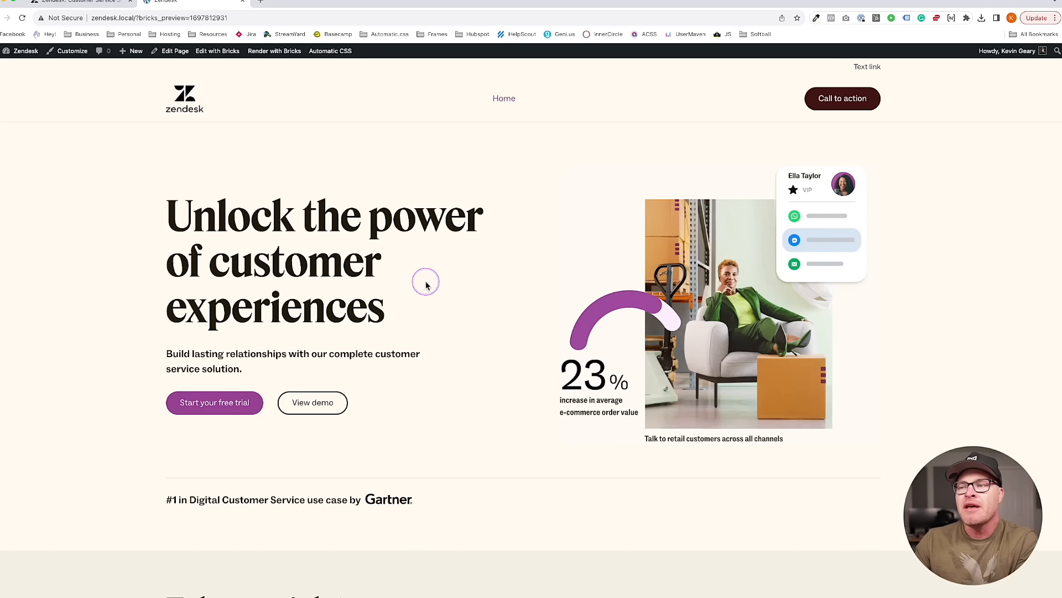
Review the rebuilt local homepage from the hero through the tour and support sections to the footer
{"action": "scroll", "coordinate": [514, 200], "scroll_direction": "down", "scroll_amount": 1}
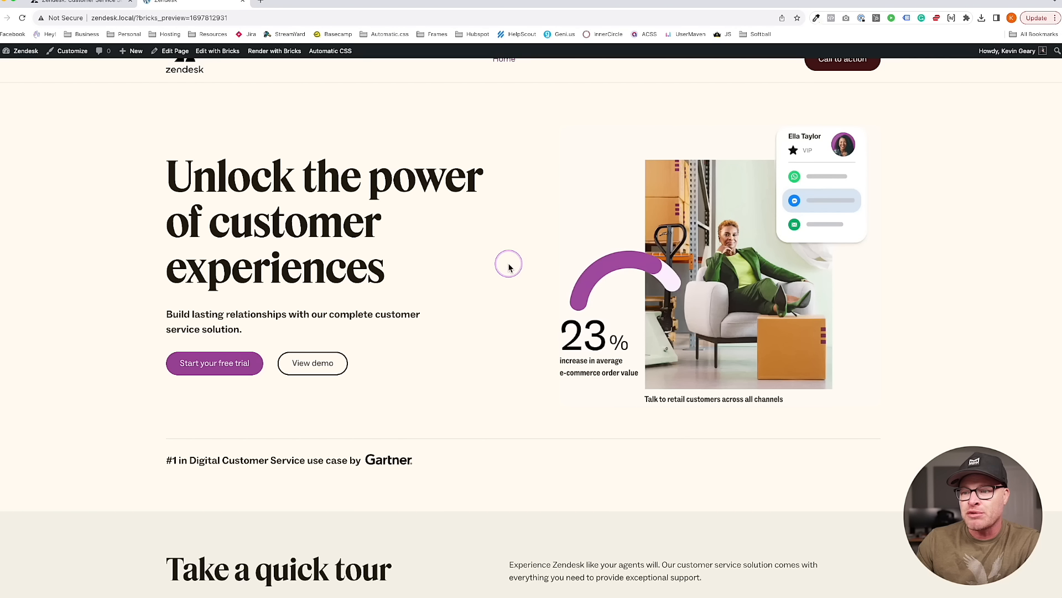
{"action": "scroll", "coordinate": [508, 265], "scroll_direction": "down", "scroll_amount": 2}
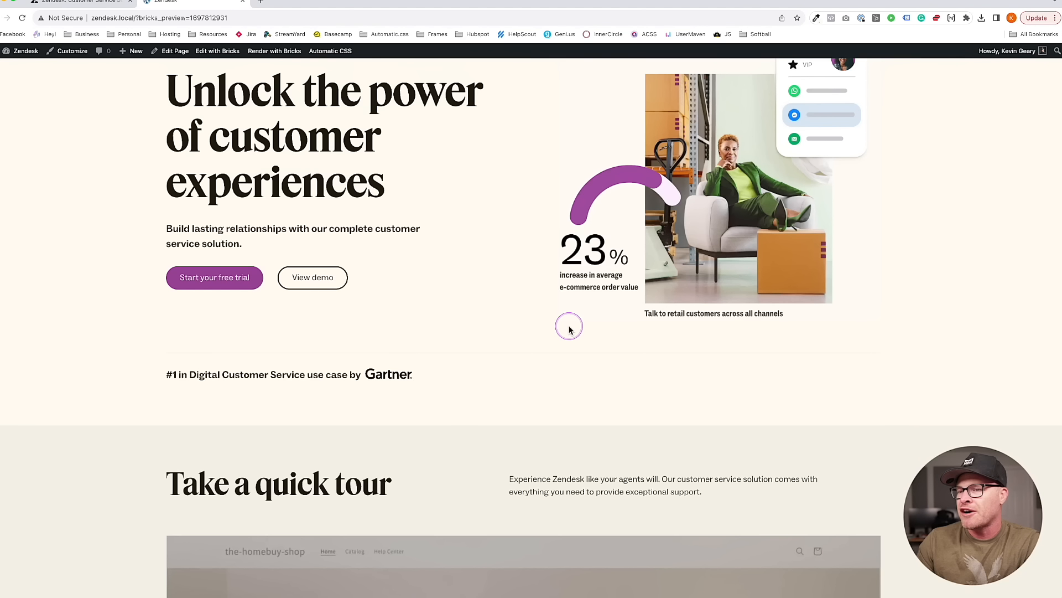
{"action": "scroll", "coordinate": [569, 330], "scroll_direction": "down", "scroll_amount": 5}
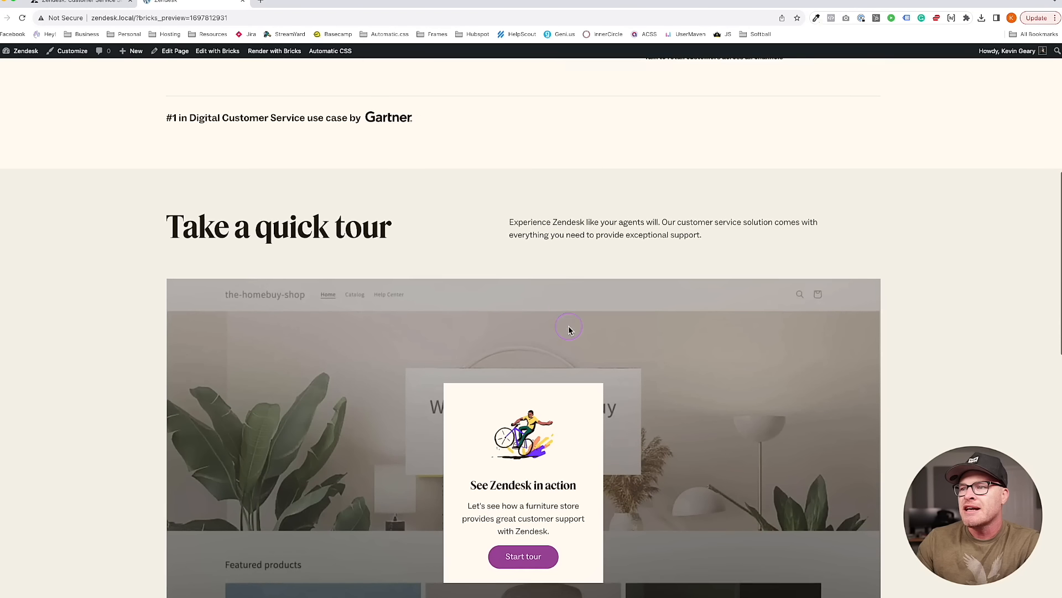
{"action": "scroll", "coordinate": [569, 330], "scroll_direction": "down", "scroll_amount": 4}
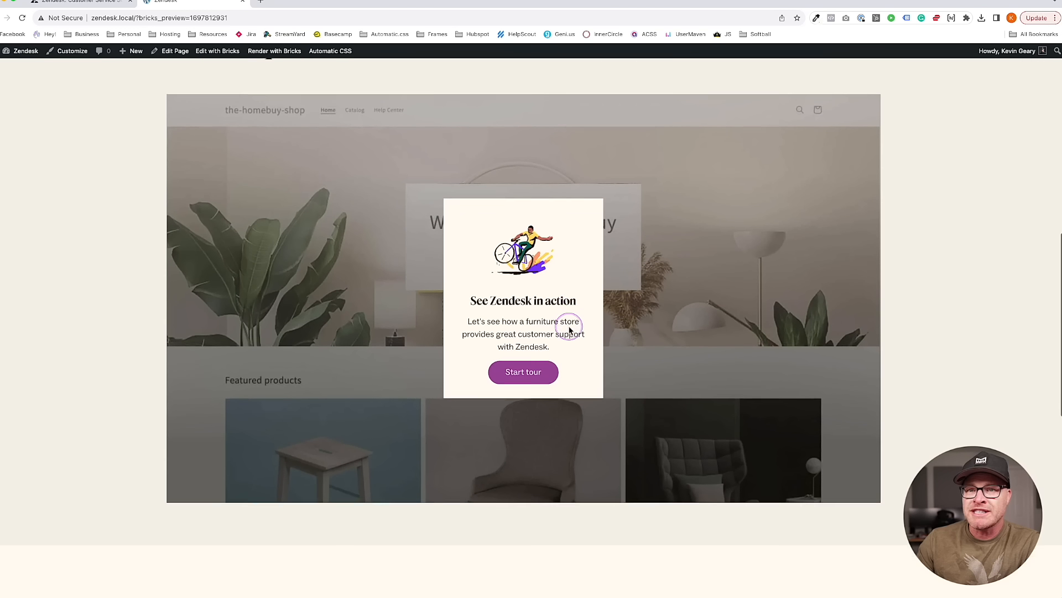
{"action": "scroll", "coordinate": [569, 330], "scroll_direction": "down", "scroll_amount": 10}
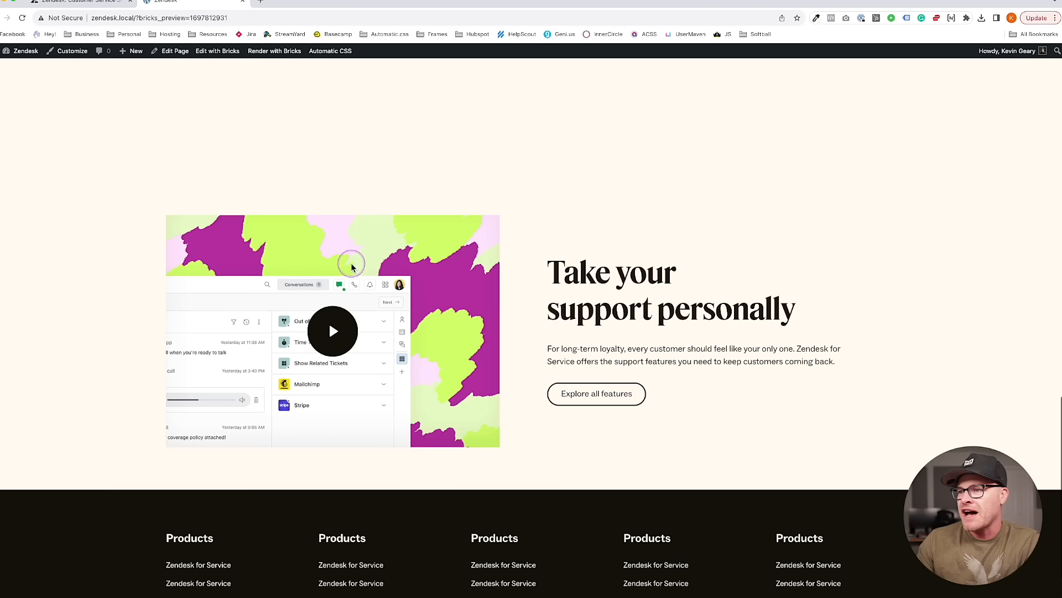
{"action": "scroll", "coordinate": [636, 294], "scroll_direction": "down", "scroll_amount": 1}
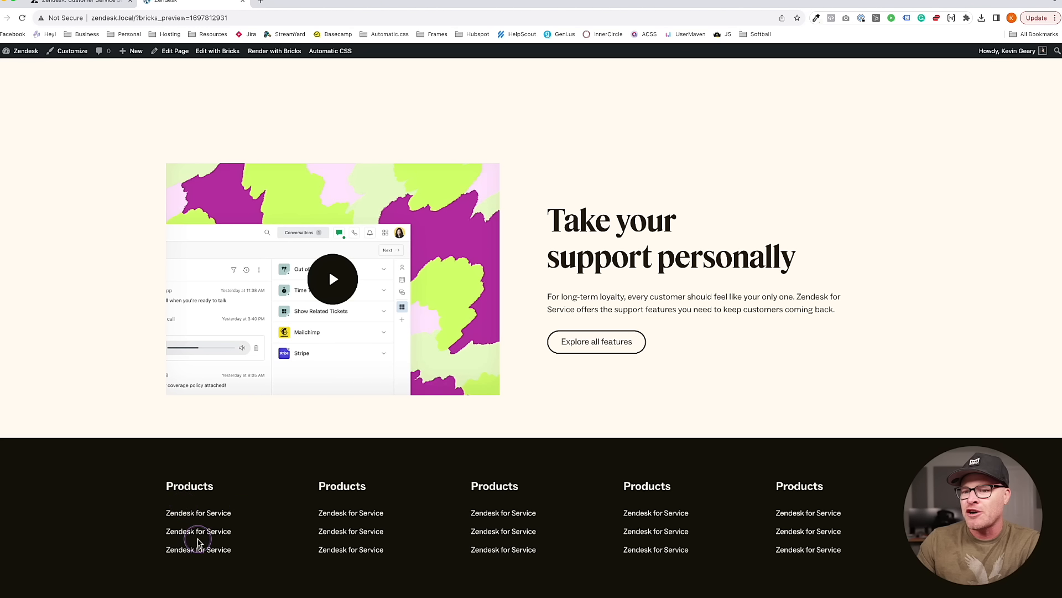
{"action": "scroll", "coordinate": [702, 531], "scroll_direction": "up", "scroll_amount": 9}
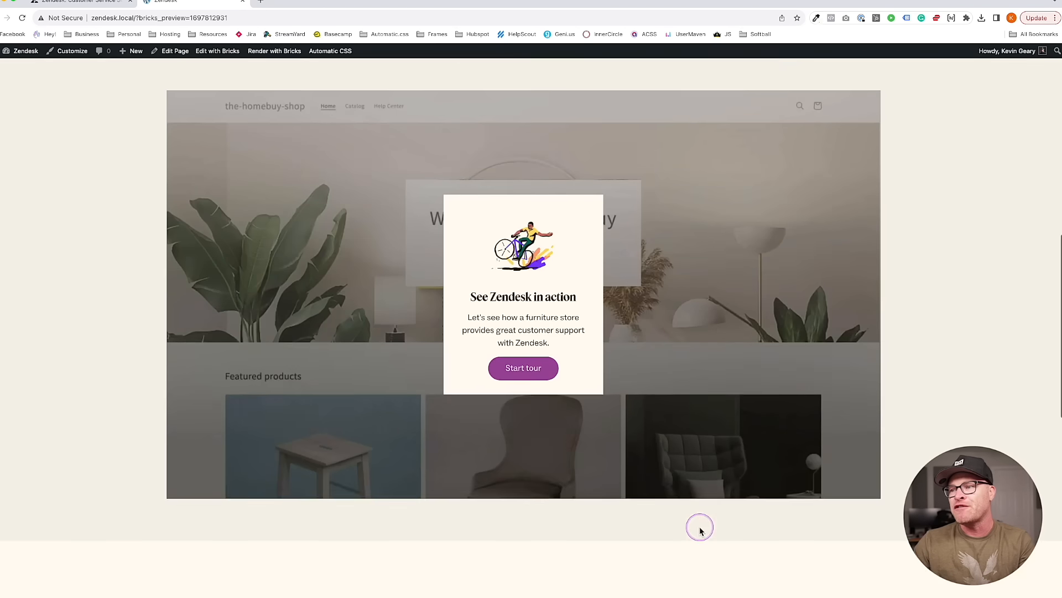
{"action": "scroll", "coordinate": [607, 386], "scroll_direction": "up", "scroll_amount": 10}
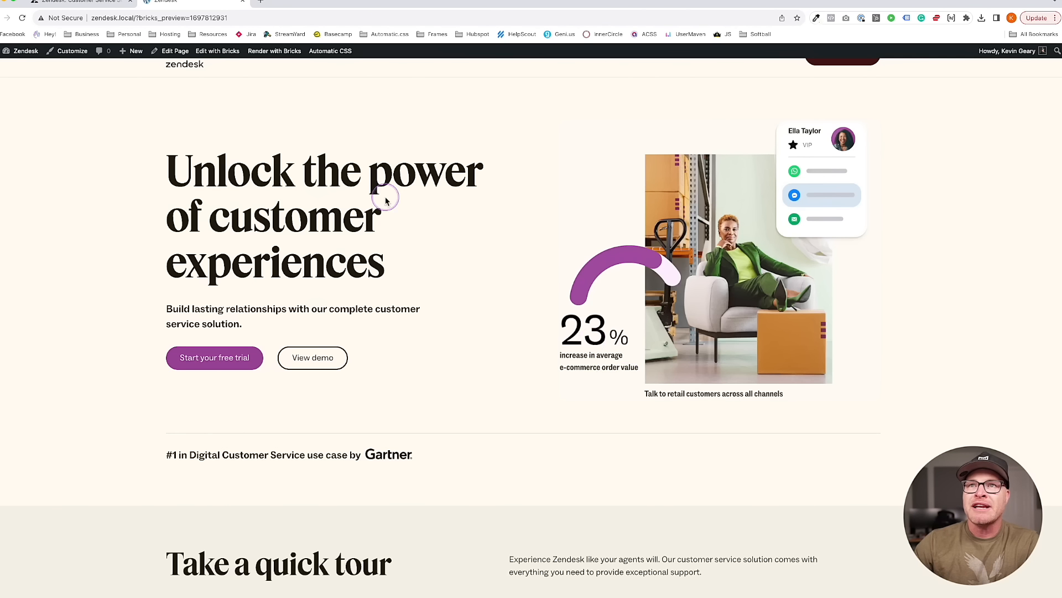
Switch to the original zendesk.com homepage and examine its remaining sections, from the quick tour through testimonials, resources and ROI to the footer
{"action": "left_click", "coordinate": [81, 2]}
{"action": "scroll", "coordinate": [541, 288], "scroll_direction": "down", "scroll_amount": 5}
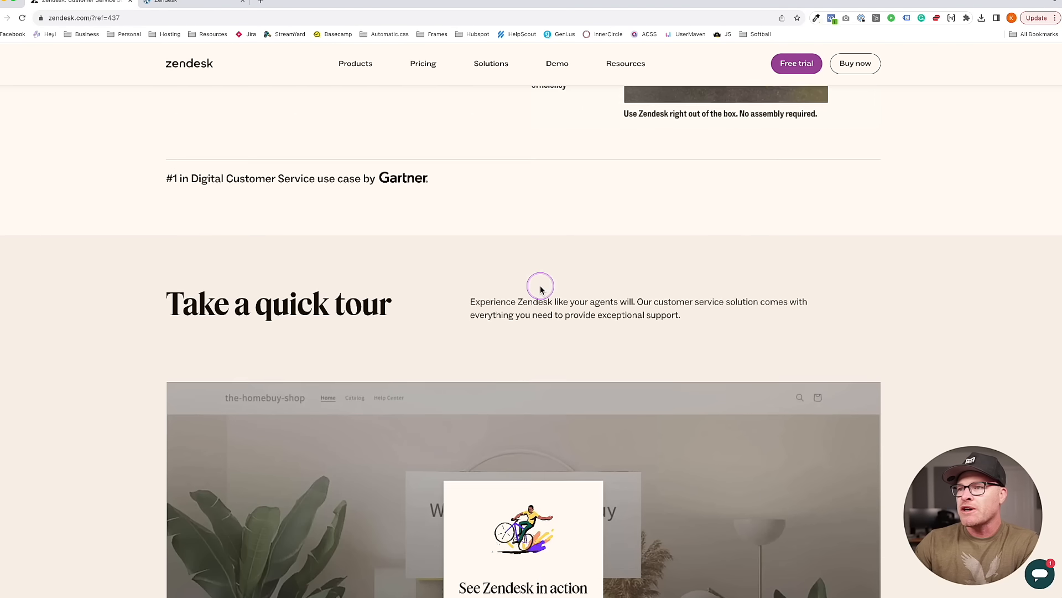
{"action": "scroll", "coordinate": [541, 288], "scroll_direction": "down", "scroll_amount": 10}
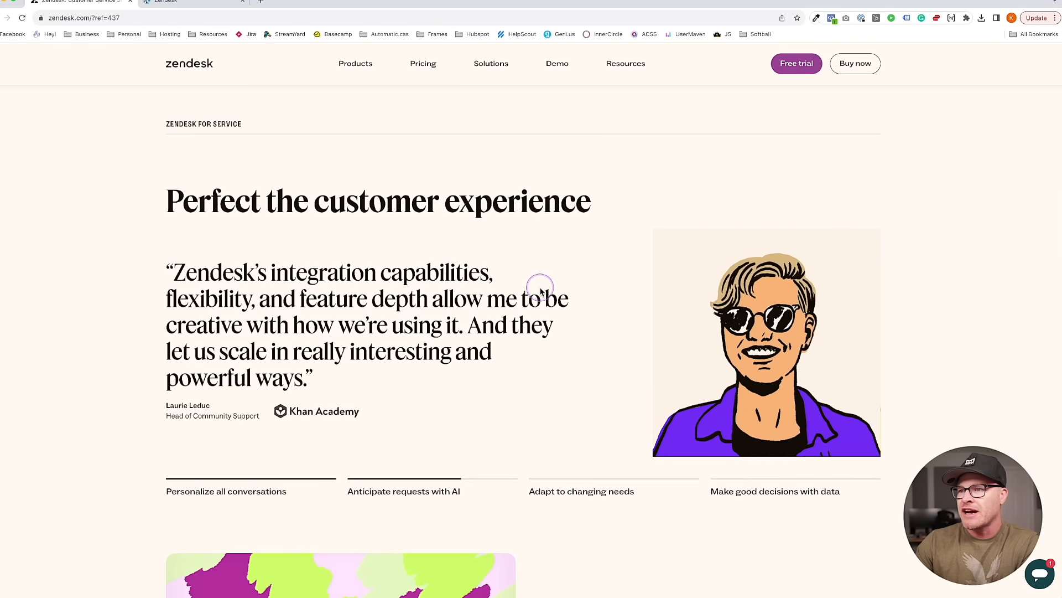
{"action": "scroll", "coordinate": [541, 287], "scroll_direction": "down", "scroll_amount": 15}
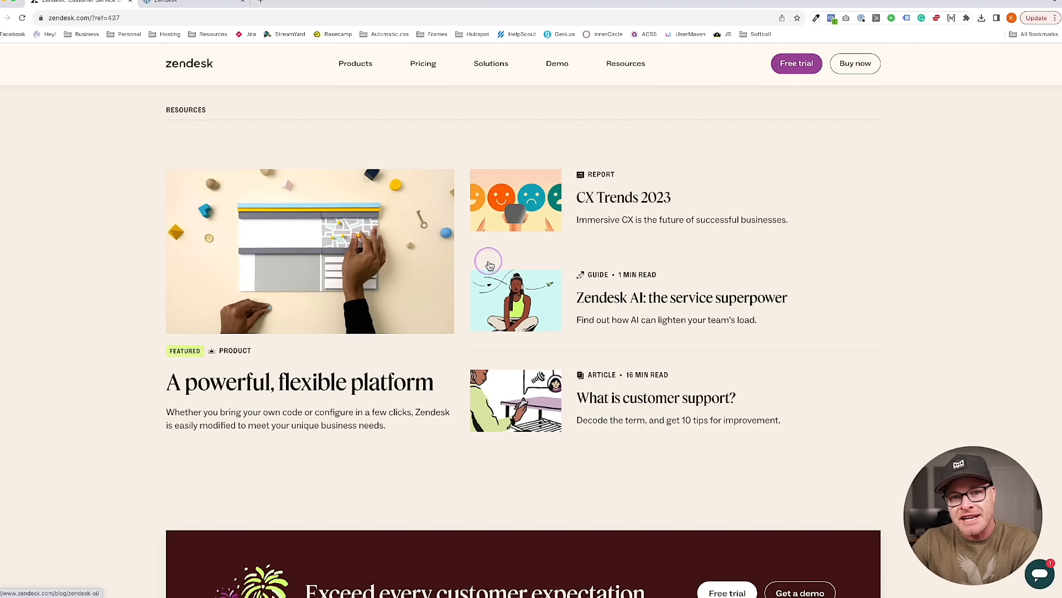
{"action": "scroll", "coordinate": [490, 266], "scroll_direction": "down", "scroll_amount": 5}
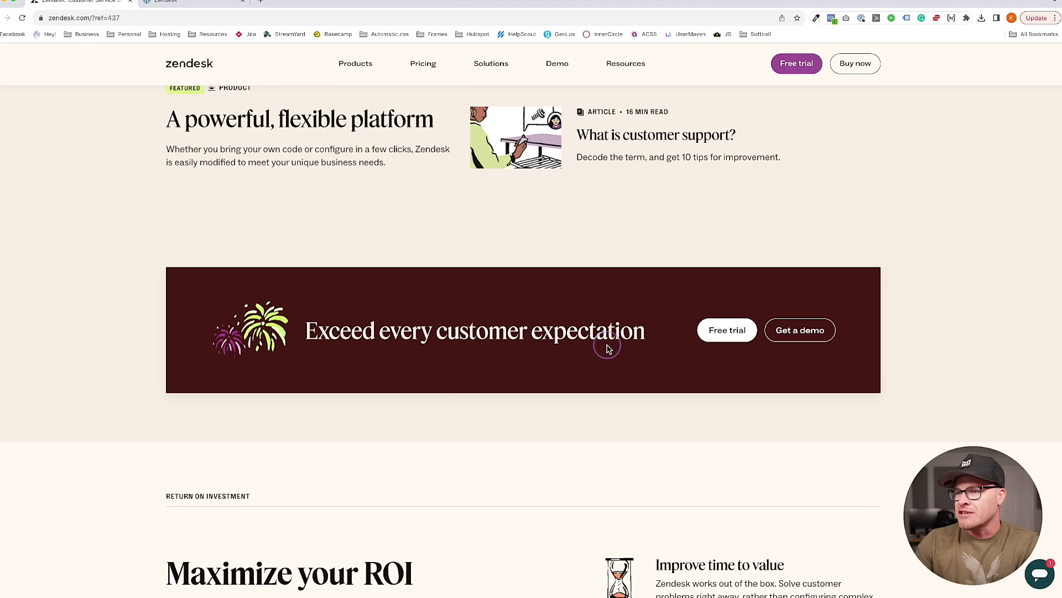
{"action": "scroll", "coordinate": [490, 305], "scroll_direction": "down", "scroll_amount": 4}
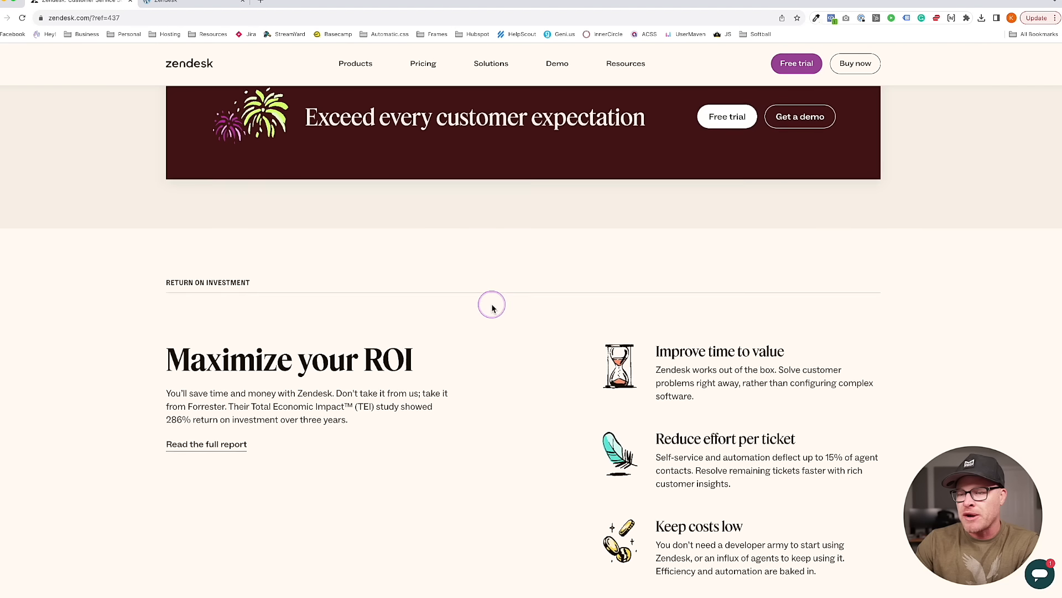
{"action": "scroll", "coordinate": [491, 309], "scroll_direction": "down", "scroll_amount": 3}
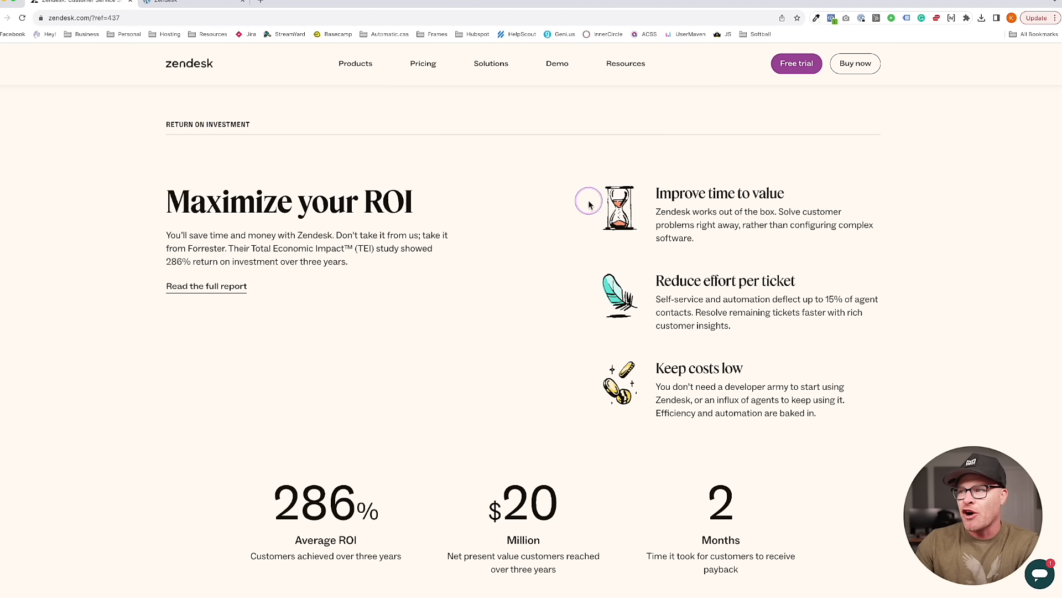
{"action": "scroll", "coordinate": [426, 332], "scroll_direction": "down", "scroll_amount": 7}
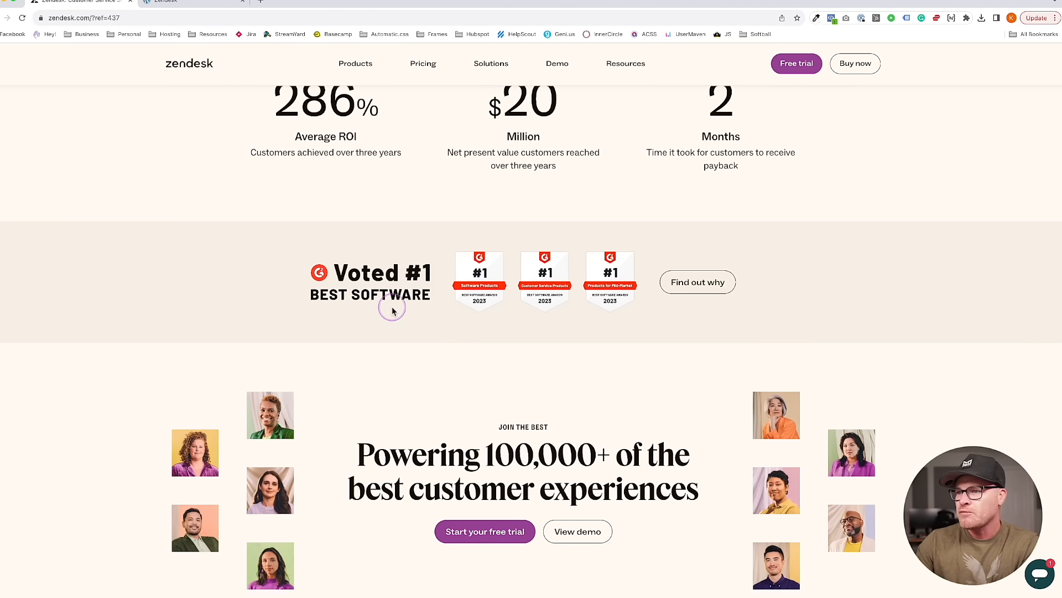
{"action": "scroll", "coordinate": [414, 275], "scroll_direction": "down", "scroll_amount": 1}
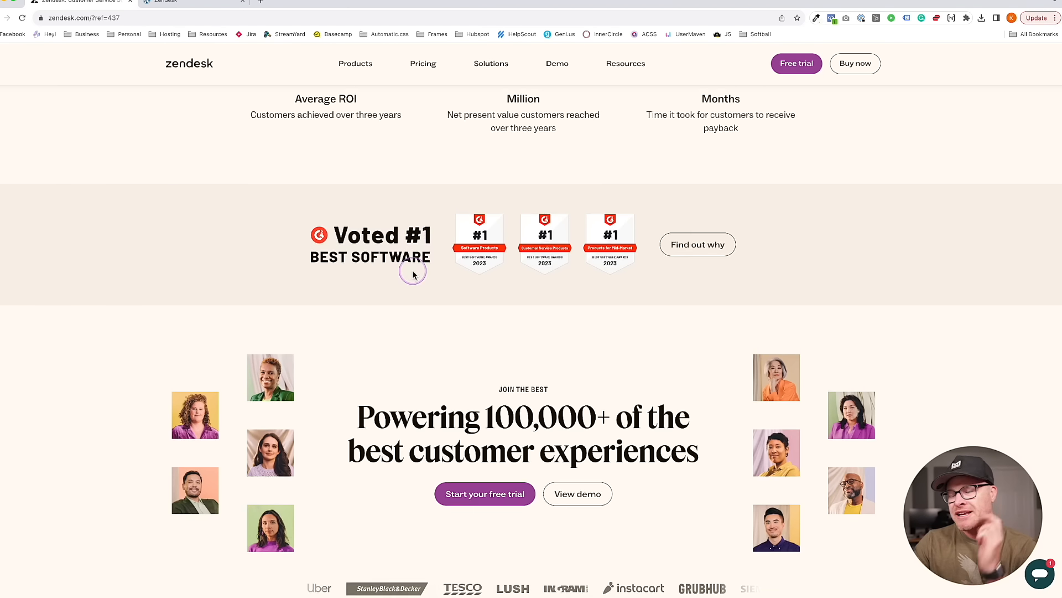
{"action": "scroll", "coordinate": [413, 275], "scroll_direction": "down", "scroll_amount": 3}
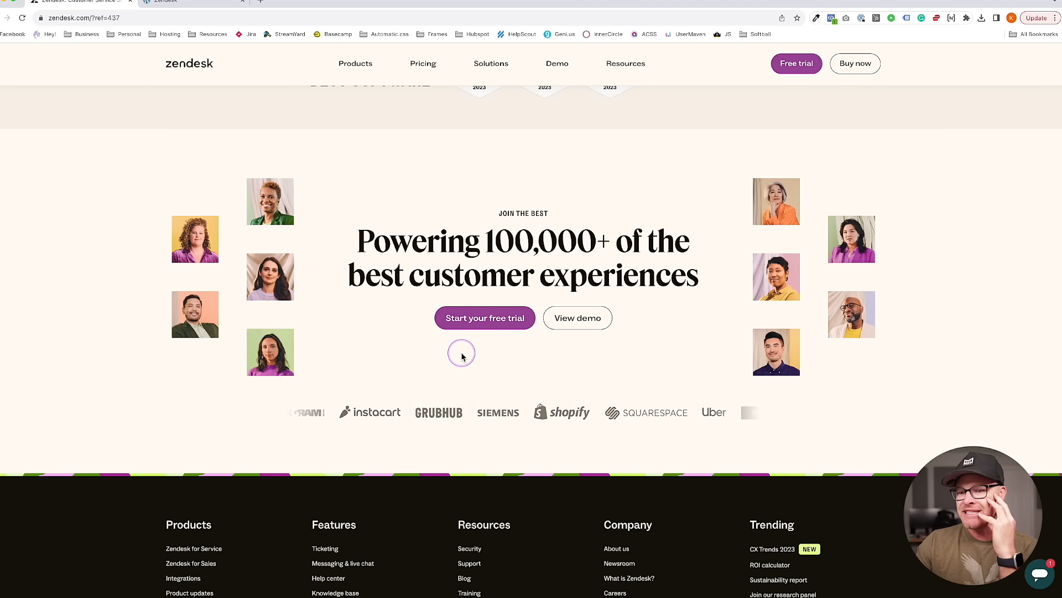
{"action": "scroll", "coordinate": [463, 357], "scroll_direction": "down", "scroll_amount": 2}
{"action": "scroll", "coordinate": [462, 357], "scroll_direction": "down", "scroll_amount": 3}
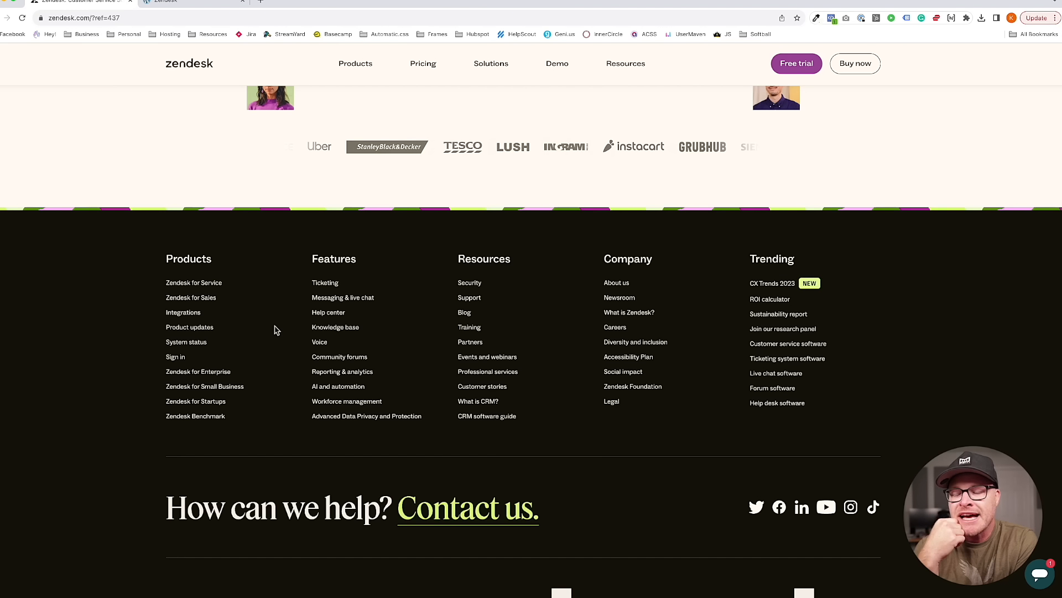
{"action": "scroll", "coordinate": [276, 330], "scroll_direction": "down", "scroll_amount": 4}
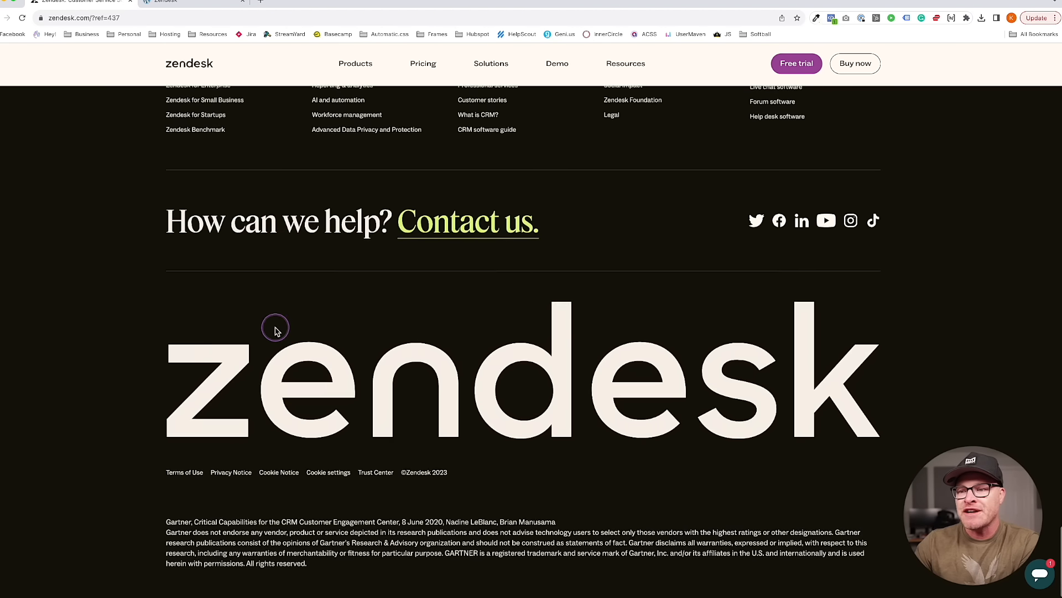
{"action": "scroll", "coordinate": [270, 348], "scroll_direction": "up", "scroll_amount": 15}
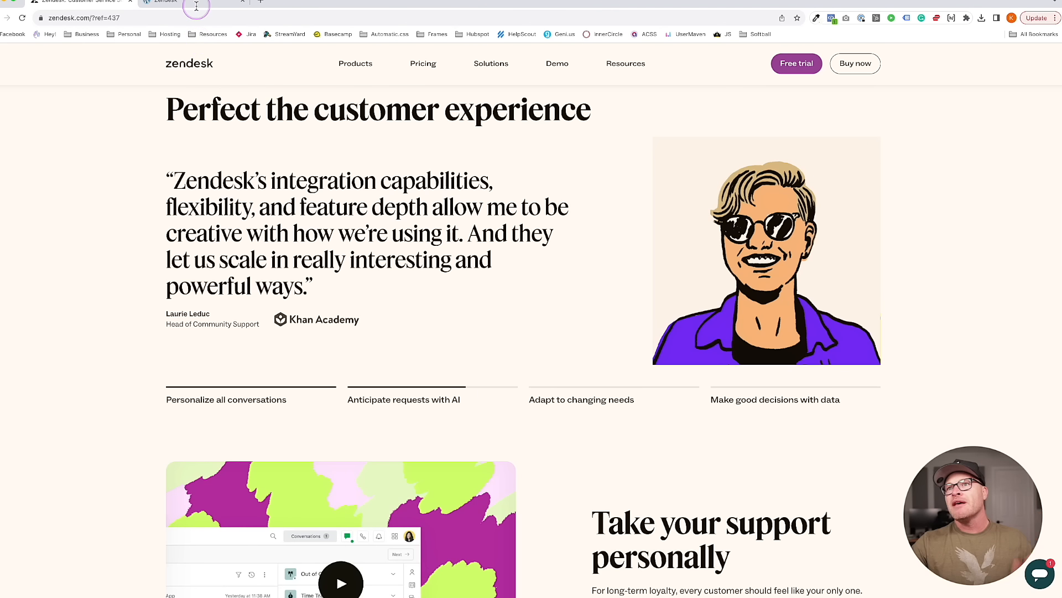
Open the local homepage in the Bricks builder and proceed from there to editing its footer template
{"action": "left_click", "coordinate": [197, 4]}
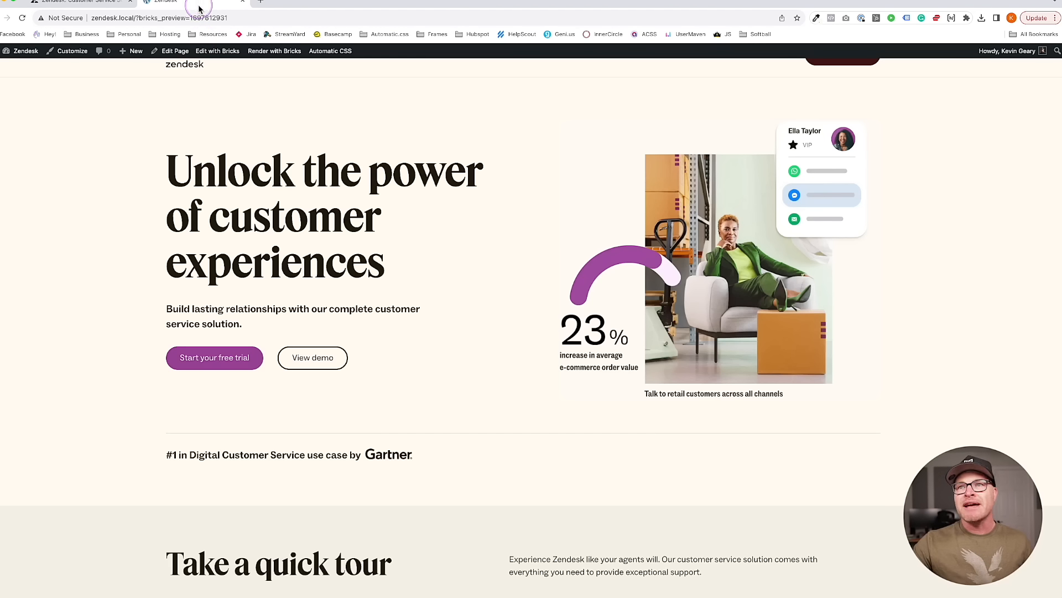
{"action": "scroll", "coordinate": [208, 254], "scroll_direction": "up", "scroll_amount": 1}
{"action": "left_click", "coordinate": [217, 50]}
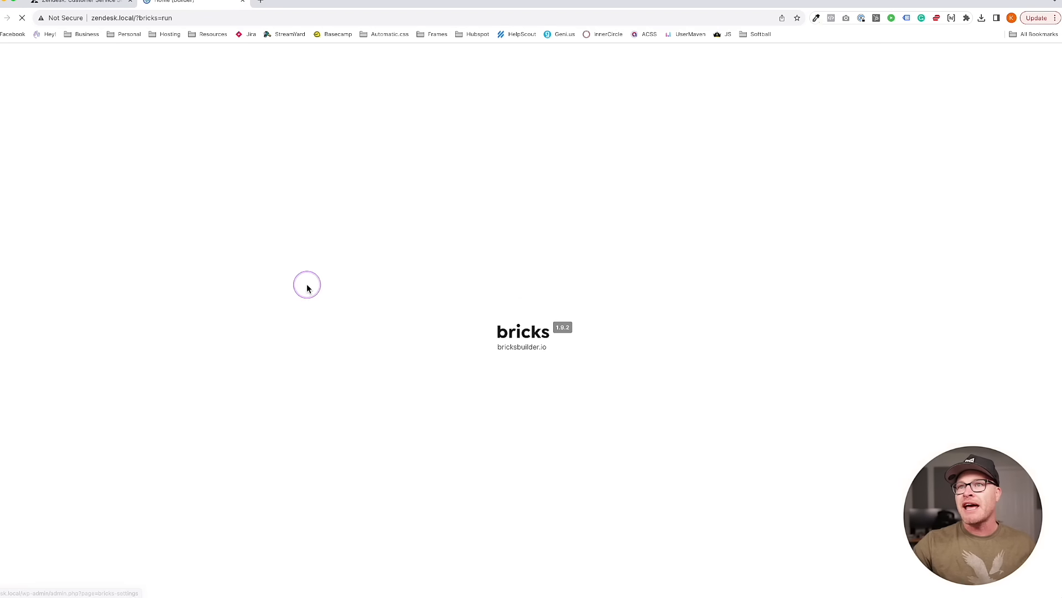
{"action": "scroll", "coordinate": [526, 360], "scroll_direction": "down", "scroll_amount": 10}
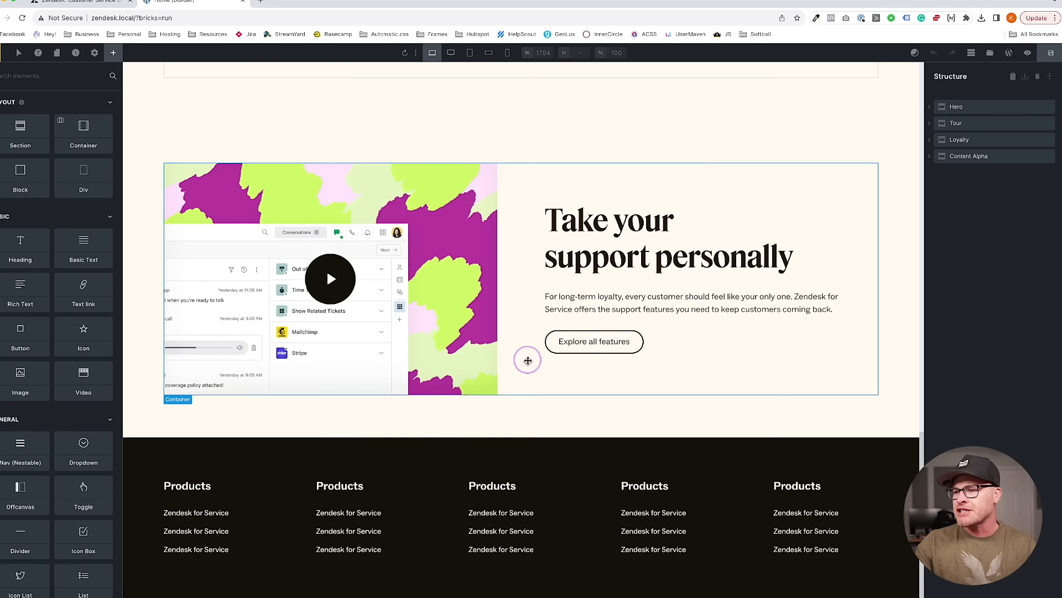
{"action": "left_click", "coordinate": [521, 438]}
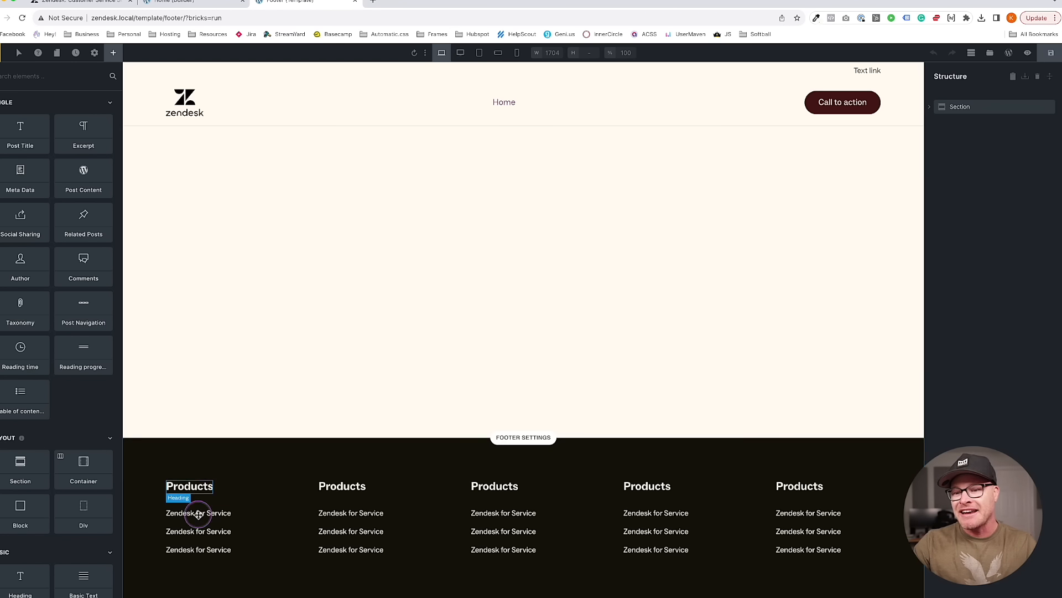
Set the HTML tag of the link list in the first footer column to ul
{"action": "left_click", "coordinate": [197, 506]}
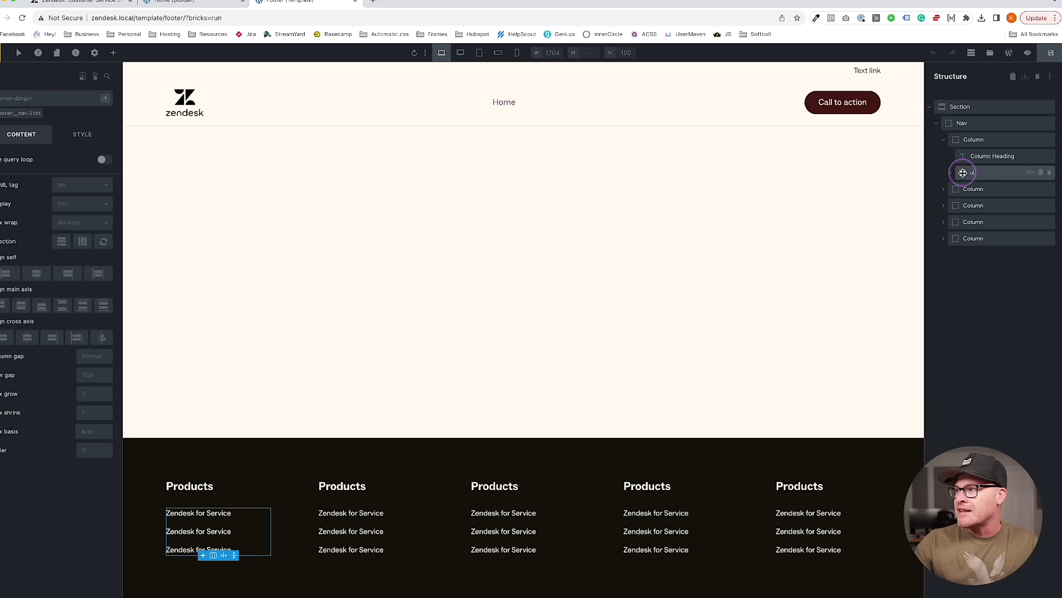
{"action": "left_click", "coordinate": [74, 191]}
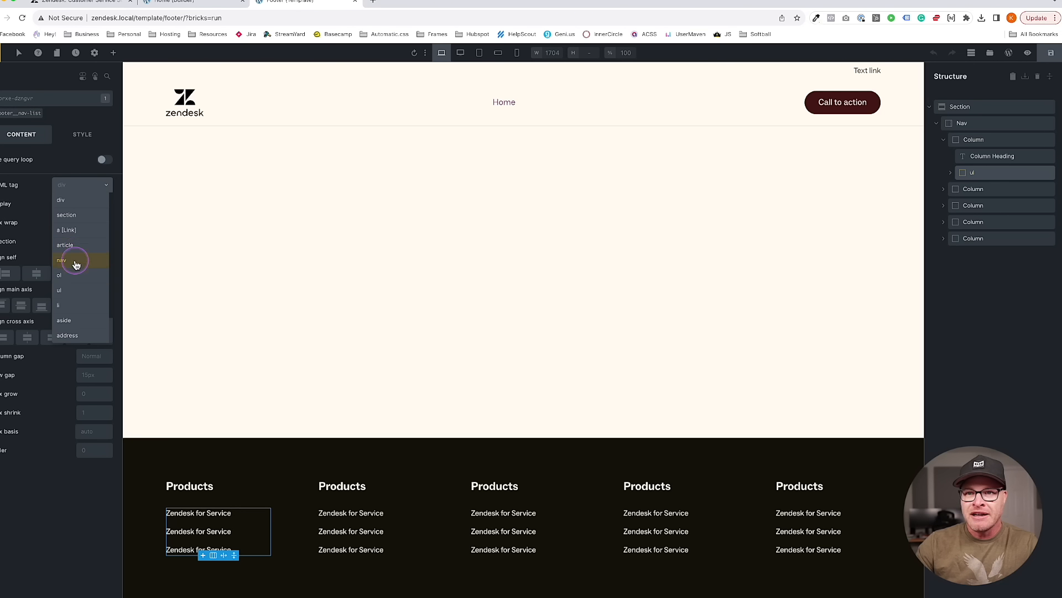
{"action": "left_click", "coordinate": [71, 293]}
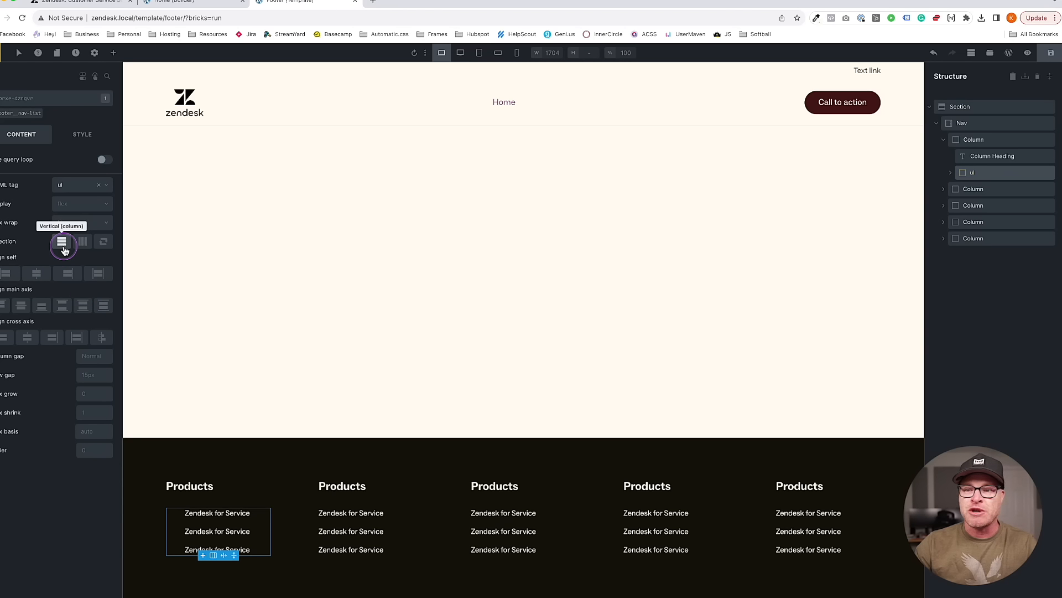
Expand the second footer column in the structure and set its link list's HTML tag to ul
{"action": "left_click", "coordinate": [943, 188]}
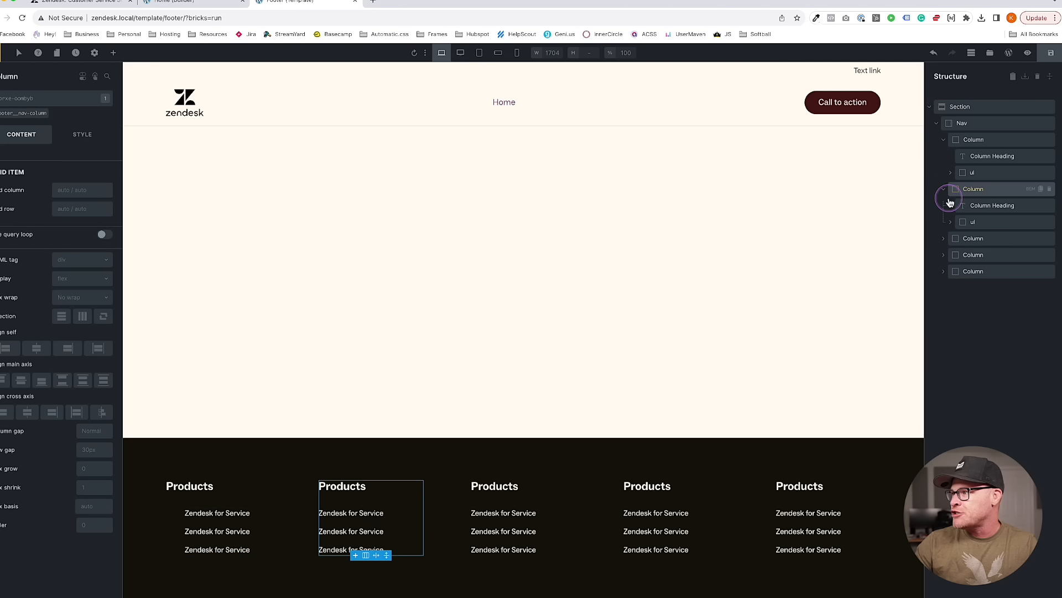
{"action": "left_click", "coordinate": [969, 221]}
{"action": "left_click", "coordinate": [70, 204]}
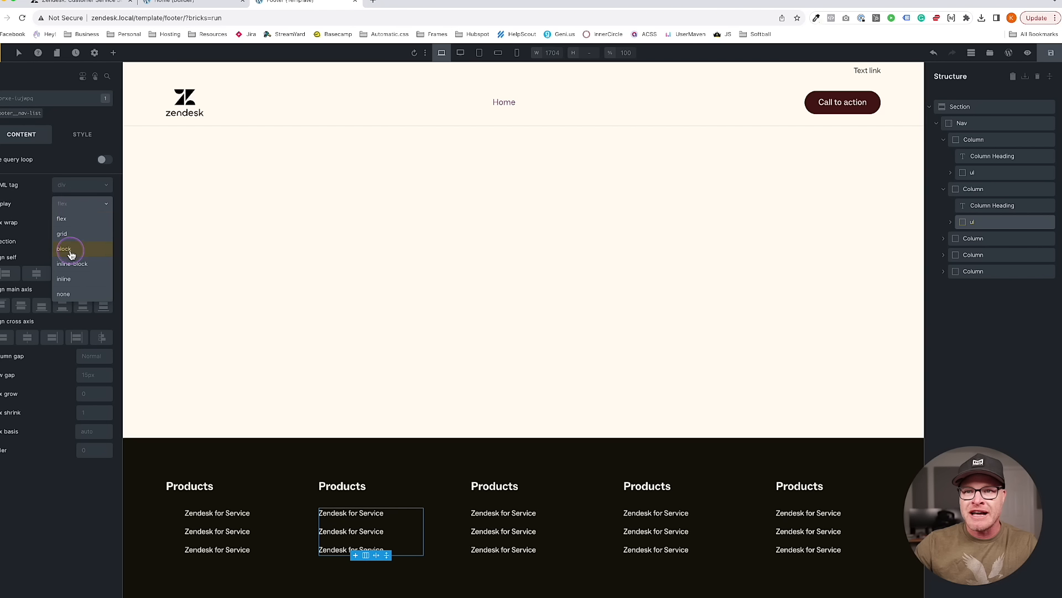
{"action": "left_click", "coordinate": [64, 185]}
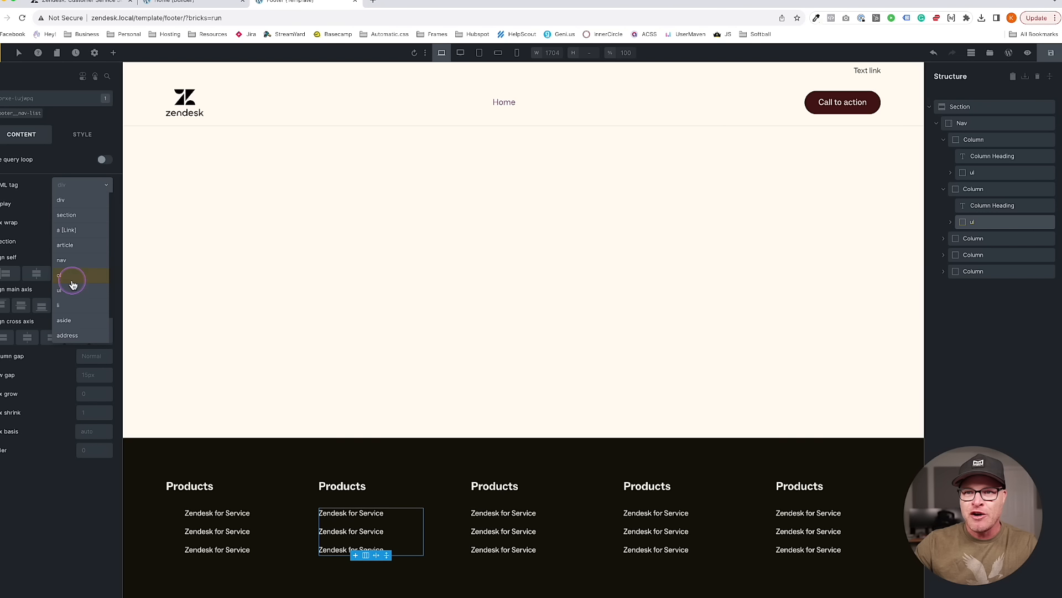
{"action": "left_click", "coordinate": [71, 288]}
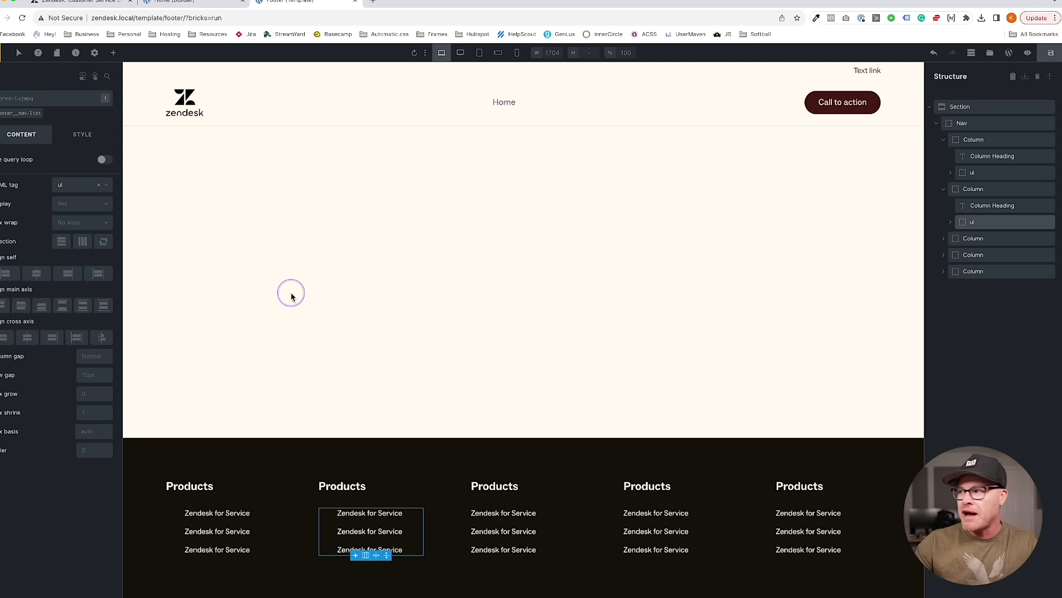
Expand the whole footer structure and set the HTML tag of the third column's link list to ul
{"action": "left_click", "coordinate": [1050, 76]}
{"action": "scroll", "coordinate": [994, 348], "scroll_direction": "down", "scroll_amount": 1}
{"action": "scroll", "coordinate": [995, 347], "scroll_direction": "down", "scroll_amount": 2}
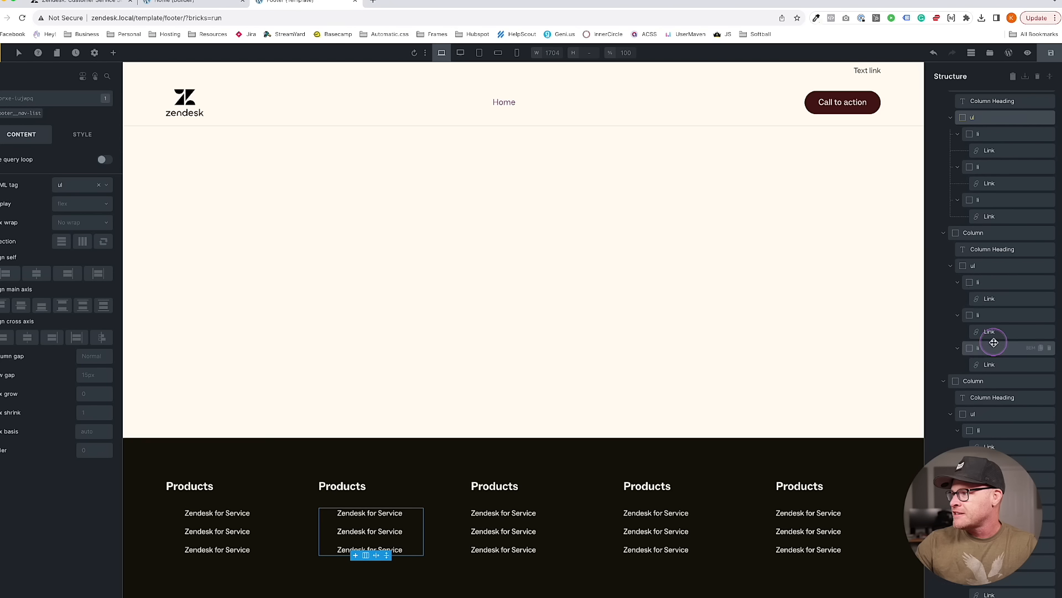
{"action": "left_click", "coordinate": [978, 260]}
{"action": "left_click", "coordinate": [79, 186]}
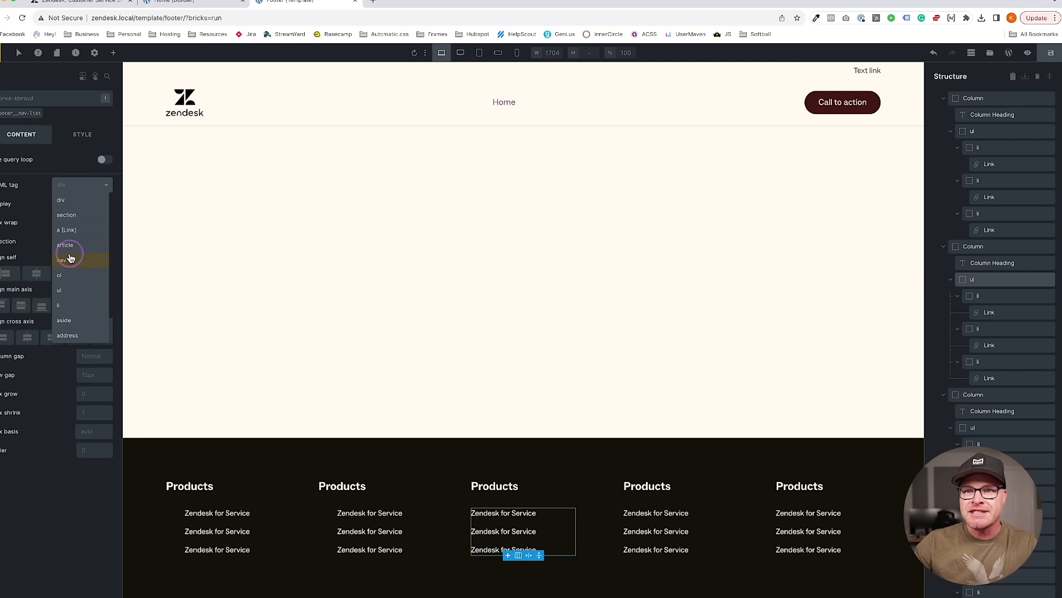
{"action": "left_click", "coordinate": [67, 293]}
Set the HTML tag of the link list in the fourth footer column to ul
{"action": "scroll", "coordinate": [982, 367], "scroll_direction": "down", "scroll_amount": 2}
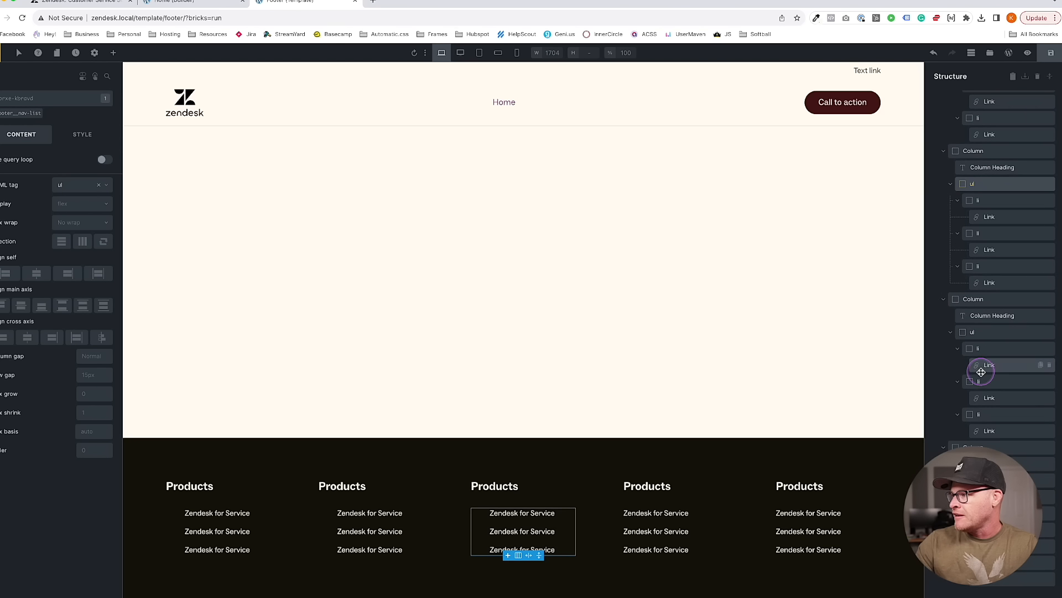
{"action": "left_click", "coordinate": [986, 332]}
{"action": "left_click", "coordinate": [66, 187]}
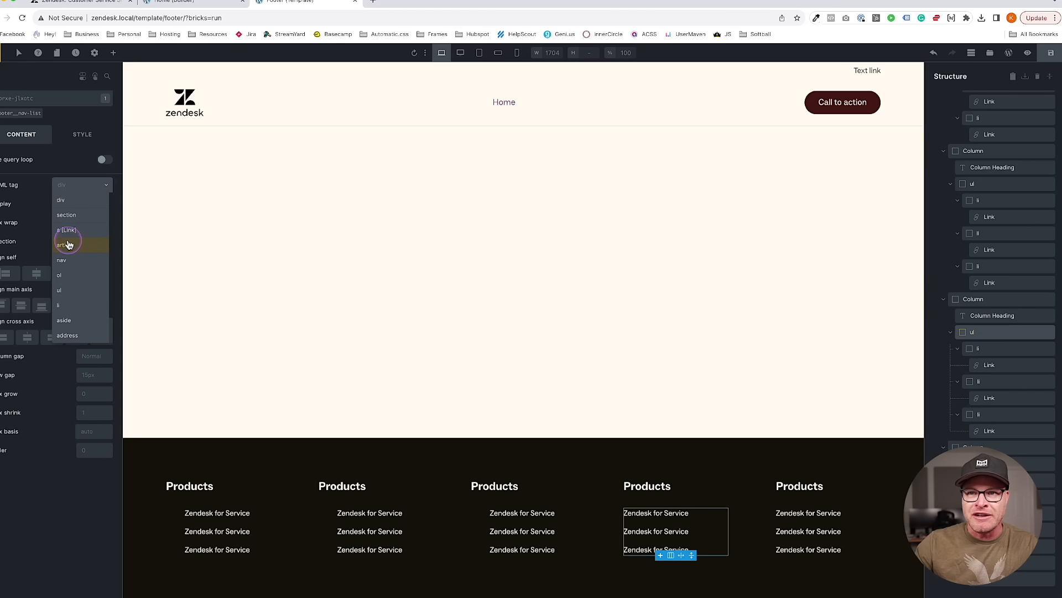
{"action": "left_click", "coordinate": [67, 291]}
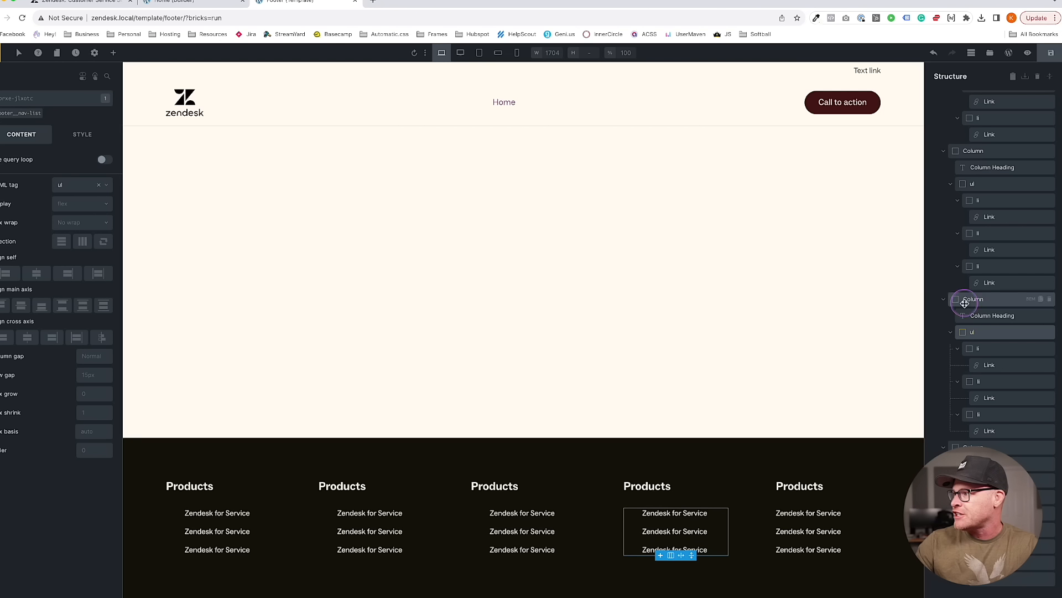
Set the HTML tag of the link list in the fifth footer column to ul
{"action": "left_click", "coordinate": [984, 479]}
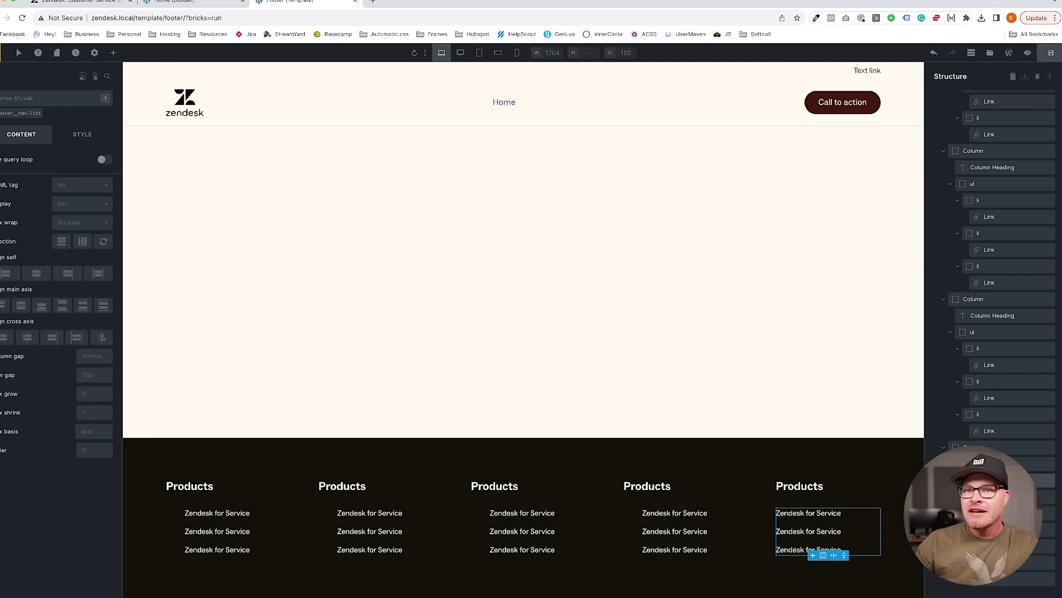
{"action": "left_click", "coordinate": [81, 193]}
{"action": "left_click", "coordinate": [59, 290]}
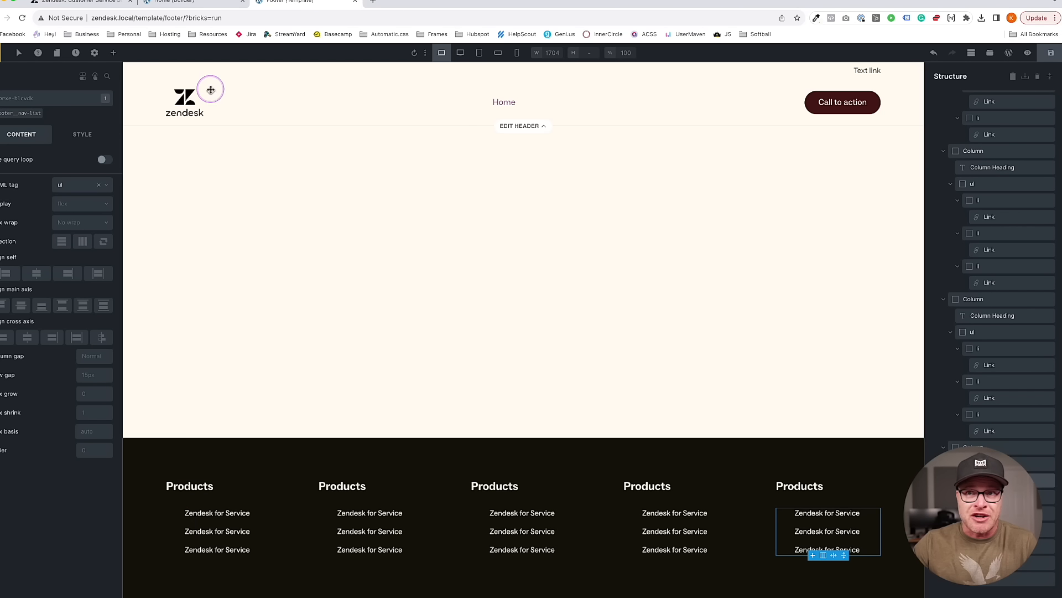
Set the left padding of the footer__nav-list class to 0 and save the template
{"action": "left_click", "coordinate": [25, 113]}
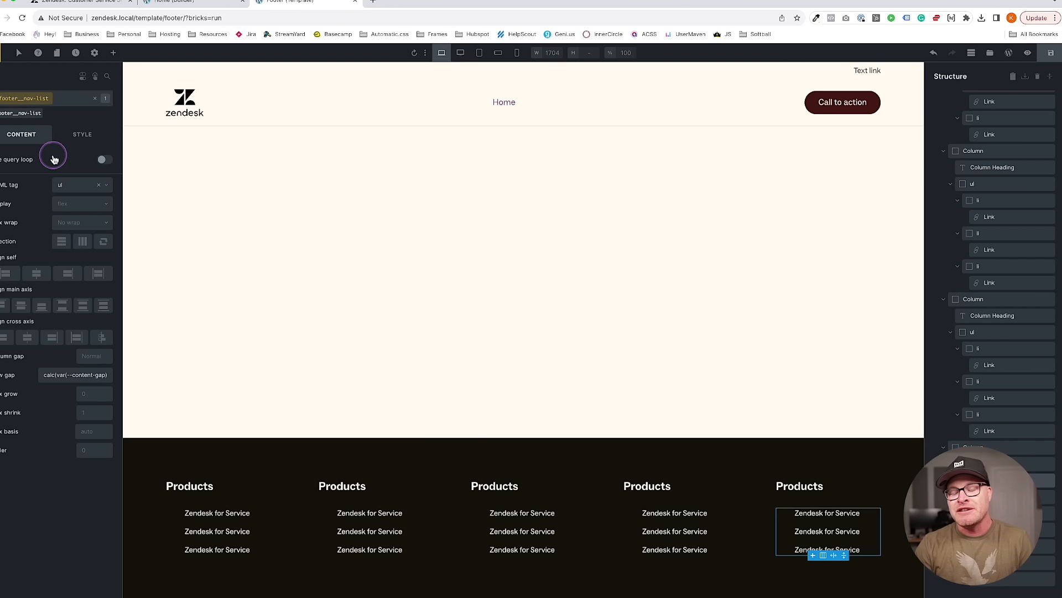
{"action": "left_click", "coordinate": [78, 135]}
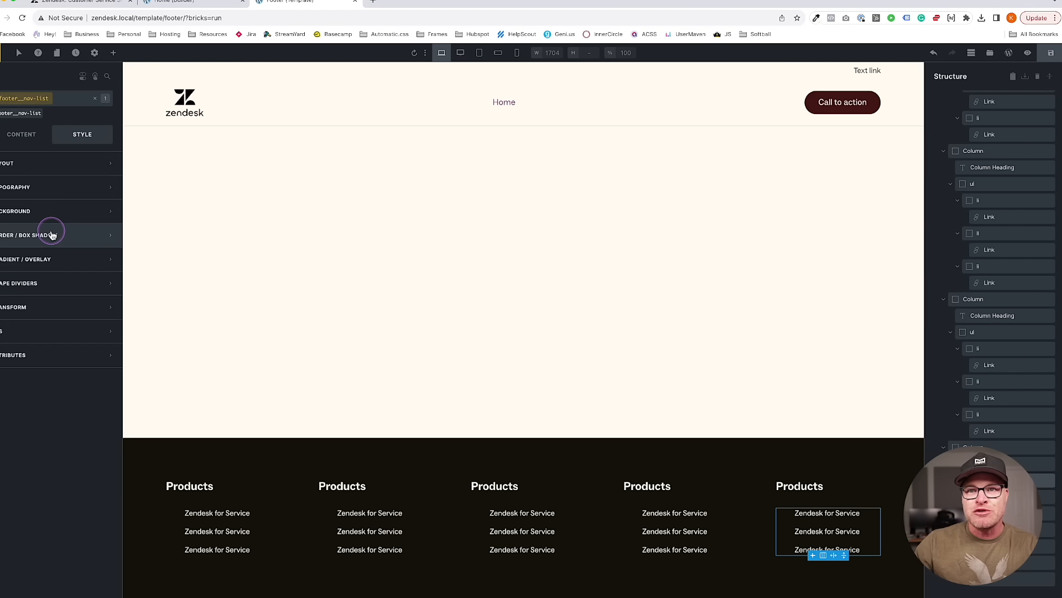
{"action": "left_click", "coordinate": [29, 166]}
{"action": "left_click", "coordinate": [8, 294]}
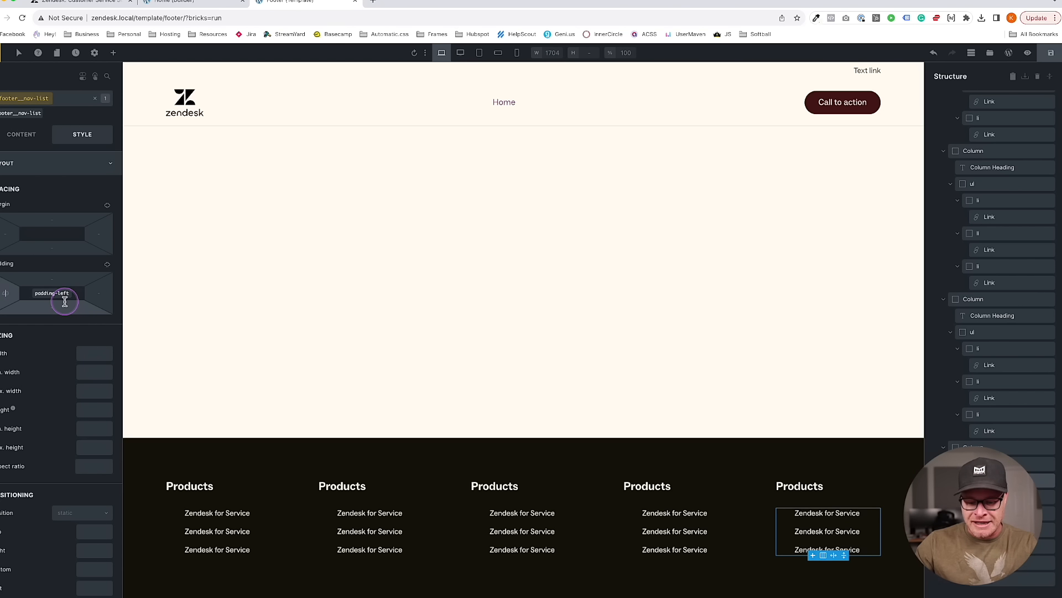
{"action": "key", "text": "ctrl+s"}
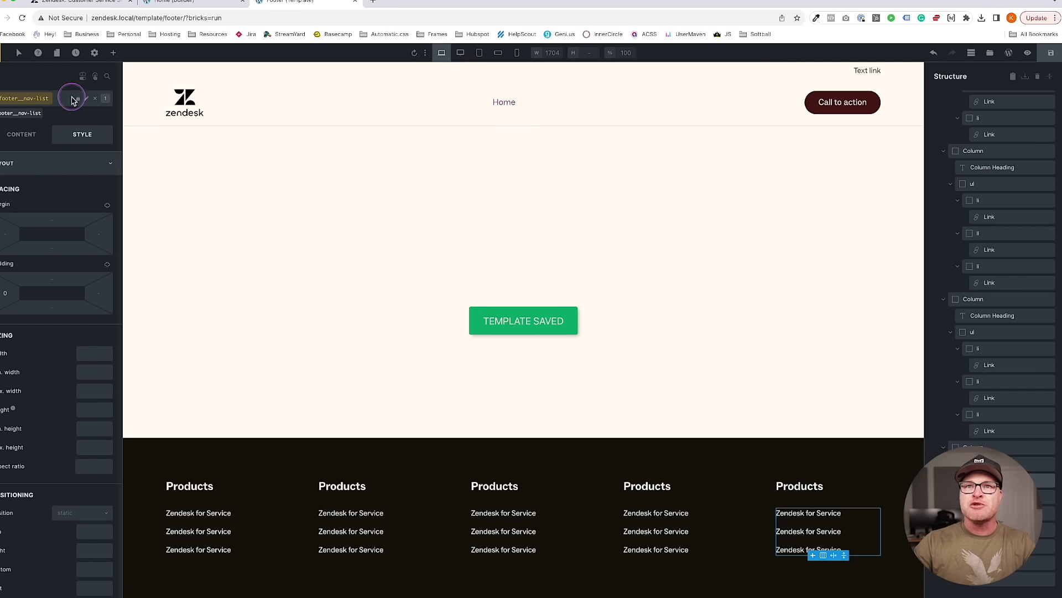
Preview the footer template on the front end and inspect the first footer column in the browser's developer tools
{"action": "left_click", "coordinate": [1, 53]}
{"action": "scroll", "coordinate": [269, 351], "scroll_direction": "down", "scroll_amount": 2}
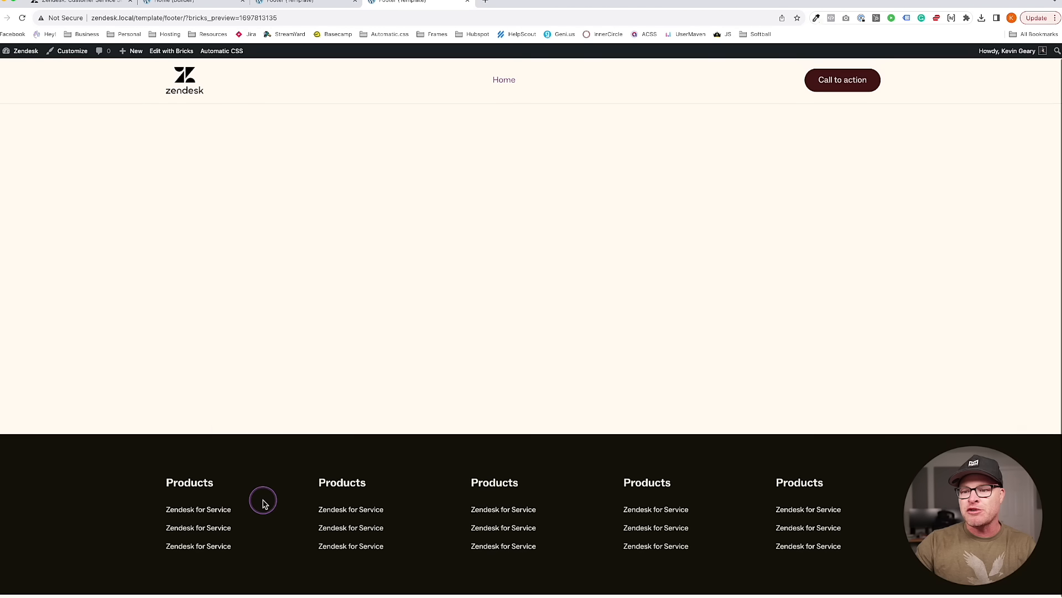
{"action": "right_click", "coordinate": [233, 556]}
{"action": "left_click", "coordinate": [261, 589]}
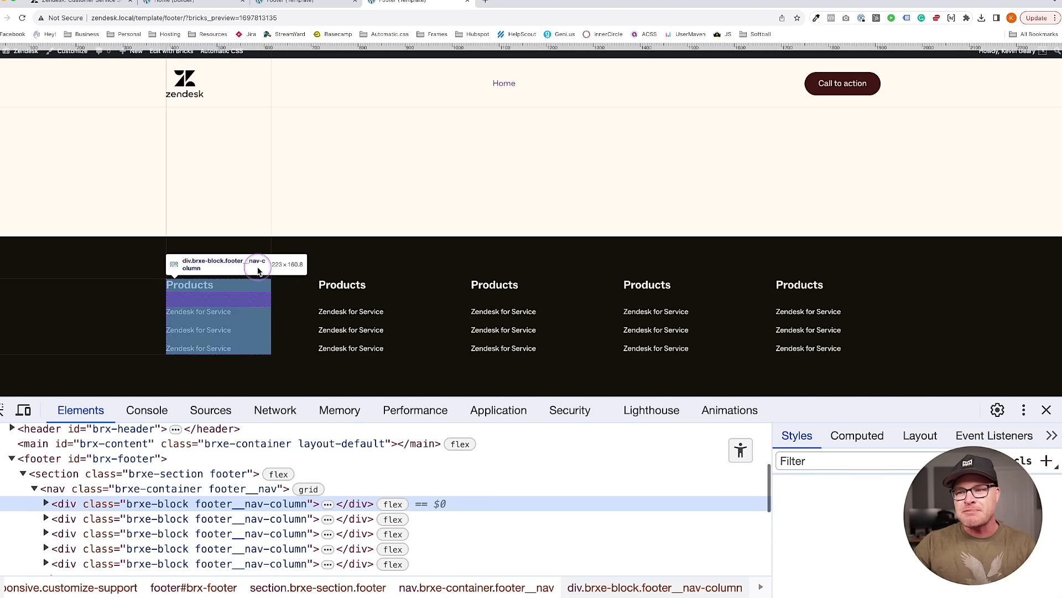
Examine the footer nav's HTML markup, including the first column's heading, its ul list and the list items
{"action": "scroll", "coordinate": [114, 504], "scroll_direction": "up", "scroll_amount": 1}
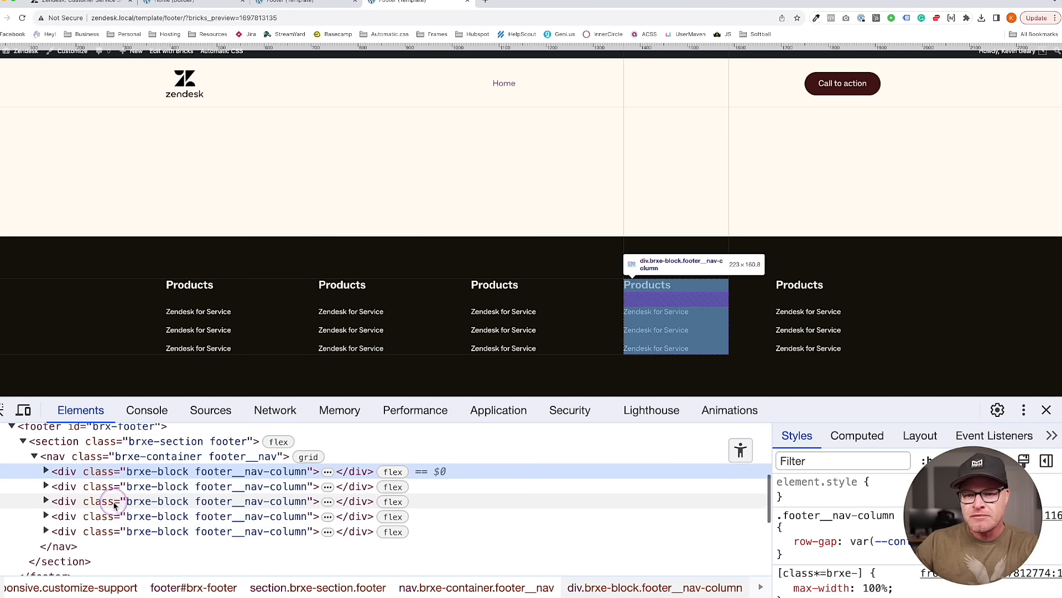
{"action": "left_click", "coordinate": [58, 459]}
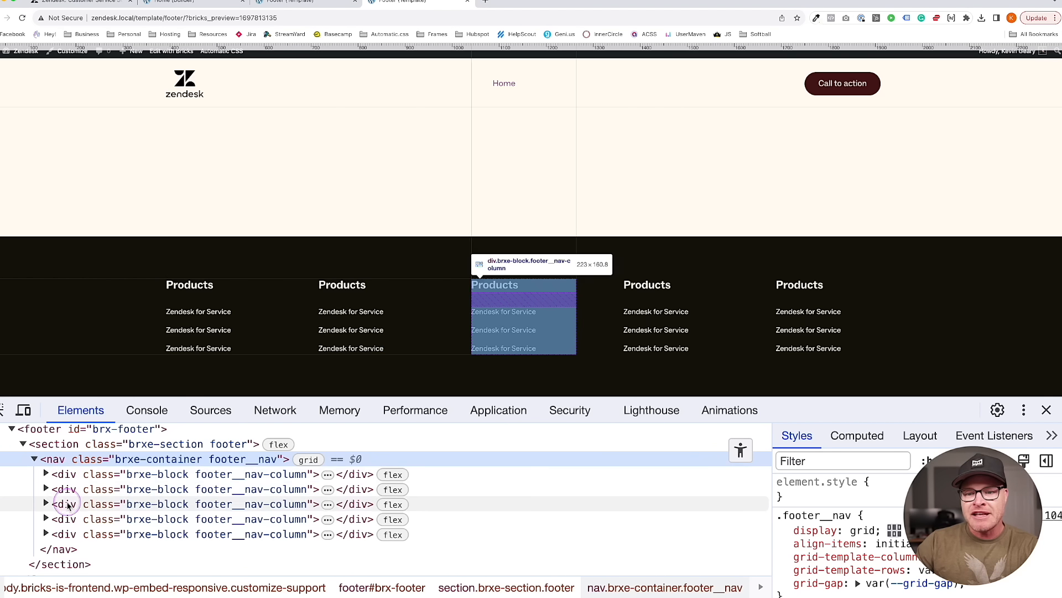
{"action": "left_click", "coordinate": [46, 474]}
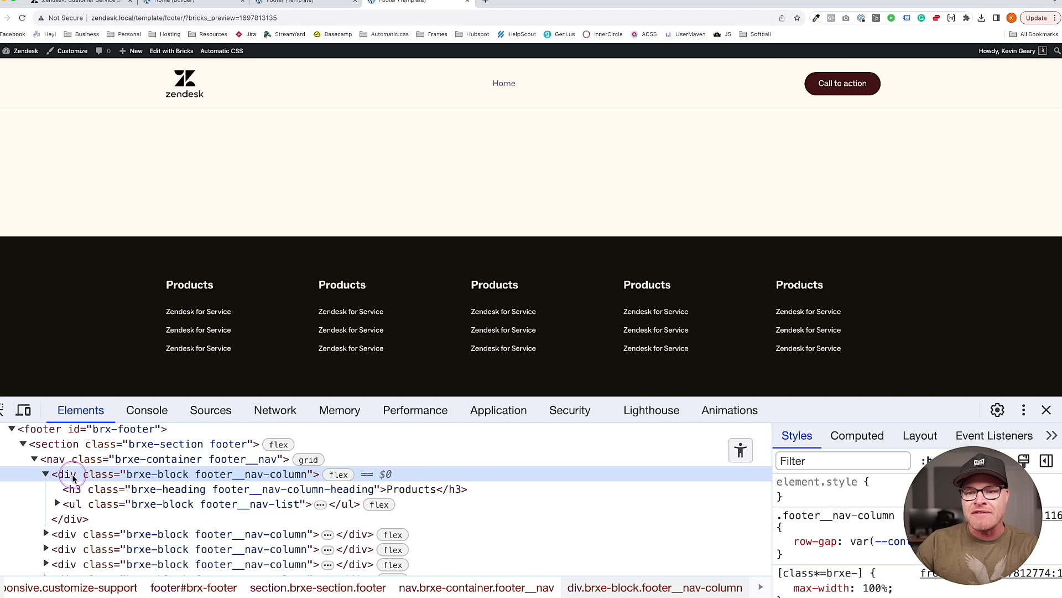
{"action": "left_click", "coordinate": [79, 490]}
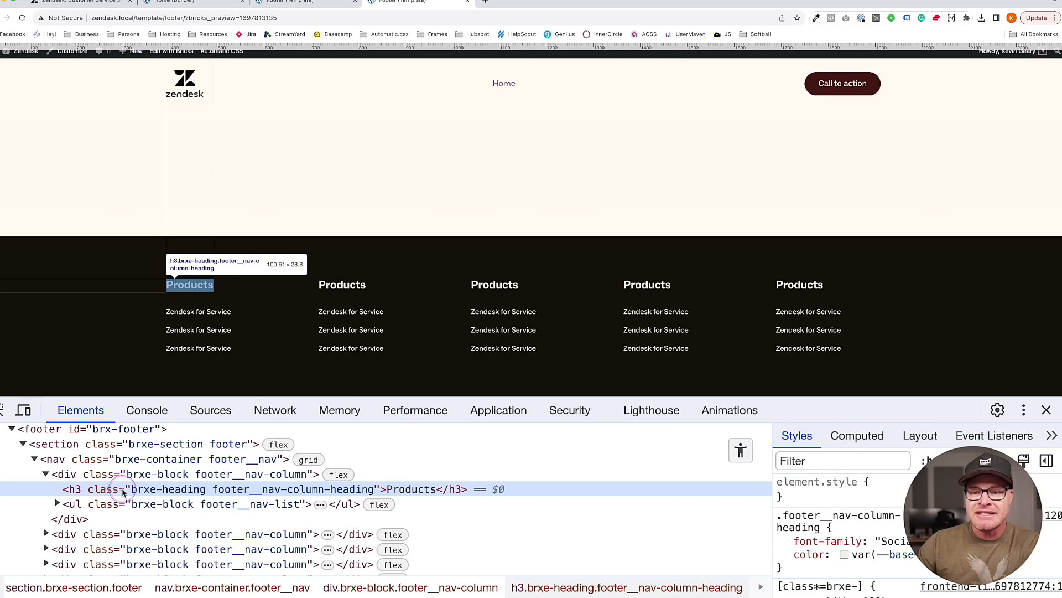
{"action": "left_click", "coordinate": [93, 503]}
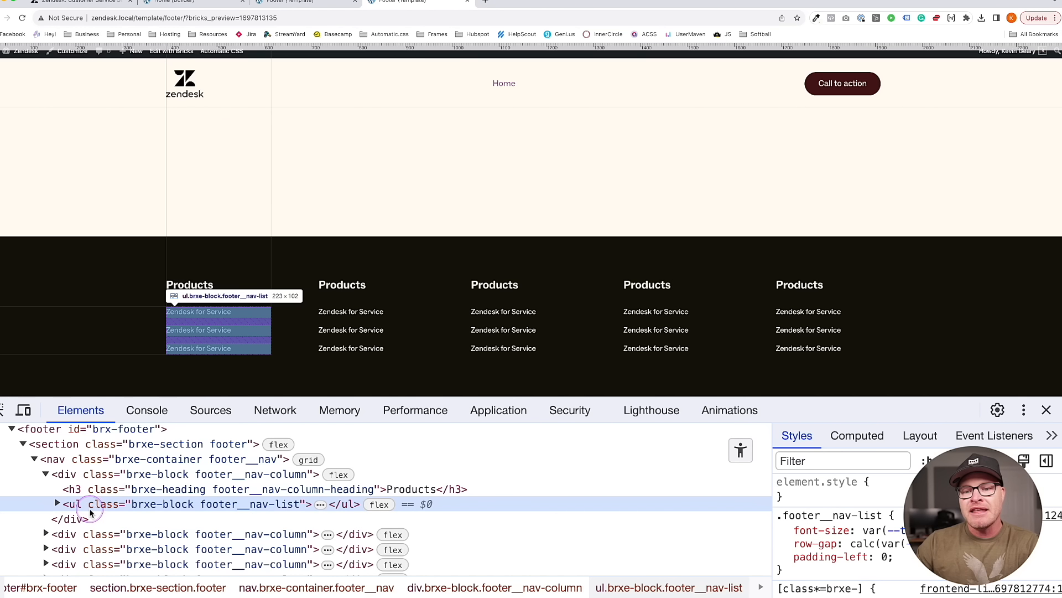
{"action": "left_click", "coordinate": [57, 503]}
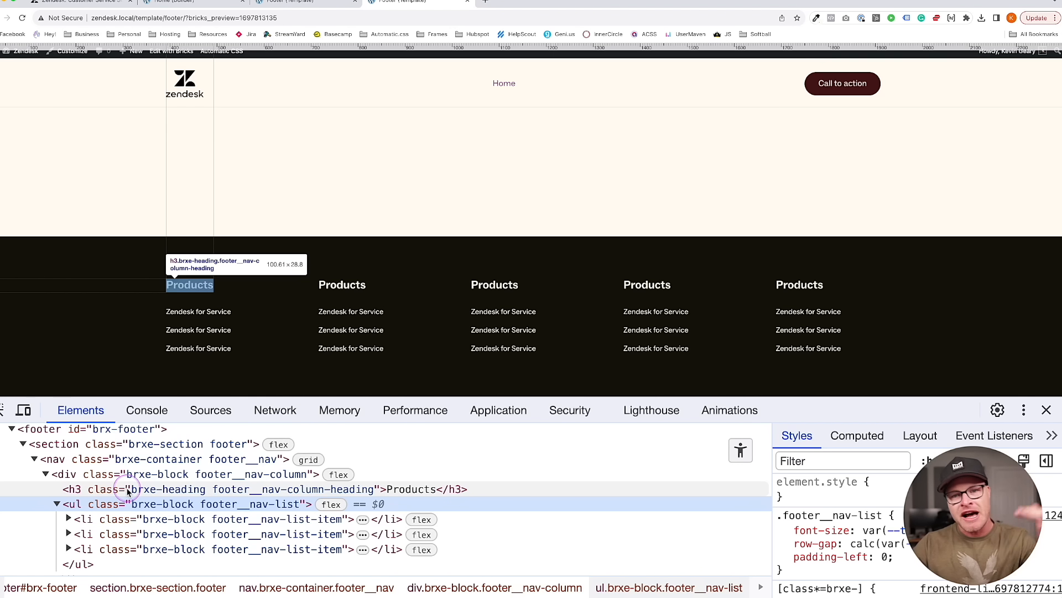
{"action": "left_click", "coordinate": [57, 503]}
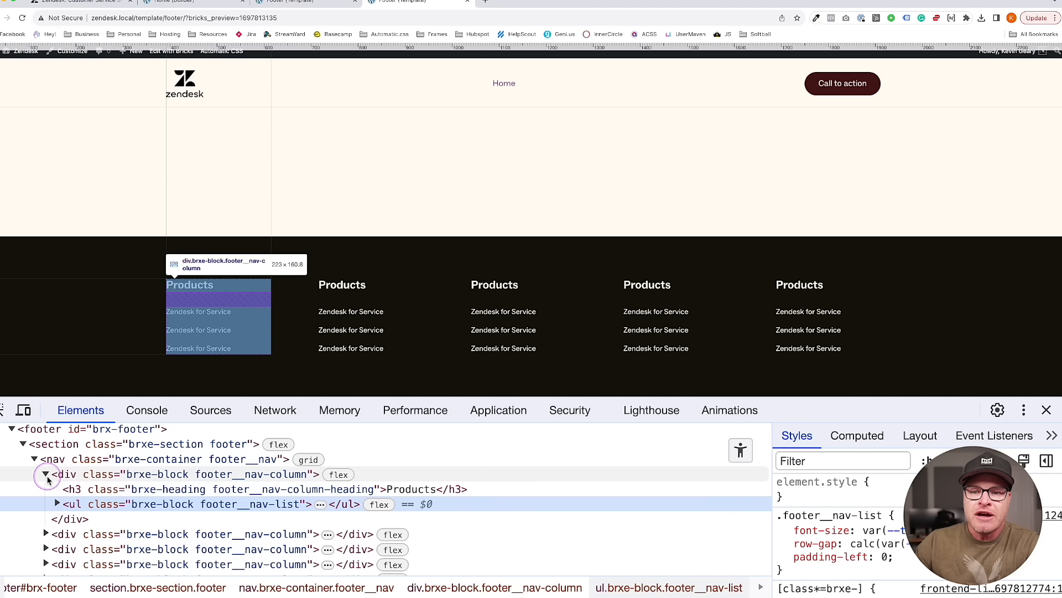
{"action": "left_click", "coordinate": [95, 490]}
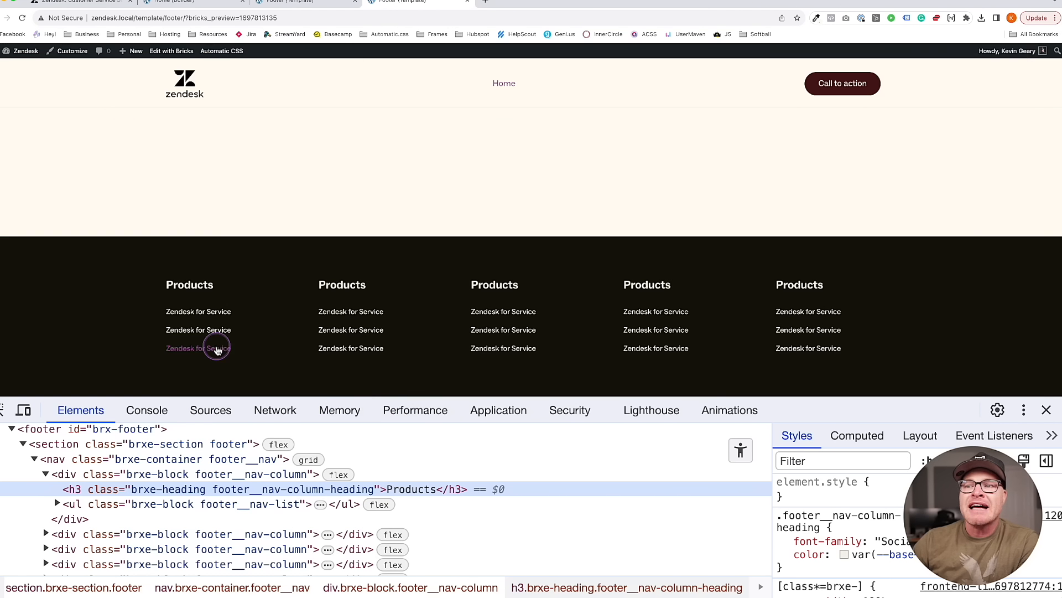
Switch the inspected page to the accessibility tree and examine how the footer's navigation, headings and lists are exposed
{"action": "left_click", "coordinate": [189, 246]}
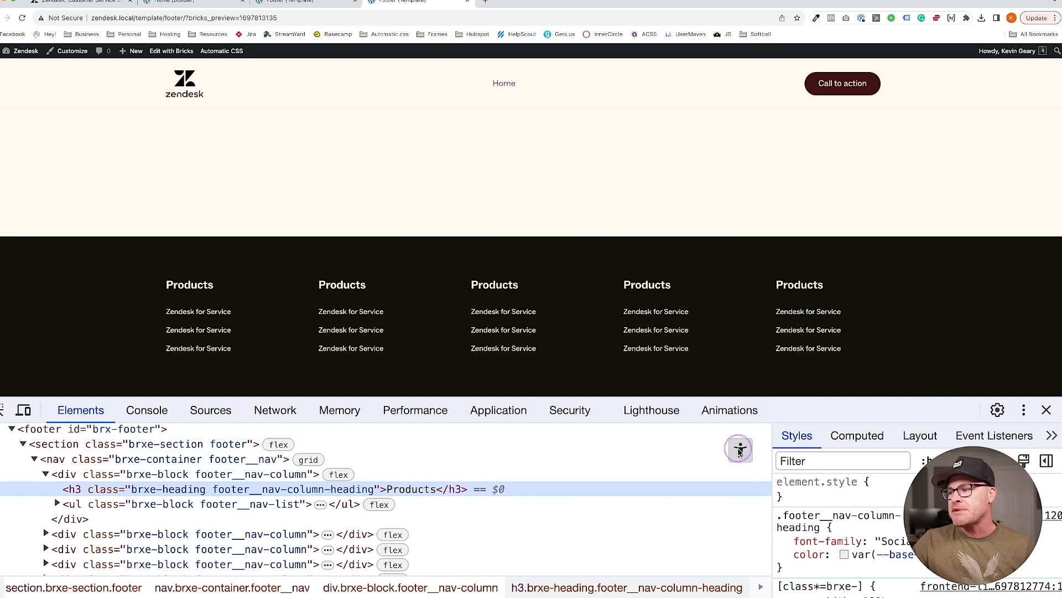
{"action": "left_click", "coordinate": [741, 449]}
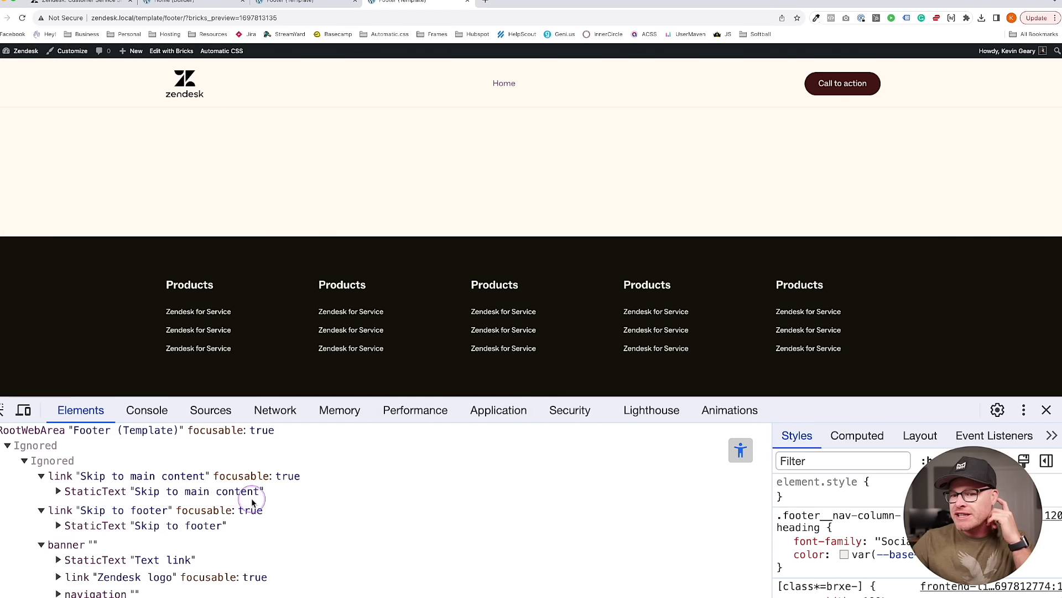
{"action": "scroll", "coordinate": [252, 501], "scroll_direction": "down", "scroll_amount": 10}
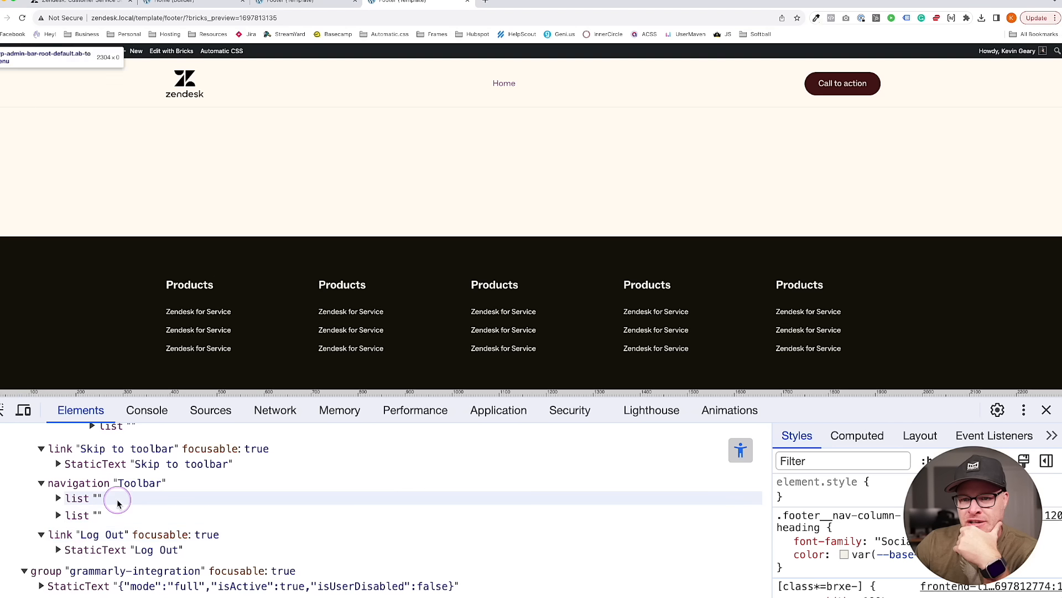
{"action": "scroll", "coordinate": [117, 502], "scroll_direction": "up", "scroll_amount": 15}
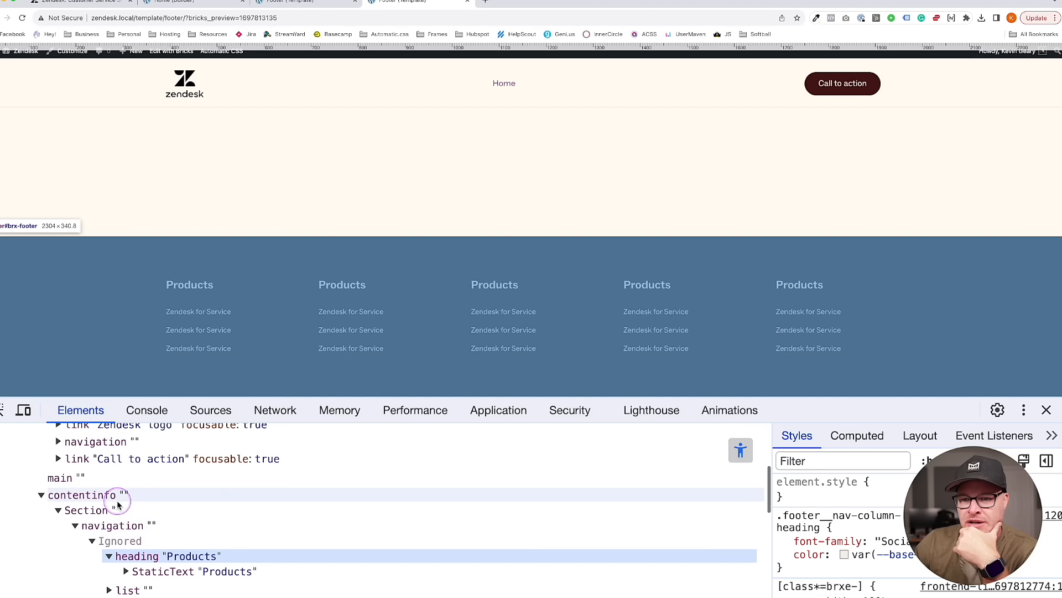
{"action": "scroll", "coordinate": [88, 501], "scroll_direction": "down", "scroll_amount": 1}
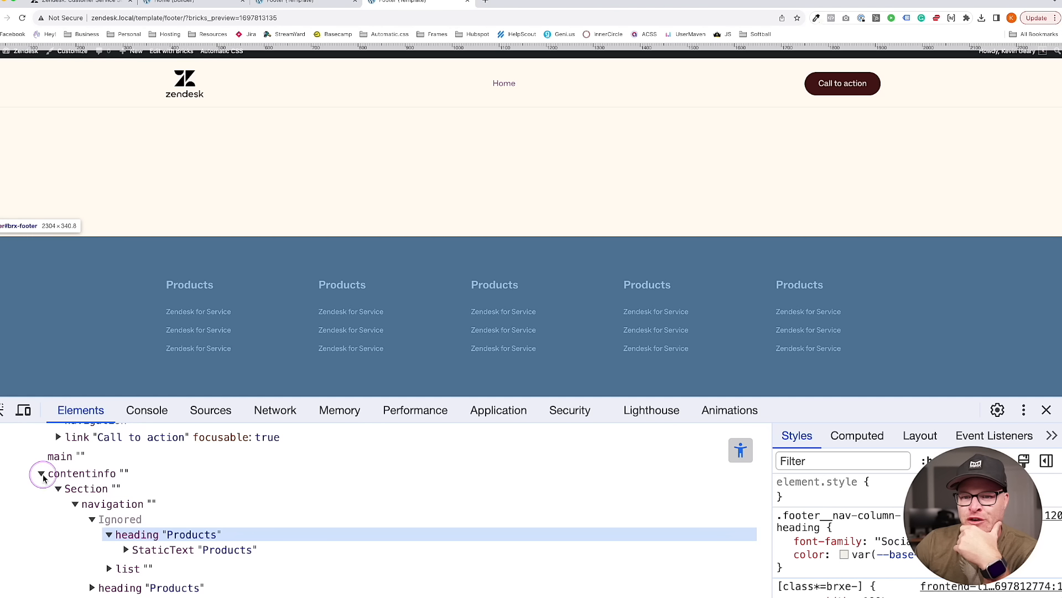
{"action": "scroll", "coordinate": [85, 470], "scroll_direction": "down", "scroll_amount": 1}
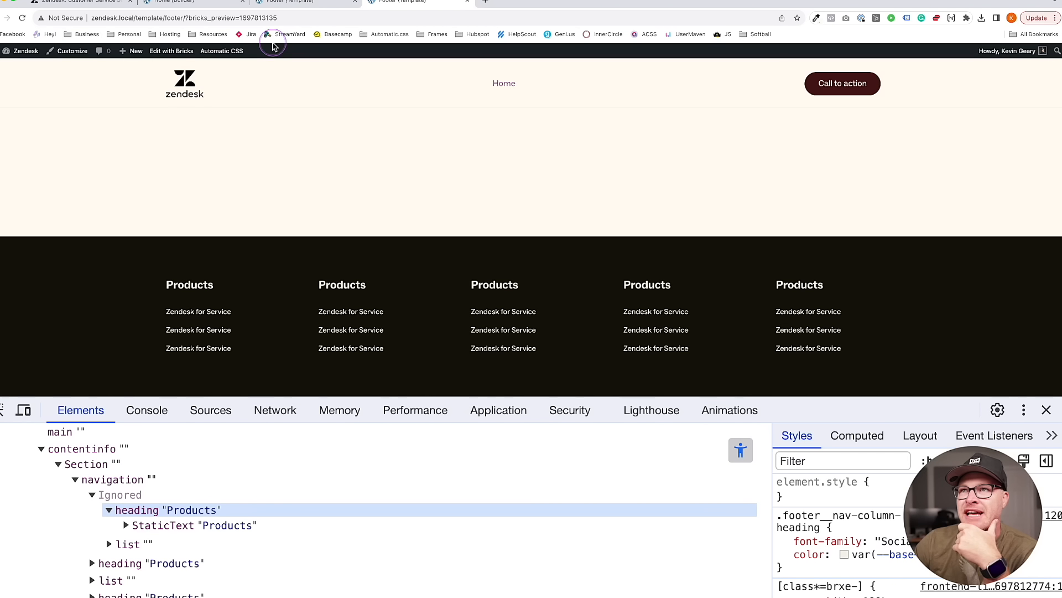
Return to the footer template in the builder and set the footer section's HTML tag to div
{"action": "left_click", "coordinate": [285, 3]}
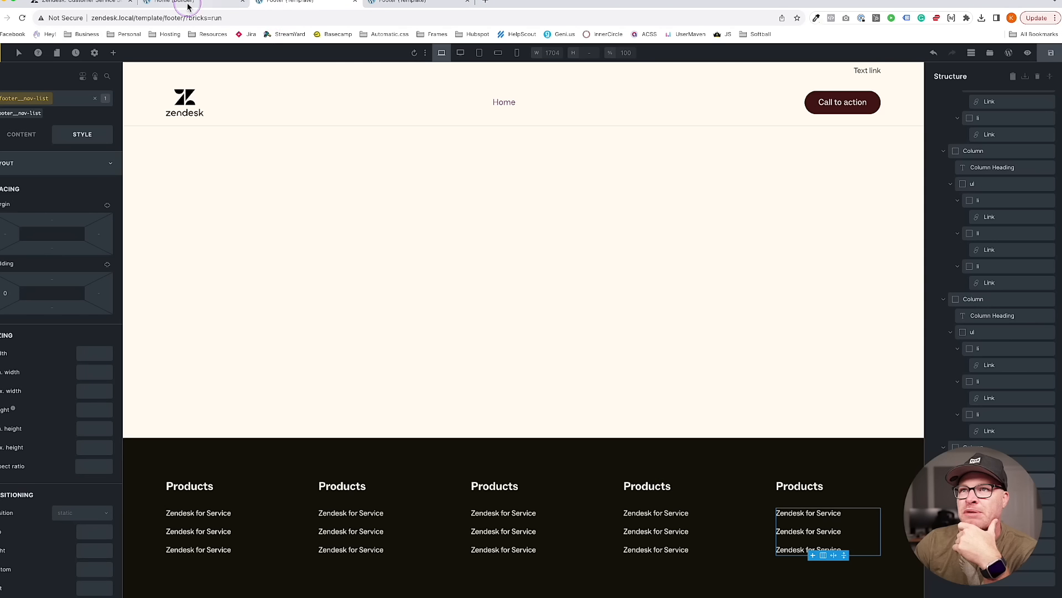
{"action": "left_click", "coordinate": [260, 476]}
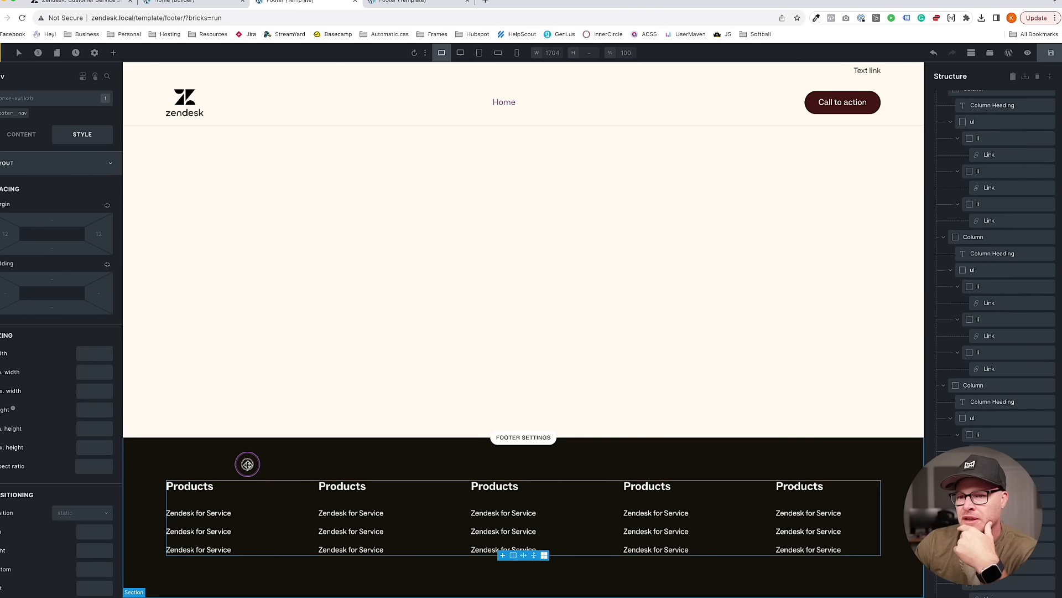
{"action": "left_click", "coordinate": [33, 133]}
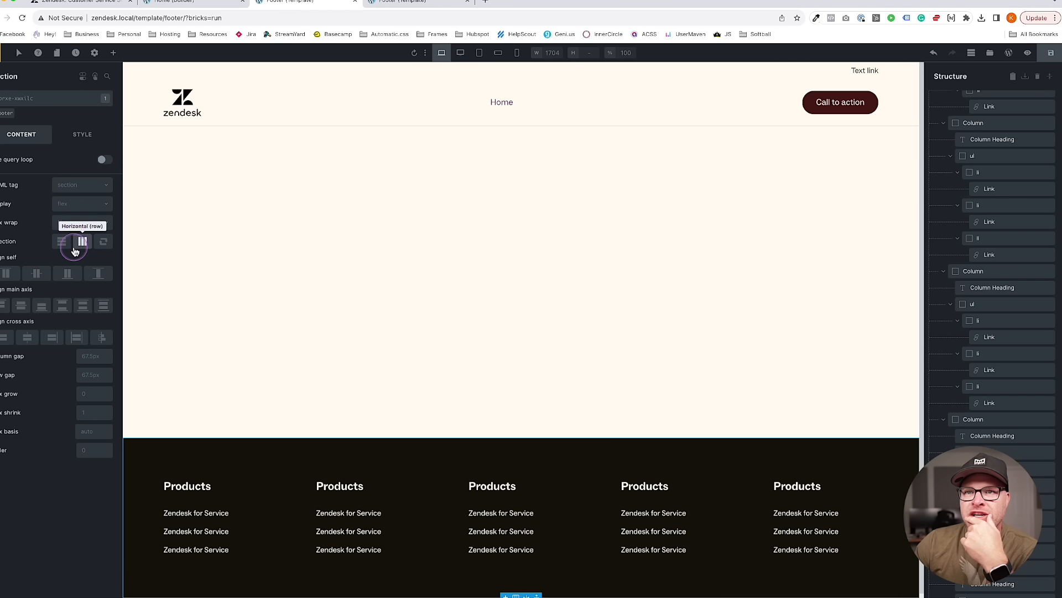
{"action": "left_click", "coordinate": [81, 186]}
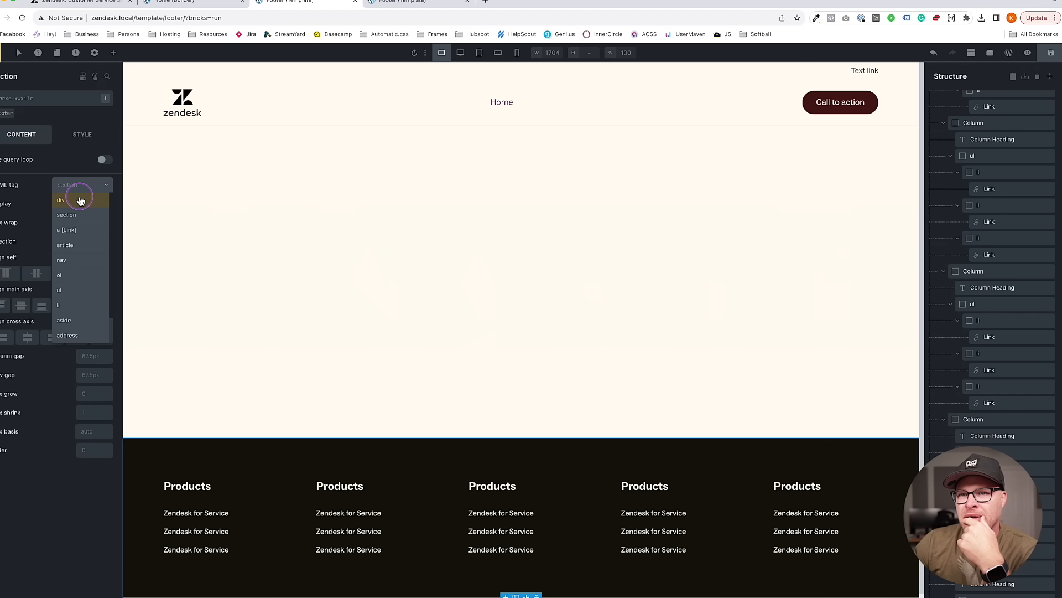
{"action": "left_click", "coordinate": [81, 200]}
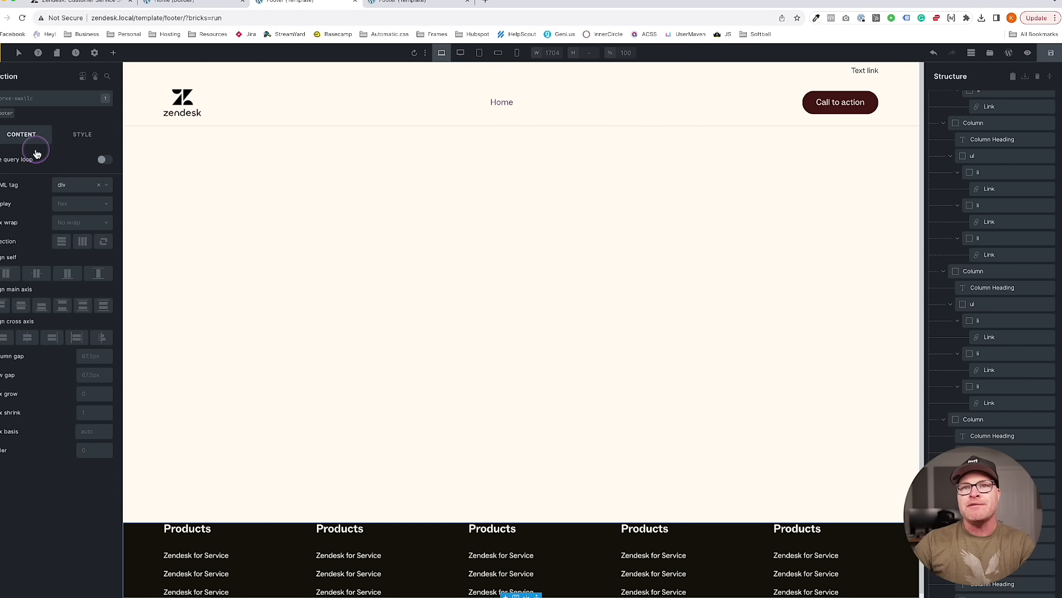
Set the top padding of the section's footer class to var(--section-space-m)
{"action": "left_click", "coordinate": [8, 113]}
{"action": "left_click", "coordinate": [89, 135]}
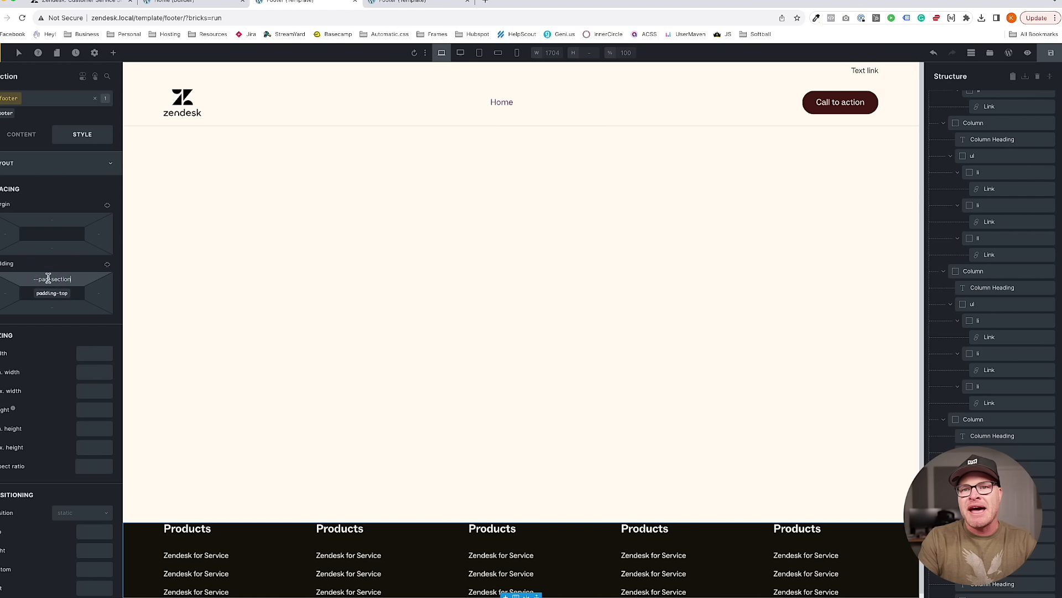
{"action": "type", "text": "m"}
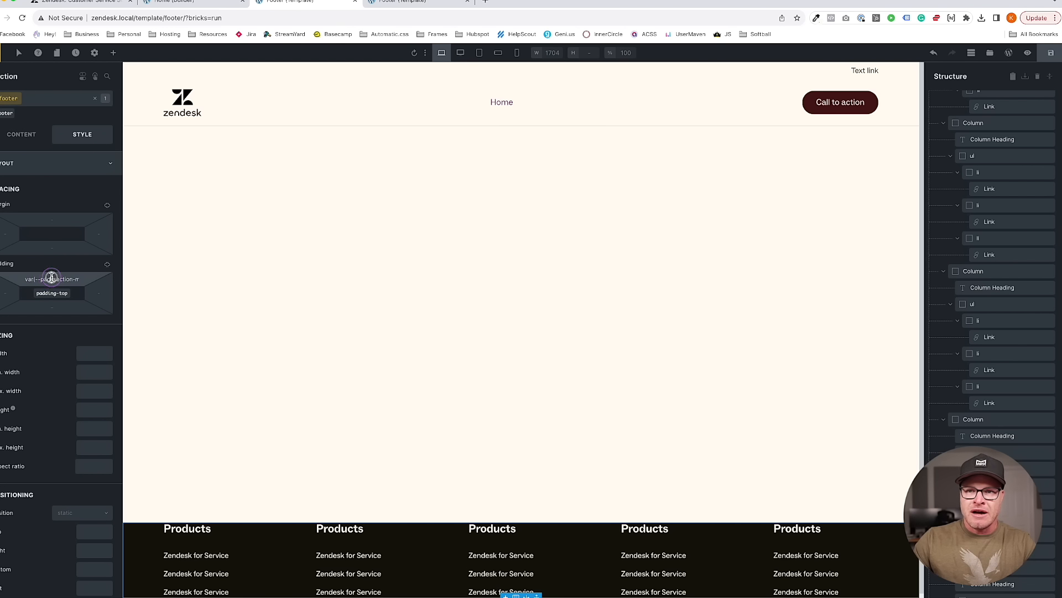
{"action": "triple_click", "coordinate": [51, 278]}
{"action": "type", "text": "--section-space"}
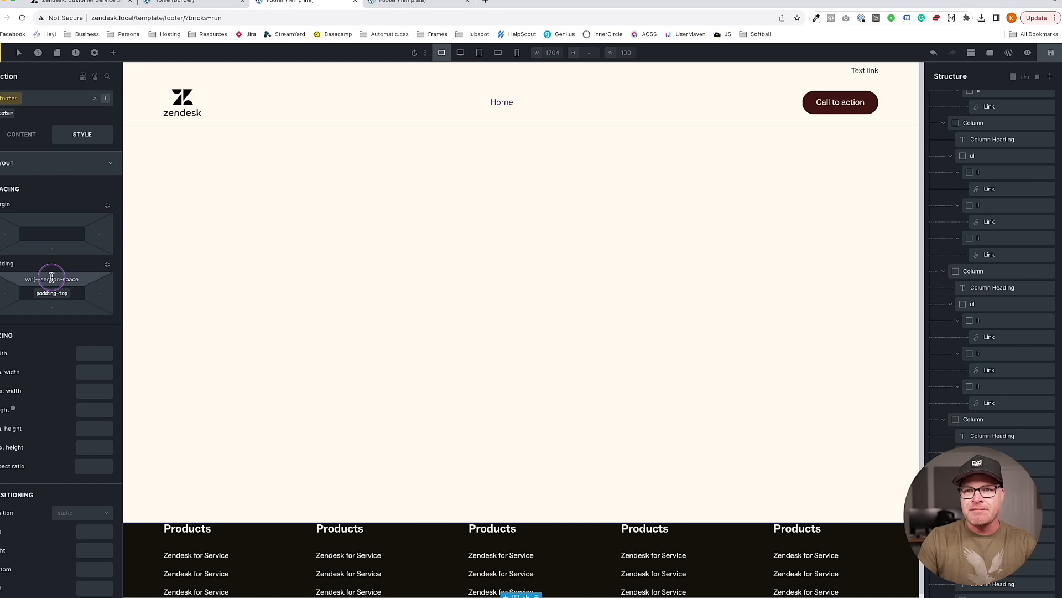
{"action": "type", "text": "-"}
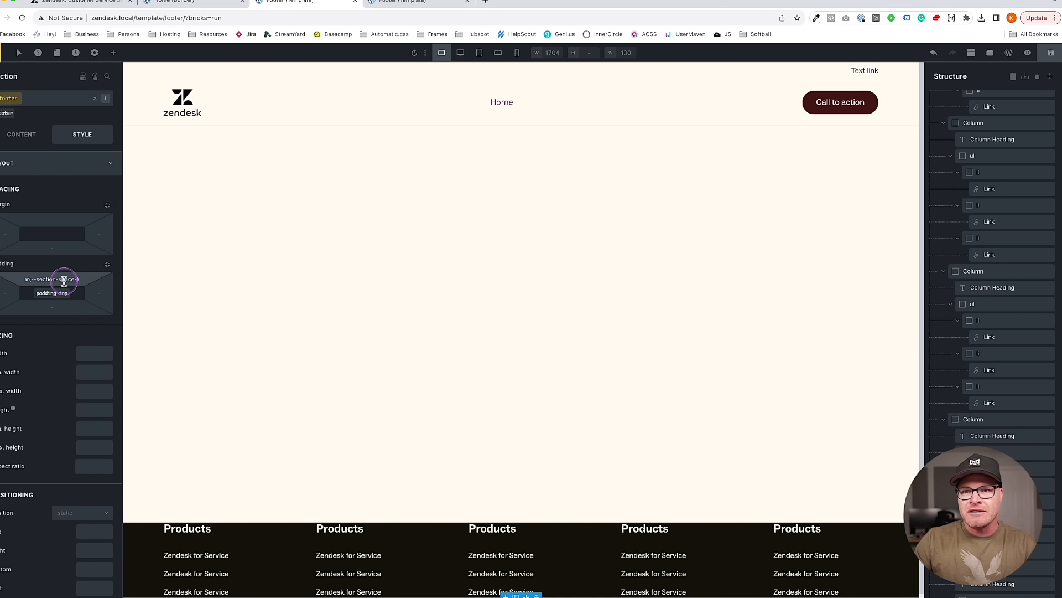
{"action": "type", "text": "m"}
{"action": "triple_click", "coordinate": [64, 281]}
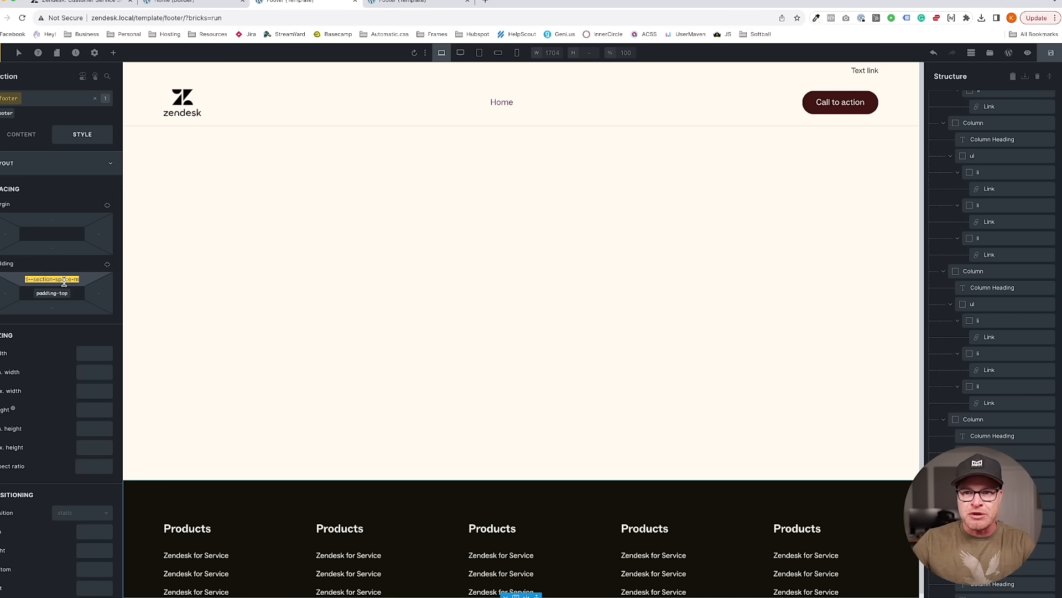
Copy the footer class's top padding value into its bottom padding, setting it to var(--section-space-m)
{"action": "key", "text": "super+c"}
{"action": "left_click", "coordinate": [62, 310]}
{"action": "key", "text": "super+v"}
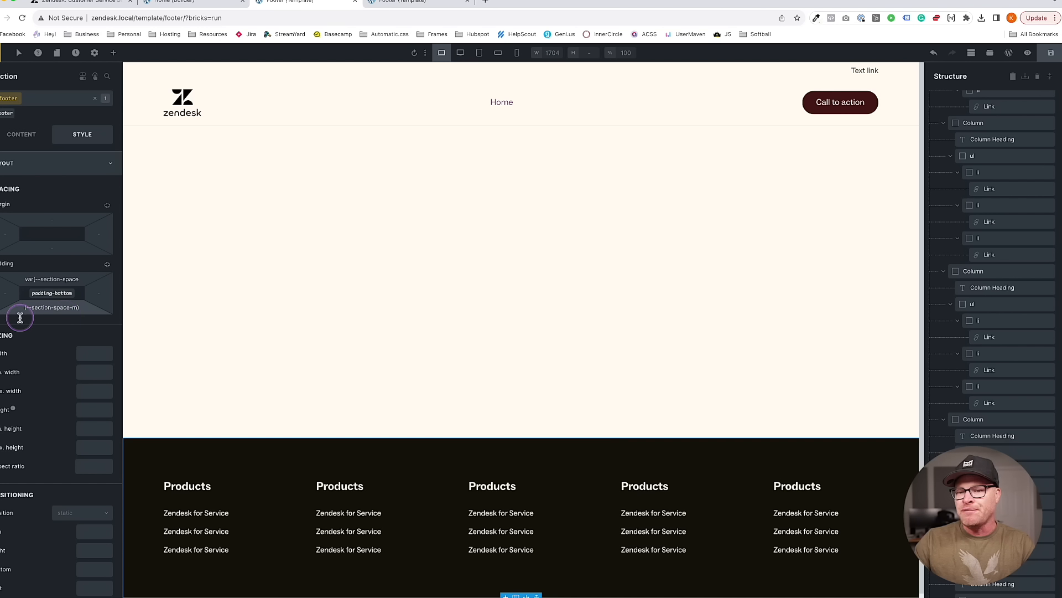
Set the footer class's left and right padding to the same section padding variable and save the template
{"action": "left_click", "coordinate": [7, 295]}
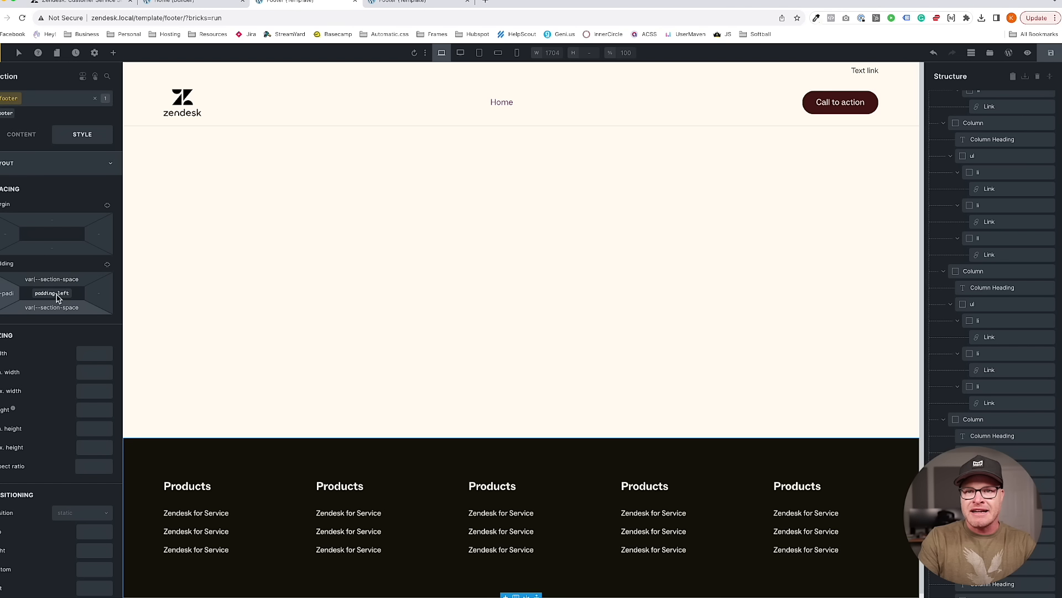
{"action": "triple_click", "coordinate": [14, 295]}
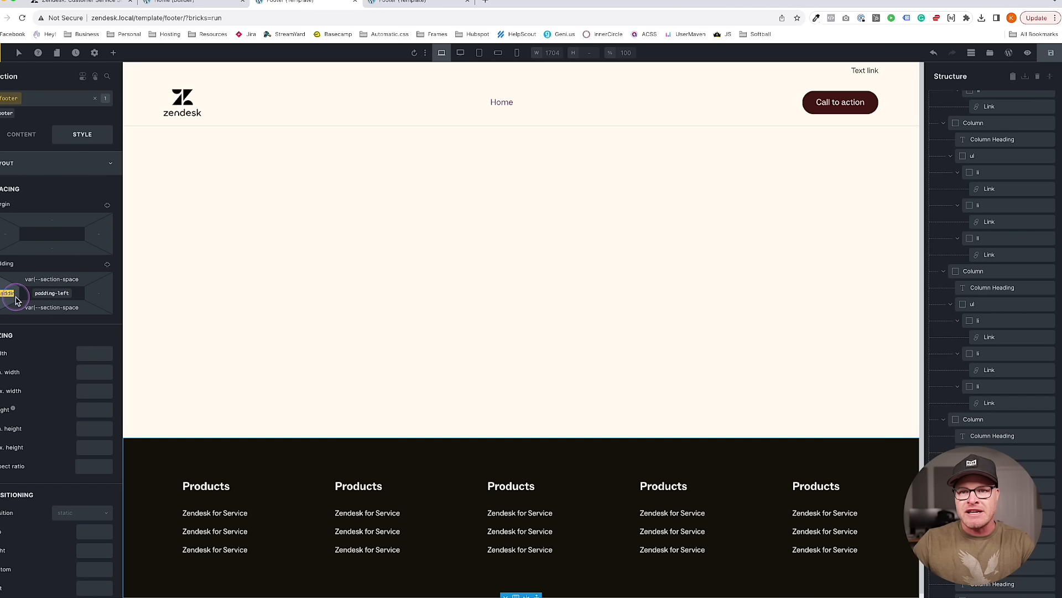
{"action": "left_click", "coordinate": [96, 296]}
{"action": "key", "text": "super+v"}
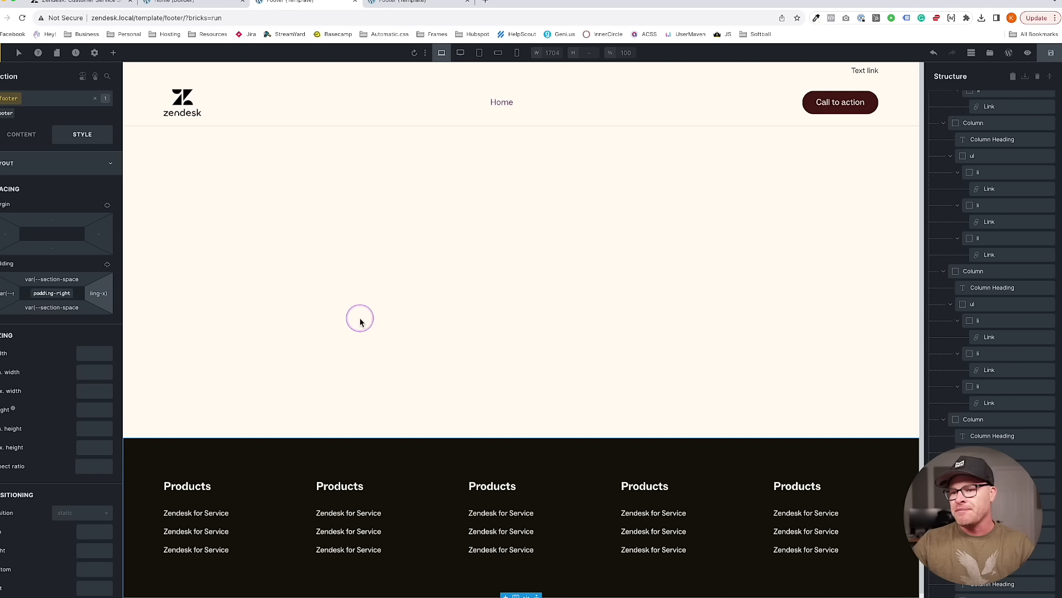
{"action": "left_click", "coordinate": [1050, 54]}
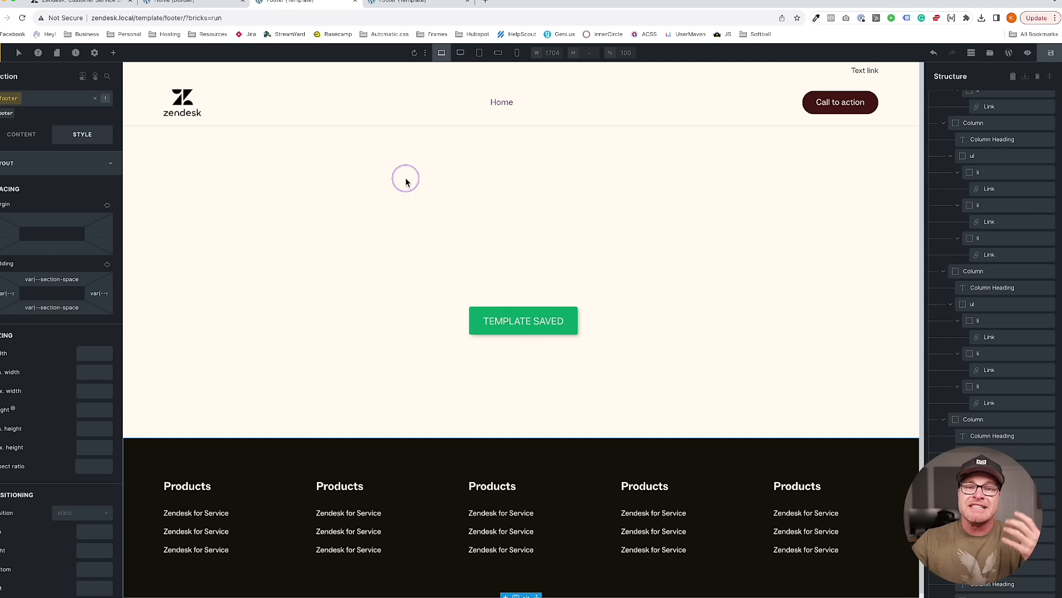
{"action": "left_click", "coordinate": [21, 135]}
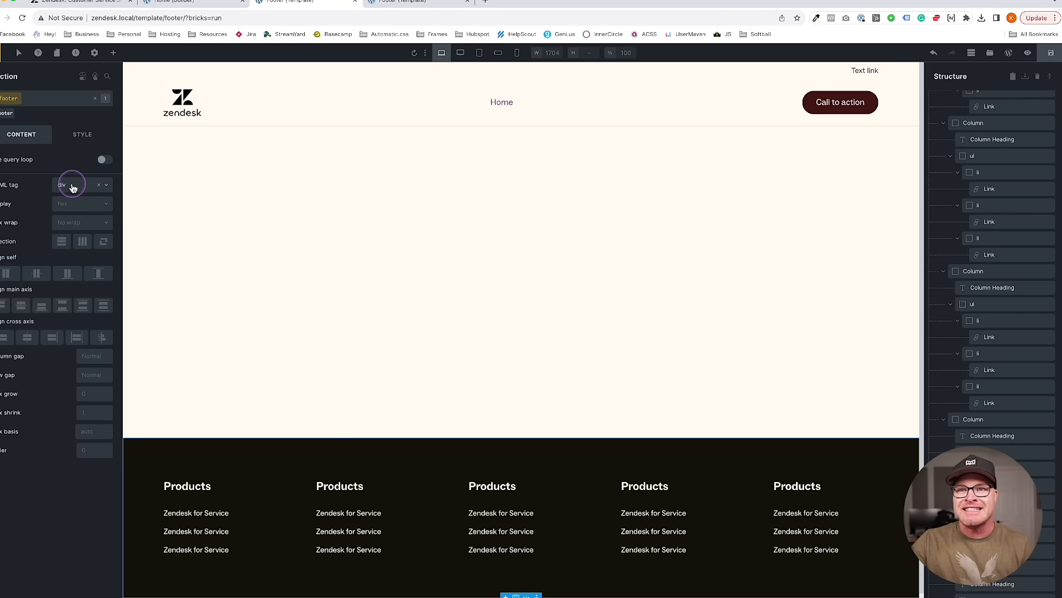
{"action": "left_click", "coordinate": [1051, 53]}
Reload the footer preview page and examine how the accessibility tree exposes its contentinfo, navigation, headings and lists, then close the developer tools
{"action": "left_click", "coordinate": [411, 3]}
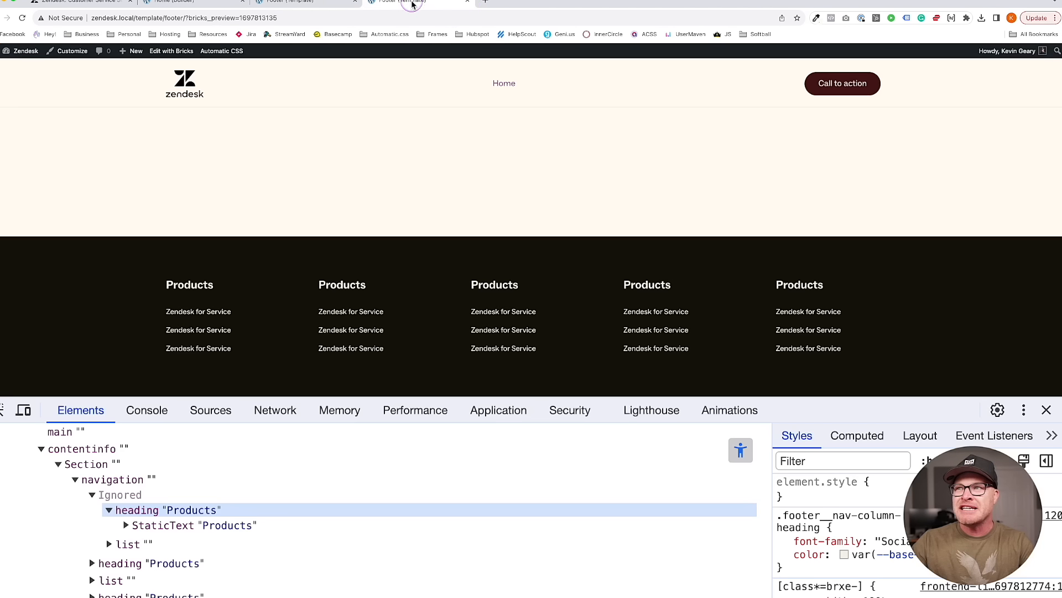
{"action": "key", "text": "super+r"}
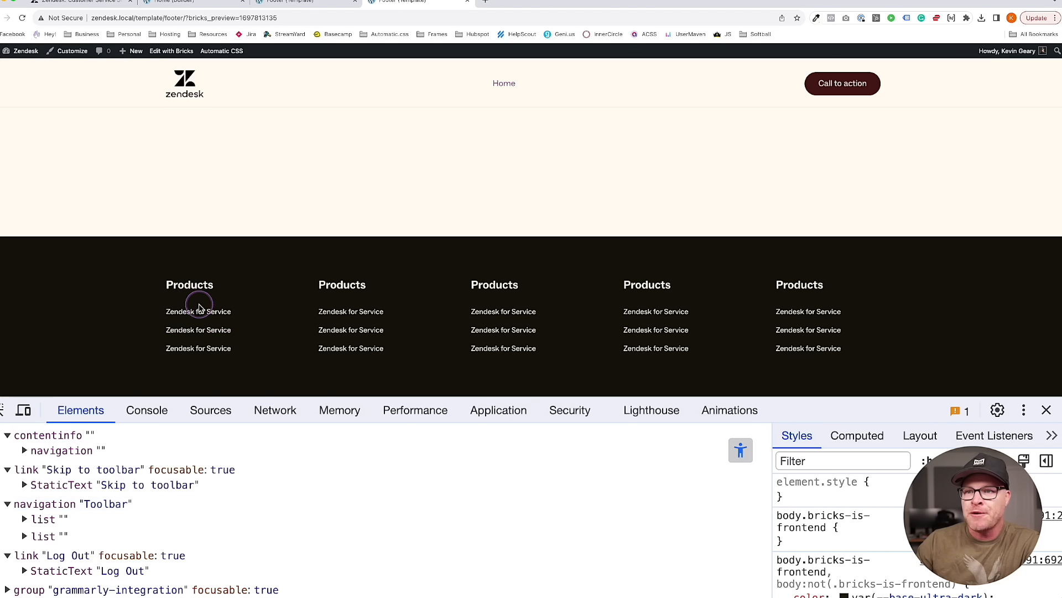
{"action": "scroll", "coordinate": [149, 484], "scroll_direction": "up", "scroll_amount": 3}
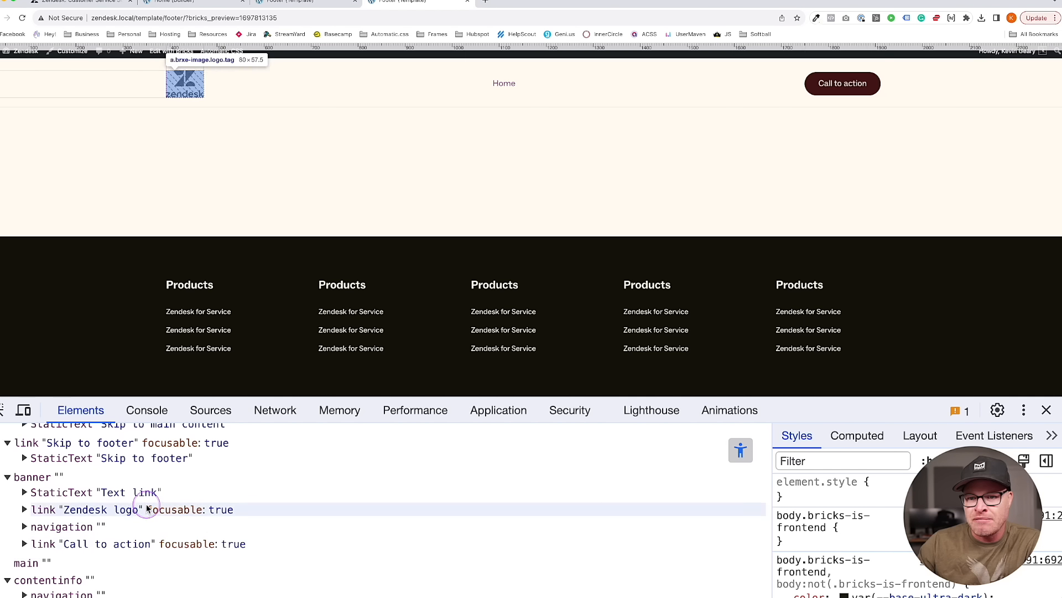
{"action": "scroll", "coordinate": [143, 505], "scroll_direction": "down", "scroll_amount": 3}
{"action": "scroll", "coordinate": [145, 534], "scroll_direction": "down", "scroll_amount": 1}
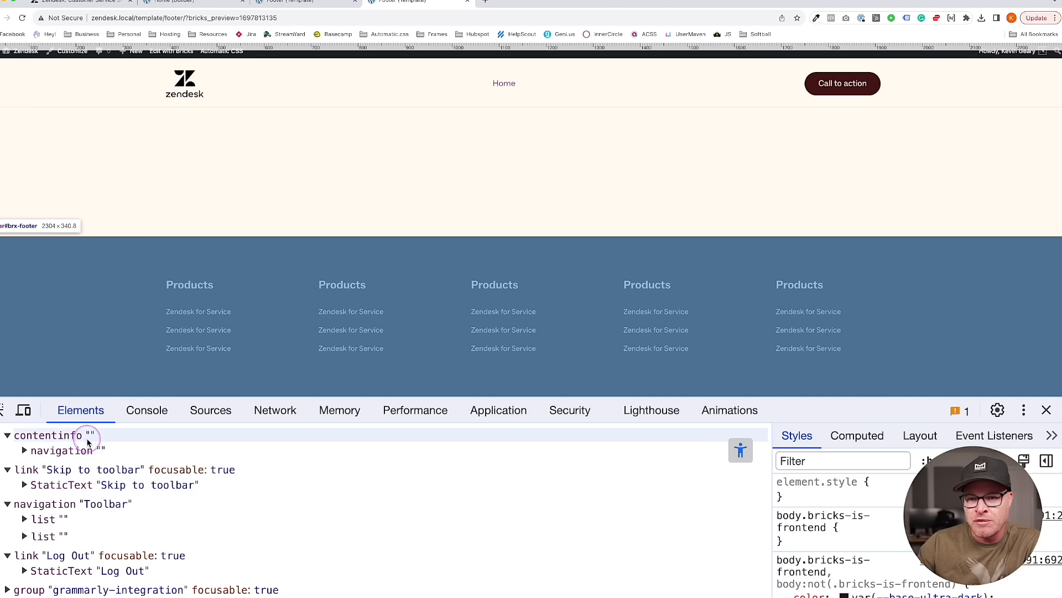
{"action": "left_click", "coordinate": [53, 437]}
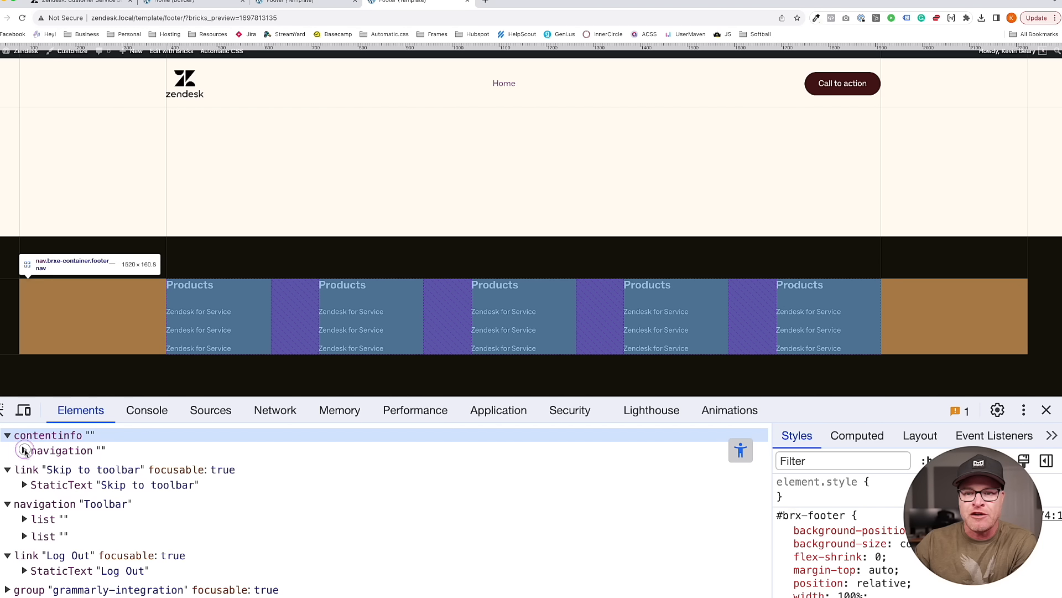
{"action": "left_click", "coordinate": [25, 451]}
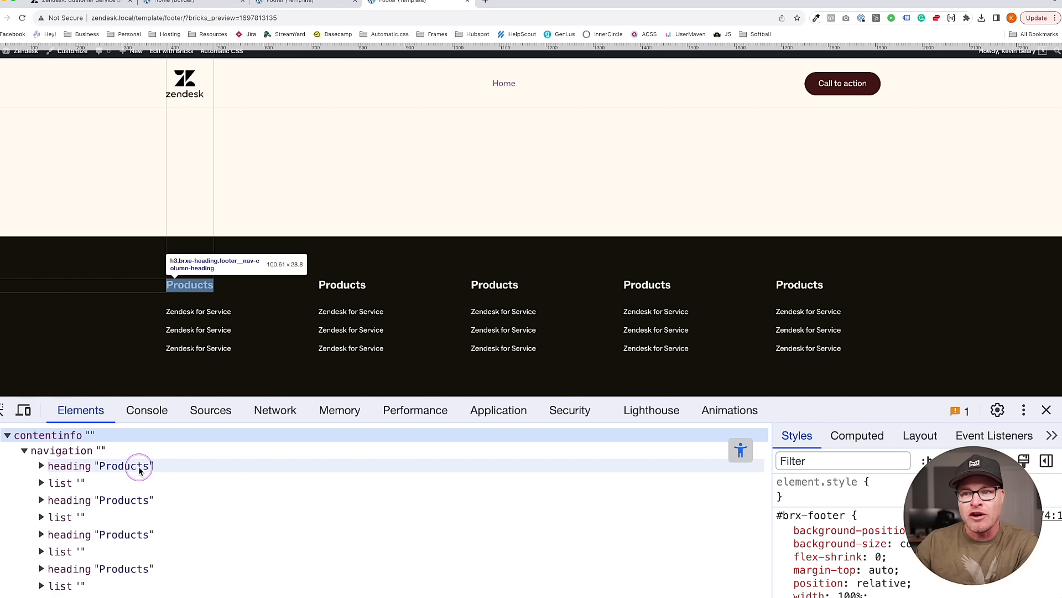
{"action": "scroll", "coordinate": [141, 500], "scroll_direction": "down", "scroll_amount": 1}
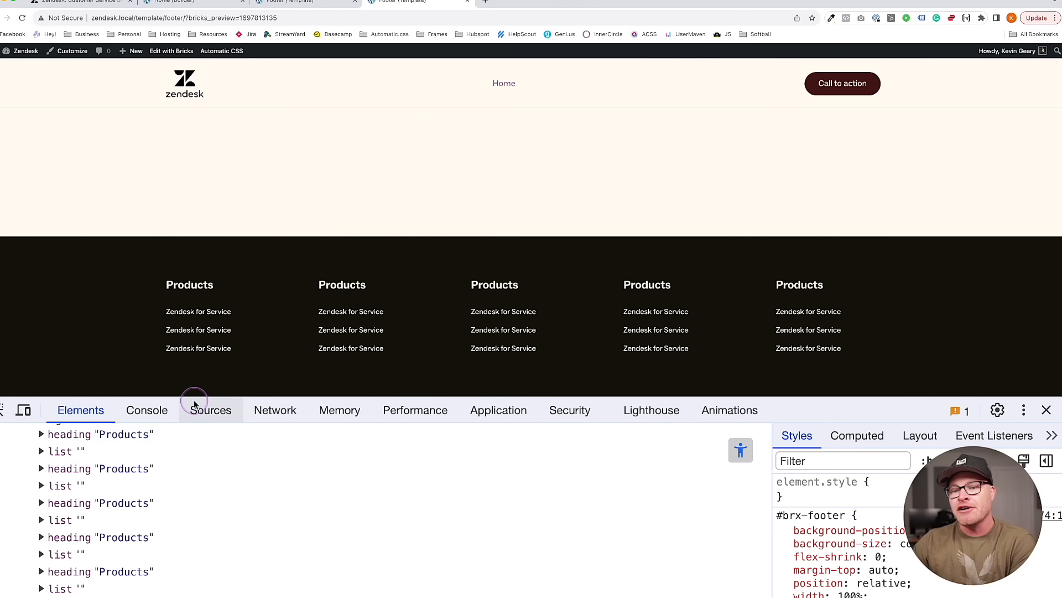
{"action": "left_click", "coordinate": [41, 452]}
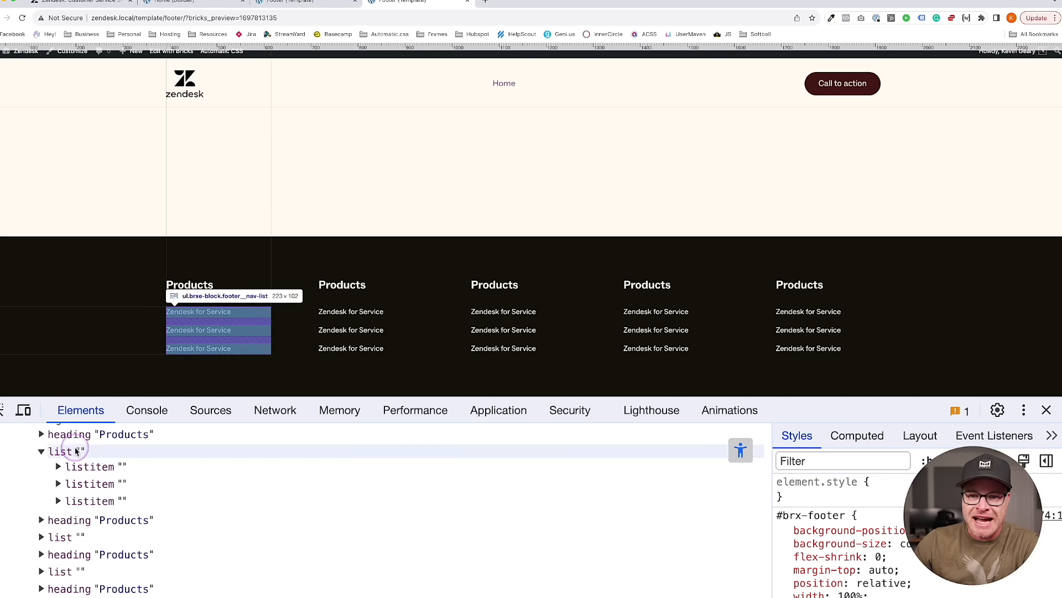
{"action": "left_click", "coordinate": [41, 452]}
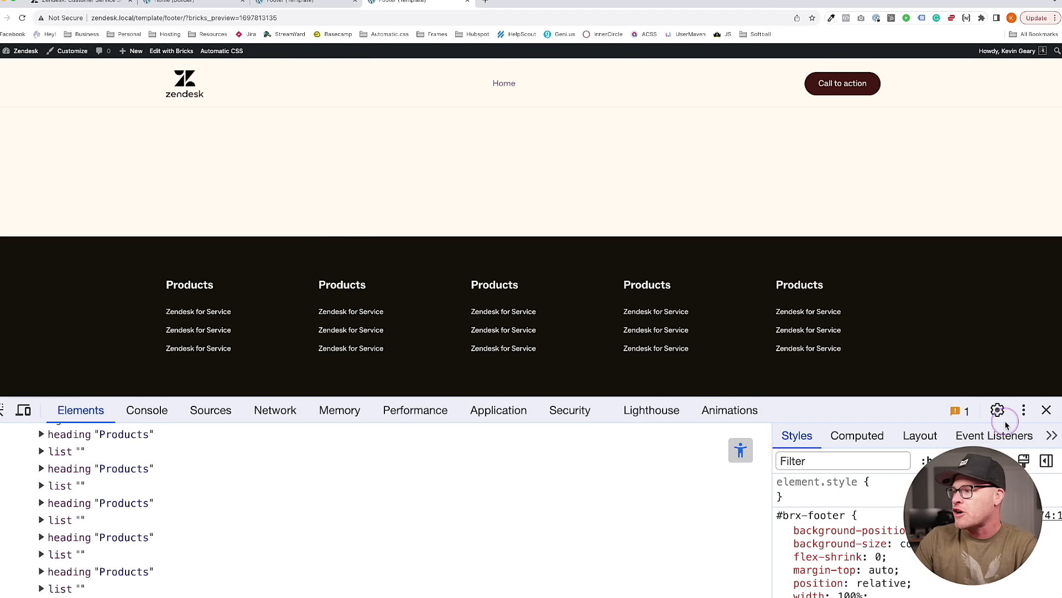
{"action": "left_click", "coordinate": [1046, 410]}
{"action": "scroll", "coordinate": [195, 317], "scroll_direction": "down", "scroll_amount": 1}
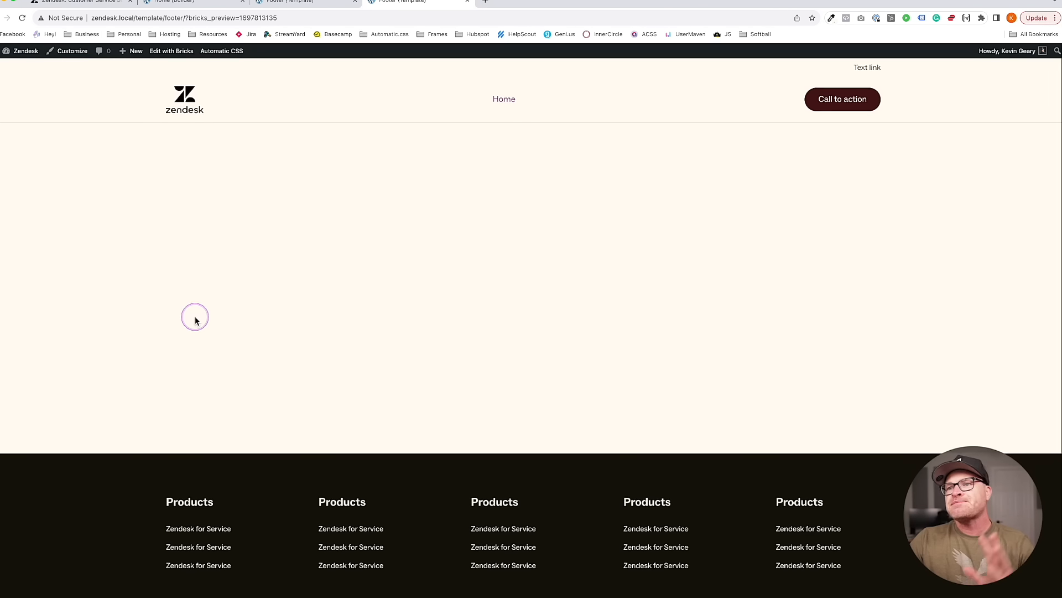
Review the live Zendesk homepage, examining its footer's link columns, contact row, large logo and legal text, plus the main page sections
{"action": "left_click", "coordinate": [71, 2]}
{"action": "scroll", "coordinate": [355, 249], "scroll_direction": "down", "scroll_amount": 15}
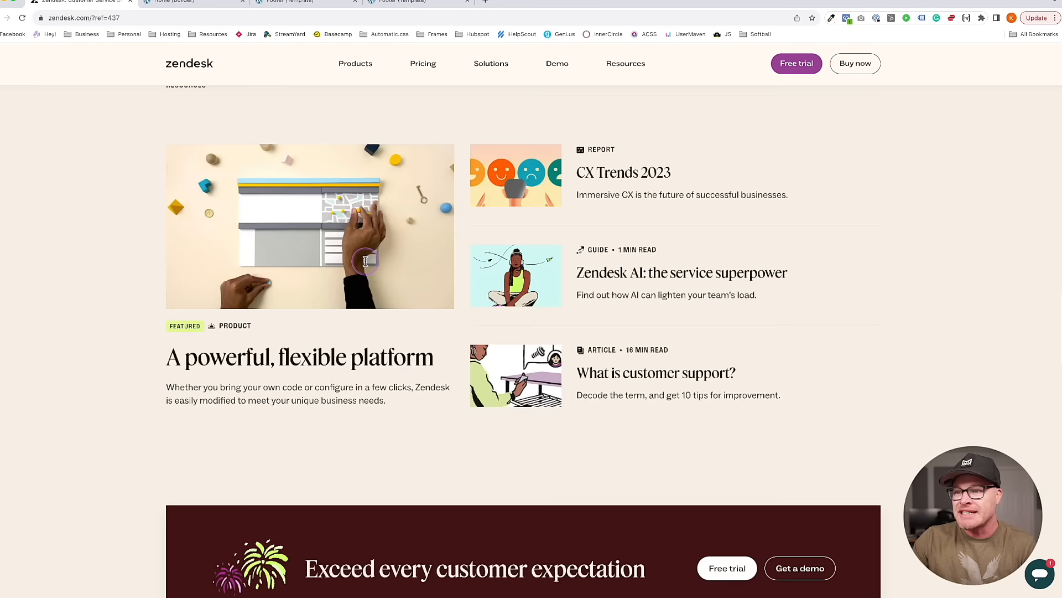
{"action": "scroll", "coordinate": [365, 261], "scroll_direction": "up", "scroll_amount": 4}
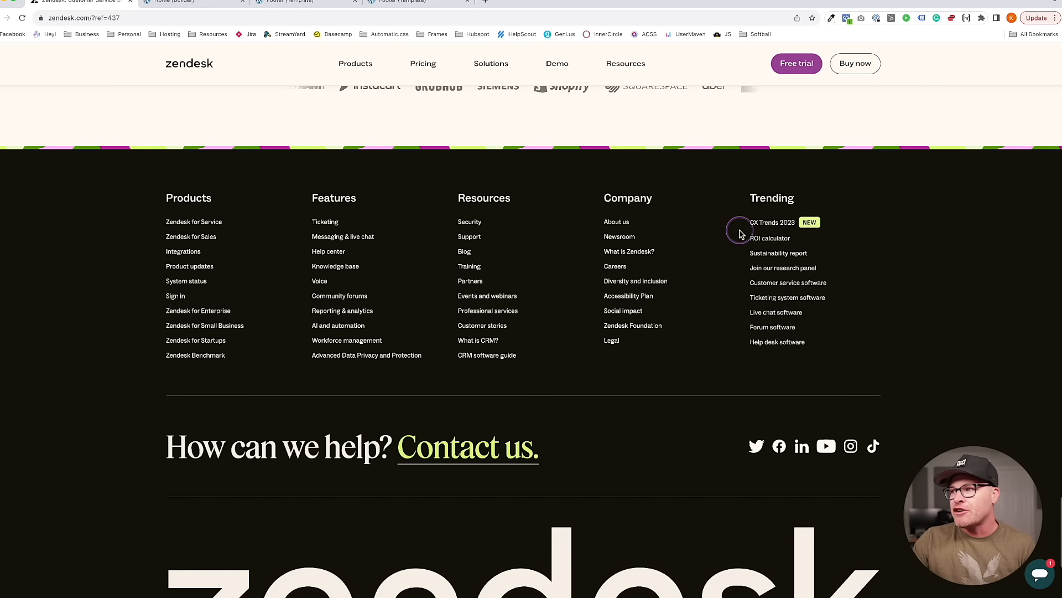
{"action": "scroll", "coordinate": [381, 352], "scroll_direction": "down", "scroll_amount": 3}
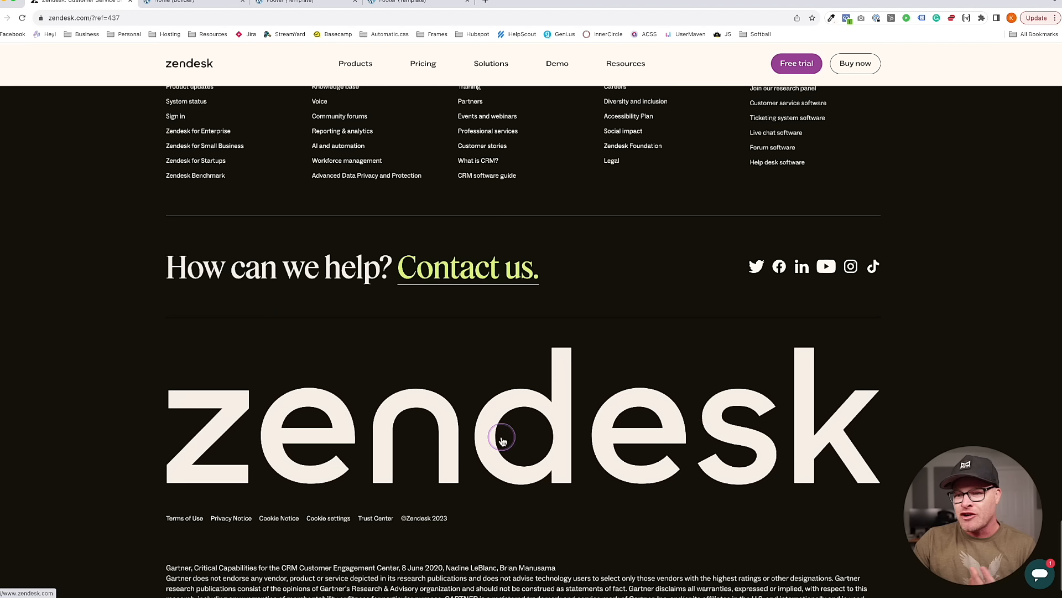
{"action": "scroll", "coordinate": [332, 422], "scroll_direction": "down", "scroll_amount": 1}
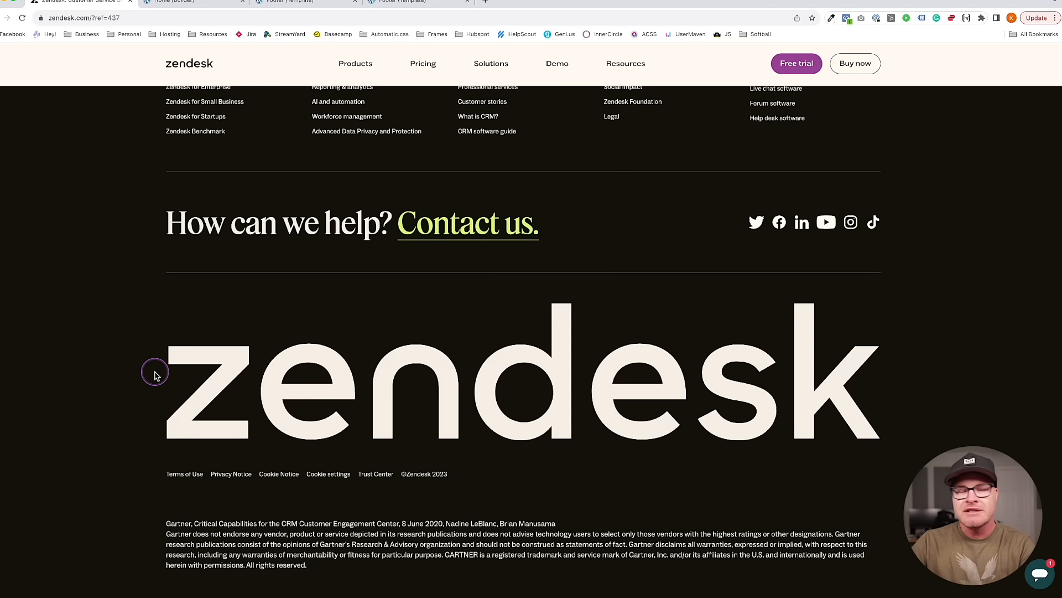
{"action": "scroll", "coordinate": [154, 374], "scroll_direction": "up", "scroll_amount": 15}
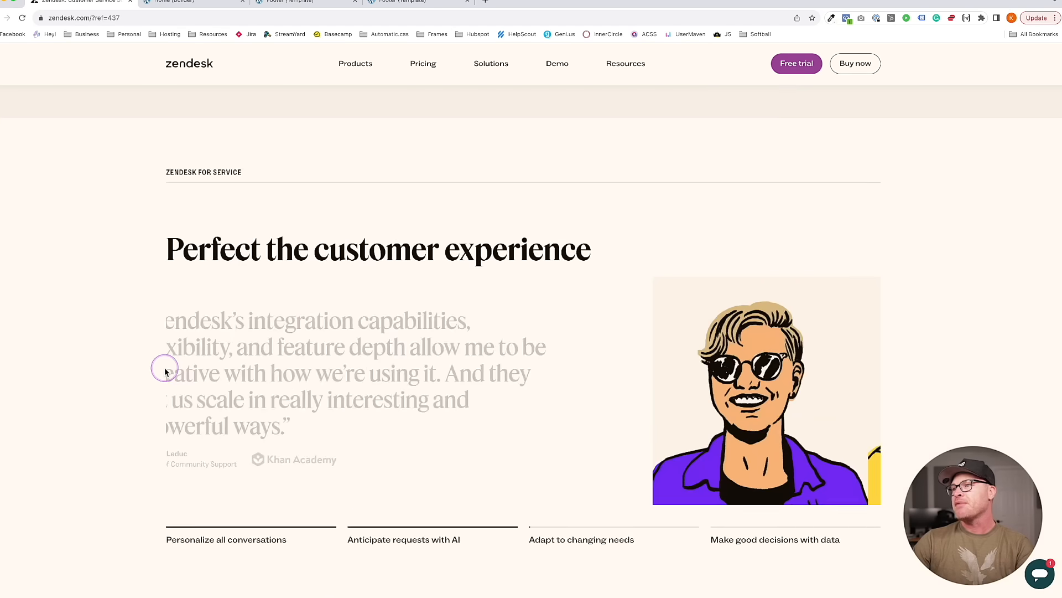
{"action": "scroll", "coordinate": [291, 280], "scroll_direction": "up", "scroll_amount": 10}
{"action": "scroll", "coordinate": [293, 280], "scroll_direction": "down", "scroll_amount": 13}
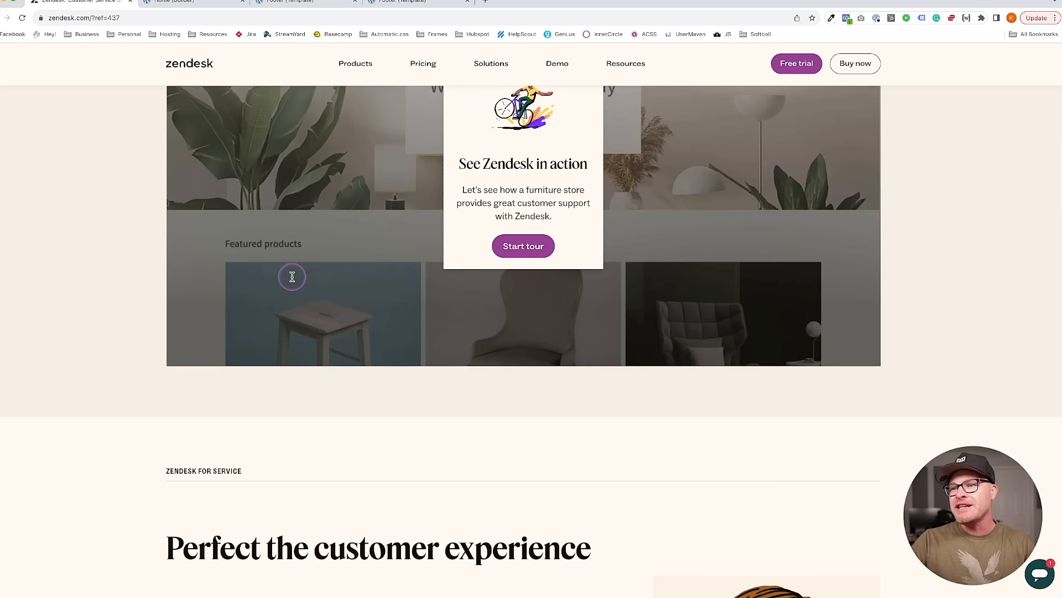
{"action": "scroll", "coordinate": [291, 280], "scroll_direction": "down", "scroll_amount": 8}
{"action": "scroll", "coordinate": [285, 166], "scroll_direction": "up", "scroll_amount": 12}
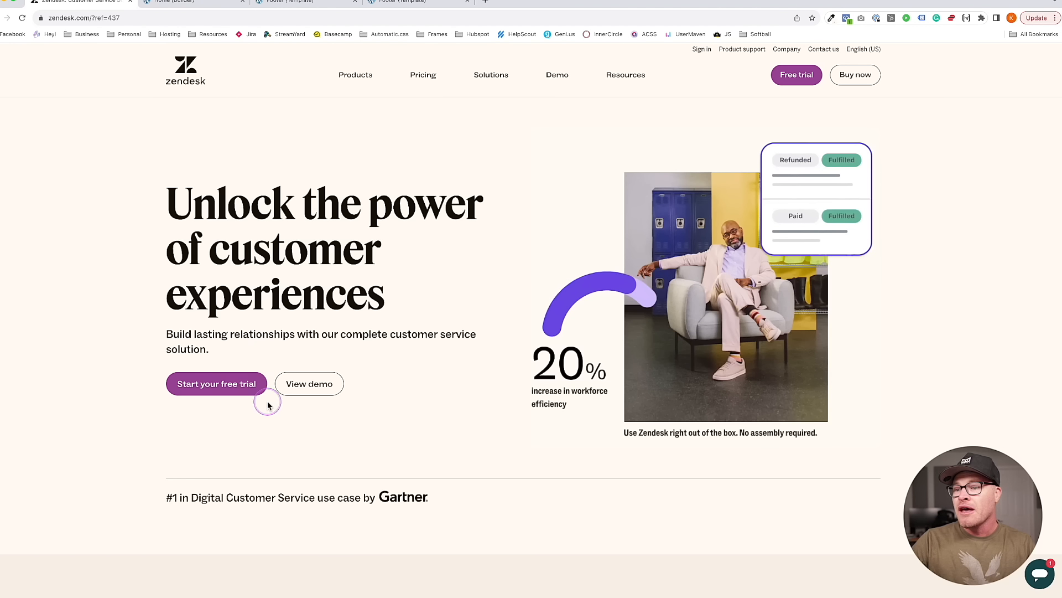
Close the footer template's builder and preview tabs and return to the Home page builder
{"action": "left_click", "coordinate": [191, 3]}
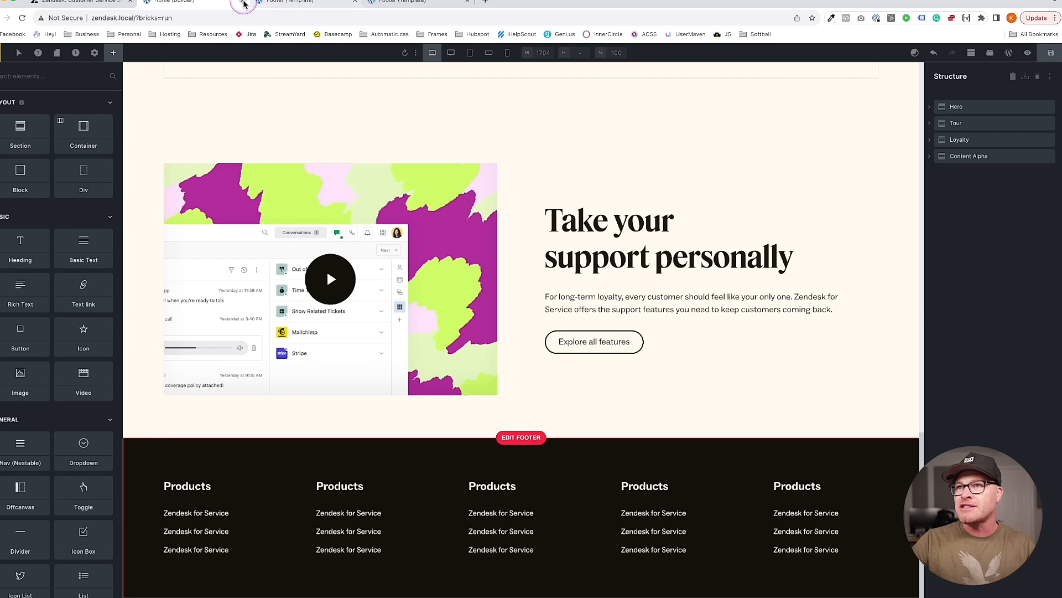
{"action": "left_click", "coordinate": [305, 3]}
{"action": "left_click", "coordinate": [354, 3]}
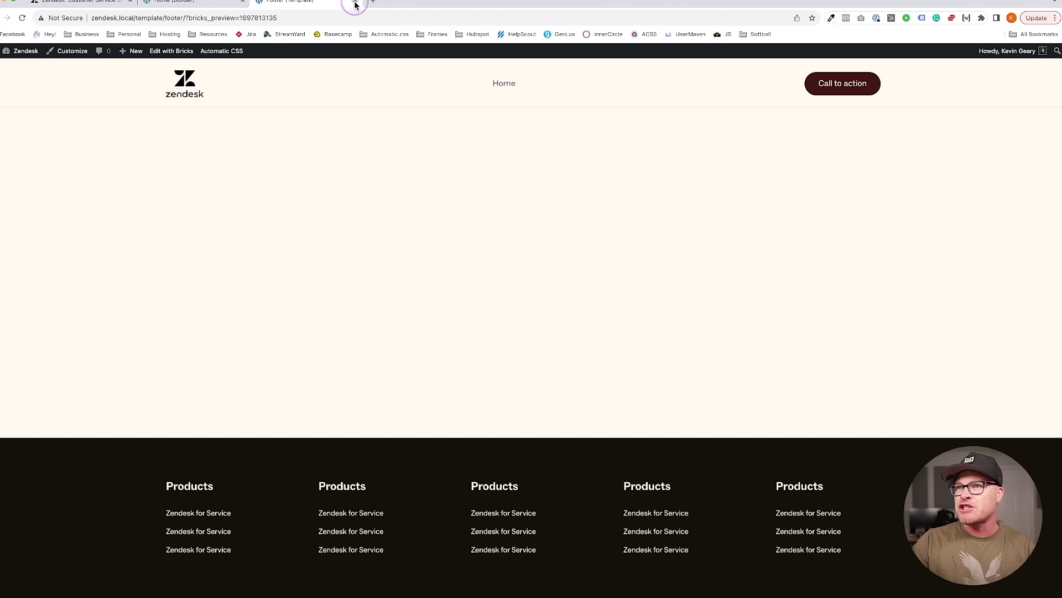
{"action": "left_click", "coordinate": [355, 3]}
{"action": "scroll", "coordinate": [448, 304], "scroll_direction": "up", "scroll_amount": 15}
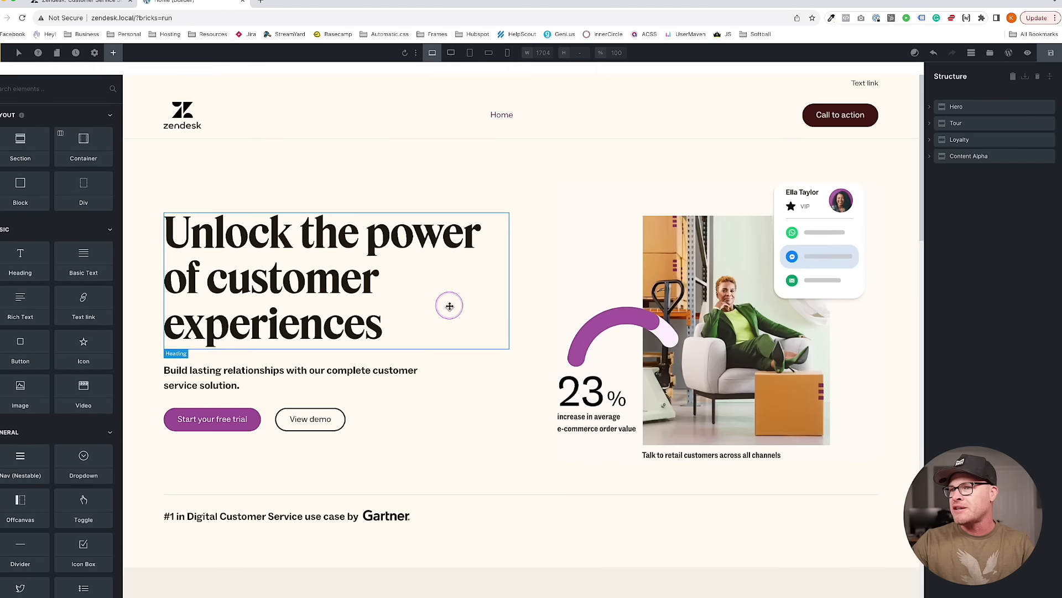
{"action": "left_click", "coordinate": [268, 406]}
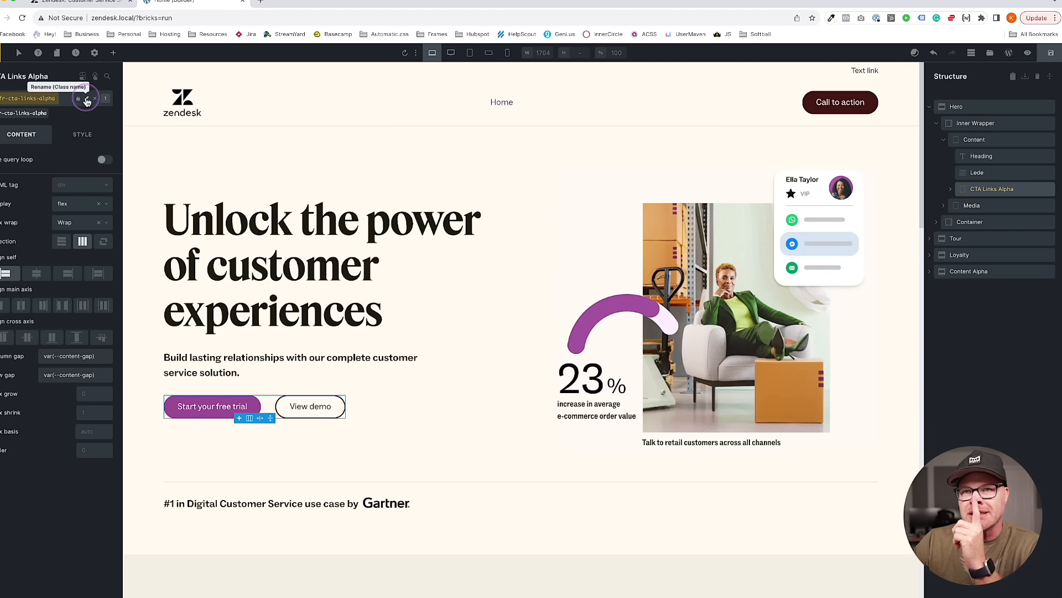
{"action": "left_click", "coordinate": [86, 102]}
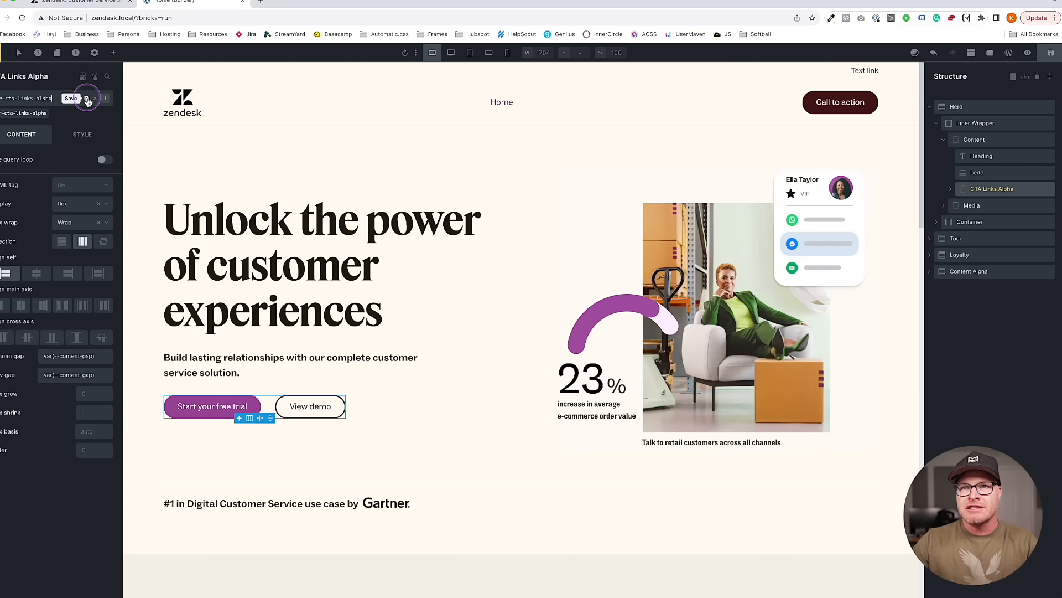
{"action": "key", "text": "super+a"}
{"action": "type", "text": "dua"}
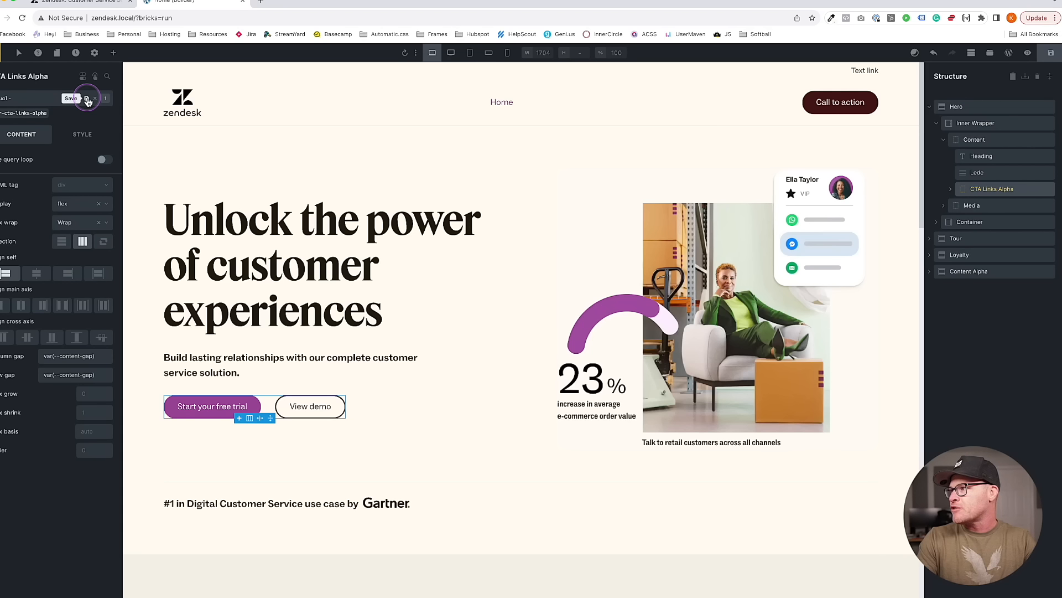
{"action": "left_click", "coordinate": [87, 100]}
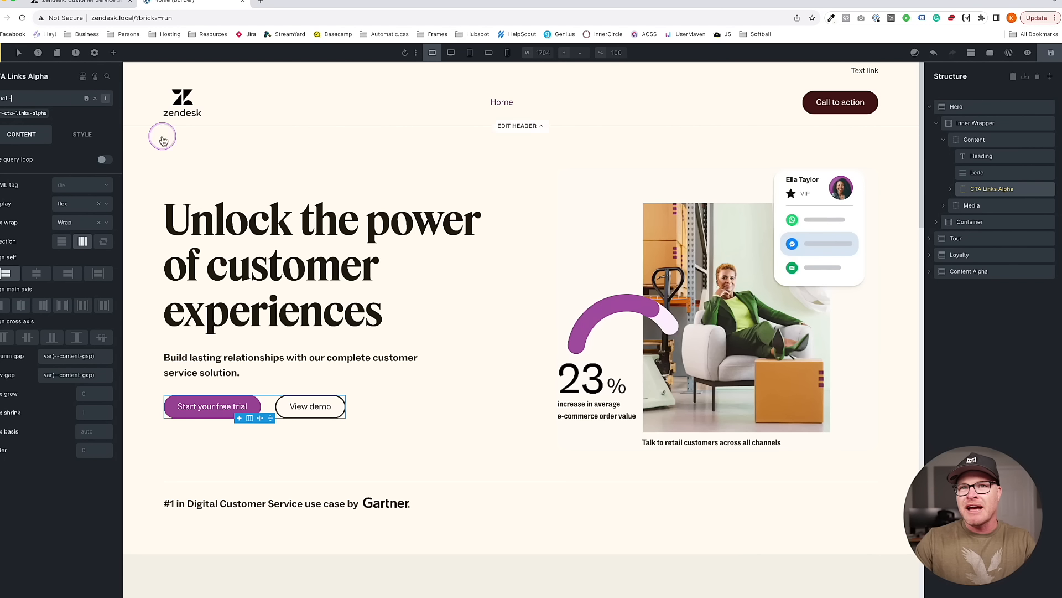
Expand the hero's CTA Links Alpha block and check its Primary Action and Secondary Action elements
{"action": "left_click", "coordinate": [950, 189]}
{"action": "left_click", "coordinate": [980, 206]}
{"action": "left_click", "coordinate": [981, 217]}
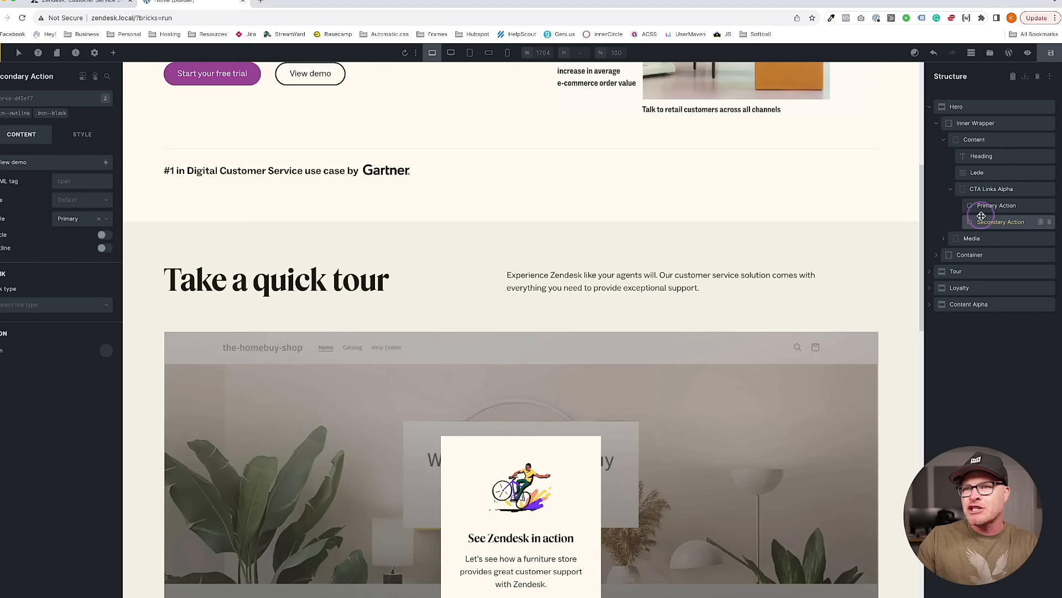
Rename the class on the hero's CTA Links Alpha block from fr-cta-links-alpha to inline-buttons
{"action": "left_click", "coordinate": [990, 189]}
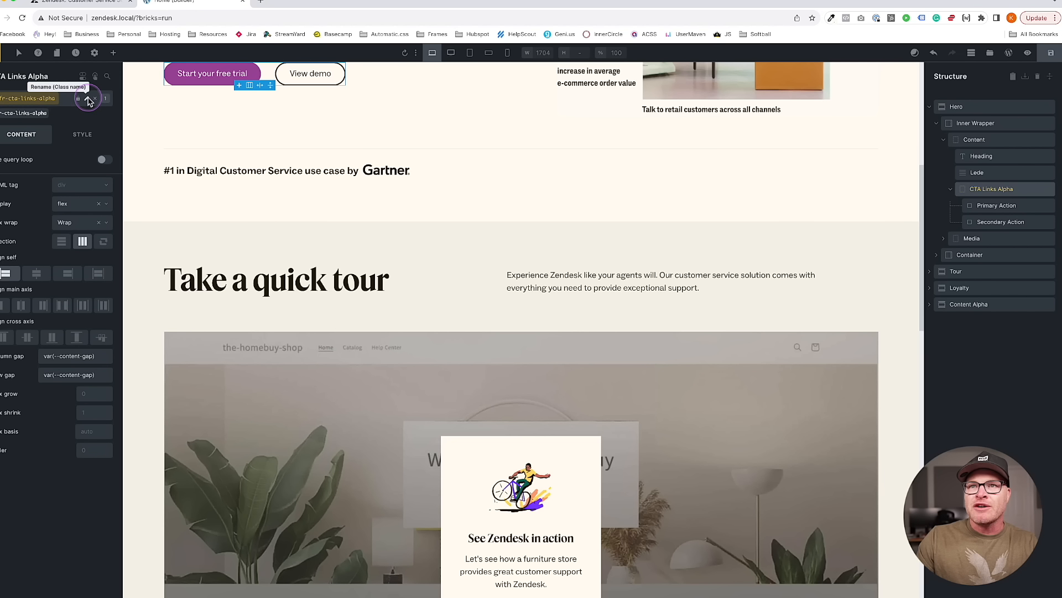
{"action": "left_click", "coordinate": [88, 101]}
{"action": "type", "text": "dual-butt"}
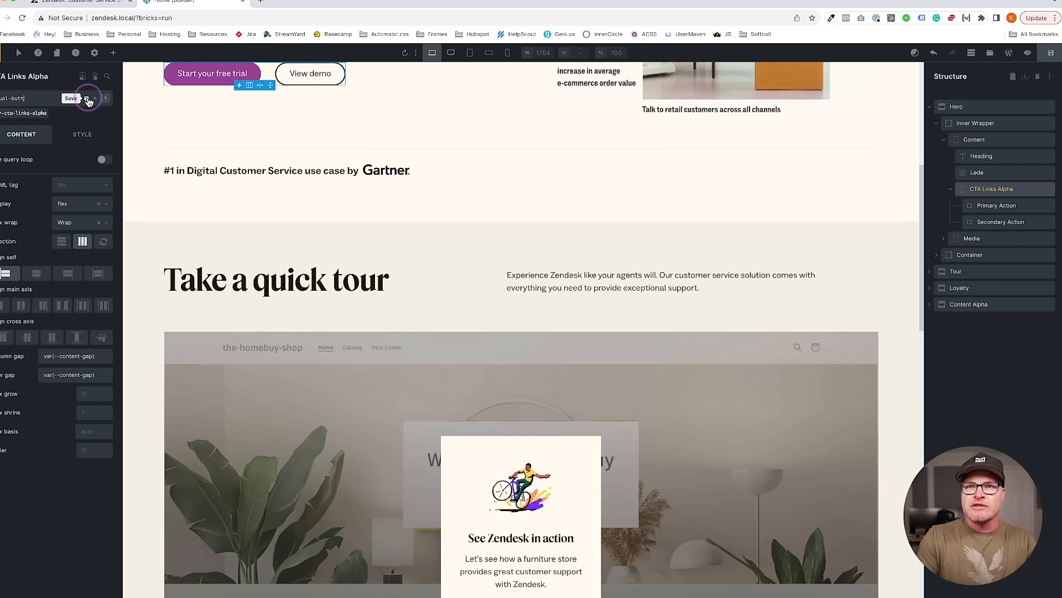
{"action": "key", "text": "super+a"}
{"action": "type", "text": "inline-buttons"}
{"action": "key", "text": "Return"}
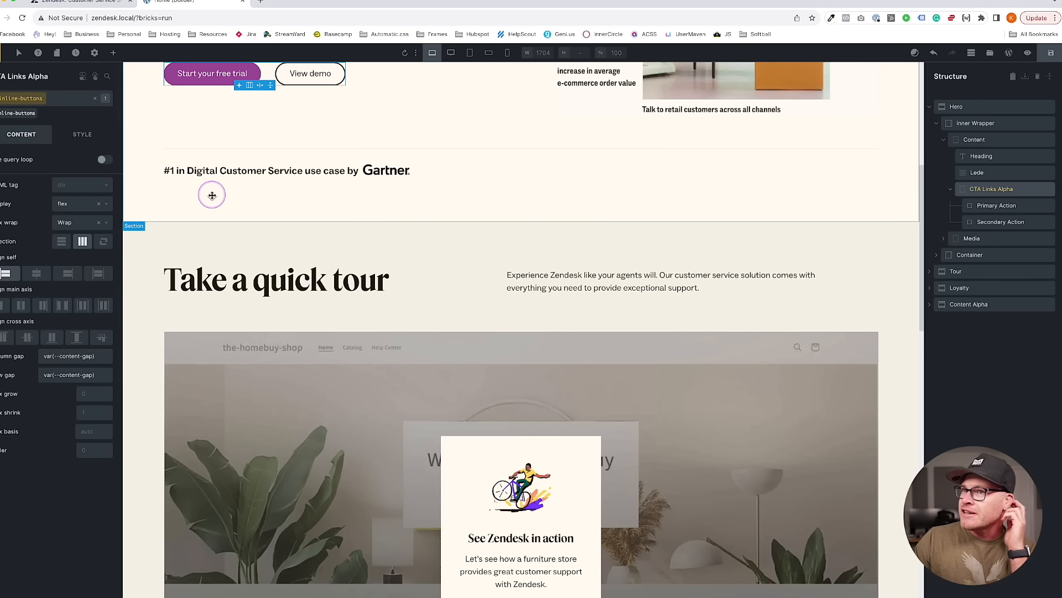
{"action": "scroll", "coordinate": [211, 195], "scroll_direction": "up", "scroll_amount": 3}
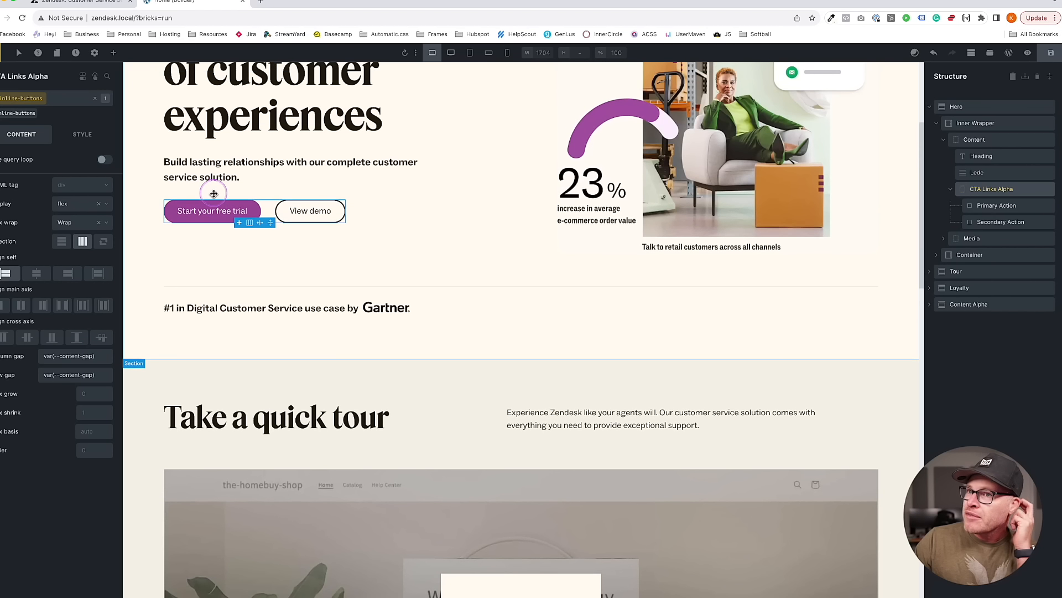
Set both the column gap and row gap of the inline-buttons class to calc(var(--content-gap) / 2) and save the page
{"action": "triple_click", "coordinate": [106, 357]}
{"action": "type", "text": "--content"}
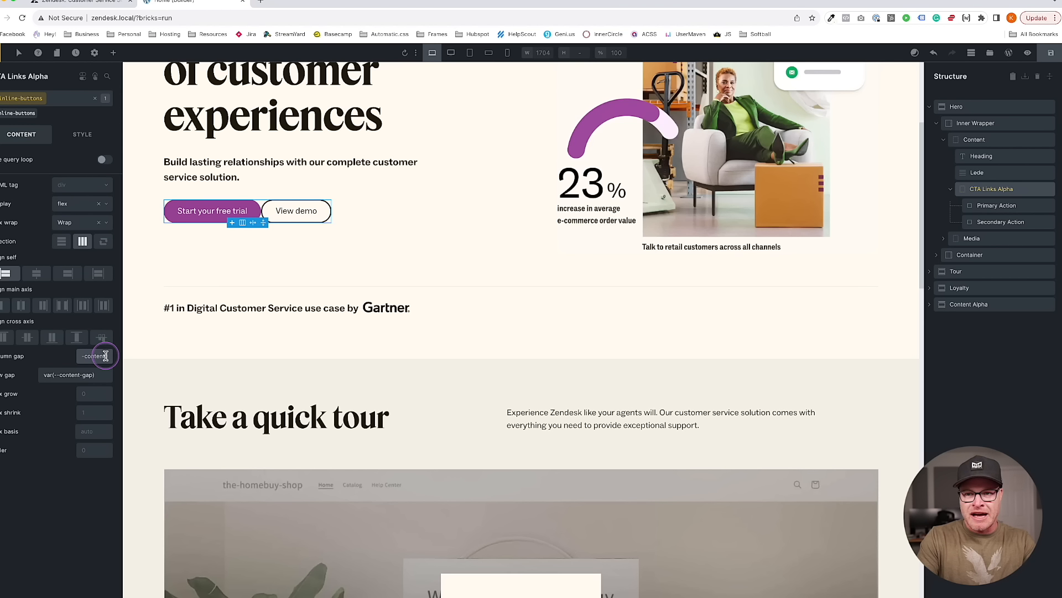
{"action": "type", "text": "-gap / 2"}
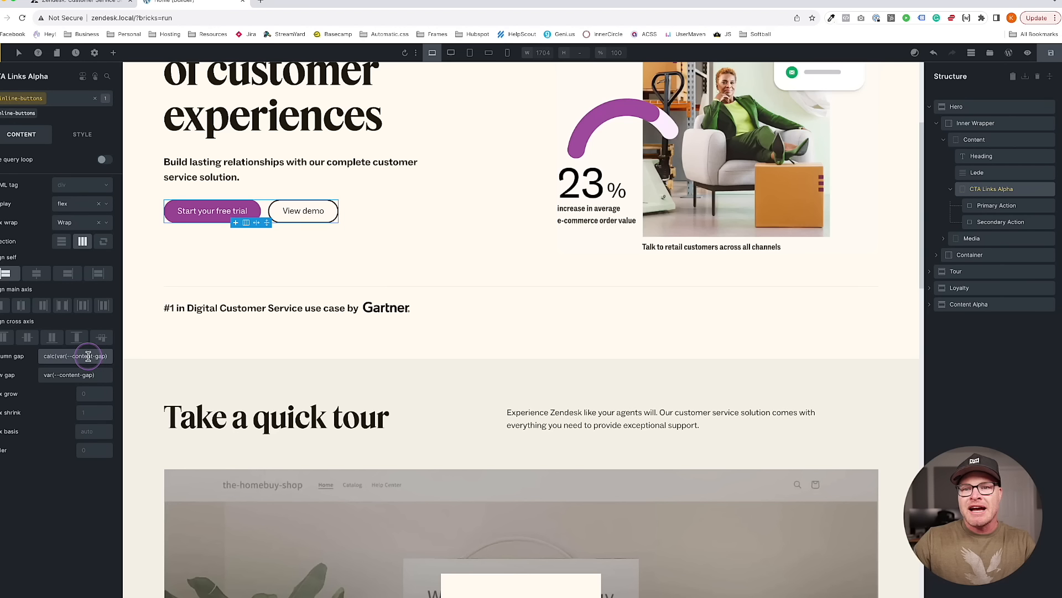
{"action": "triple_click", "coordinate": [88, 356]}
{"action": "key", "text": "super+c"}
{"action": "triple_click", "coordinate": [95, 374]}
{"action": "key", "text": "super+v"}
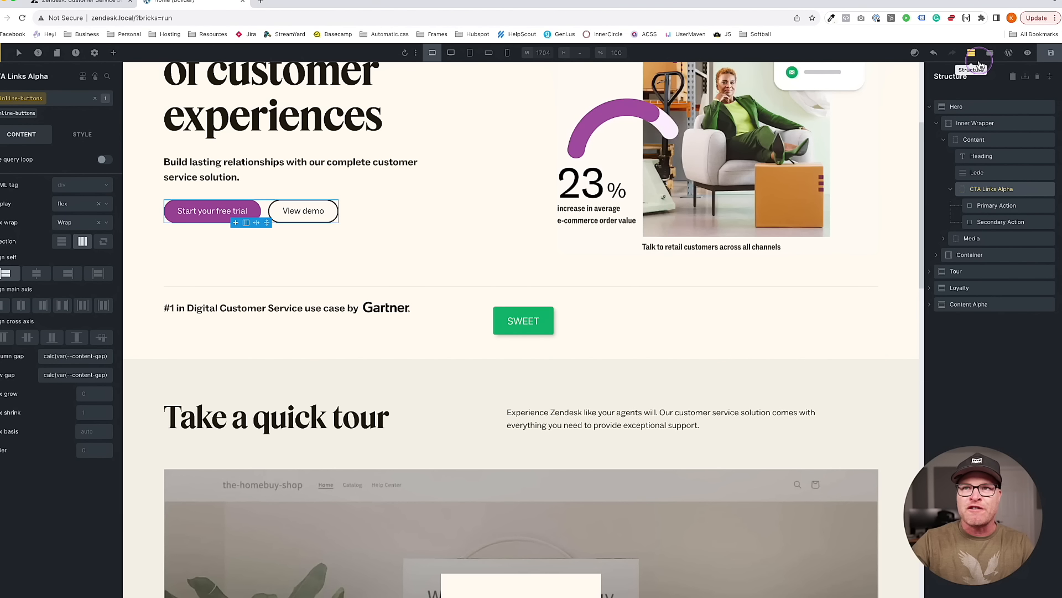
Preview the Home page on the front end and review its header, hero, tour and loyalty sections
{"action": "left_click", "coordinate": [3, 54]}
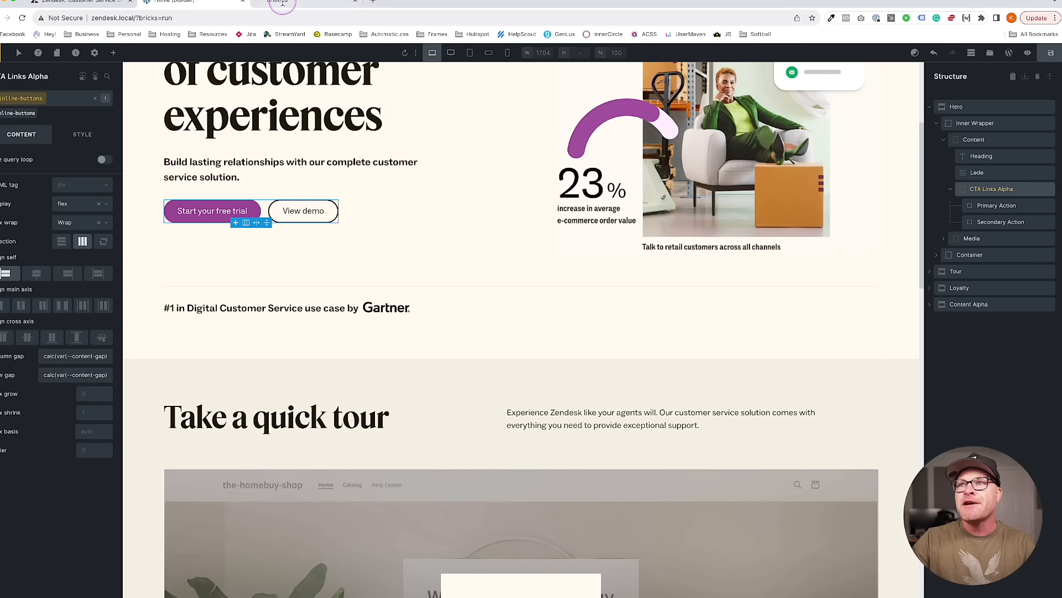
{"action": "scroll", "coordinate": [308, 280], "scroll_direction": "down", "scroll_amount": 3}
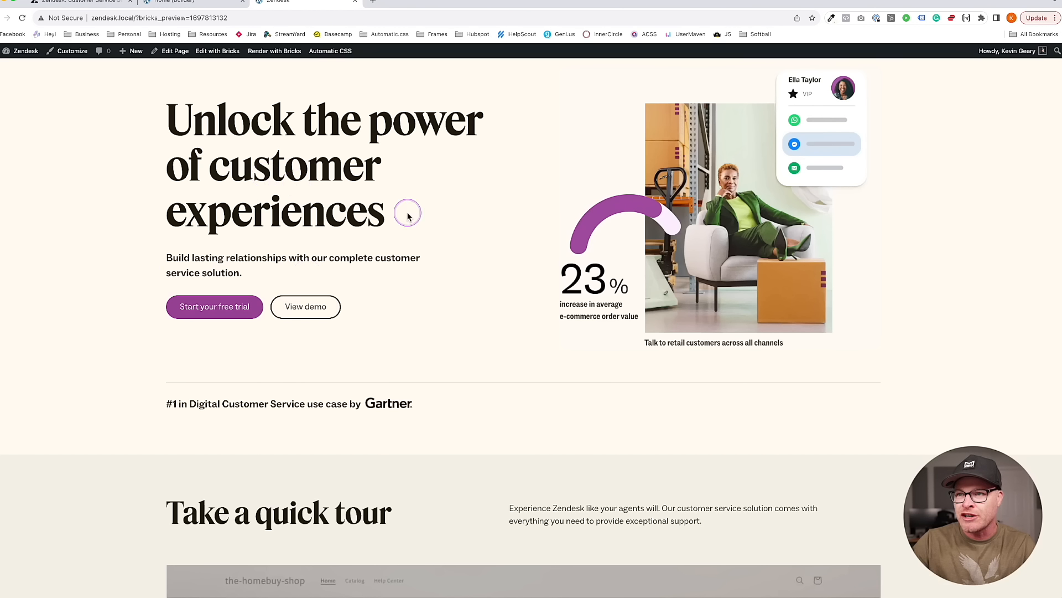
{"action": "scroll", "coordinate": [469, 423], "scroll_direction": "up", "scroll_amount": 2}
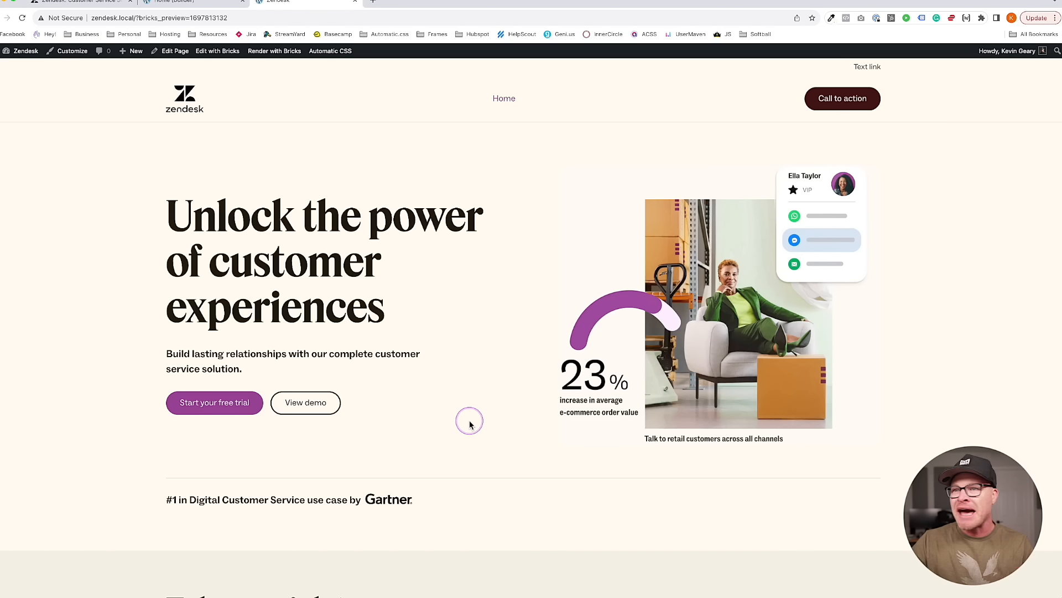
{"action": "scroll", "coordinate": [453, 402], "scroll_direction": "down", "scroll_amount": 5}
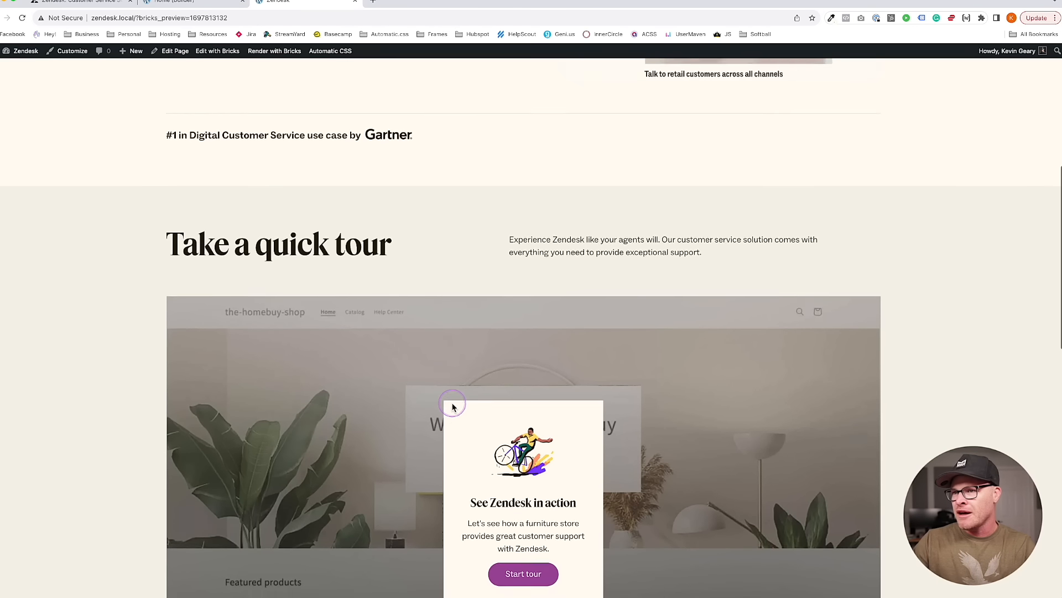
{"action": "scroll", "coordinate": [453, 406], "scroll_direction": "down", "scroll_amount": 5}
{"action": "scroll", "coordinate": [450, 403], "scroll_direction": "up", "scroll_amount": 3}
Review the live Zendesk homepage from the hero down to the Resources section
{"action": "left_click", "coordinate": [109, 7]}
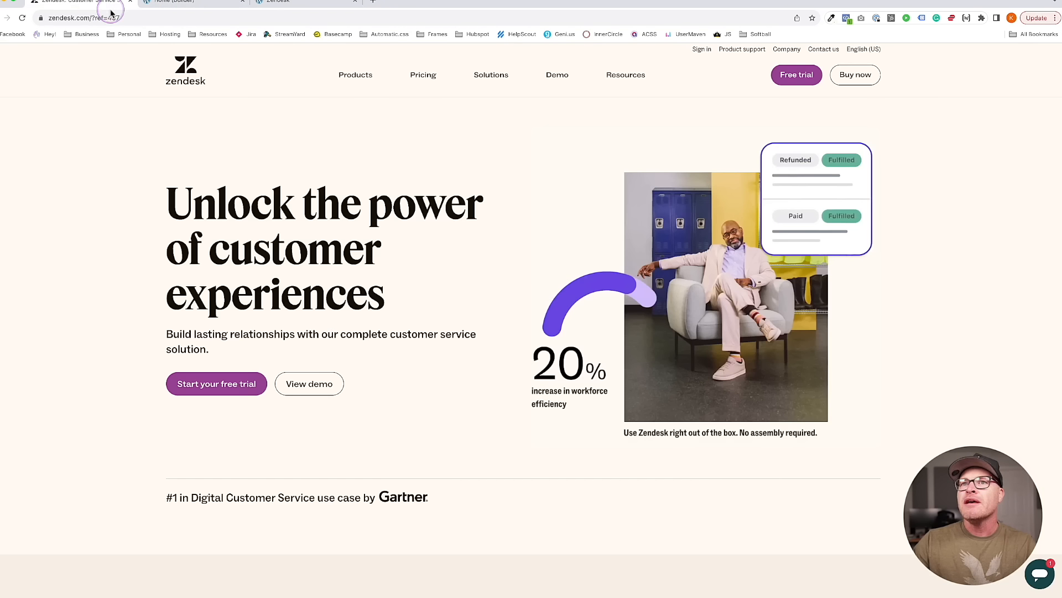
{"action": "scroll", "coordinate": [500, 223], "scroll_direction": "down", "scroll_amount": 15}
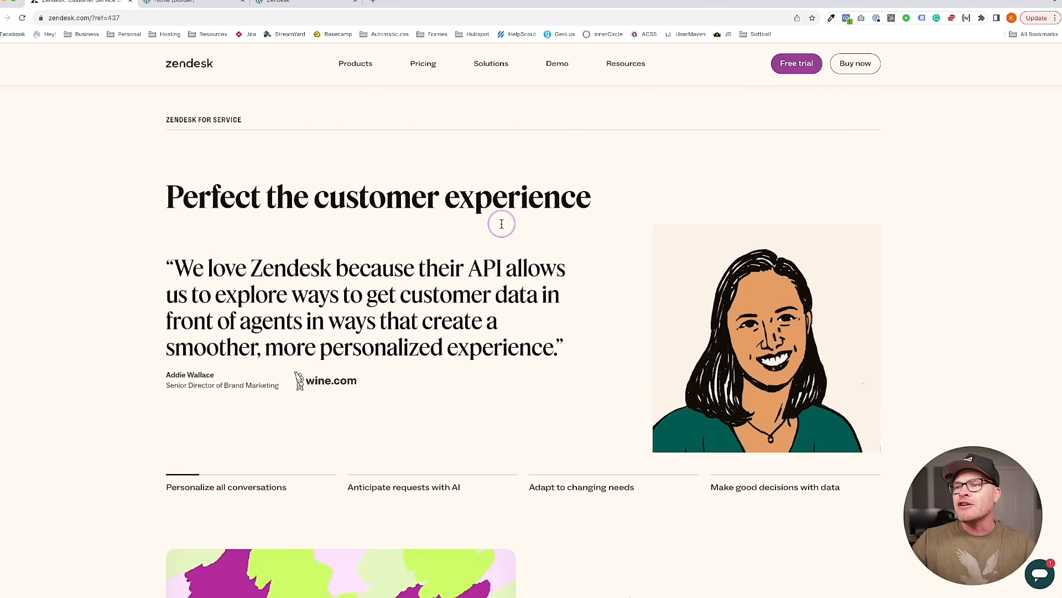
{"action": "scroll", "coordinate": [501, 224], "scroll_direction": "down", "scroll_amount": 15}
{"action": "scroll", "coordinate": [501, 228], "scroll_direction": "up", "scroll_amount": 2}
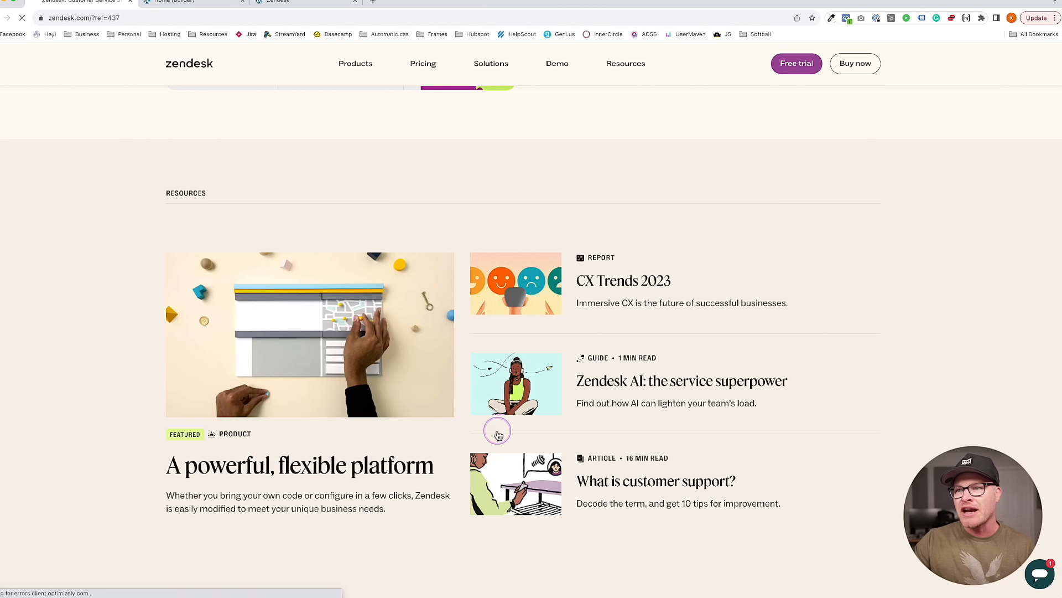
Open the featured "A powerful, flexible platform" resource and examine its page sections and Products menu
{"action": "left_click", "coordinate": [547, 418]}
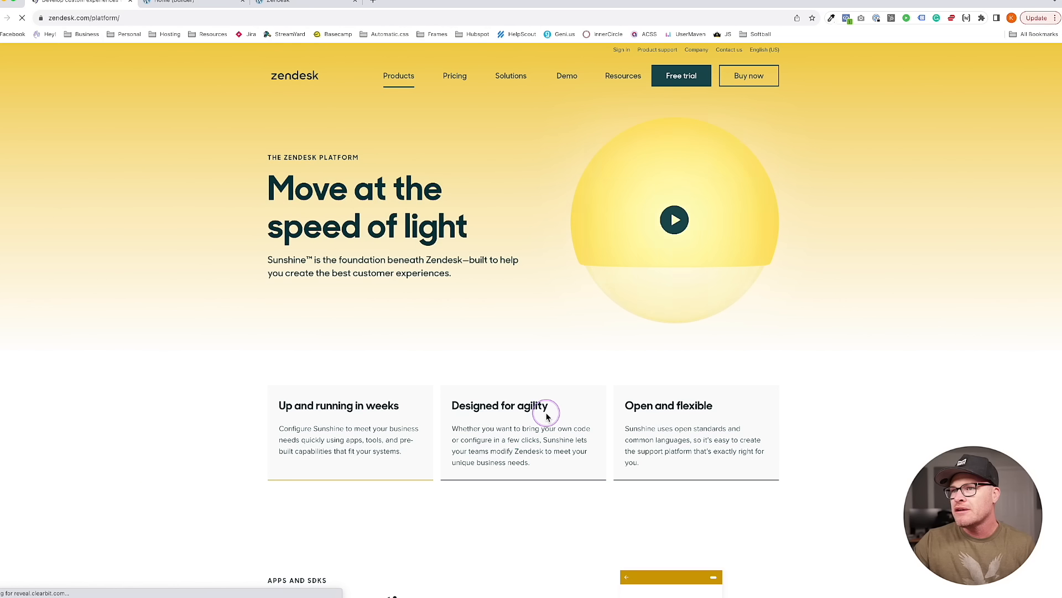
{"action": "scroll", "coordinate": [547, 416], "scroll_direction": "down", "scroll_amount": 6}
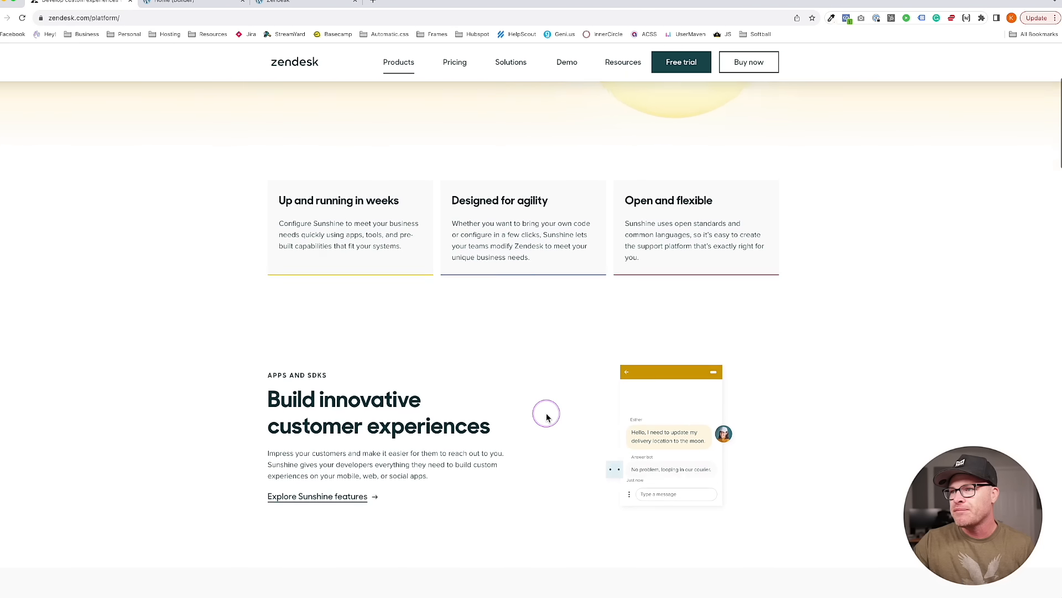
{"action": "scroll", "coordinate": [546, 416], "scroll_direction": "down", "scroll_amount": 6}
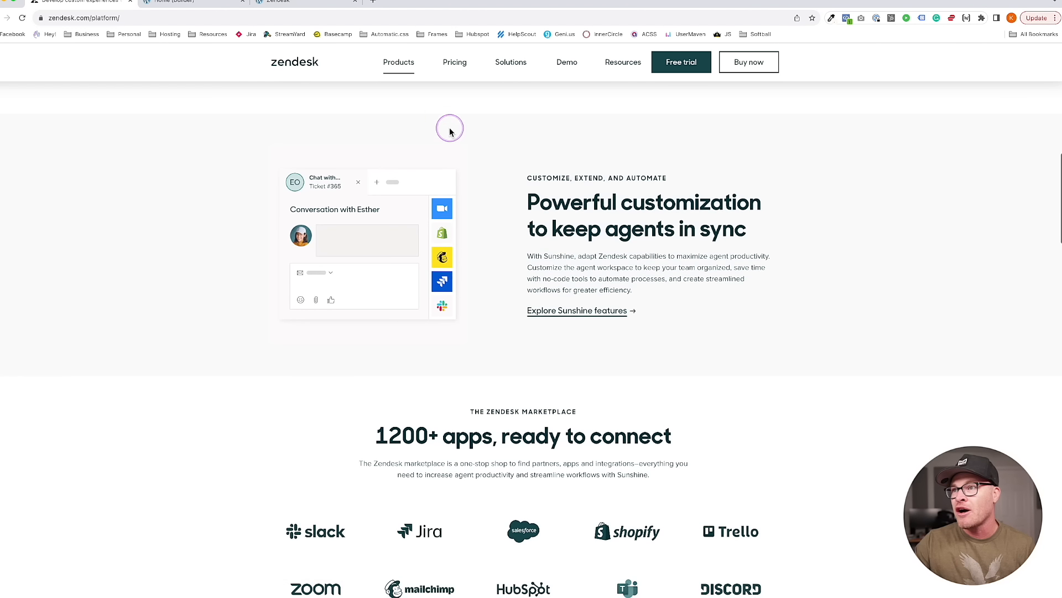
{"action": "mouse_move", "coordinate": [391, 62]}
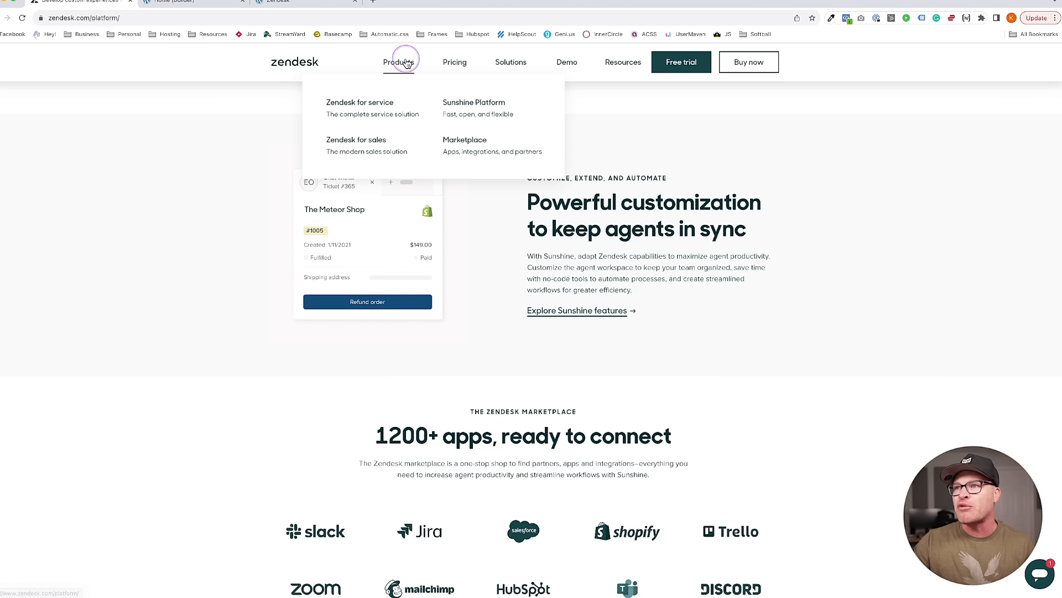
Return to the live Zendesk homepage and examine the Resources cards with their featured label, content types and read times
{"action": "left_click", "coordinate": [0, 19]}
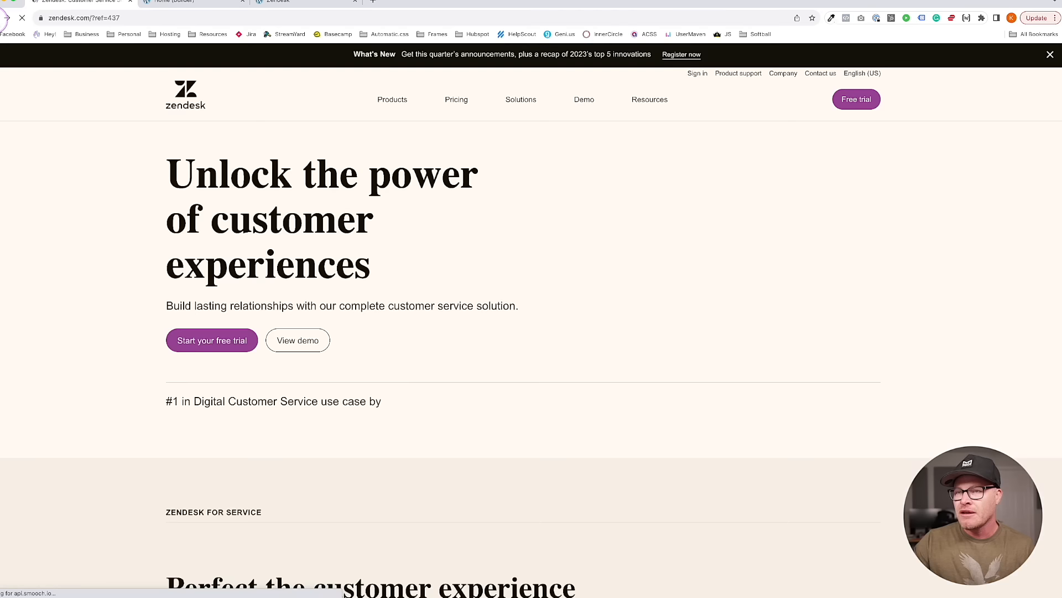
{"action": "scroll", "coordinate": [316, 257], "scroll_direction": "down", "scroll_amount": 8}
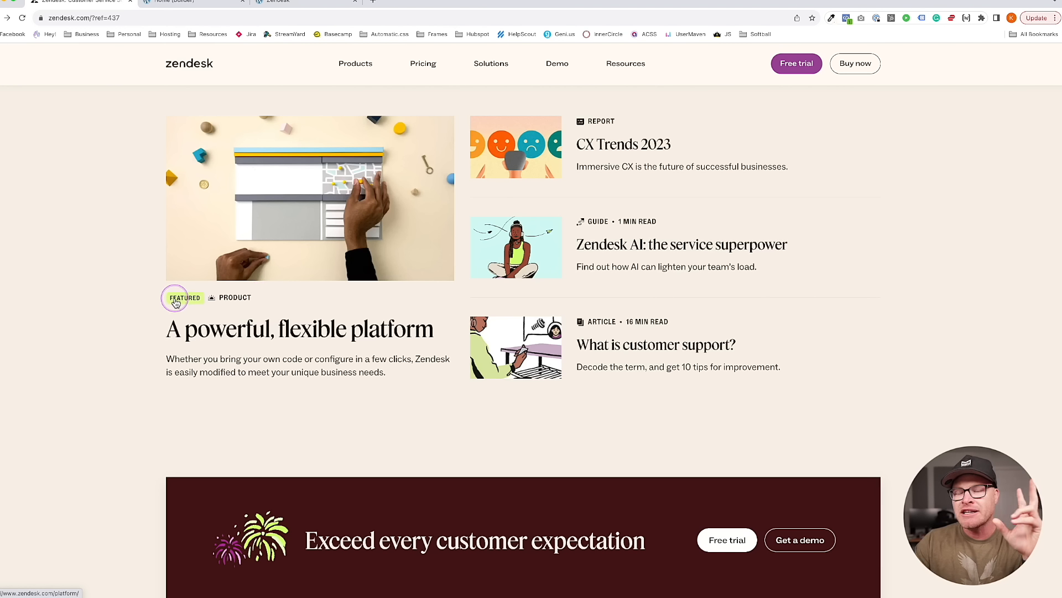
{"action": "scroll", "coordinate": [261, 299], "scroll_direction": "up", "scroll_amount": 2}
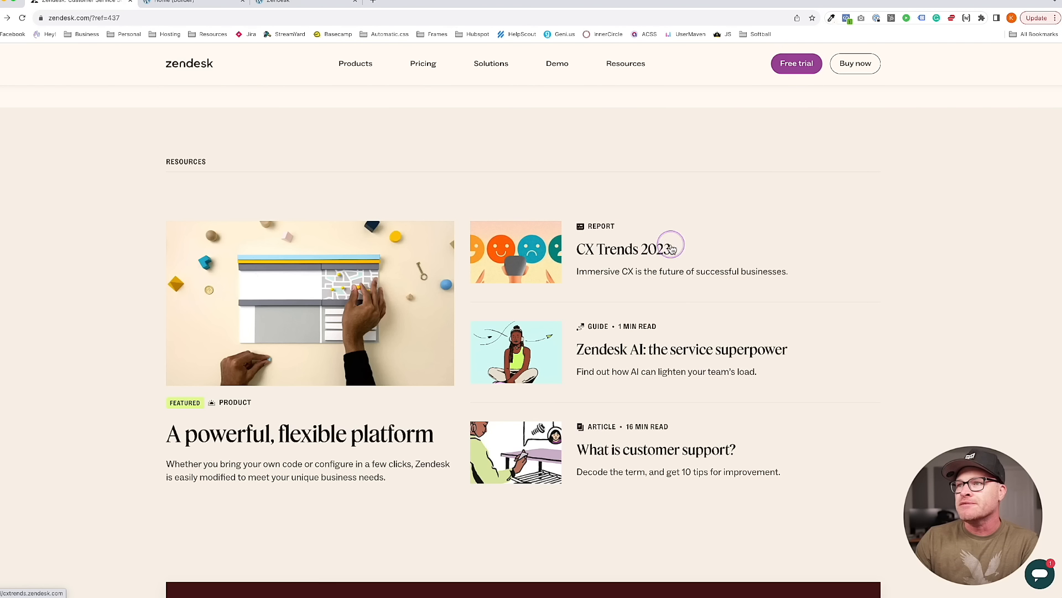
{"action": "left_click", "coordinate": [354, 65]}
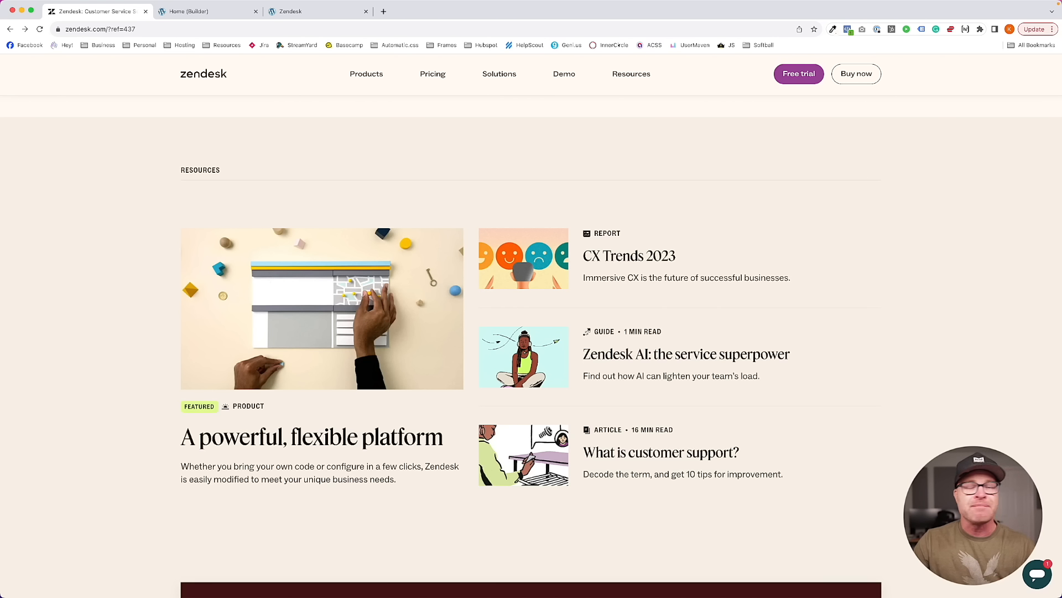
Leave the Home page builder for the WordPress admin, and install and activate the Advanced Custom Fields PRO plugin
{"action": "left_click", "coordinate": [199, 13]}
{"action": "left_click", "coordinate": [285, 12]}
{"action": "left_click", "coordinate": [238, 13]}
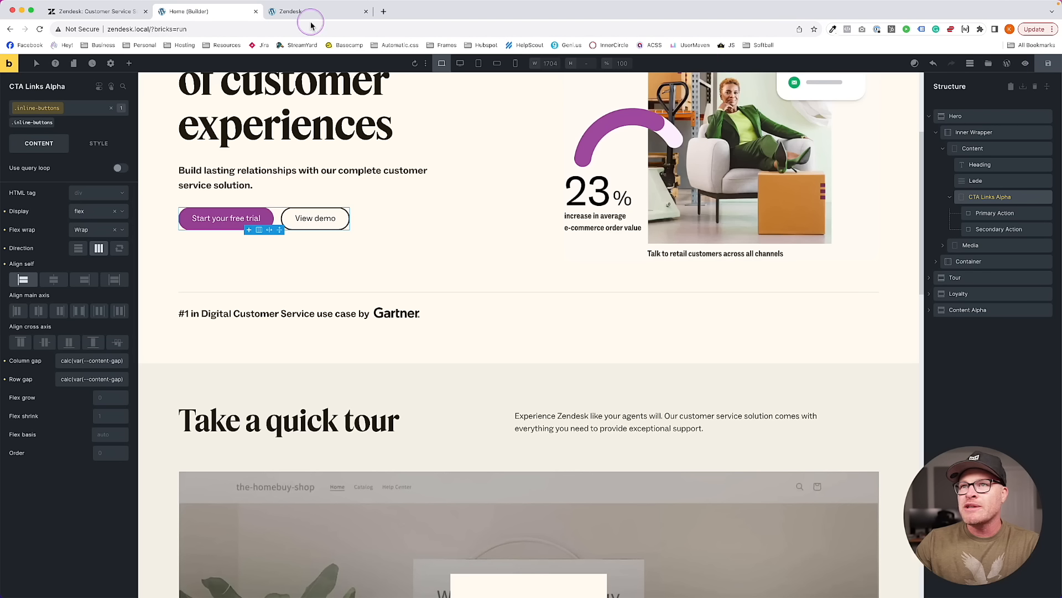
{"action": "left_click", "coordinate": [1008, 63]}
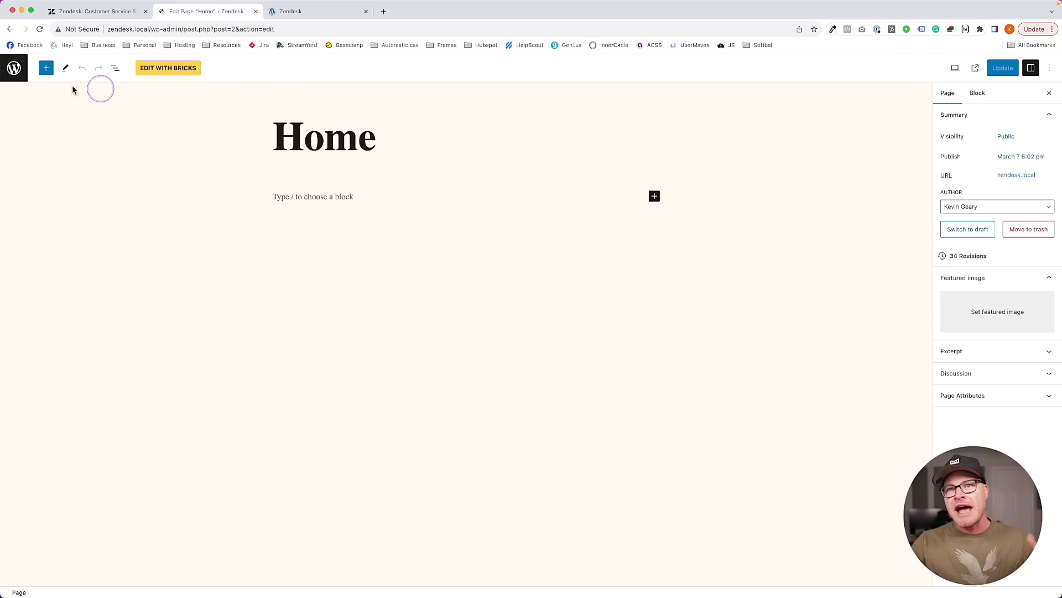
{"action": "left_click", "coordinate": [9, 67]}
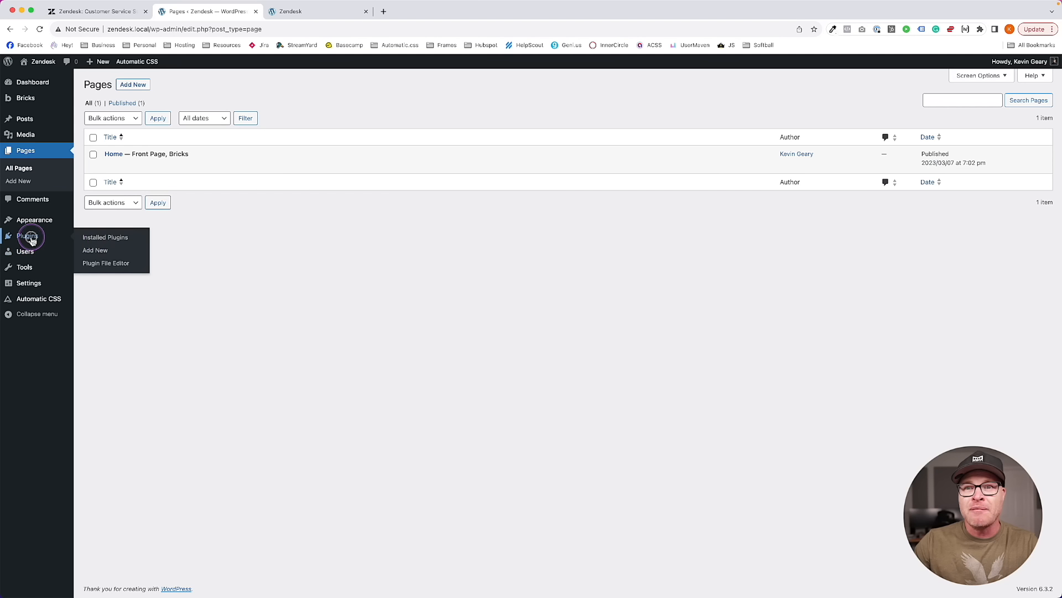
{"action": "left_click", "coordinate": [27, 235]}
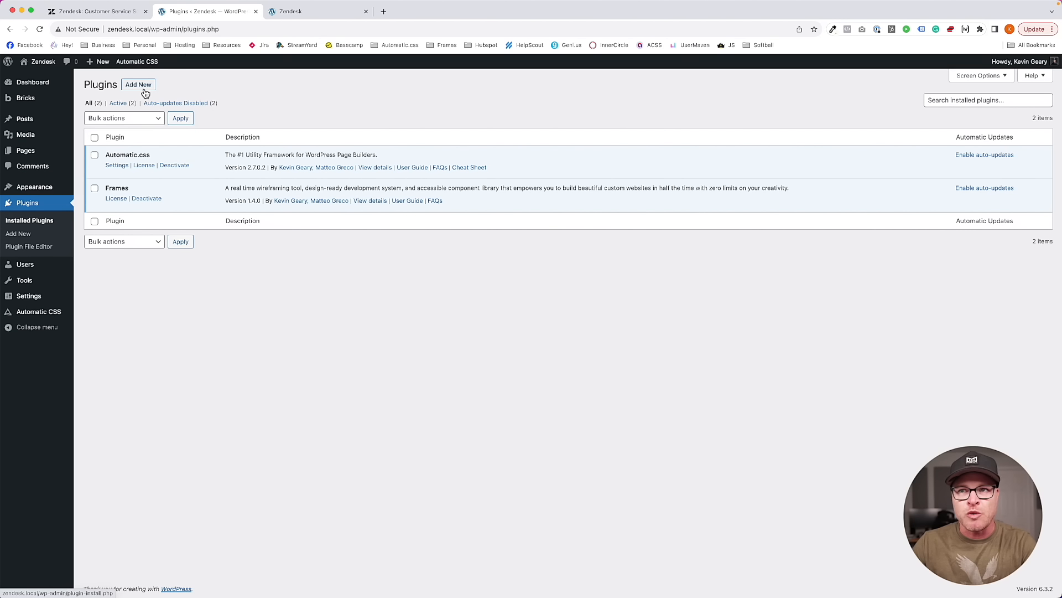
{"action": "left_click", "coordinate": [154, 375]}
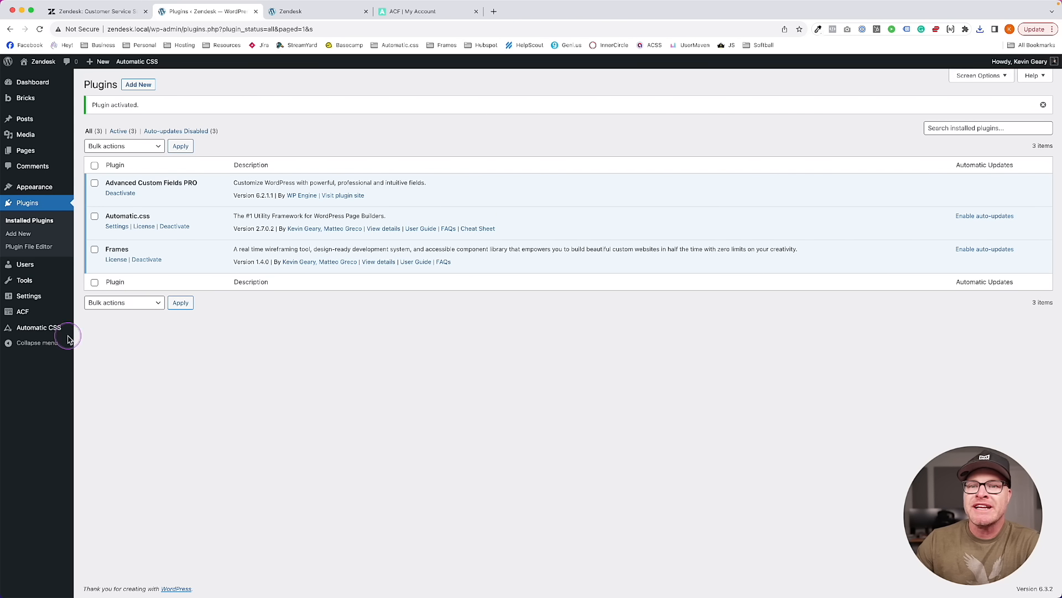
Open ACF's post type list, checking the Resources cards on the live Zendesk homepage for the content types needed
{"action": "left_click", "coordinate": [25, 312]}
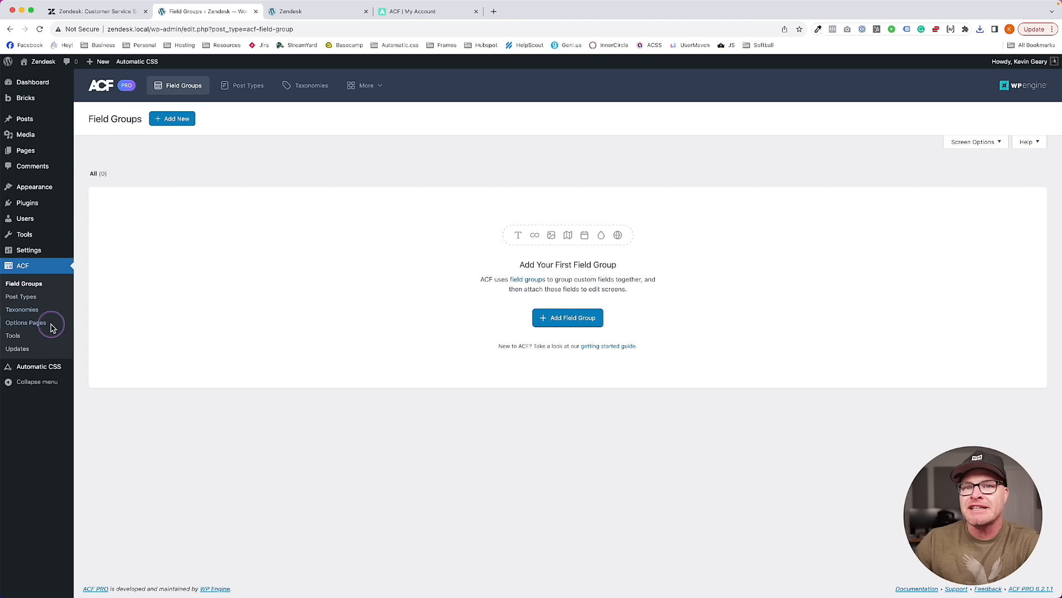
{"action": "left_click", "coordinate": [21, 297]}
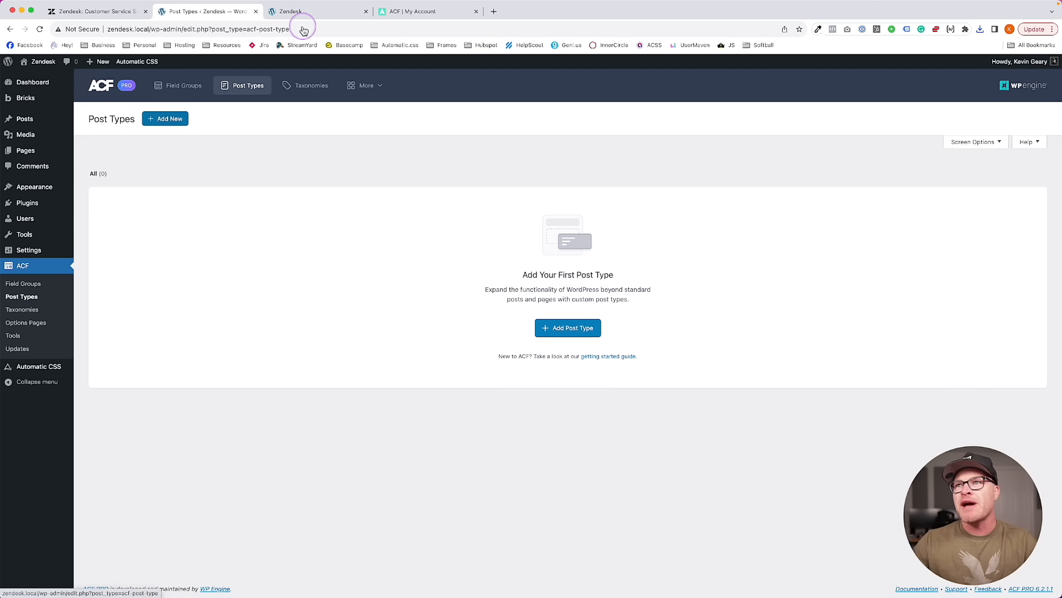
{"action": "left_click", "coordinate": [405, 14]}
{"action": "left_click", "coordinate": [279, 12]}
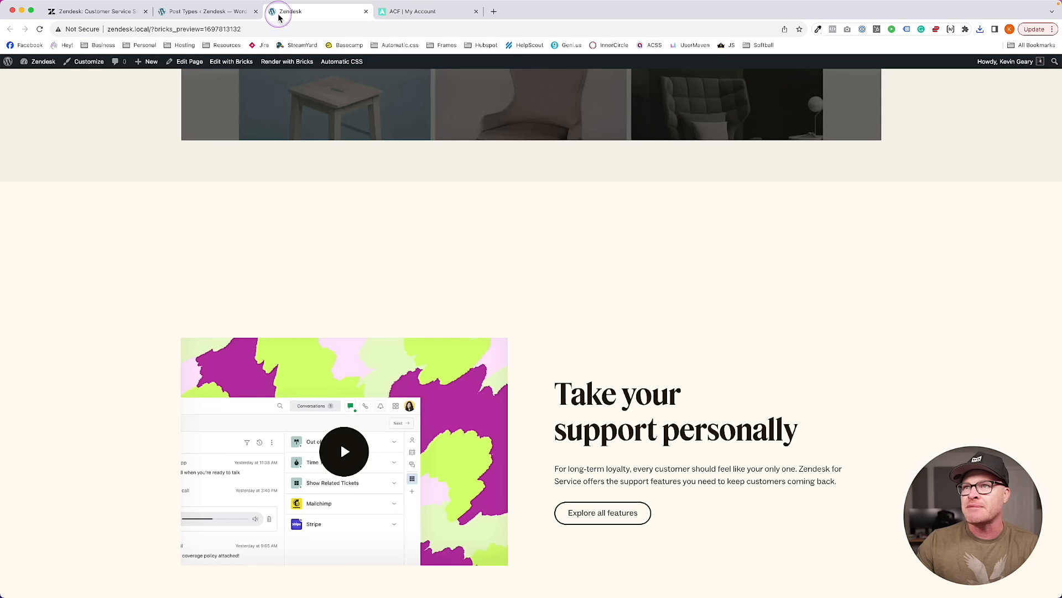
{"action": "left_click", "coordinate": [113, 12]}
{"action": "scroll", "coordinate": [680, 332], "scroll_direction": "down", "scroll_amount": 3}
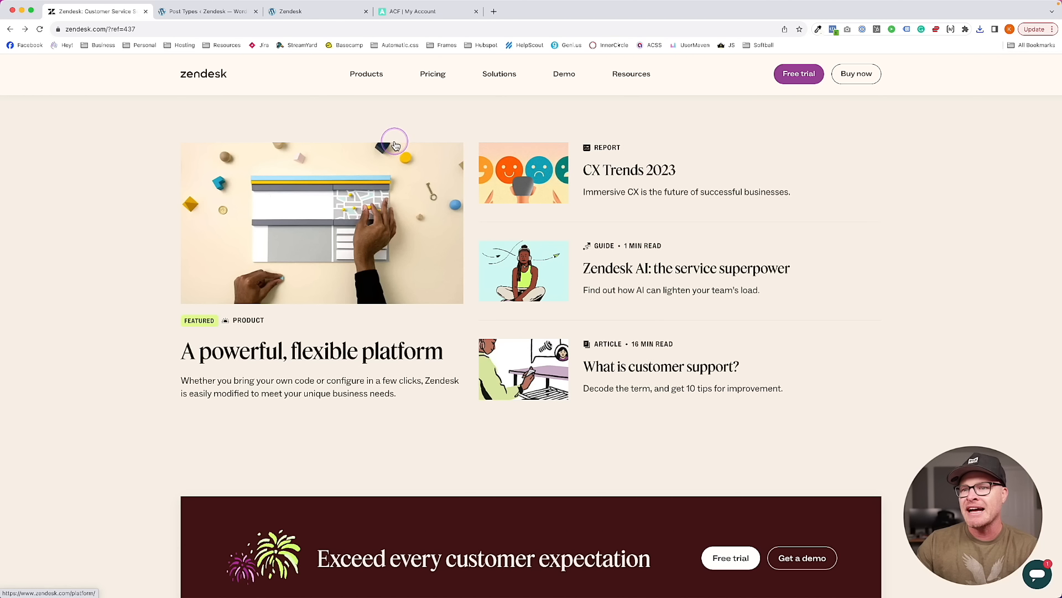
{"action": "left_click", "coordinate": [224, 13]}
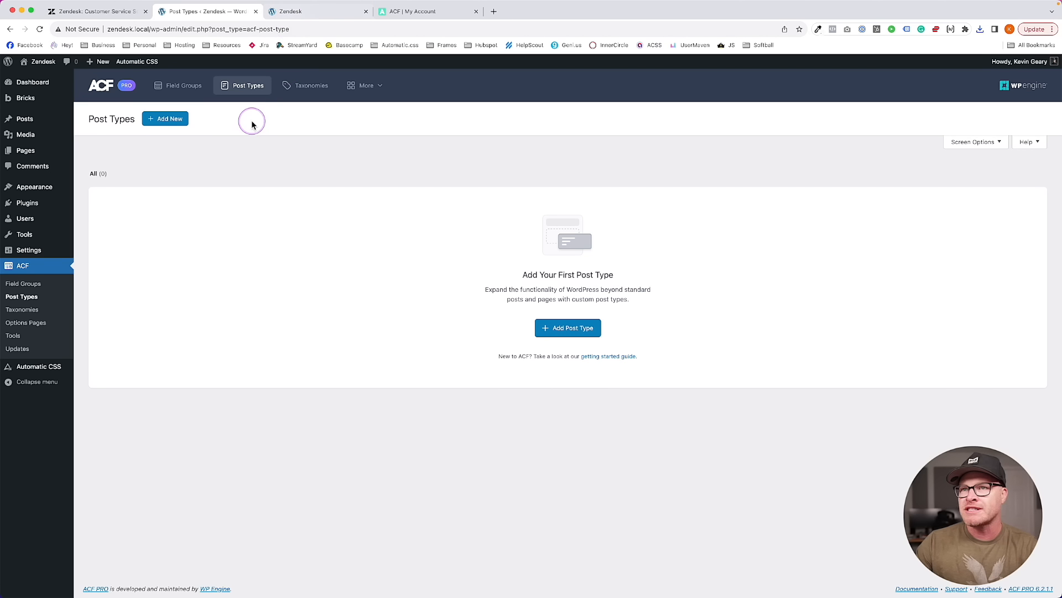
Open three blank ACF forms for new post types, each in its own browser tab
{"action": "left_click", "coordinate": [176, 123], "text": "super"}
{"action": "left_click", "coordinate": [175, 122], "text": "super"}
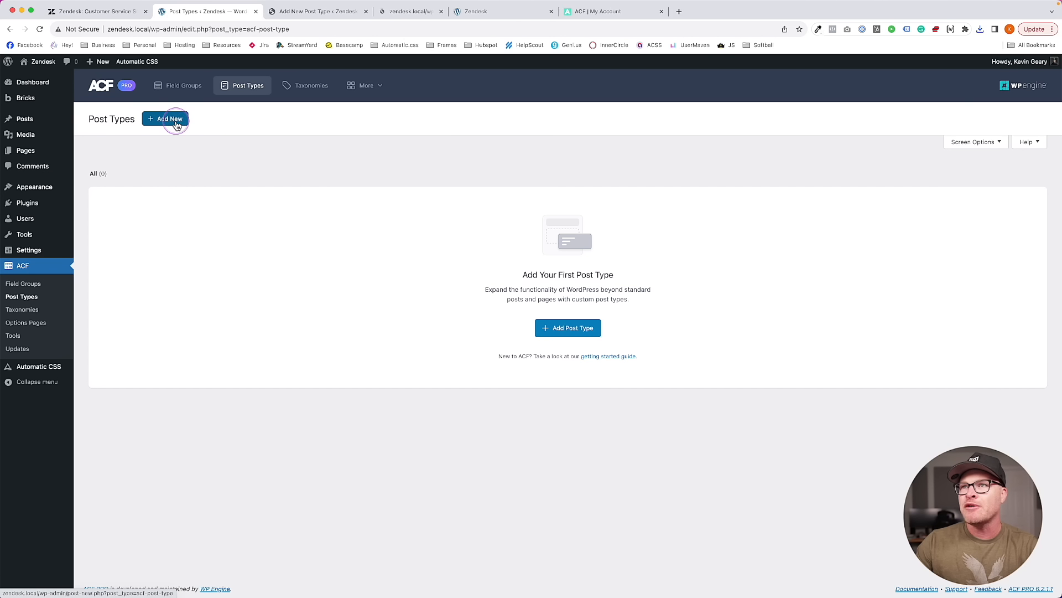
{"action": "left_click", "coordinate": [174, 122], "text": "super"}
{"action": "left_click", "coordinate": [343, 13]}
{"action": "left_click", "coordinate": [386, 16]}
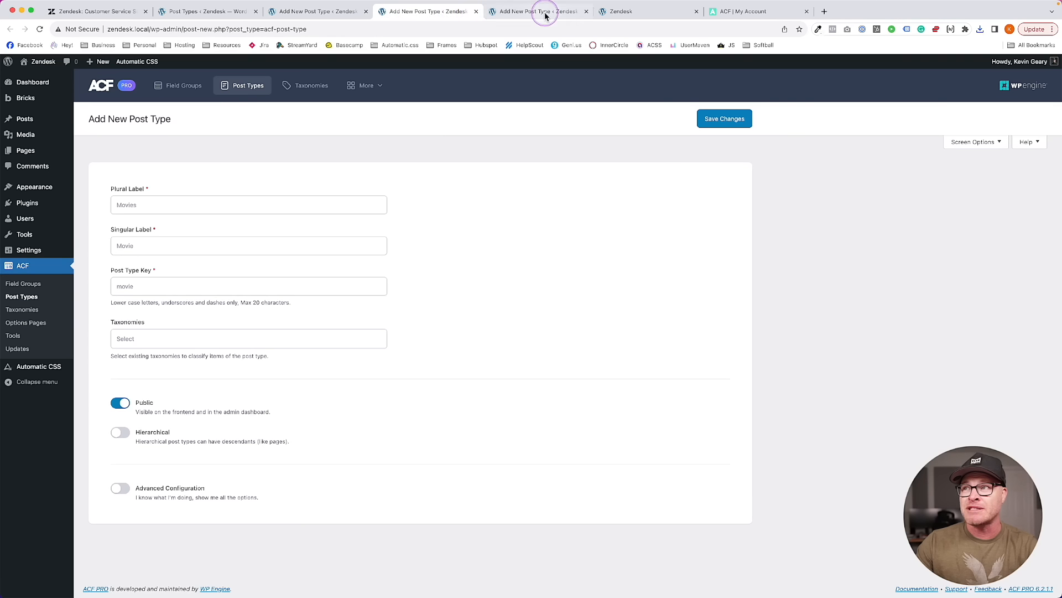
{"action": "left_click", "coordinate": [541, 12]}
Create and save a post type with plural label Products, singular label Product and key products
{"action": "left_click", "coordinate": [349, 15]}
{"action": "left_click", "coordinate": [211, 205]}
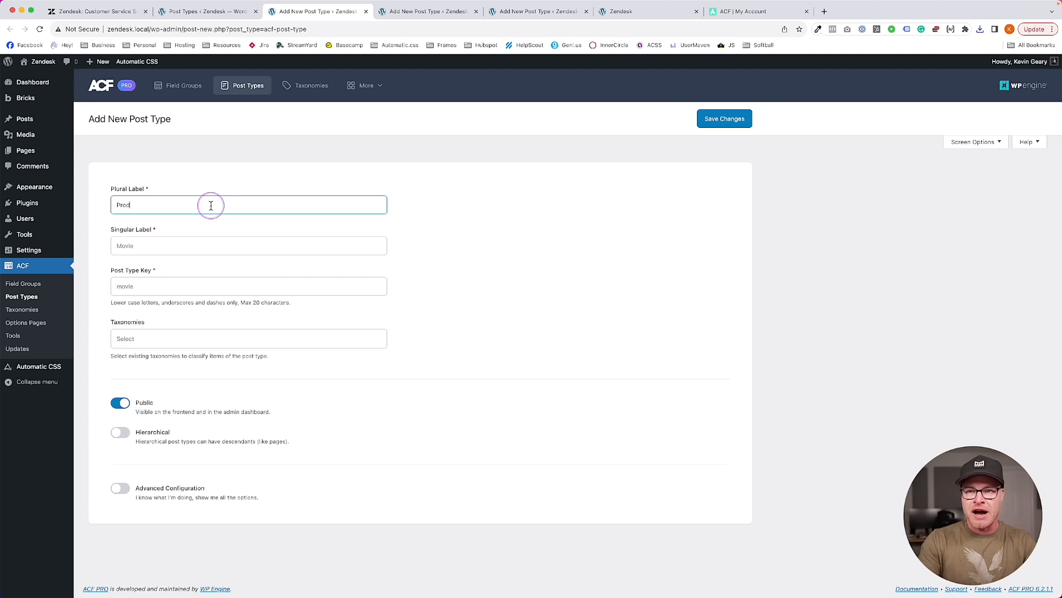
{"action": "key", "text": "Tab"}
{"action": "type", "text": "Produc"}
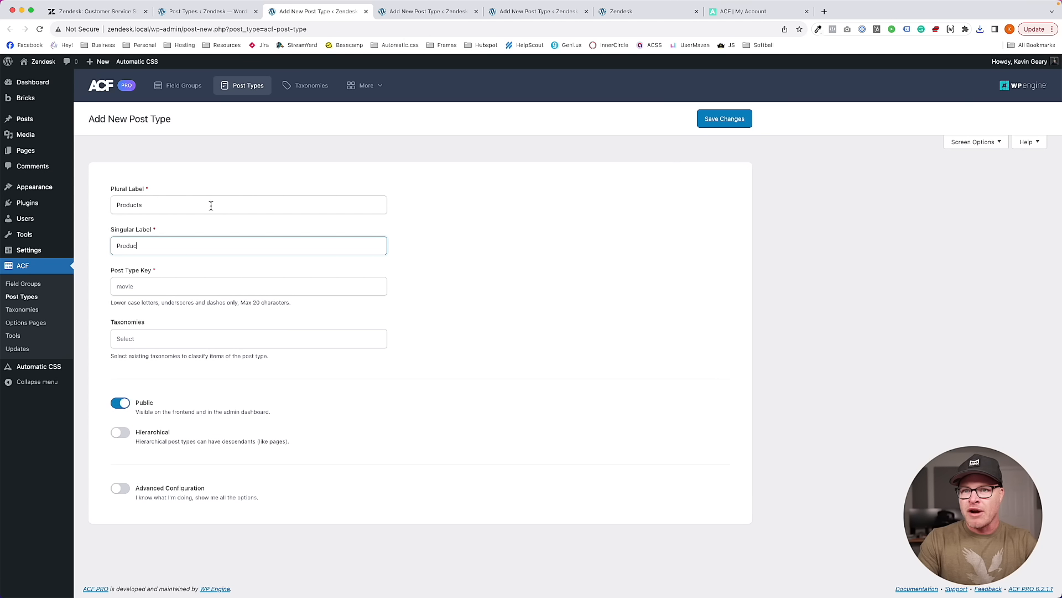
{"action": "type", "text": "t"}
{"action": "key", "text": "Tab"}
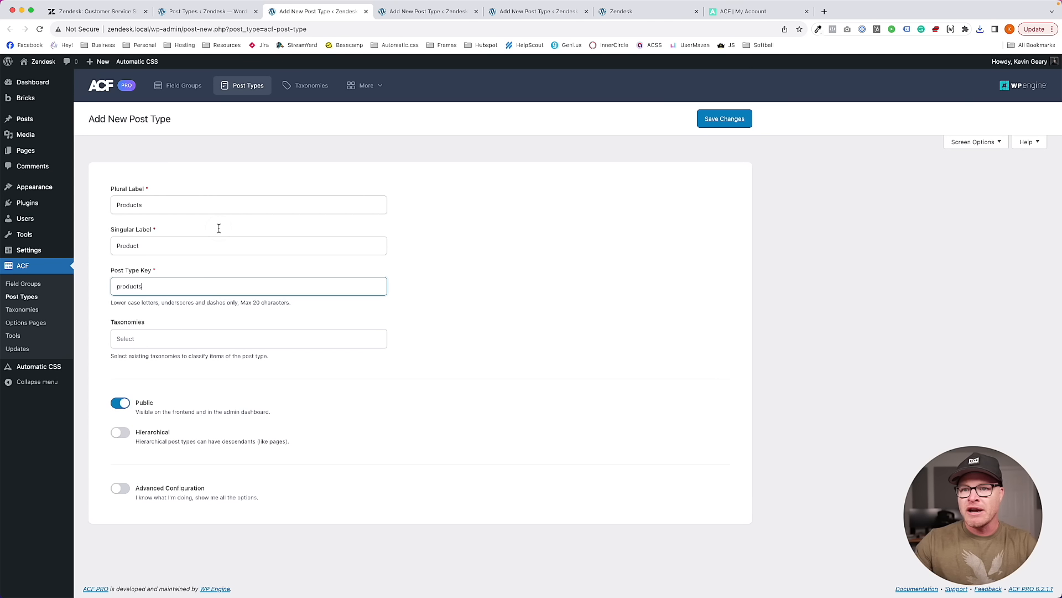
{"action": "left_click", "coordinate": [721, 127]}
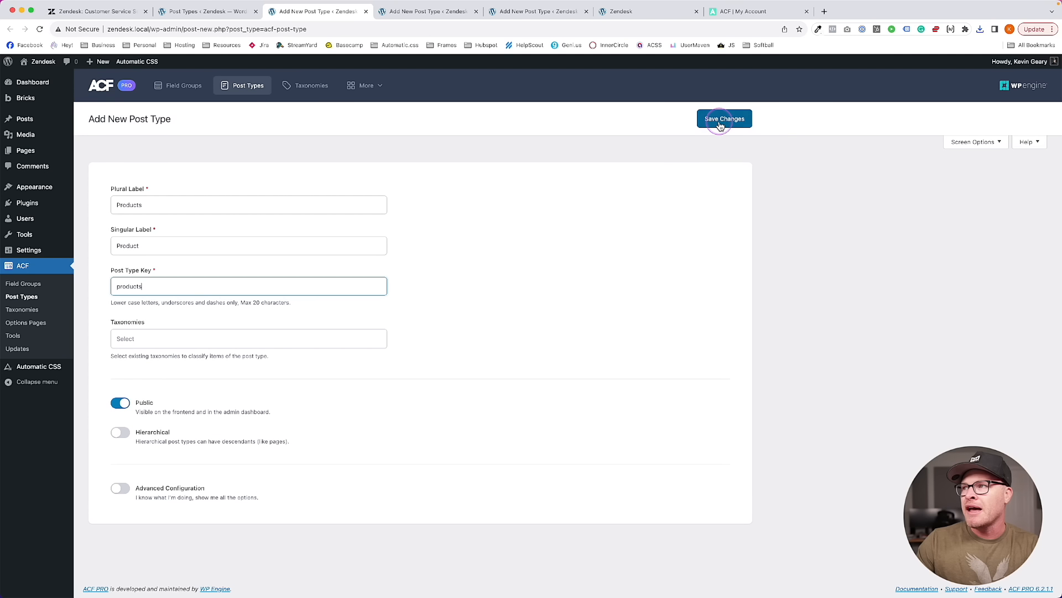
Create and save a post type with plural label Reports, singular label Report and key reports
{"action": "left_click", "coordinate": [410, 12]}
{"action": "left_click", "coordinate": [179, 206]}
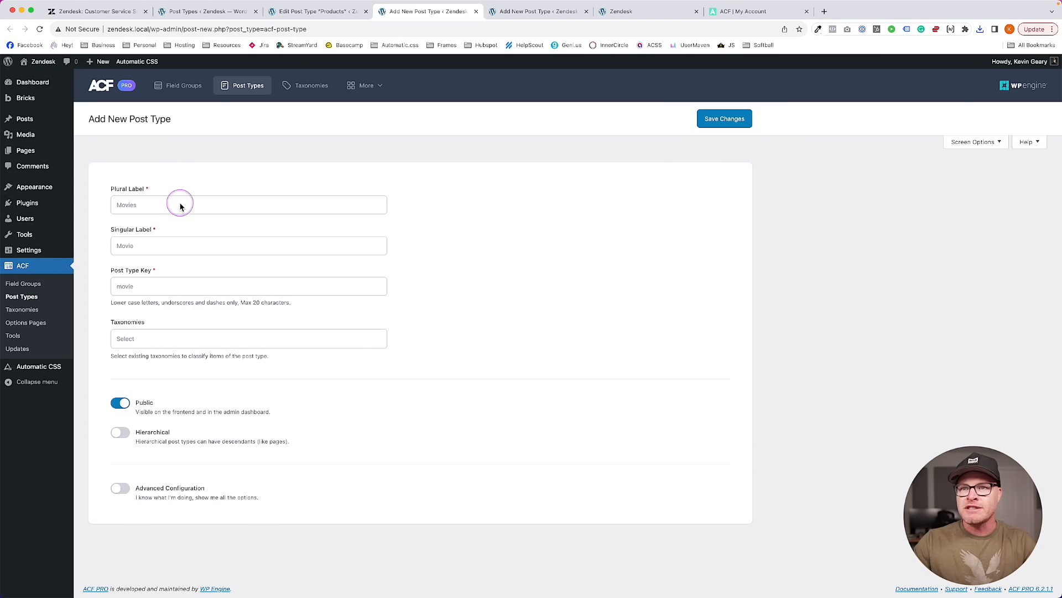
{"action": "type", "text": "Reports"}
{"action": "key", "text": "Tab"}
{"action": "type", "text": "Report"}
{"action": "key", "text": "Tab"}
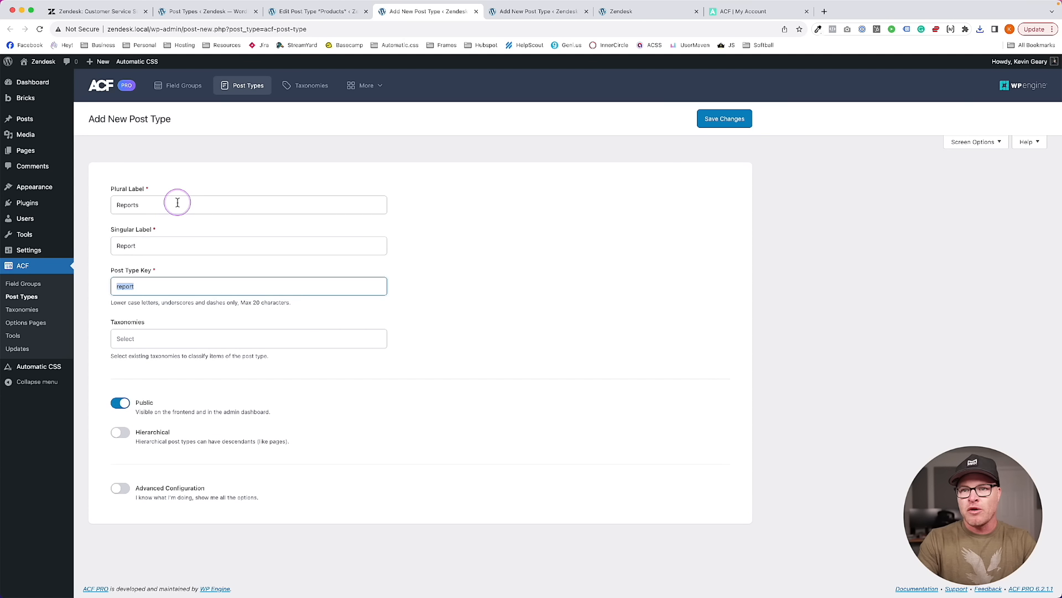
{"action": "left_click", "coordinate": [722, 118]}
Create and save a post type with plural label Guides, singular label Guide and key guides
{"action": "left_click", "coordinate": [536, 13]}
{"action": "left_click", "coordinate": [181, 213]}
{"action": "type", "text": "Guides"}
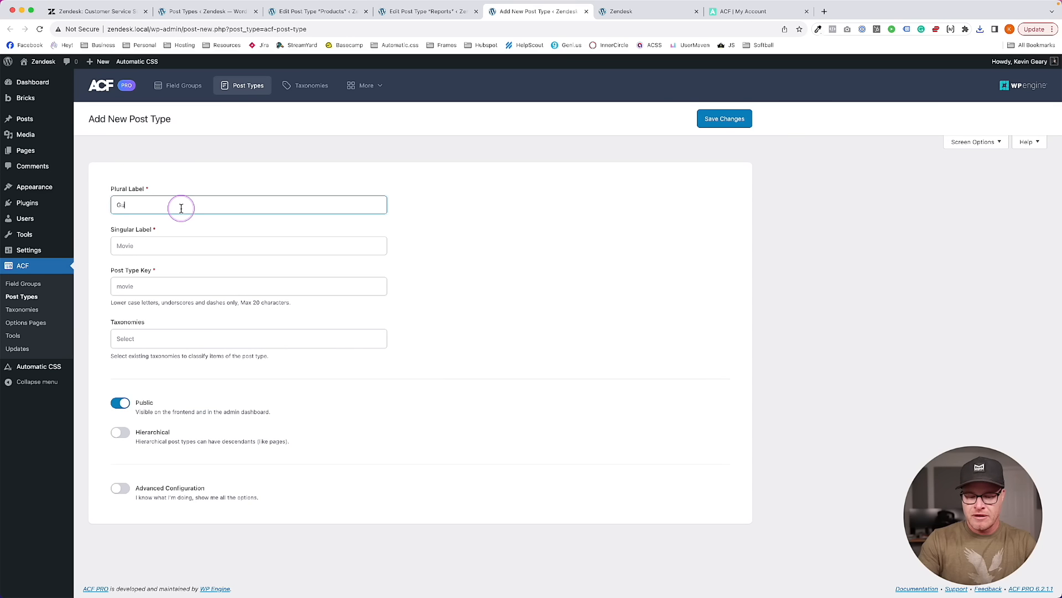
{"action": "key", "text": "Tab"}
{"action": "type", "text": "Guide"}
{"action": "key", "text": "Tab"}
{"action": "type", "text": "gui"}
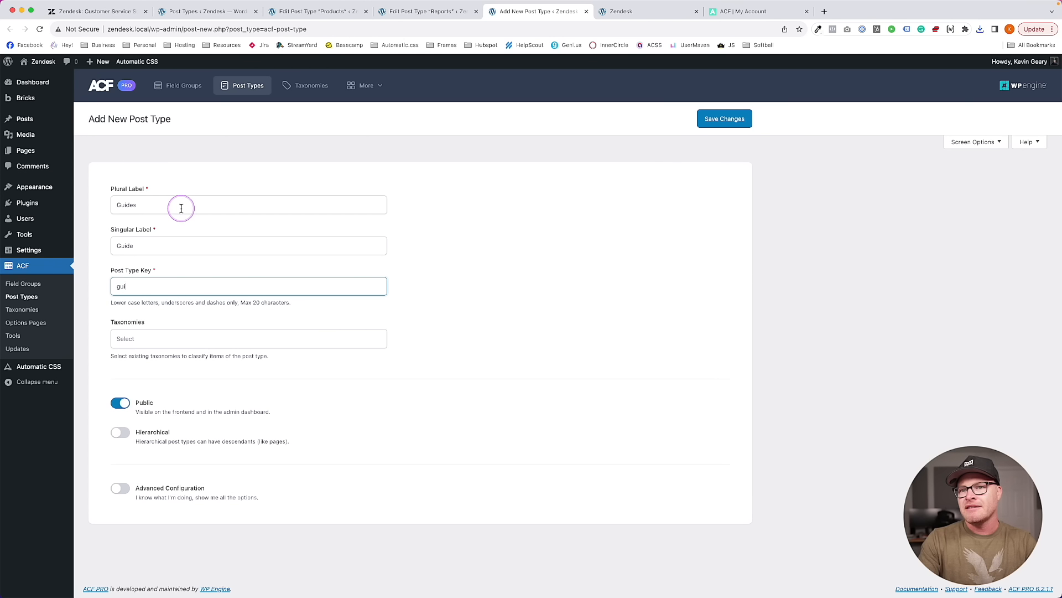
{"action": "type", "text": "des"}
{"action": "left_click", "coordinate": [714, 119]}
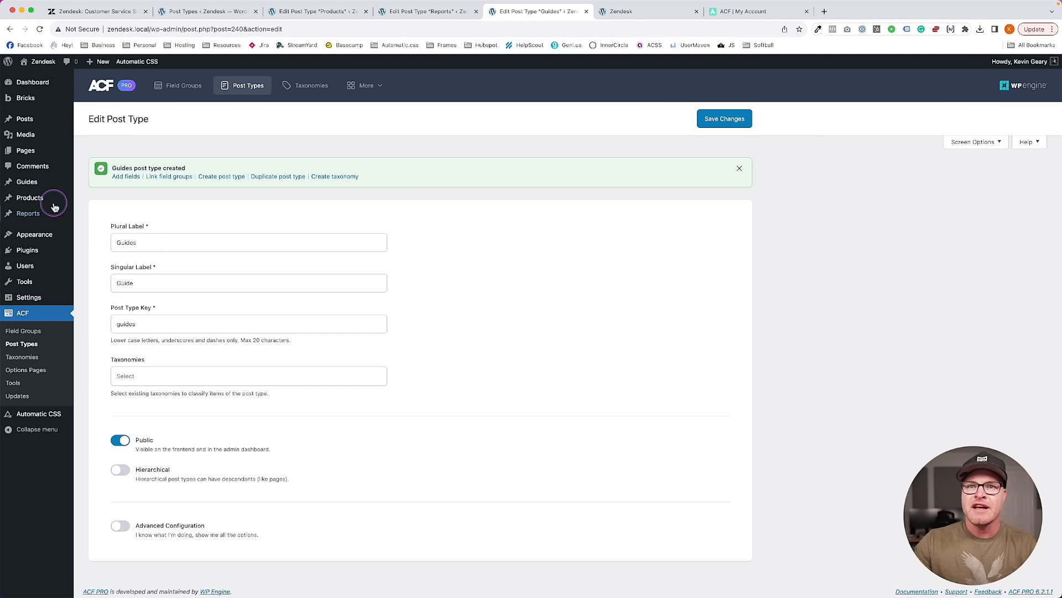
{"action": "mouse_move", "coordinate": [38, 214]}
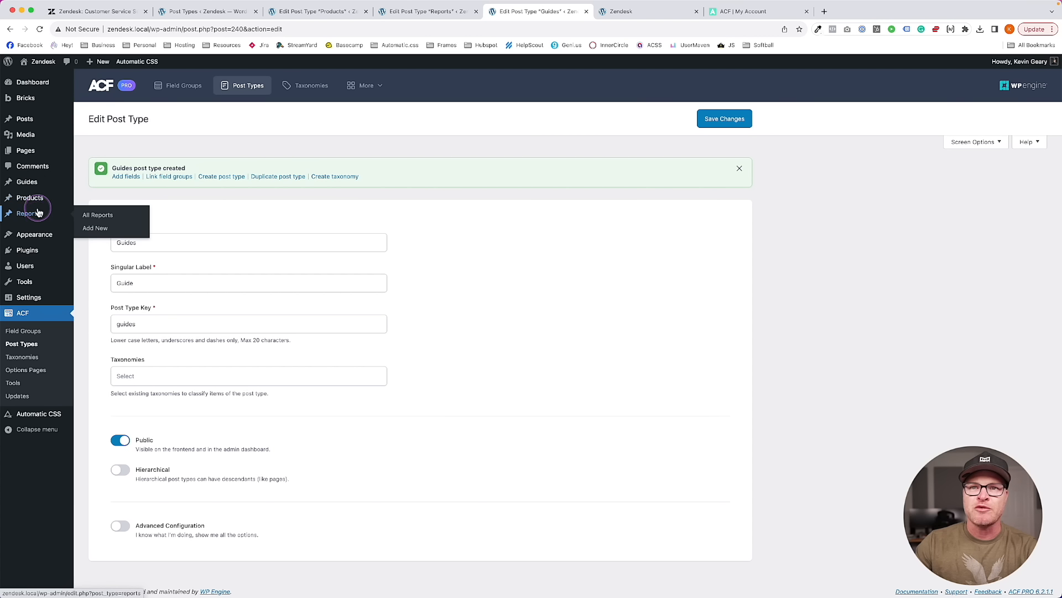
{"action": "mouse_move", "coordinate": [28, 122]}
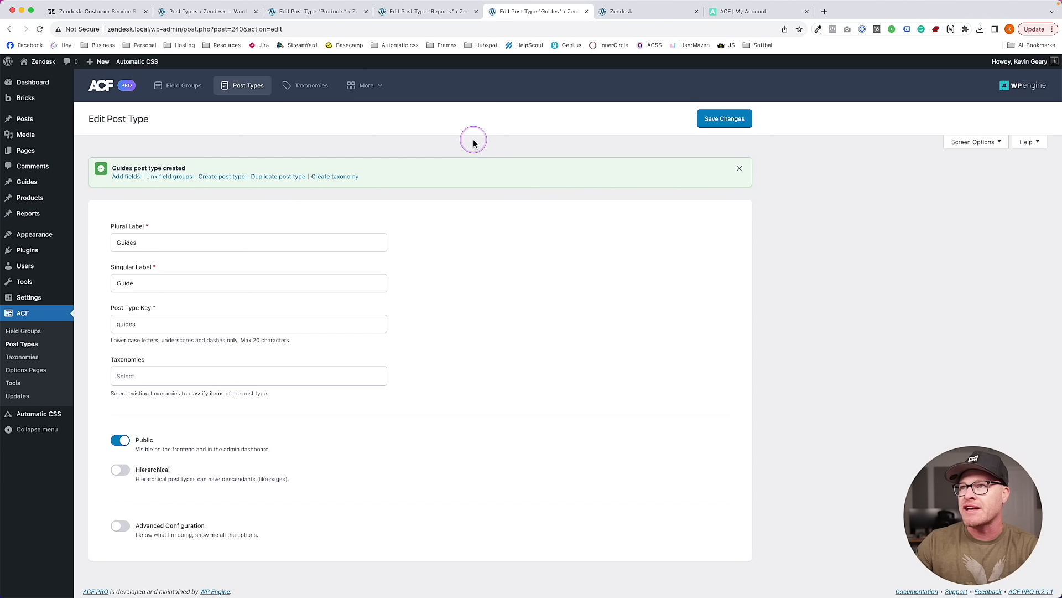
Open the live homepage's featured product card in its own tab and compare the card's headline with the product page's heading
{"action": "left_click", "coordinate": [587, 12]}
{"action": "left_click", "coordinate": [512, 11]}
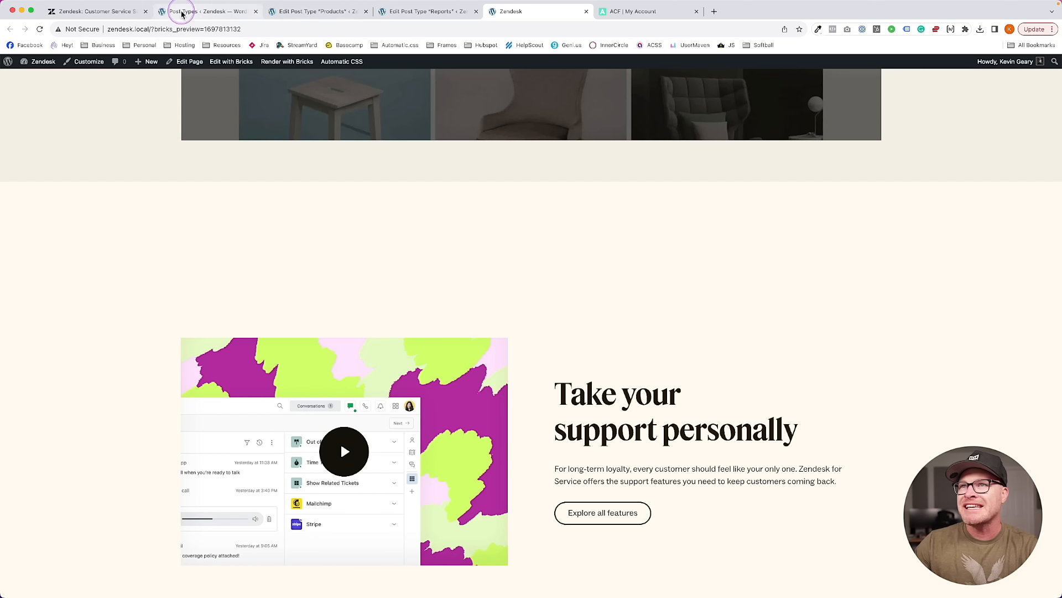
{"action": "left_click", "coordinate": [111, 11]}
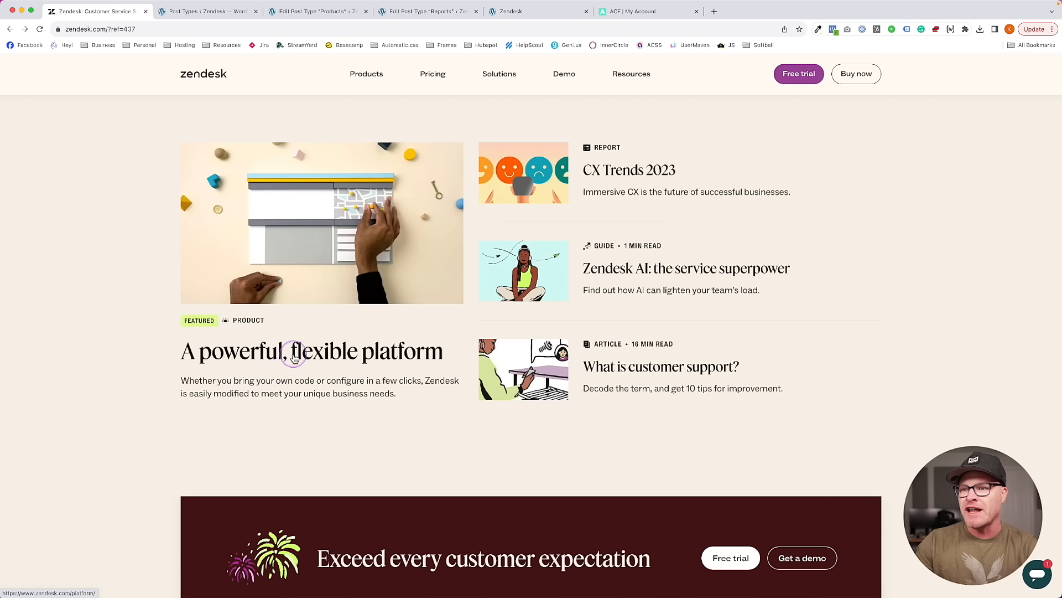
{"action": "left_click", "coordinate": [295, 358], "text": "super"}
{"action": "left_click", "coordinate": [215, 12]}
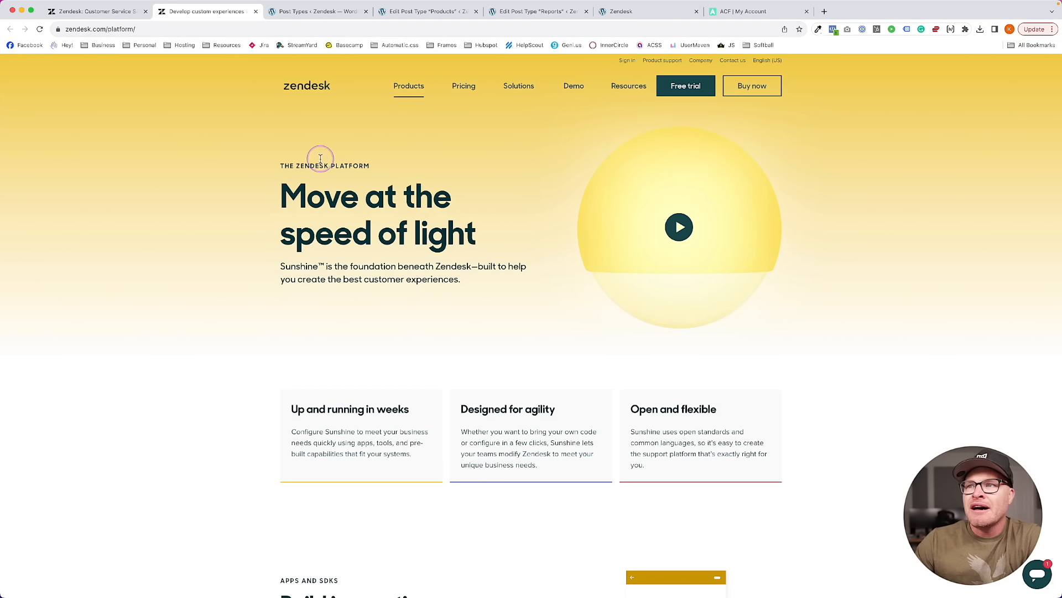
{"action": "left_click", "coordinate": [358, 168]}
{"action": "scroll", "coordinate": [396, 227], "scroll_direction": "down", "scroll_amount": 7}
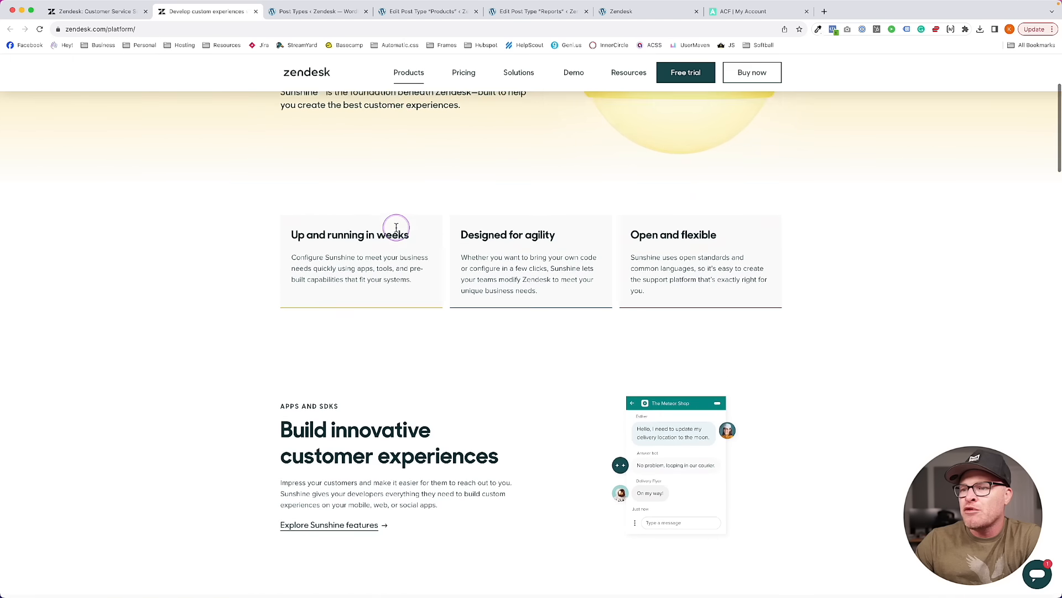
{"action": "scroll", "coordinate": [403, 223], "scroll_direction": "up", "scroll_amount": 7}
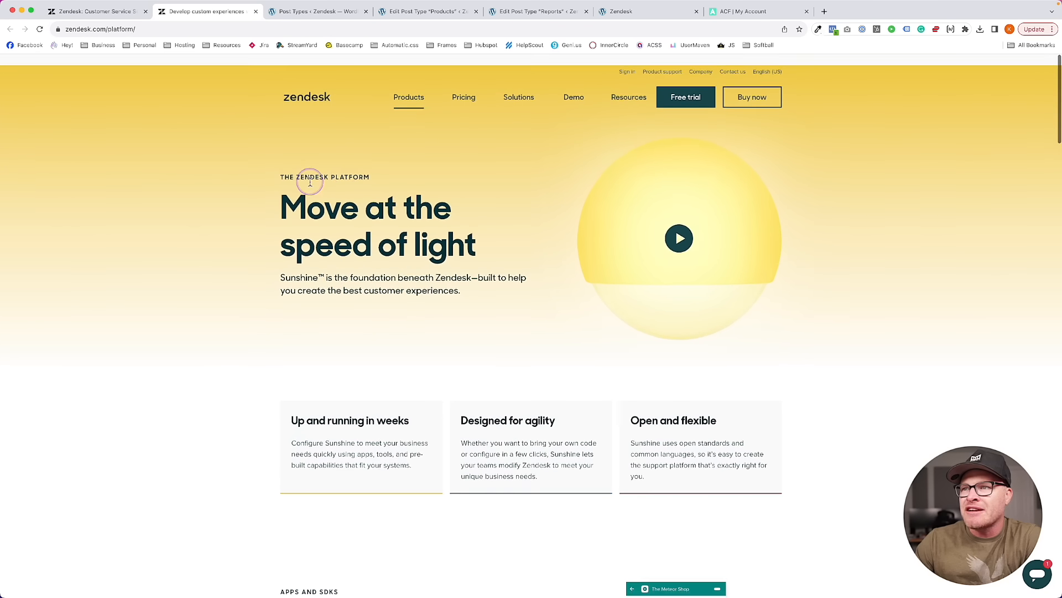
{"action": "left_click", "coordinate": [83, 11]}
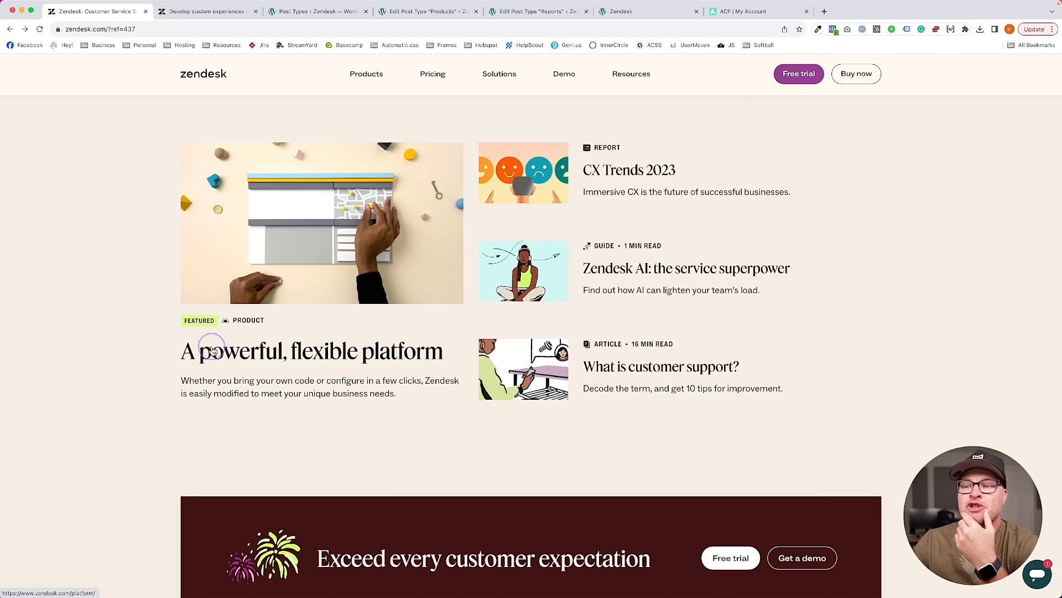
{"action": "scroll", "coordinate": [210, 347], "scroll_direction": "up", "scroll_amount": 1}
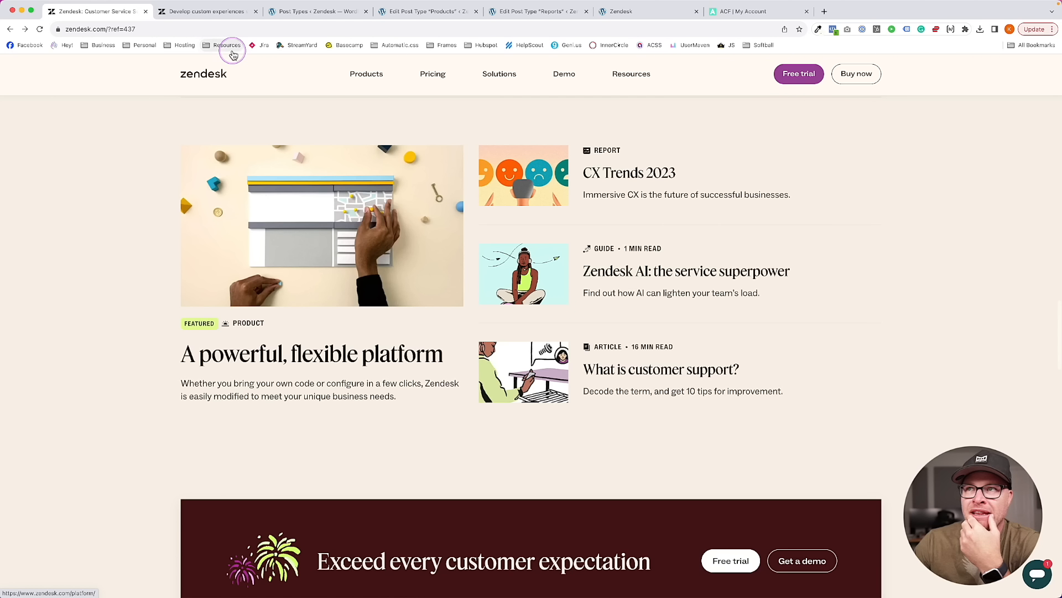
Start a new ACF field group and set its location rule to post type is equal to Product
{"action": "left_click", "coordinate": [437, 11]}
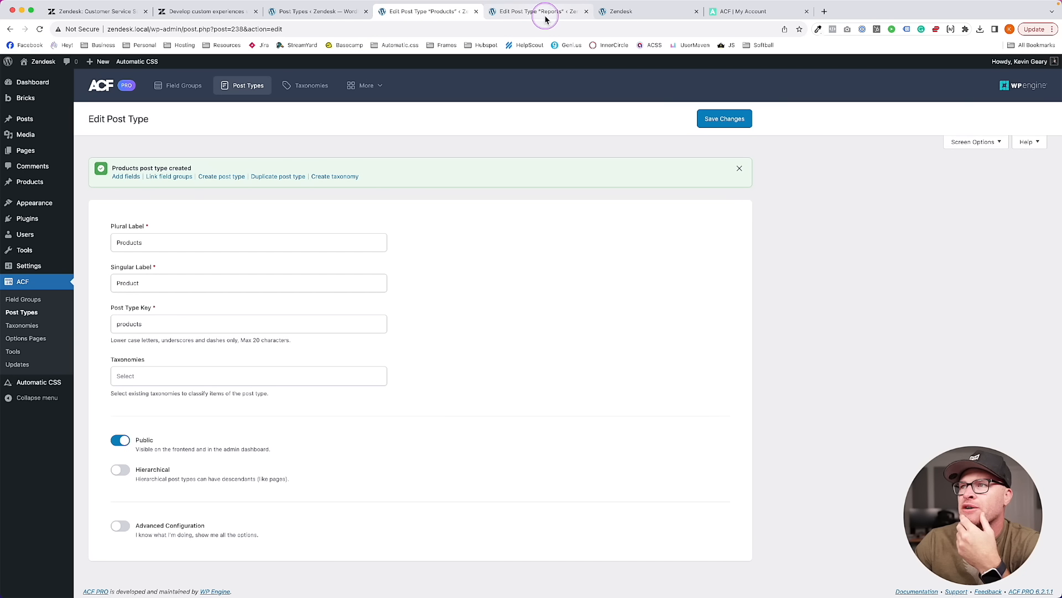
{"action": "left_click", "coordinate": [23, 299]}
{"action": "left_click", "coordinate": [183, 128]}
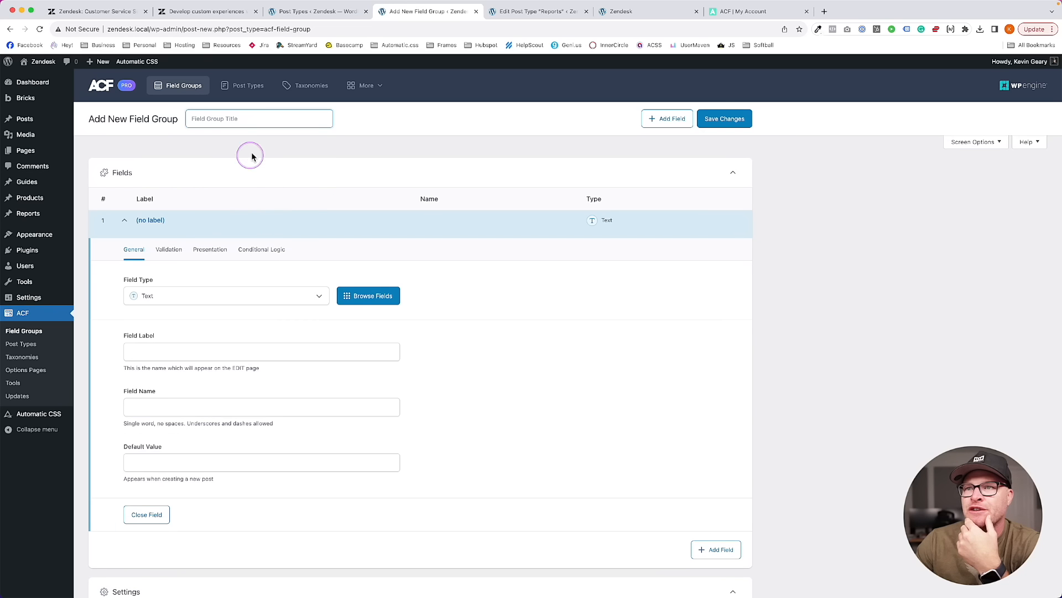
{"action": "scroll", "coordinate": [441, 445], "scroll_direction": "down", "scroll_amount": 4}
{"action": "left_click", "coordinate": [477, 502]}
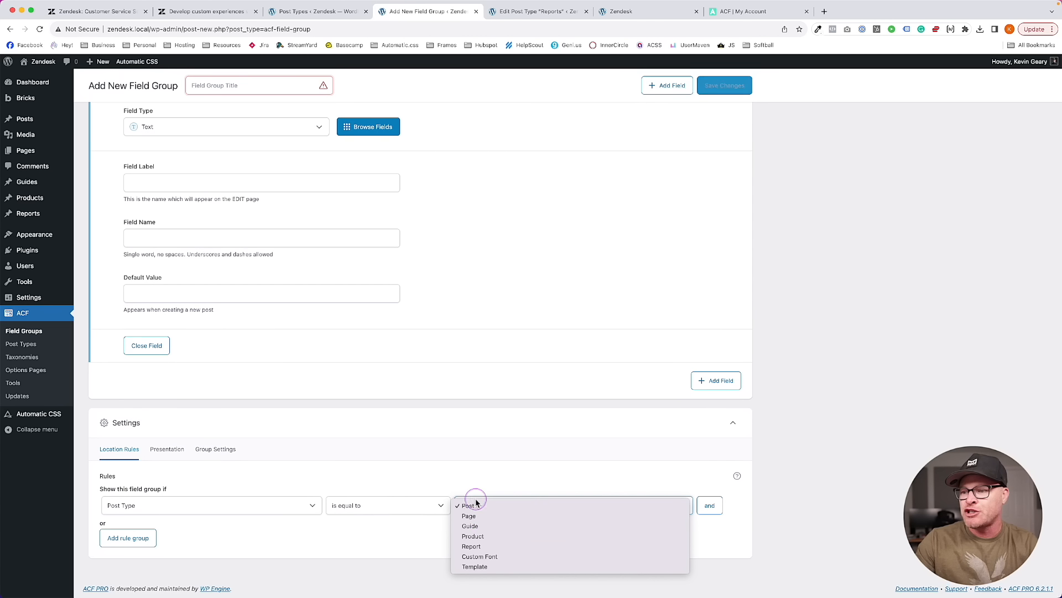
{"action": "left_click", "coordinate": [484, 535]}
Define the group's first field as a Text field labelled Editorial Headline with the name editorial_headline, and collapse it
{"action": "scroll", "coordinate": [221, 320], "scroll_direction": "up", "scroll_amount": 3}
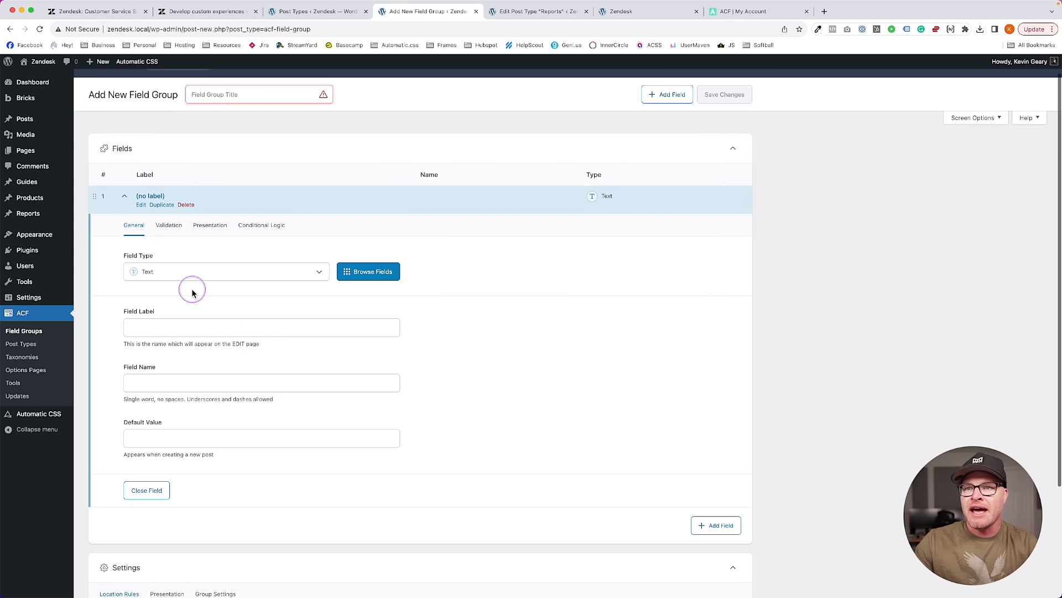
{"action": "left_click", "coordinate": [175, 323]}
{"action": "type", "text": "E"}
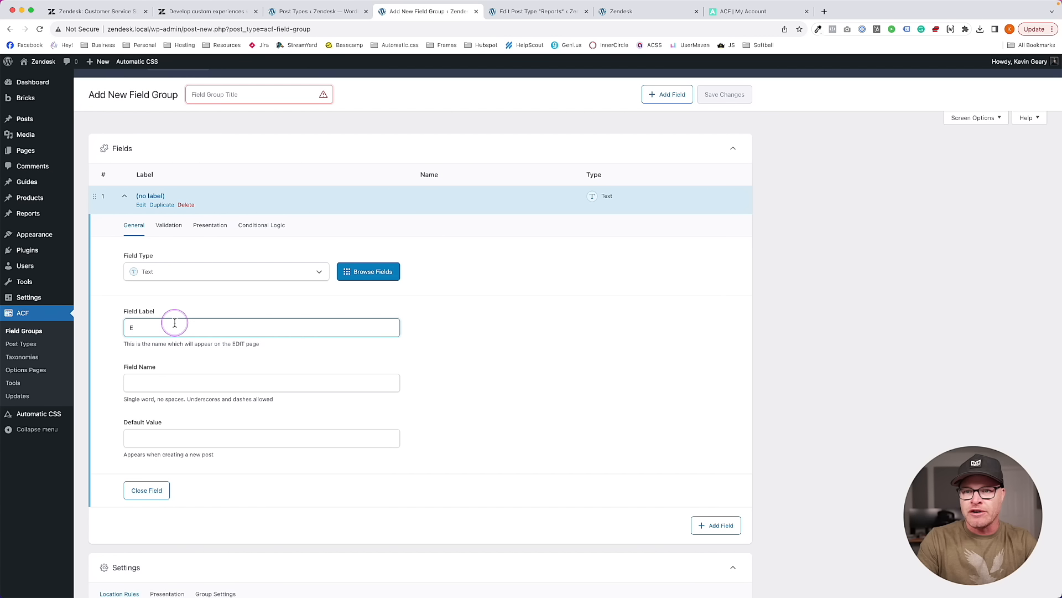
{"action": "type", "text": "ditorial Headline"}
{"action": "triple_click", "coordinate": [169, 328]}
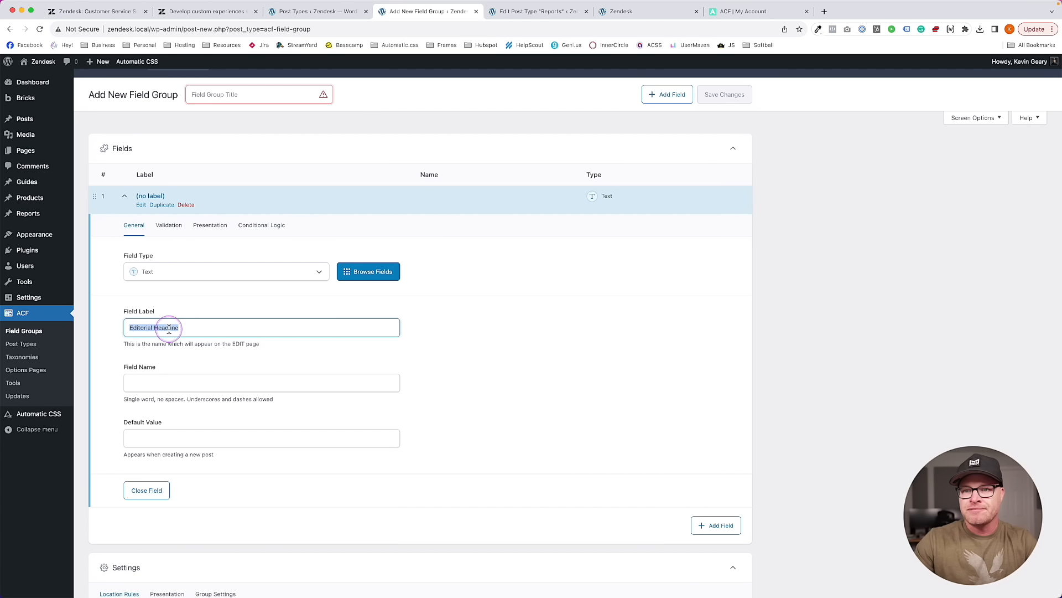
{"action": "key", "text": "Tab"}
{"action": "key", "text": "Tab"}
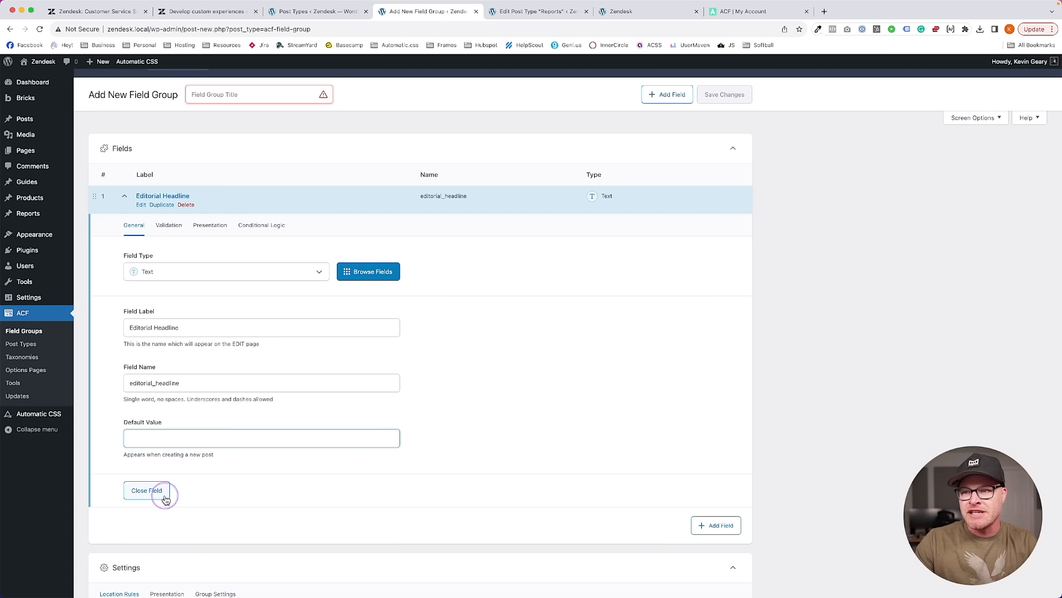
{"action": "left_click", "coordinate": [214, 203]}
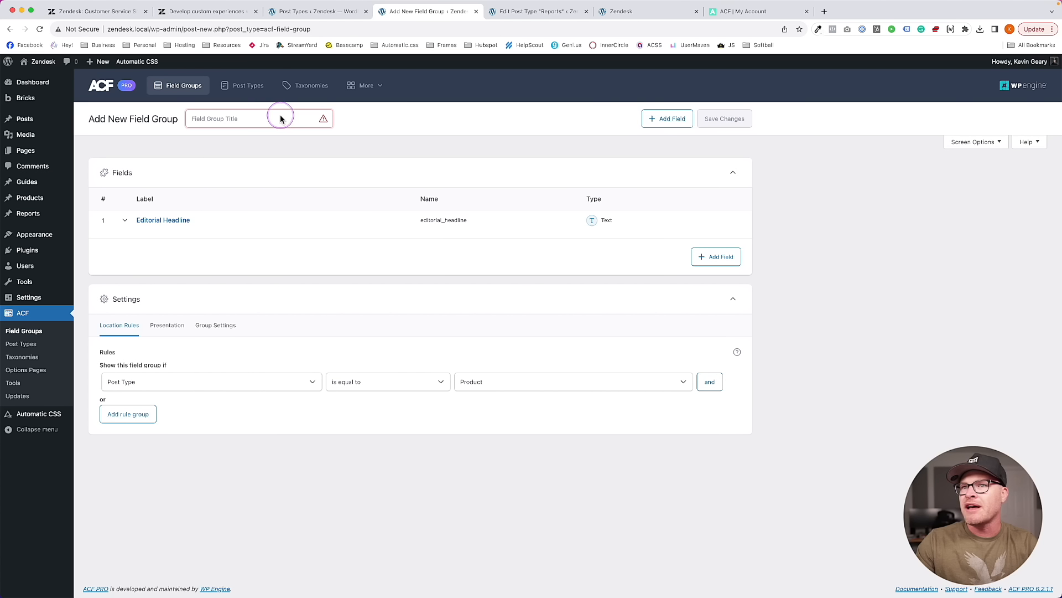
Title the field group Products and save it
{"action": "left_click", "coordinate": [295, 125]}
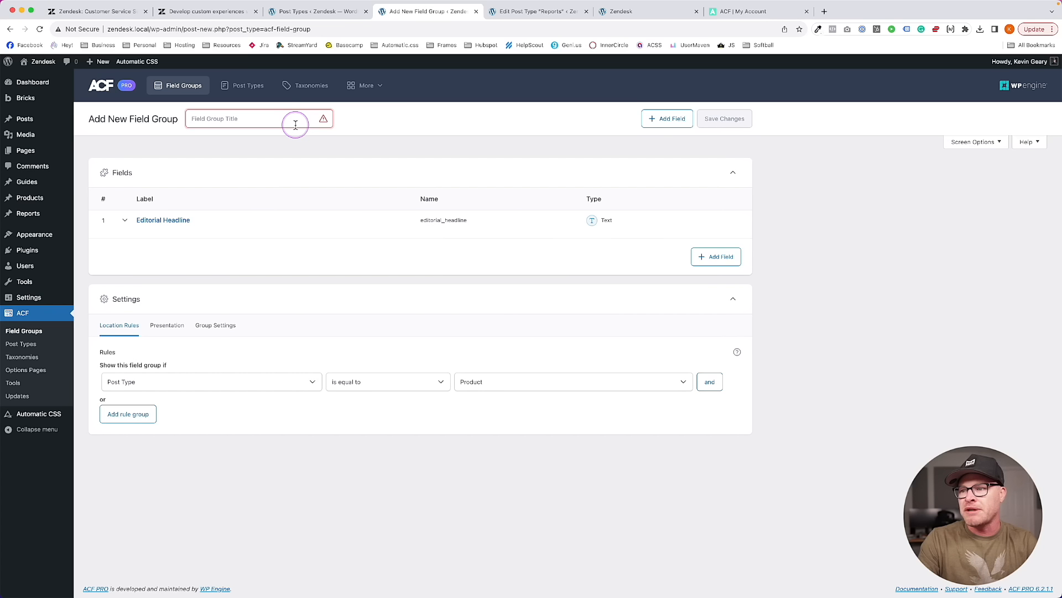
{"action": "type", "text": "Products"}
{"action": "left_click", "coordinate": [728, 121]}
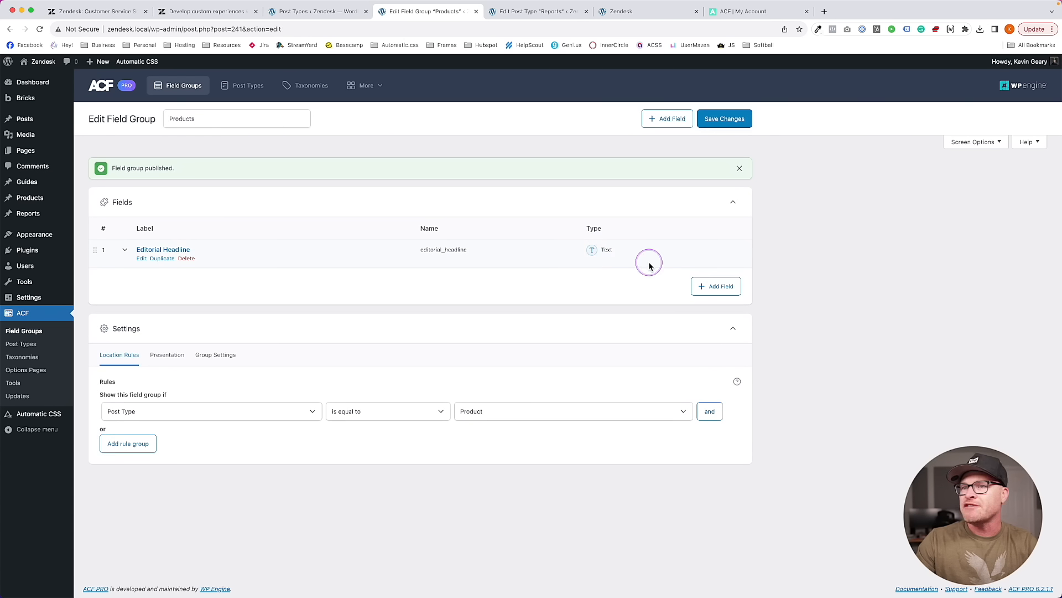
Start a new entry in the Products post type and title it Platform
{"action": "left_click", "coordinate": [30, 198]}
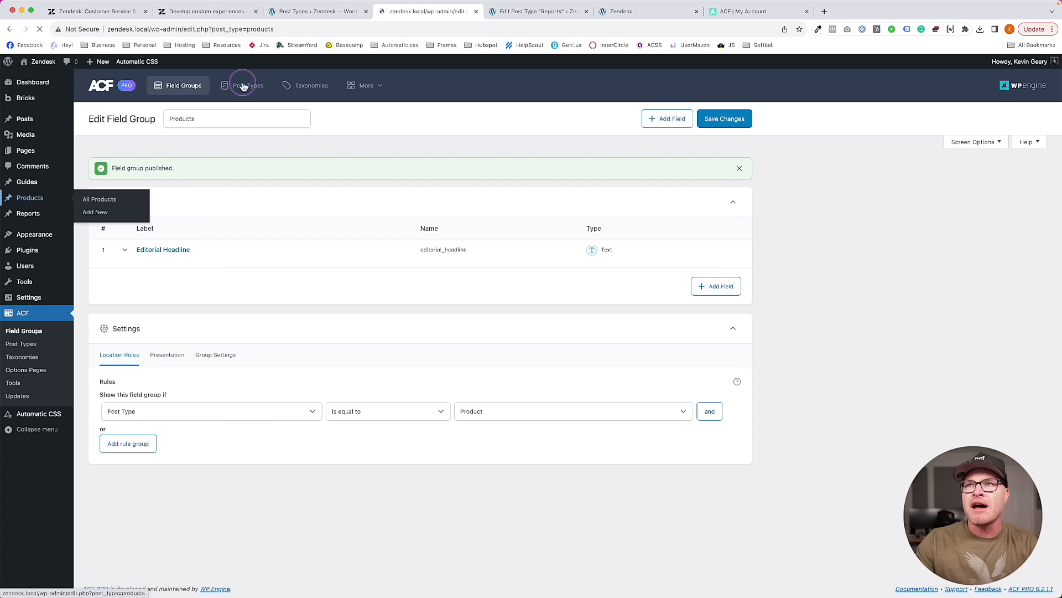
{"action": "left_click", "coordinate": [146, 84]}
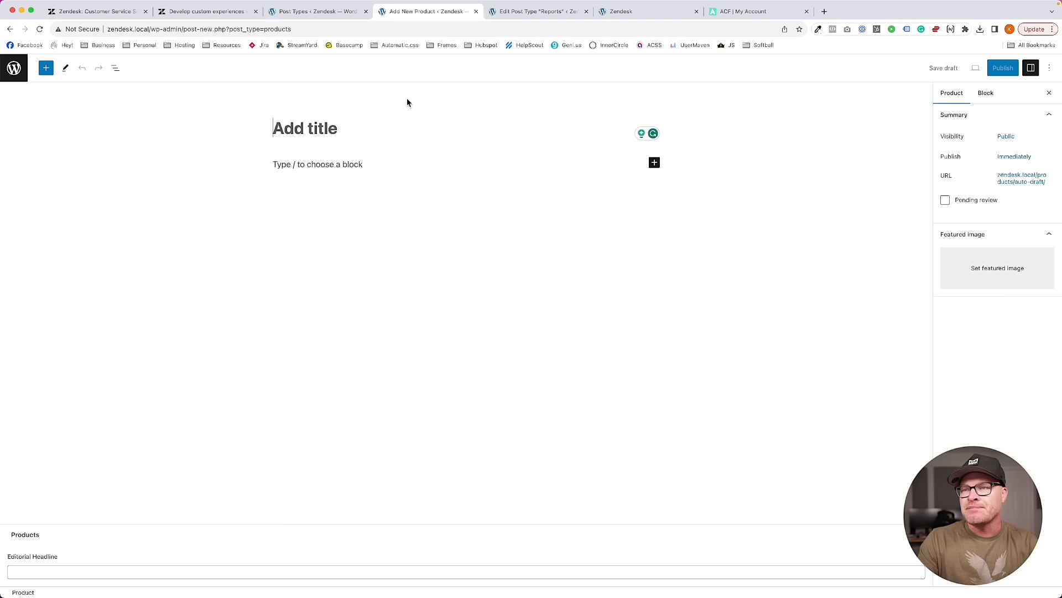
{"action": "type", "text": "PLat"}
{"action": "left_click", "coordinate": [407, 102]}
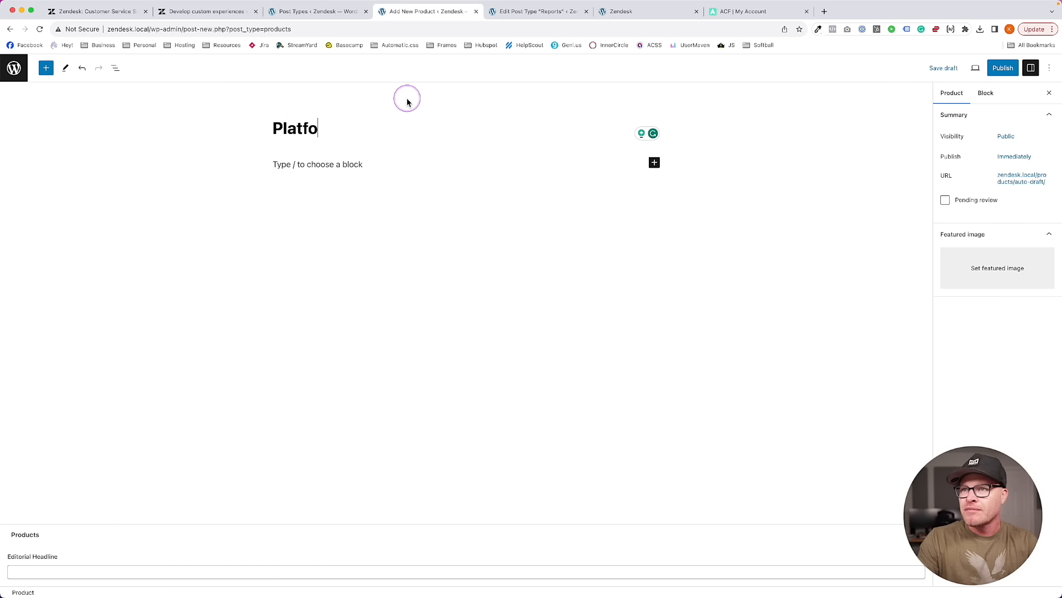
{"action": "type", "text": "form"}
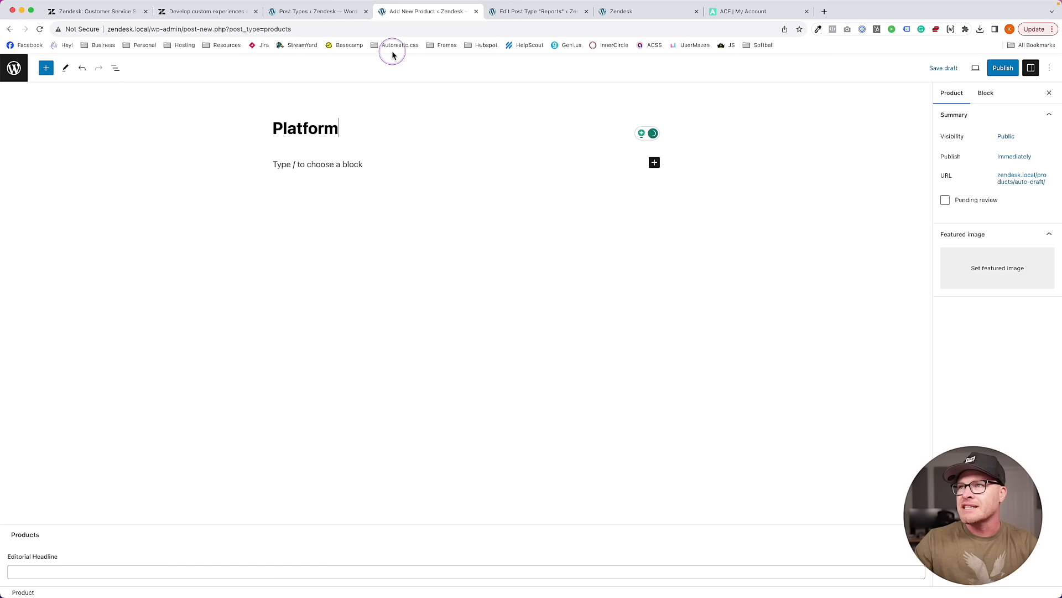
Check how the live Zendesk site names this product in its Products menu, platform page and homepage card, and return to the new product
{"action": "left_click", "coordinate": [225, 12]}
{"action": "mouse_move", "coordinate": [419, 94]}
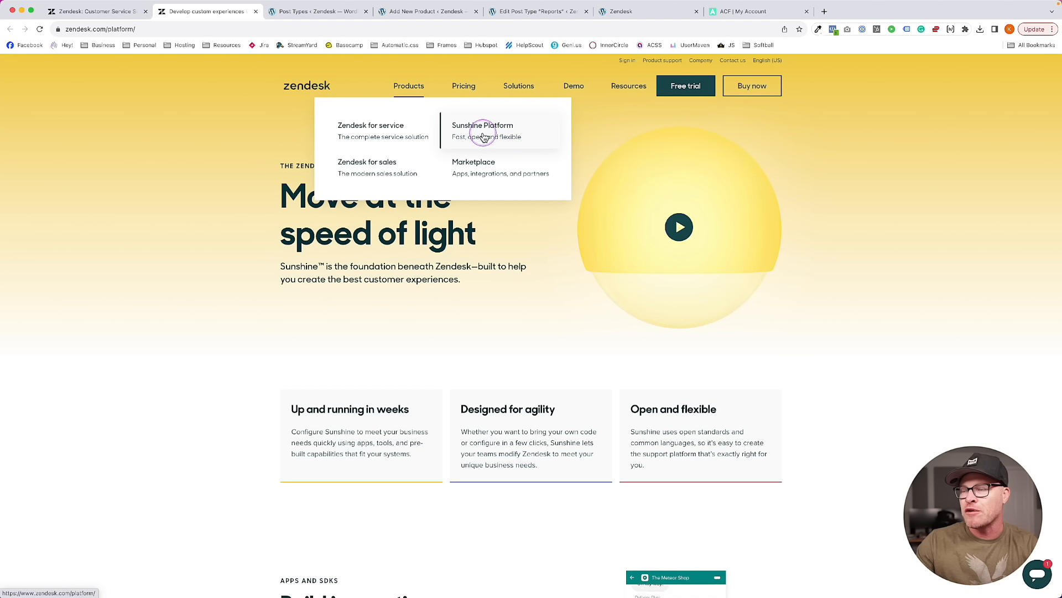
{"action": "left_click", "coordinate": [502, 136]}
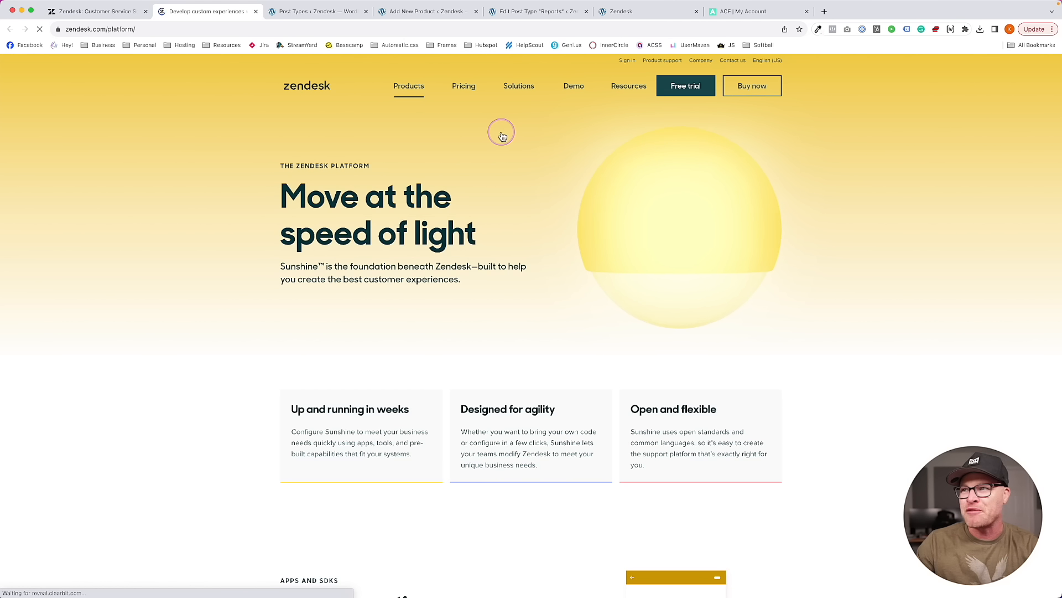
{"action": "scroll", "coordinate": [420, 412], "scroll_direction": "down", "scroll_amount": 2}
{"action": "scroll", "coordinate": [421, 412], "scroll_direction": "down", "scroll_amount": 3}
{"action": "scroll", "coordinate": [422, 408], "scroll_direction": "up", "scroll_amount": 5}
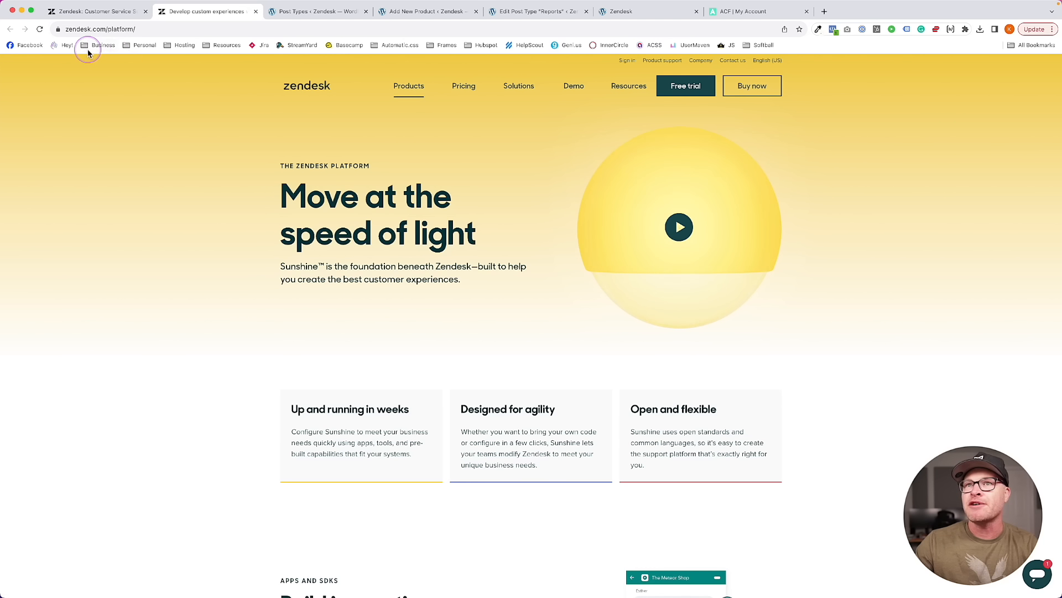
{"action": "left_click", "coordinate": [123, 15]}
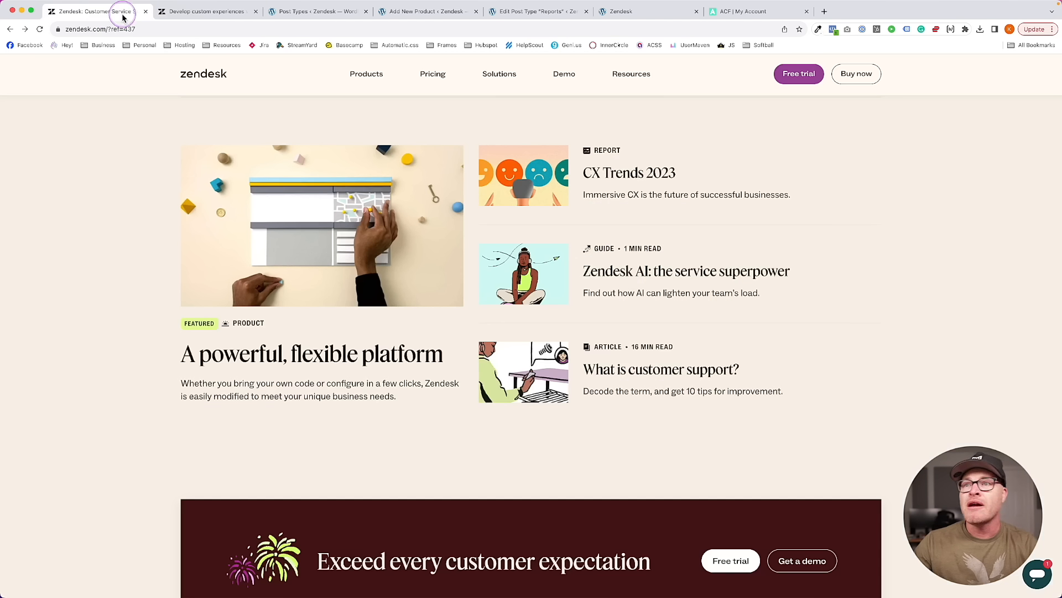
{"action": "left_click", "coordinate": [200, 12]}
{"action": "left_click", "coordinate": [305, 11]}
{"action": "left_click", "coordinate": [437, 14]}
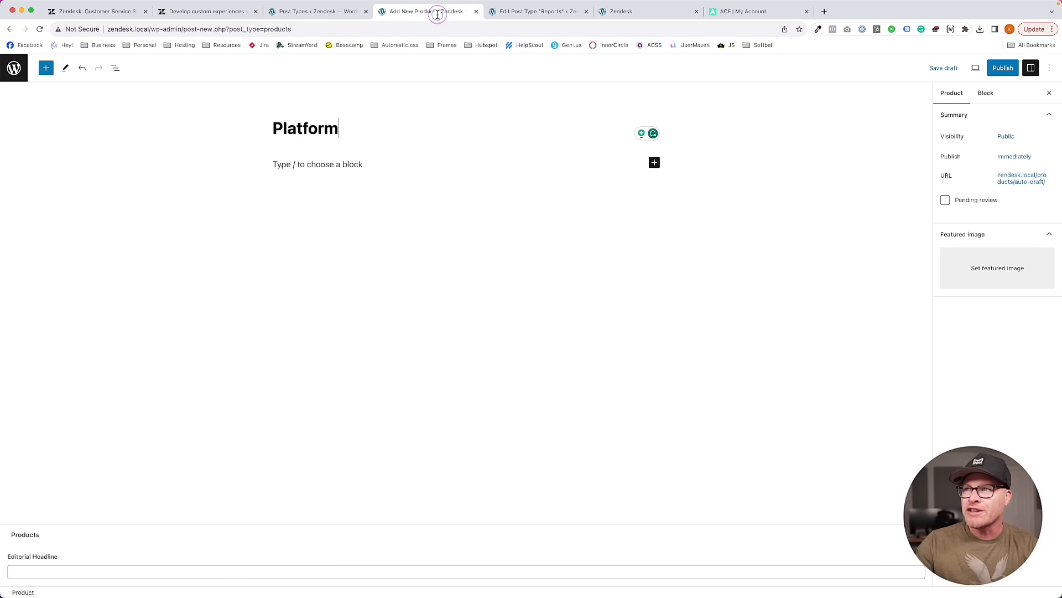
{"action": "double_click", "coordinate": [323, 129]}
{"action": "left_click", "coordinate": [323, 129]}
{"action": "double_click", "coordinate": [323, 129]}
{"action": "type", "text": "Suns"}
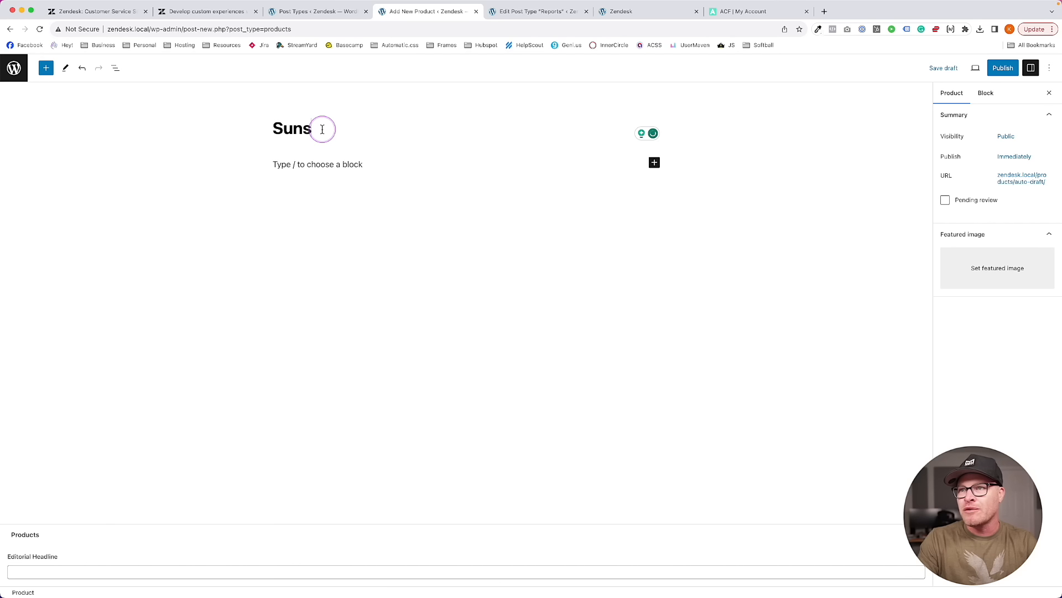
{"action": "type", "text": "hined"}
Replace the new product's title with Platform
{"action": "double_click", "coordinate": [323, 129]}
{"action": "type", "text": "Plat"}
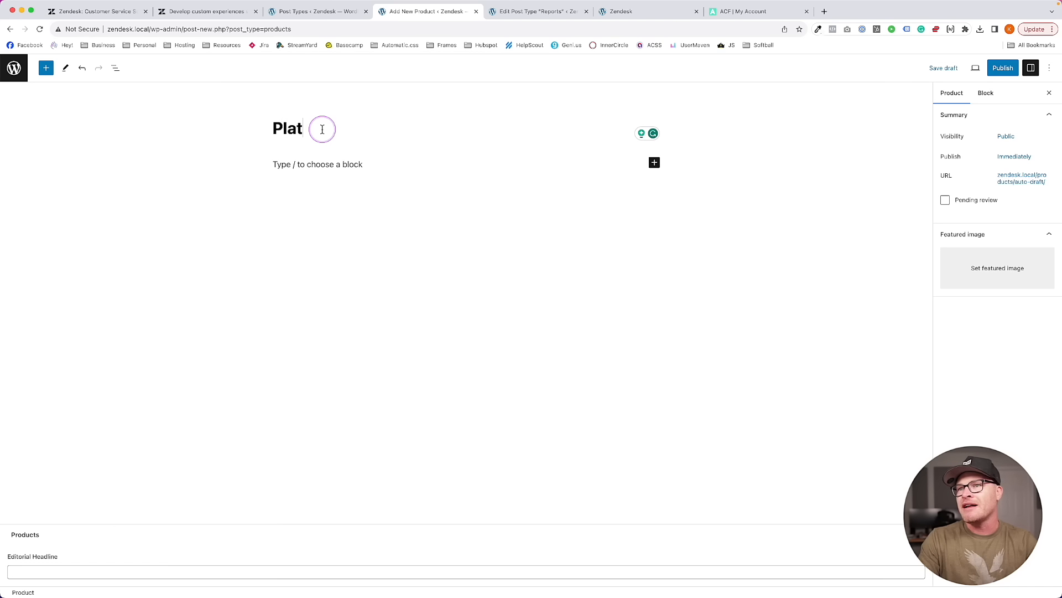
{"action": "type", "text": "form"}
{"action": "double_click", "coordinate": [322, 129]}
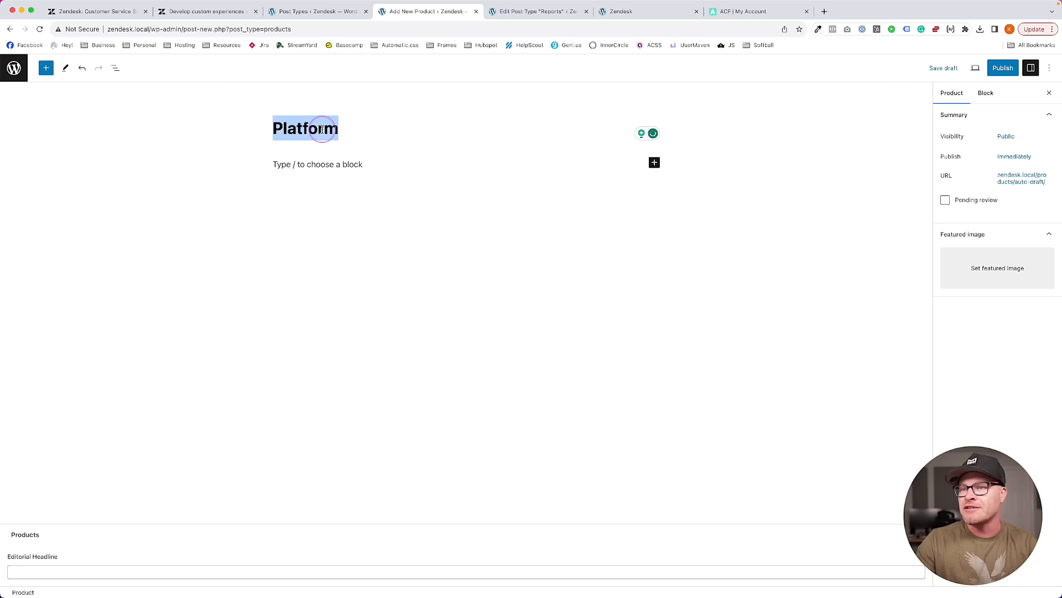
{"action": "left_click", "coordinate": [633, 160]}
Open the product's URL settings and accept platform as the permalink slug
{"action": "left_click", "coordinate": [949, 95]}
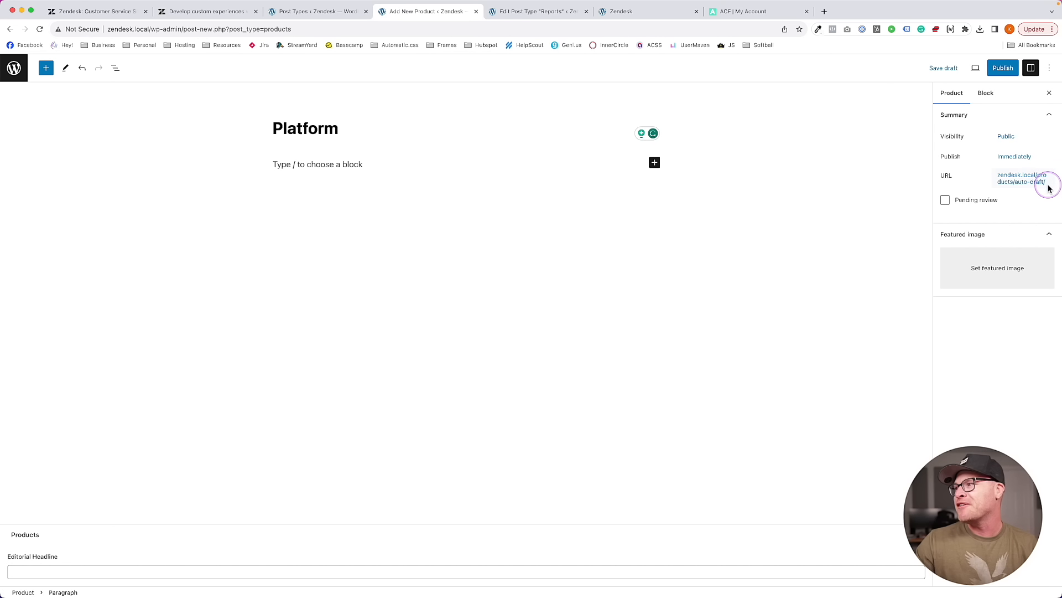
{"action": "left_click", "coordinate": [1016, 185]}
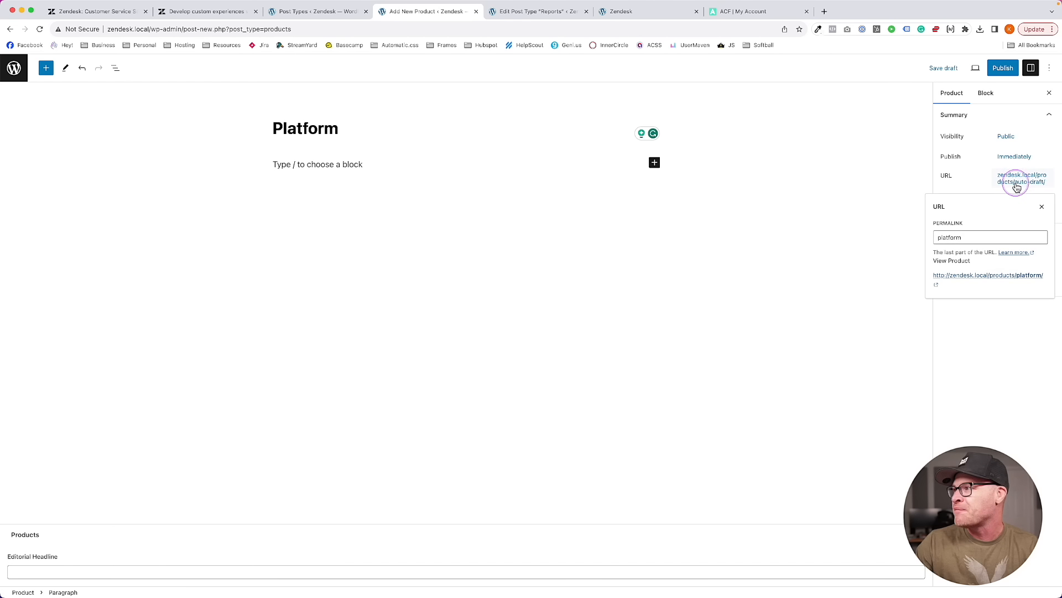
{"action": "left_click", "coordinate": [981, 238]}
{"action": "left_click", "coordinate": [1042, 206]}
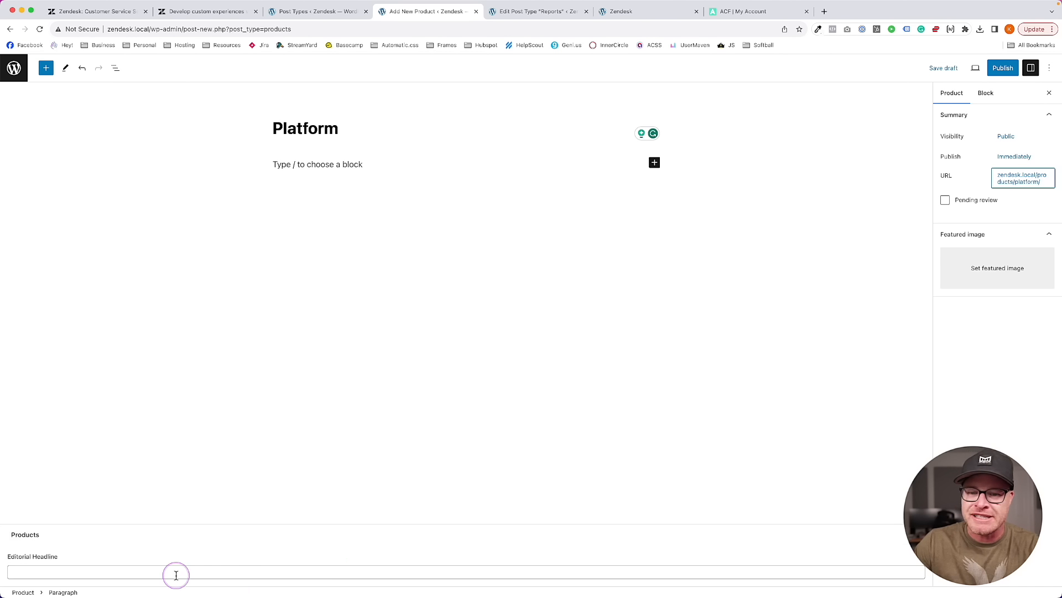
Fill in the product's Editorial Headline as A Powerful, Flexible Platform, following the live homepage card, and publish the product
{"action": "left_click", "coordinate": [294, 11]}
{"action": "left_click", "coordinate": [100, 11]}
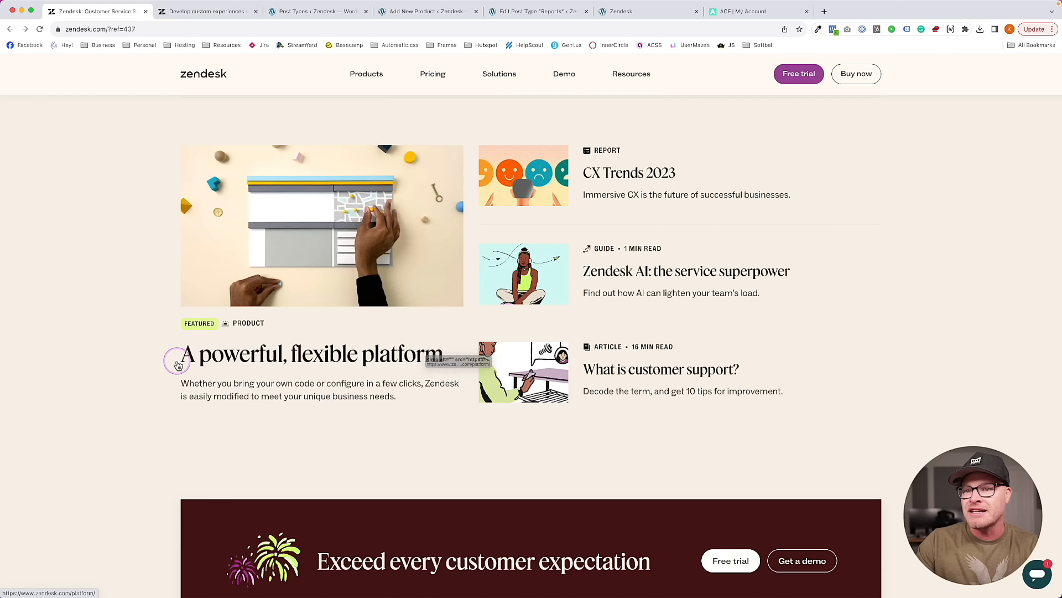
{"action": "left_click", "coordinate": [199, 12]}
{"action": "left_click", "coordinate": [280, 12]}
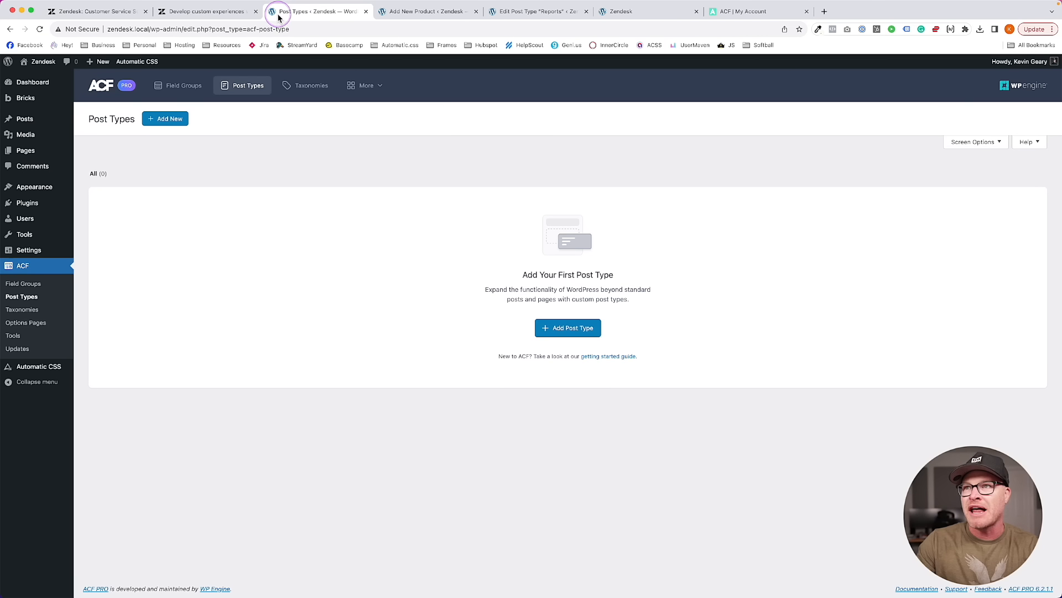
{"action": "left_click", "coordinate": [423, 12]}
{"action": "left_click", "coordinate": [38, 570]}
{"action": "type", "text": "A Powerful, Flexible Platform"}
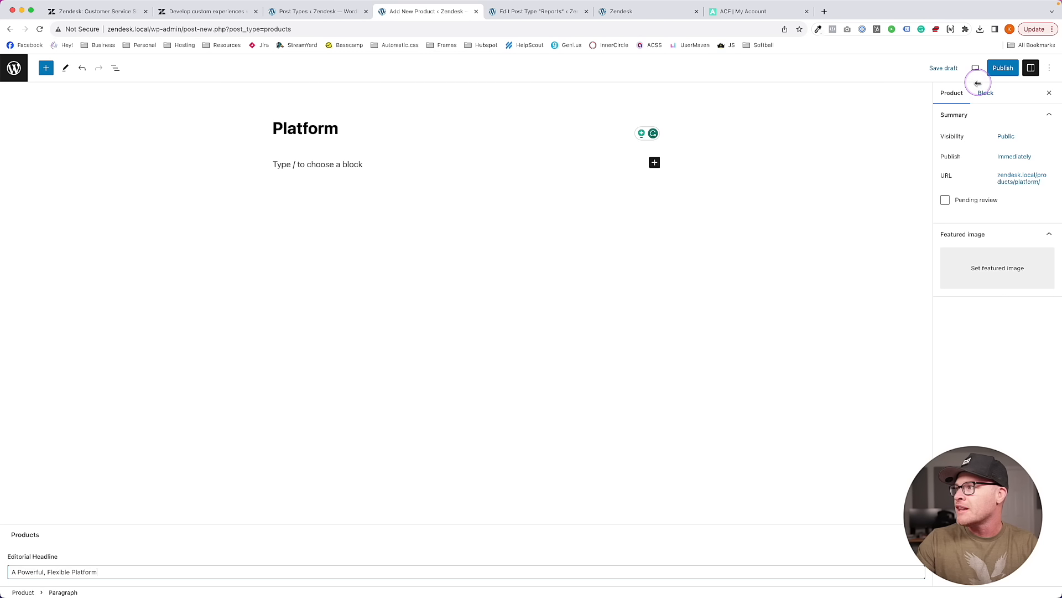
{"action": "left_click", "coordinate": [1000, 71]}
{"action": "left_click", "coordinate": [987, 69]}
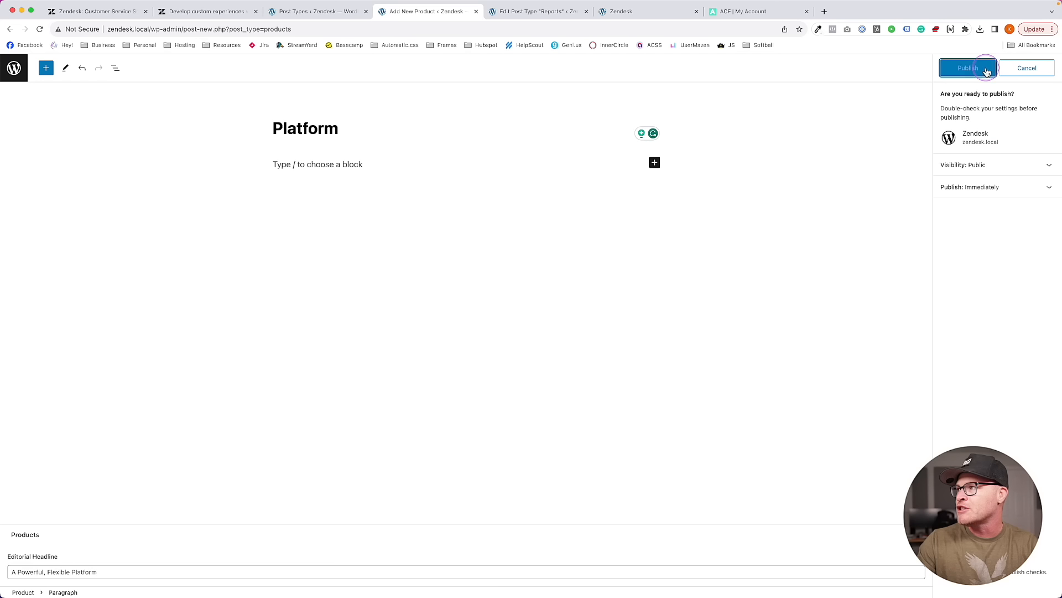
Check which image the featured product card uses on the live Zendesk homepage and return to the Platform product
{"action": "left_click", "coordinate": [308, 17]}
{"action": "left_click", "coordinate": [166, 12]}
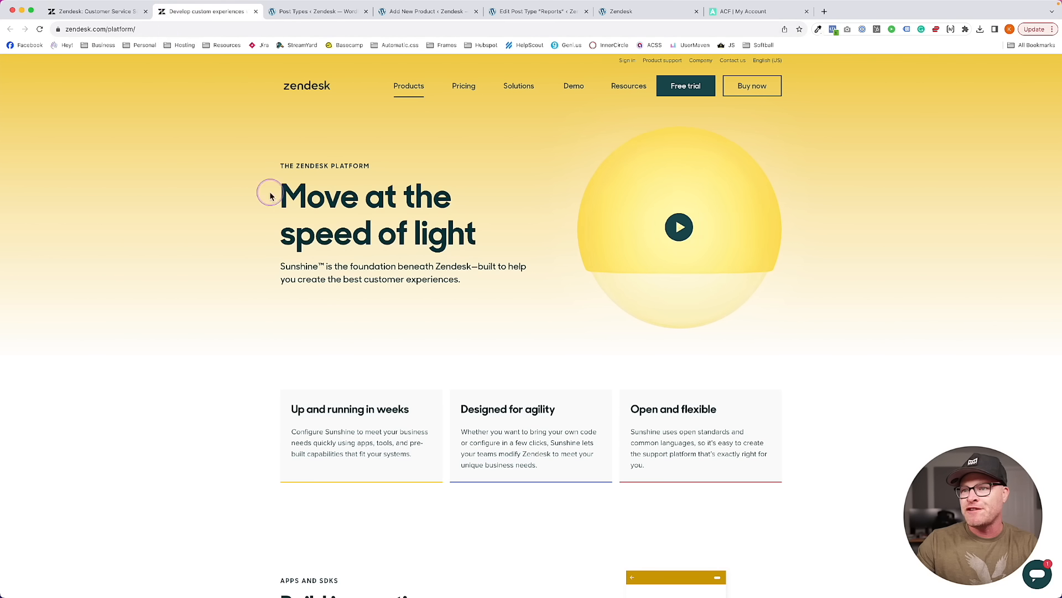
{"action": "left_click", "coordinate": [124, 12]}
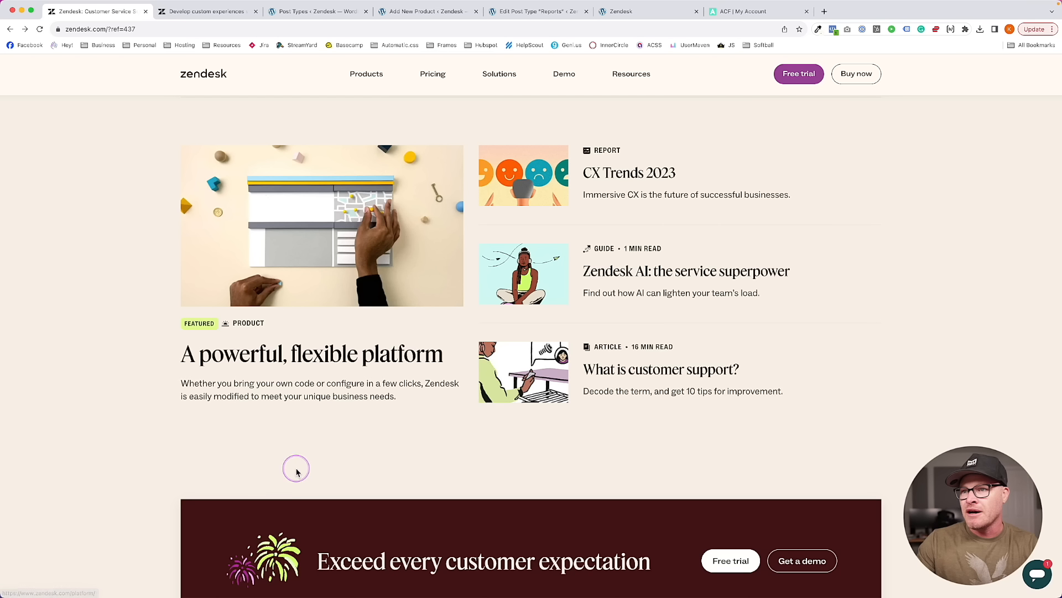
{"action": "right_click", "coordinate": [309, 233]}
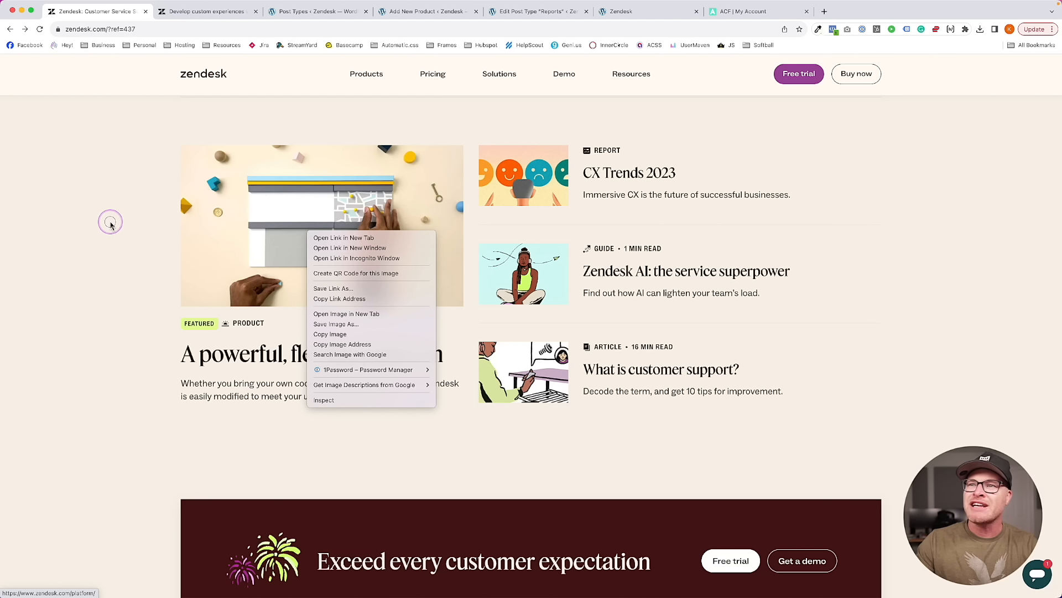
{"action": "left_click", "coordinate": [111, 223]}
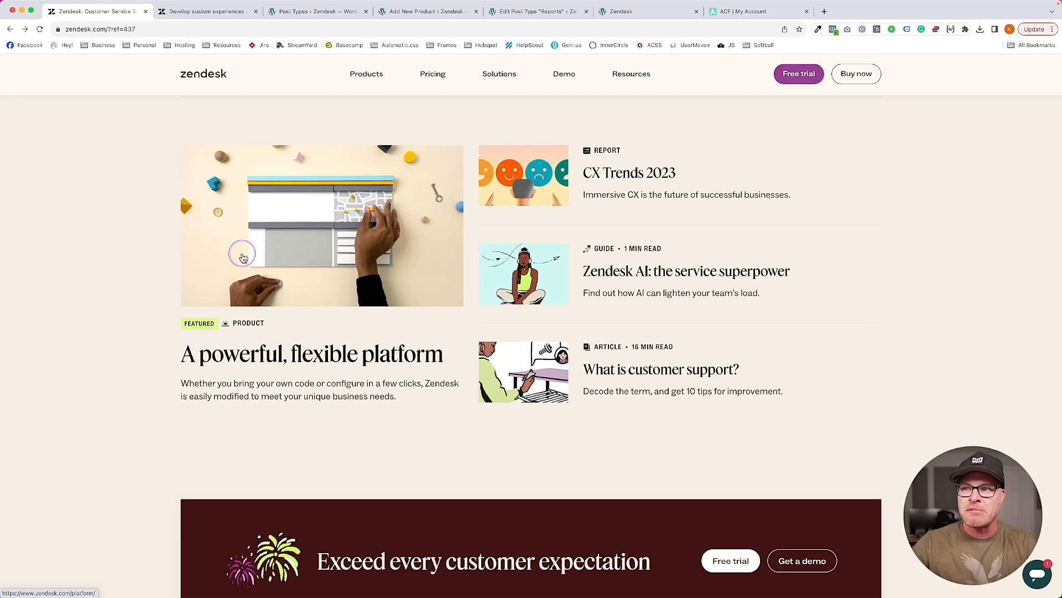
{"action": "left_click", "coordinate": [316, 12]}
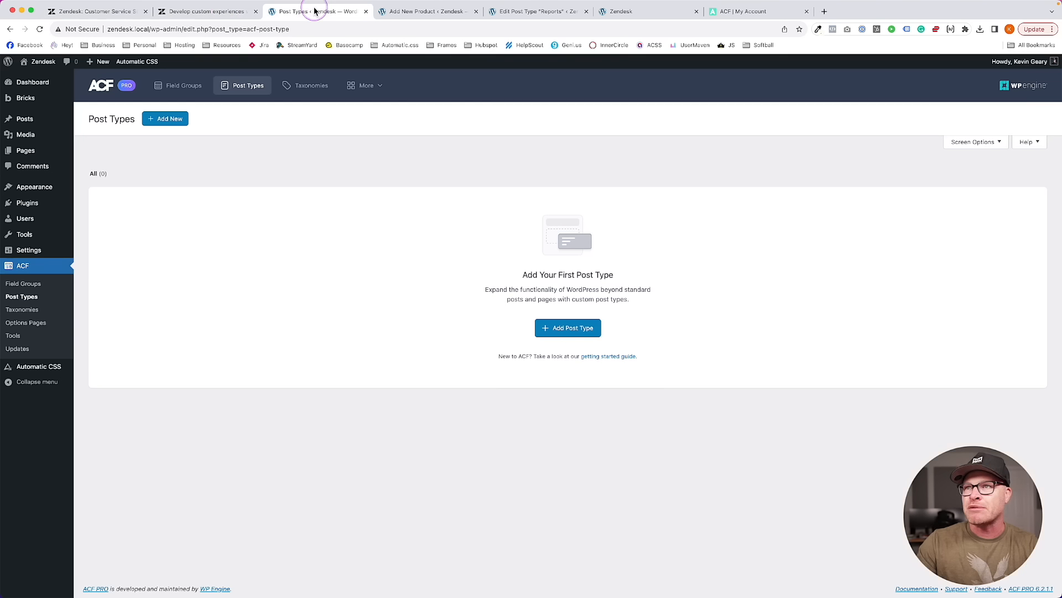
{"action": "left_click", "coordinate": [236, 12]}
{"action": "left_click", "coordinate": [465, 12]}
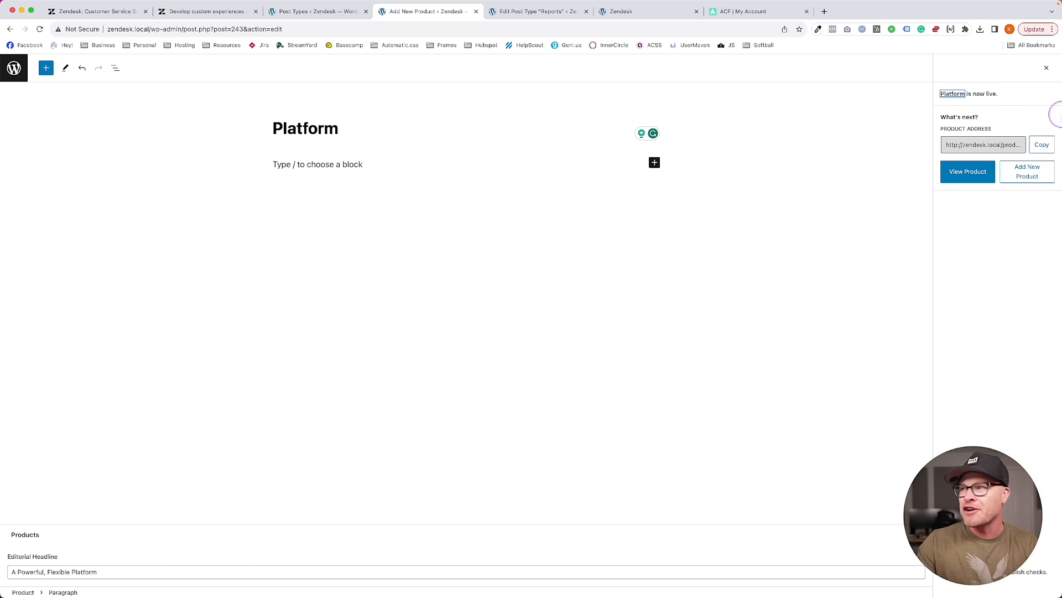
Set the homepage card's picture of hands arranging a paper layout as the Platform product's featured image and update the product
{"action": "left_click", "coordinate": [1047, 67]}
{"action": "left_click", "coordinate": [993, 259]}
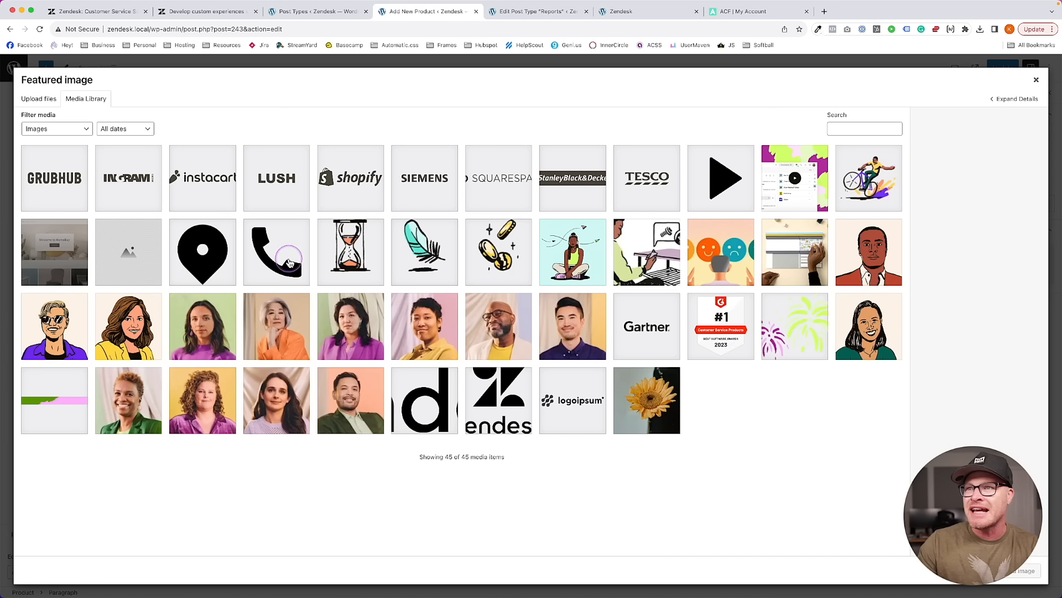
{"action": "left_click", "coordinate": [801, 263]}
{"action": "left_click", "coordinate": [1023, 571]}
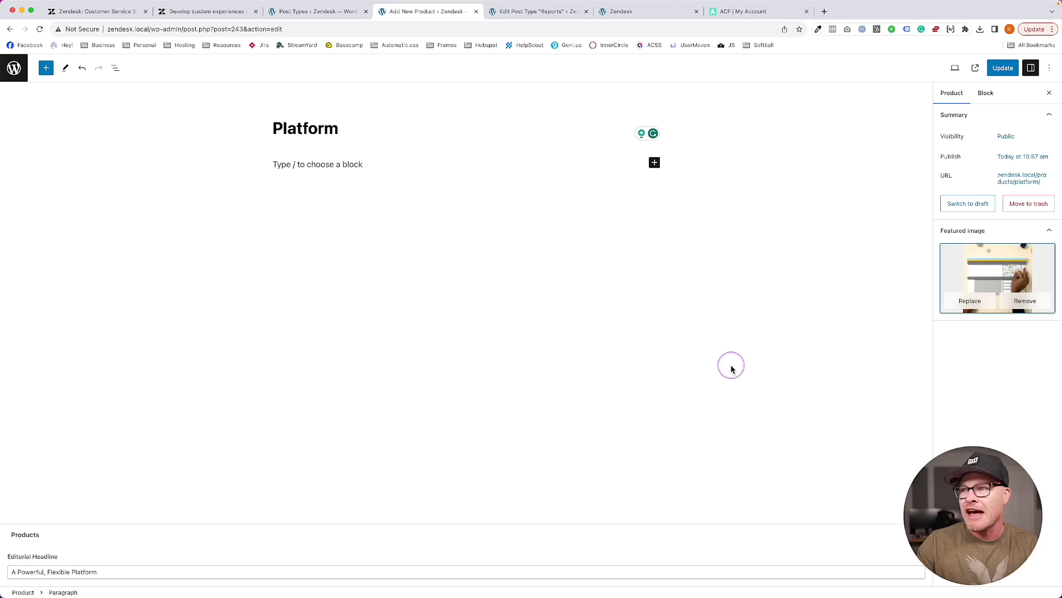
{"action": "left_click", "coordinate": [1003, 68]}
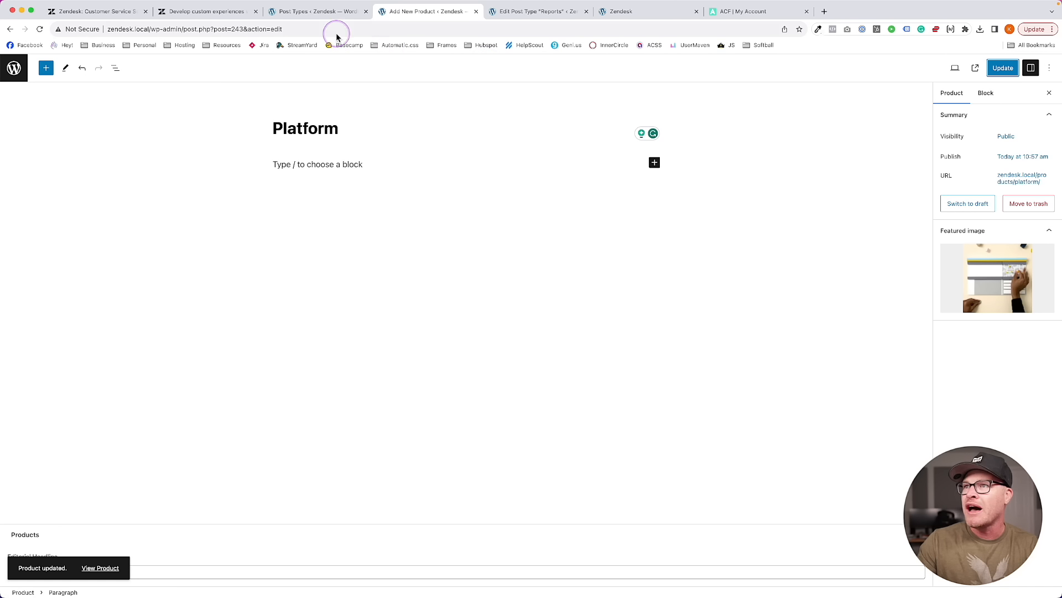
Compare the description on the live homepage's featured product card with the platform page and the fields of the Platform product entry
{"action": "left_click", "coordinate": [323, 11]}
{"action": "left_click", "coordinate": [231, 17]}
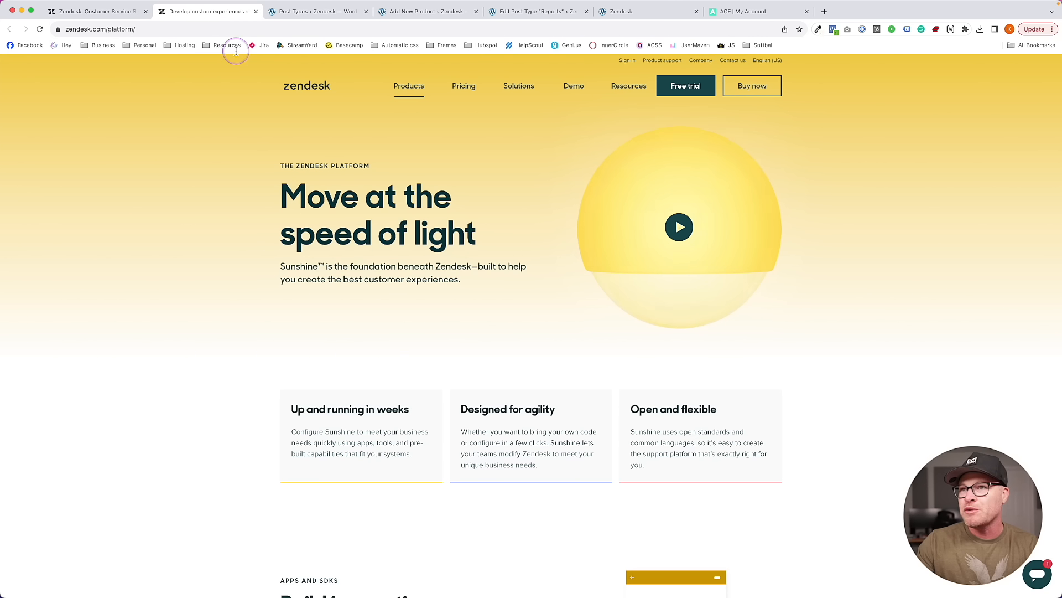
{"action": "left_click", "coordinate": [92, 11]}
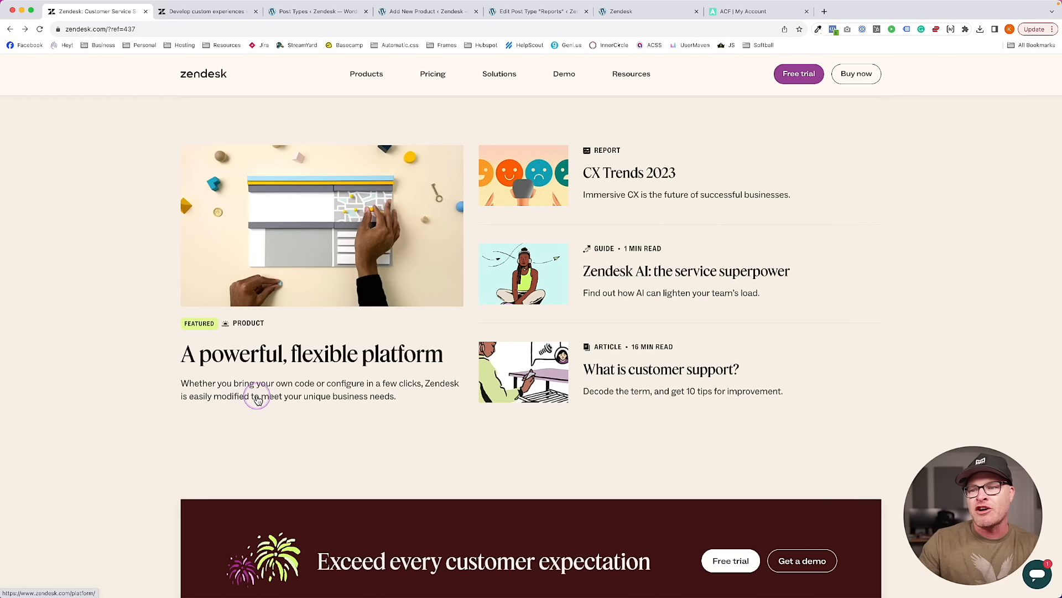
{"action": "left_click", "coordinate": [199, 11]}
{"action": "left_click", "coordinate": [105, 10]}
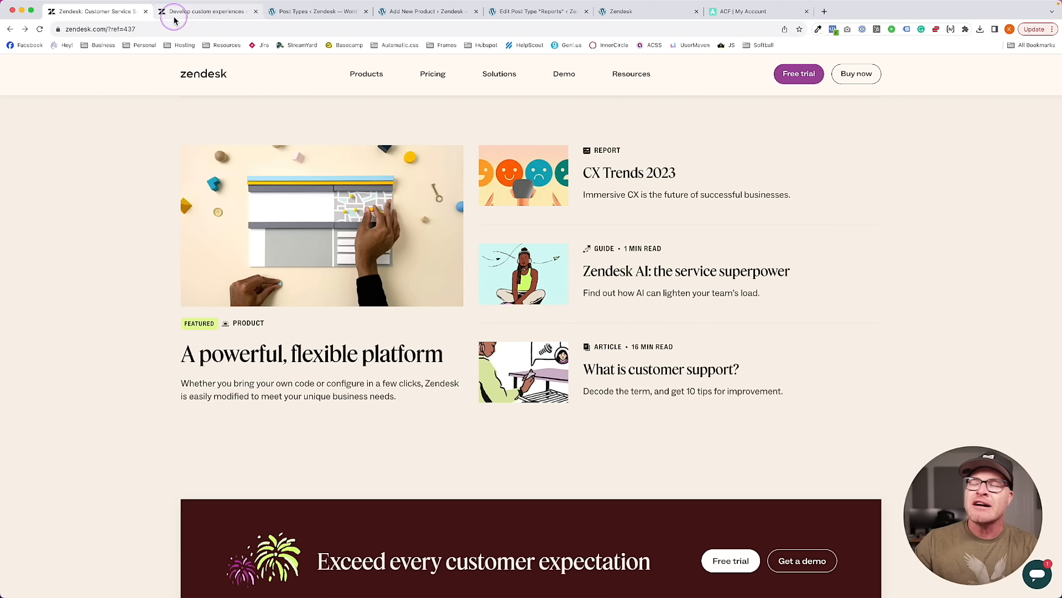
{"action": "left_click", "coordinate": [224, 14]}
{"action": "left_click", "coordinate": [321, 13]}
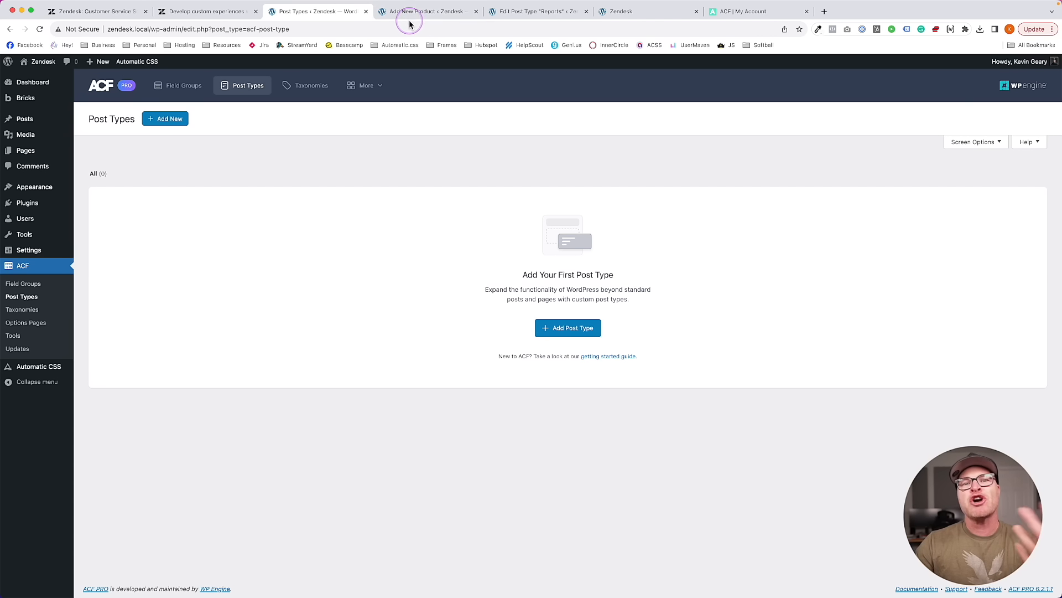
{"action": "left_click", "coordinate": [417, 13]}
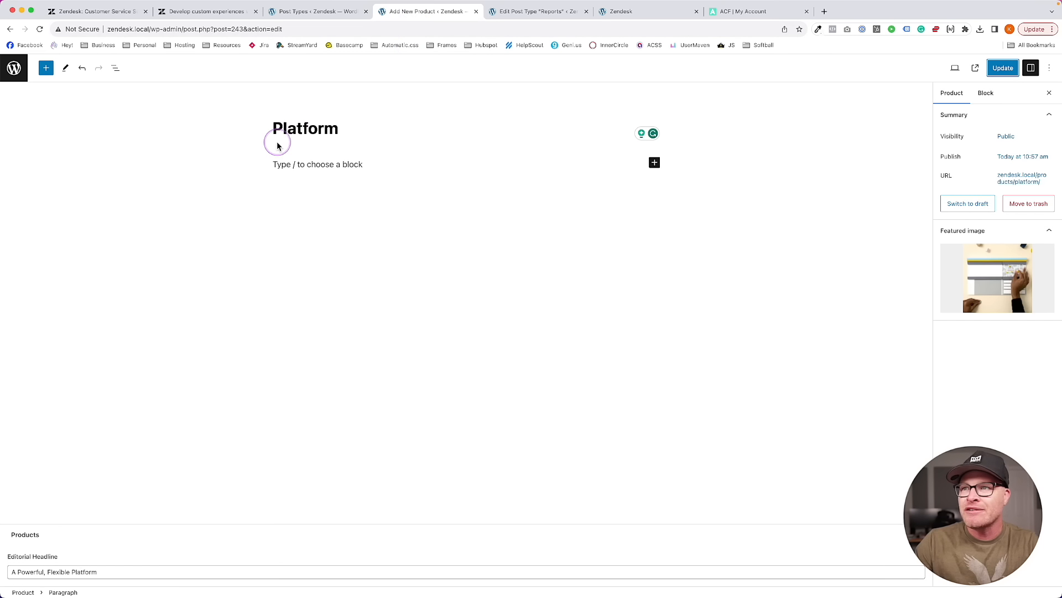
{"action": "left_click", "coordinate": [291, 11]}
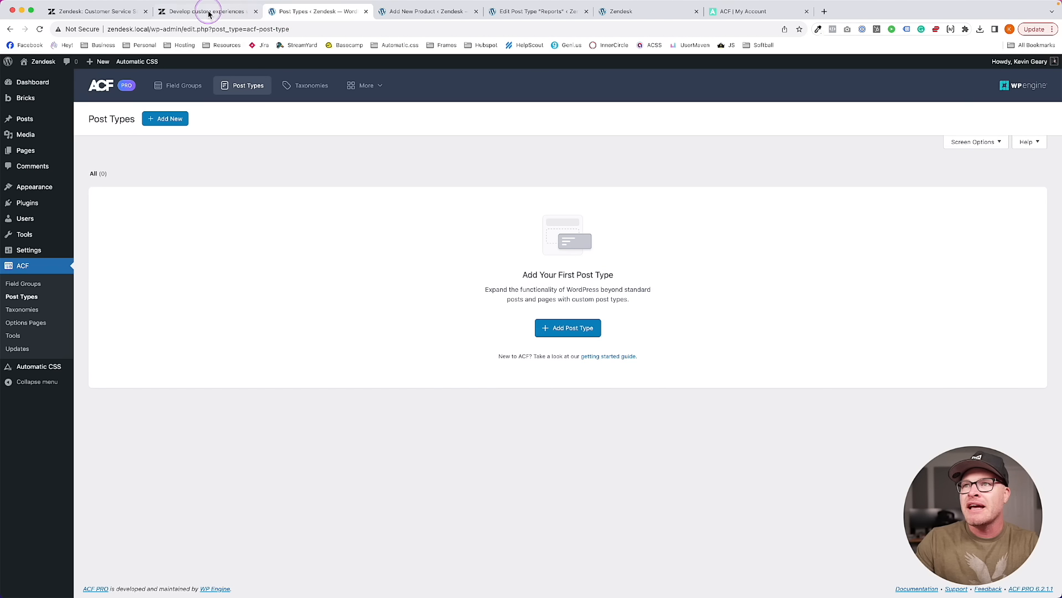
{"action": "left_click", "coordinate": [209, 13]}
{"action": "left_click", "coordinate": [113, 12]}
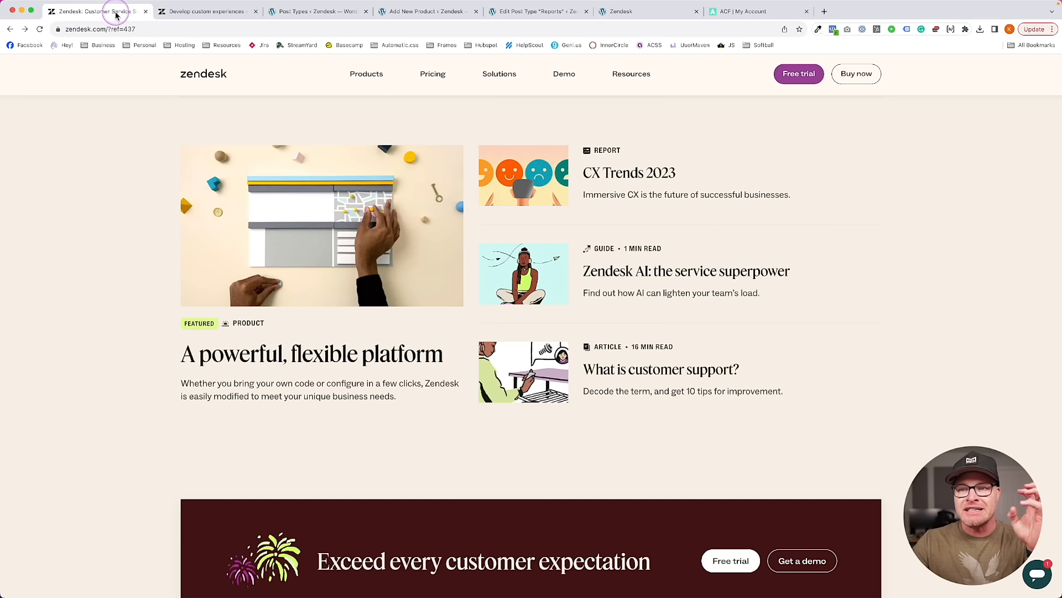
{"action": "left_click", "coordinate": [429, 12]}
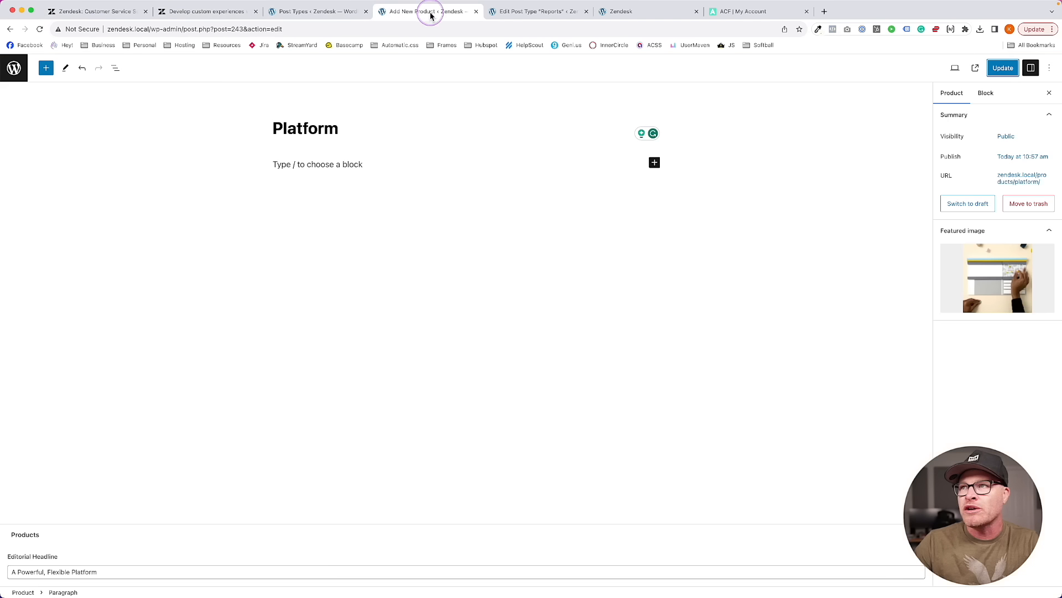
Close the browser tabs for the Reports post type, the Zendesk site and the ACF account
{"action": "left_click", "coordinate": [507, 12]}
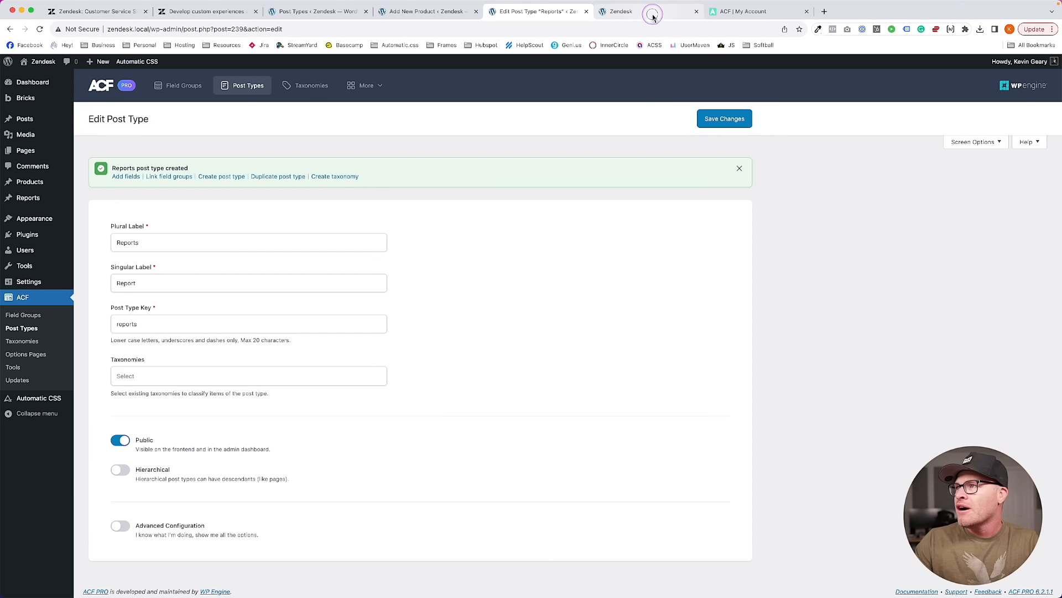
{"action": "left_click", "coordinate": [587, 12]}
{"action": "left_click", "coordinate": [590, 12]}
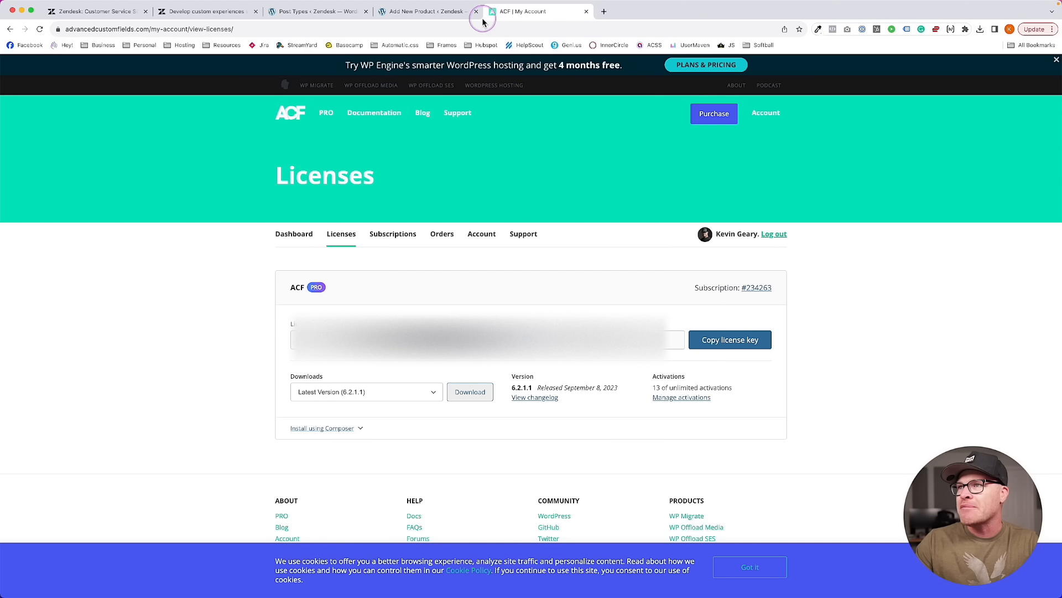
{"action": "left_click", "coordinate": [587, 12]}
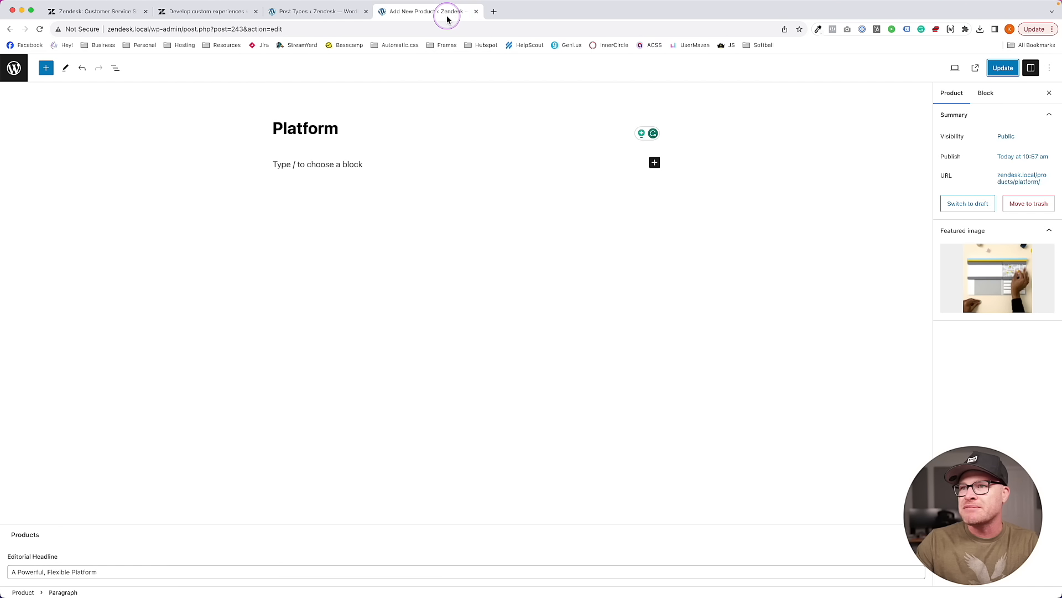
Add a second field to the Products field group: a Text Area labelled Editorial Lede with the name editorial_lede
{"action": "left_click", "coordinate": [289, 12]}
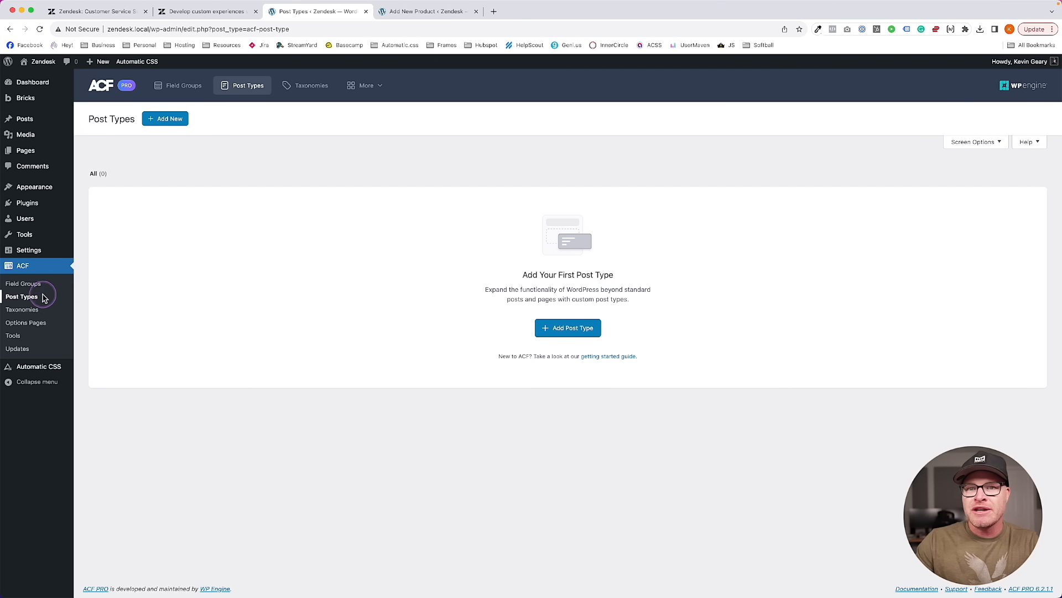
{"action": "left_click", "coordinate": [23, 283]}
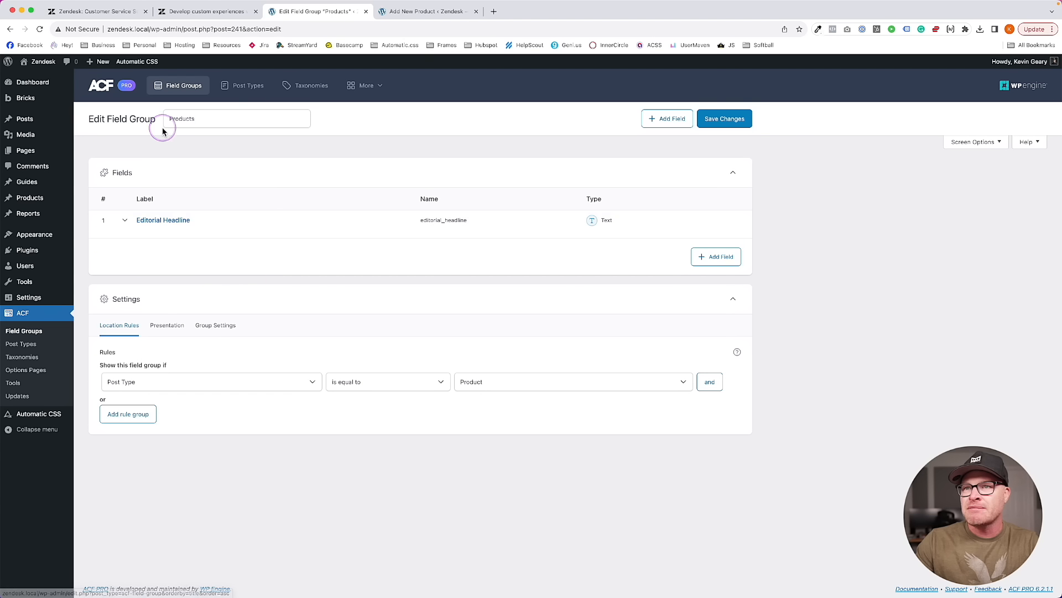
{"action": "left_click", "coordinate": [715, 257]}
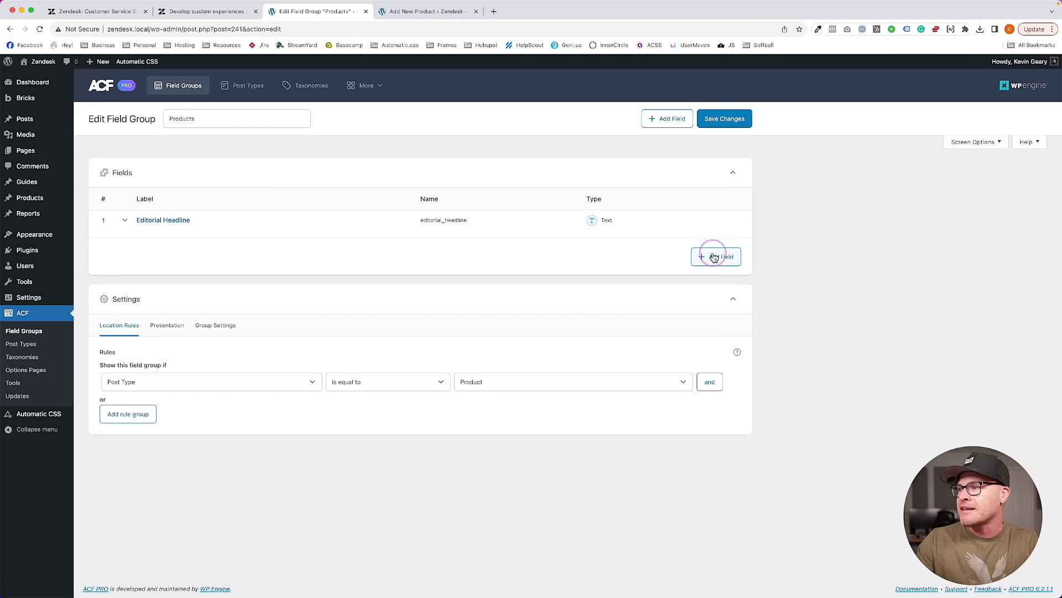
{"action": "left_click", "coordinate": [185, 377]}
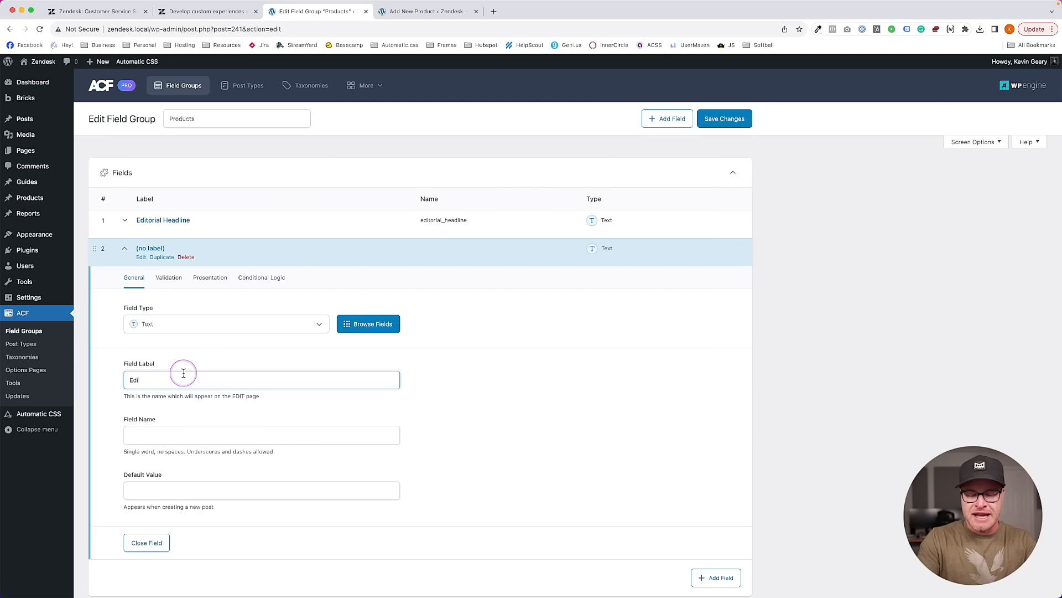
{"action": "type", "text": "Editorial Lede"}
{"action": "left_click", "coordinate": [186, 324]}
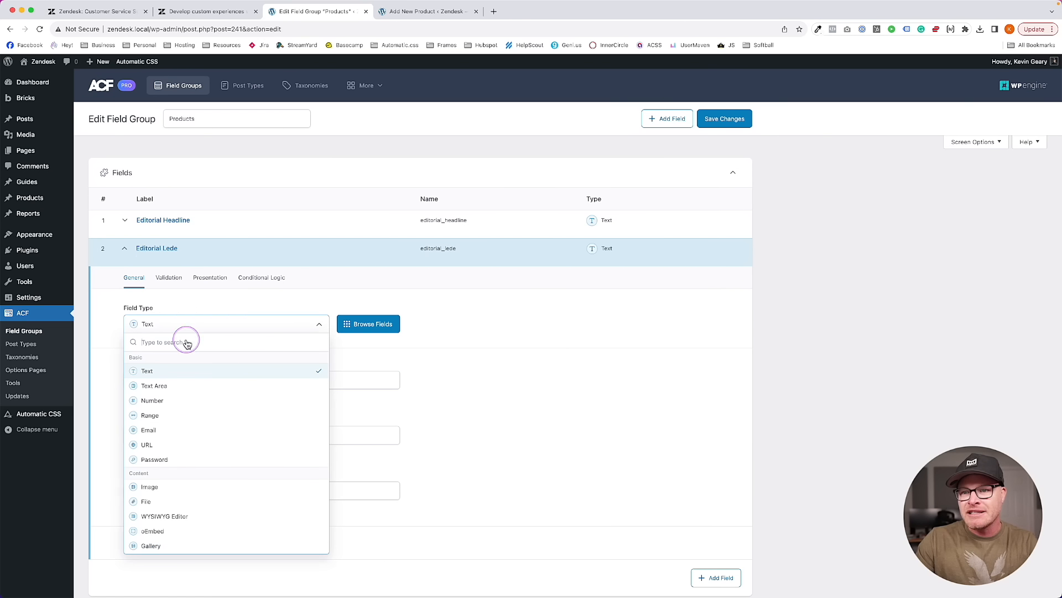
{"action": "left_click", "coordinate": [174, 380]}
{"action": "scroll", "coordinate": [191, 451], "scroll_direction": "down", "scroll_amount": 3}
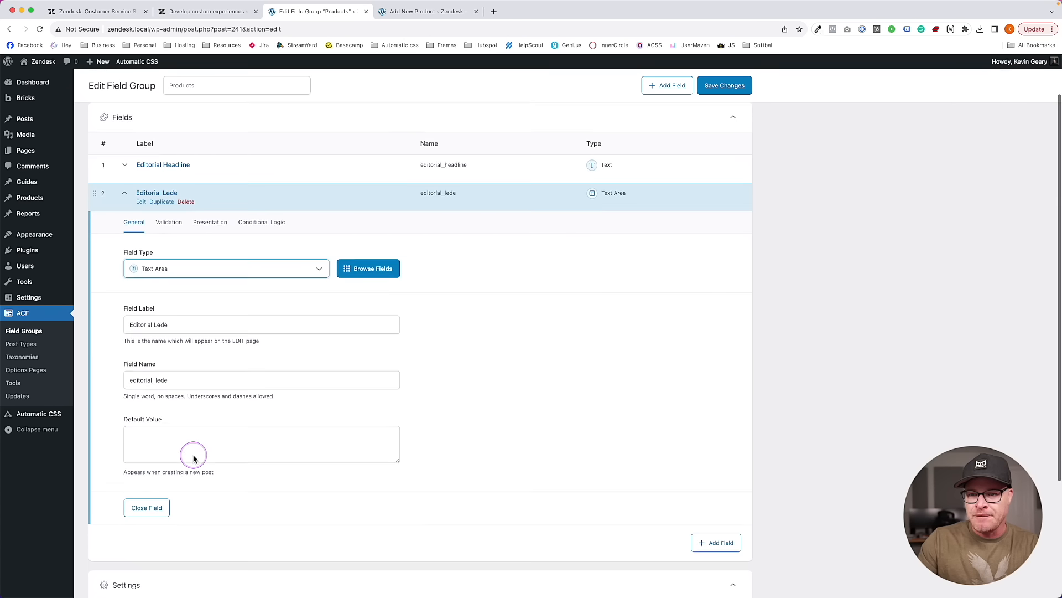
Save the Products field group and copy the description text of the featured product card on the live Zendesk homepage
{"action": "left_click", "coordinate": [739, 87]}
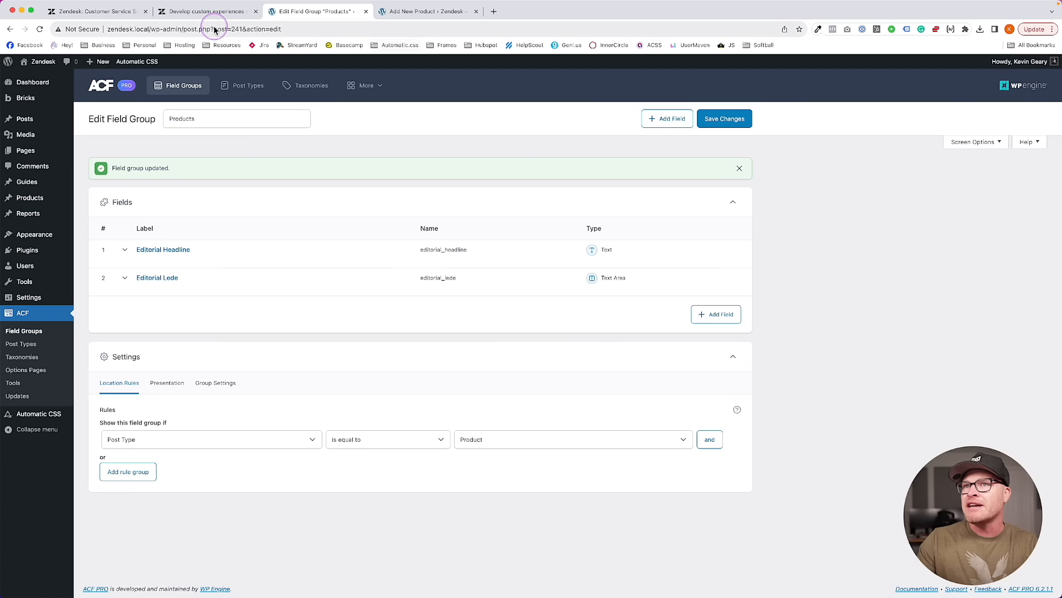
{"action": "left_click", "coordinate": [74, 13]}
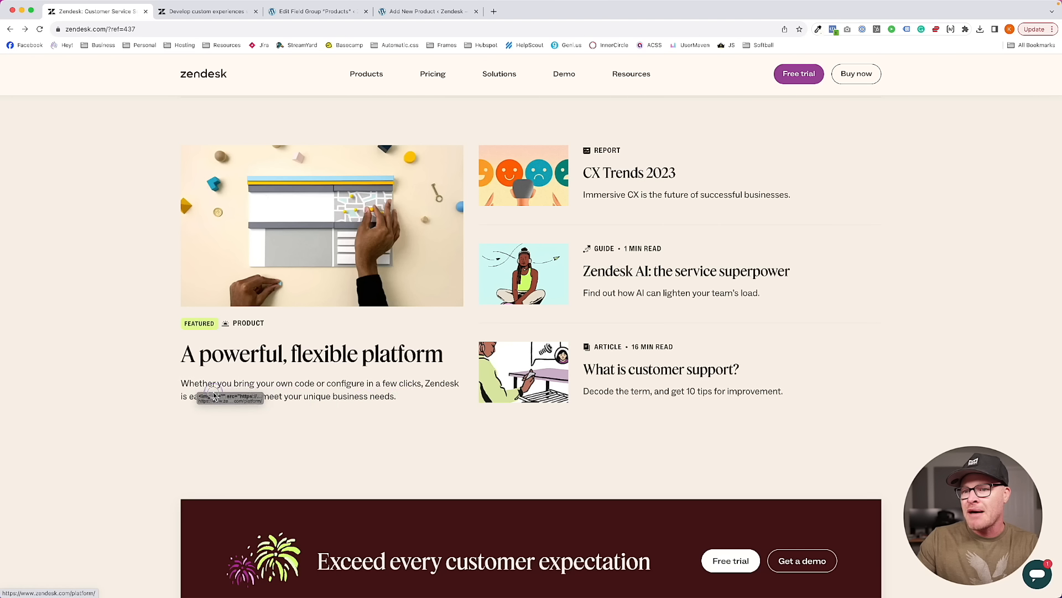
{"action": "left_click_drag", "start_coordinate": [184, 382], "coordinate": [241, 395]}
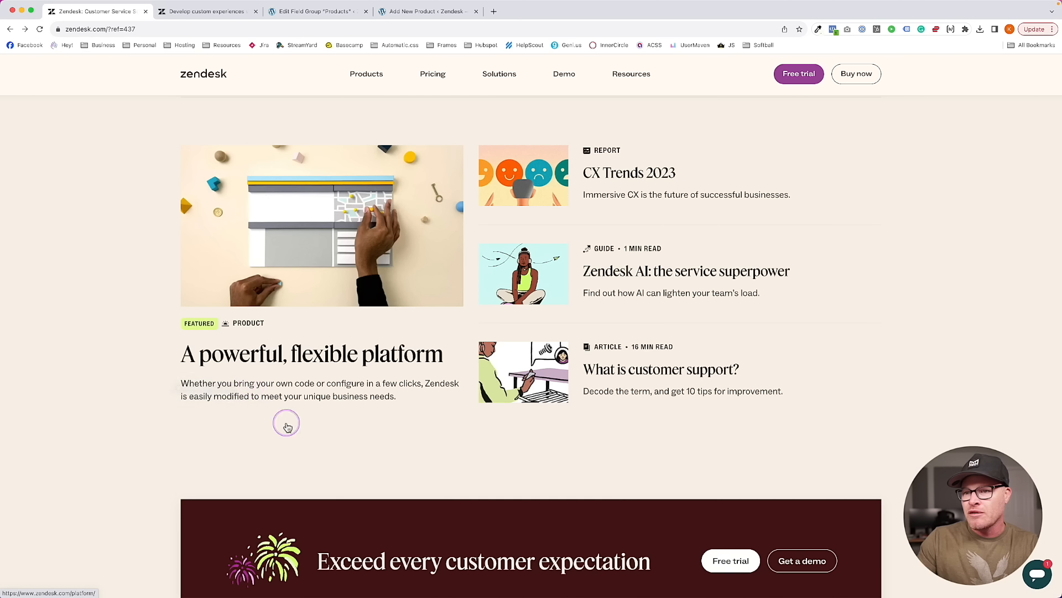
{"action": "right_click", "coordinate": [247, 381]}
{"action": "left_click", "coordinate": [178, 439]}
{"action": "right_click", "coordinate": [225, 402]}
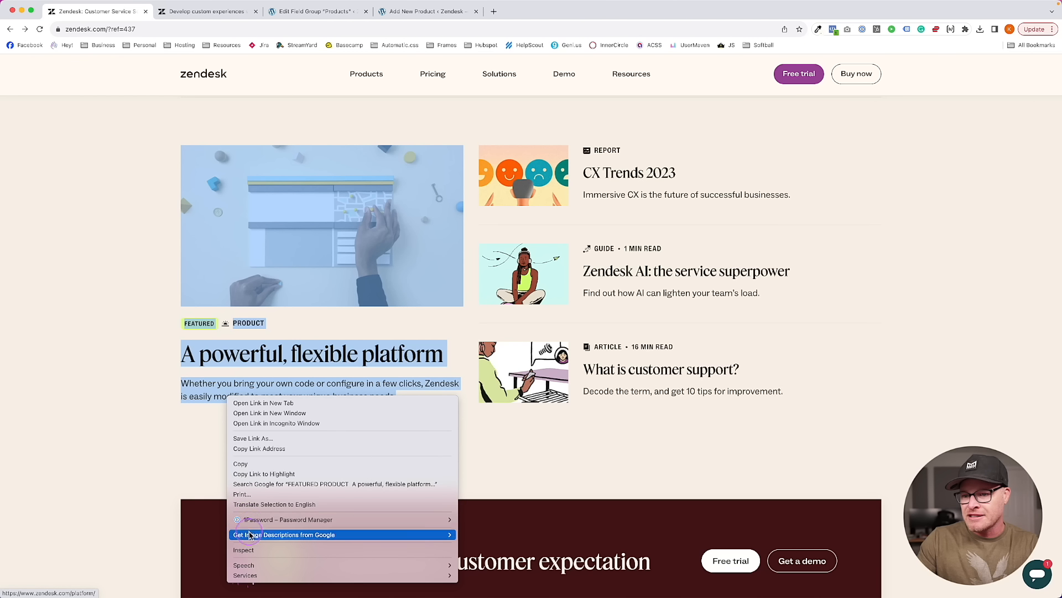
{"action": "left_click", "coordinate": [255, 494]}
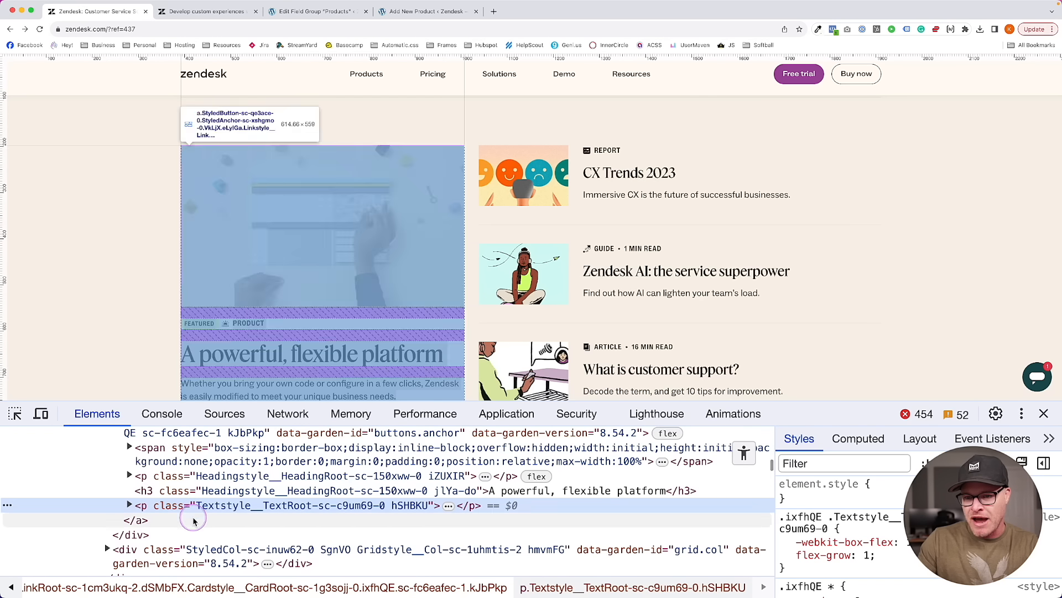
{"action": "left_click", "coordinate": [162, 512]}
{"action": "double_click", "coordinate": [185, 524]}
{"action": "key", "text": "super+c"}
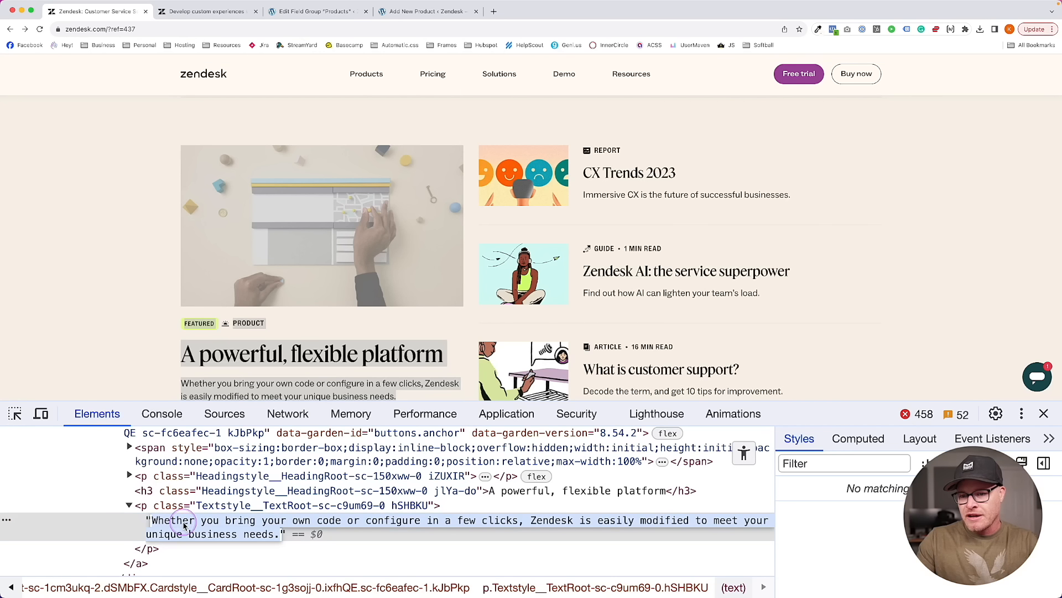
Reload the Platform product entry, paste the copied description into its Editorial Lede field, and update the product
{"action": "left_click", "coordinate": [216, 11]}
{"action": "left_click", "coordinate": [312, 11]}
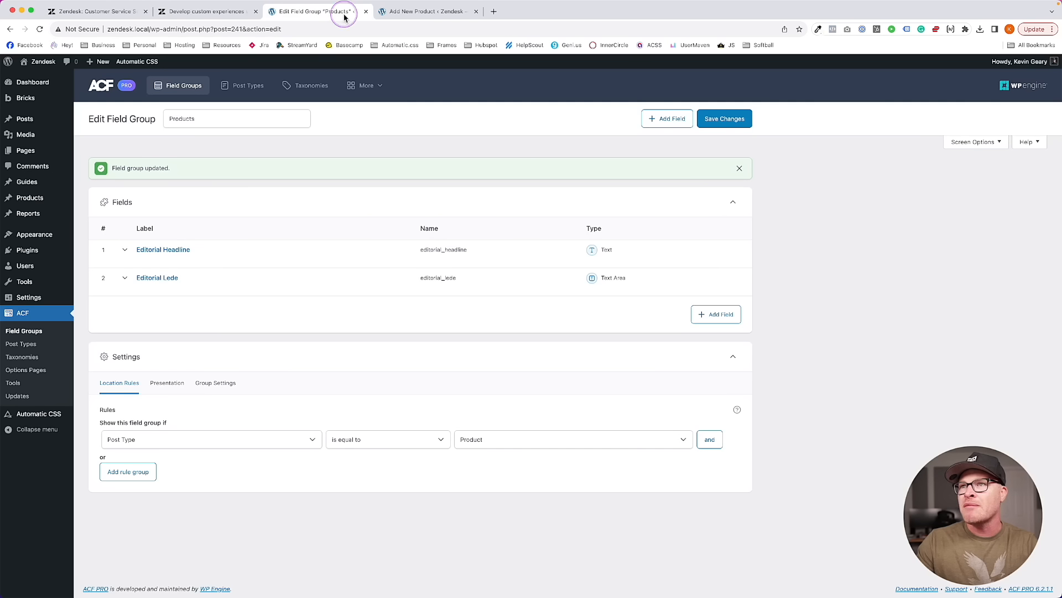
{"action": "left_click", "coordinate": [426, 11]}
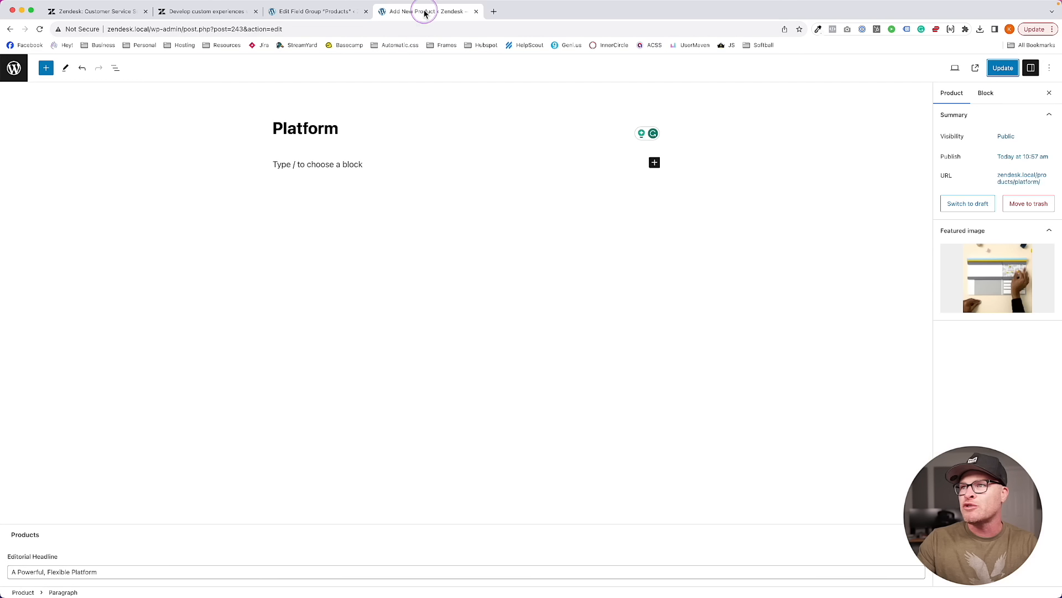
{"action": "key", "text": "super+r"}
{"action": "left_click", "coordinate": [55, 559]}
{"action": "key", "text": "super+v"}
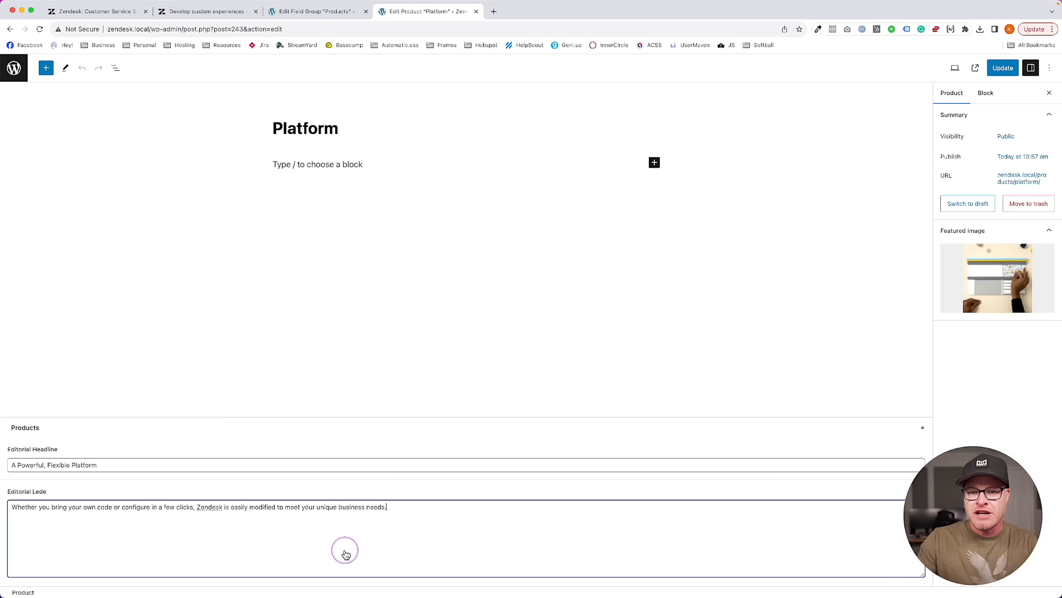
{"action": "left_click", "coordinate": [1002, 68]}
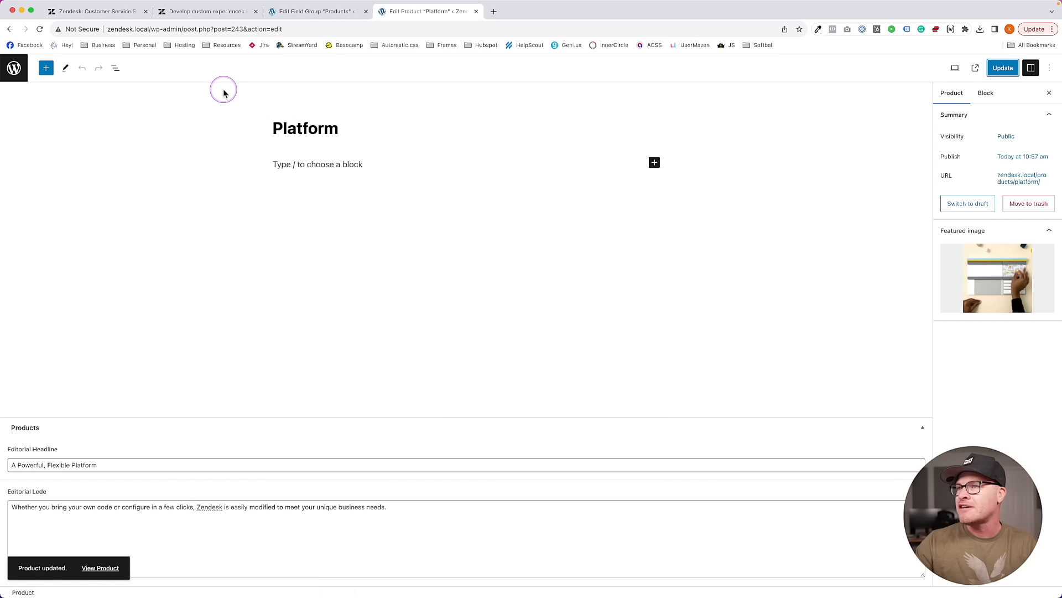
Close the developer tools on the live homepage and review its featured product card alongside the platform page
{"action": "left_click", "coordinate": [85, 11]}
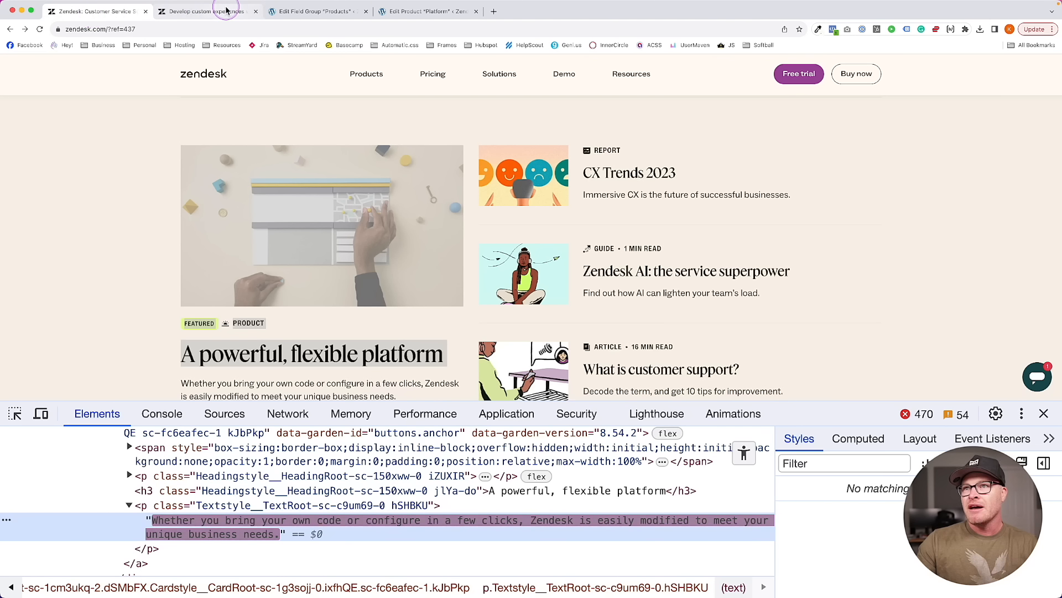
{"action": "key", "text": "super+alt+i"}
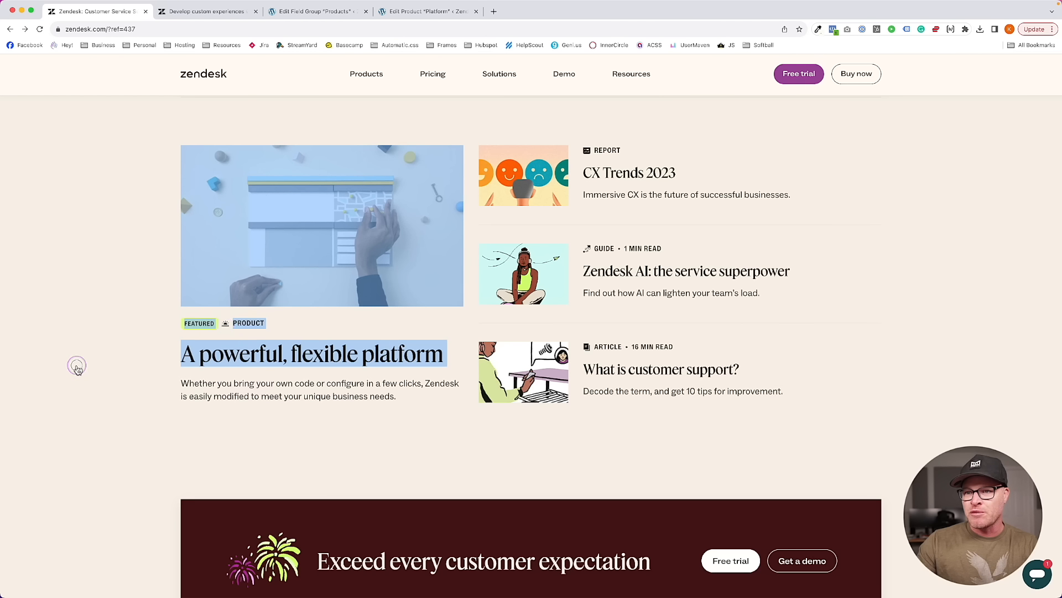
{"action": "left_click_drag", "start_coordinate": [75, 367], "coordinate": [210, 328]}
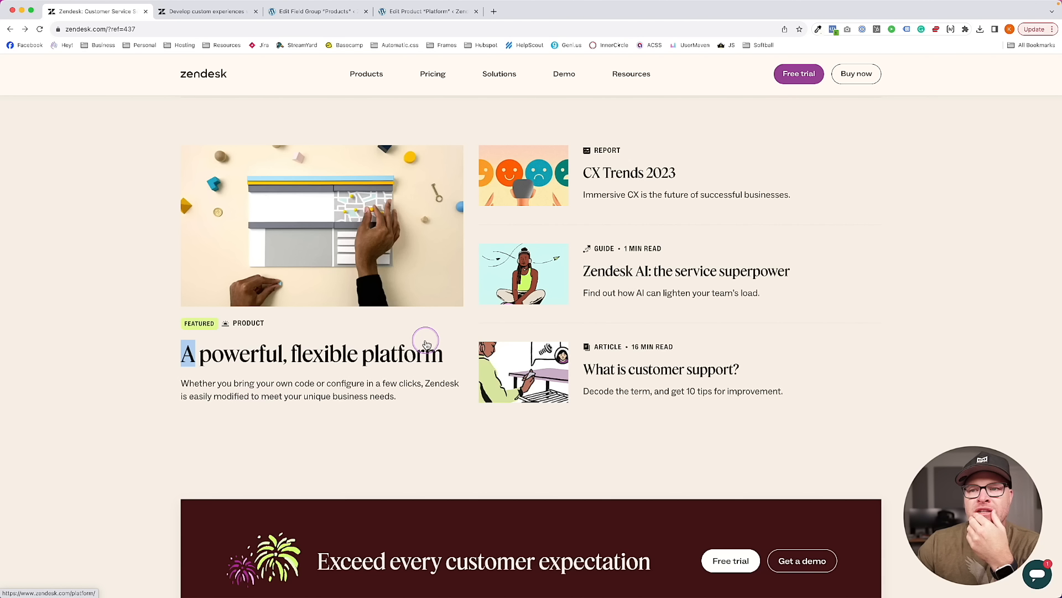
{"action": "left_click", "coordinate": [208, 15]}
{"action": "left_click", "coordinate": [126, 12]}
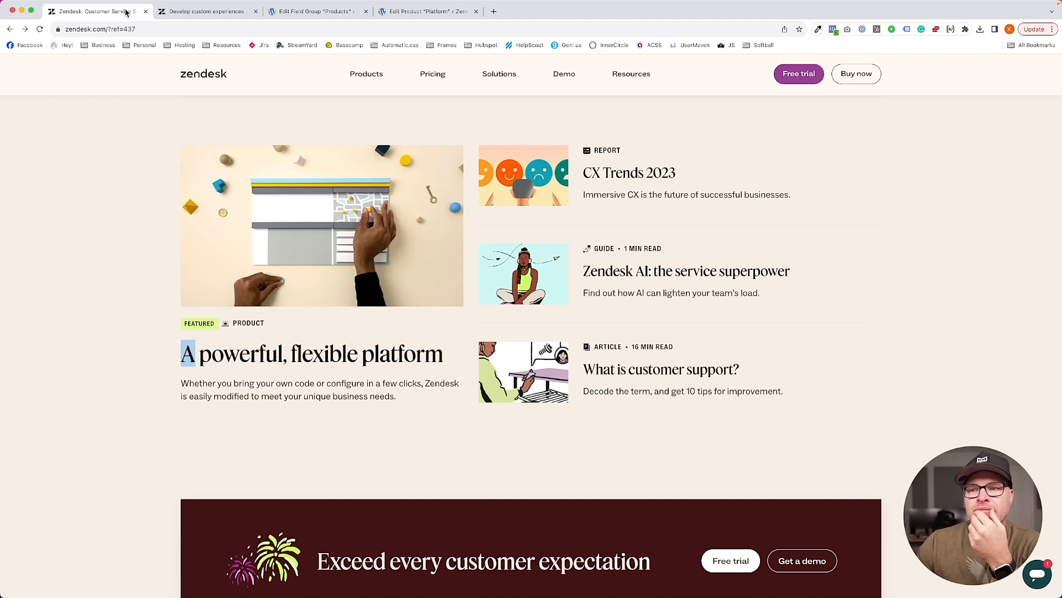
{"action": "left_click", "coordinate": [194, 12]}
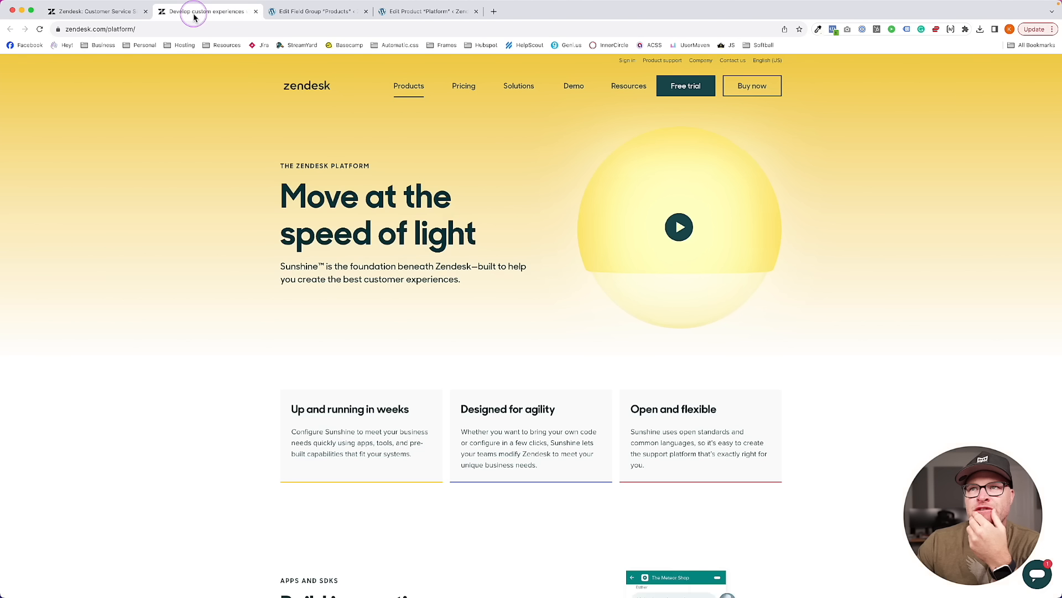
Add a third field to the Products field group: a True / False field labelled Featured with the name featured
{"action": "left_click", "coordinate": [311, 13]}
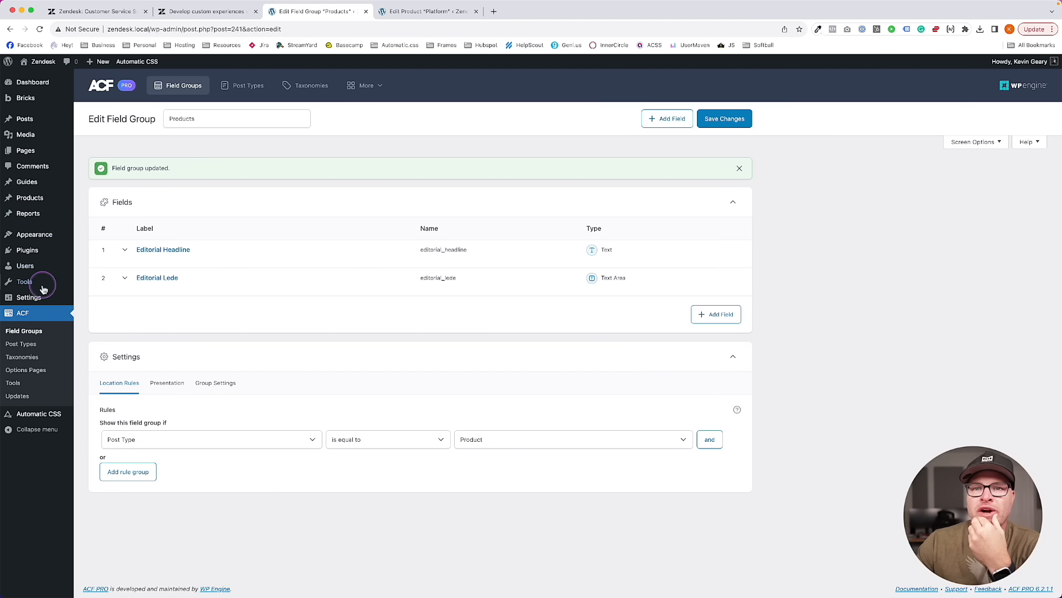
{"action": "mouse_move", "coordinate": [48, 233]}
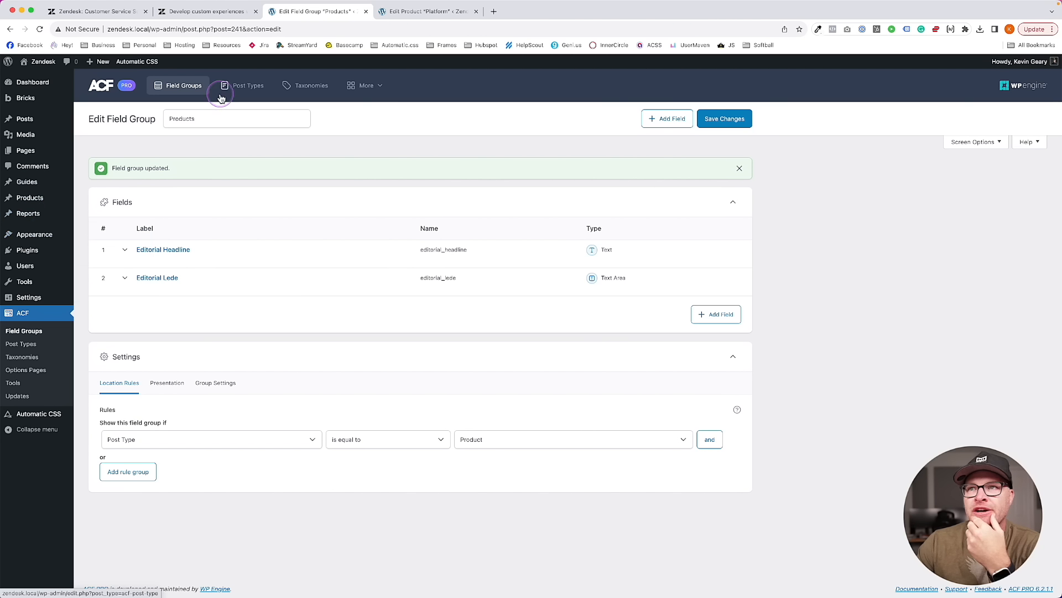
{"action": "left_click", "coordinate": [716, 314]}
{"action": "scroll", "coordinate": [260, 382], "scroll_direction": "down", "scroll_amount": 3}
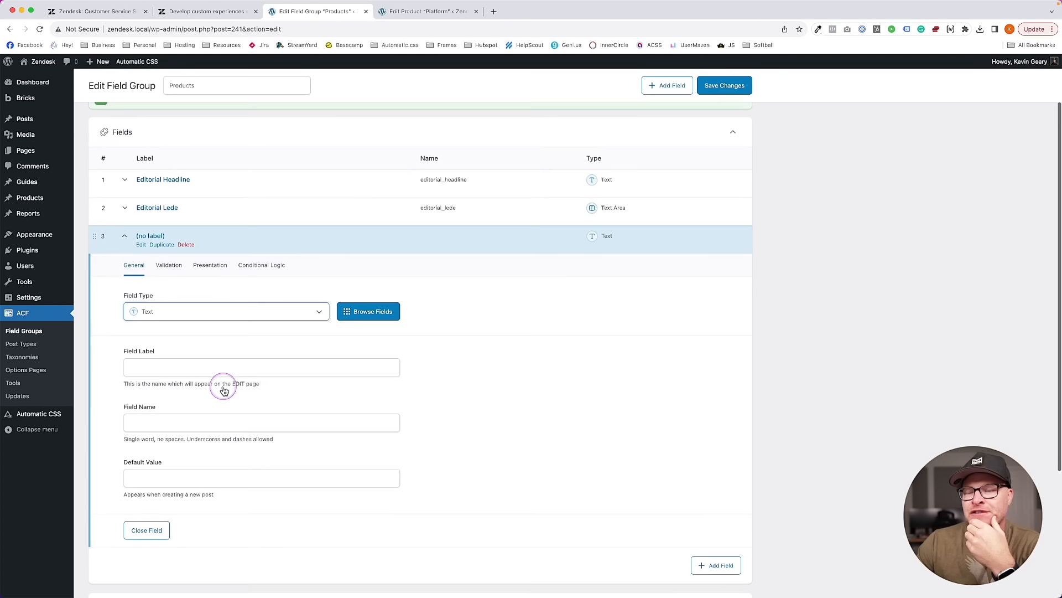
{"action": "left_click", "coordinate": [199, 288]}
{"action": "type", "text": "true"}
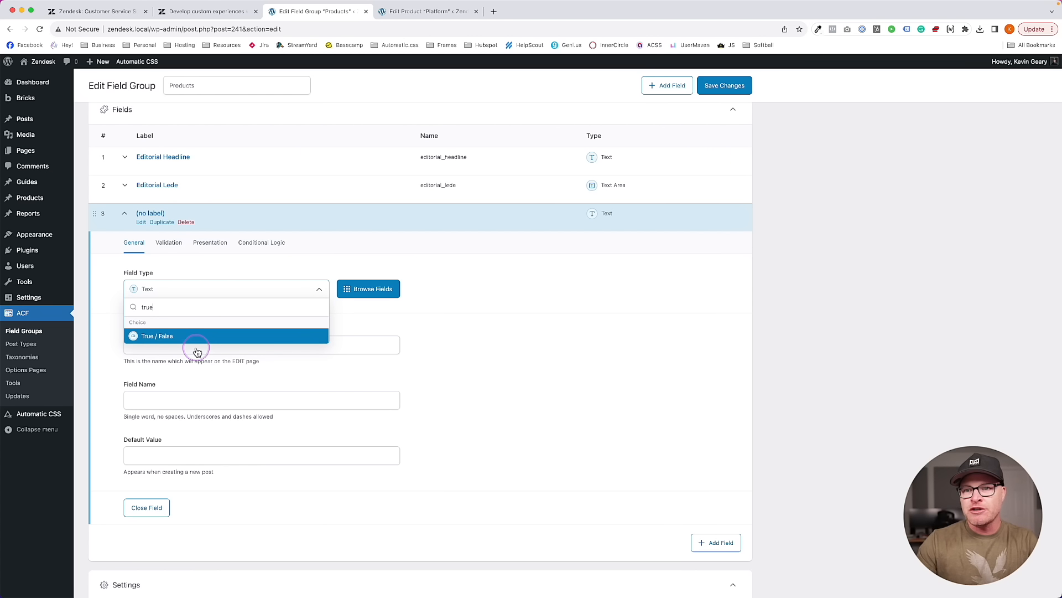
{"action": "left_click", "coordinate": [196, 335]}
{"action": "left_click", "coordinate": [233, 349]}
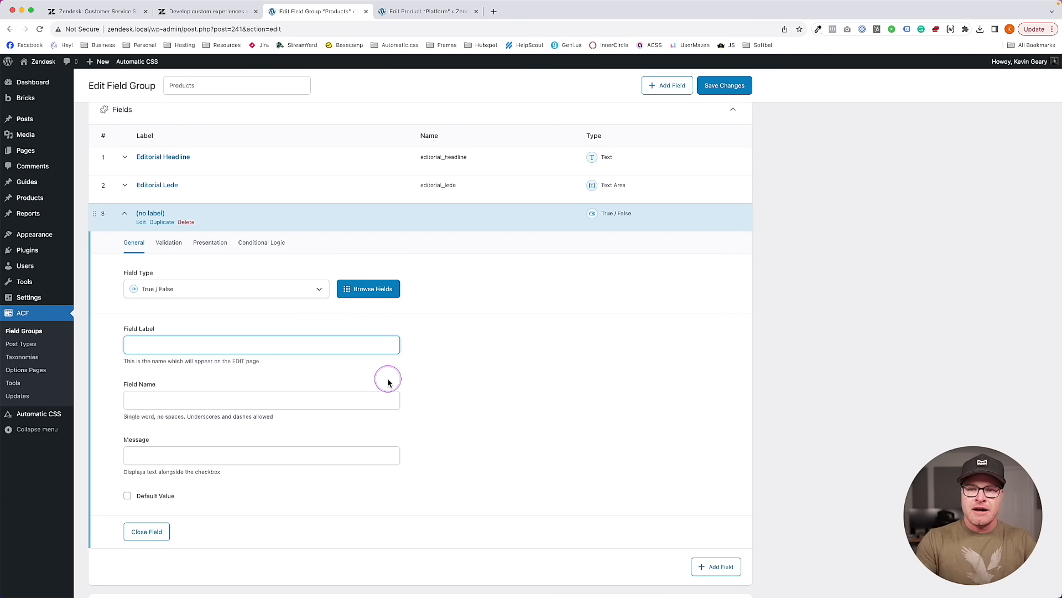
{"action": "type", "text": "Featured"}
{"action": "key", "text": "Tab"}
{"action": "key", "text": "Tab"}
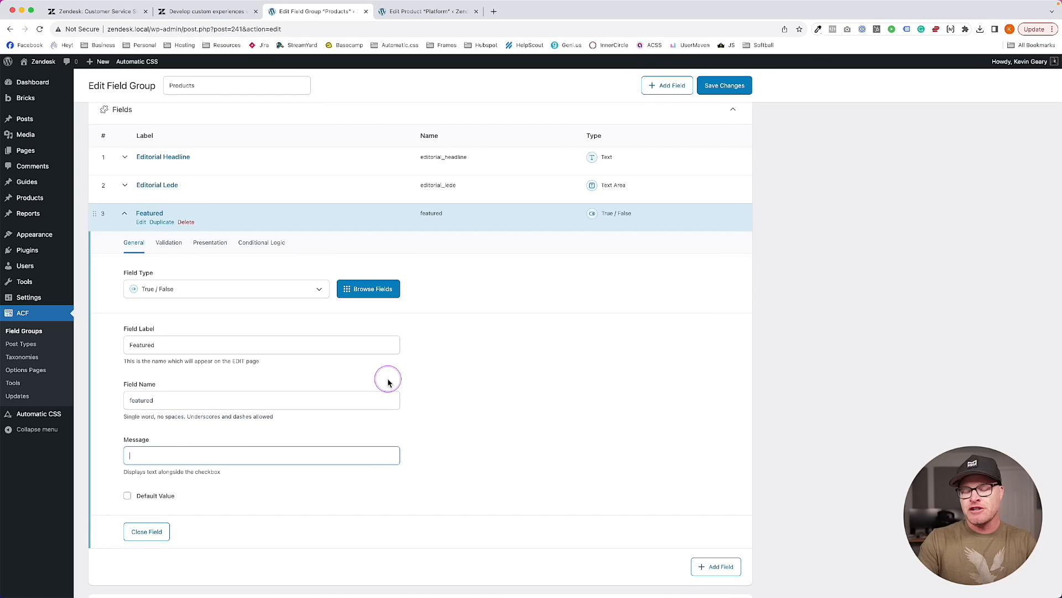
{"action": "left_click", "coordinate": [127, 497]}
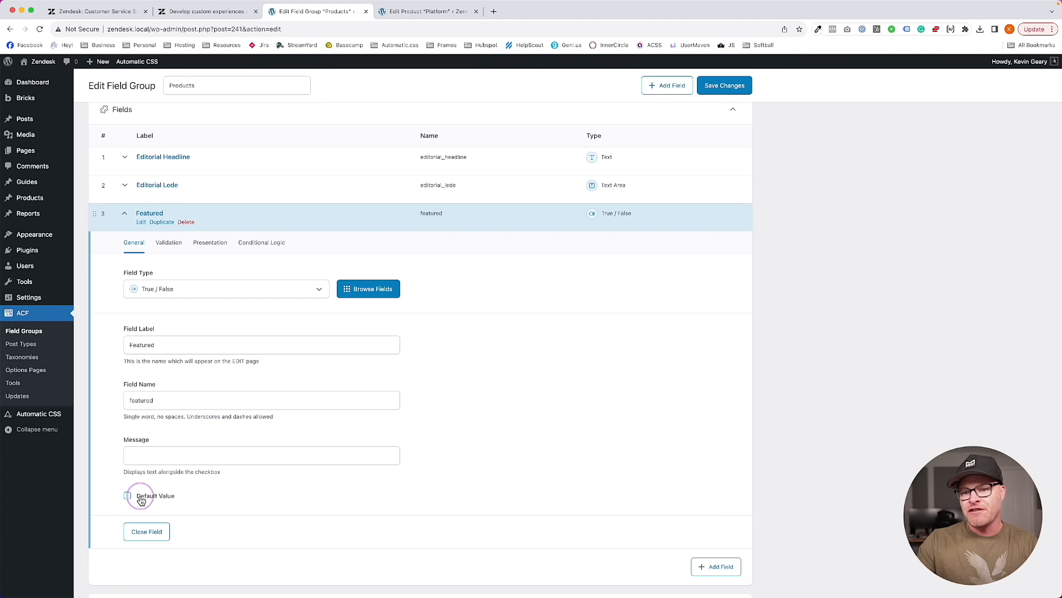
Turn on the Featured field's stylized UI with on text Yes and off text No, and save the field group
{"action": "left_click", "coordinate": [211, 220]}
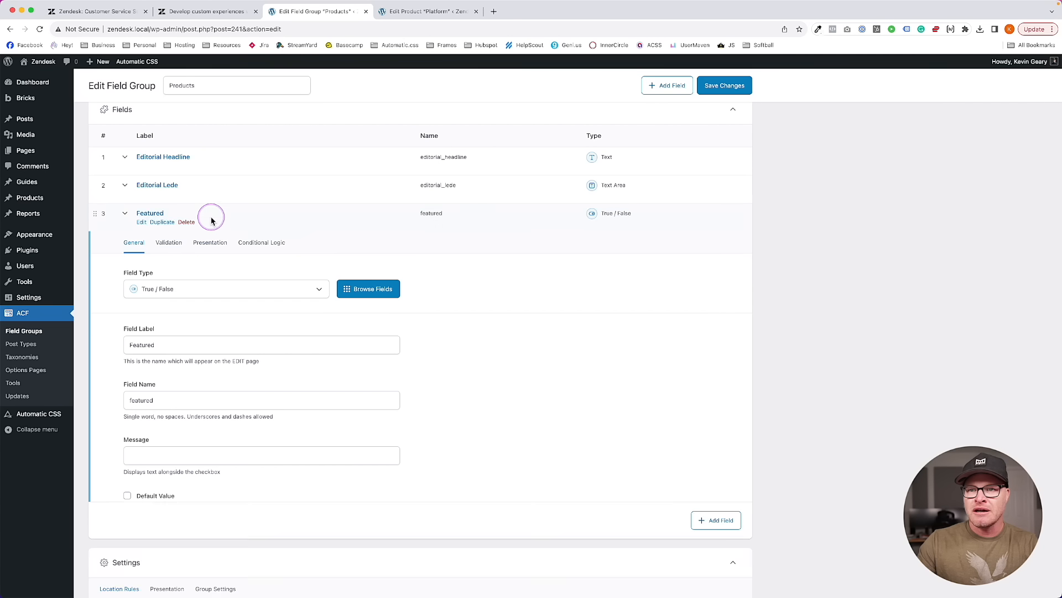
{"action": "left_click", "coordinate": [205, 313]}
{"action": "scroll", "coordinate": [193, 343], "scroll_direction": "down", "scroll_amount": 3}
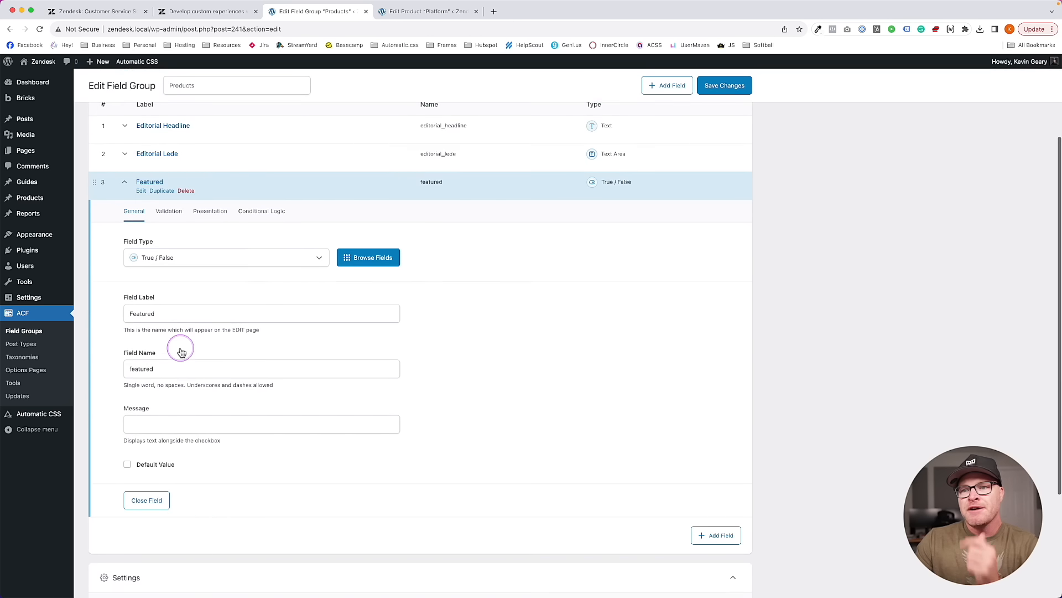
{"action": "left_click", "coordinate": [170, 174]}
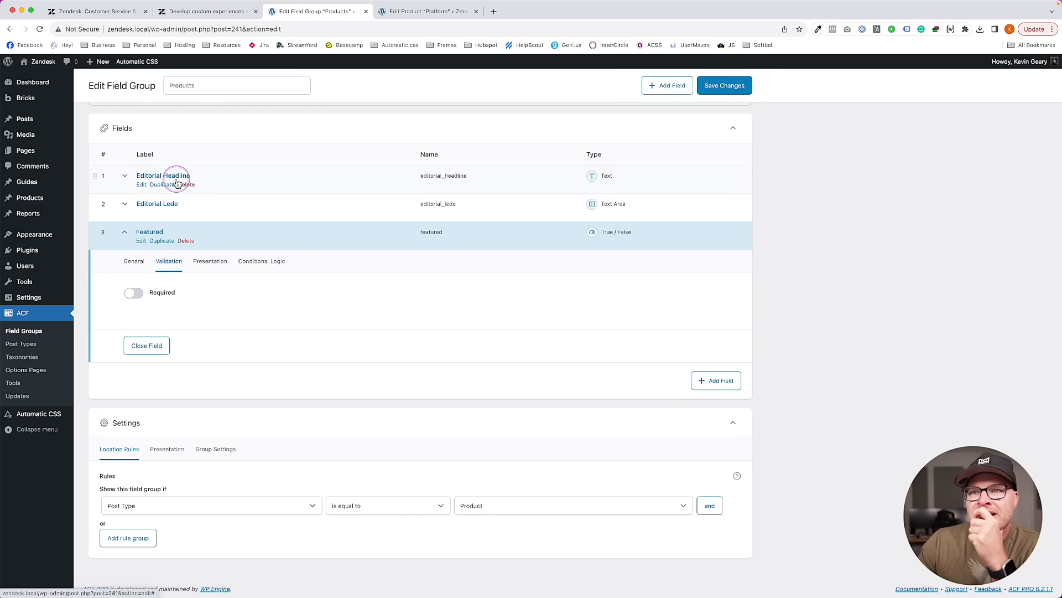
{"action": "left_click", "coordinate": [195, 264]}
{"action": "left_click", "coordinate": [133, 369]}
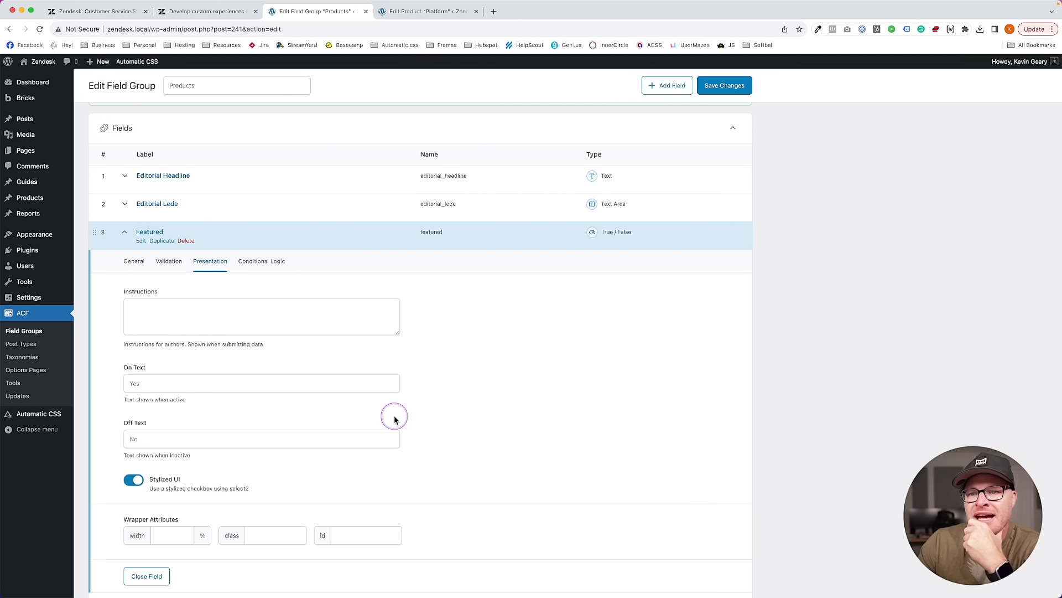
{"action": "left_click", "coordinate": [244, 384]}
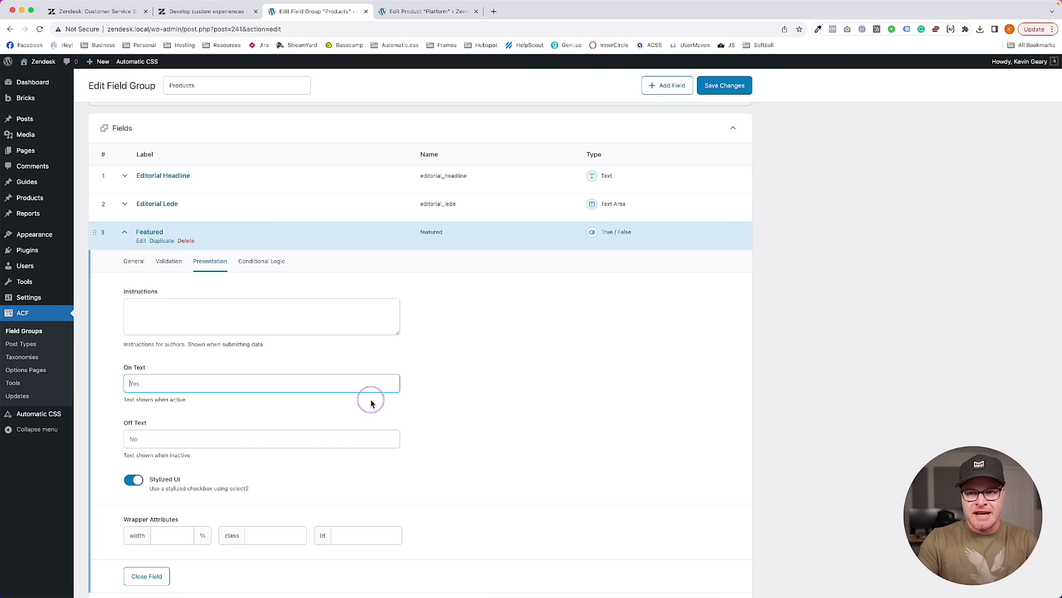
{"action": "type", "text": "Yes"}
{"action": "left_click", "coordinate": [154, 443]}
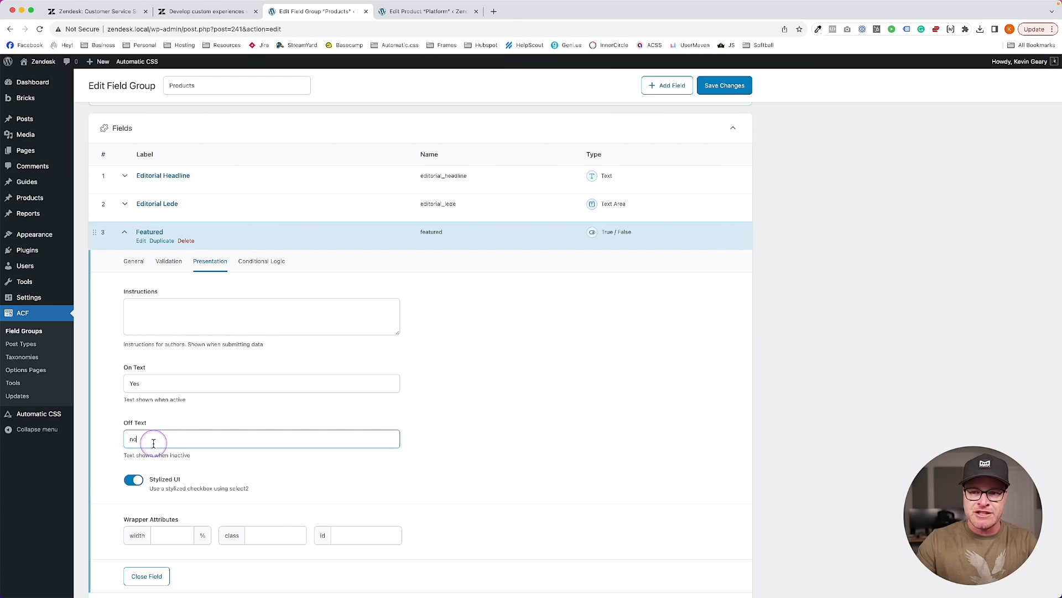
{"action": "type", "text": "No"}
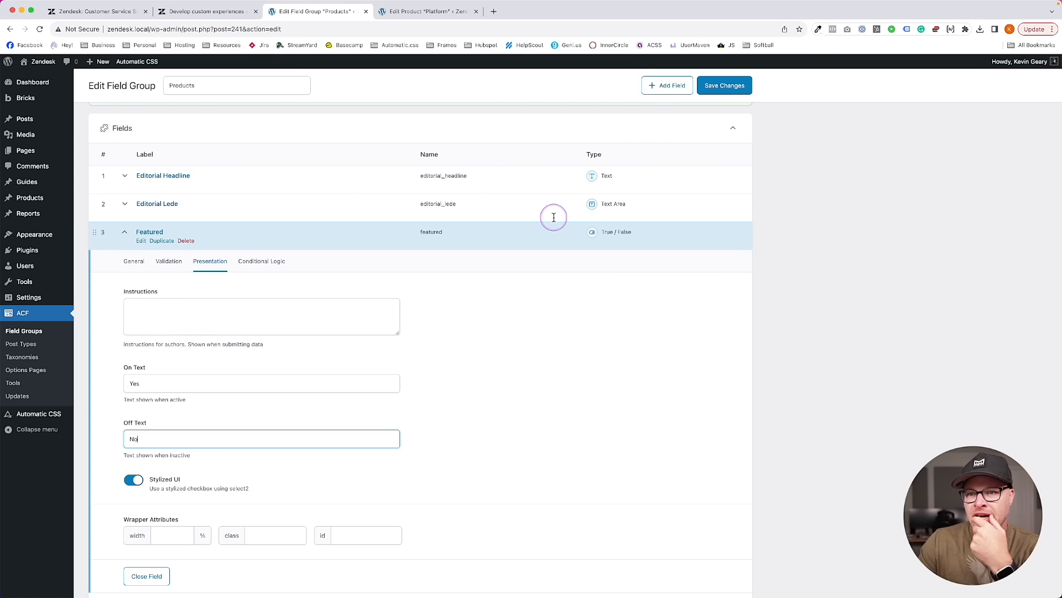
{"action": "left_click", "coordinate": [722, 85]}
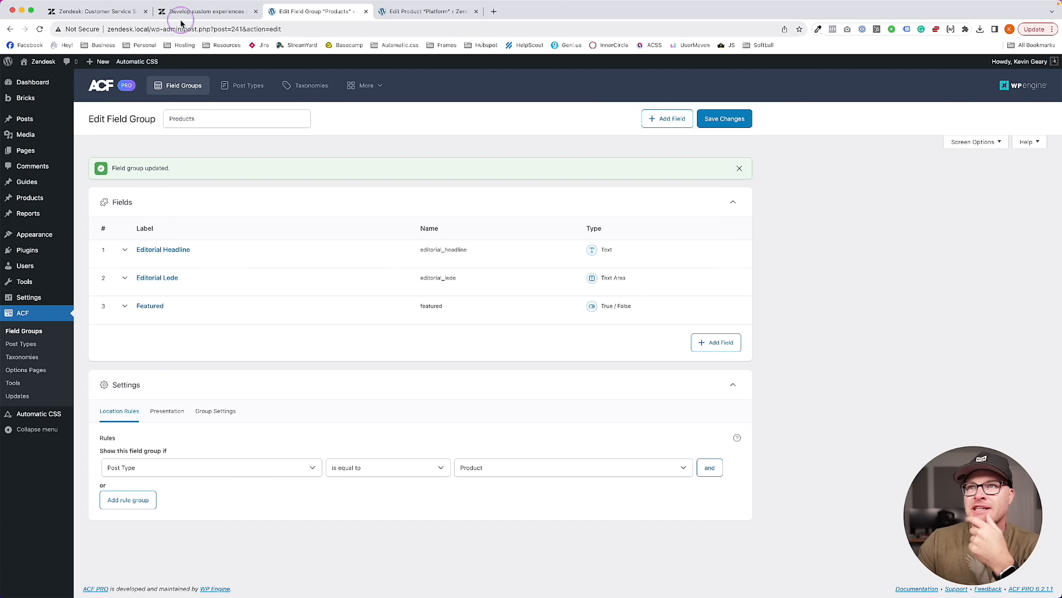
Set Featured to Yes on the Platform product entry and update the product
{"action": "left_click", "coordinate": [412, 11]}
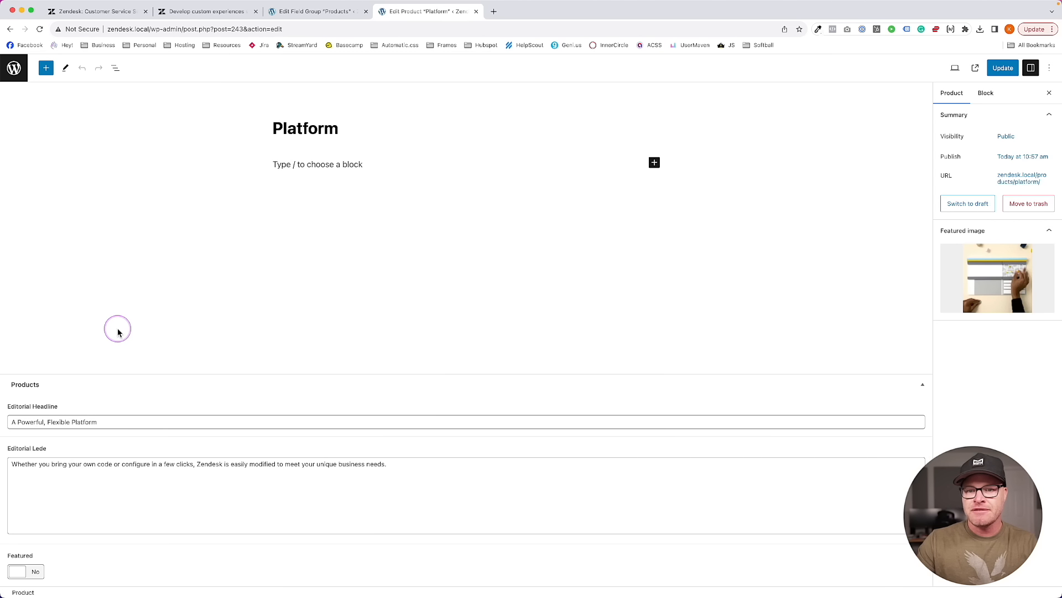
{"action": "left_click", "coordinate": [23, 575]}
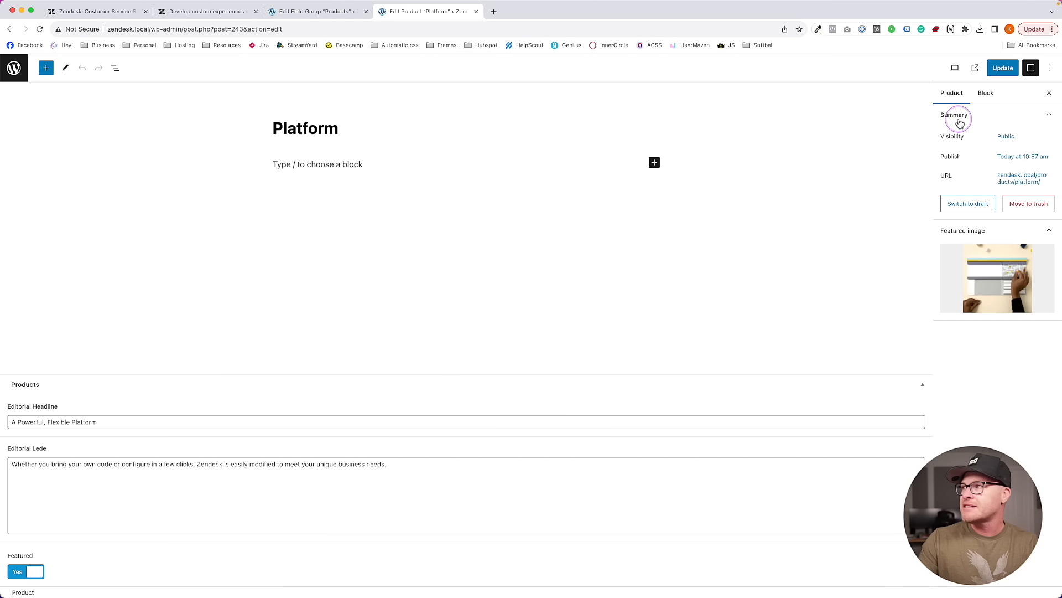
{"action": "left_click", "coordinate": [1003, 67]}
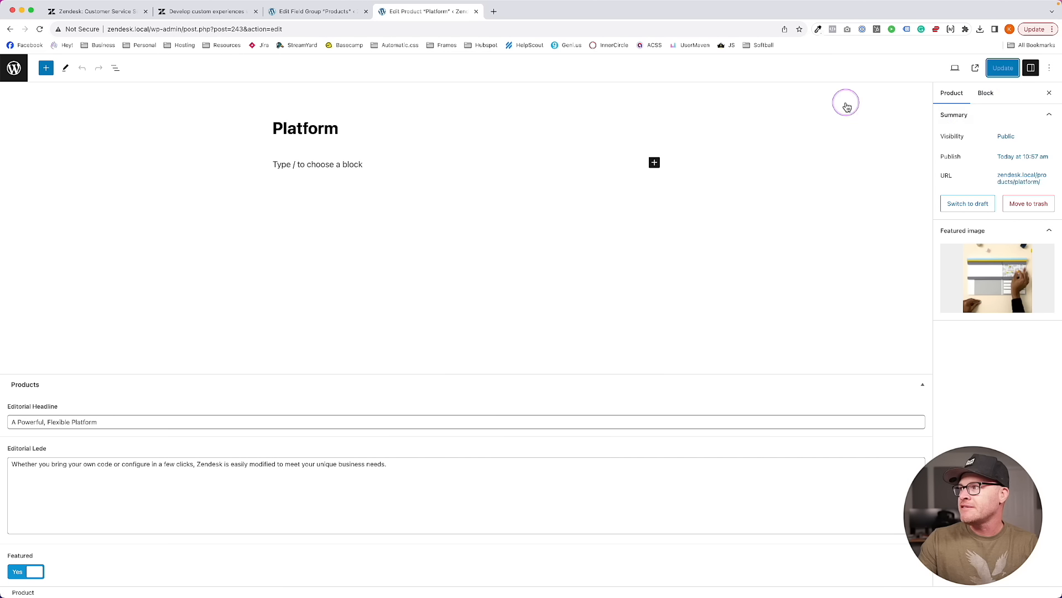
Return to the Products list, close the browser tab of the live platform page, and show the live homepage
{"action": "left_click", "coordinate": [19, 70]}
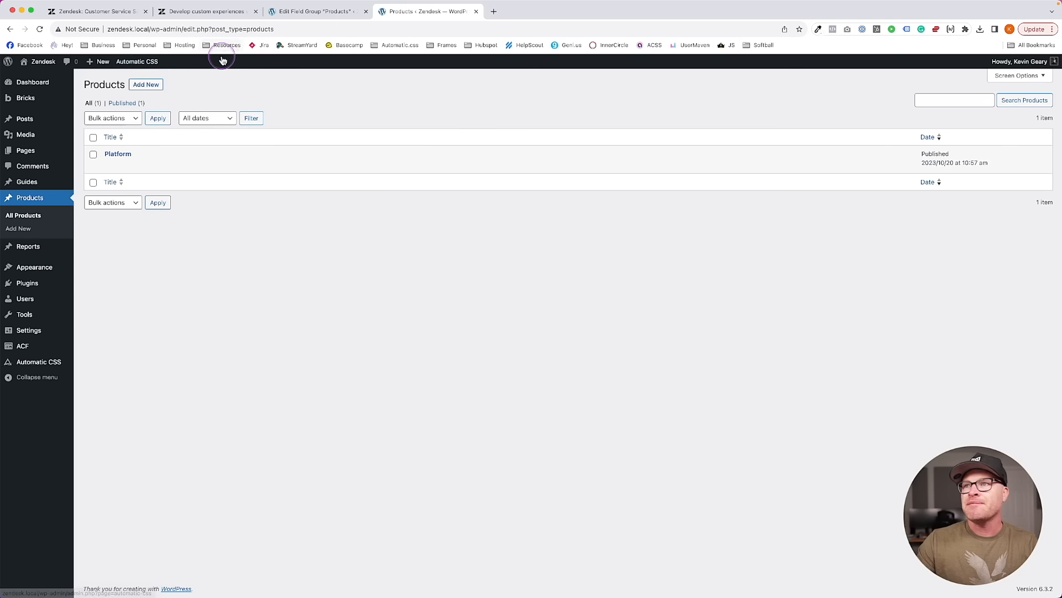
{"action": "left_click", "coordinate": [201, 12]}
{"action": "left_click", "coordinate": [154, 12]}
{"action": "left_click", "coordinate": [256, 11]}
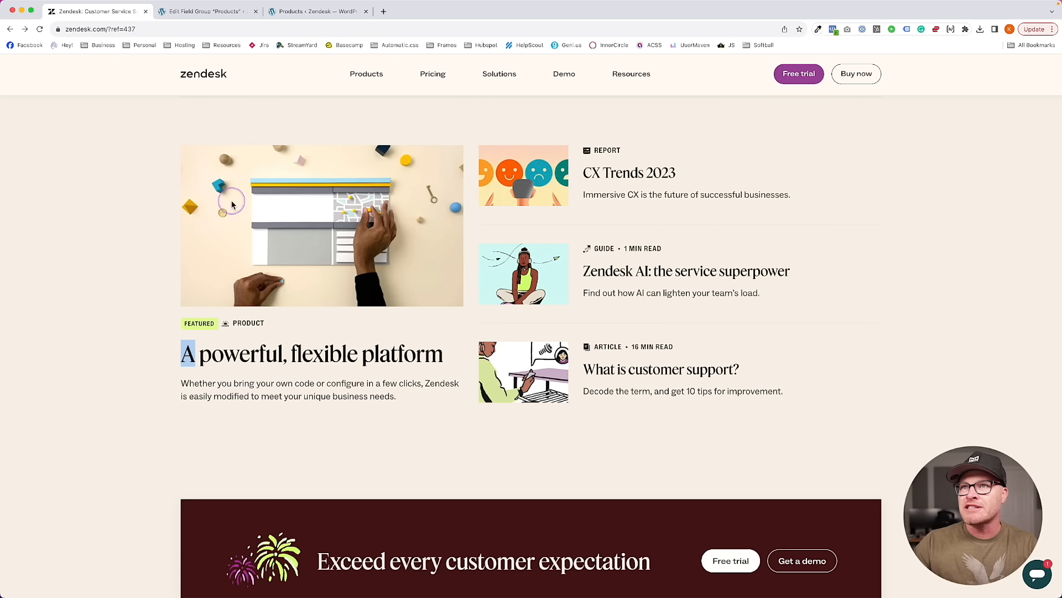
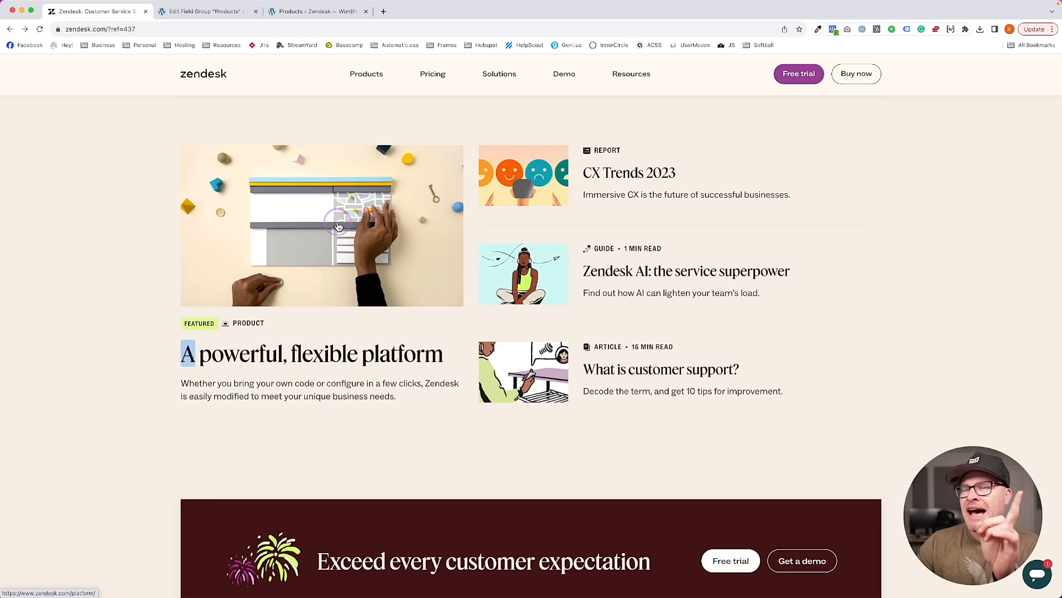
Start a new ACF field group titled Report
{"action": "left_click", "coordinate": [183, 21]}
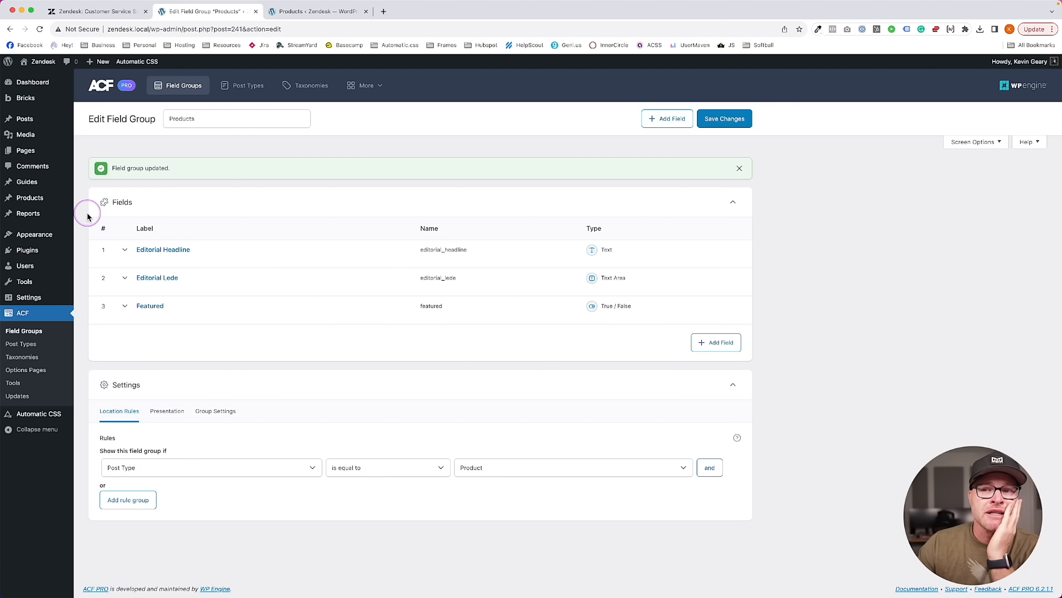
{"action": "left_click", "coordinate": [45, 331]}
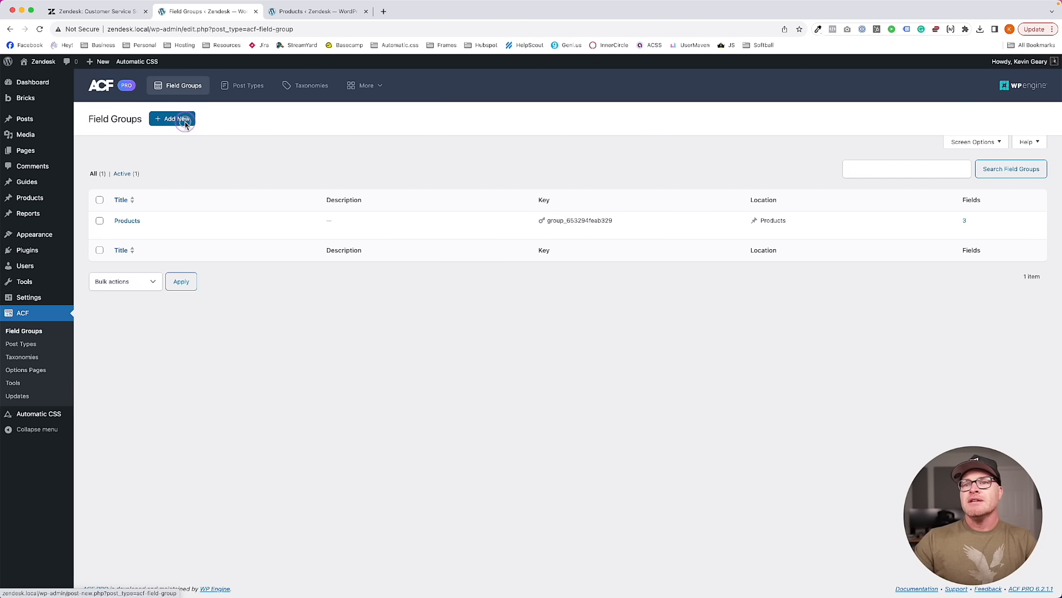
{"action": "left_click", "coordinate": [185, 119]}
{"action": "type", "text": "Report"}
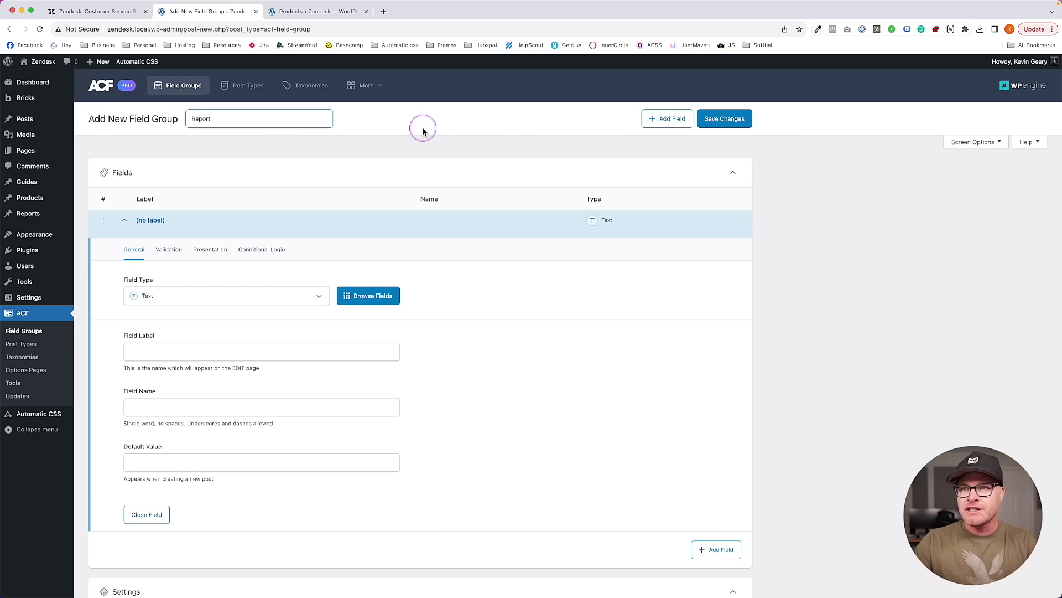
{"action": "type", "text": "s"}
Make the Report group's first field a Text Area labelled Description with the name description
{"action": "left_click", "coordinate": [196, 299]}
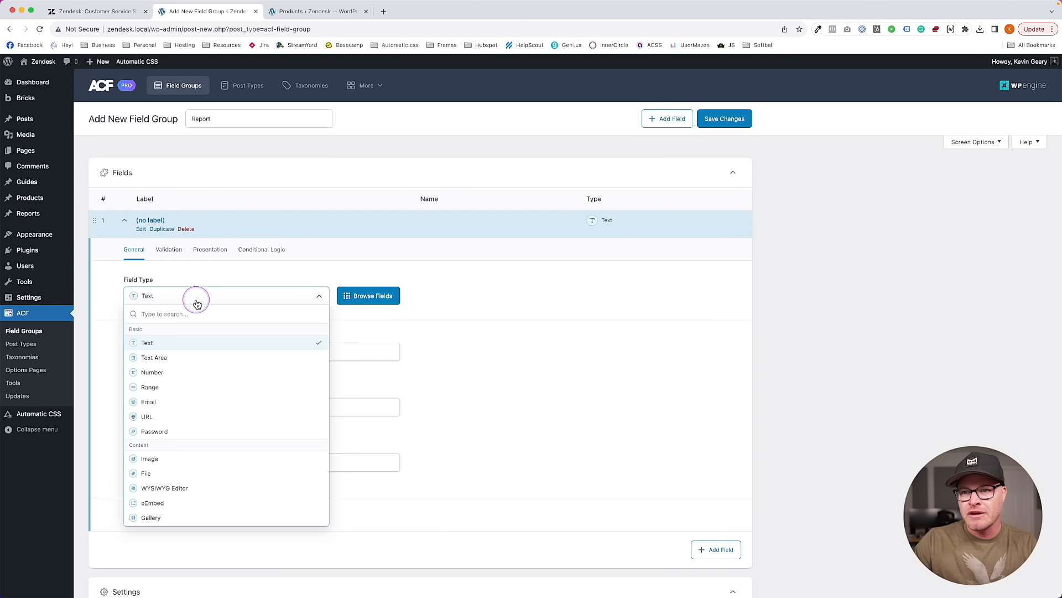
{"action": "left_click", "coordinate": [485, 346]}
{"action": "left_click", "coordinate": [221, 357]}
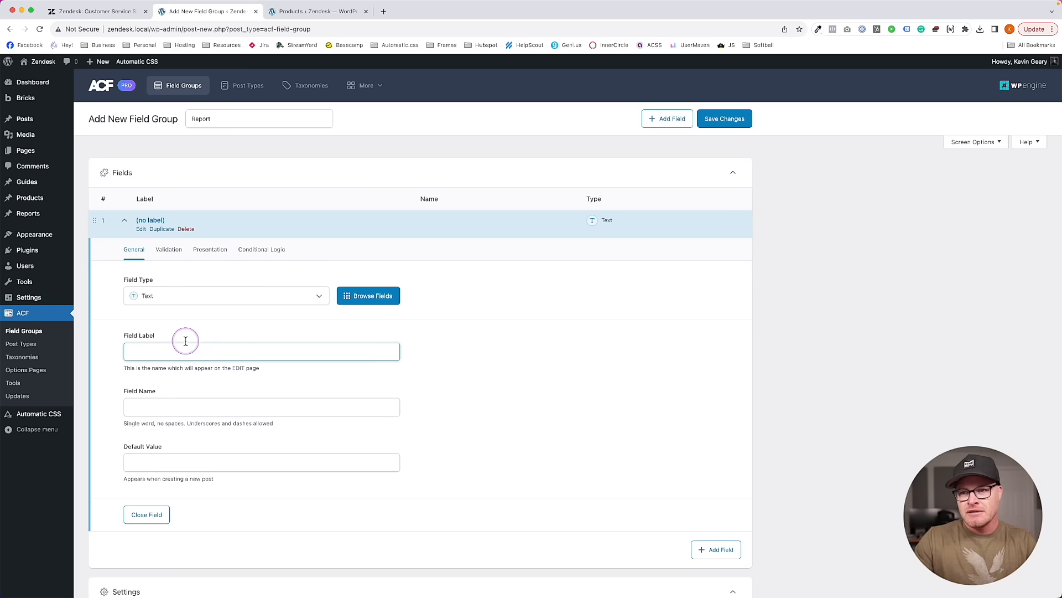
{"action": "left_click", "coordinate": [169, 297]}
{"action": "left_click", "coordinate": [157, 358]}
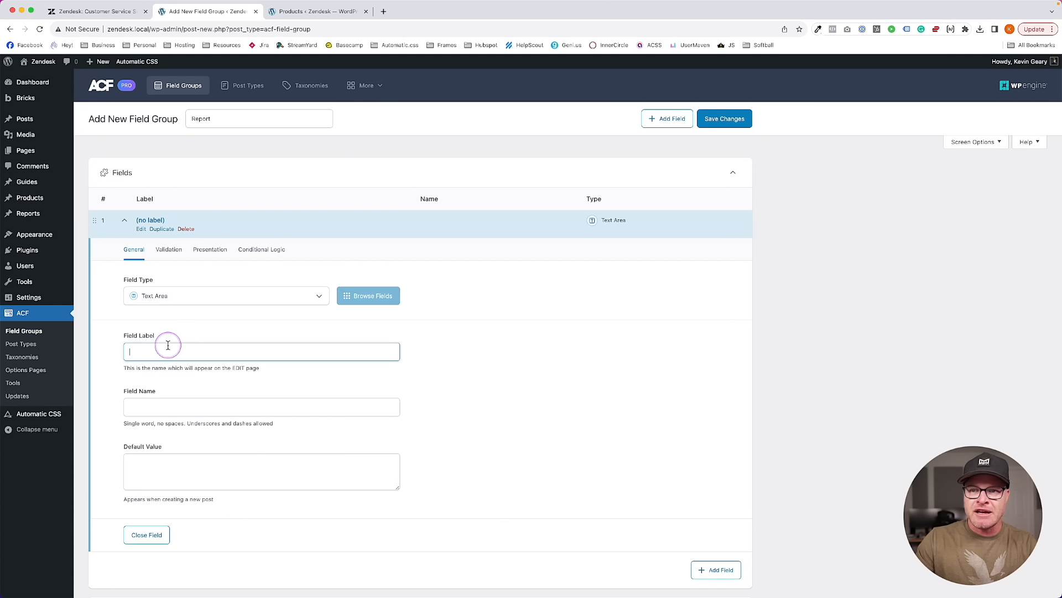
{"action": "left_click", "coordinate": [100, 11]}
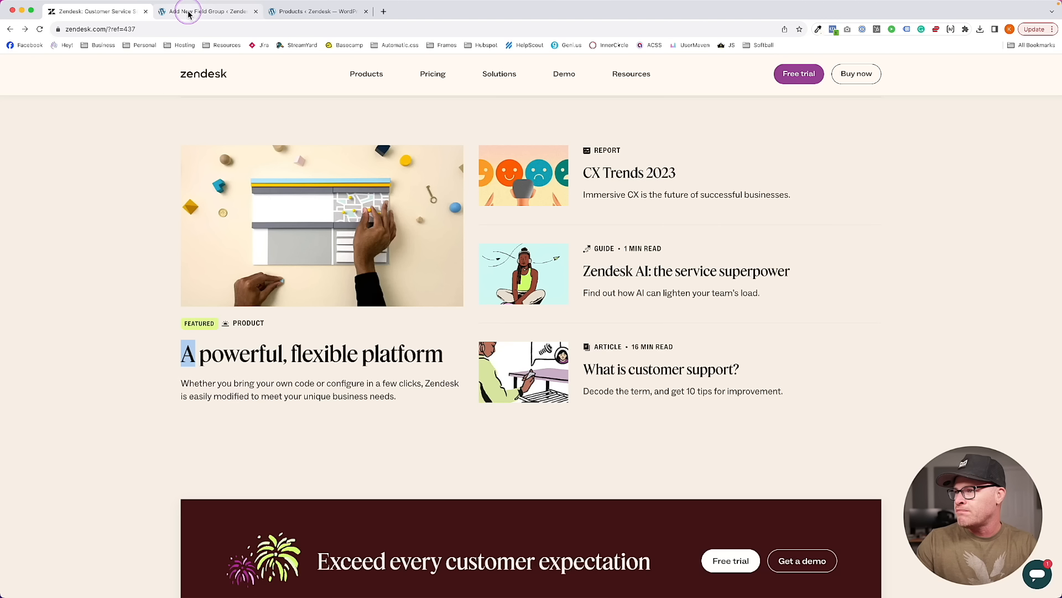
{"action": "left_click", "coordinate": [188, 12]}
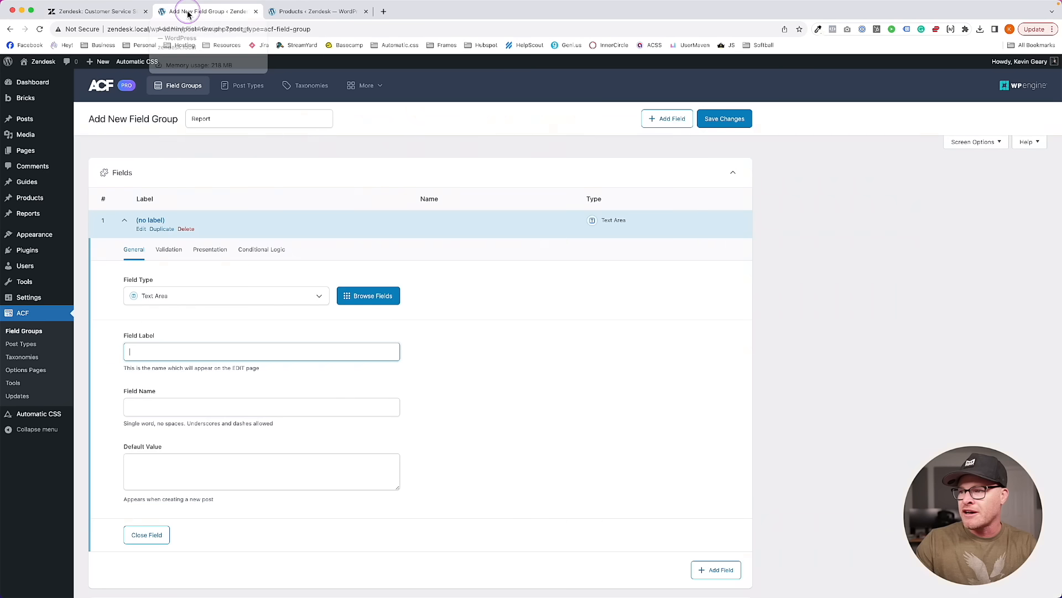
{"action": "left_click", "coordinate": [210, 360]}
{"action": "type", "text": "Description"}
{"action": "left_click", "coordinate": [156, 408]}
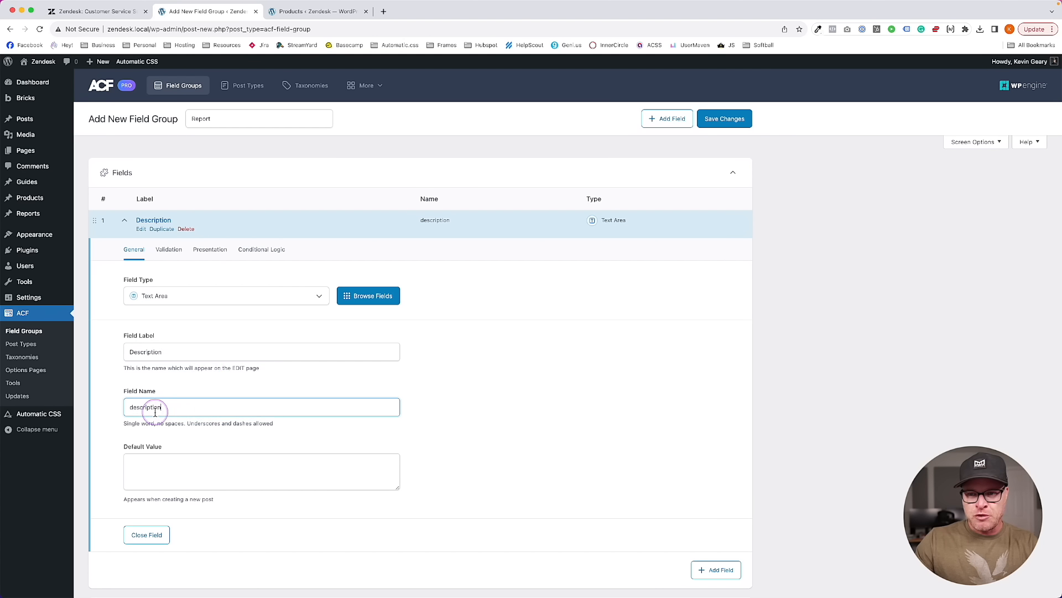
{"action": "left_click", "coordinate": [467, 457]}
Set the Report group's location rule to the Report post type and save the field group
{"action": "left_click", "coordinate": [203, 229]}
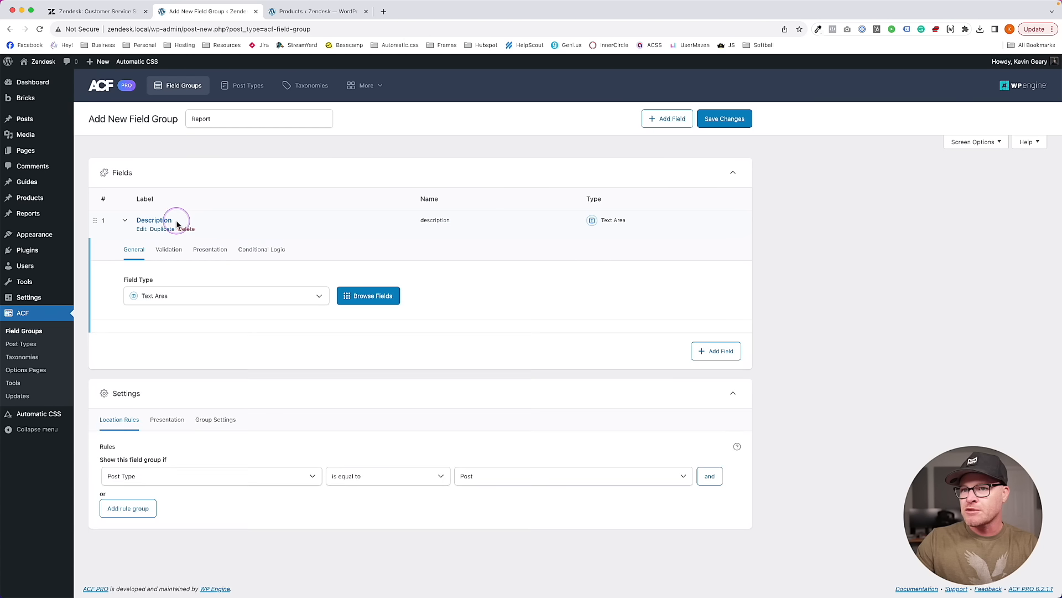
{"action": "left_click", "coordinate": [501, 393]}
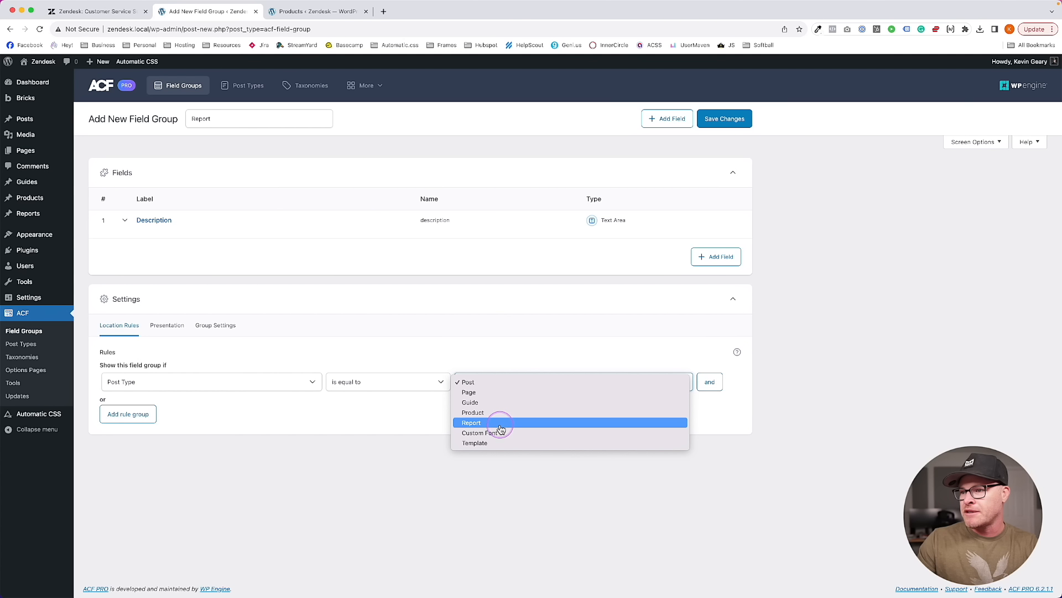
{"action": "left_click", "coordinate": [501, 424]}
{"action": "left_click", "coordinate": [730, 119]}
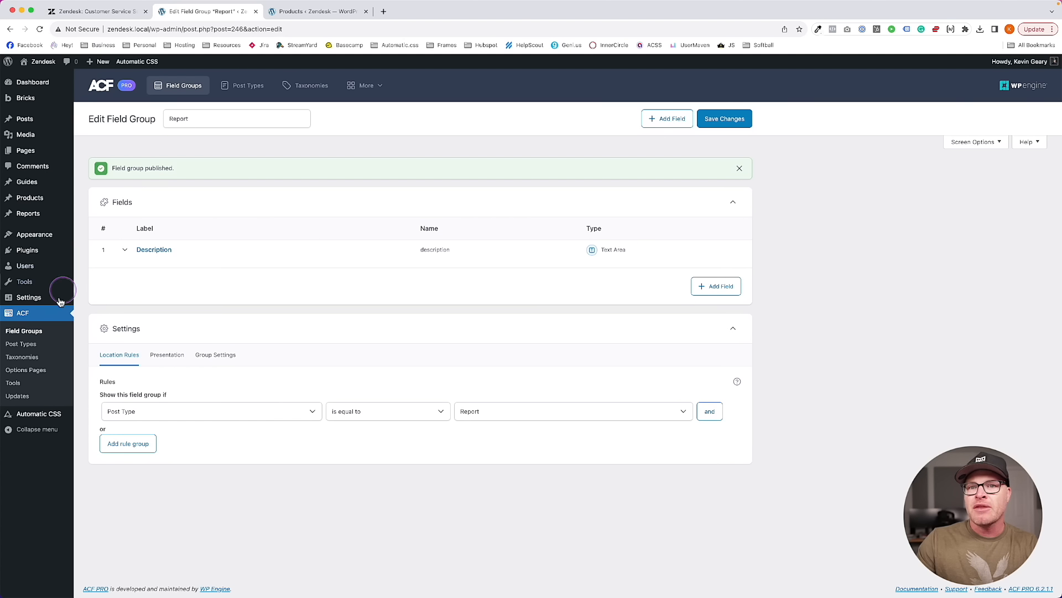
Start another ACF field group titled Guide
{"action": "left_click", "coordinate": [37, 331]}
{"action": "left_click", "coordinate": [171, 116]}
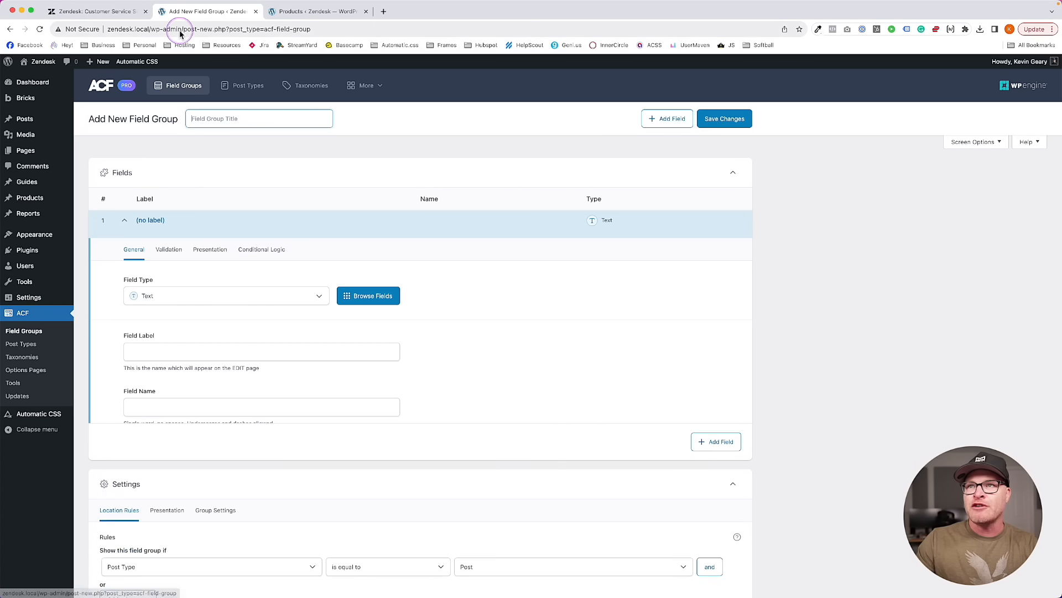
{"action": "left_click", "coordinate": [115, 12]}
{"action": "left_click", "coordinate": [187, 12]}
{"action": "left_click", "coordinate": [202, 125]}
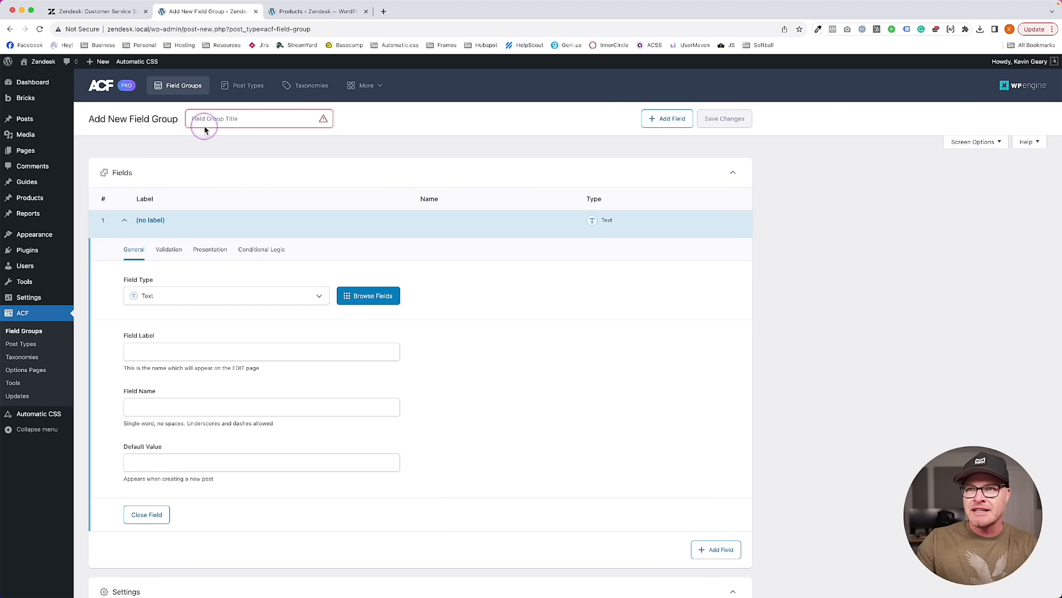
{"action": "type", "text": "Guide"}
Make the Guide group's first field a Text Area labelled Guide Description with the name guide_description, and save the field group
{"action": "left_click", "coordinate": [157, 349]}
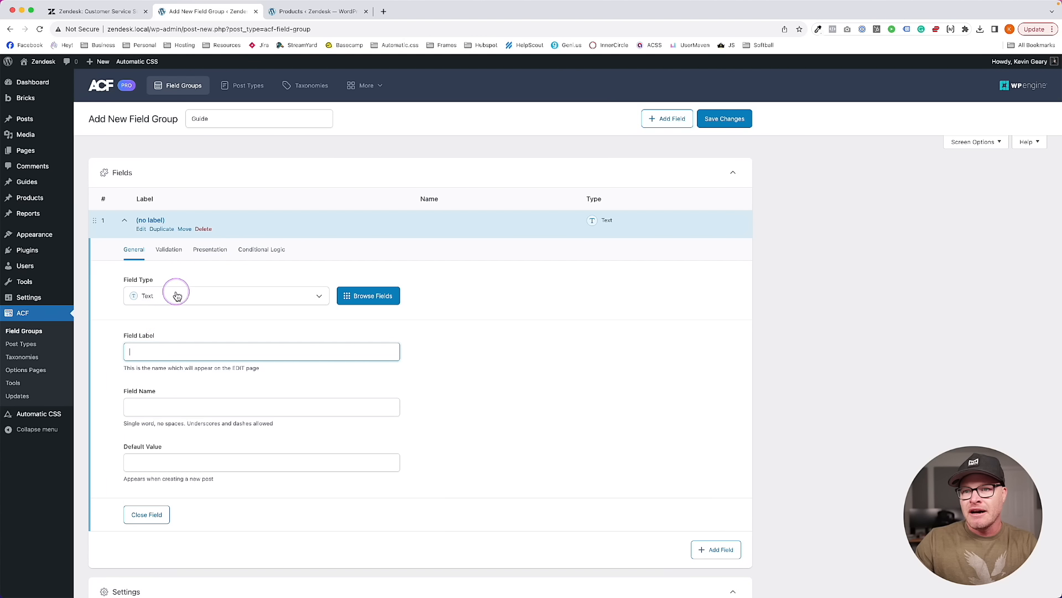
{"action": "left_click", "coordinate": [175, 296]}
{"action": "left_click", "coordinate": [174, 358]}
{"action": "left_click", "coordinate": [196, 353]}
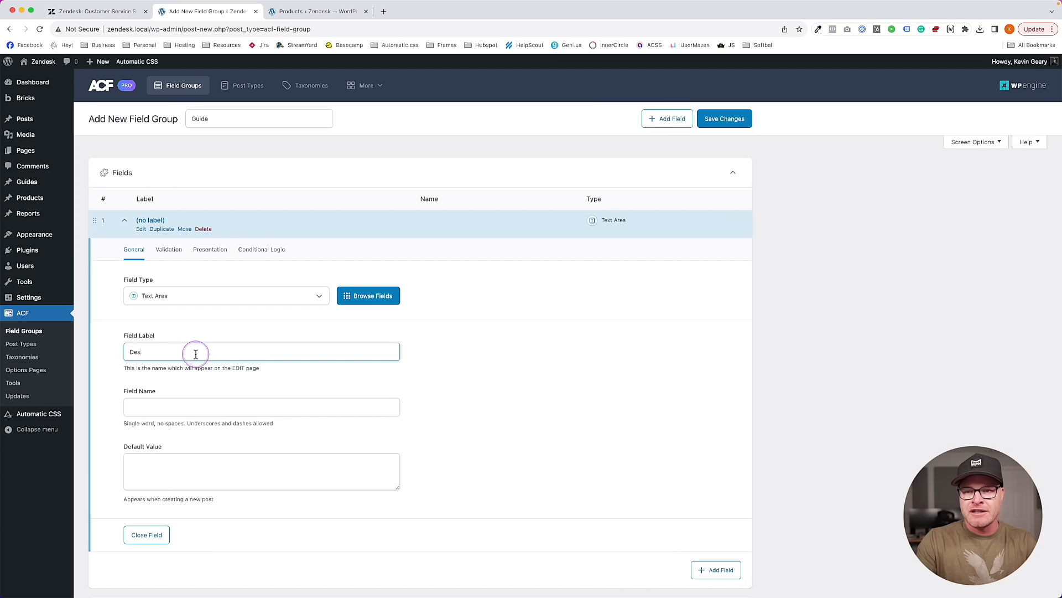
{"action": "key", "text": "Tab"}
{"action": "left_click", "coordinate": [196, 354]}
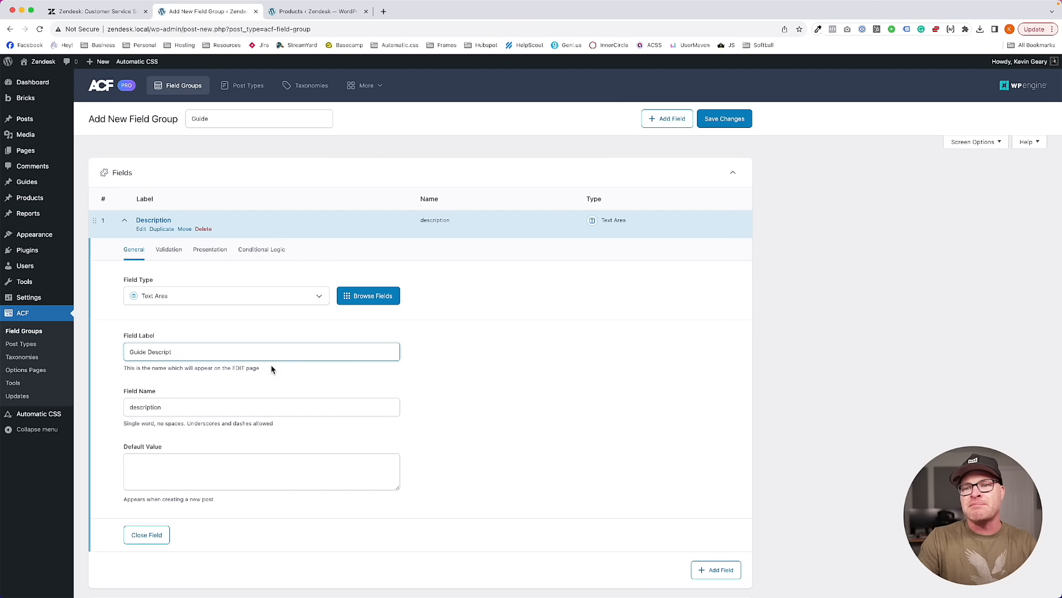
{"action": "type", "text": "ion"}
{"action": "key", "text": "Tab"}
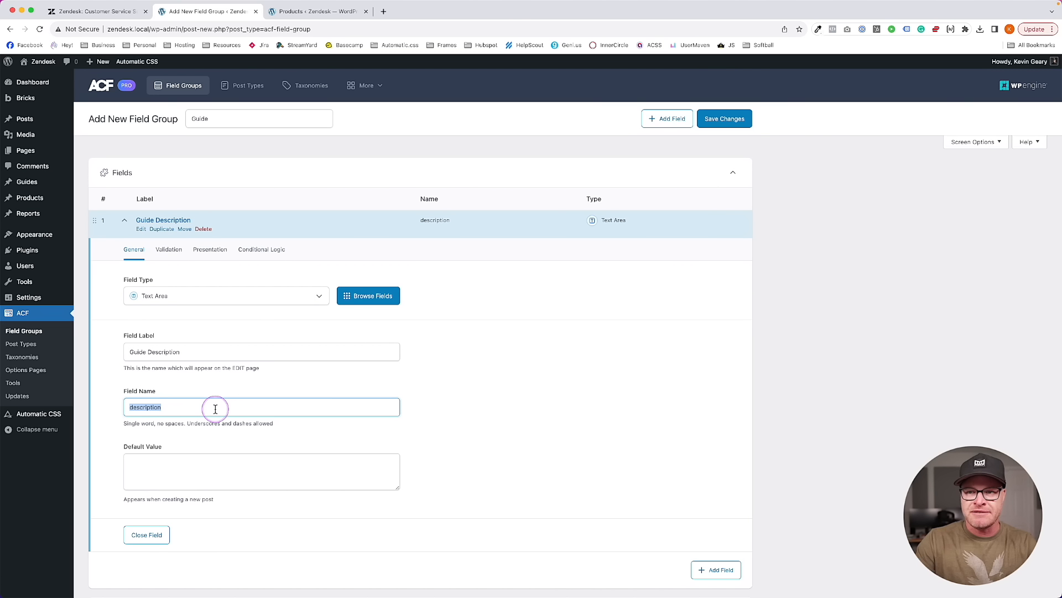
{"action": "type", "text": "guide_description"}
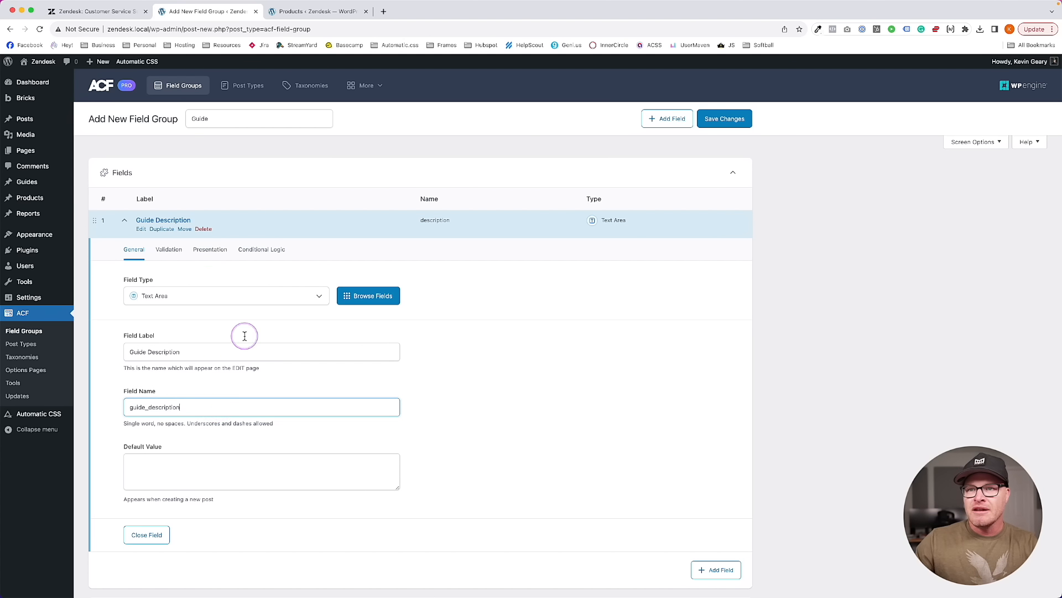
{"action": "left_click", "coordinate": [711, 122]}
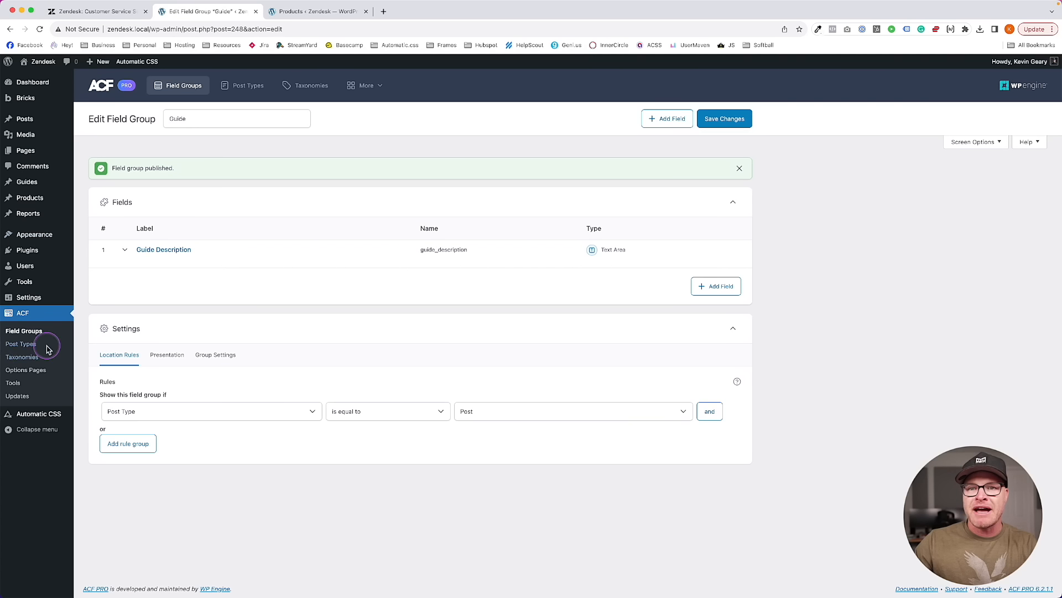
In the Report field group, relabel the Description field as Report Description with the name report_description, and save the changes
{"action": "left_click", "coordinate": [25, 330]}
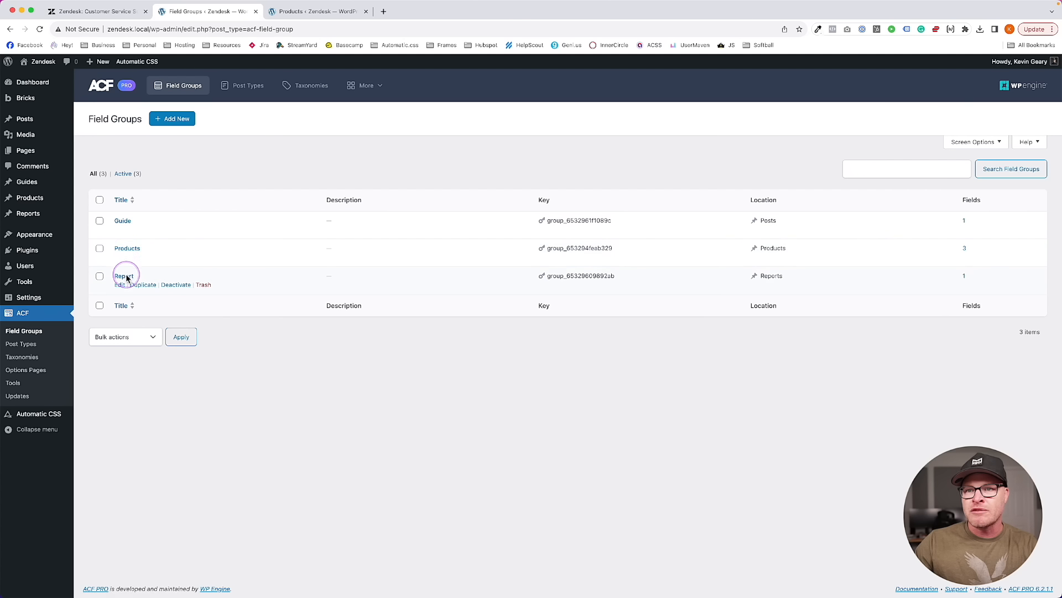
{"action": "left_click", "coordinate": [124, 276]}
{"action": "left_click", "coordinate": [161, 221]}
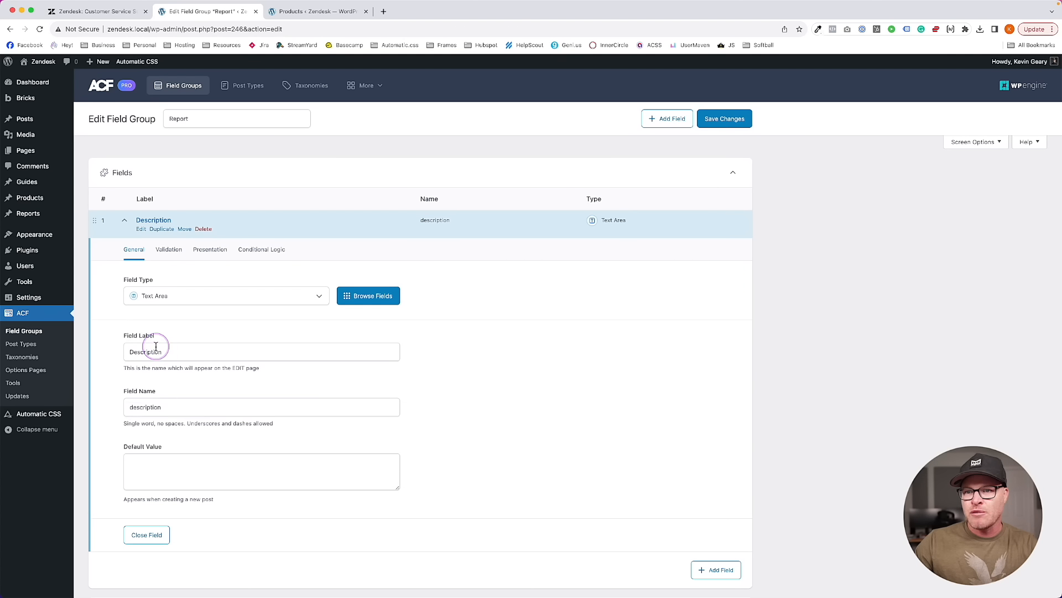
{"action": "double_click", "coordinate": [154, 351]}
{"action": "type", "text": "Report Descrip"}
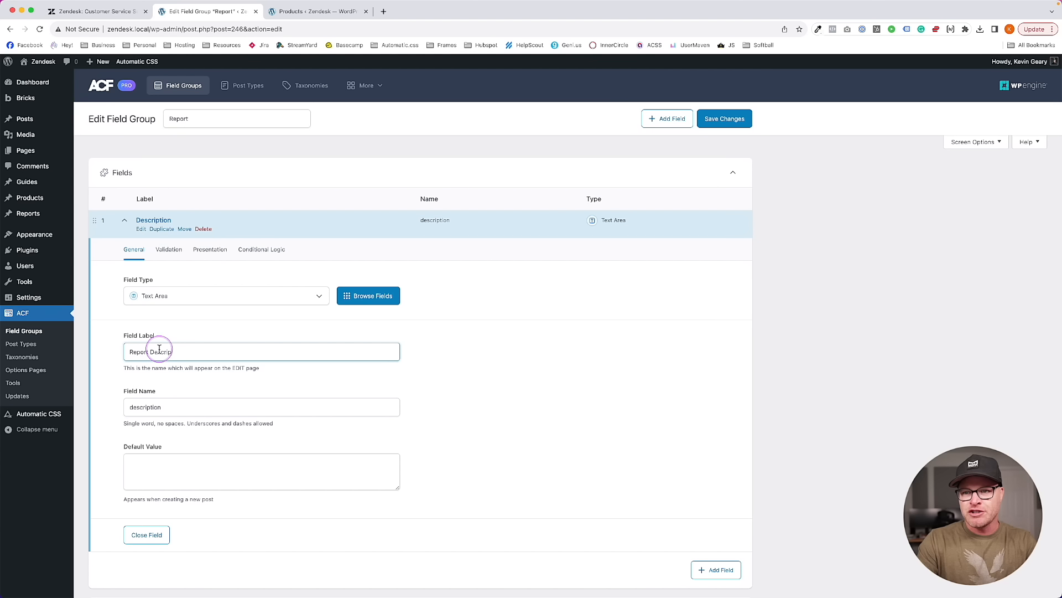
{"action": "type", "text": "tion"}
{"action": "key", "text": "Tab"}
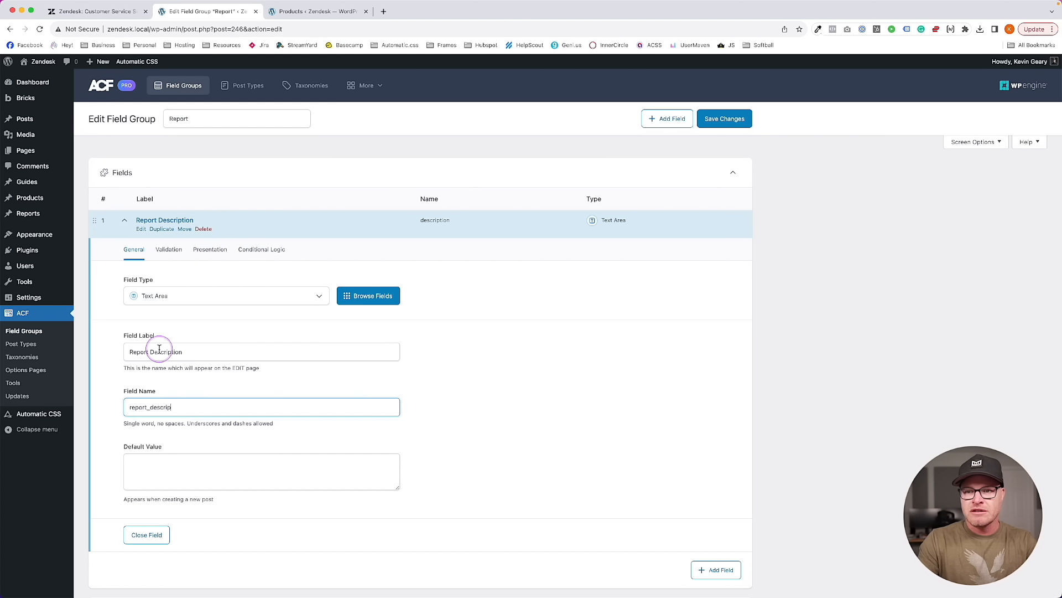
{"action": "left_click", "coordinate": [724, 118]}
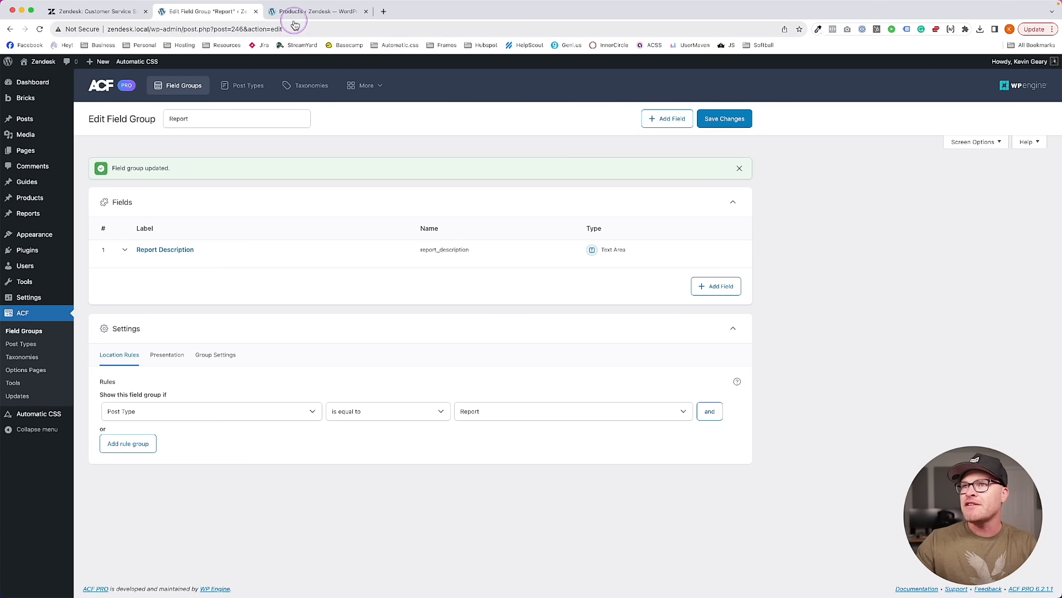
Start a further ACF field group titled Posts
{"action": "left_click", "coordinate": [312, 11]}
{"action": "left_click", "coordinate": [242, 16]}
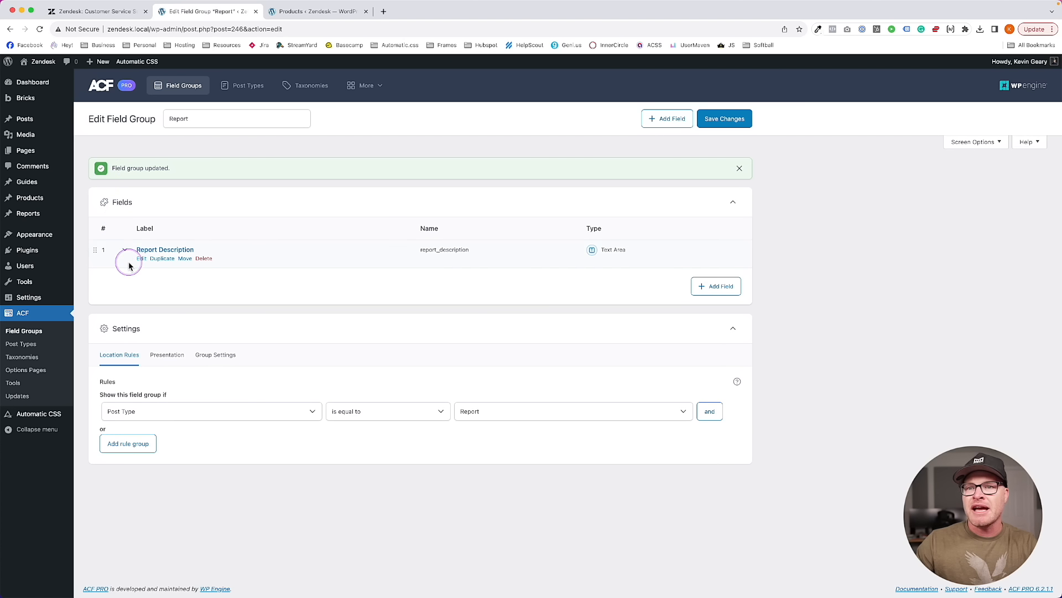
{"action": "left_click", "coordinate": [24, 331]}
{"action": "left_click", "coordinate": [177, 115]}
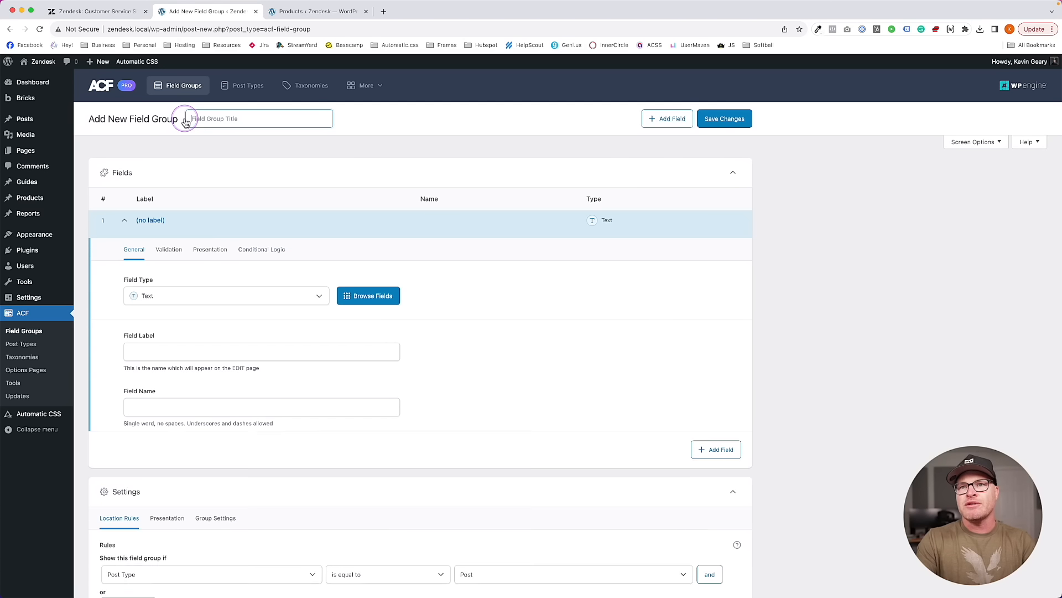
{"action": "type", "text": "Posts"}
Make the Posts group's first field a Text Area labelled Post Description with the name post_description
{"action": "left_click", "coordinate": [177, 297]}
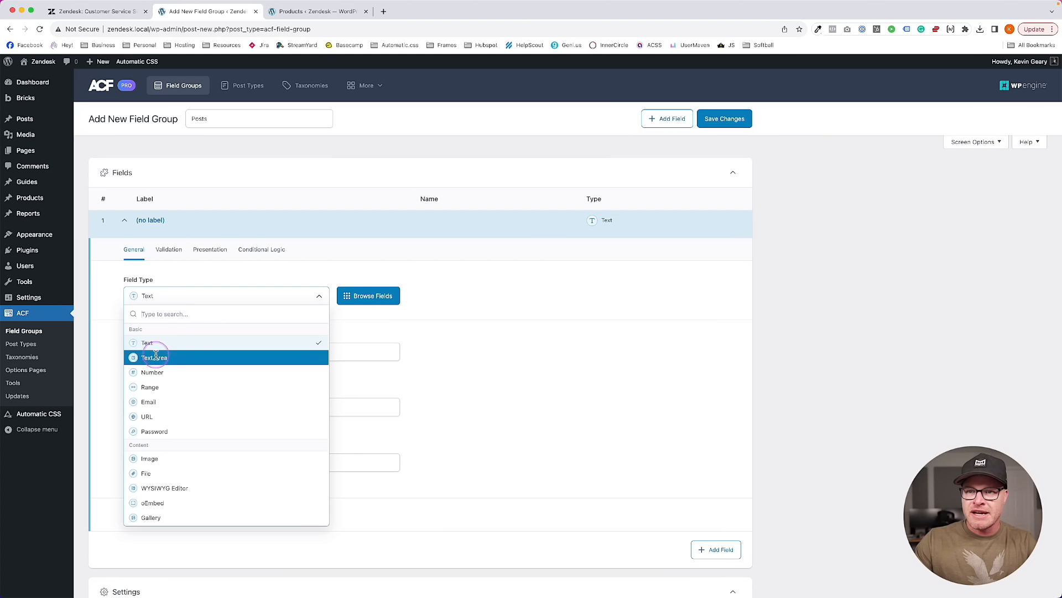
{"action": "left_click", "coordinate": [163, 350]}
{"action": "left_click", "coordinate": [162, 350]}
{"action": "type", "text": "P"}
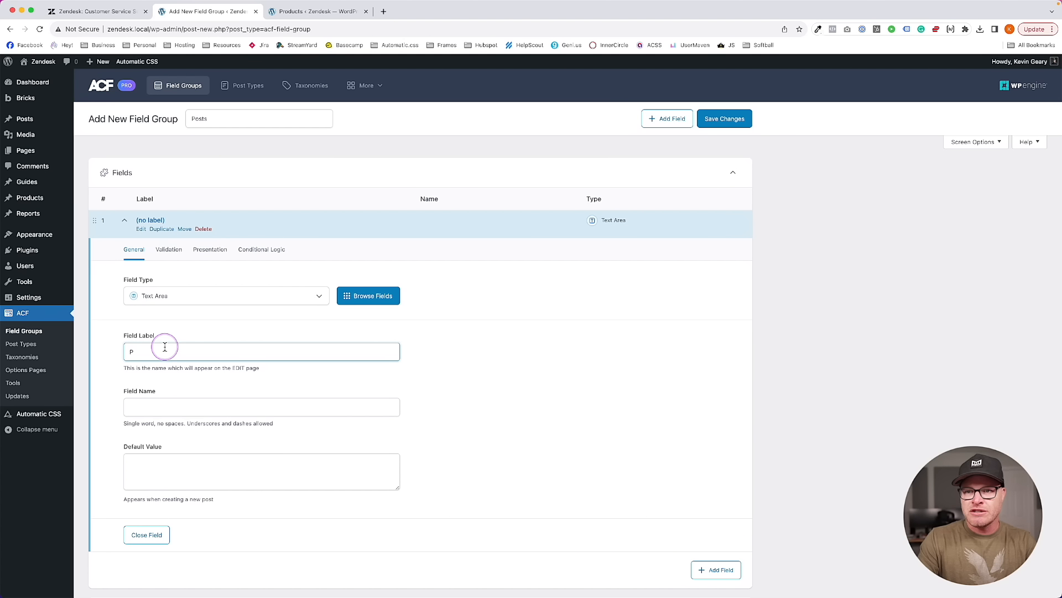
{"action": "type", "text": "ost Description"}
{"action": "key", "text": "Tab"}
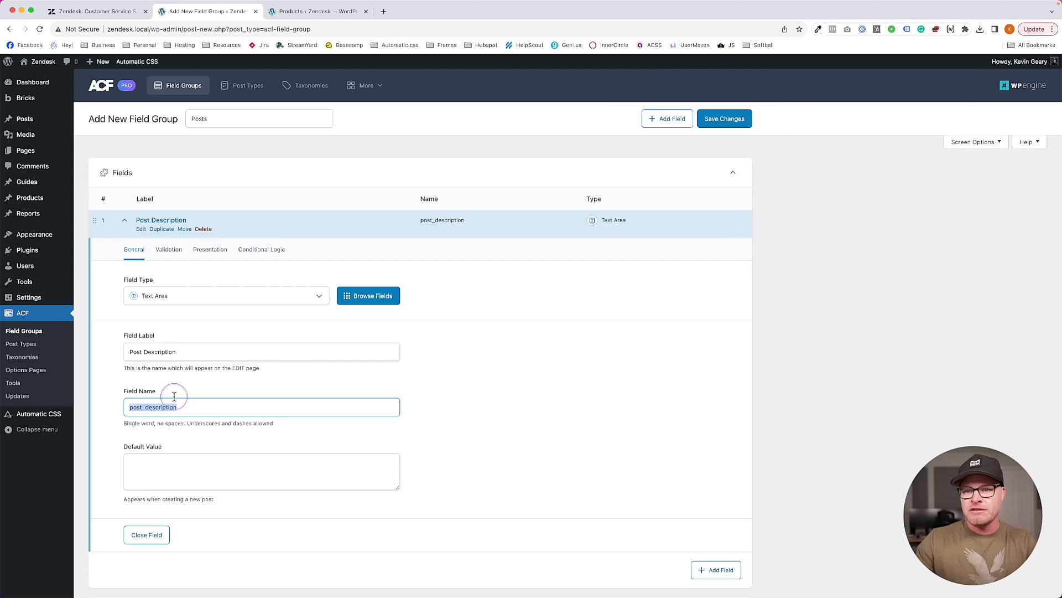
{"action": "left_click", "coordinate": [177, 466]}
Save the Posts field group with its location rule on the Post post type, and return to the live Zendesk homepage
{"action": "left_click", "coordinate": [210, 249]}
{"action": "left_click", "coordinate": [263, 252]}
{"action": "left_click", "coordinate": [209, 252]}
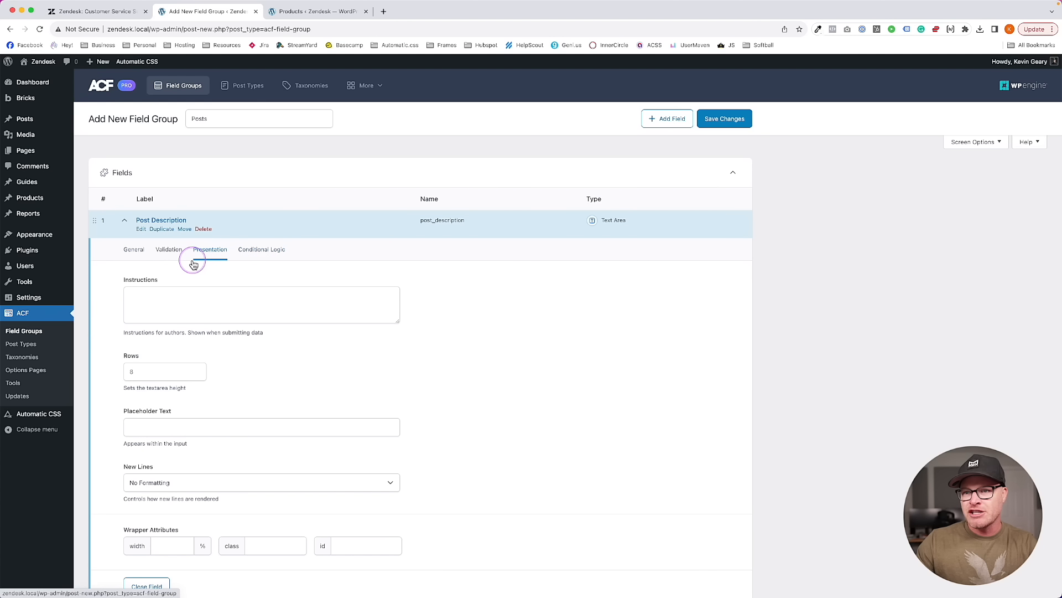
{"action": "left_click", "coordinate": [136, 252]}
{"action": "scroll", "coordinate": [388, 387], "scroll_direction": "down", "scroll_amount": 4}
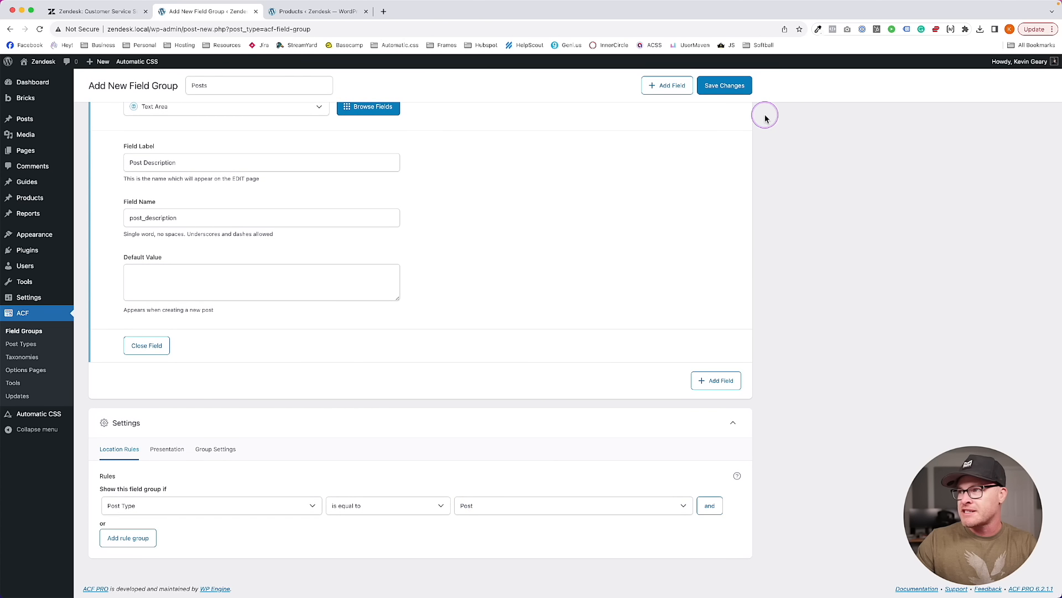
{"action": "left_click", "coordinate": [724, 119]}
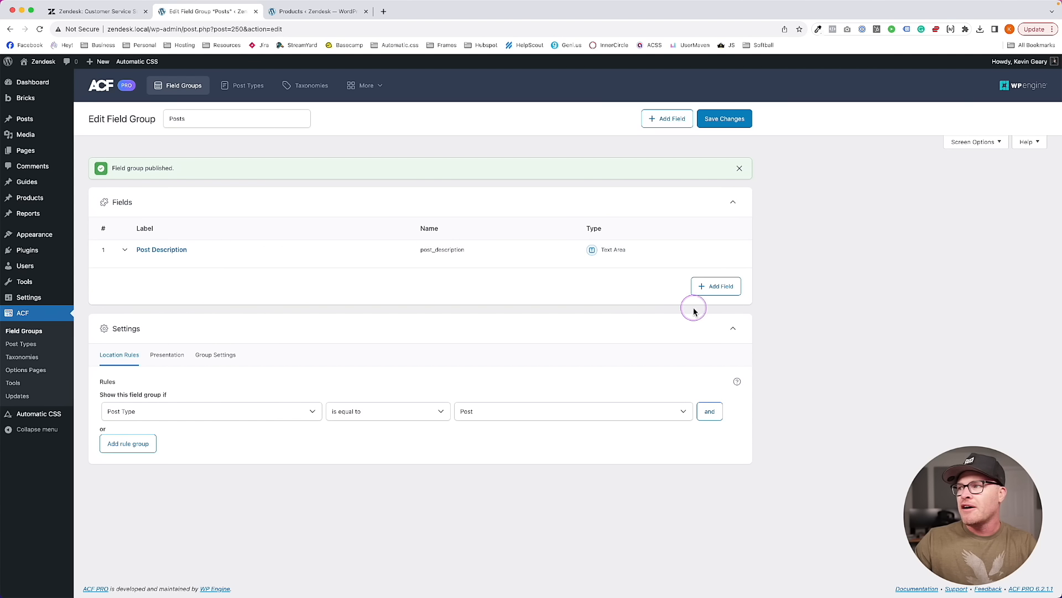
{"action": "left_click", "coordinate": [122, 12]}
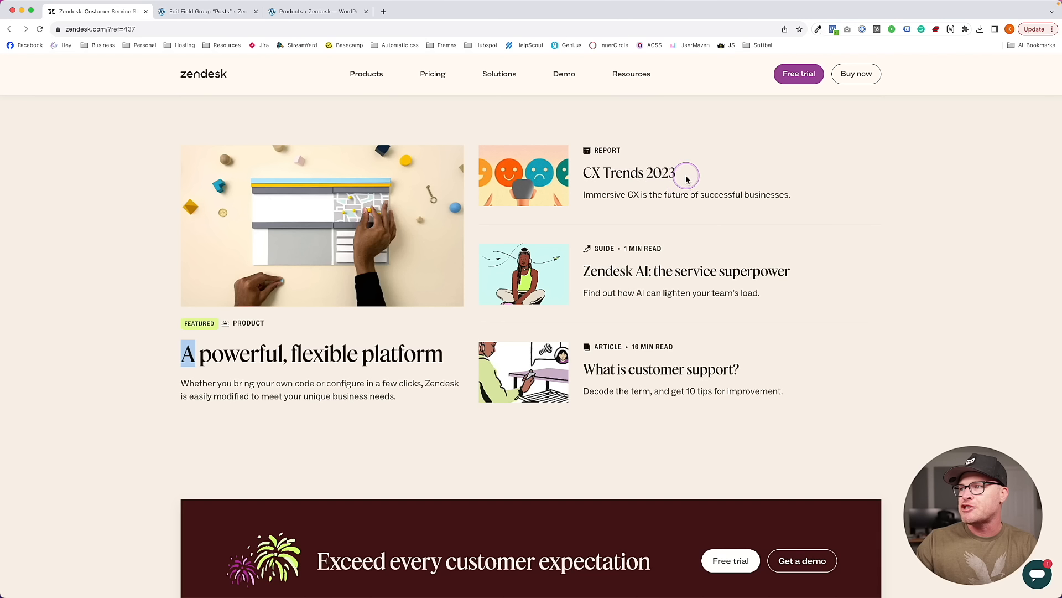
Create a new report in the WordPress admin with the title CX Trends 2023
{"action": "left_click", "coordinate": [187, 11]}
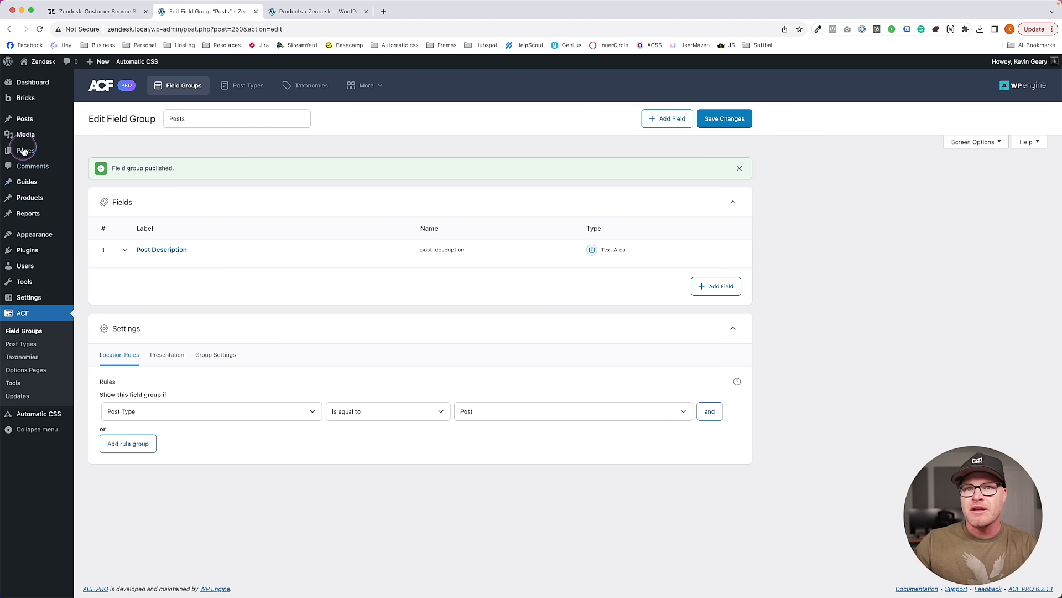
{"action": "left_click", "coordinate": [27, 213]}
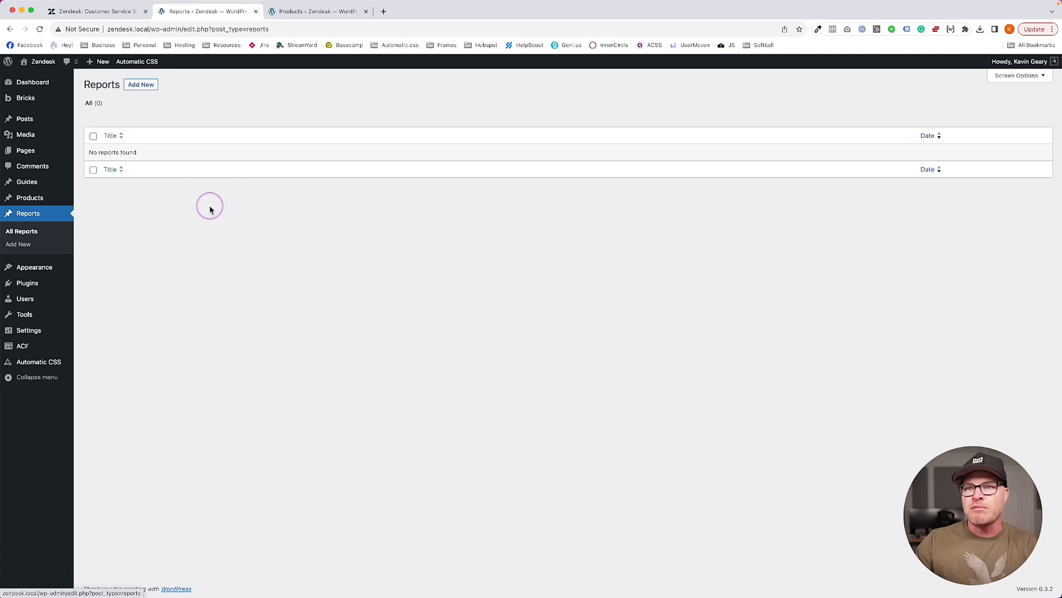
{"action": "left_click", "coordinate": [141, 84]}
{"action": "type", "text": "cc"}
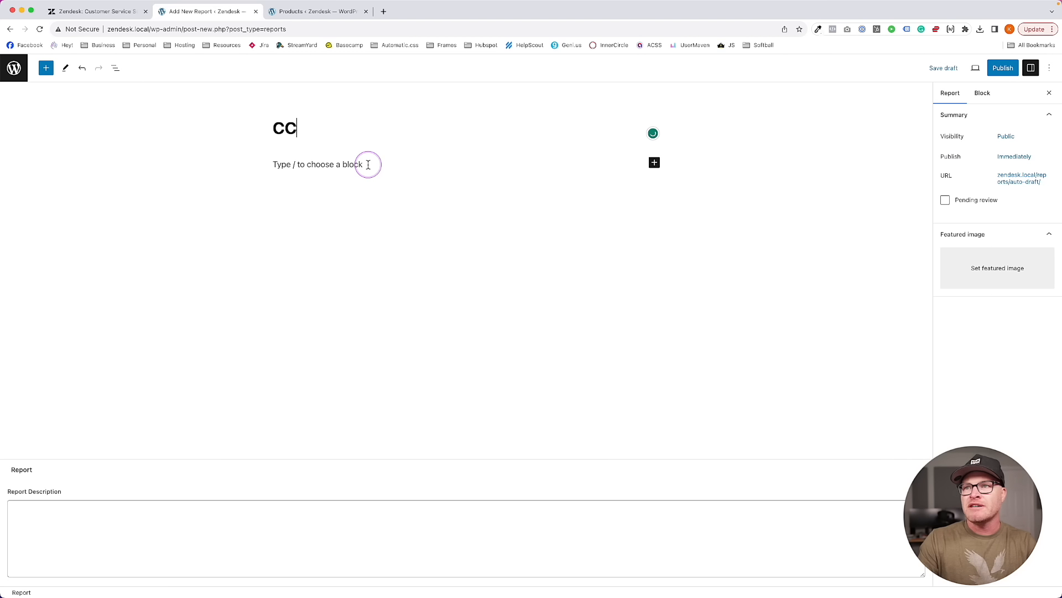
{"action": "type", "text": " Trends 23023"}
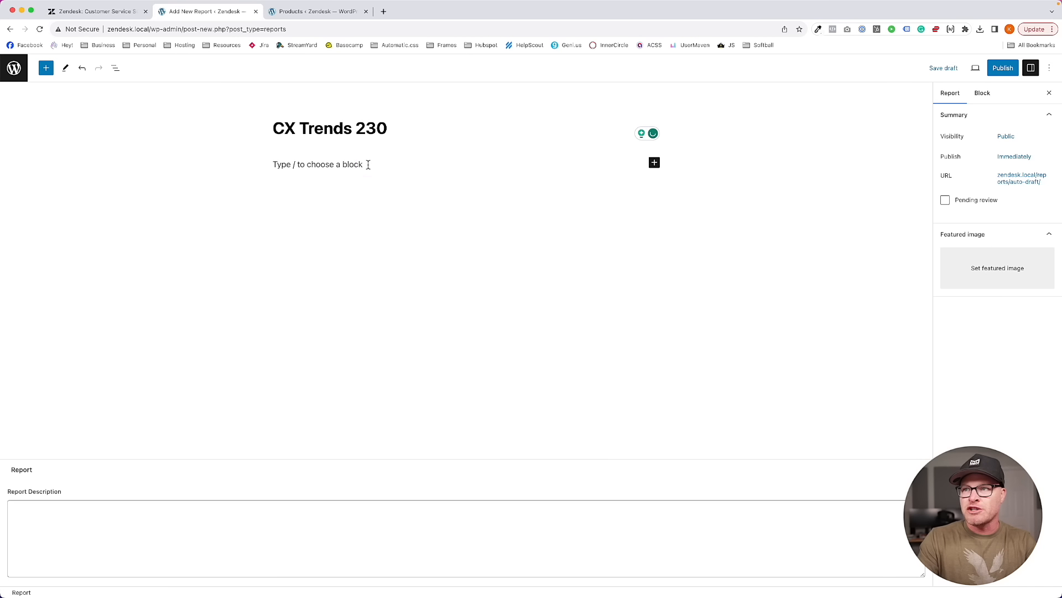
Fill in the Report Description with "Immersive CX is the future of successful business." from the live homepage and publish the report
{"action": "left_click", "coordinate": [312, 15]}
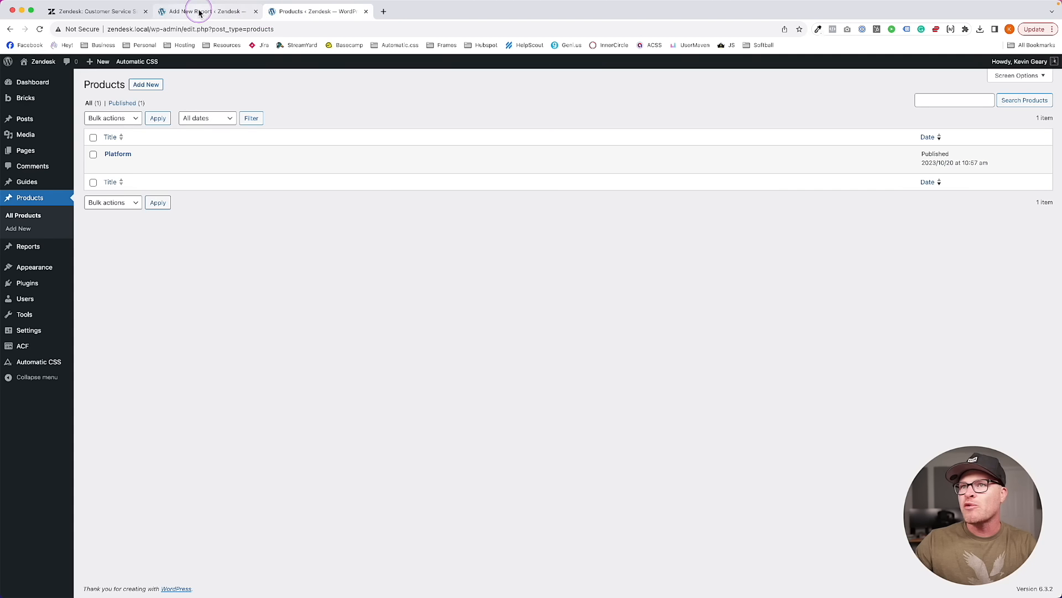
{"action": "left_click", "coordinate": [119, 14]}
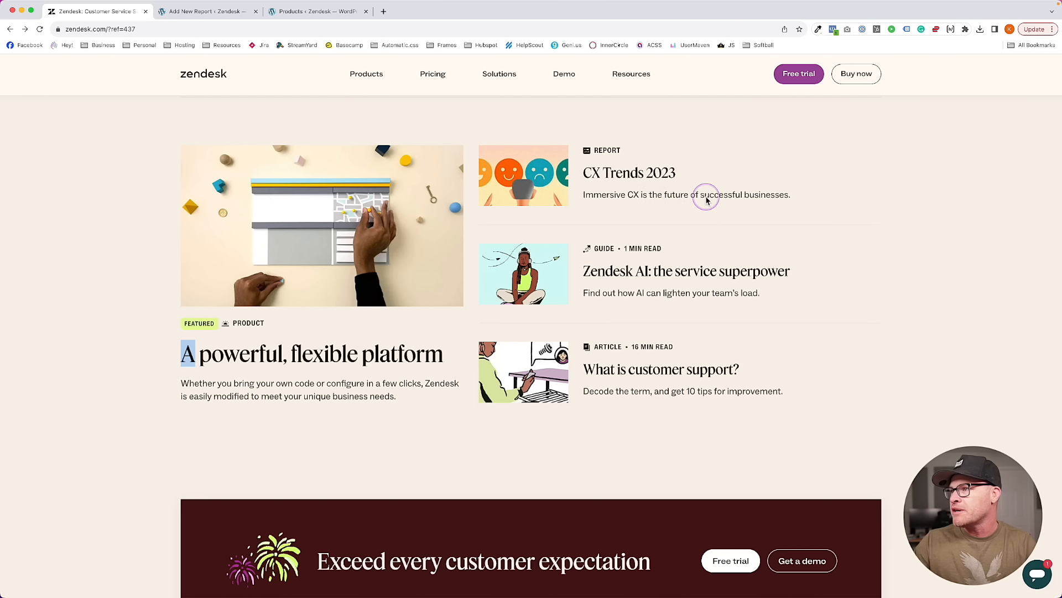
{"action": "left_click", "coordinate": [174, 11]}
{"action": "left_click", "coordinate": [76, 549]}
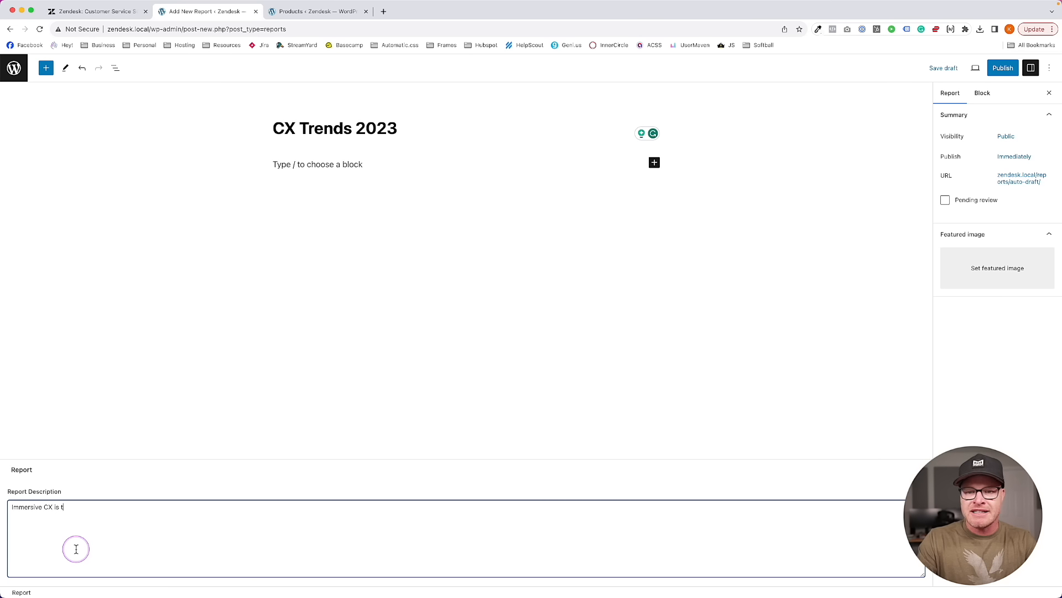
{"action": "left_click", "coordinate": [125, 14]}
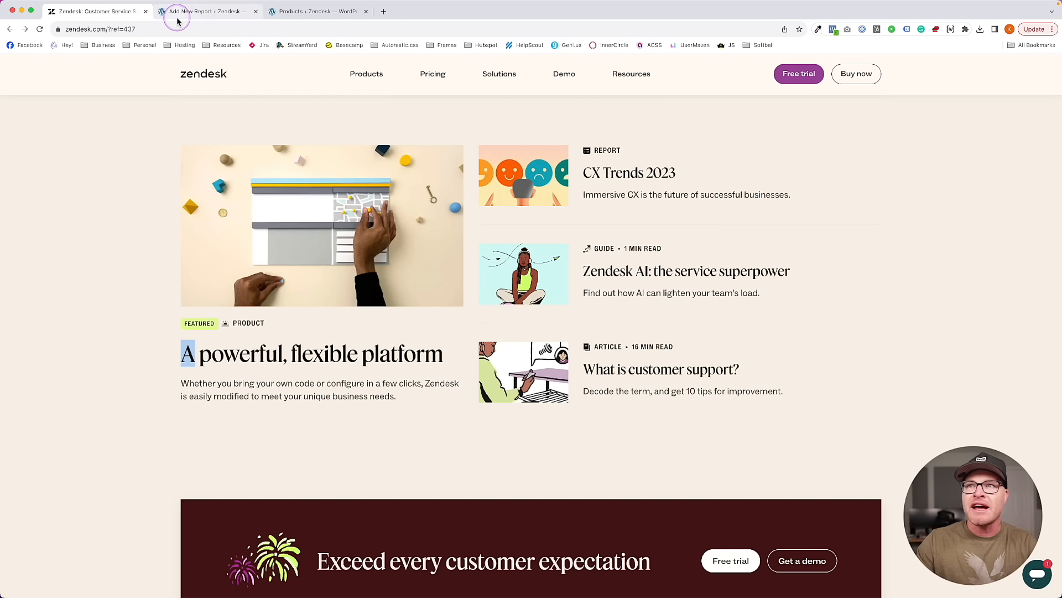
{"action": "left_click", "coordinate": [177, 18]}
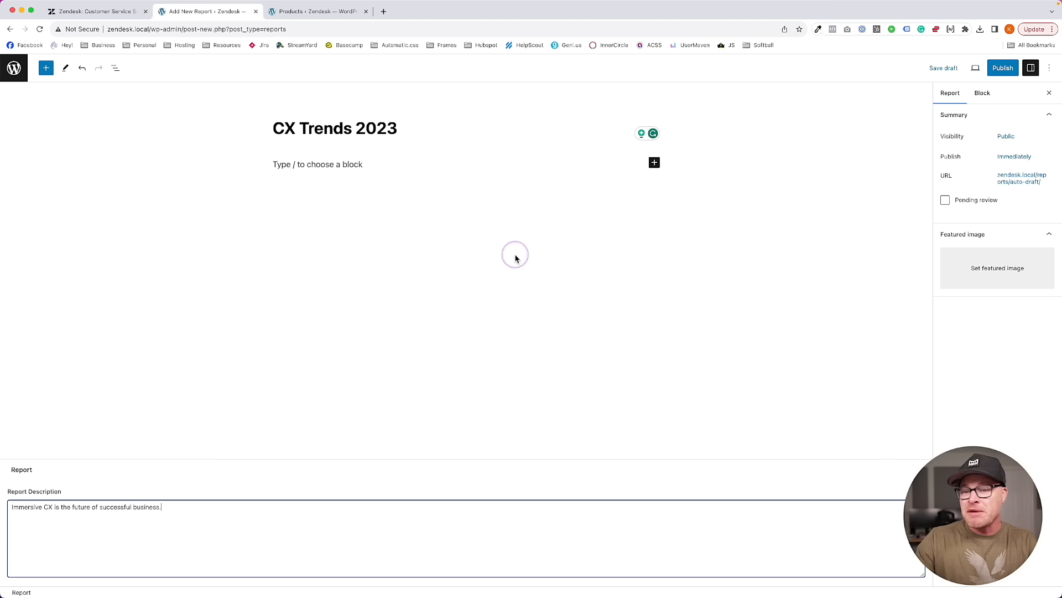
{"action": "left_click", "coordinate": [1004, 68]}
{"action": "left_click", "coordinate": [968, 68]}
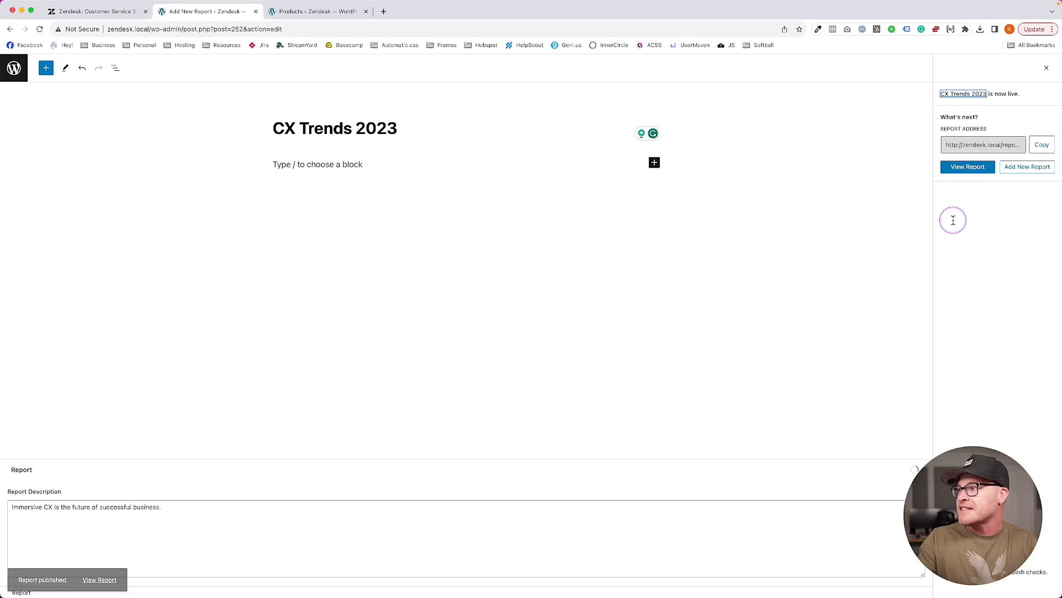
Set the smiley-faces image resource-2.webp as the CX Trends 2023 report's featured image and update the report
{"action": "left_click", "coordinate": [97, 11]}
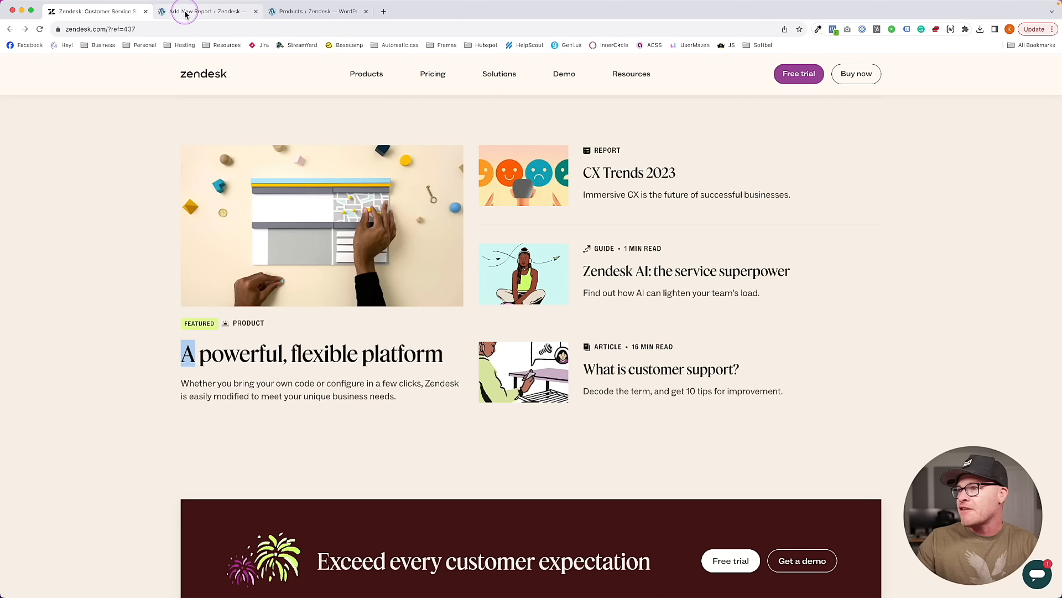
{"action": "left_click", "coordinate": [185, 12]}
{"action": "left_click", "coordinate": [1051, 72]}
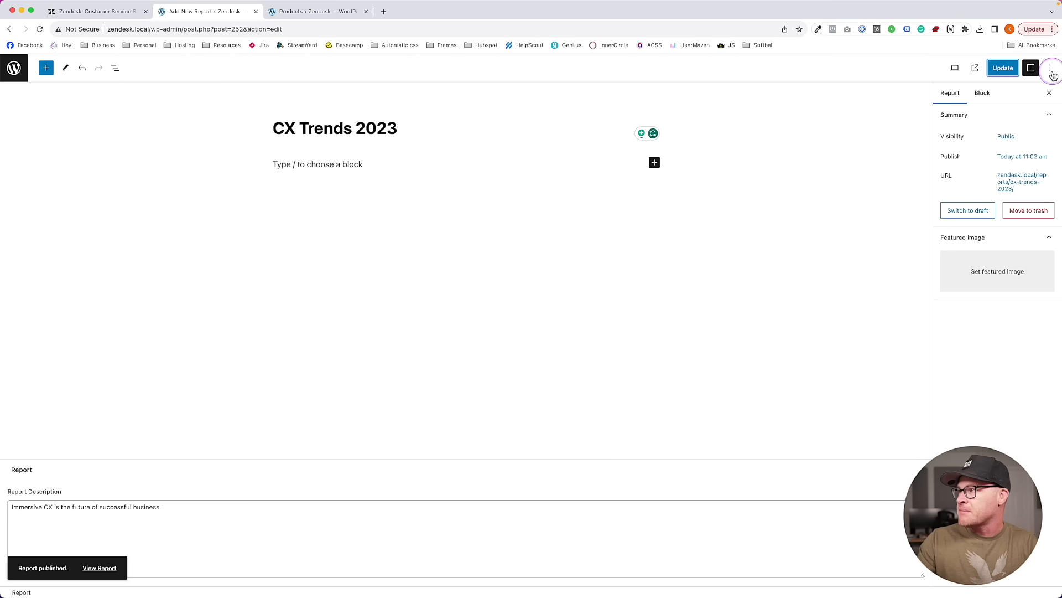
{"action": "left_click", "coordinate": [984, 268]}
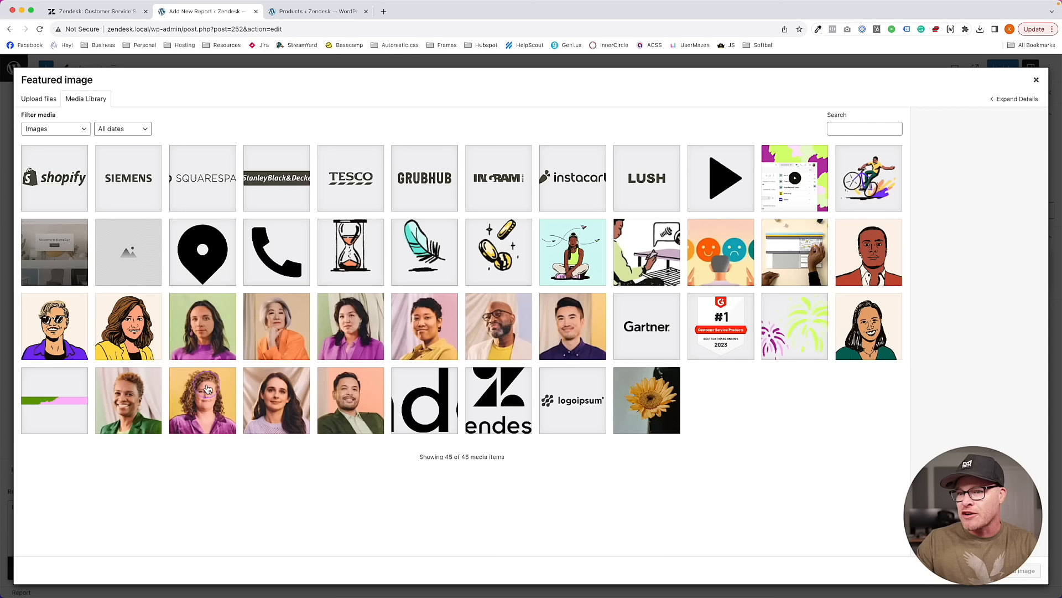
{"action": "left_click", "coordinate": [712, 238]}
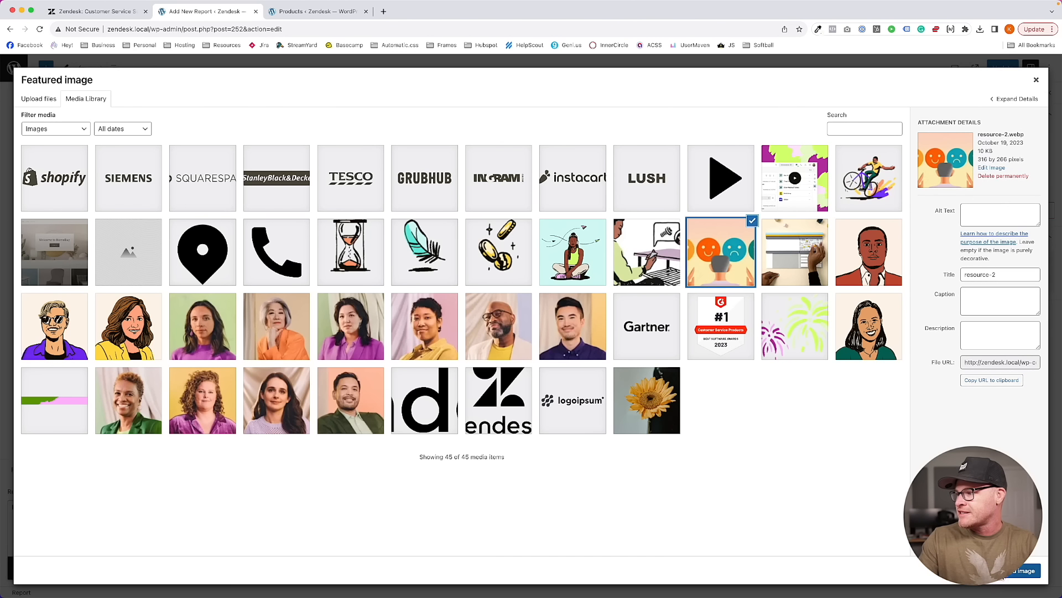
{"action": "left_click", "coordinate": [1024, 571]}
{"action": "left_click", "coordinate": [997, 68]}
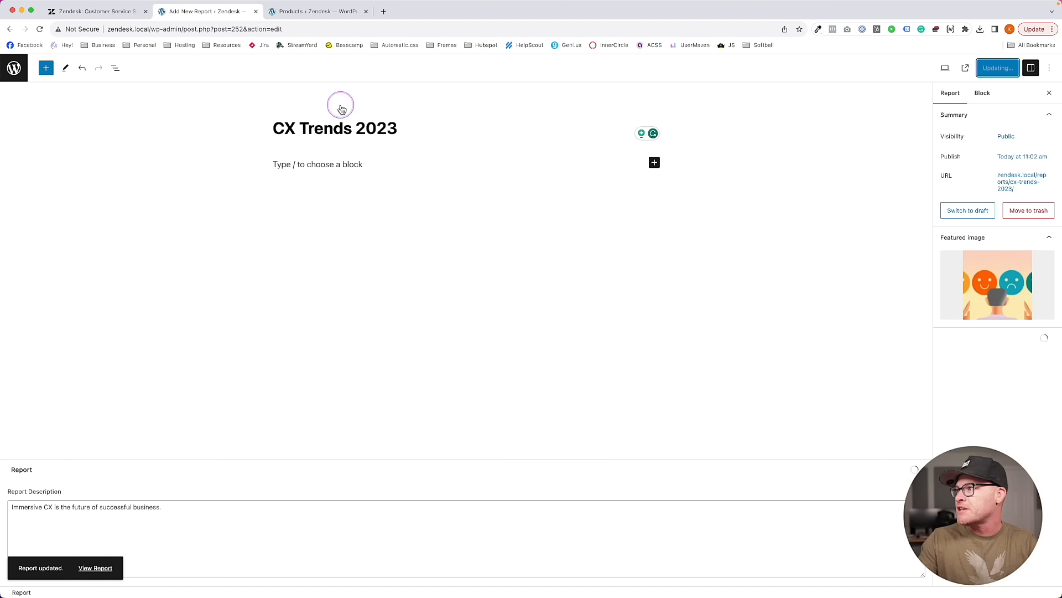
Leave the report and create a new guide titled "Zendesk AI: the service superpower", matching the live homepage
{"action": "left_click", "coordinate": [14, 68]}
{"action": "left_click", "coordinate": [109, 14]}
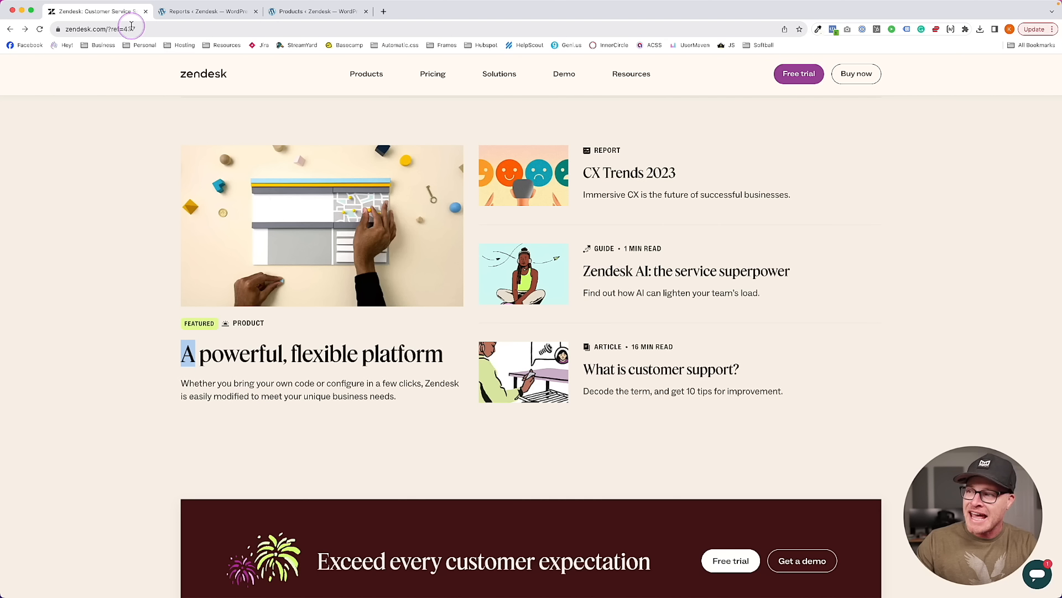
{"action": "left_click", "coordinate": [178, 12]}
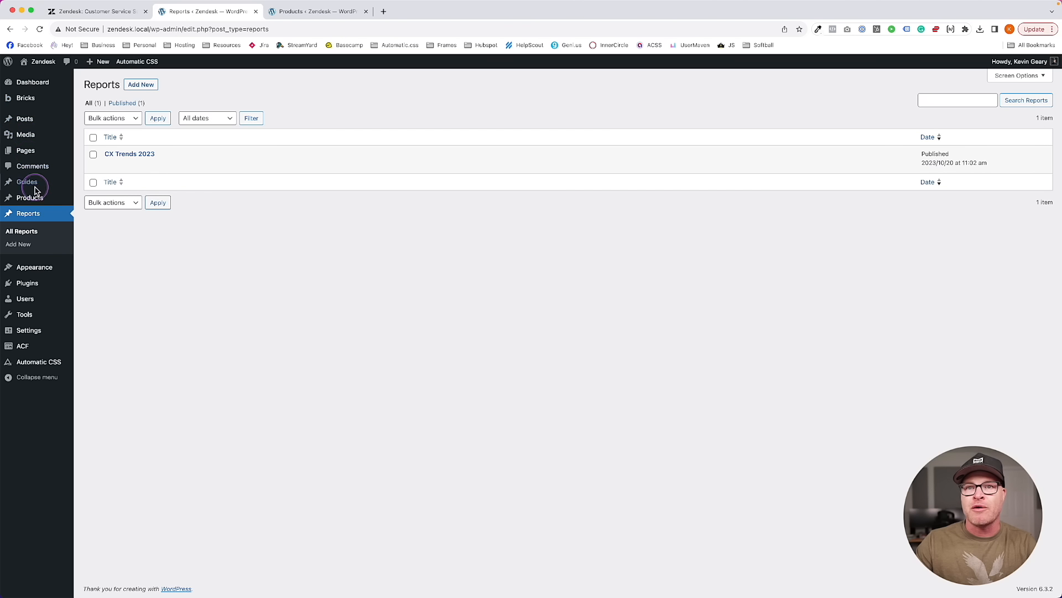
{"action": "mouse_move", "coordinate": [35, 184]}
{"action": "left_click", "coordinate": [88, 200]}
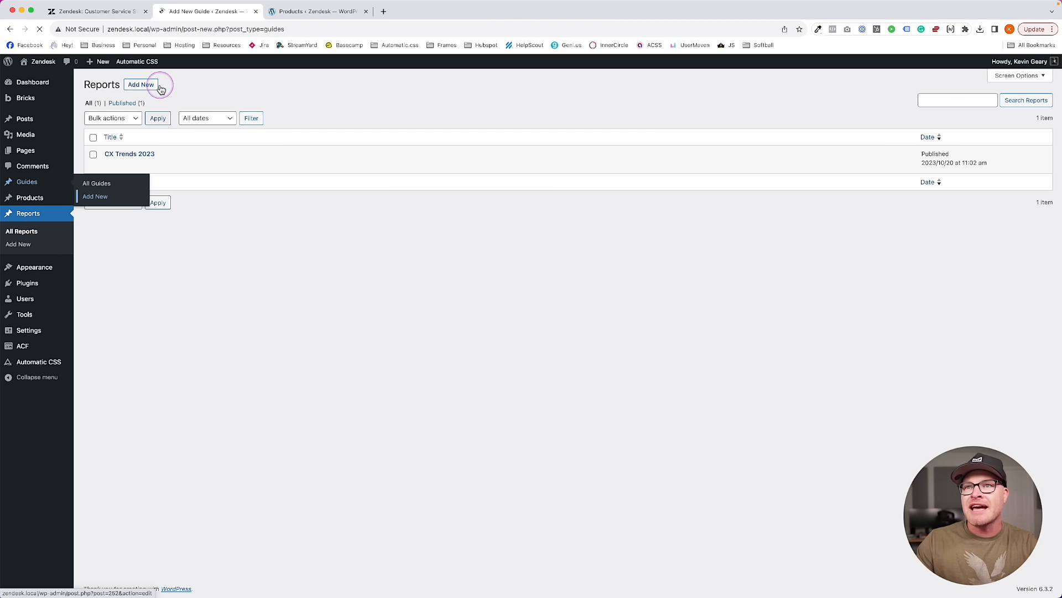
{"action": "left_click", "coordinate": [275, 120]}
{"action": "type", "text": "Zendesk AI:"}
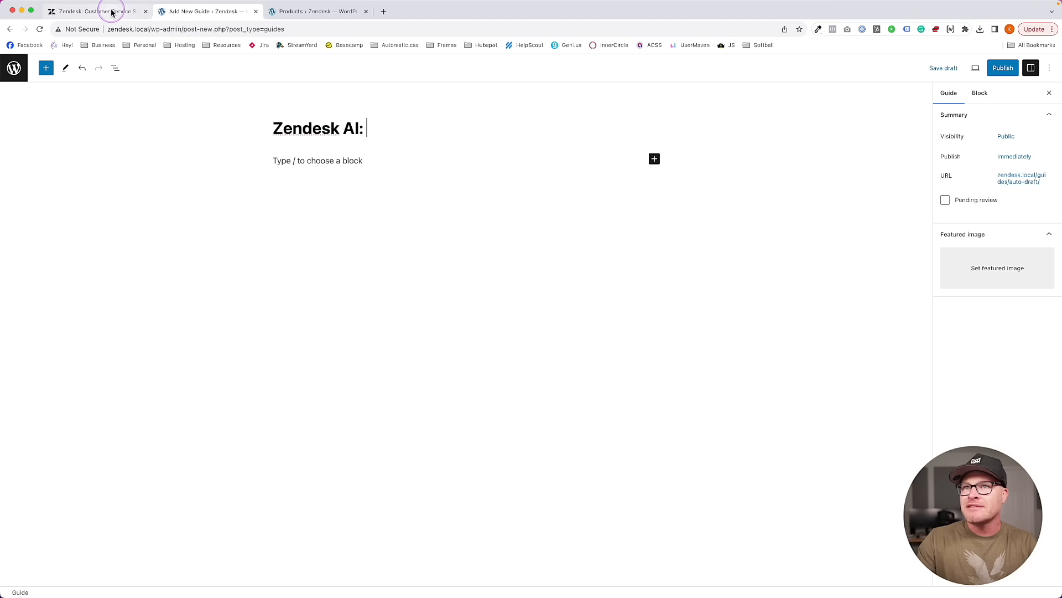
{"action": "left_click", "coordinate": [106, 11]}
{"action": "left_click", "coordinate": [198, 10]}
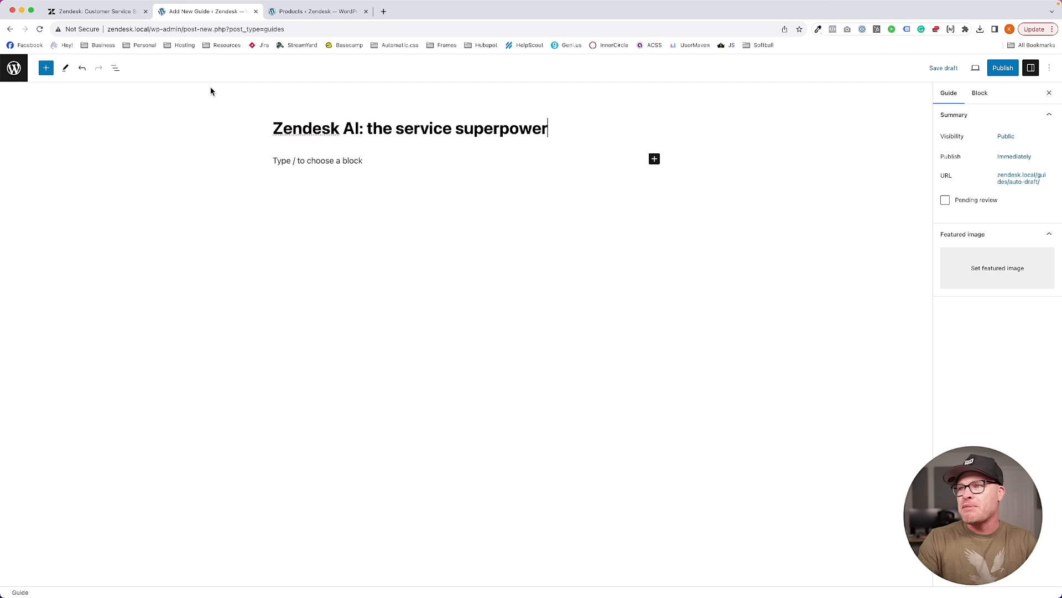
Set the illustration of the seated woman with paper planes as the guide's featured image
{"action": "left_click", "coordinate": [86, 12]}
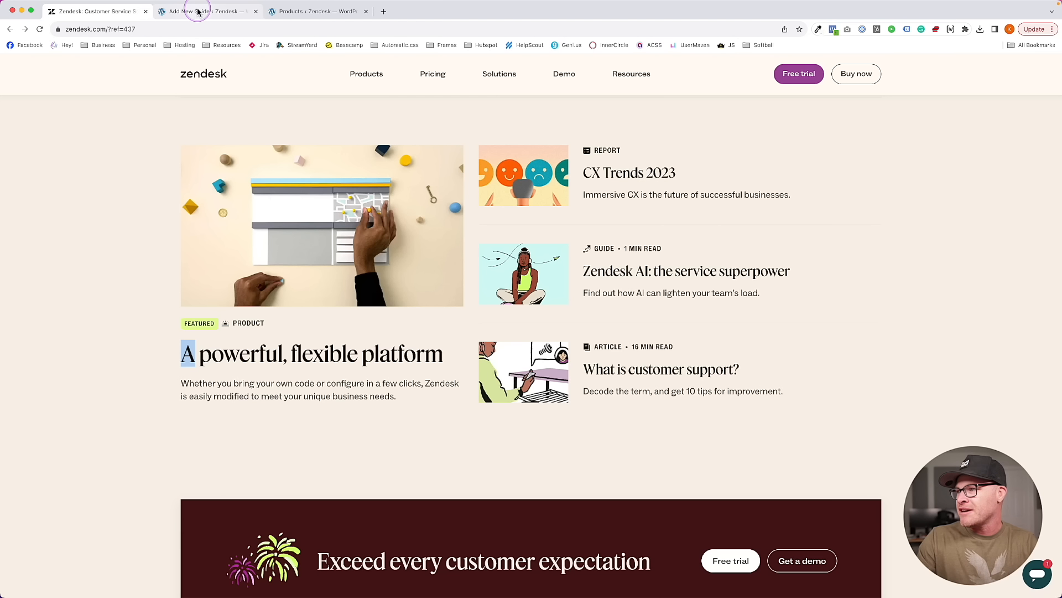
{"action": "left_click", "coordinate": [198, 11]}
{"action": "left_click", "coordinate": [1001, 67]}
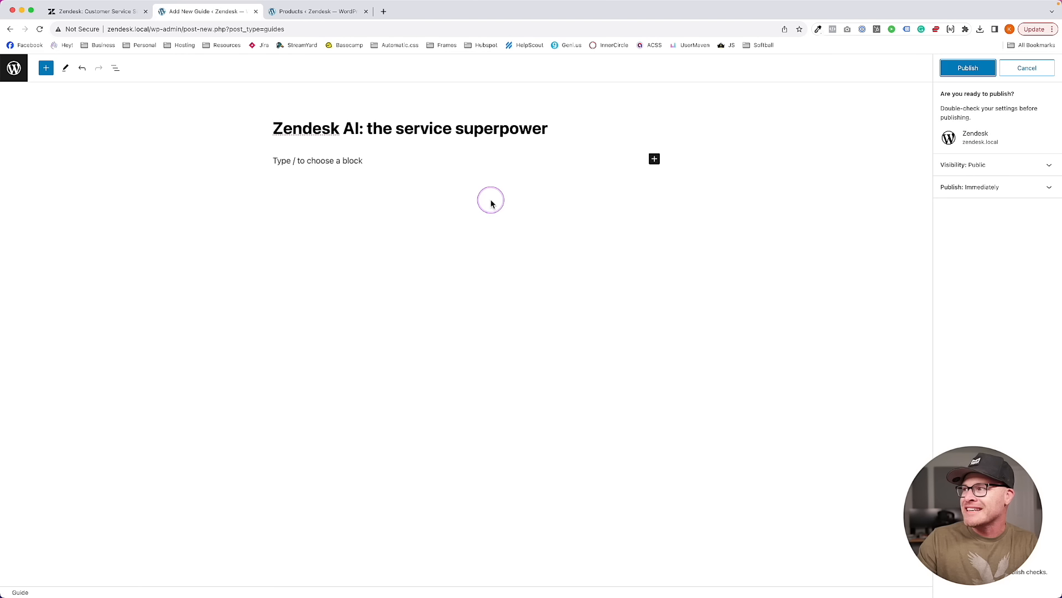
{"action": "left_click", "coordinate": [1025, 67]}
{"action": "left_click", "coordinate": [999, 267]}
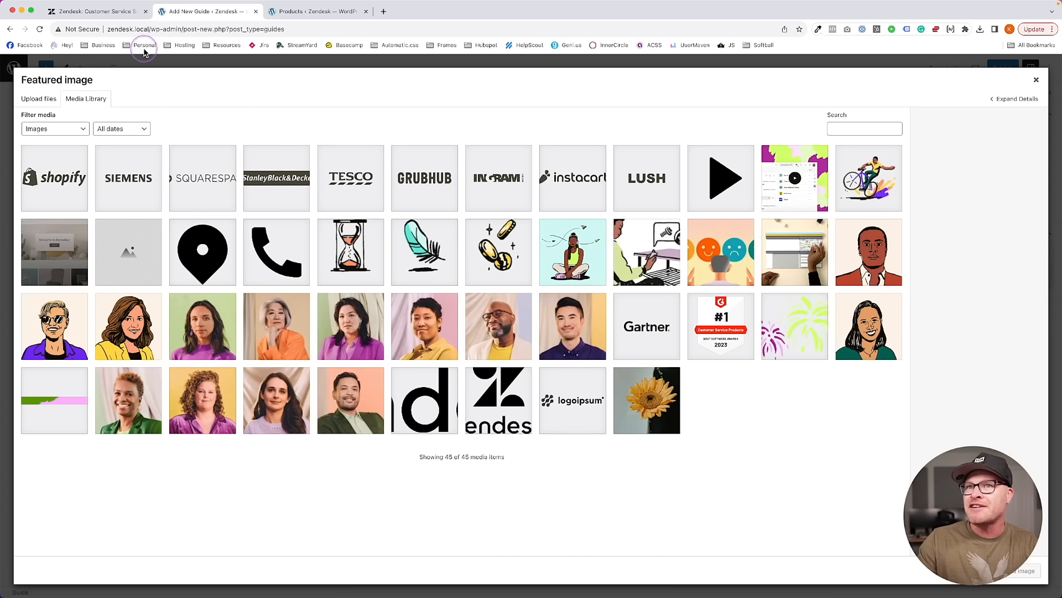
{"action": "left_click", "coordinate": [113, 11]}
{"action": "left_click", "coordinate": [209, 11]}
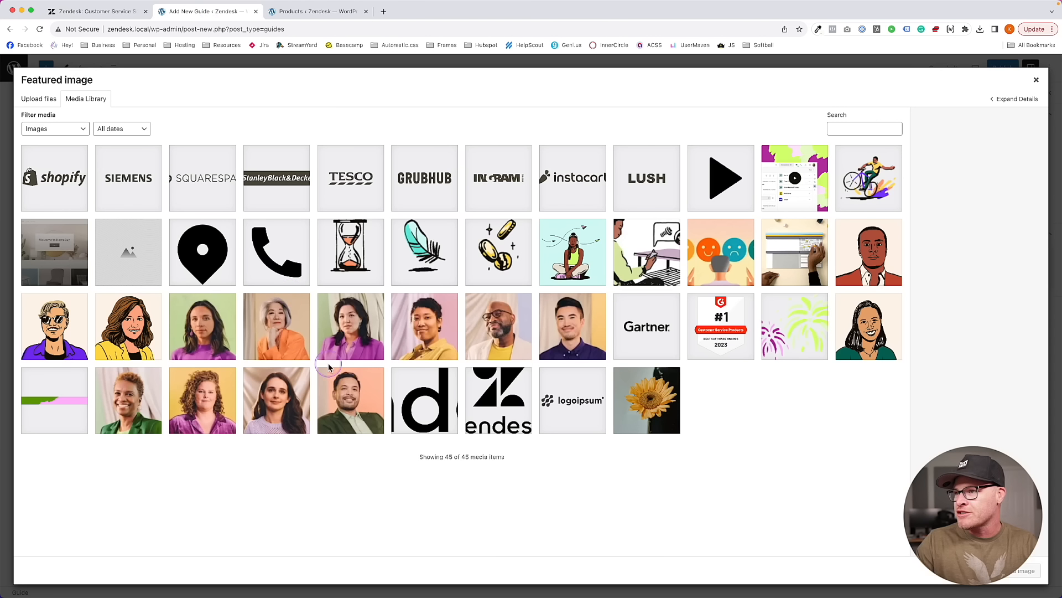
{"action": "left_click", "coordinate": [604, 263]}
{"action": "left_click", "coordinate": [1021, 570]}
Compare the guide with the live homepage, check its editor for a description field, and publish it
{"action": "left_click", "coordinate": [319, 12]}
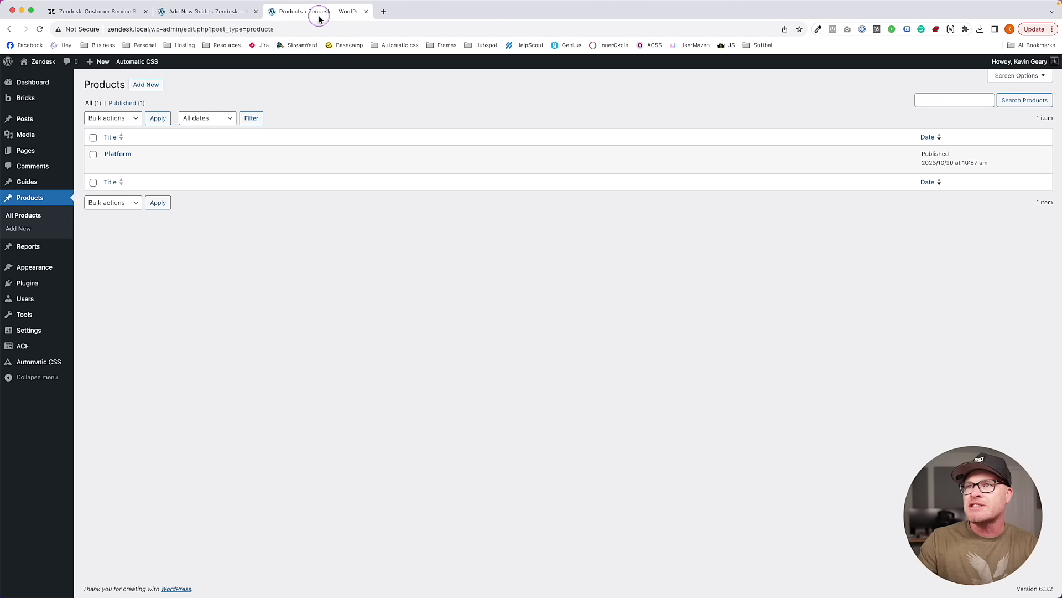
{"action": "left_click", "coordinate": [128, 15]}
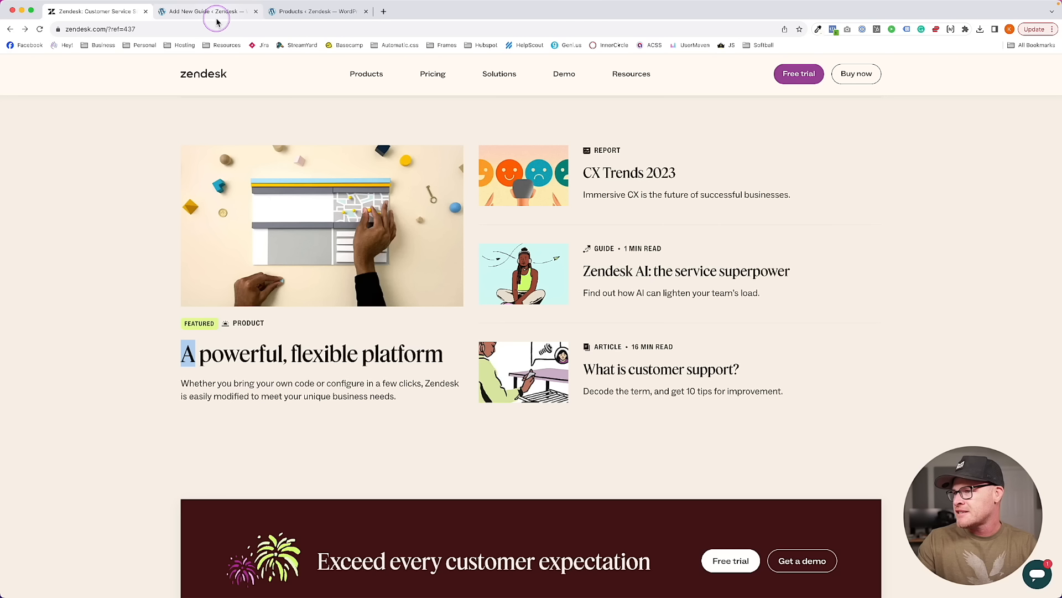
{"action": "left_click", "coordinate": [199, 12]}
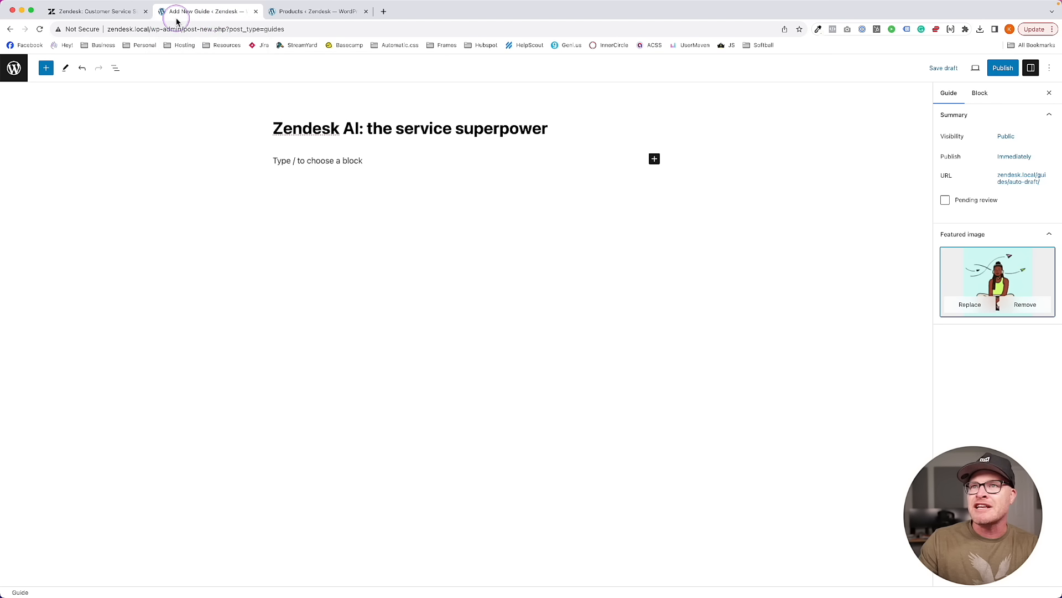
{"action": "scroll", "coordinate": [247, 503], "scroll_direction": "down", "scroll_amount": 5}
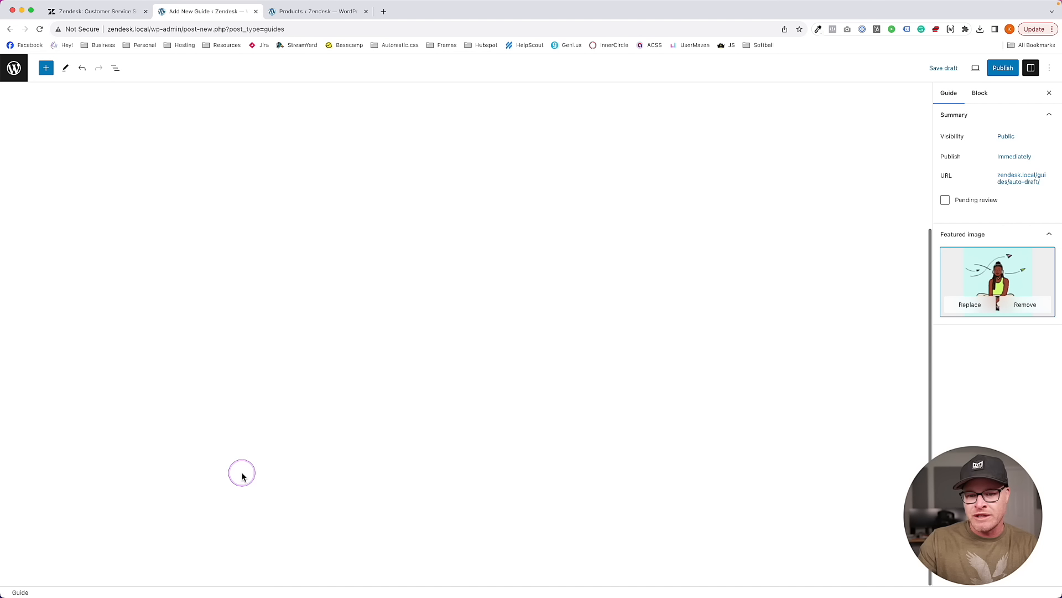
{"action": "scroll", "coordinate": [387, 437], "scroll_direction": "up", "scroll_amount": 5}
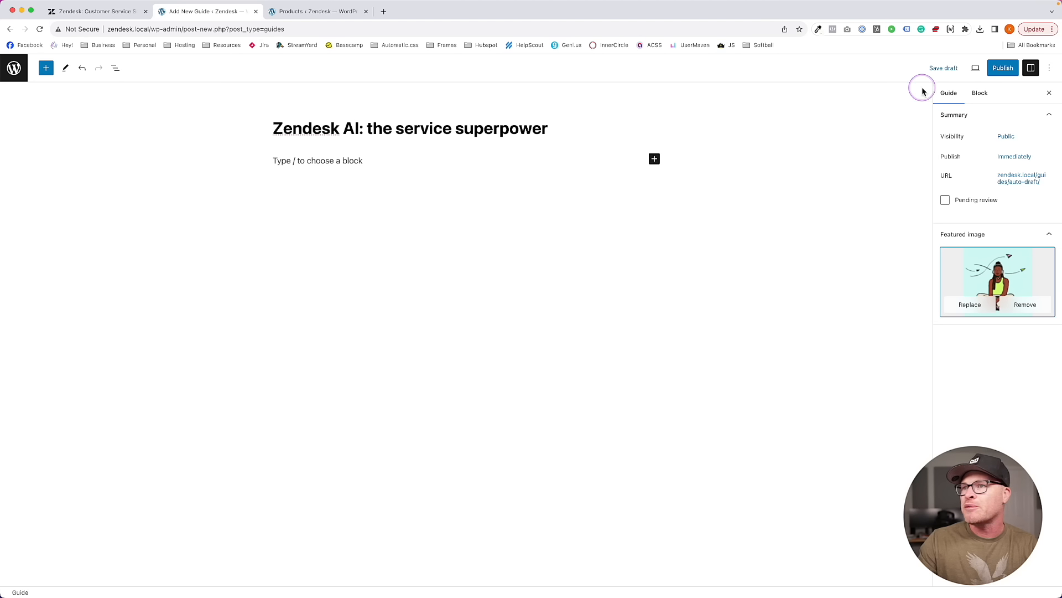
{"action": "left_click", "coordinate": [1012, 69]}
{"action": "left_click", "coordinate": [968, 67]}
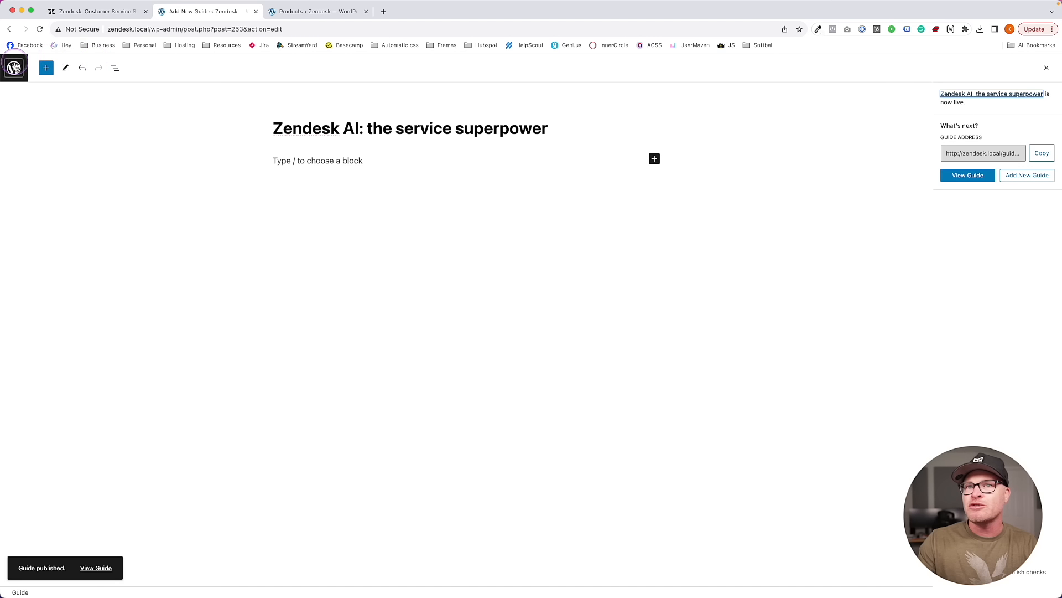
In a separate browser tab, set the ACF Guide field group's location rule to the Guide post type and save the changes
{"action": "left_click", "coordinate": [14, 68], "text": "super"}
{"action": "left_click_drag", "start_coordinate": [296, 12], "coordinate": [211, 11]}
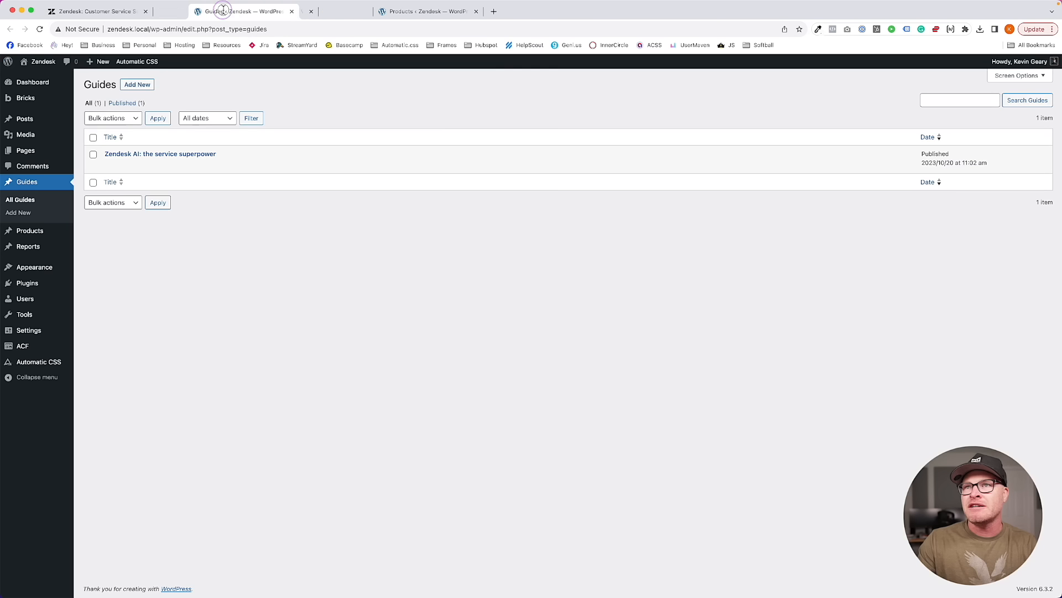
{"action": "left_click", "coordinate": [40, 344]}
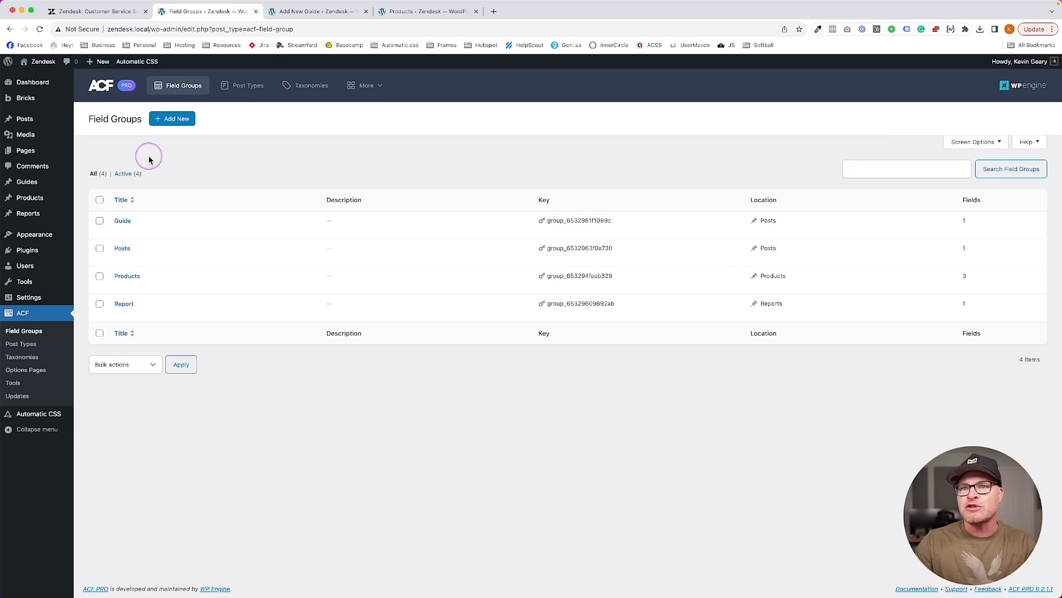
{"action": "left_click", "coordinate": [125, 220]}
{"action": "left_click", "coordinate": [167, 220]}
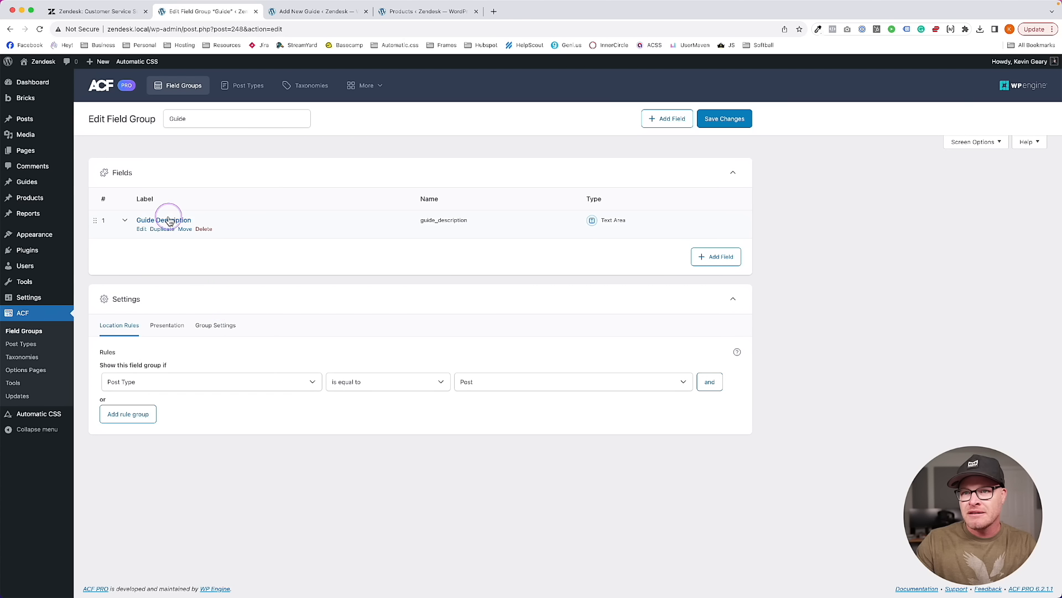
{"action": "left_click", "coordinate": [172, 220]}
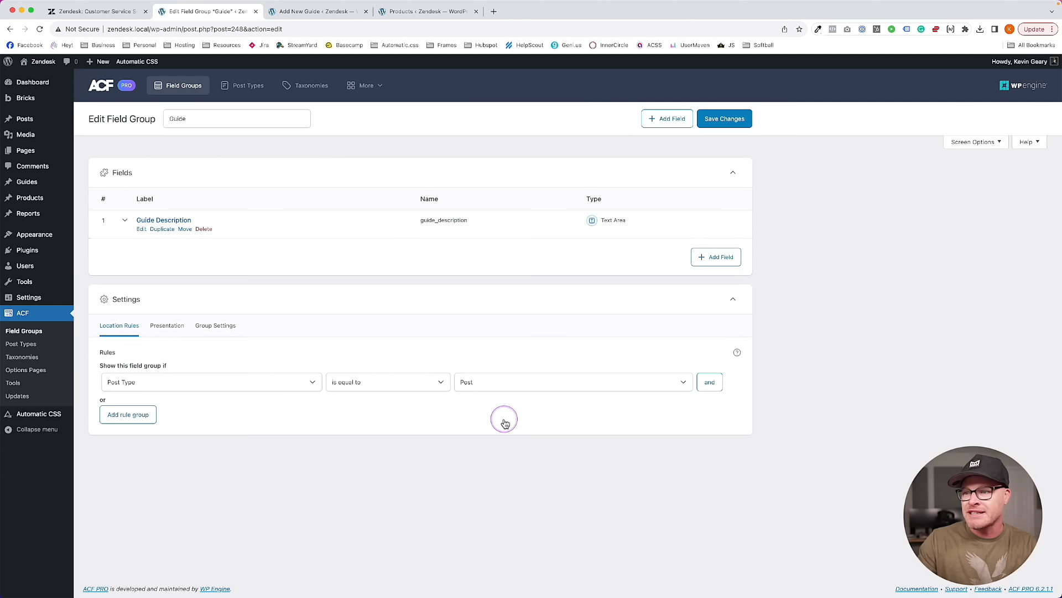
{"action": "left_click", "coordinate": [487, 385]}
{"action": "left_click", "coordinate": [487, 402]}
{"action": "left_click", "coordinate": [716, 121]}
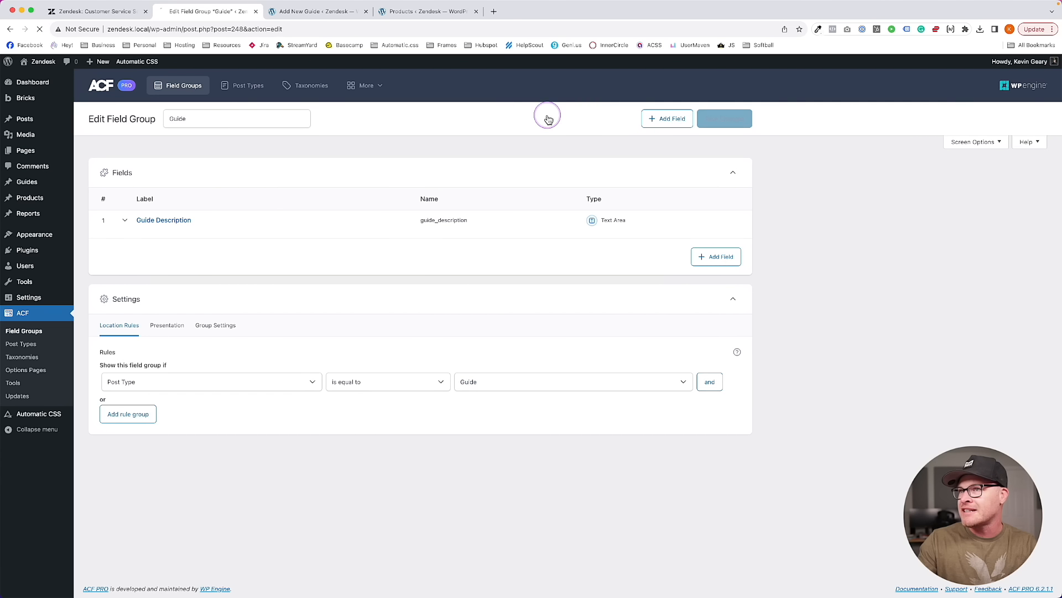
Reload the guide, enter the guide description "Find out how AI can lighten your team's load." from the live homepage, and update it
{"action": "left_click", "coordinate": [312, 13]}
{"action": "key", "text": "super+r"}
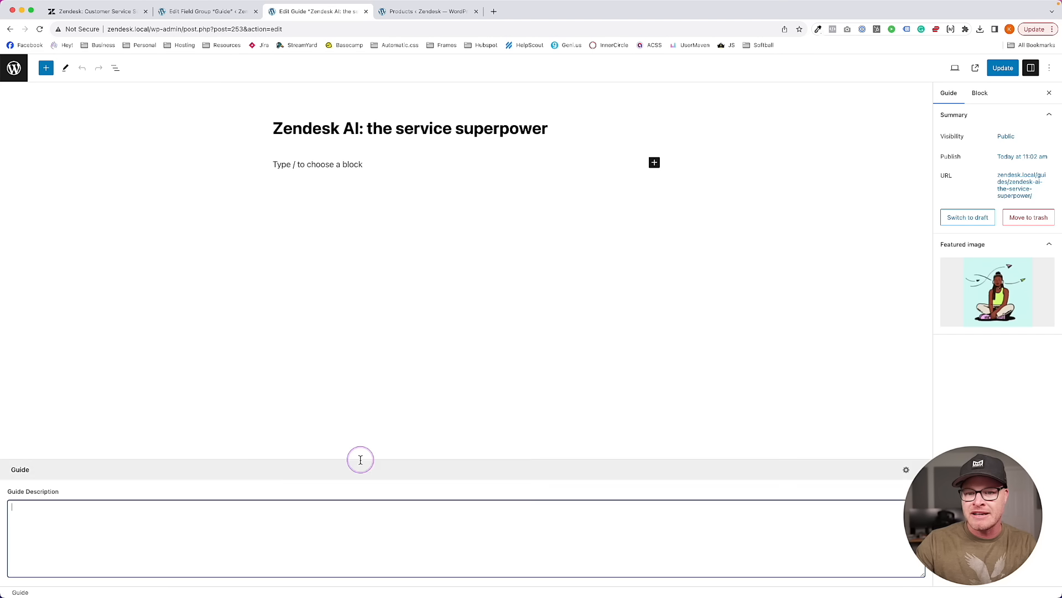
{"action": "left_click", "coordinate": [118, 6]}
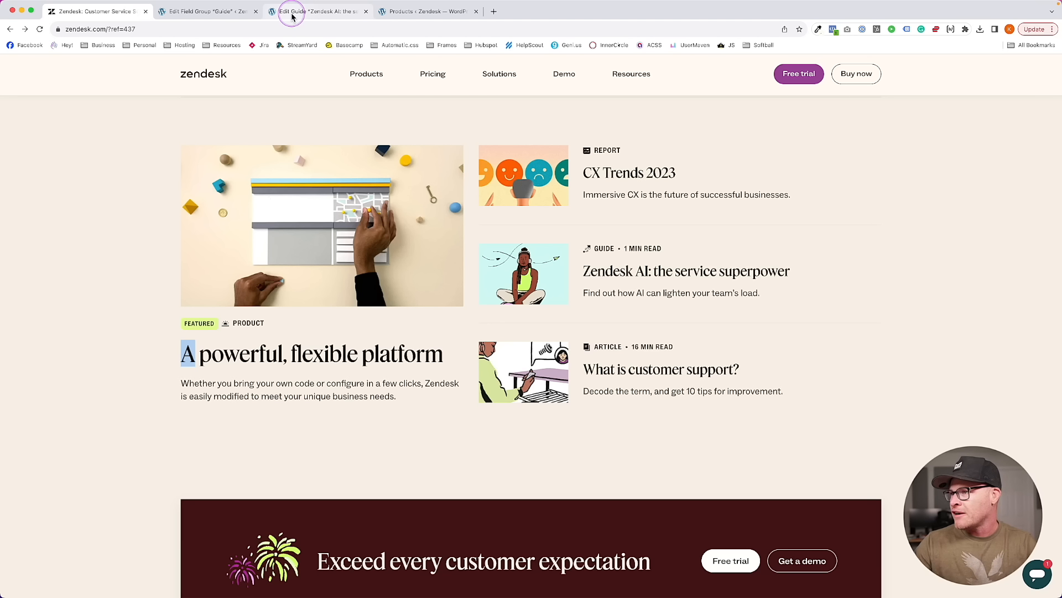
{"action": "left_click", "coordinate": [293, 13]}
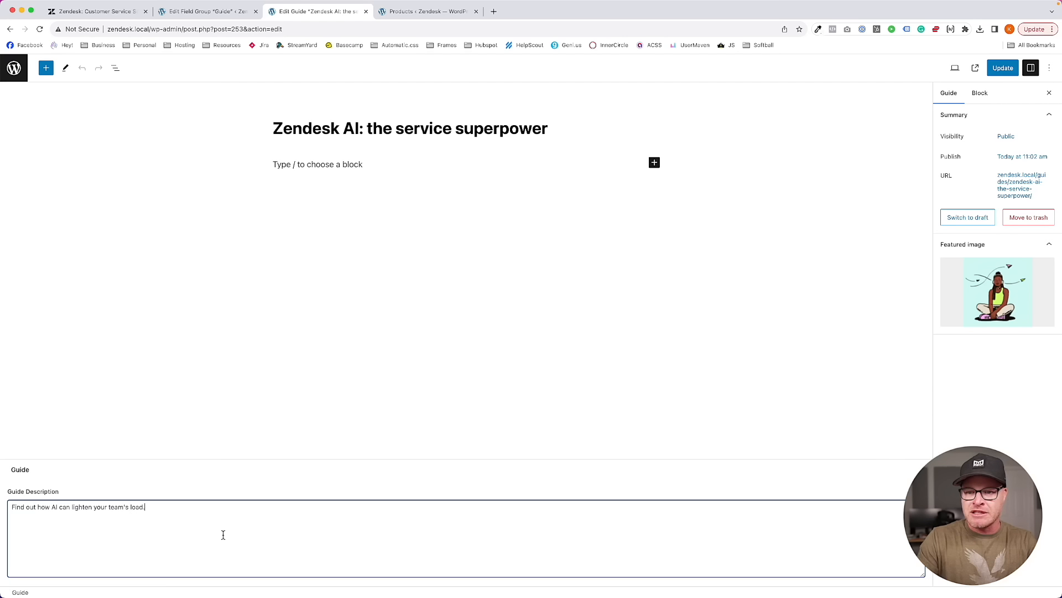
{"action": "left_click", "coordinate": [999, 68]}
Check the live homepage's article entry and create a new post titled "What is customer support?"
{"action": "left_click", "coordinate": [399, 13]}
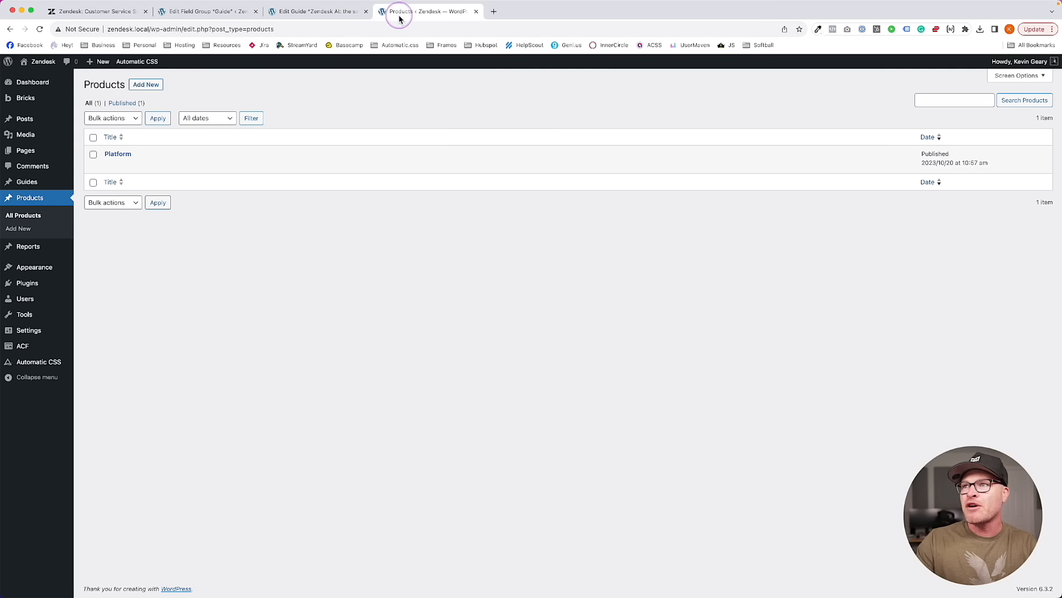
{"action": "left_click", "coordinate": [94, 11]}
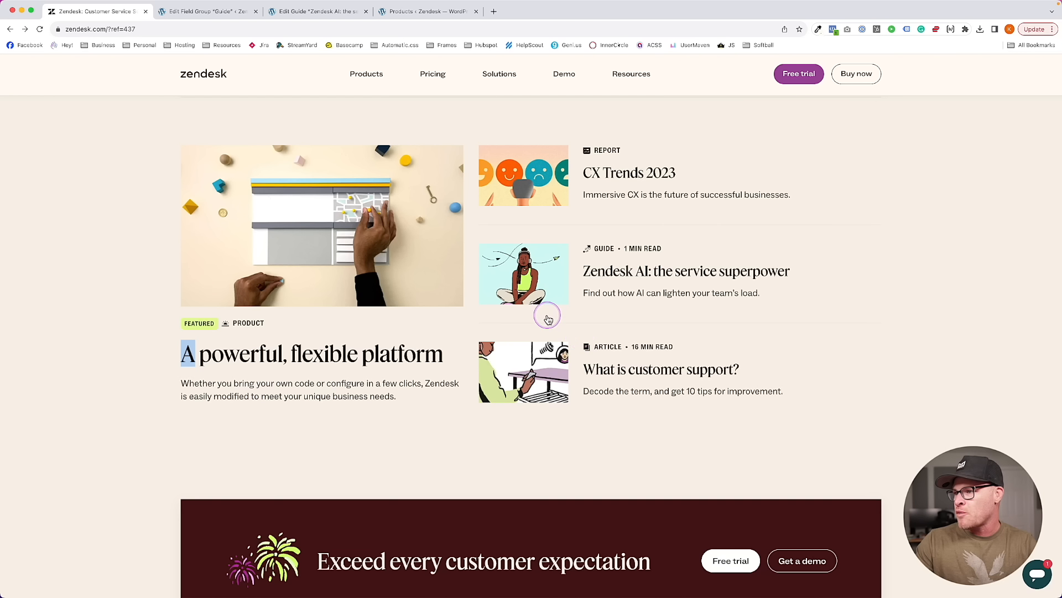
{"action": "left_click", "coordinate": [426, 11]}
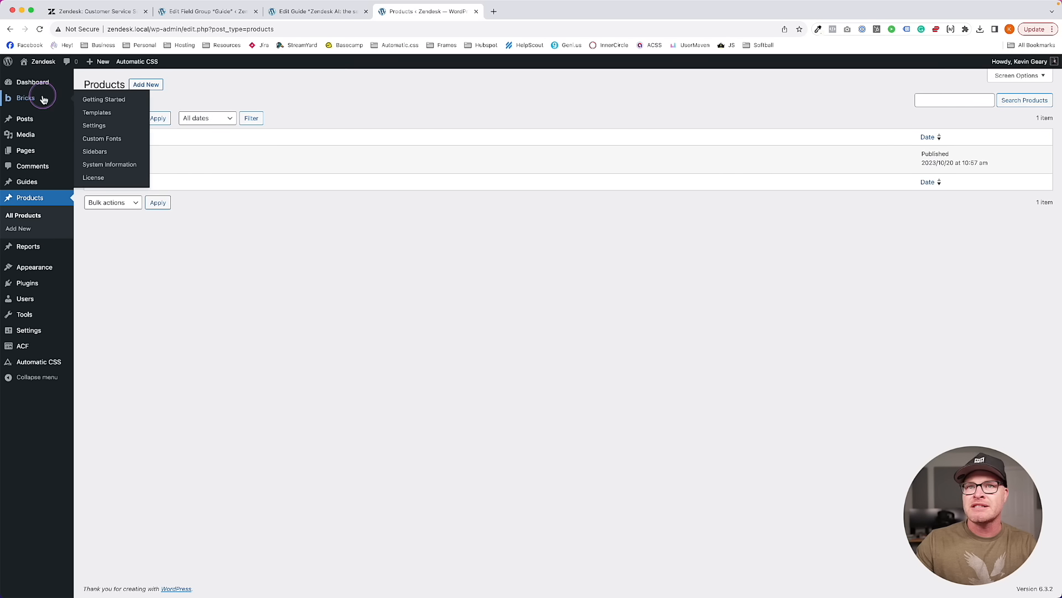
{"action": "mouse_move", "coordinate": [43, 121]}
{"action": "left_click", "coordinate": [105, 134]}
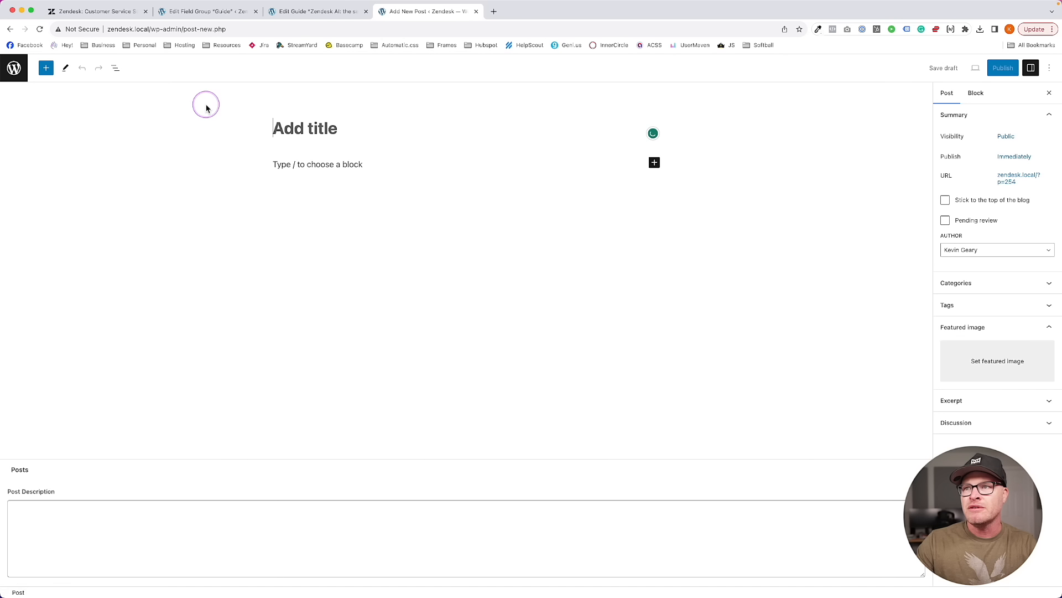
{"action": "type", "text": "Wha"}
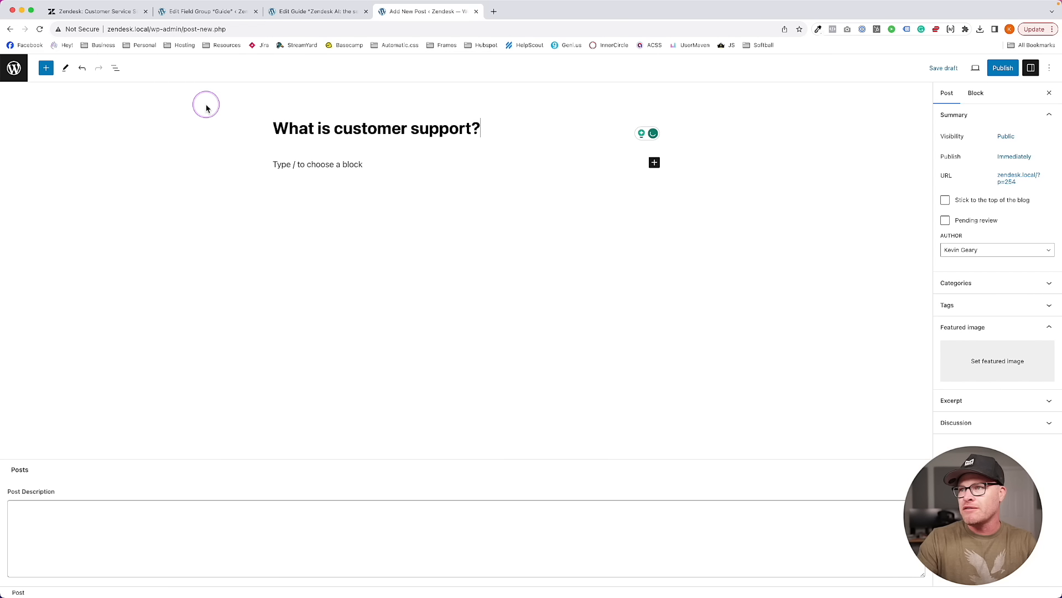
{"action": "type", "text": "t is customer support?"}
Enter the post description "Decode the term and get 10 tips for improvement.", based on the article text on the live homepage
{"action": "left_click", "coordinate": [130, 12]}
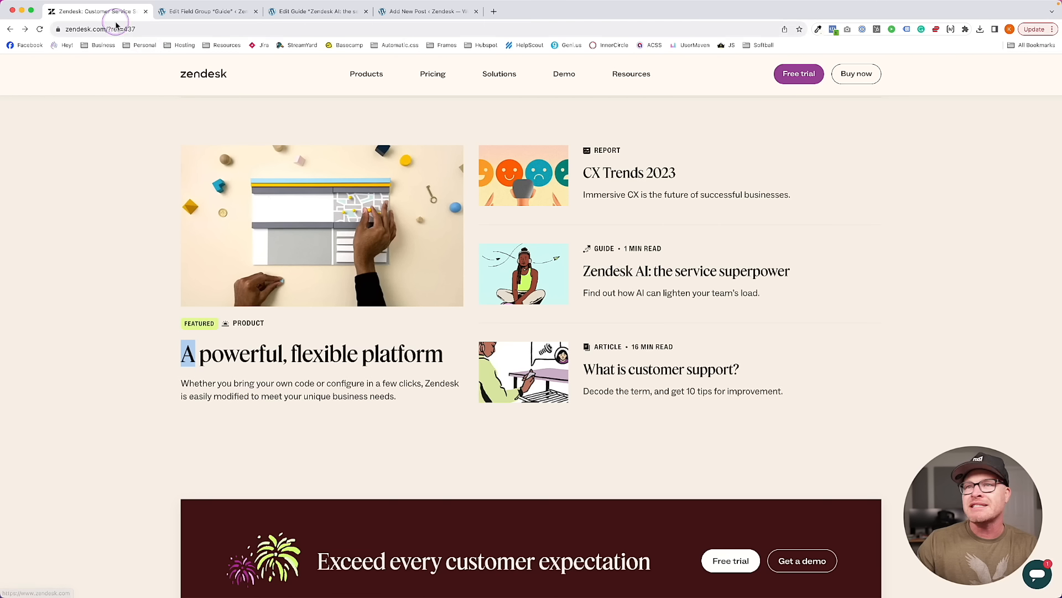
{"action": "left_click", "coordinate": [198, 12]}
{"action": "left_click", "coordinate": [327, 13]}
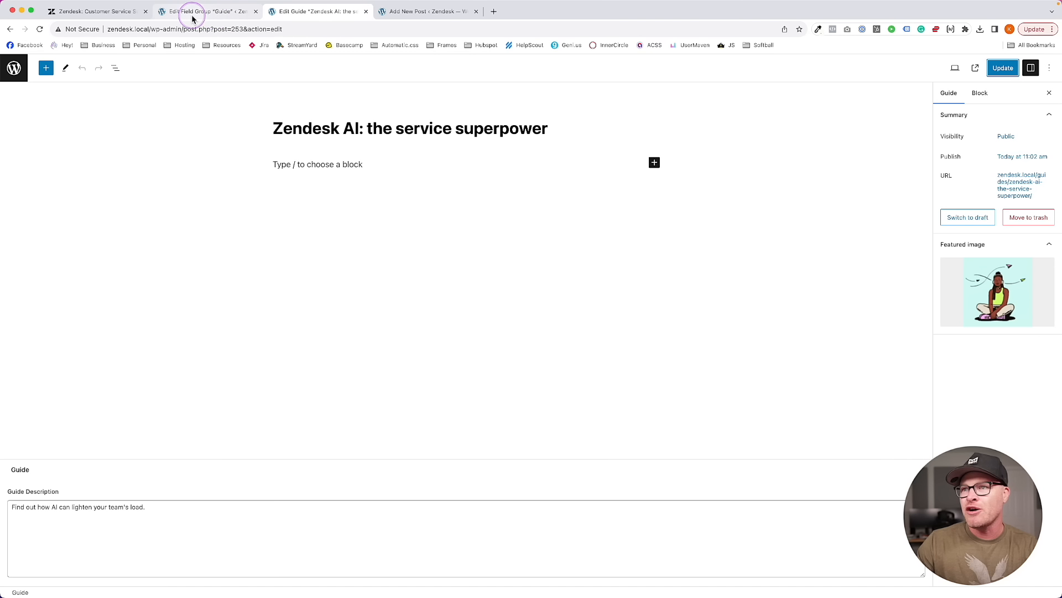
{"action": "left_click", "coordinate": [383, 19]}
{"action": "left_click", "coordinate": [171, 525]}
{"action": "type", "text": "D"}
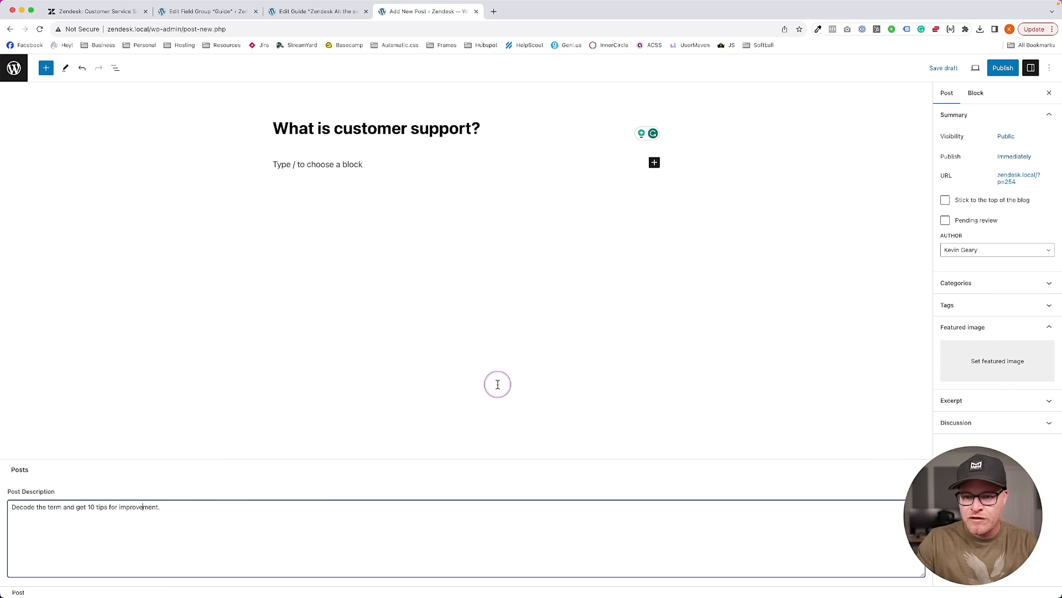
Set the illustration of a person in green at a desk as the post's featured image, matching the live homepage, and publish the post
{"action": "left_click", "coordinate": [973, 380]}
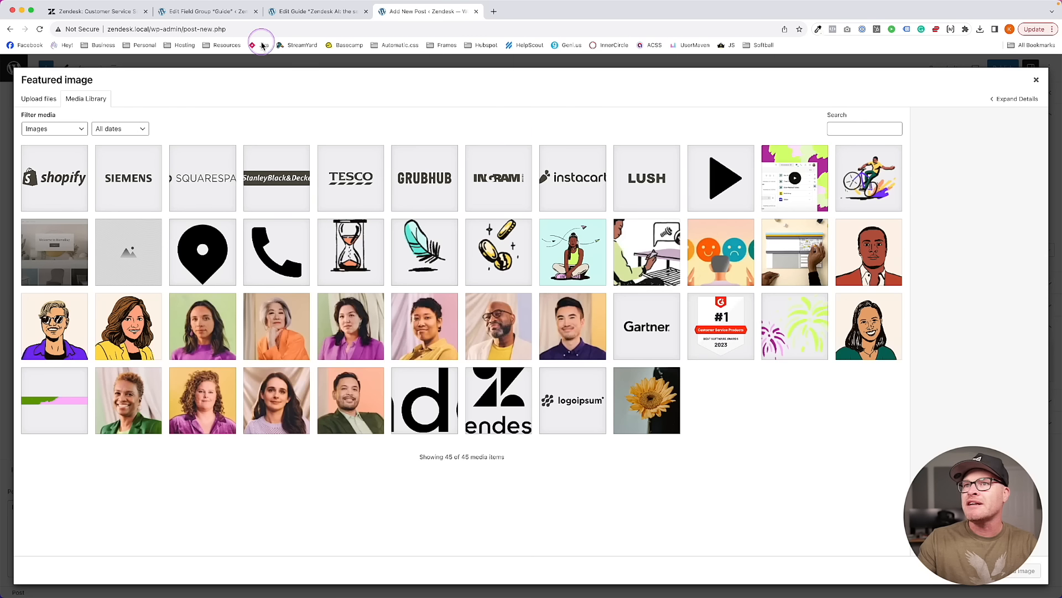
{"action": "left_click", "coordinate": [114, 11]}
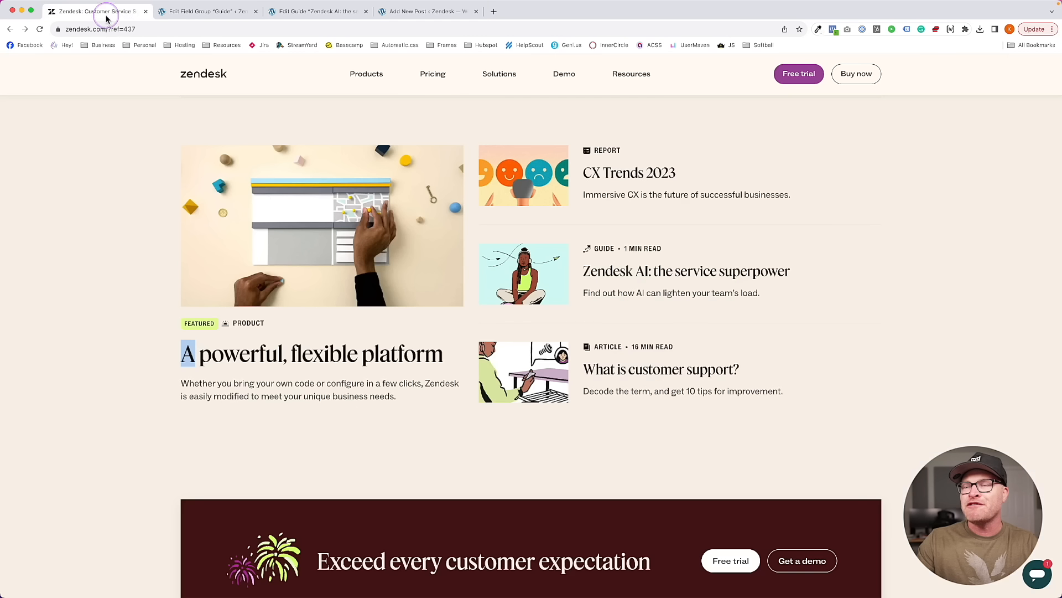
{"action": "left_click", "coordinate": [419, 13]}
{"action": "left_click", "coordinate": [647, 252]}
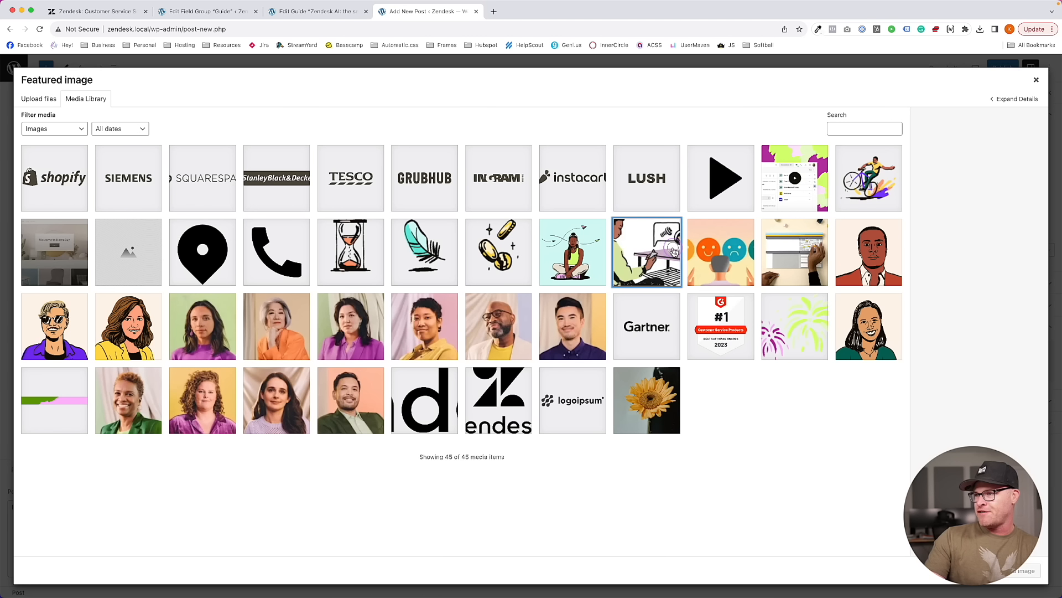
{"action": "left_click", "coordinate": [1006, 572]}
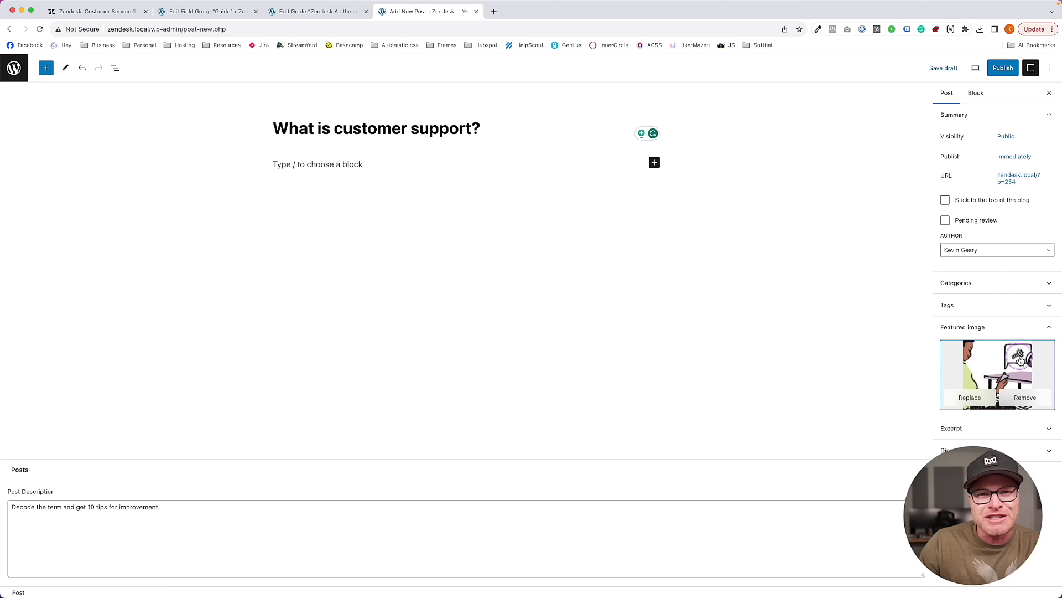
{"action": "left_click", "coordinate": [1002, 68]}
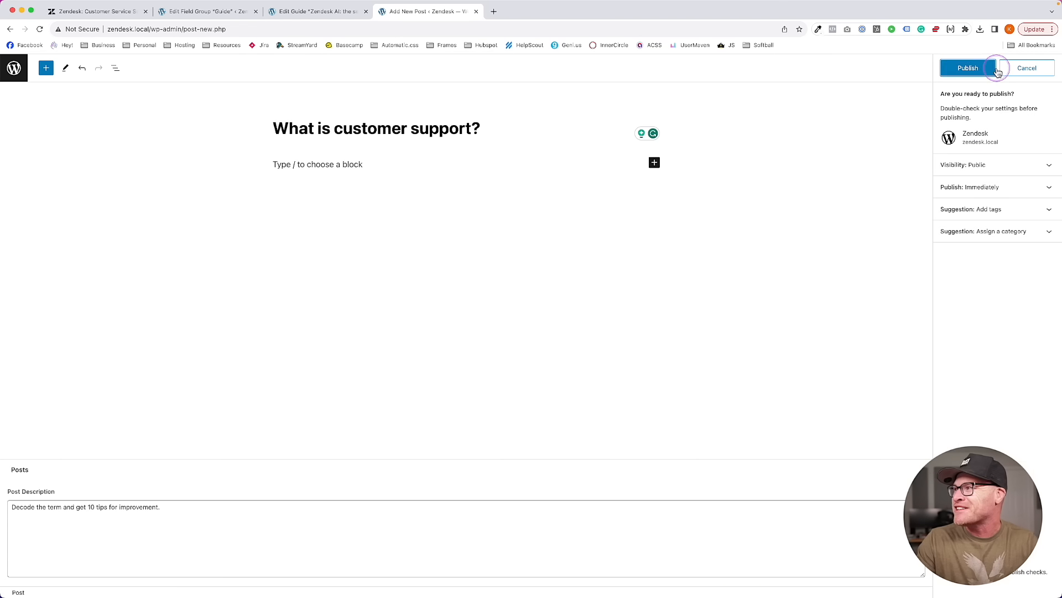
{"action": "left_click", "coordinate": [968, 67]}
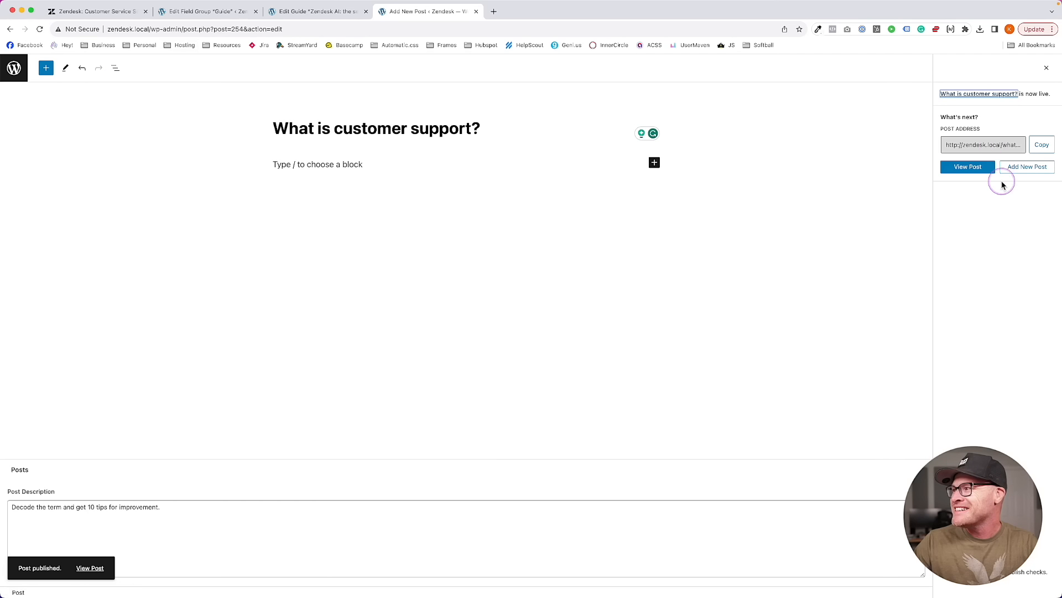
Close the post and guide editor tabs and leave the Guide field group for the WordPress dashboard
{"action": "left_click", "coordinate": [476, 12]}
{"action": "left_click", "coordinate": [133, 11]}
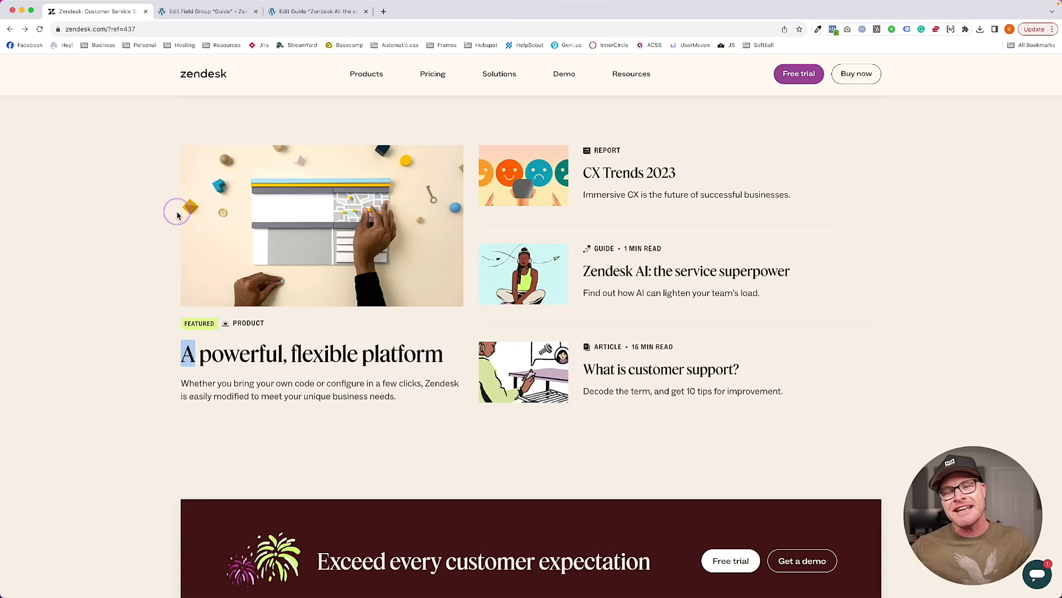
{"action": "left_click", "coordinate": [101, 249]}
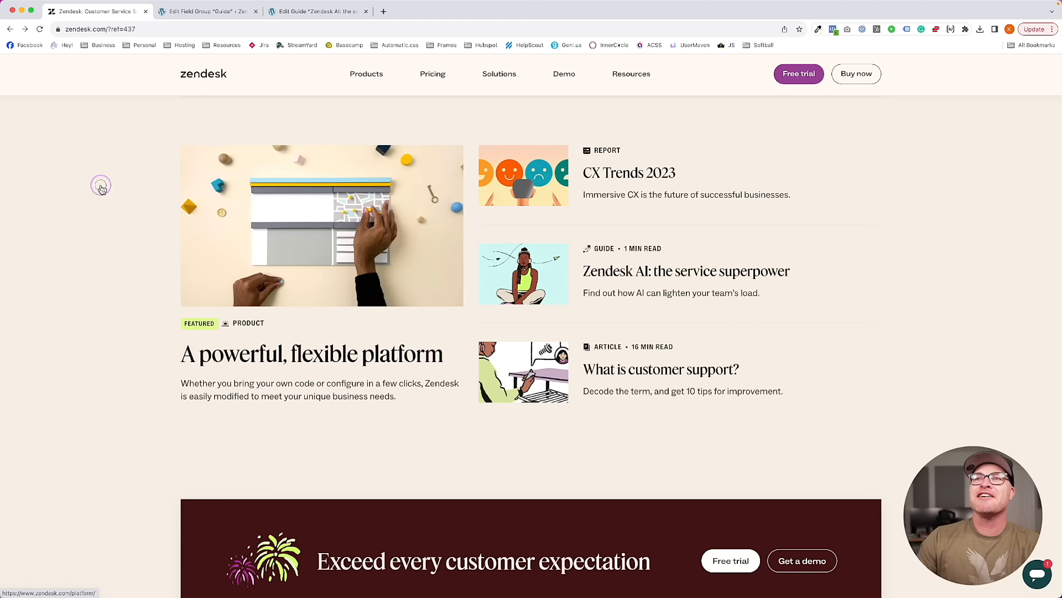
{"action": "left_click", "coordinate": [182, 18]}
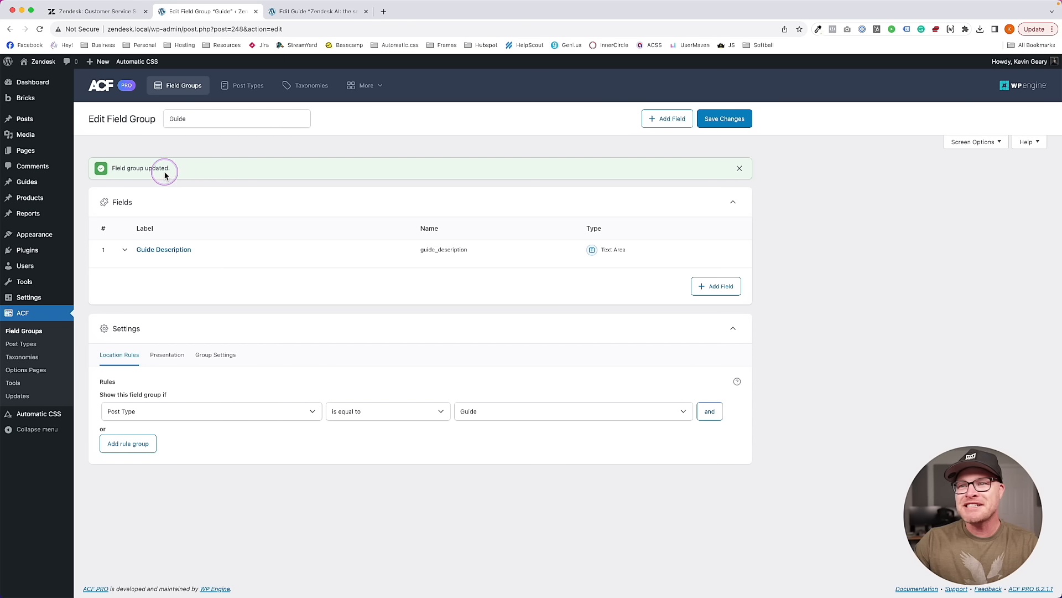
{"action": "left_click", "coordinate": [43, 83]}
{"action": "left_click", "coordinate": [360, 12]}
{"action": "left_click", "coordinate": [364, 12]}
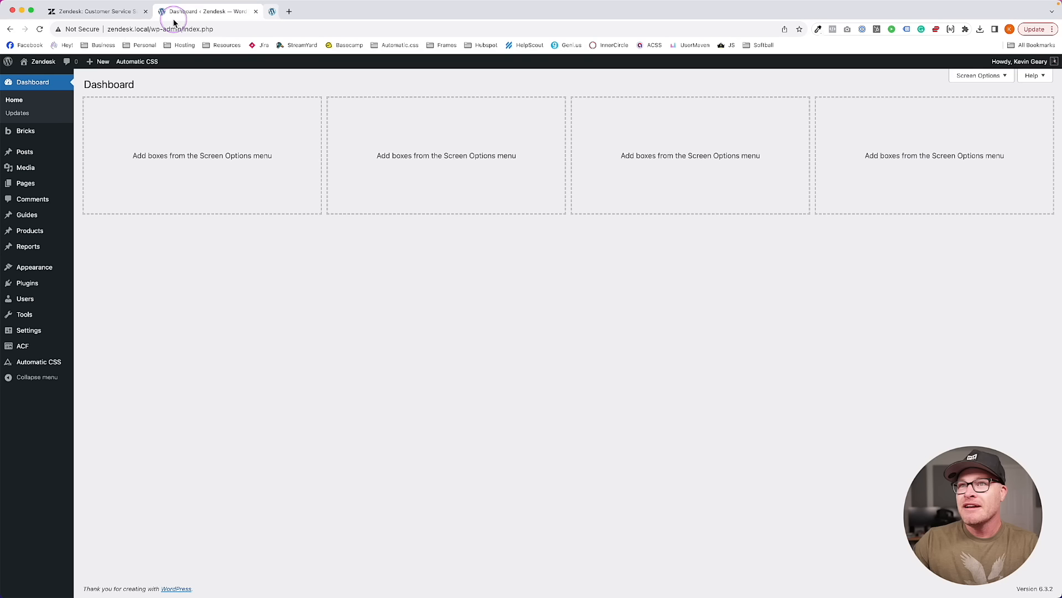
Review the Resources section on the live homepage and open the site's Home page in the Bricks builder
{"action": "left_click", "coordinate": [111, 12]}
{"action": "scroll", "coordinate": [232, 216], "scroll_direction": "down", "scroll_amount": 3}
{"action": "scroll", "coordinate": [233, 216], "scroll_direction": "up", "scroll_amount": 5}
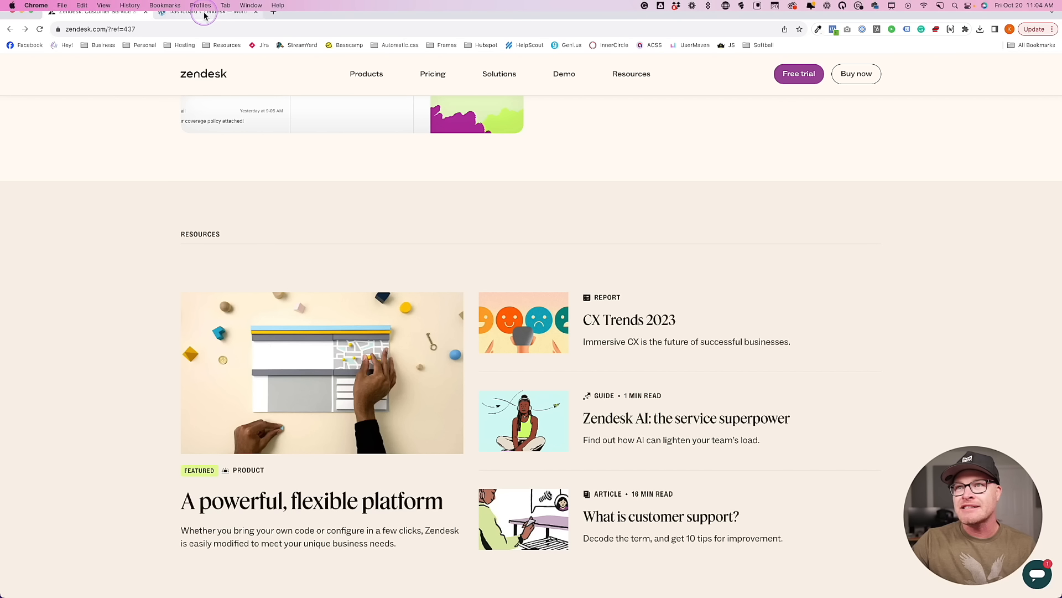
{"action": "left_click", "coordinate": [205, 11]}
{"action": "mouse_move", "coordinate": [44, 151]}
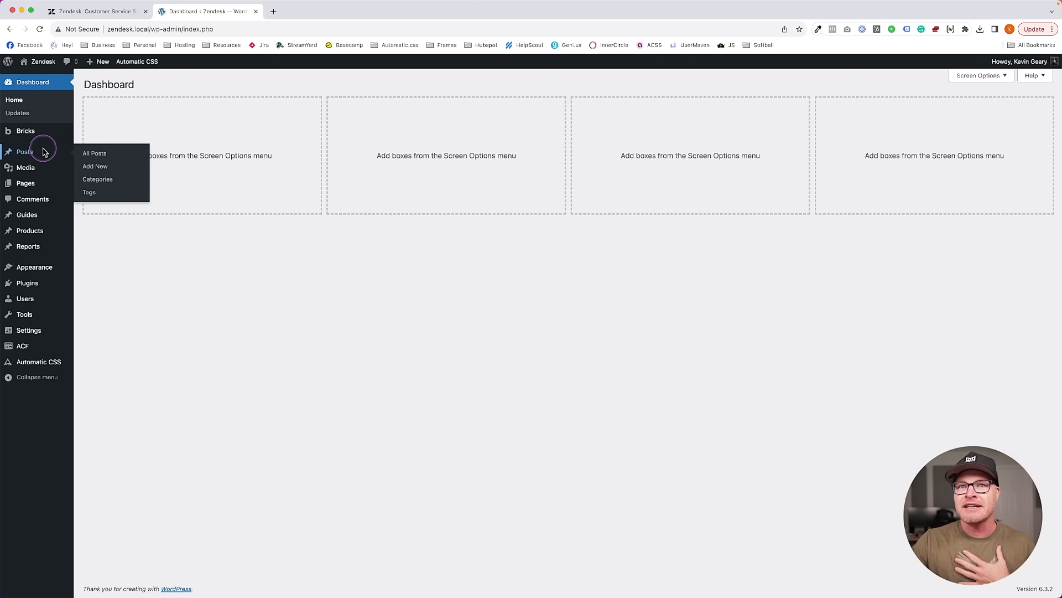
{"action": "left_click", "coordinate": [40, 183]}
{"action": "left_click", "coordinate": [212, 165]}
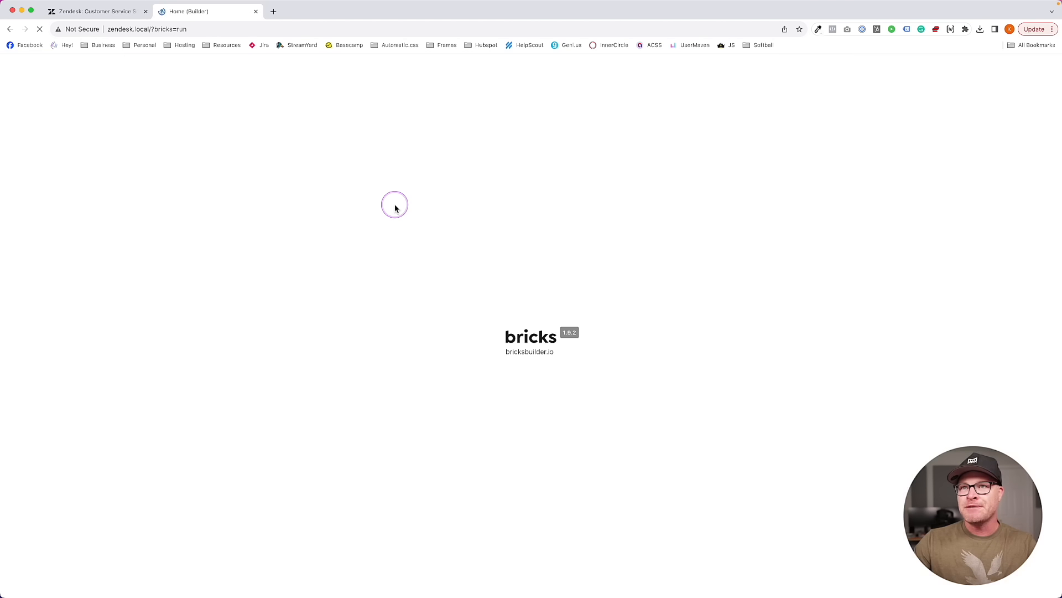
Add an empty section below the "Take your support personally" section and compare it with the live Resources section
{"action": "scroll", "coordinate": [390, 216], "scroll_direction": "down", "scroll_amount": 20}
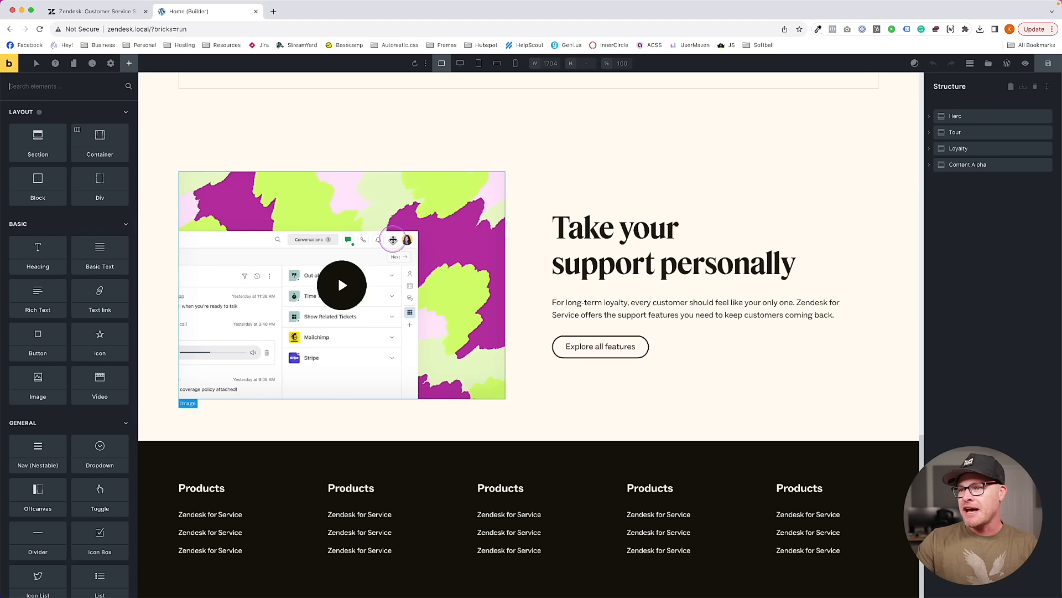
{"action": "left_click", "coordinate": [129, 79]}
{"action": "type", "text": "sec"}
{"action": "left_click_drag", "start_coordinate": [37, 129], "coordinate": [422, 339]}
{"action": "left_click", "coordinate": [103, 11]}
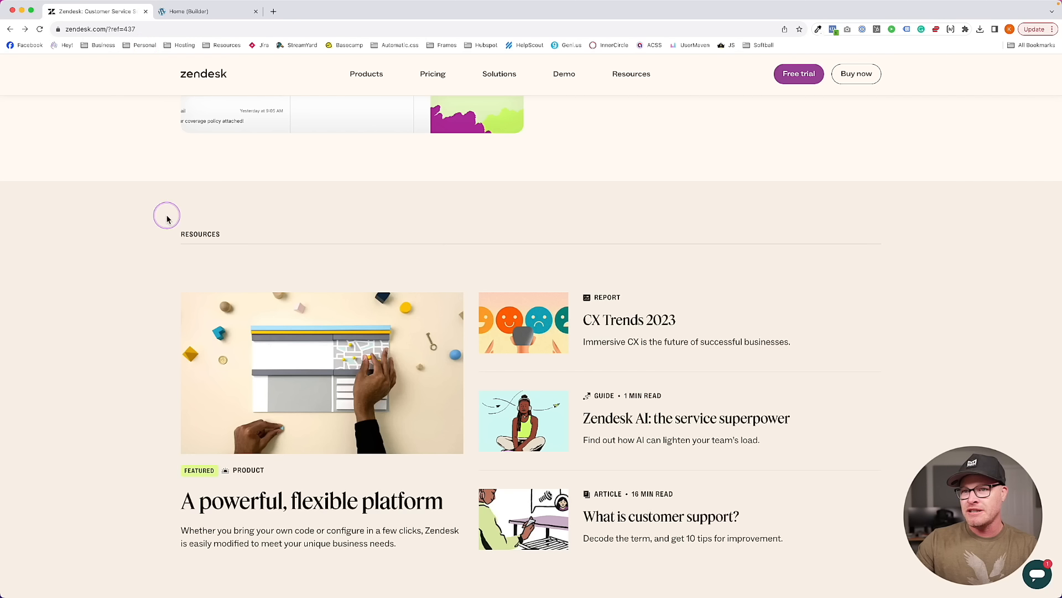
{"action": "left_click", "coordinate": [188, 11]}
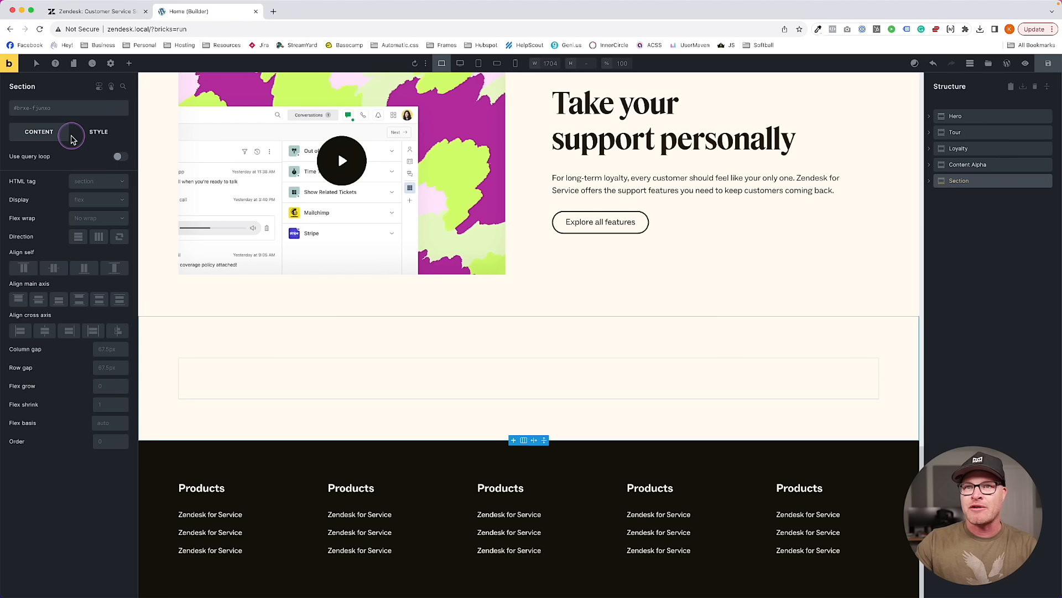
Assign the background utility class bg--base-light to the new section above the footer
{"action": "left_click", "coordinate": [76, 109]}
{"action": "type", "text": "bg--"}
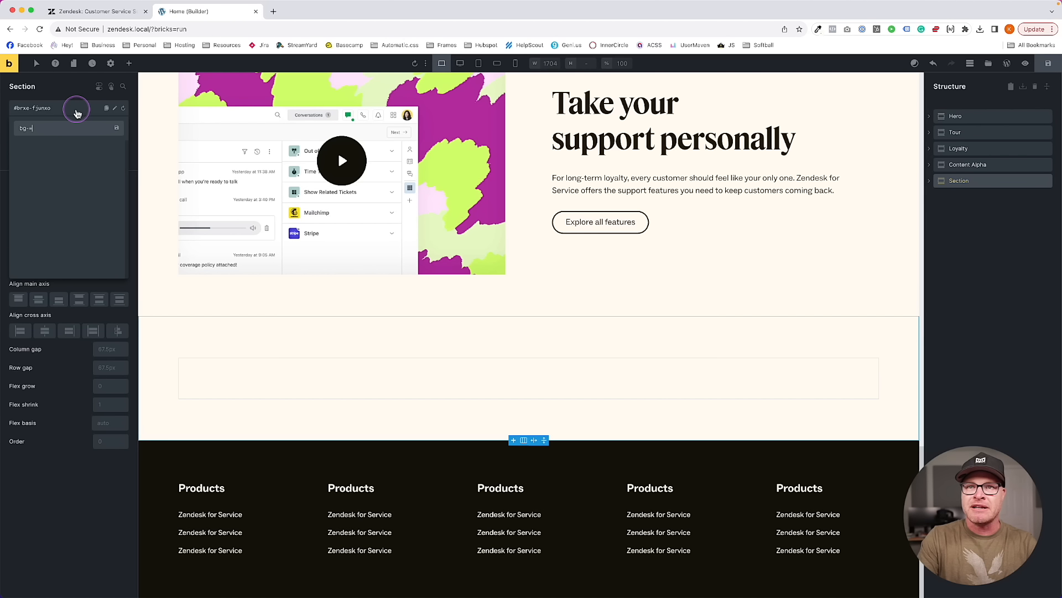
{"action": "type", "text": "base-light"}
{"action": "key", "text": "Return"}
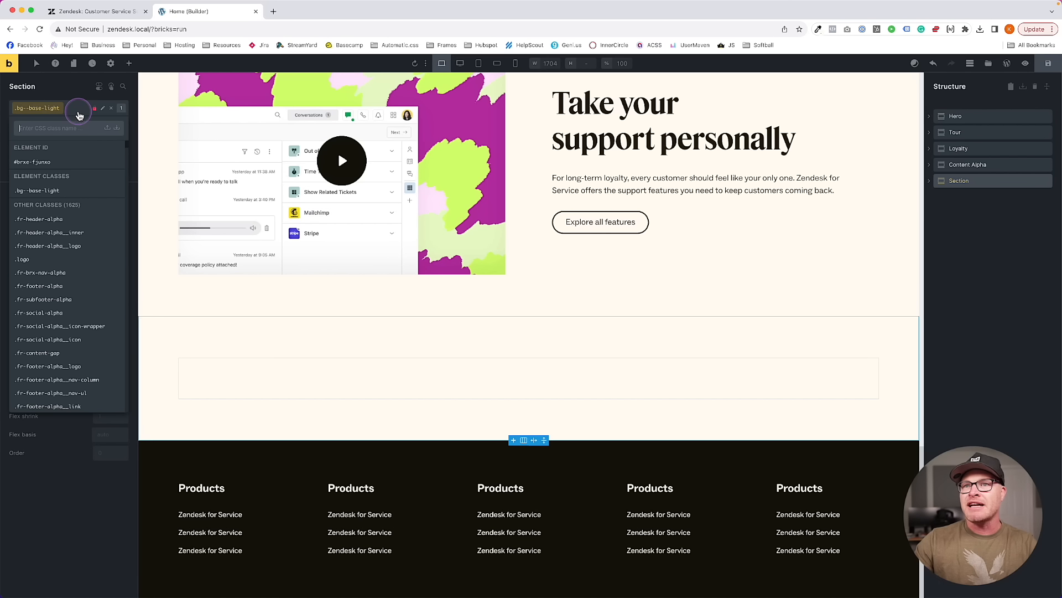
Search the Automatic.css utility classes for "back" and examine the available background colours
{"action": "left_click", "coordinate": [70, 113]}
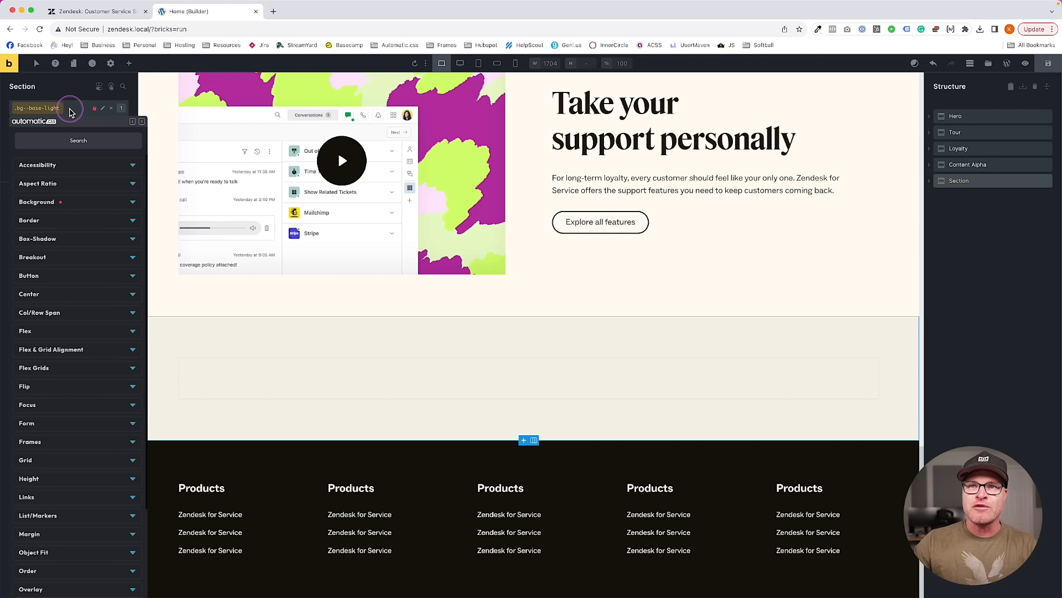
{"action": "type", "text": "bg"}
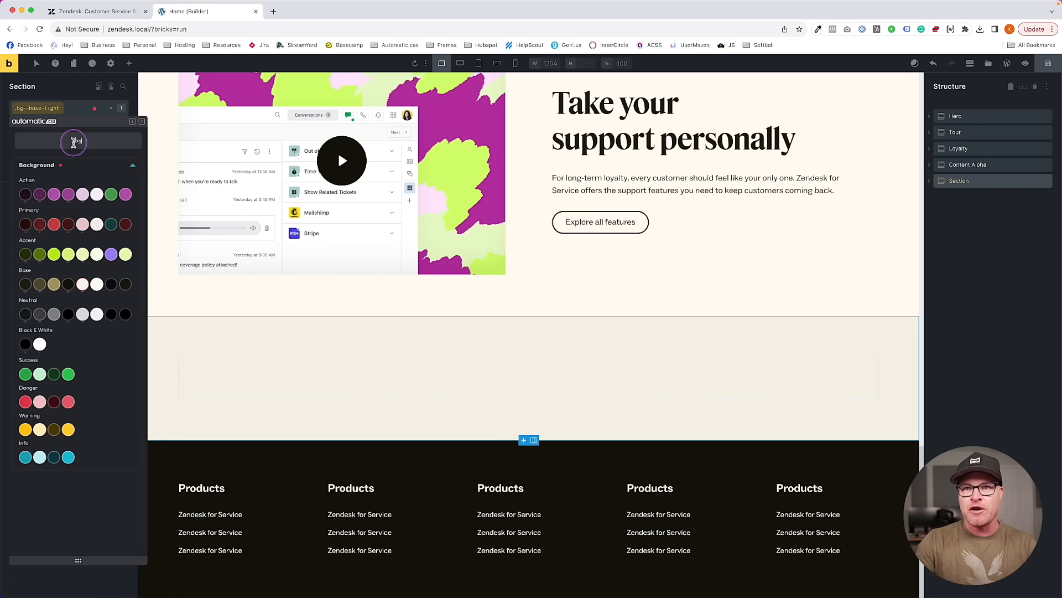
{"action": "key", "text": "BackSpace"}
{"action": "type", "text": "ack"}
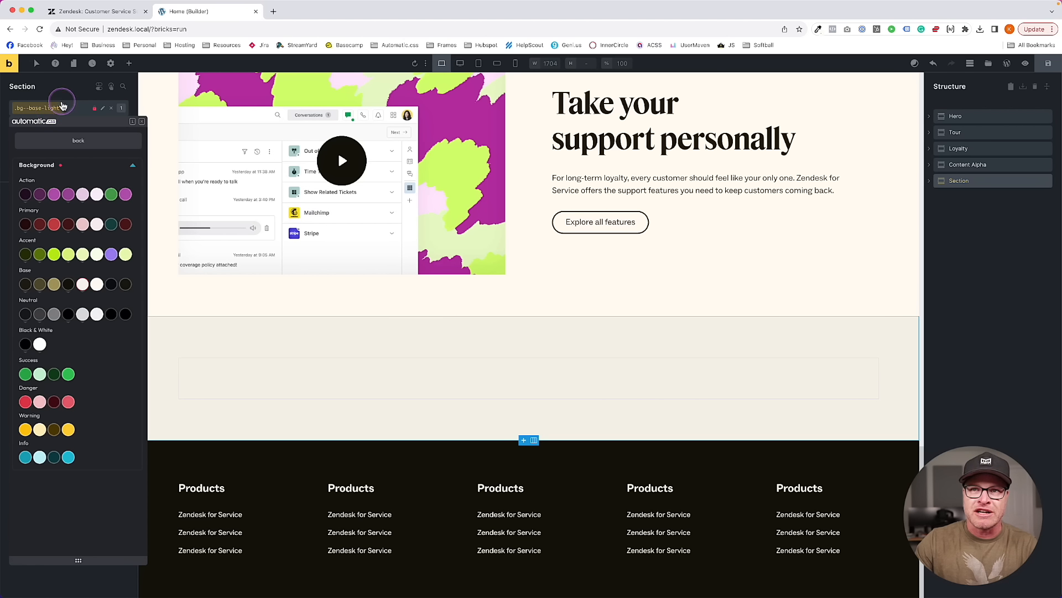
{"action": "left_click", "coordinate": [360, 320]}
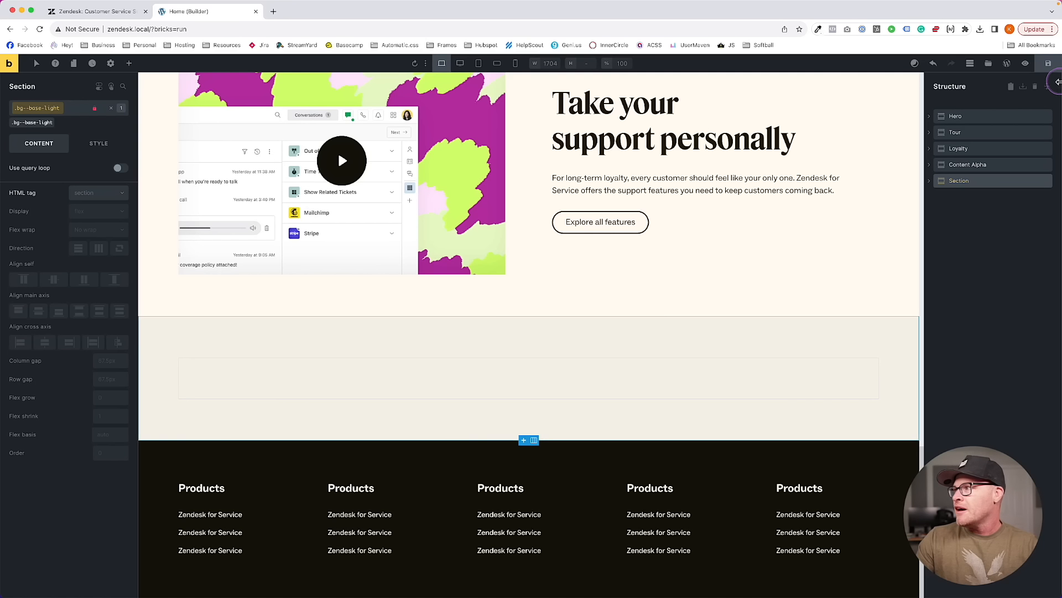
Save the page and rename the new section as Resources
{"action": "left_click", "coordinate": [1048, 64]}
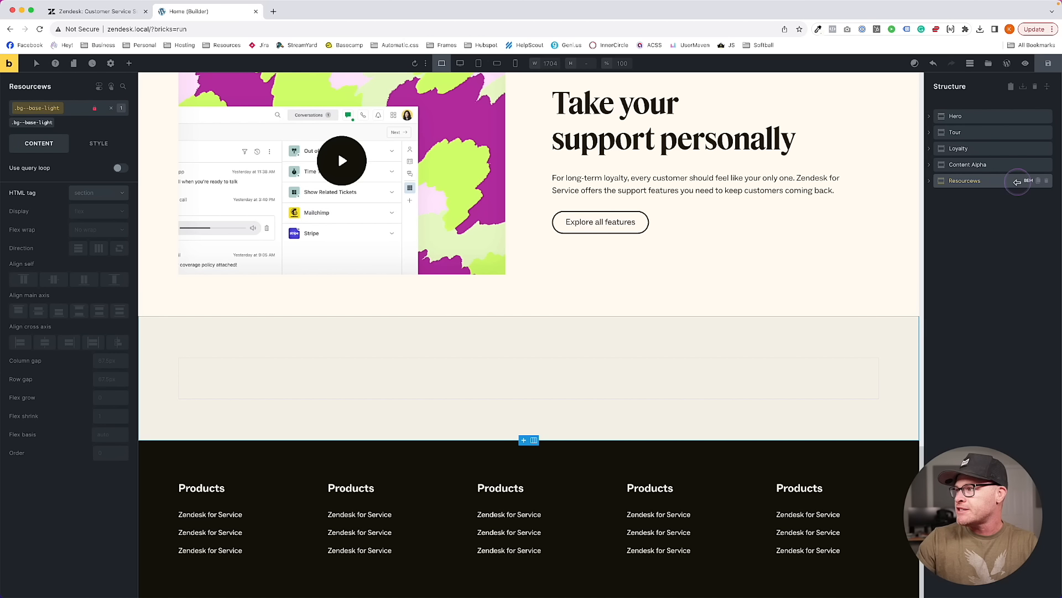
{"action": "double_click", "coordinate": [978, 180]}
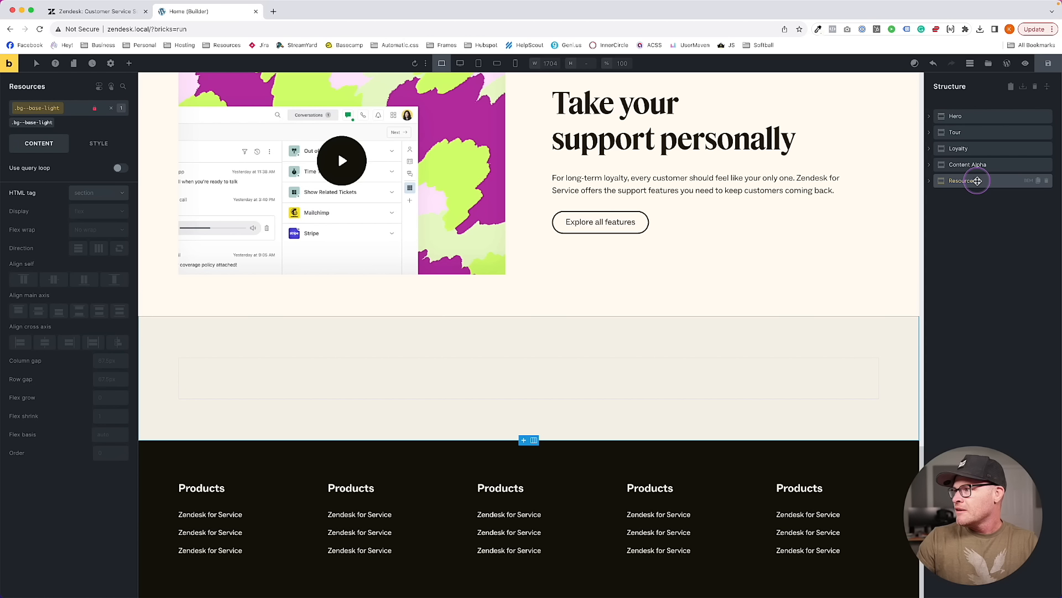
Examine how the Loyalty and Content Alpha sections are laid out on the page and which containers each holds
{"action": "left_click", "coordinate": [968, 165]}
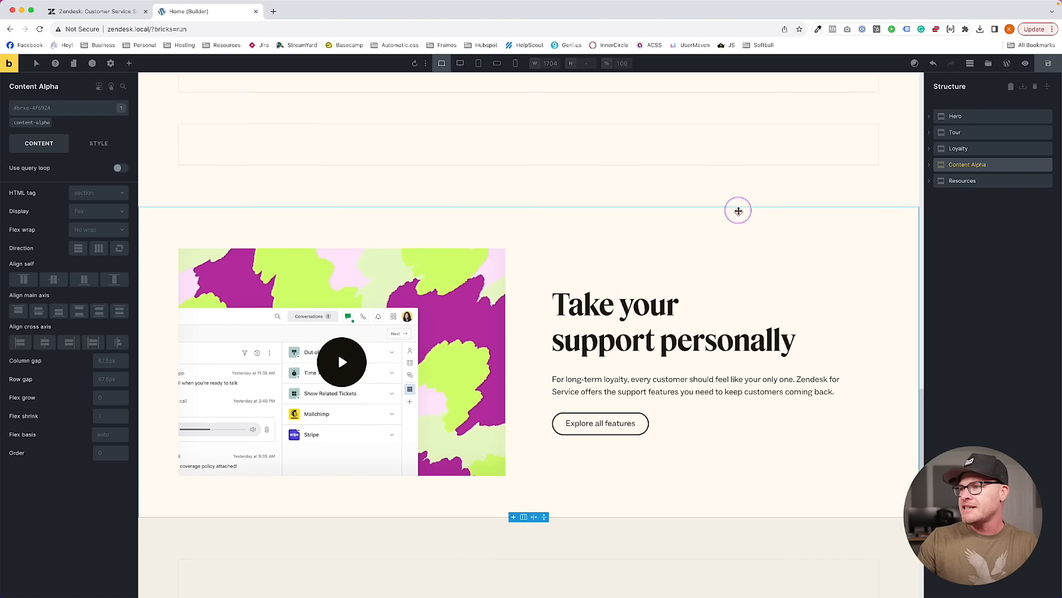
{"action": "scroll", "coordinate": [738, 210], "scroll_direction": "up", "scroll_amount": 1}
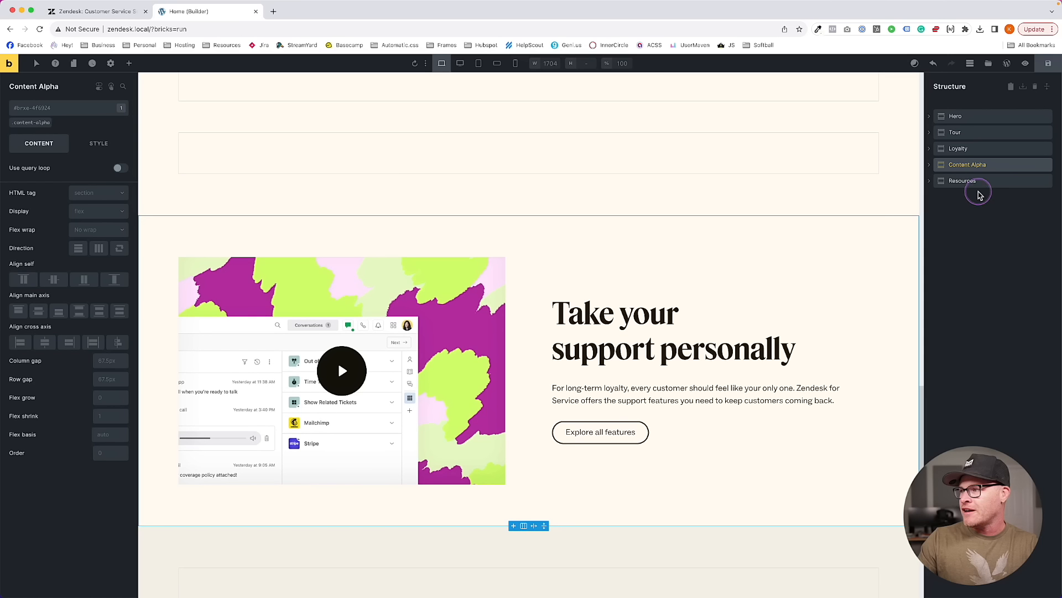
{"action": "left_click_drag", "start_coordinate": [965, 164], "coordinate": [942, 167]}
{"action": "scroll", "coordinate": [862, 203], "scroll_direction": "down", "scroll_amount": 3}
{"action": "scroll", "coordinate": [859, 203], "scroll_direction": "up", "scroll_amount": 1}
{"action": "scroll", "coordinate": [859, 203], "scroll_direction": "up", "scroll_amount": 1}
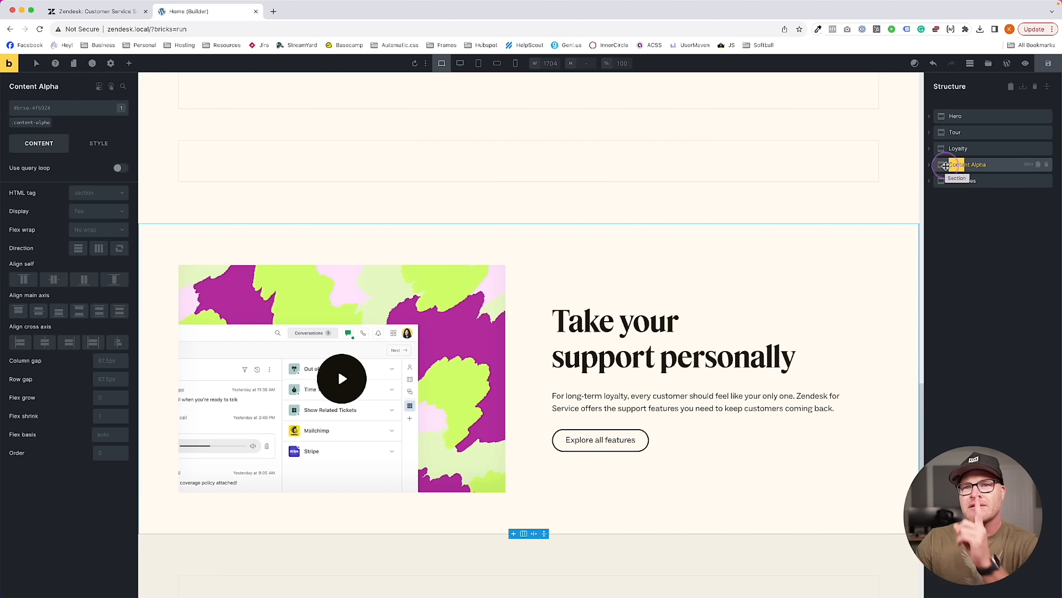
{"action": "left_click", "coordinate": [960, 148]}
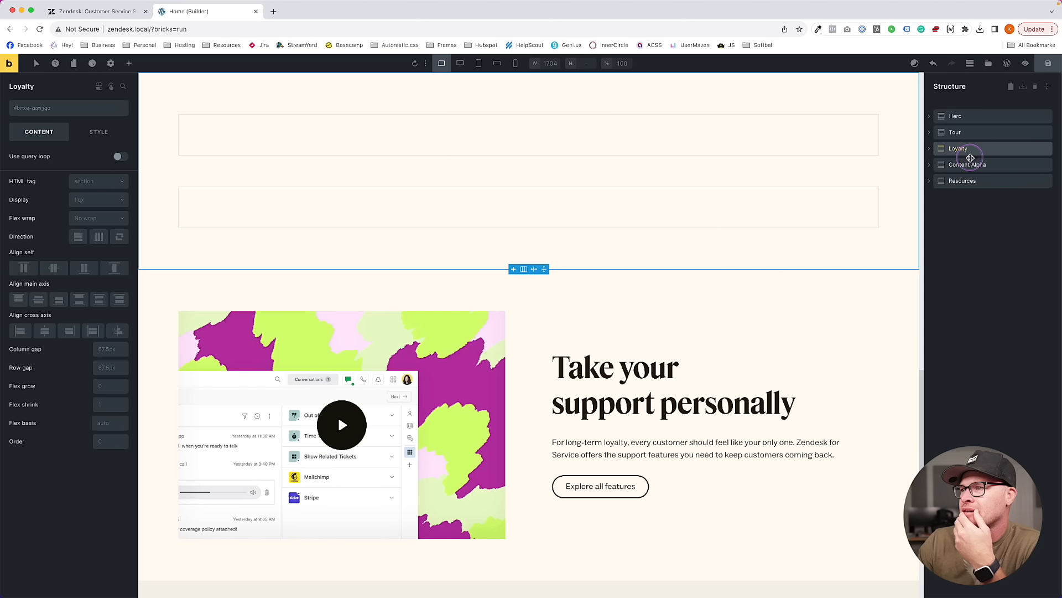
{"action": "scroll", "coordinate": [785, 229], "scroll_direction": "up", "scroll_amount": 2}
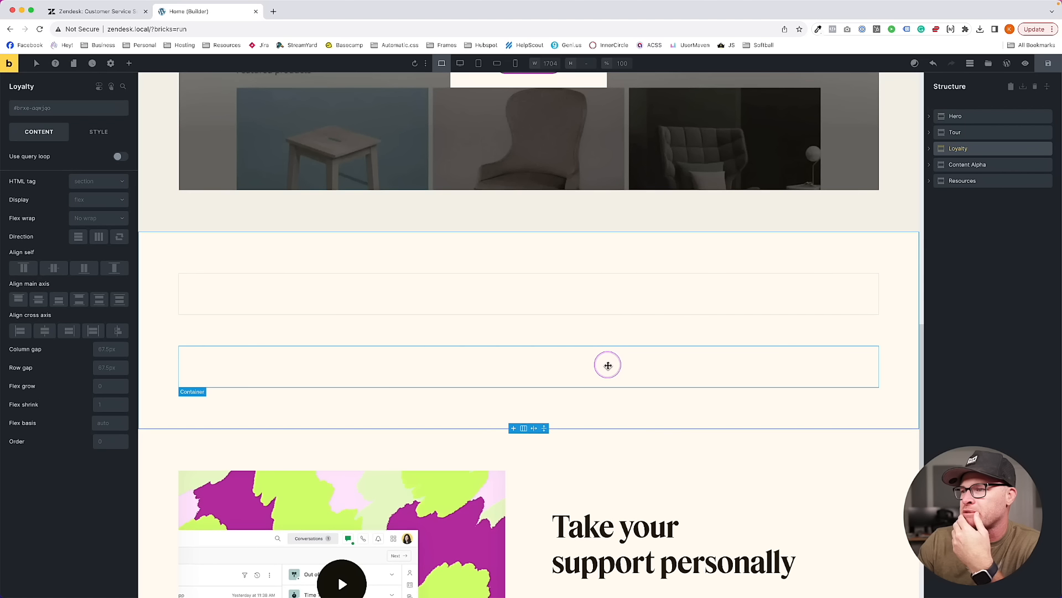
{"action": "left_click", "coordinate": [976, 161]}
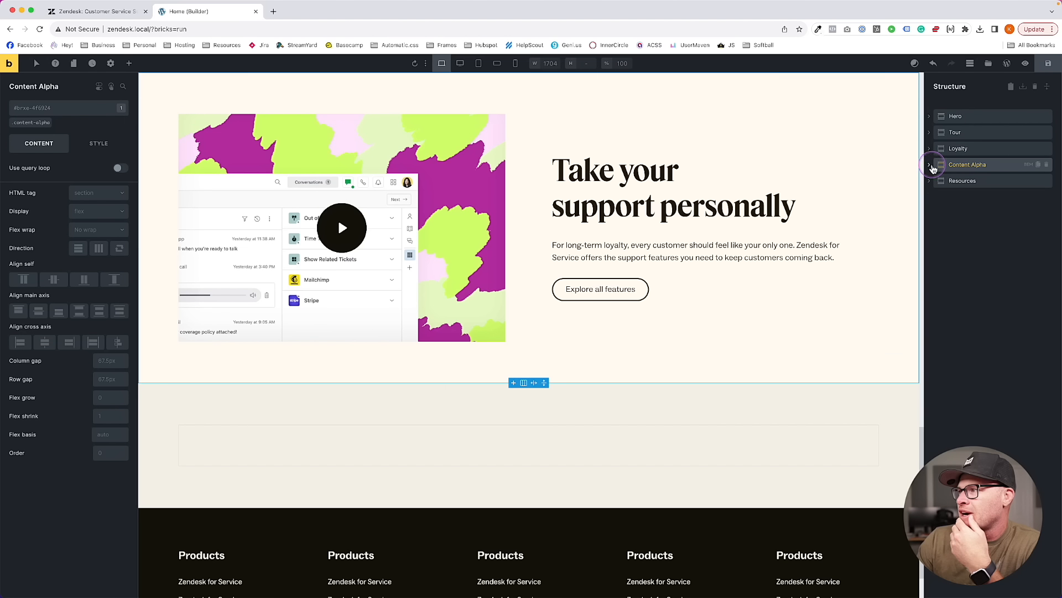
{"action": "left_click", "coordinate": [934, 148]}
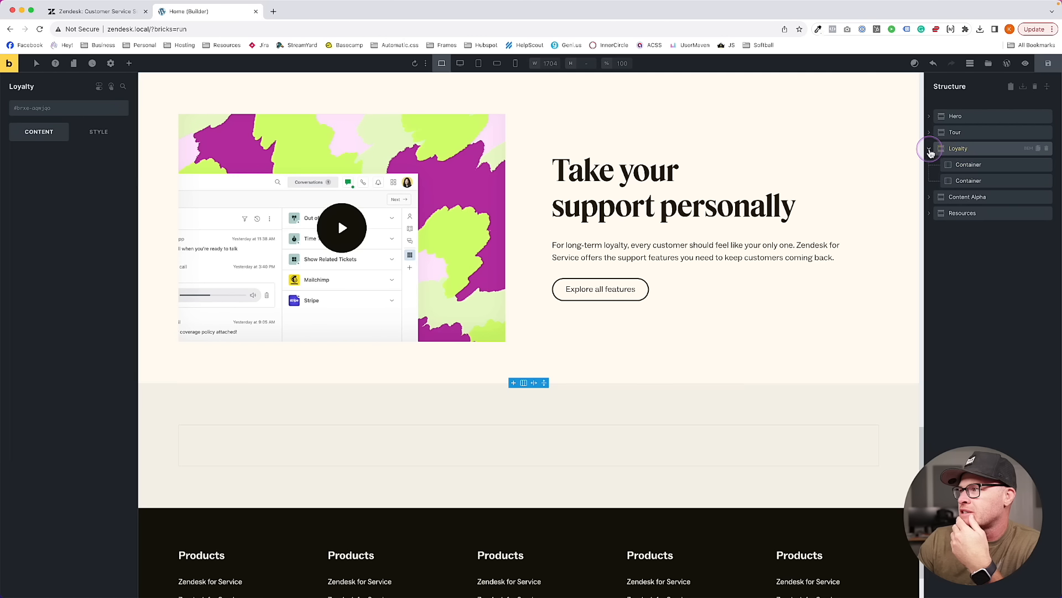
{"action": "left_click", "coordinate": [953, 198]}
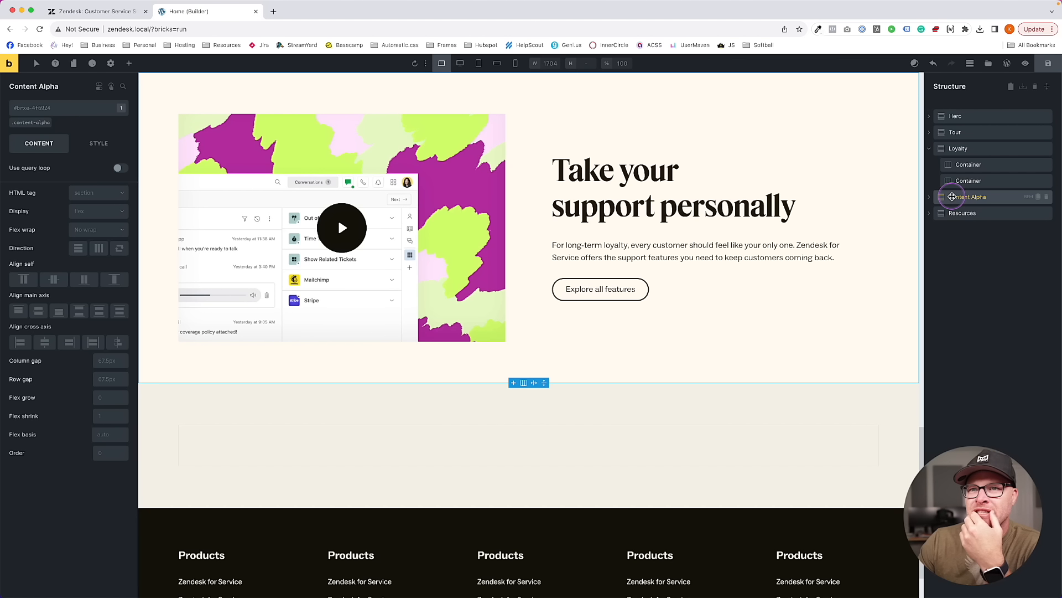
{"action": "scroll", "coordinate": [828, 215], "scroll_direction": "up", "scroll_amount": 2}
{"action": "left_click", "coordinate": [936, 199]}
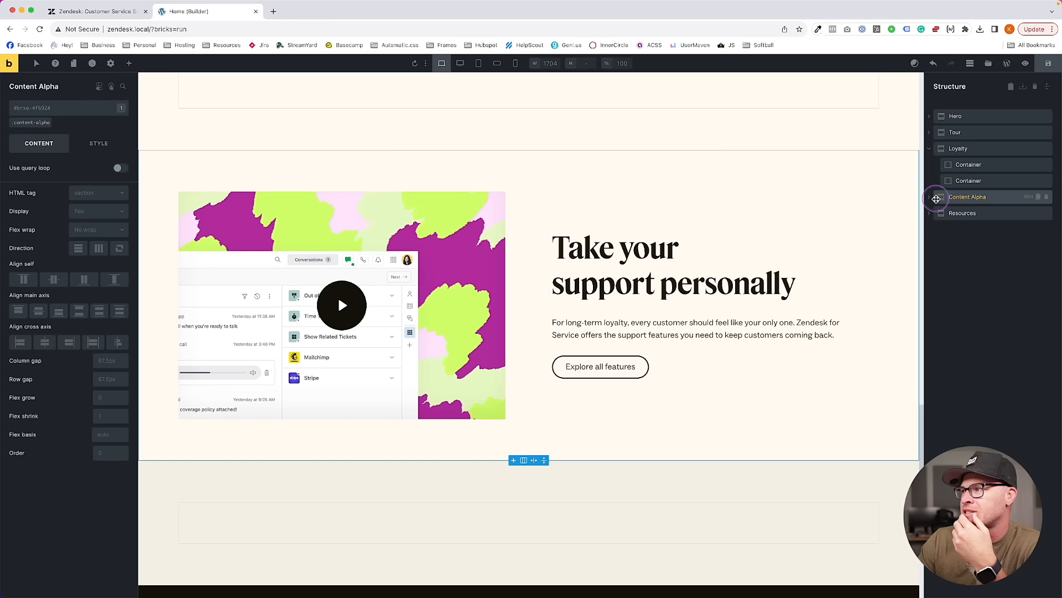
{"action": "left_click", "coordinate": [965, 211]}
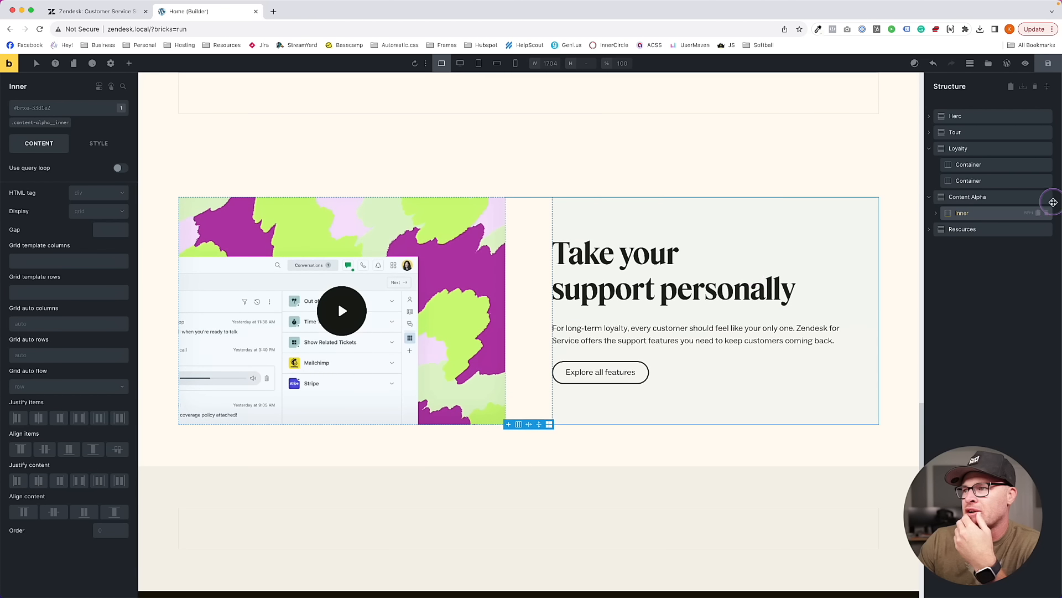
Collapse the Content Alpha section and convert it into a container
{"action": "left_click", "coordinate": [936, 197]}
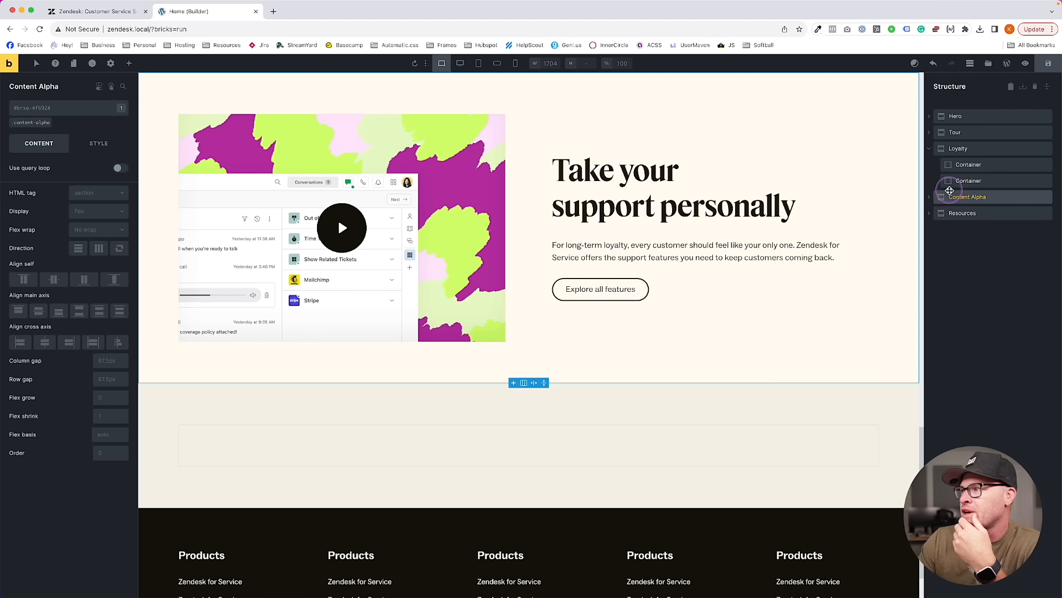
{"action": "right_click", "coordinate": [949, 192]}
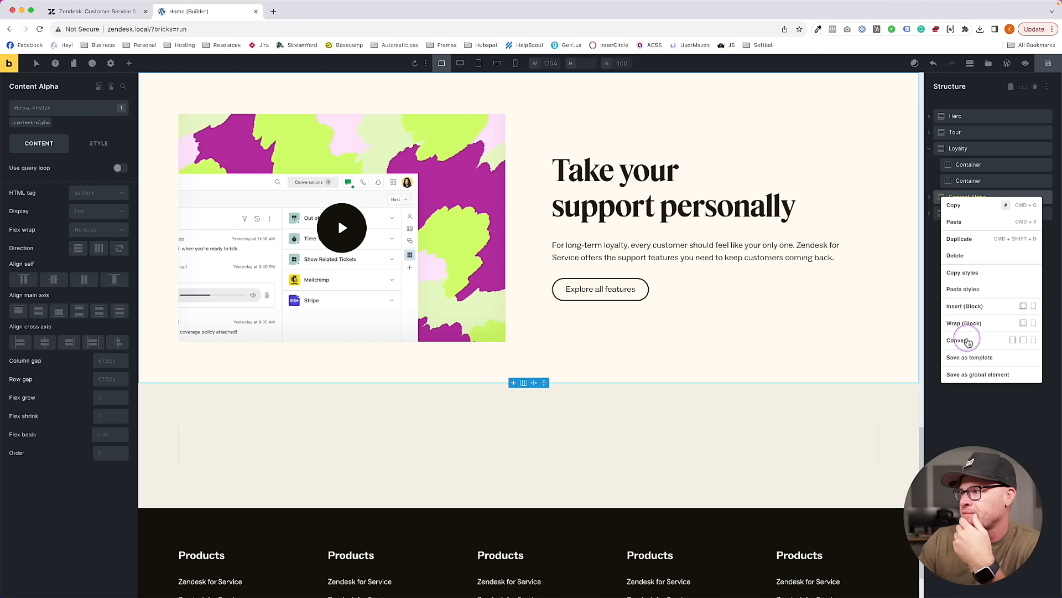
{"action": "left_click", "coordinate": [1014, 340]}
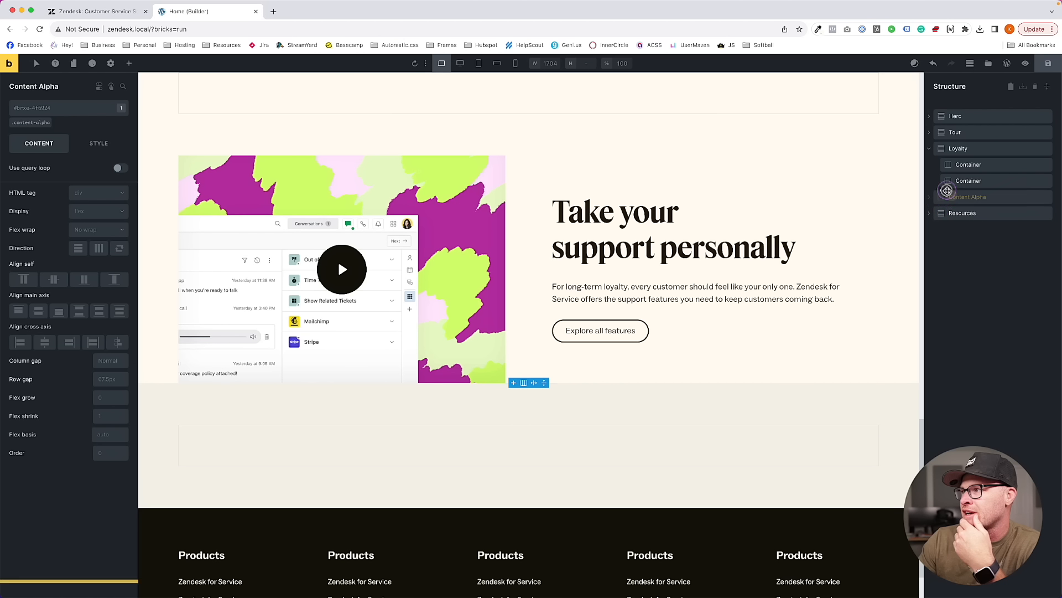
Move Content Alpha into the Loyalty section below its first container and delete the leftover empty container
{"action": "left_click_drag", "start_coordinate": [947, 189], "coordinate": [948, 177]}
{"action": "left_click", "coordinate": [1045, 197]}
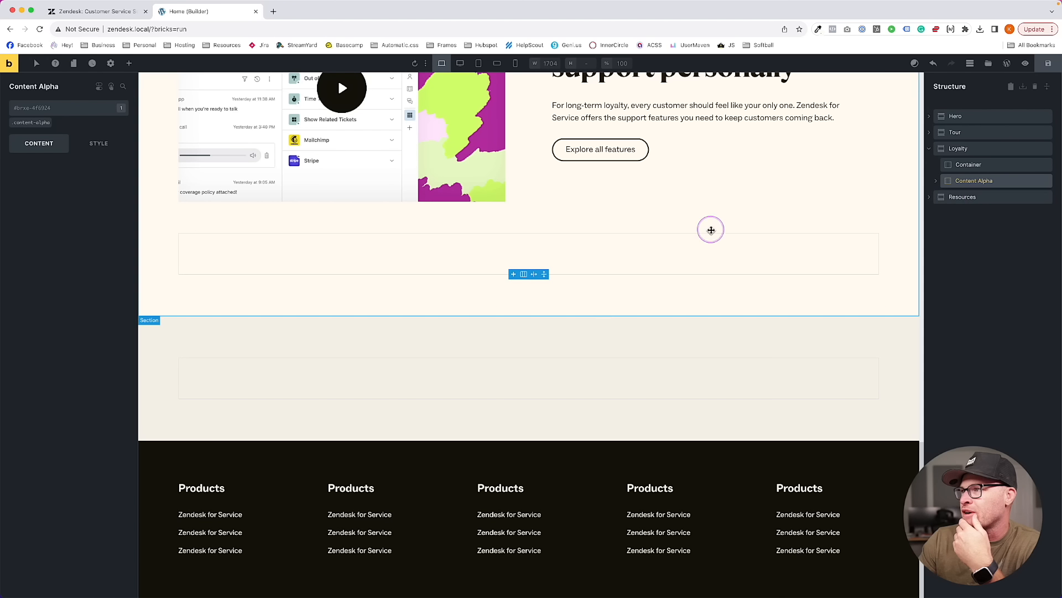
{"action": "scroll", "coordinate": [686, 229], "scroll_direction": "up", "scroll_amount": 5}
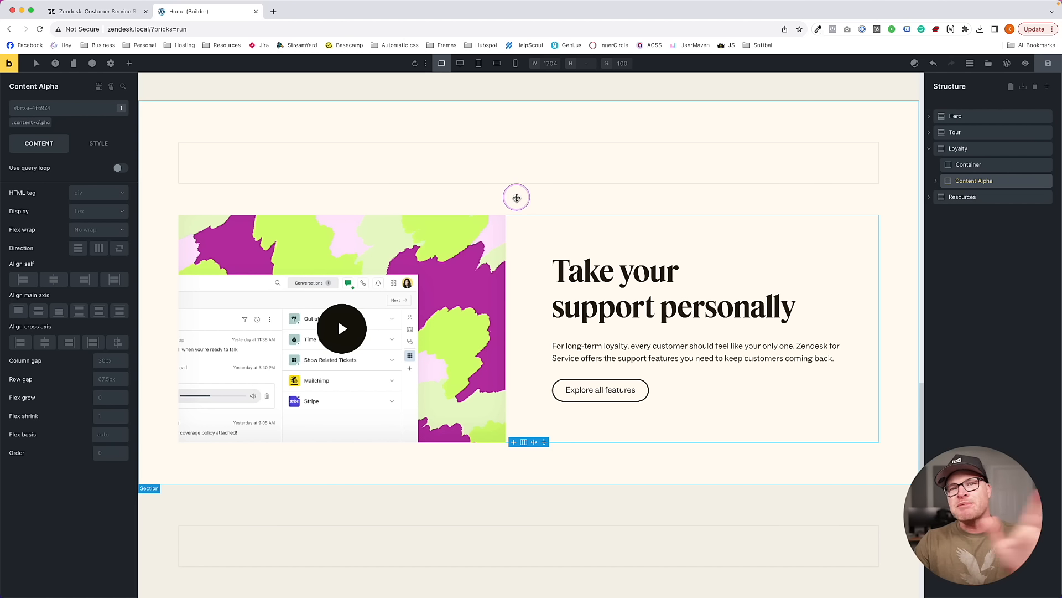
{"action": "left_click", "coordinate": [422, 126]}
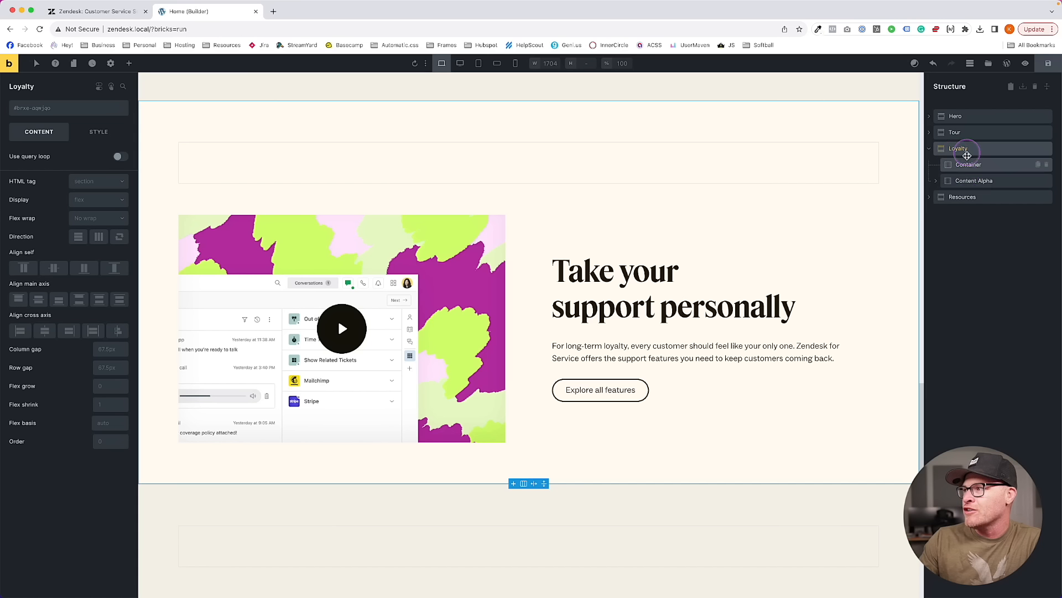
Compare the empty Resources section with the layout and title of the Resources block on the Zendesk reference page
{"action": "left_click", "coordinate": [959, 197]}
{"action": "scroll", "coordinate": [649, 270], "scroll_direction": "down", "scroll_amount": 1}
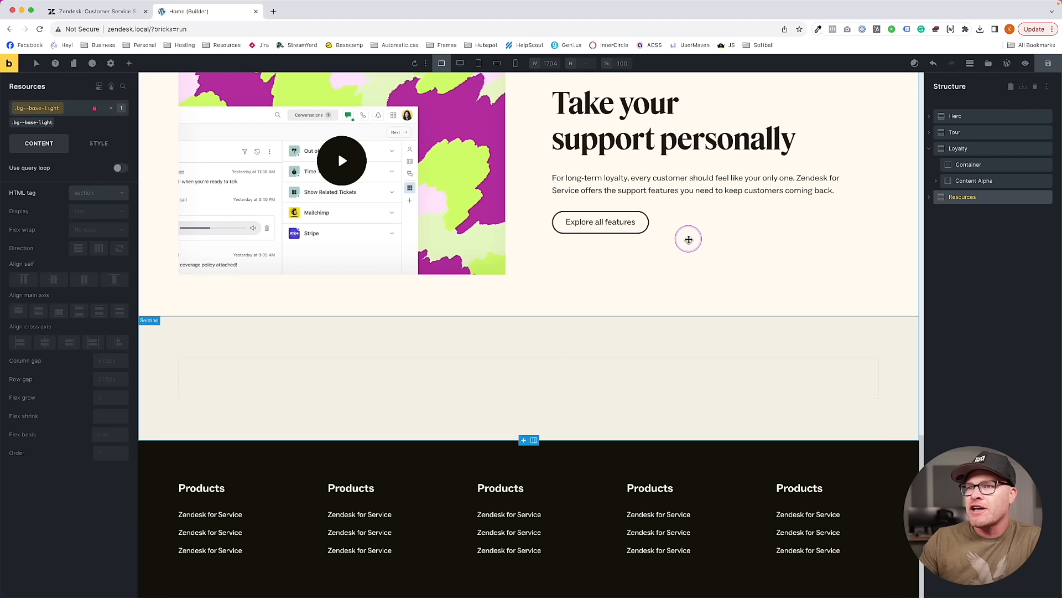
{"action": "scroll", "coordinate": [703, 241], "scroll_direction": "up", "scroll_amount": 2}
{"action": "scroll", "coordinate": [738, 223], "scroll_direction": "down", "scroll_amount": 2}
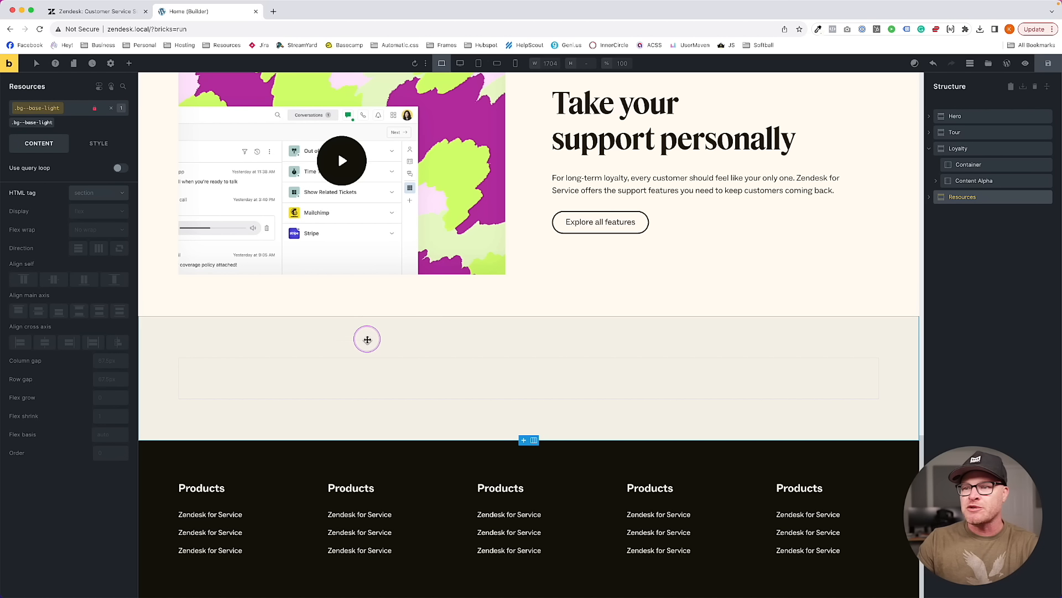
{"action": "left_click_drag", "start_coordinate": [371, 350], "coordinate": [370, 347]}
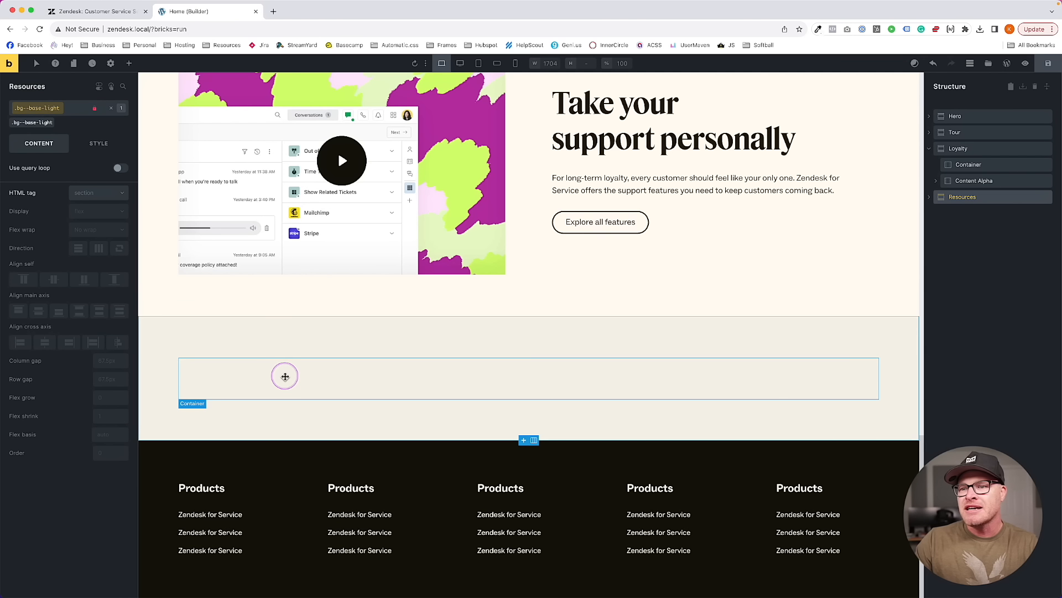
{"action": "left_click", "coordinate": [130, 64]}
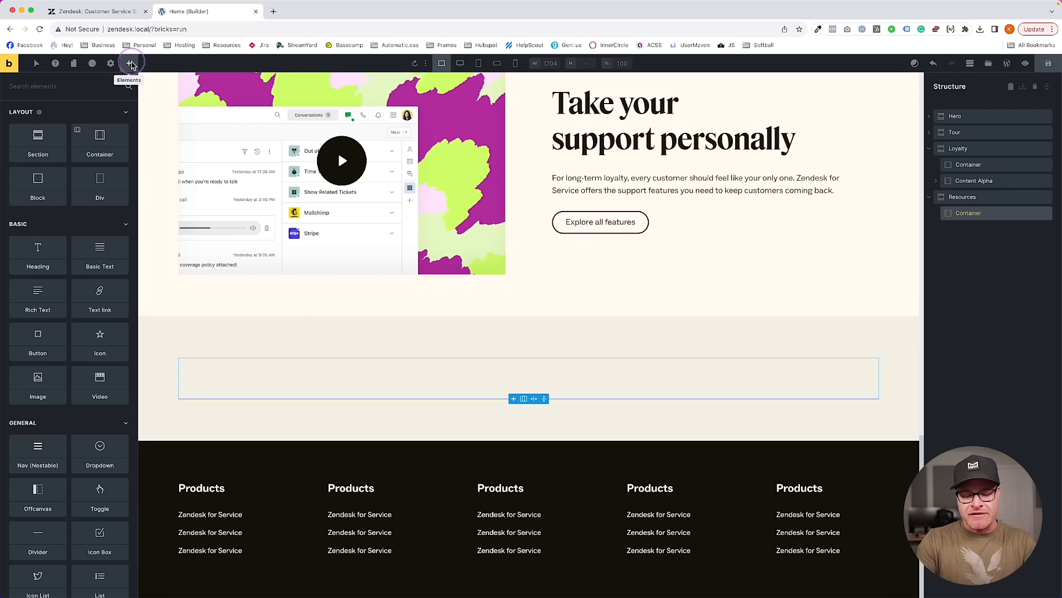
{"action": "left_click", "coordinate": [117, 11]}
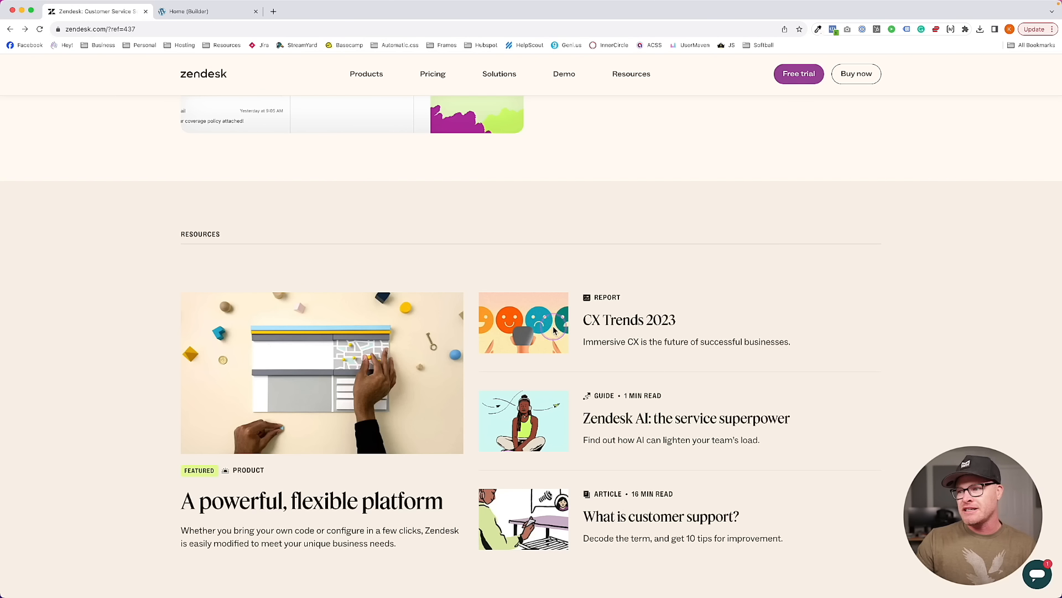
{"action": "scroll", "coordinate": [555, 332], "scroll_direction": "down", "scroll_amount": 1}
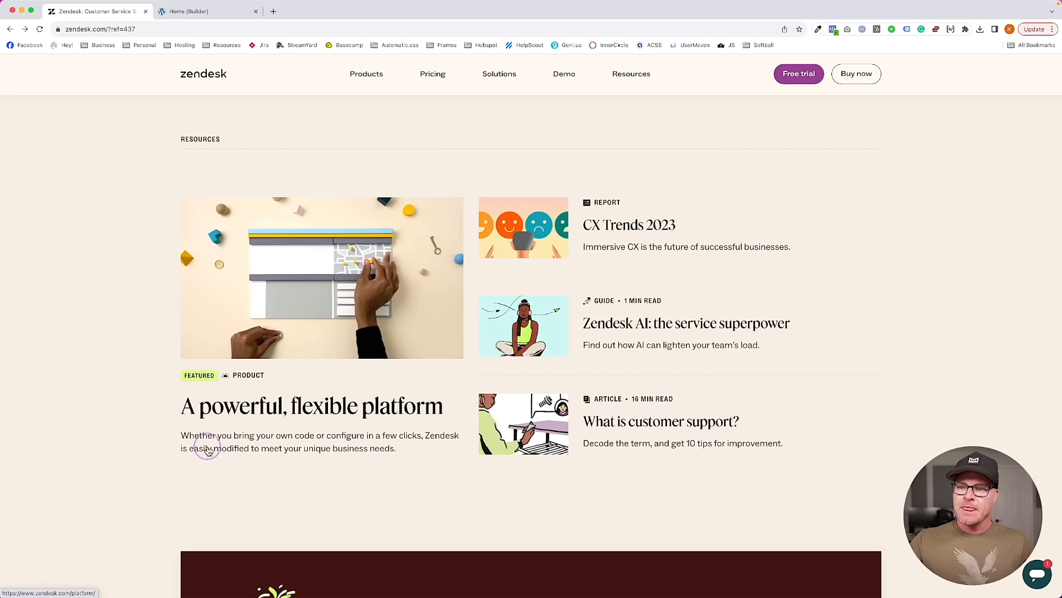
{"action": "right_click", "coordinate": [202, 141]}
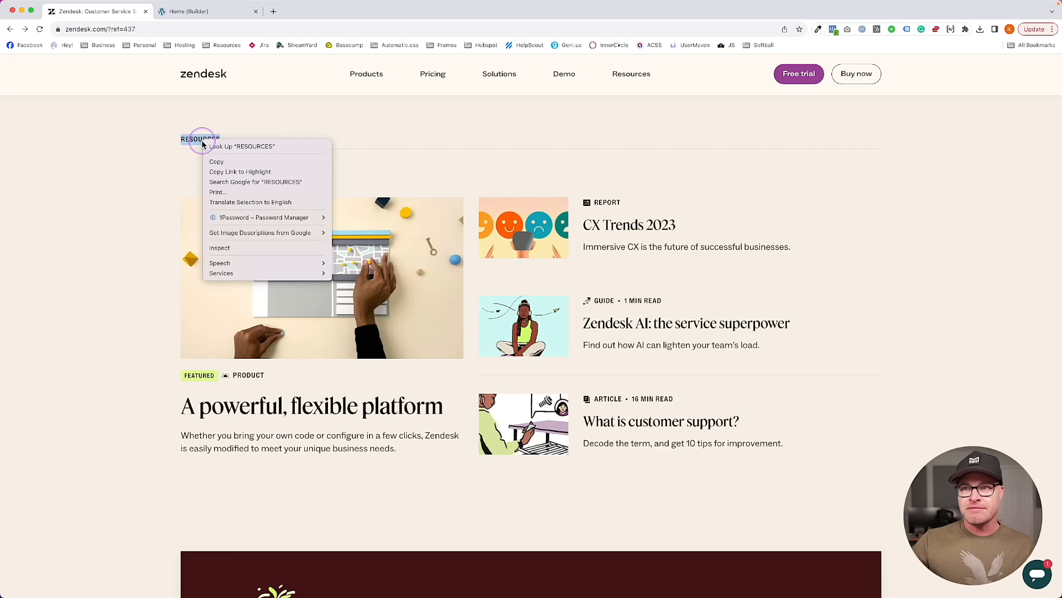
{"action": "left_click", "coordinate": [202, 18]}
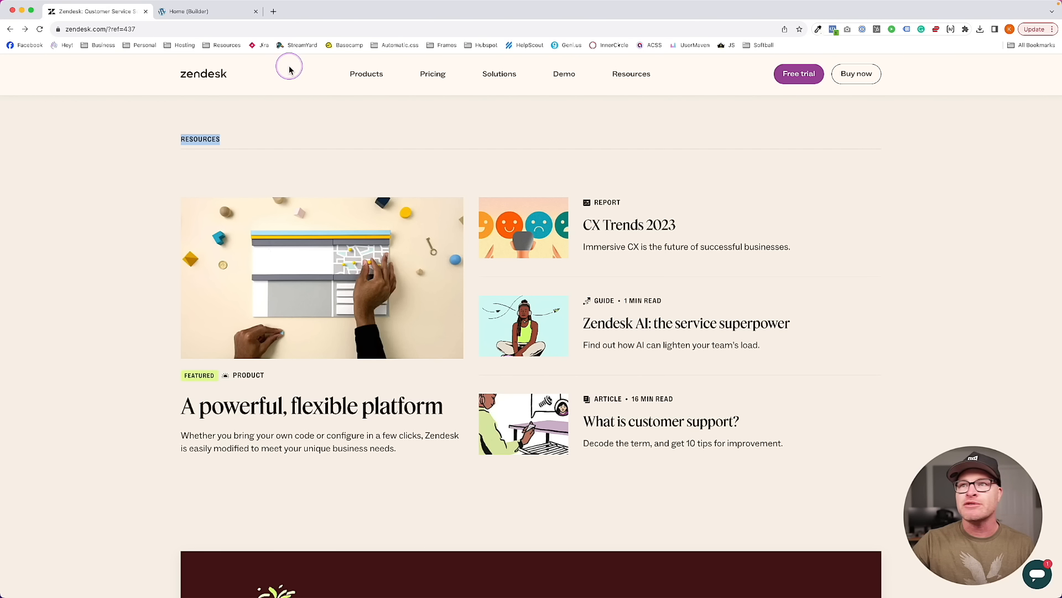
Add a heading to the container in the builder's Resources section, select it, and return to the reference page's Resources block
{"action": "left_click", "coordinate": [204, 12]}
{"action": "left_click", "coordinate": [237, 369]}
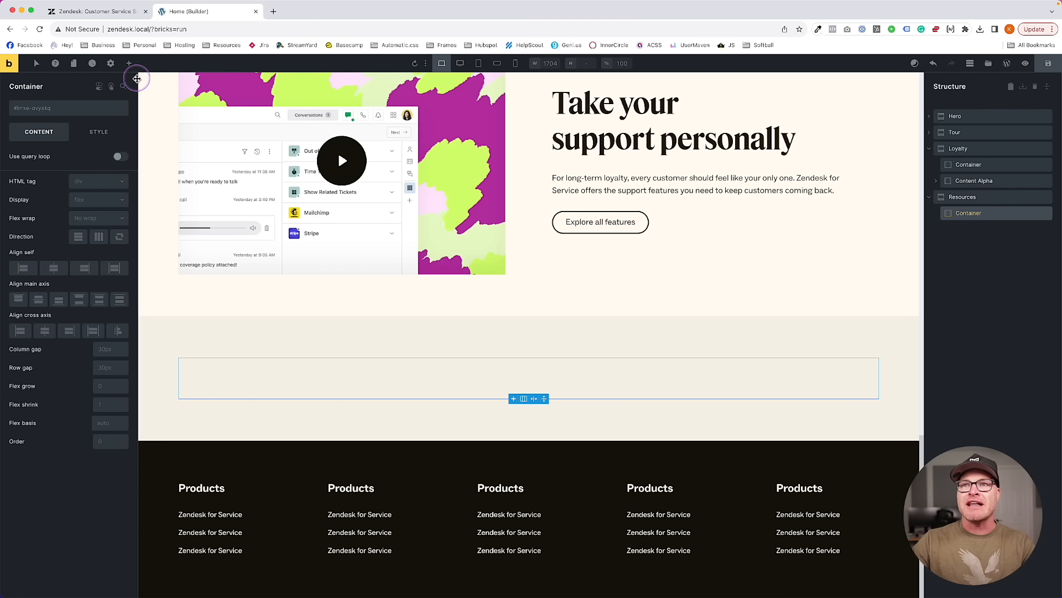
{"action": "left_click", "coordinate": [129, 63]}
{"action": "type", "text": "head"}
{"action": "key", "text": "Return"}
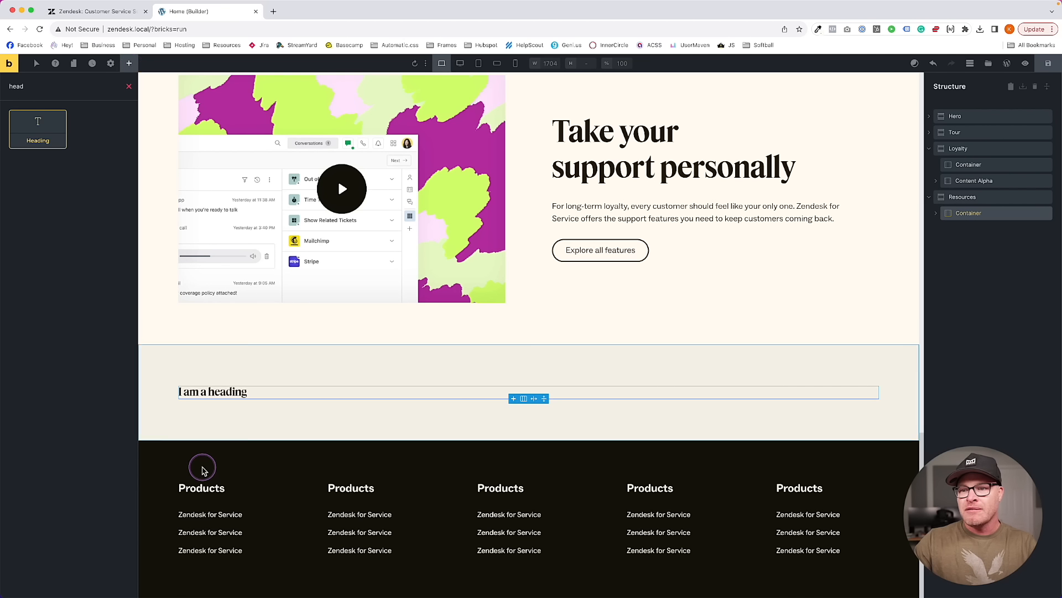
{"action": "left_click", "coordinate": [216, 392]}
{"action": "left_click", "coordinate": [109, 8]}
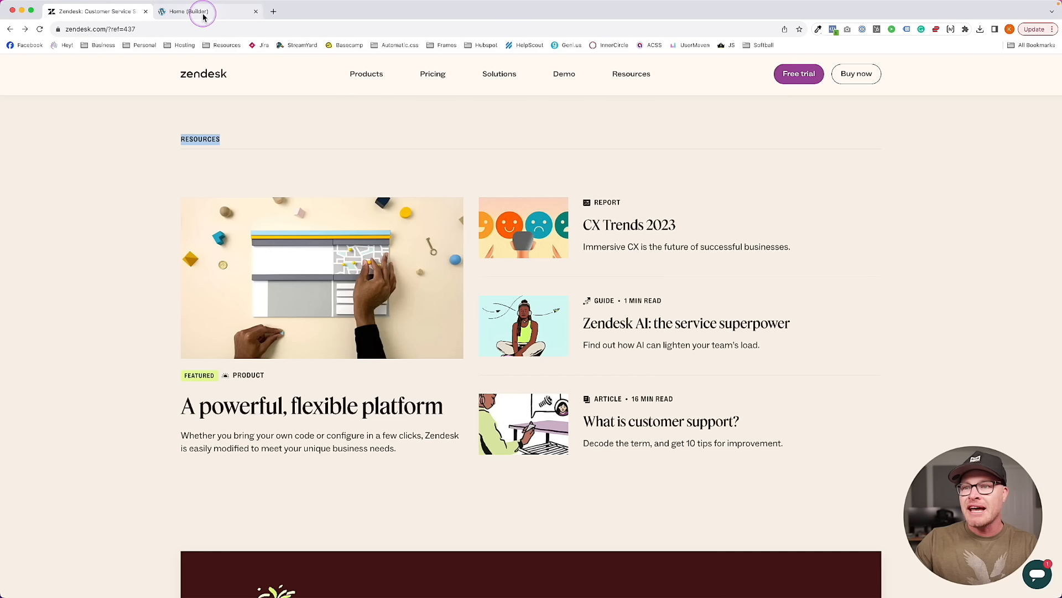
Switch back to the builder and change the heading text in the Resources section to "Resources"
{"action": "left_click", "coordinate": [201, 12]}
{"action": "triple_click", "coordinate": [228, 398]}
{"action": "type", "text": "Re"}
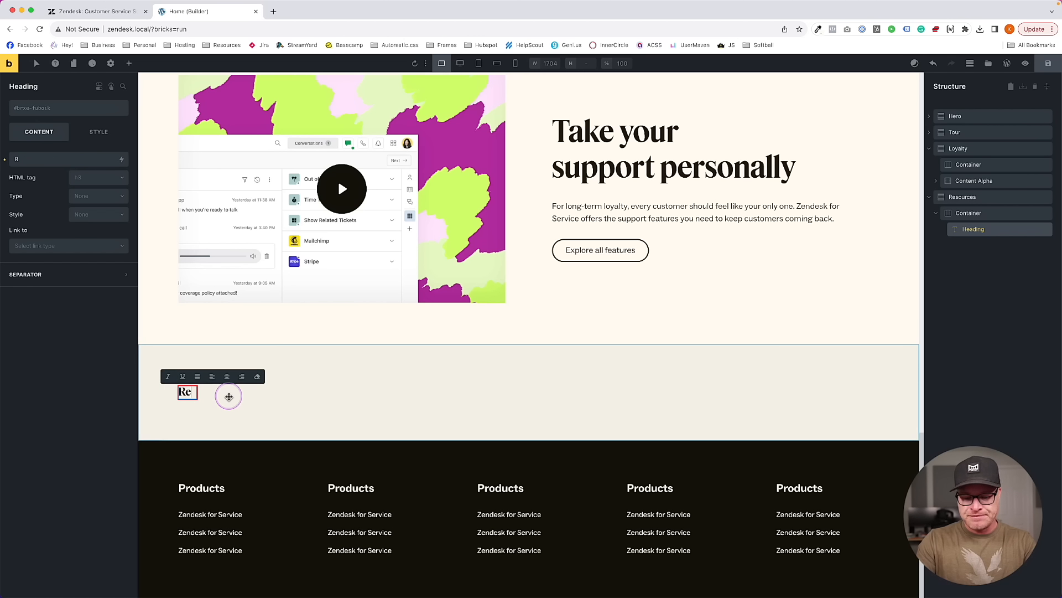
{"action": "type", "text": "sources"}
Assign the existing fr-accent-heading class to the Resources heading
{"action": "left_click", "coordinate": [83, 111]}
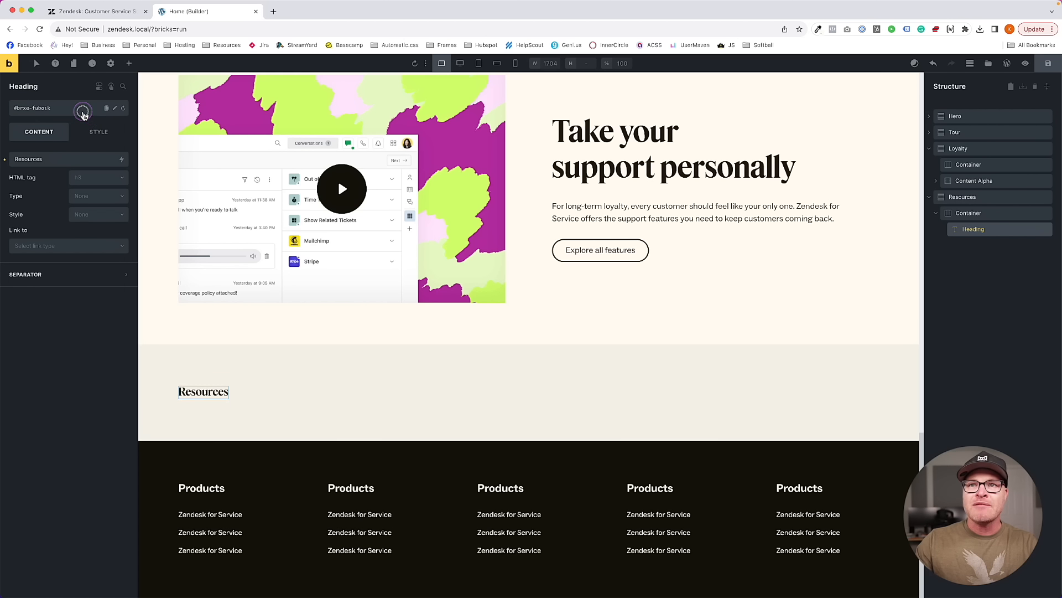
{"action": "type", "text": "accent-heading"}
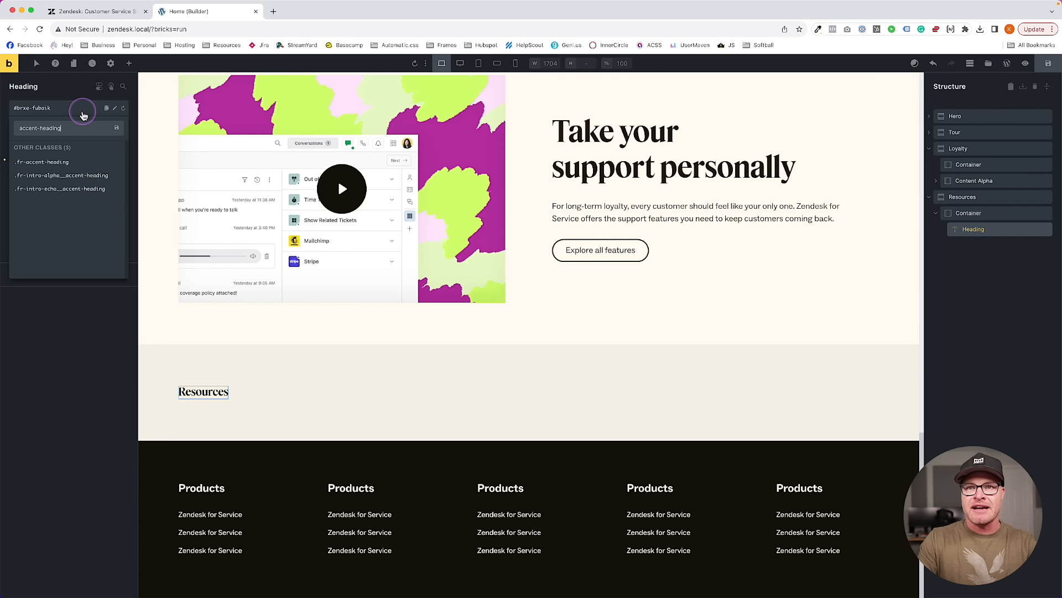
{"action": "left_click", "coordinate": [56, 162]}
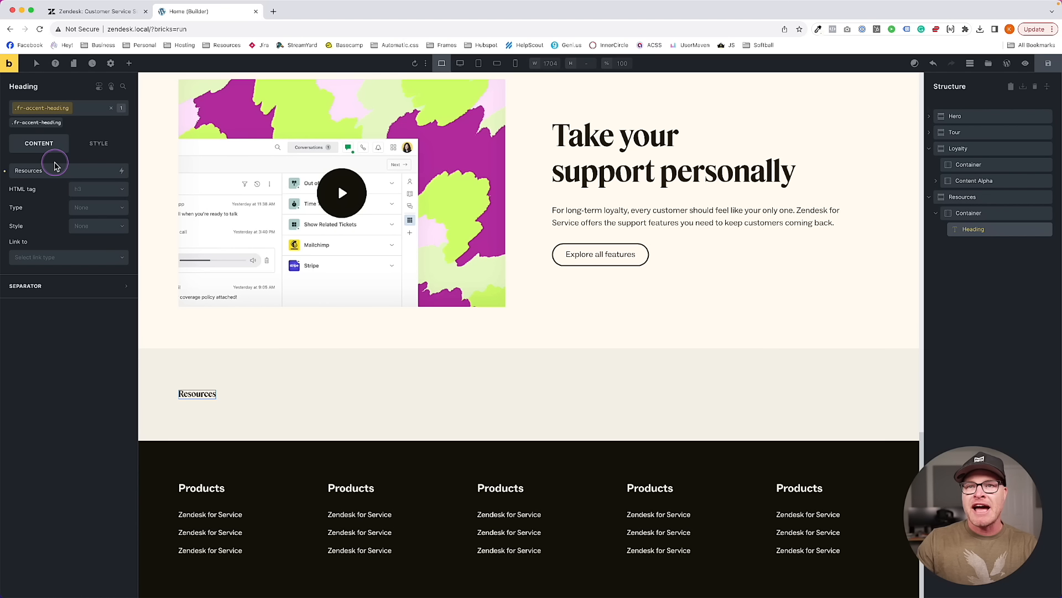
Rename the heading's fr-accent-heading class to accent-heading and save the name
{"action": "left_click", "coordinate": [103, 108]}
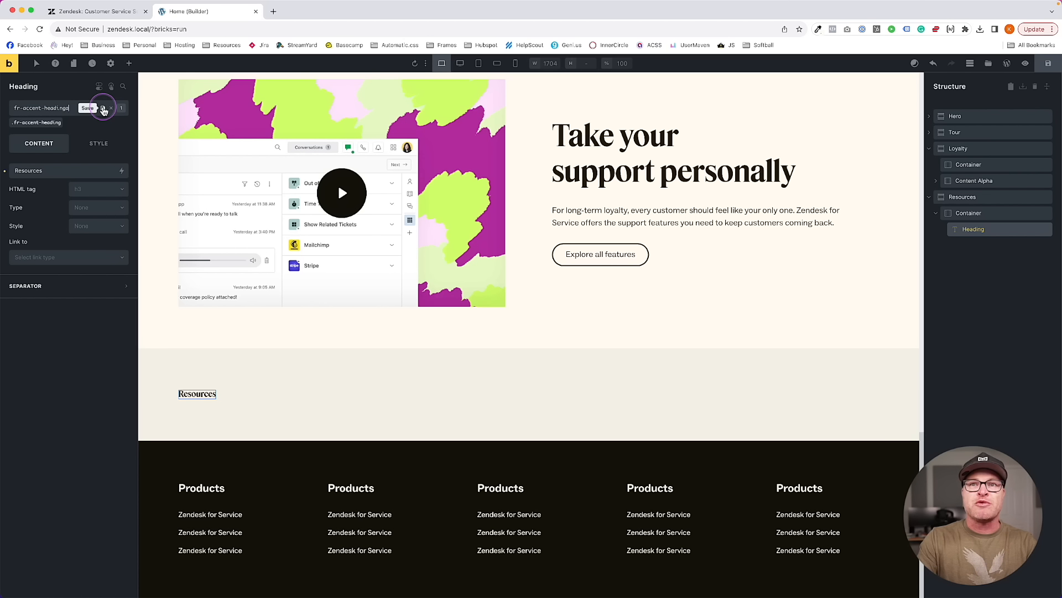
{"action": "key", "text": "super+a"}
{"action": "type", "text": "d"}
{"action": "type", "text": "ccent-hea"}
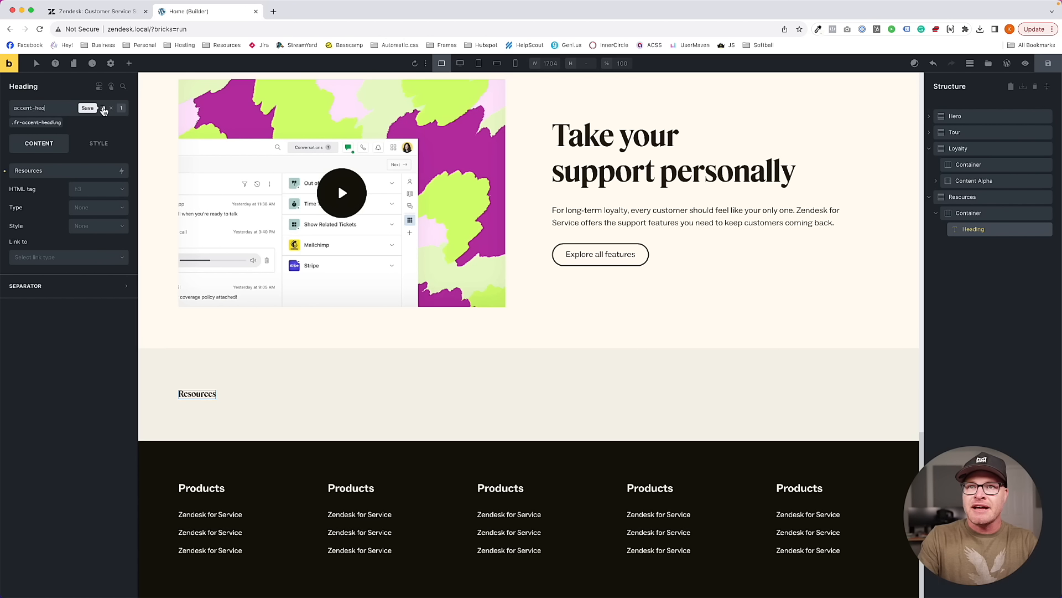
{"action": "type", "text": "ding"}
{"action": "left_click", "coordinate": [103, 109]}
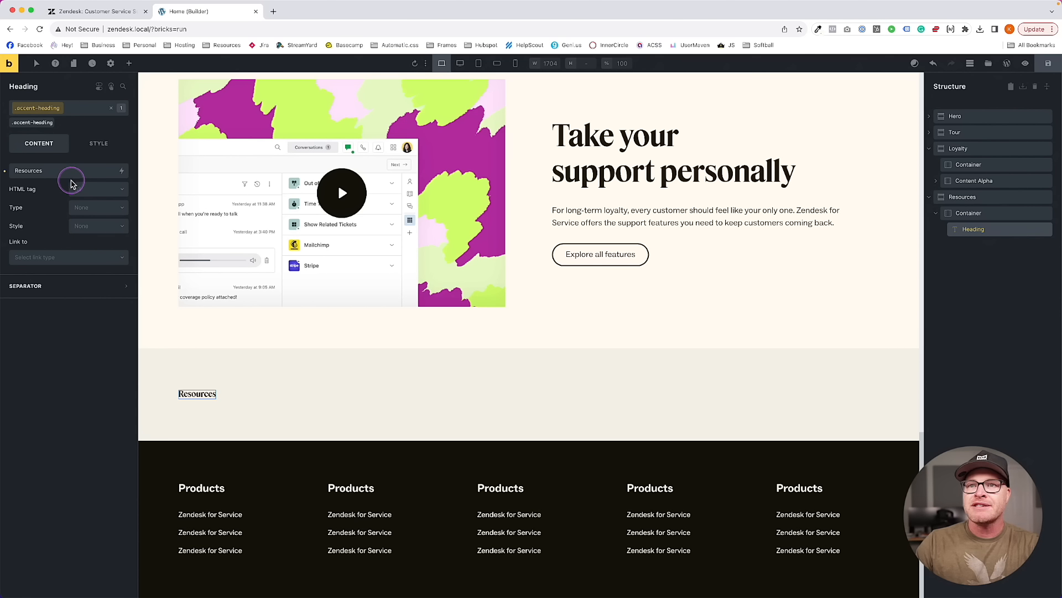
Set the accent-heading class typography to the Social font in uppercase, checking the Resources title on the reference page
{"action": "left_click", "coordinate": [98, 142]}
{"action": "left_click", "coordinate": [52, 195]}
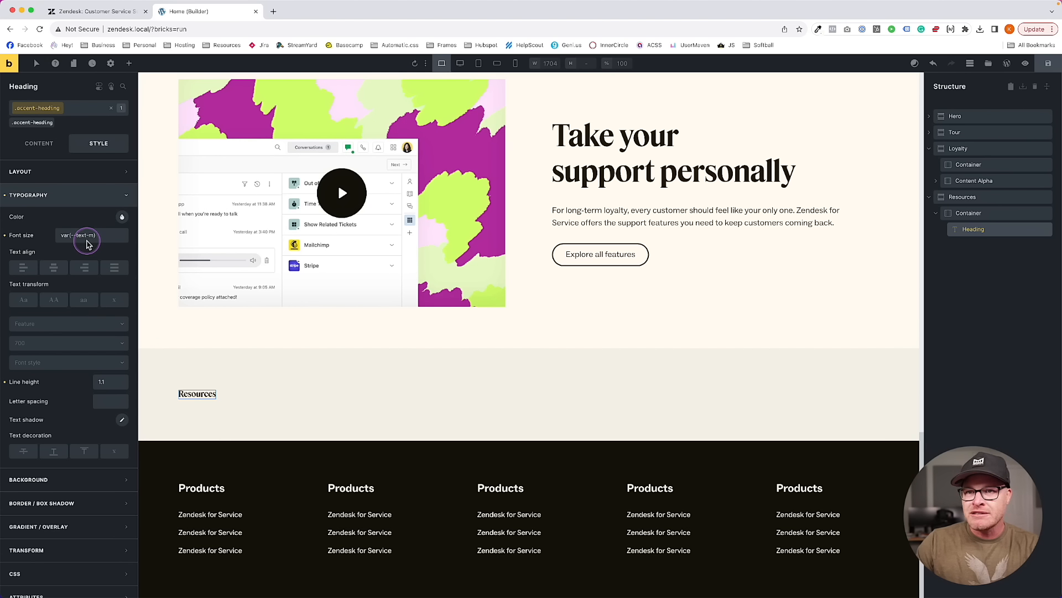
{"action": "left_click", "coordinate": [94, 11]}
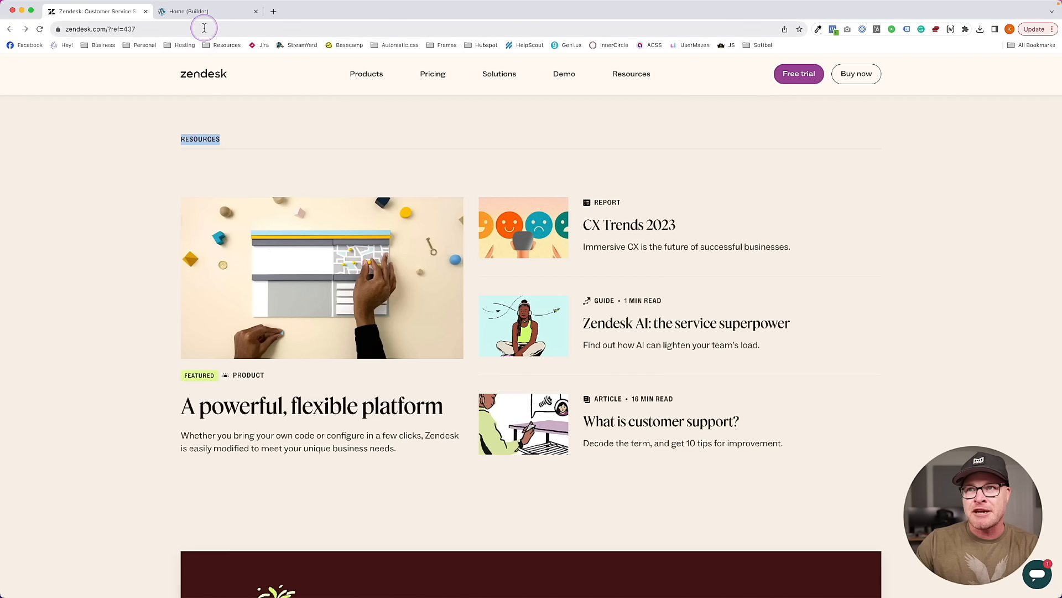
{"action": "left_click", "coordinate": [205, 11]}
{"action": "left_click", "coordinate": [73, 199]}
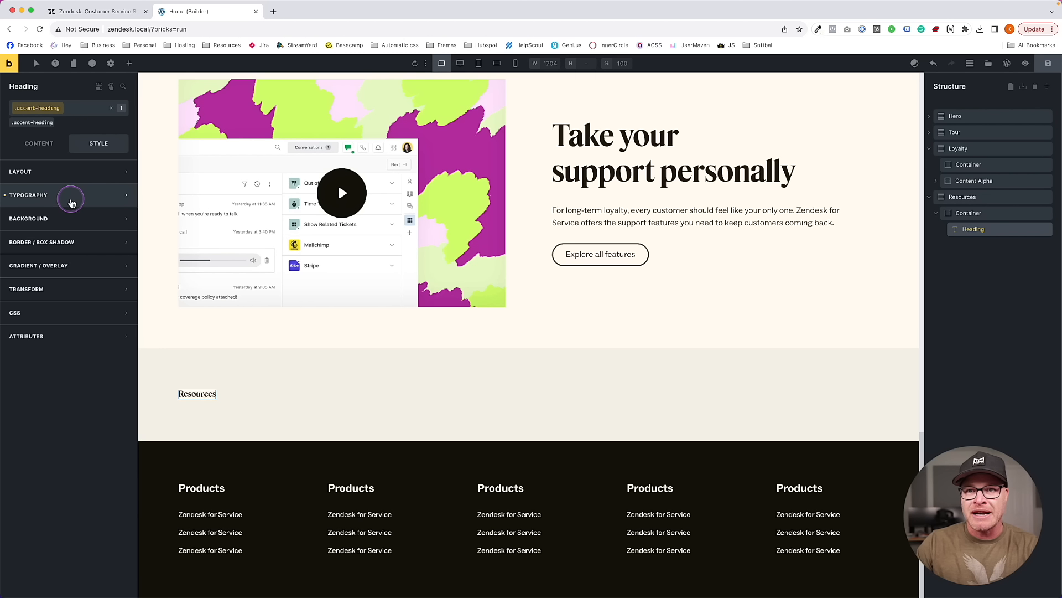
{"action": "left_click", "coordinate": [72, 200]}
{"action": "scroll", "coordinate": [52, 299], "scroll_direction": "down", "scroll_amount": 1}
{"action": "left_click", "coordinate": [53, 316]}
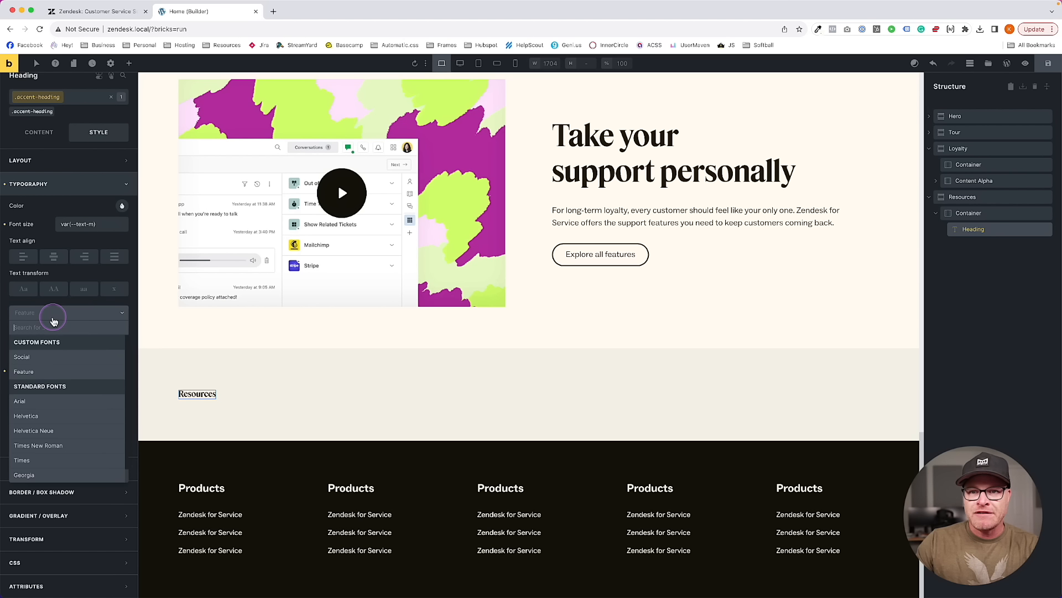
{"action": "left_click", "coordinate": [51, 361]}
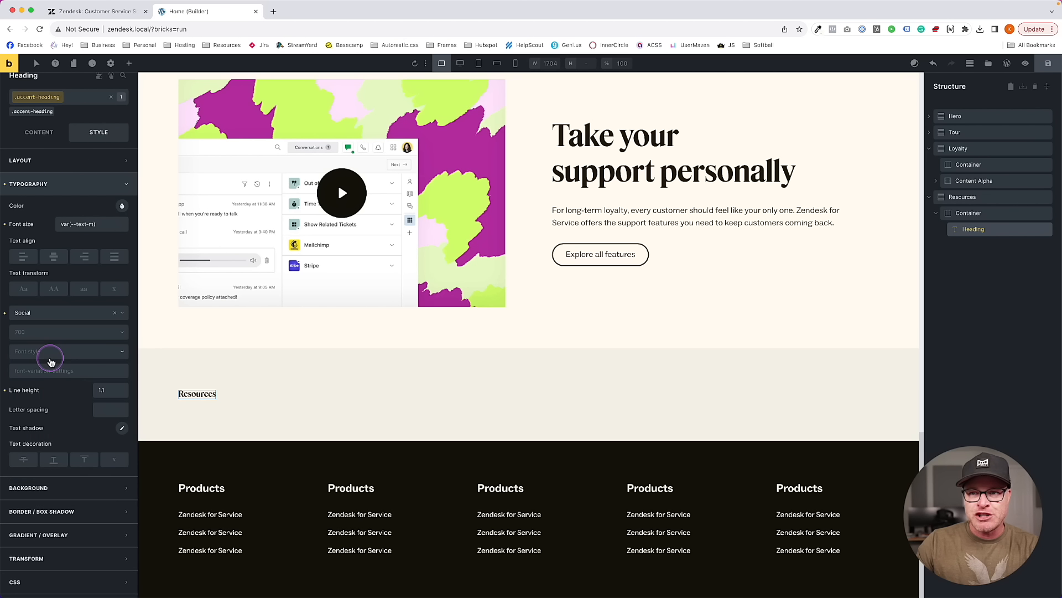
{"action": "left_click", "coordinate": [54, 289]}
Compare the heading with the reference page's Resources title and set the accent-heading font size to var(--text-s)
{"action": "left_click", "coordinate": [95, 12]}
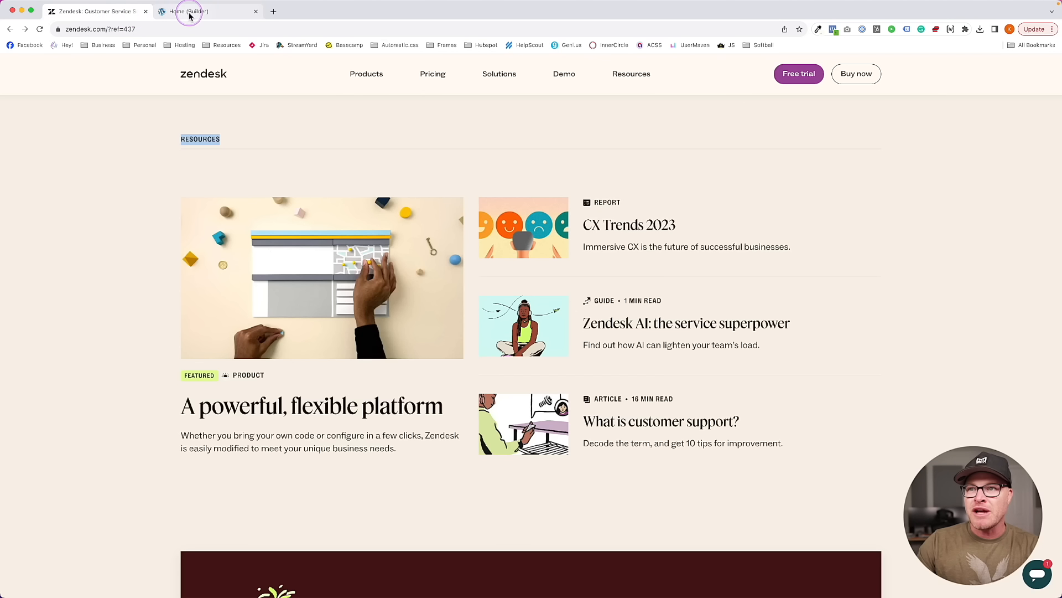
{"action": "left_click", "coordinate": [189, 13]}
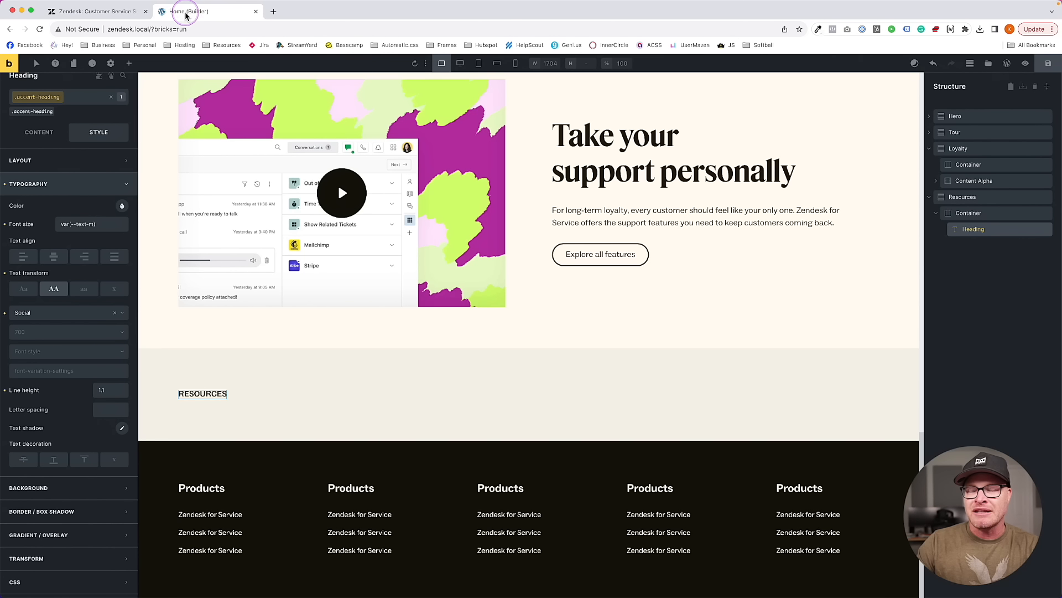
{"action": "left_click", "coordinate": [95, 11]}
{"action": "left_click", "coordinate": [190, 6]}
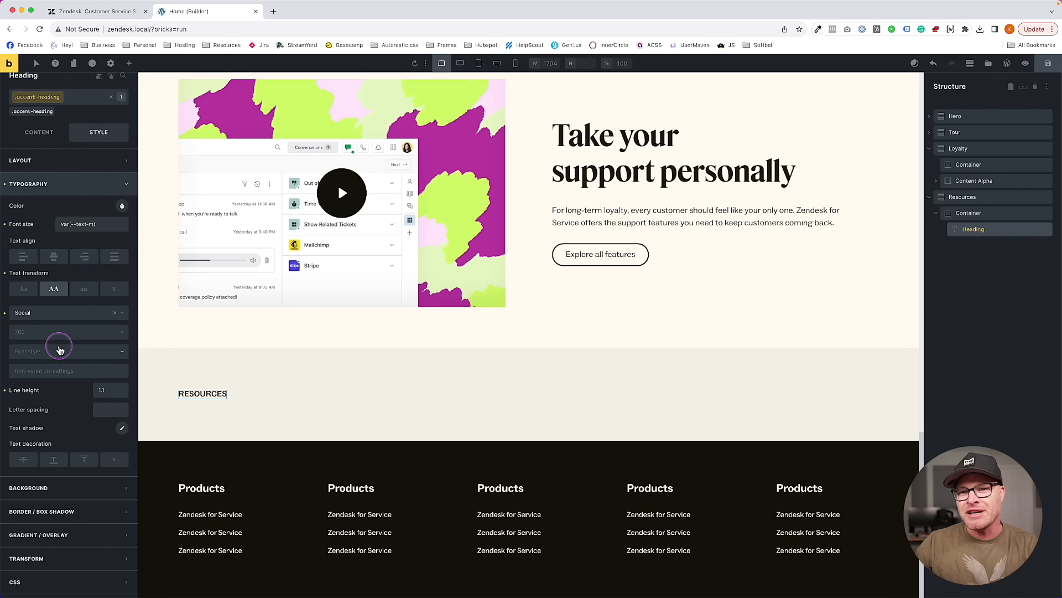
{"action": "left_click", "coordinate": [88, 372]}
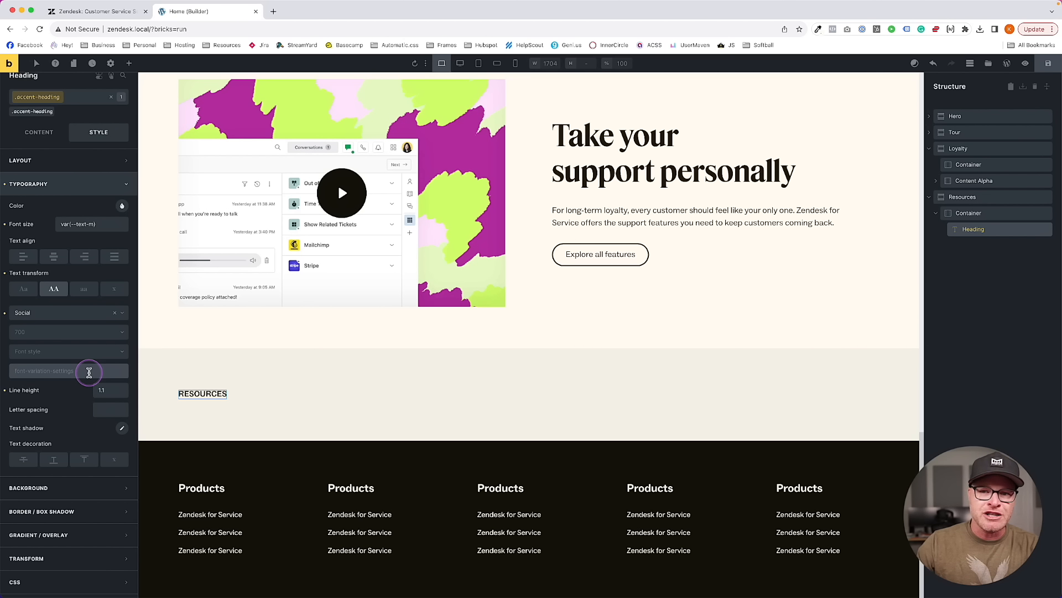
{"action": "scroll", "coordinate": [75, 412], "scroll_direction": "down", "scroll_amount": 1}
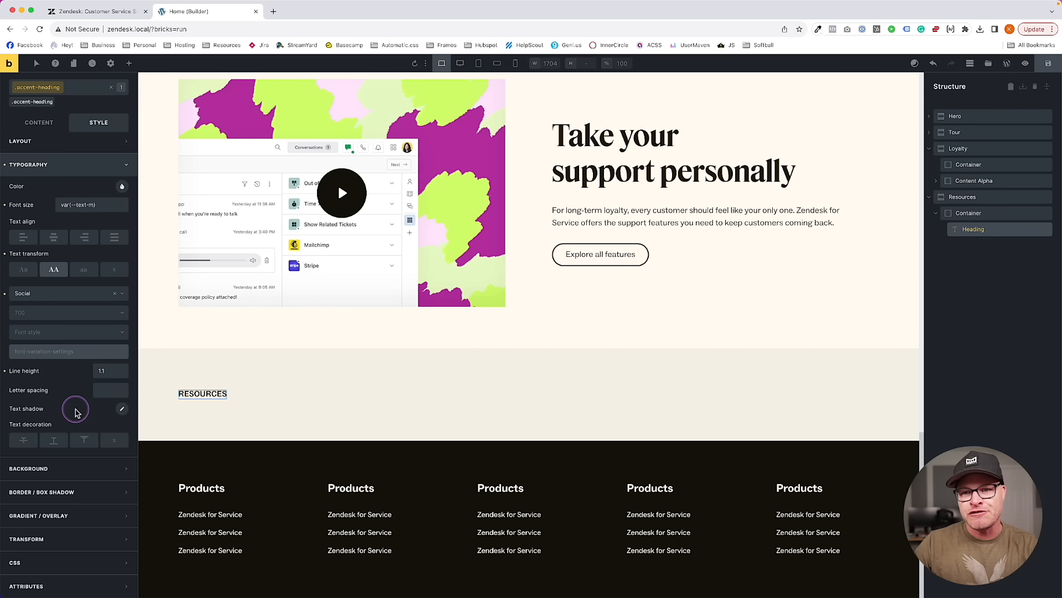
{"action": "left_click", "coordinate": [92, 205]}
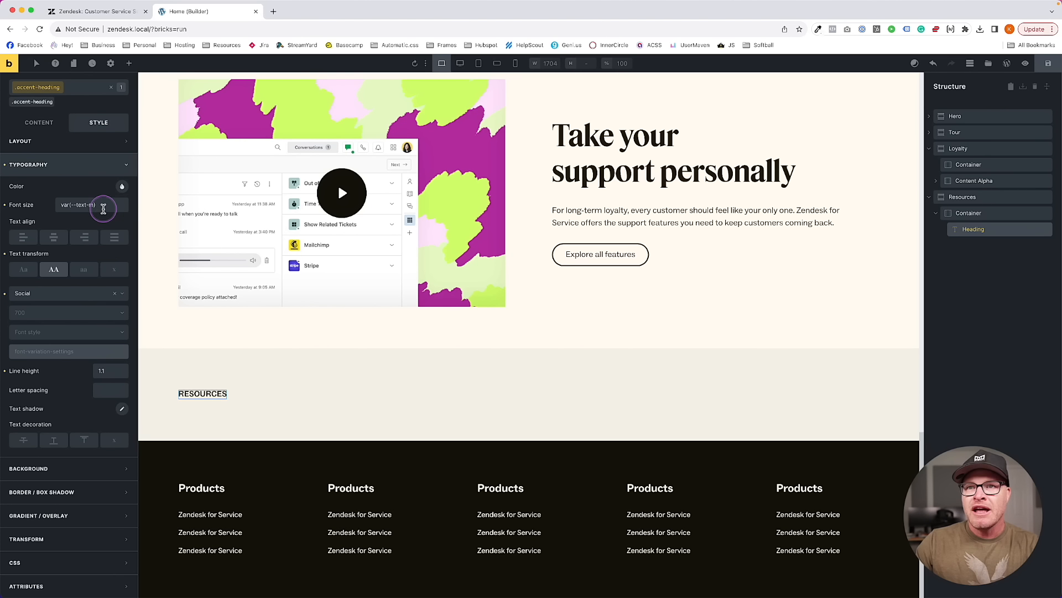
{"action": "key", "text": "BackSpace"}
{"action": "type", "text": "s"}
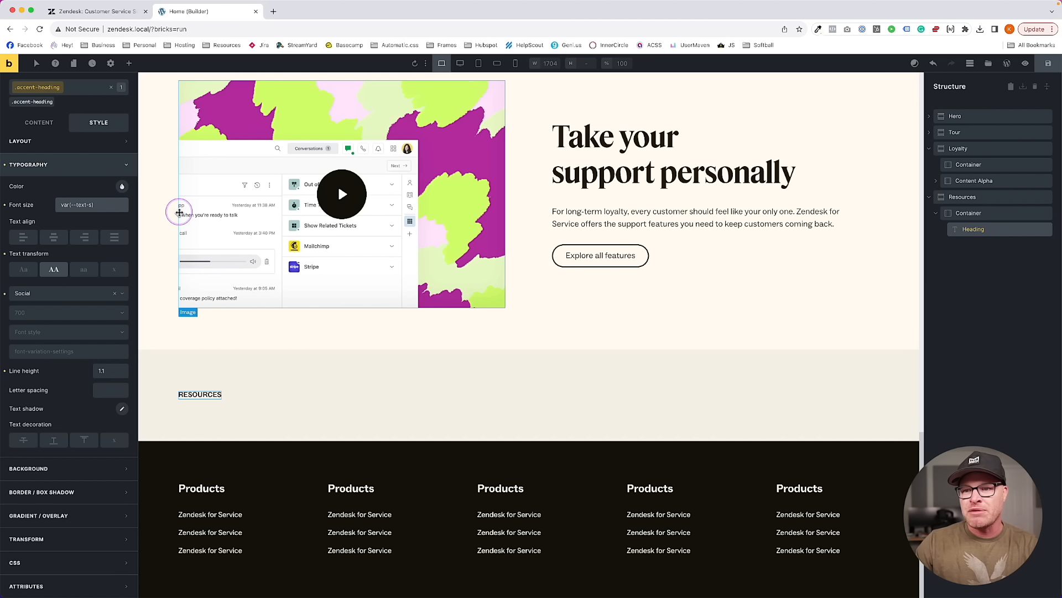
Set the accent-heading letter spacing to .035em and compare the result with the reference page's title
{"action": "left_click", "coordinate": [110, 390]}
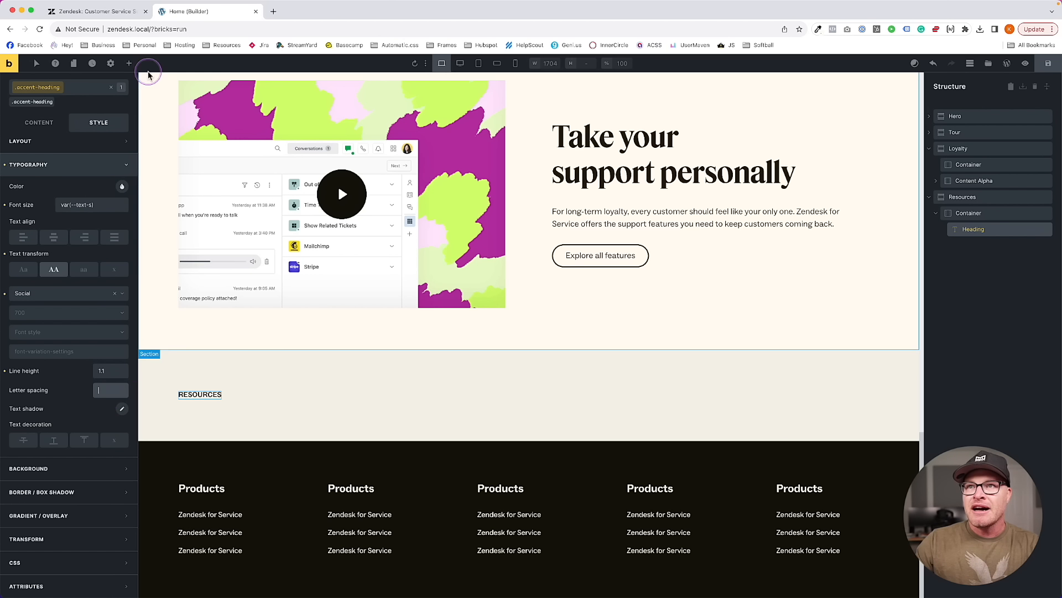
{"action": "left_click", "coordinate": [92, 11]}
{"action": "left_click", "coordinate": [209, 12]}
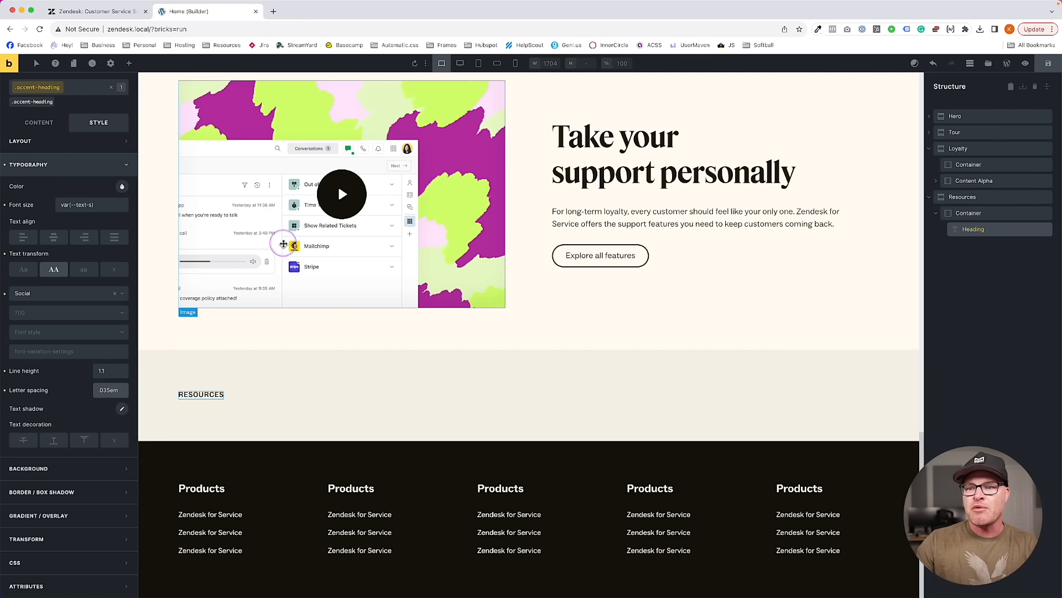
{"action": "left_click", "coordinate": [115, 12]}
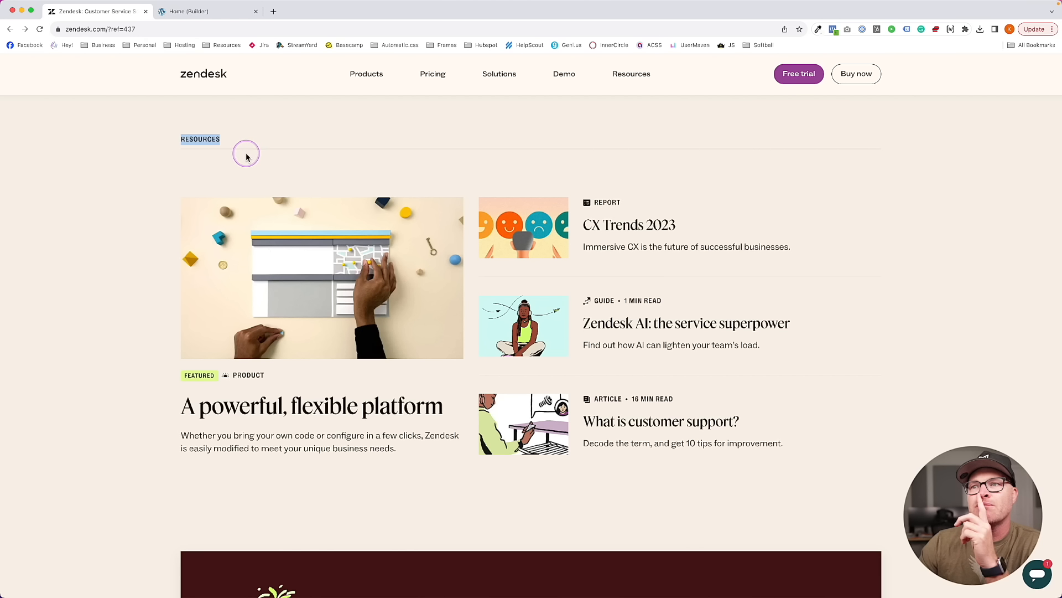
{"action": "left_click", "coordinate": [199, 11]}
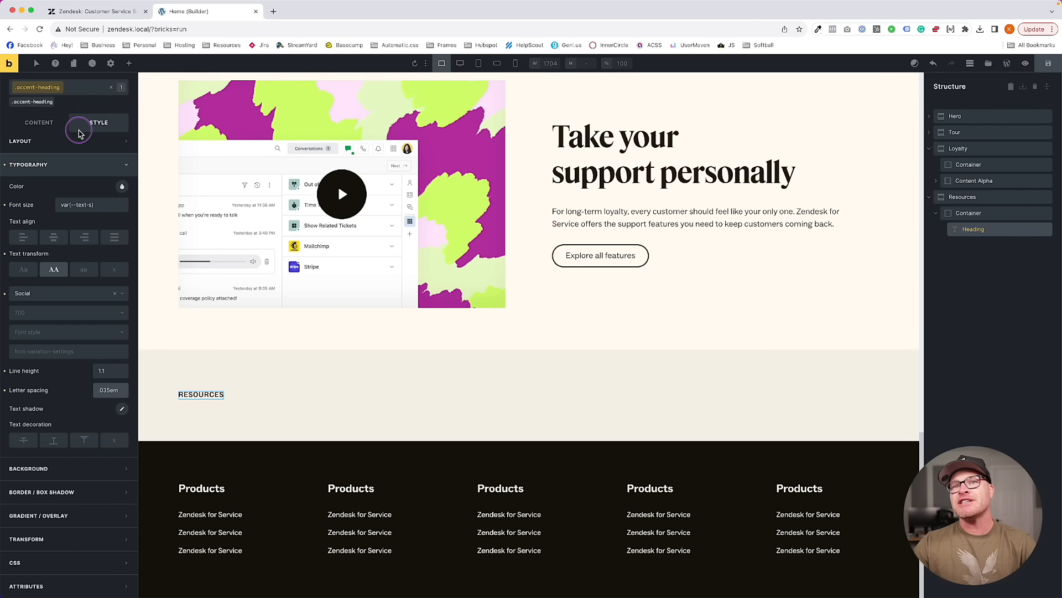
Set the width of the accent-heading class to 100%
{"action": "left_click", "coordinate": [66, 141]}
{"action": "left_click", "coordinate": [107, 358]}
{"action": "type", "text": "100%"}
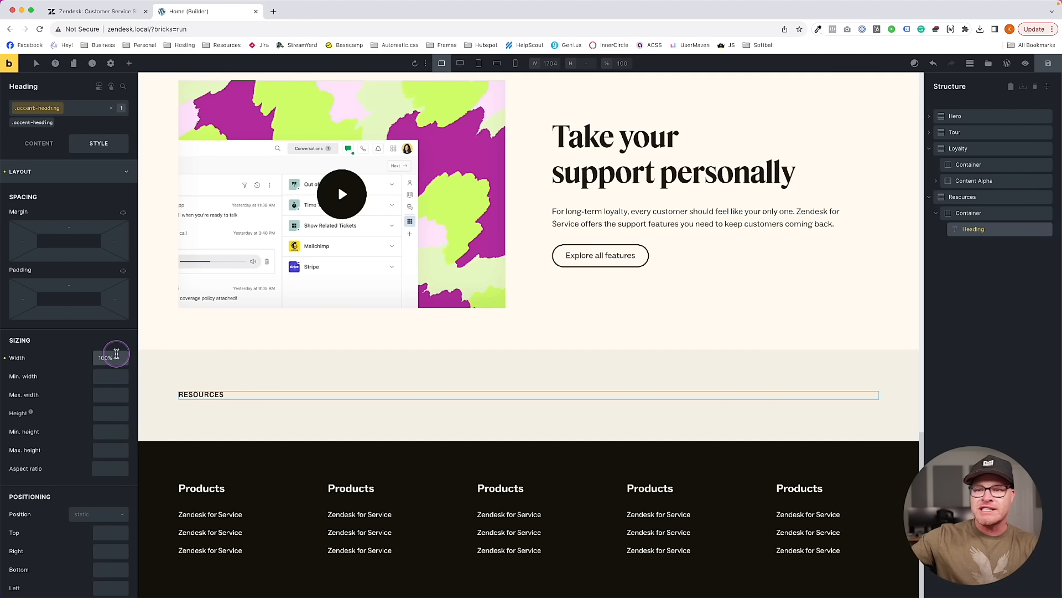
Examine the small section headings and the lines beneath them across the Zendesk reference page, including Return on Investment
{"action": "left_click", "coordinate": [96, 11]}
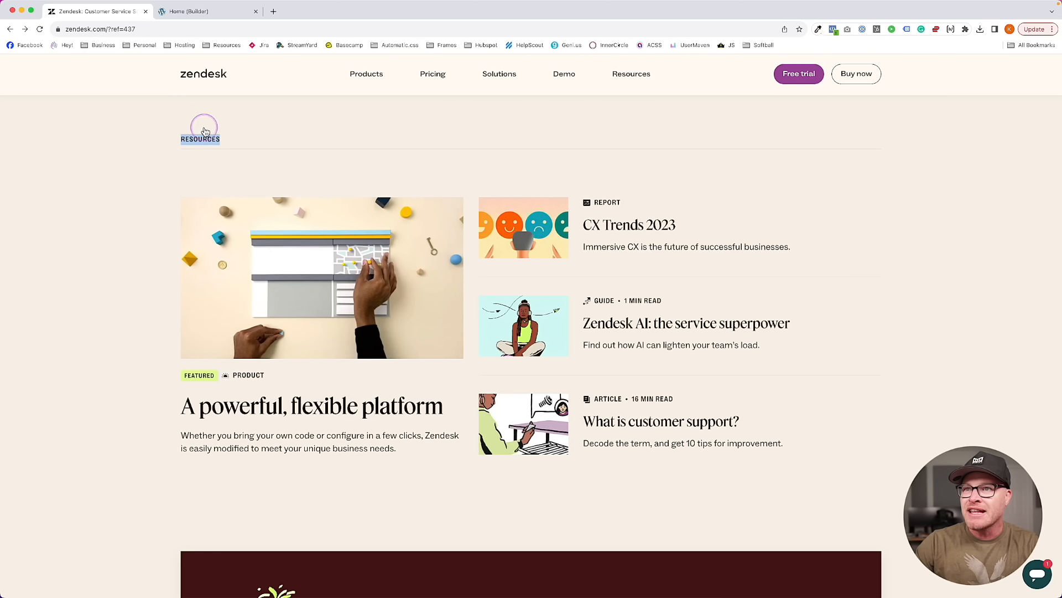
{"action": "scroll", "coordinate": [225, 220], "scroll_direction": "up", "scroll_amount": 15}
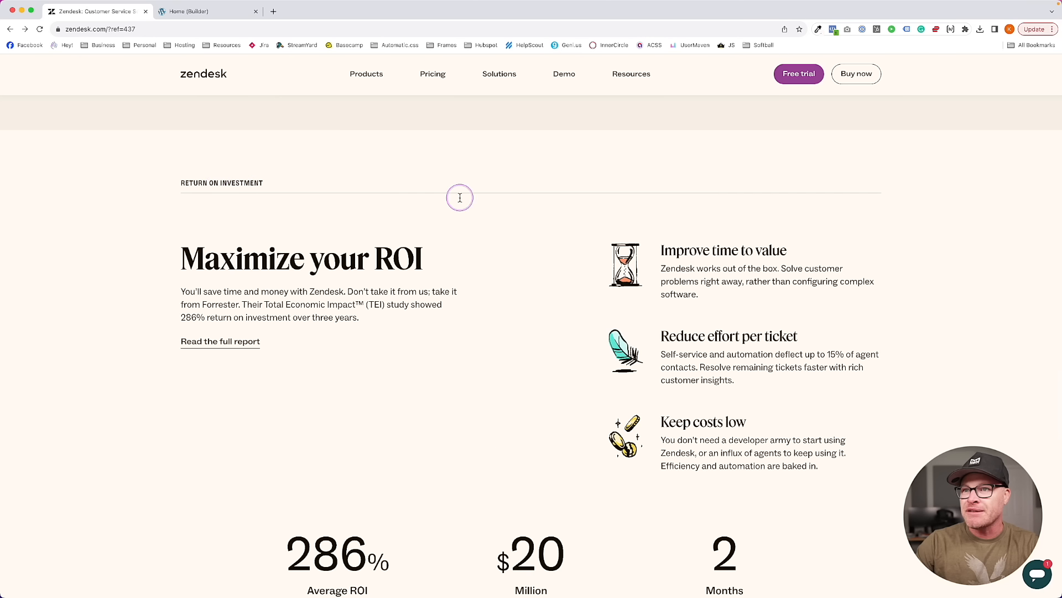
{"action": "scroll", "coordinate": [228, 214], "scroll_direction": "down", "scroll_amount": 10}
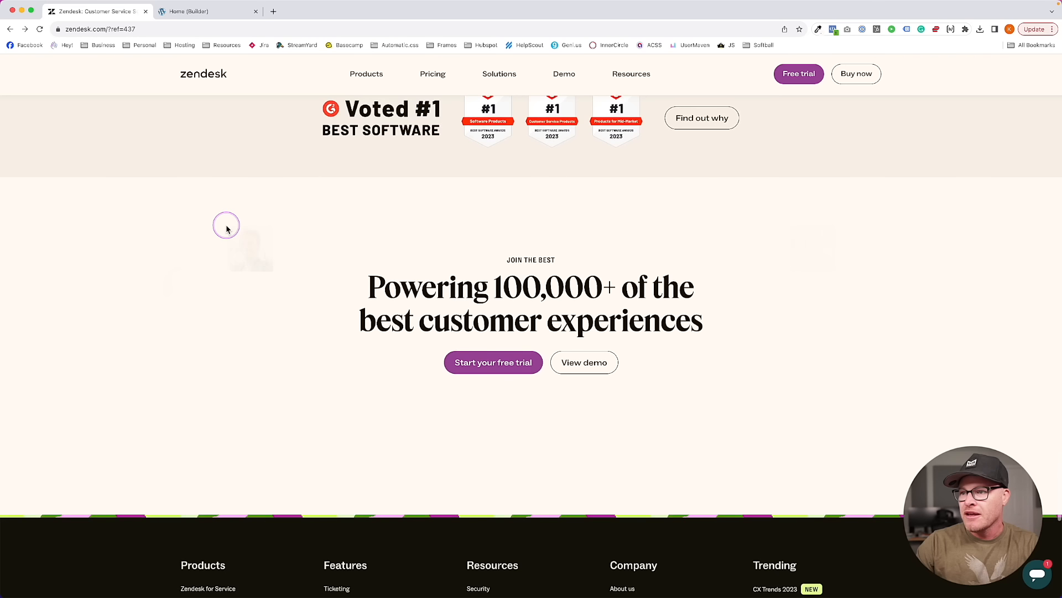
{"action": "scroll", "coordinate": [227, 229], "scroll_direction": "up", "scroll_amount": 9}
{"action": "left_click", "coordinate": [188, 11]}
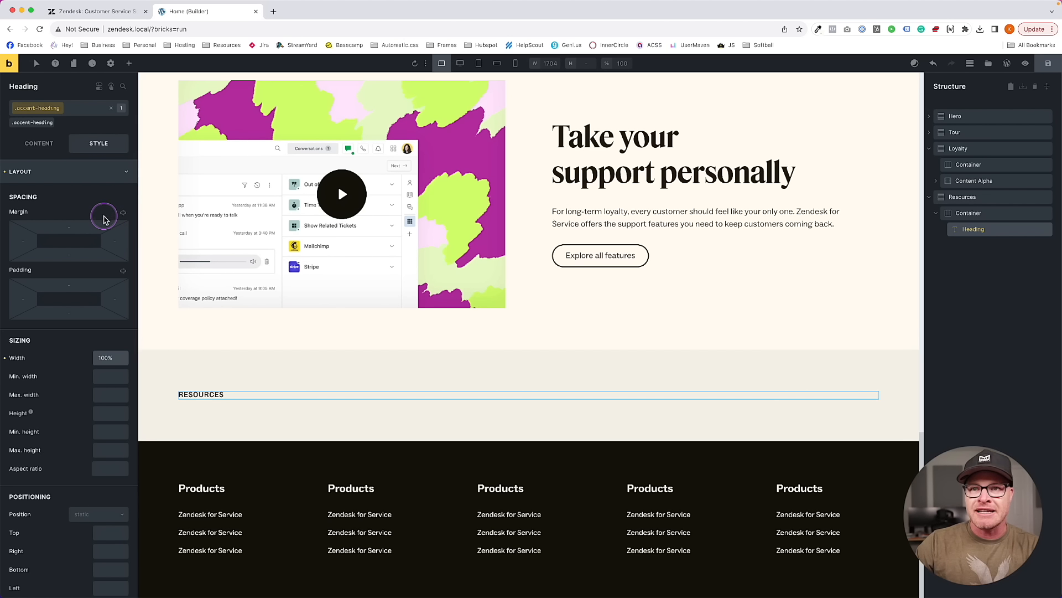
{"action": "left_click", "coordinate": [111, 11]}
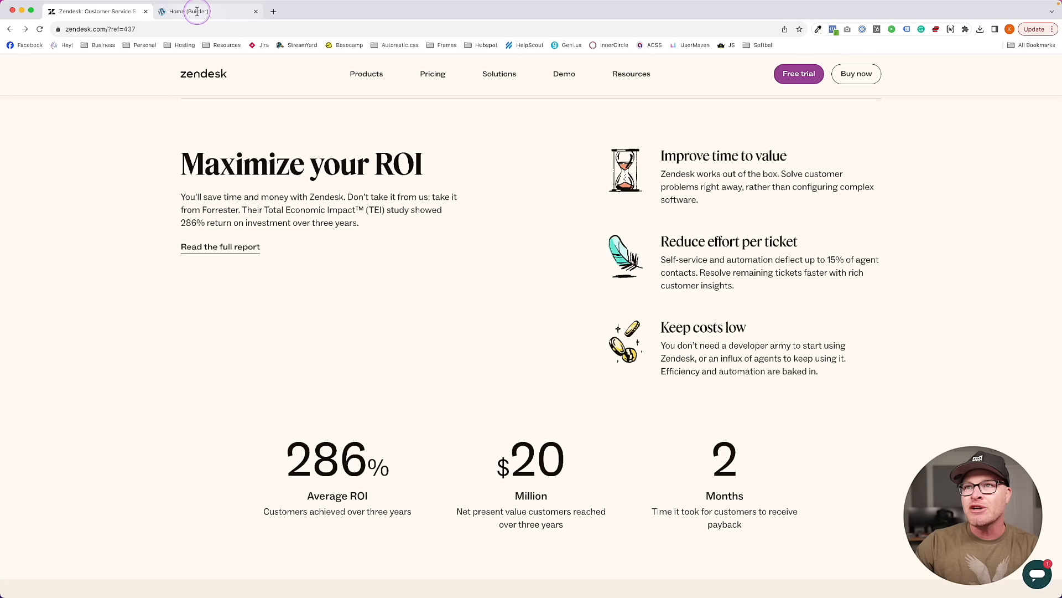
{"action": "scroll", "coordinate": [220, 199], "scroll_direction": "up", "scroll_amount": 2}
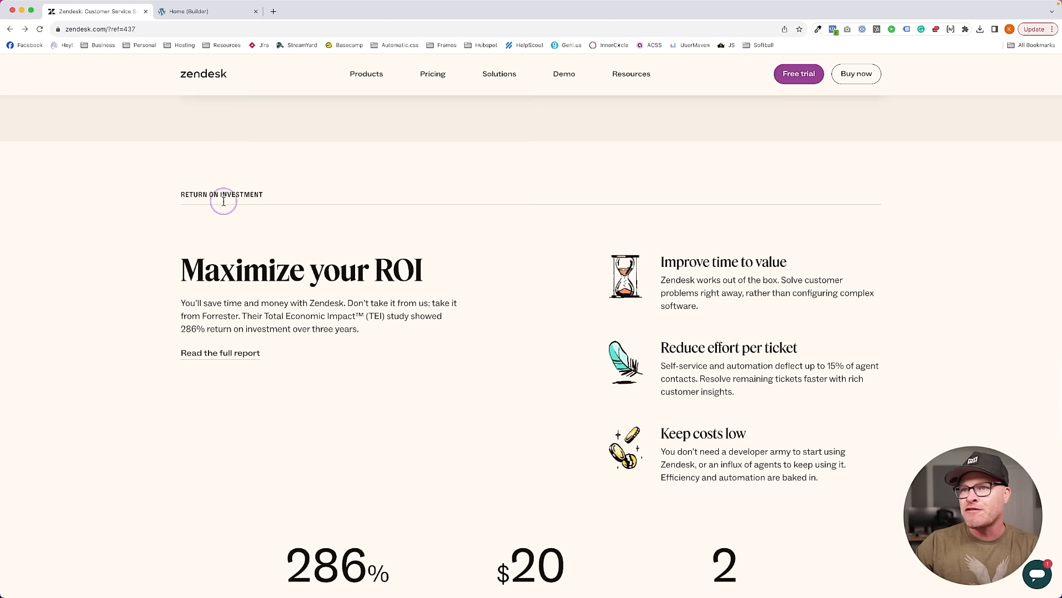
Return to the builder and give the accent-heading class a bottom padding of .75em
{"action": "left_click", "coordinate": [191, 12]}
{"action": "left_click", "coordinate": [69, 311]}
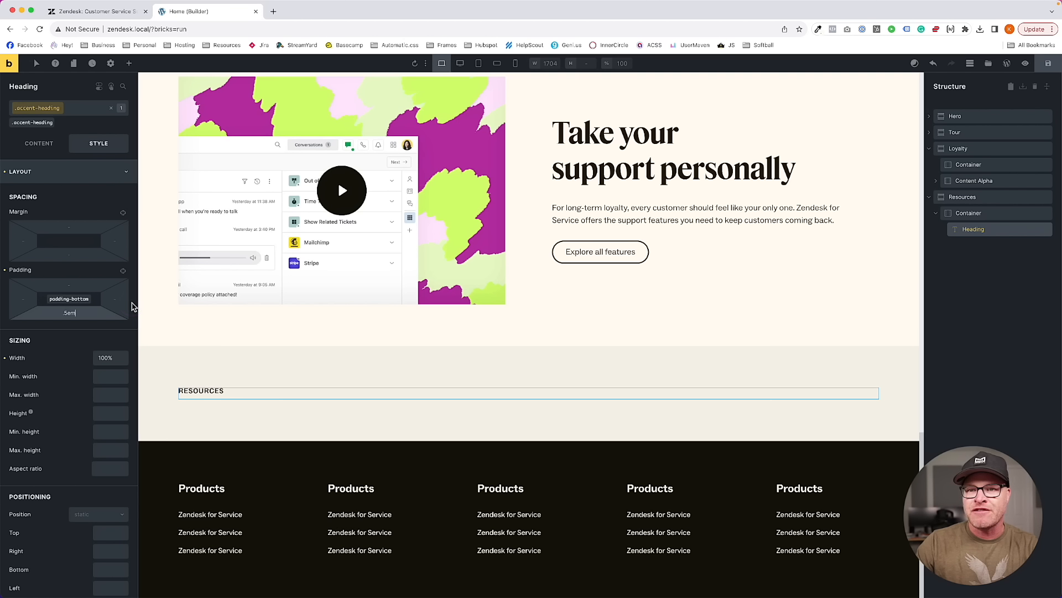
{"action": "type", "text": "7"}
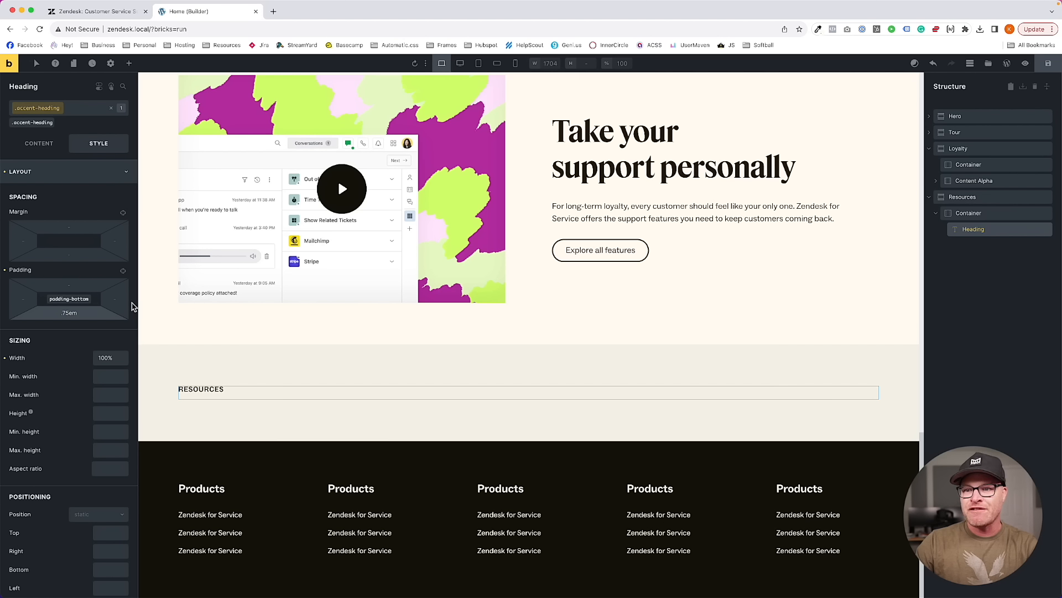
Give the accent-heading class a solid bottom border with the --border-width variable as its width
{"action": "left_click", "coordinate": [83, 172]}
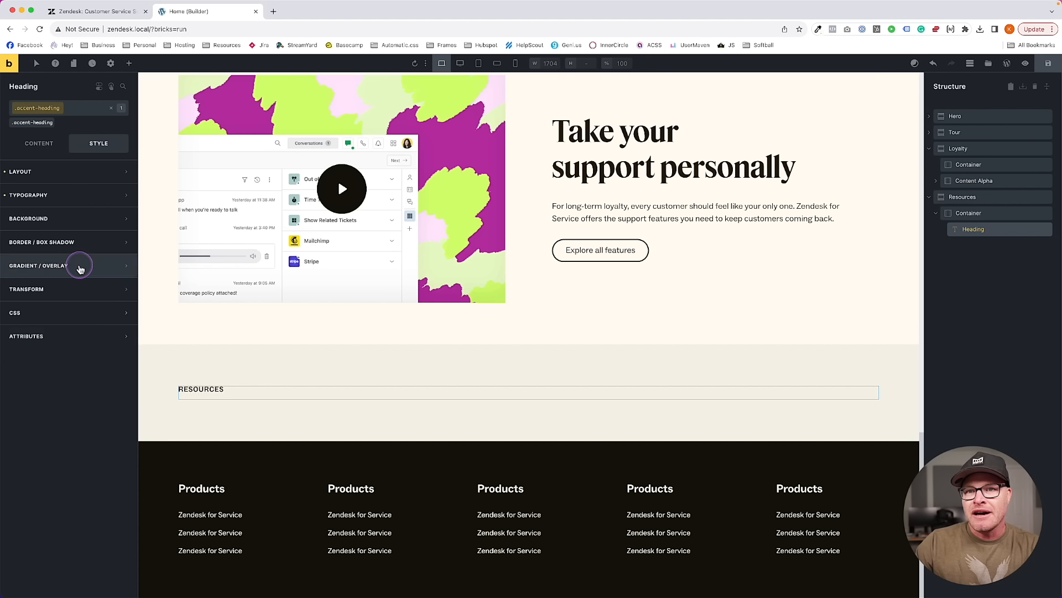
{"action": "left_click", "coordinate": [74, 242]}
{"action": "left_click", "coordinate": [124, 266]}
{"action": "left_click", "coordinate": [92, 315]}
{"action": "type", "text": "1"}
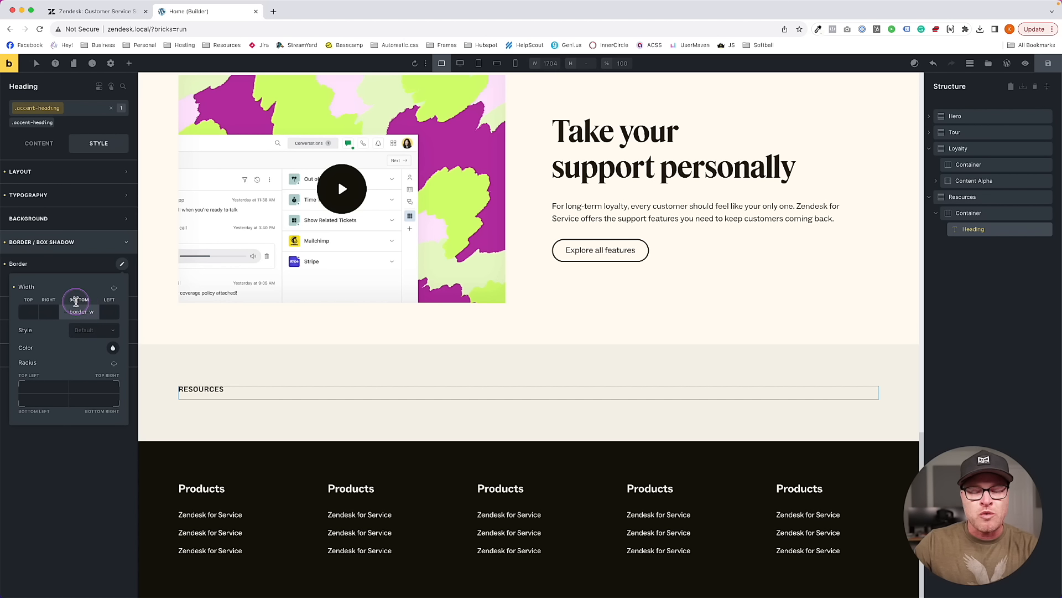
{"action": "left_click", "coordinate": [95, 330]}
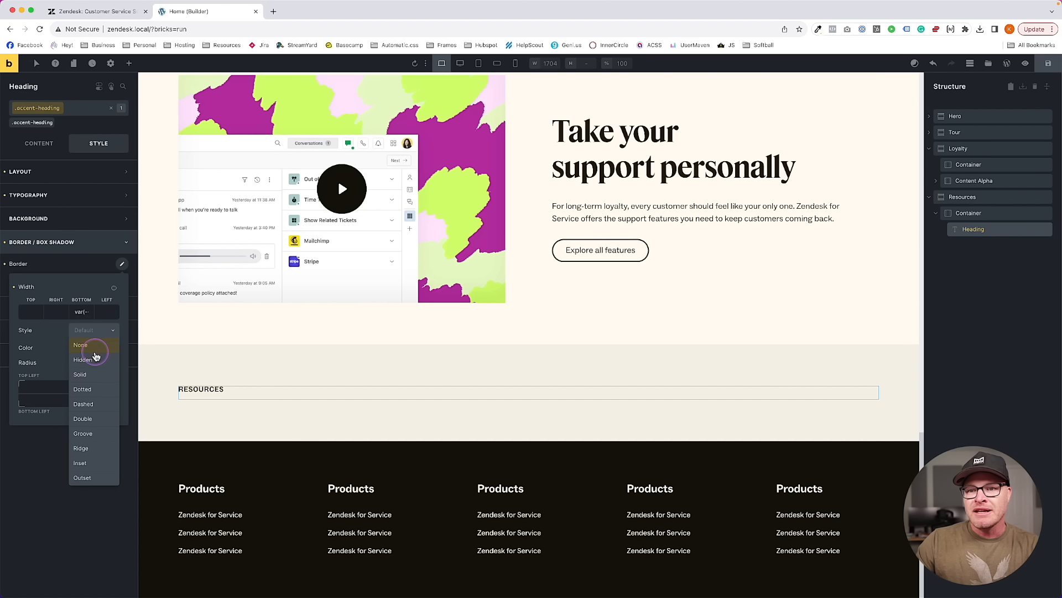
{"action": "left_click", "coordinate": [81, 374]}
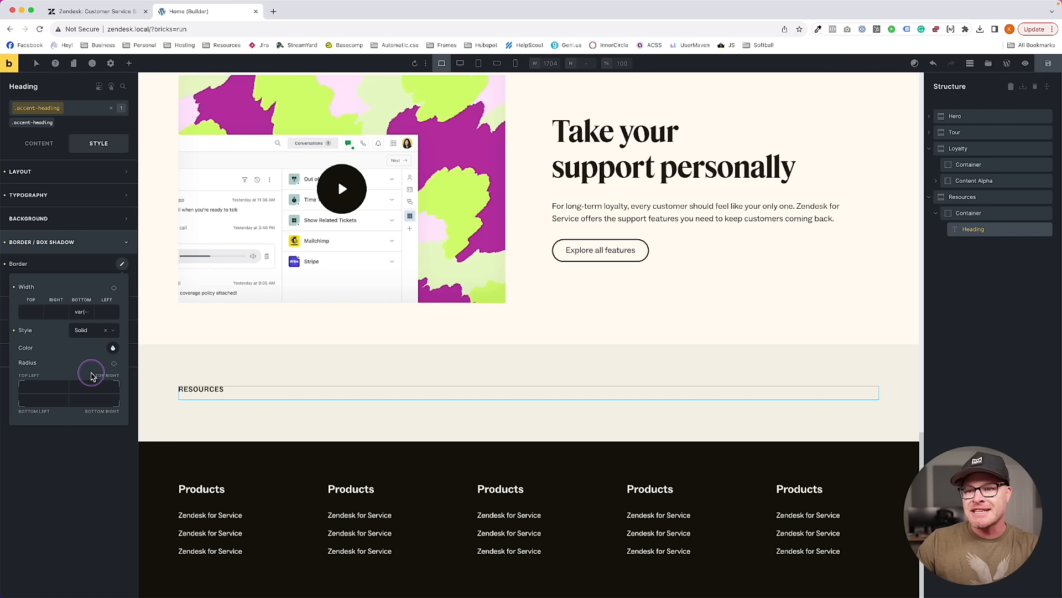
Set the accent-heading border color to black-trans-20 and save the page
{"action": "left_click", "coordinate": [113, 350]}
{"action": "mouse_move", "coordinate": [16, 408]}
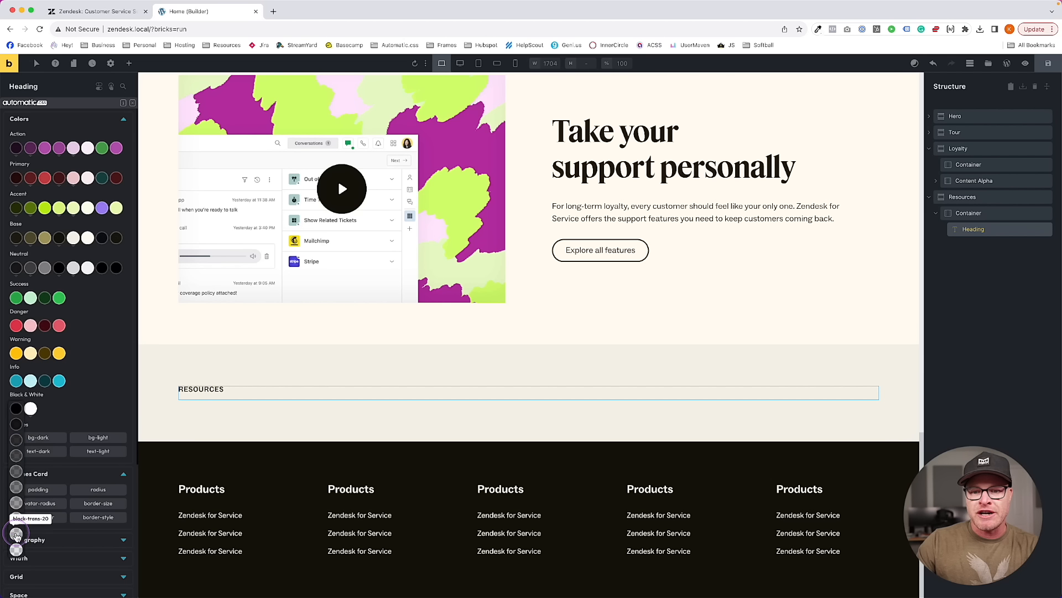
{"action": "left_click", "coordinate": [16, 535]}
{"action": "left_click", "coordinate": [1033, 69]}
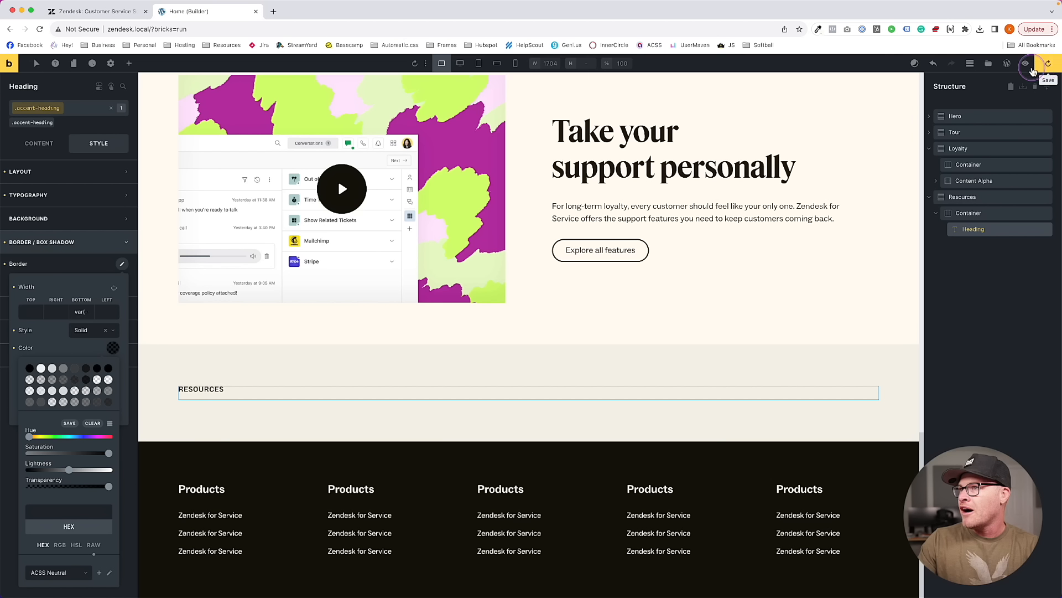
Preview the page on the front end and check the line beneath the Resources heading
{"action": "left_click", "coordinate": [1025, 63]}
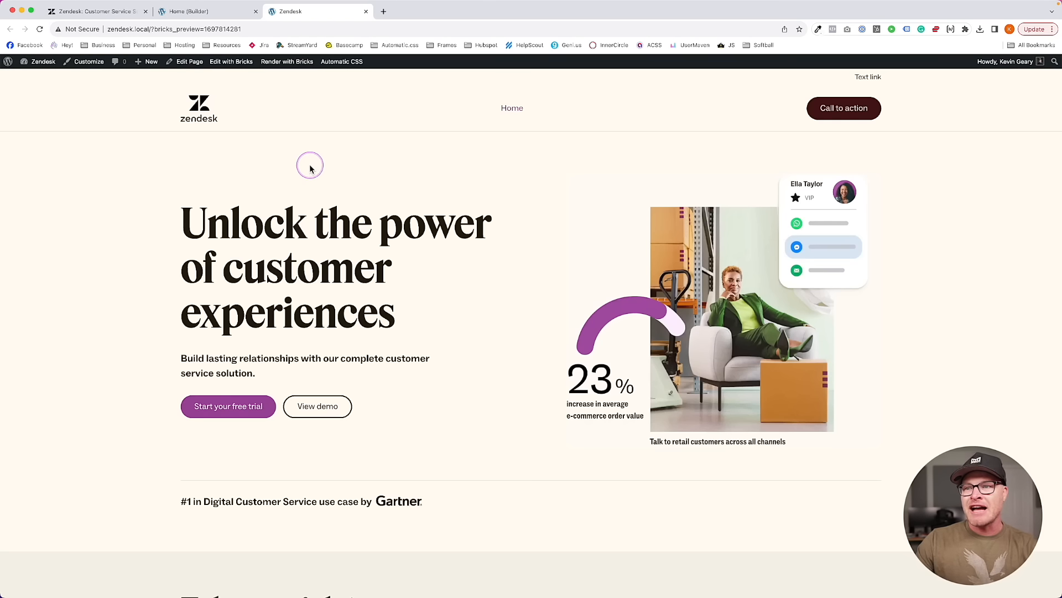
{"action": "scroll", "coordinate": [309, 168], "scroll_direction": "down", "scroll_amount": 15}
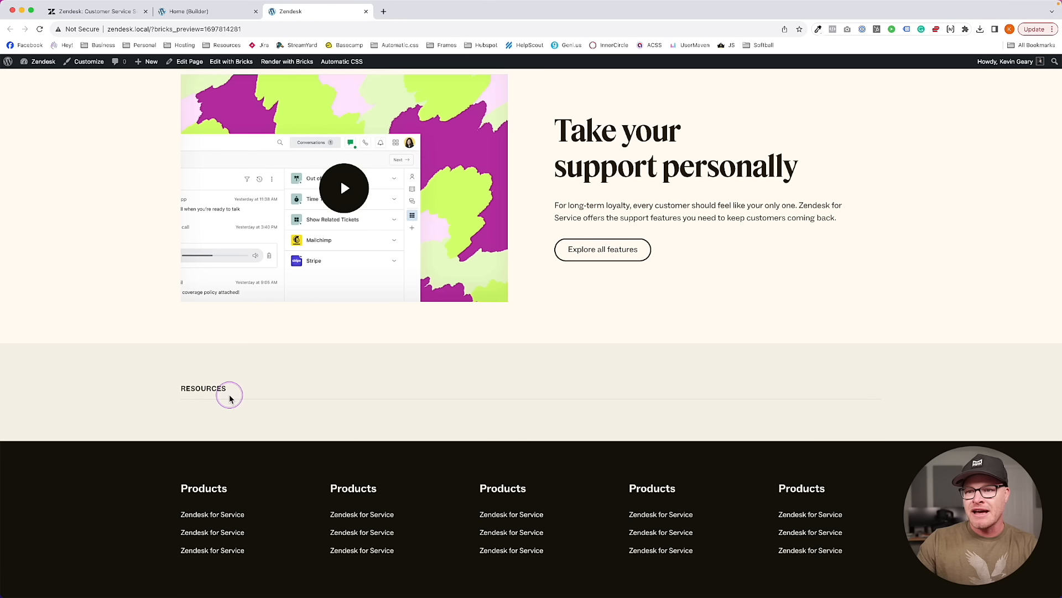
{"action": "scroll", "coordinate": [277, 370], "scroll_direction": "up", "scroll_amount": 10}
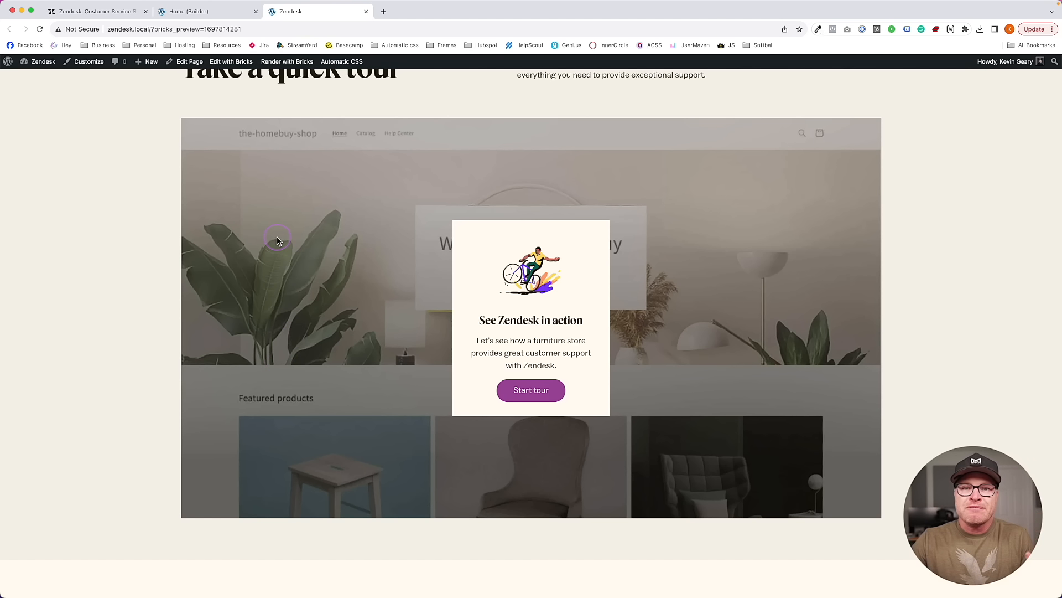
{"action": "scroll", "coordinate": [275, 242], "scroll_direction": "down", "scroll_amount": 7}
{"action": "scroll", "coordinate": [273, 240], "scroll_direction": "up", "scroll_amount": 1}
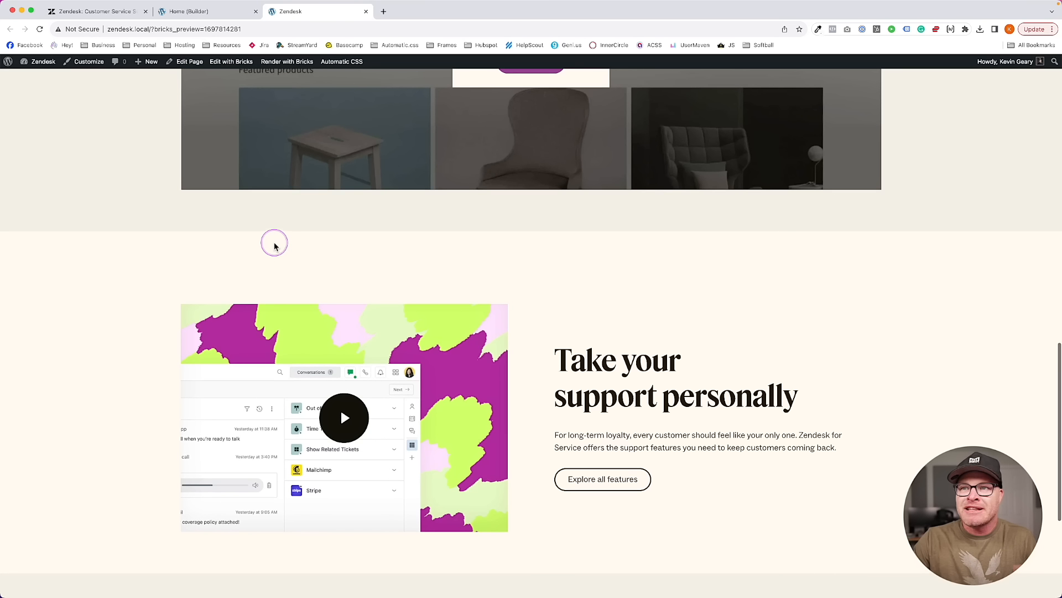
{"action": "scroll", "coordinate": [246, 324], "scroll_direction": "down", "scroll_amount": 5}
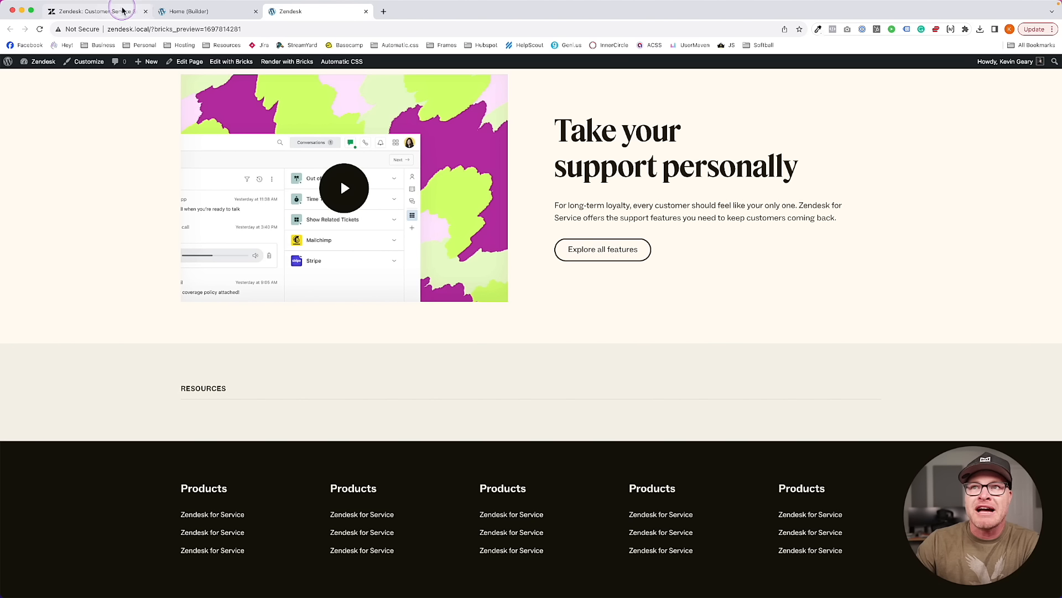
Open the Bricks child theme's style.css for editing in the WordPress admin, keeping the builder open
{"action": "left_click", "coordinate": [194, 11]}
{"action": "left_click", "coordinate": [1007, 64]}
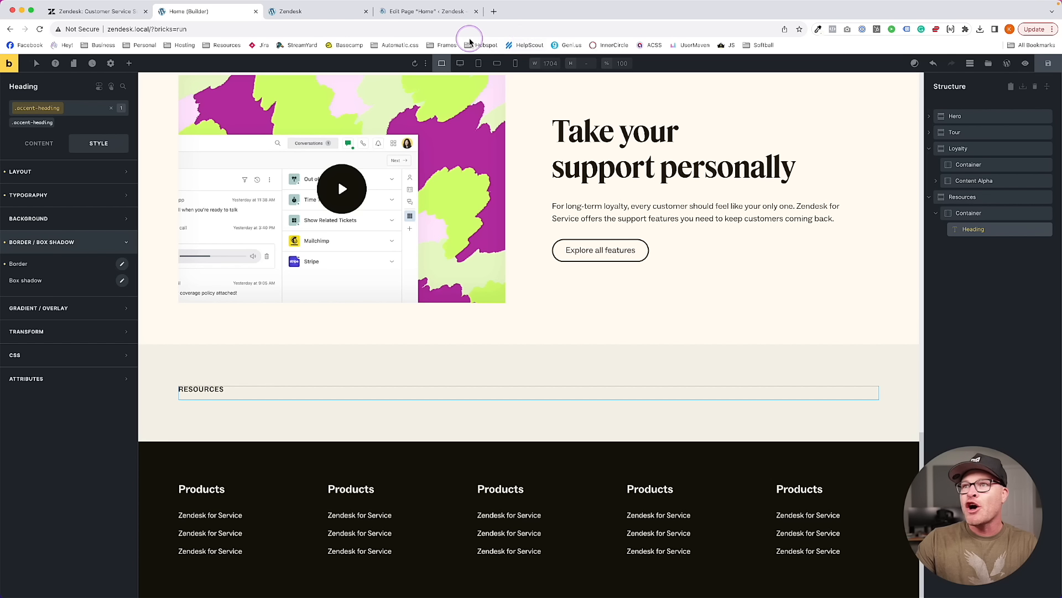
{"action": "left_click_drag", "start_coordinate": [458, 13], "coordinate": [299, 23]}
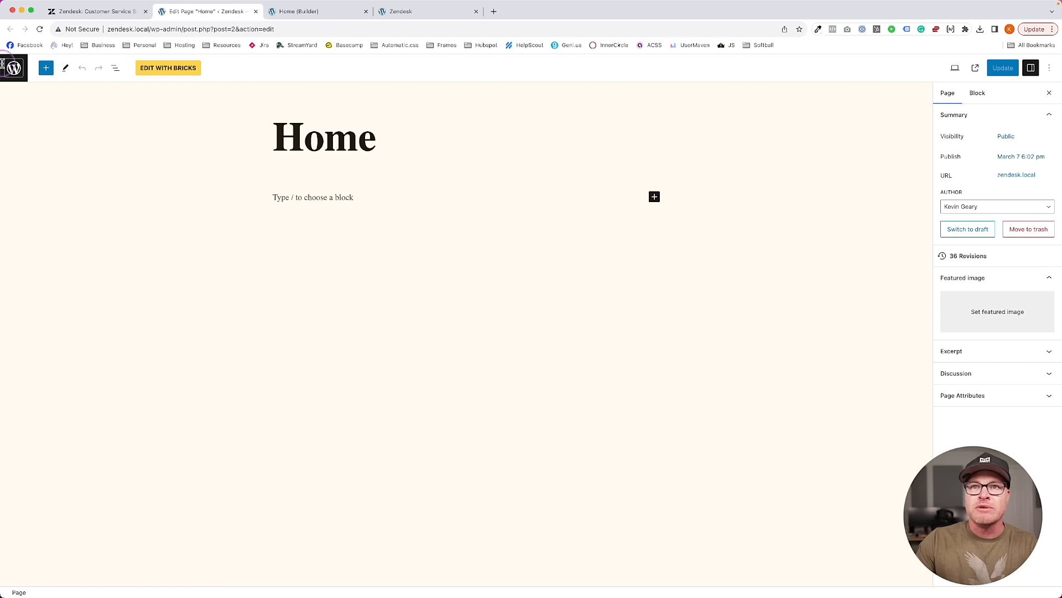
{"action": "left_click", "coordinate": [14, 67]}
{"action": "mouse_move", "coordinate": [37, 347]}
{"action": "mouse_move", "coordinate": [38, 268]}
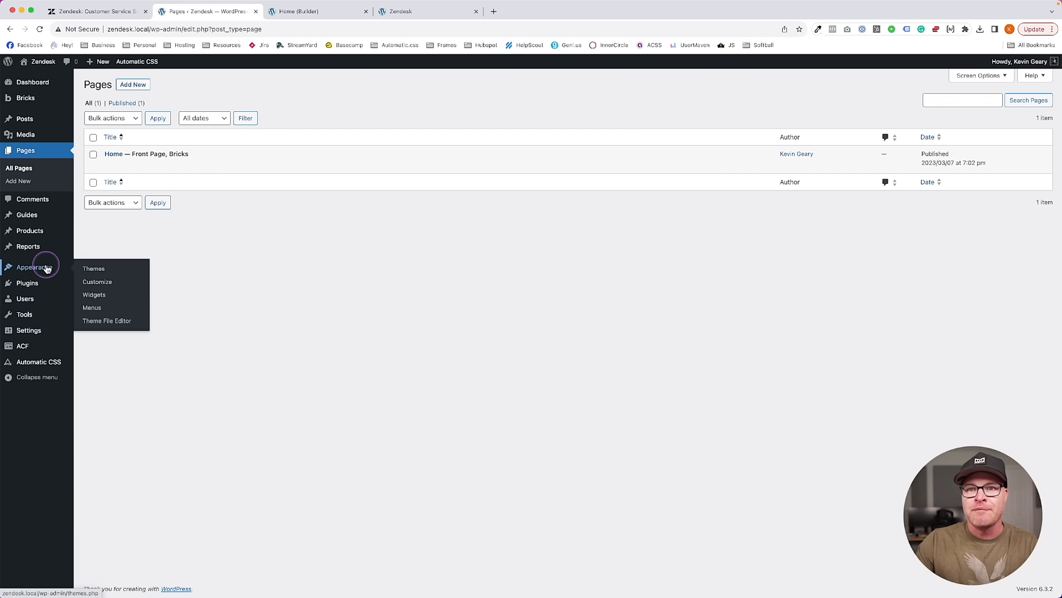
{"action": "left_click", "coordinate": [105, 320]}
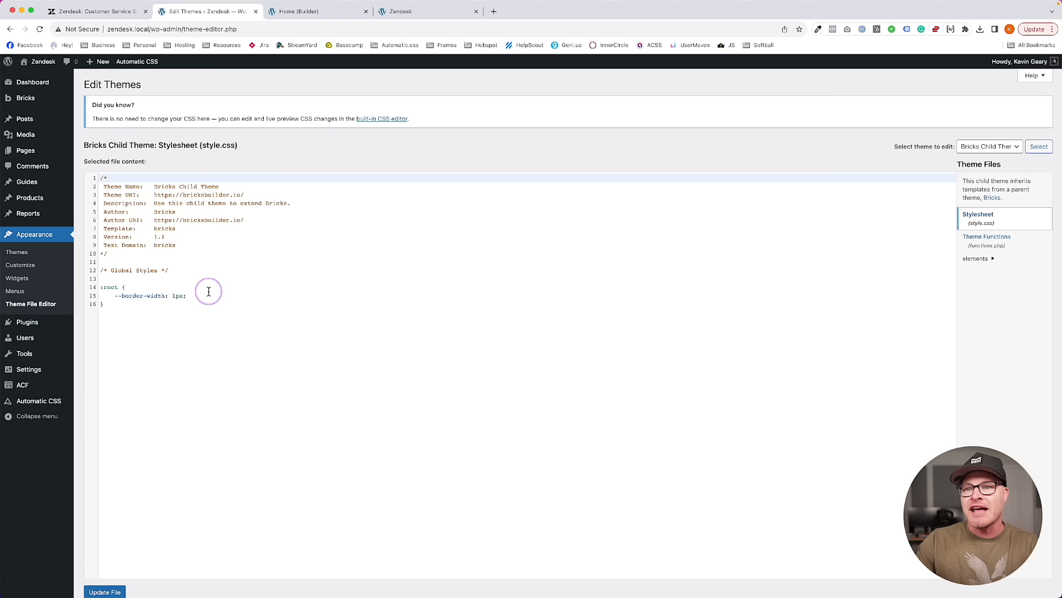
Duplicate the --border-width declaration in the :root rule and rename the copy to --border-color
{"action": "left_click_drag", "start_coordinate": [204, 293], "coordinate": [114, 299]}
{"action": "key", "text": "ctrl+c"}
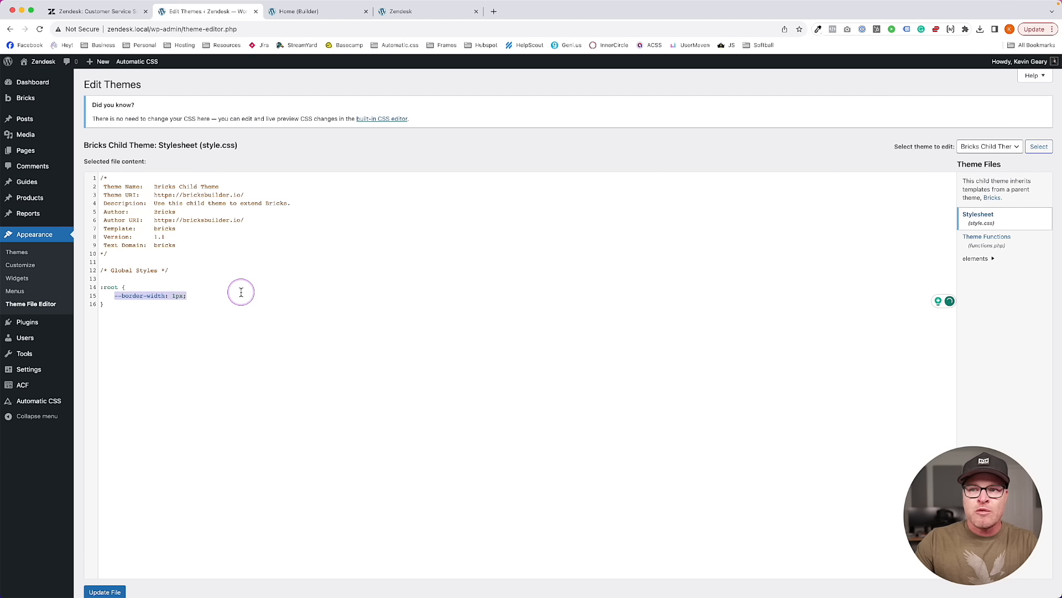
{"action": "left_click", "coordinate": [240, 294]}
{"action": "key", "text": "Return"}
{"action": "key", "text": "ctrl+v"}
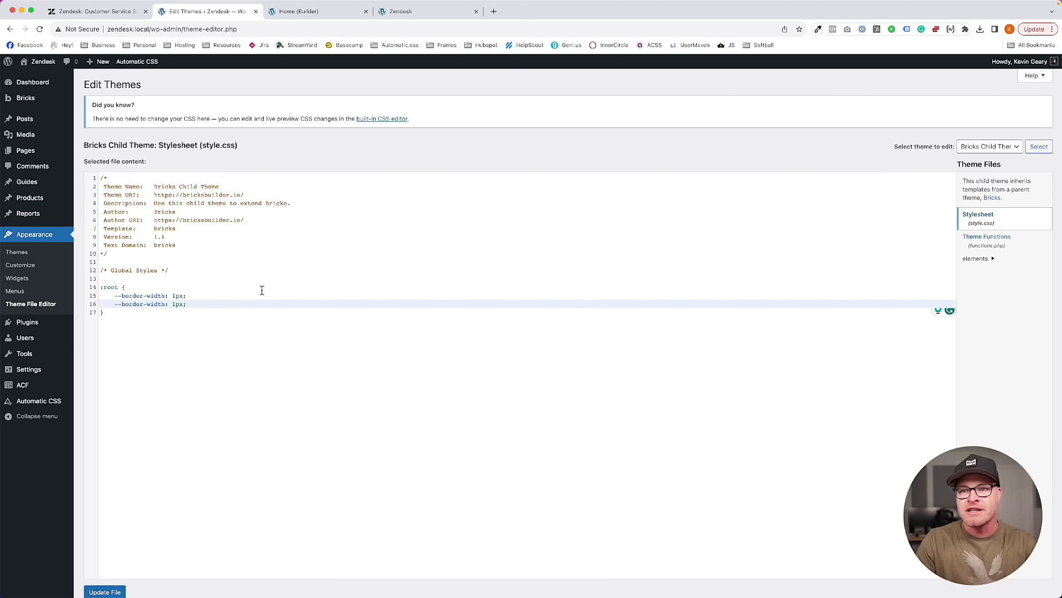
{"action": "key", "text": "BackSpace"}
{"action": "type", "text": "cpl;op"}
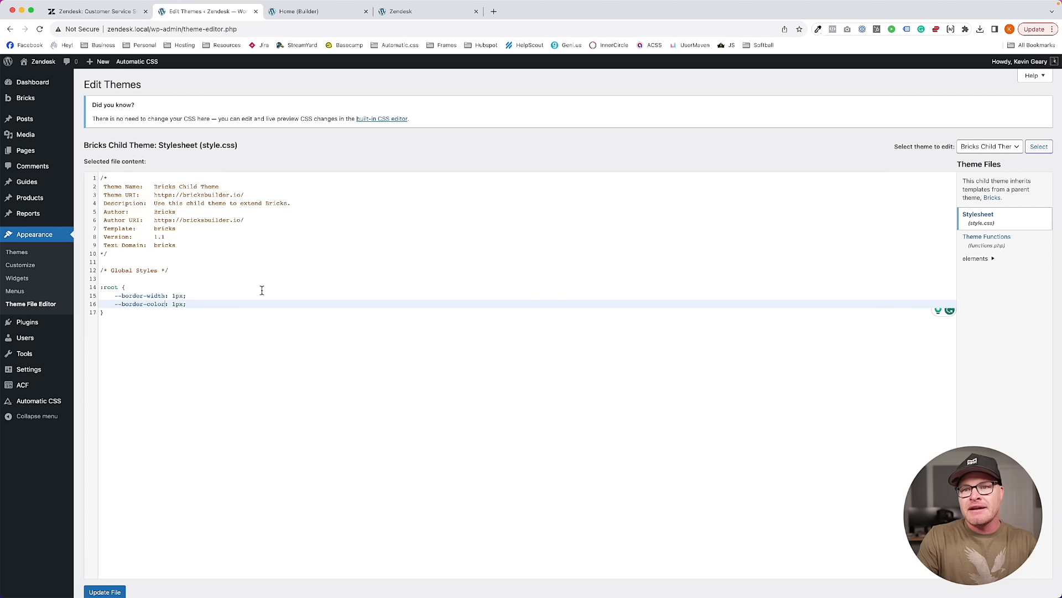
Rename the two :root variables to --divider-width and --divider-color
{"action": "double_click", "coordinate": [132, 295]}
{"action": "type", "text": "divi"}
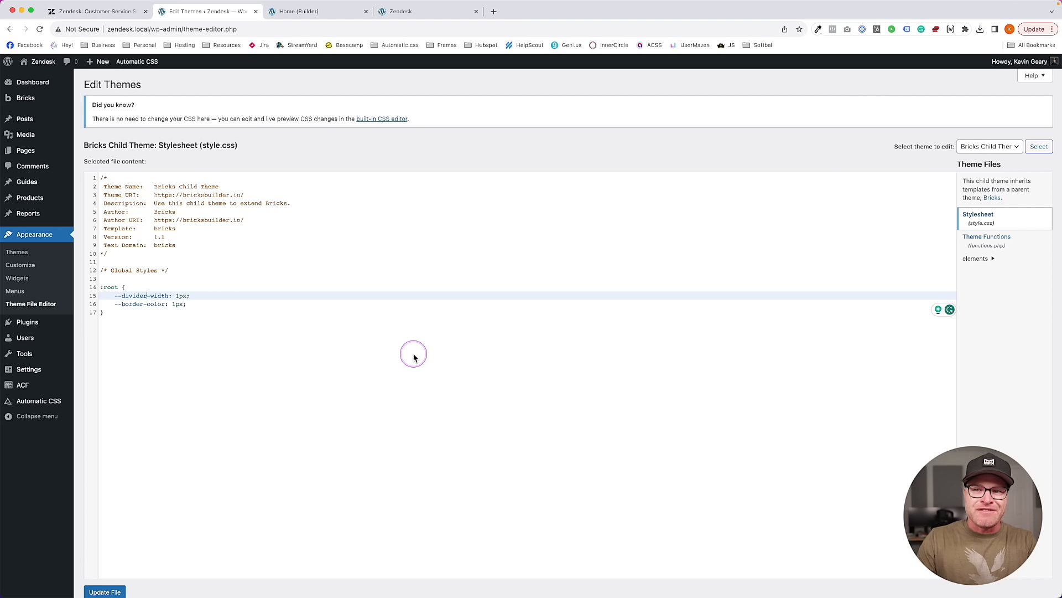
{"action": "double_click", "coordinate": [133, 304]}
{"action": "type", "text": "divi"}
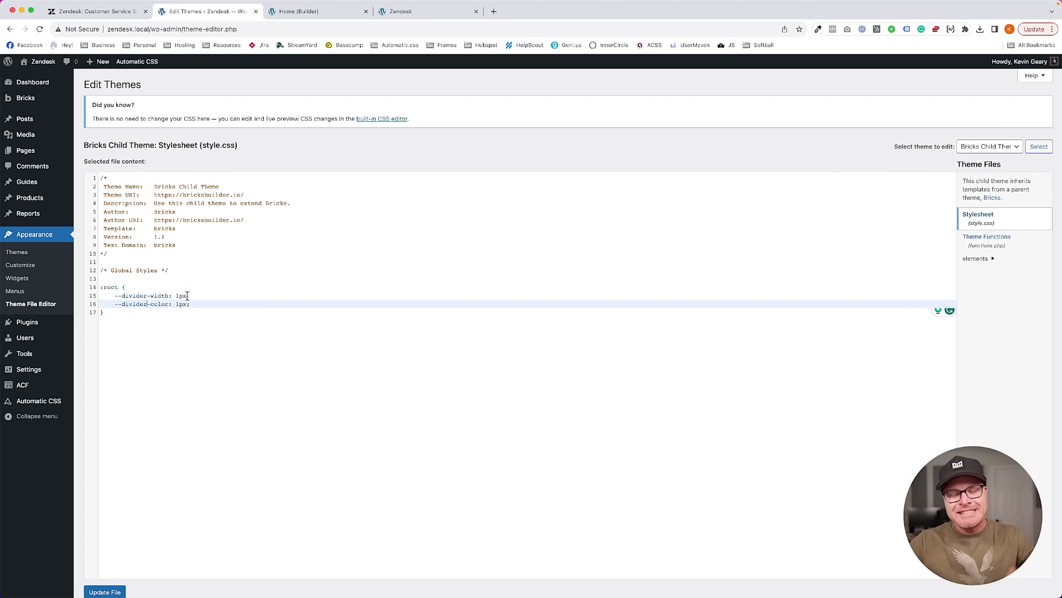
Set --divider-color to var(--black-trans-10) and save the stylesheet
{"action": "double_click", "coordinate": [179, 305]}
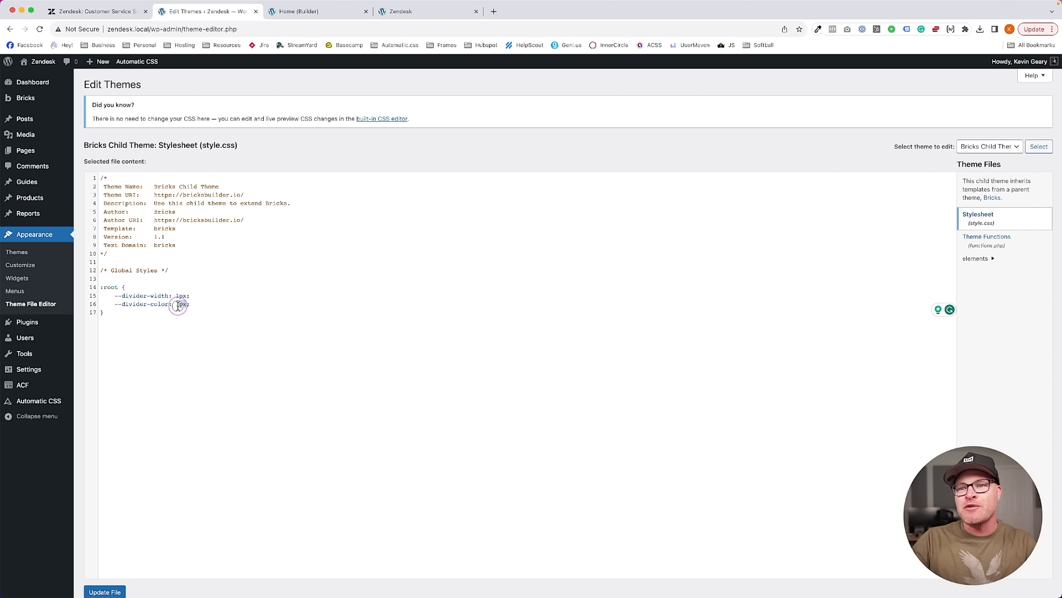
{"action": "type", "text": "var("}
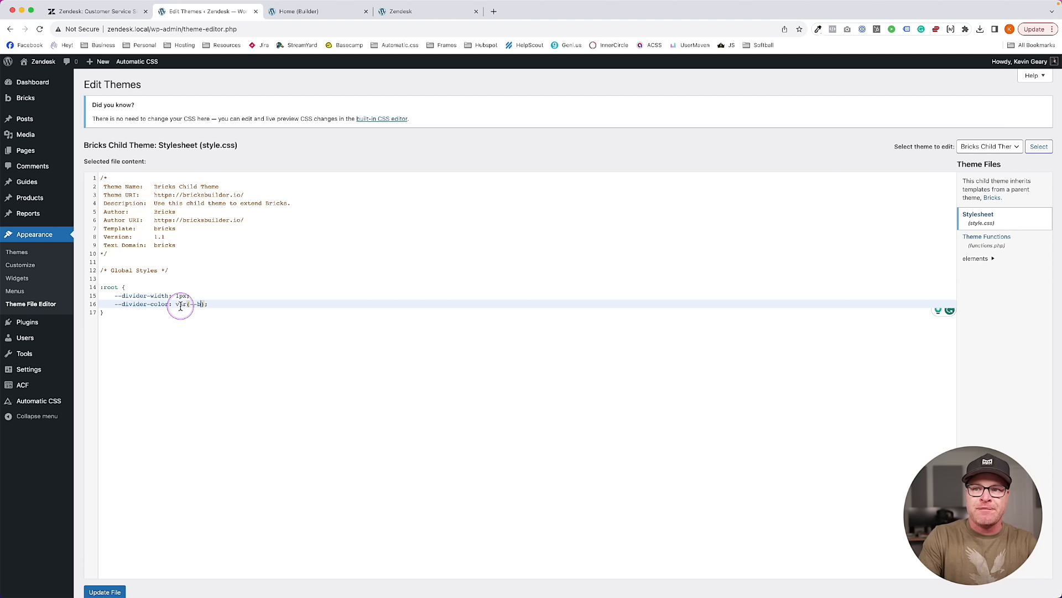
{"action": "type", "text": "--black-transa"}
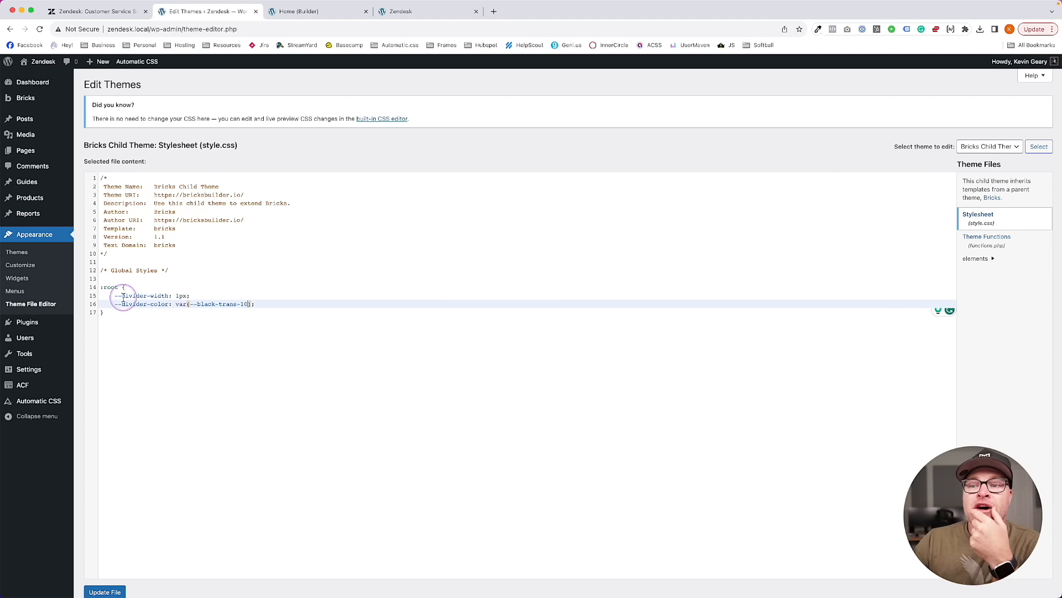
{"action": "left_click", "coordinate": [106, 592]}
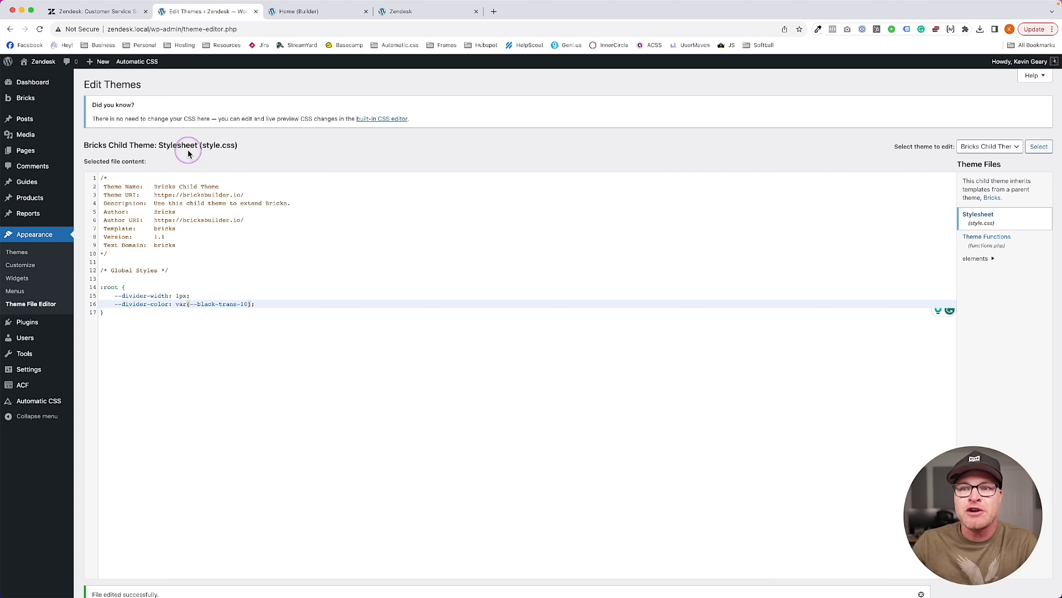
Return to the Bricks builder, save the page and reload it
{"action": "left_click", "coordinate": [293, 11]}
{"action": "key", "text": "super+s"}
{"action": "scroll", "coordinate": [388, 173], "scroll_direction": "up", "scroll_amount": 5}
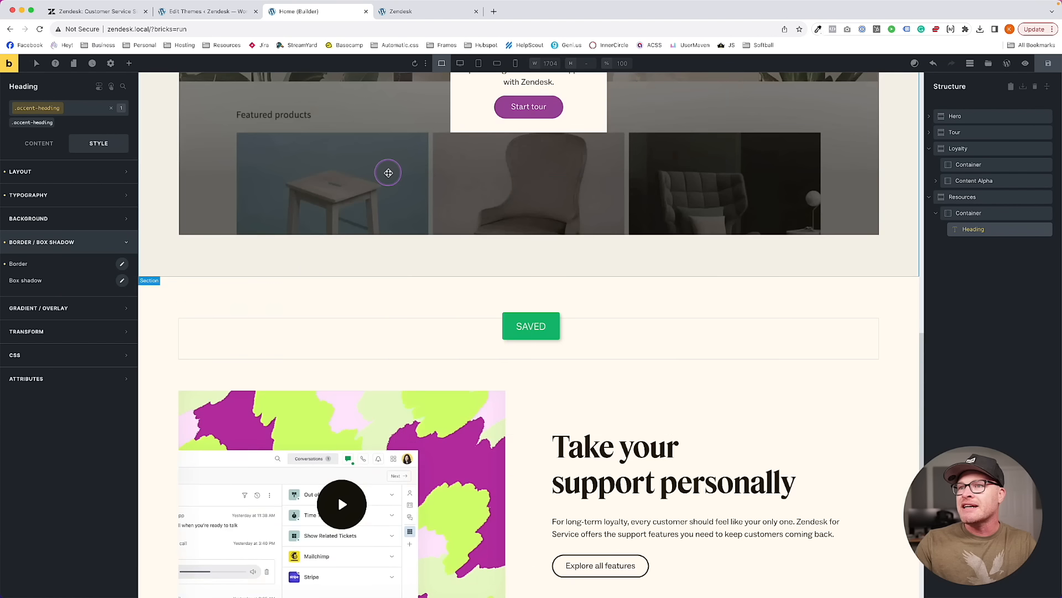
{"action": "scroll", "coordinate": [388, 172], "scroll_direction": "up", "scroll_amount": 5}
{"action": "key", "text": "super+r"}
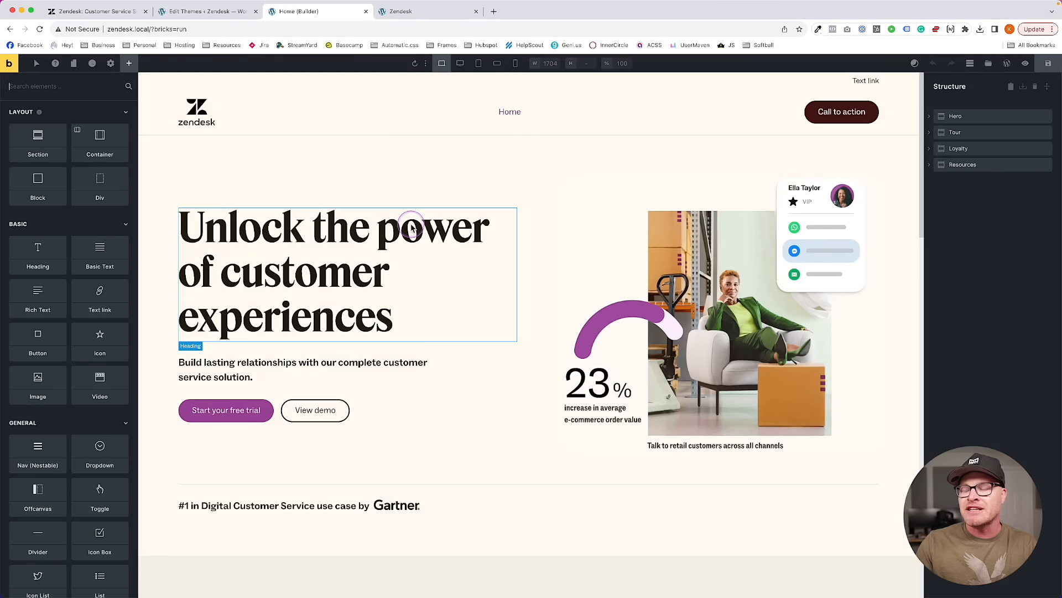
Change the top border width of the hero__bottom class to the --divider-width variable and save the page
{"action": "scroll", "coordinate": [412, 226], "scroll_direction": "down", "scroll_amount": 3}
{"action": "left_click", "coordinate": [361, 310]}
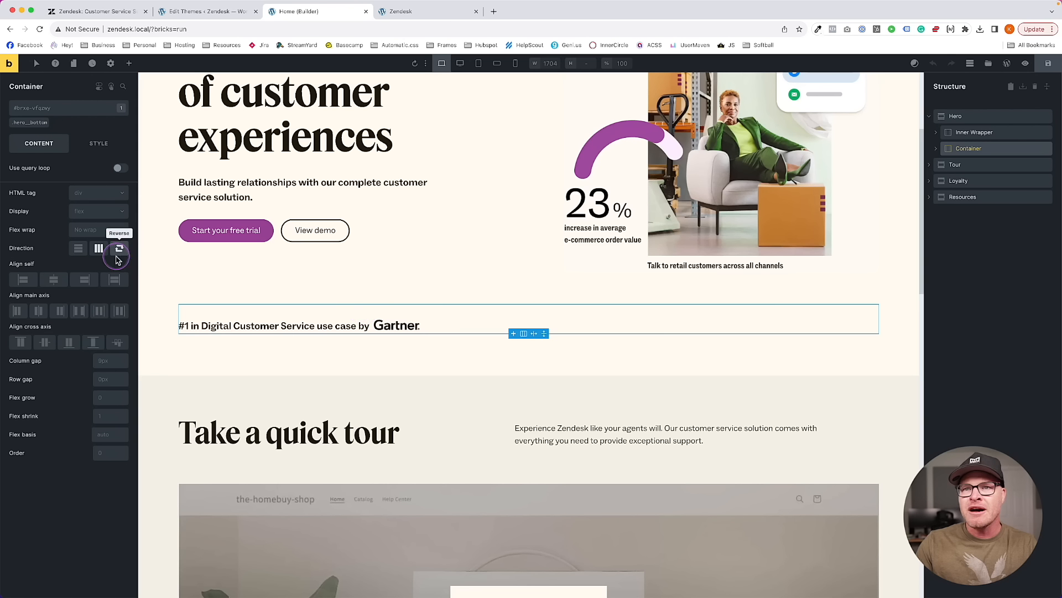
{"action": "left_click", "coordinate": [32, 123]}
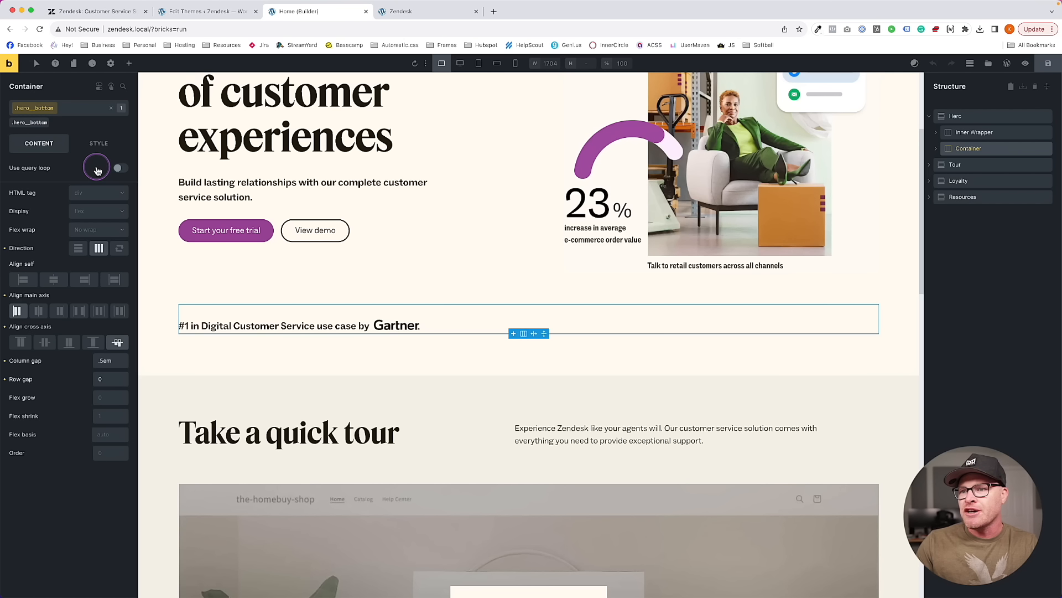
{"action": "left_click", "coordinate": [98, 143]}
{"action": "left_click", "coordinate": [83, 242]}
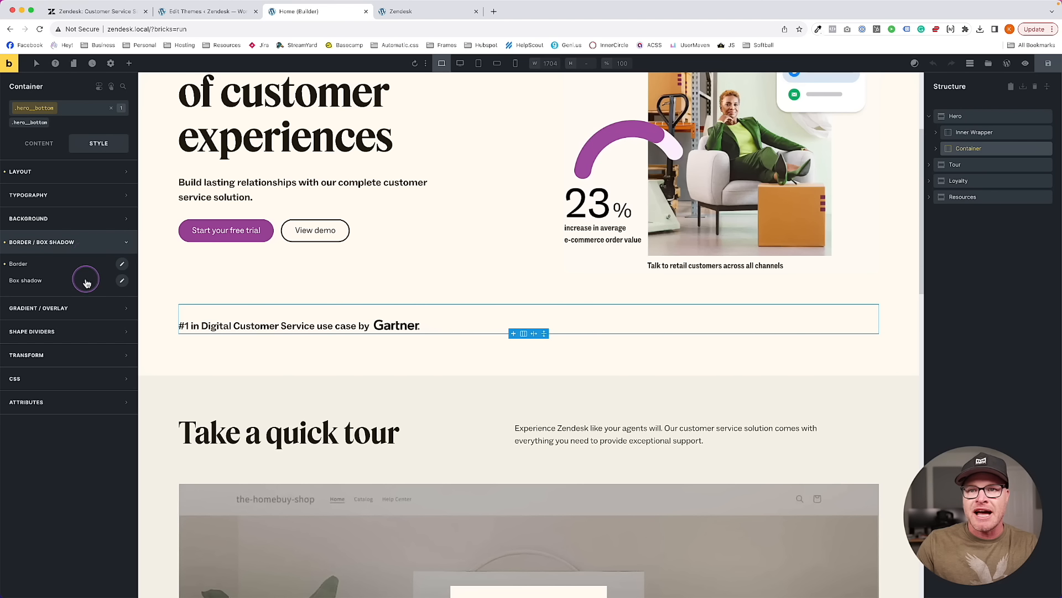
{"action": "left_click", "coordinate": [122, 264]}
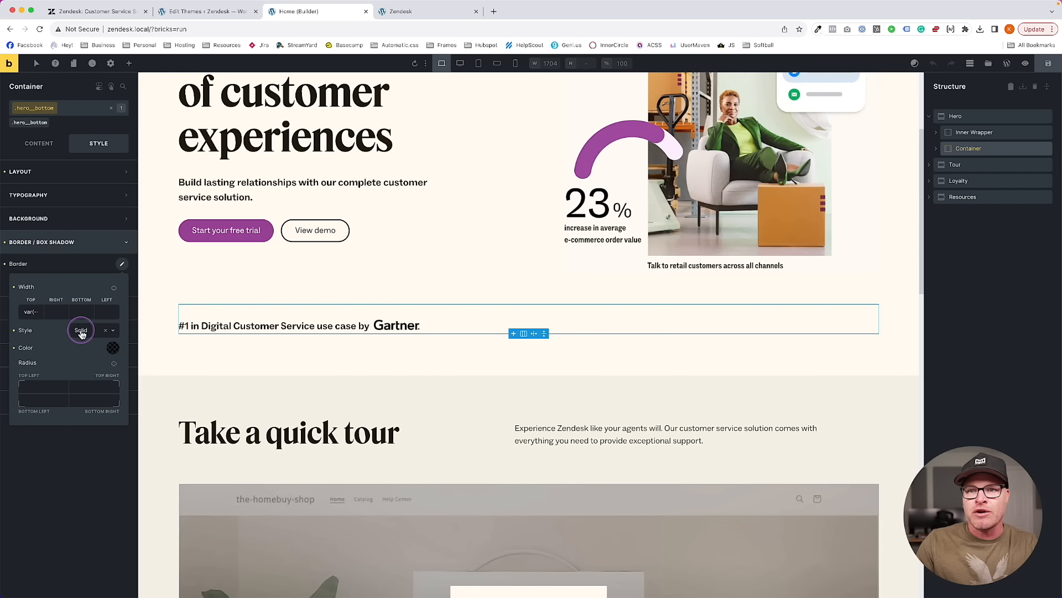
{"action": "double_click", "coordinate": [30, 311]}
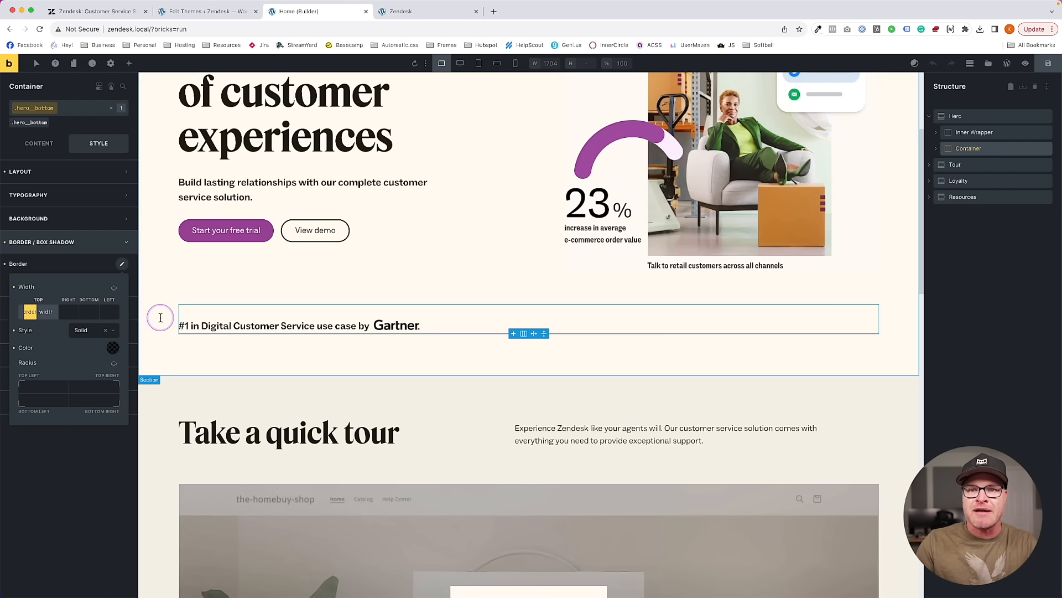
{"action": "left_click", "coordinate": [1048, 68]}
Change the bottom border width of the Resources heading's accent-heading class to the --divider-width variable
{"action": "scroll", "coordinate": [488, 330], "scroll_direction": "down", "scroll_amount": 10}
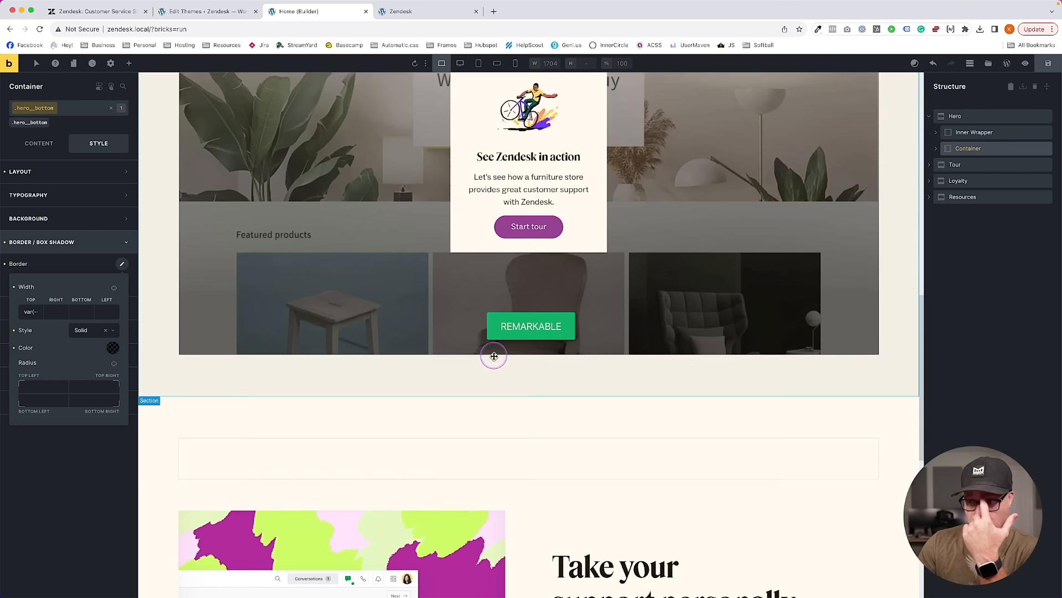
{"action": "scroll", "coordinate": [519, 398], "scroll_direction": "down", "scroll_amount": 4}
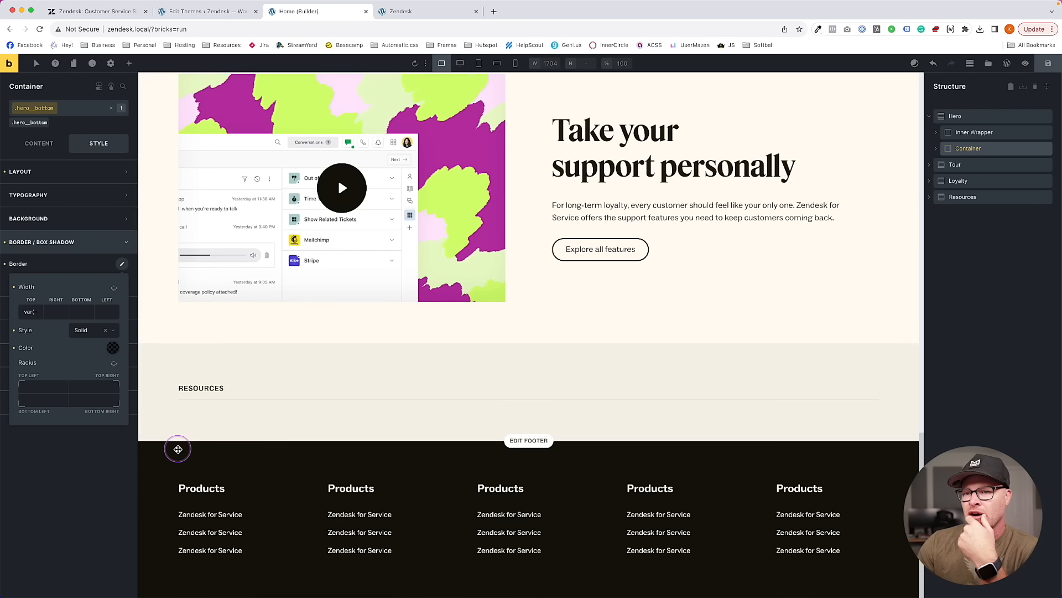
{"action": "left_click", "coordinate": [239, 392]}
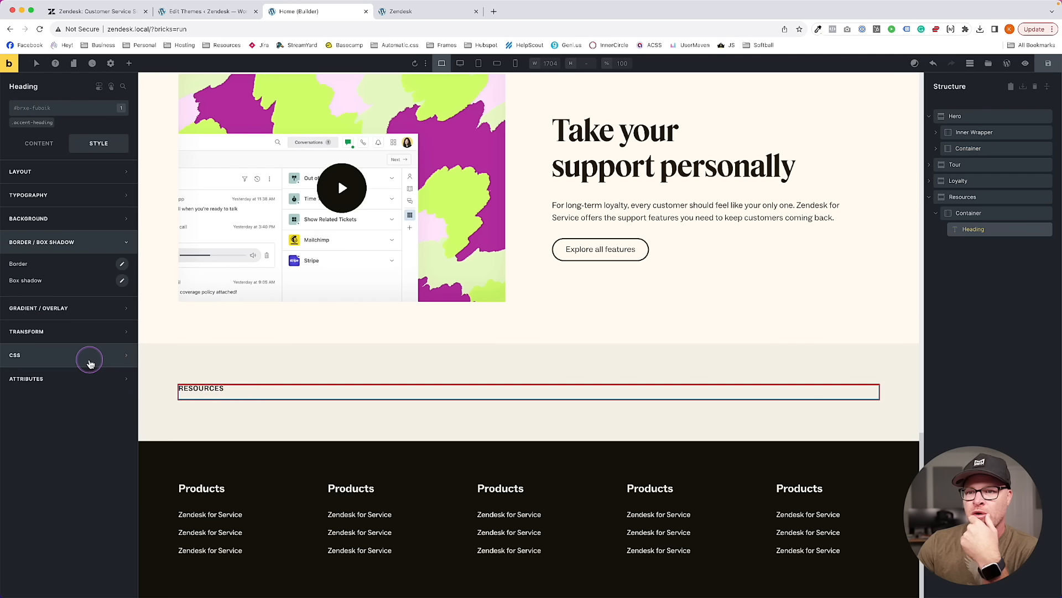
{"action": "left_click", "coordinate": [121, 264]}
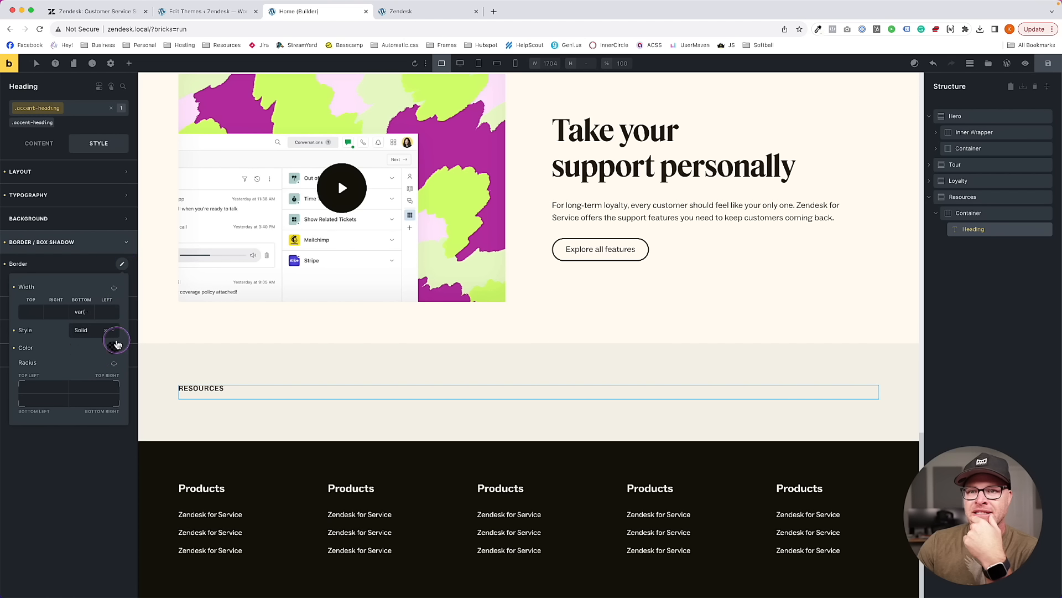
{"action": "left_click", "coordinate": [81, 311]}
{"action": "double_click", "coordinate": [82, 311]}
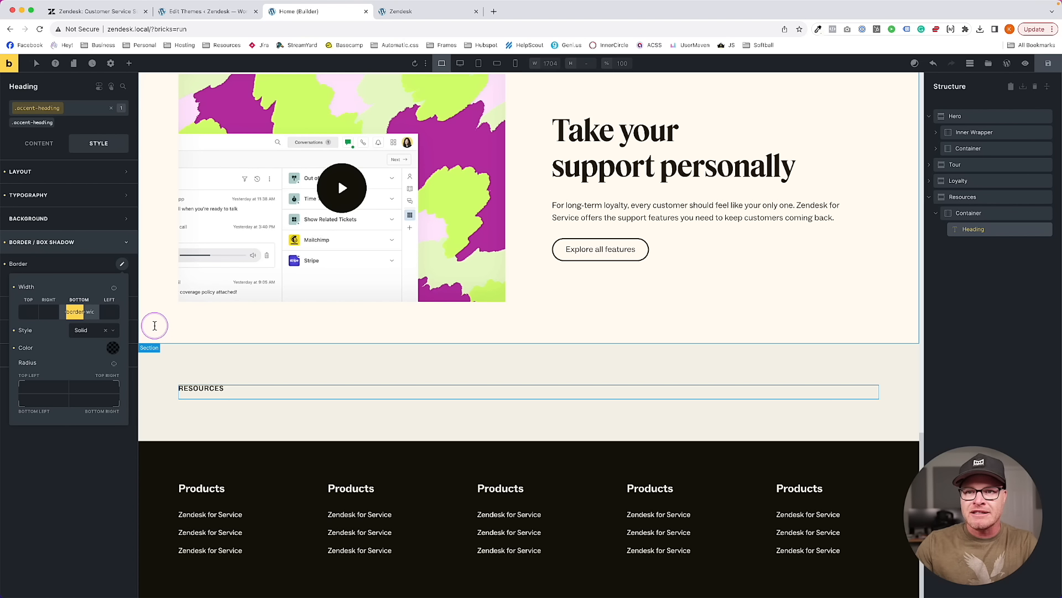
{"action": "type", "text": "divider-v"}
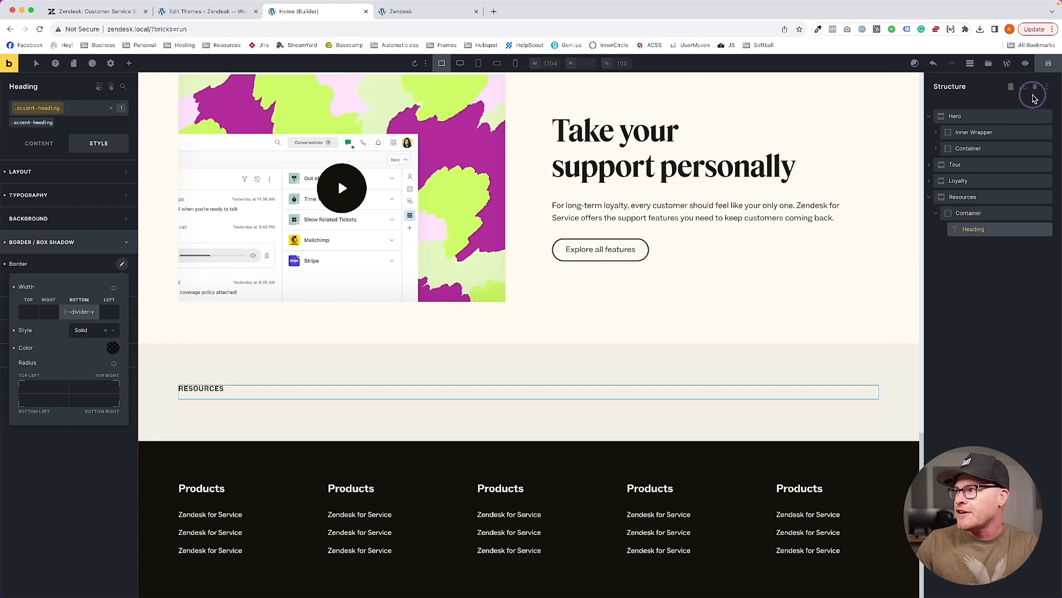
Set the accent-heading border color to var(--divider-color) and save the page
{"action": "left_click", "coordinate": [113, 347]}
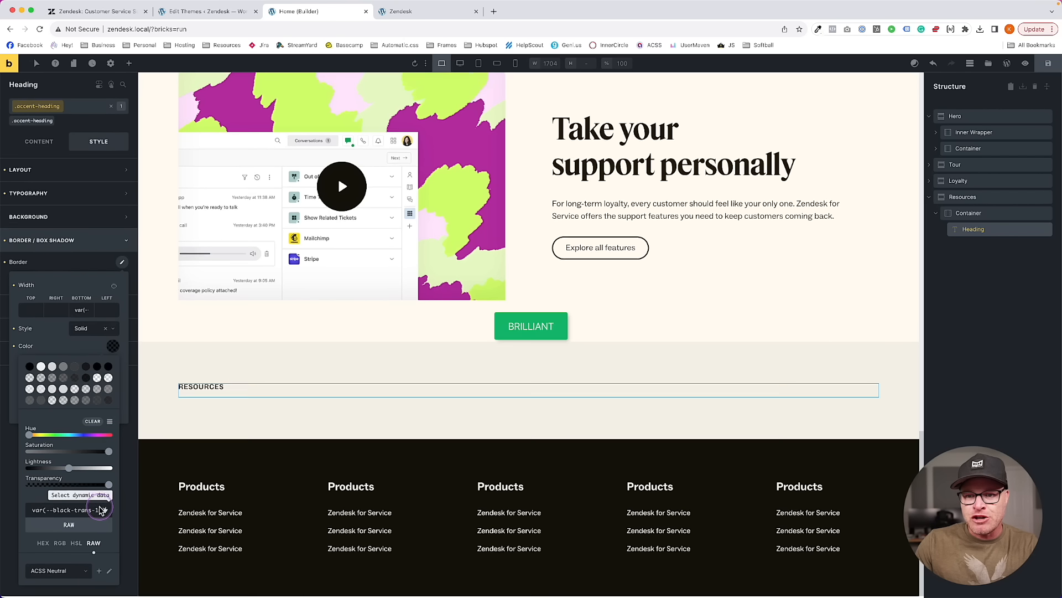
{"action": "triple_click", "coordinate": [93, 513]}
{"action": "type", "text": "--divide"}
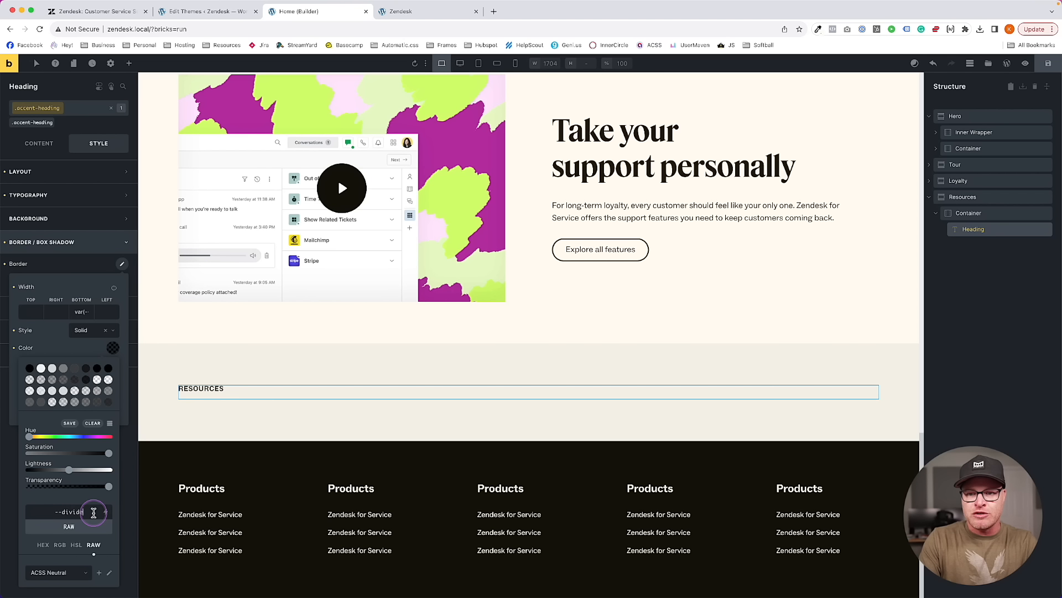
{"action": "type", "text": "r-color"}
{"action": "key", "text": "Return"}
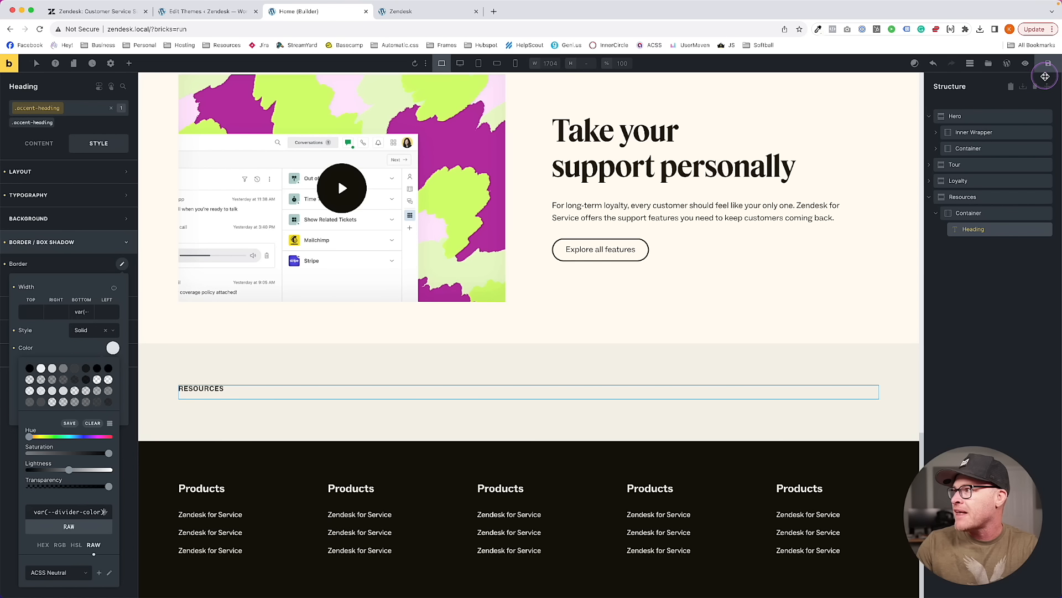
{"action": "left_click", "coordinate": [1048, 65]}
Set the border color of the hero__bottom container to var(--divider-color)
{"action": "scroll", "coordinate": [835, 139], "scroll_direction": "up", "scroll_amount": 15}
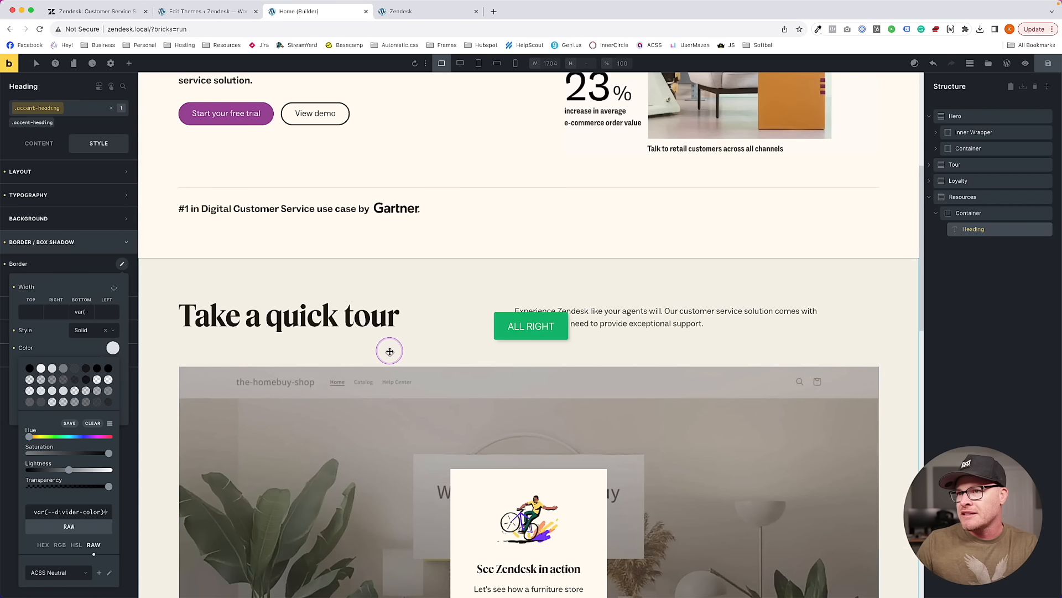
{"action": "scroll", "coordinate": [409, 327], "scroll_direction": "up", "scroll_amount": 3}
{"action": "left_click", "coordinate": [428, 303]}
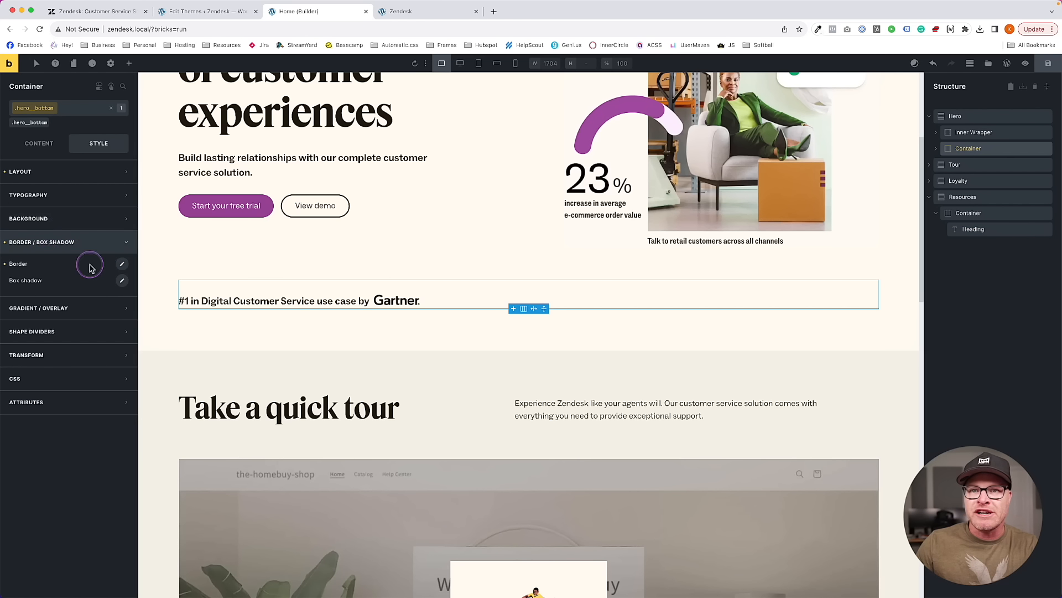
{"action": "left_click", "coordinate": [123, 265]}
{"action": "left_click", "coordinate": [112, 348]}
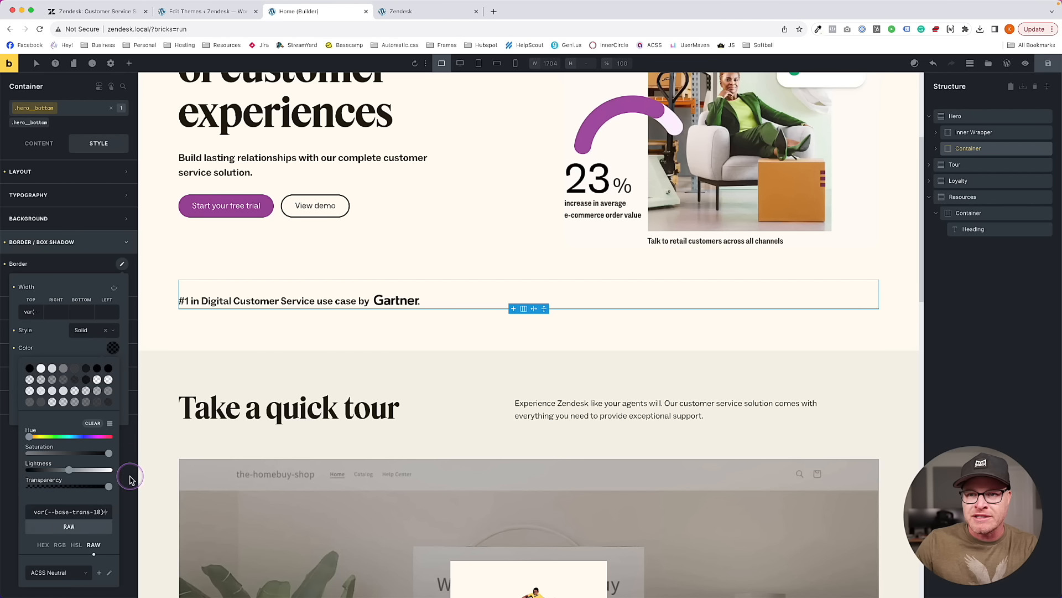
{"action": "left_click", "coordinate": [75, 511]}
{"action": "type", "text": "--divider-"}
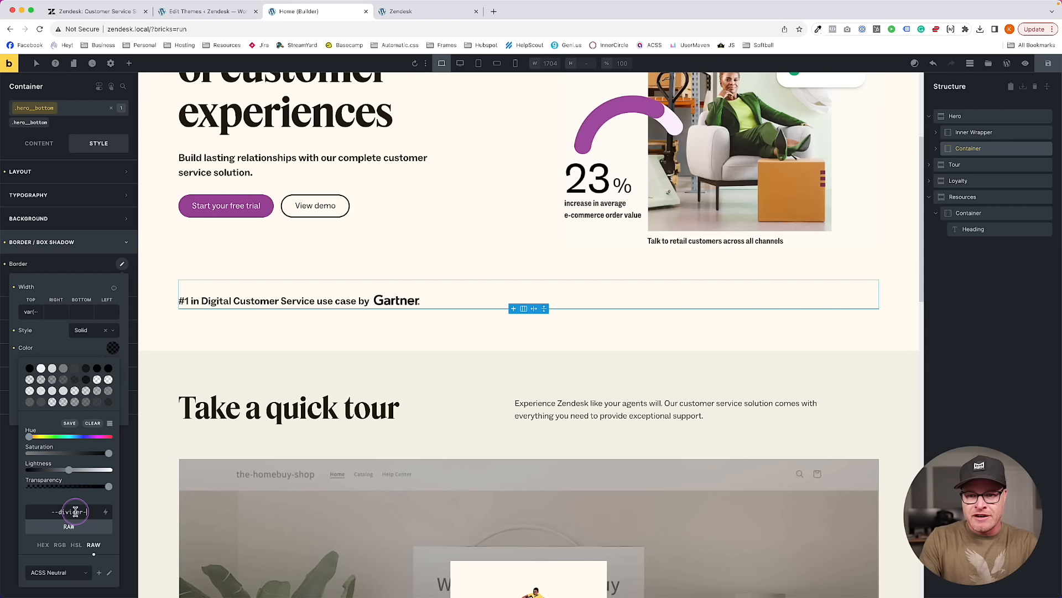
{"action": "type", "text": "color"}
Open the header template for editing and change the fr-header-bravo class's bottom border width to the --divider-width variable
{"action": "scroll", "coordinate": [316, 246], "scroll_direction": "up", "scroll_amount": 4}
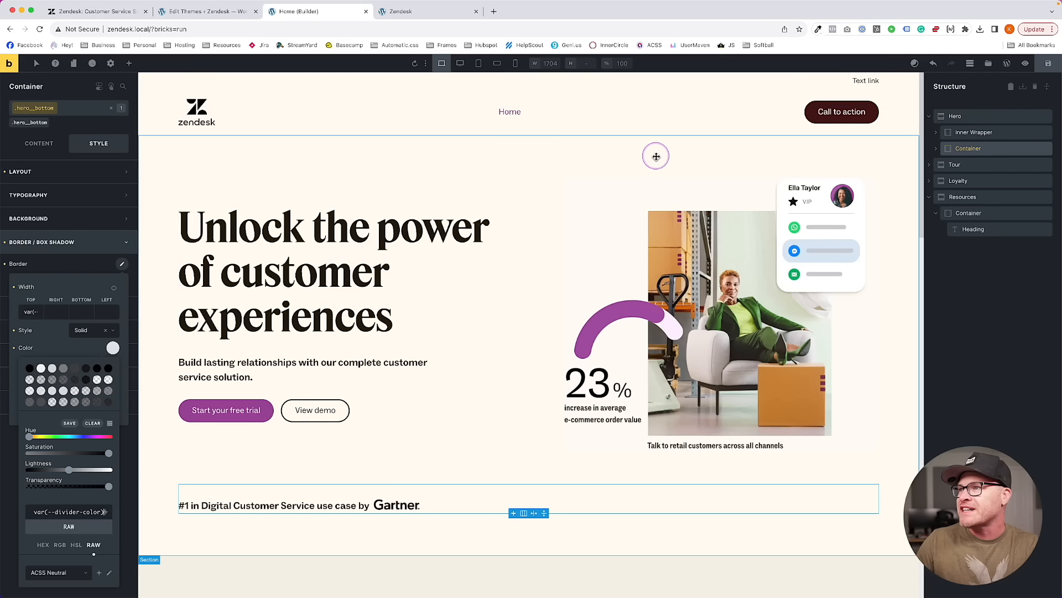
{"action": "left_click", "coordinate": [526, 133]}
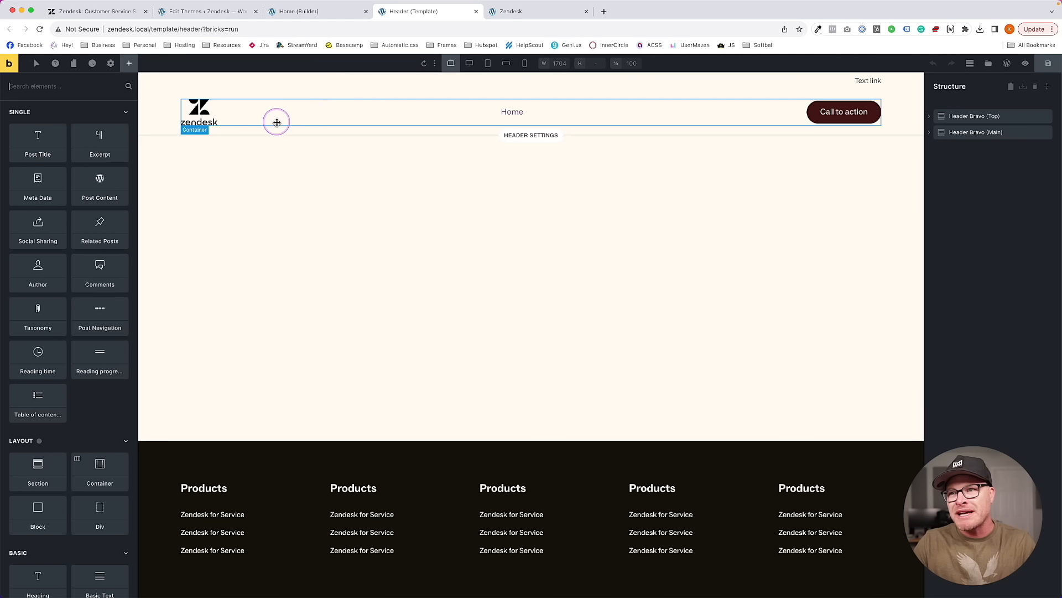
{"action": "left_click", "coordinate": [208, 128]}
{"action": "left_click", "coordinate": [97, 144]}
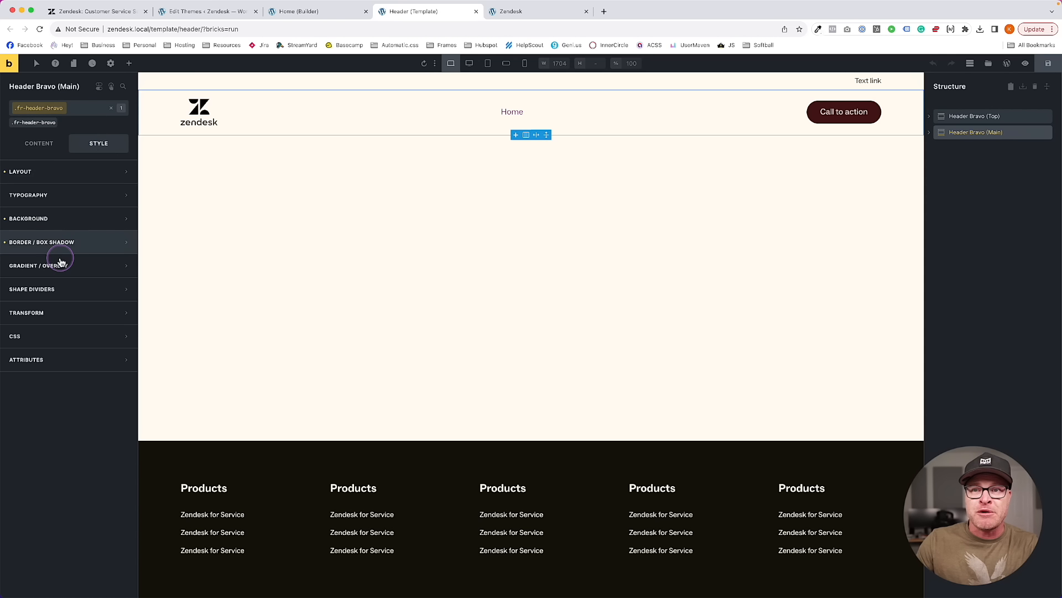
{"action": "left_click", "coordinate": [61, 257]}
{"action": "left_click", "coordinate": [122, 263]}
{"action": "left_click", "coordinate": [80, 313]}
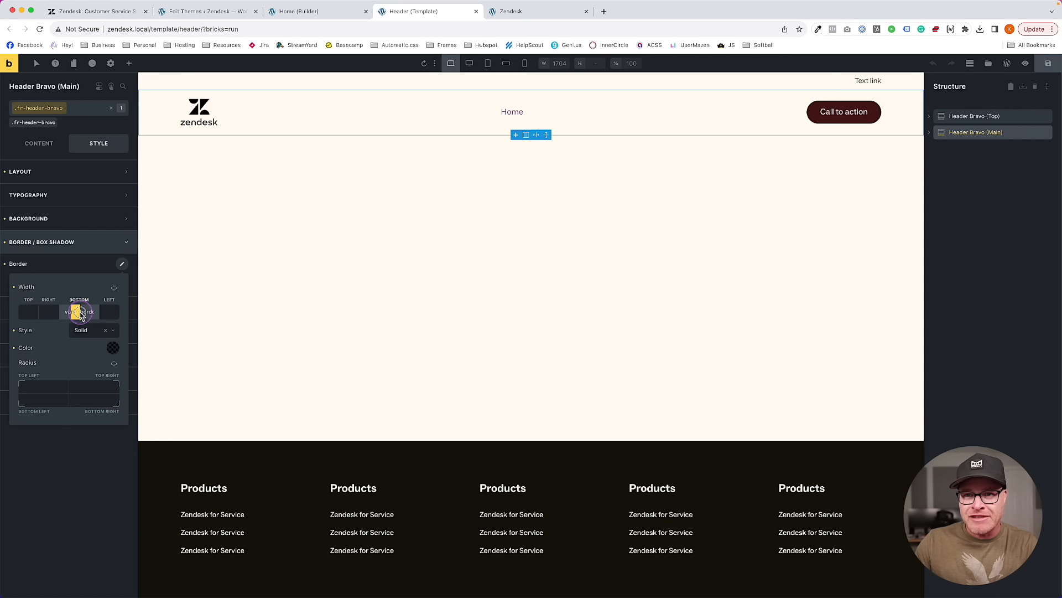
{"action": "double_click", "coordinate": [79, 312]}
{"action": "double_click", "coordinate": [85, 311]}
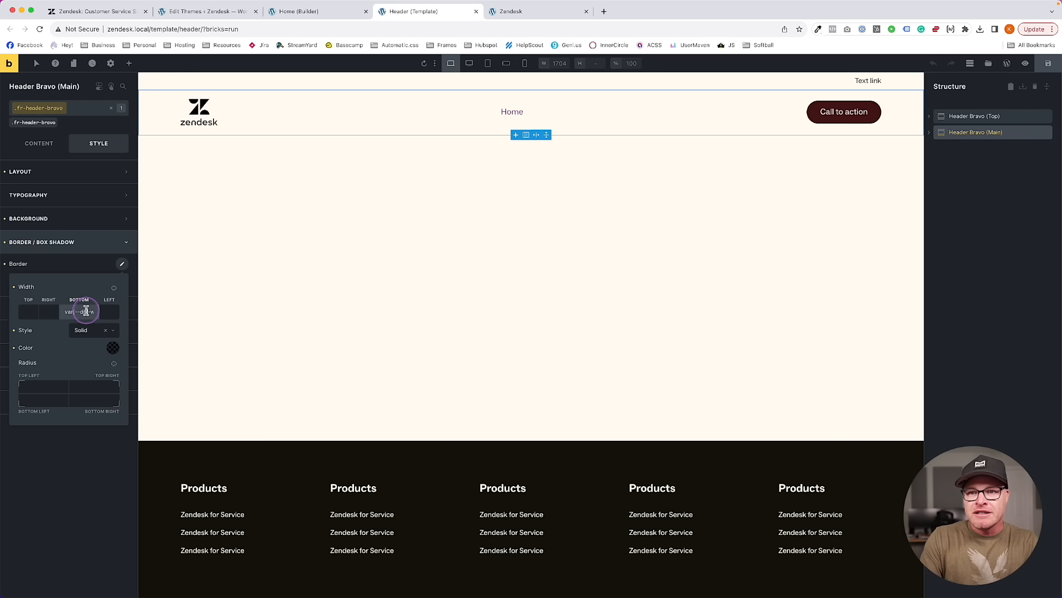
Set the fr-header-bravo border color to var(--divider-color) and save the header template
{"action": "left_click", "coordinate": [112, 347]}
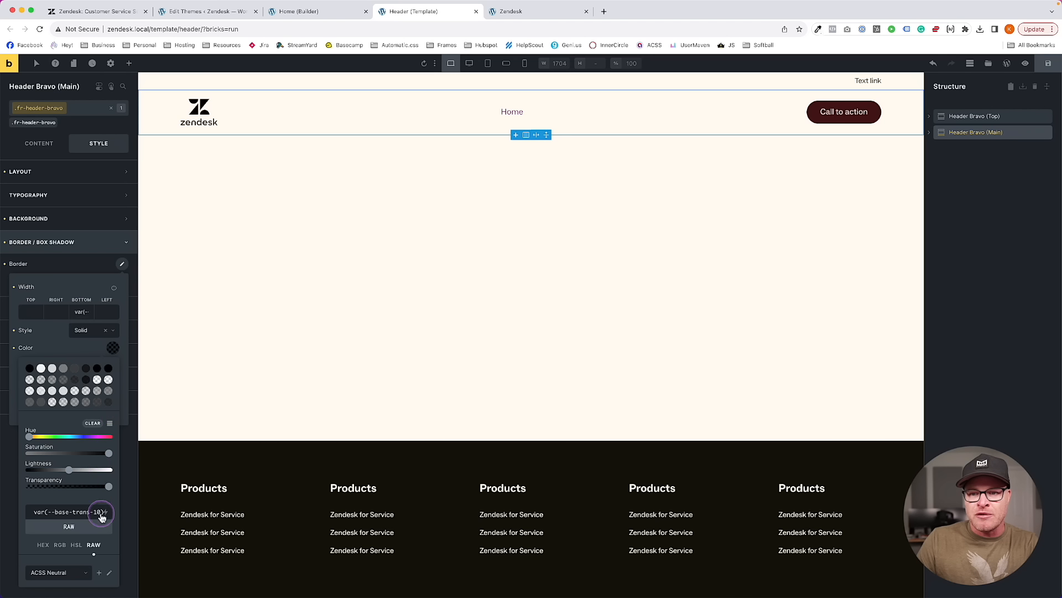
{"action": "triple_click", "coordinate": [84, 509]}
{"action": "type", "text": "--div"}
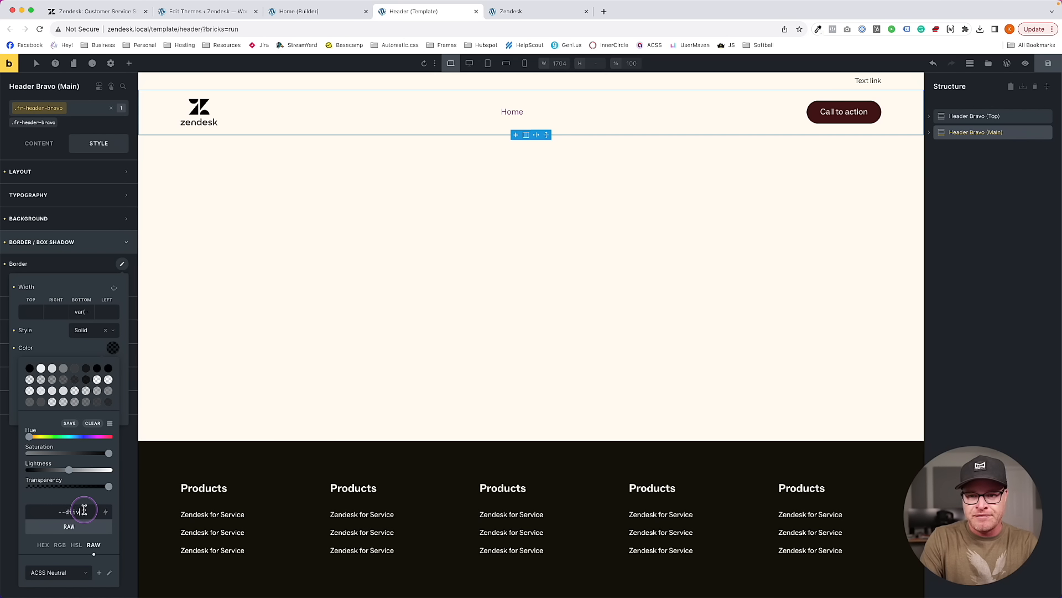
{"action": "type", "text": "ider-color"}
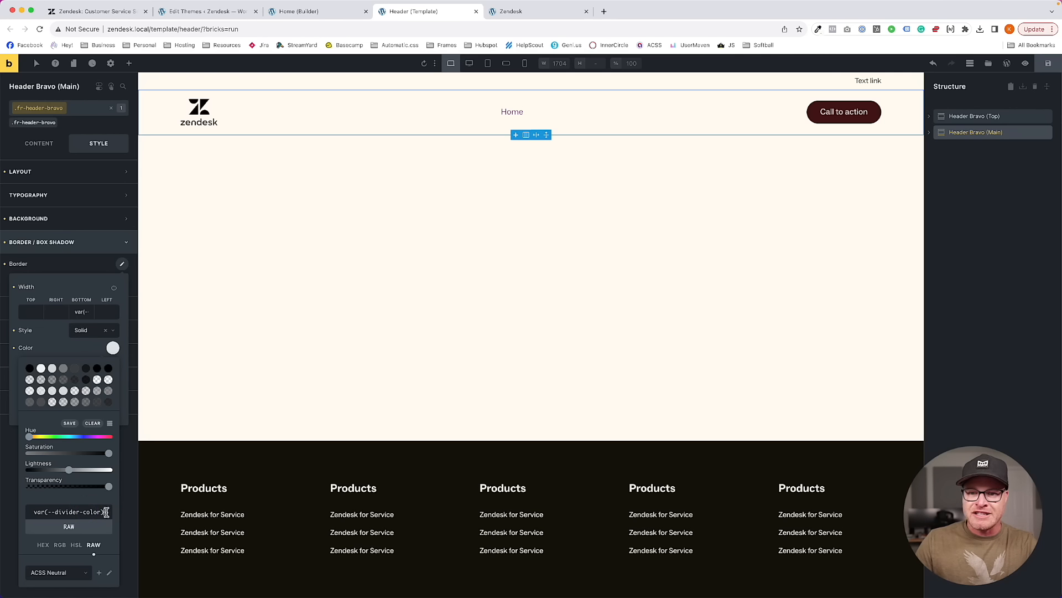
{"action": "left_click", "coordinate": [1048, 63]}
Reload the front-end preview and check the divider lines in the header, hero and Resources section
{"action": "left_click", "coordinate": [515, 11]}
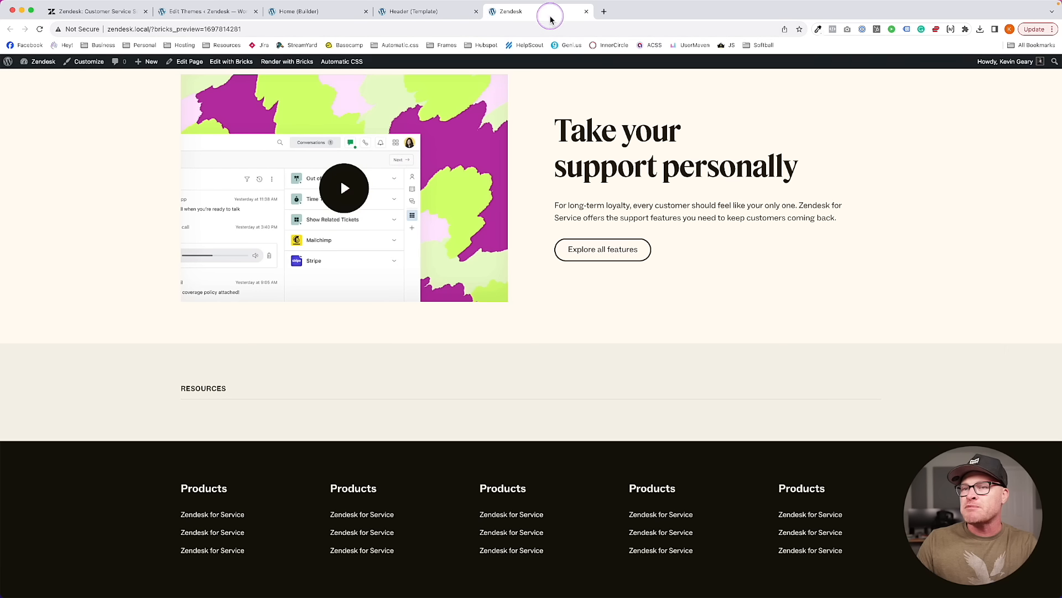
{"action": "key", "text": "super+r"}
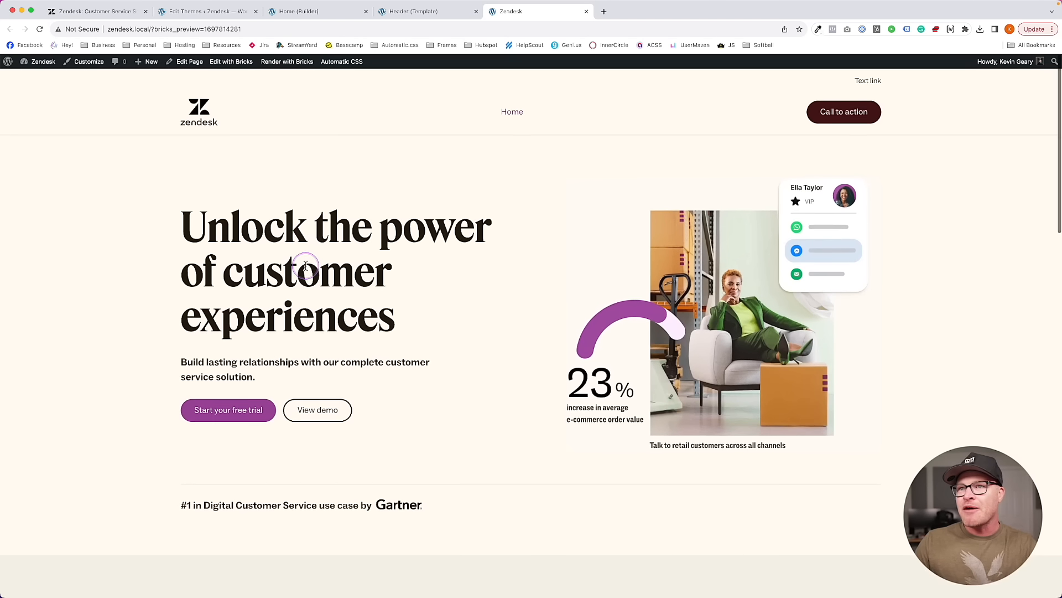
{"action": "scroll", "coordinate": [311, 273], "scroll_direction": "down", "scroll_amount": 5}
{"action": "scroll", "coordinate": [316, 275], "scroll_direction": "down", "scroll_amount": 18}
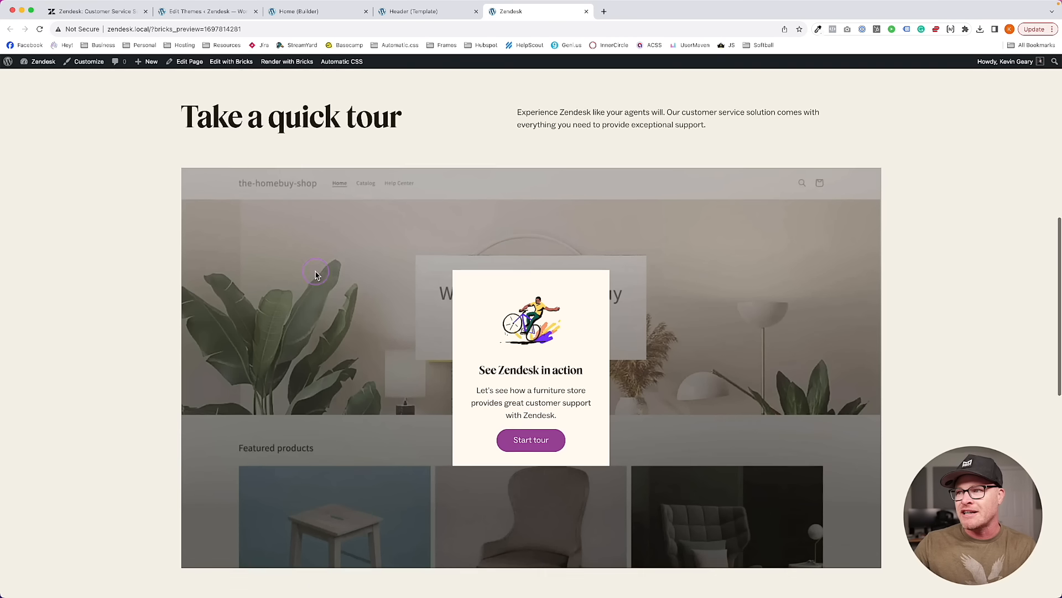
{"action": "scroll", "coordinate": [317, 274], "scroll_direction": "down", "scroll_amount": 2}
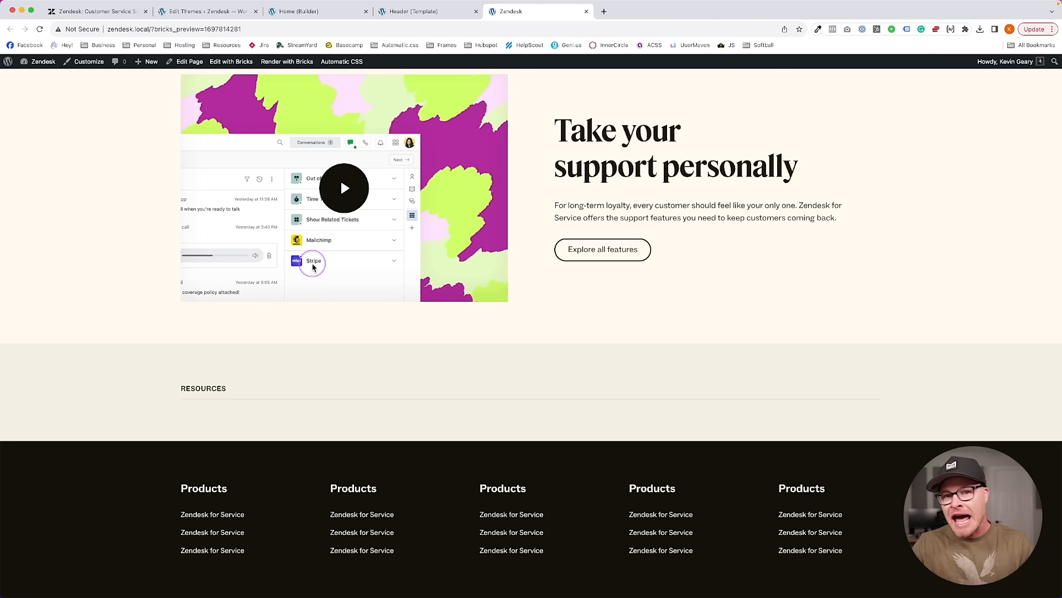
{"action": "scroll", "coordinate": [332, 230], "scroll_direction": "up", "scroll_amount": 20}
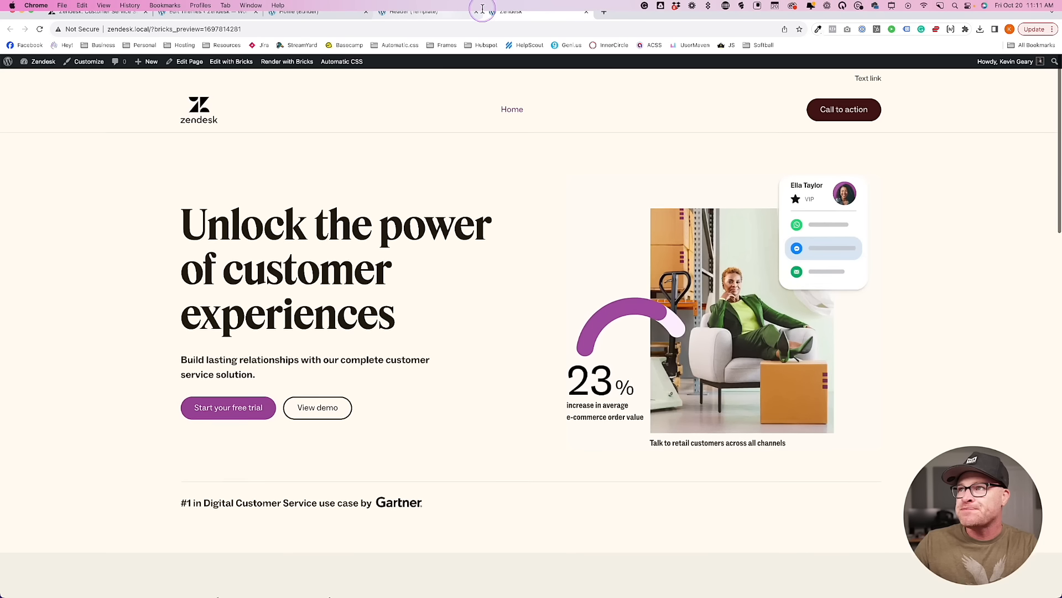
Close the header template and return to the Resources section in the Home page builder
{"action": "left_click", "coordinate": [433, 12]}
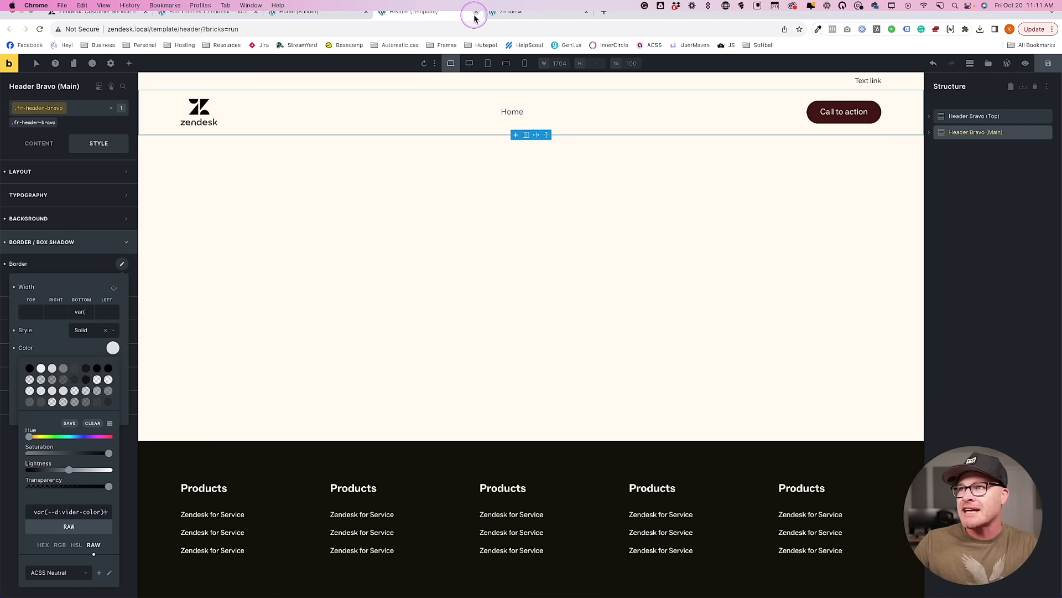
{"action": "left_click", "coordinate": [476, 11]}
{"action": "left_click", "coordinate": [332, 11]}
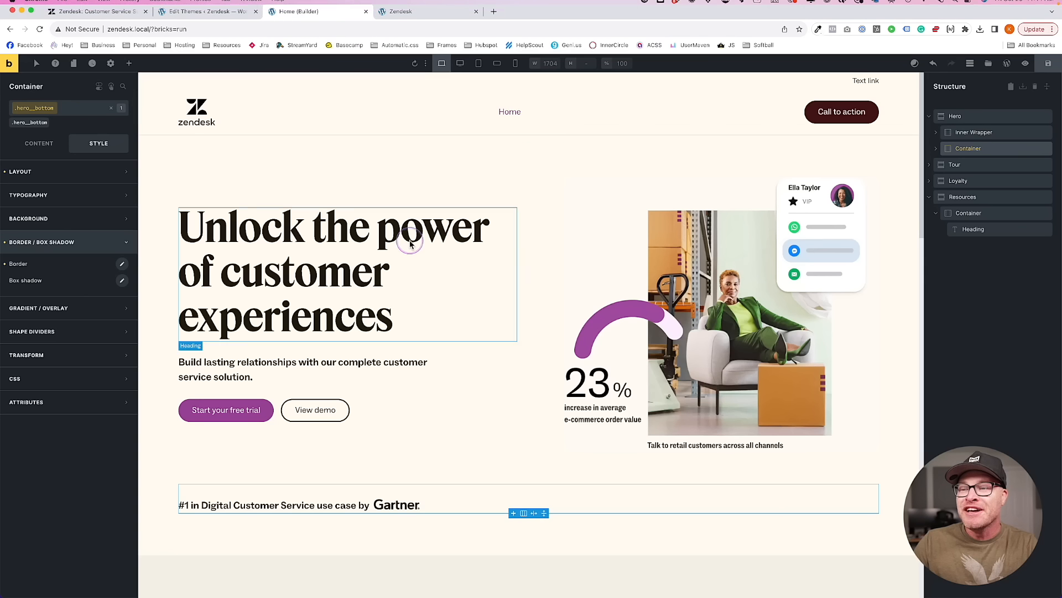
{"action": "scroll", "coordinate": [409, 244], "scroll_direction": "down", "scroll_amount": 15}
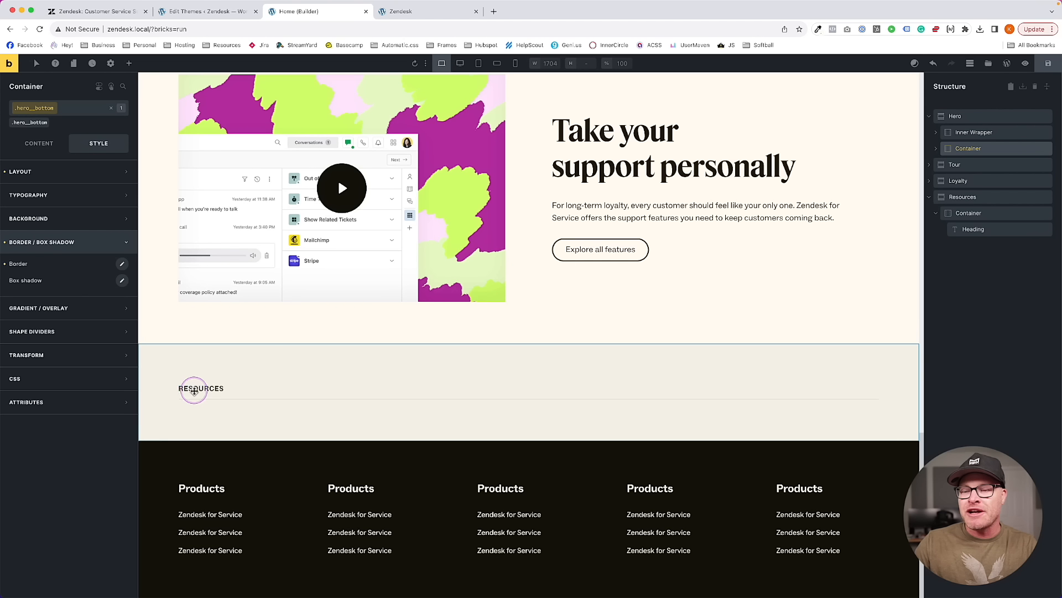
Examine the accent headings, divider lines and Resources section layout on the original Zendesk page
{"action": "left_click", "coordinate": [219, 11]}
{"action": "left_click", "coordinate": [94, 11]}
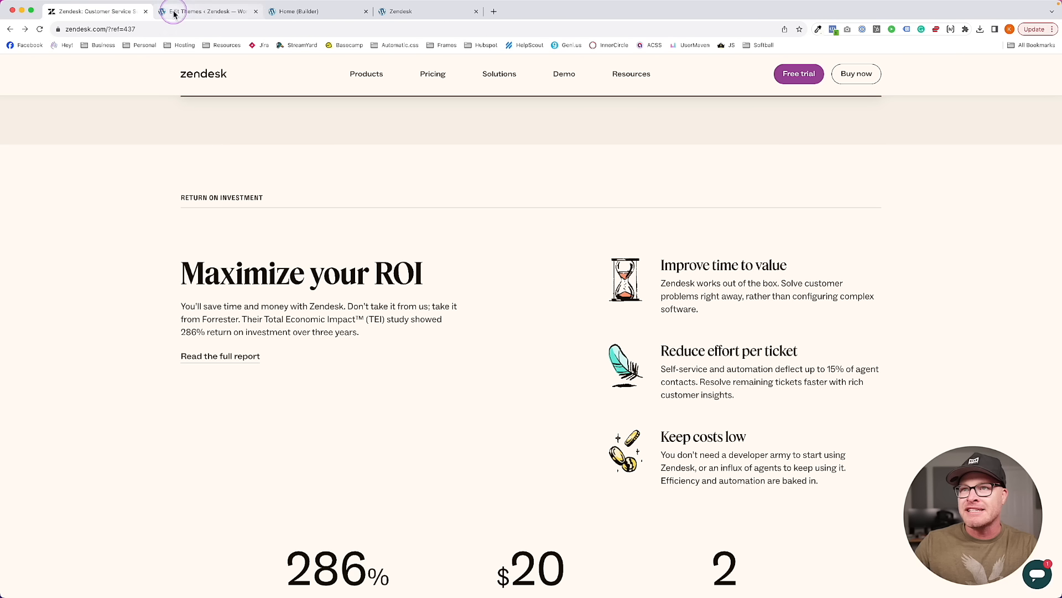
{"action": "left_click_drag", "start_coordinate": [271, 199], "coordinate": [152, 198]}
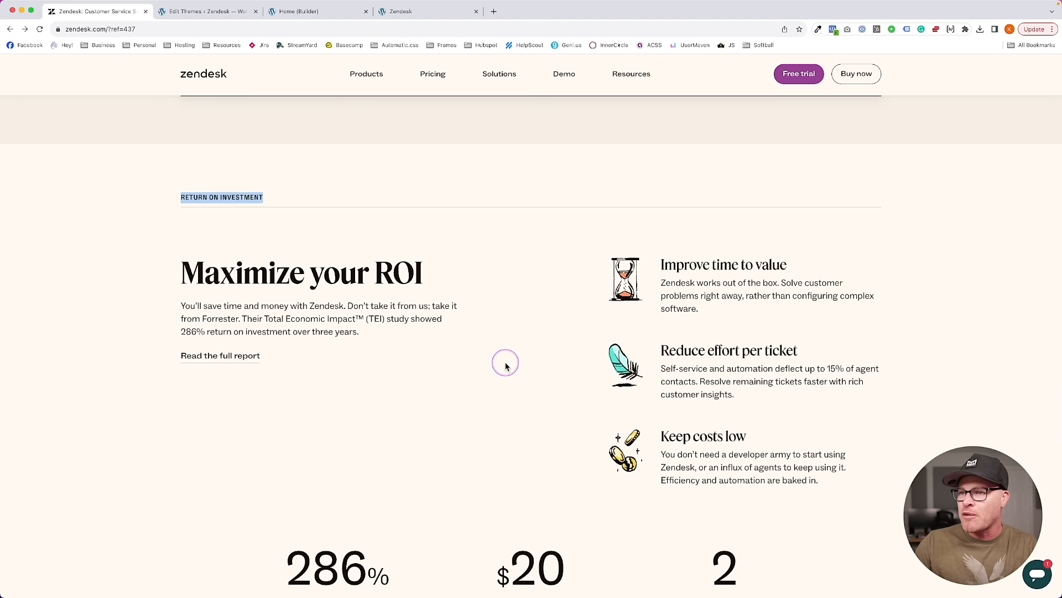
{"action": "scroll", "coordinate": [487, 297], "scroll_direction": "down", "scroll_amount": 2}
{"action": "scroll", "coordinate": [453, 282], "scroll_direction": "up", "scroll_amount": 3}
{"action": "scroll", "coordinate": [453, 282], "scroll_direction": "up", "scroll_amount": 3}
{"action": "scroll", "coordinate": [453, 283], "scroll_direction": "down", "scroll_amount": 10}
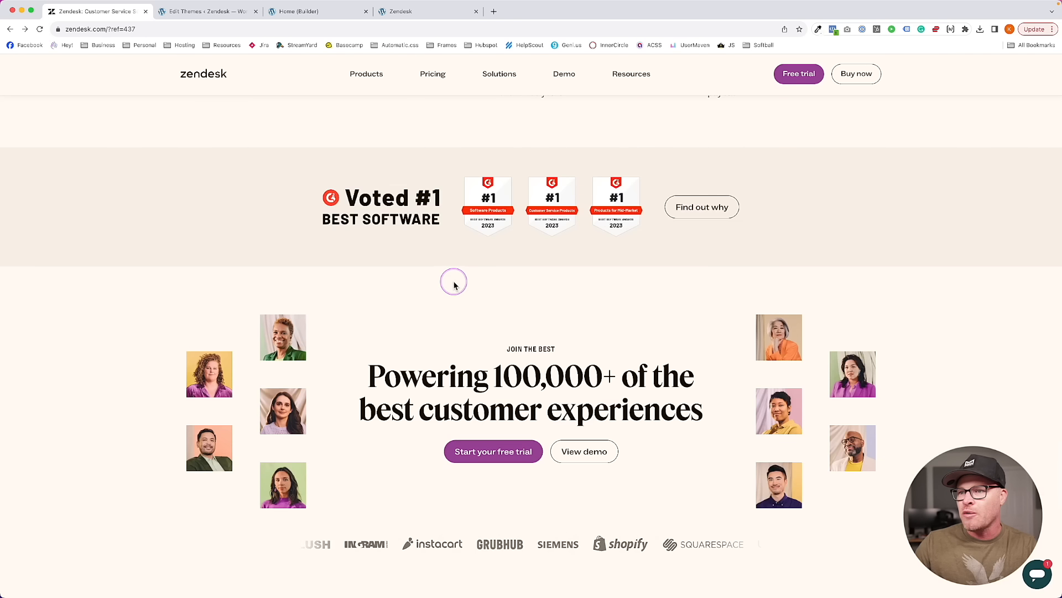
{"action": "scroll", "coordinate": [453, 282], "scroll_direction": "down", "scroll_amount": 2}
{"action": "scroll", "coordinate": [454, 283], "scroll_direction": "up", "scroll_amount": 15}
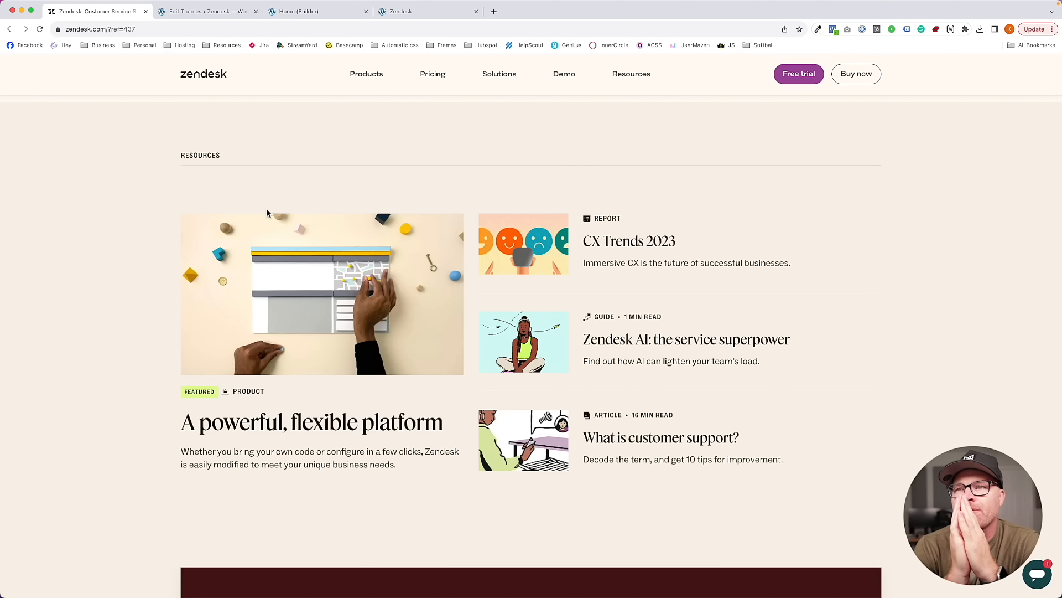
{"action": "scroll", "coordinate": [176, 386], "scroll_direction": "up", "scroll_amount": 2}
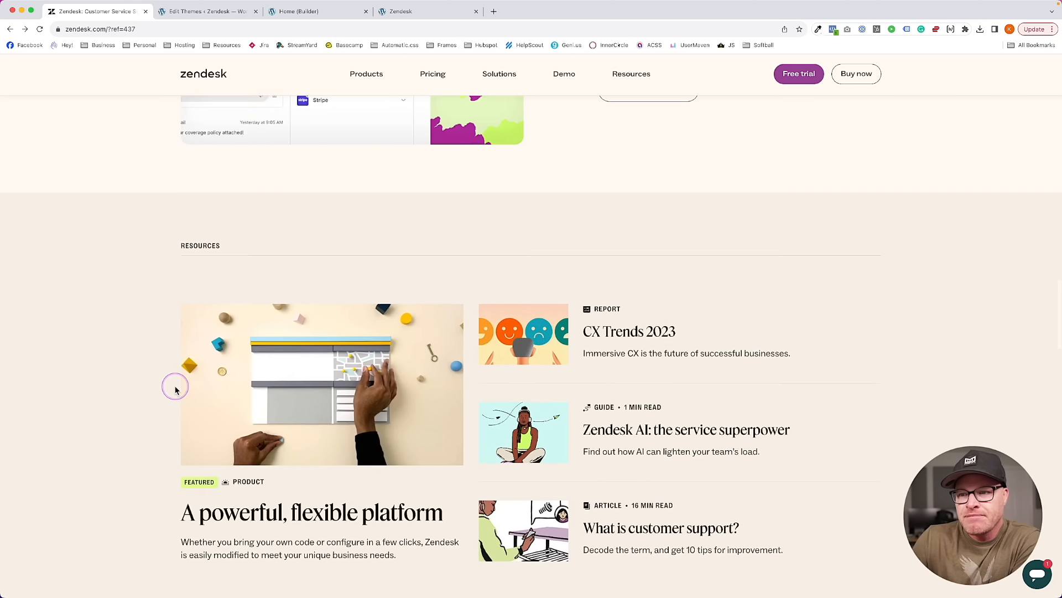
{"action": "scroll", "coordinate": [176, 389], "scroll_direction": "down", "scroll_amount": 2}
{"action": "scroll", "coordinate": [176, 389], "scroll_direction": "up", "scroll_amount": 10}
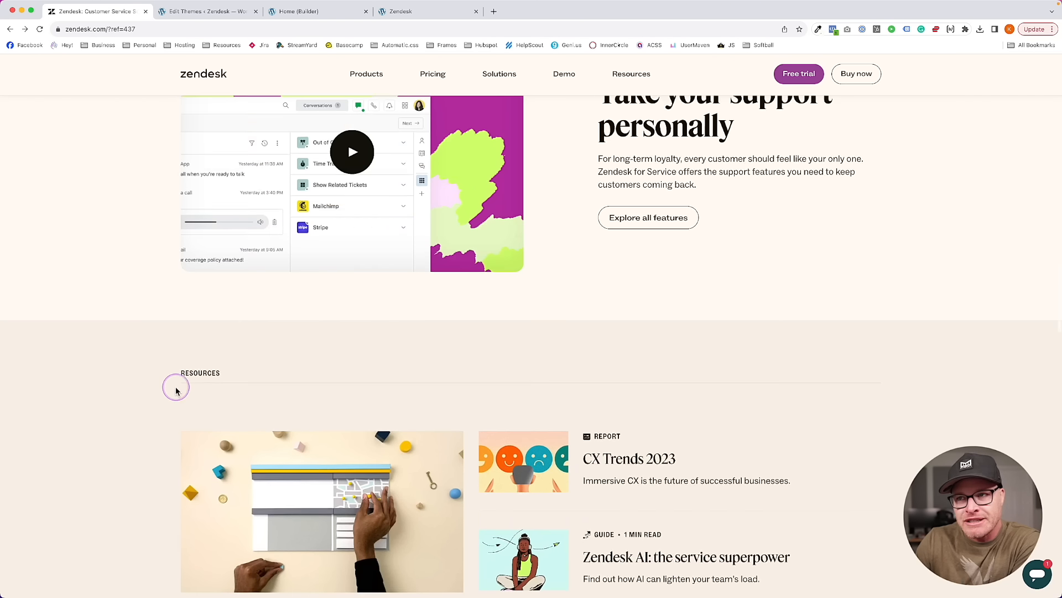
Close the theme file editor and return to the Home page builder
{"action": "scroll", "coordinate": [175, 389], "scroll_direction": "down", "scroll_amount": 5}
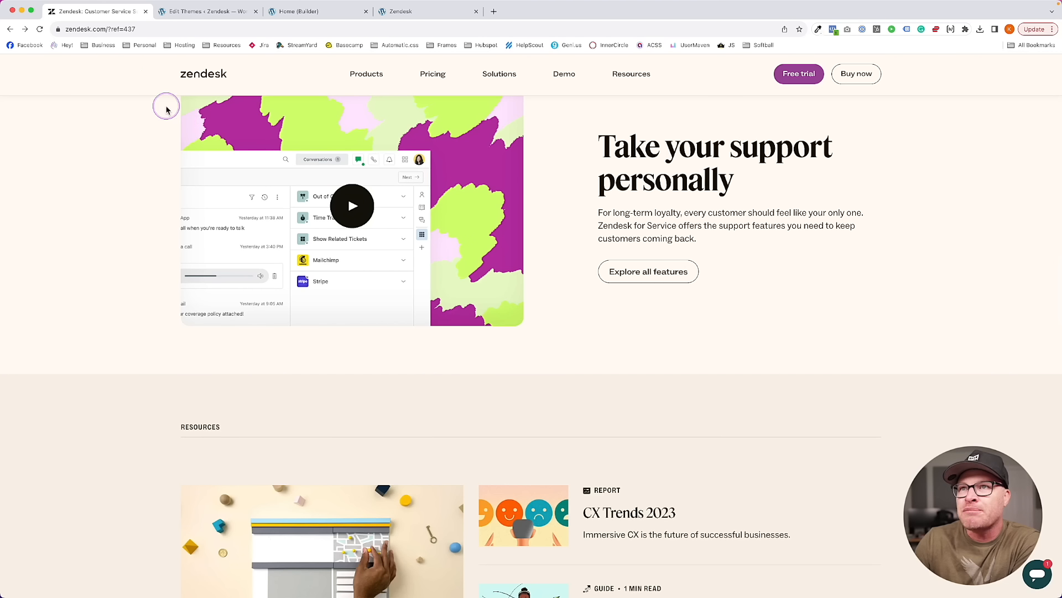
{"action": "left_click", "coordinate": [183, 11]}
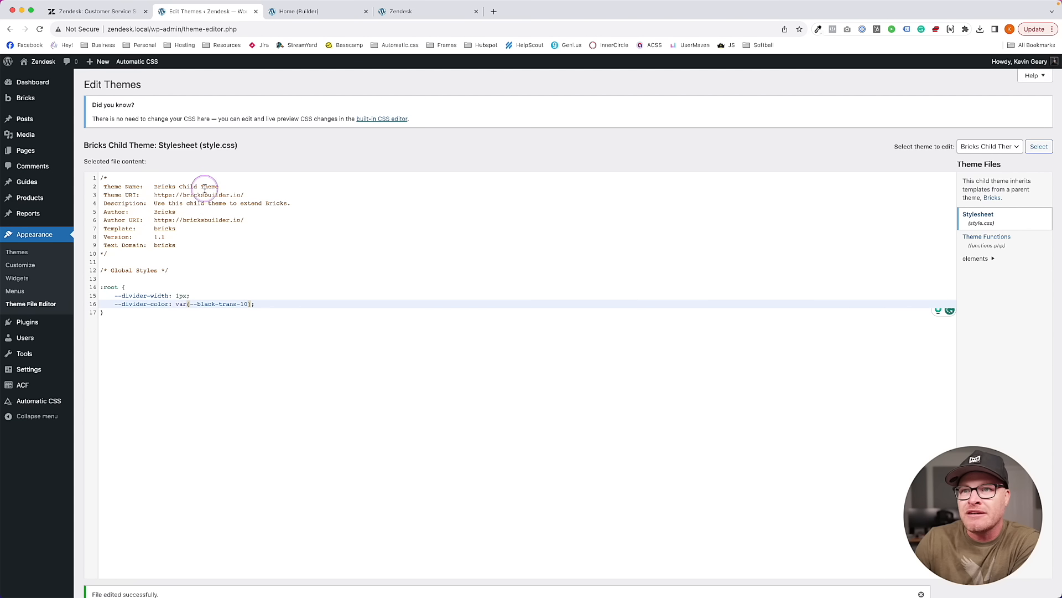
{"action": "left_click", "coordinate": [255, 12]}
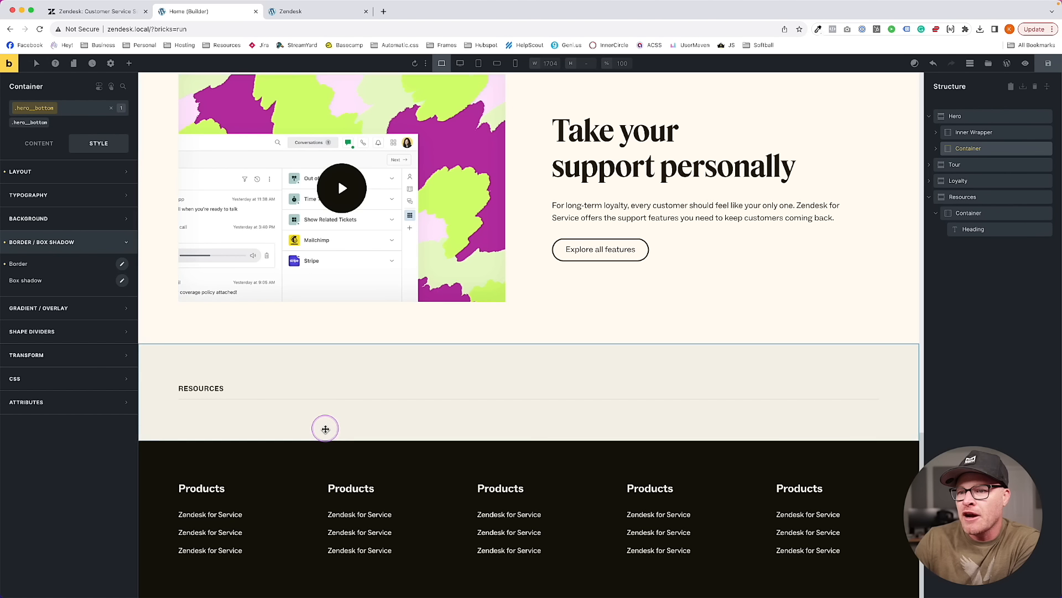
Add a second container to the Resources section, below the container holding the heading
{"action": "left_click", "coordinate": [325, 426]}
{"action": "left_click", "coordinate": [129, 63]}
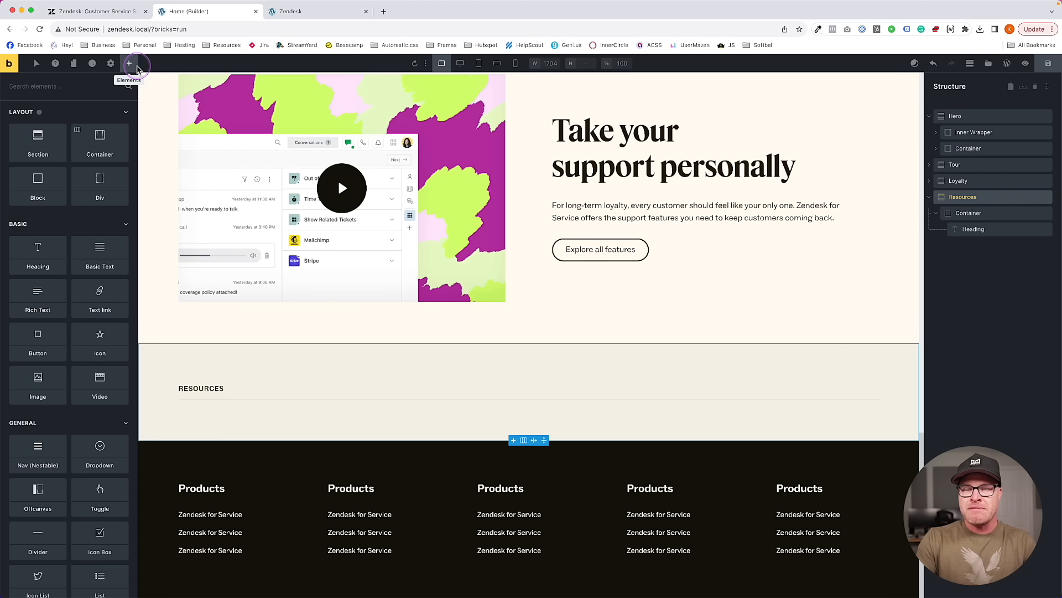
{"action": "type", "text": "conta"}
{"action": "key", "text": "Return"}
{"action": "left_click", "coordinate": [292, 432]}
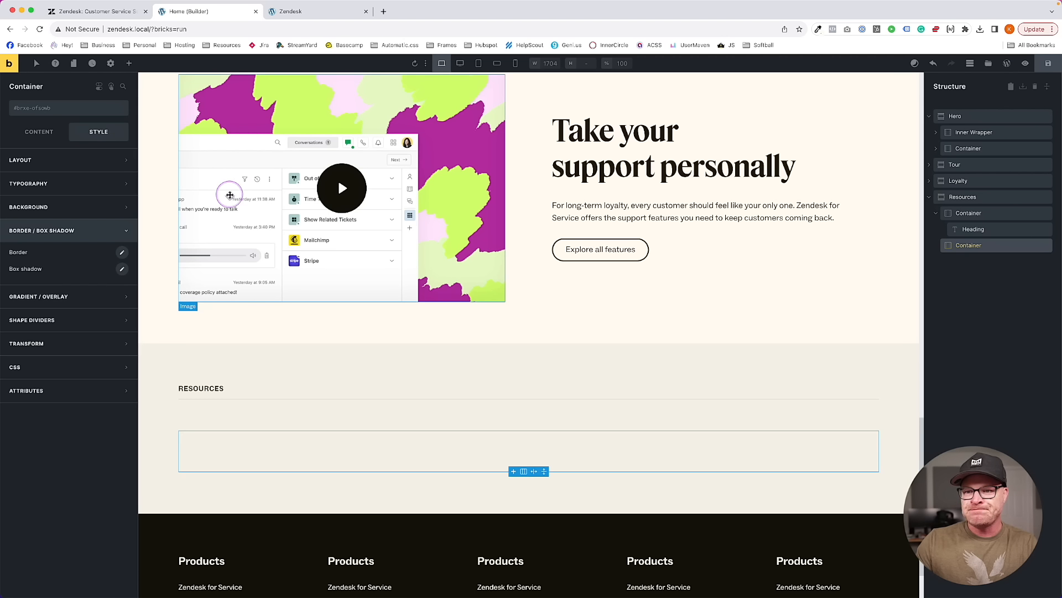
Compare the Resources section on the front-end preview and in the builder with the card layout on the original Zendesk page
{"action": "left_click", "coordinate": [293, 11]}
{"action": "scroll", "coordinate": [503, 360], "scroll_direction": "down", "scroll_amount": 20}
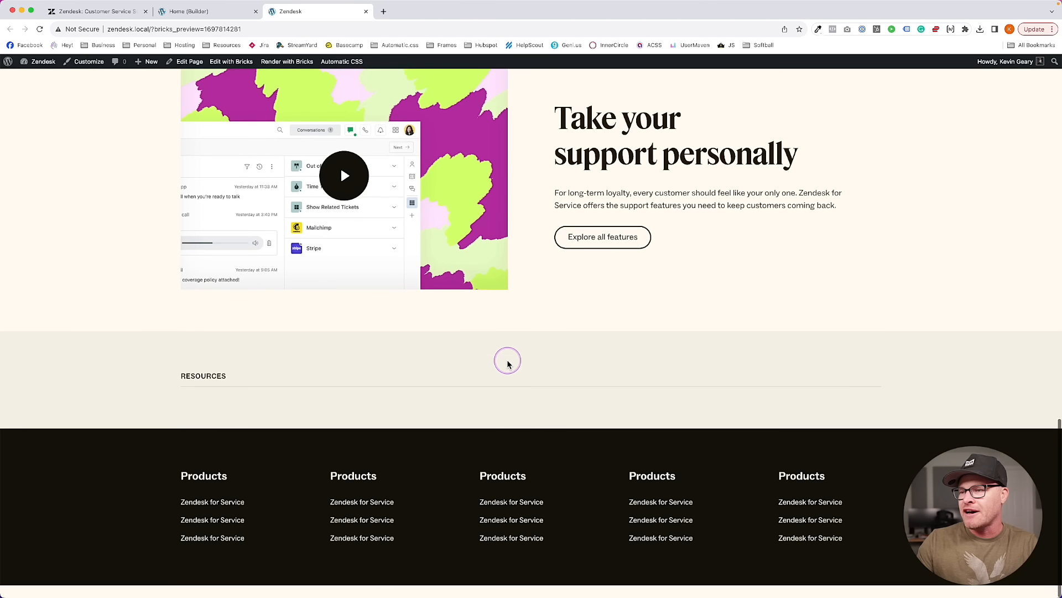
{"action": "scroll", "coordinate": [505, 360], "scroll_direction": "up", "scroll_amount": 20}
{"action": "left_click", "coordinate": [113, 11]}
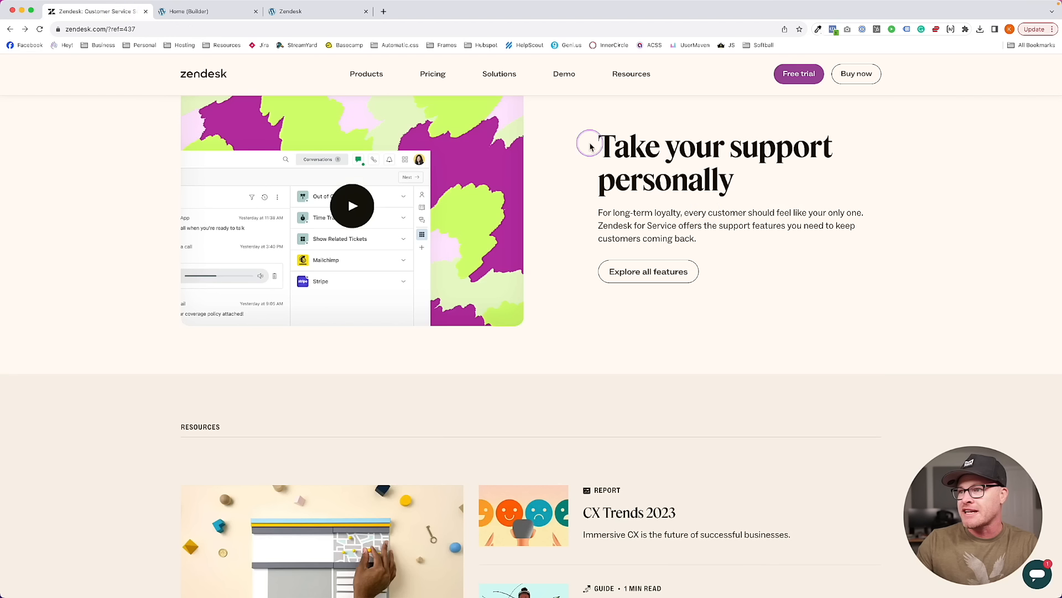
{"action": "scroll", "coordinate": [535, 304], "scroll_direction": "down", "scroll_amount": 5}
{"action": "scroll", "coordinate": [317, 398], "scroll_direction": "up", "scroll_amount": 3}
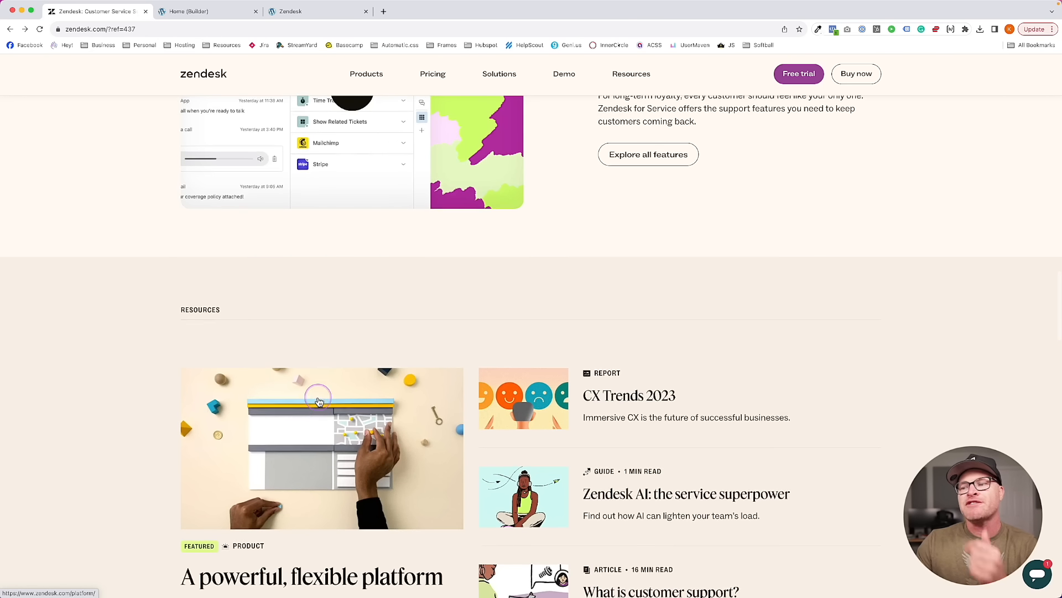
{"action": "left_click", "coordinate": [183, 12]}
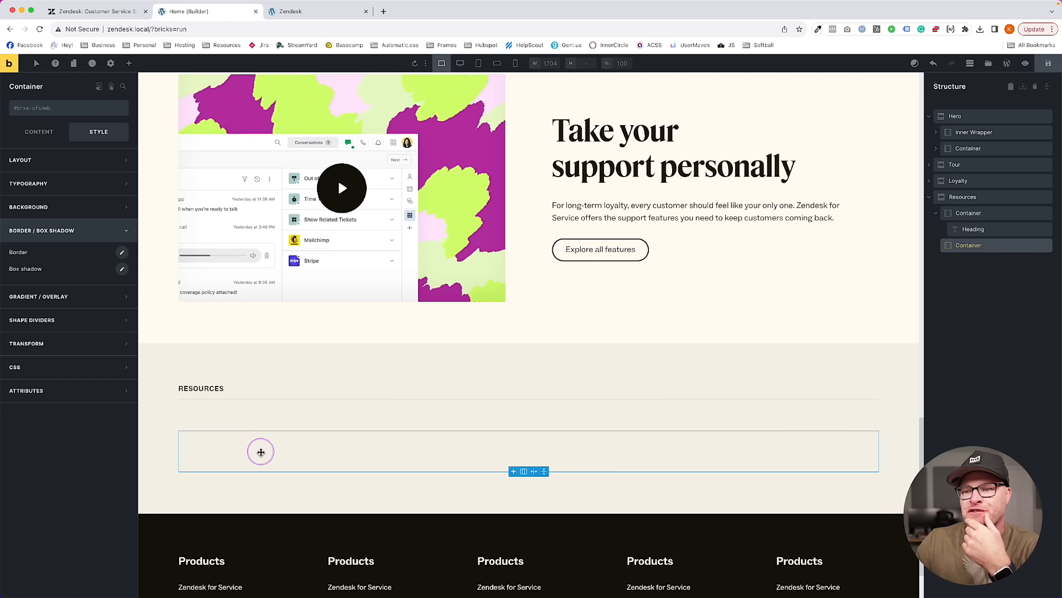
{"action": "scroll", "coordinate": [302, 320], "scroll_direction": "down", "scroll_amount": 2}
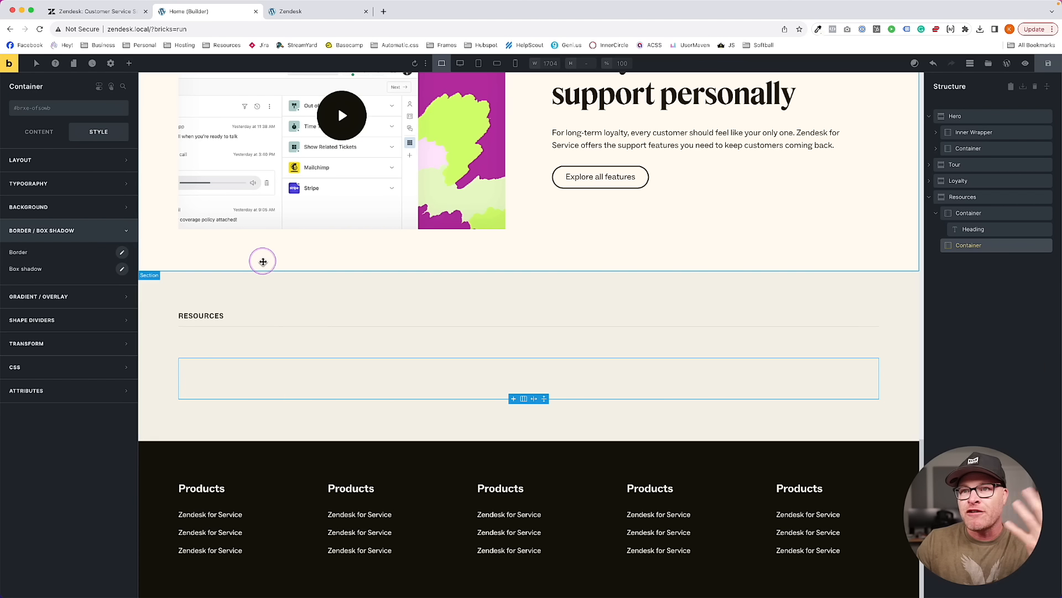
{"action": "left_click", "coordinate": [91, 12]}
{"action": "scroll", "coordinate": [399, 373], "scroll_direction": "down", "scroll_amount": 5}
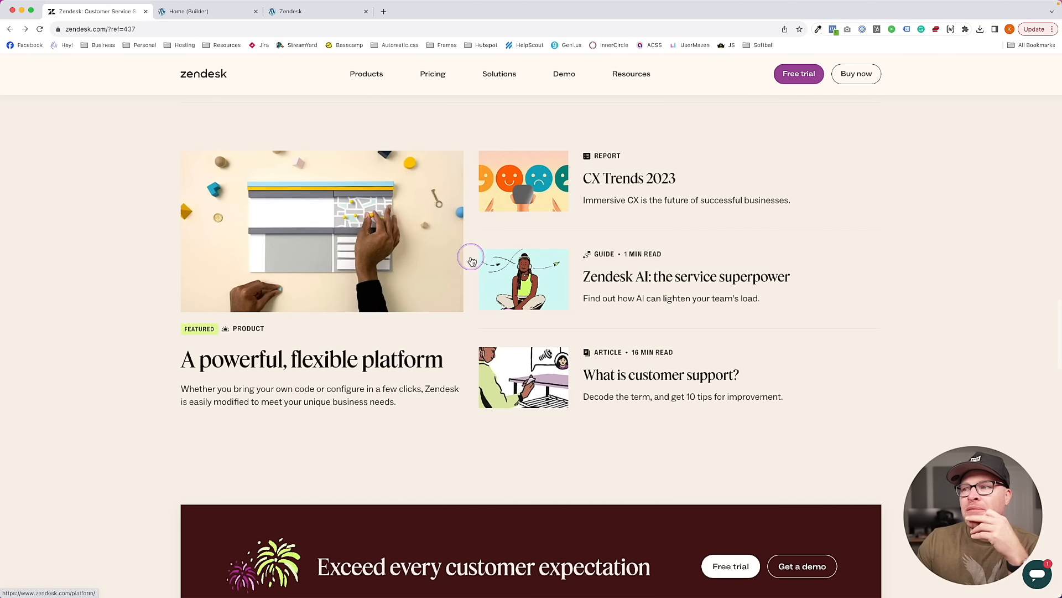
Give the new container in the Resources section the class resources-grid and rename it Resources Grid
{"action": "left_click", "coordinate": [194, 14]}
{"action": "left_click", "coordinate": [65, 111]}
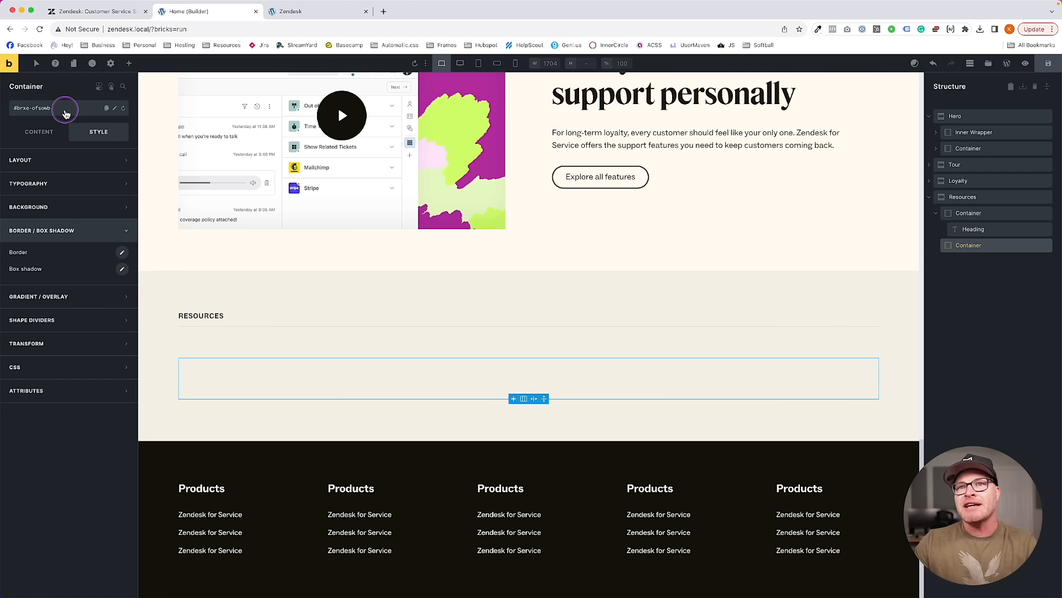
{"action": "type", "text": "resources-grid"}
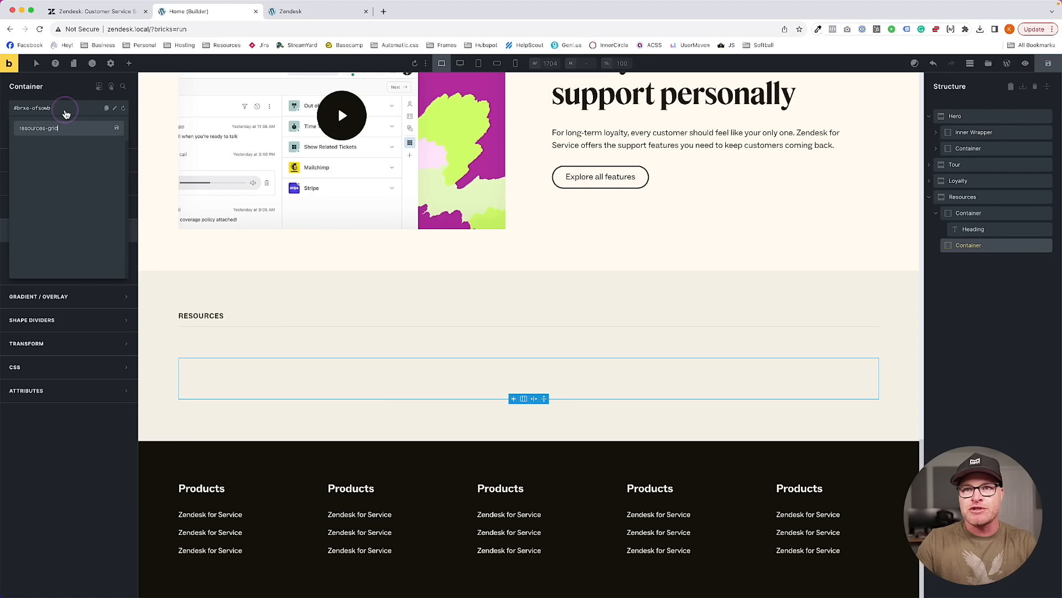
{"action": "key", "text": "Return"}
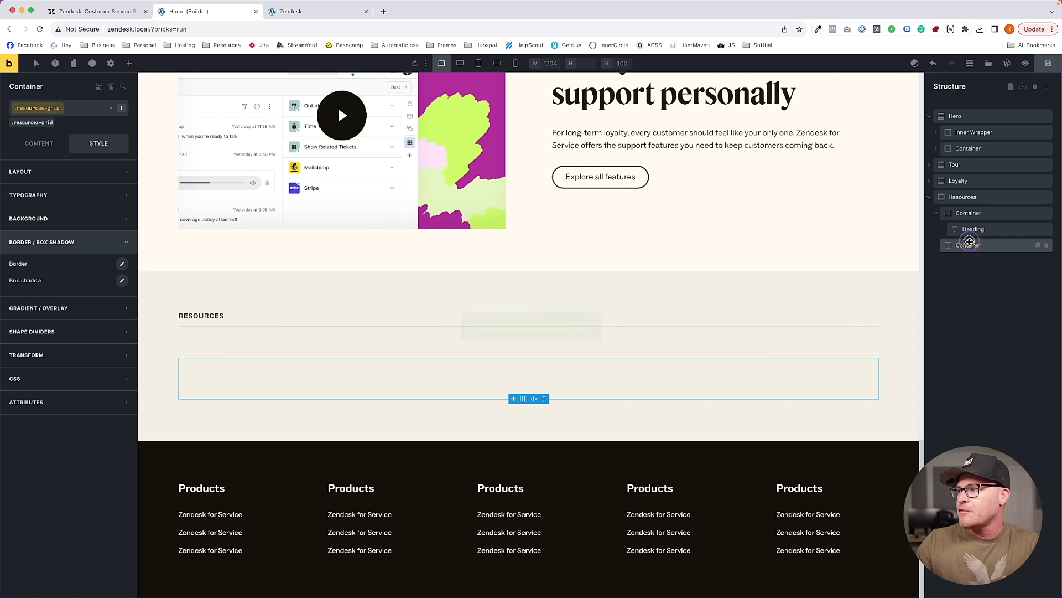
{"action": "double_click", "coordinate": [968, 245]}
{"action": "type", "text": "Resources Grid"}
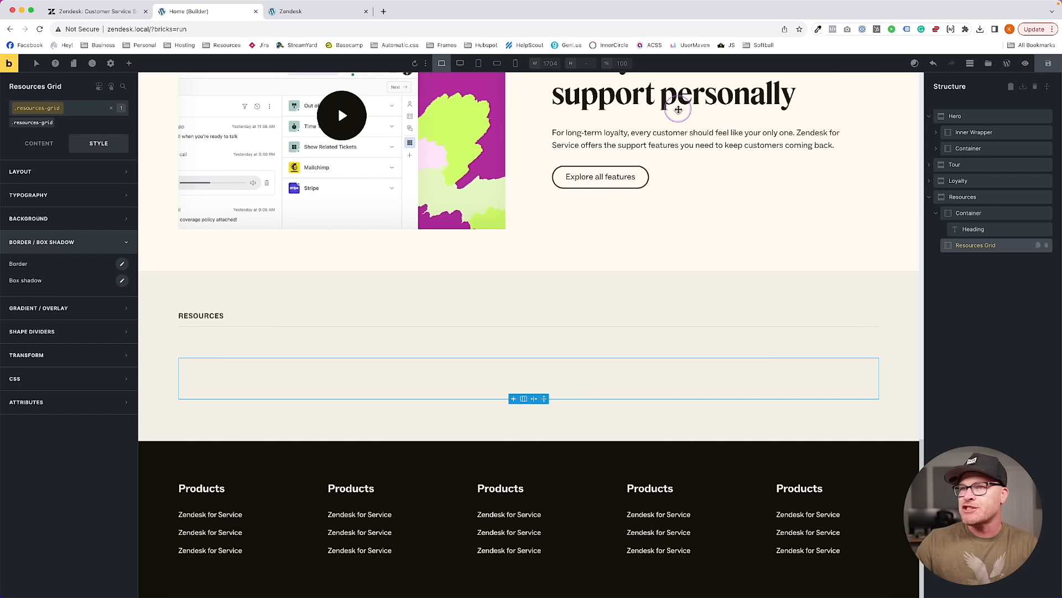
Examine the featured card and the three smaller cards in the original Zendesk page's Resources section
{"action": "left_click", "coordinate": [59, 16]}
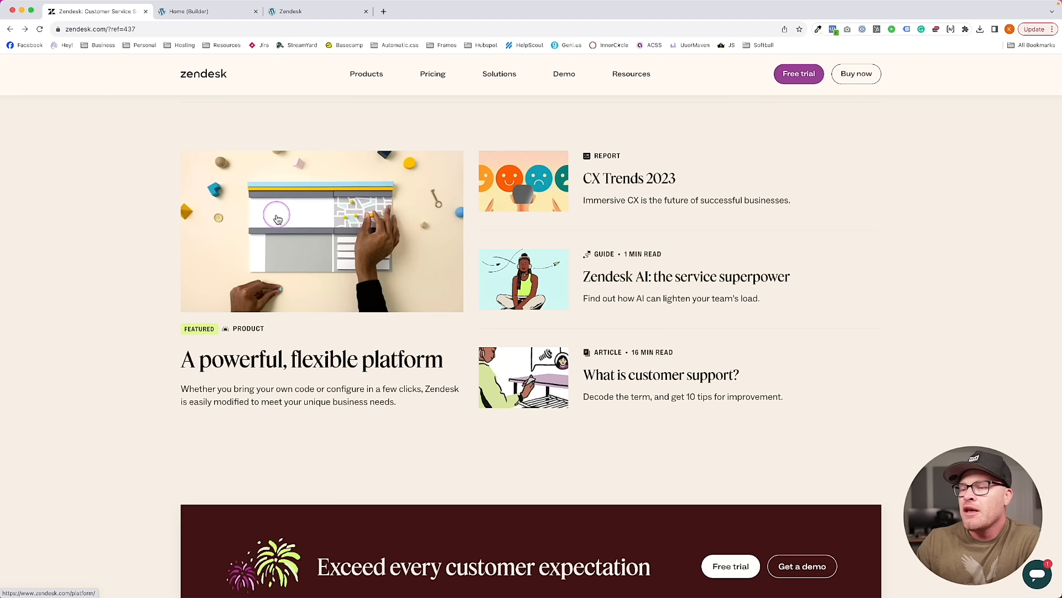
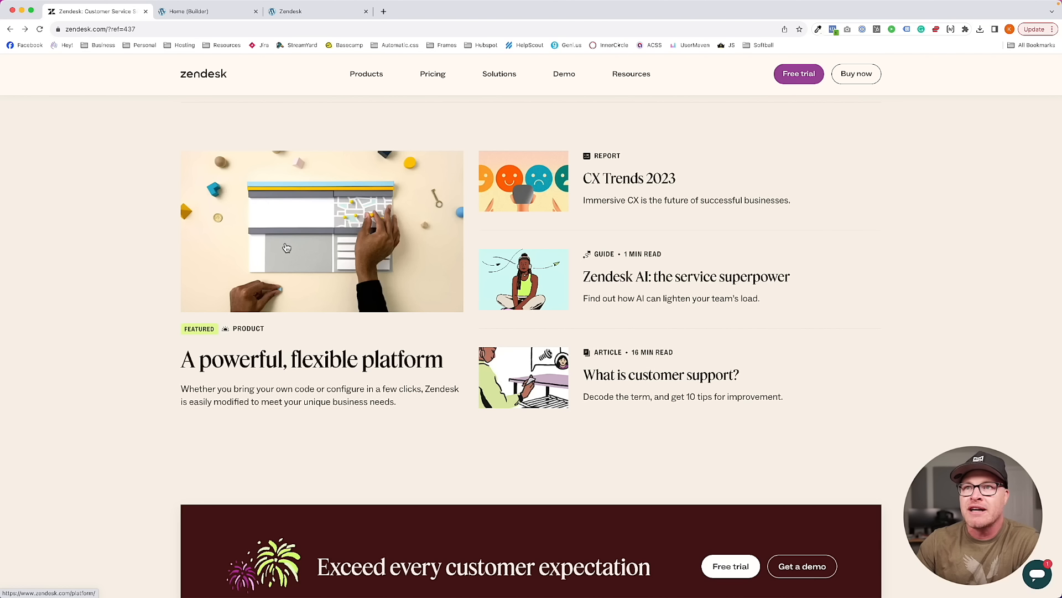
{"action": "left_click", "coordinate": [188, 11]}
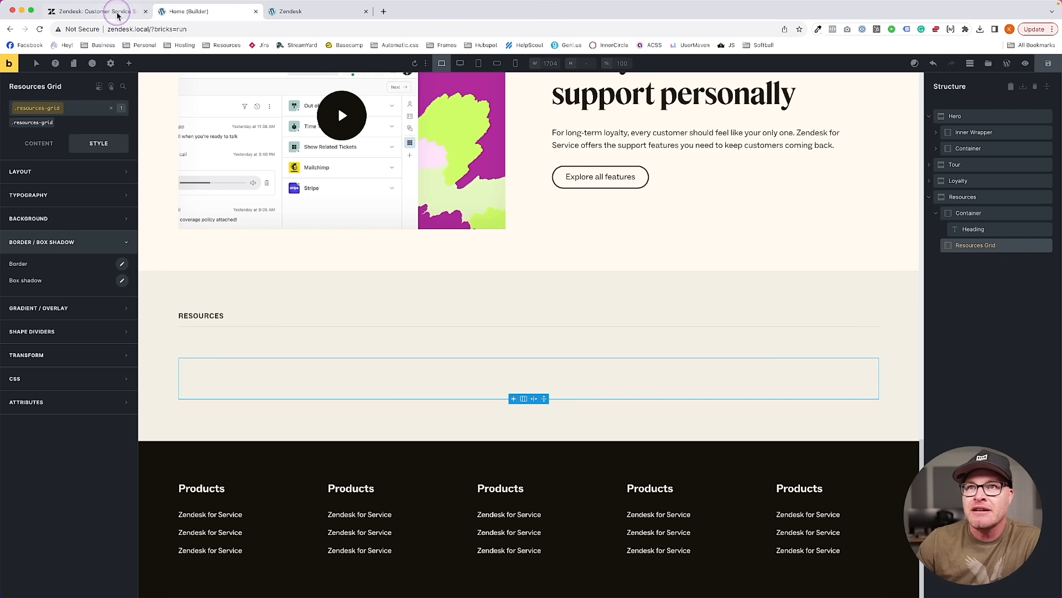
{"action": "left_click", "coordinate": [91, 11]}
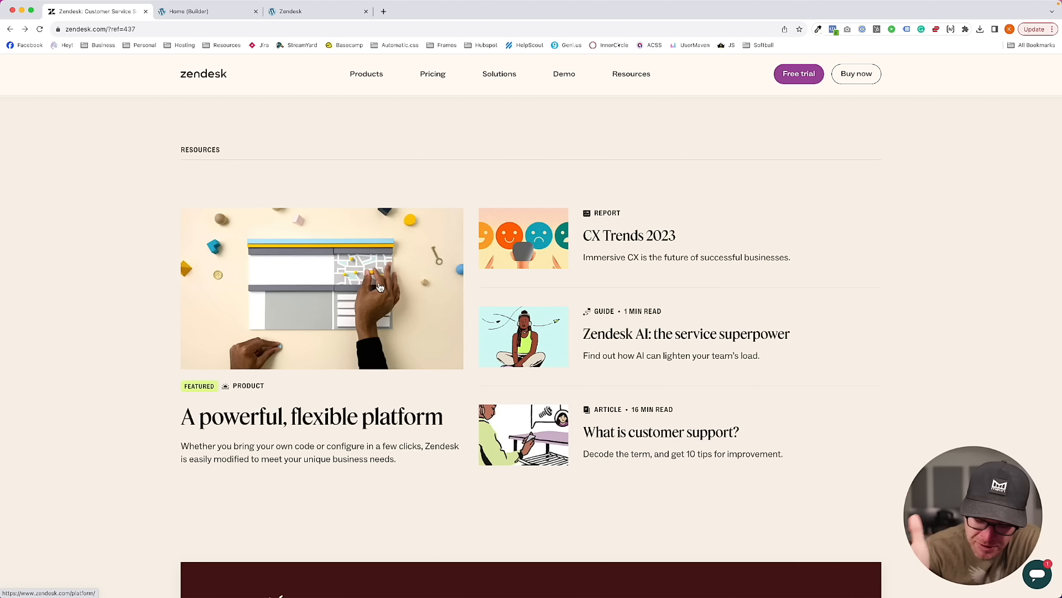
Look up browser support for "container query" on caniuse.com and close the site
{"action": "key", "text": "super+t"}
{"action": "type", "text": "caniuse.com"}
{"action": "key", "text": "Return"}
{"action": "left_click", "coordinate": [379, 286]}
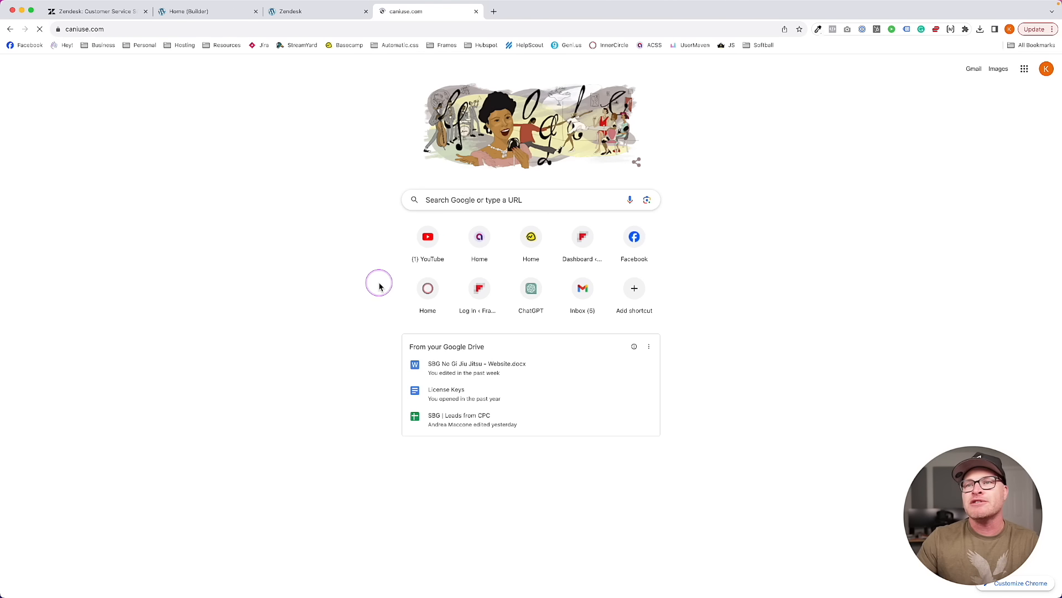
{"action": "type", "text": "container "}
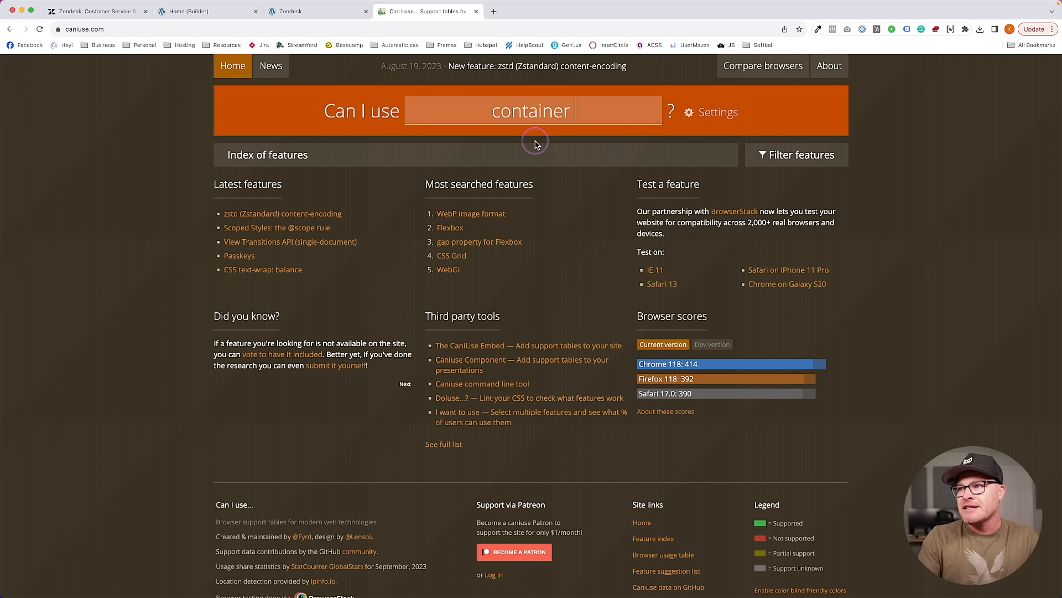
{"action": "type", "text": "query"}
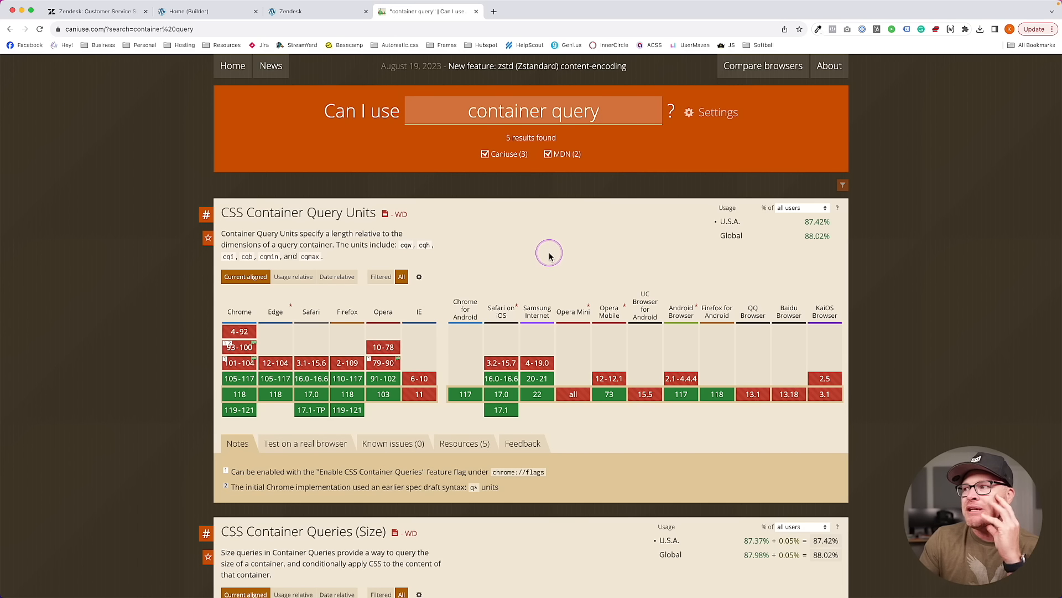
{"action": "left_click", "coordinate": [476, 12]}
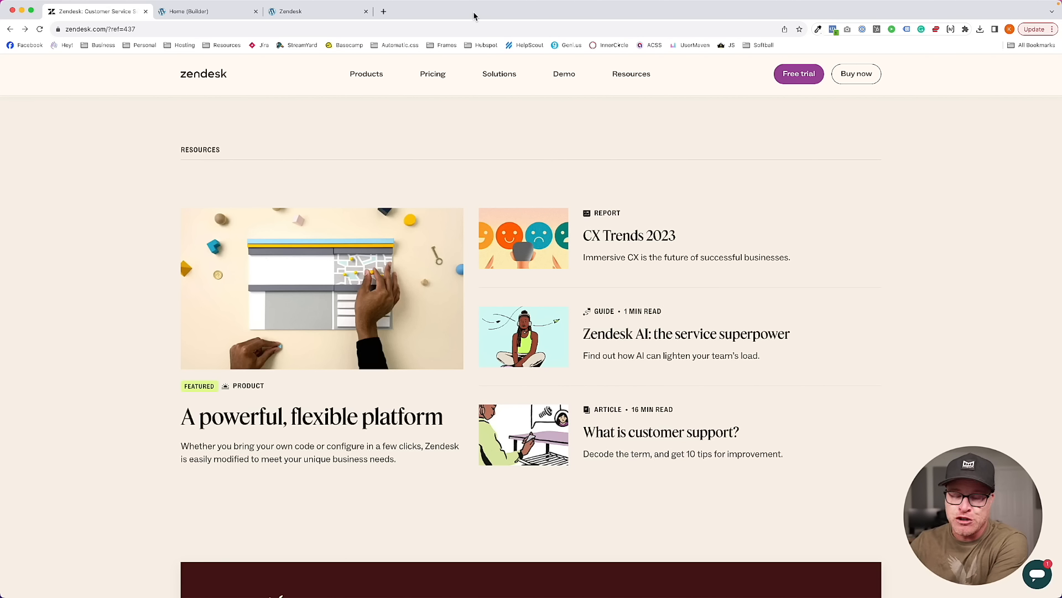
{"action": "left_click", "coordinate": [154, 22]}
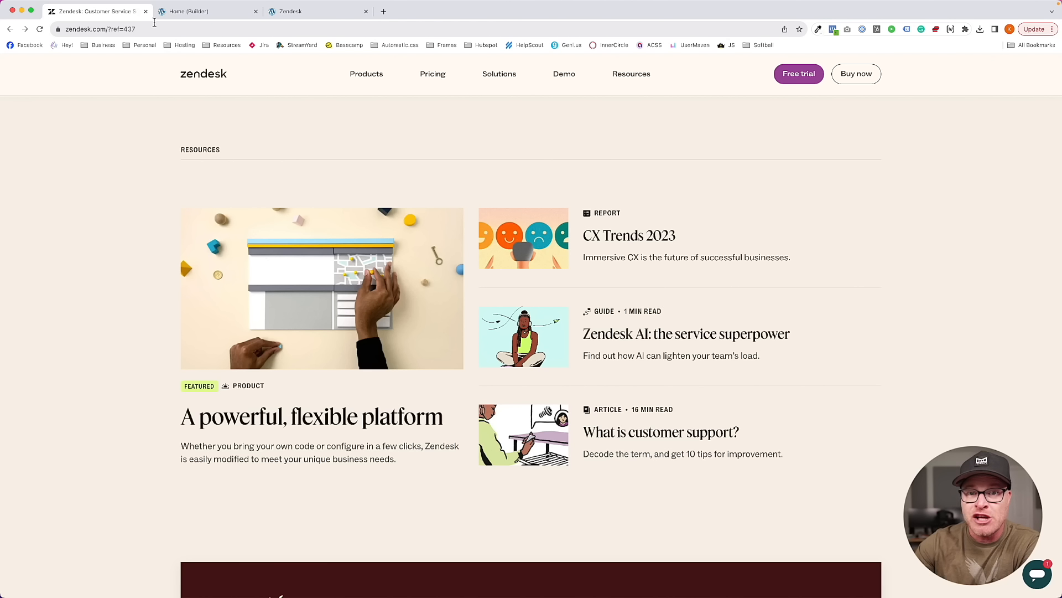
{"action": "left_click", "coordinate": [176, 14]}
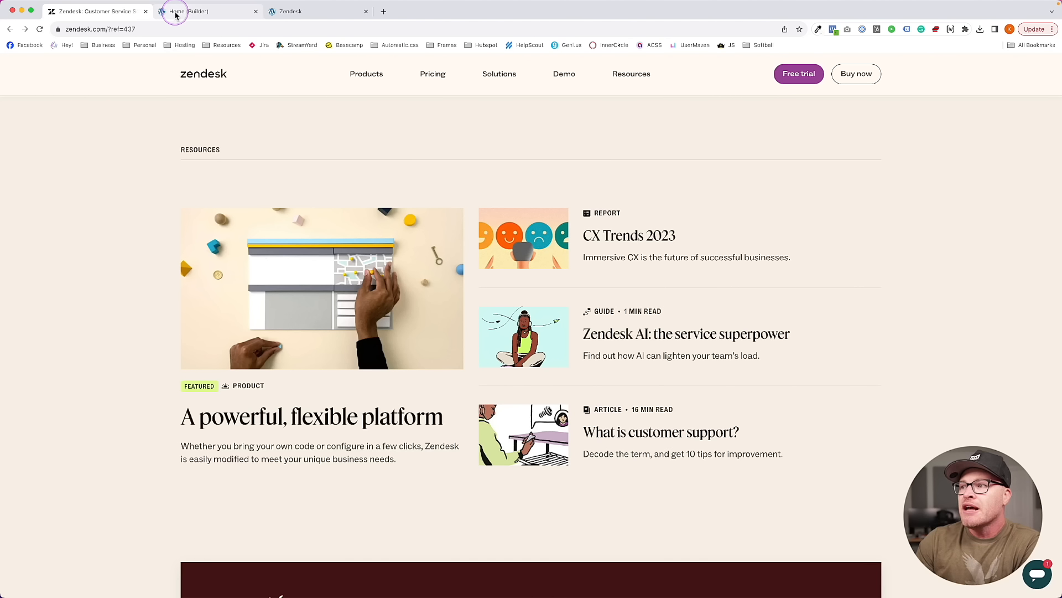
{"action": "left_click", "coordinate": [600, 264]}
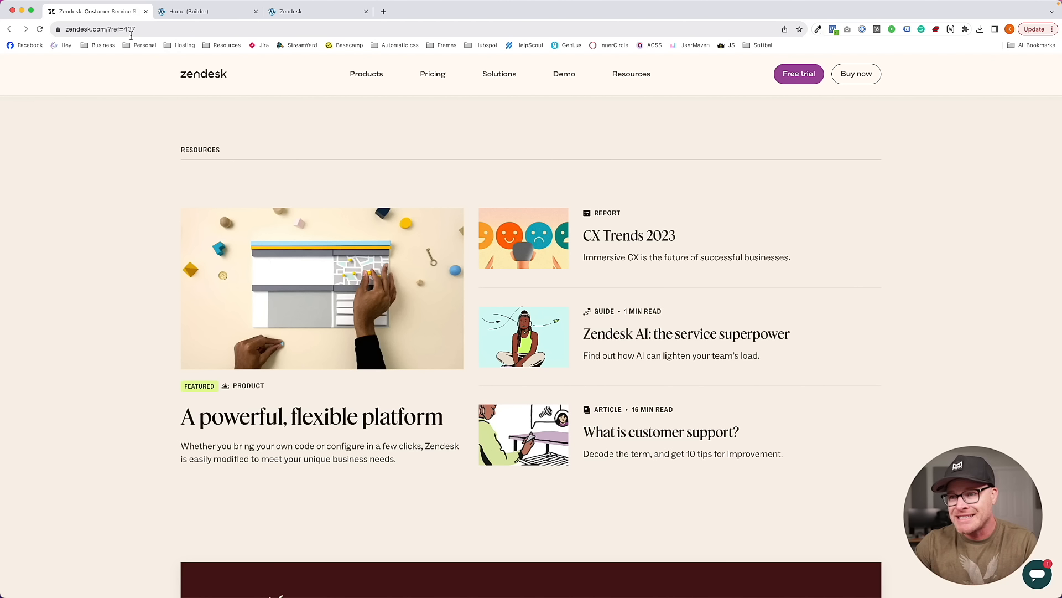
In the Home page builder, add a block inside the Resources Grid container and rename it Resource Card
{"action": "left_click", "coordinate": [188, 11]}
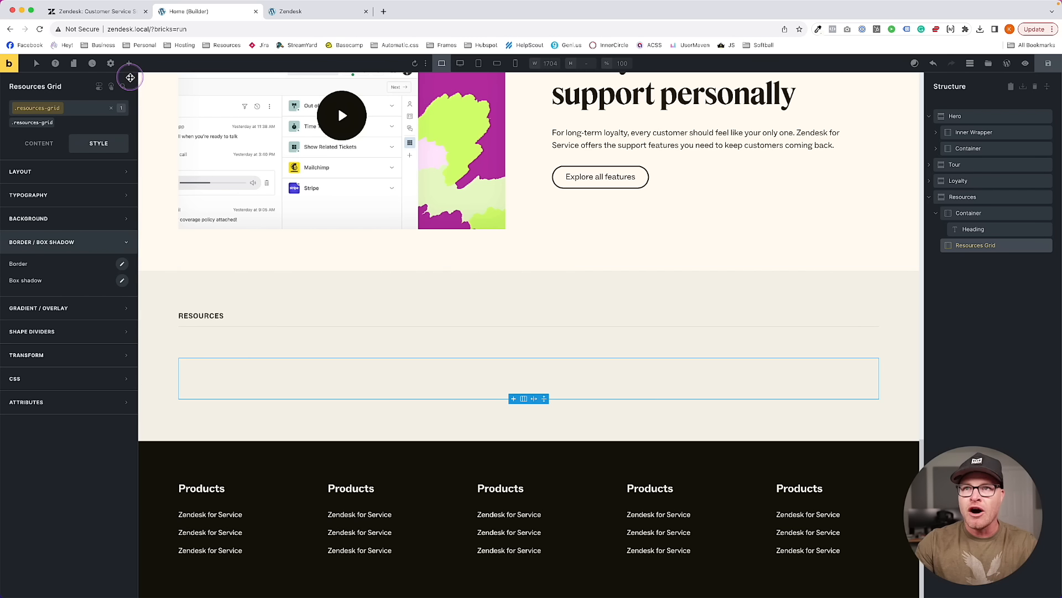
{"action": "left_click", "coordinate": [129, 63]}
{"action": "type", "text": "block"}
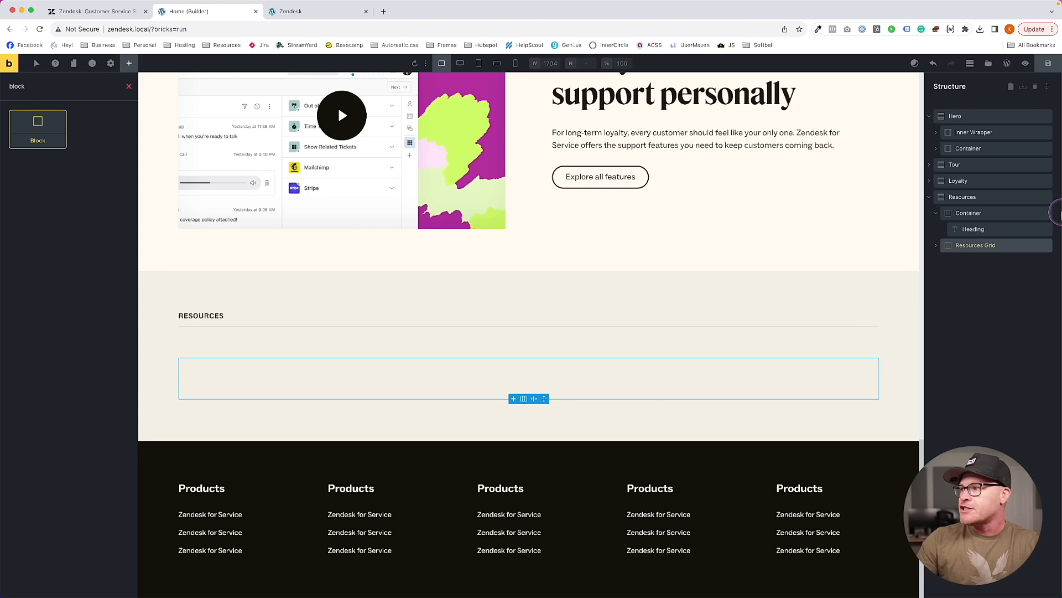
{"action": "left_click", "coordinate": [935, 247]}
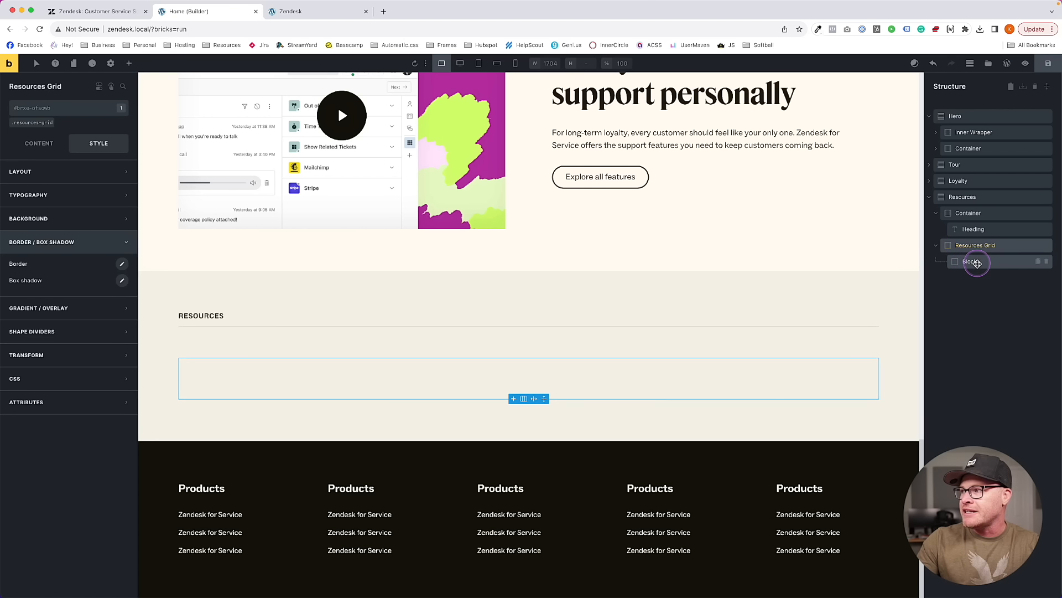
{"action": "left_click", "coordinate": [977, 263]}
{"action": "double_click", "coordinate": [977, 264]}
{"action": "type", "text": "R"}
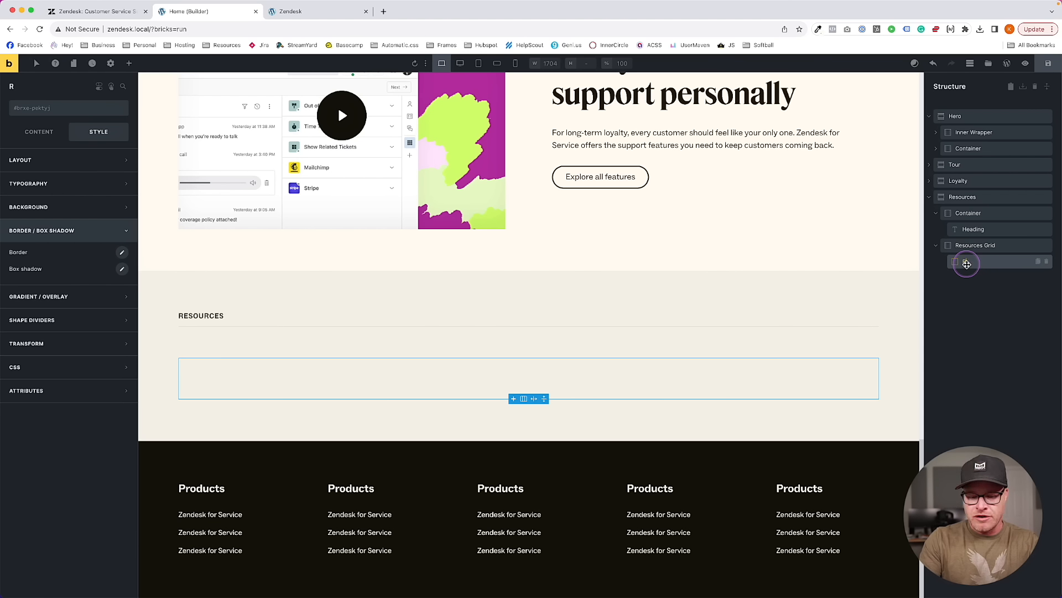
{"action": "type", "text": "esource Card"}
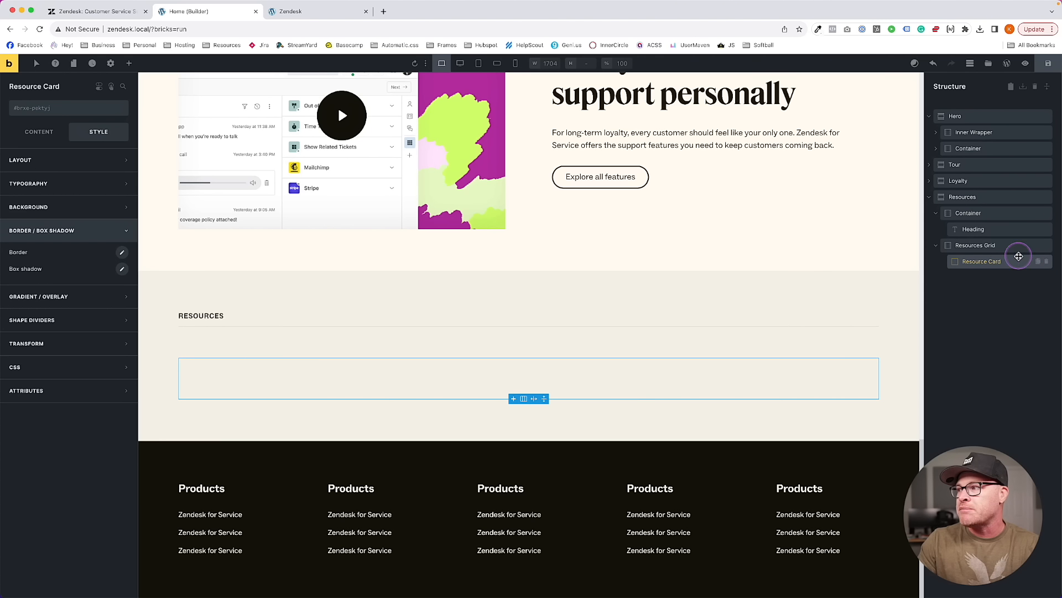
Add two blocks inside the Resource Card block
{"action": "left_click", "coordinate": [128, 63]}
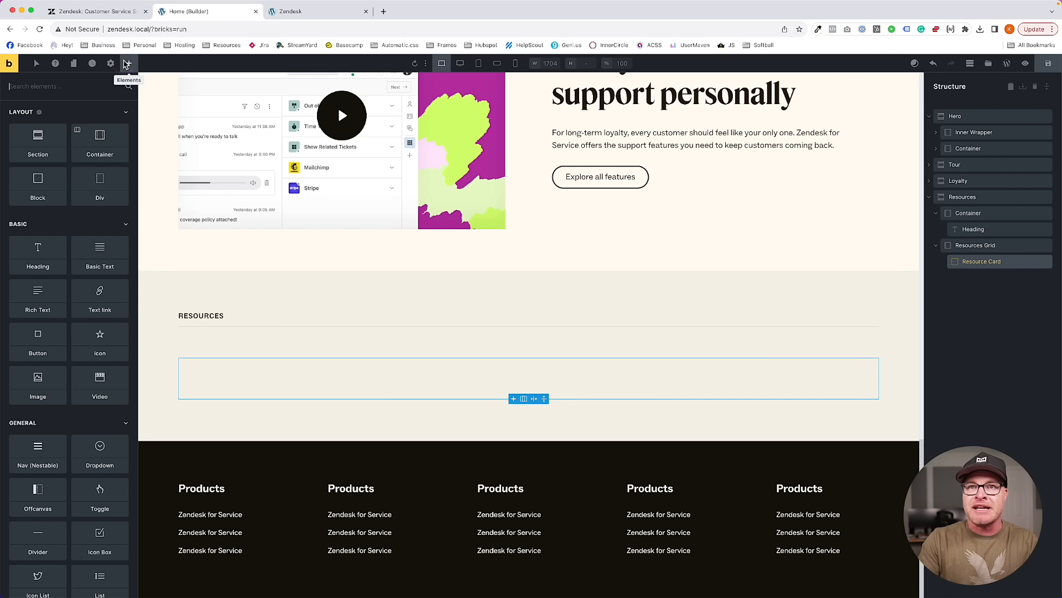
{"action": "type", "text": "bloc"}
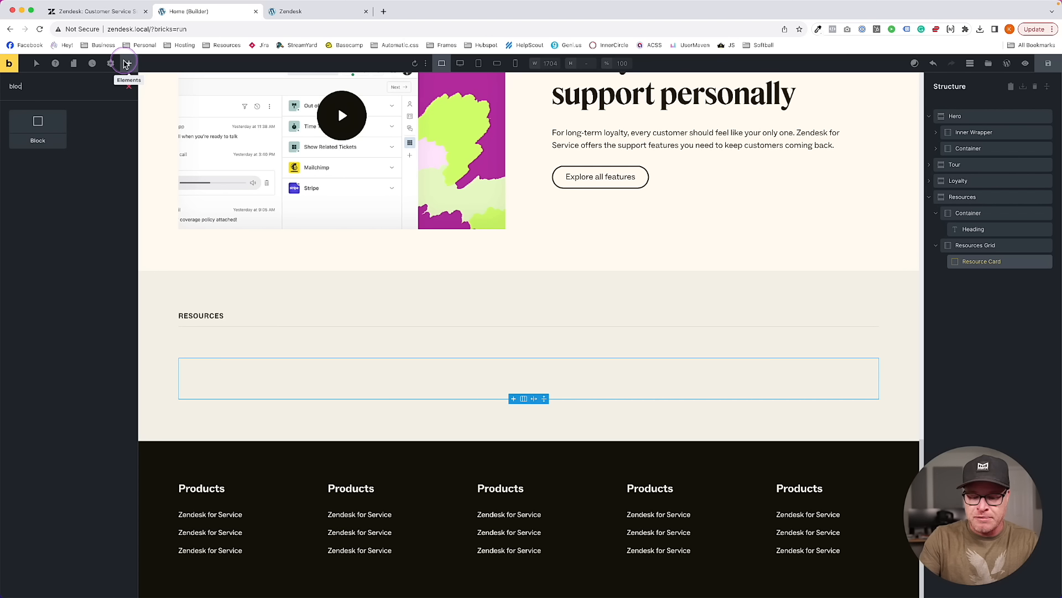
{"action": "type", "text": "k"}
{"action": "key", "text": "Return"}
{"action": "key", "text": "Return"}
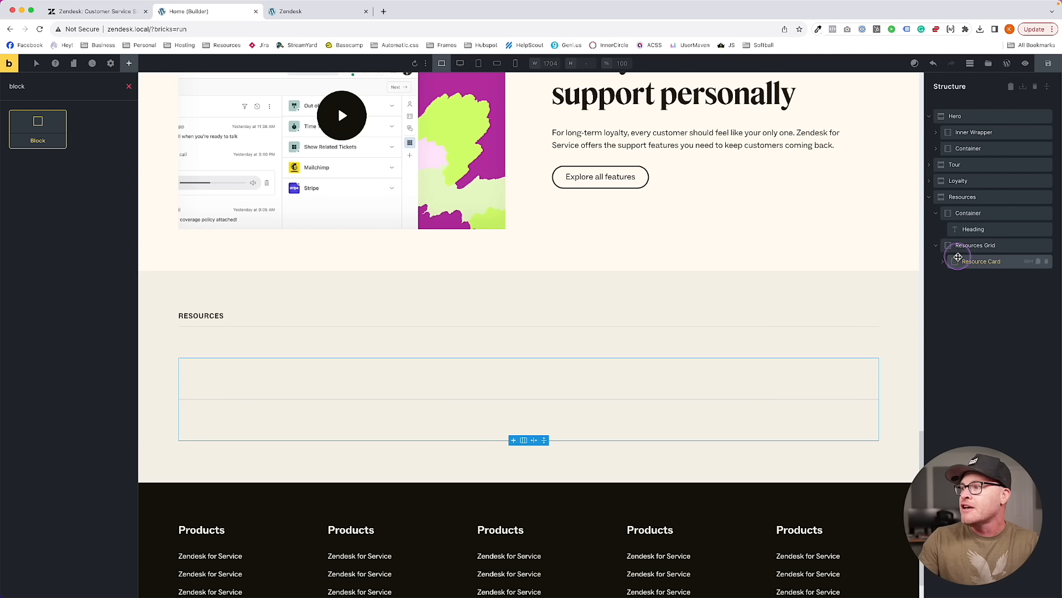
Rename the first block inside Resource Card as Media Wrapper
{"action": "left_click", "coordinate": [943, 262]}
{"action": "left_click", "coordinate": [979, 278]}
{"action": "double_click", "coordinate": [979, 279]}
{"action": "type", "text": "Media Wrapper"}
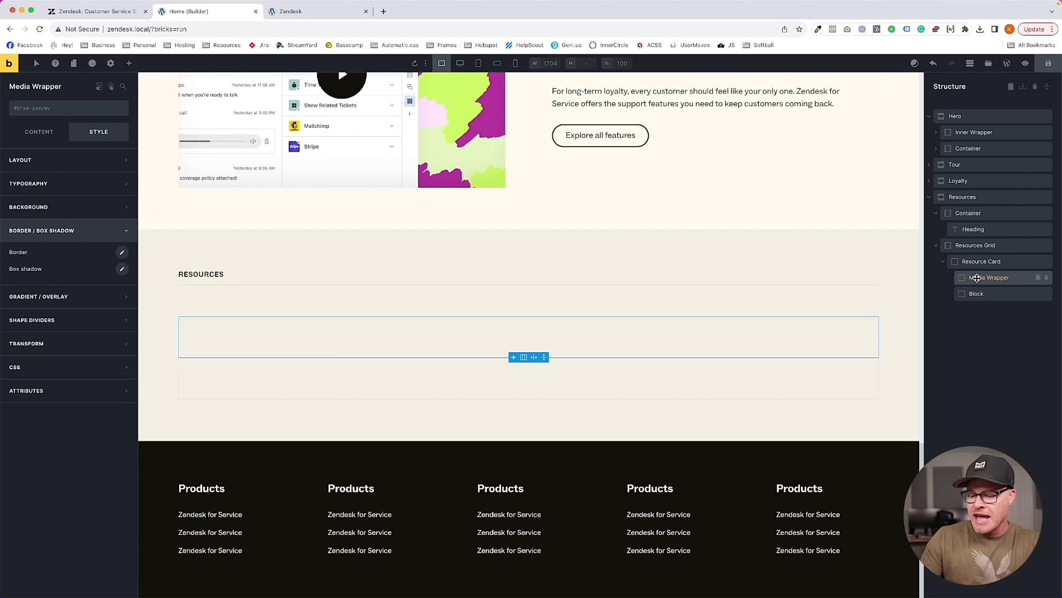
Rename the second block inside Resource Card as Content Wrapper
{"action": "key", "text": "Return"}
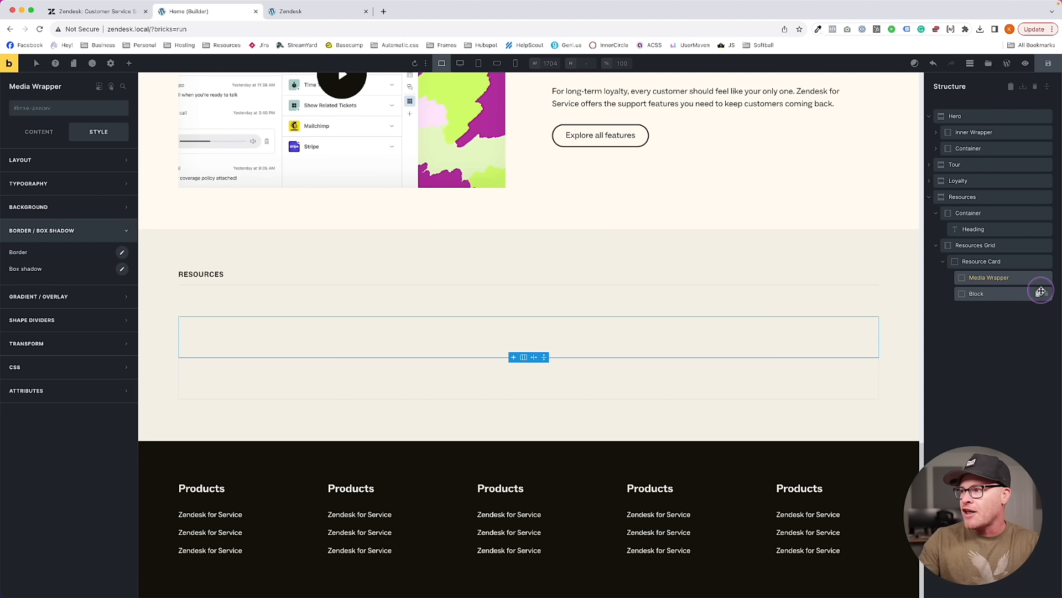
{"action": "double_click", "coordinate": [975, 293]}
{"action": "type", "text": "Content Wrapper"}
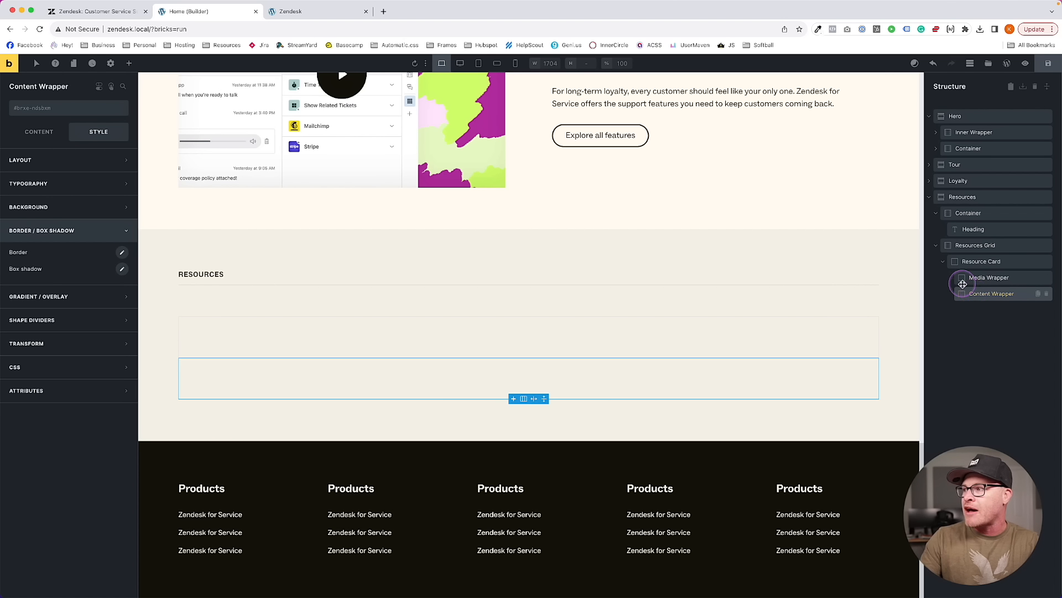
{"action": "key", "text": "Return"}
Add an image element inside the Media Wrapper block and rename it Media
{"action": "left_click", "coordinate": [129, 63]}
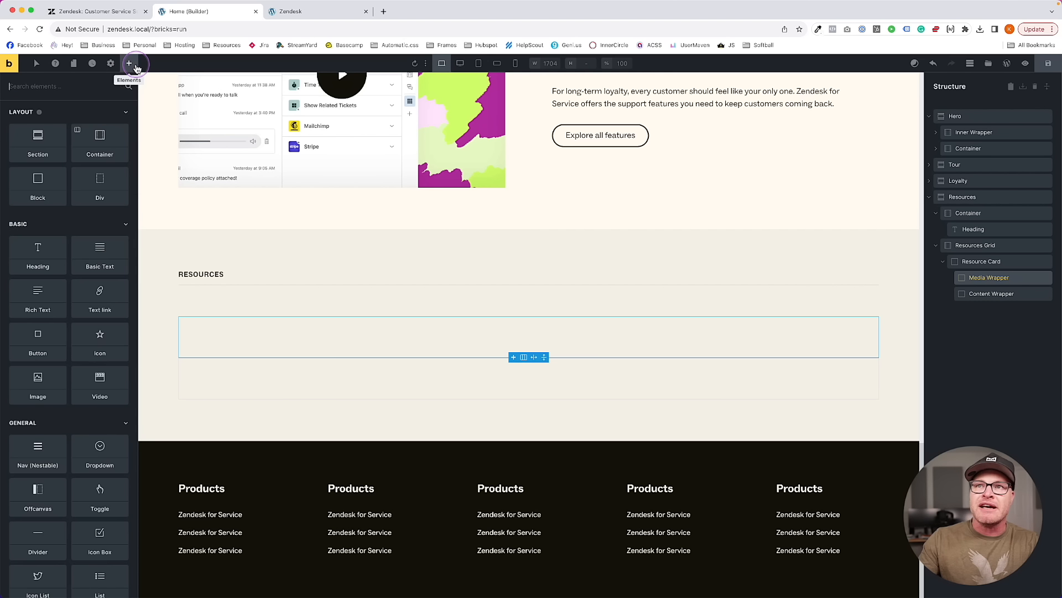
{"action": "type", "text": "image"}
{"action": "key", "text": "Return"}
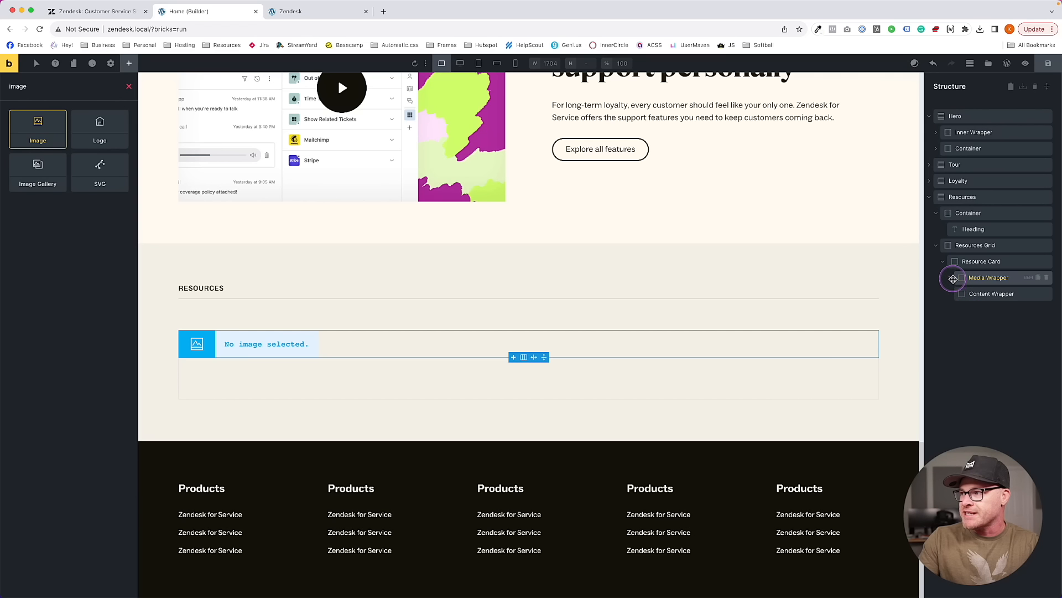
{"action": "left_click", "coordinate": [984, 293]}
{"action": "left_click", "coordinate": [33, 132]}
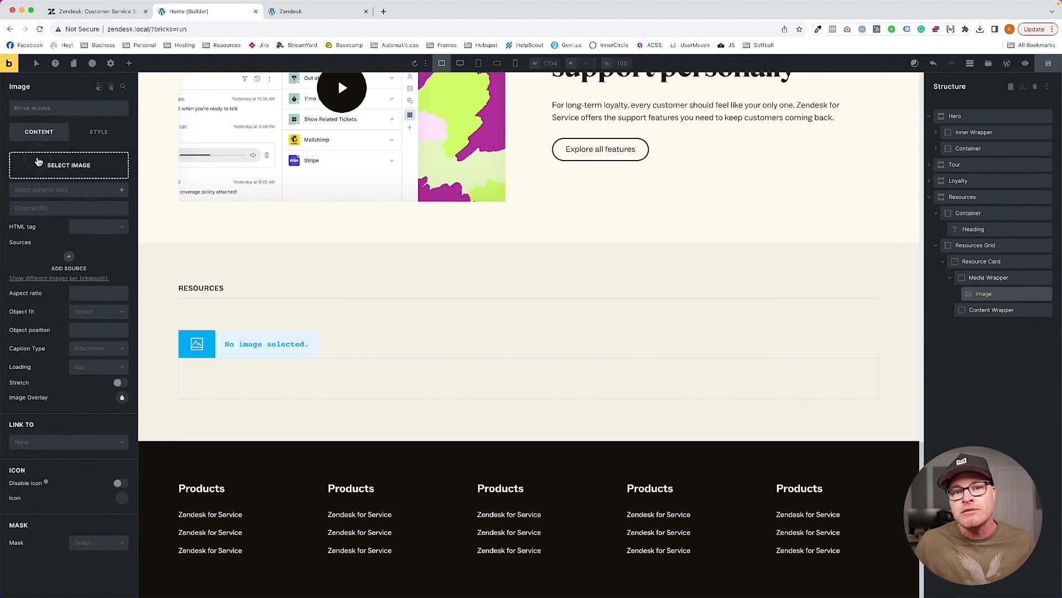
{"action": "left_click", "coordinate": [38, 161]}
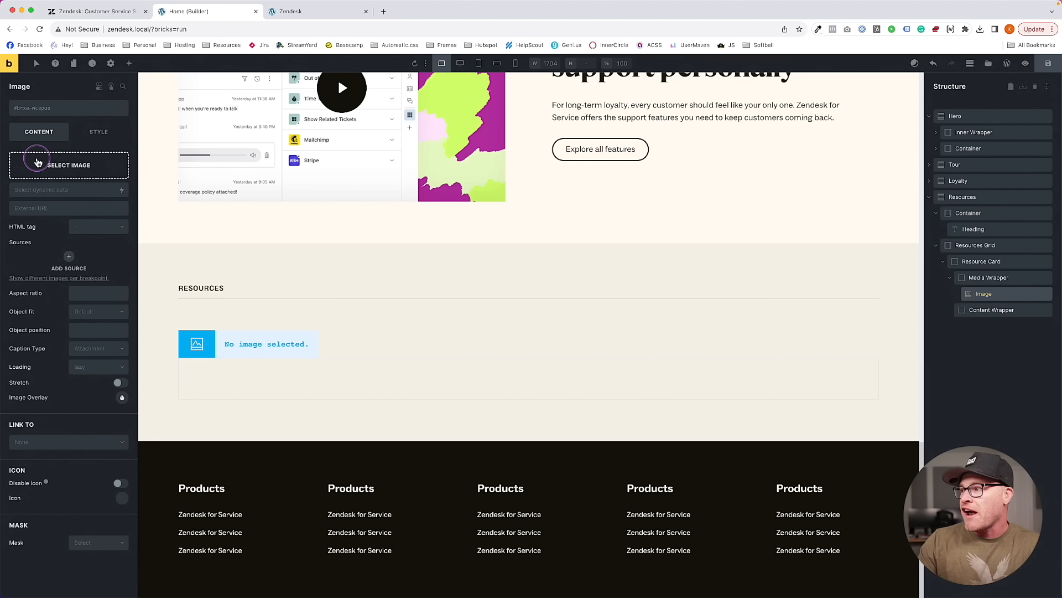
{"action": "left_click", "coordinate": [82, 166]}
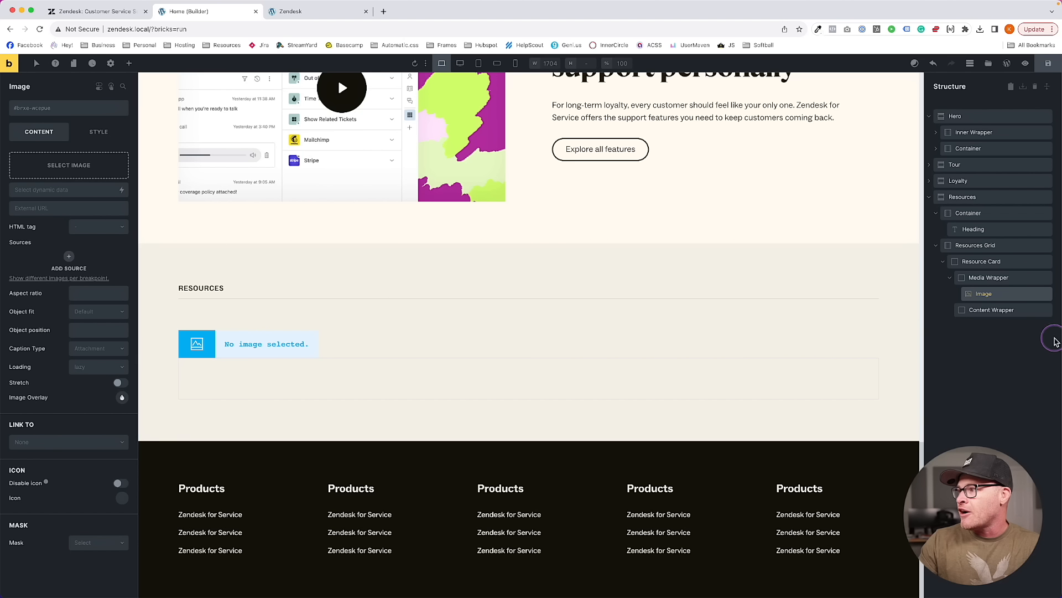
{"action": "double_click", "coordinate": [983, 293]}
{"action": "type", "text": "Media"}
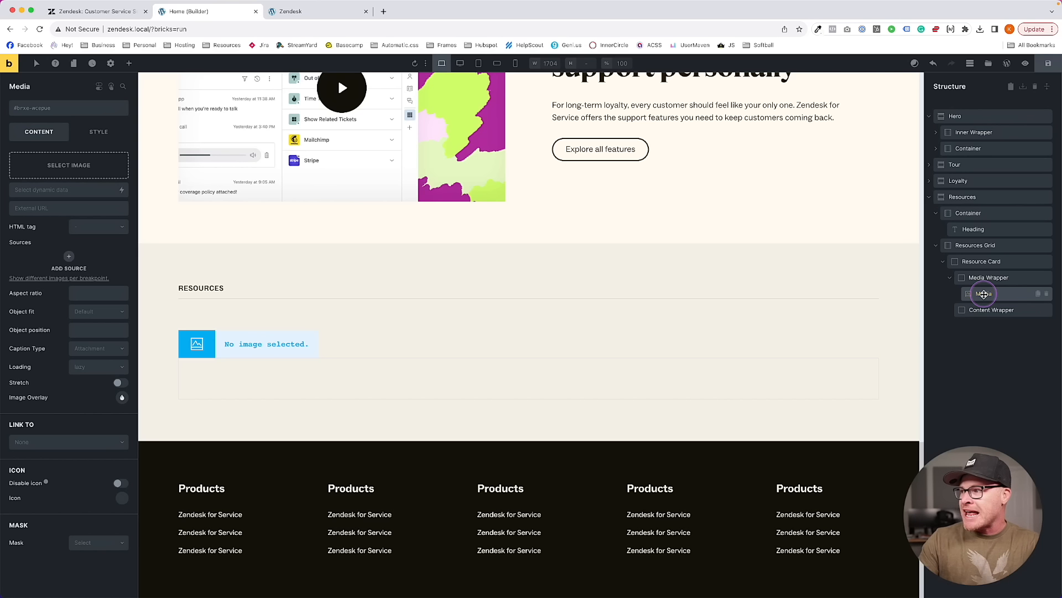
Assign the resource-1.webp picture from the media library to the Media element, matching the featured card on the original Zendesk page
{"action": "left_click", "coordinate": [122, 166]}
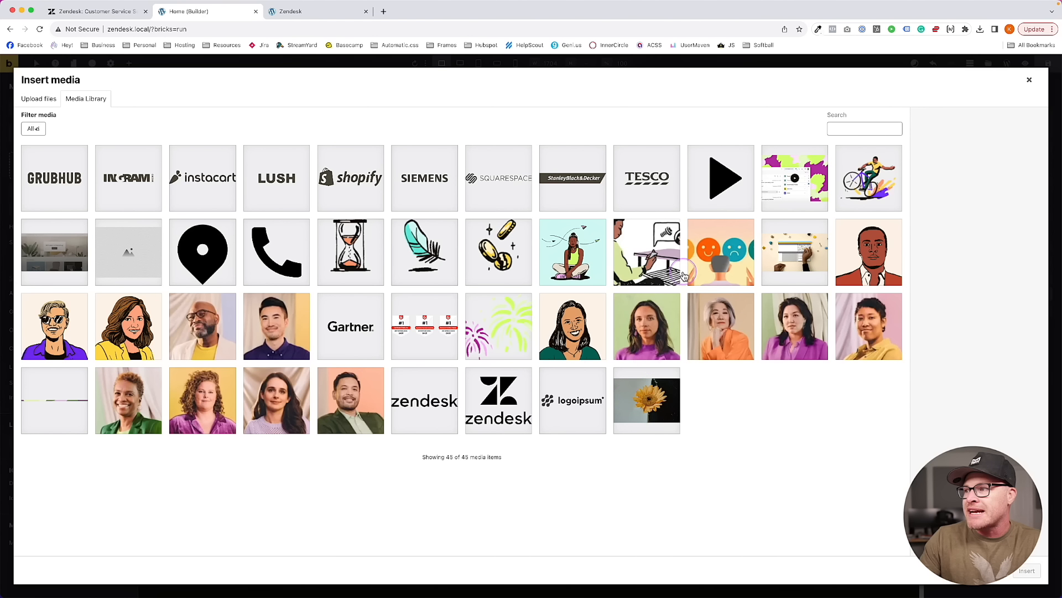
{"action": "left_click", "coordinate": [124, 18]}
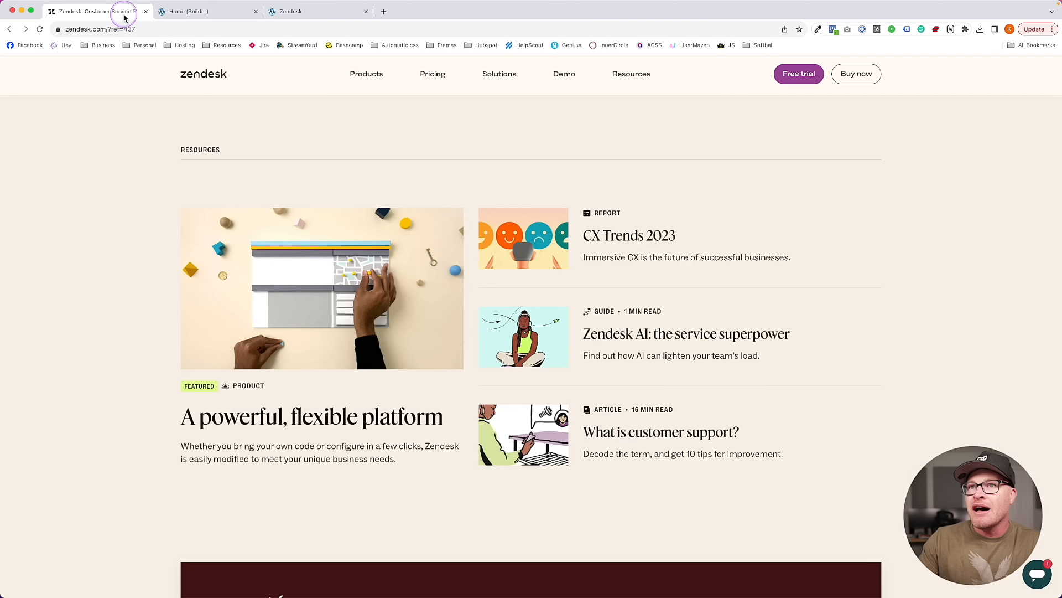
{"action": "left_click", "coordinate": [188, 17]}
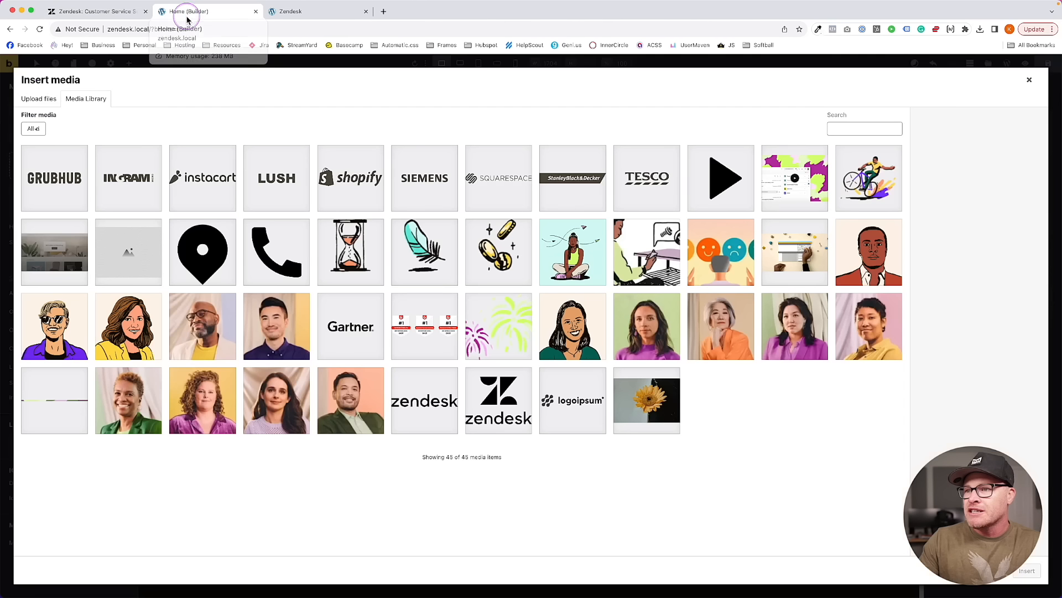
{"action": "left_click", "coordinate": [808, 260]}
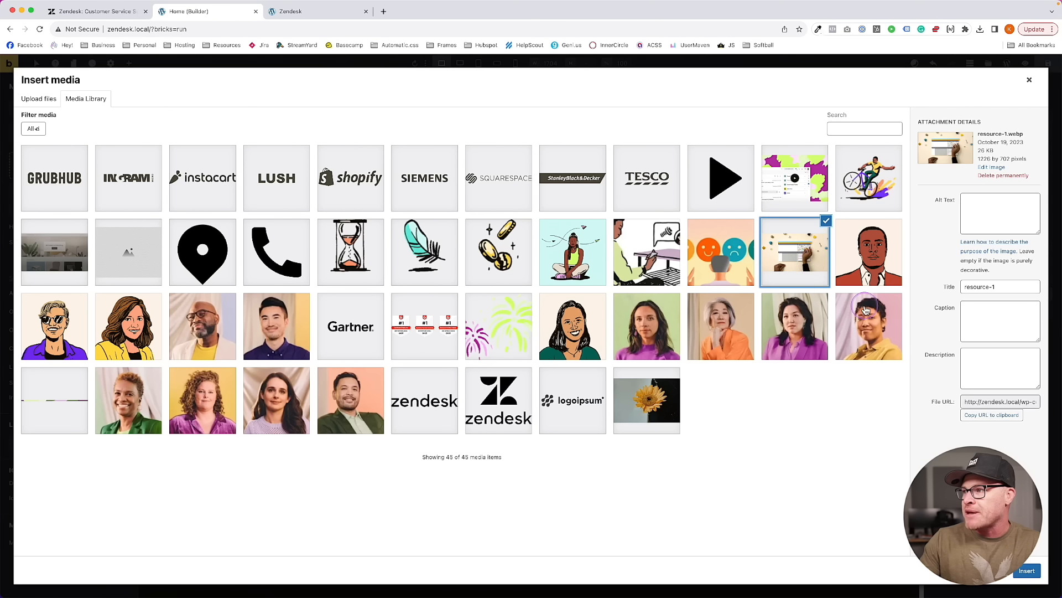
{"action": "left_click", "coordinate": [1039, 576]}
{"action": "scroll", "coordinate": [449, 340], "scroll_direction": "down", "scroll_amount": 5}
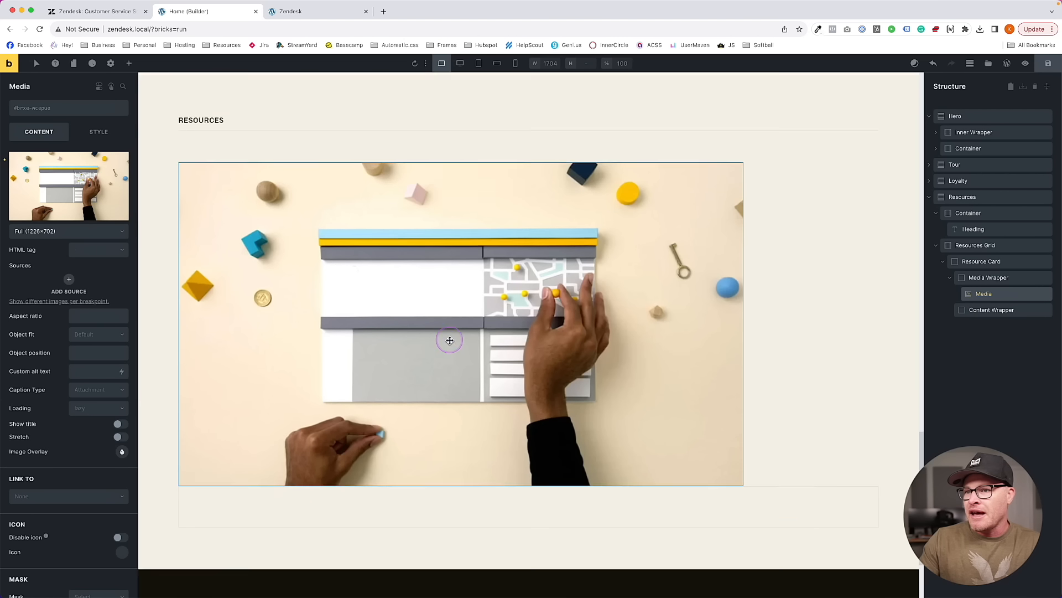
Check the featured card on the original Zendesk page, and add a block inside Content Wrapper in the Home page builder
{"action": "left_click", "coordinate": [977, 278]}
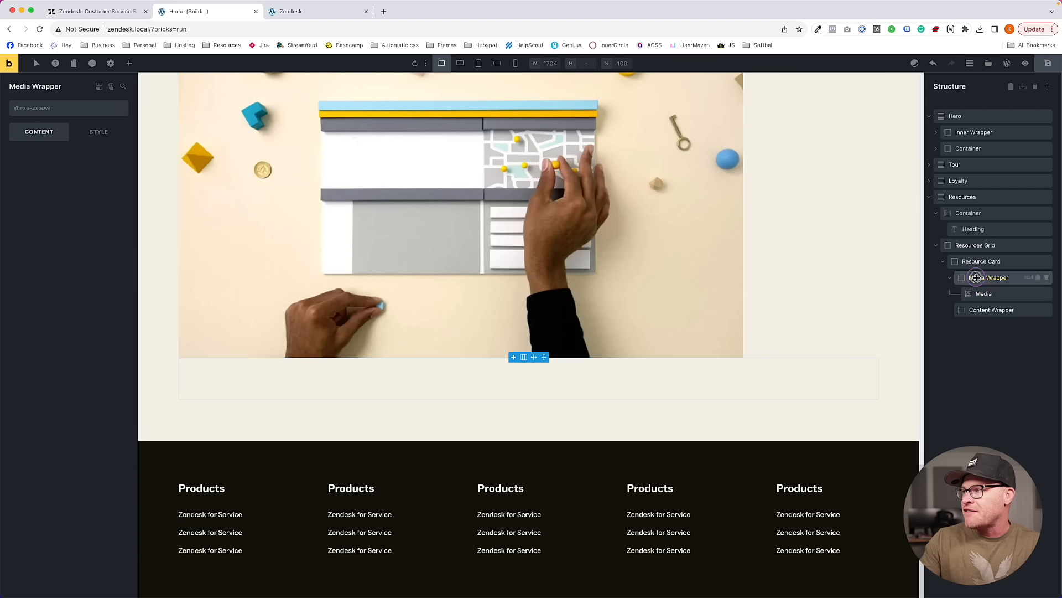
{"action": "left_click", "coordinate": [981, 292]}
{"action": "left_click", "coordinate": [991, 309]}
{"action": "left_click", "coordinate": [984, 293]}
{"action": "left_click", "coordinate": [991, 309]}
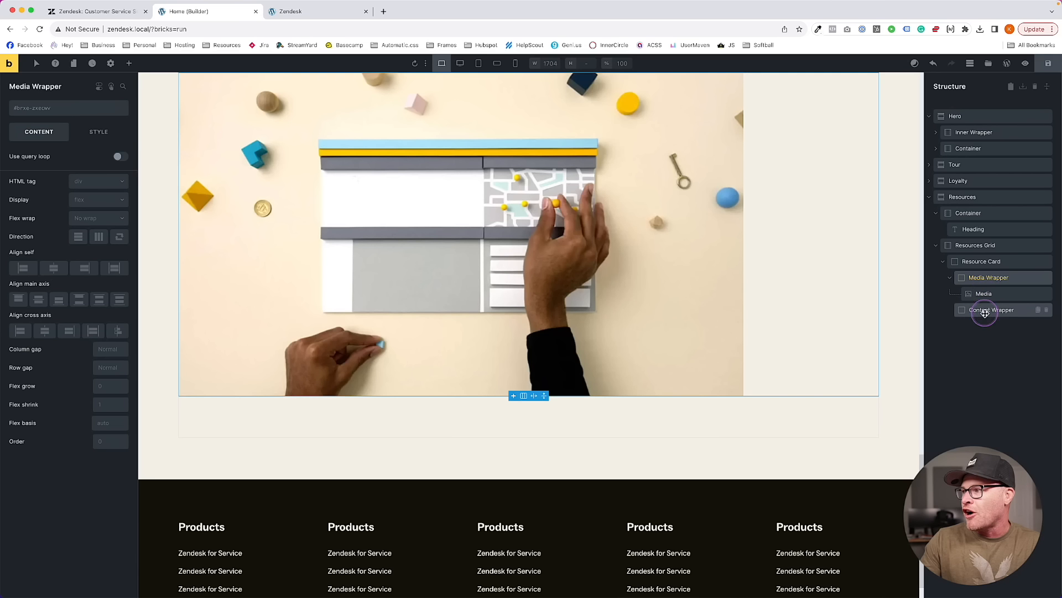
{"action": "left_click", "coordinate": [88, 11]}
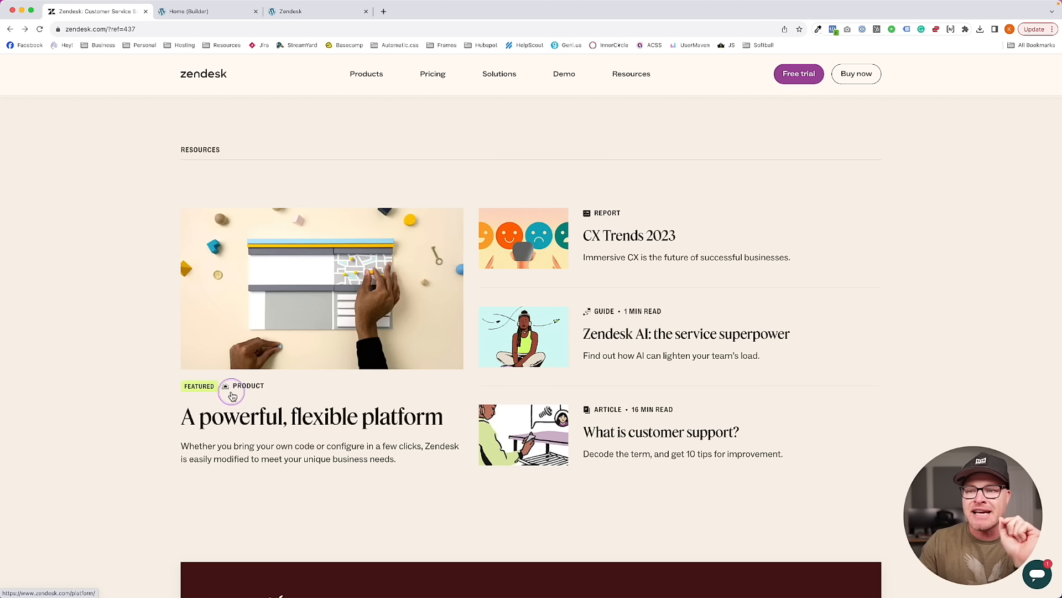
{"action": "left_click", "coordinate": [189, 11]}
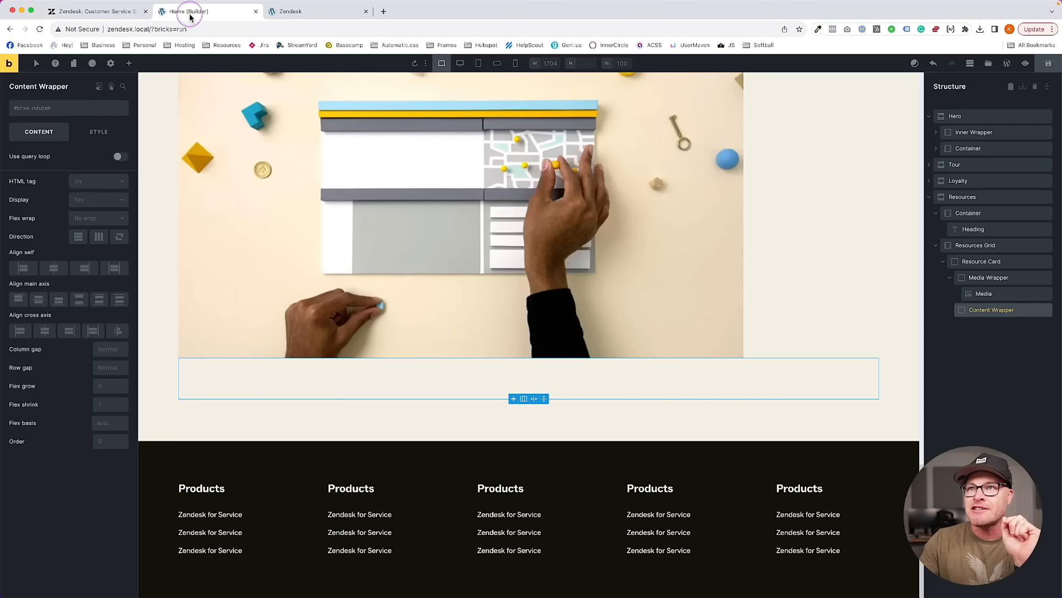
{"action": "left_click", "coordinate": [129, 63]}
{"action": "type", "text": "block"}
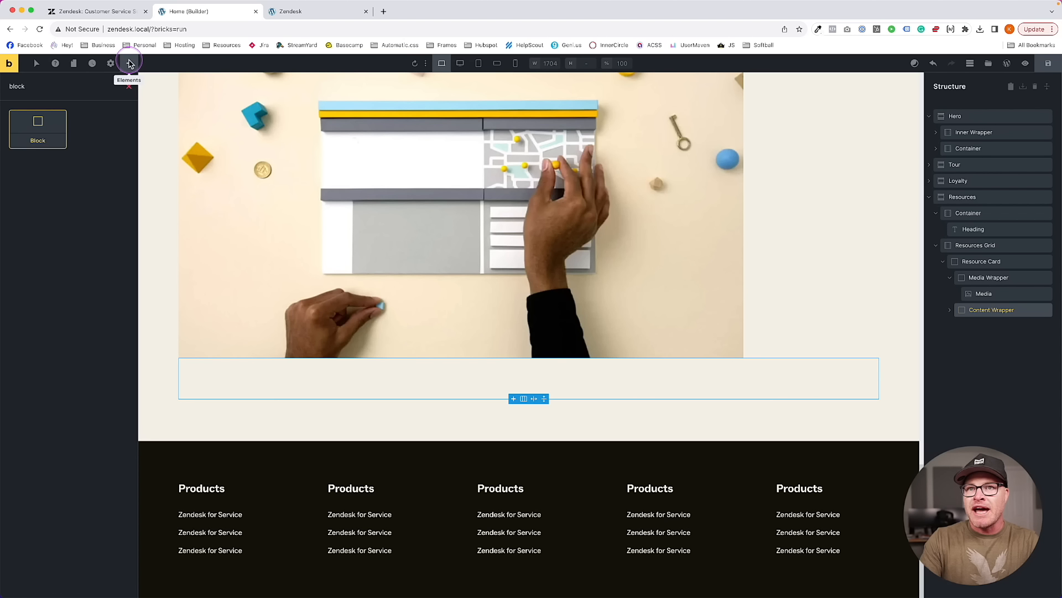
{"action": "left_click", "coordinate": [949, 310]}
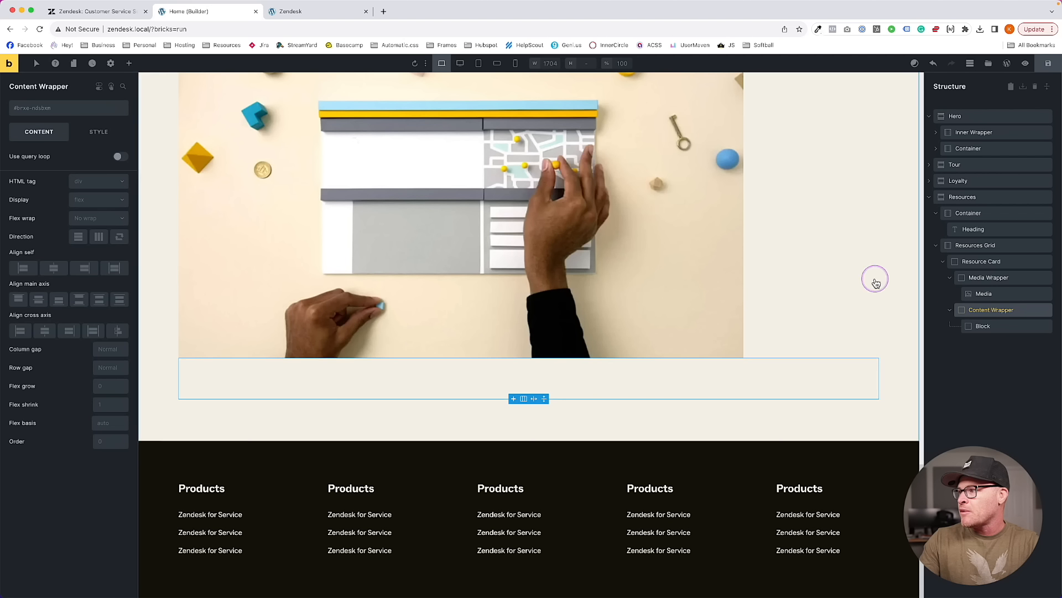
Add a heading and a basic text element below the block inside Content Wrapper
{"action": "left_click", "coordinate": [129, 64]}
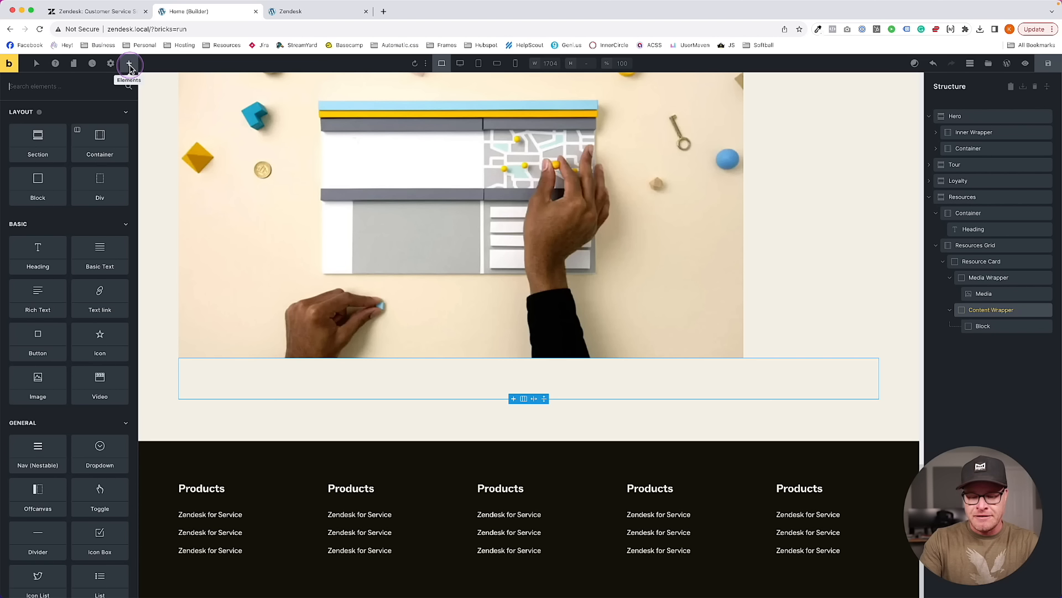
{"action": "type", "text": "head"}
{"action": "key", "text": "Return"}
{"action": "type", "text": "text"}
{"action": "key", "text": "Return"}
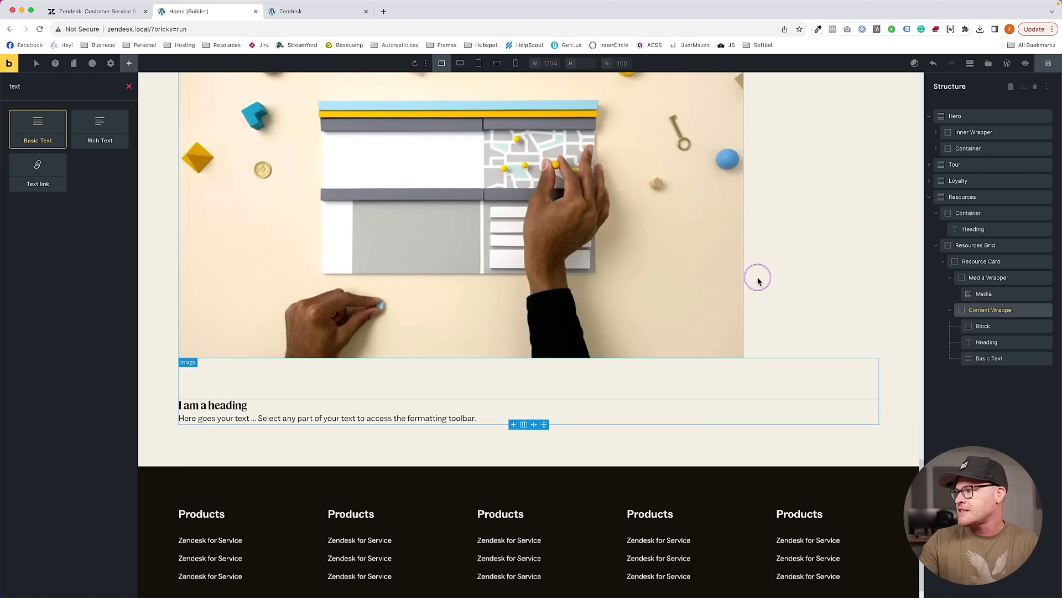
Rename the block inside Content Wrapper as Meta Wrapper
{"action": "left_click", "coordinate": [986, 330]}
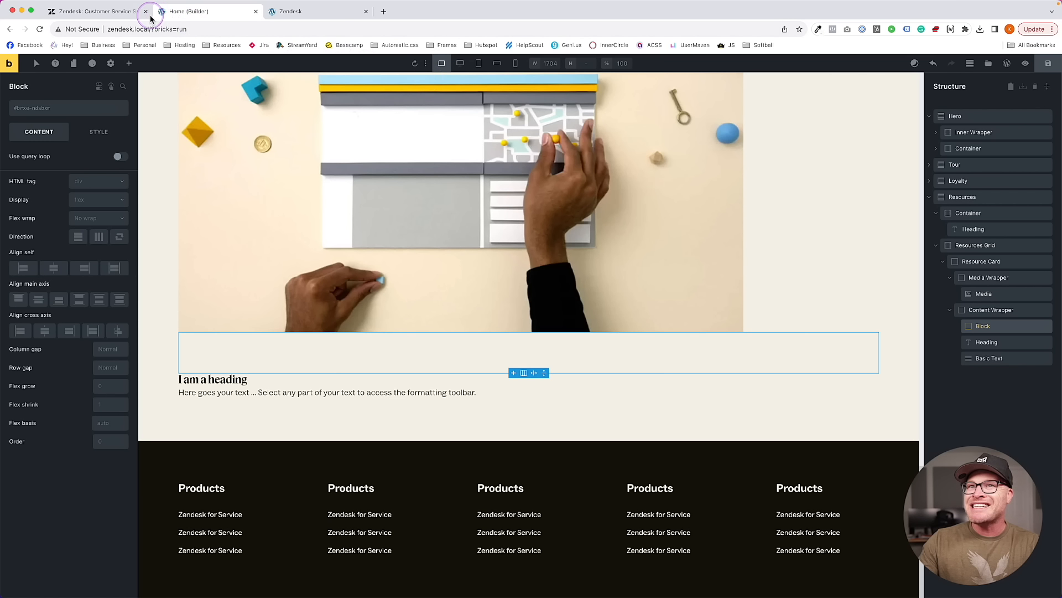
{"action": "left_click", "coordinate": [140, 11]}
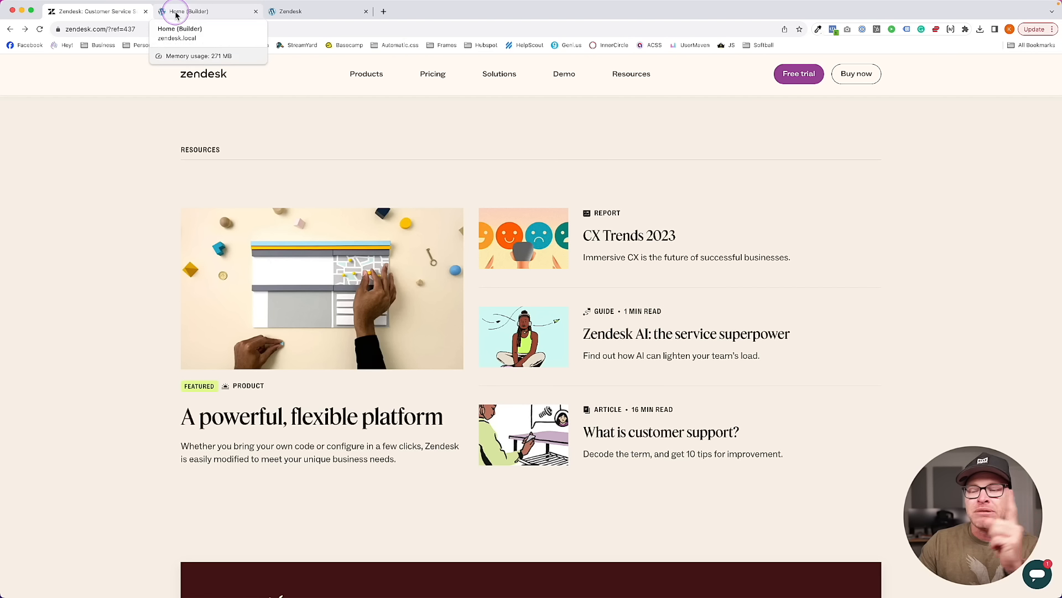
{"action": "left_click", "coordinate": [176, 14]}
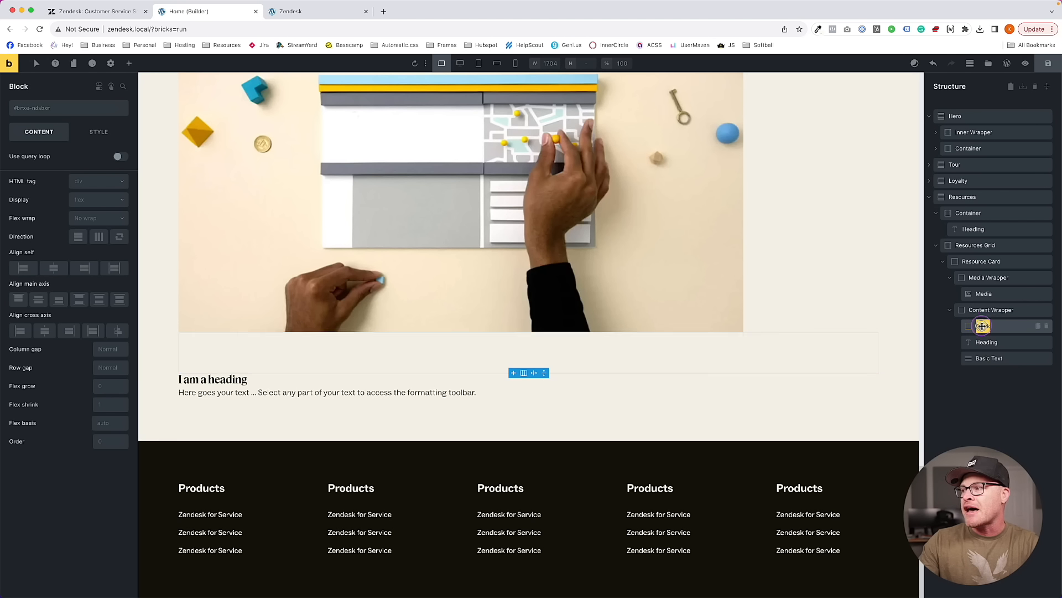
{"action": "type", "text": "Meta Wrapper"}
{"action": "key", "text": "Return"}
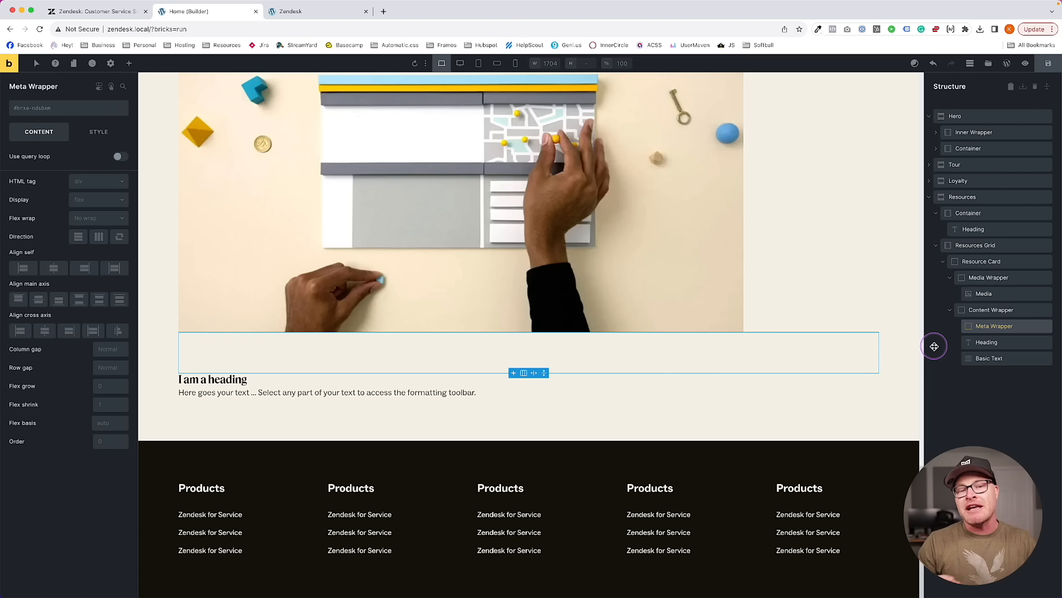
Compare with the label row of the original Zendesk cards, and add two divs inside the Meta Wrapper block
{"action": "left_click", "coordinate": [78, 11]}
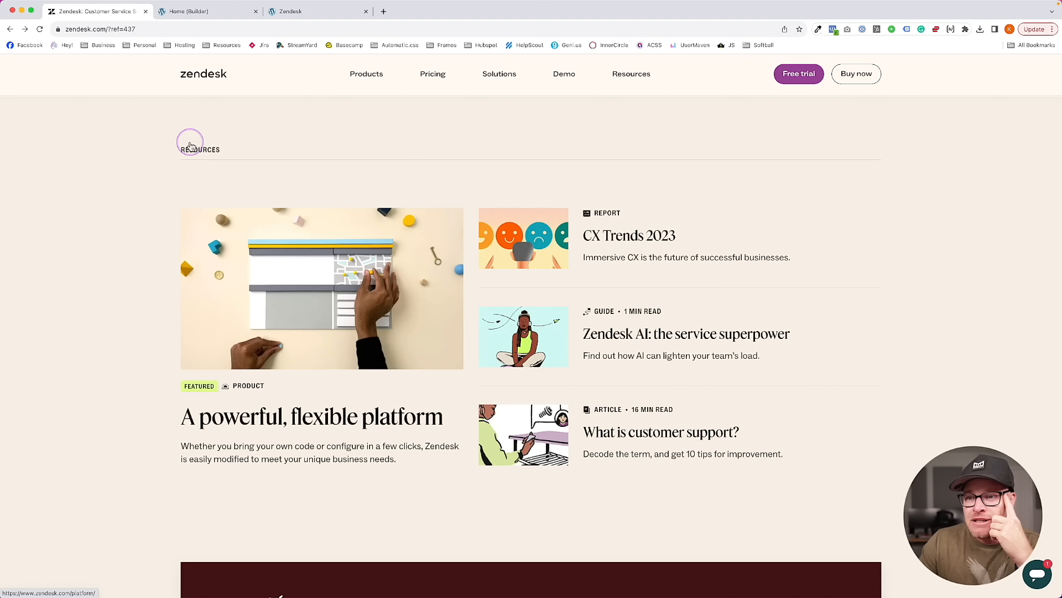
{"action": "left_click", "coordinate": [182, 12]}
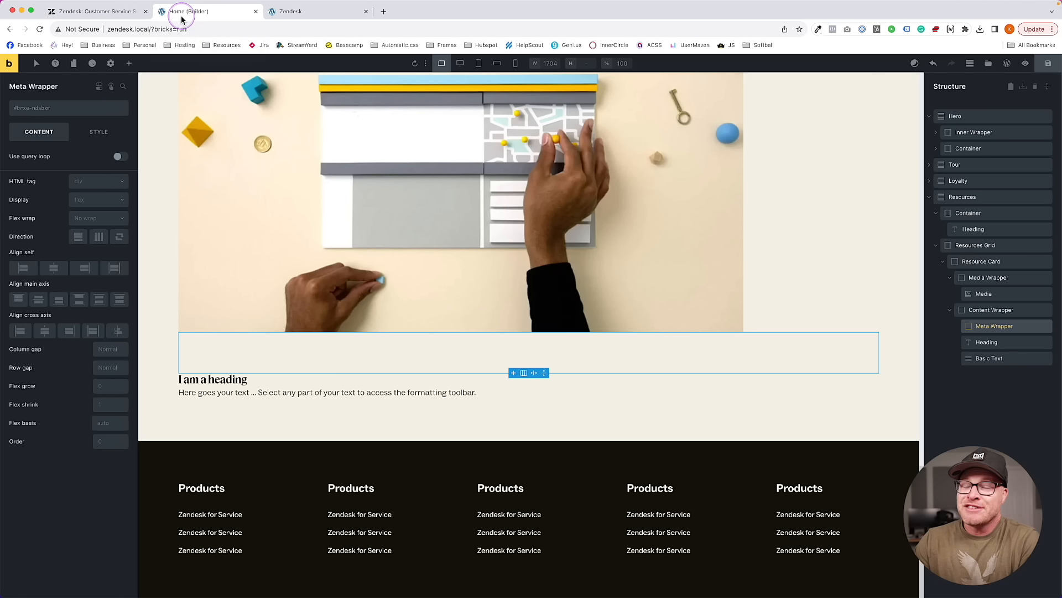
{"action": "left_click", "coordinate": [165, 122]}
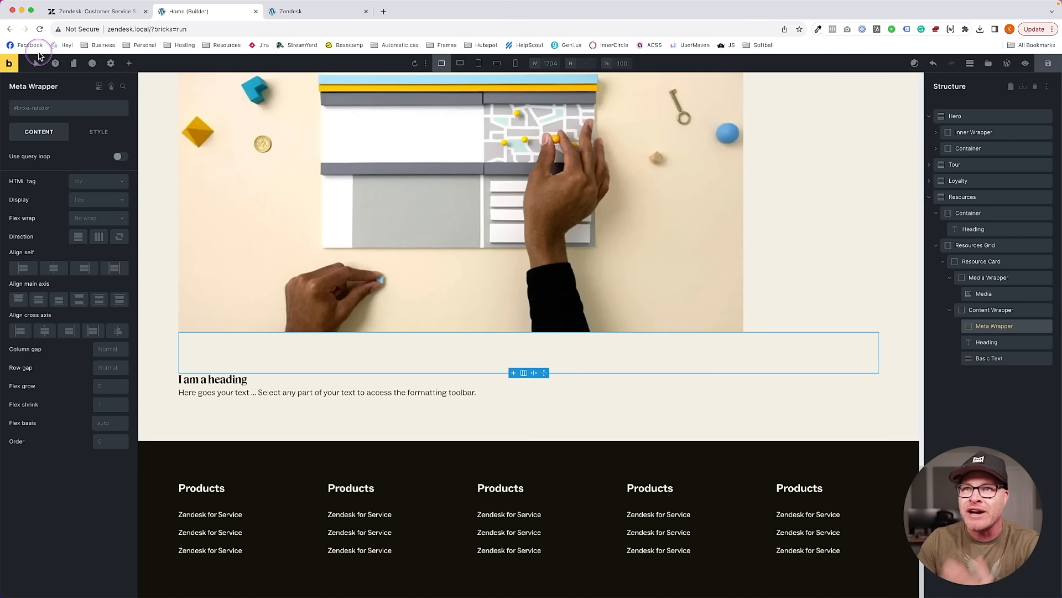
{"action": "left_click", "coordinate": [102, 11]}
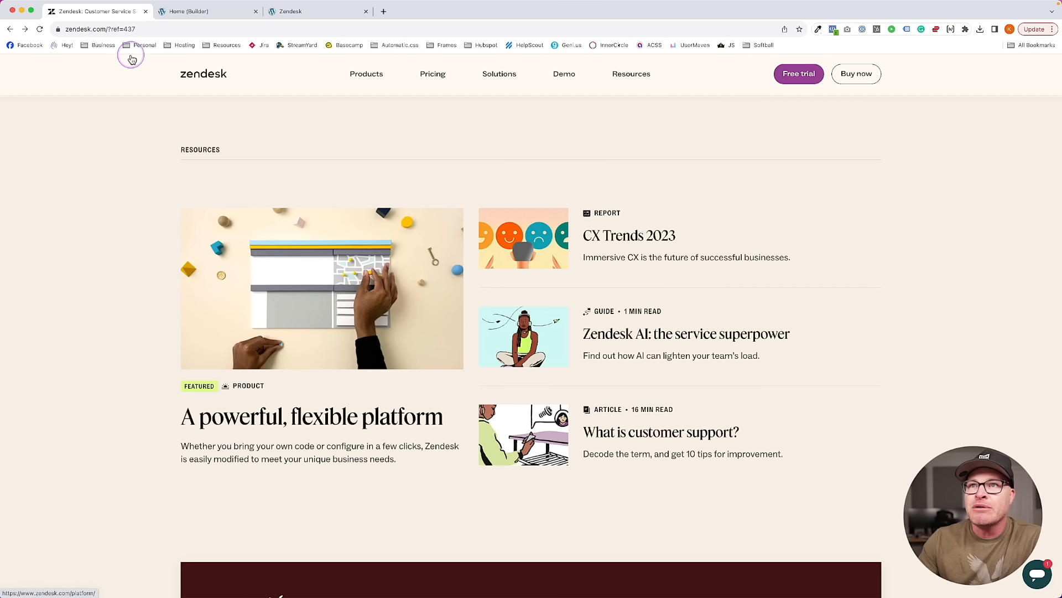
{"action": "left_click", "coordinate": [184, 11]}
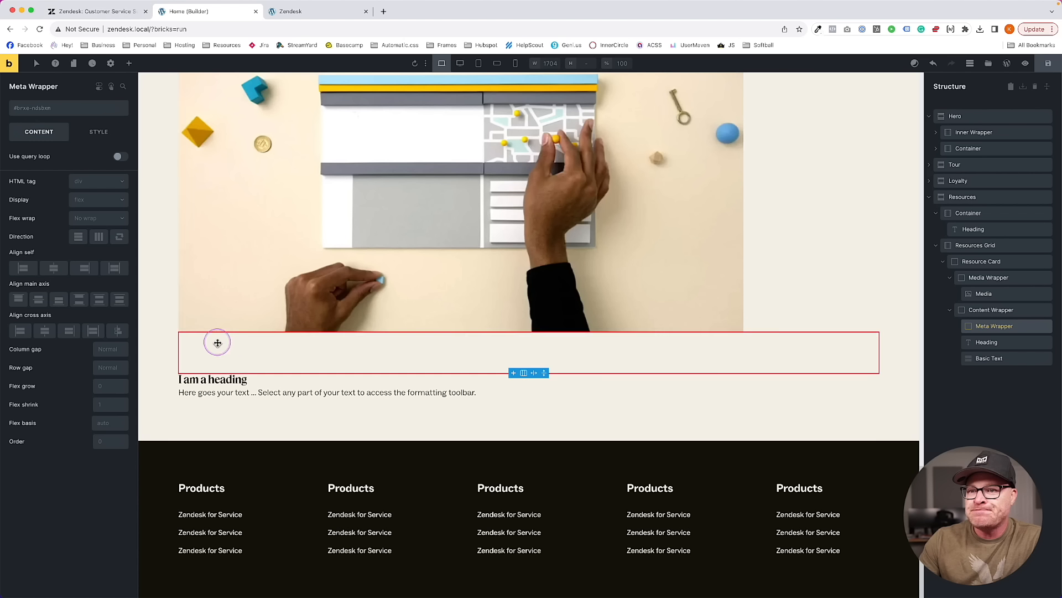
{"action": "left_click", "coordinate": [129, 64]}
{"action": "type", "text": "tex"}
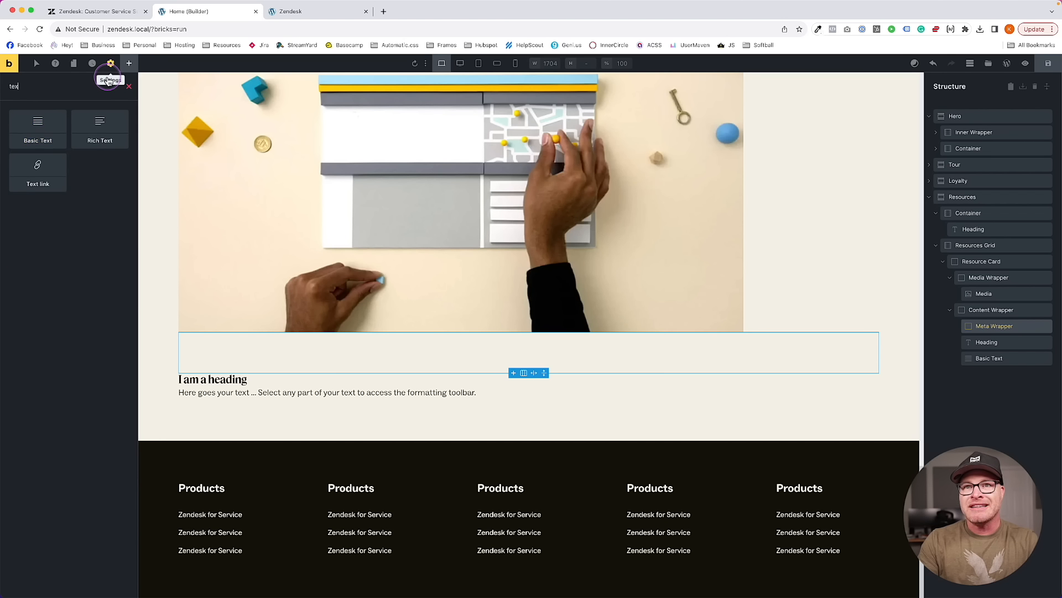
{"action": "type", "text": "t"}
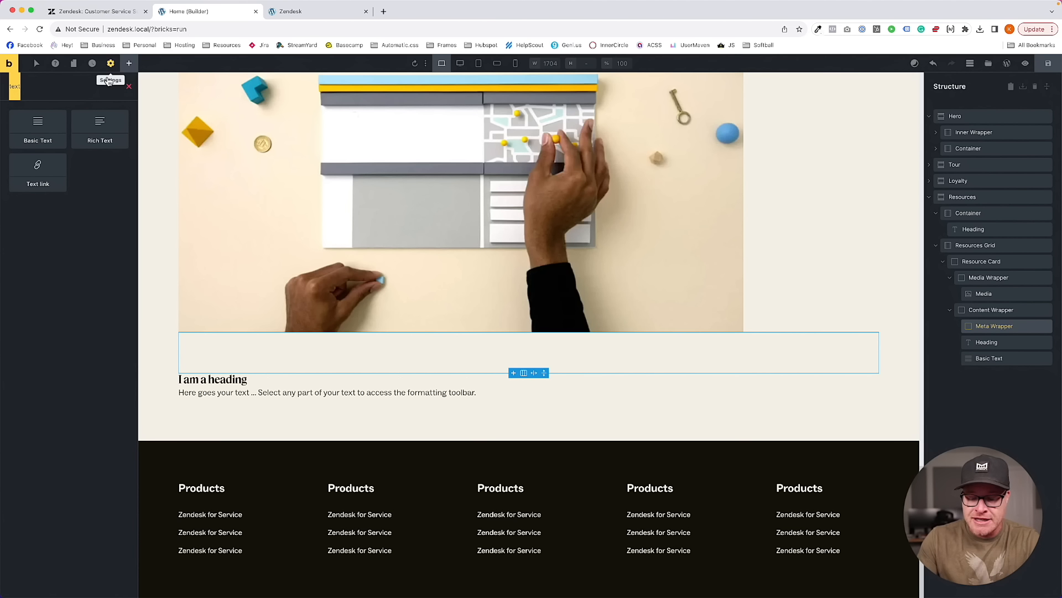
{"action": "key", "text": "BackSpace"}
{"action": "type", "text": "div"}
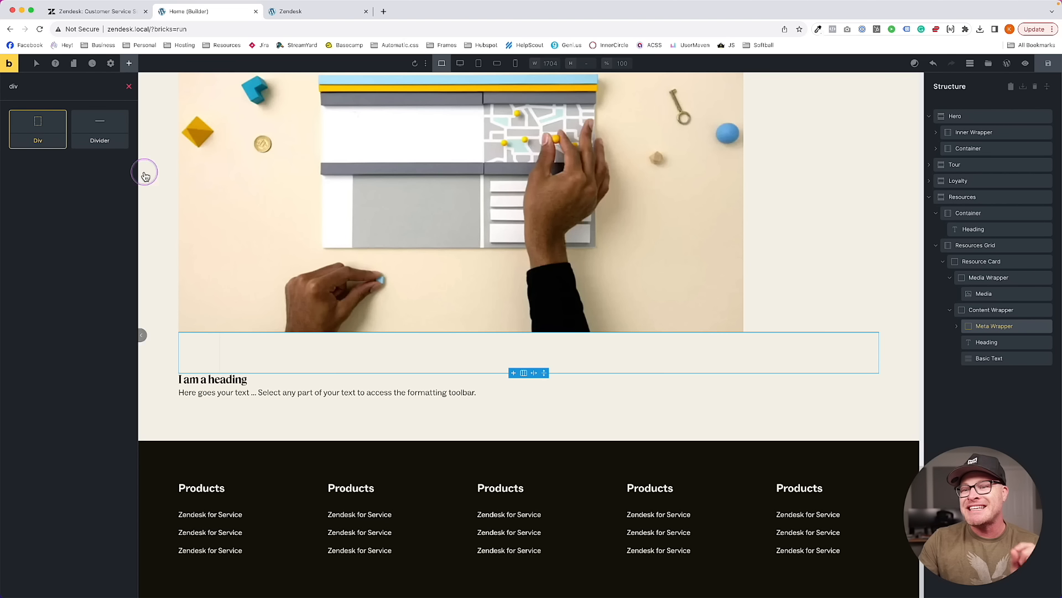
{"action": "left_click", "coordinate": [49, 133]}
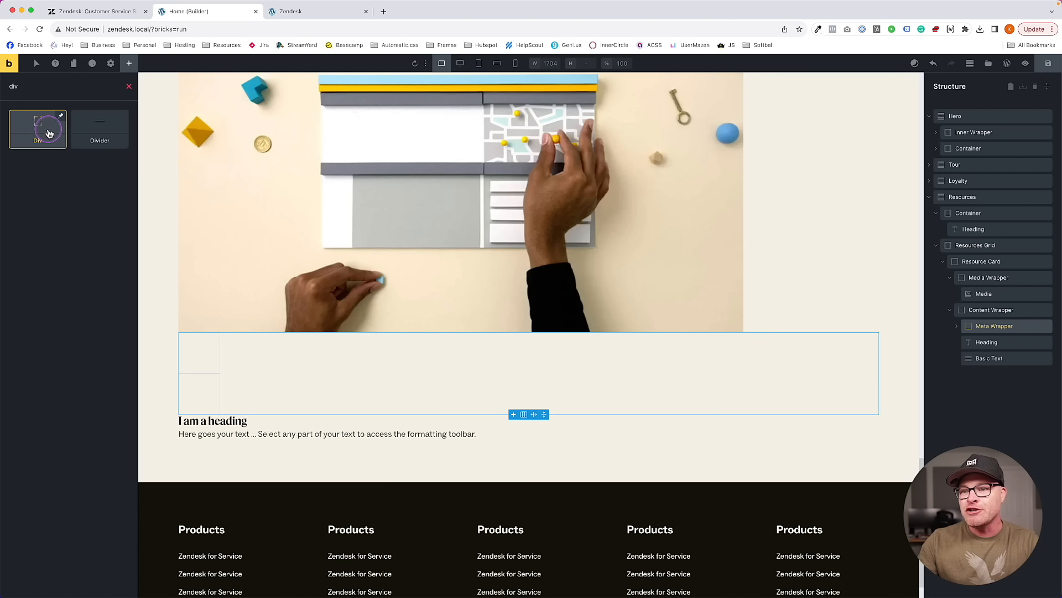
{"action": "left_click", "coordinate": [206, 399]}
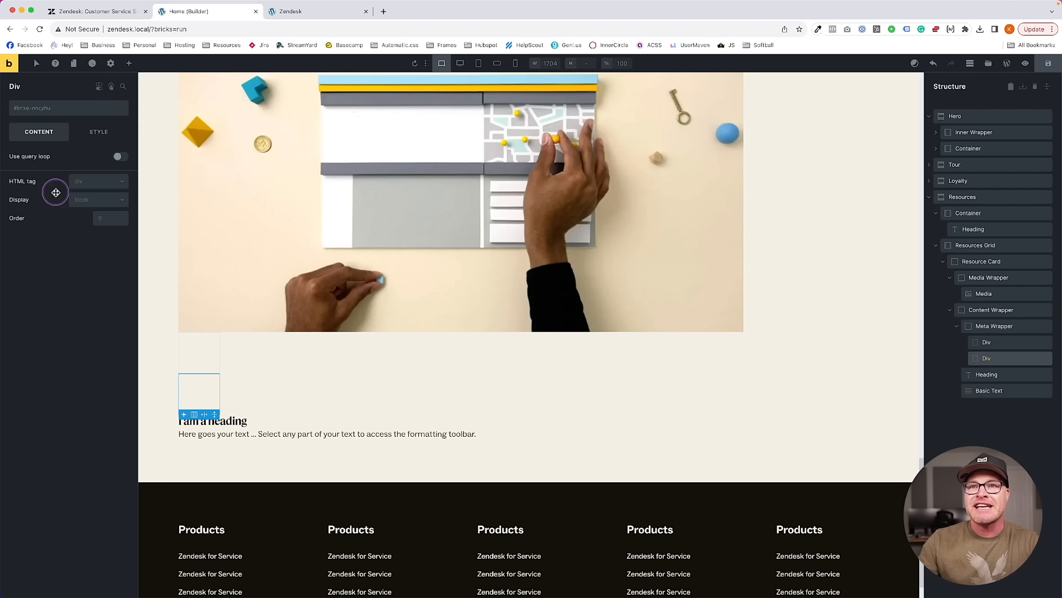
{"action": "left_click", "coordinate": [198, 359]}
{"action": "left_click", "coordinate": [61, 110]}
{"action": "type", "text": "label"}
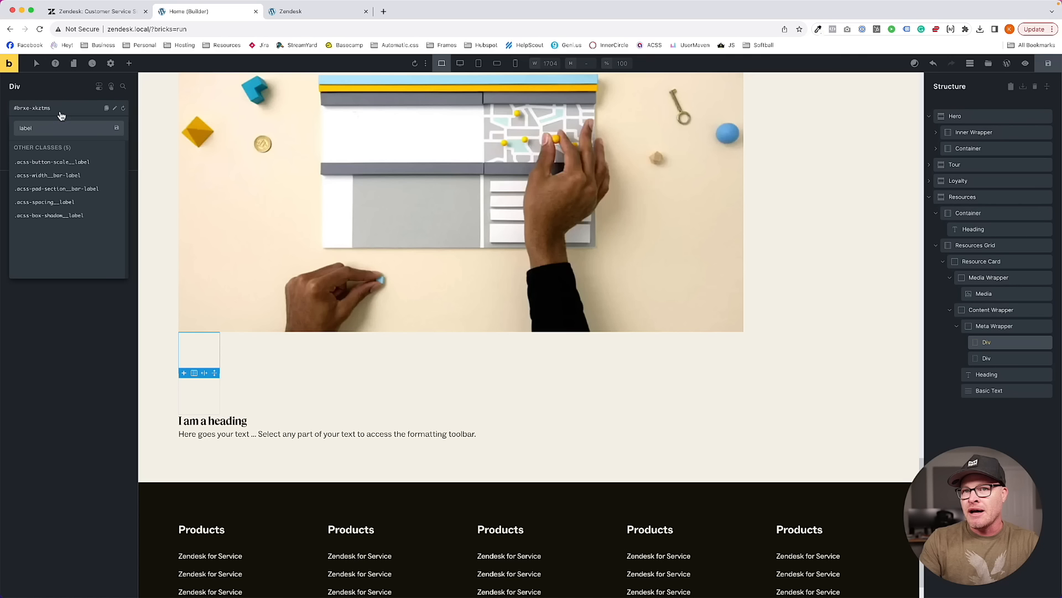
{"action": "key", "text": "BackSpace"}
{"action": "key", "text": "BackSpace"}
{"action": "key", "text": "BackSpace"}
{"action": "key", "text": "BackSpace"}
{"action": "key", "text": "BackSpace"}
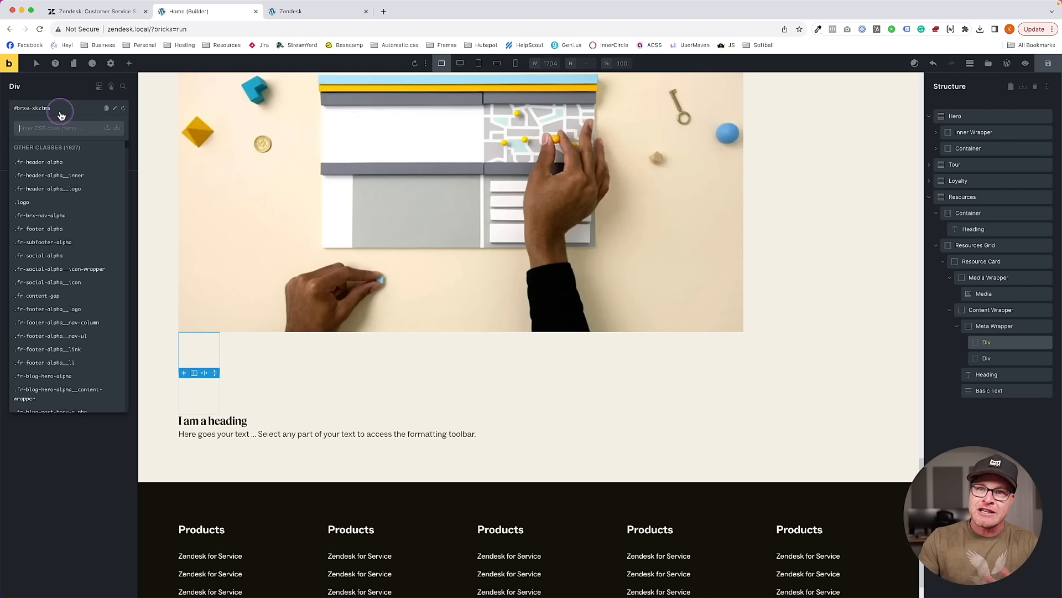
Rename the two divs inside Meta Wrapper as Label and Category
{"action": "double_click", "coordinate": [987, 344]}
{"action": "type", "text": "Label"}
{"action": "left_click", "coordinate": [990, 359]}
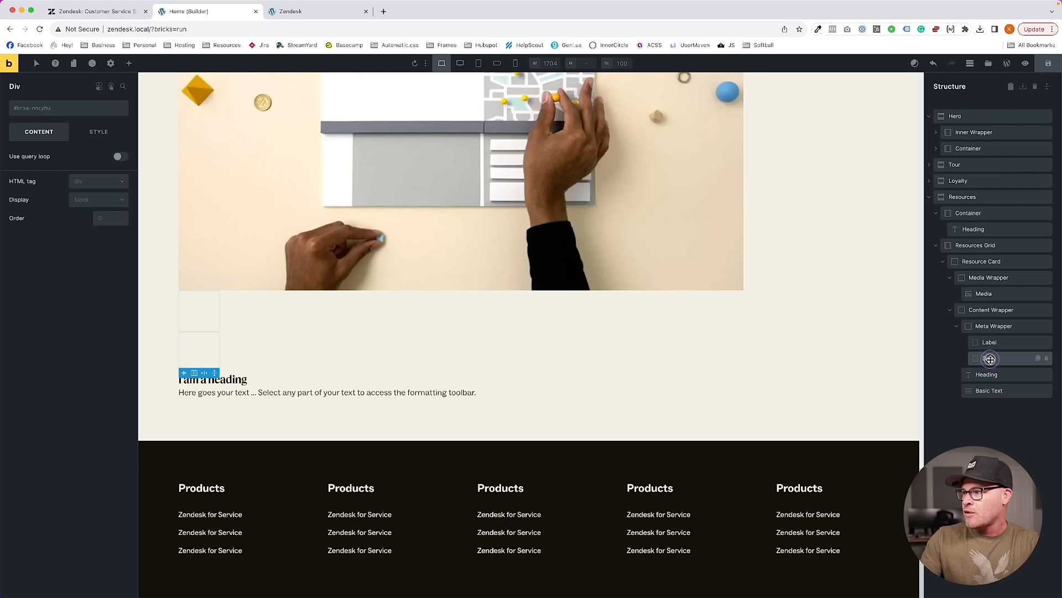
{"action": "double_click", "coordinate": [989, 343]}
{"action": "type", "text": "Me"}
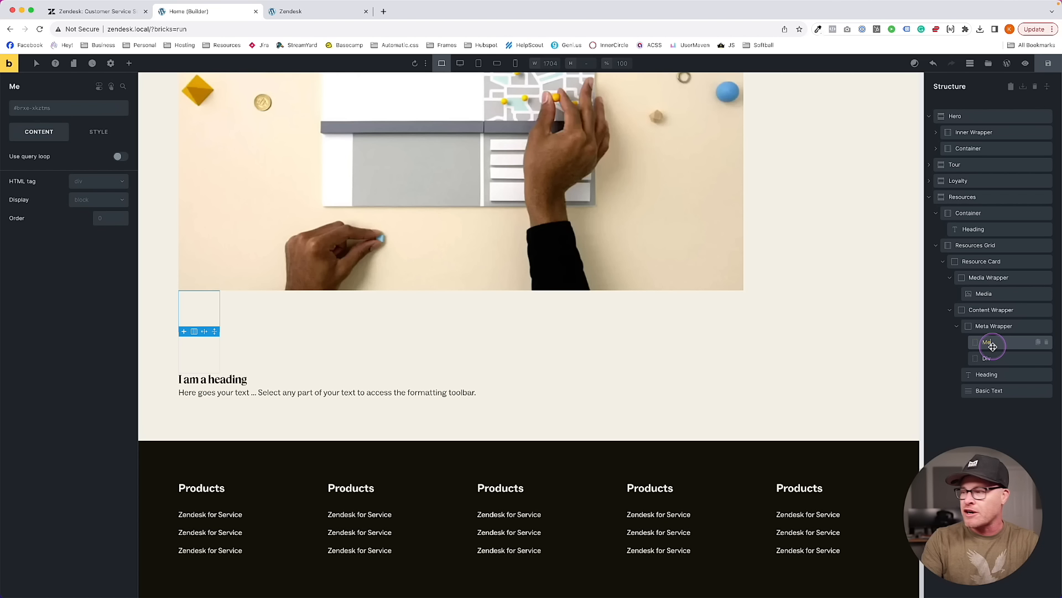
{"action": "type", "text": "ta"}
{"action": "key", "text": "BackSpace"}
{"action": "key", "text": "BackSpace"}
{"action": "key", "text": "BackSpace"}
{"action": "key", "text": "BackSpace"}
{"action": "type", "text": "Lab"}
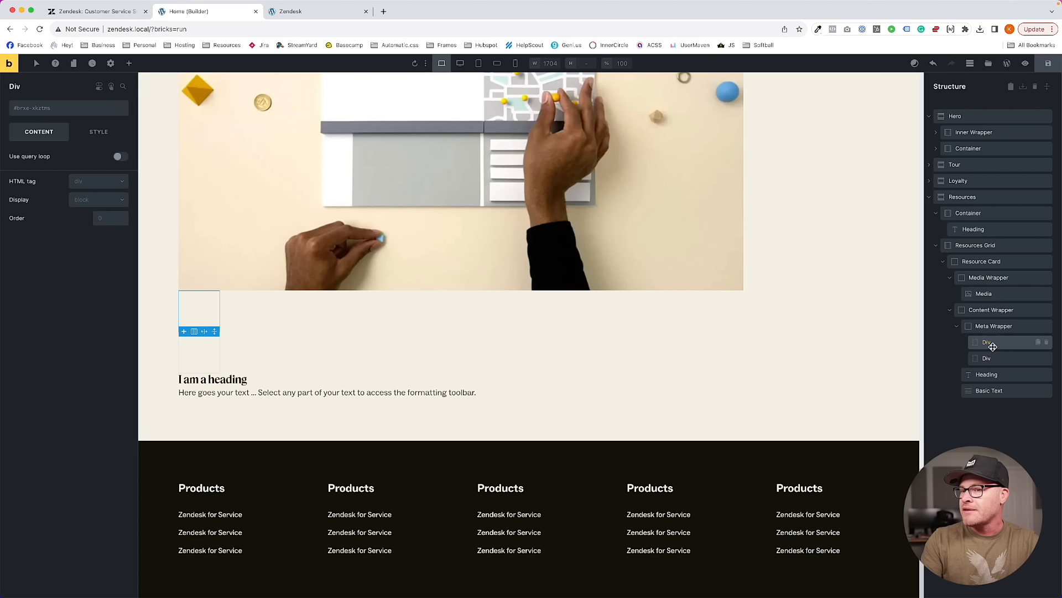
{"action": "type", "text": "el"}
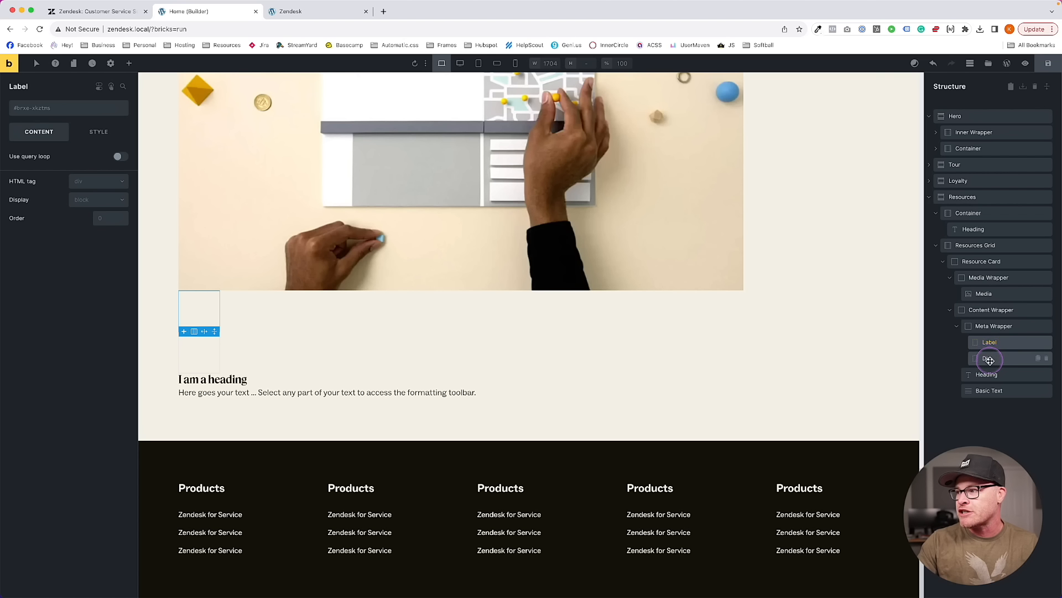
{"action": "left_click", "coordinate": [989, 358]}
{"action": "type", "text": "Category"}
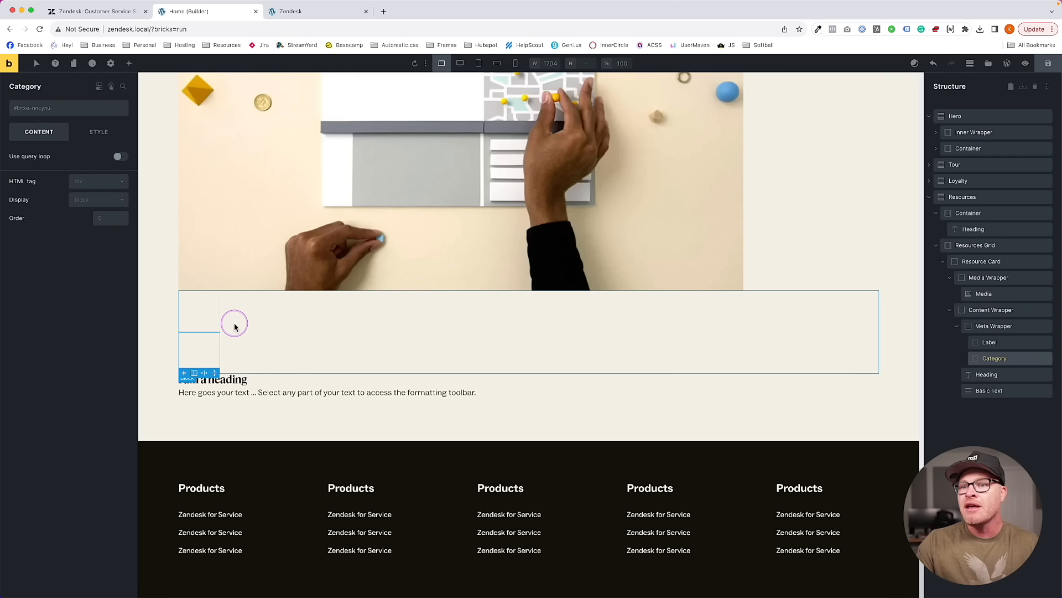
Check the featured card's label row on the original Zendesk page, and add a basic text element inside the Label div
{"action": "left_click", "coordinate": [131, 65]}
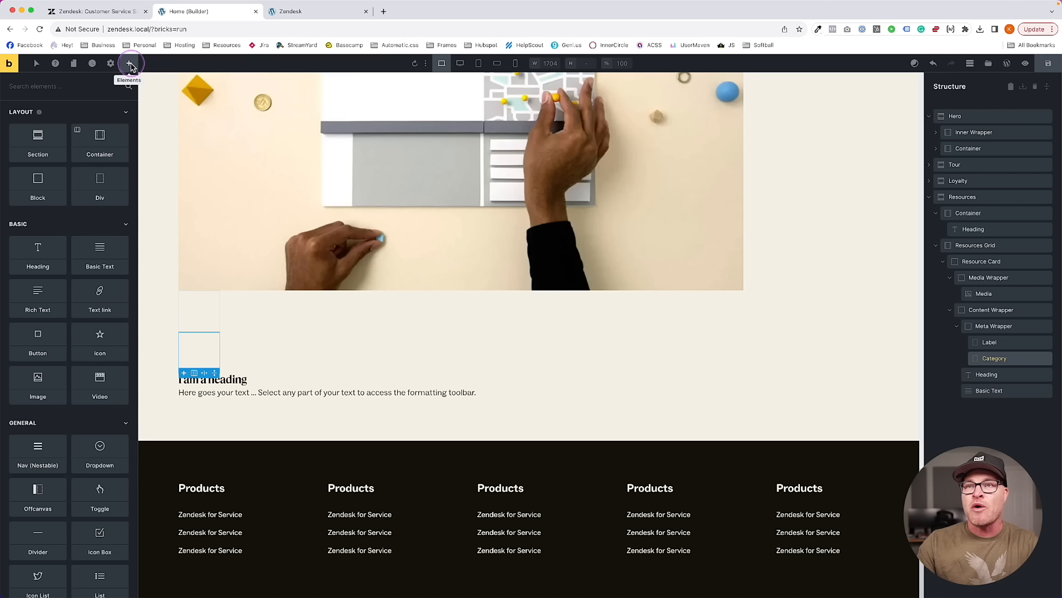
{"action": "left_click", "coordinate": [111, 13]}
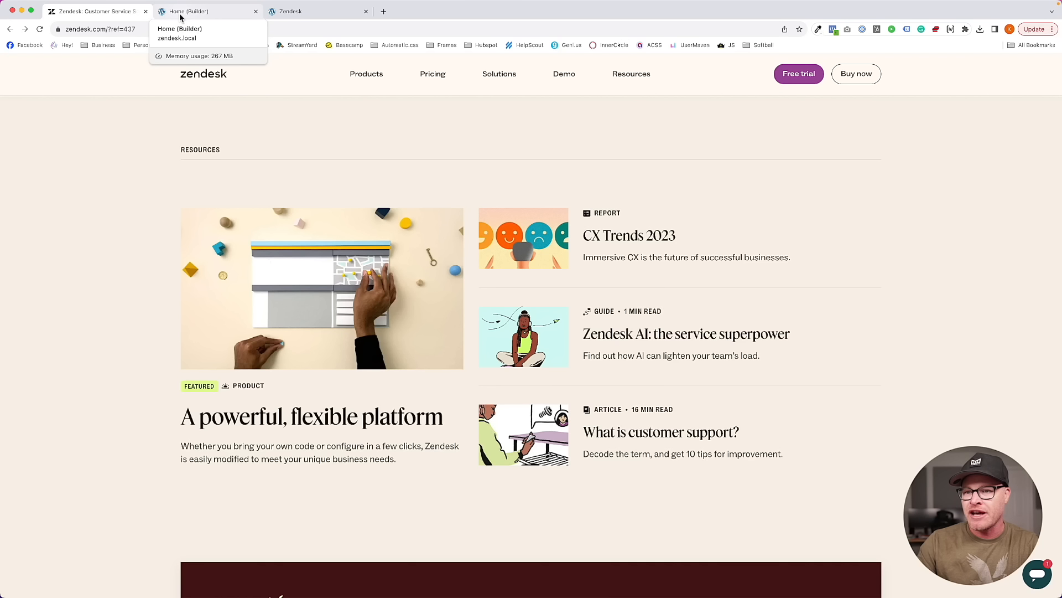
{"action": "left_click", "coordinate": [180, 12]}
{"action": "left_click", "coordinate": [199, 301]}
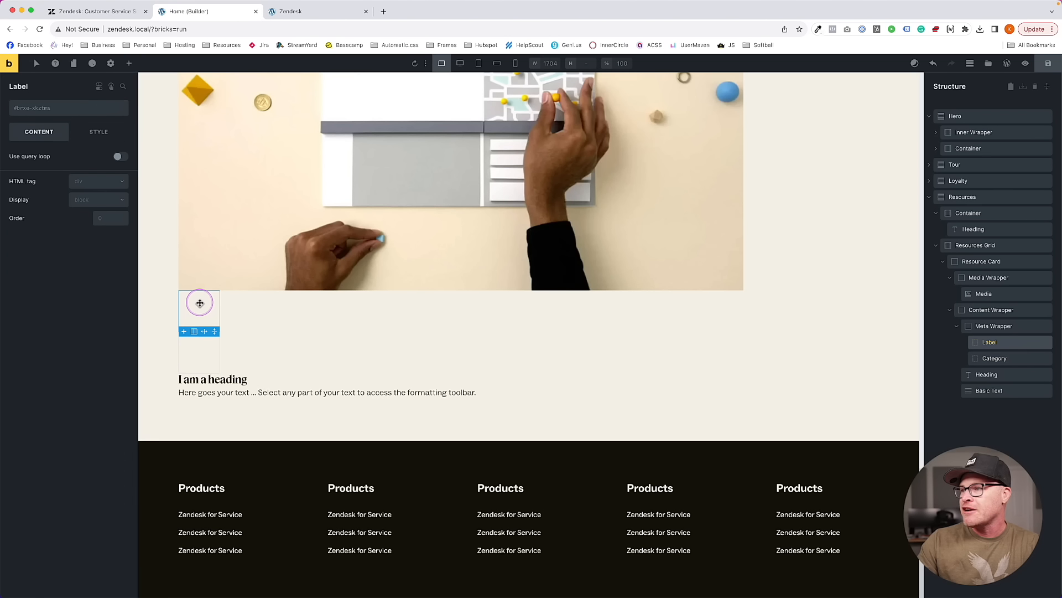
{"action": "left_click", "coordinate": [129, 63]}
{"action": "type", "text": "text"}
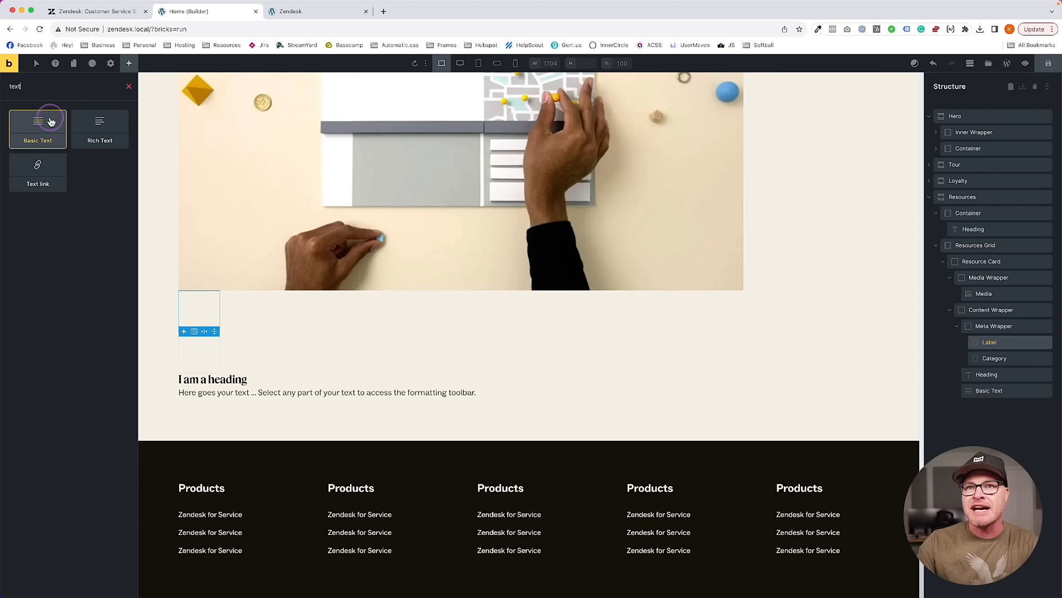
{"action": "left_click_drag", "start_coordinate": [38, 127], "coordinate": [314, 354]}
Set the text inside Label to "Featured" to match the original card, and give it the span HTML tag
{"action": "left_click", "coordinate": [112, 12]}
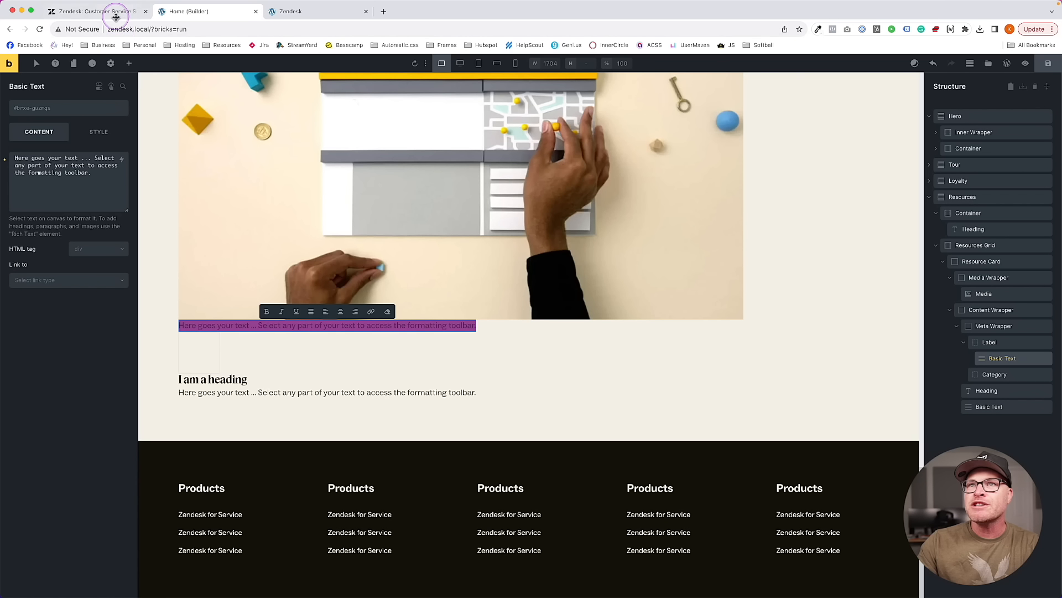
{"action": "left_click", "coordinate": [180, 12]}
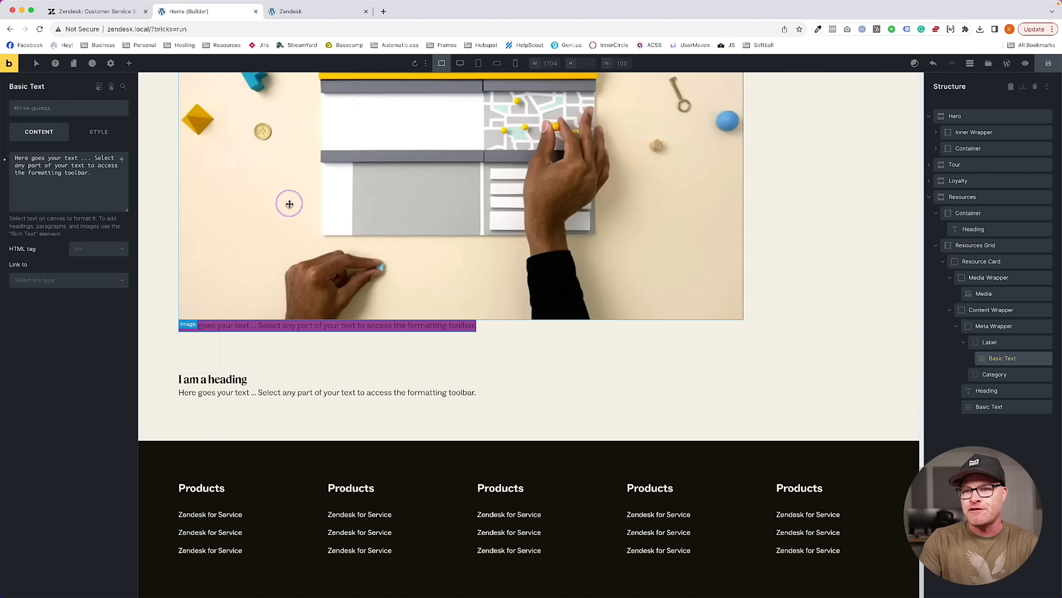
{"action": "triple_click", "coordinate": [76, 194]}
{"action": "type", "text": "featured"}
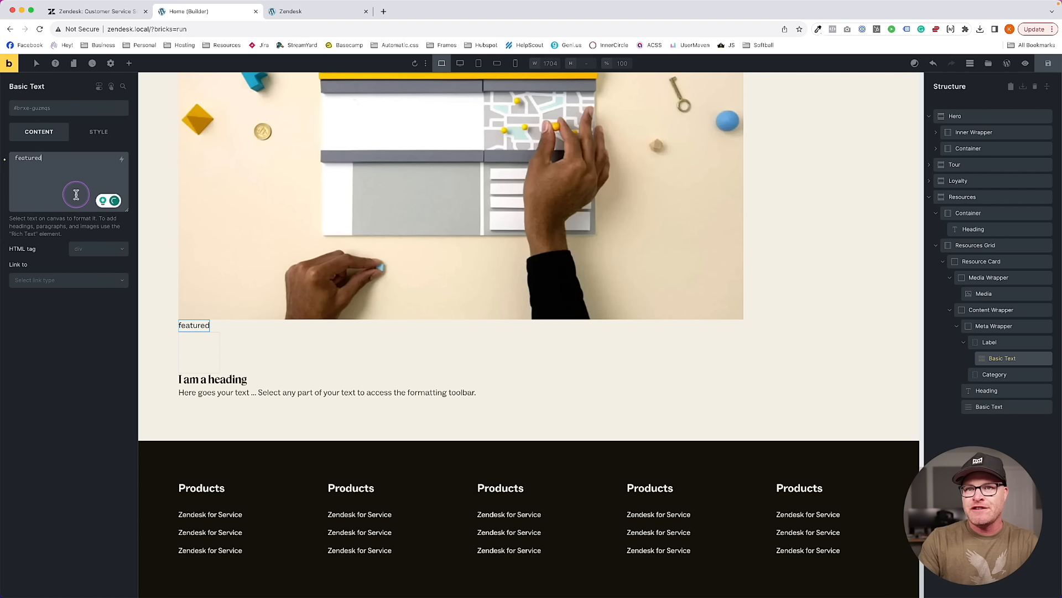
{"action": "left_click", "coordinate": [83, 248]}
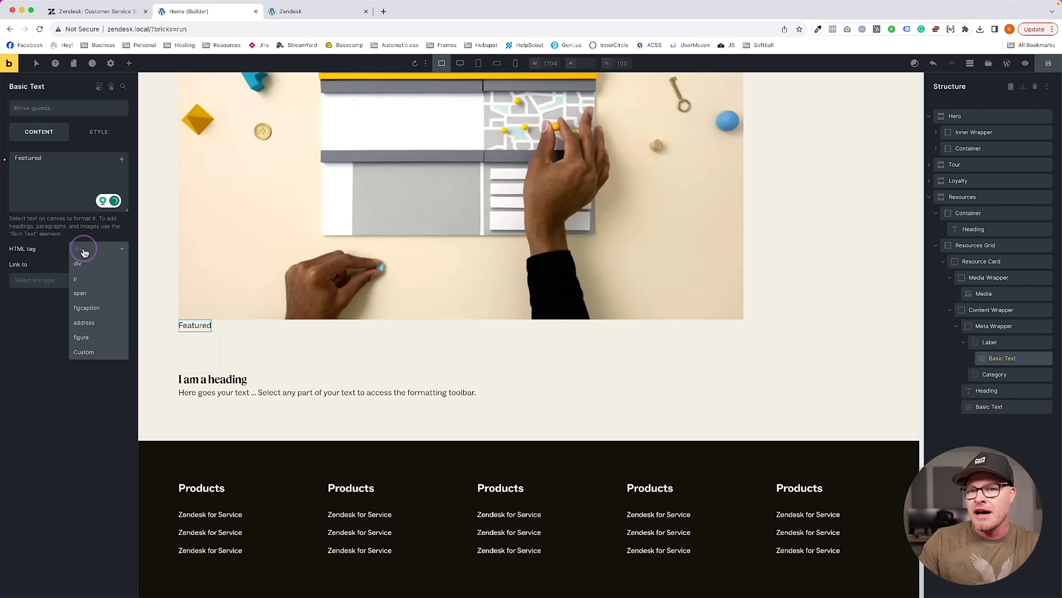
{"action": "left_click", "coordinate": [81, 292]}
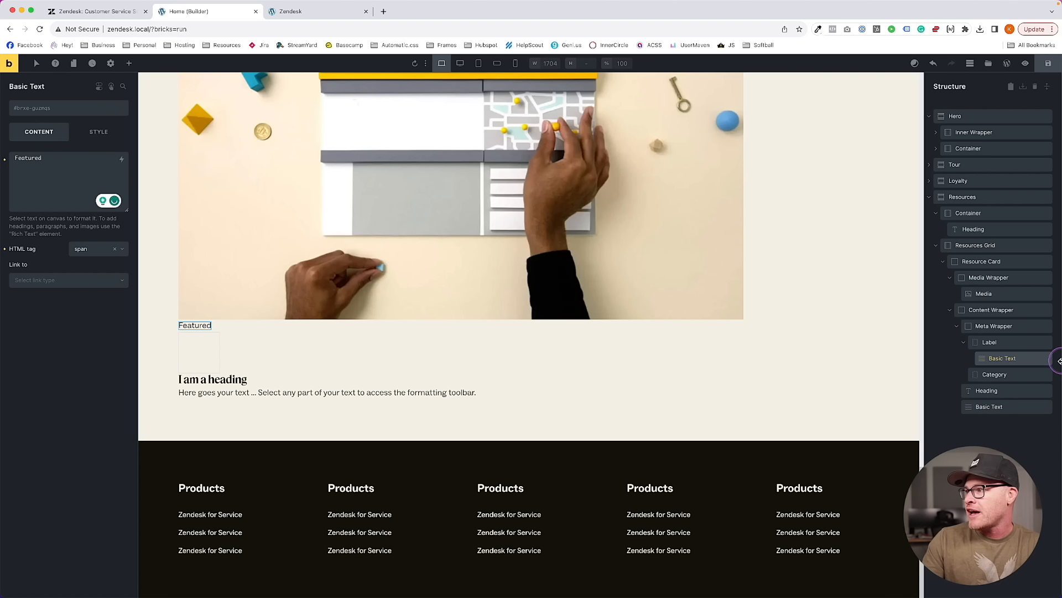
Rename the basic text element inside Label as Label Text
{"action": "left_click", "coordinate": [1000, 343]}
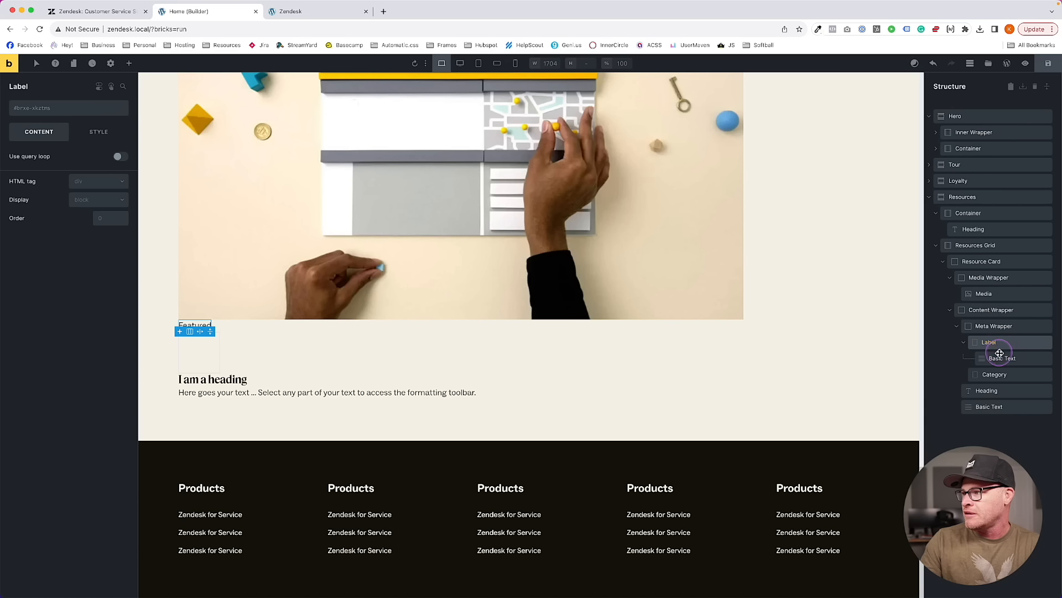
{"action": "left_click", "coordinate": [998, 358]}
{"action": "double_click", "coordinate": [998, 358]}
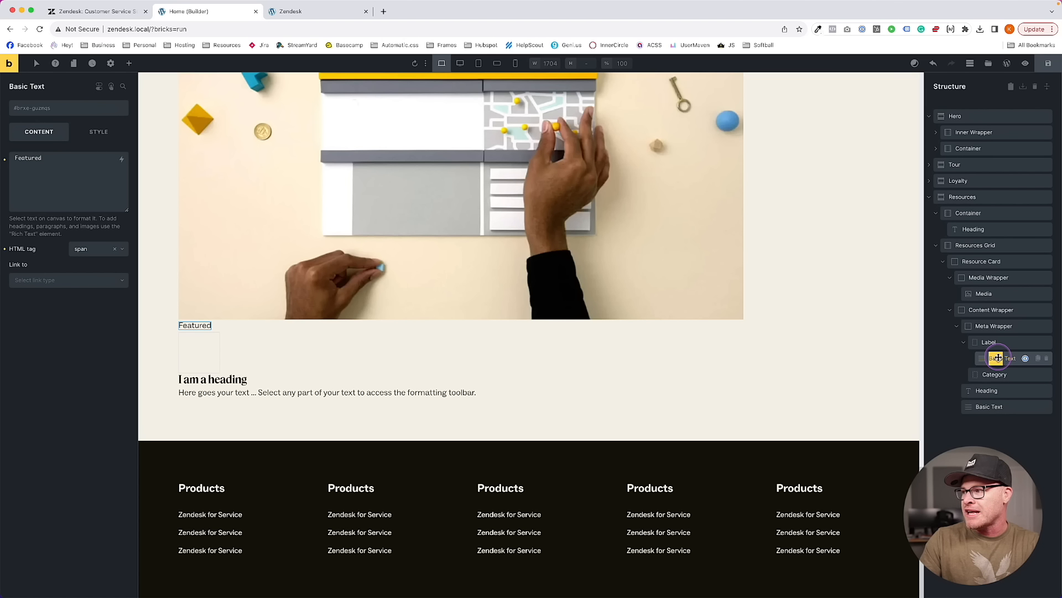
{"action": "type", "text": "Label"}
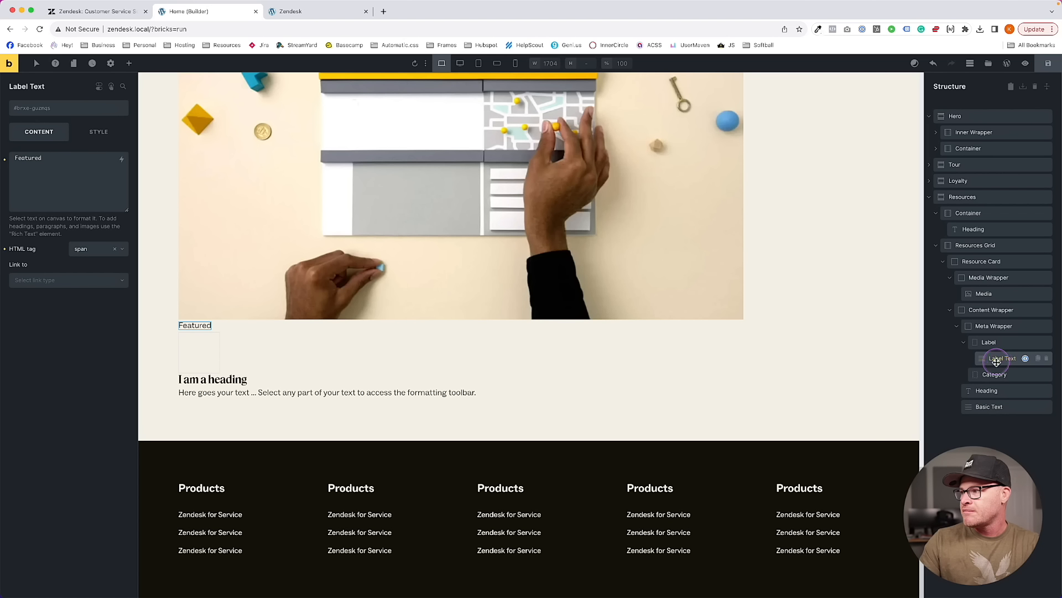
Add an icon element inside the Category div and select it in the structure
{"action": "left_click", "coordinate": [995, 374]}
{"action": "left_click", "coordinate": [132, 66]}
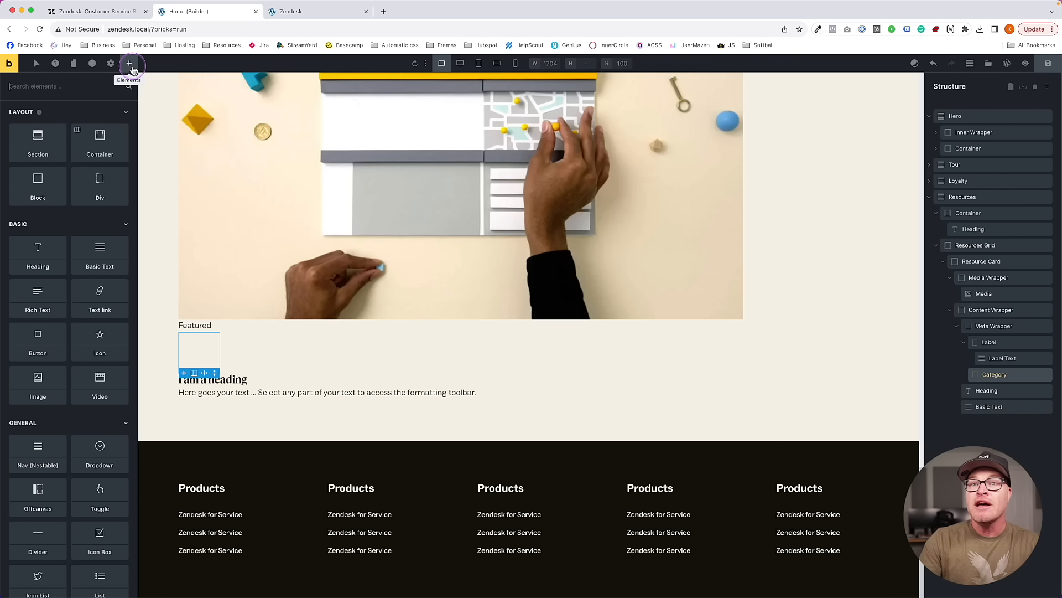
{"action": "type", "text": "icon"}
{"action": "left_click", "coordinate": [37, 129]}
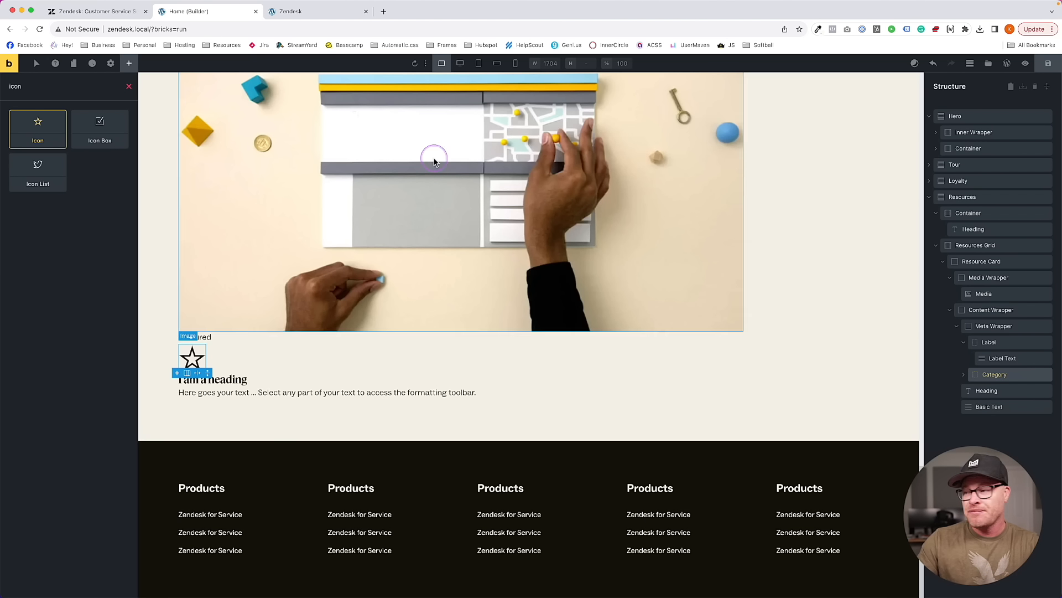
{"action": "left_click", "coordinate": [964, 374]}
{"action": "left_click", "coordinate": [994, 390]}
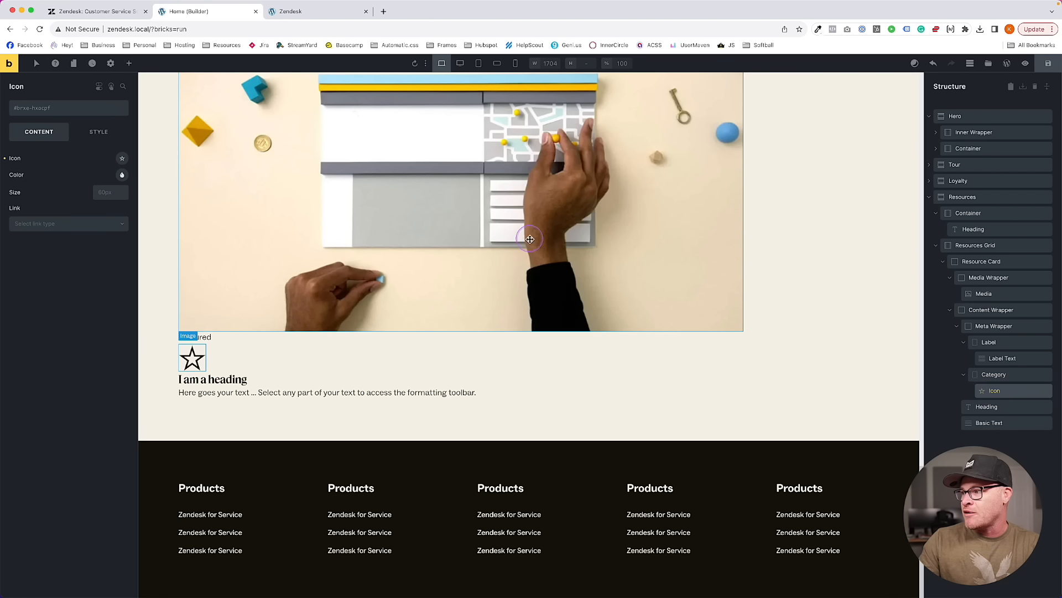
Add a basic text element named Category Text below the icon inside Category, using the span HTML tag
{"action": "left_click", "coordinate": [129, 65]}
{"action": "type", "text": "text"}
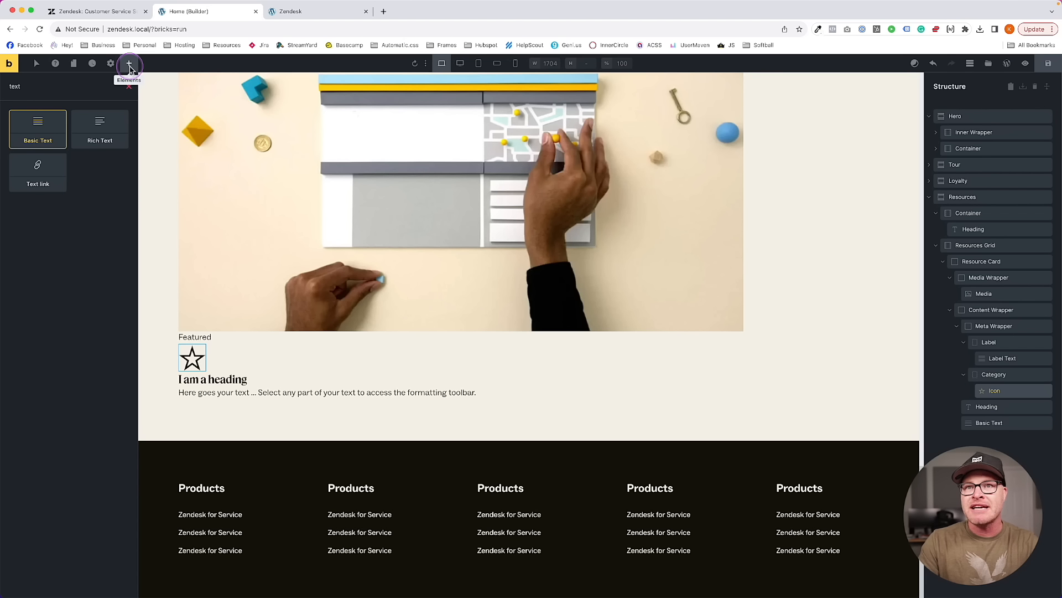
{"action": "key", "text": "Return"}
{"action": "left_click", "coordinate": [1007, 410]}
{"action": "left_click", "coordinate": [1008, 410]}
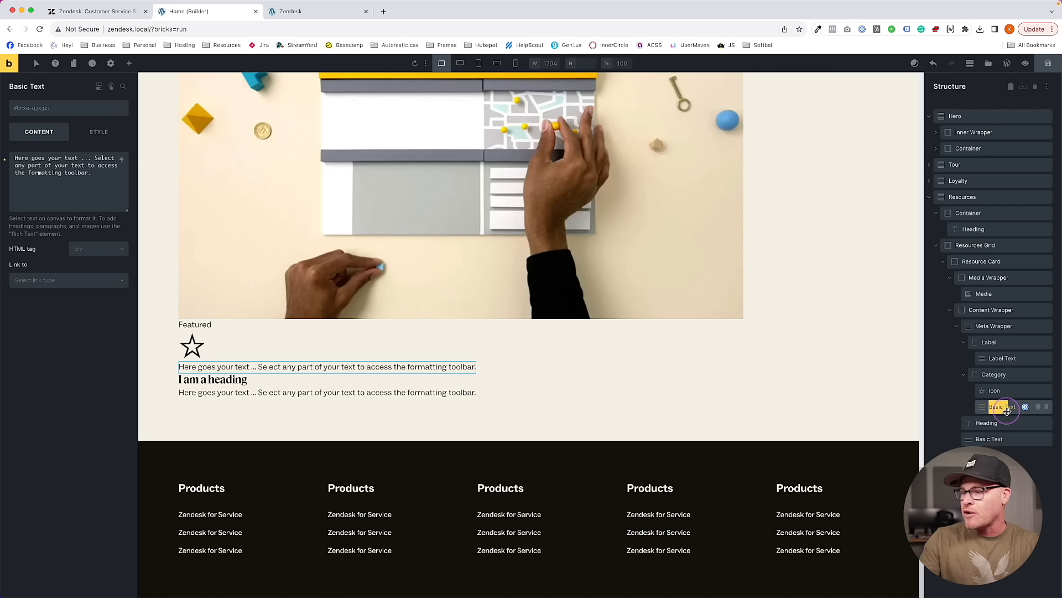
{"action": "type", "text": "Category Te"}
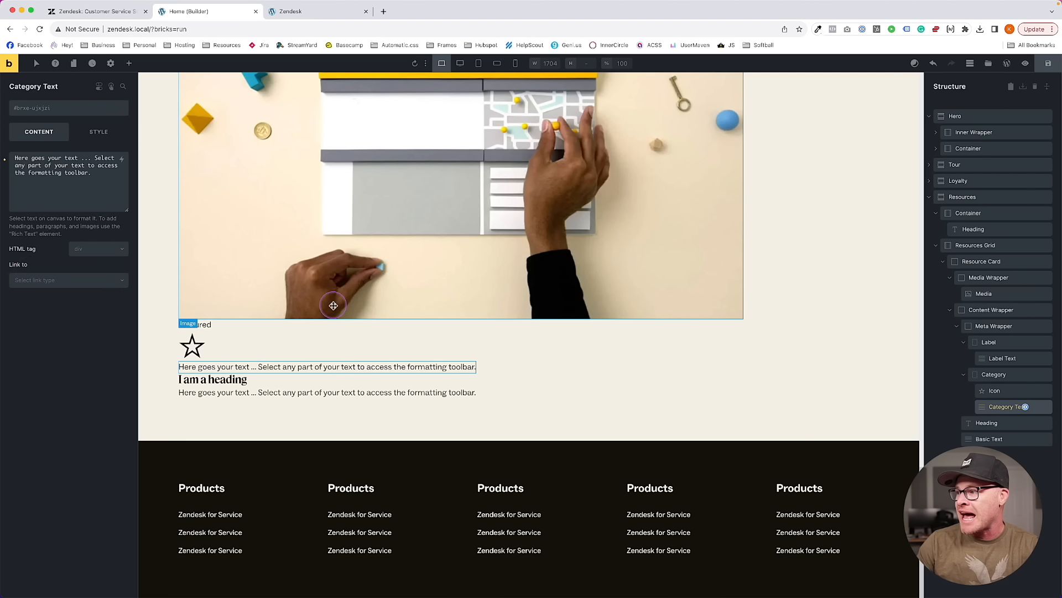
{"action": "left_click", "coordinate": [105, 249]}
{"action": "left_click", "coordinate": [93, 294]}
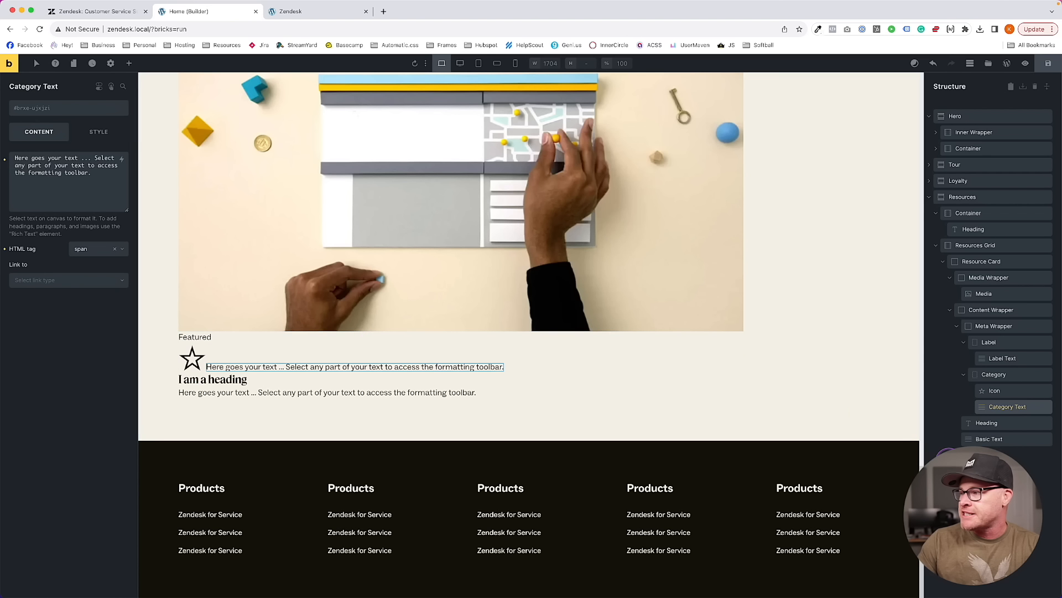
Replace the Category icon with the SVG file play-fill.svg from the media library
{"action": "left_click", "coordinate": [1002, 389]}
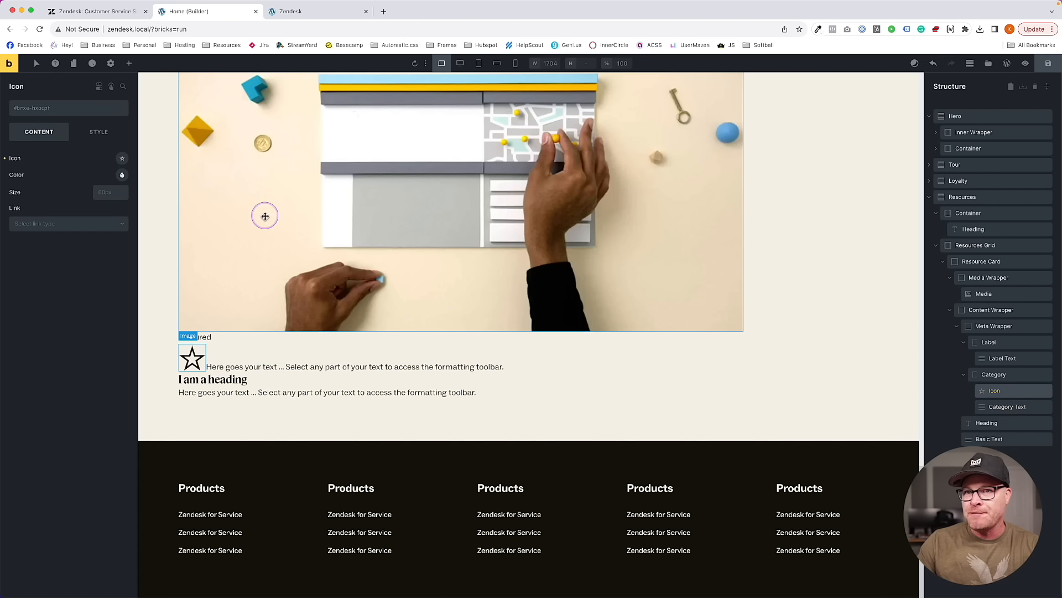
{"action": "left_click", "coordinate": [122, 159]}
{"action": "left_click", "coordinate": [64, 184]}
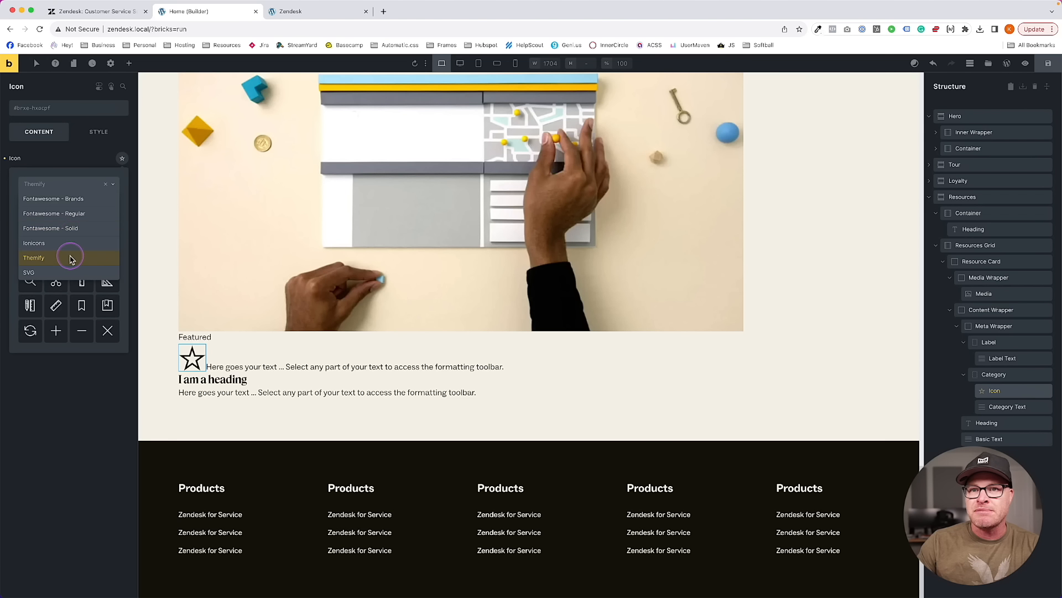
{"action": "left_click", "coordinate": [62, 267]}
{"action": "left_click", "coordinate": [70, 204]}
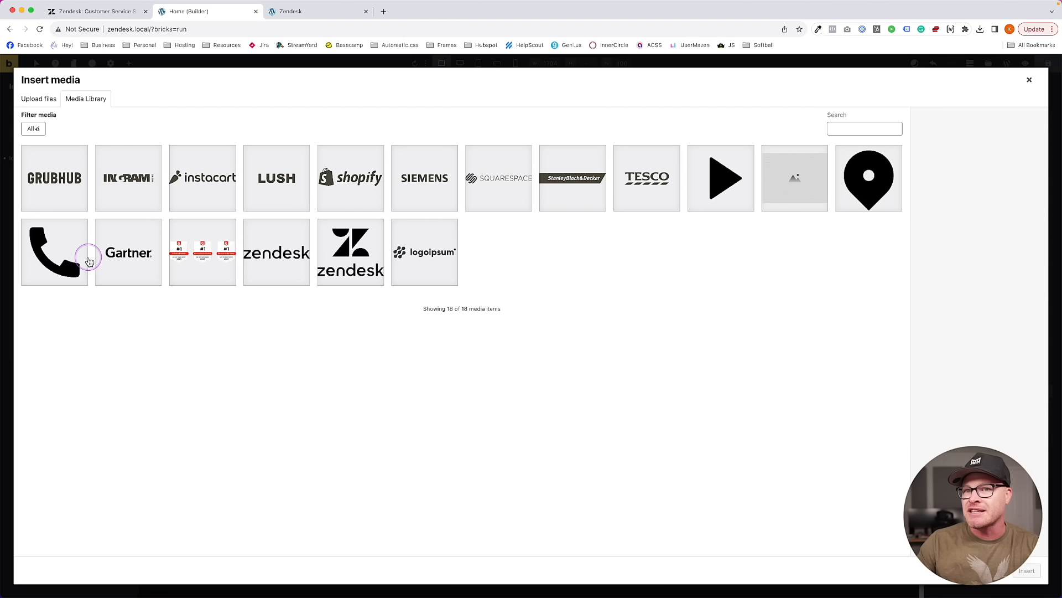
{"action": "left_click", "coordinate": [727, 187]}
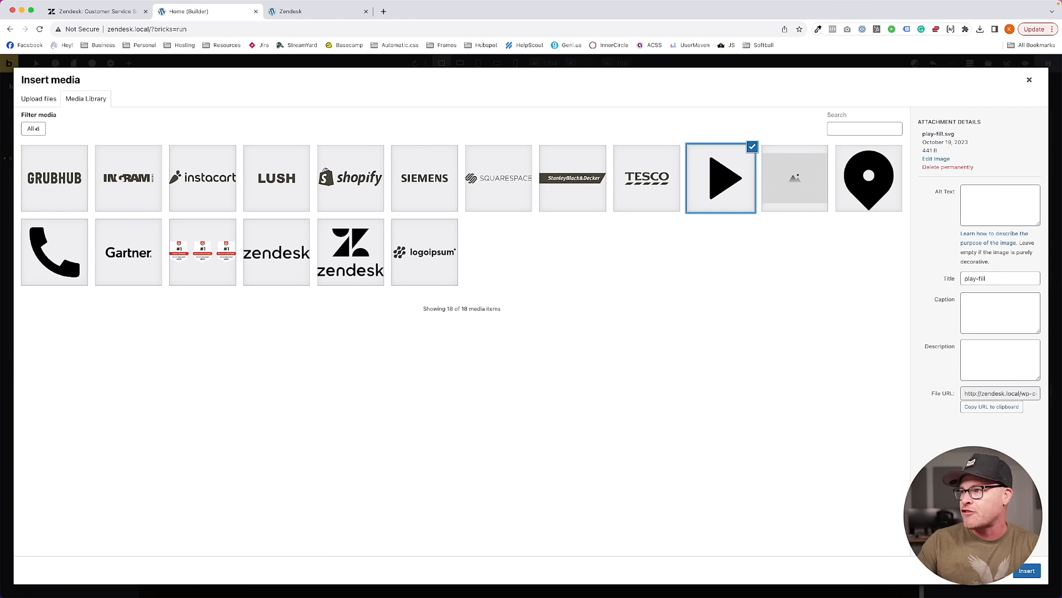
{"action": "left_click", "coordinate": [1028, 576]}
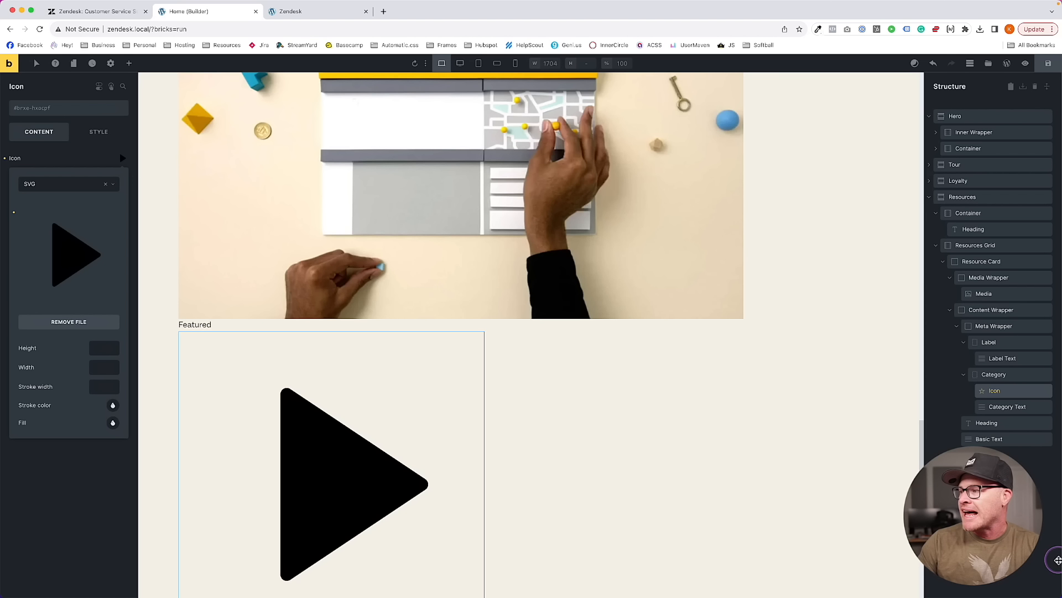
Compare Category Text with the resource cards on the original Zendesk page, and select the Resource Card block in the Home page builder
{"action": "left_click", "coordinate": [1007, 412]}
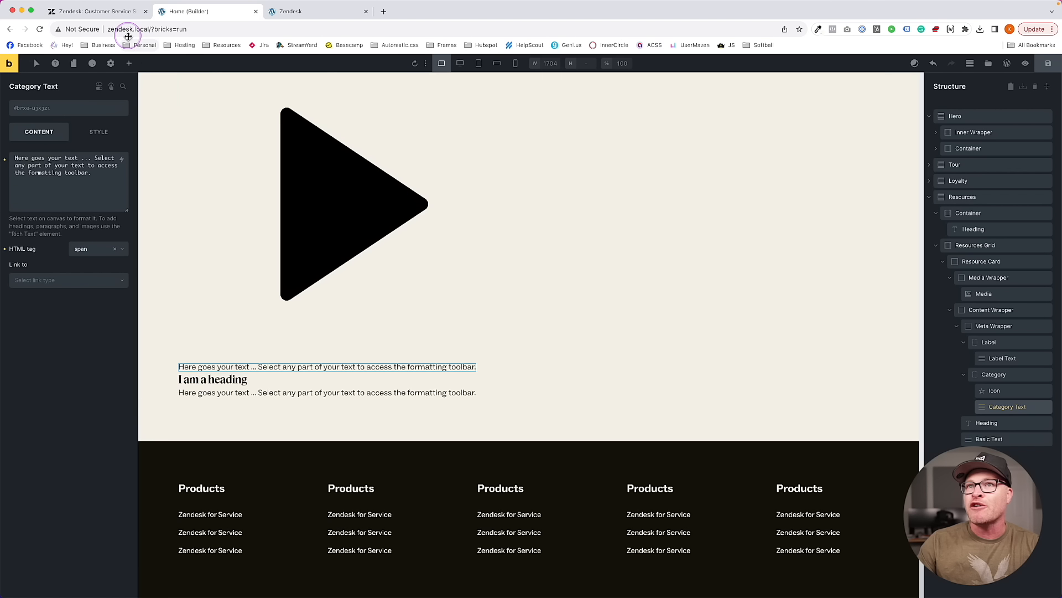
{"action": "left_click", "coordinate": [116, 12]}
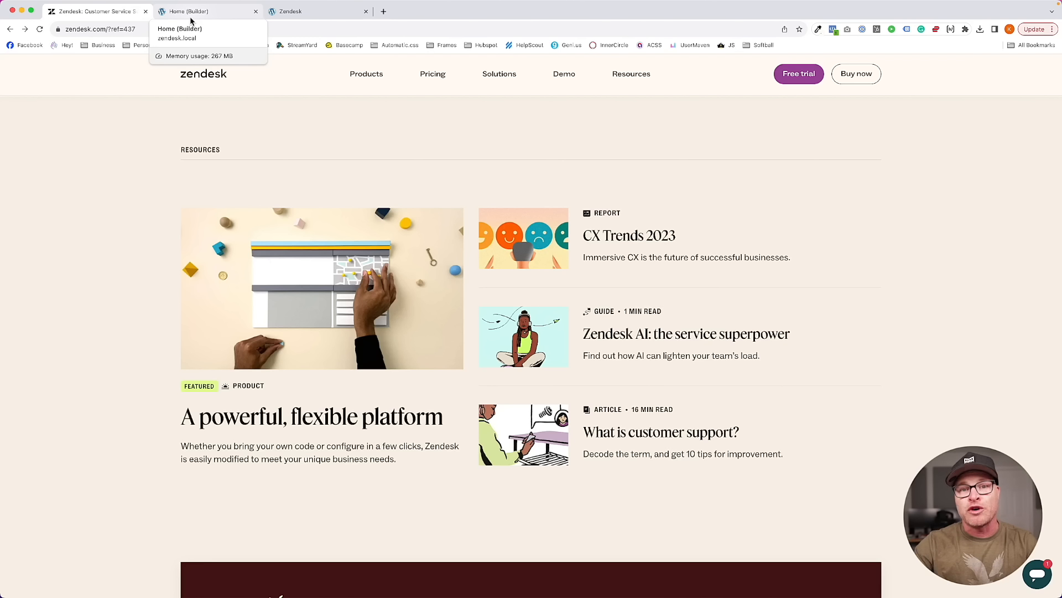
{"action": "left_click", "coordinate": [190, 17]}
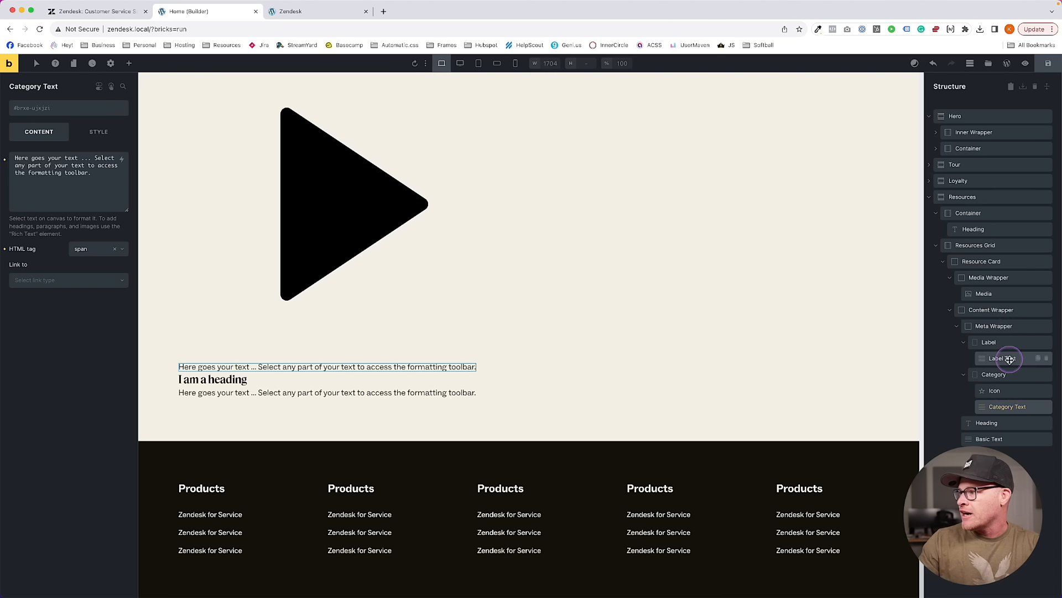
{"action": "left_click", "coordinate": [995, 262]}
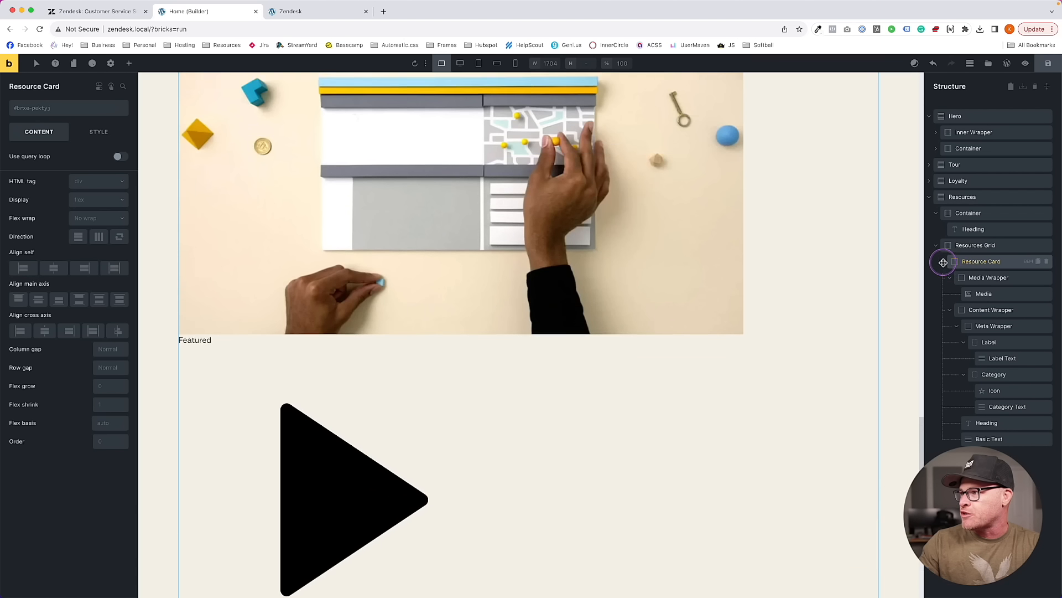
Apply resource-card BEM classes with synced labels to Resource Card and its children, excluding Label and Label Text, and check the wrappers
{"action": "left_click", "coordinate": [1026, 261]}
{"action": "left_click_drag", "start_coordinate": [919, 269], "coordinate": [785, 161]}
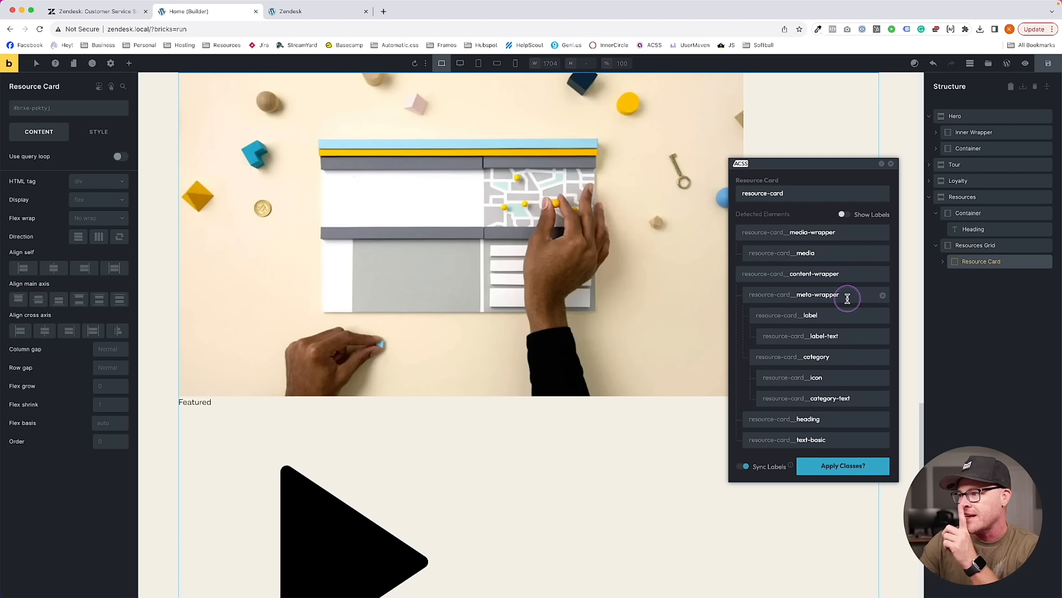
{"action": "left_click", "coordinate": [883, 317]}
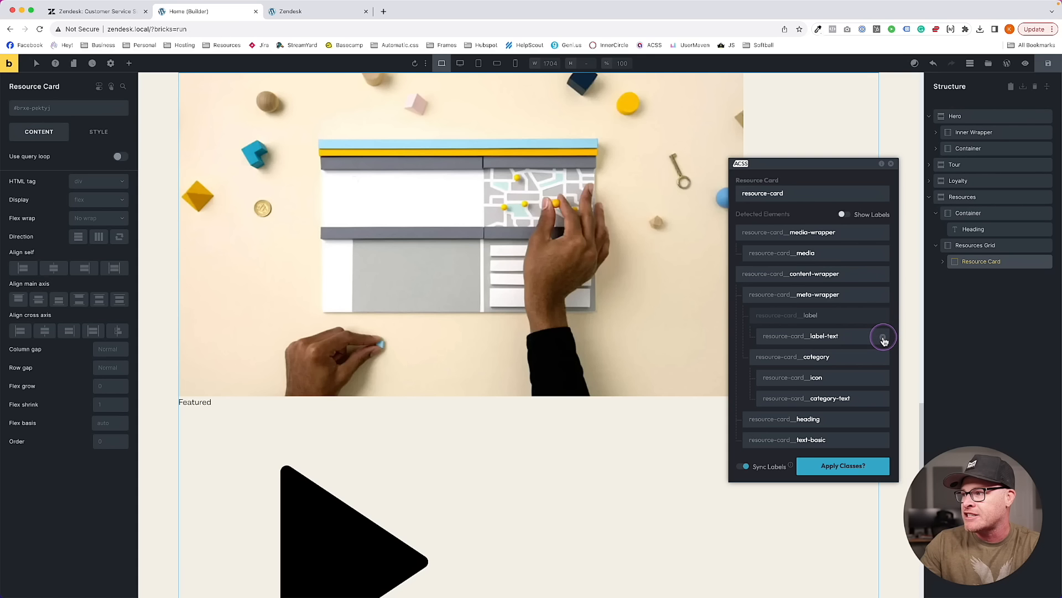
{"action": "left_click", "coordinate": [884, 336]}
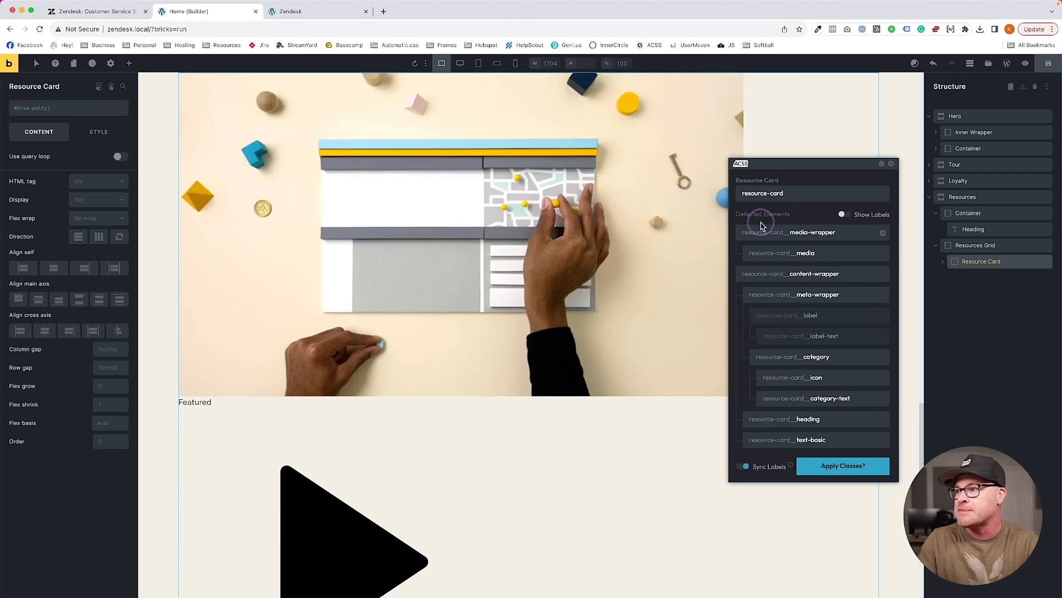
{"action": "left_click", "coordinate": [845, 466]}
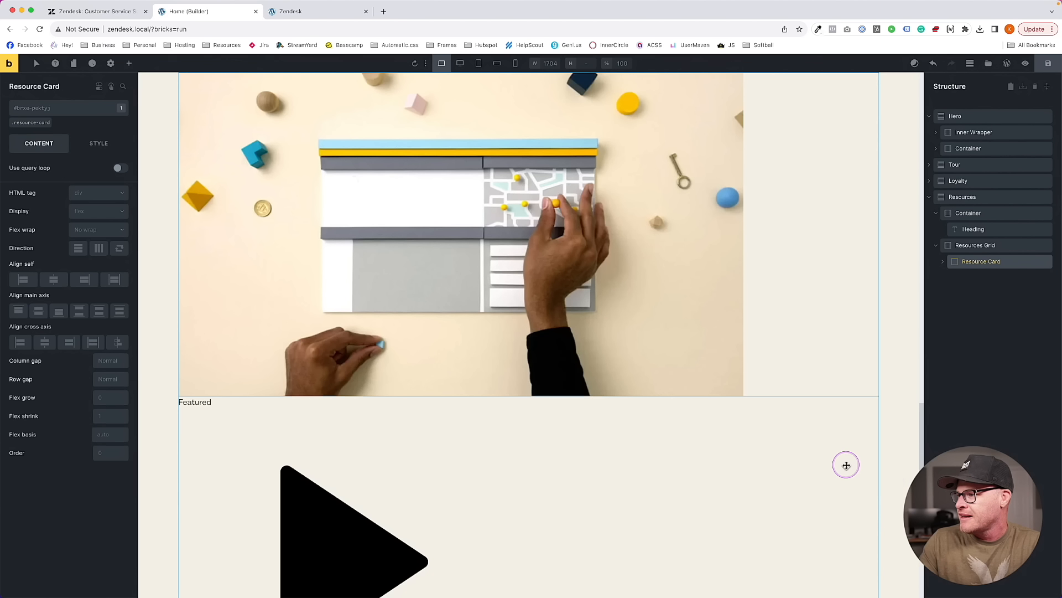
{"action": "left_click", "coordinate": [943, 261]}
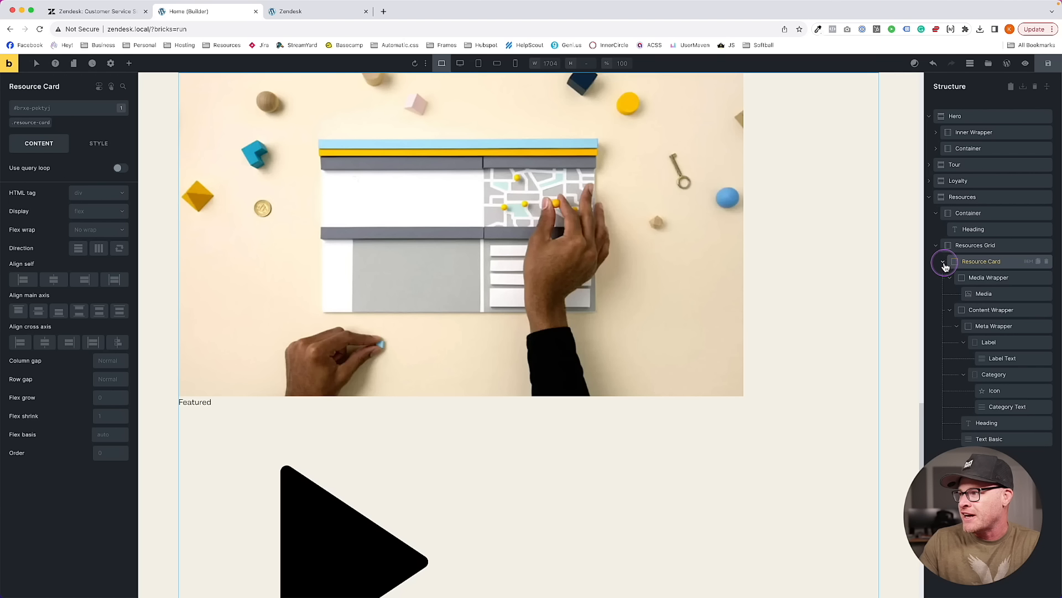
{"action": "left_click", "coordinate": [977, 278]}
{"action": "left_click", "coordinate": [984, 294]}
{"action": "left_click", "coordinate": [991, 310]}
{"action": "left_click", "coordinate": [994, 325]}
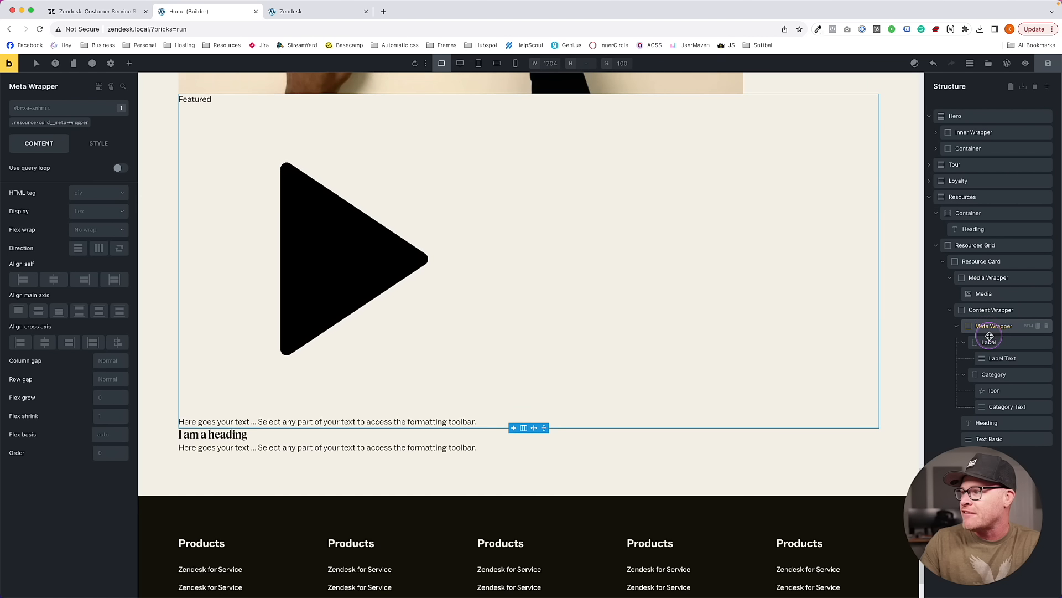
Create and assign the global classes label to the Label div and label__text to the Label Text element
{"action": "left_click", "coordinate": [989, 343]}
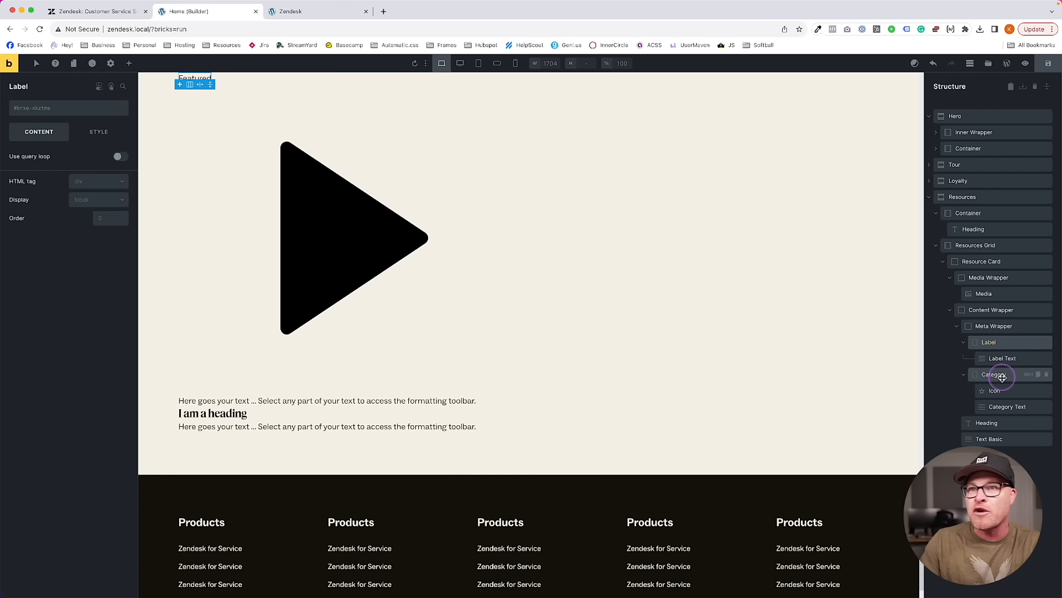
{"action": "left_click", "coordinate": [57, 111]}
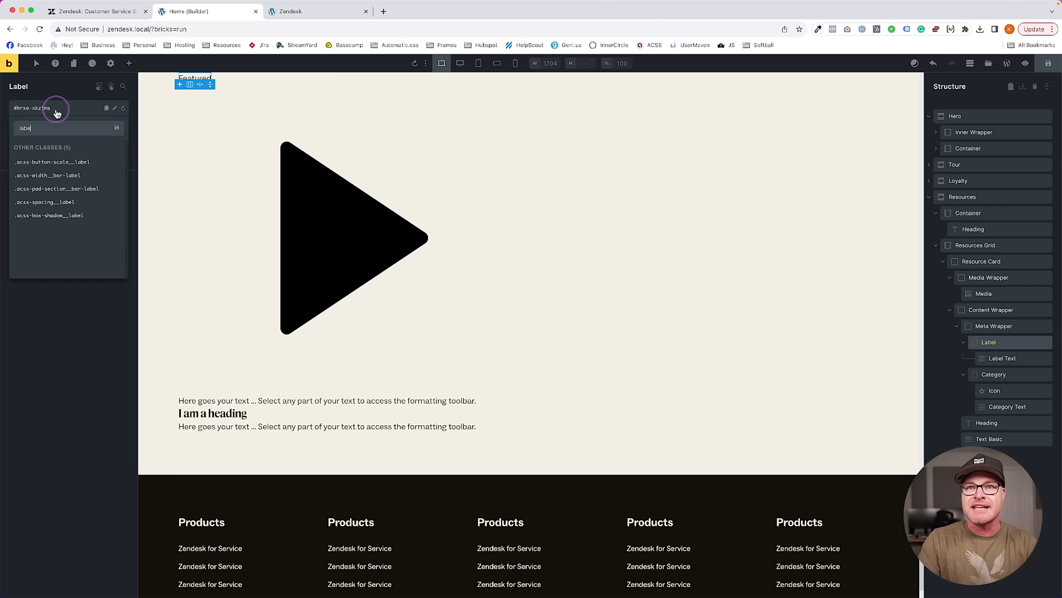
{"action": "left_click", "coordinate": [990, 358]}
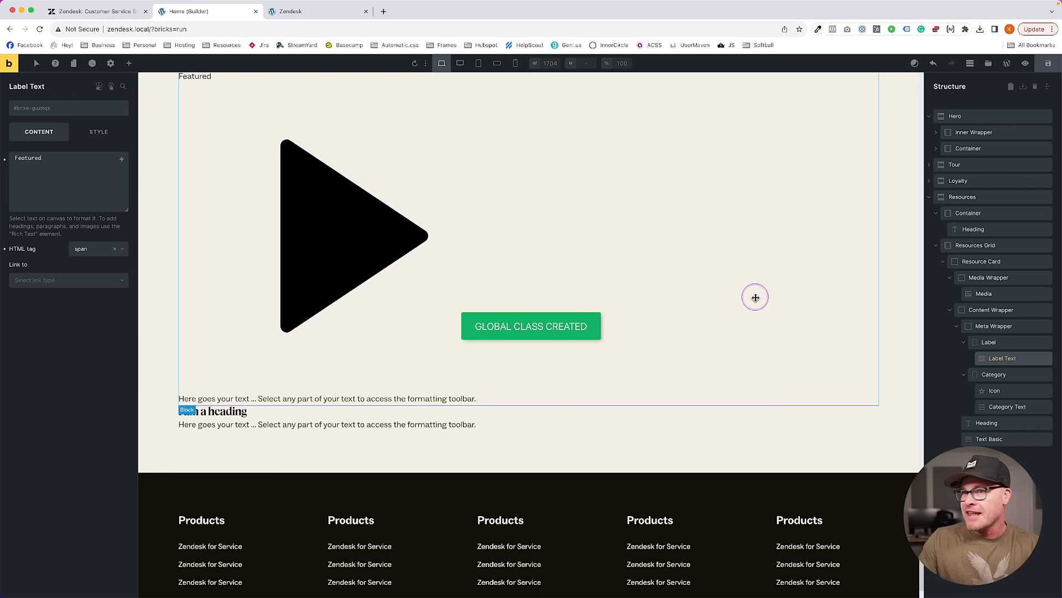
{"action": "left_click", "coordinate": [32, 111]}
{"action": "type", "text": "label__text"}
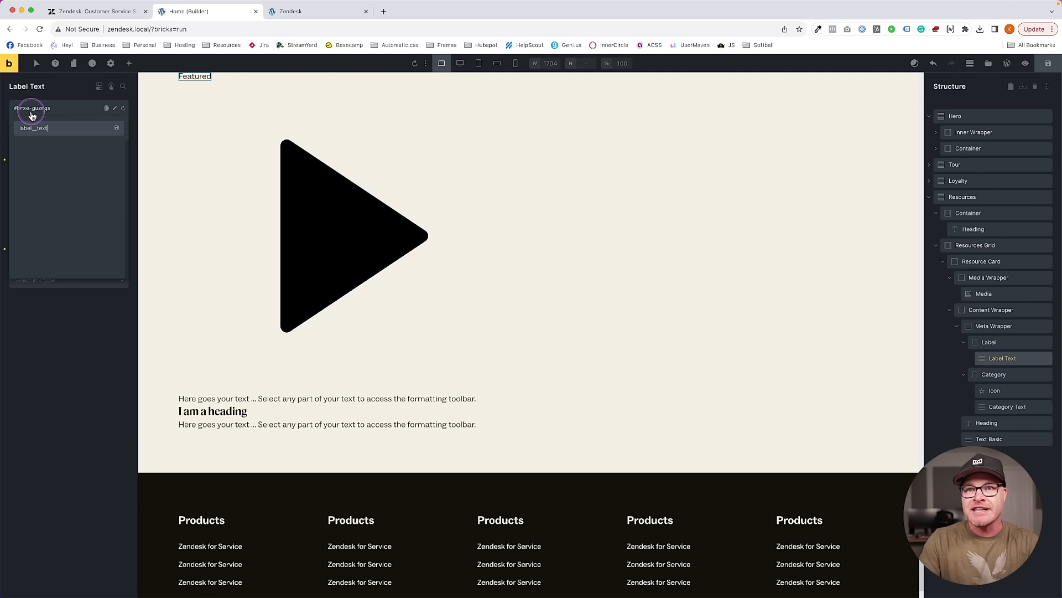
{"action": "key", "text": "Return"}
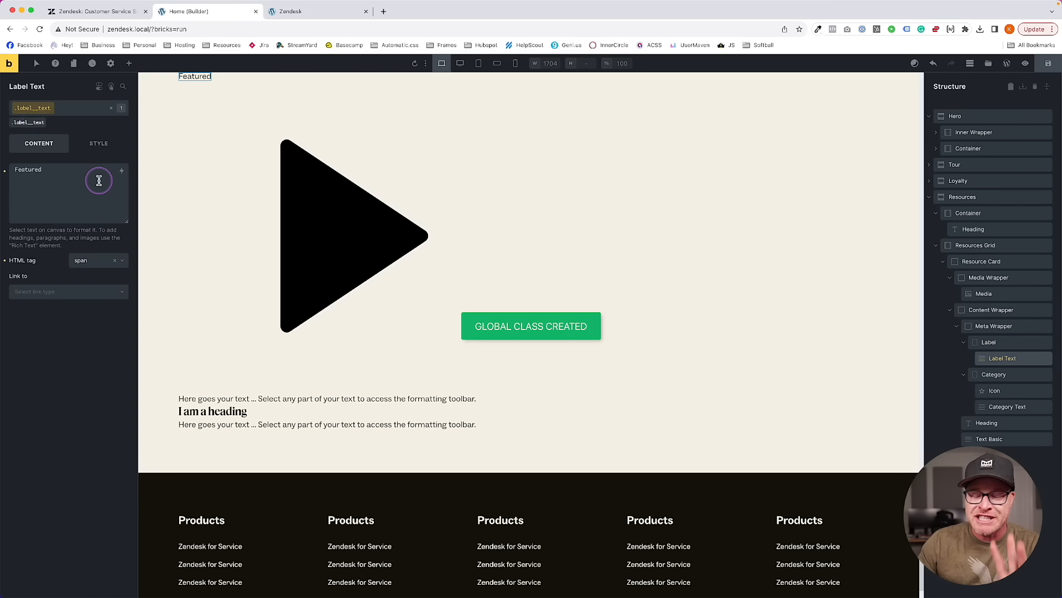
{"action": "left_click", "coordinate": [1002, 344]}
{"action": "left_click", "coordinate": [963, 342]}
{"action": "scroll", "coordinate": [545, 348], "scroll_direction": "up", "scroll_amount": 3}
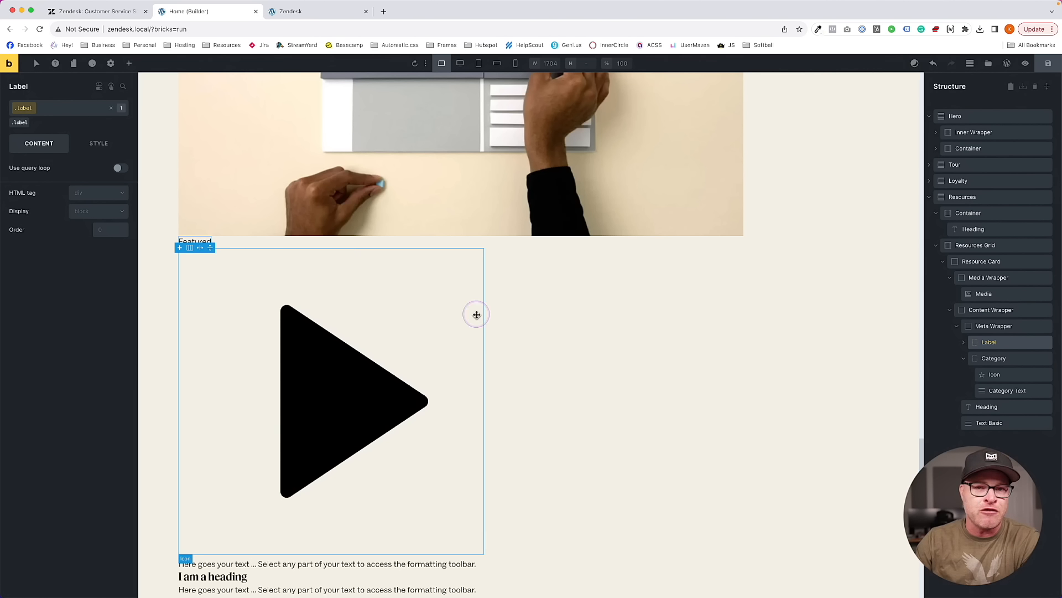
{"action": "left_click", "coordinate": [370, 261]}
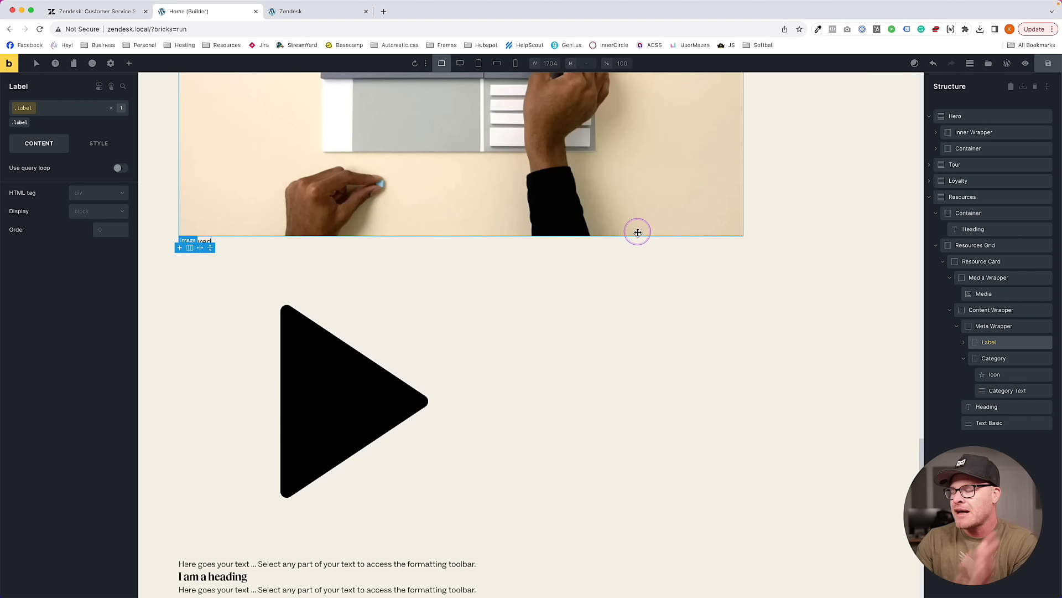
{"action": "left_click", "coordinate": [962, 358]}
{"action": "left_click", "coordinate": [985, 326]}
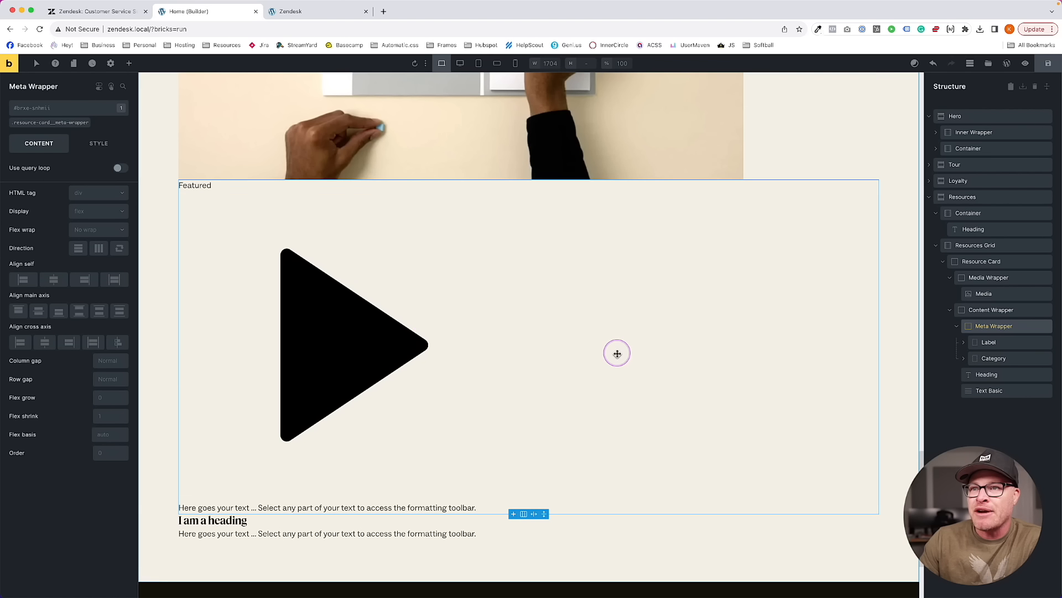
Add custom CSS to the resource-card__icon class defining --icon-size as 1em and --icon-color as var(--black)
{"action": "left_click", "coordinate": [963, 360]}
{"action": "left_click", "coordinate": [998, 377]}
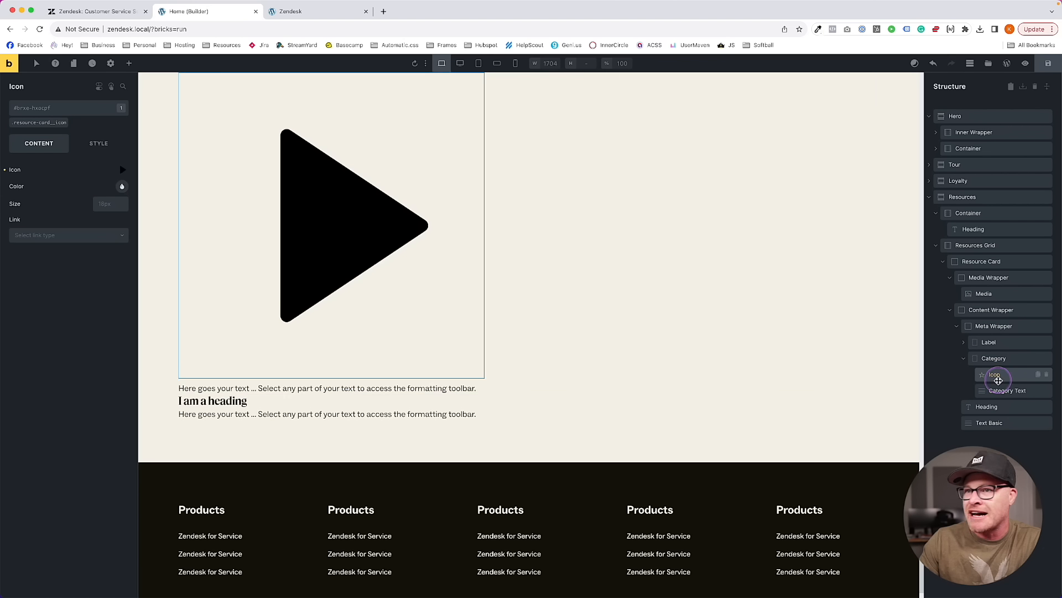
{"action": "left_click", "coordinate": [38, 122]}
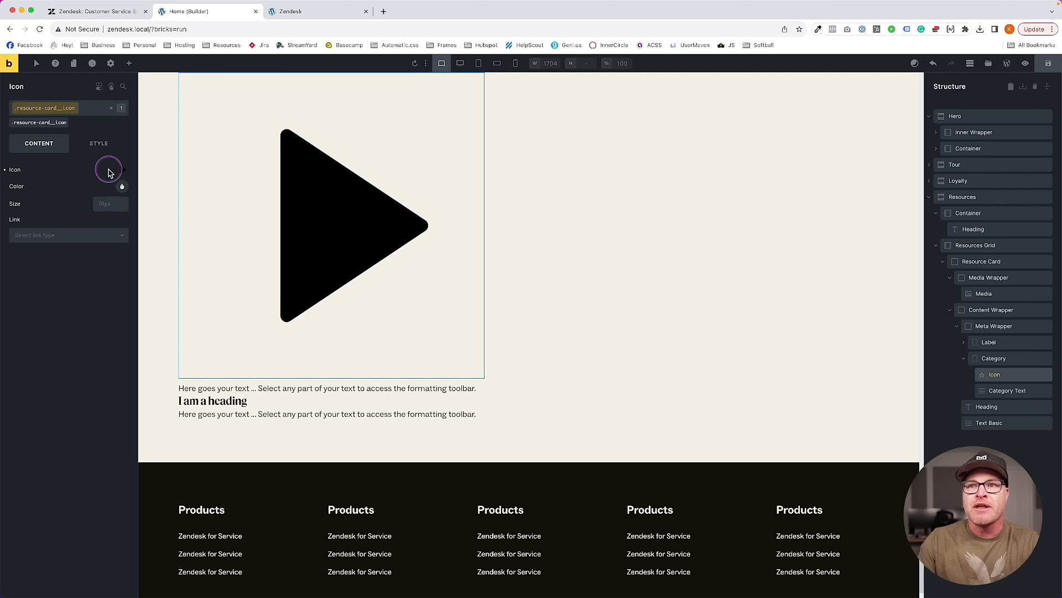
{"action": "left_click", "coordinate": [105, 156]}
{"action": "left_click", "coordinate": [66, 358]}
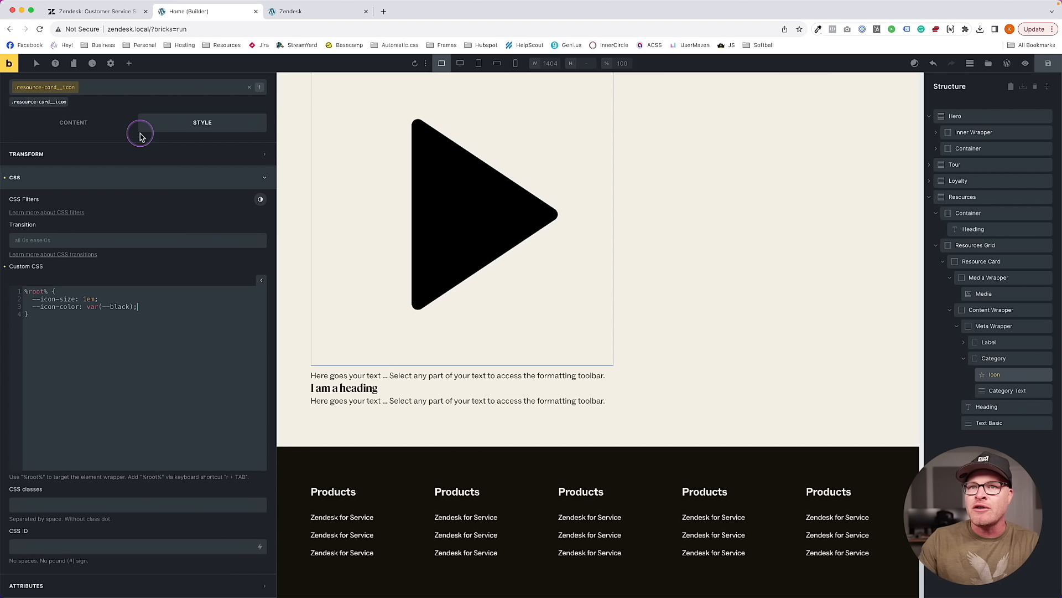
Set the SVG height and width of the resource-card__icon class to var(--icon-size)
{"action": "left_click", "coordinate": [111, 134]}
{"action": "left_click", "coordinate": [123, 169]}
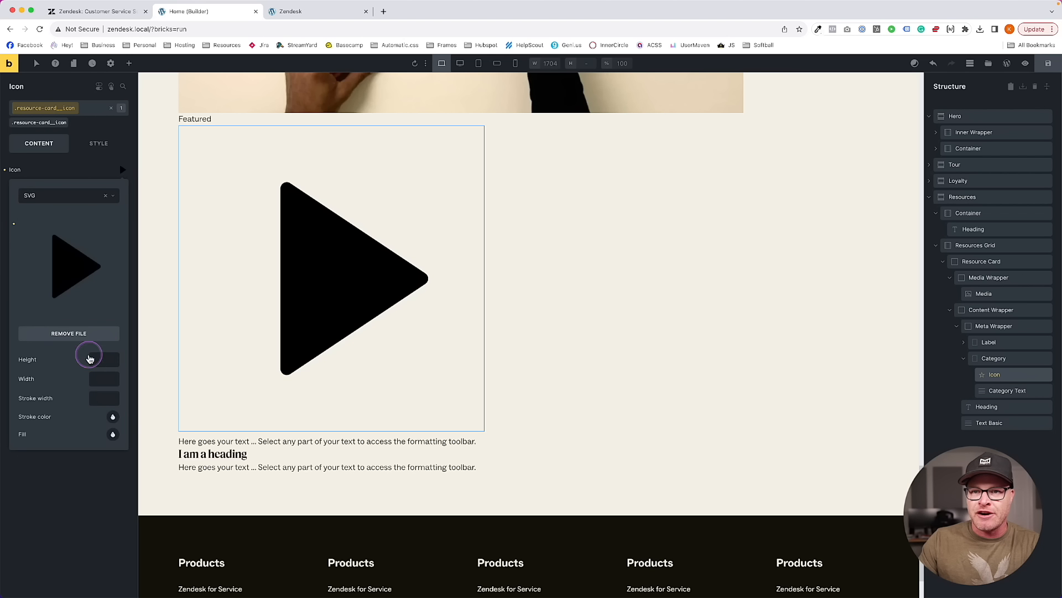
{"action": "left_click", "coordinate": [96, 357]}
{"action": "type", "text": "--icon-size"}
{"action": "key", "text": "Return"}
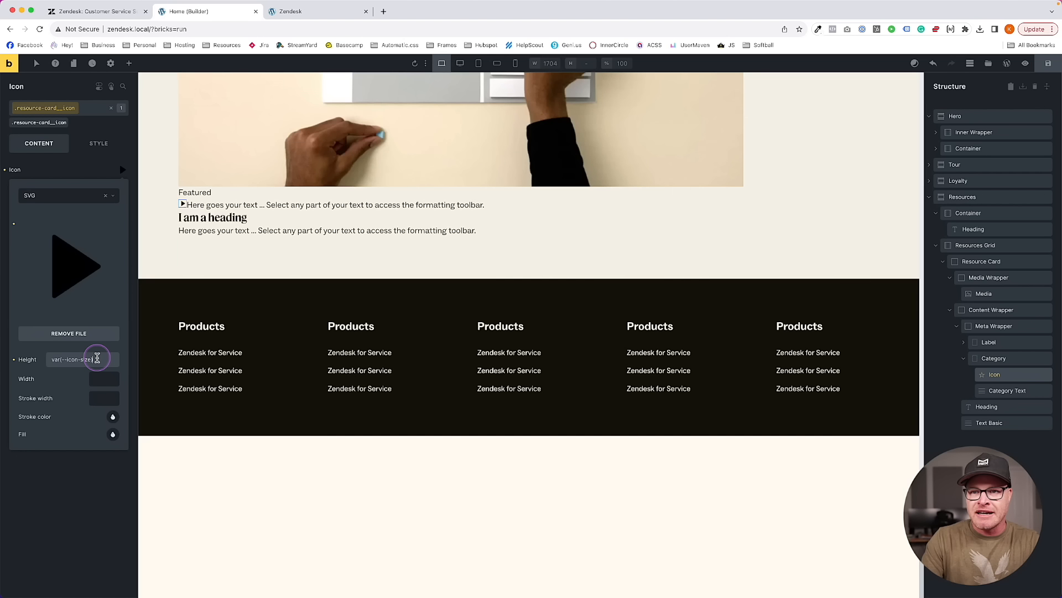
{"action": "key", "text": "super+a"}
{"action": "key", "text": "super+c"}
{"action": "left_click", "coordinate": [96, 379]}
{"action": "key", "text": "super+v"}
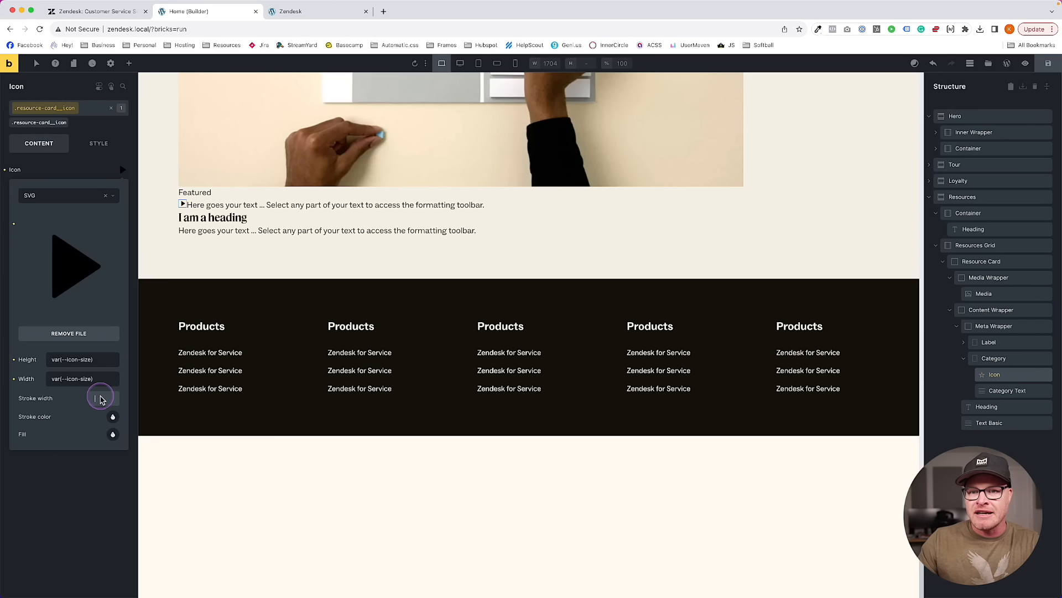
Set the icon's SVG fill to the raw value var(--icon-color), save the page and review the card
{"action": "left_click", "coordinate": [111, 436]}
{"action": "scroll", "coordinate": [91, 556], "scroll_direction": "down", "scroll_amount": 2}
{"action": "left_click", "coordinate": [92, 552]}
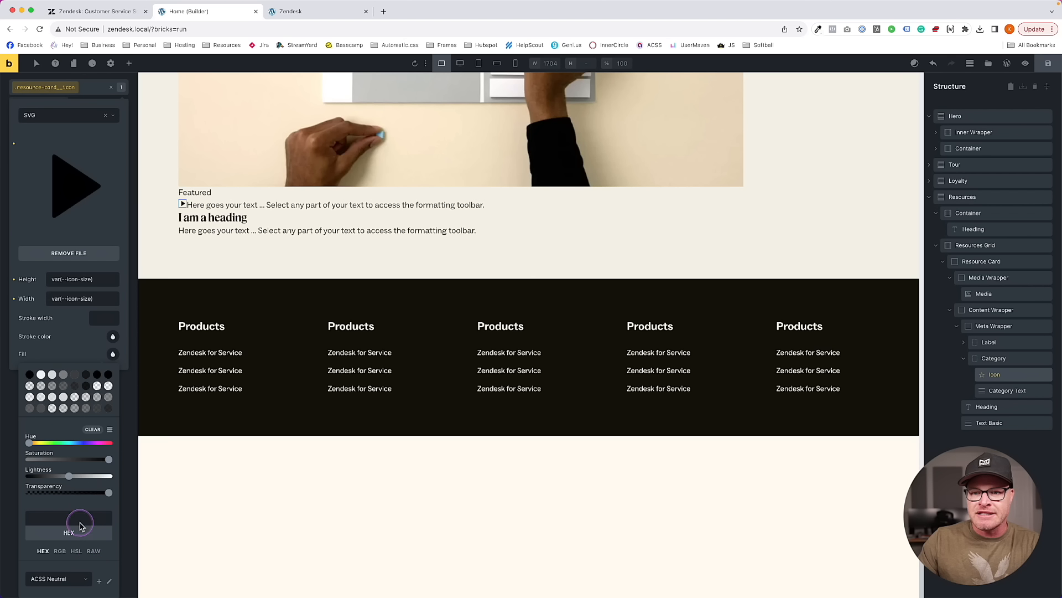
{"action": "left_click", "coordinate": [74, 513]}
{"action": "type", "text": "--icon-color)"}
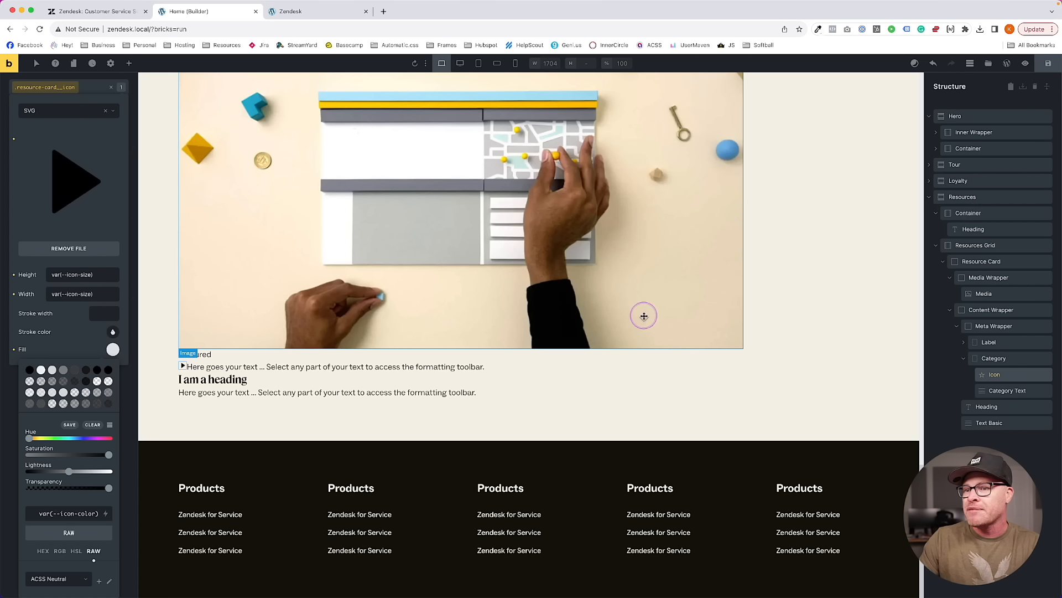
{"action": "key", "text": "super+s"}
{"action": "scroll", "coordinate": [451, 114], "scroll_direction": "up", "scroll_amount": 1}
{"action": "scroll", "coordinate": [409, 221], "scroll_direction": "down", "scroll_amount": 1}
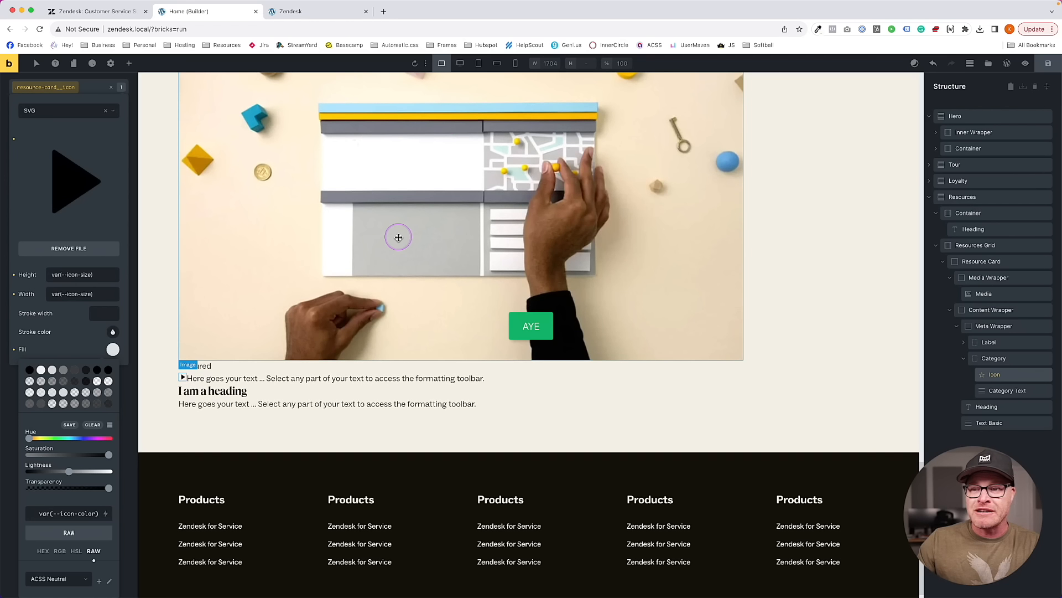
{"action": "scroll", "coordinate": [749, 303], "scroll_direction": "up", "scroll_amount": 3}
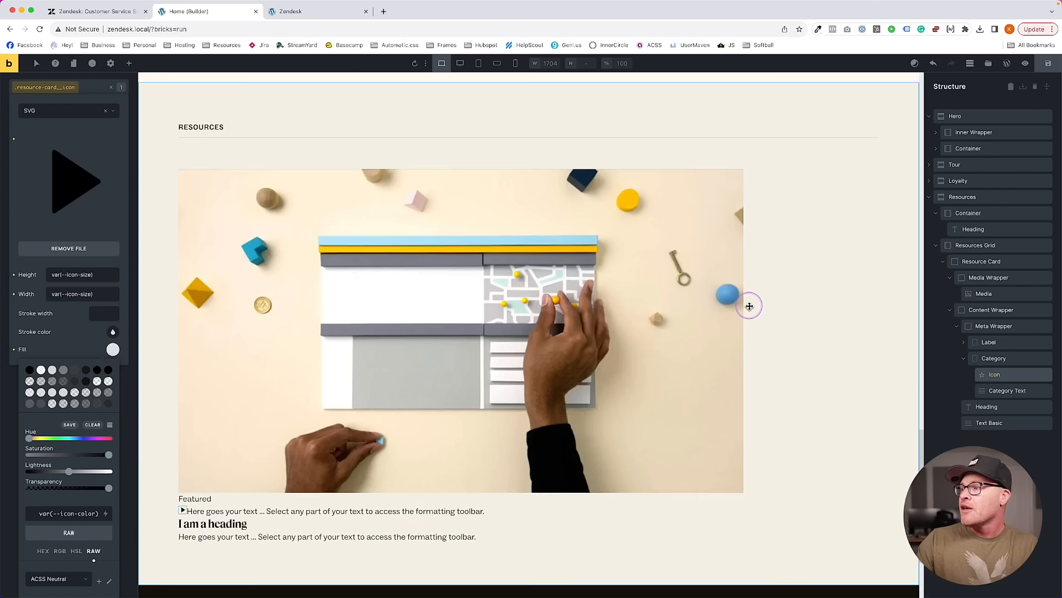
{"action": "scroll", "coordinate": [733, 296], "scroll_direction": "down", "scroll_amount": 3}
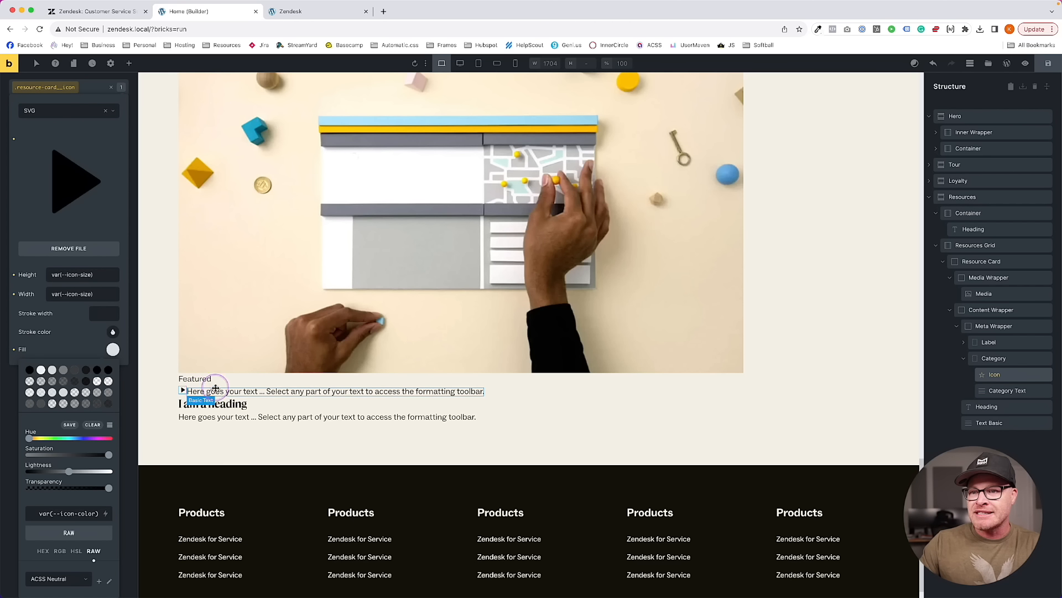
Set the resource-card__category class to flex display with its items centered on the cross axis
{"action": "left_click", "coordinate": [994, 358]}
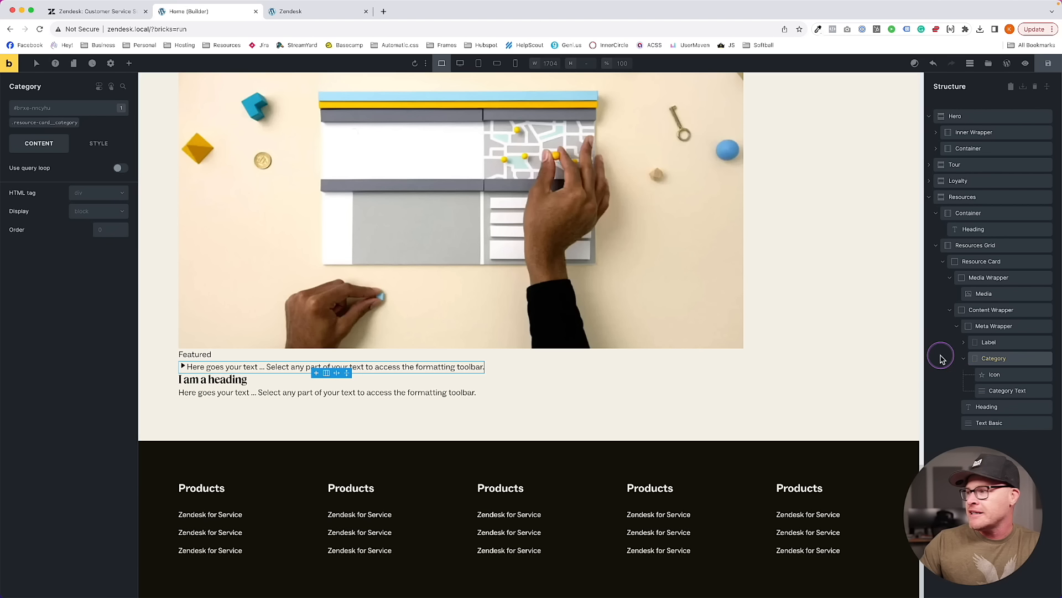
{"action": "left_click", "coordinate": [967, 343]}
{"action": "left_click", "coordinate": [985, 357]}
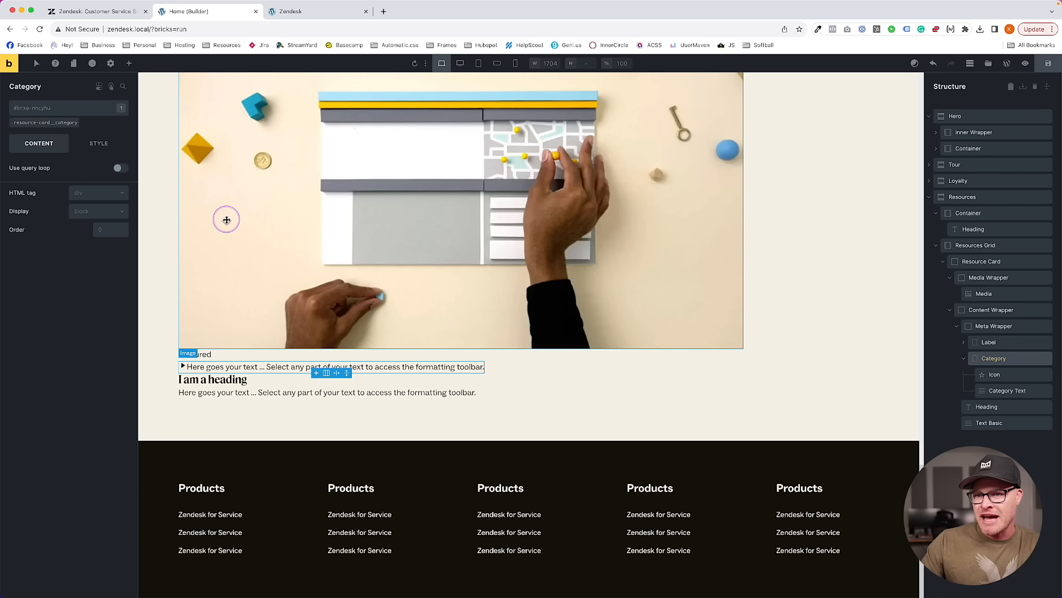
{"action": "left_click", "coordinate": [91, 214]}
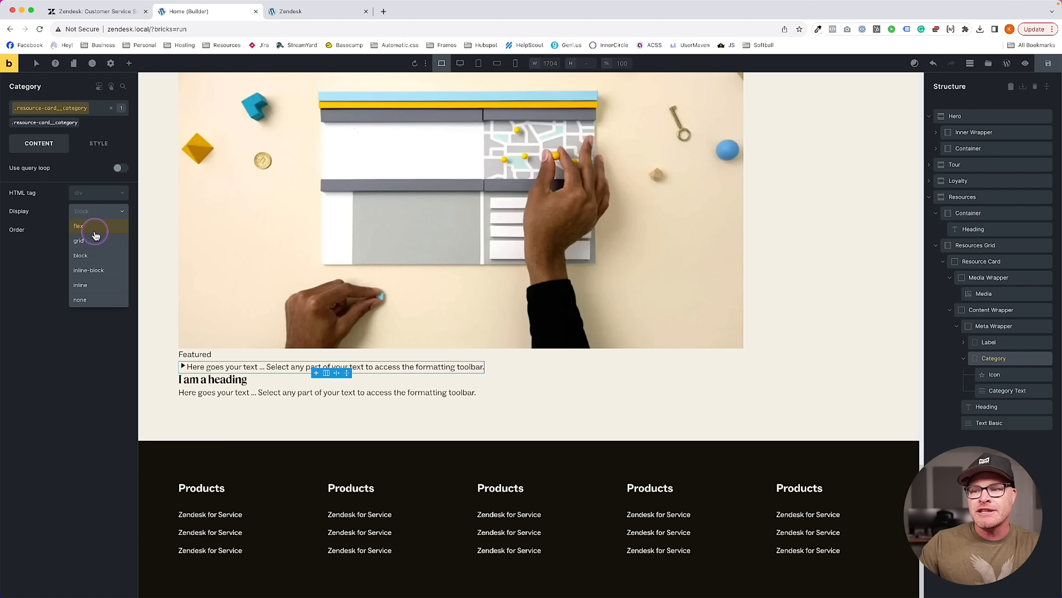
{"action": "left_click", "coordinate": [94, 227]}
{"action": "left_click", "coordinate": [38, 314]}
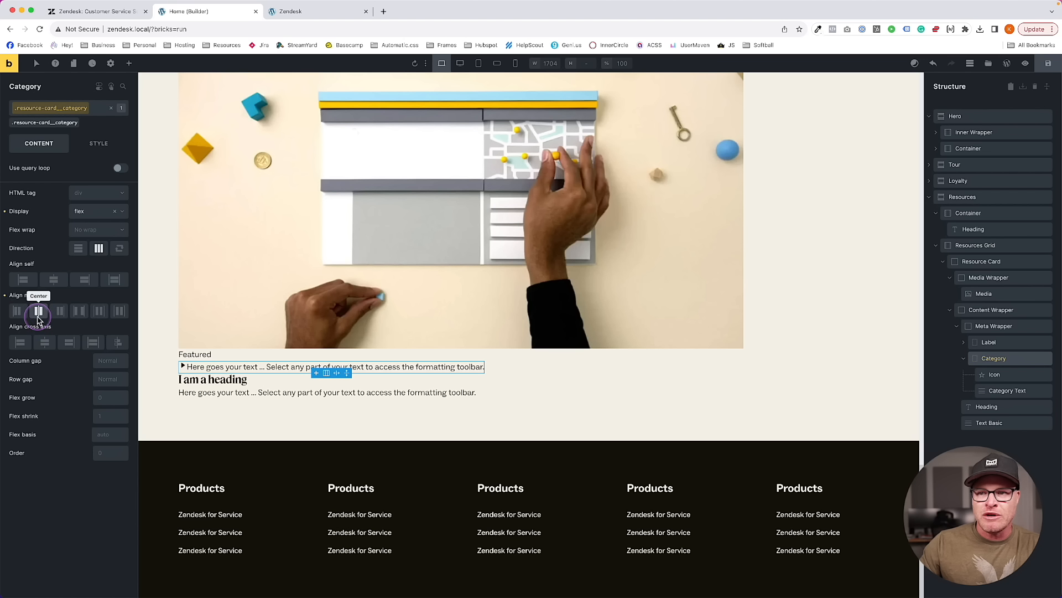
{"action": "left_click", "coordinate": [45, 342]}
{"action": "left_click", "coordinate": [38, 312]}
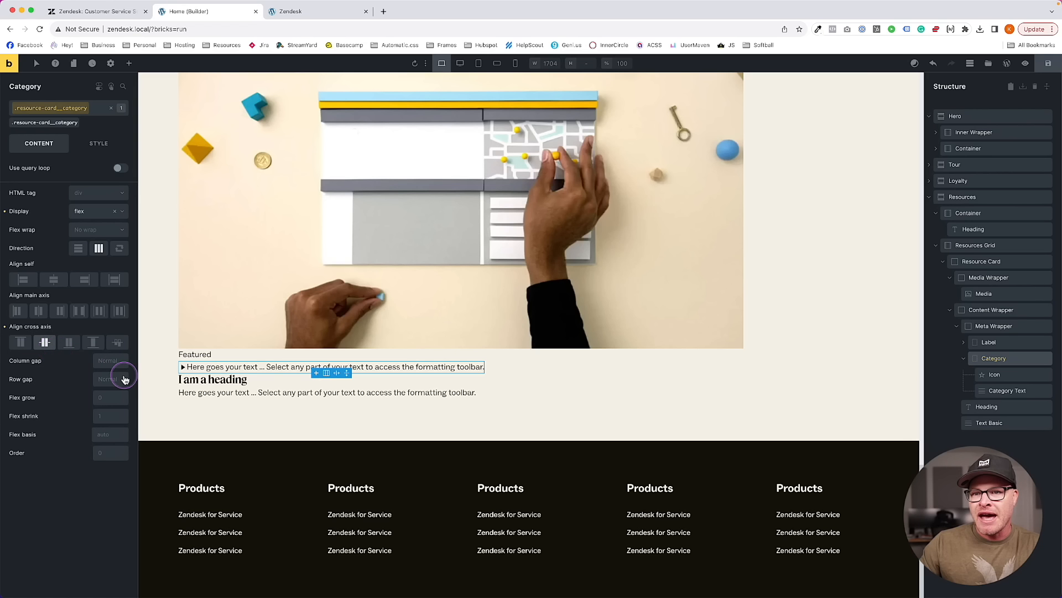
Give the resource-card__category class a row gap of .5em and a column gap of .25em
{"action": "left_click", "coordinate": [111, 379]}
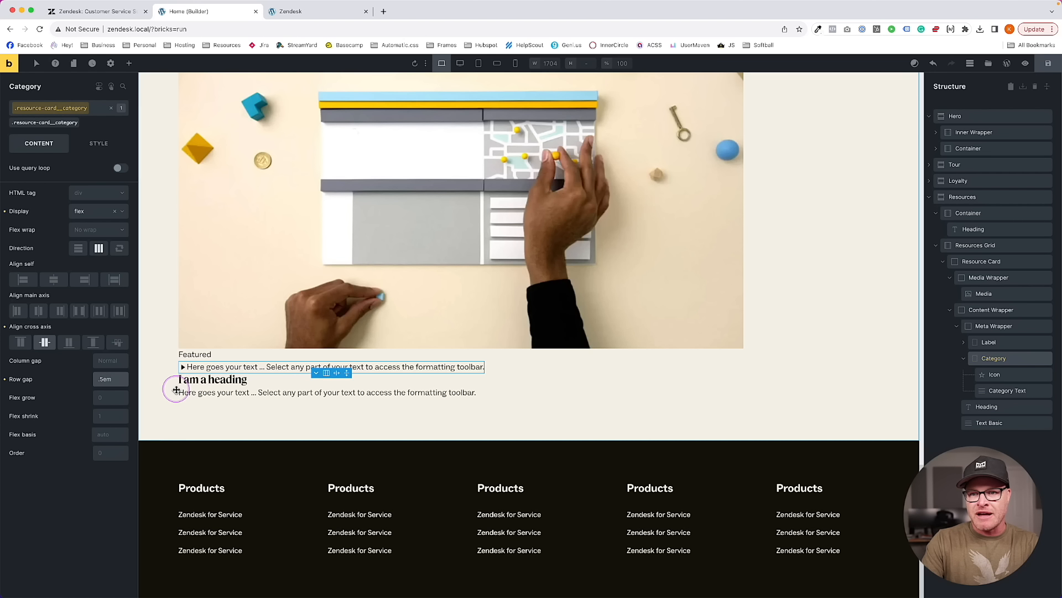
{"action": "left_click", "coordinate": [114, 362]}
{"action": "type", "text": ".5em"}
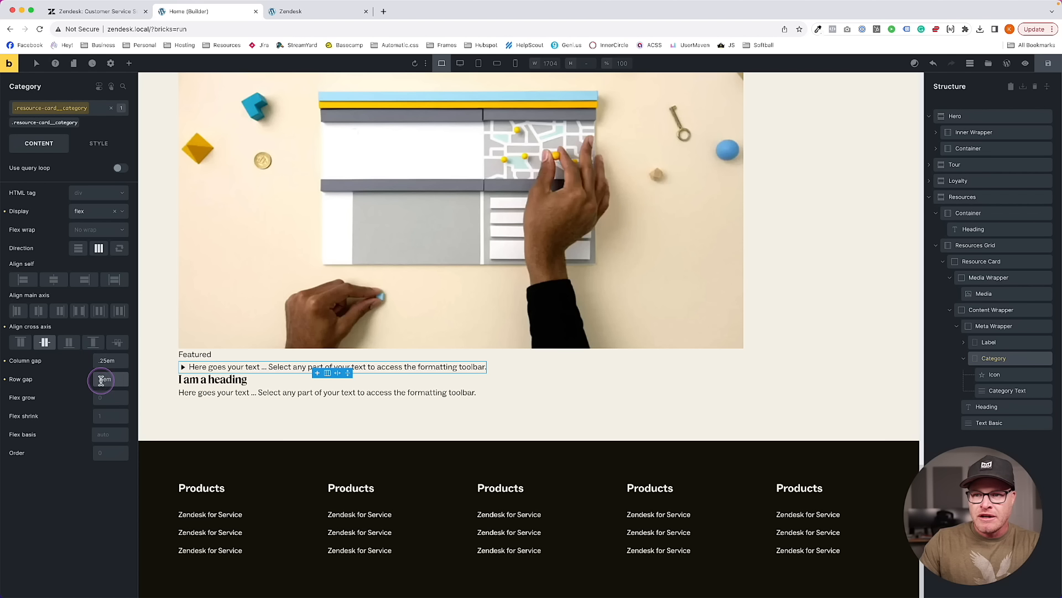
Set the line height of the resource-card__category-text class to 1
{"action": "left_click", "coordinate": [222, 367]}
{"action": "left_click", "coordinate": [34, 129]}
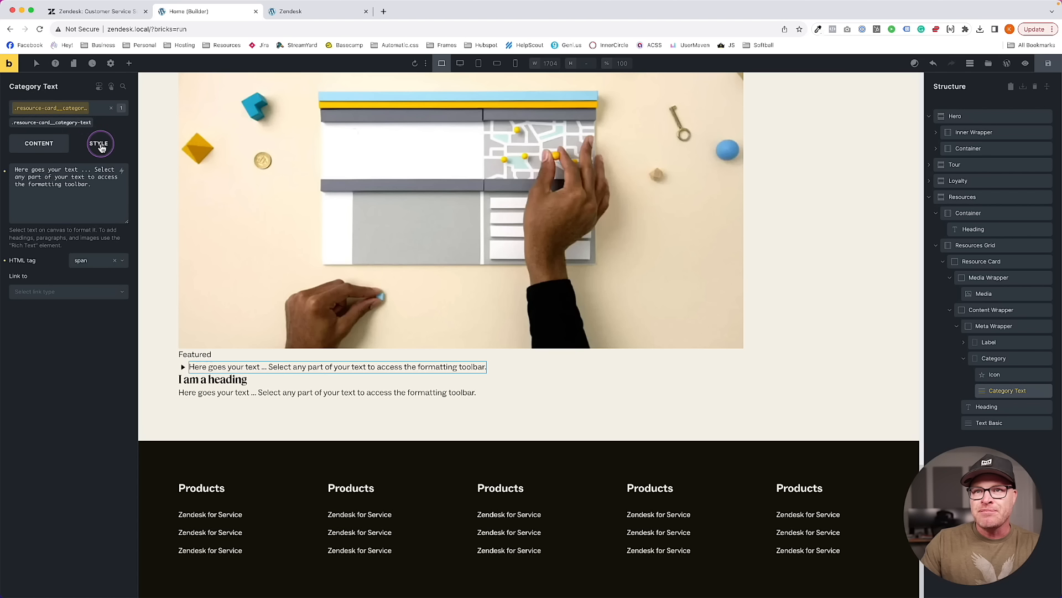
{"action": "left_click", "coordinate": [98, 144]}
{"action": "left_click", "coordinate": [70, 196]}
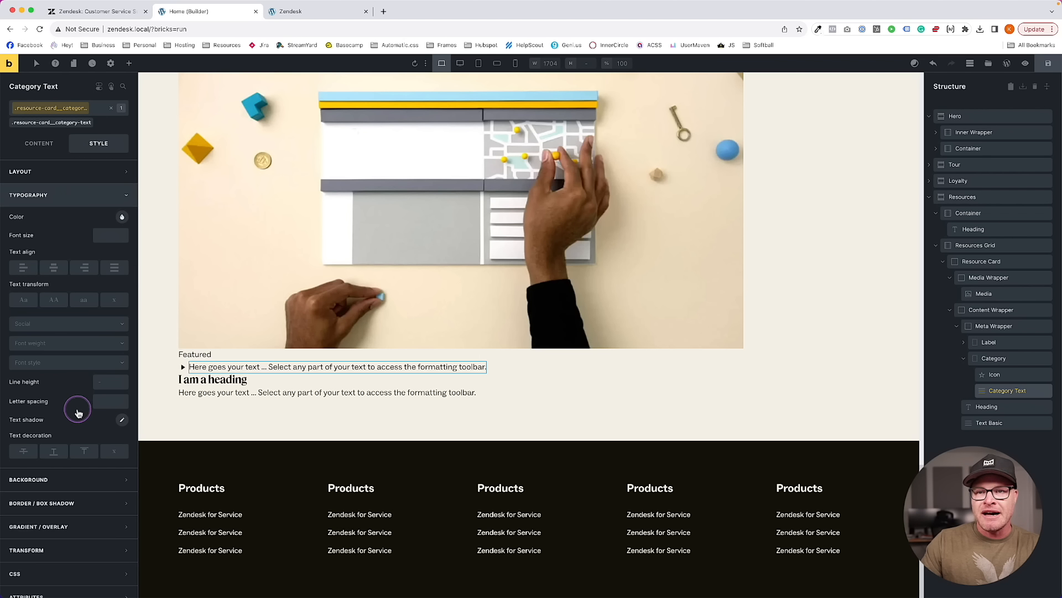
{"action": "left_click", "coordinate": [115, 382]}
{"action": "type", "text": "1"}
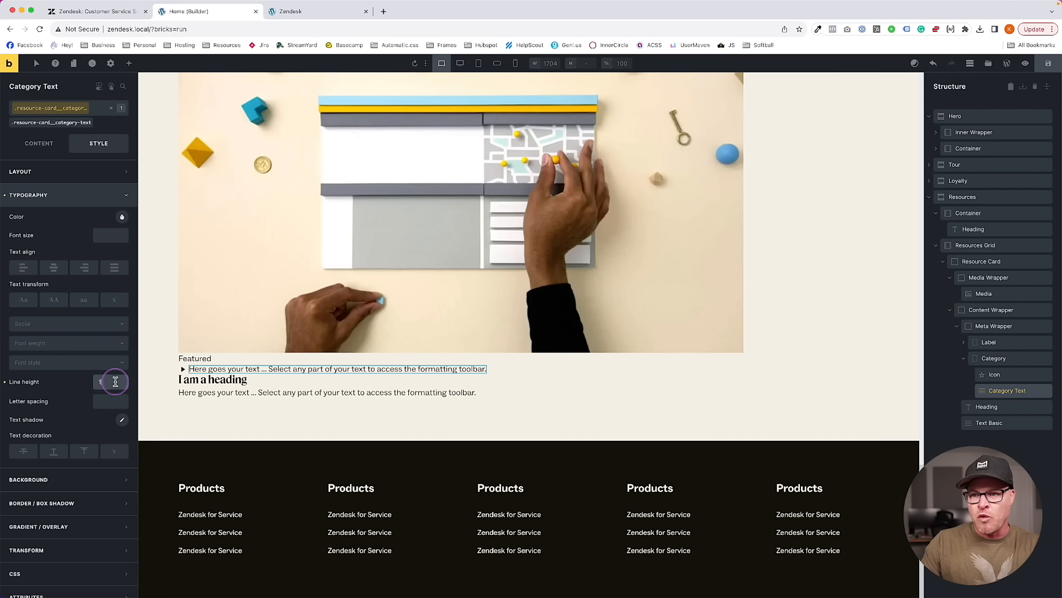
Set the line height of the label__text class to 1
{"action": "left_click", "coordinate": [198, 359]}
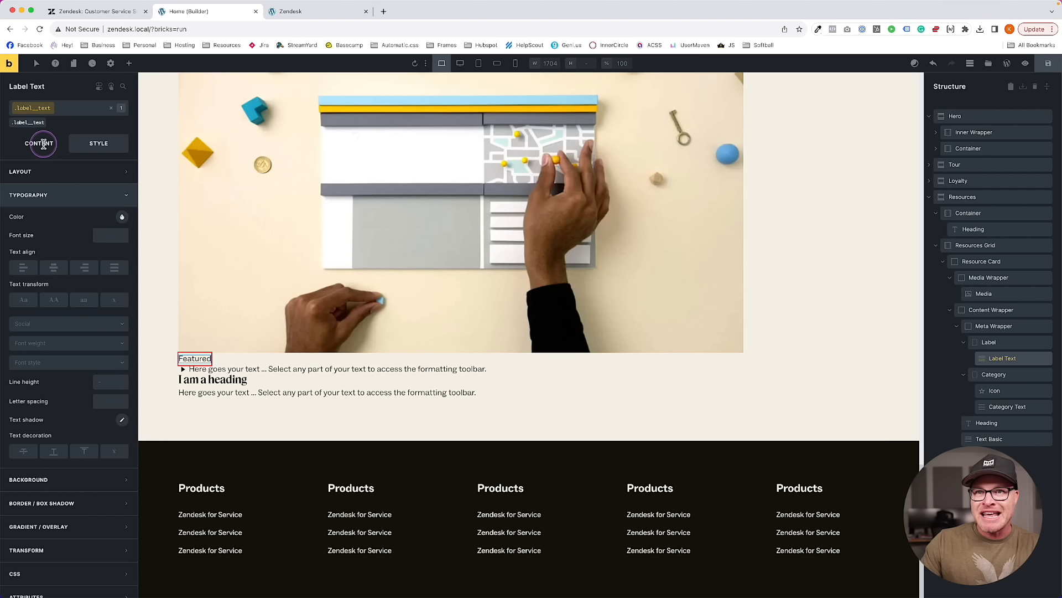
{"action": "left_click", "coordinate": [98, 389]}
{"action": "type", "text": "1"}
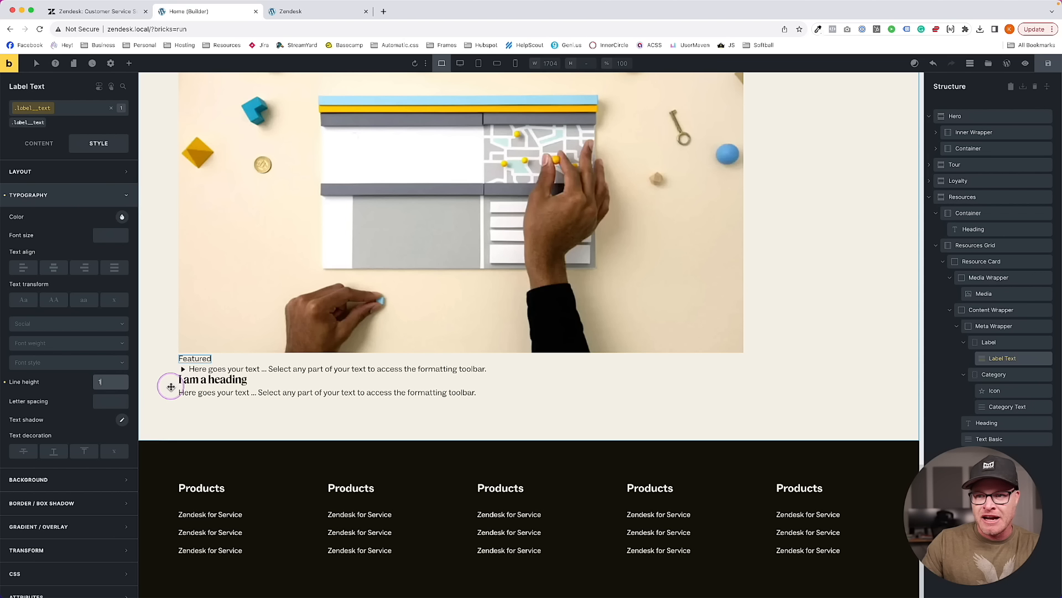
Set the HTML tag of the resource card's heading to h3
{"action": "left_click", "coordinate": [256, 395]}
{"action": "left_click", "coordinate": [232, 381]}
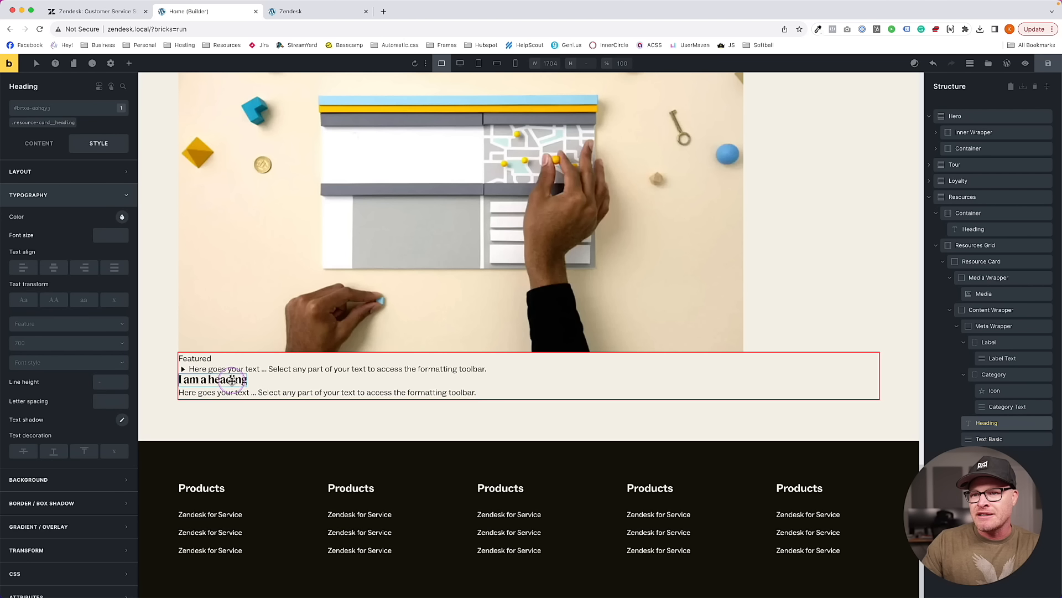
{"action": "left_click", "coordinate": [38, 142]}
{"action": "left_click", "coordinate": [92, 188]}
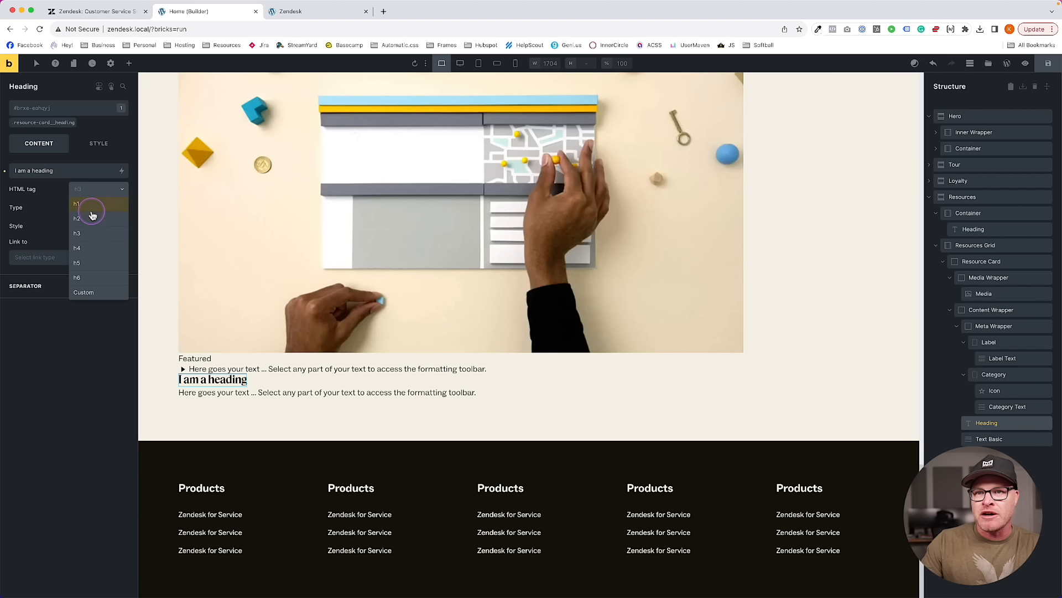
{"action": "left_click", "coordinate": [94, 237]}
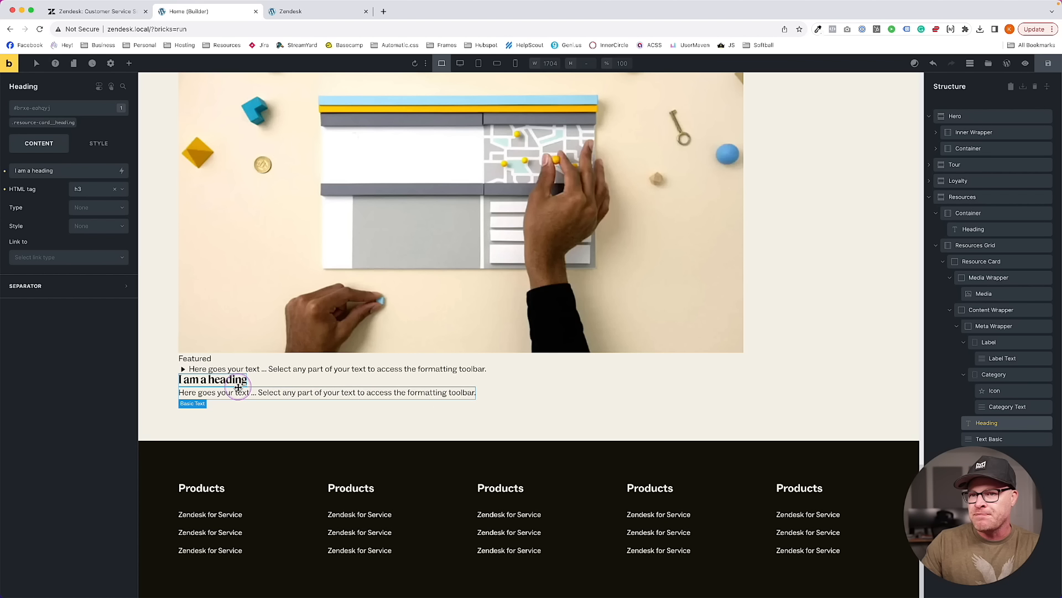
Set the font size of the resource-card__heading class to var(--h2)
{"action": "left_click", "coordinate": [44, 122]}
{"action": "left_click", "coordinate": [99, 143]}
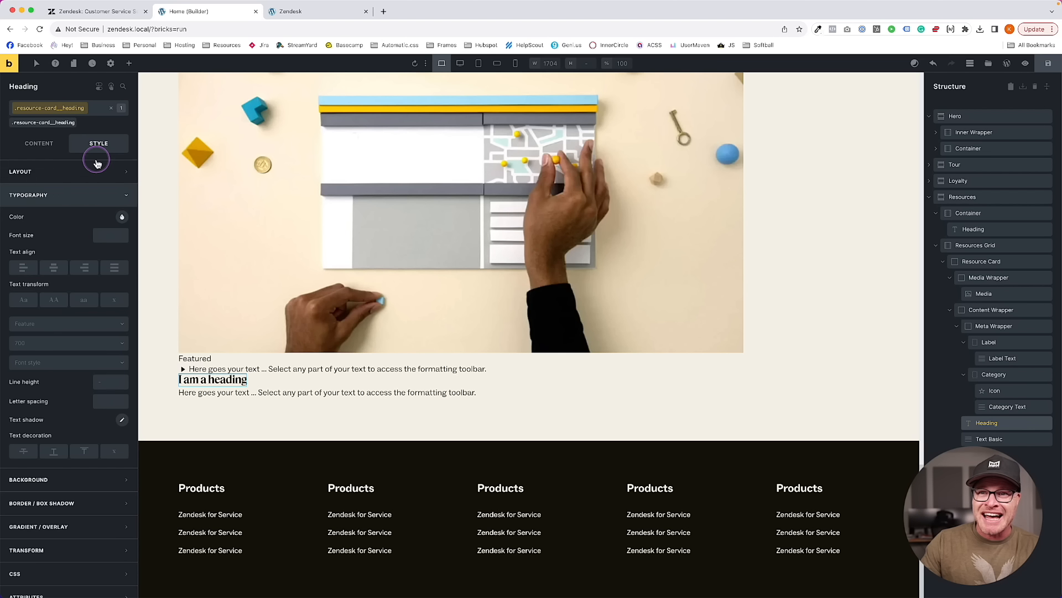
{"action": "left_click", "coordinate": [90, 194]}
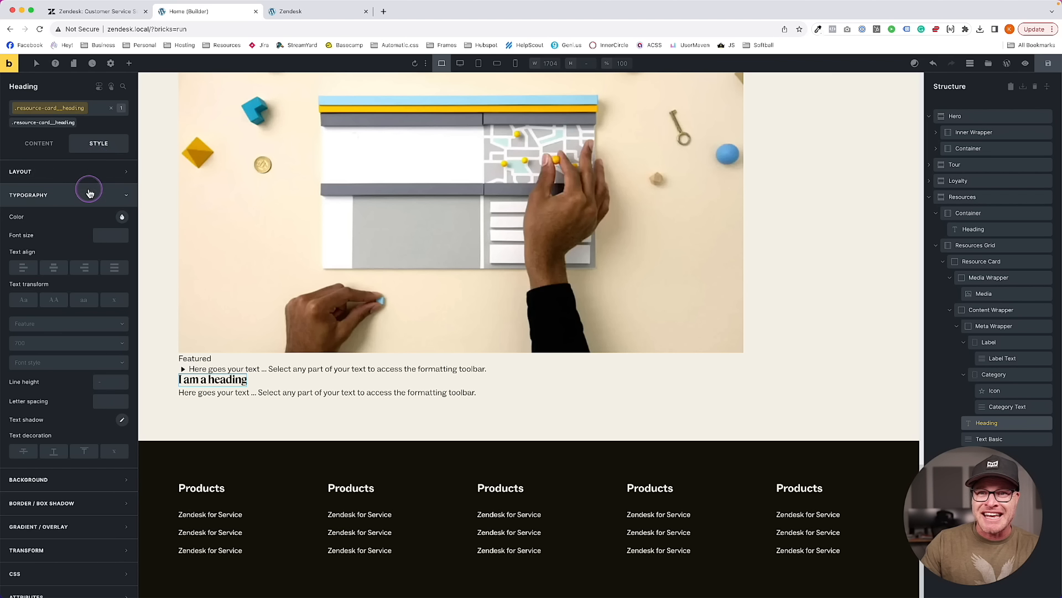
{"action": "left_click", "coordinate": [110, 240]}
{"action": "type", "text": "--h2"}
{"action": "key", "text": "Return"}
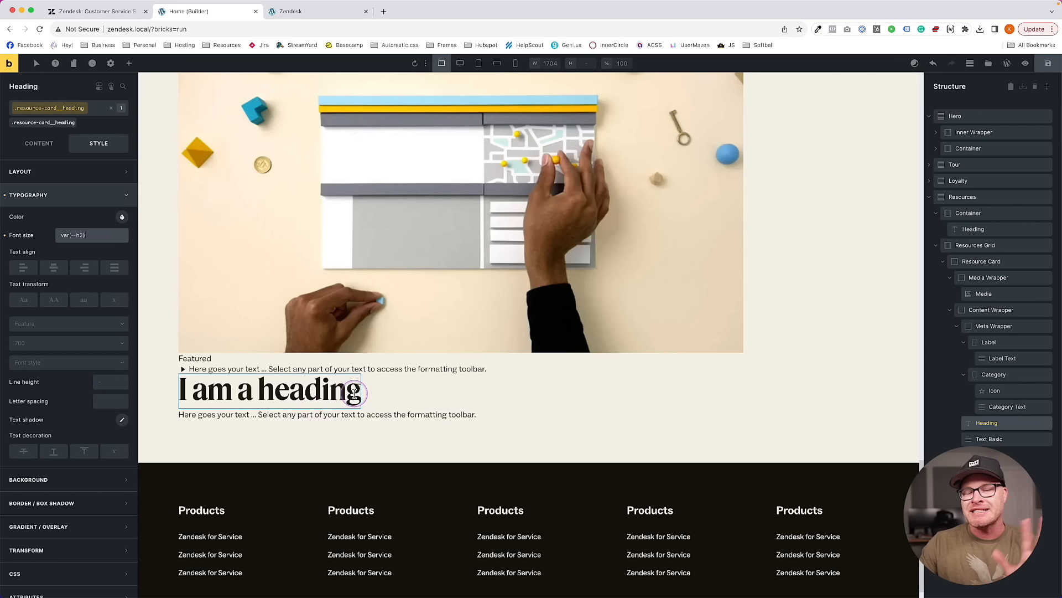
Check the featured card on the Zendesk reference site and replace the resource card's heading text with "A powerful, flexible platform"
{"action": "left_click", "coordinate": [93, 11]}
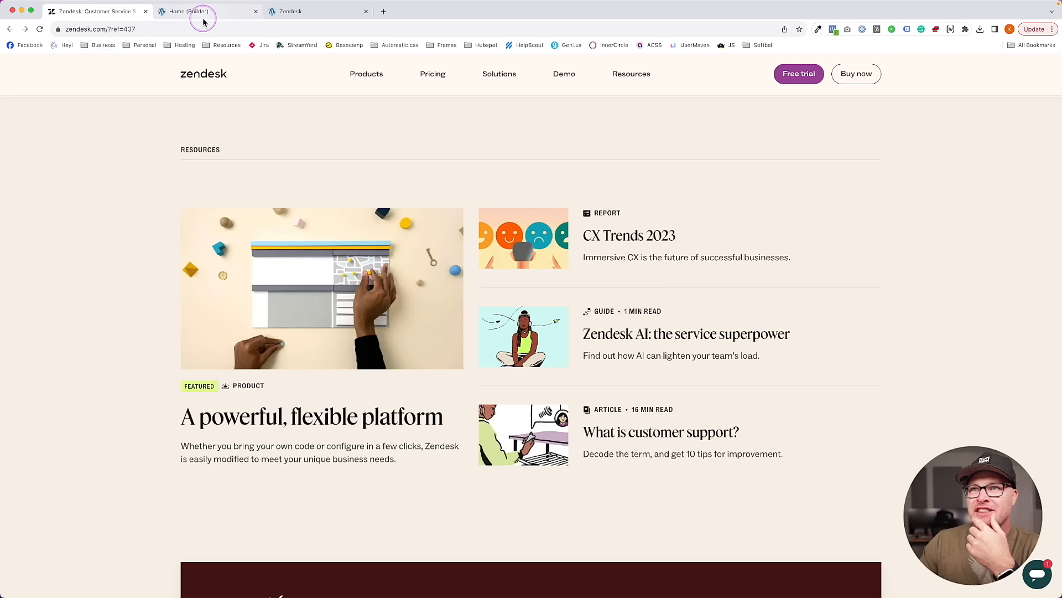
{"action": "left_click", "coordinate": [203, 16]}
{"action": "left_click", "coordinate": [78, 11]}
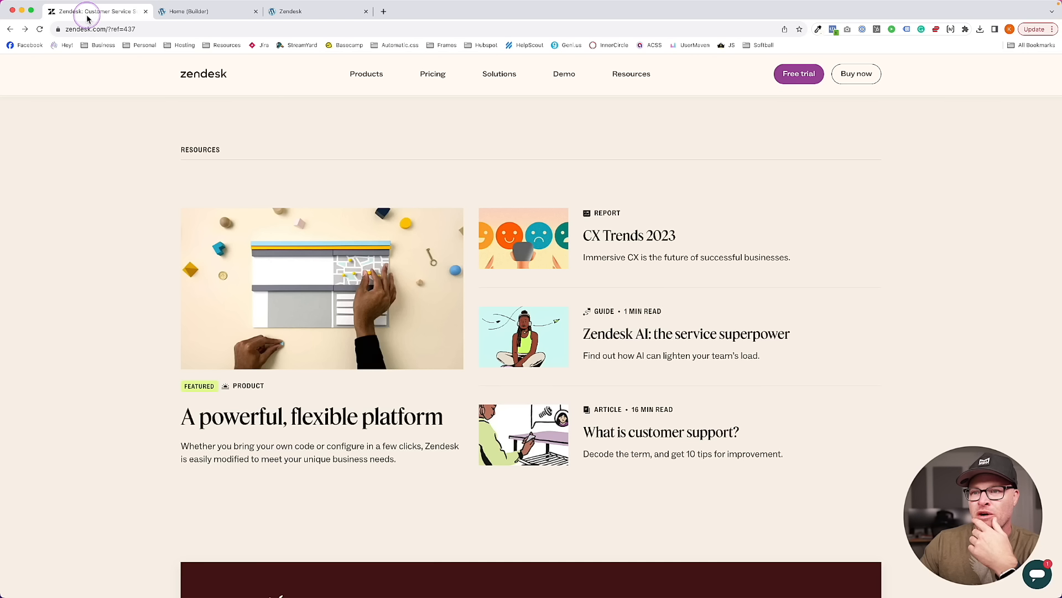
{"action": "left_click", "coordinate": [221, 16]}
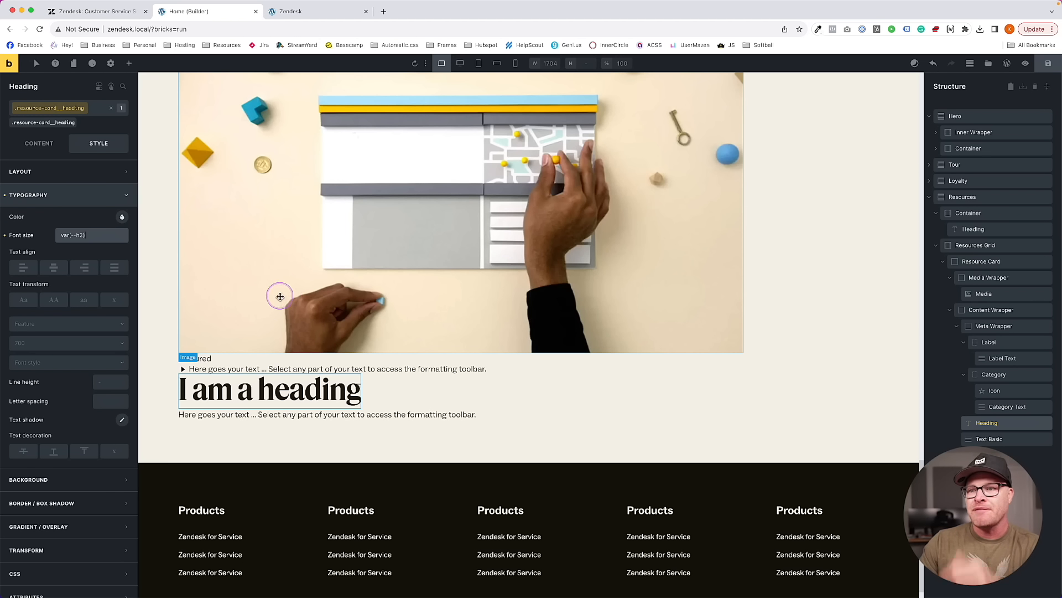
{"action": "triple_click", "coordinate": [265, 398]}
{"action": "type", "text": "A powerful, flex"}
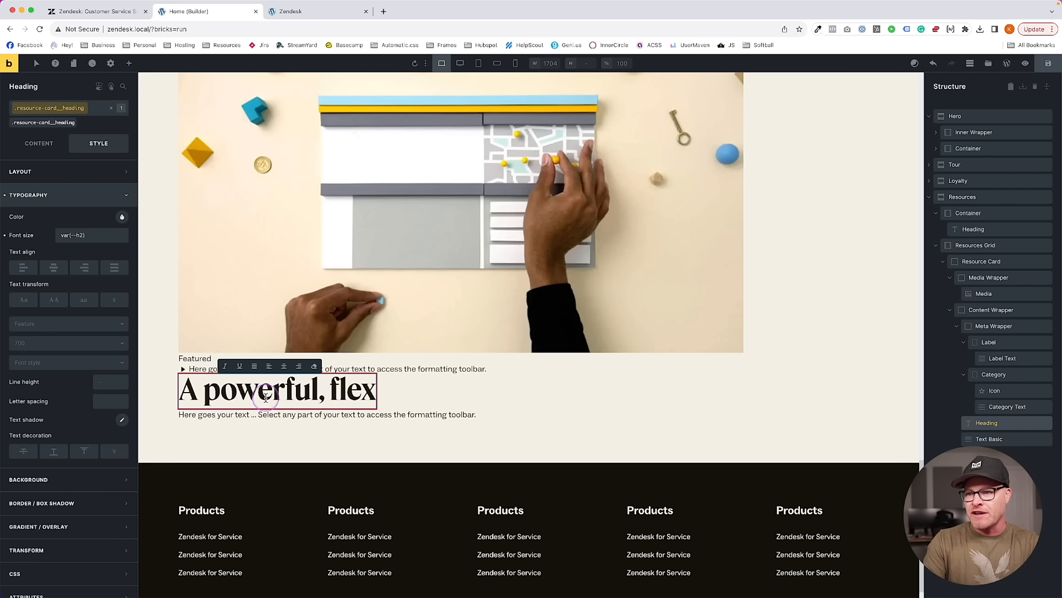
{"action": "type", "text": "ible platfoerm"}
{"action": "key", "text": "BackSpace"}
{"action": "key", "text": "BackSpace"}
{"action": "key", "text": "BackSpace"}
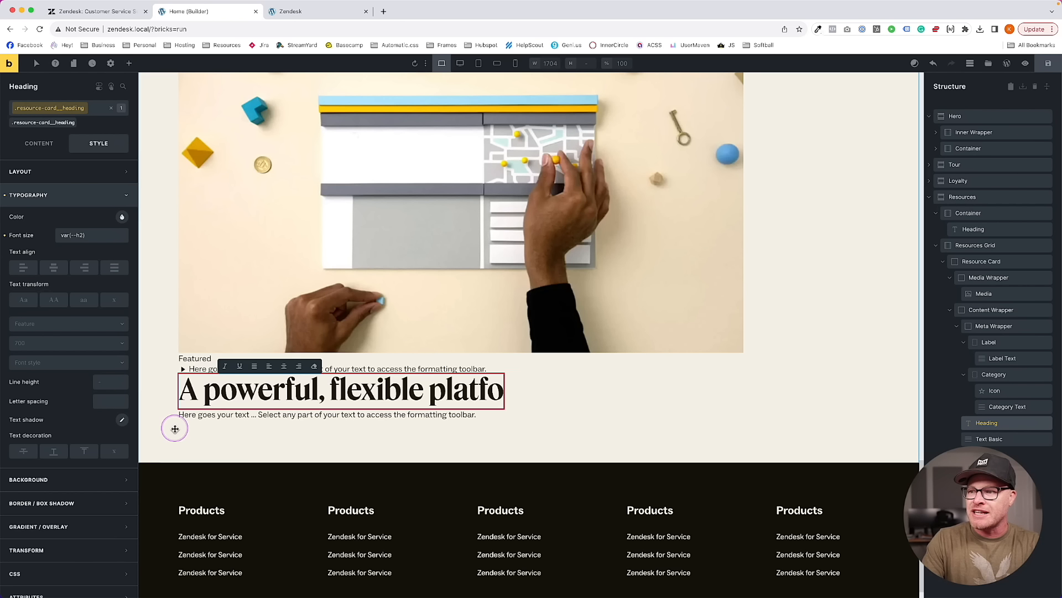
{"action": "type", "text": "rm"}
Inspect the font size of the featured card's heading on the Zendesk reference site and return to the builder
{"action": "left_click", "coordinate": [86, 9]}
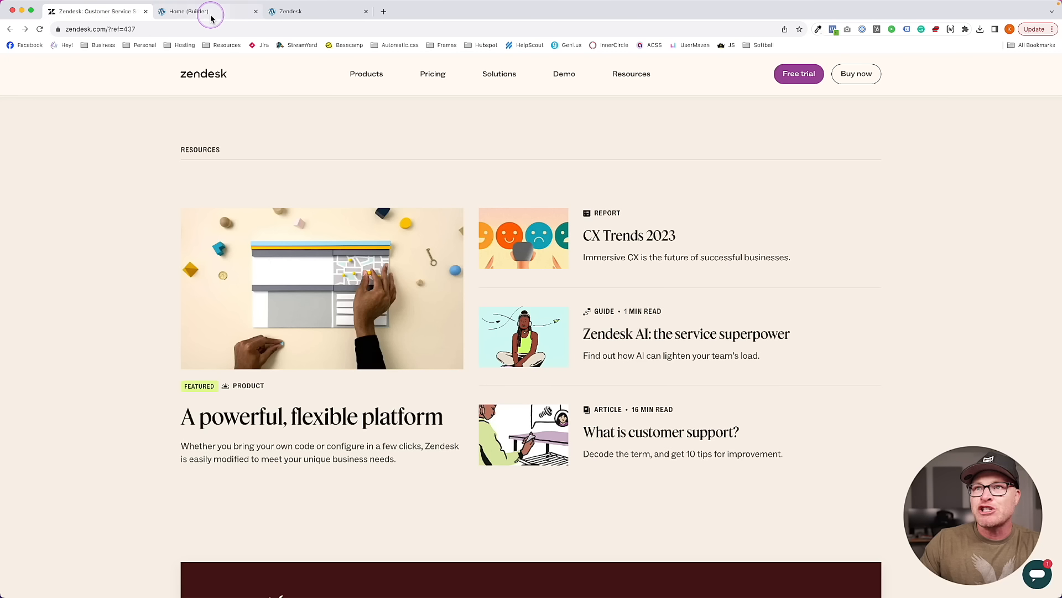
{"action": "right_click", "coordinate": [286, 428]}
{"action": "left_click", "coordinate": [328, 561]}
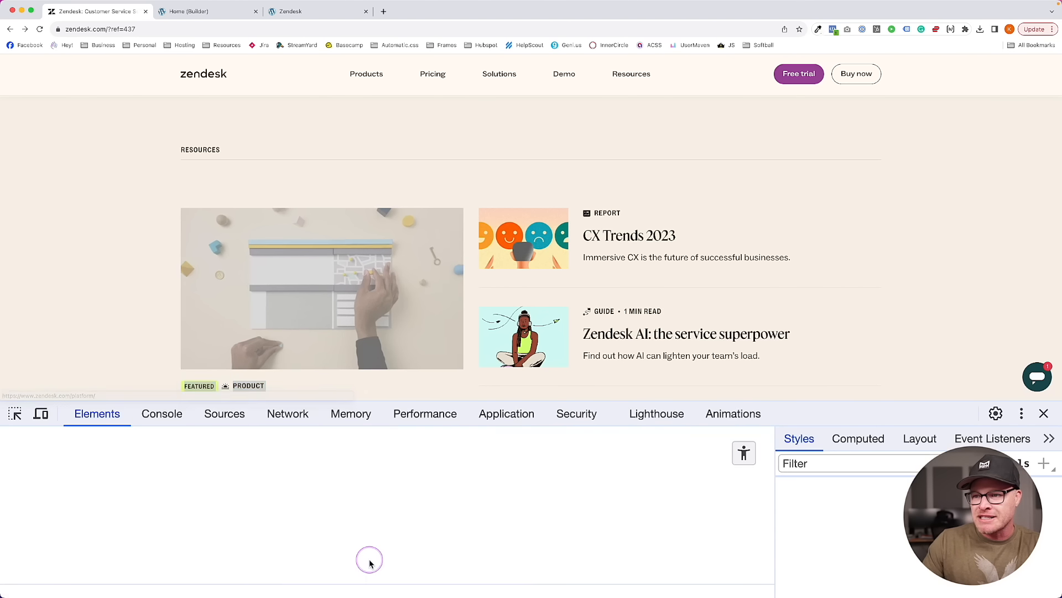
{"action": "scroll", "coordinate": [858, 520], "scroll_direction": "down", "scroll_amount": 3}
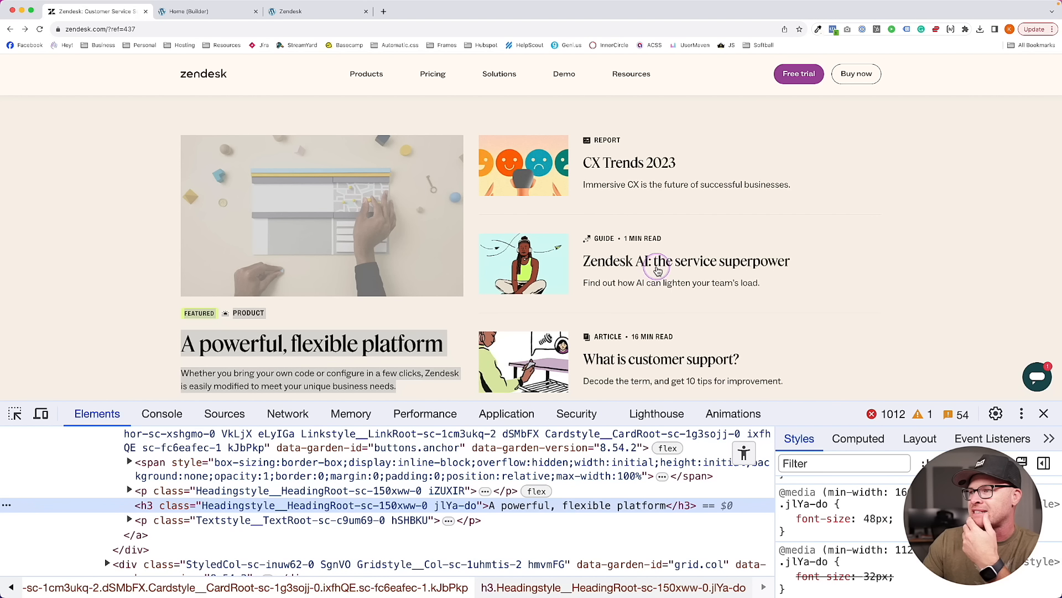
{"action": "right_click", "coordinate": [656, 267]}
{"action": "left_click", "coordinate": [1043, 412]}
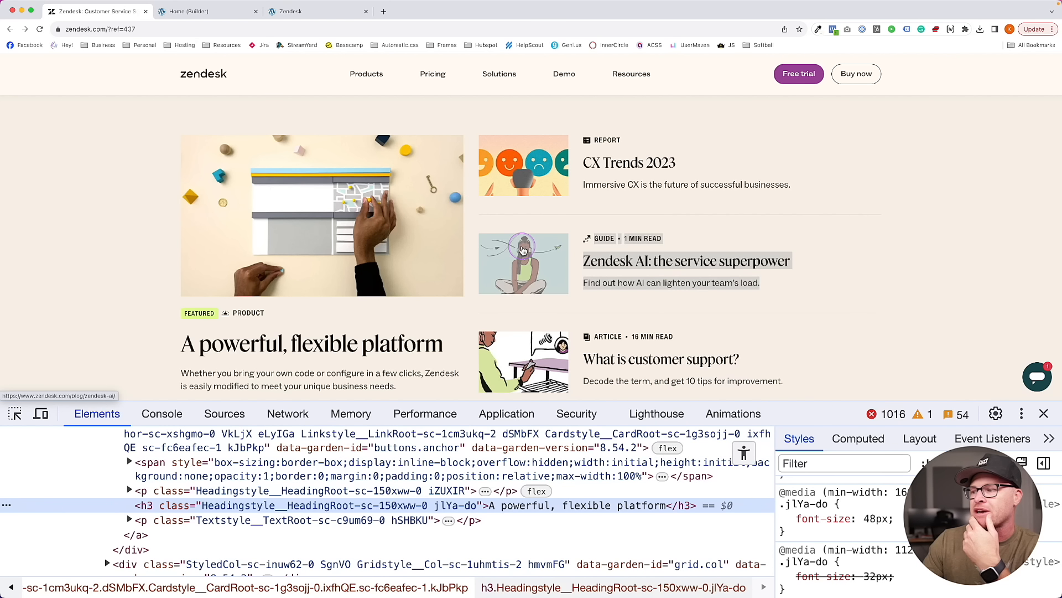
{"action": "left_click", "coordinate": [202, 12]}
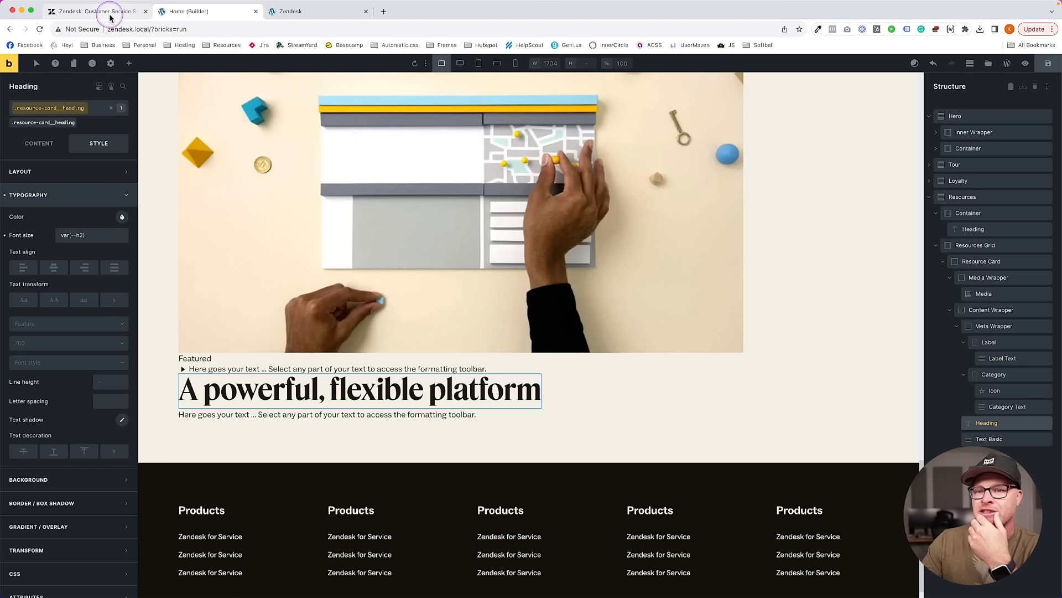
Try a font size of var(--h3) on the resource-card__heading class, then clear the value
{"action": "left_click", "coordinate": [107, 239]}
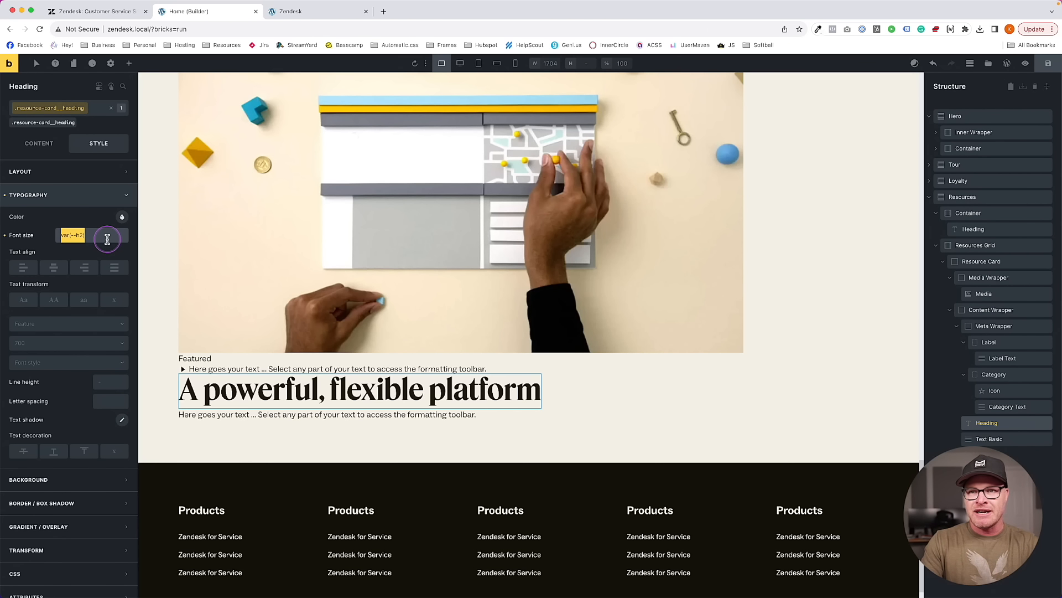
{"action": "key", "text": "BackSpace"}
{"action": "type", "text": "3"}
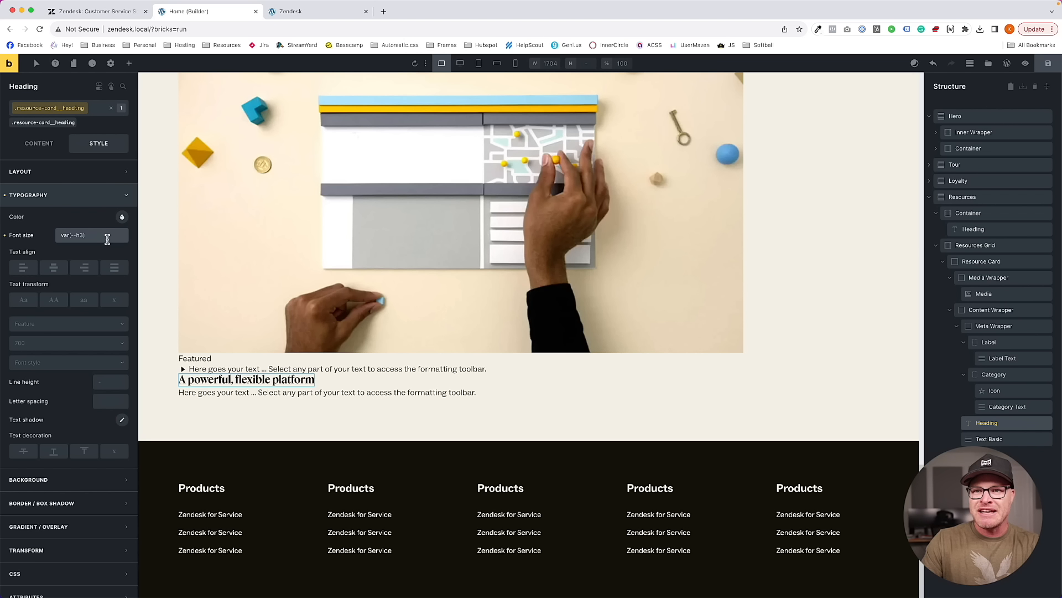
{"action": "key", "text": "BackSpace"}
{"action": "type", "text": "2"}
{"action": "key", "text": "BackSpace"}
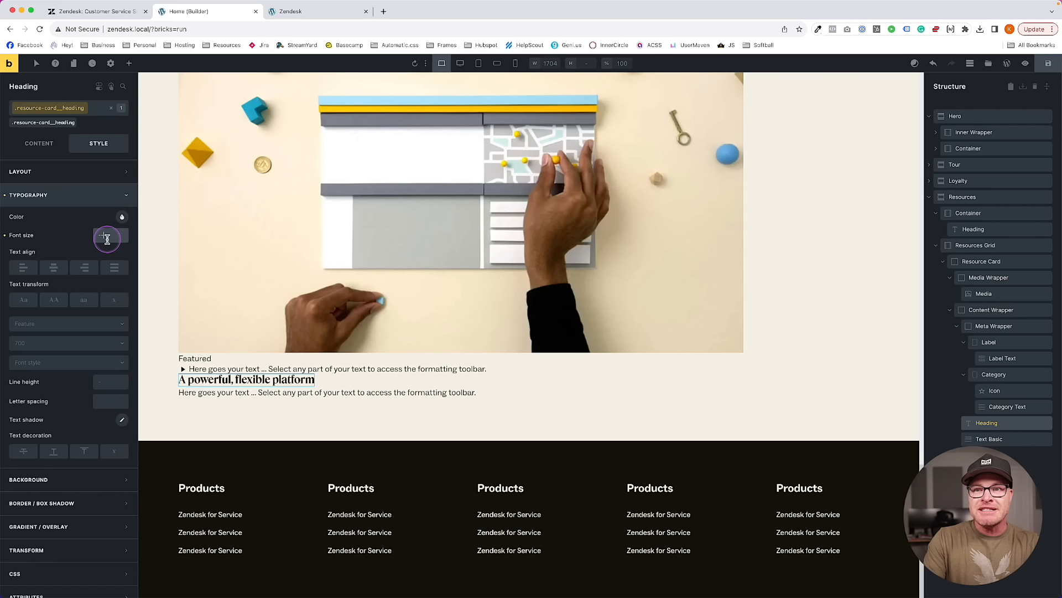
Set the font size of the resource-card__heading class to calc(var(--h2) / 1.4), comparing the heading with the reference site
{"action": "type", "text": "--h2 / 1.1)"}
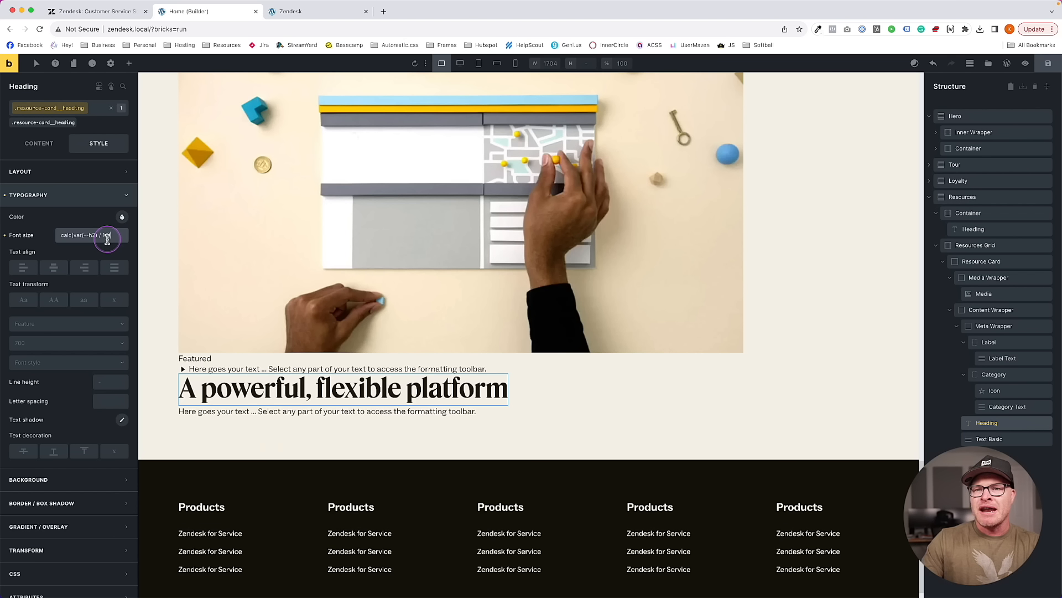
{"action": "key", "text": "BackSpace"}
{"action": "type", "text": "2"}
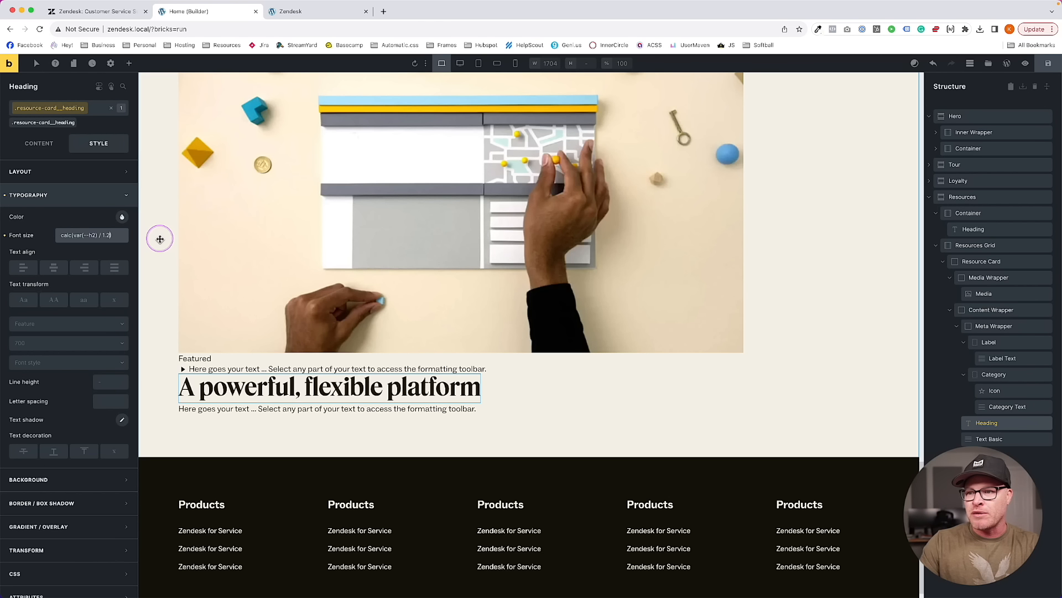
{"action": "key", "text": "BackSpace"}
{"action": "type", "text": "3"}
{"action": "left_click", "coordinate": [291, 11]}
{"action": "left_click", "coordinate": [73, 14]}
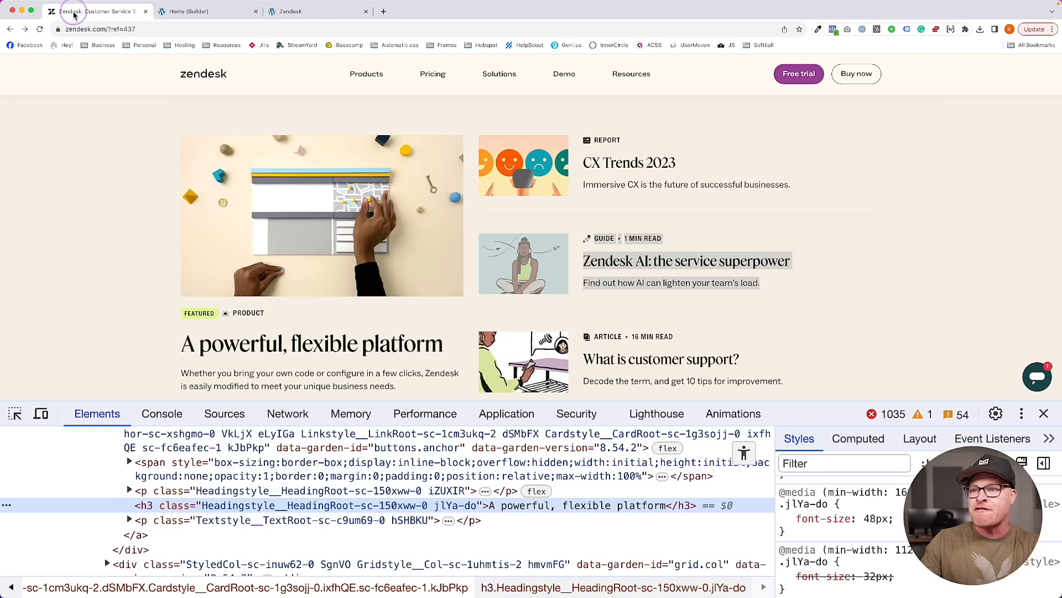
{"action": "left_click", "coordinate": [211, 13]}
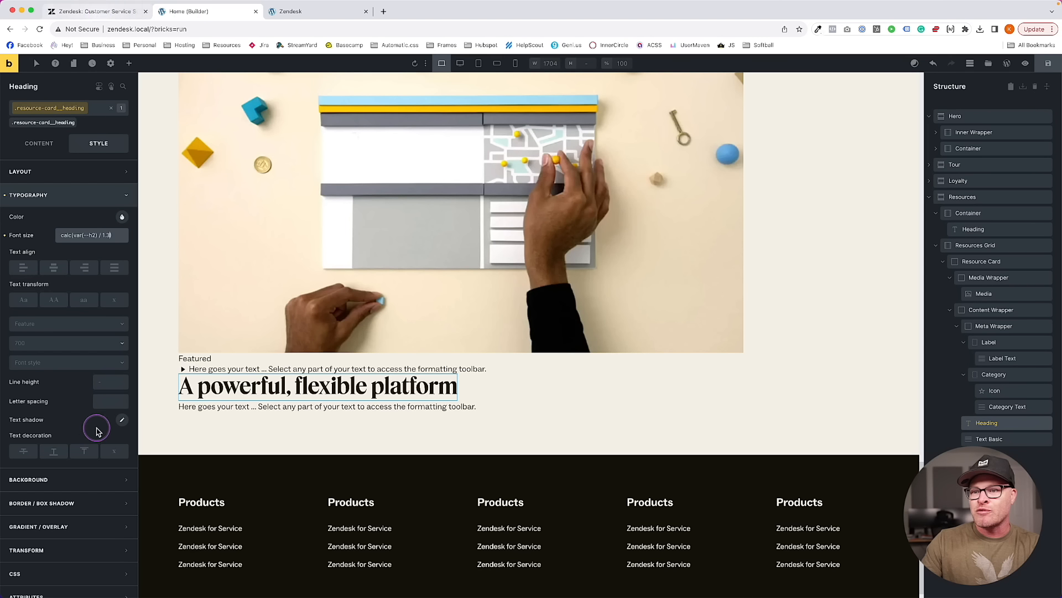
{"action": "key", "text": "BackSpace"}
{"action": "type", "text": "4"}
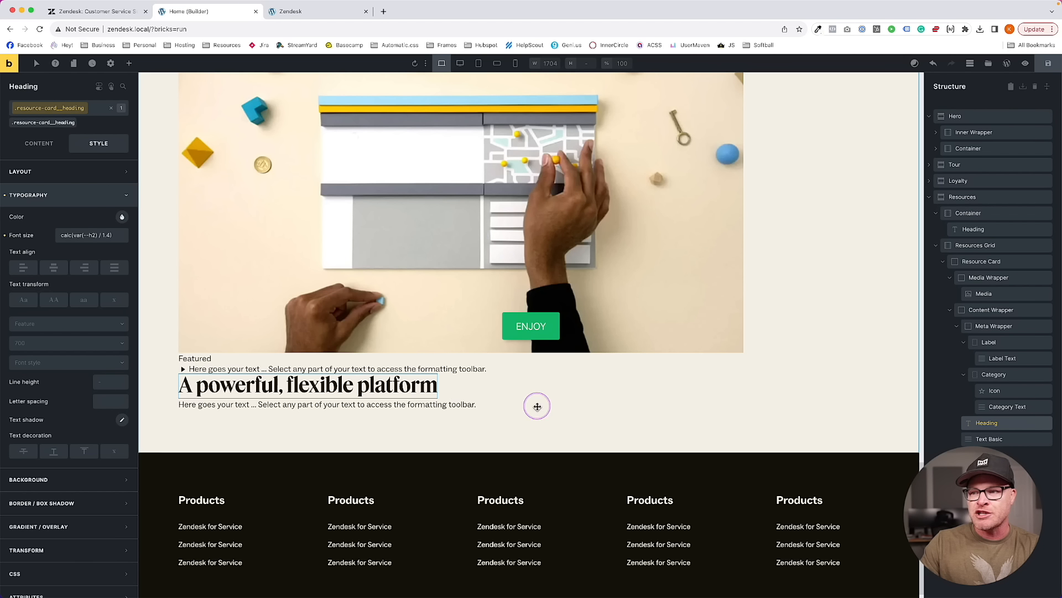
Set the resource-card__meta-wrapper class to flex display with a horizontal direction, checking the reference card's layout
{"action": "left_click", "coordinate": [459, 384]}
{"action": "left_click", "coordinate": [313, 362]}
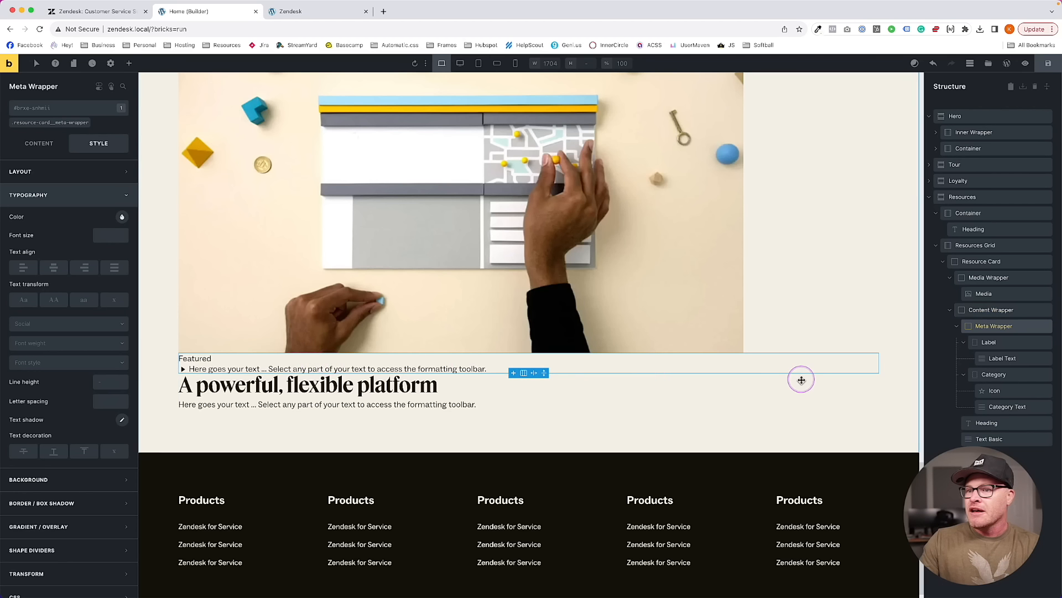
{"action": "left_click", "coordinate": [54, 127]}
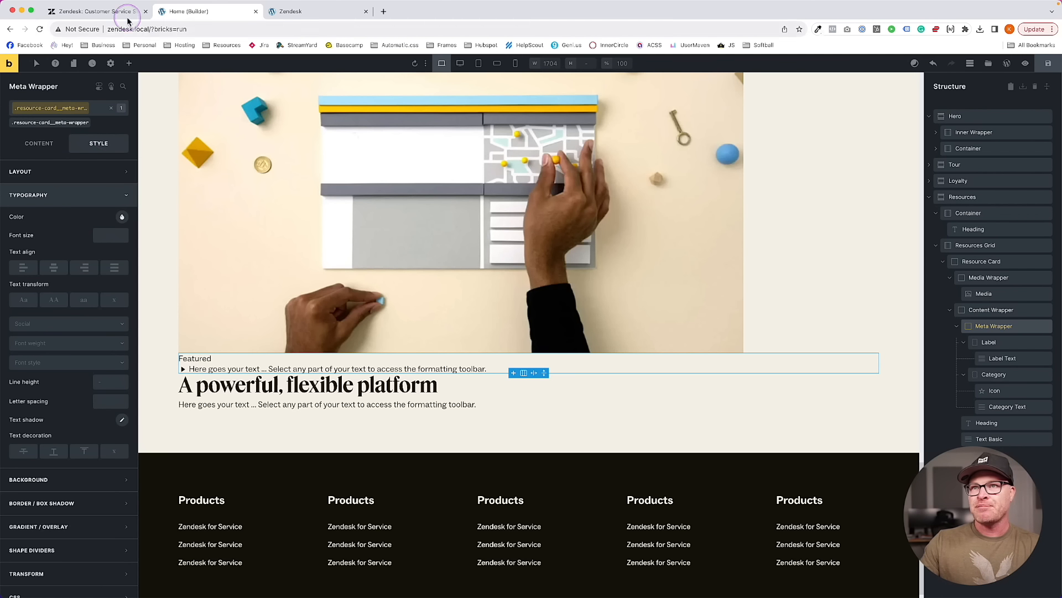
{"action": "left_click", "coordinate": [91, 11]}
{"action": "left_click", "coordinate": [198, 20]}
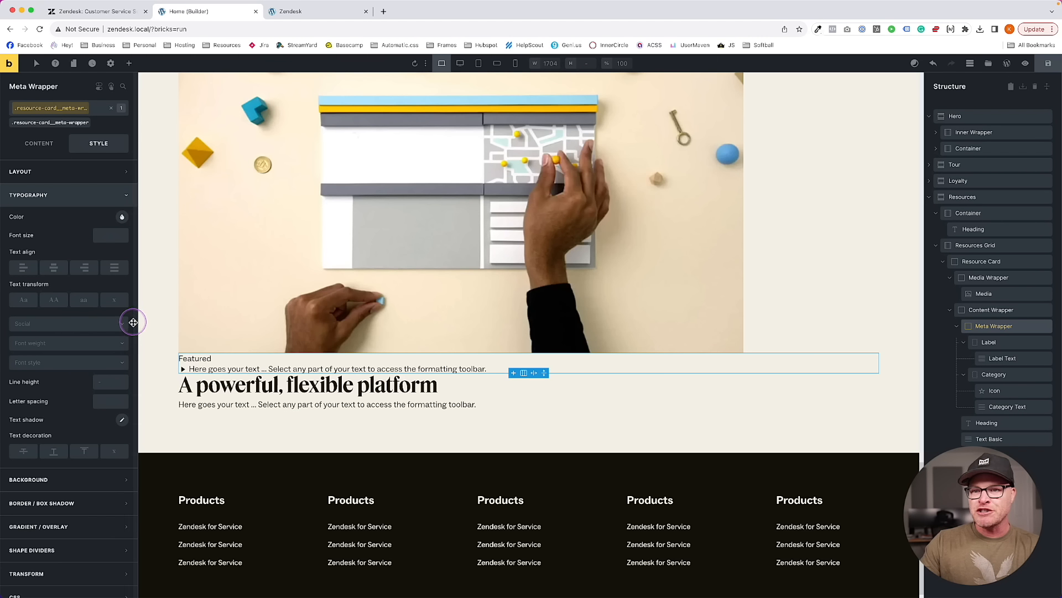
{"action": "left_click", "coordinate": [39, 143]}
{"action": "left_click", "coordinate": [91, 210]}
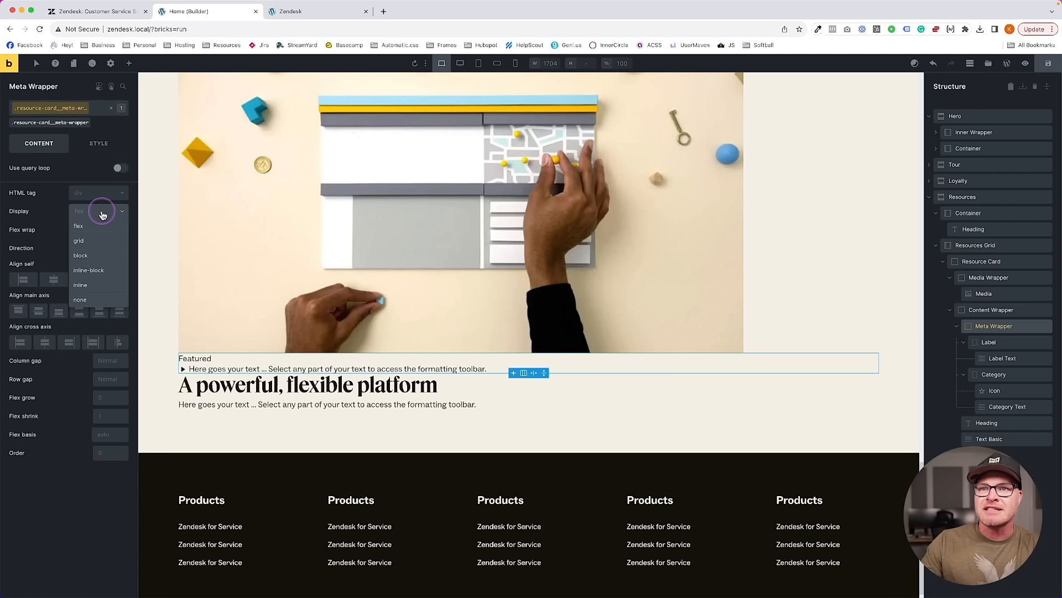
{"action": "left_click", "coordinate": [89, 227]}
{"action": "left_click", "coordinate": [99, 248]}
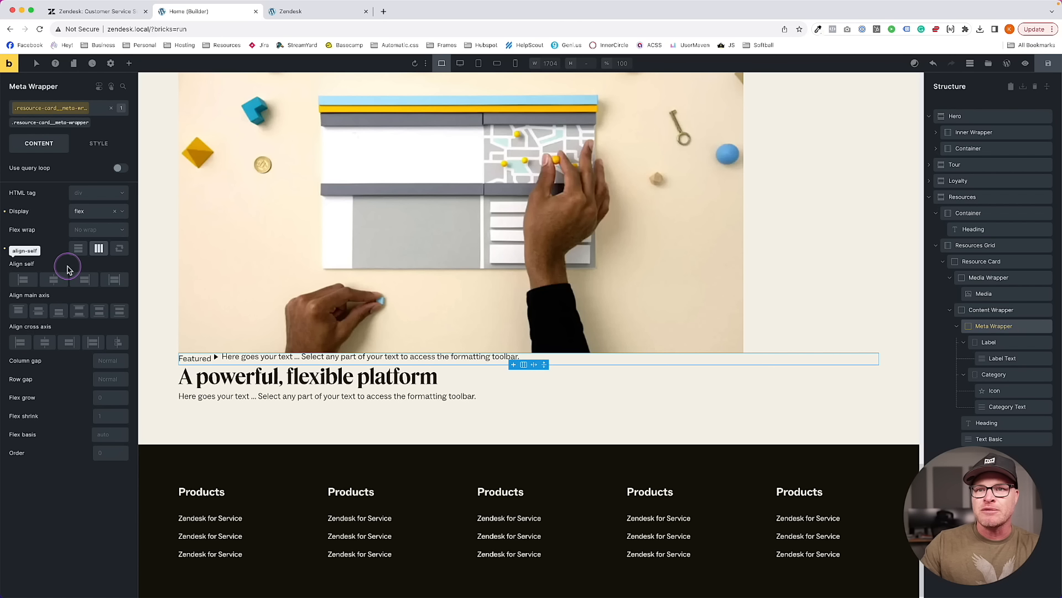
Give the resource-card__meta-wrapper class a column gap of 1em and center its items on the cross axis
{"action": "left_click", "coordinate": [114, 361]}
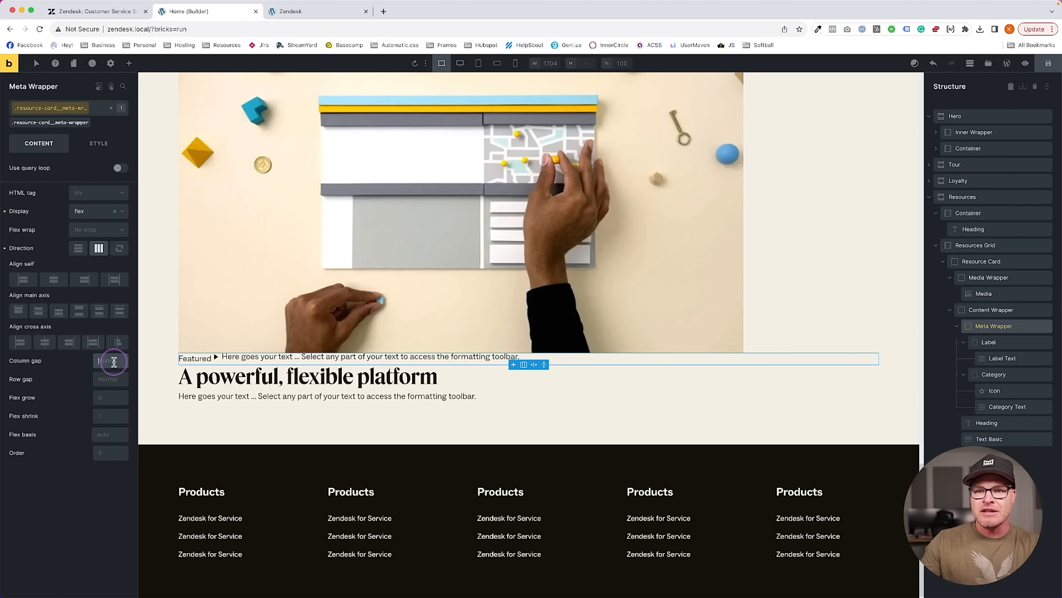
{"action": "type", "text": "1em"}
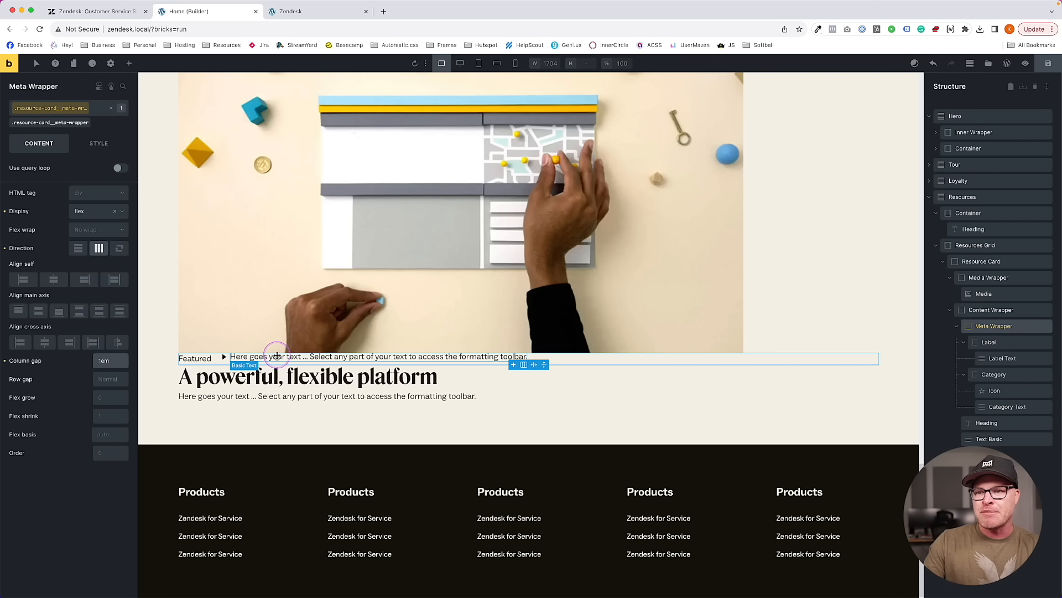
{"action": "left_click", "coordinate": [45, 341]}
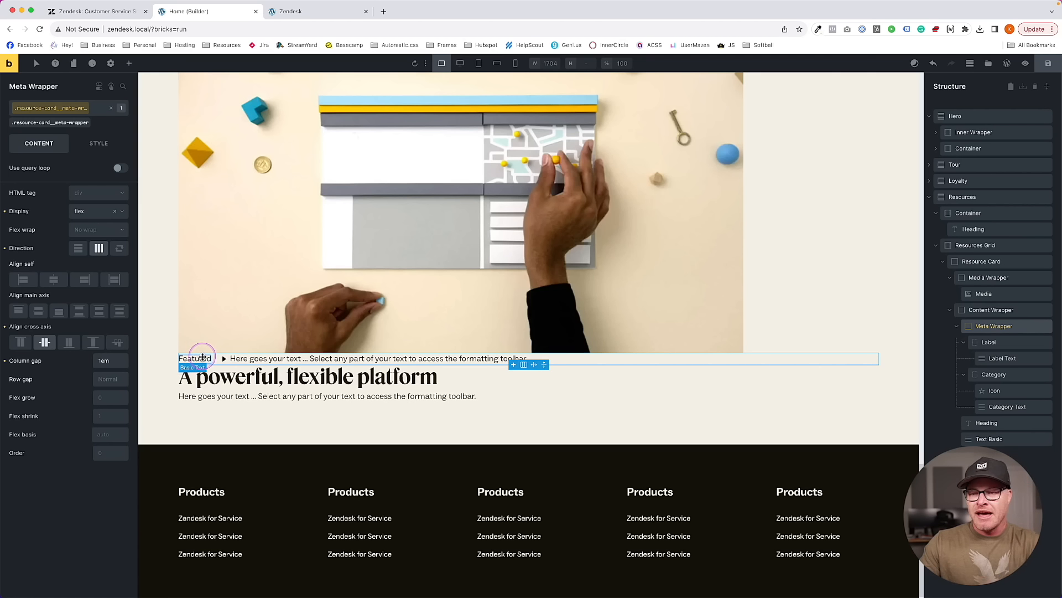
Set the row gap of the resource-card class to var(--content-gap), checking the spacing of the featured card on the reference site
{"action": "left_click", "coordinate": [994, 310]}
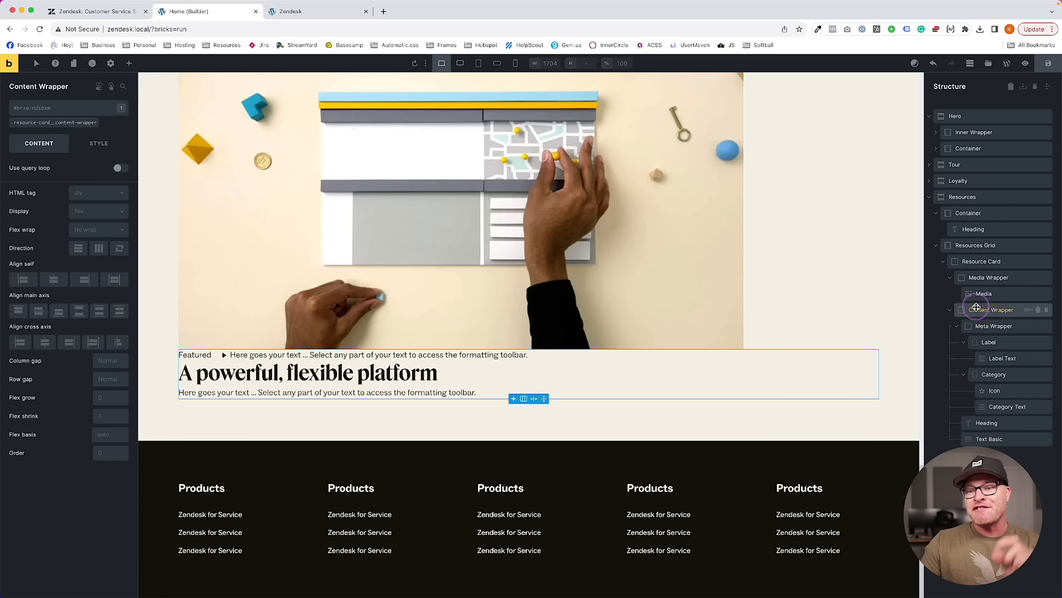
{"action": "left_click", "coordinate": [77, 13]}
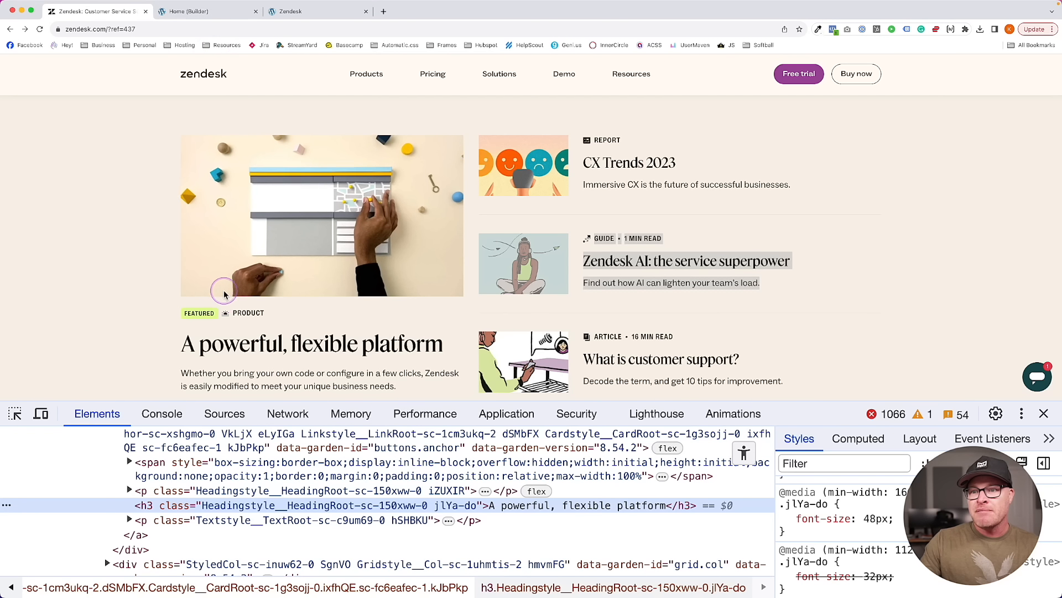
{"action": "scroll", "coordinate": [249, 249], "scroll_direction": "down", "scroll_amount": 2}
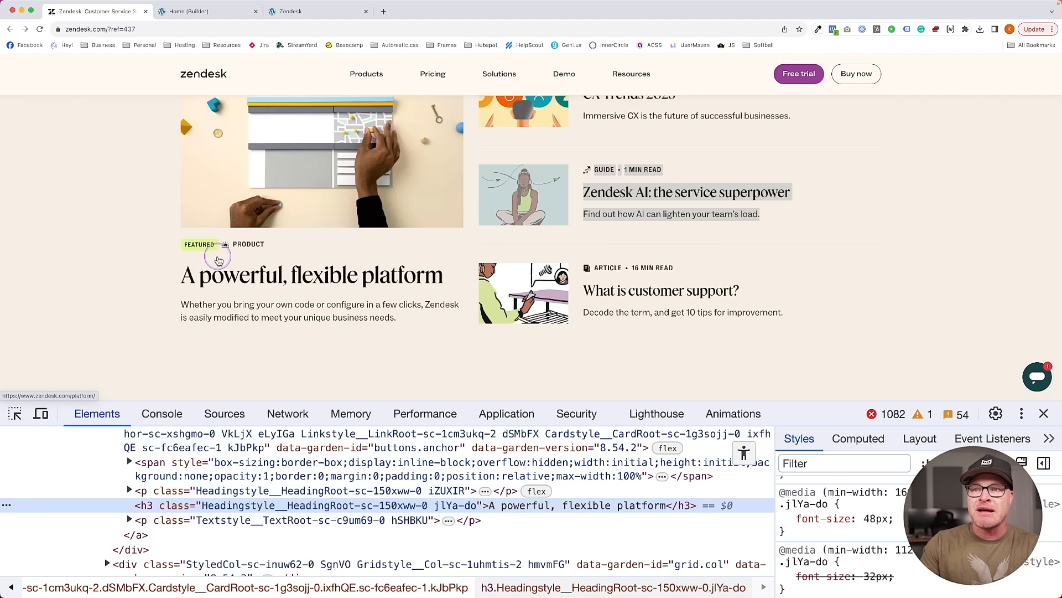
{"action": "left_click", "coordinate": [197, 12]}
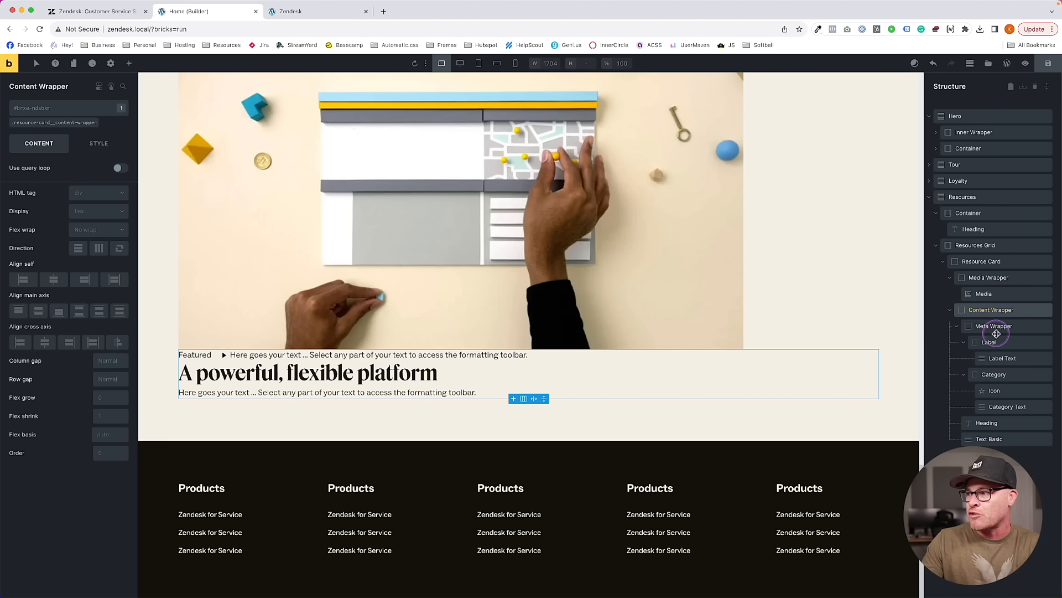
{"action": "left_click", "coordinate": [950, 310]}
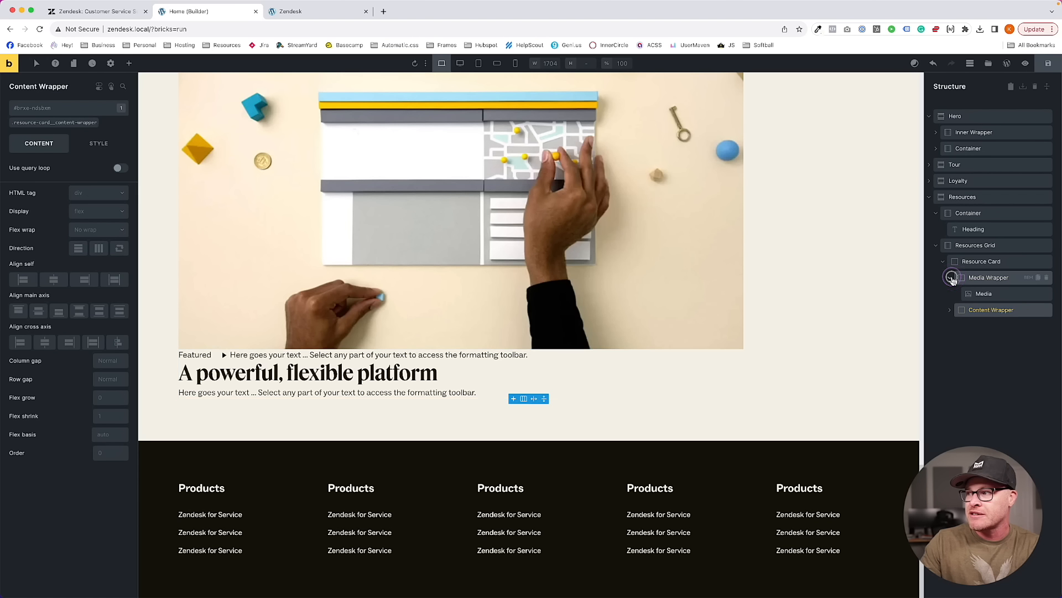
{"action": "left_click", "coordinate": [950, 278]}
{"action": "left_click", "coordinate": [970, 262]}
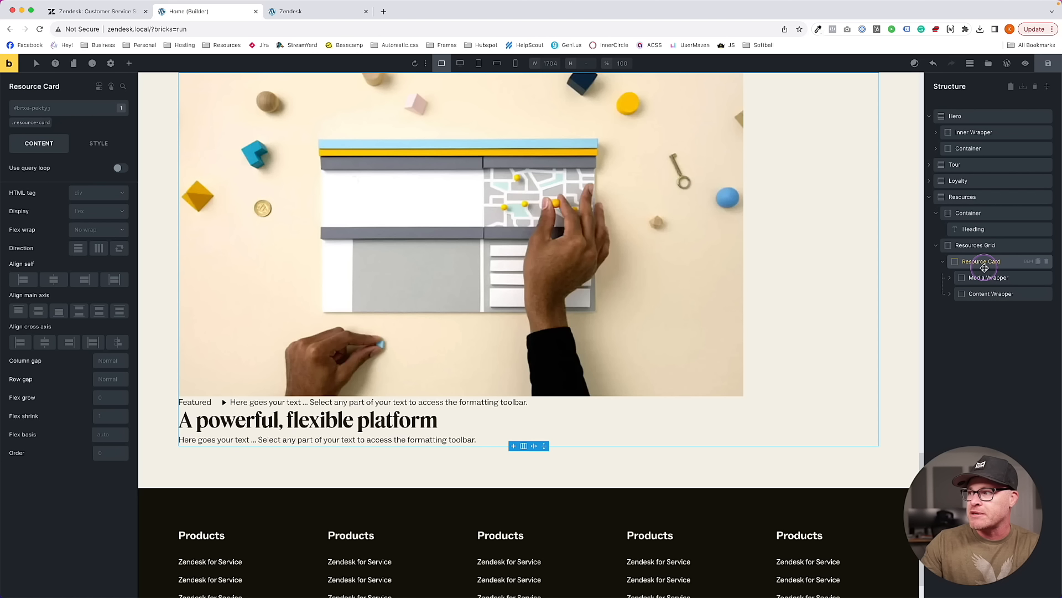
{"action": "left_click", "coordinate": [22, 119]}
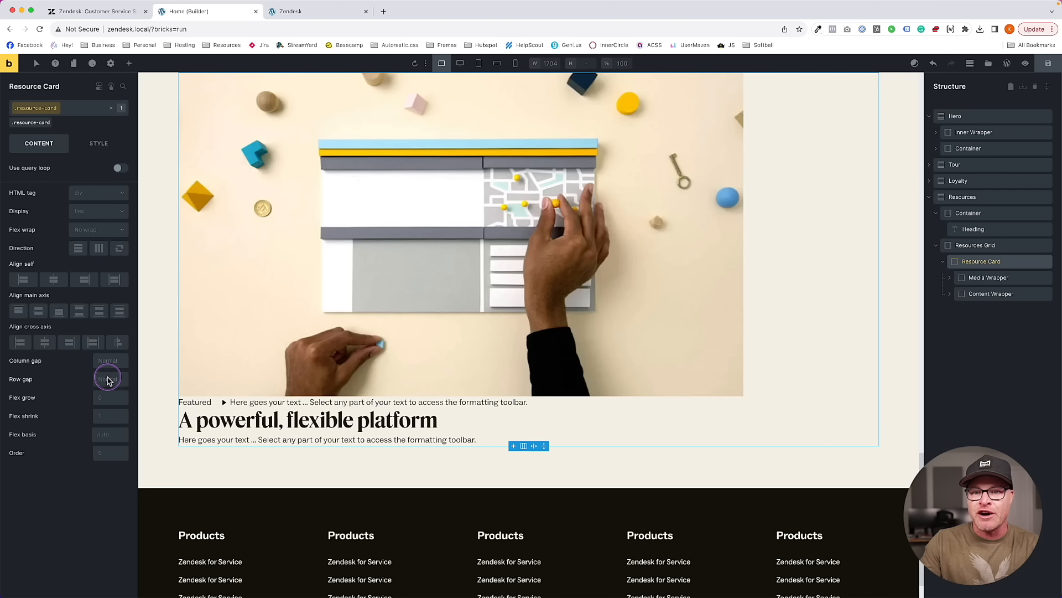
{"action": "left_click", "coordinate": [109, 379]}
{"action": "key", "text": "Return"}
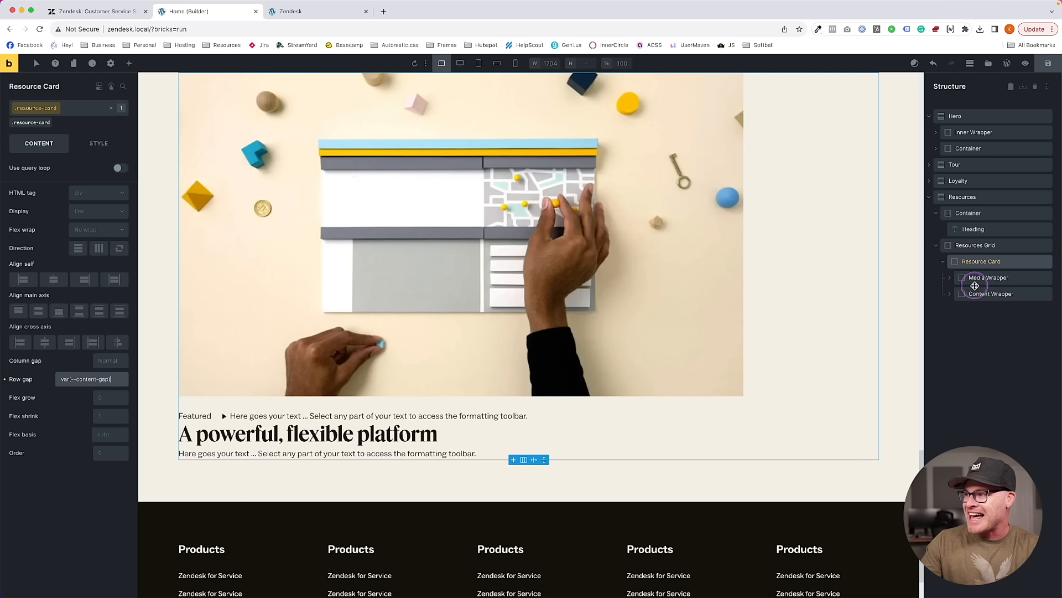
Set the row gap of the resource-card__content-wrapper class to calc(var(--content-gap)/2) and save the page
{"action": "left_click", "coordinate": [969, 277]}
{"action": "left_click", "coordinate": [976, 293]}
{"action": "left_click", "coordinate": [85, 128]}
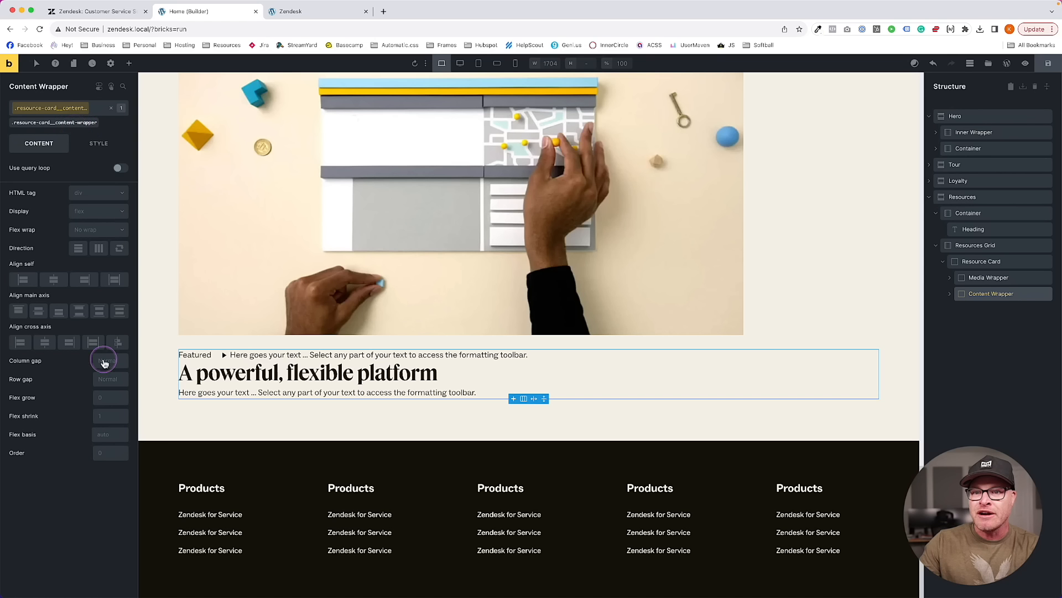
{"action": "left_click", "coordinate": [105, 377]}
{"action": "type", "text": "--conte"}
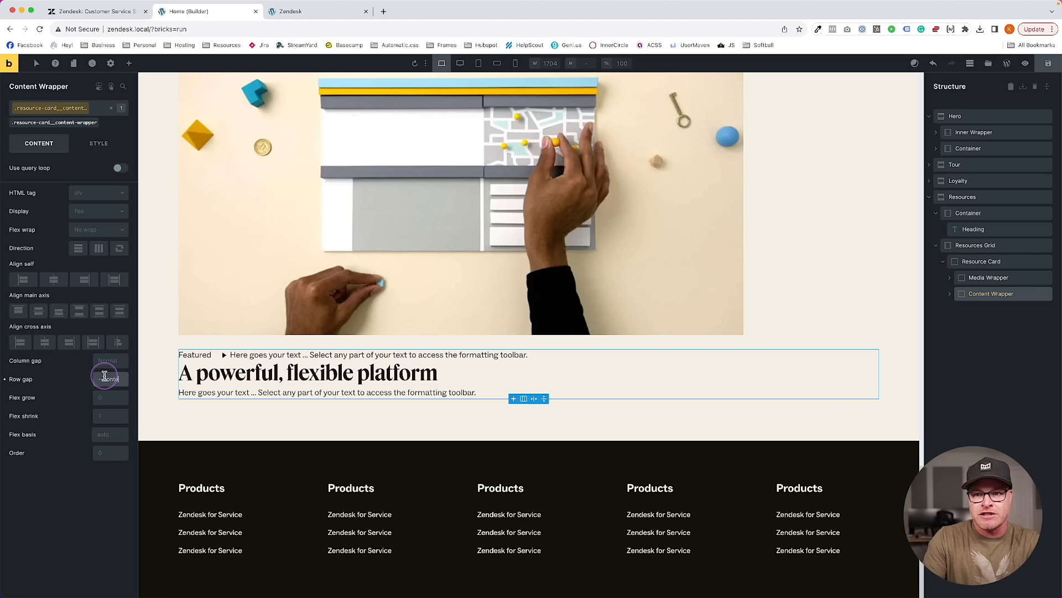
{"action": "type", "text": "nt-gap/2"}
{"action": "key", "text": "Return"}
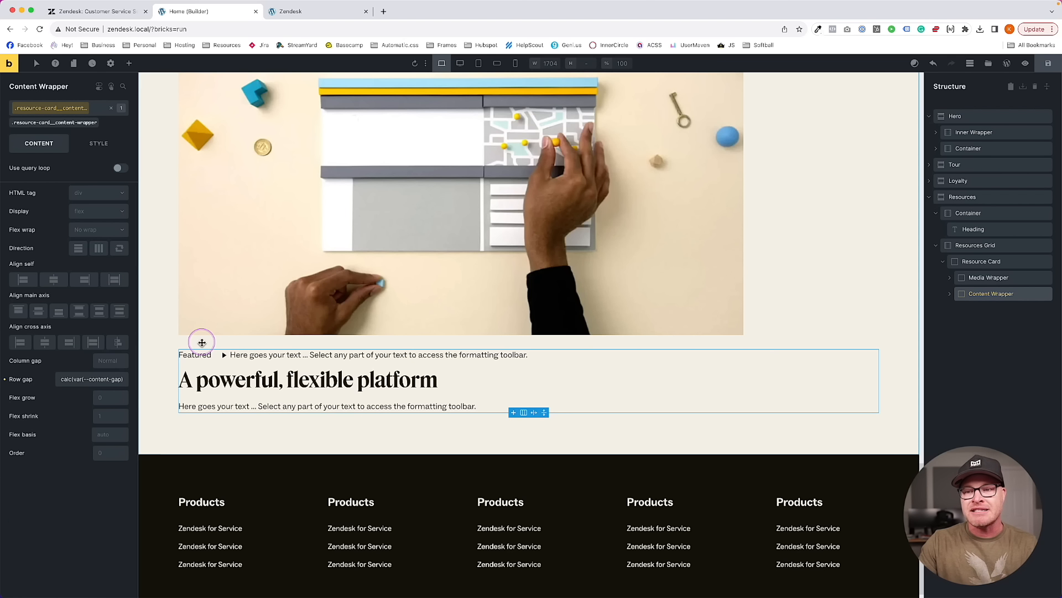
{"action": "left_click", "coordinate": [197, 343]}
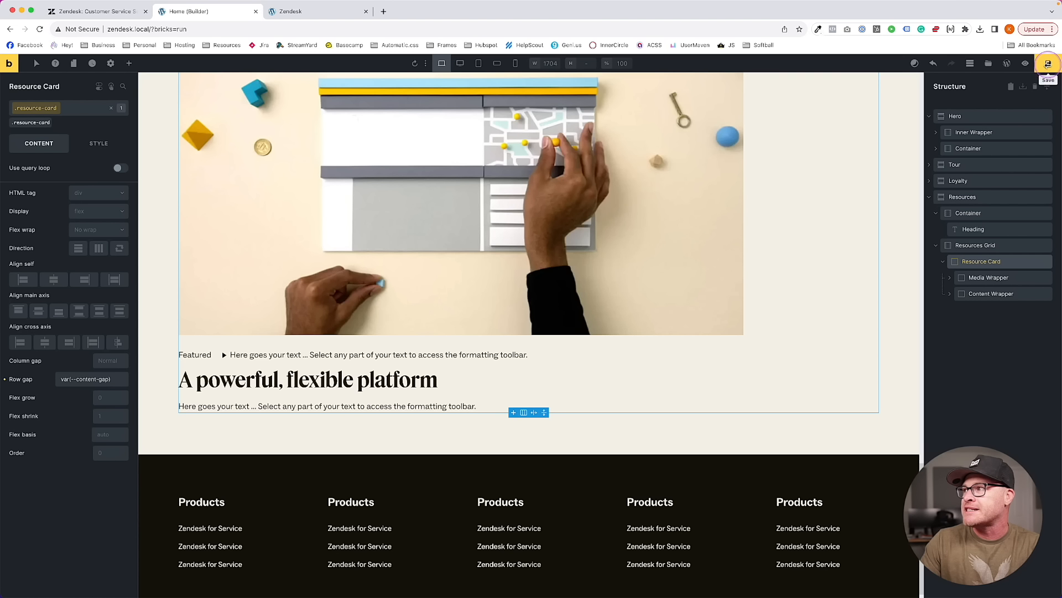
{"action": "left_click", "coordinate": [1048, 63]}
Set the display of the resources-grid class in the Resources section to grid
{"action": "left_click", "coordinate": [976, 198]}
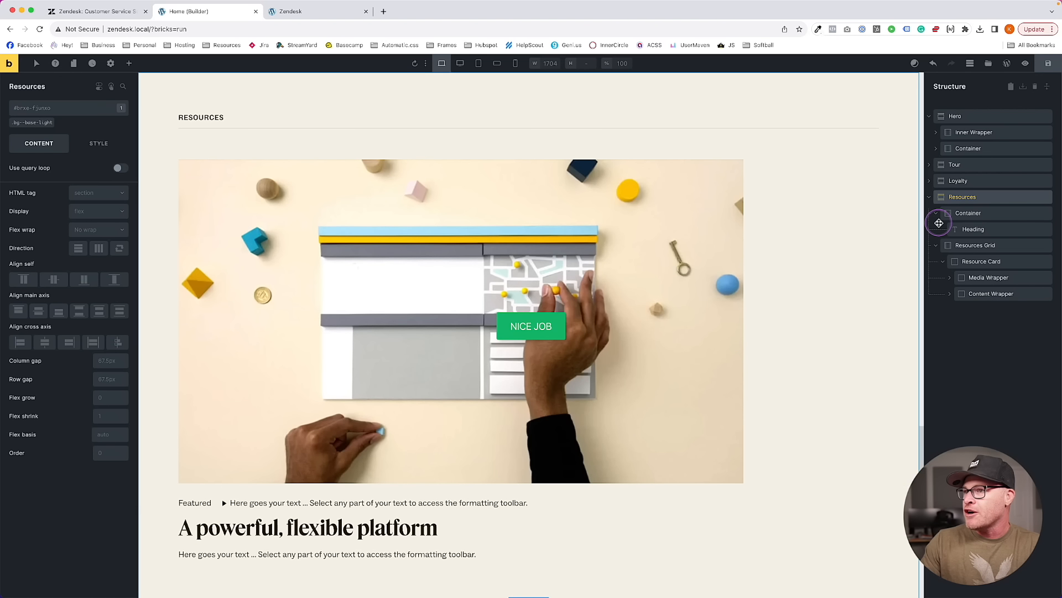
{"action": "scroll", "coordinate": [920, 252], "scroll_direction": "up", "scroll_amount": 1}
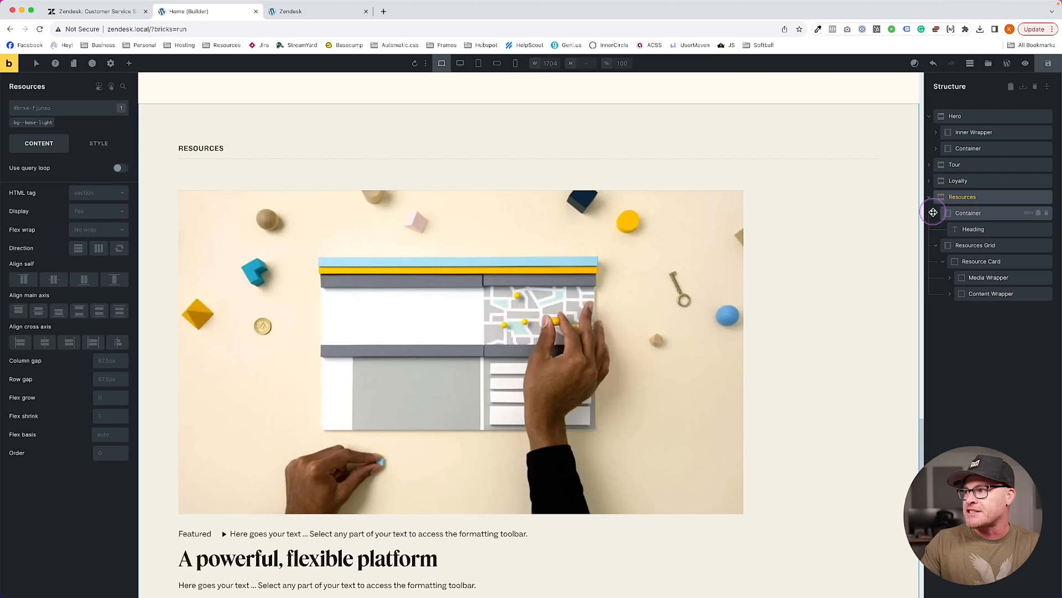
{"action": "left_click", "coordinate": [935, 213]}
{"action": "left_click", "coordinate": [973, 229]}
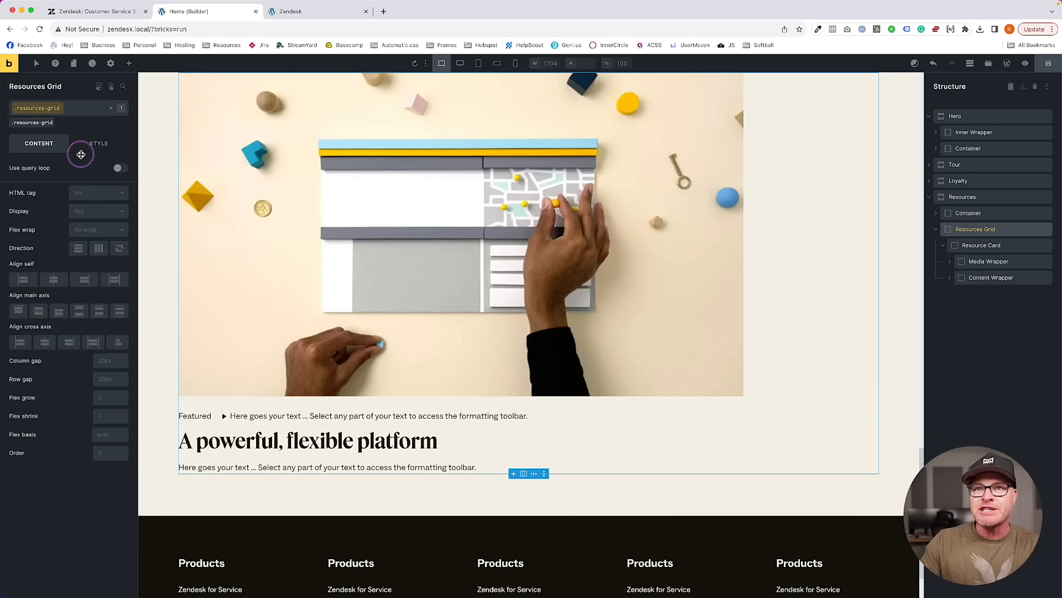
{"action": "left_click", "coordinate": [96, 210]}
{"action": "left_click", "coordinate": [91, 249]}
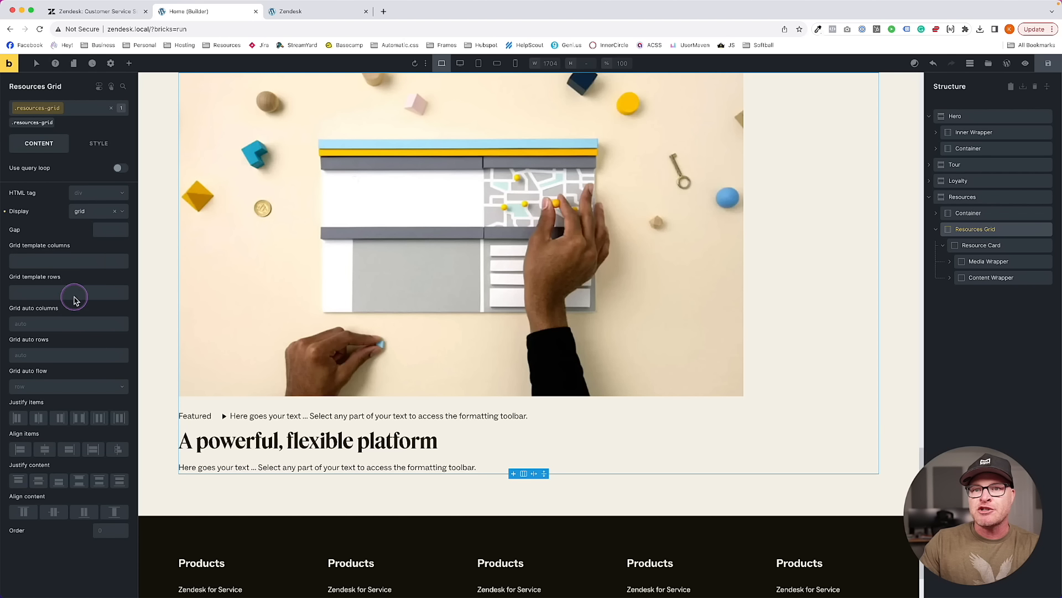
Set the grid template columns of the resources-grid class to var(--grid-2), checking the reference site's resources layout
{"action": "left_click", "coordinate": [81, 261]}
{"action": "left_click", "coordinate": [106, 19]}
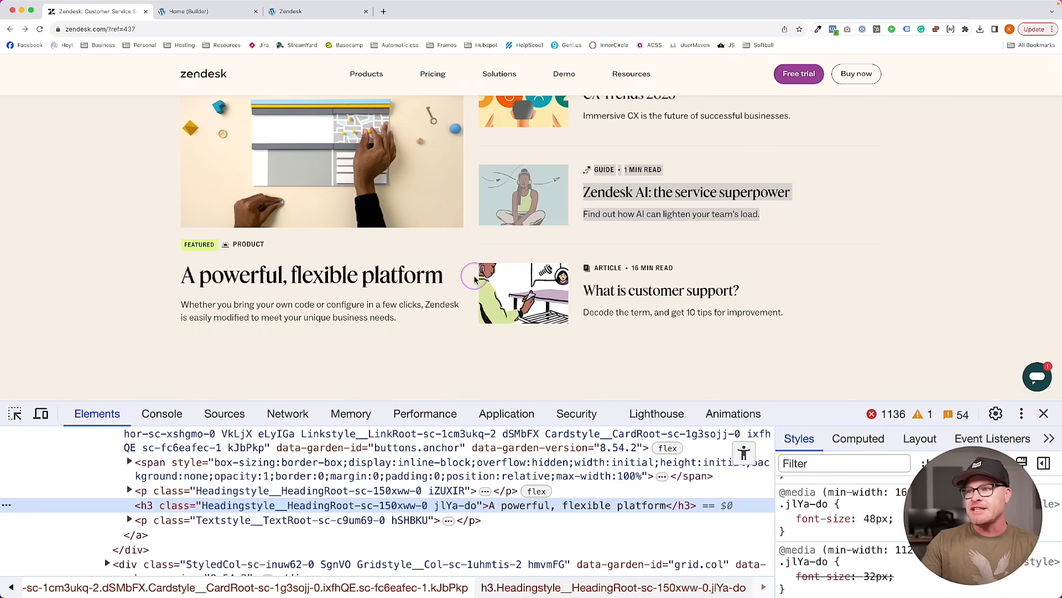
{"action": "right_click", "coordinate": [479, 280]}
{"action": "left_click", "coordinate": [363, 346]}
{"action": "scroll", "coordinate": [363, 346], "scroll_direction": "up", "scroll_amount": 2}
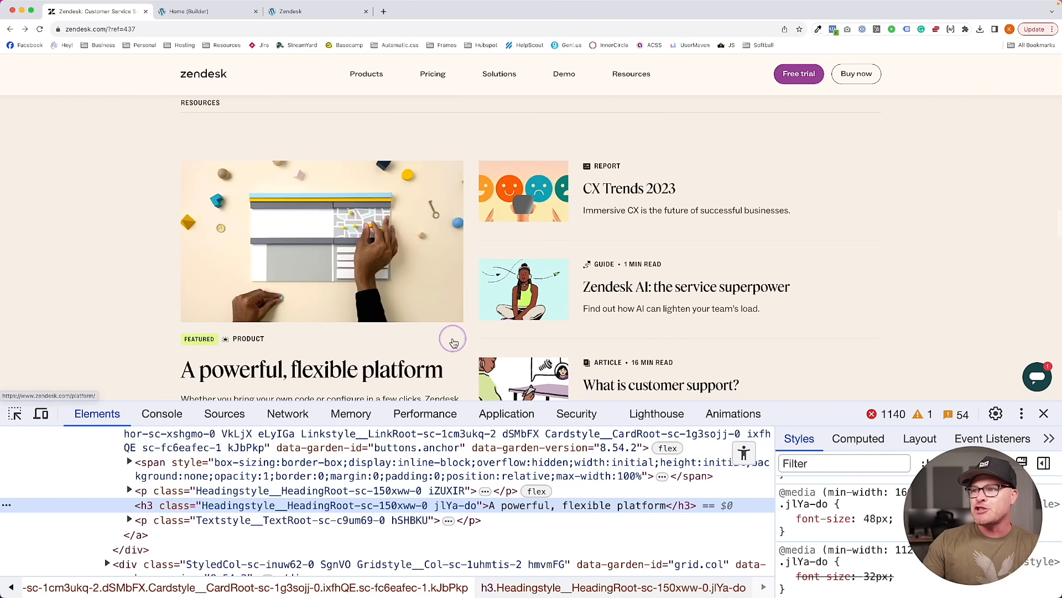
{"action": "left_click", "coordinate": [215, 12]}
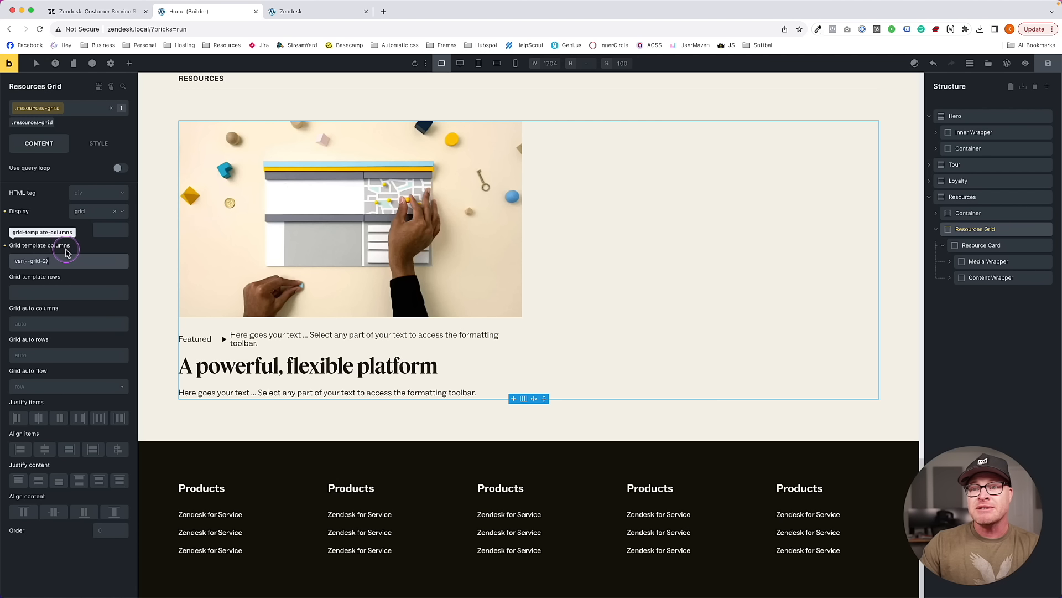
Set the grid template rows of the resources-grid class to var(--grid--3), comparing with the stacked cards on the reference site
{"action": "left_click", "coordinate": [58, 291]}
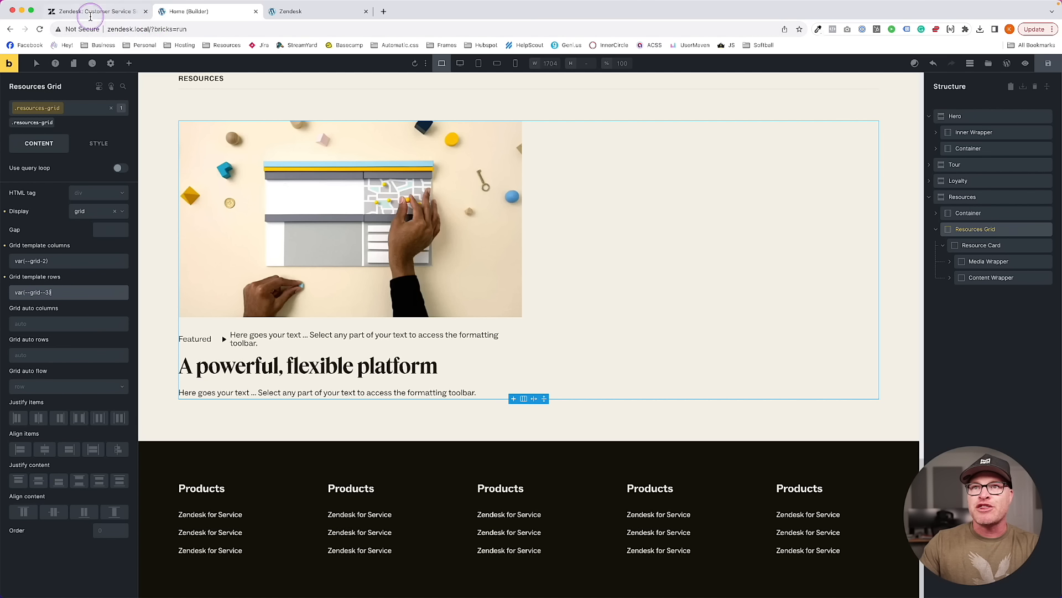
{"action": "left_click", "coordinate": [91, 11]}
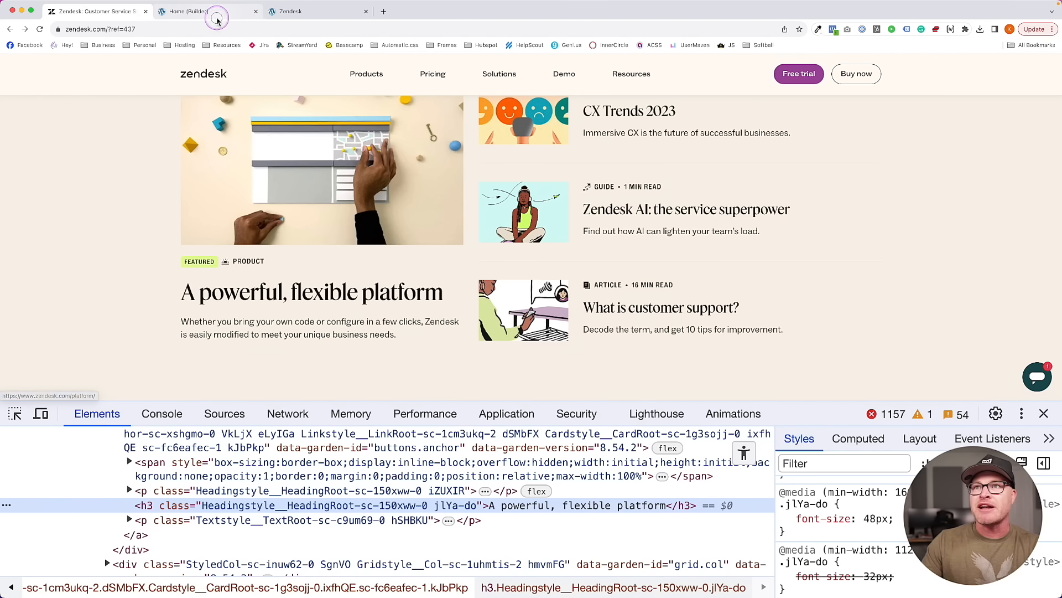
{"action": "left_click", "coordinate": [191, 11]}
{"action": "left_click", "coordinate": [630, 270]}
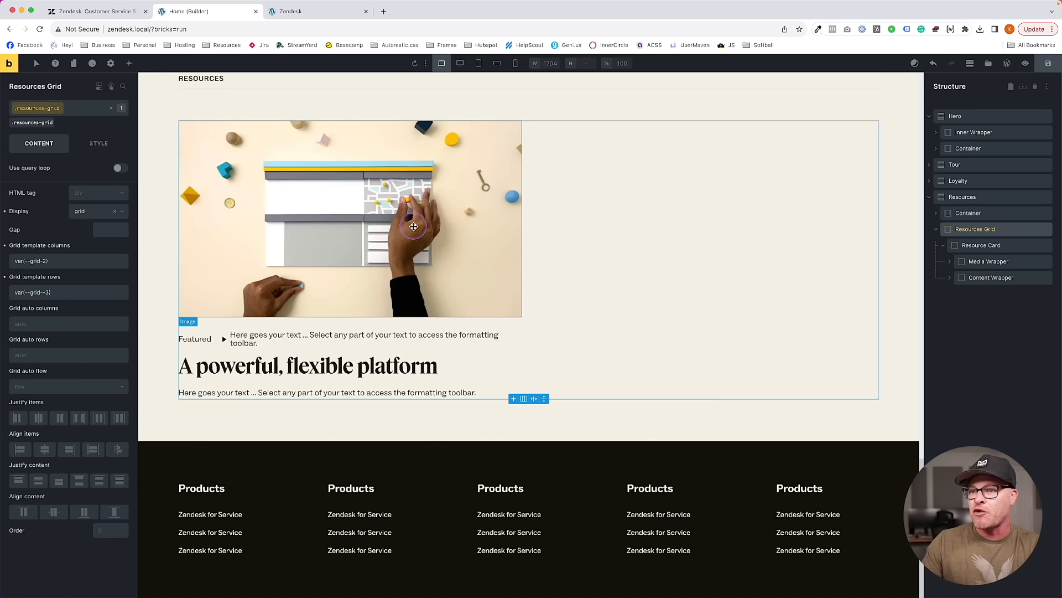
Replace the placeholder category text in the resource card's meta wrapper with "Product", as on the reference site
{"action": "left_click", "coordinate": [263, 339]}
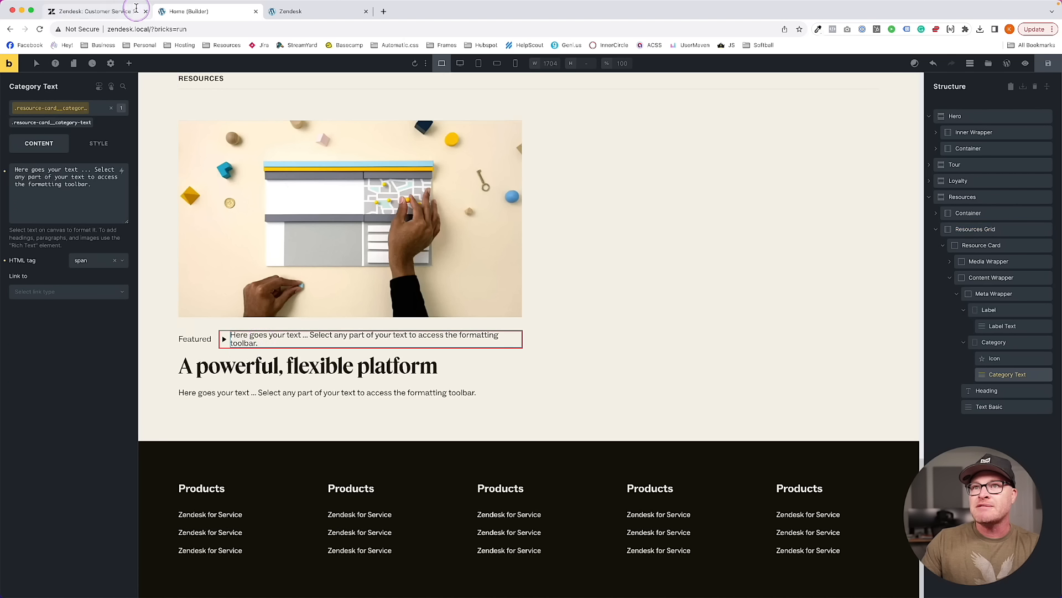
{"action": "left_click", "coordinate": [132, 10]}
{"action": "left_click", "coordinate": [191, 11]}
{"action": "triple_click", "coordinate": [243, 341]}
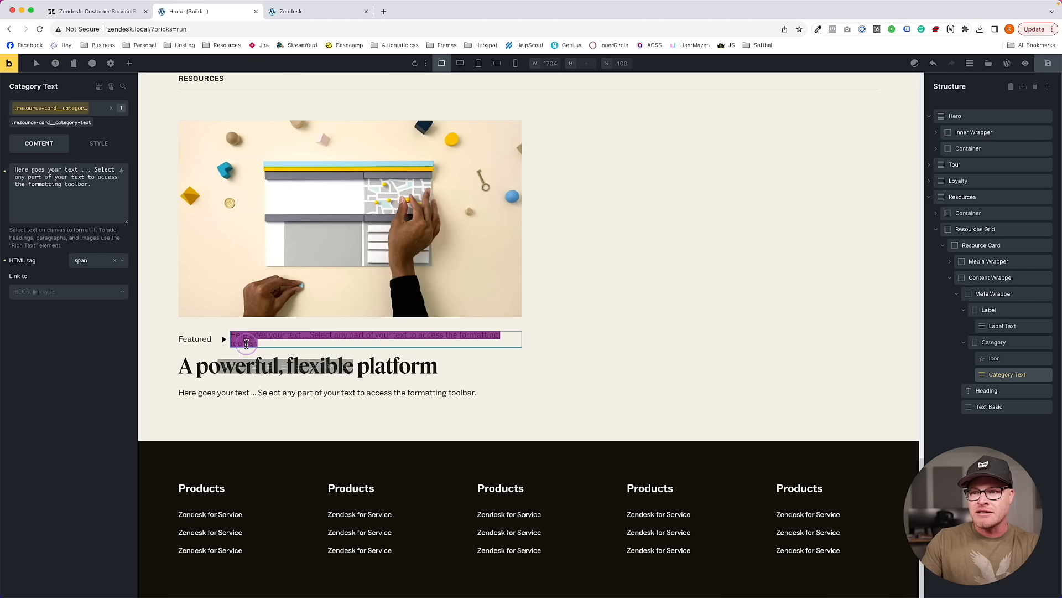
{"action": "type", "text": "Product"}
Style the resource-card__category-text class with uppercase text and a font weight of 600, following the reference card
{"action": "left_click", "coordinate": [94, 11]}
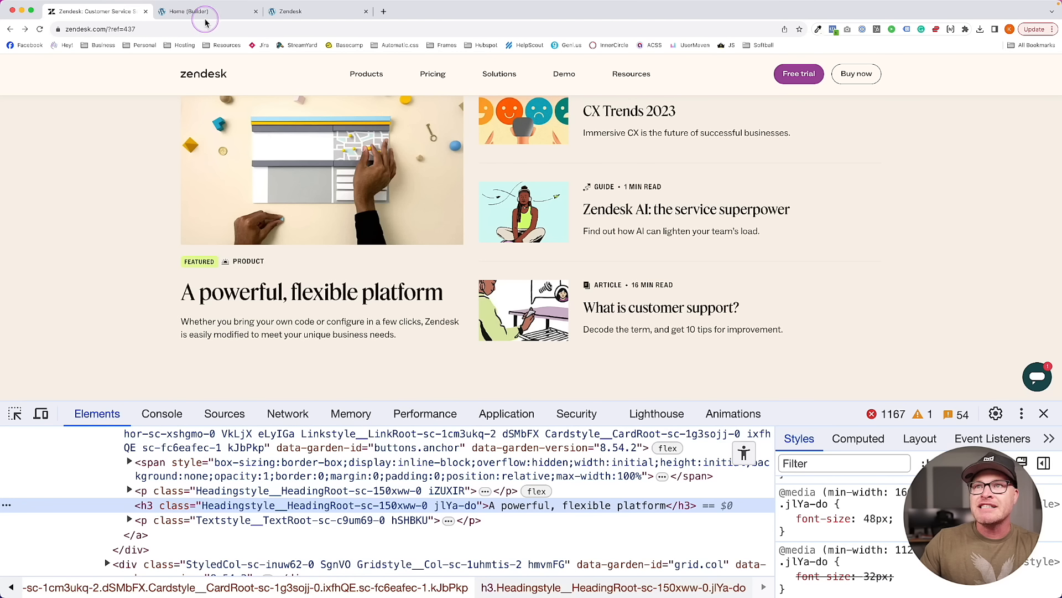
{"action": "left_click", "coordinate": [178, 11]}
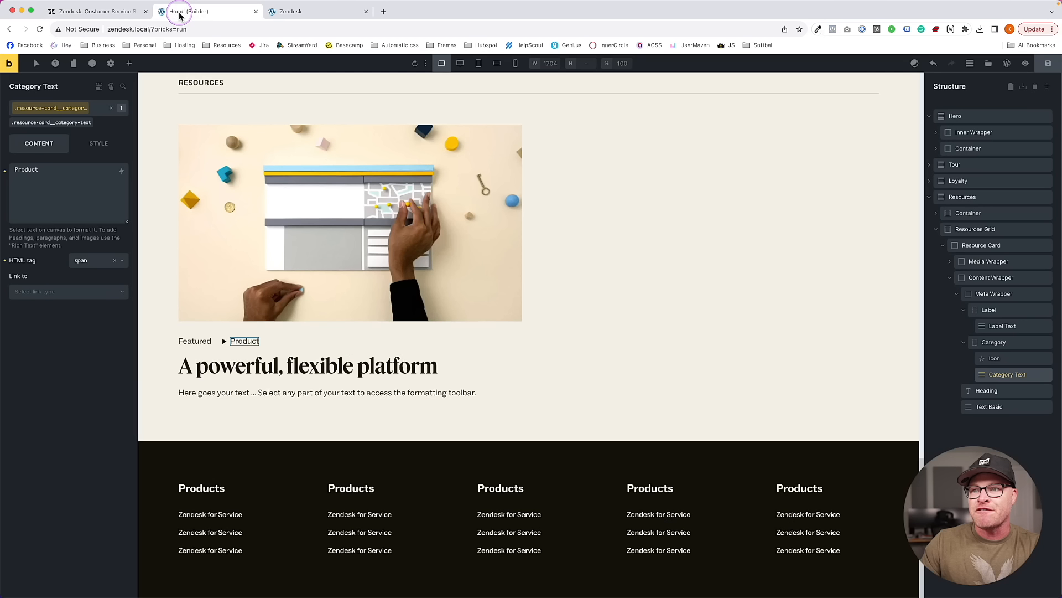
{"action": "left_click", "coordinate": [94, 143]}
{"action": "left_click", "coordinate": [54, 299]}
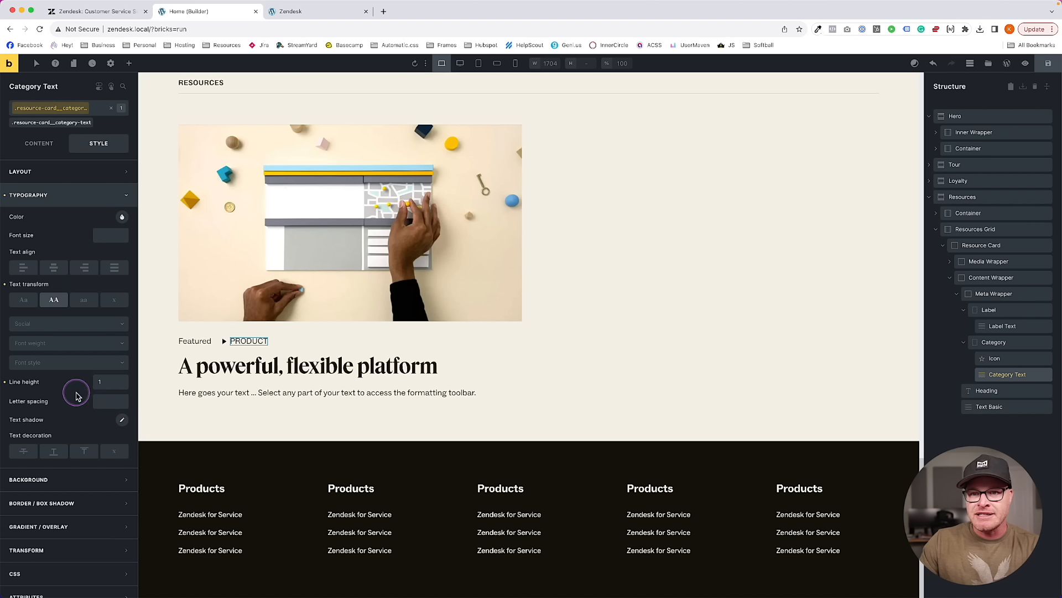
{"action": "left_click", "coordinate": [54, 344]}
{"action": "left_click", "coordinate": [55, 416]}
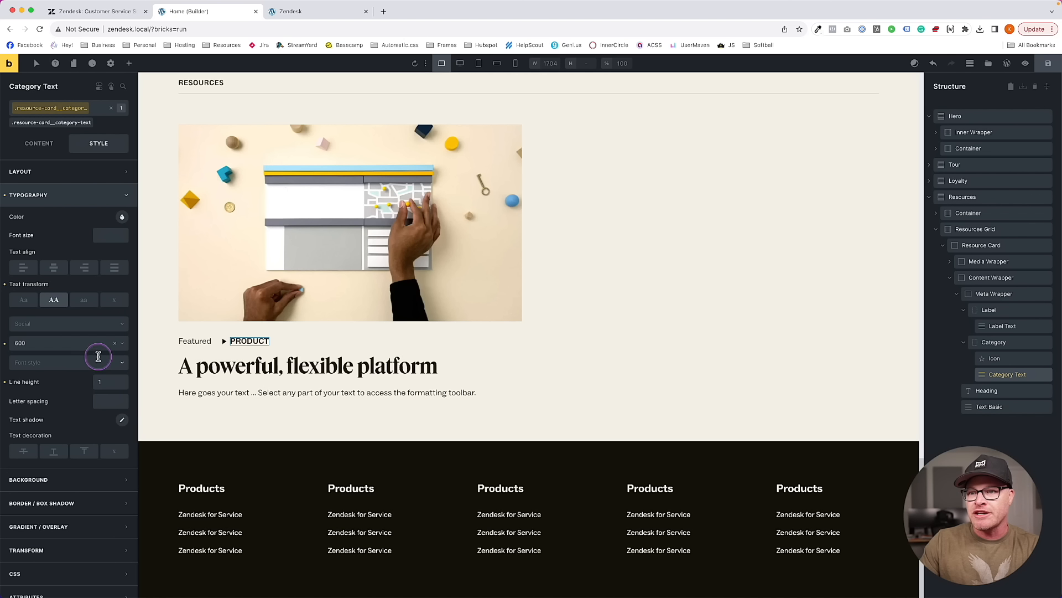
Set the font size of the resource-card__meta-wrapper class to var(--text-s) after checking the reference card's label and category size
{"action": "left_click", "coordinate": [95, 11]}
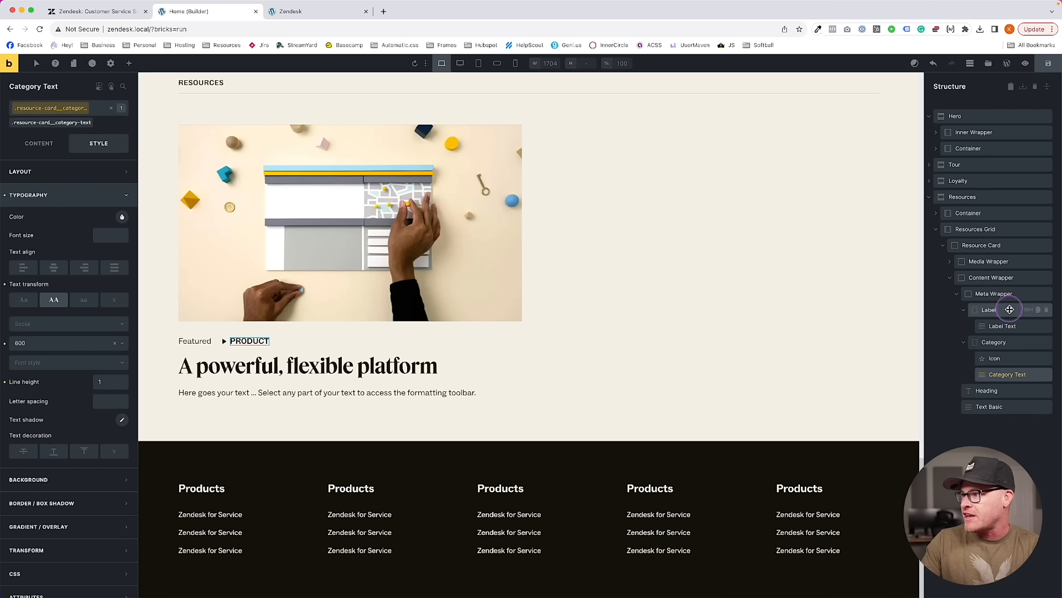
{"action": "left_click", "coordinate": [996, 294]}
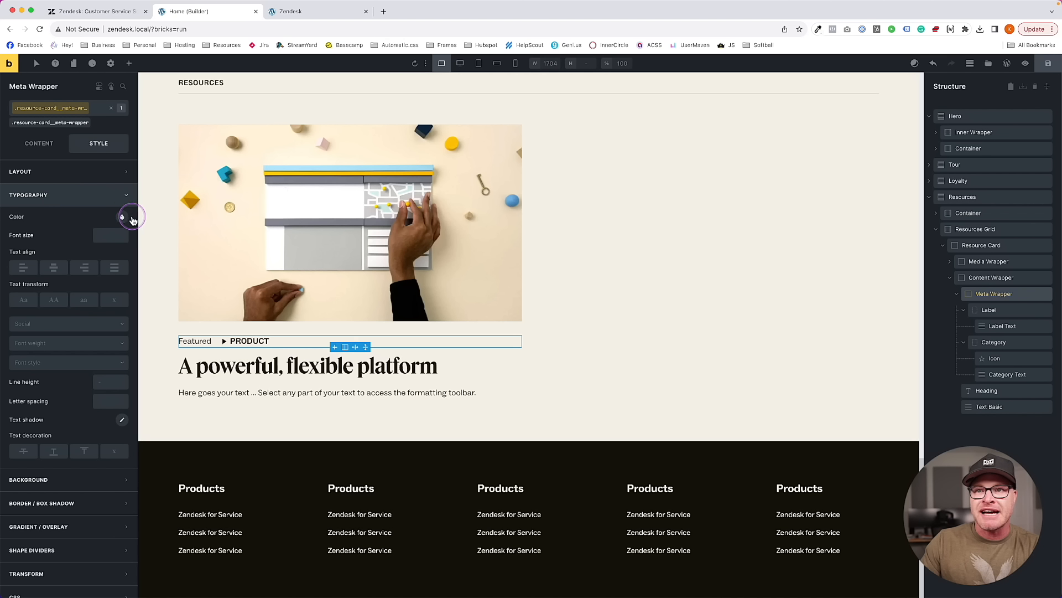
{"action": "left_click", "coordinate": [110, 237]}
{"action": "type", "text": "--text-s"}
{"action": "key", "text": "Return"}
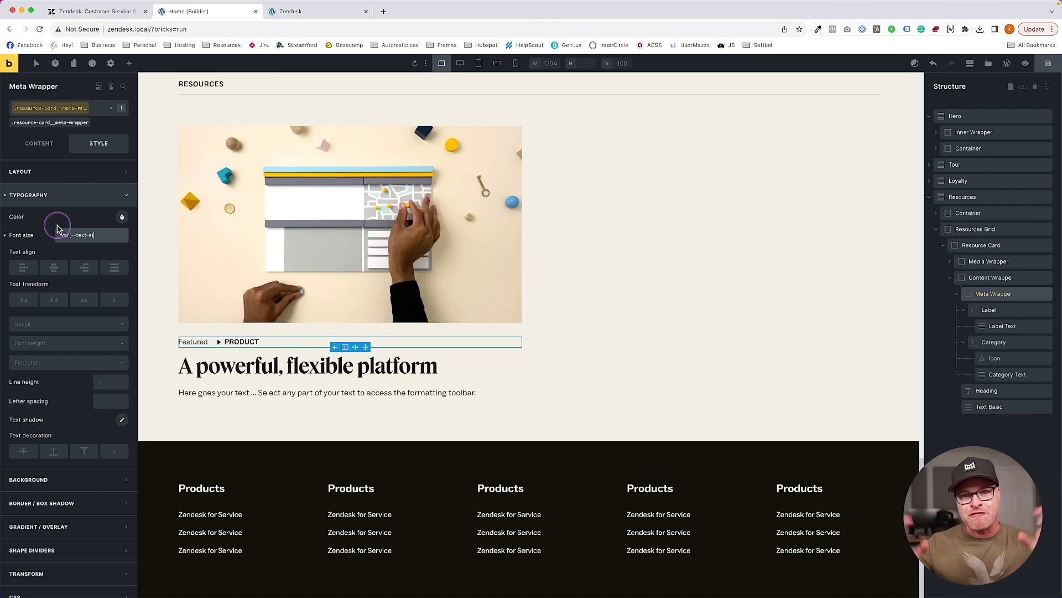
Set the text transform of the card's Featured label text to uppercase, using the live Zendesk page as reference
{"action": "left_click", "coordinate": [100, 12]}
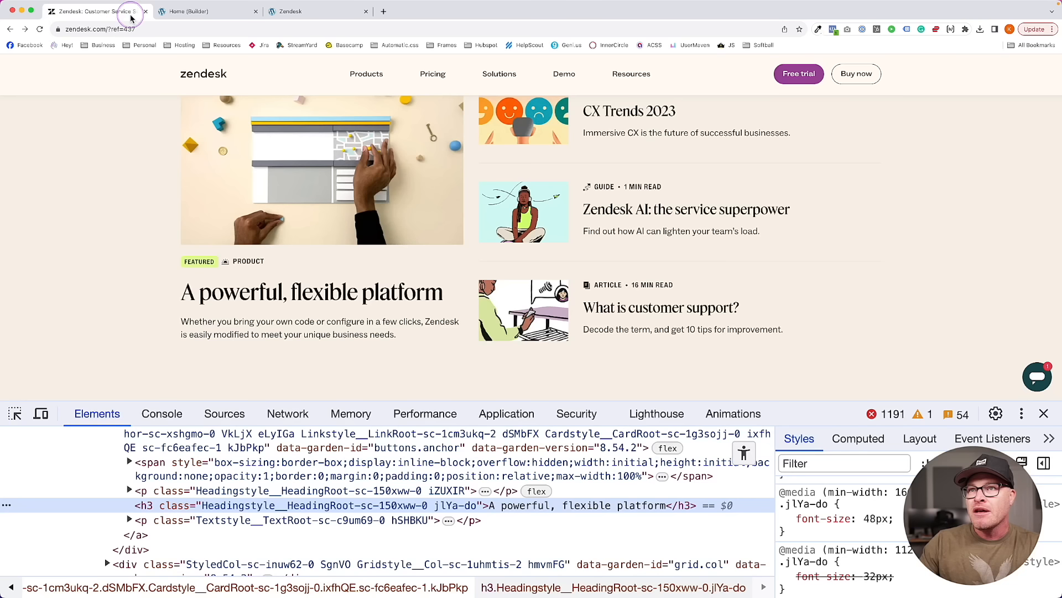
{"action": "left_click", "coordinate": [210, 17]}
{"action": "left_click", "coordinate": [193, 341]}
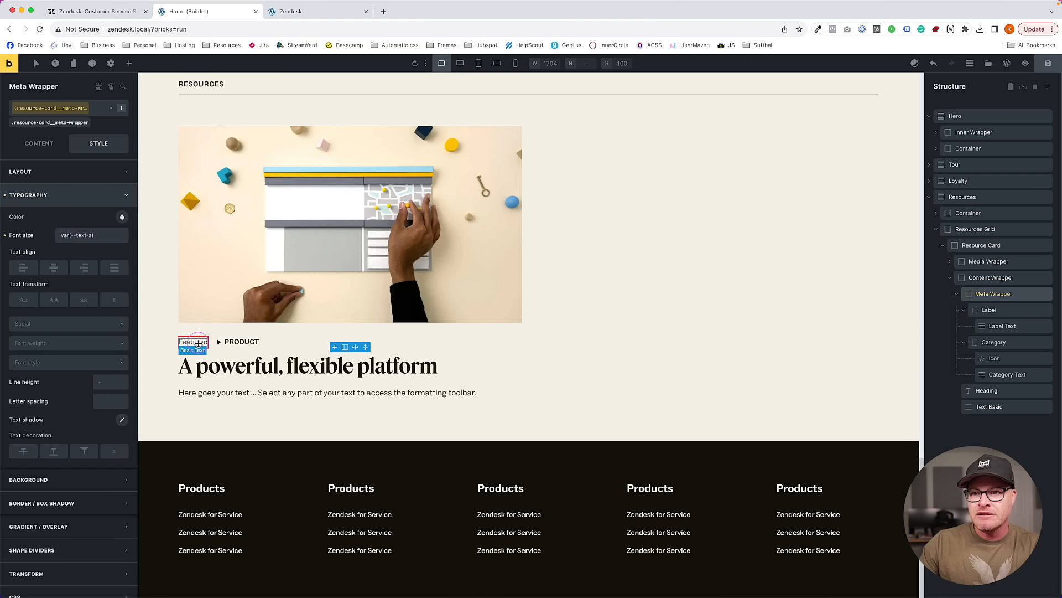
{"action": "left_click", "coordinate": [76, 112]}
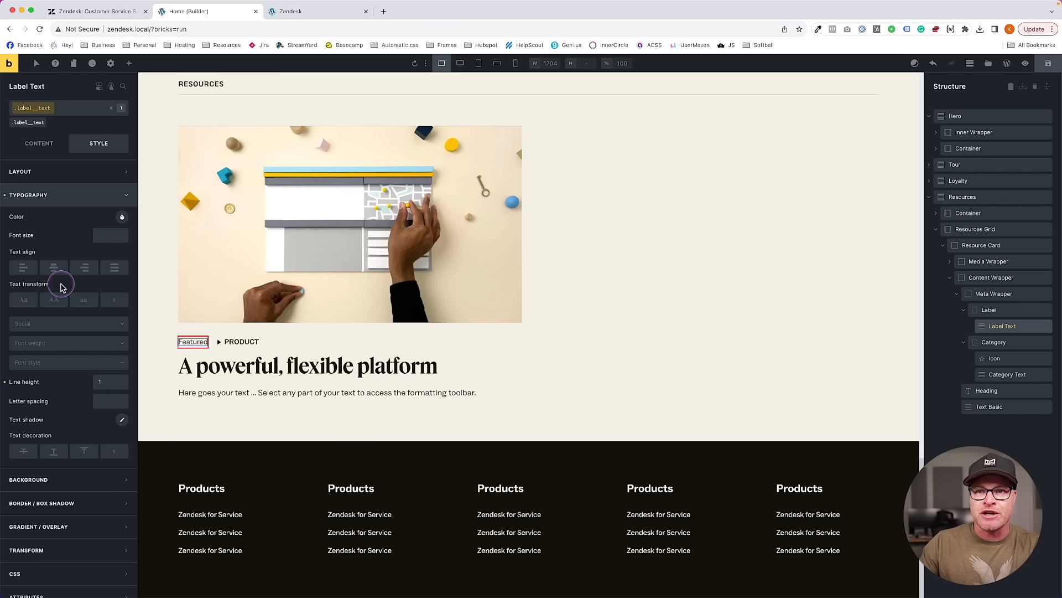
{"action": "left_click", "coordinate": [54, 300]}
Set the letter spacing of the Featured label text to .025em, after comparing it with the original page
{"action": "left_click", "coordinate": [72, 12]}
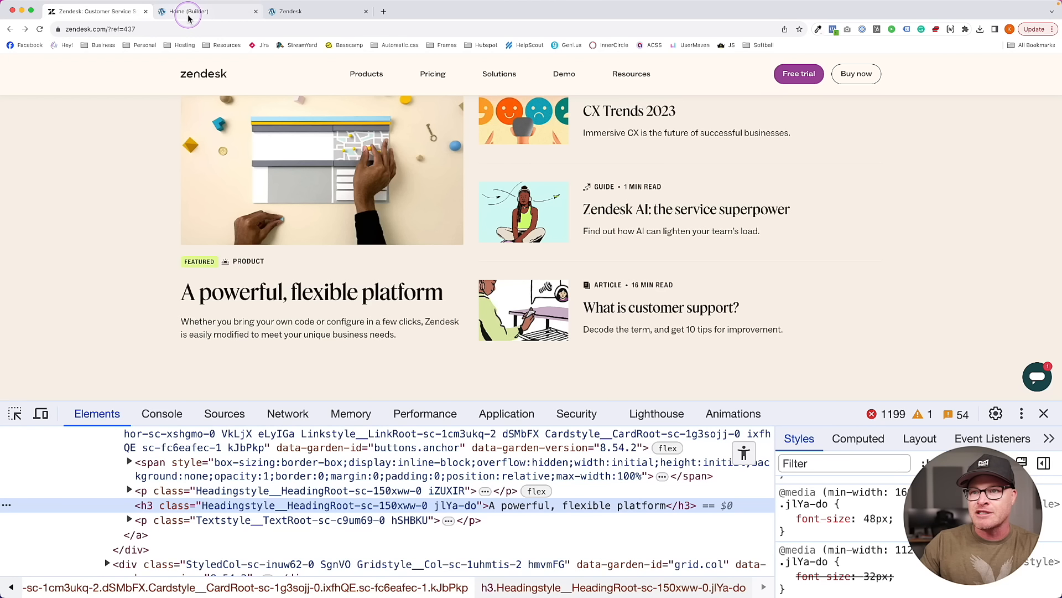
{"action": "left_click", "coordinate": [188, 17]}
{"action": "left_click", "coordinate": [108, 399]}
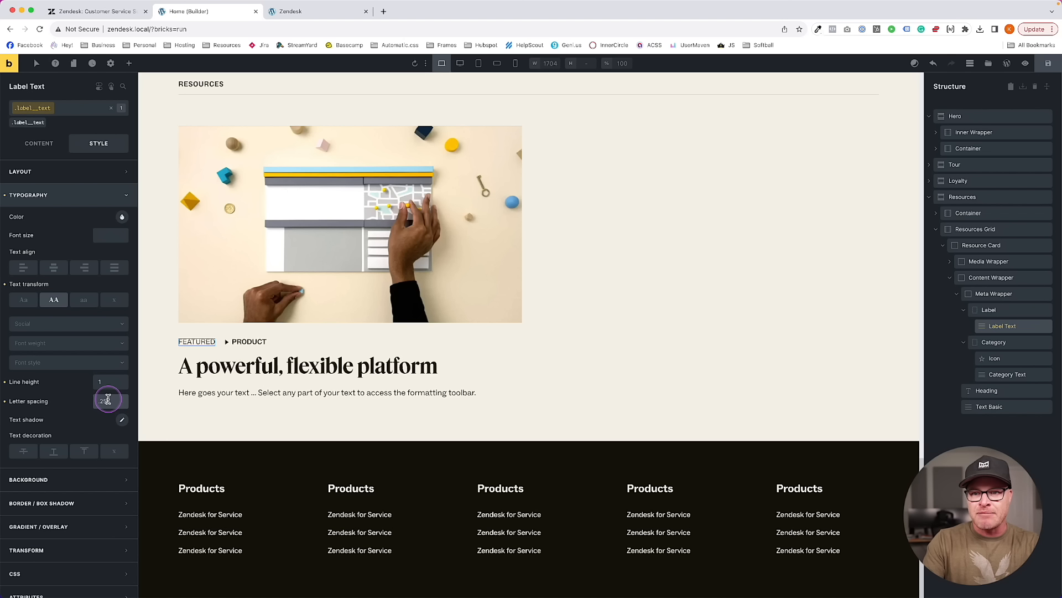
{"action": "key", "text": "BackSpace"}
{"action": "key", "text": "BackSpace"}
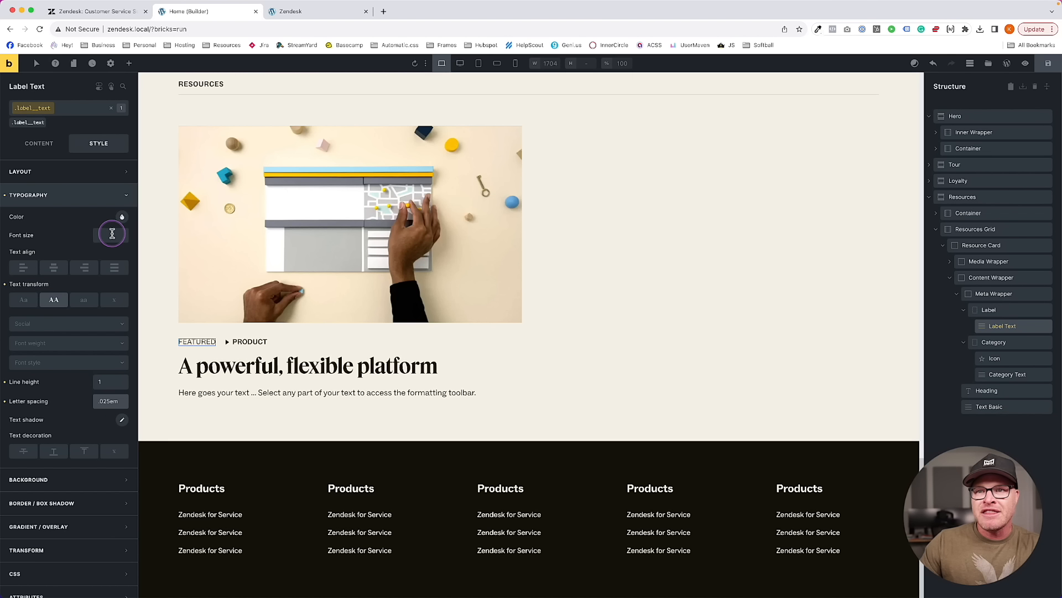
Check the original badge's size and set the label text's font size to var(--text-xs)
{"action": "left_click", "coordinate": [91, 11]}
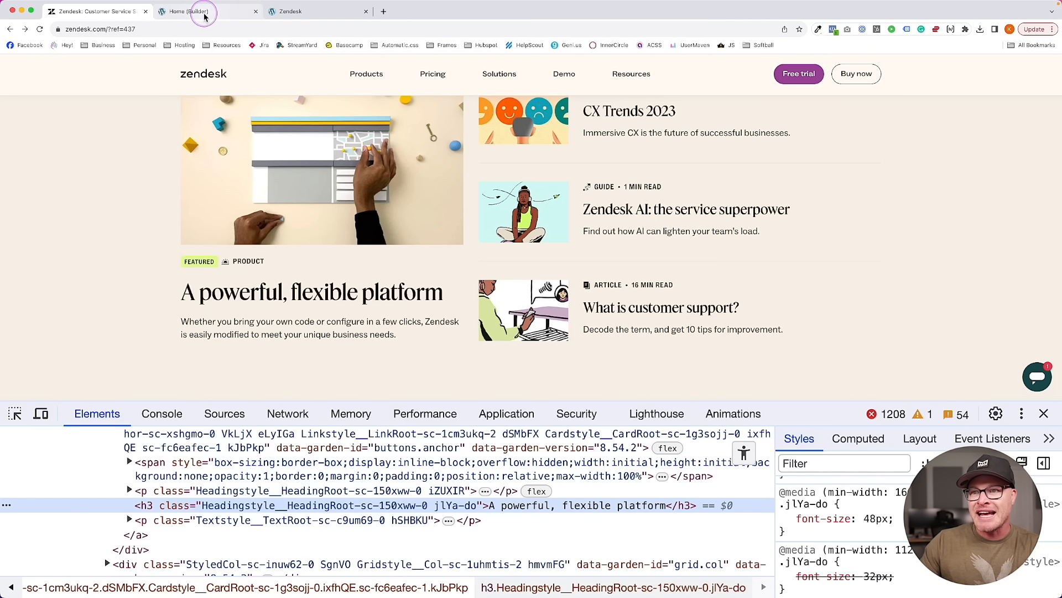
{"action": "left_click", "coordinate": [204, 16]}
{"action": "left_click", "coordinate": [116, 236]}
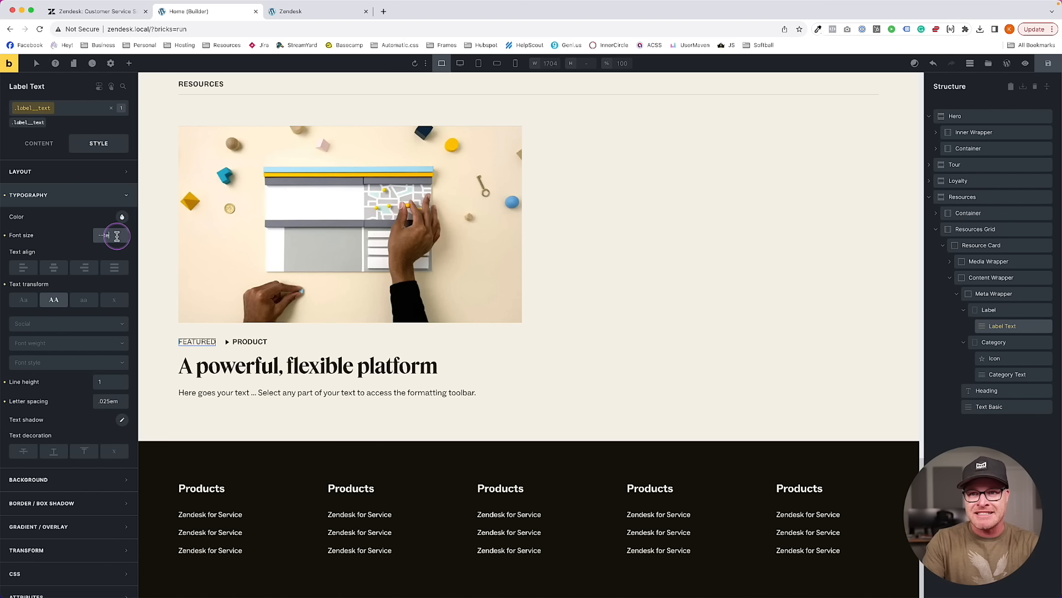
{"action": "type", "text": "--text-xs"}
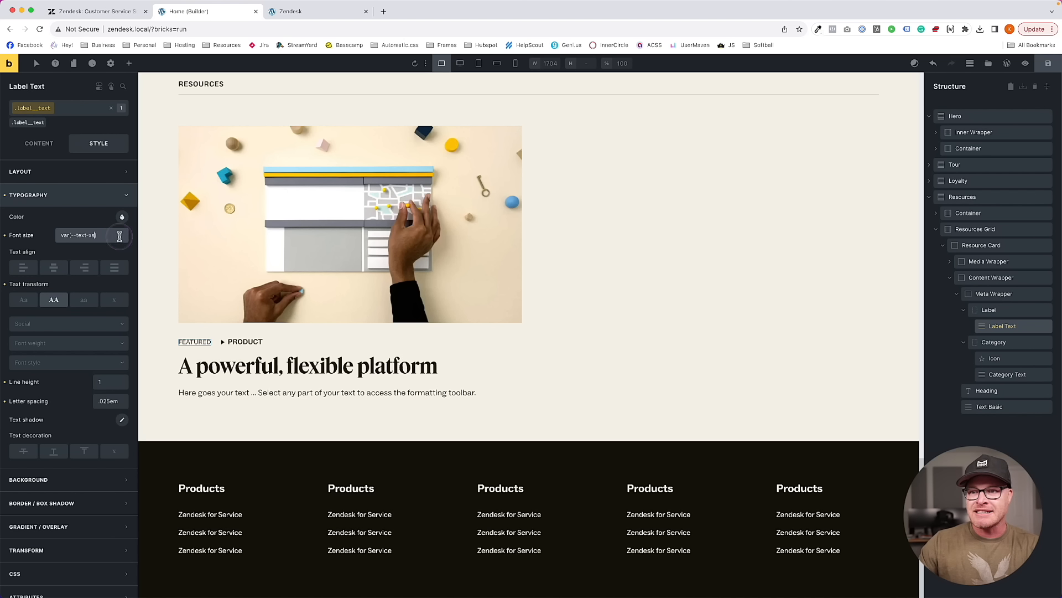
Compare the badge's boldness with the original page and set the label text's font weight to 600
{"action": "left_click", "coordinate": [93, 12]}
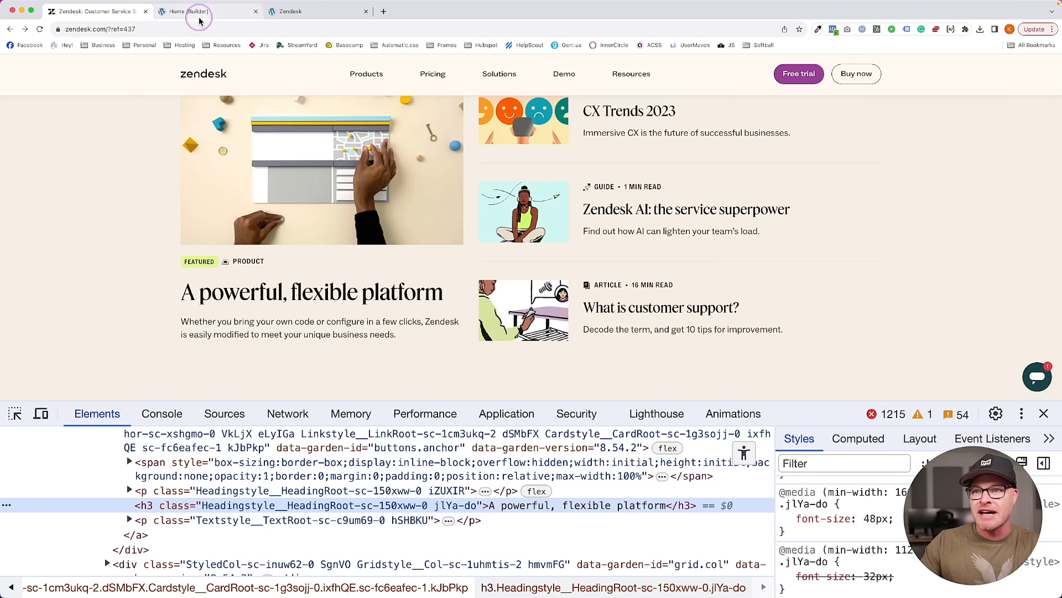
{"action": "left_click", "coordinate": [199, 21]}
{"action": "left_click", "coordinate": [66, 344]}
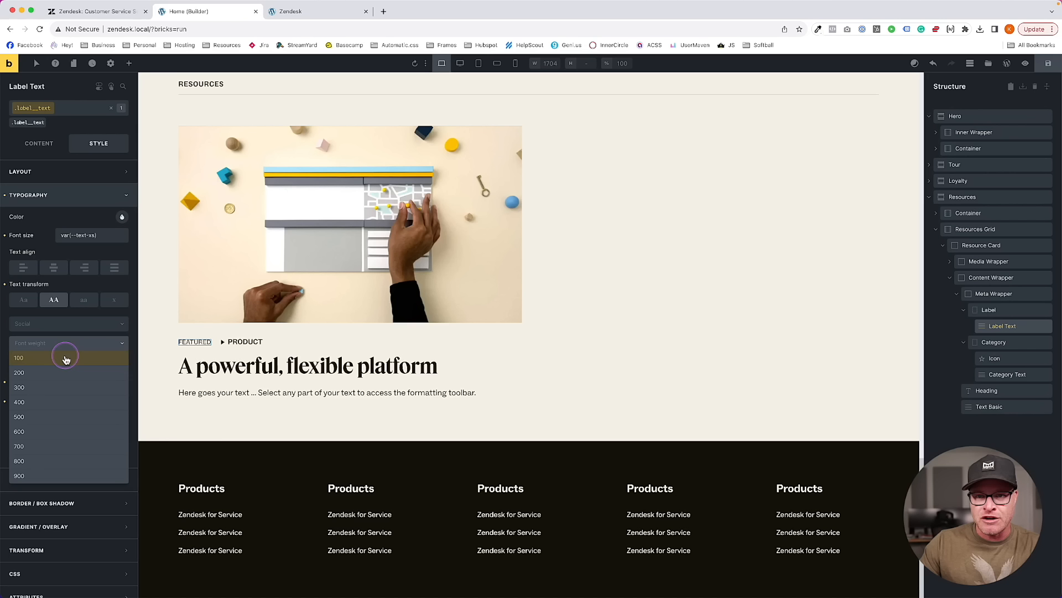
{"action": "left_click", "coordinate": [63, 432]}
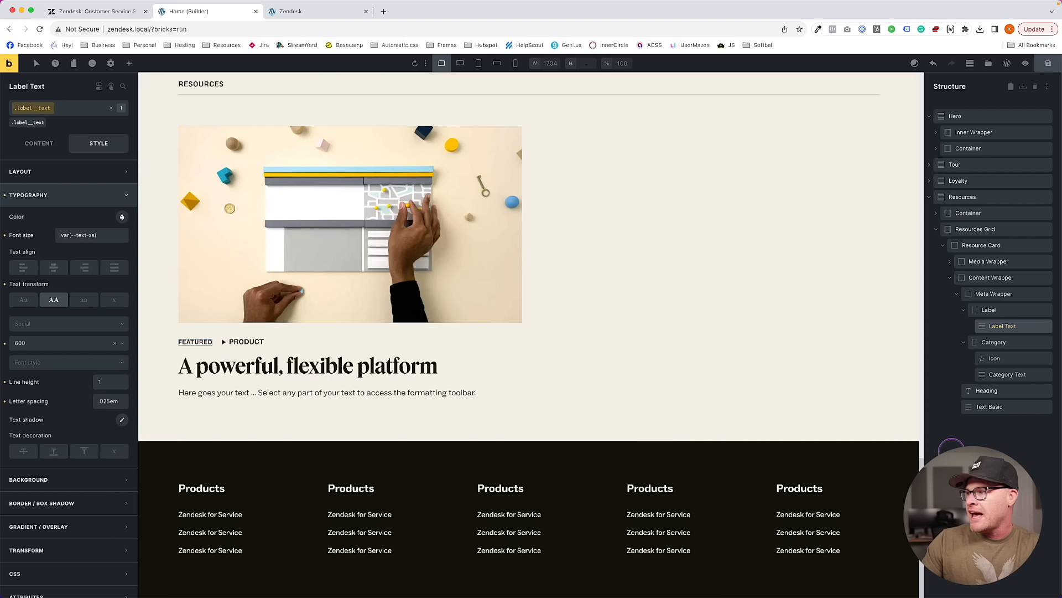
Give the Label wrapper .25em of padding on all sides
{"action": "left_click", "coordinate": [994, 310]}
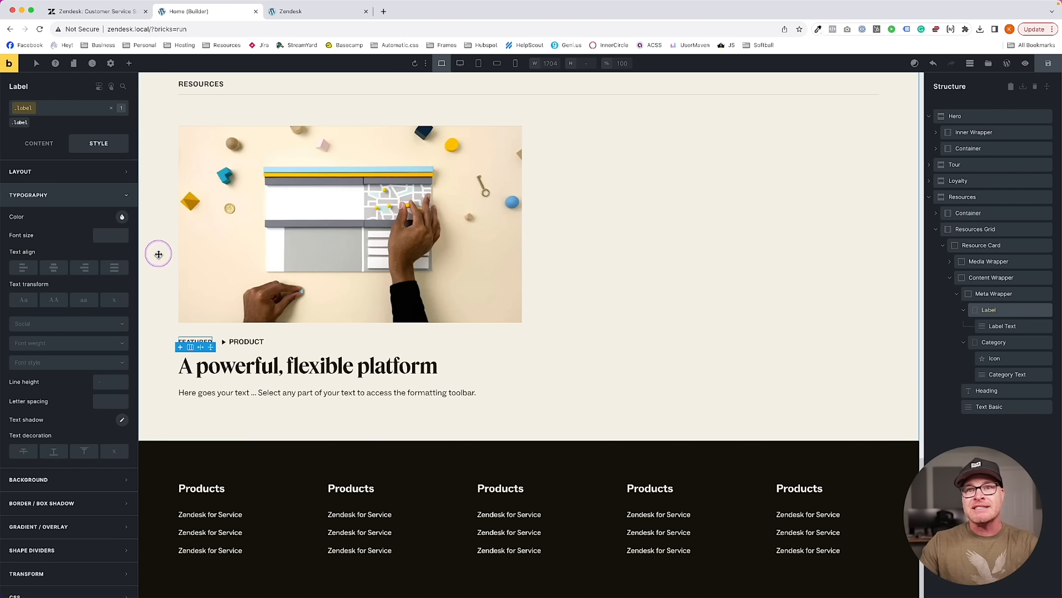
{"action": "left_click", "coordinate": [100, 19]}
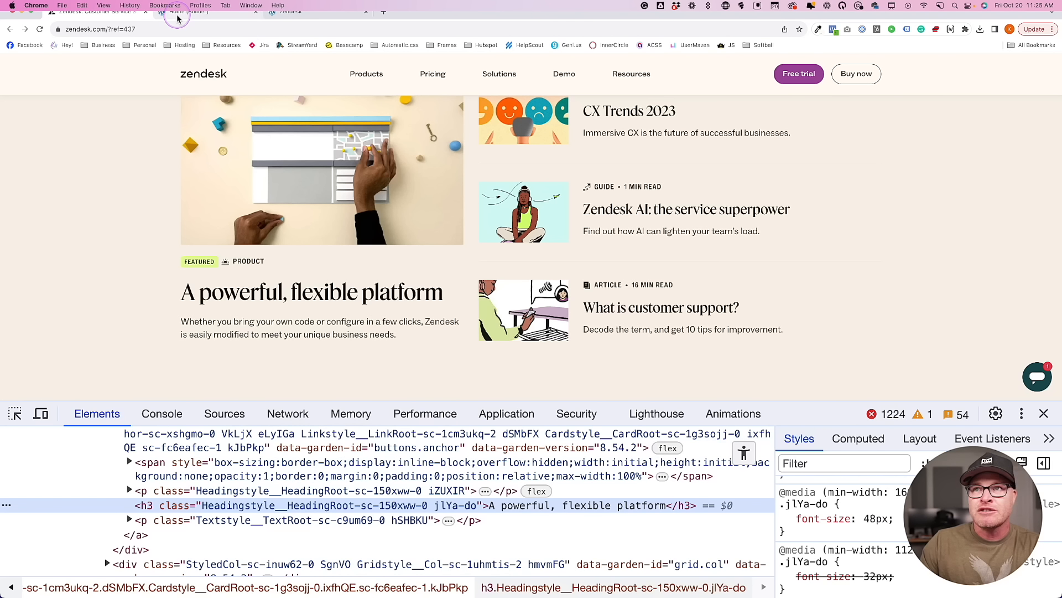
{"action": "left_click", "coordinate": [178, 18]}
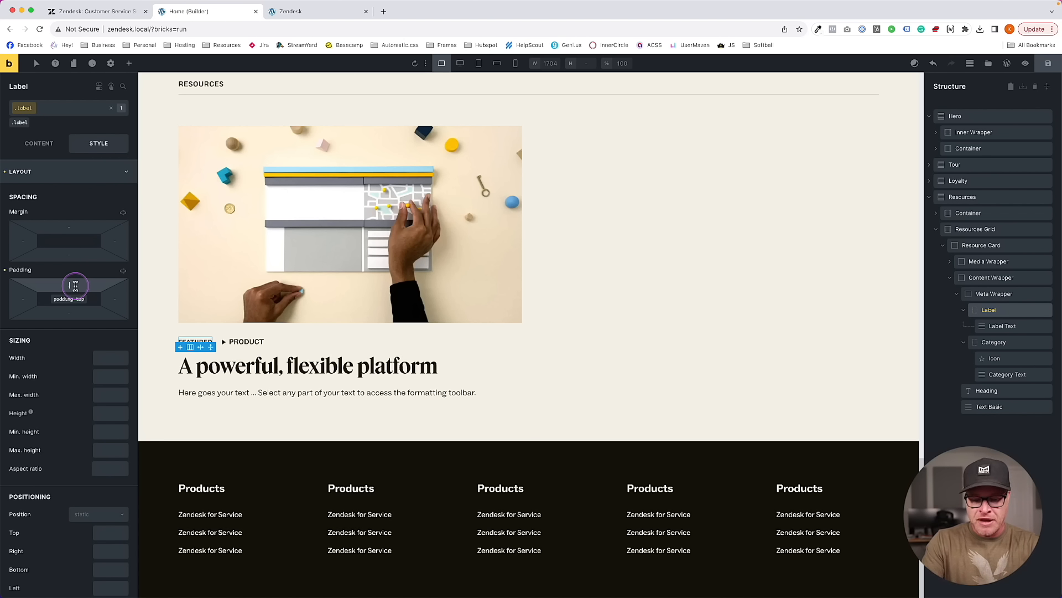
{"action": "type", "text": ".235em"}
{"action": "key", "text": "BackSpace"}
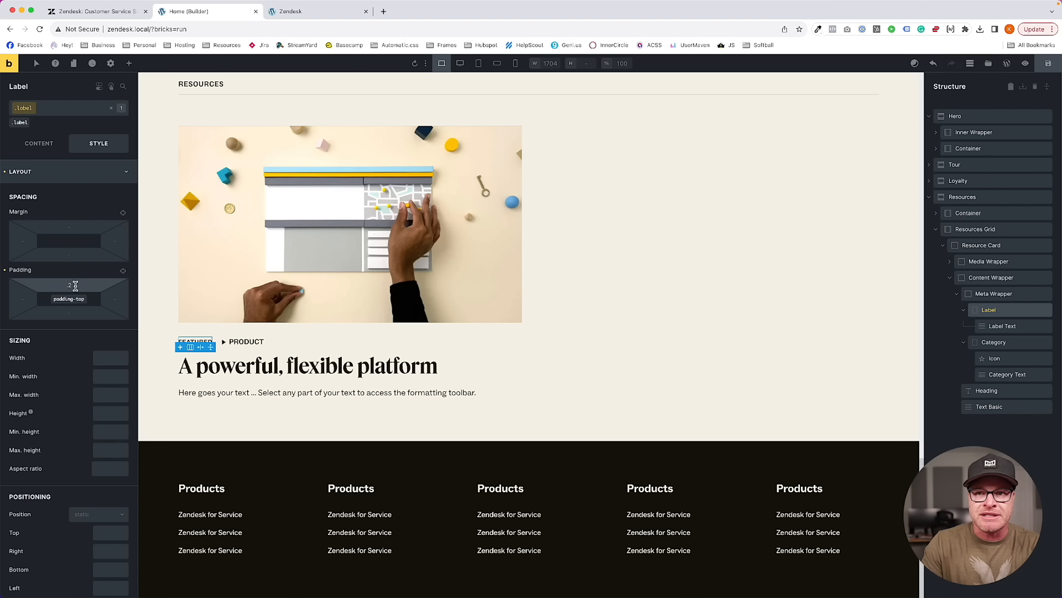
{"action": "type", "text": "5em"}
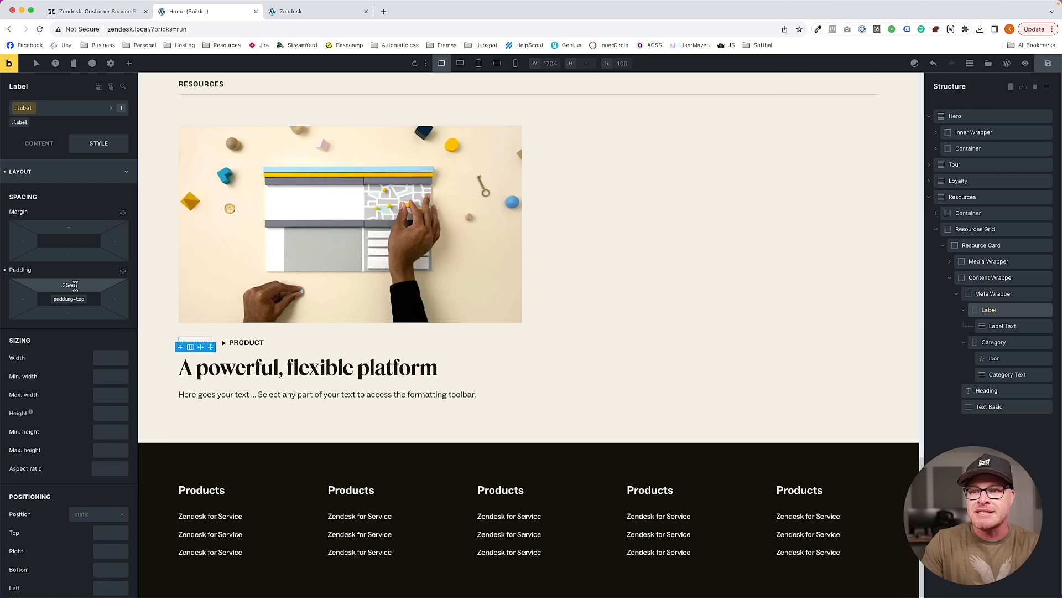
{"action": "left_click", "coordinate": [124, 272]}
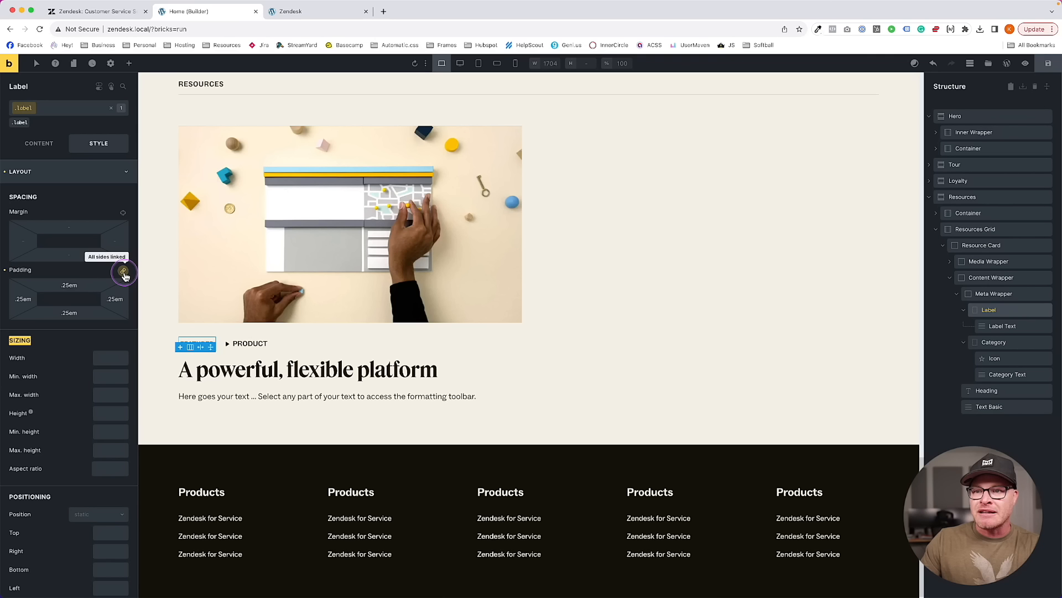
{"action": "left_click", "coordinate": [158, 337]}
{"action": "left_click", "coordinate": [198, 341]}
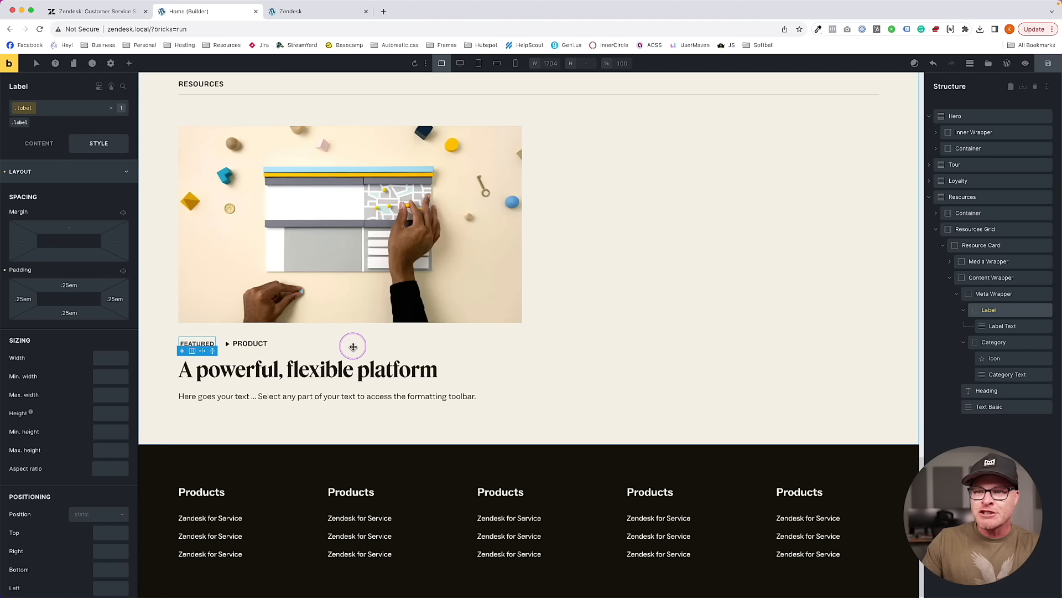
Fill the Label wrapper's background with the light lime swatch from the Accent colors
{"action": "left_click", "coordinate": [88, 172]}
{"action": "left_click", "coordinate": [85, 218]}
{"action": "left_click", "coordinate": [121, 241]}
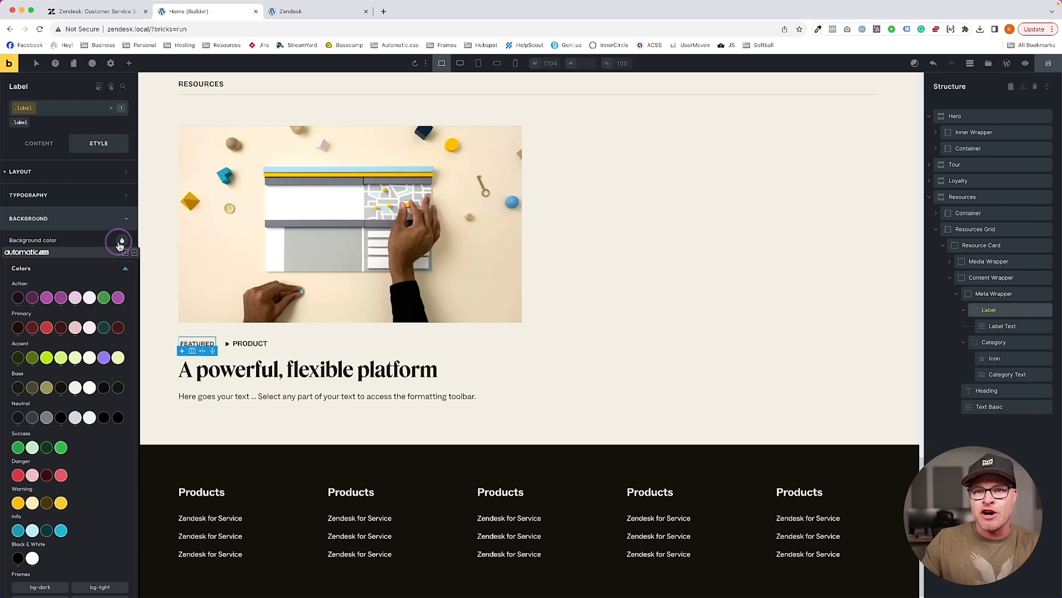
{"action": "left_click", "coordinate": [61, 357]}
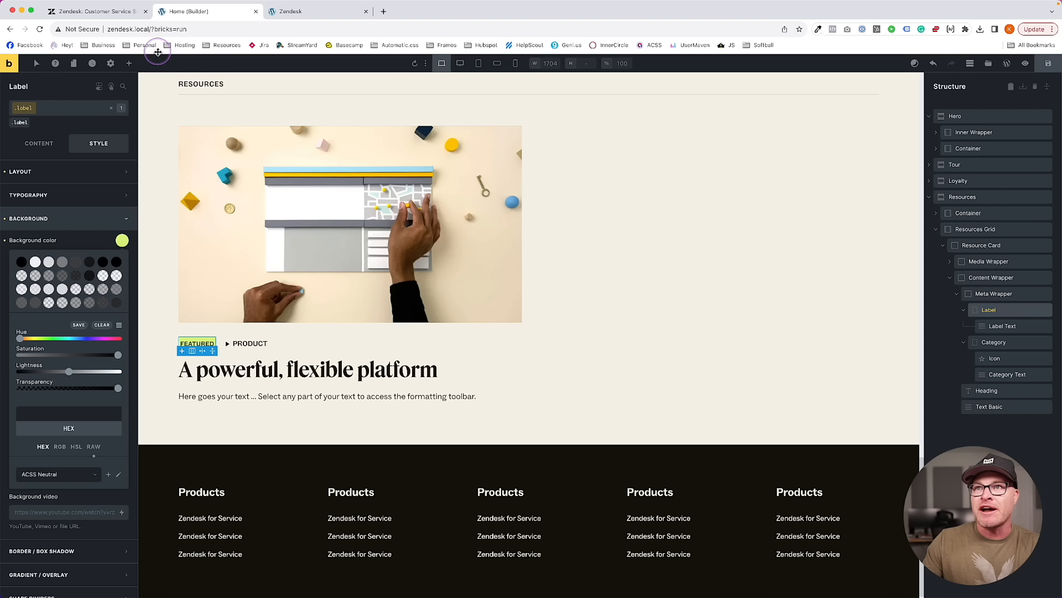
Set the Featured label text's color to accent-ultra-dark
{"action": "left_click", "coordinate": [197, 344]}
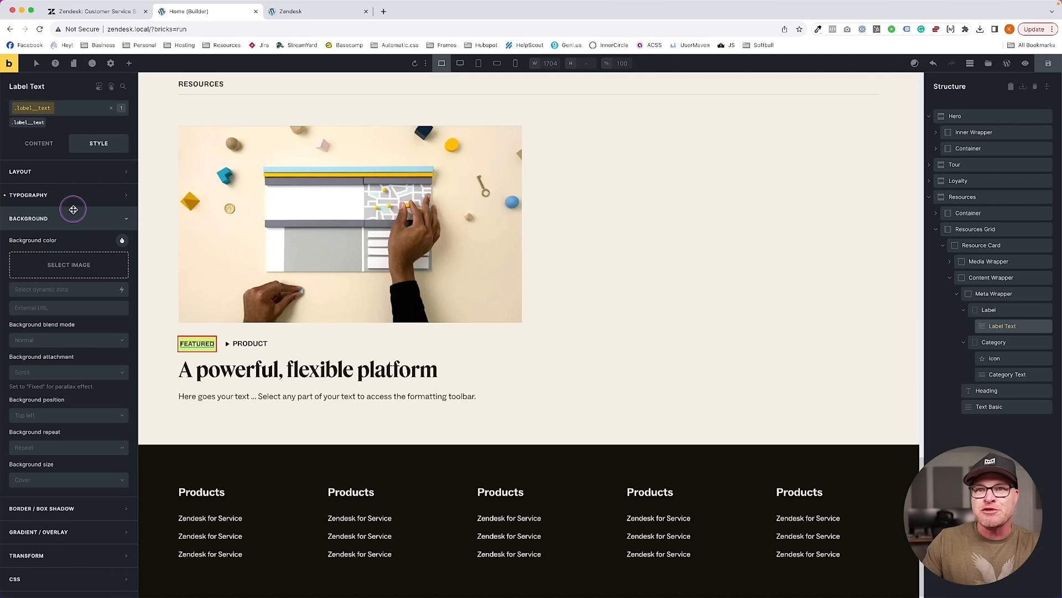
{"action": "left_click", "coordinate": [40, 194]}
{"action": "left_click", "coordinate": [122, 217]}
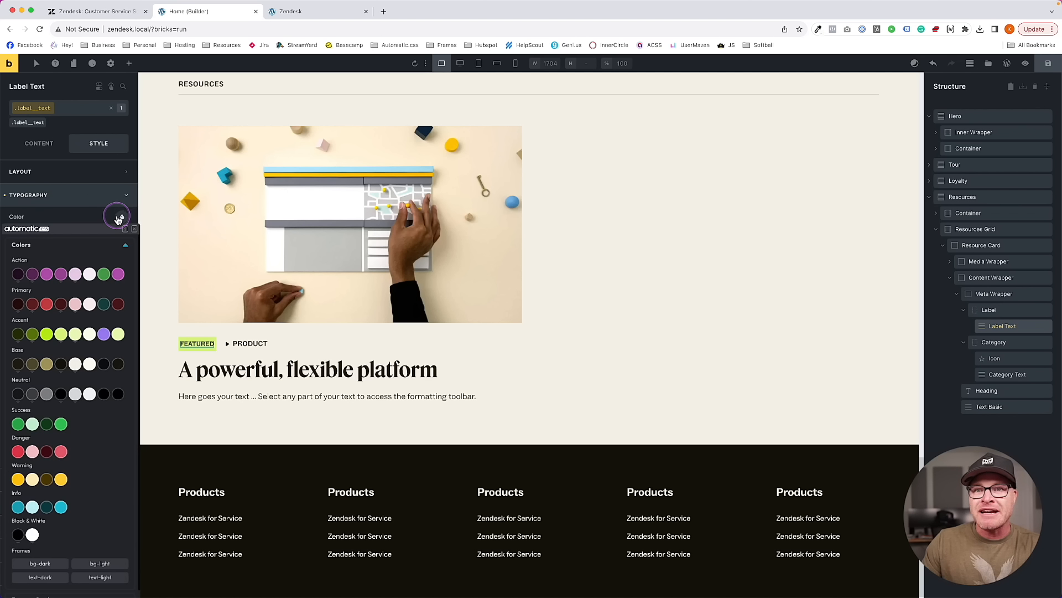
{"action": "left_click", "coordinate": [65, 358]}
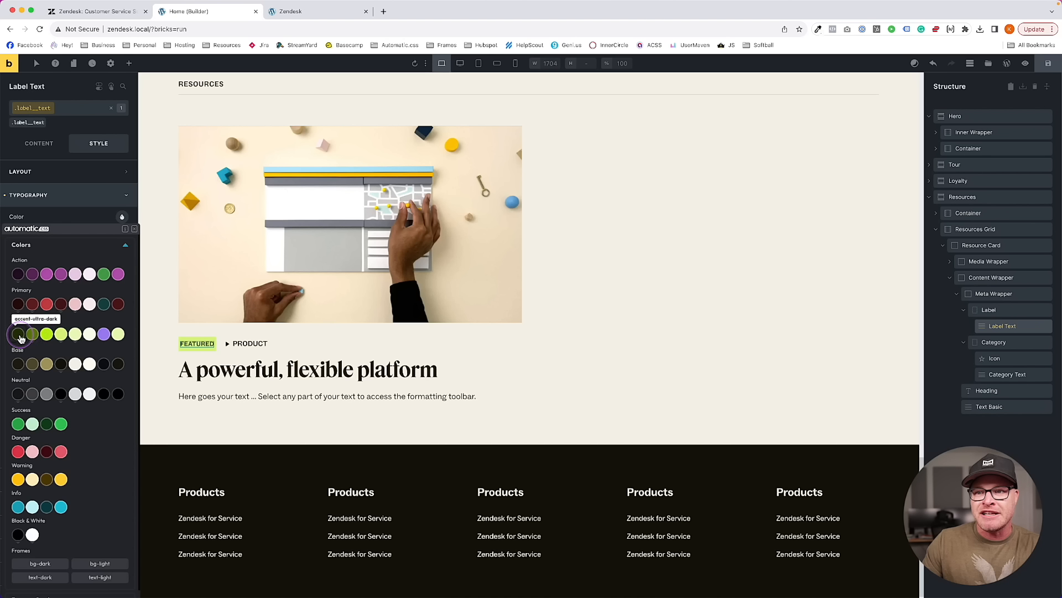
{"action": "left_click", "coordinate": [186, 292]}
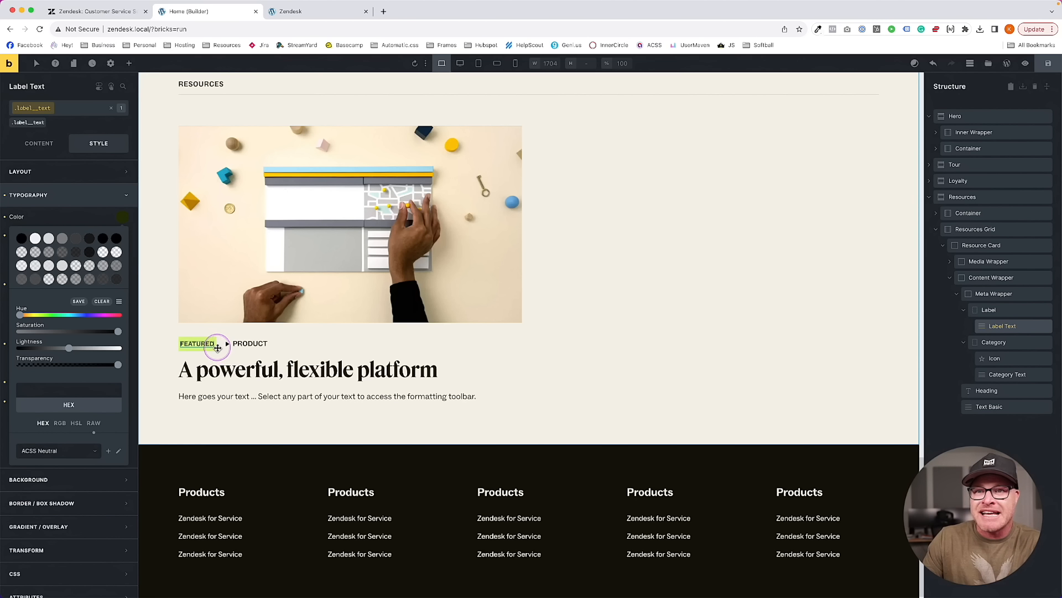
{"action": "left_click", "coordinate": [156, 341]}
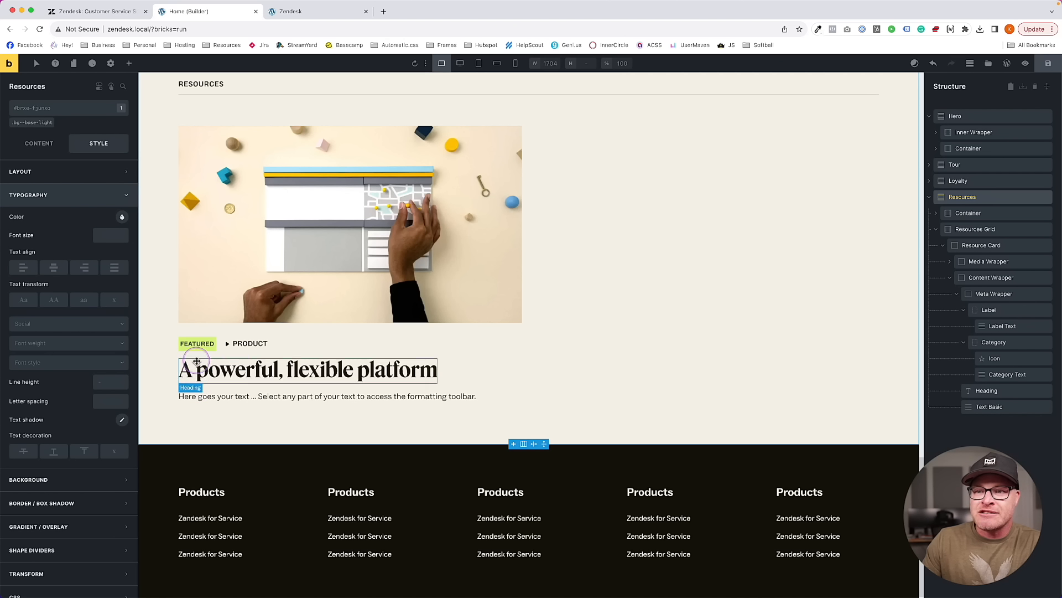
Compare the badge with the original page and set the Label wrapper's left and right padding to .5em
{"action": "left_click", "coordinate": [94, 11]}
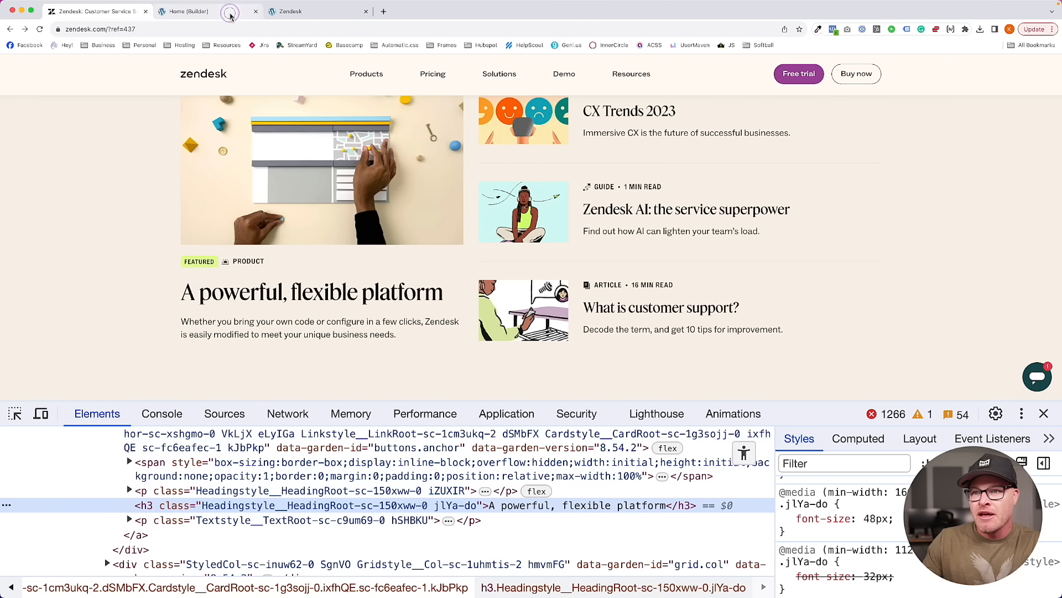
{"action": "left_click", "coordinate": [230, 15]}
{"action": "left_click", "coordinate": [197, 343]}
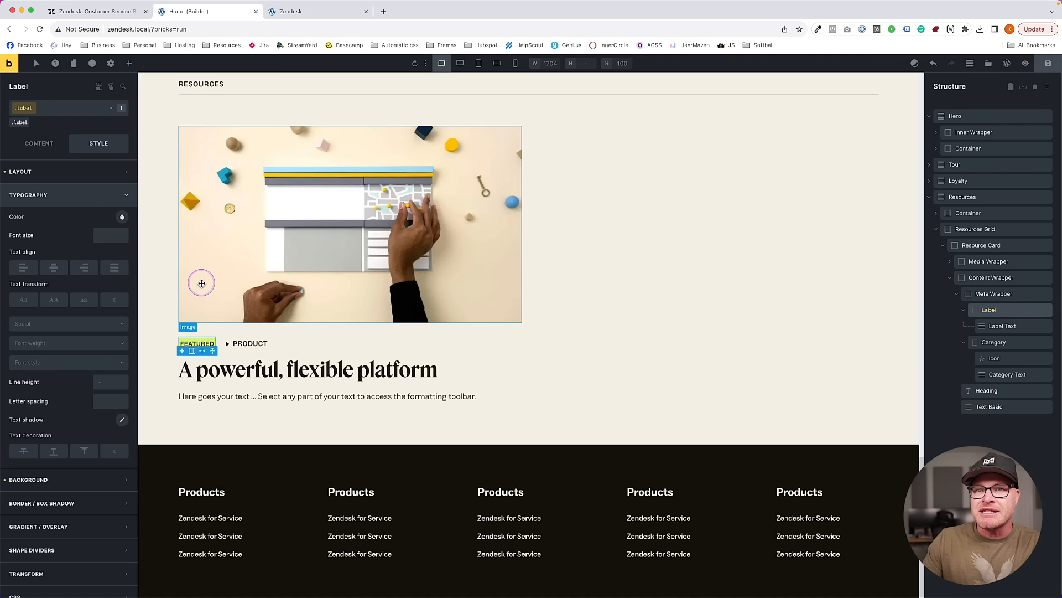
{"action": "left_click", "coordinate": [68, 173]}
{"action": "left_click", "coordinate": [18, 302]}
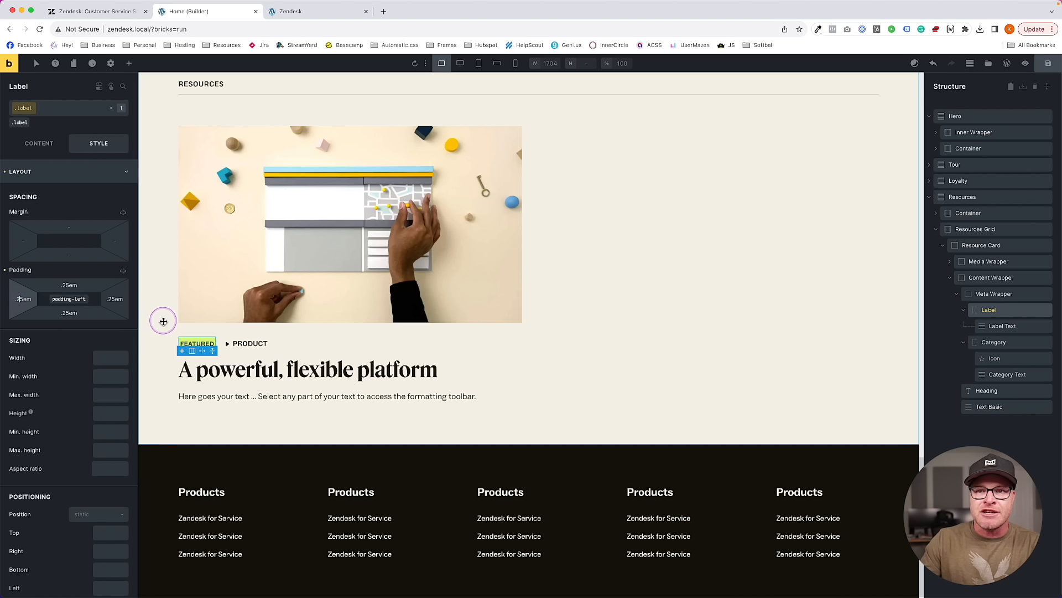
{"action": "left_click", "coordinate": [114, 299]}
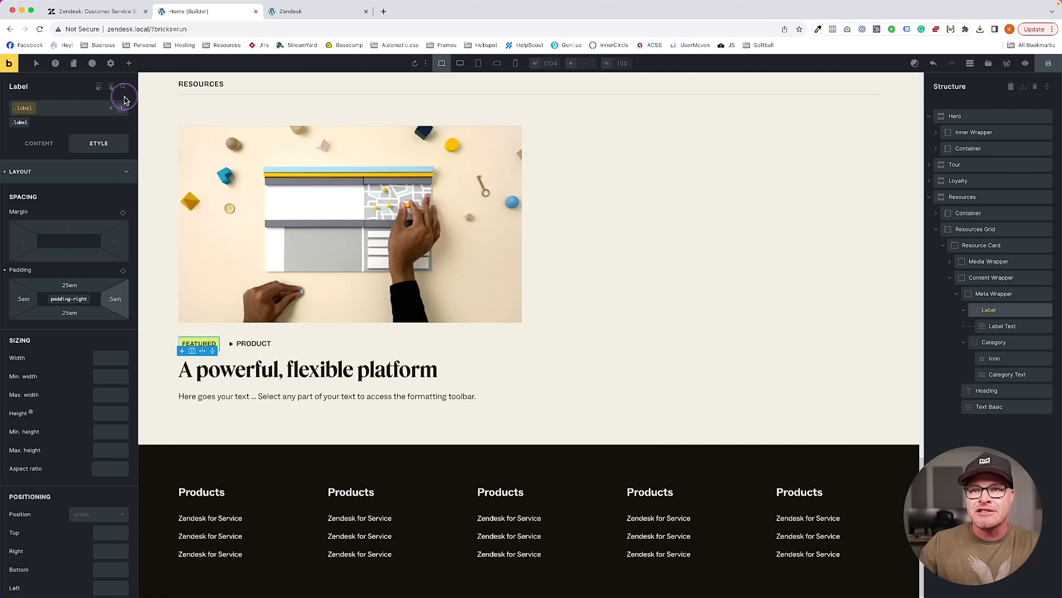
Check the original badge's corners and set the Label wrapper's top-left border radius to .25em
{"action": "left_click", "coordinate": [92, 11]}
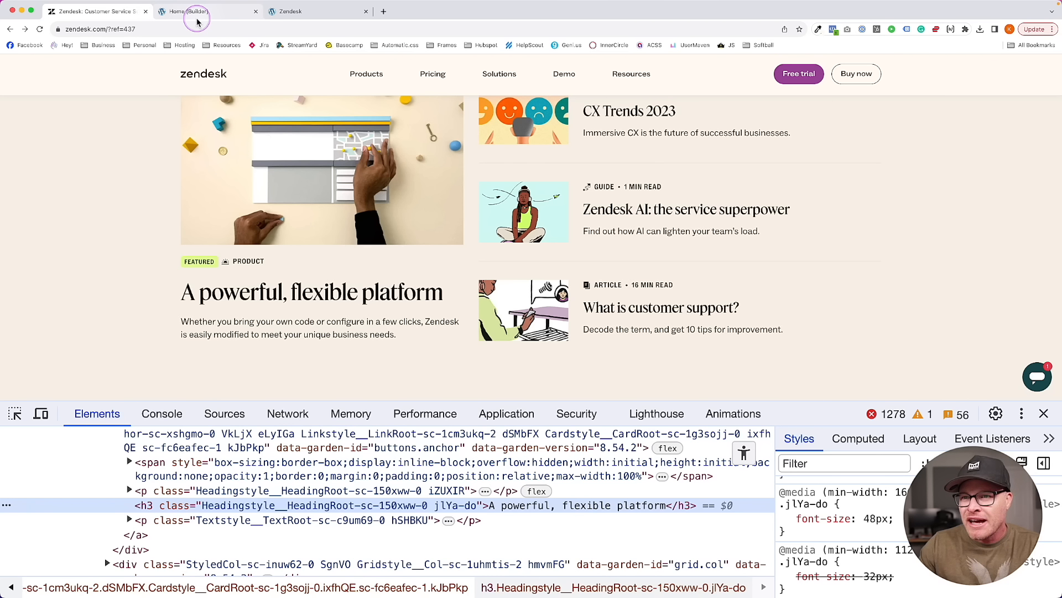
{"action": "left_click", "coordinate": [197, 17]}
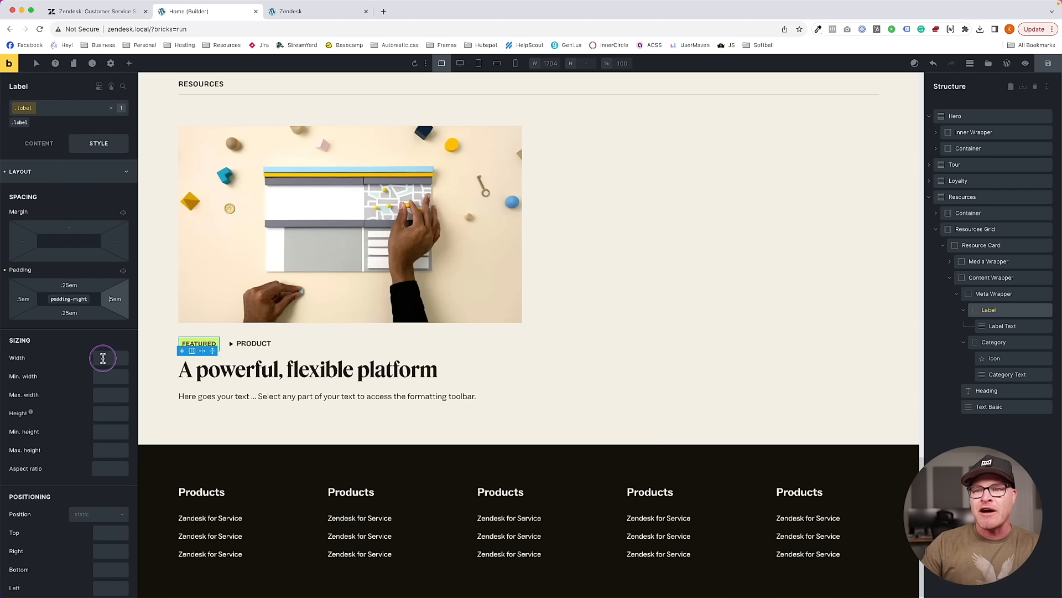
{"action": "scroll", "coordinate": [103, 358], "scroll_direction": "down", "scroll_amount": 6}
{"action": "scroll", "coordinate": [103, 360], "scroll_direction": "up", "scroll_amount": 7}
{"action": "left_click", "coordinate": [59, 179]}
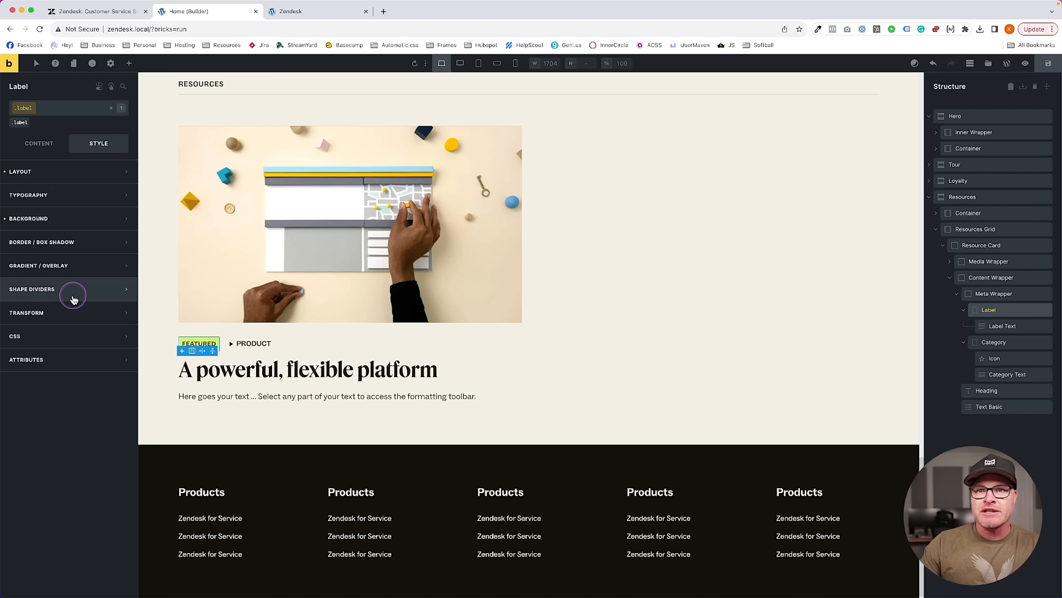
{"action": "left_click", "coordinate": [103, 250]}
{"action": "left_click", "coordinate": [120, 268]}
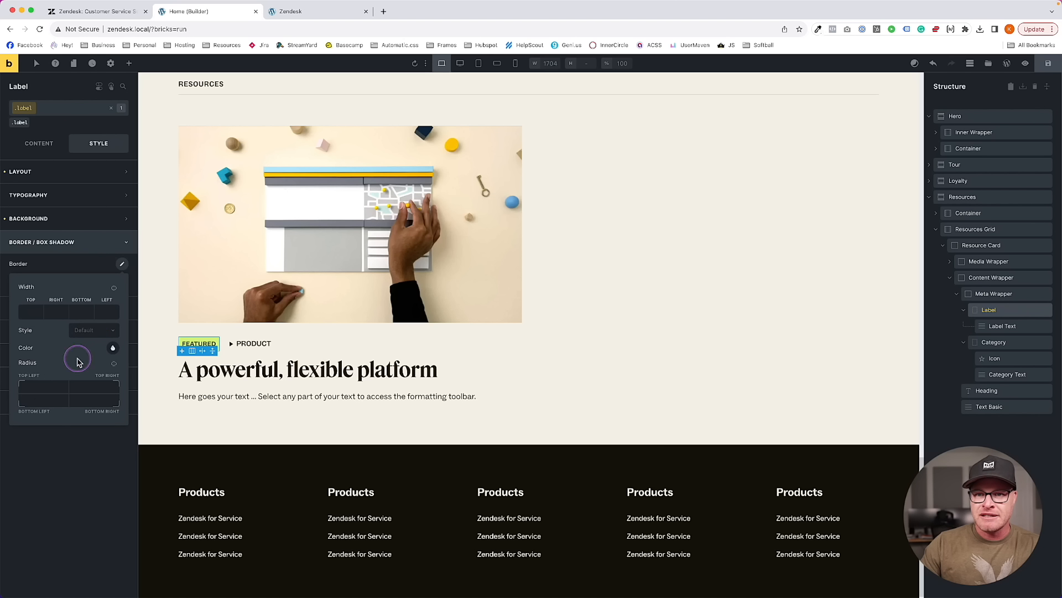
{"action": "left_click", "coordinate": [207, 417]}
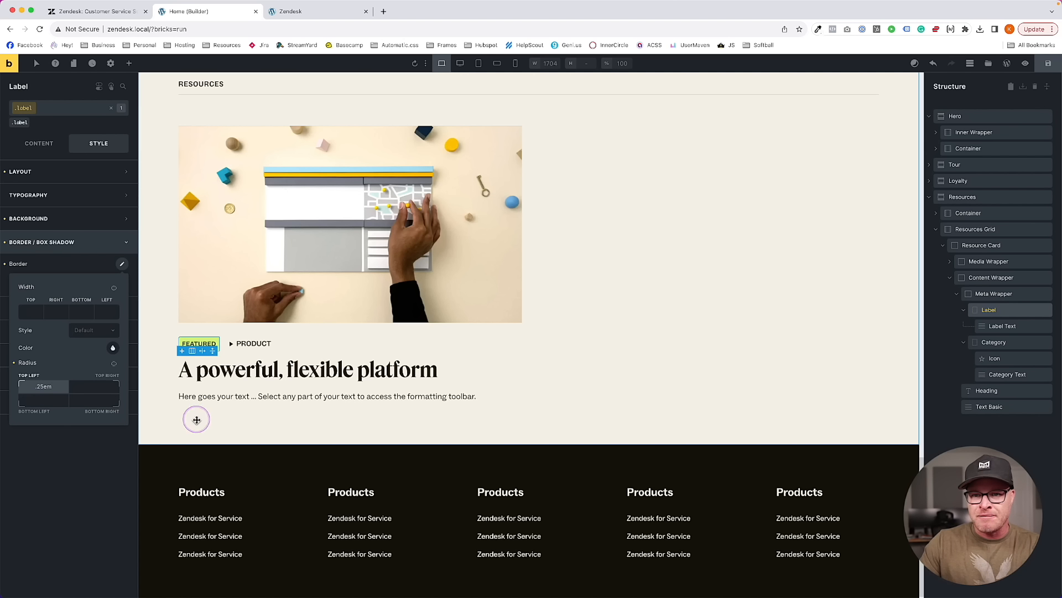
Apply the .25em border radius to all four corners of the Label wrapper and compare the badge on the live preview with the original page
{"action": "left_click", "coordinate": [114, 364]}
{"action": "left_click", "coordinate": [159, 333]}
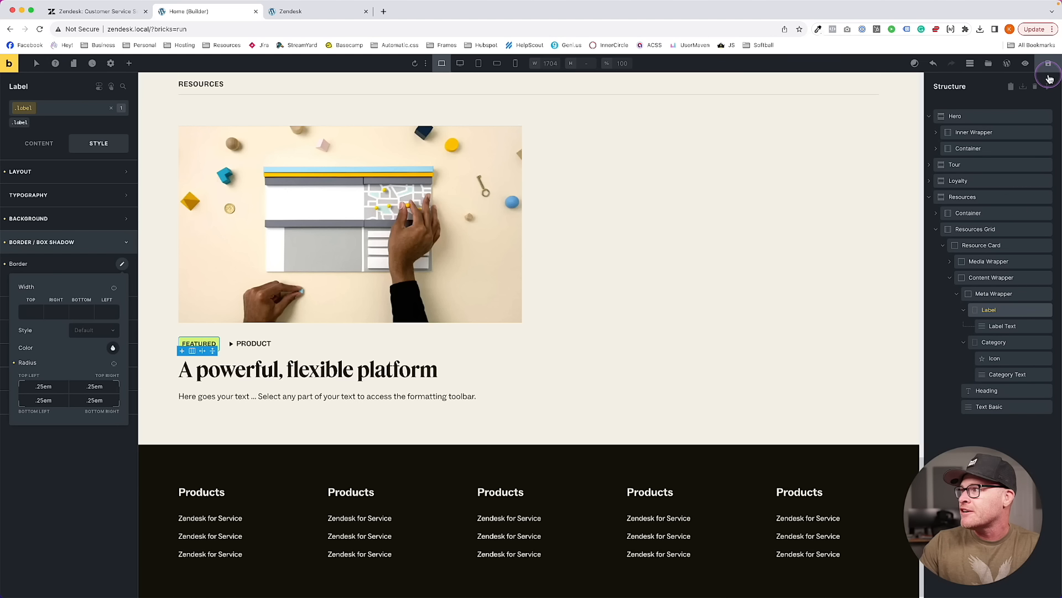
{"action": "left_click", "coordinate": [316, 15]}
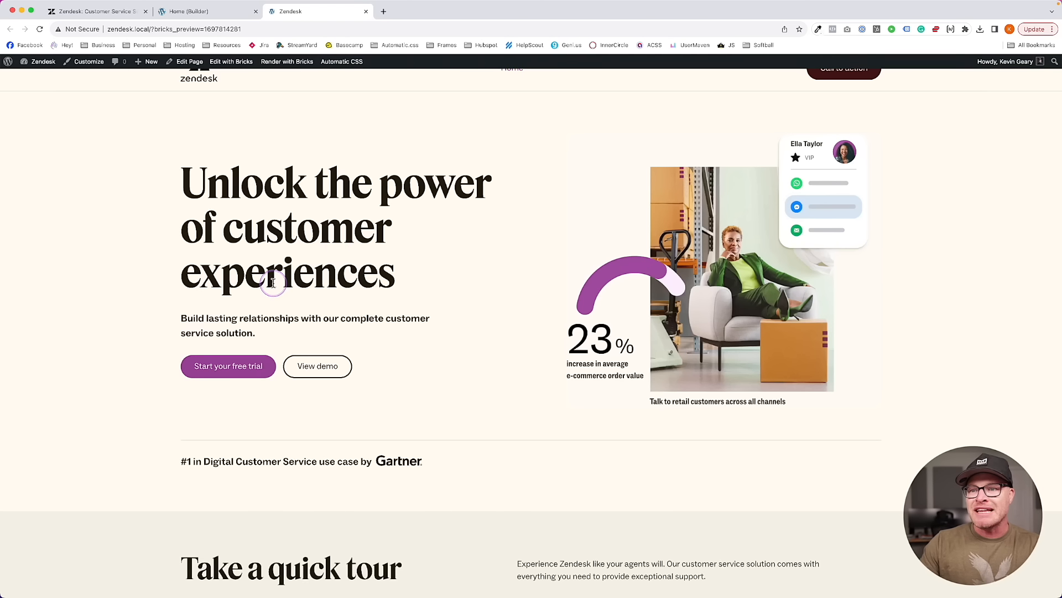
{"action": "scroll", "coordinate": [273, 284], "scroll_direction": "down", "scroll_amount": 15}
{"action": "scroll", "coordinate": [274, 289], "scroll_direction": "down", "scroll_amount": 5}
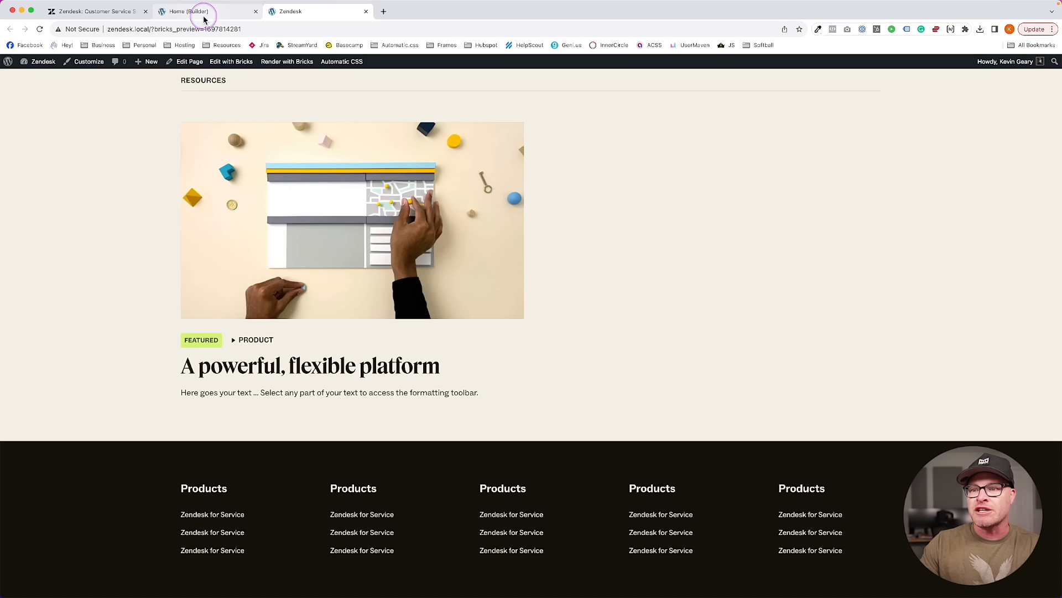
{"action": "left_click", "coordinate": [91, 11]}
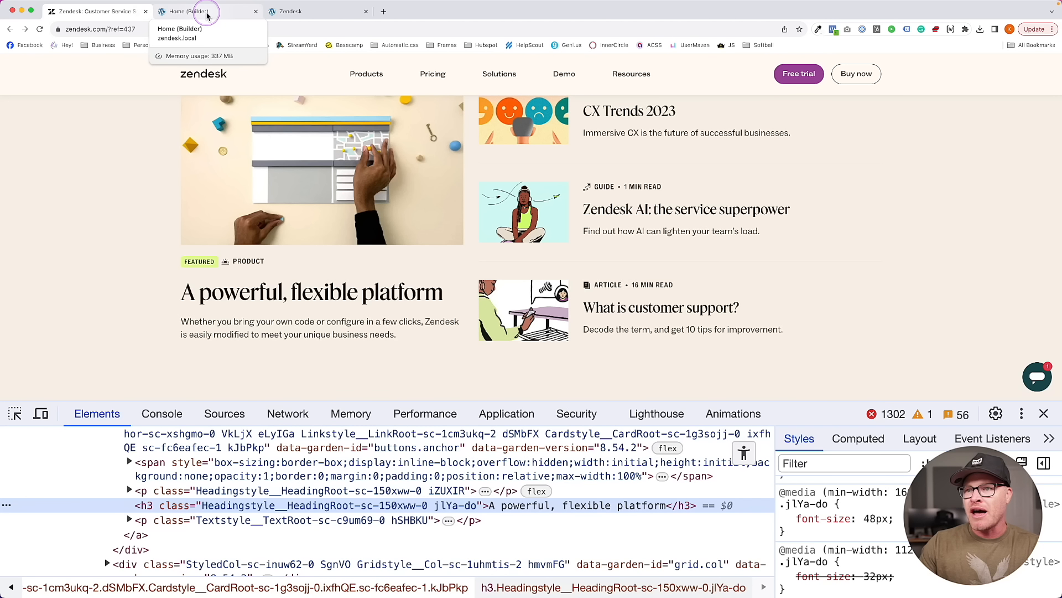
{"action": "left_click", "coordinate": [207, 13]}
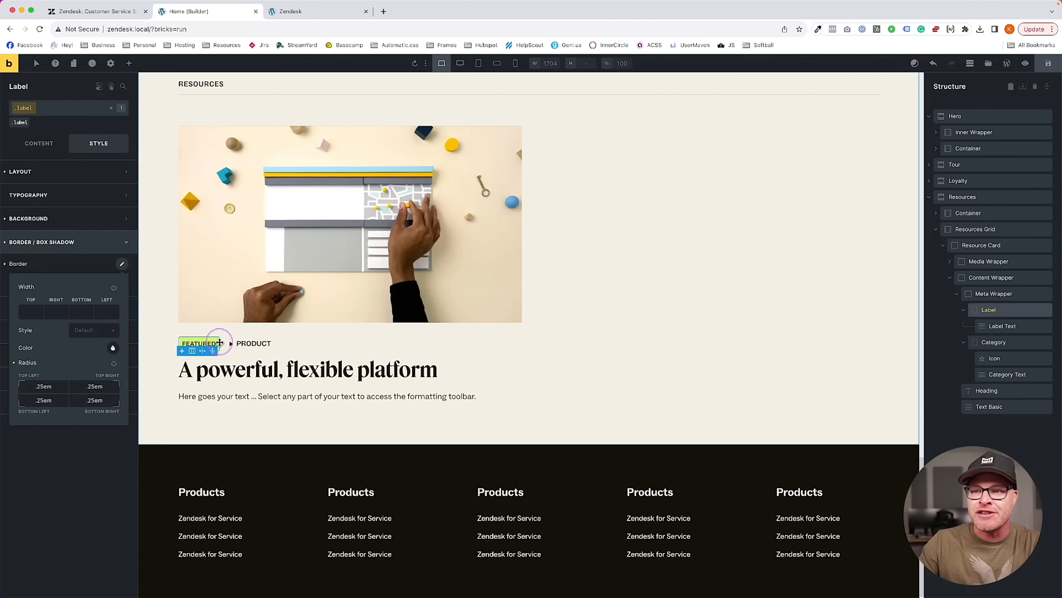
Examine the card's icon and the Category Text's typography settings, comparing the badge and category row with the original page
{"action": "left_click", "coordinate": [231, 344]}
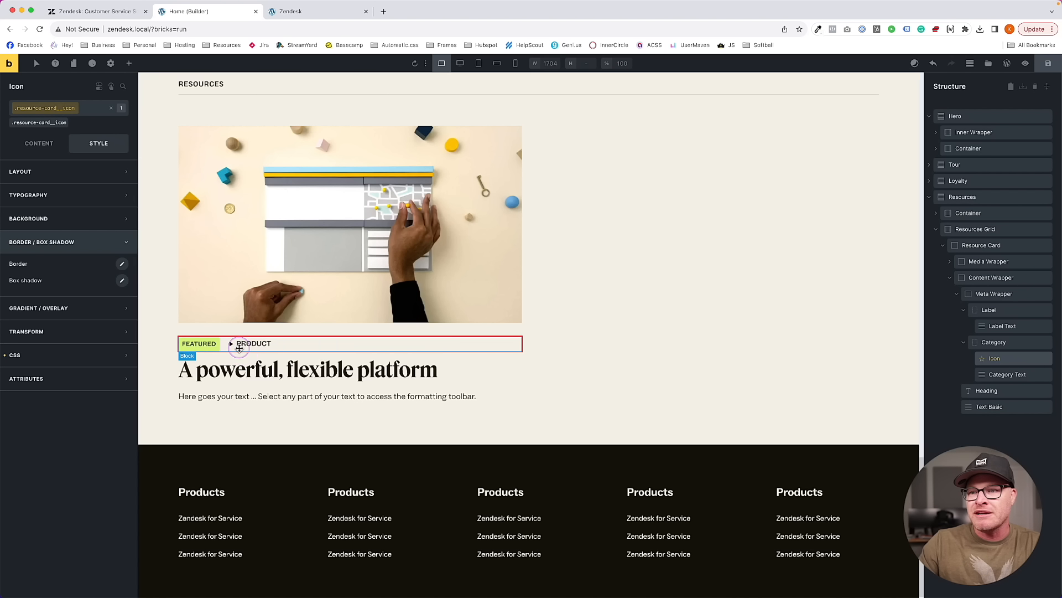
{"action": "left_click", "coordinate": [239, 350]}
{"action": "left_click", "coordinate": [260, 345]}
{"action": "left_click", "coordinate": [36, 194]}
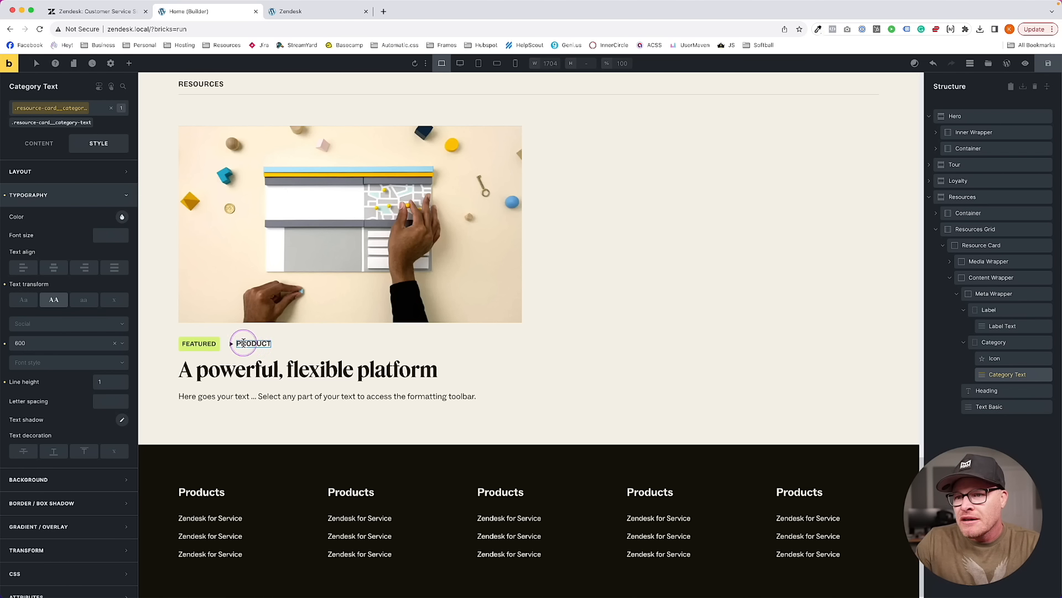
{"action": "left_click", "coordinate": [115, 18]}
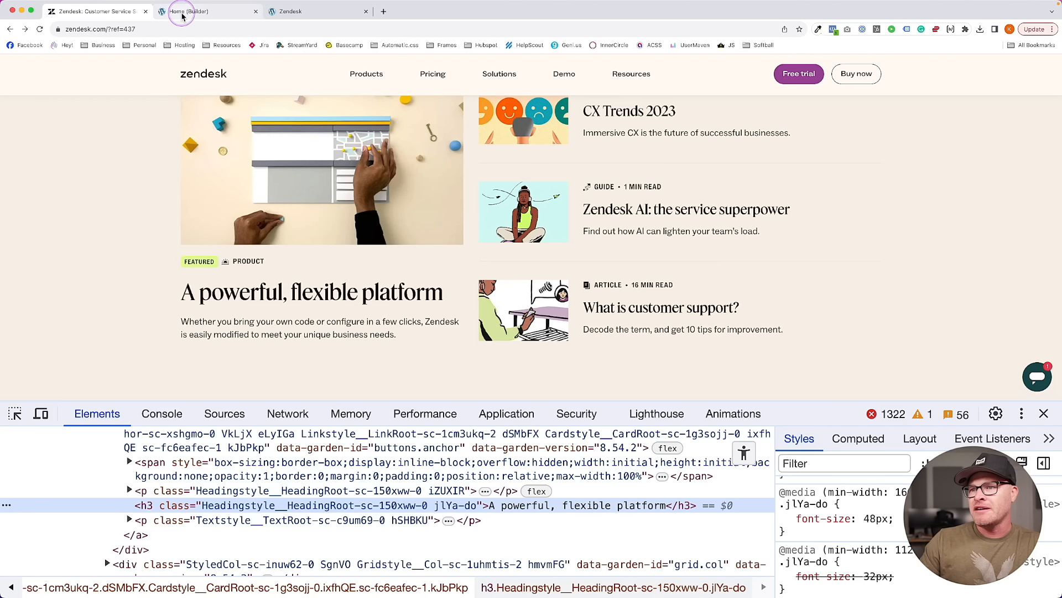
{"action": "left_click", "coordinate": [182, 16]}
{"action": "left_click", "coordinate": [135, 17]}
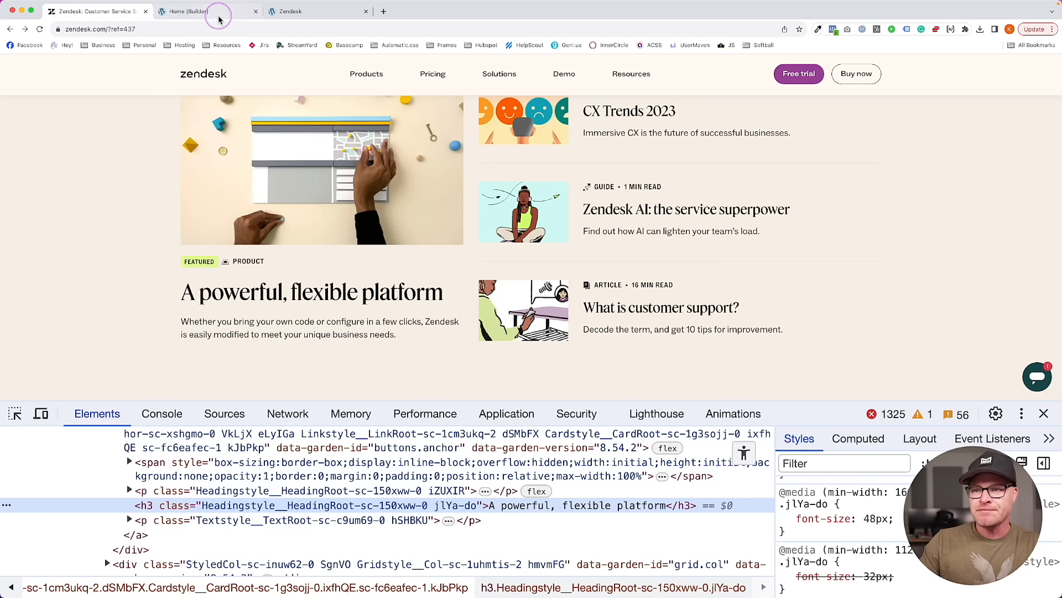
{"action": "left_click", "coordinate": [220, 16]}
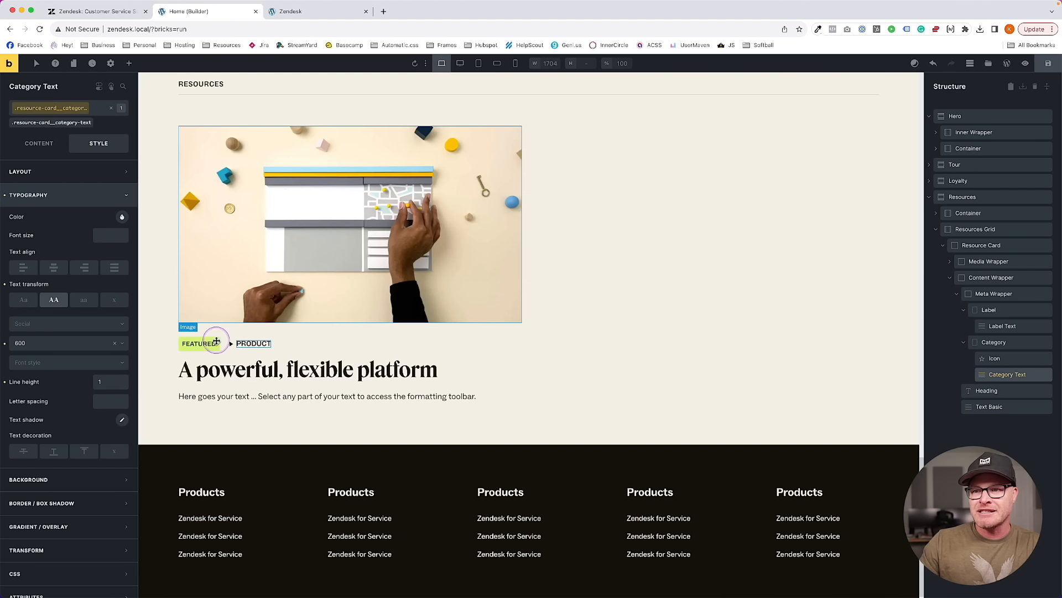
{"action": "left_click", "coordinate": [119, 17]}
{"action": "left_click", "coordinate": [212, 19]}
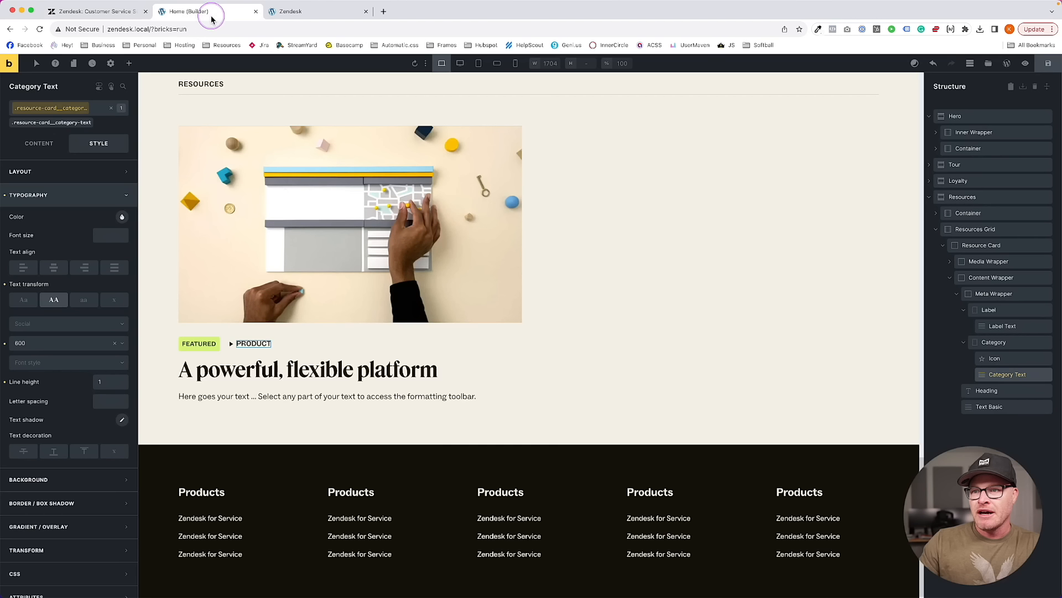
Replace the card's placeholder description with the original page's paragraph beginning "Whether you bring your own code or configure in a few clicks"
{"action": "left_click", "coordinate": [128, 17]}
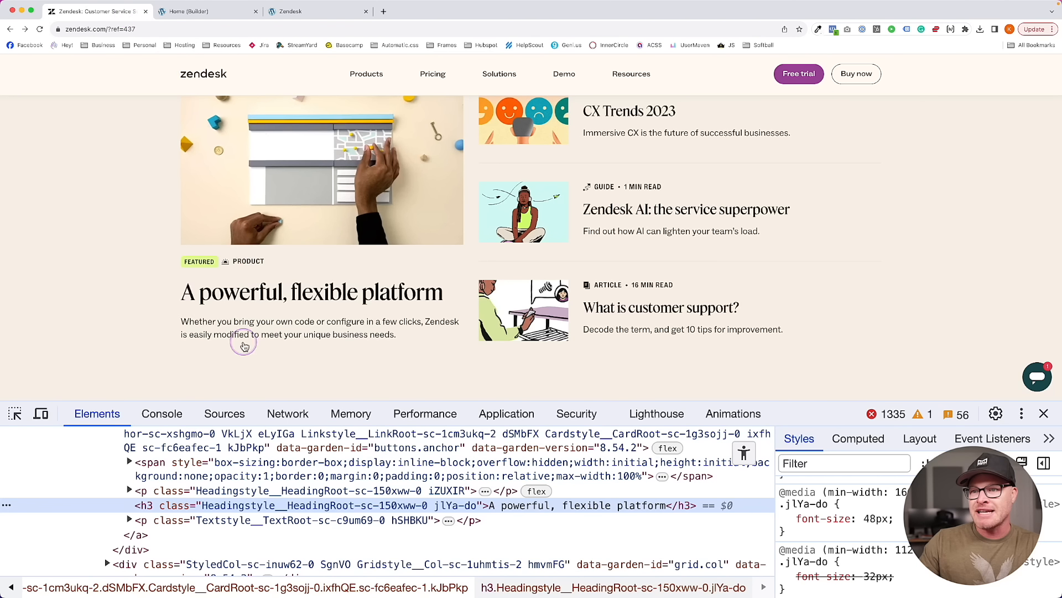
{"action": "right_click", "coordinate": [248, 332]}
{"action": "left_click", "coordinate": [286, 485]}
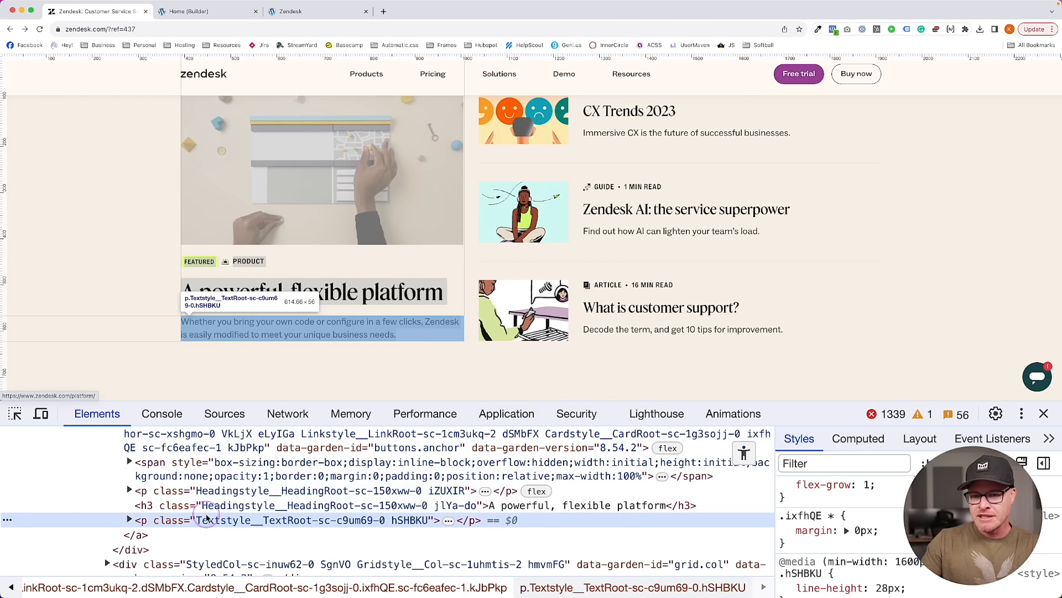
{"action": "left_click", "coordinate": [129, 520]}
{"action": "left_click", "coordinate": [269, 542]}
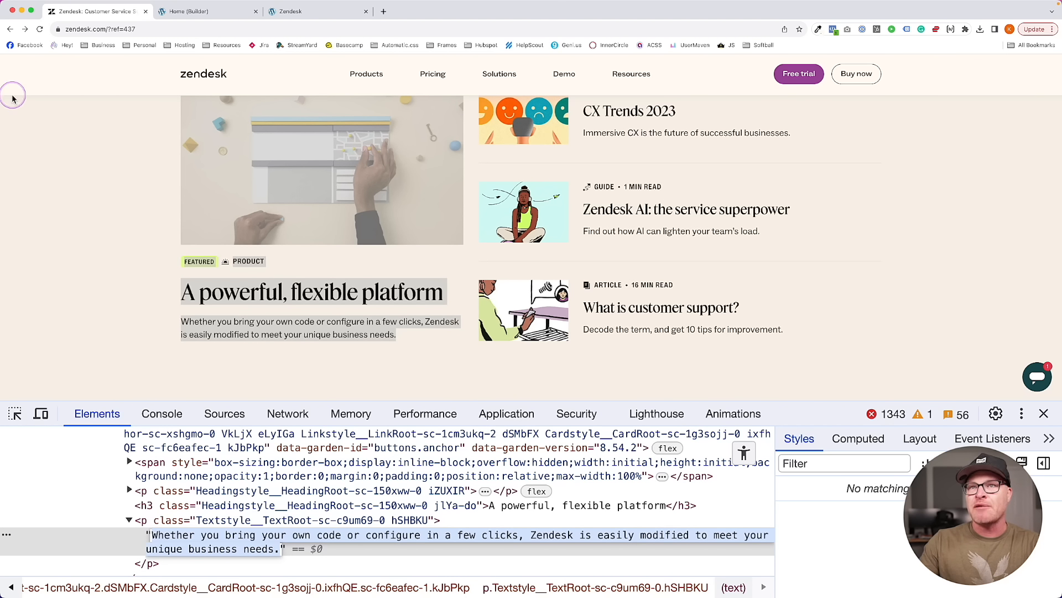
{"action": "left_click", "coordinate": [187, 11]}
{"action": "left_click", "coordinate": [294, 396]}
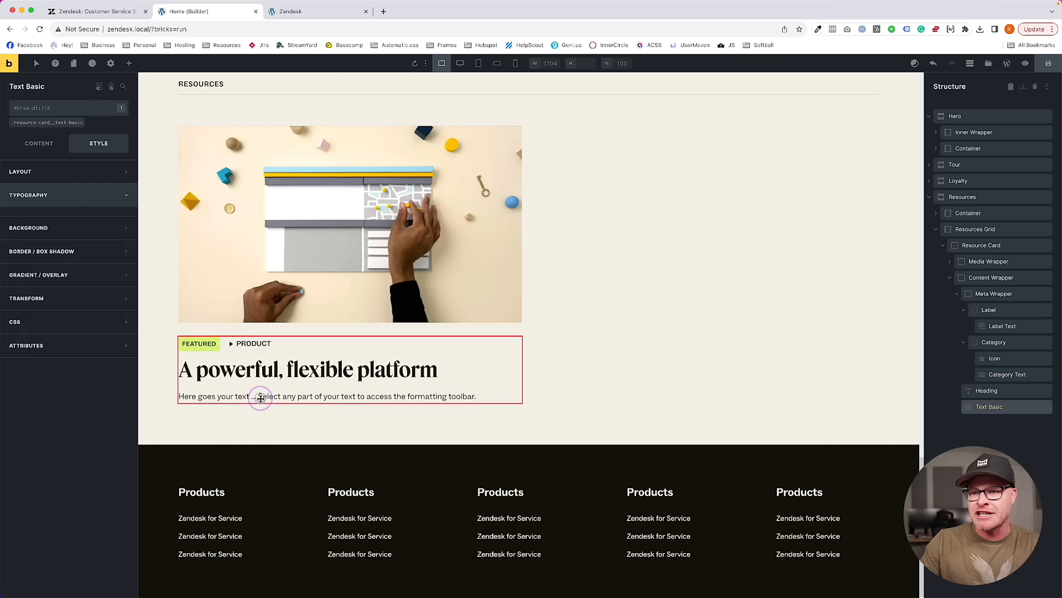
{"action": "key", "text": "super+a"}
{"action": "type", "text": "Whether you bring your own code or configure in a few clicks, Zendesk is easily modified to meet your unique business needs."}
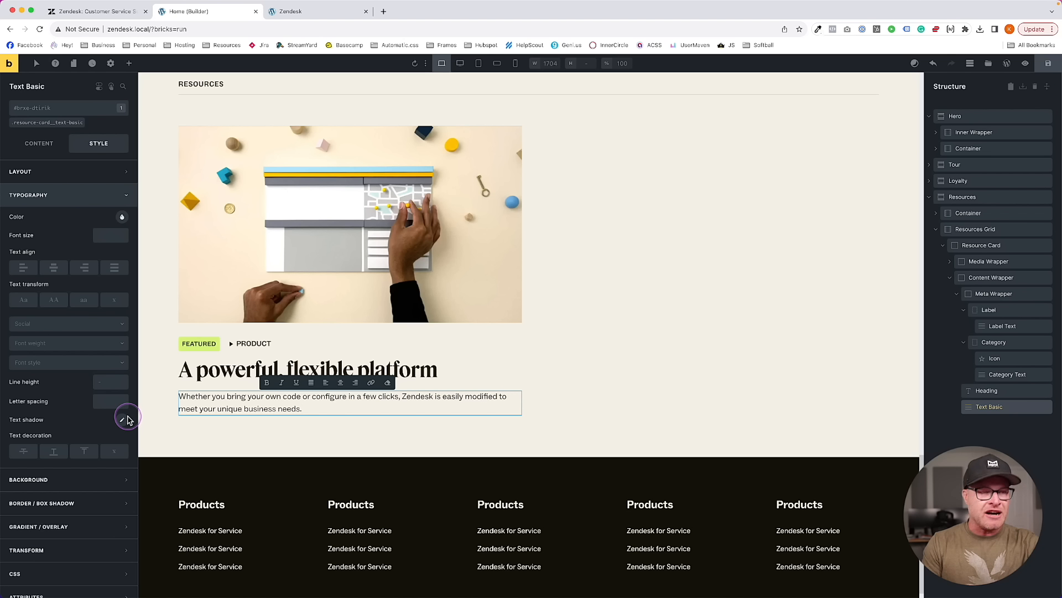
{"action": "left_click", "coordinate": [541, 367]}
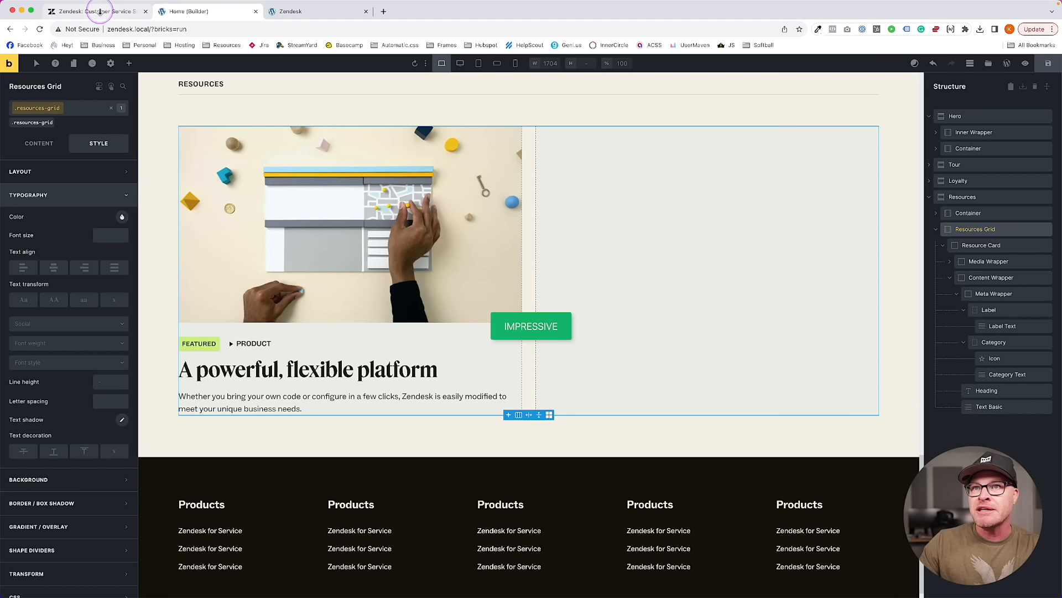
Compare the resource card with the original page and collapse the Content Wrapper's children in the structure tree
{"action": "left_click", "coordinate": [94, 11]}
{"action": "left_click", "coordinate": [190, 13]}
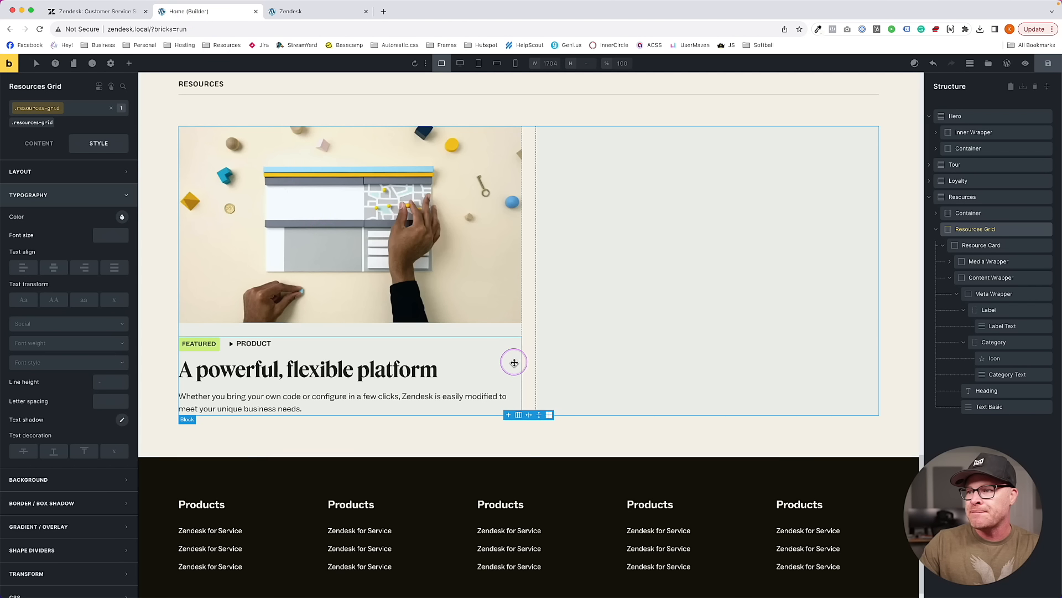
{"action": "scroll", "coordinate": [852, 260], "scroll_direction": "up", "scroll_amount": 3}
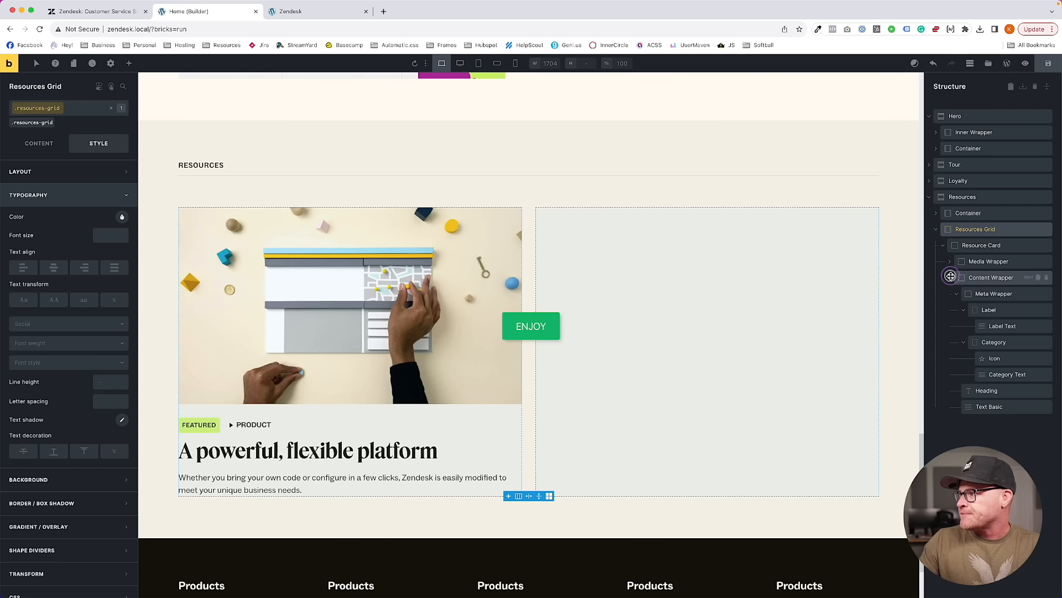
{"action": "left_click", "coordinate": [990, 278]}
{"action": "left_click", "coordinate": [412, 311]}
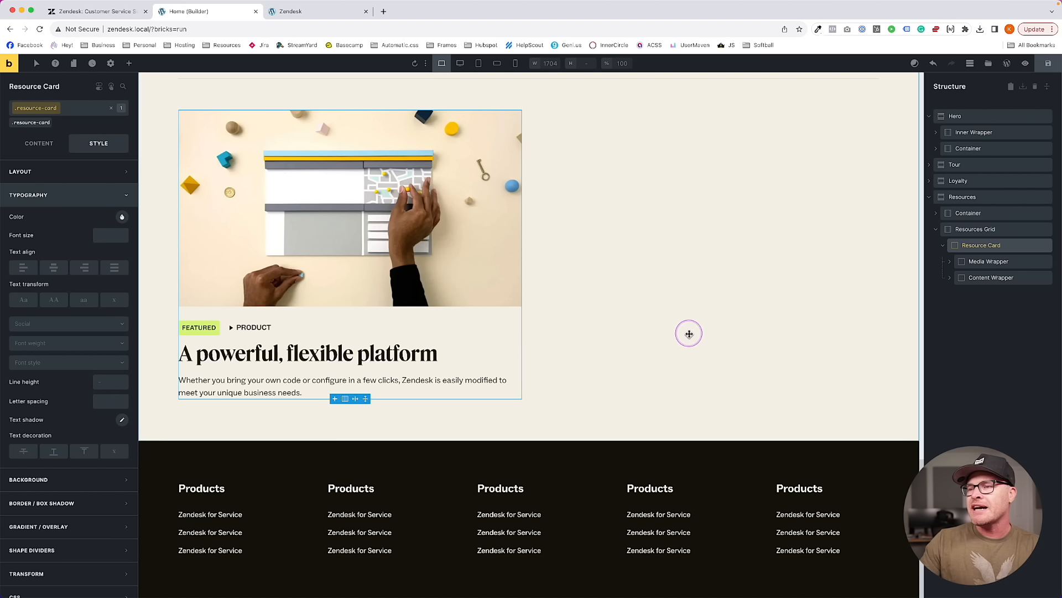
Activate the card image's .resource-card__media class and set its HTML tag to figure
{"action": "left_click", "coordinate": [427, 223]}
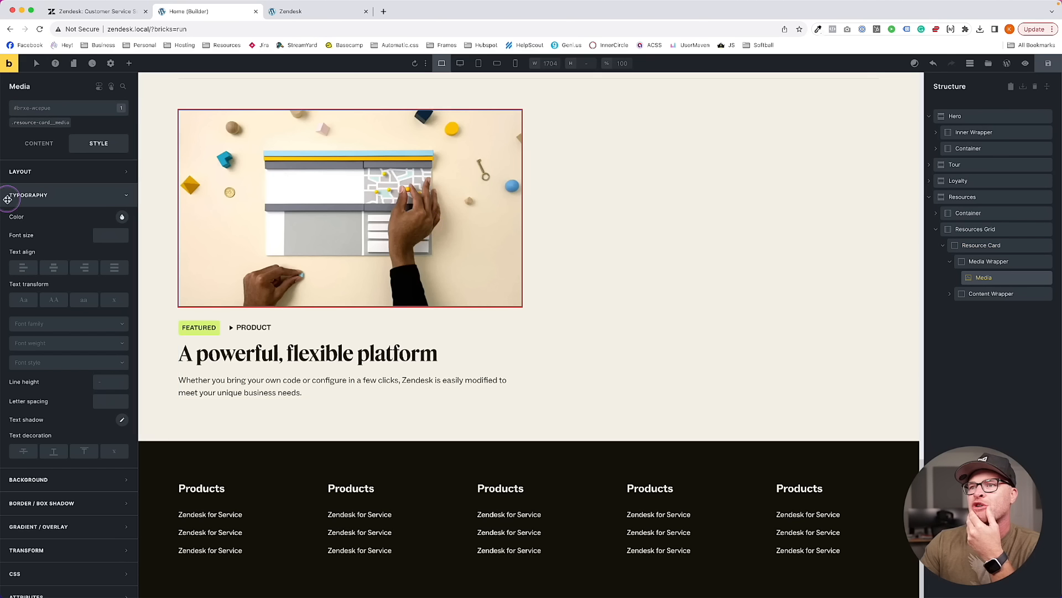
{"action": "left_click", "coordinate": [29, 123]}
{"action": "left_click", "coordinate": [38, 142]}
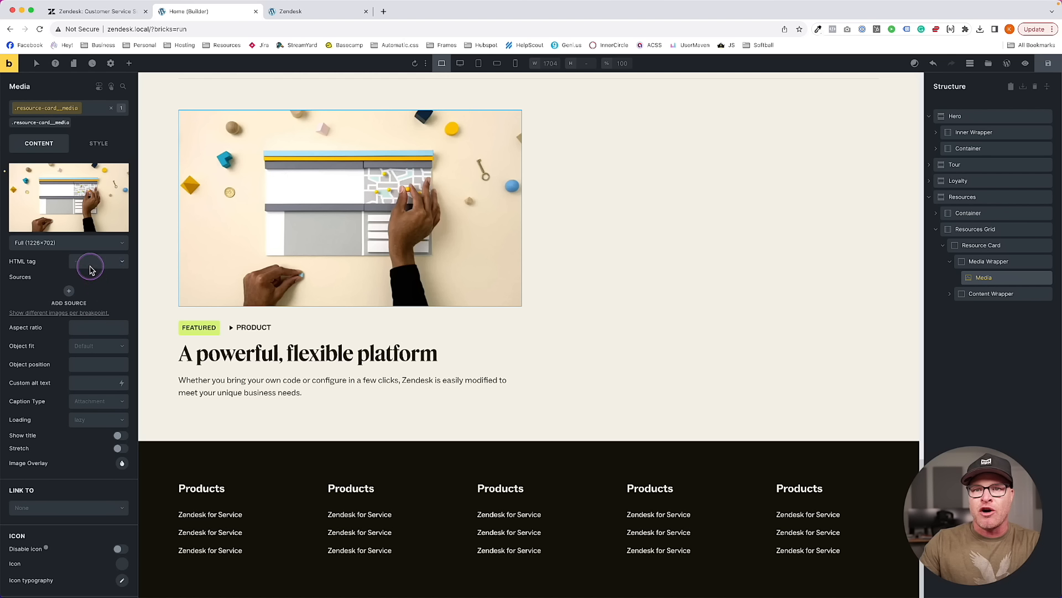
{"action": "left_click", "coordinate": [90, 264]}
{"action": "left_click", "coordinate": [82, 276]}
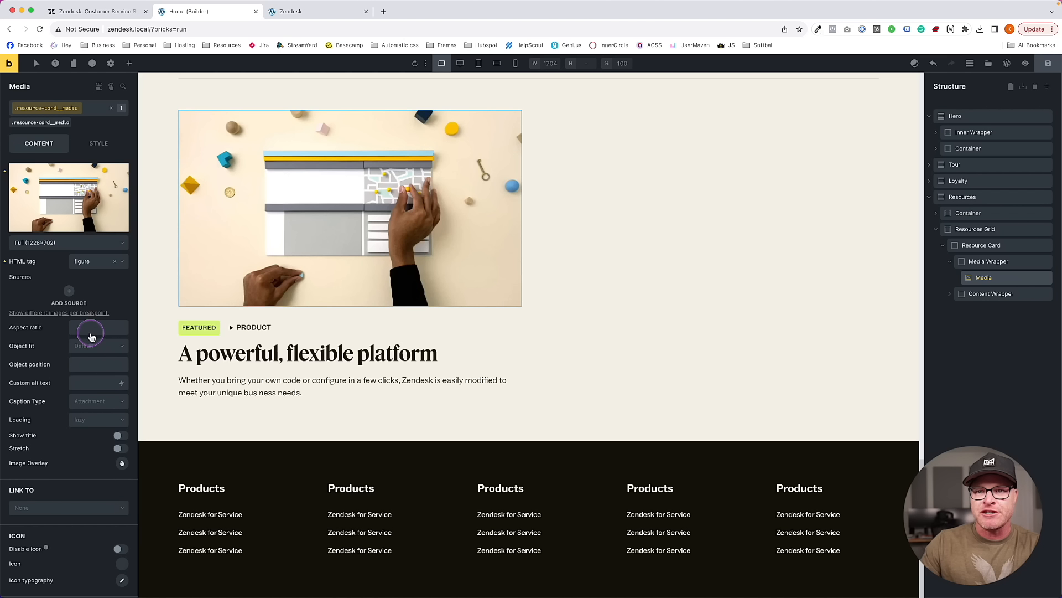
Set the Media image's width to 100% on its .resource-card__media class
{"action": "left_click", "coordinate": [87, 365]}
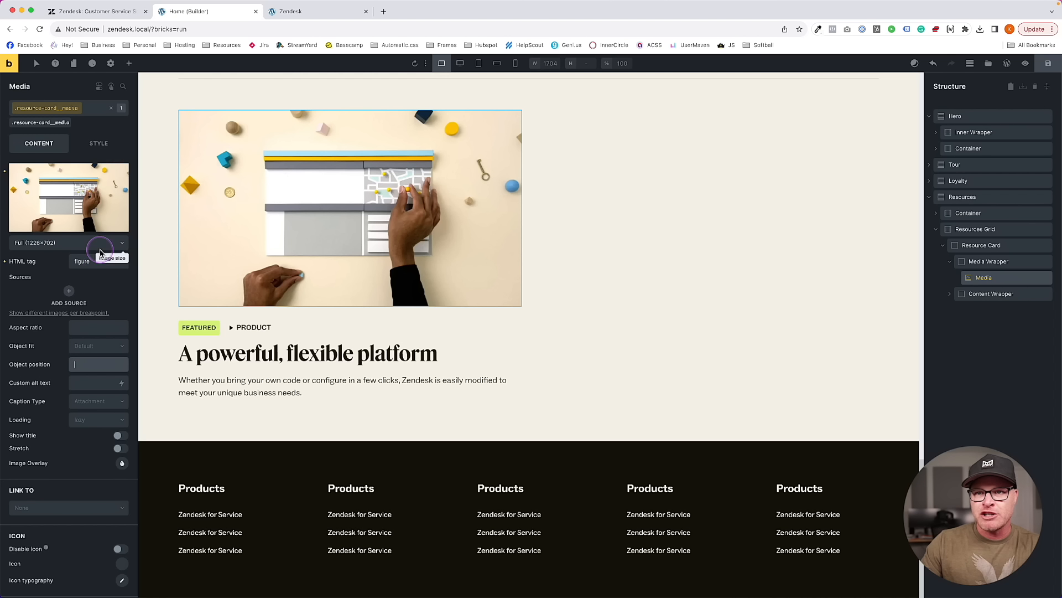
{"action": "left_click", "coordinate": [99, 142]}
{"action": "left_click", "coordinate": [54, 172]}
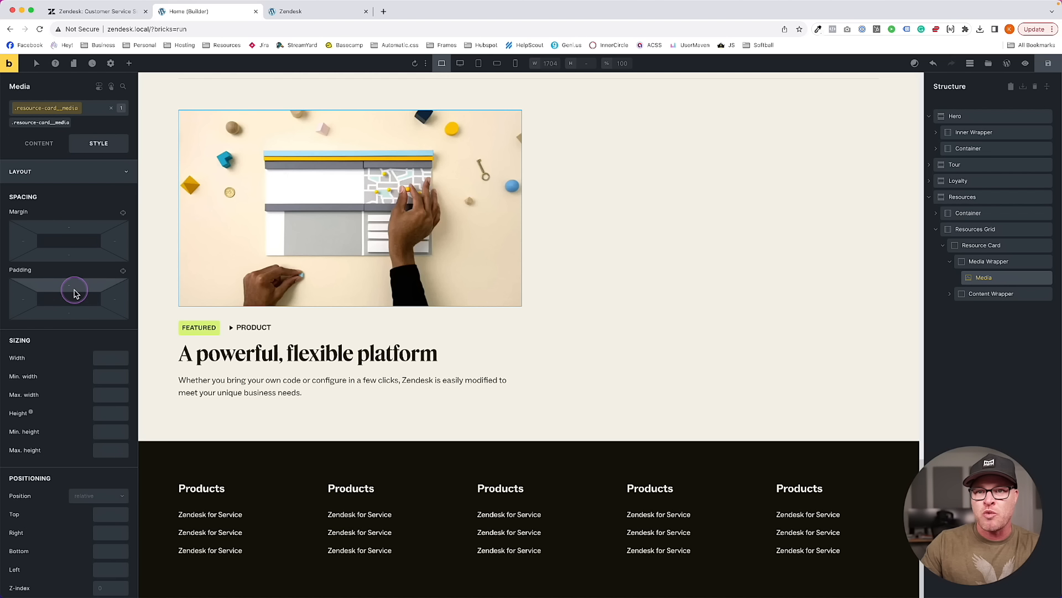
{"action": "left_click", "coordinate": [108, 354]}
{"action": "type", "text": "100%"}
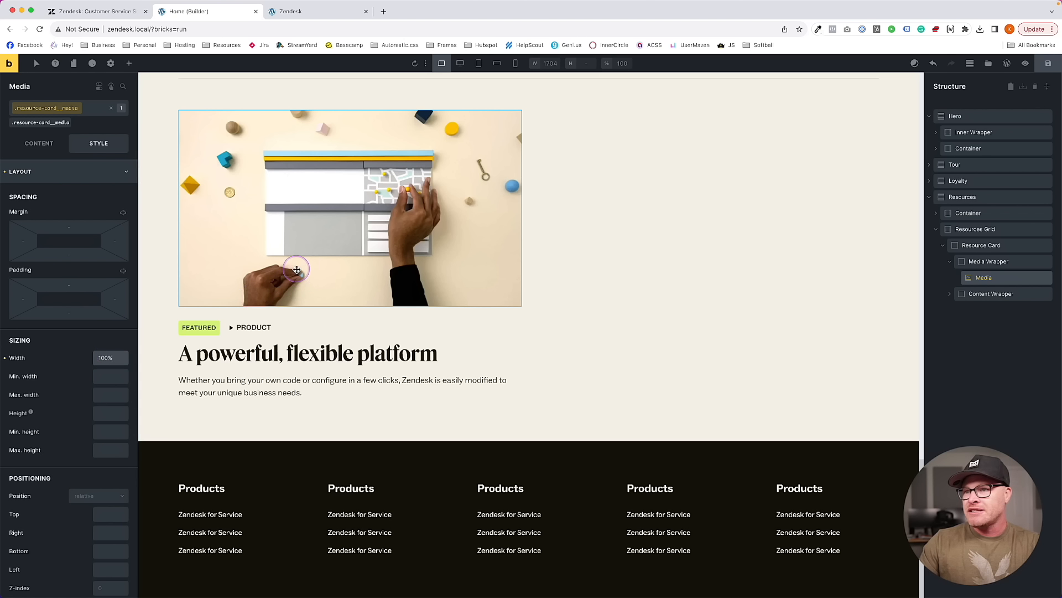
Find the aspect ratio setting for the Media image, set it to 16/9, and save the page
{"action": "left_click", "coordinate": [58, 172]}
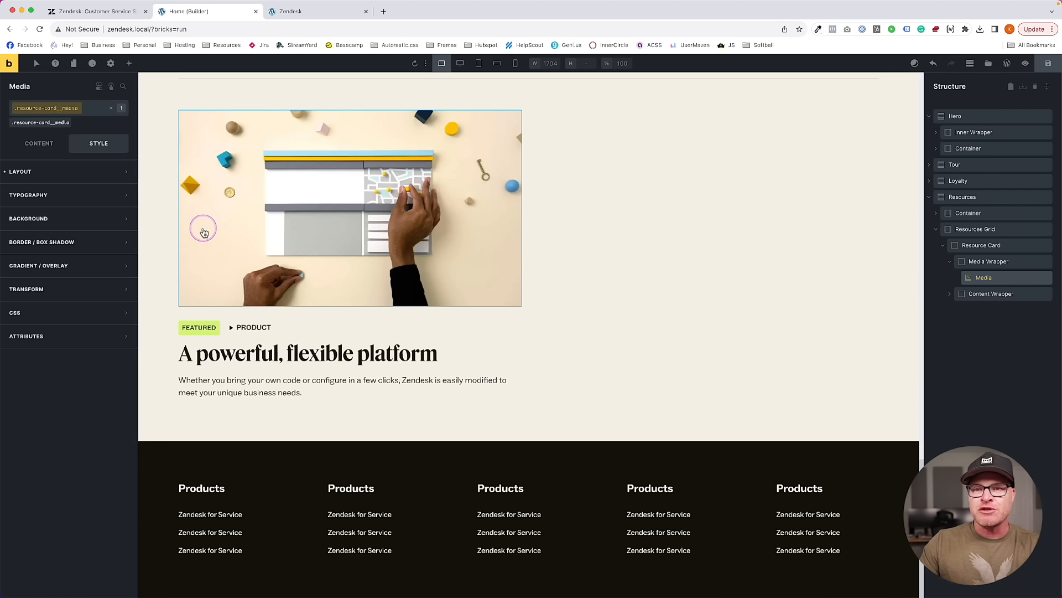
{"action": "left_click", "coordinate": [124, 87]}
{"action": "type", "text": "aspec"}
{"action": "left_click", "coordinate": [93, 170]}
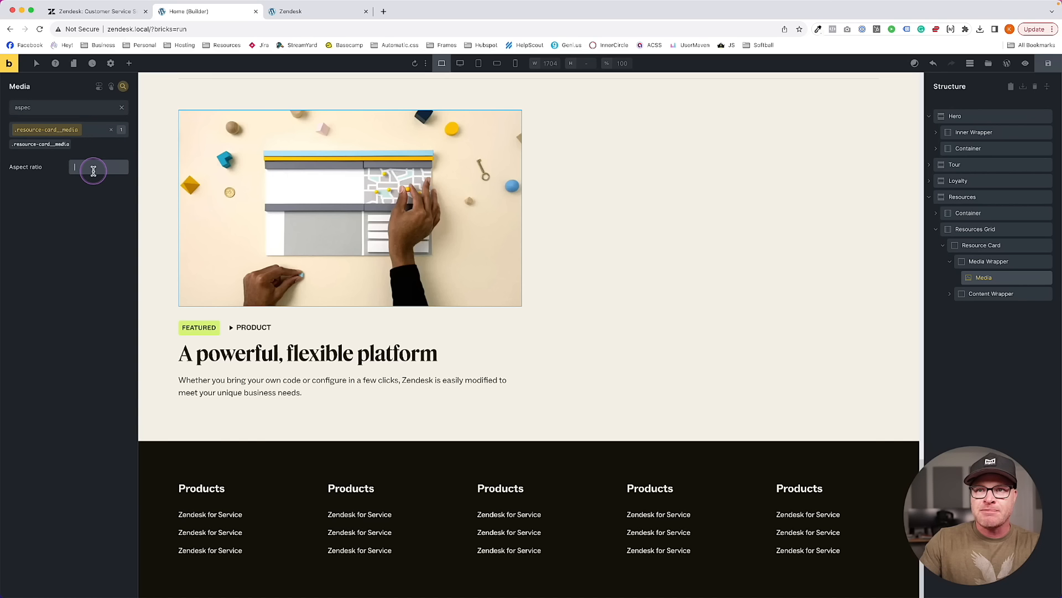
{"action": "type", "text": "16/9"}
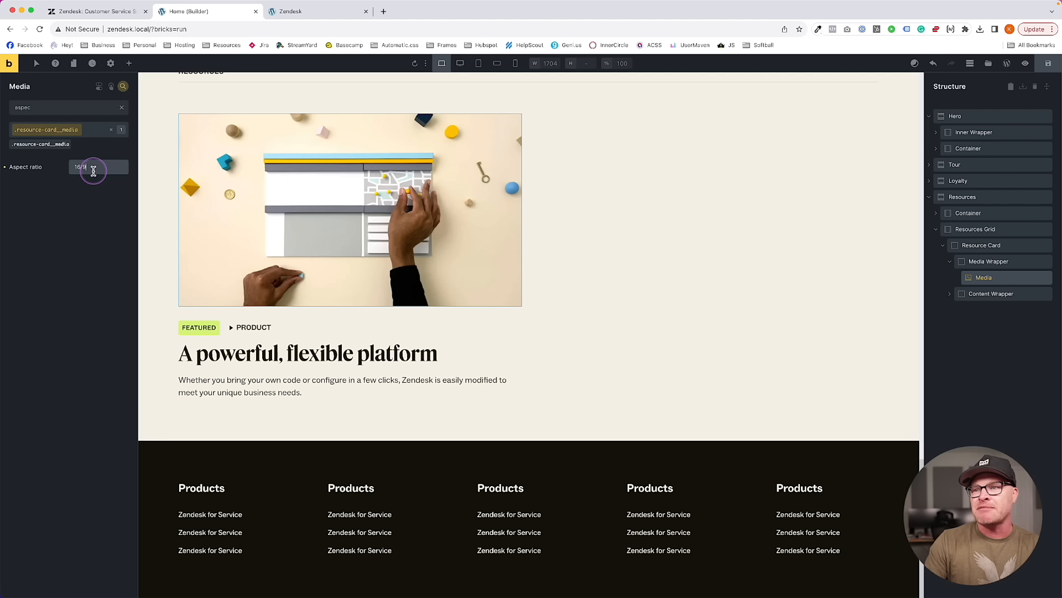
{"action": "left_click", "coordinate": [1049, 64]}
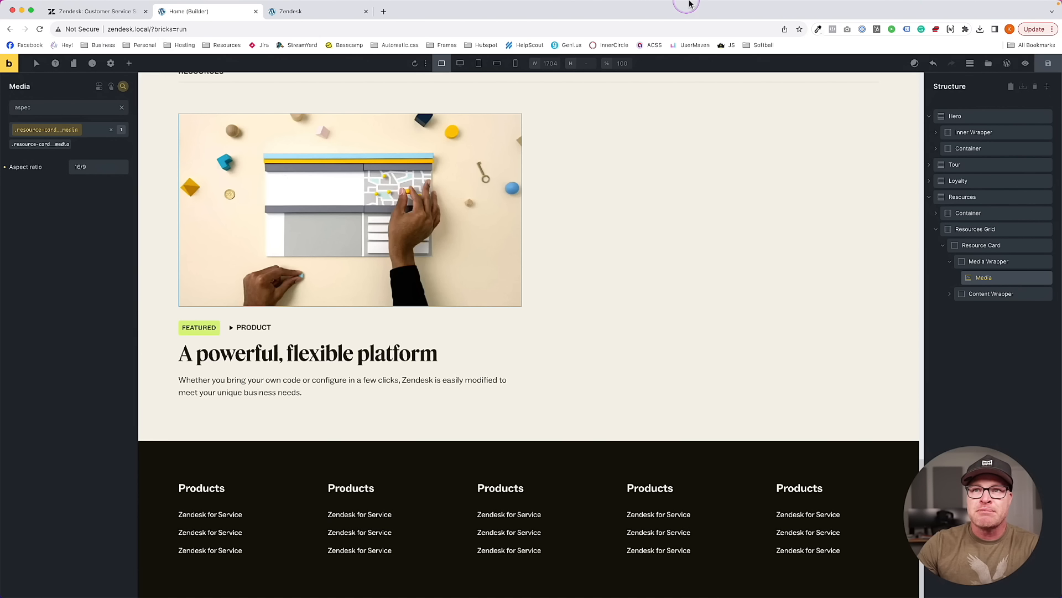
Clear the settings search and set the Media image's object fit to Cover
{"action": "left_click", "coordinate": [123, 86]}
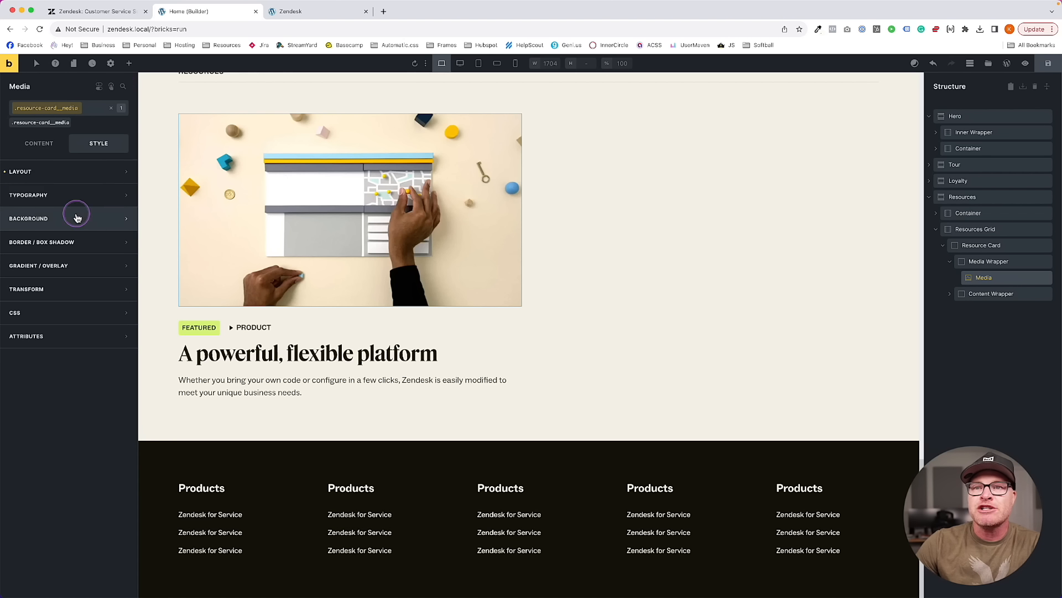
{"action": "left_click", "coordinate": [39, 142]}
{"action": "left_click", "coordinate": [90, 348]}
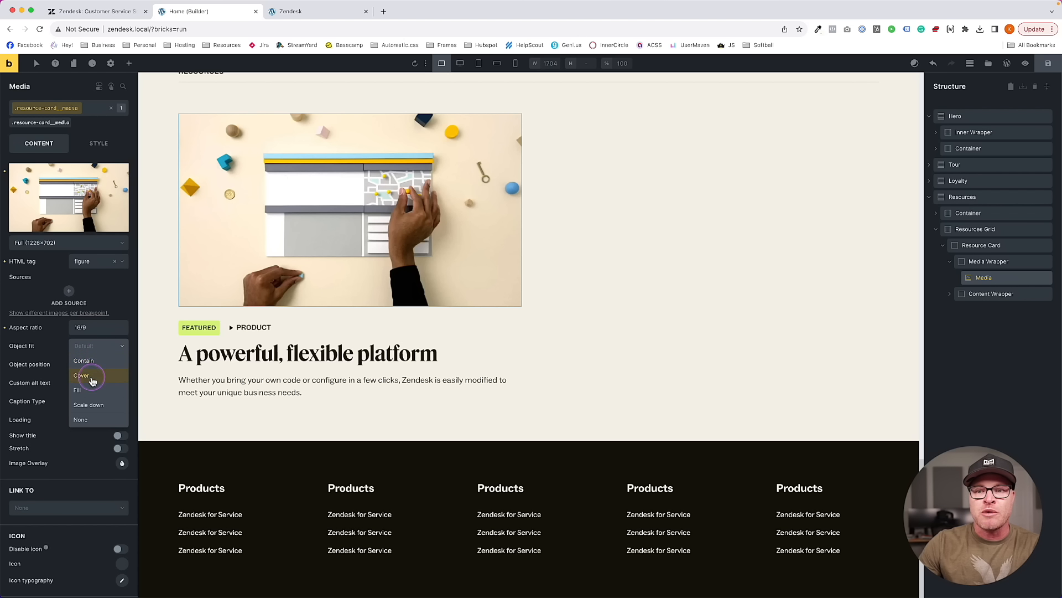
{"action": "left_click", "coordinate": [87, 376]}
Set the Media image's caption type to No caption and save the page
{"action": "scroll", "coordinate": [93, 379], "scroll_direction": "down", "scroll_amount": 1}
{"action": "left_click", "coordinate": [94, 362]}
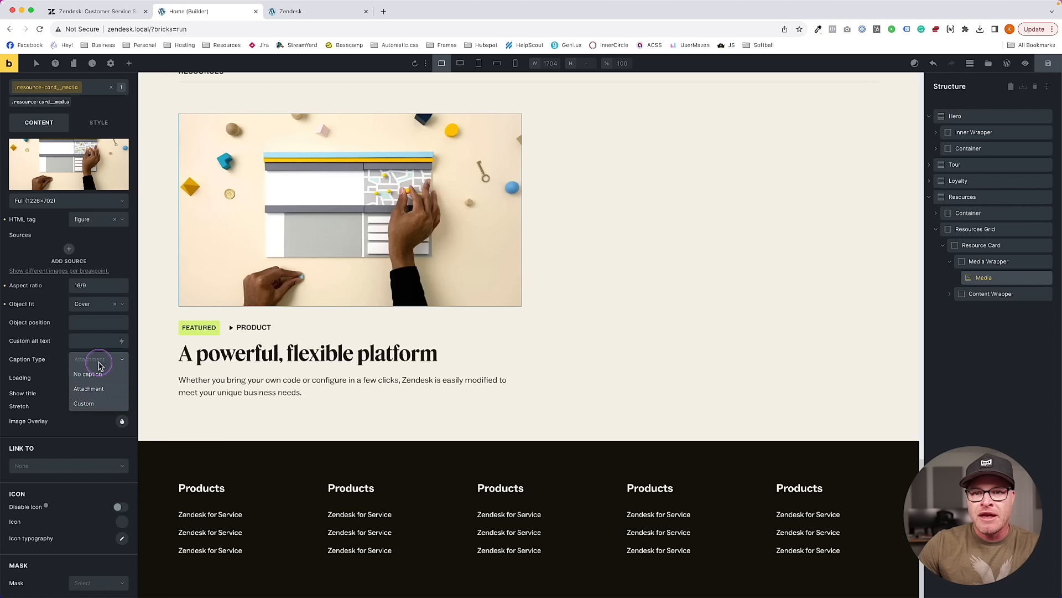
{"action": "left_click", "coordinate": [88, 371]}
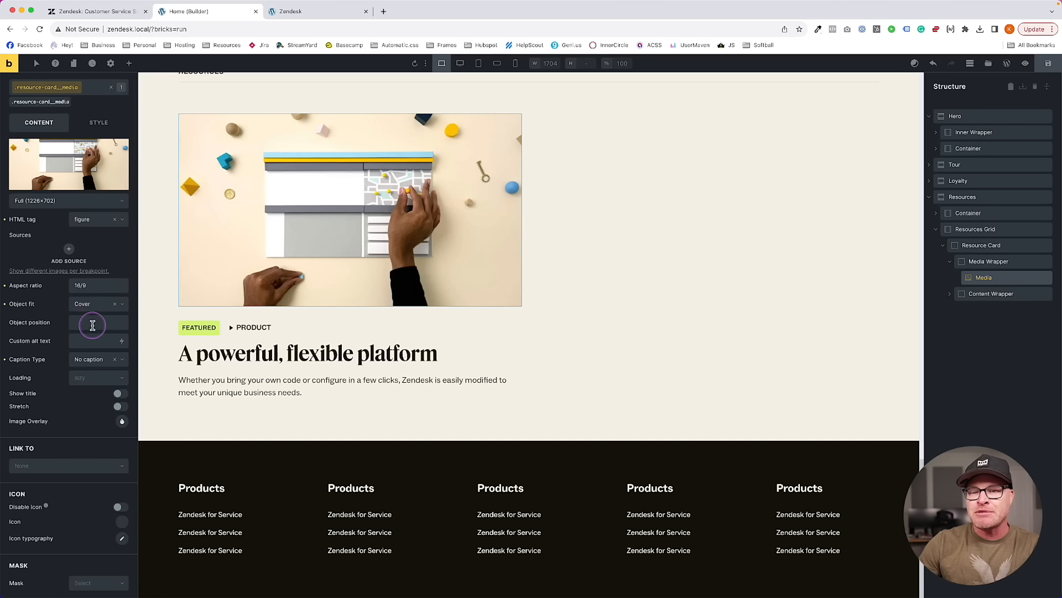
{"action": "left_click", "coordinate": [1048, 64]}
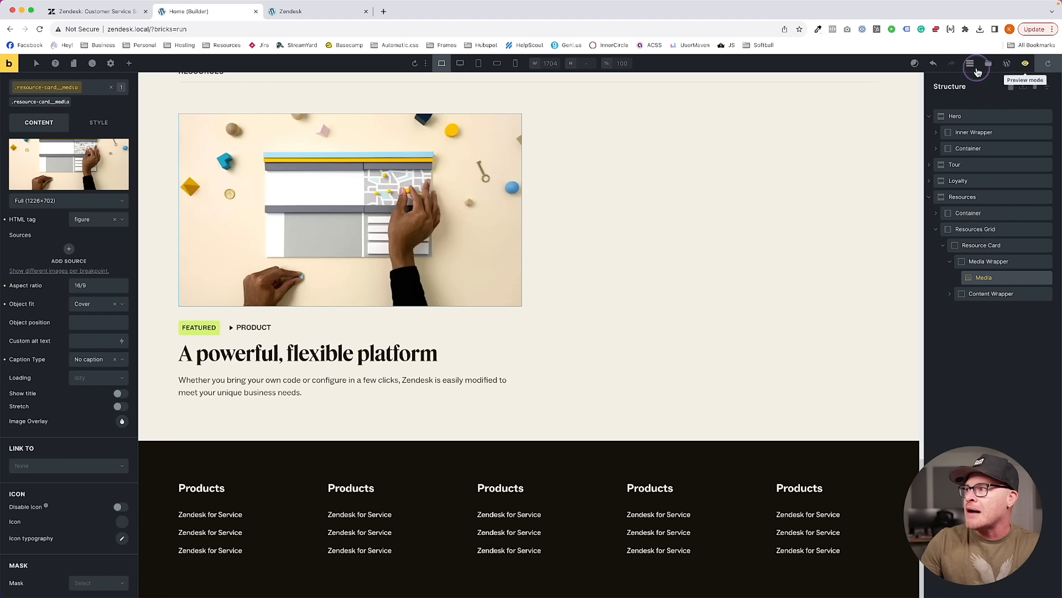
Compare the resource card in the site preview with the featured card on the original Zendesk page
{"action": "left_click", "coordinate": [332, 13]}
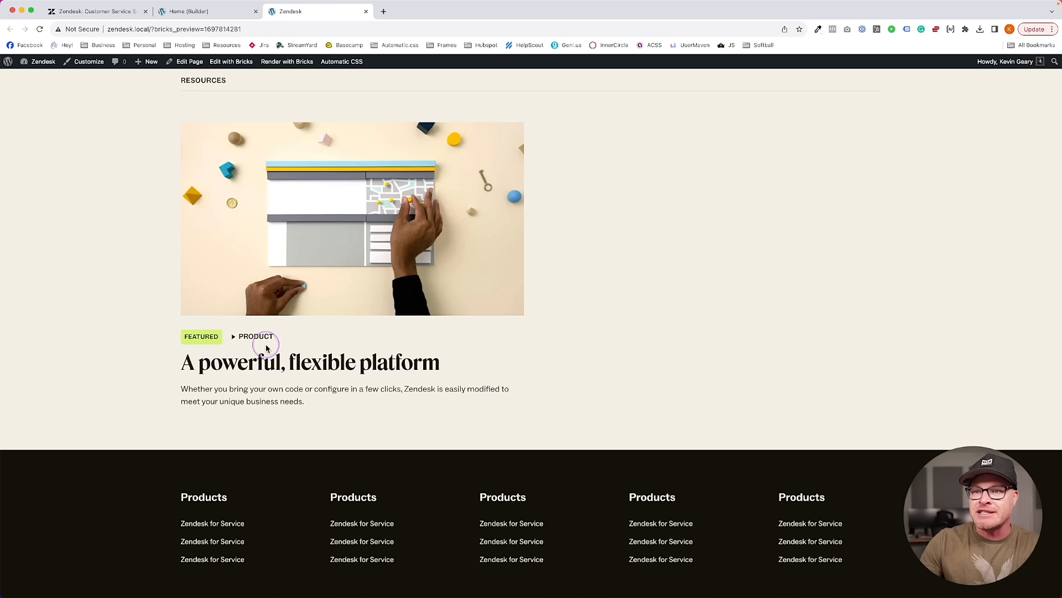
{"action": "left_click", "coordinate": [95, 12]}
{"action": "scroll", "coordinate": [243, 238], "scroll_direction": "up", "scroll_amount": 2}
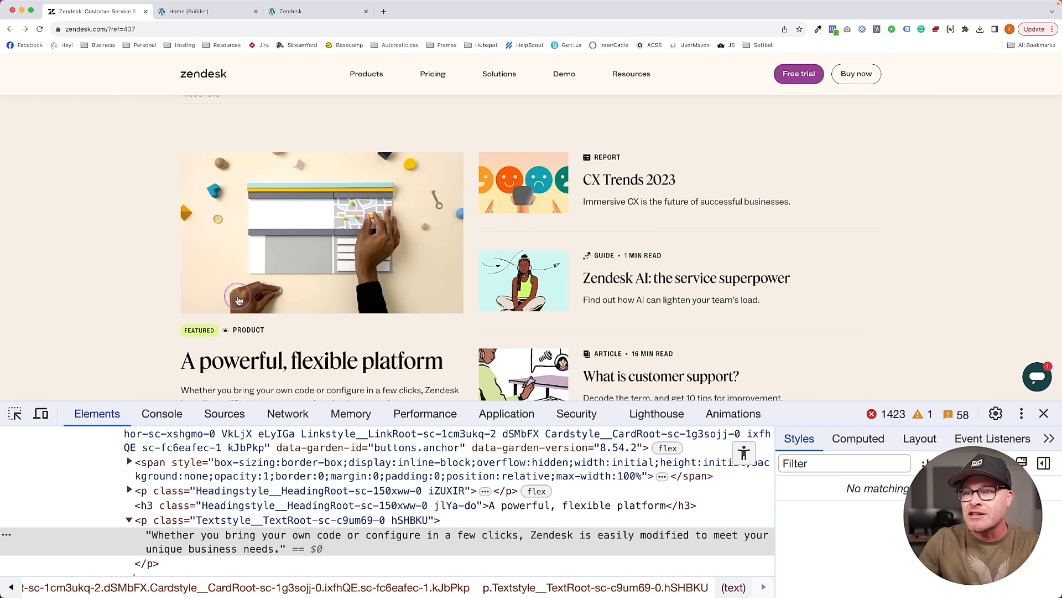
{"action": "scroll", "coordinate": [276, 233], "scroll_direction": "down", "scroll_amount": 3}
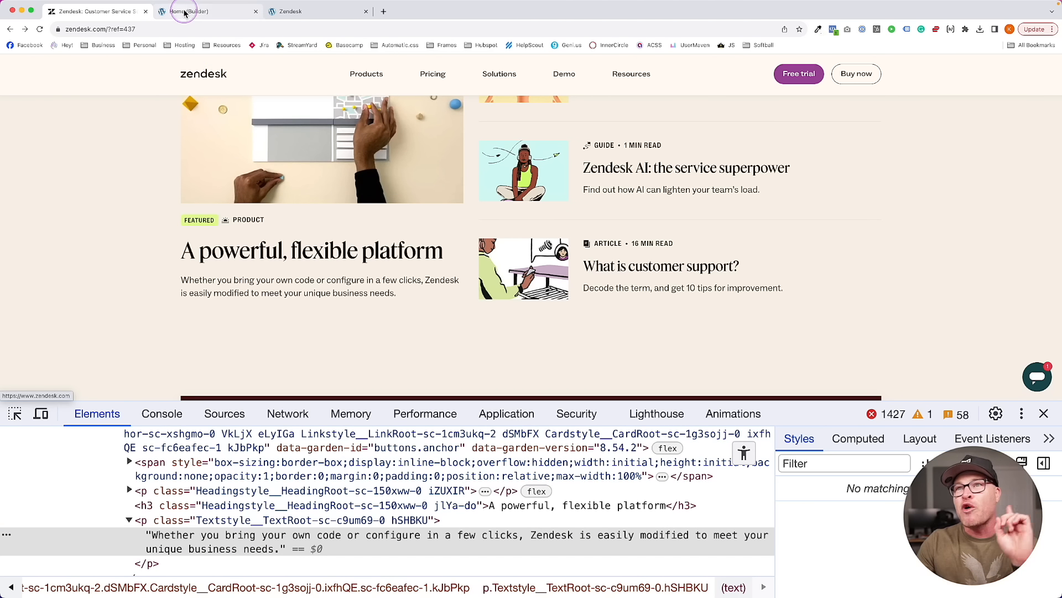
Return to the builder and link the resource card's heading to an external URL with # as the address
{"action": "left_click", "coordinate": [189, 11]}
{"action": "left_click", "coordinate": [308, 355]}
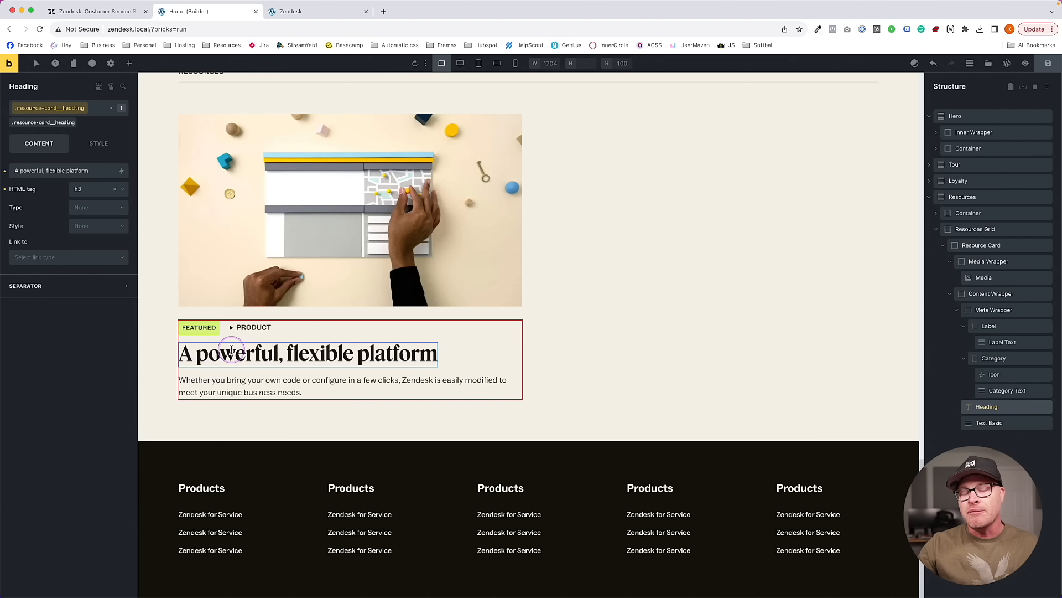
{"action": "left_click", "coordinate": [54, 257]}
{"action": "left_click", "coordinate": [51, 284]}
{"action": "left_click", "coordinate": [87, 290]}
{"action": "type", "text": "#"}
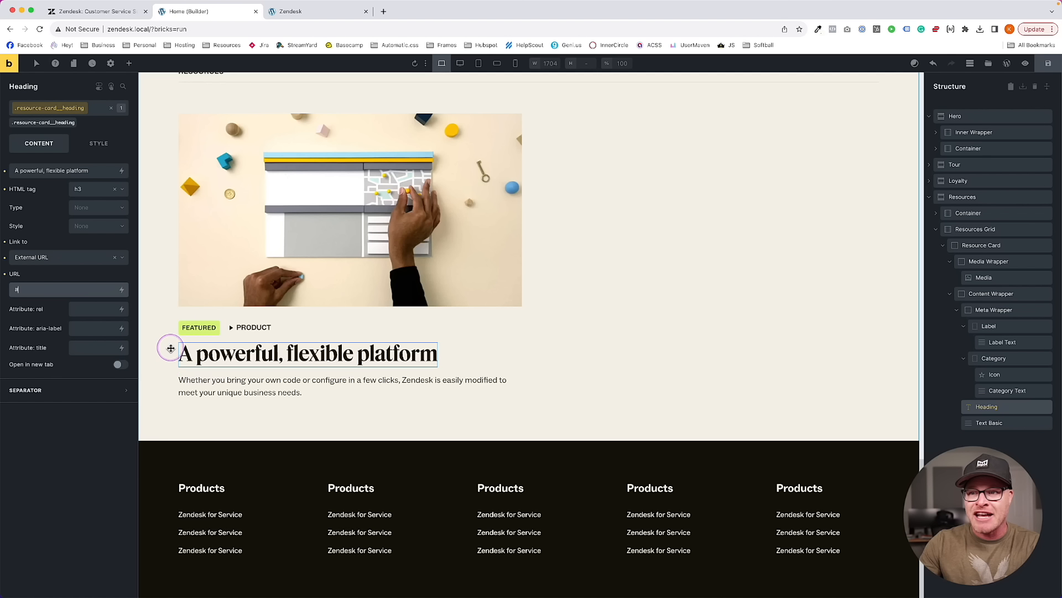
Set the Resource Card's position to relative on its .resource-card class
{"action": "left_click", "coordinate": [246, 317]}
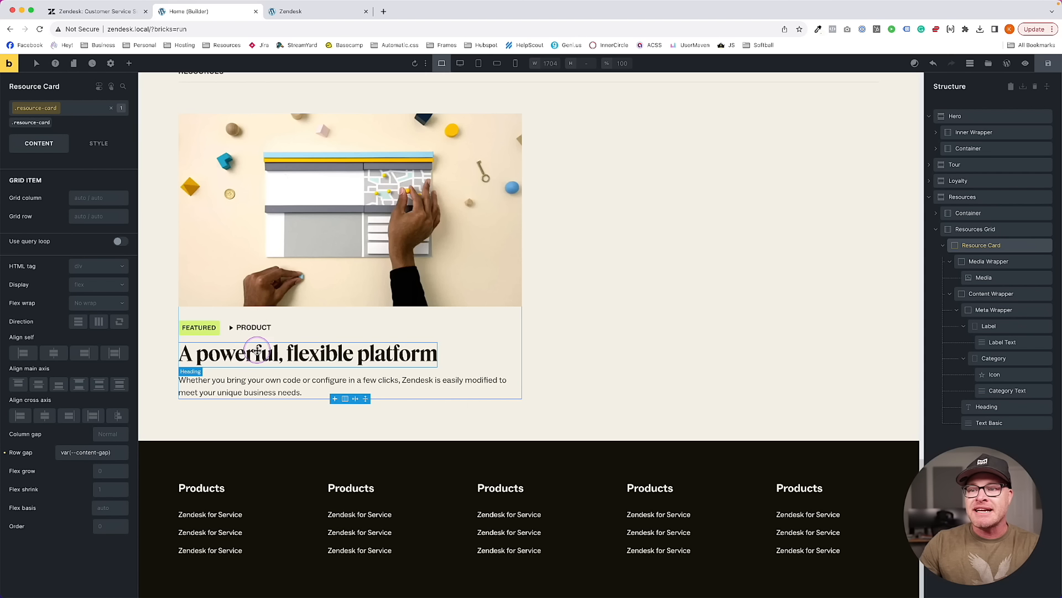
{"action": "left_click", "coordinate": [256, 352]}
{"action": "left_click", "coordinate": [235, 314]}
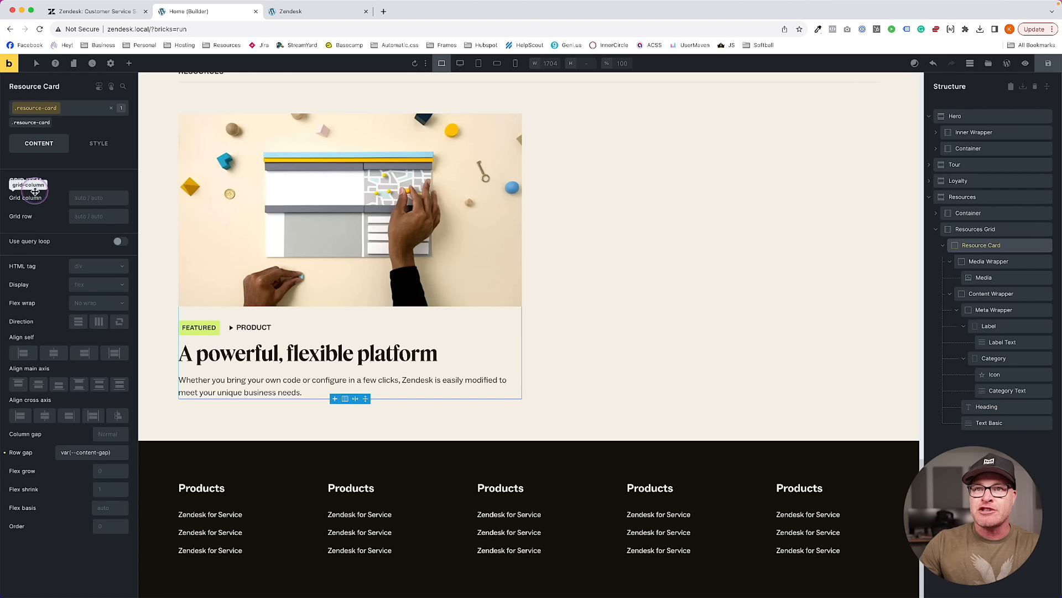
{"action": "left_click", "coordinate": [93, 143]}
{"action": "left_click", "coordinate": [48, 173]}
{"action": "scroll", "coordinate": [83, 351], "scroll_direction": "down", "scroll_amount": 1}
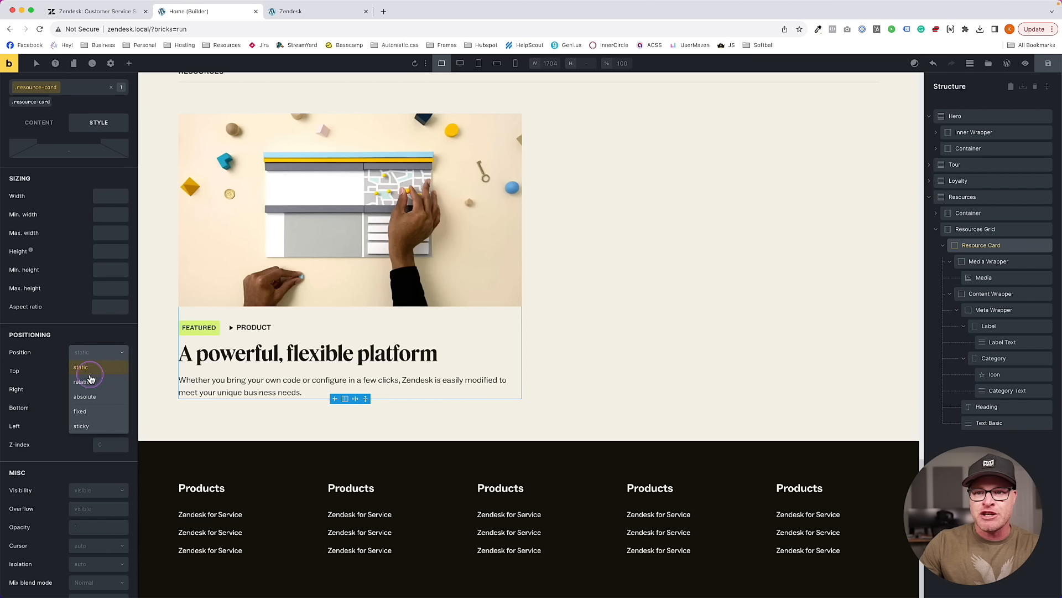
Add the clickable-parent class to the resource card's Heading and save the page
{"action": "left_click", "coordinate": [217, 367]}
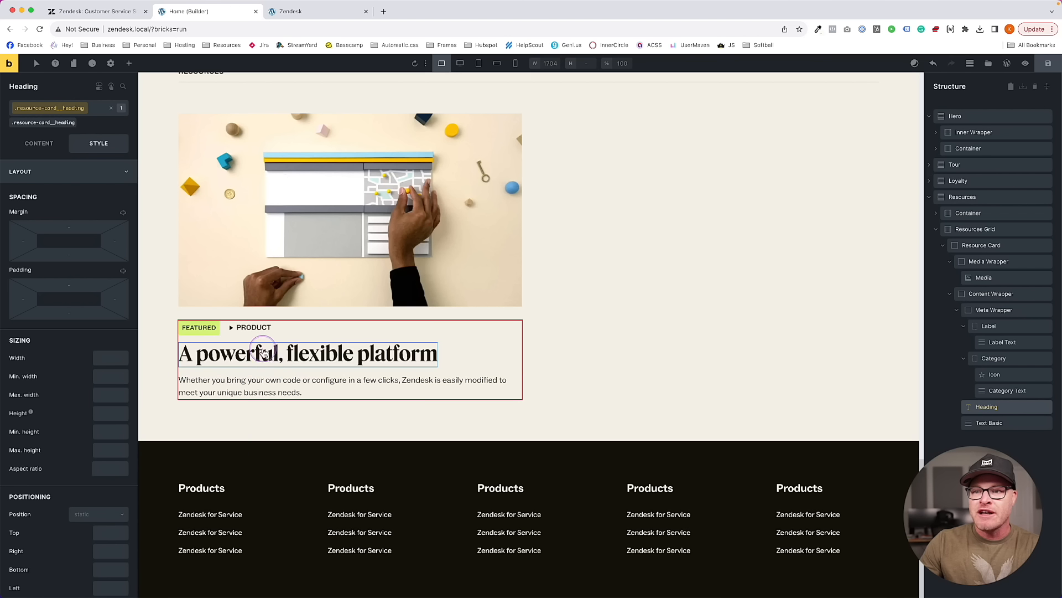
{"action": "left_click", "coordinate": [87, 111]}
{"action": "type", "text": "clickable-paren"}
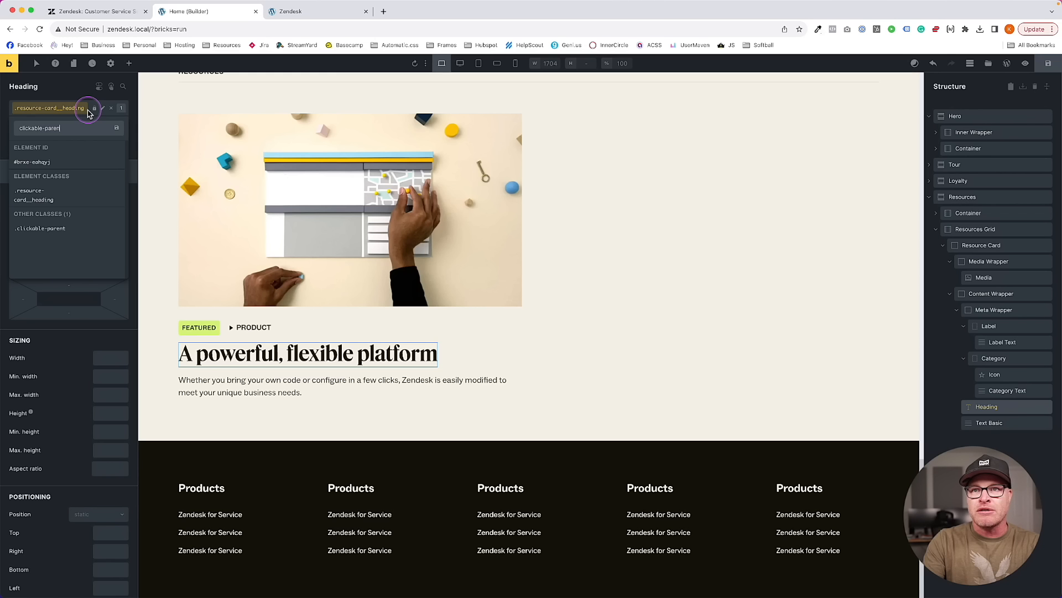
{"action": "type", "text": "t"}
{"action": "key", "text": "Return"}
{"action": "left_click", "coordinate": [1048, 64]}
Reload the site preview and check the link area and keyboard focus outline of the resource card
{"action": "left_click", "coordinate": [285, 12]}
{"action": "key", "text": "super+r"}
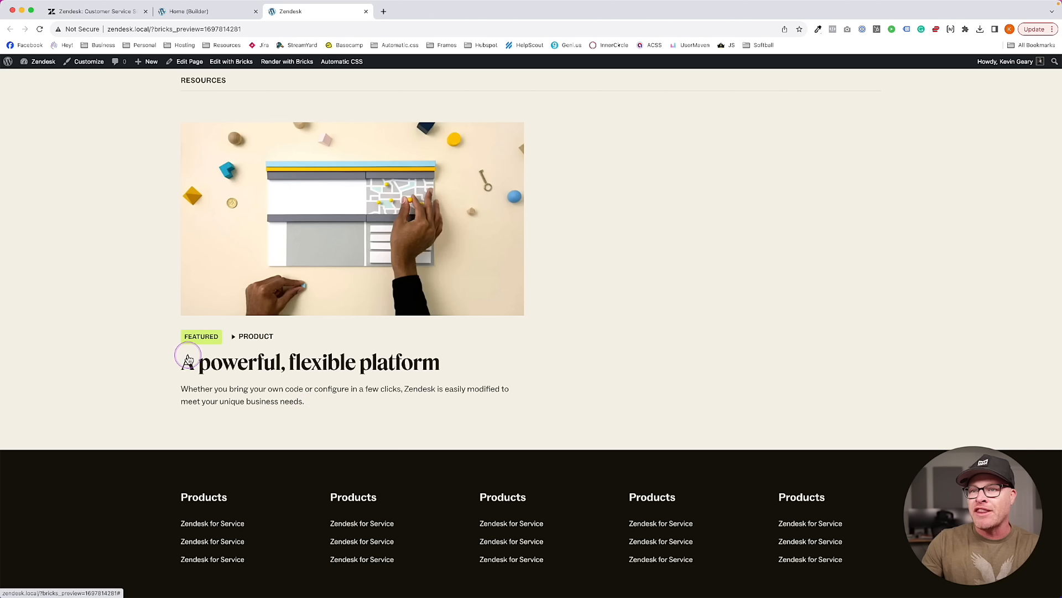
{"action": "left_click", "coordinate": [115, 145]}
{"action": "key", "text": "Tab"}
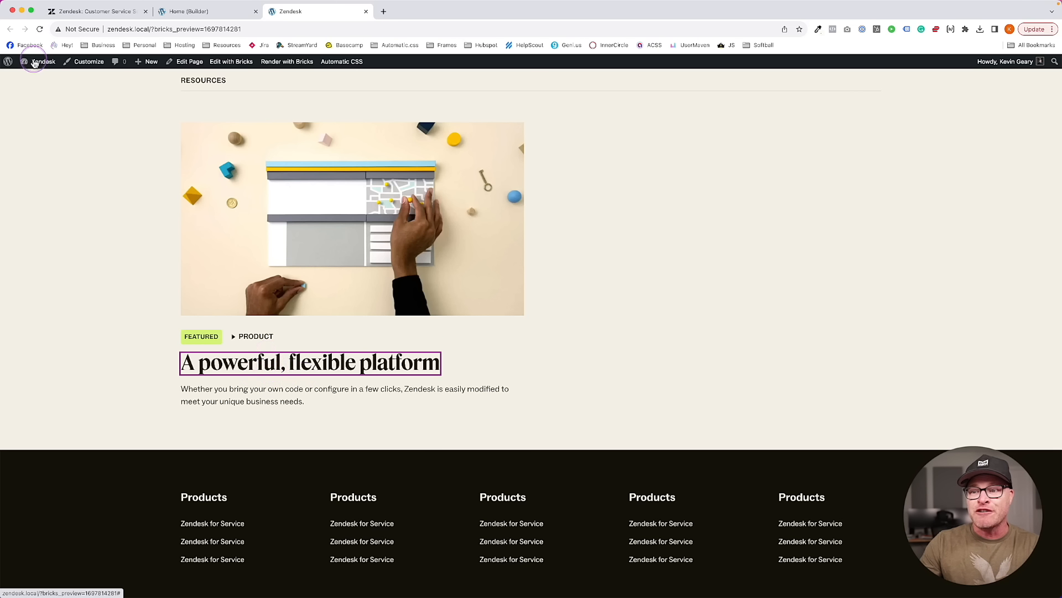
Back in the builder, add the focus-parent class to the Resource Card and save the page
{"action": "left_click", "coordinate": [176, 11]}
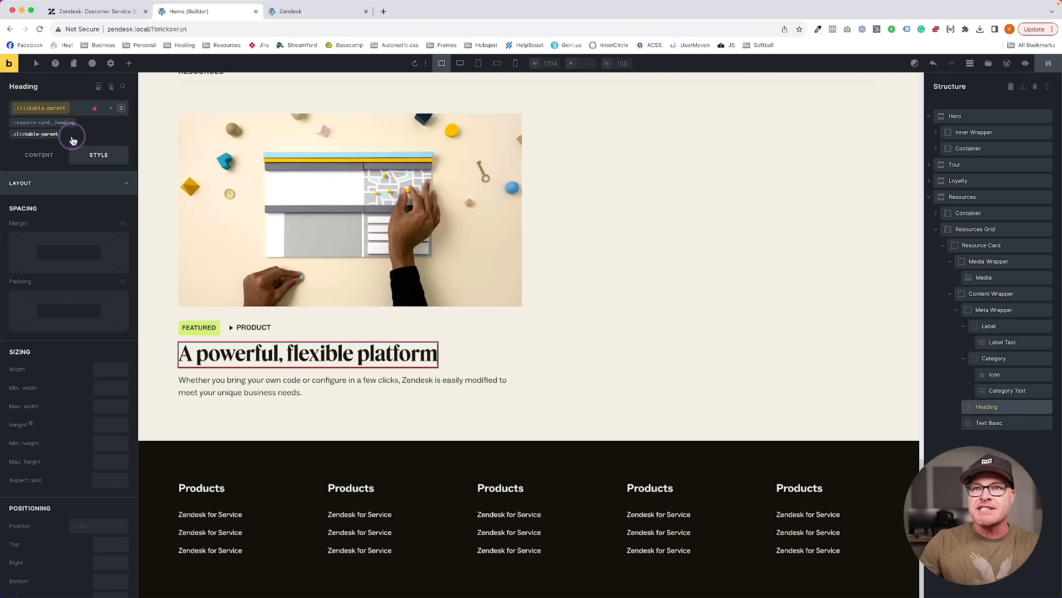
{"action": "left_click", "coordinate": [994, 299]}
{"action": "left_click", "coordinate": [982, 245]}
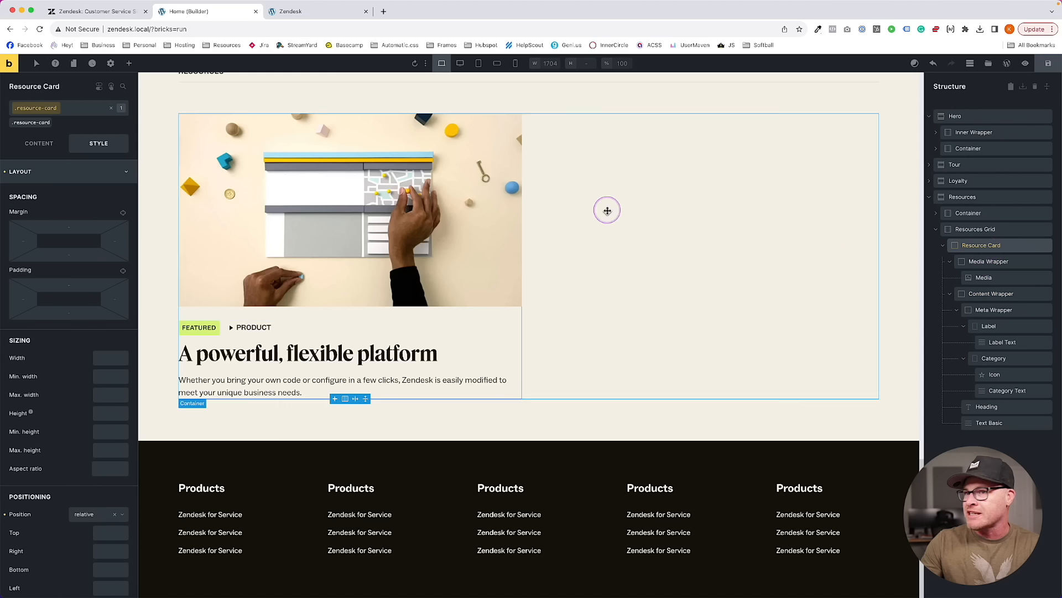
{"action": "left_click", "coordinate": [64, 111]}
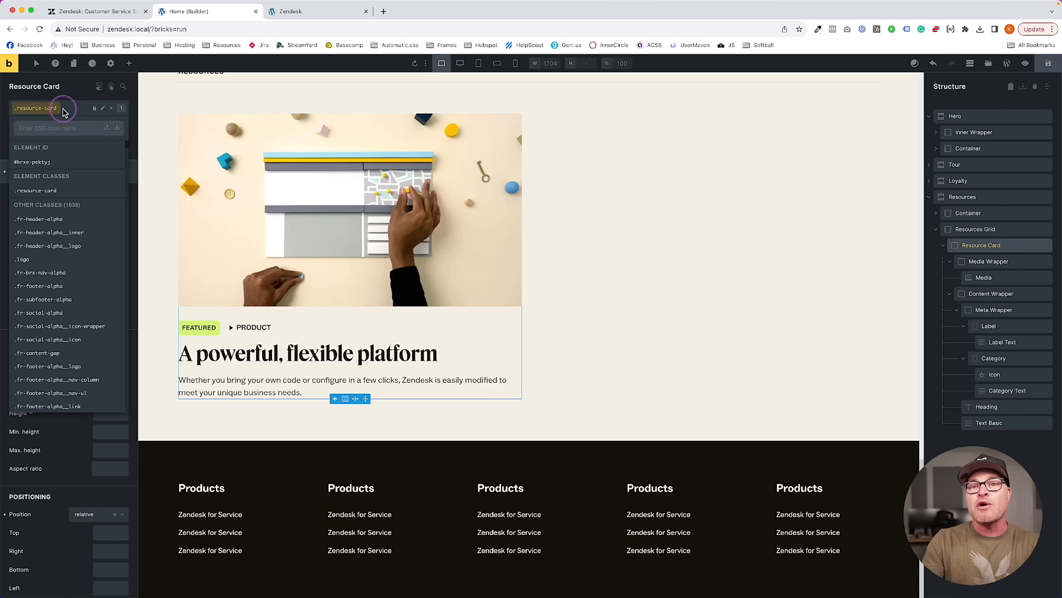
{"action": "type", "text": "focus-parent"}
{"action": "key", "text": "Return"}
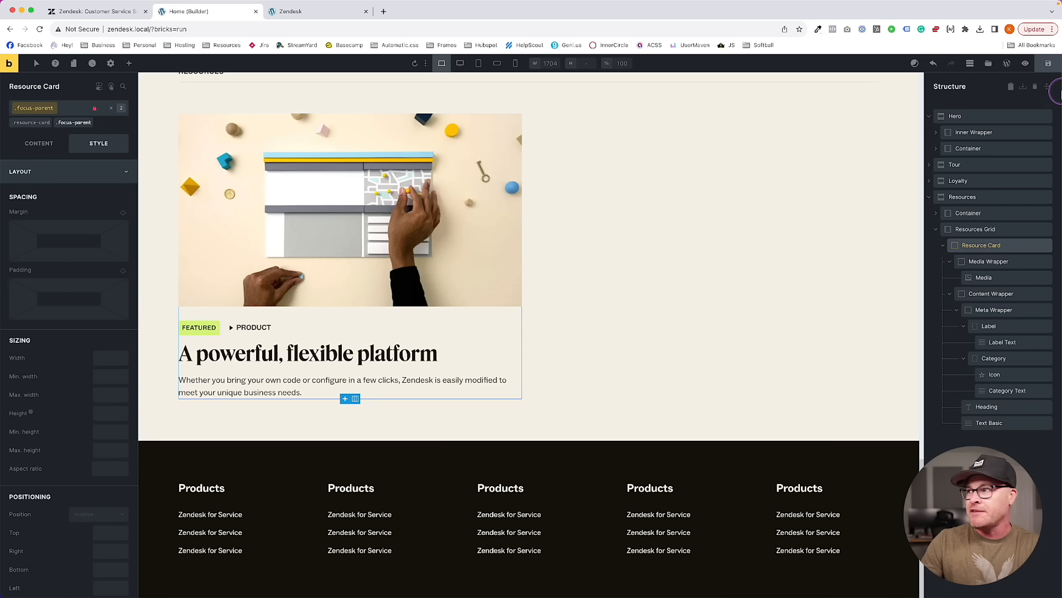
{"action": "left_click", "coordinate": [1048, 63]}
Check the card's keyboard focus outline in the site preview and review the whole page
{"action": "left_click", "coordinate": [309, 11]}
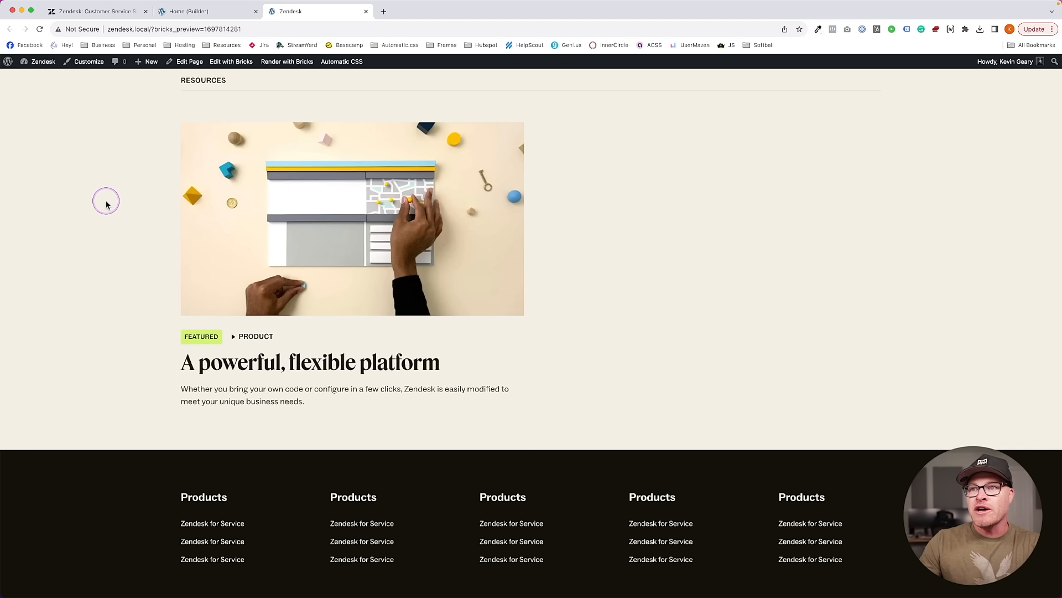
{"action": "key", "text": "Tab"}
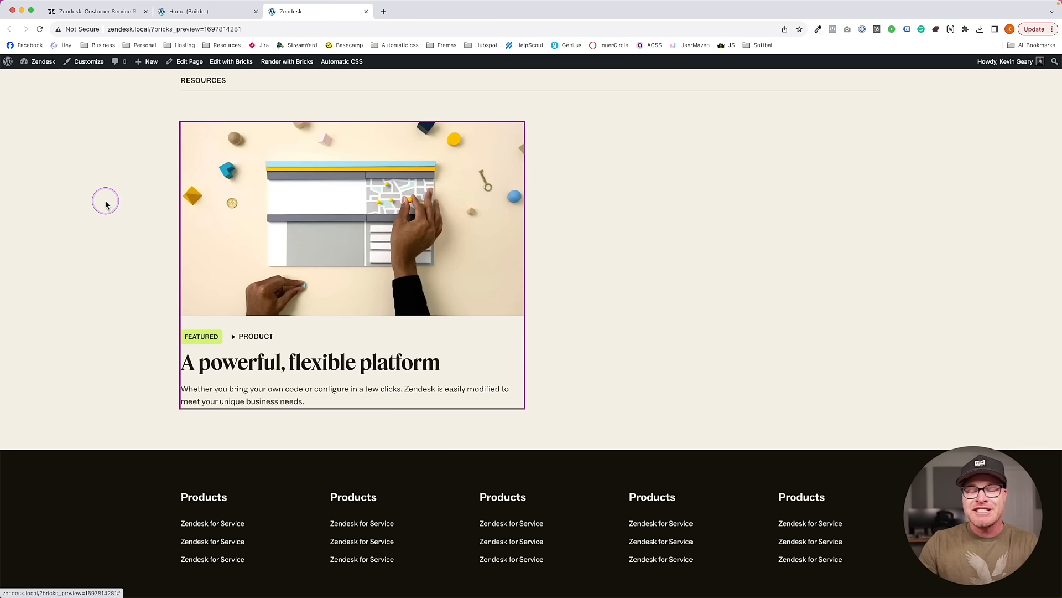
{"action": "scroll", "coordinate": [105, 204], "scroll_direction": "up", "scroll_amount": 15}
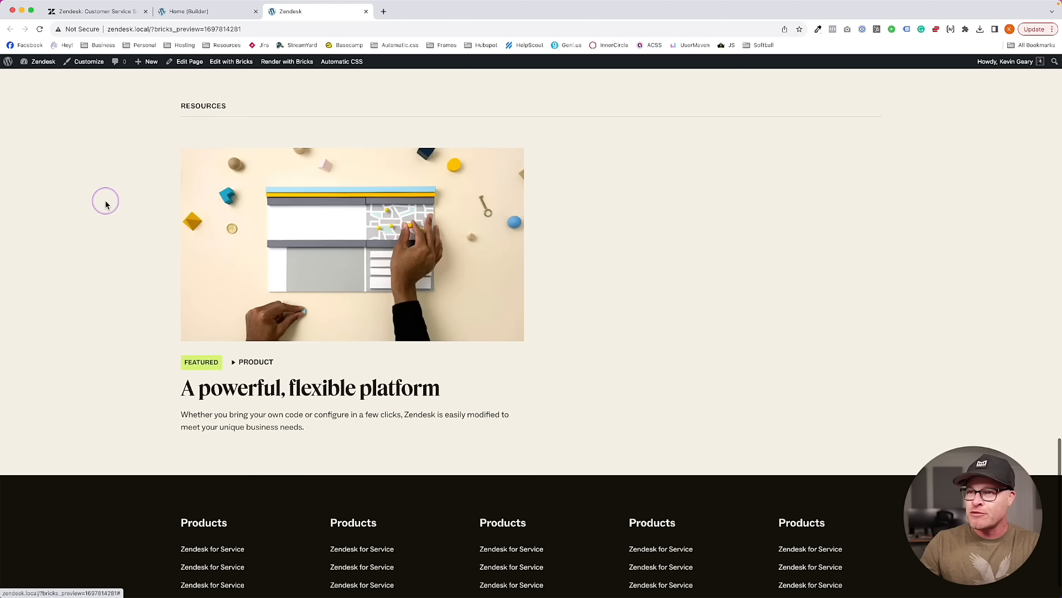
{"action": "scroll", "coordinate": [93, 280], "scroll_direction": "up", "scroll_amount": 5}
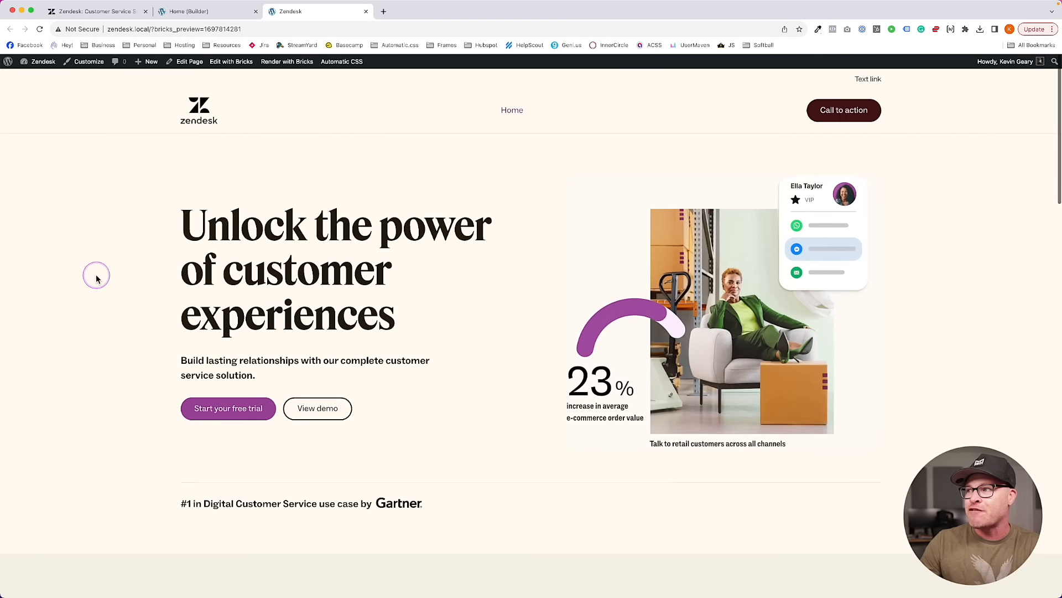
{"action": "scroll", "coordinate": [11, 365], "scroll_direction": "down", "scroll_amount": 10}
{"action": "scroll", "coordinate": [29, 354], "scroll_direction": "down", "scroll_amount": 15}
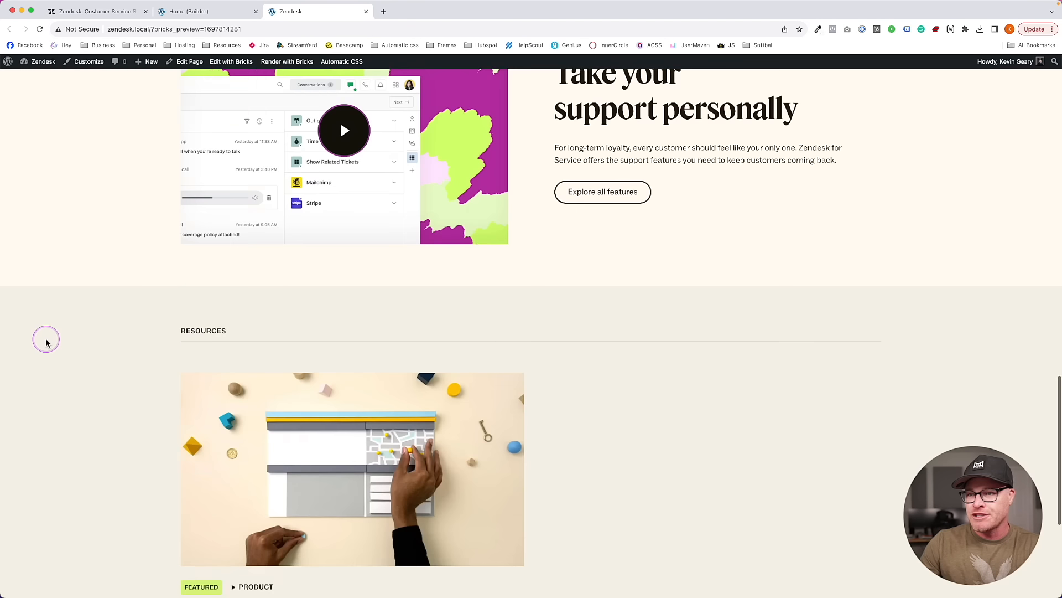
In the builder, add custom CSS to the .resource-card class: %root%:hover %root%__media with scale: 1.1
{"action": "left_click", "coordinate": [166, 11]}
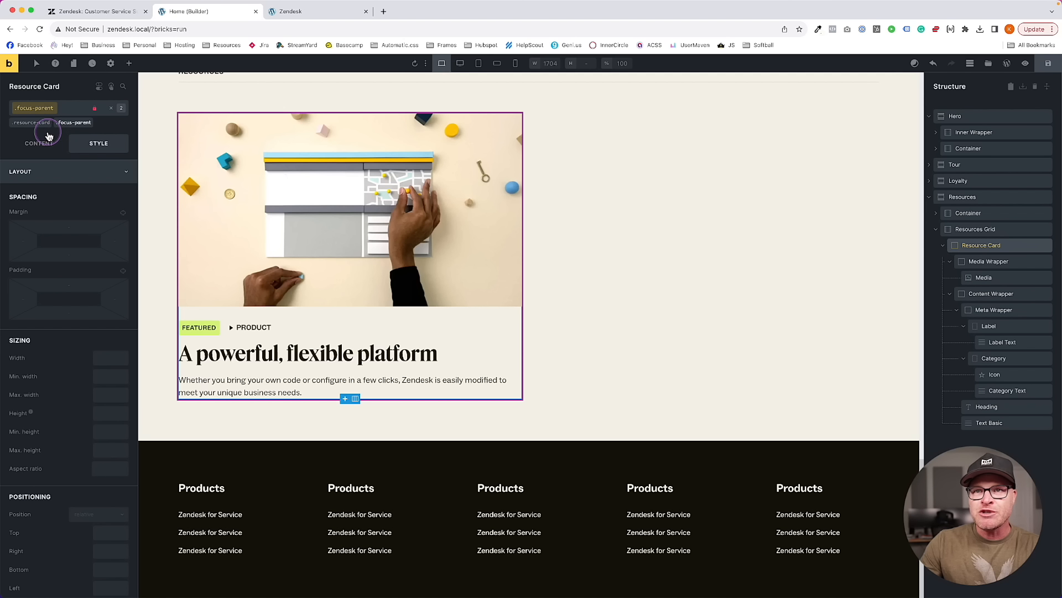
{"action": "left_click", "coordinate": [31, 122]}
{"action": "scroll", "coordinate": [83, 409], "scroll_direction": "down", "scroll_amount": 10}
{"action": "left_click", "coordinate": [63, 565]}
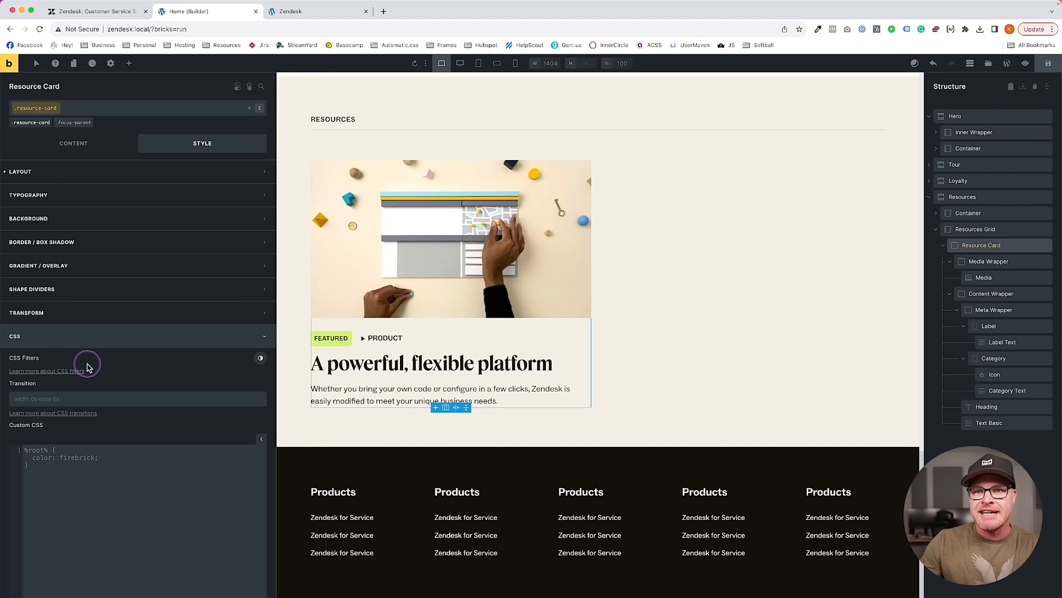
{"action": "left_click", "coordinate": [89, 372]}
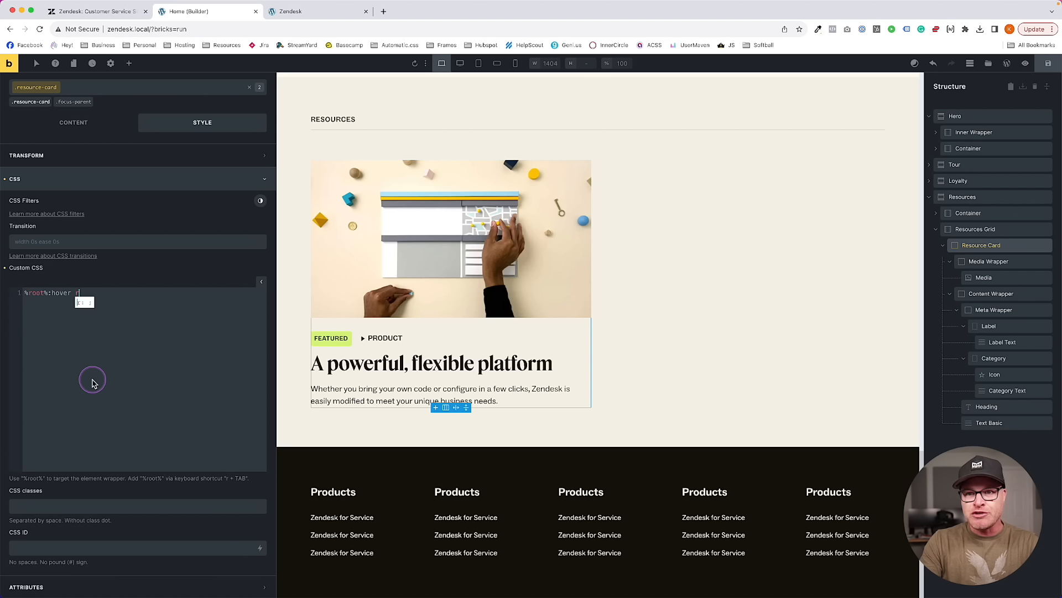
{"action": "key", "text": "BackSpace"}
{"action": "key", "text": "BackSpace"}
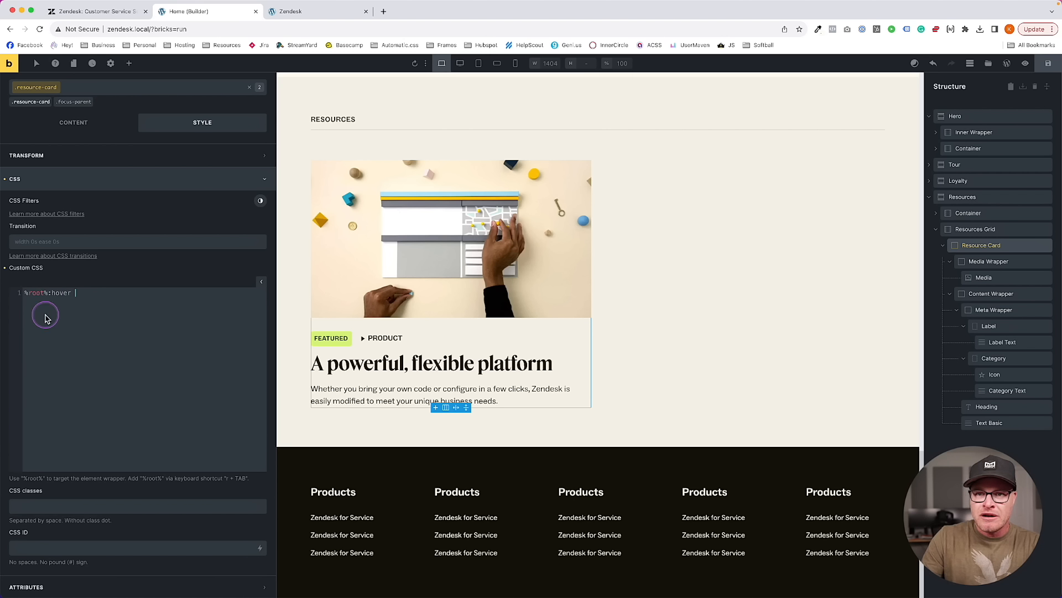
{"action": "type", "text": "r"}
{"action": "key", "text": "Tab"}
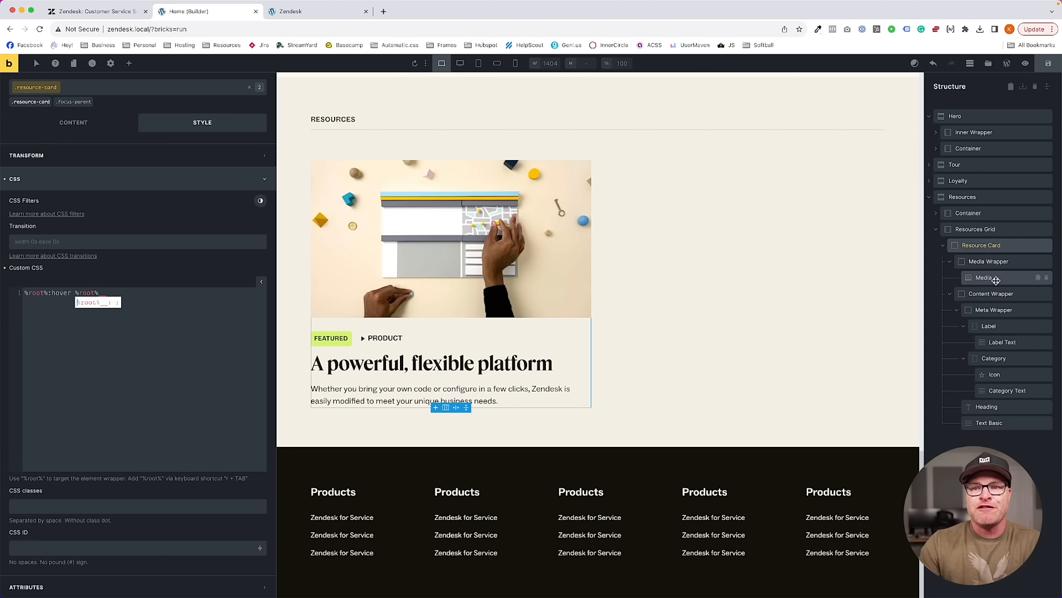
{"action": "type", "text": "__media {   "}
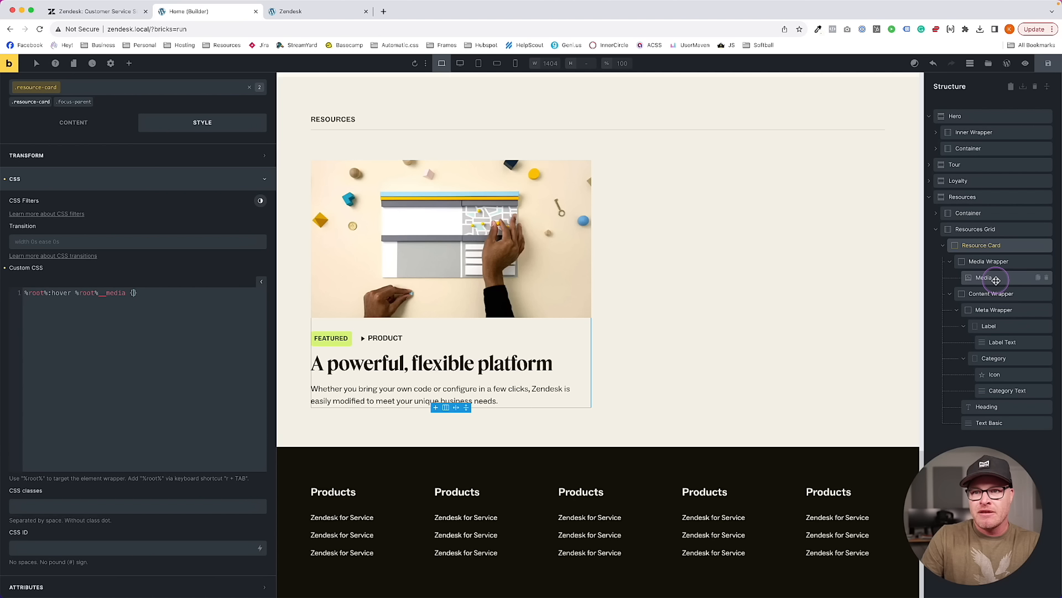
{"action": "type", "text": "scale: 1.1;"}
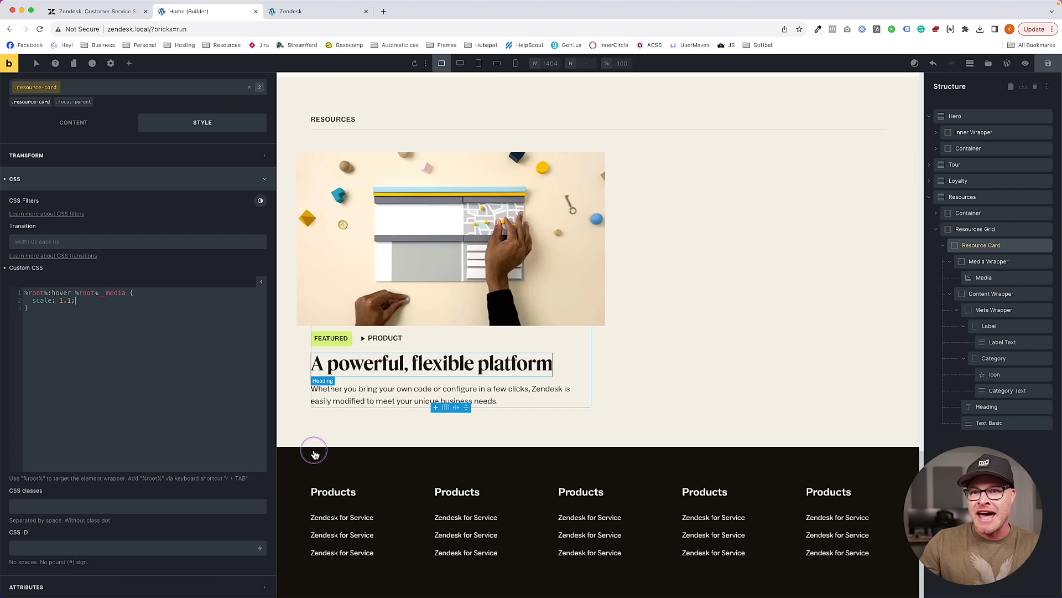
Above the hover rule, add a %root%__media rule with transition: scale .4s ease-in-out
{"action": "left_click_drag", "start_coordinate": [127, 294], "coordinate": [78, 293]}
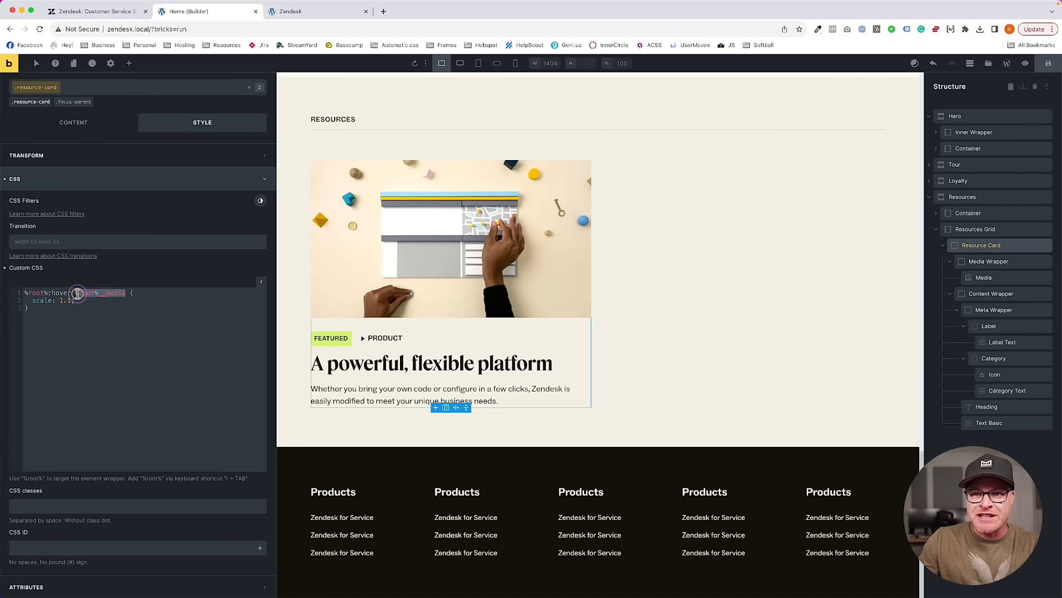
{"action": "key", "text": "Return"}
{"action": "key", "text": "Return"}
{"action": "key", "text": "Up"}
{"action": "key", "text": "Up"}
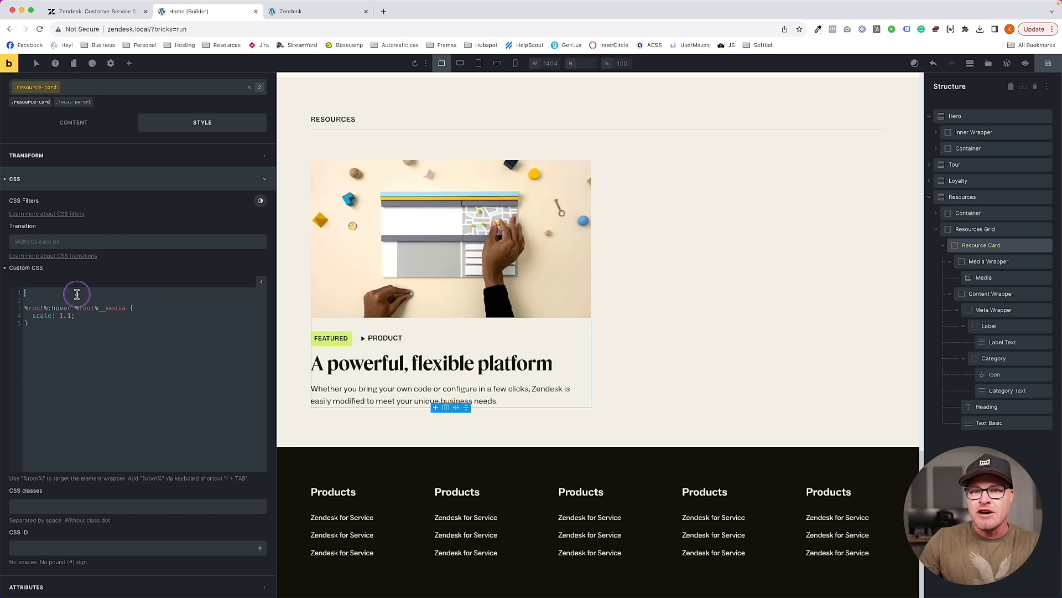
{"action": "key", "text": "Return"}
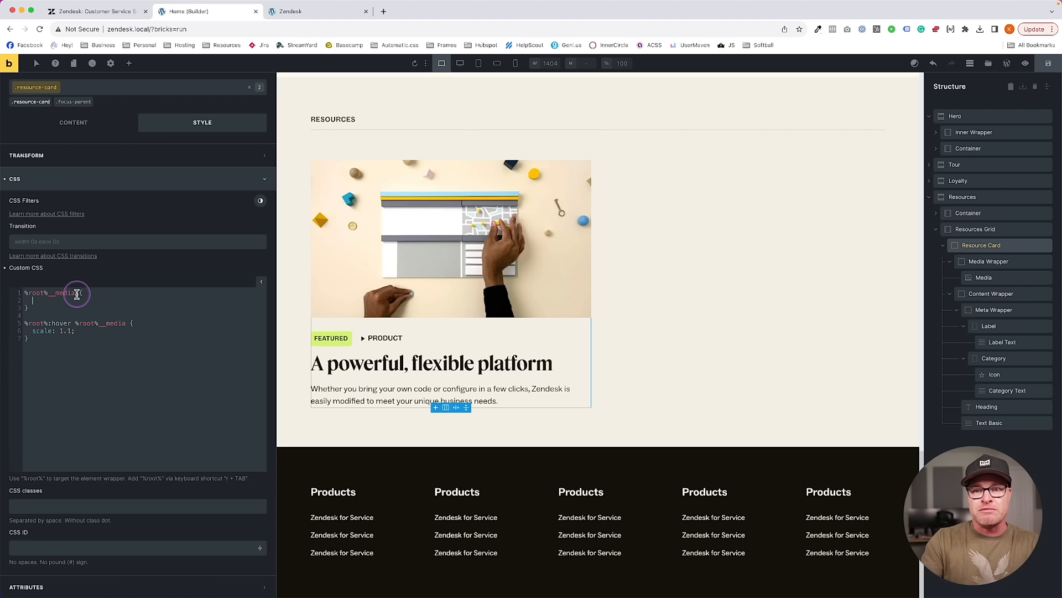
{"action": "type", "text": "transition: "}
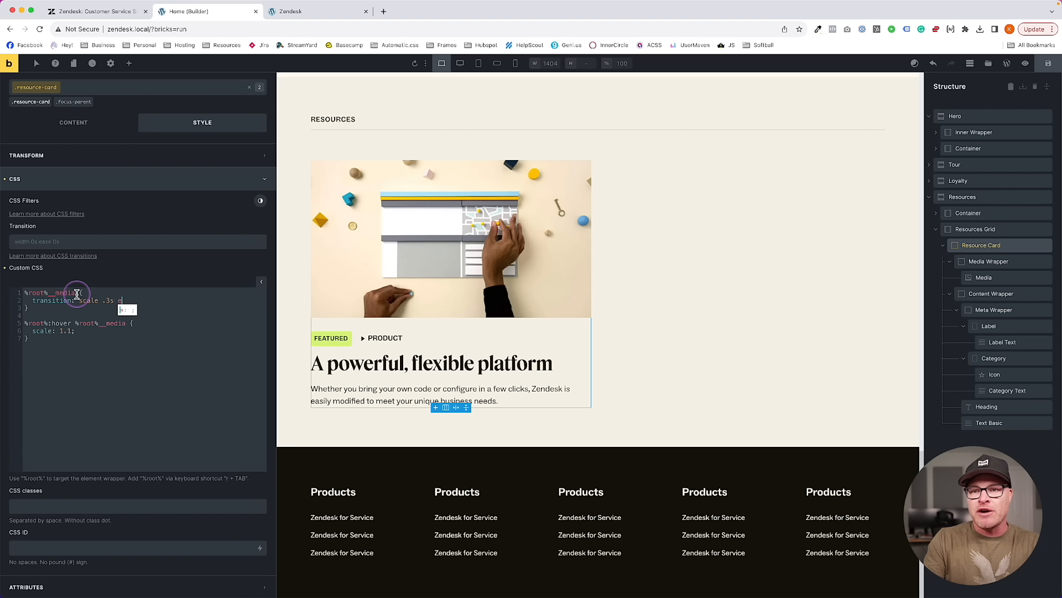
{"action": "type", "text": "scale .3s ease-in-out;"}
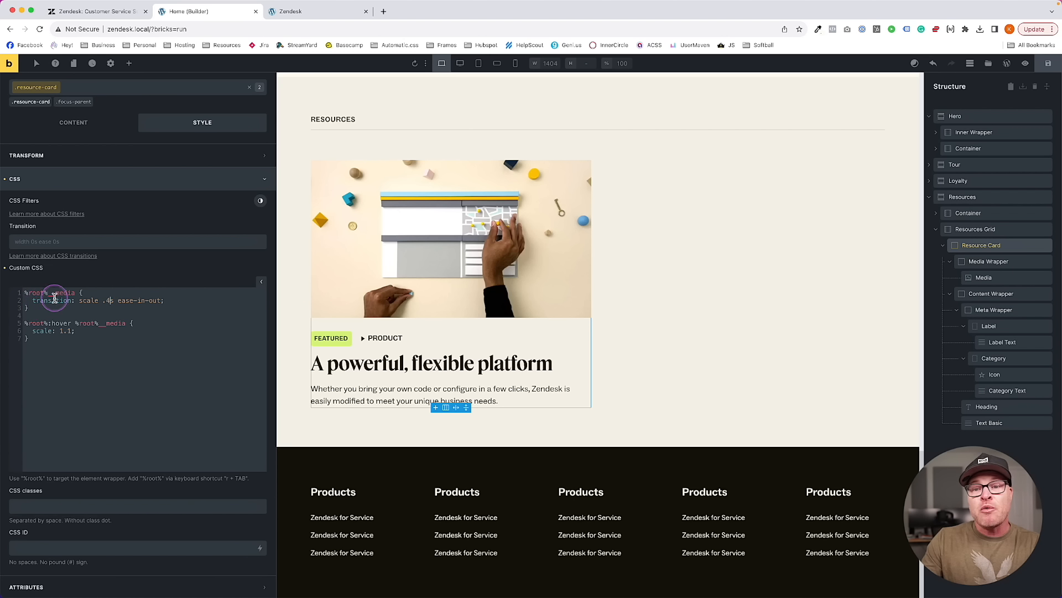
Above the existing rules in the .resource-card custom CSS, add a %root%__media-wrapper rule with overflow: hidden
{"action": "key", "text": "Return"}
{"action": "key", "text": "Return"}
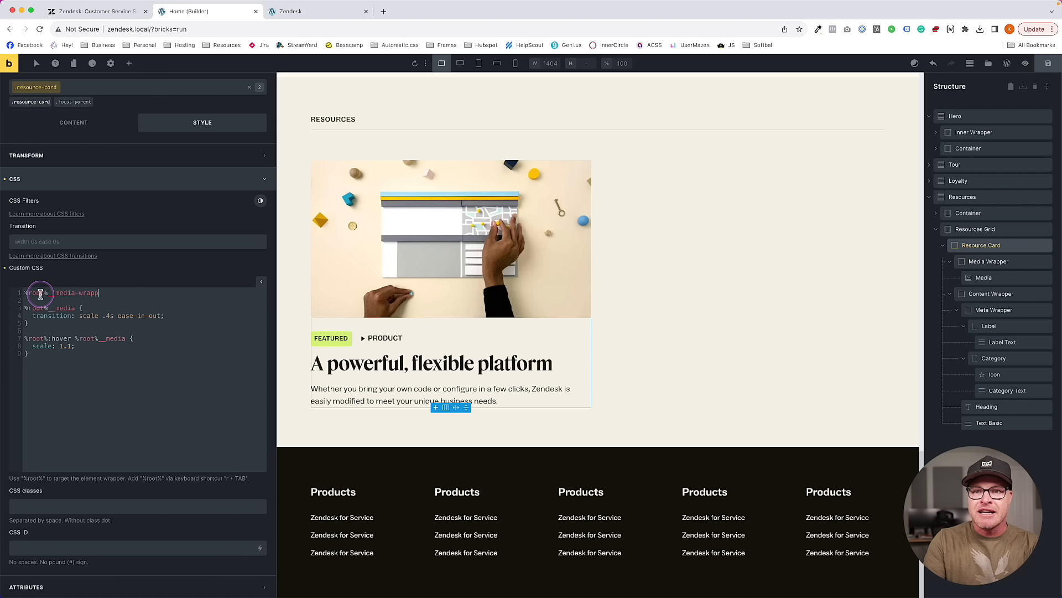
{"action": "type", "text": "{"}
{"action": "key", "text": "Return"}
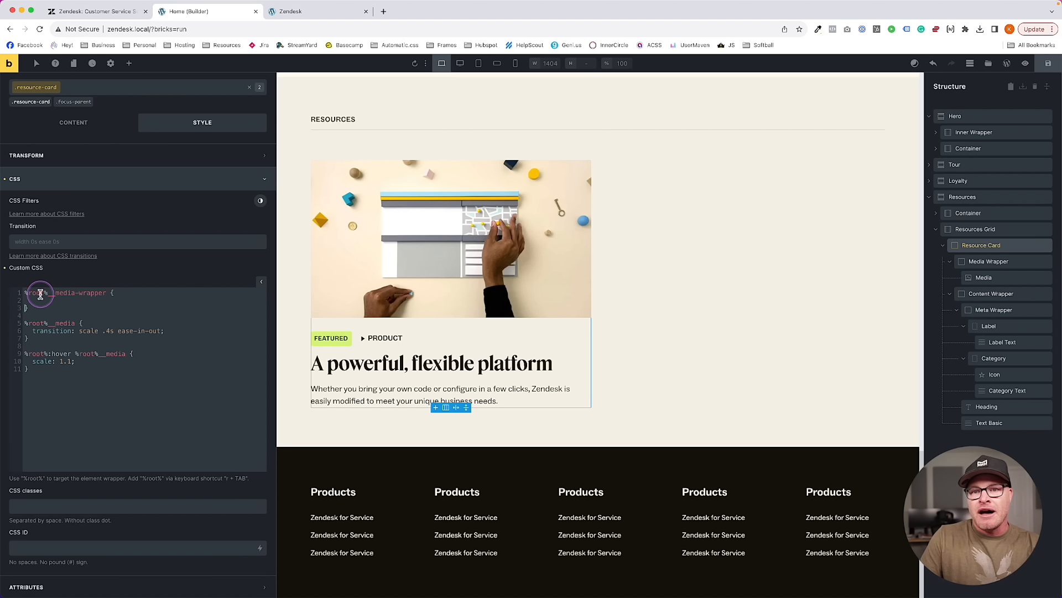
{"action": "type", "text": "overflow: hidden;"}
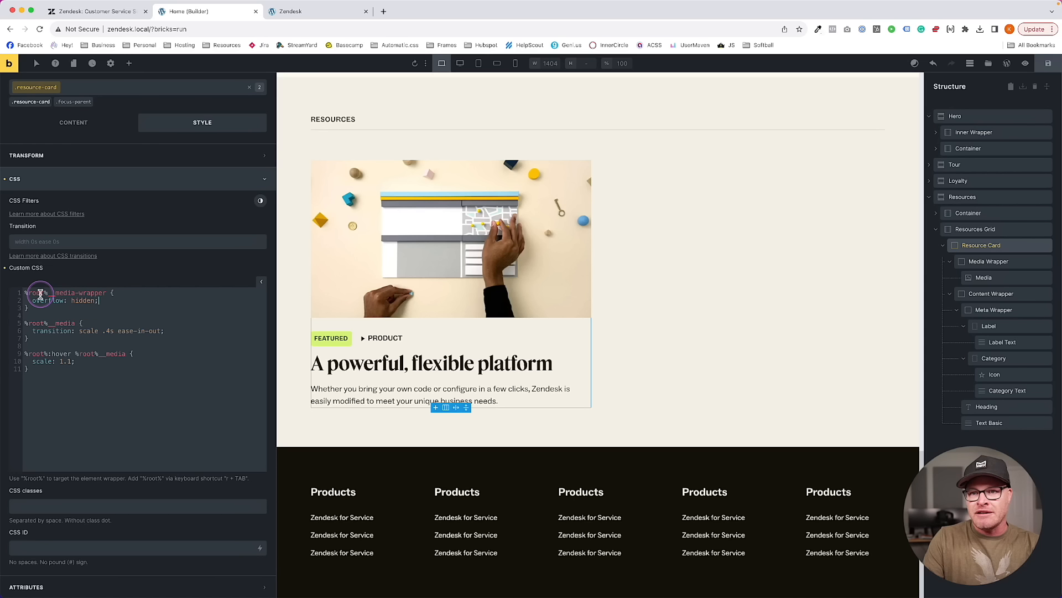
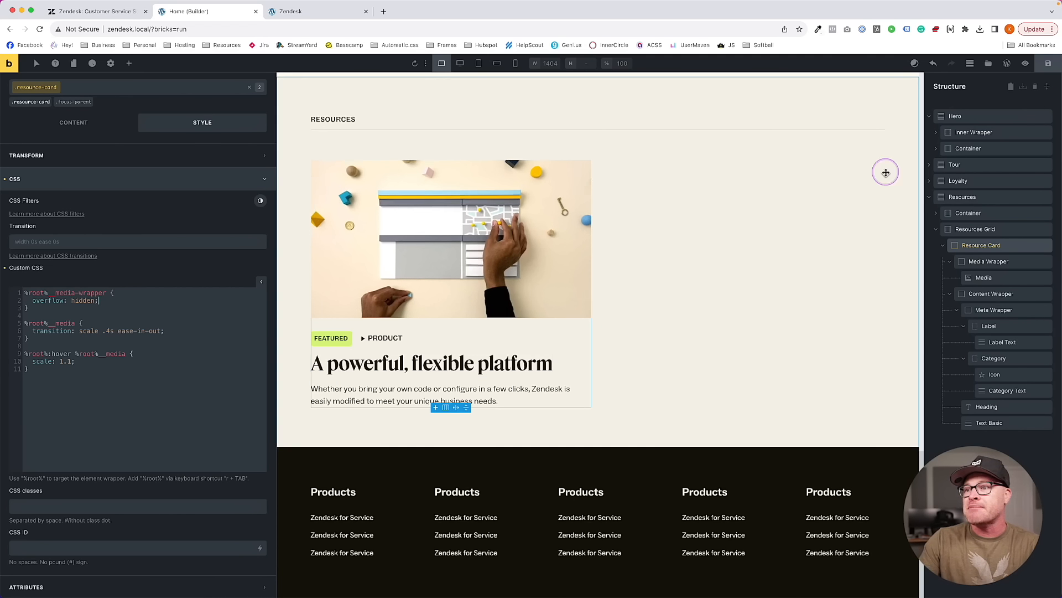
Compare the hover zoom with Zendesk's original card, and set the scale in the .resource-card hover rule to 1.05
{"action": "left_click", "coordinate": [339, 12]}
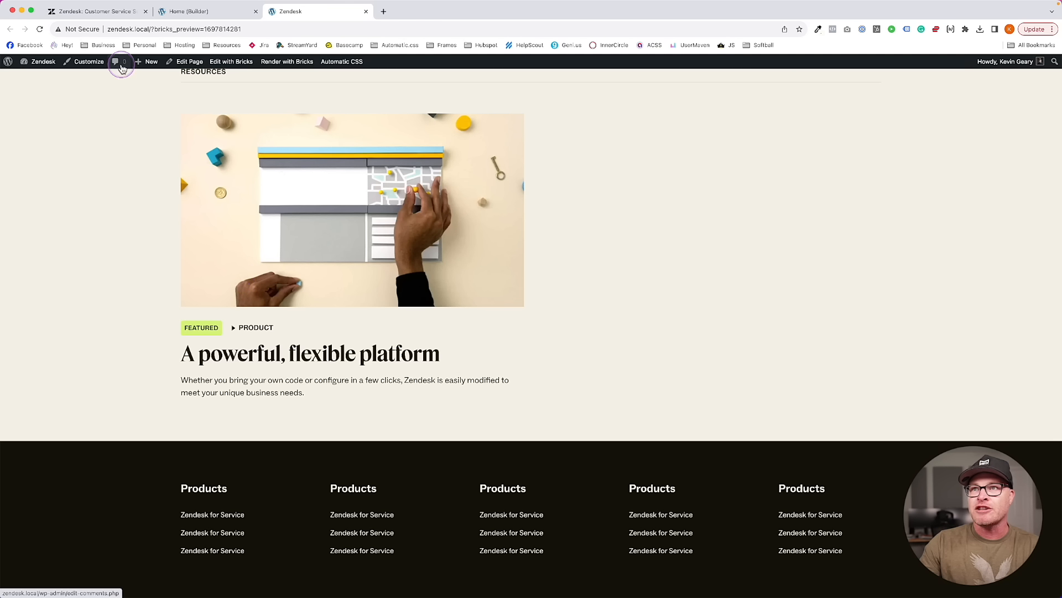
{"action": "left_click", "coordinate": [94, 12]}
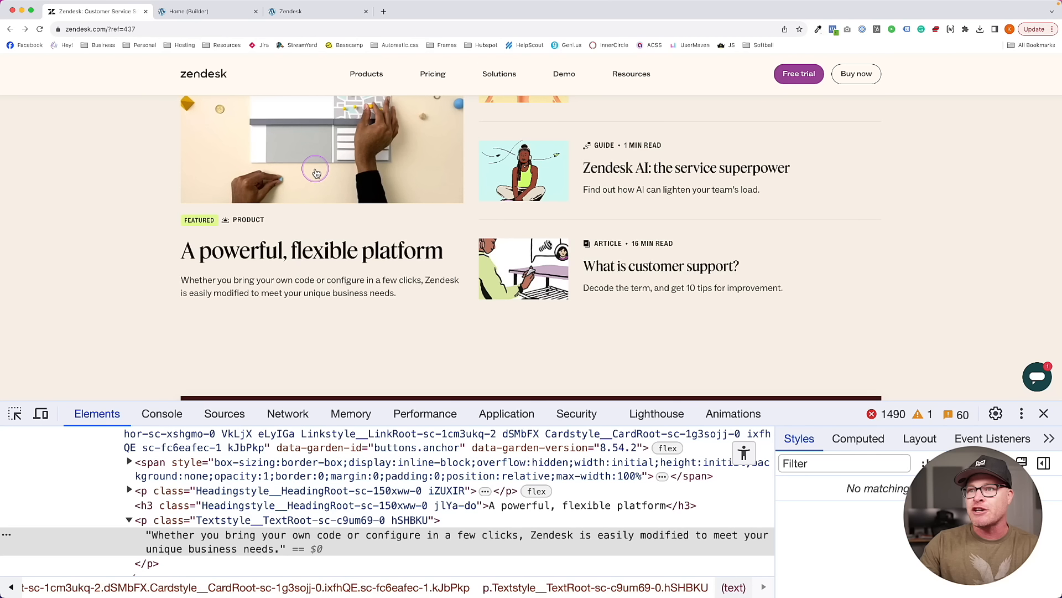
{"action": "left_click", "coordinate": [288, 11]}
{"action": "left_click", "coordinate": [191, 11]}
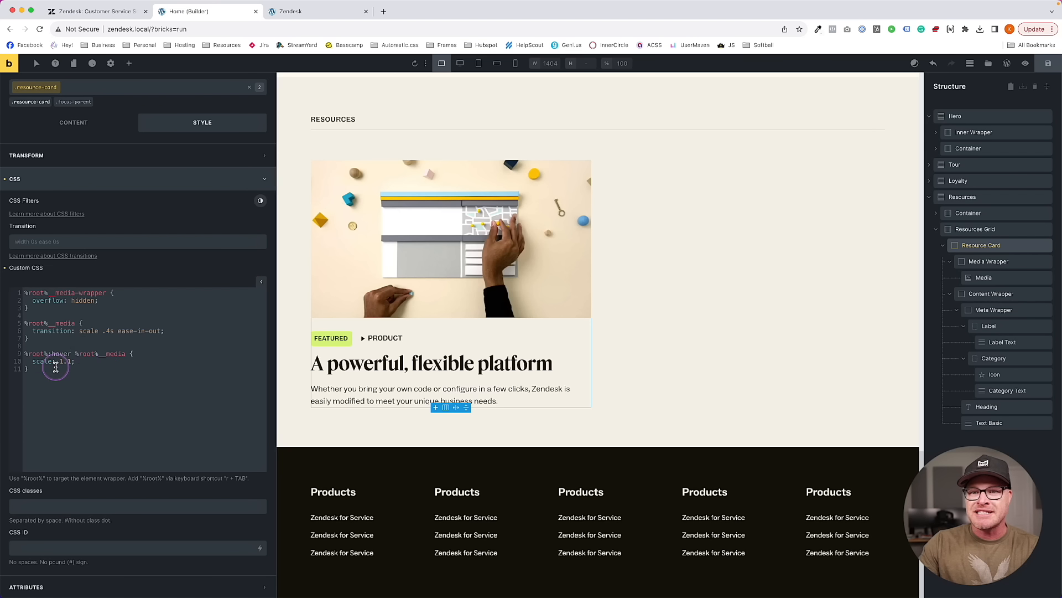
{"action": "left_click", "coordinate": [77, 361]}
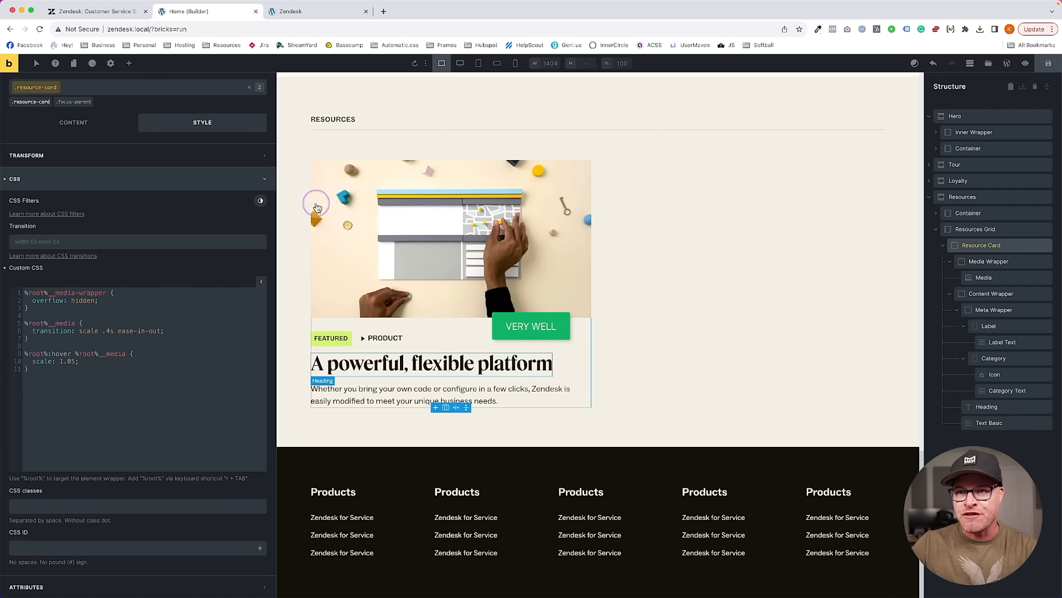
Collapse the Resource Card in the structure and duplicate it inside the Resources Grid
{"action": "left_click", "coordinate": [945, 247]}
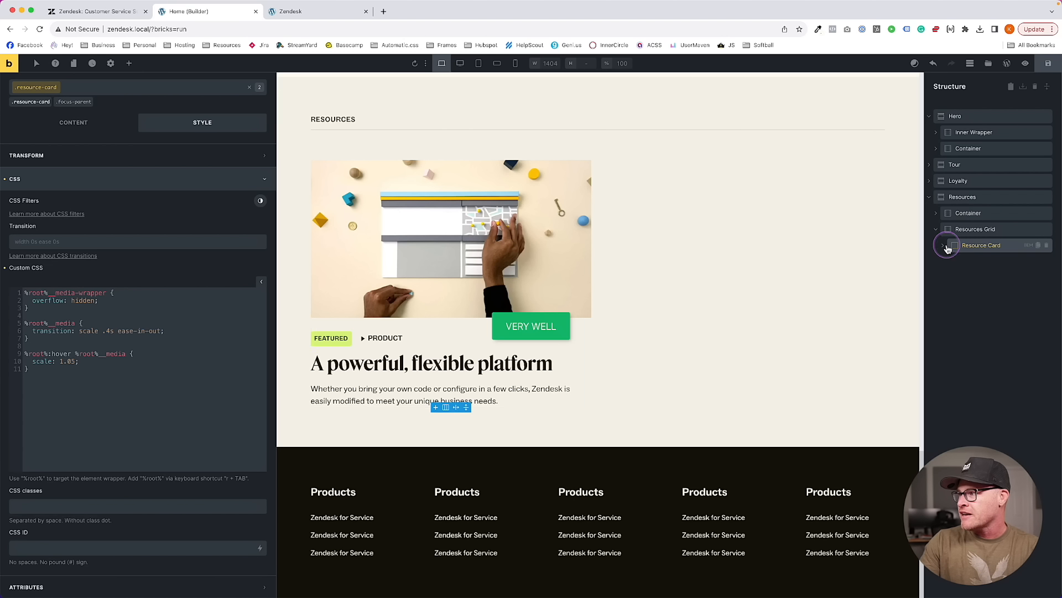
{"action": "left_click", "coordinate": [976, 244]}
{"action": "key", "text": "super+d"}
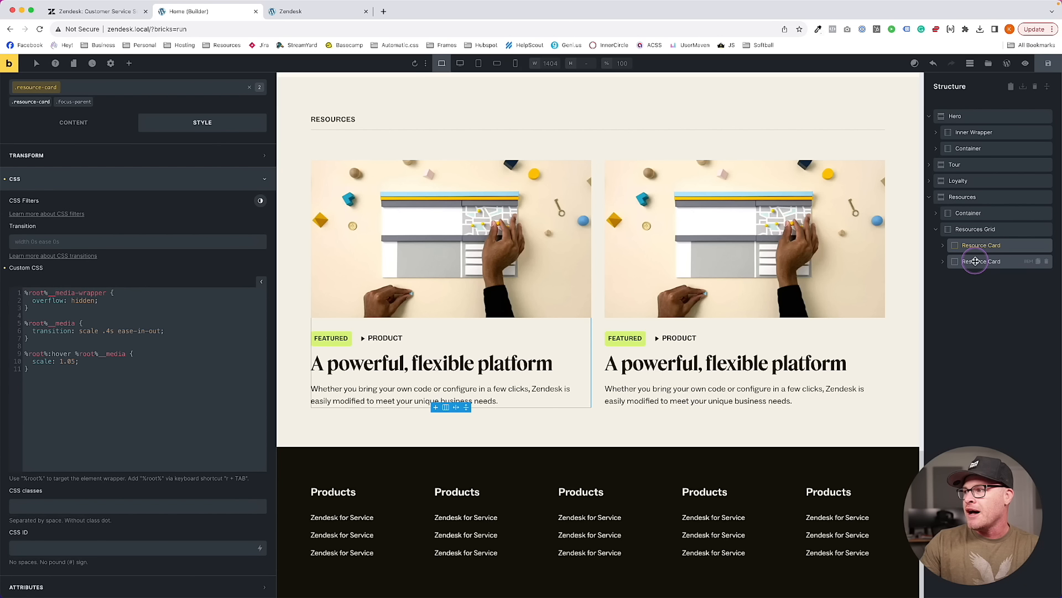
Add a new resource-card--wide modifier class to the duplicated Resource Card
{"action": "left_click", "coordinate": [975, 261]}
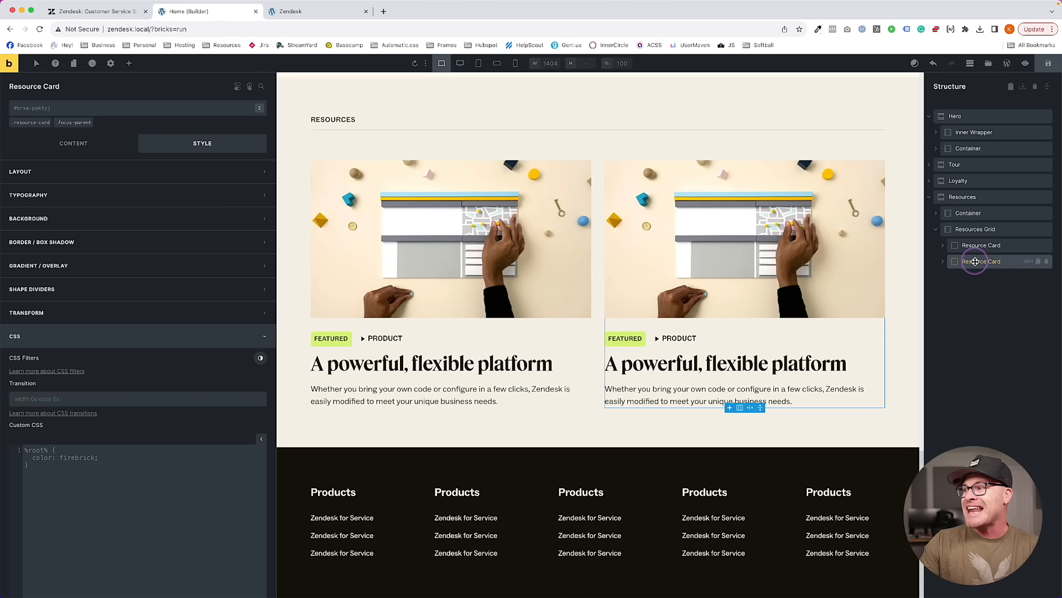
{"action": "left_click", "coordinate": [117, 111]}
{"action": "type", "text": "resource-"}
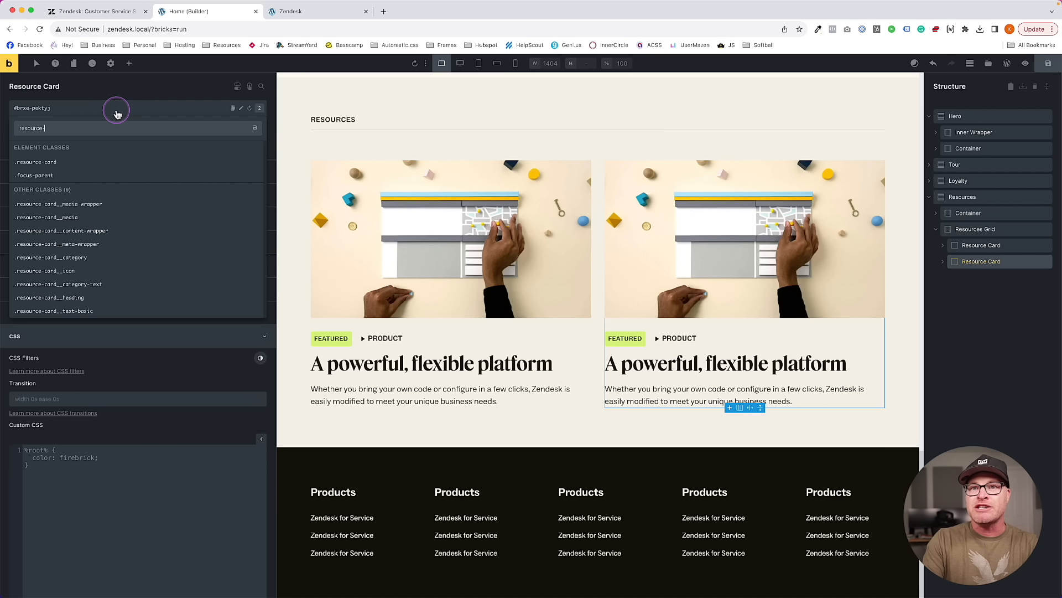
{"action": "type", "text": "card--"}
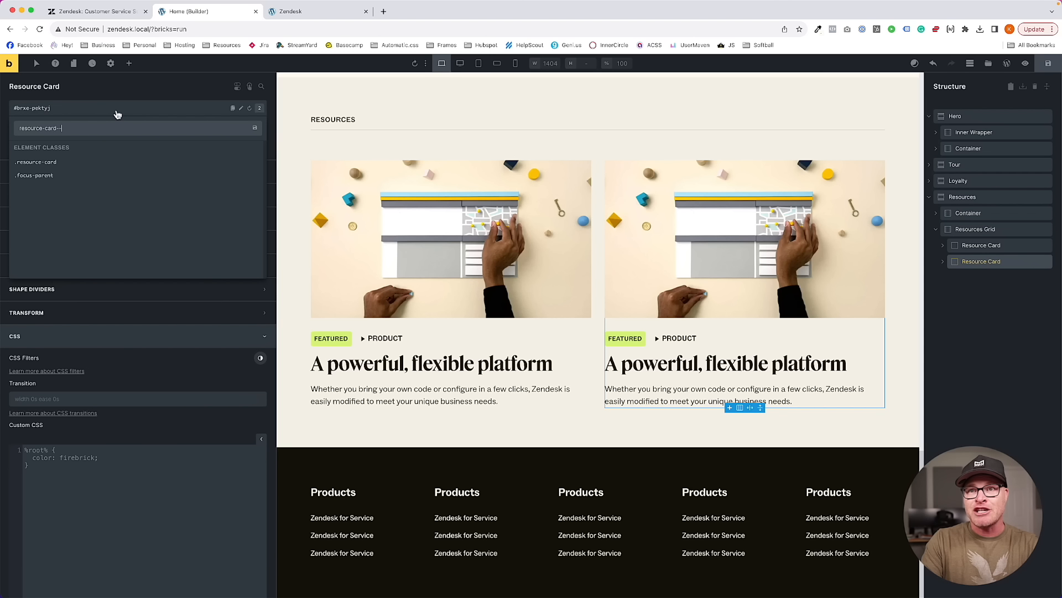
{"action": "type", "text": "w"}
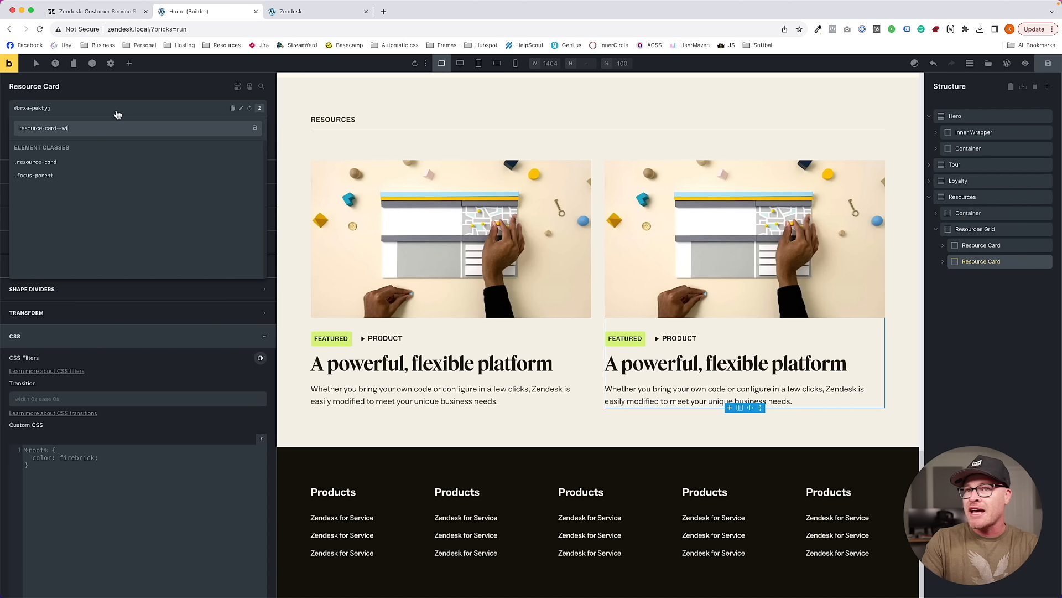
{"action": "type", "text": "ide"}
{"action": "key", "text": "Return"}
{"action": "key", "text": "Escape"}
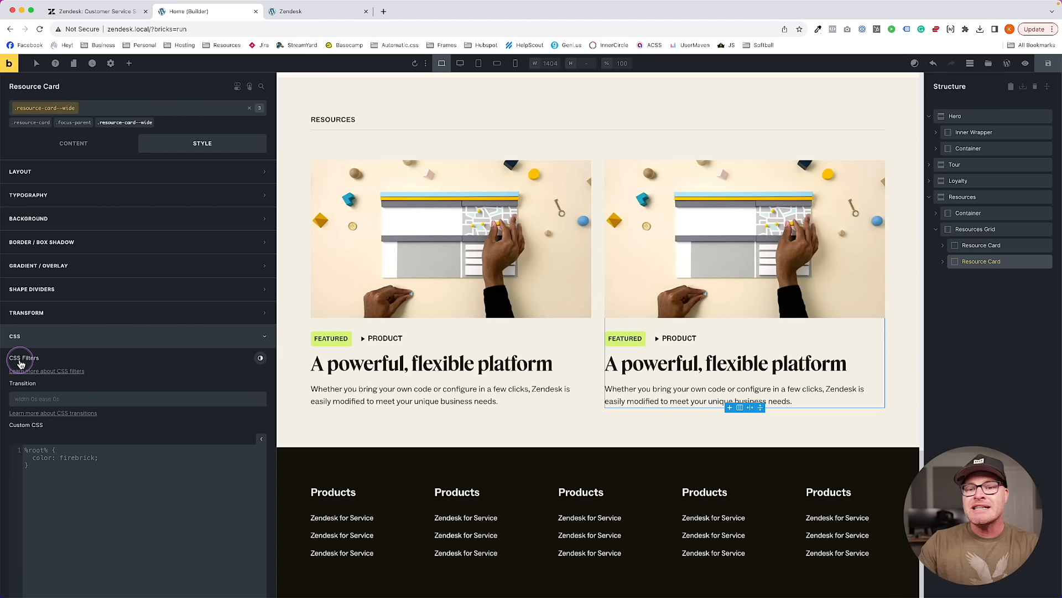
Start an empty %root% rule in the .resource-card--wide custom CSS and examine the layout of Zendesk's small horizontal resource cards
{"action": "left_click", "coordinate": [87, 530]}
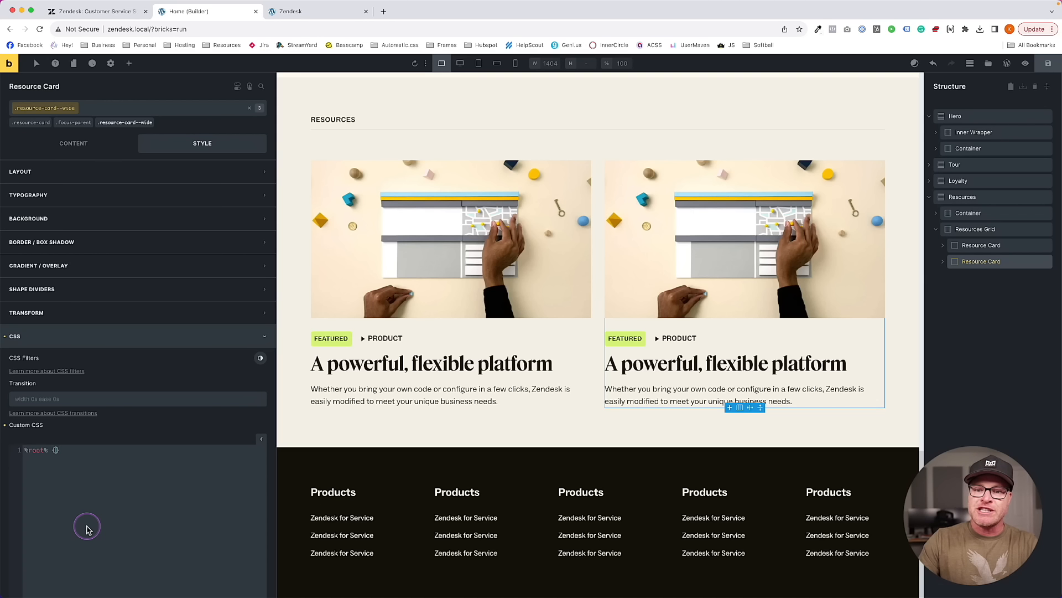
{"action": "left_click", "coordinate": [127, 11]}
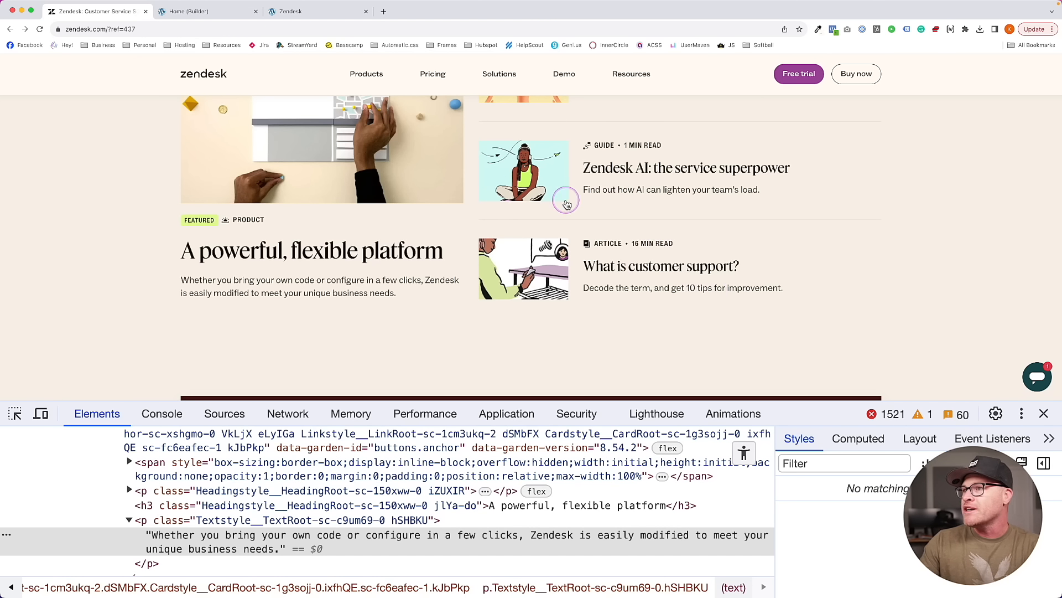
{"action": "scroll", "coordinate": [575, 200], "scroll_direction": "up", "scroll_amount": 3}
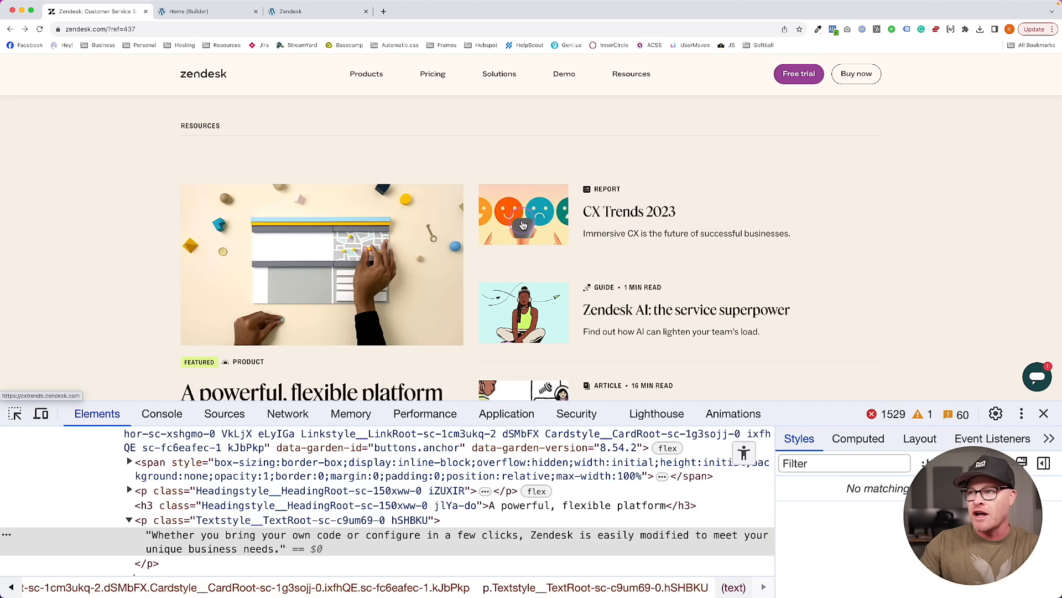
{"action": "left_click", "coordinate": [182, 11]}
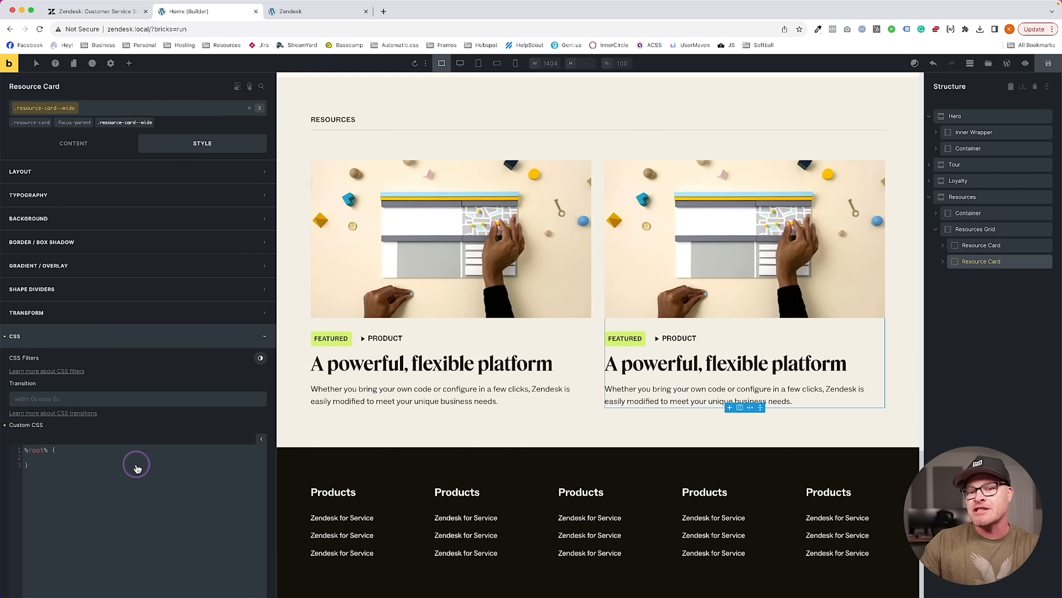
In the .resource-card--wide %root% rule, add display: grid and begin a grid-template-columns declaration
{"action": "type", "text": "display"}
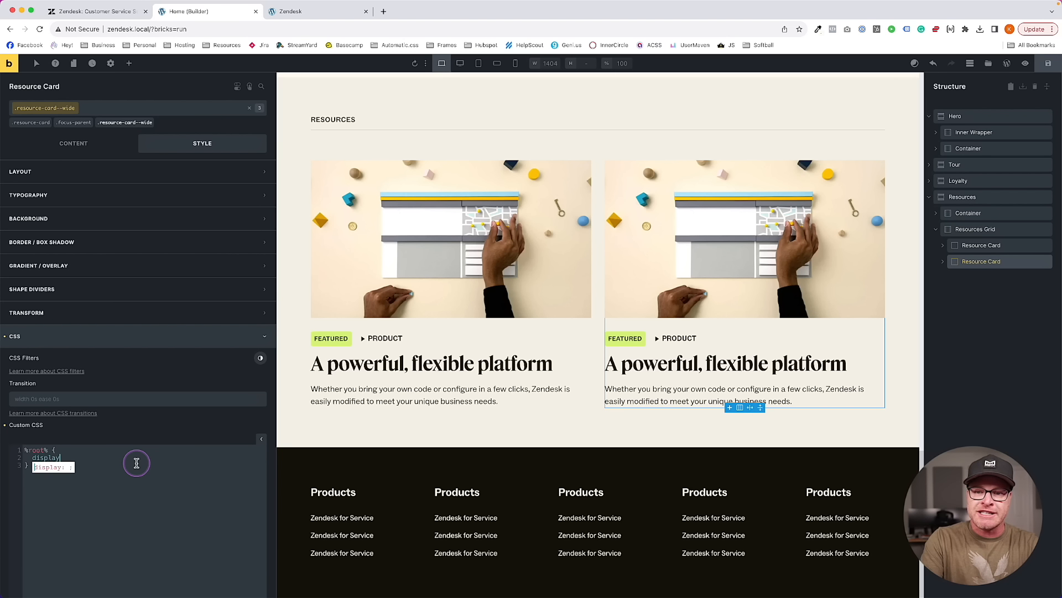
{"action": "type", "text": ": grid;g"}
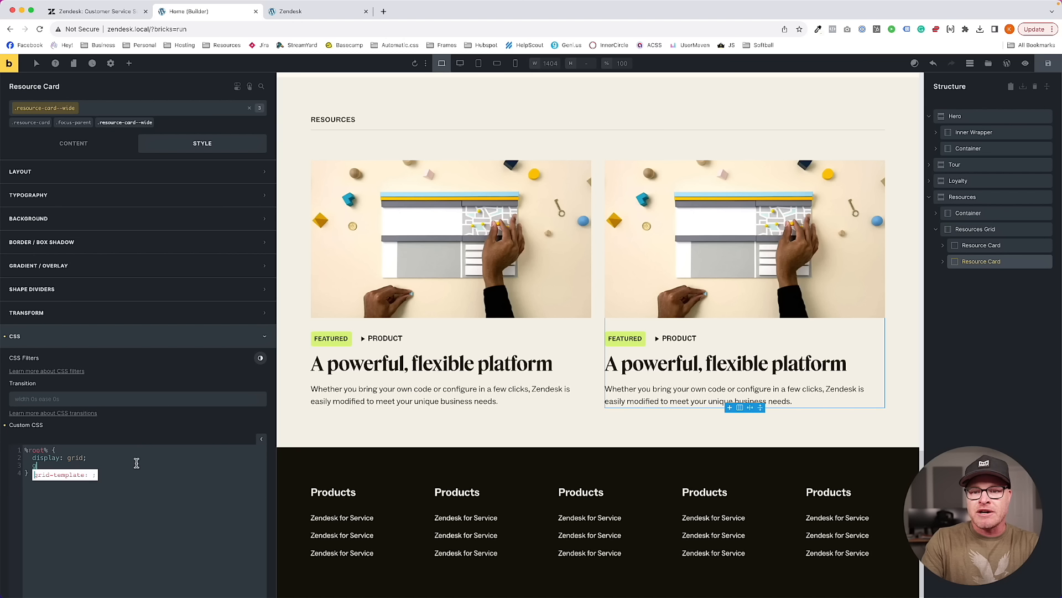
{"action": "type", "text": "rid-tempo"}
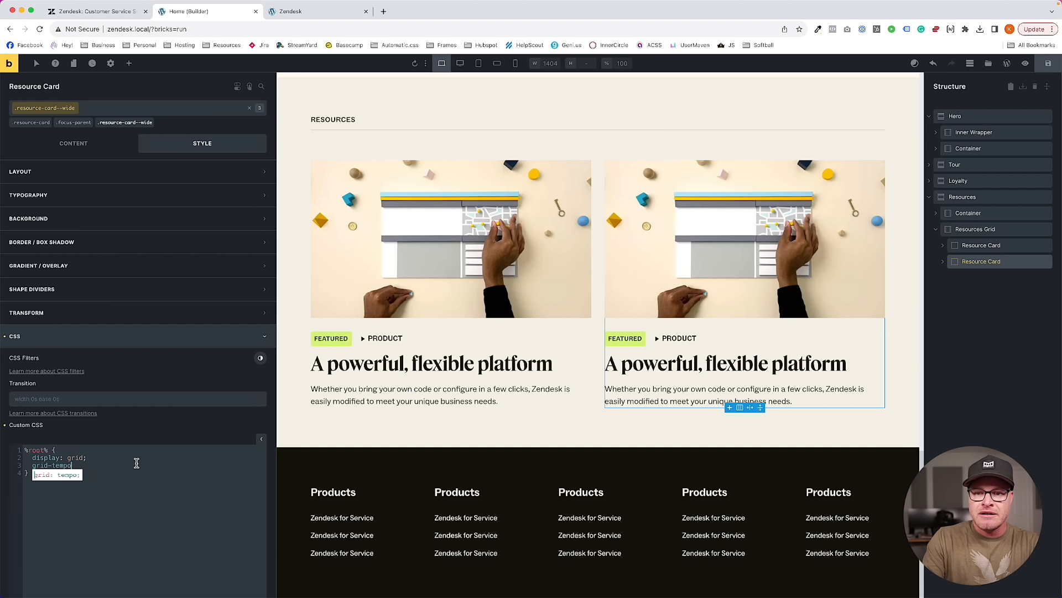
{"action": "key", "text": "BackSpace"}
{"action": "type", "text": "late-c"}
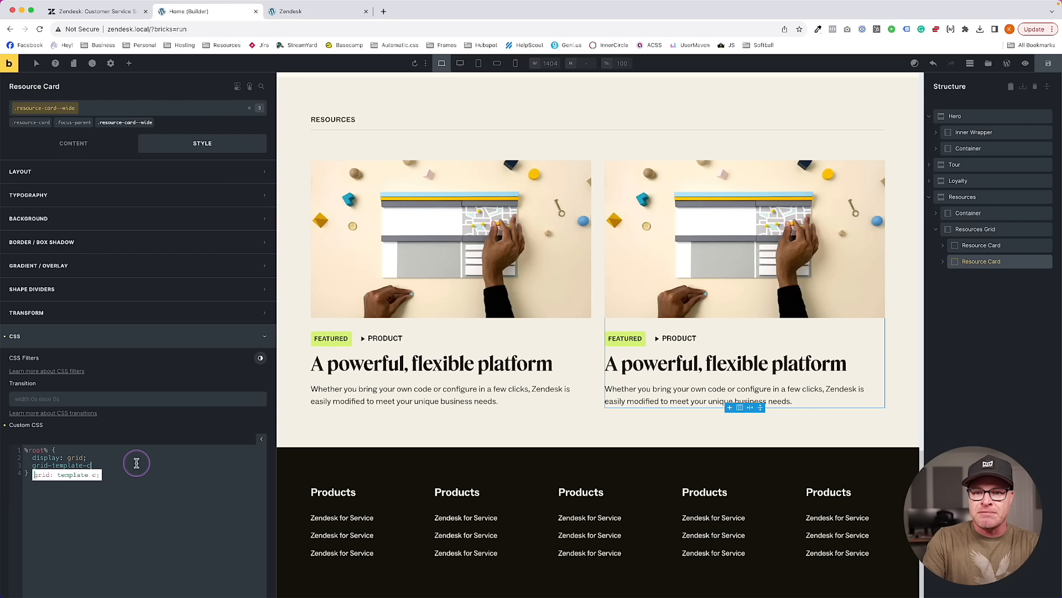
{"action": "type", "text": "olumns:"}
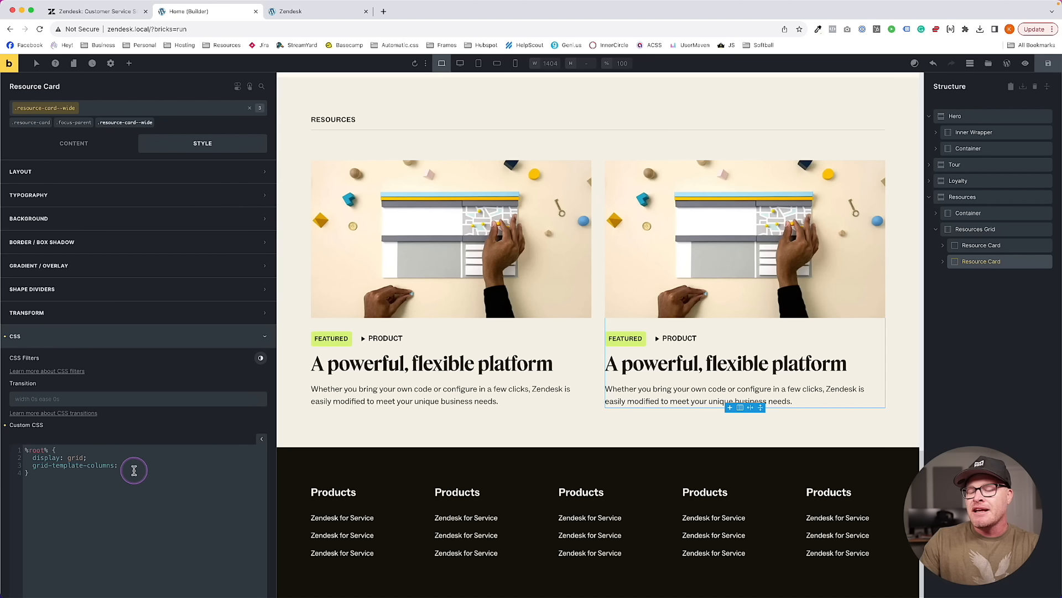
{"action": "scroll", "coordinate": [122, 466], "scroll_direction": "down", "scroll_amount": 2}
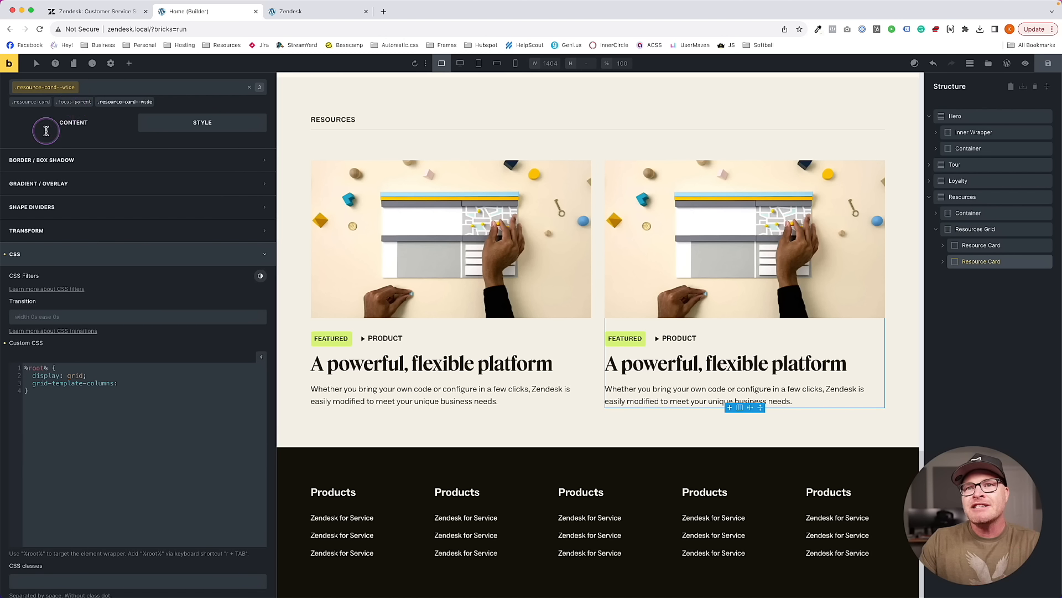
{"action": "left_click", "coordinate": [74, 122]}
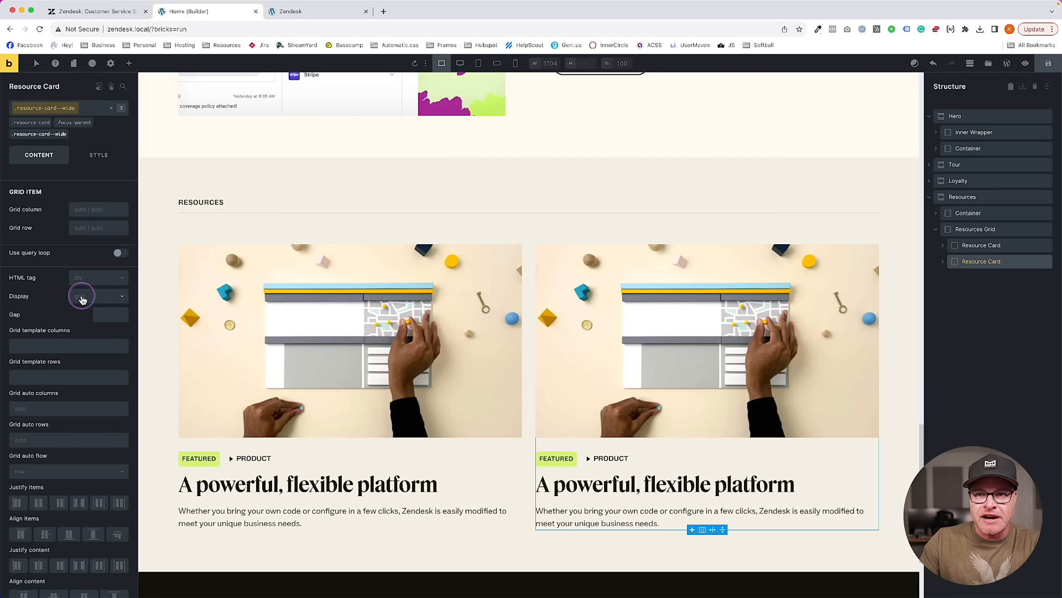
{"action": "left_click", "coordinate": [91, 158]}
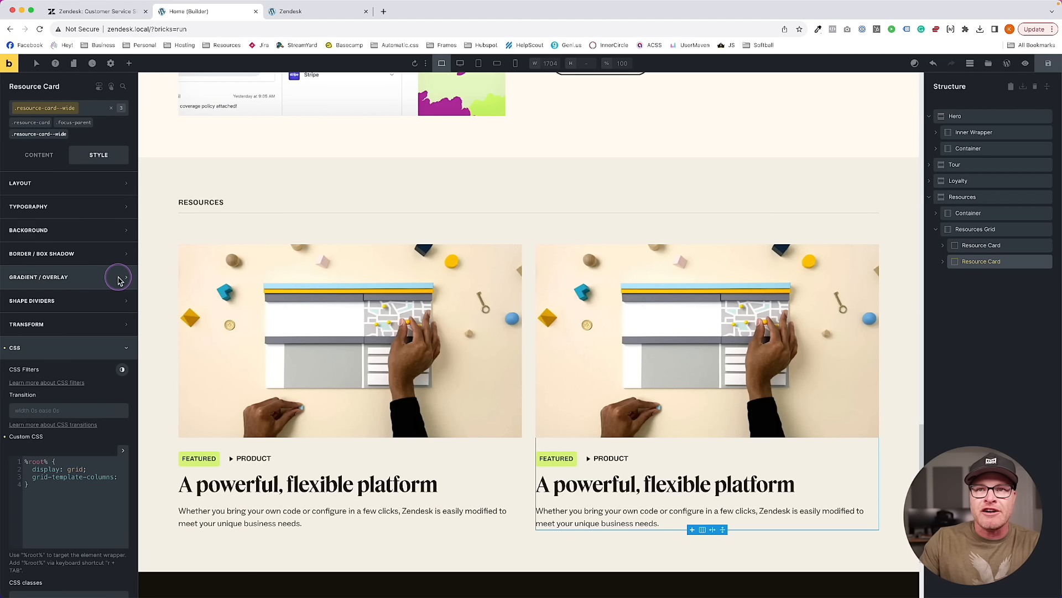
{"action": "scroll", "coordinate": [108, 299], "scroll_direction": "down", "scroll_amount": 3}
{"action": "left_click", "coordinate": [104, 403]}
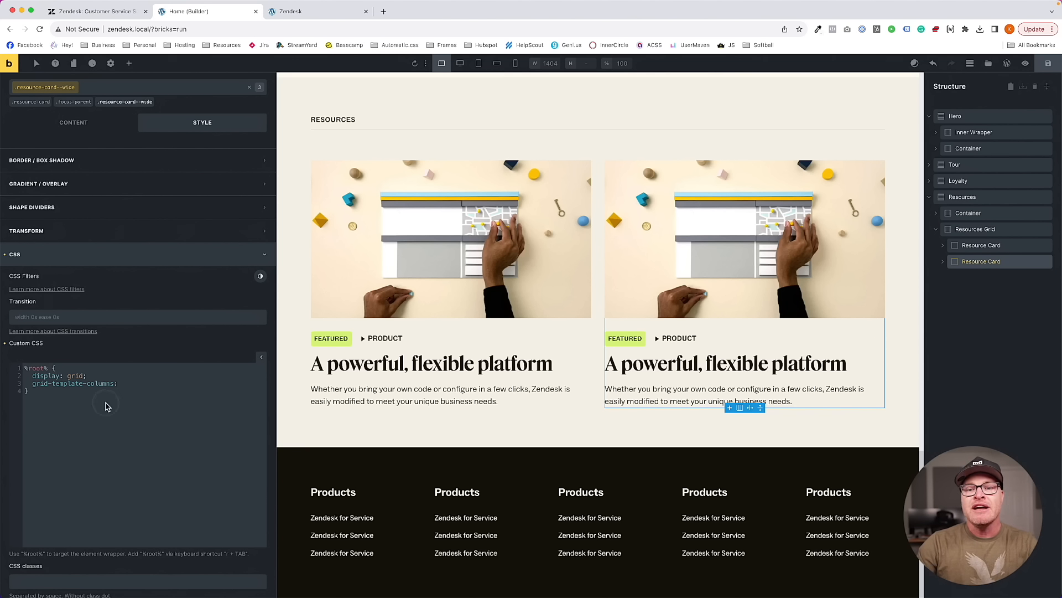
Complete the grid-template-columns declaration of .resource-card--wide with the value var(--grid-1-2)
{"action": "left_click", "coordinate": [151, 389]}
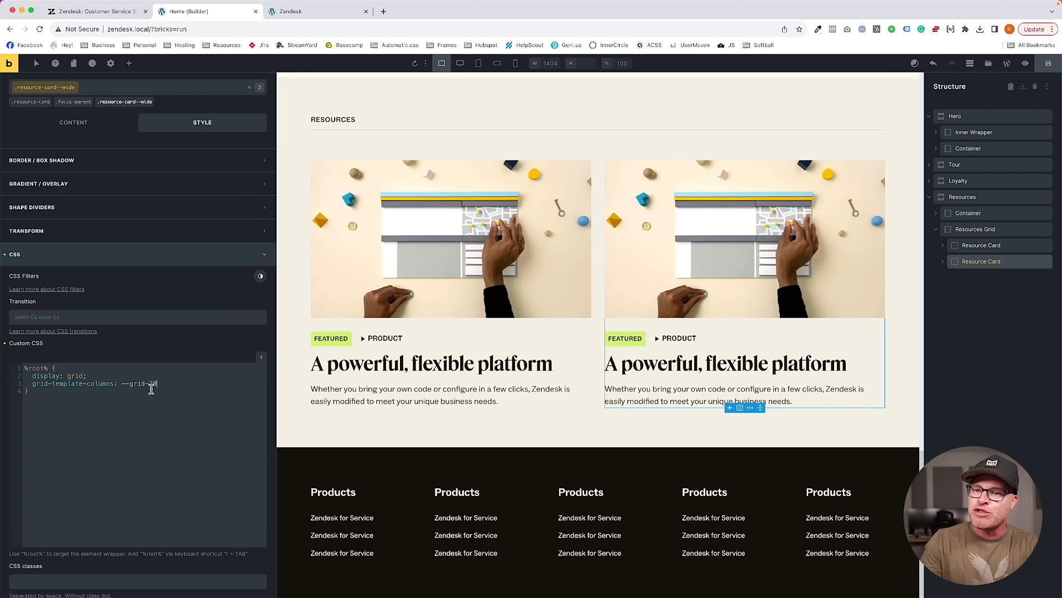
{"action": "type", "text": "--grid-2-3);"}
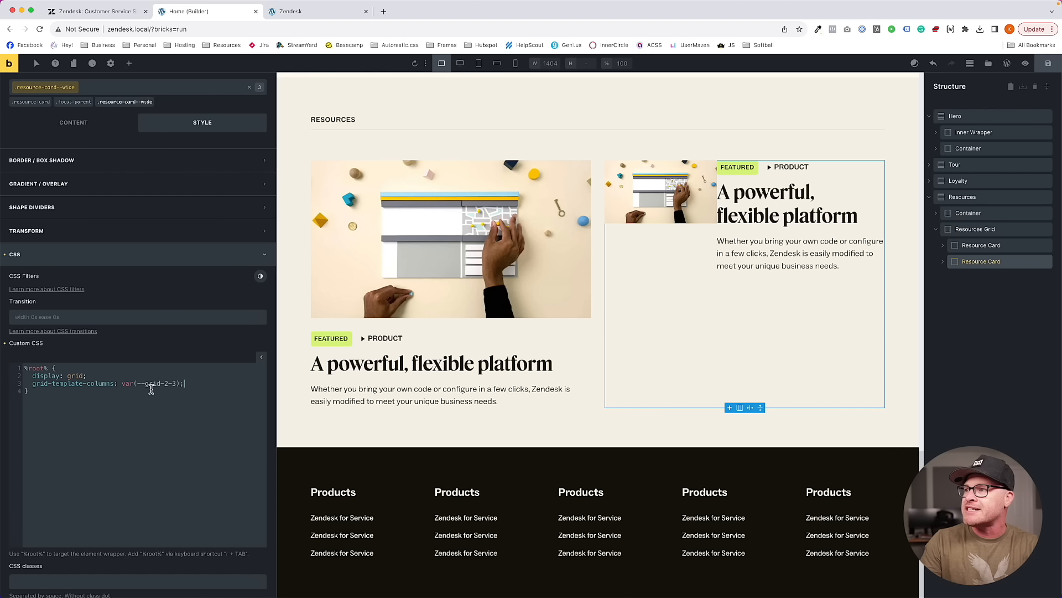
{"action": "key", "text": "BackSpace"}
{"action": "type", "text": "1-"}
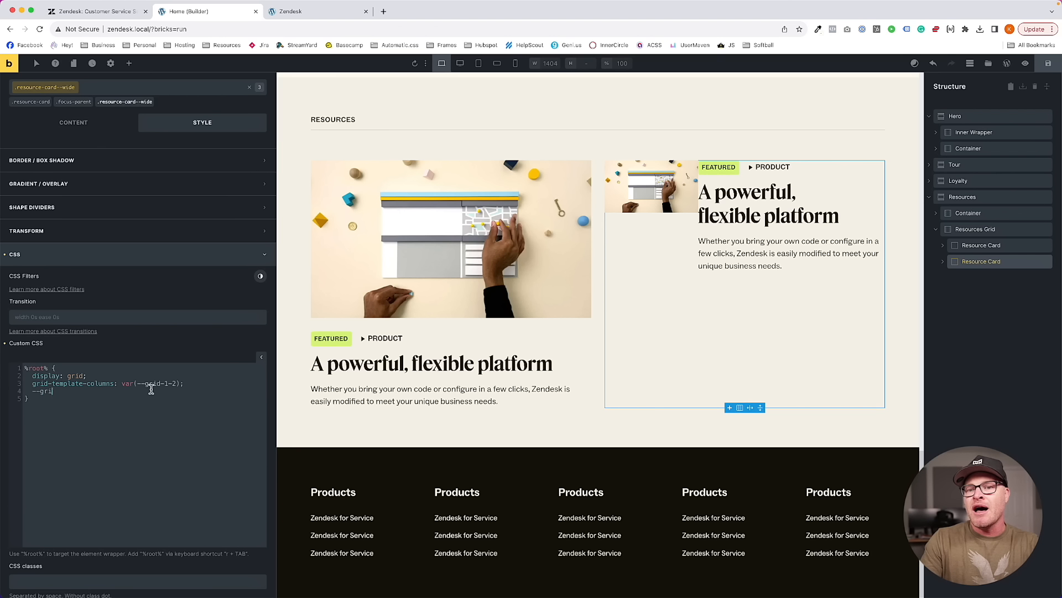
Add grid-template-rows: var(--grid-1) and gap: var(--content-gap) to the .resource-card--wide %root% rule
{"action": "type", "text": "gr"}
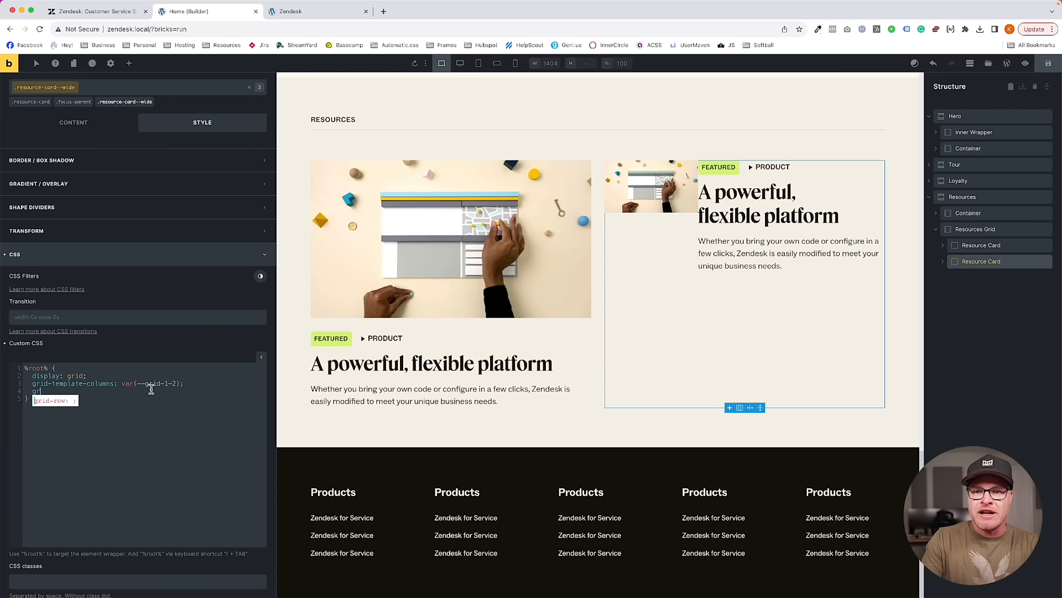
{"action": "type", "text": "id-template-rows"}
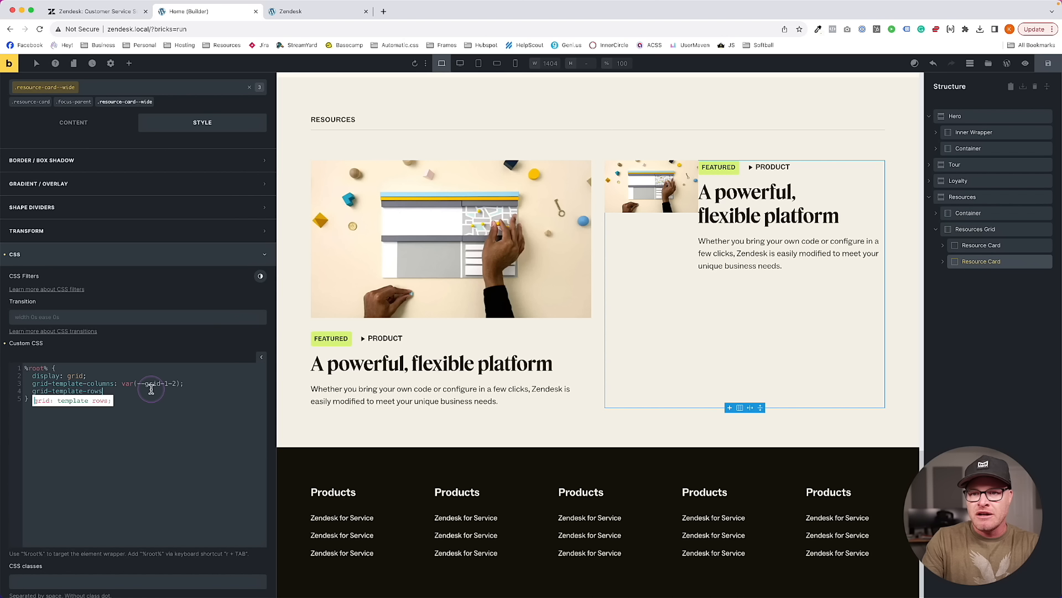
{"action": "type", "text": ": var(--grid-1"}
{"action": "key", "text": "Return"}
{"action": "key", "text": "Return"}
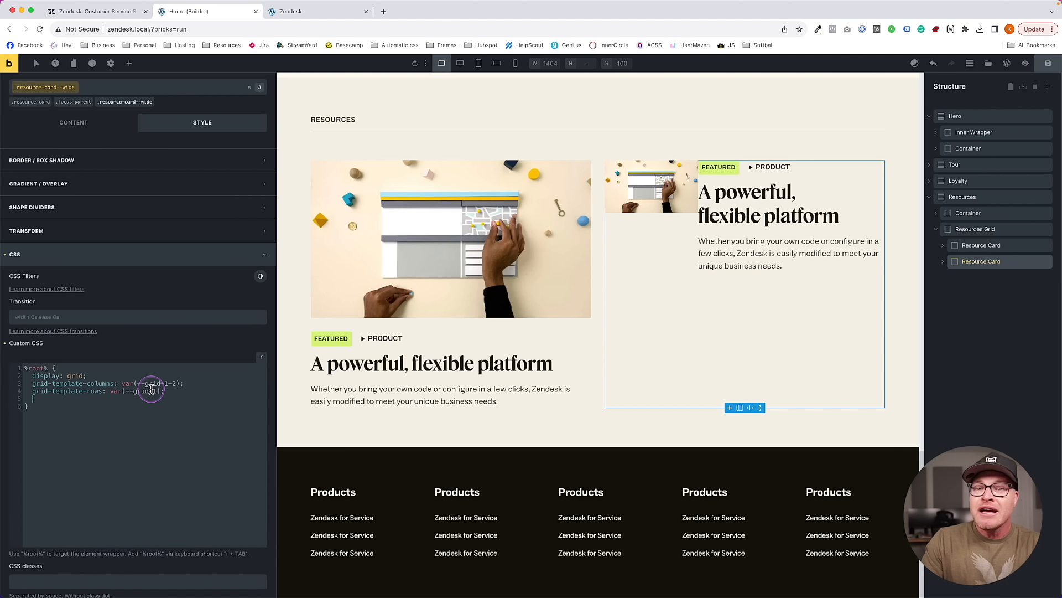
{"action": "type", "text": "gap"}
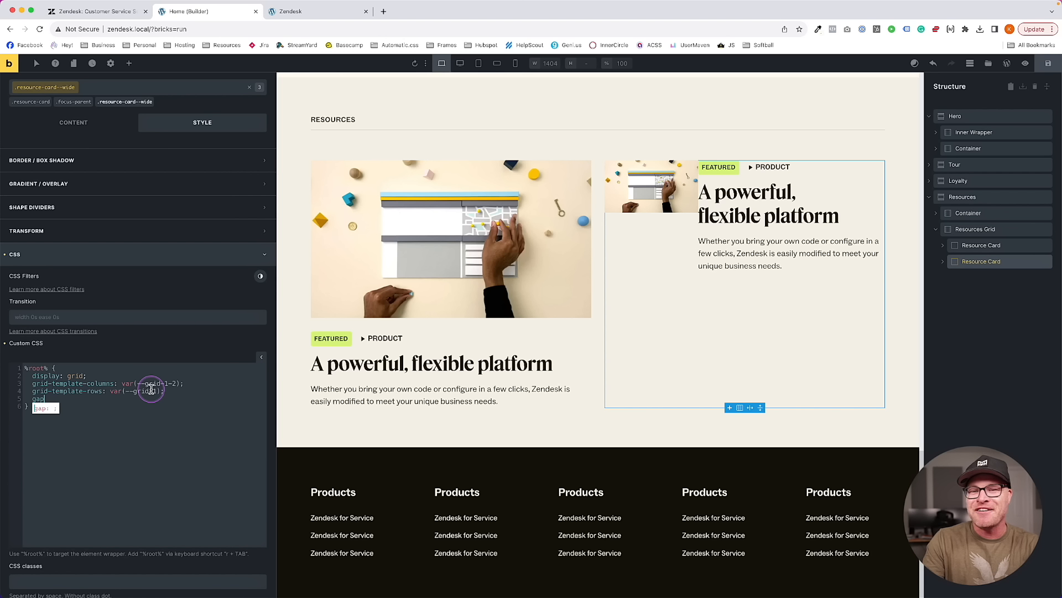
{"action": "type", "text": ": var(--content-gap);"}
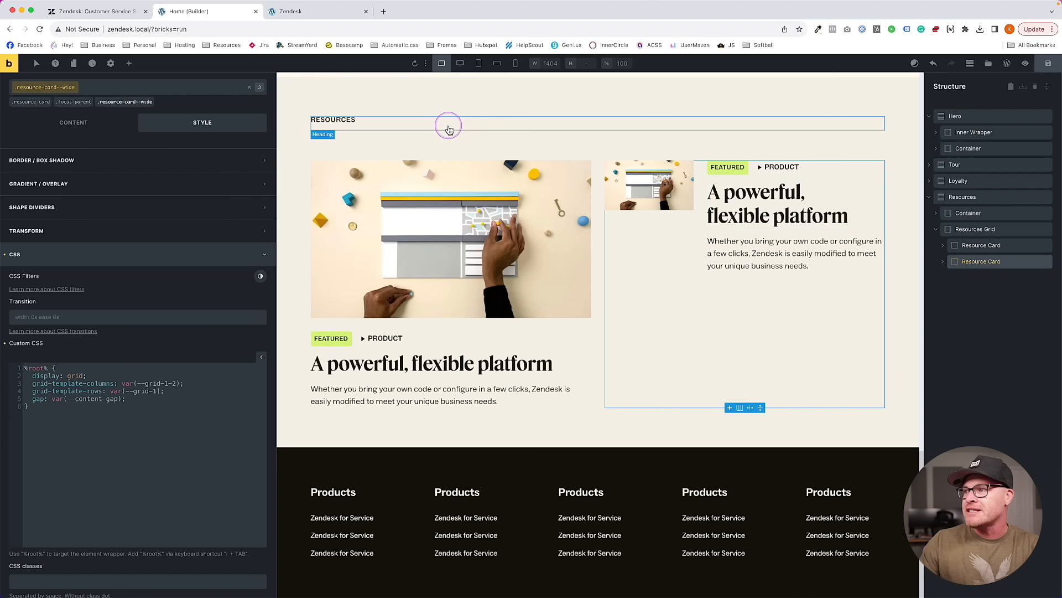
Inspect the CX Trends 2023 card on Zendesk's page and copy its description text
{"action": "left_click", "coordinate": [108, 12]}
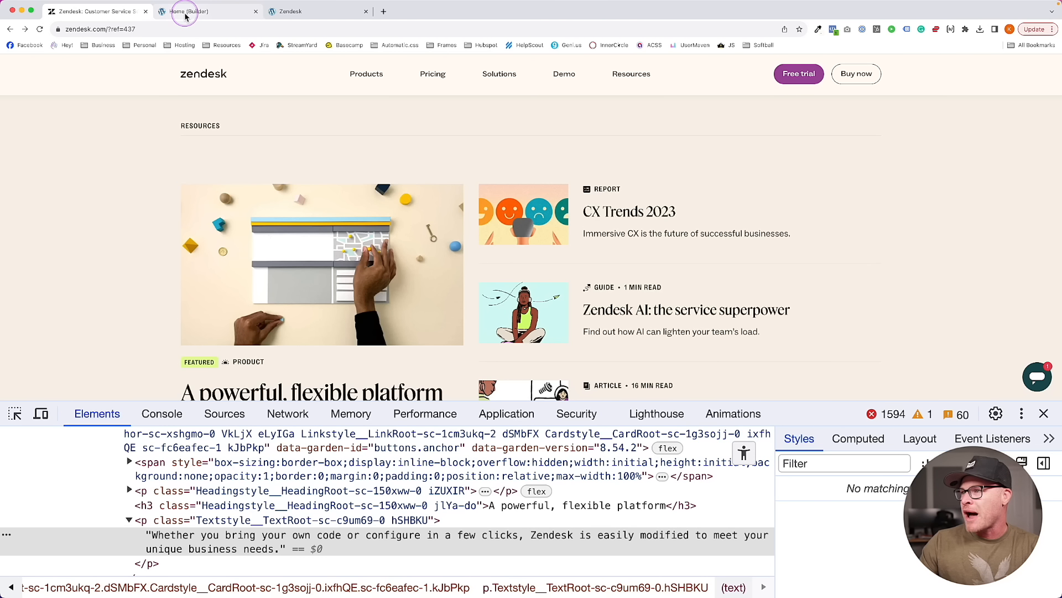
{"action": "scroll", "coordinate": [468, 229], "scroll_direction": "down", "scroll_amount": 3}
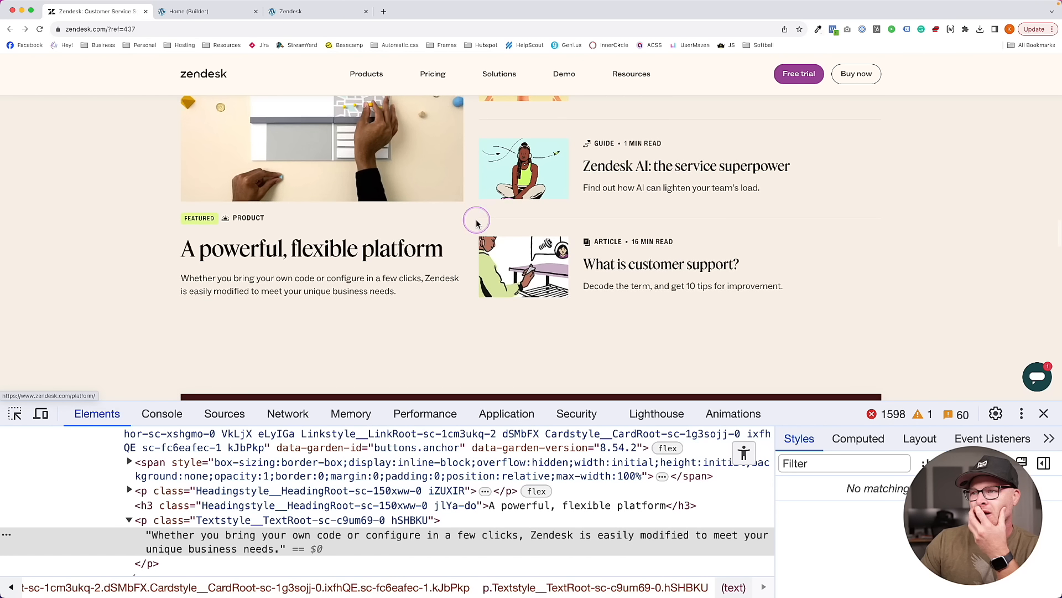
{"action": "scroll", "coordinate": [477, 223], "scroll_direction": "up", "scroll_amount": 2}
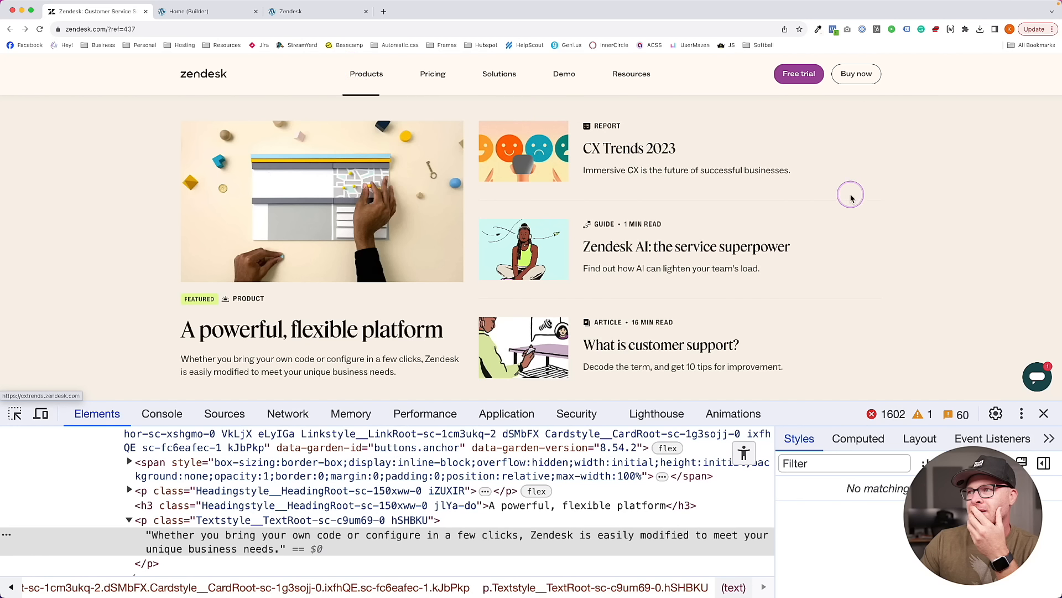
{"action": "left_click", "coordinate": [691, 169]}
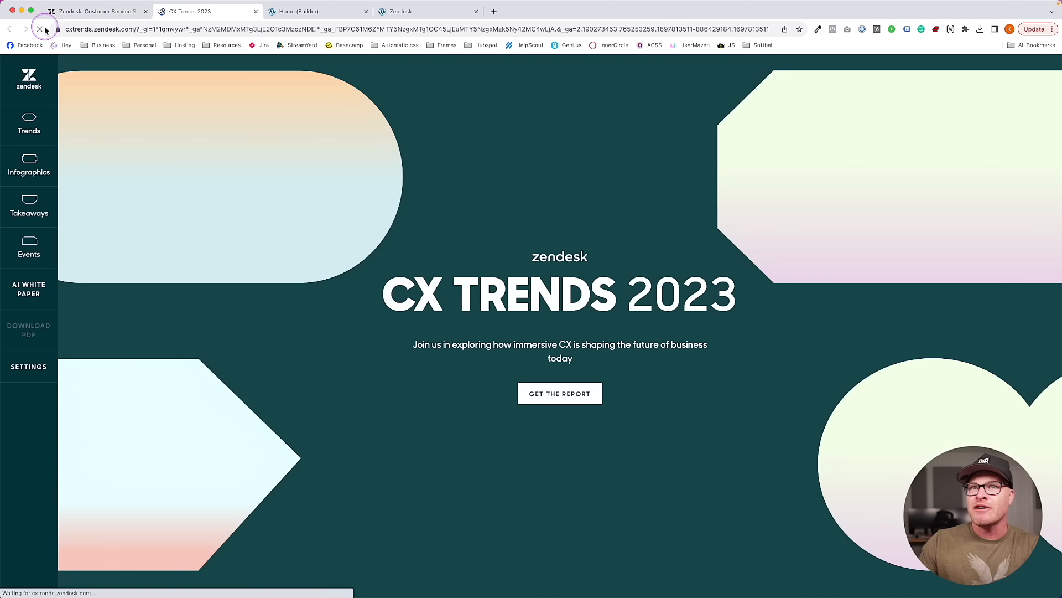
{"action": "left_click", "coordinate": [255, 11]}
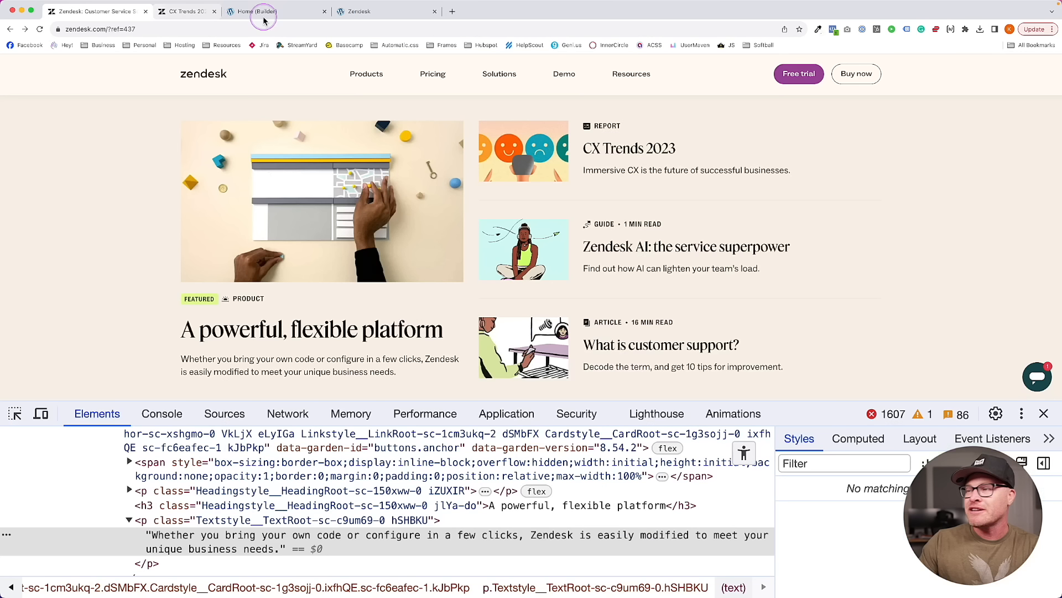
{"action": "right_click", "coordinate": [681, 168]}
{"action": "left_click", "coordinate": [714, 323]}
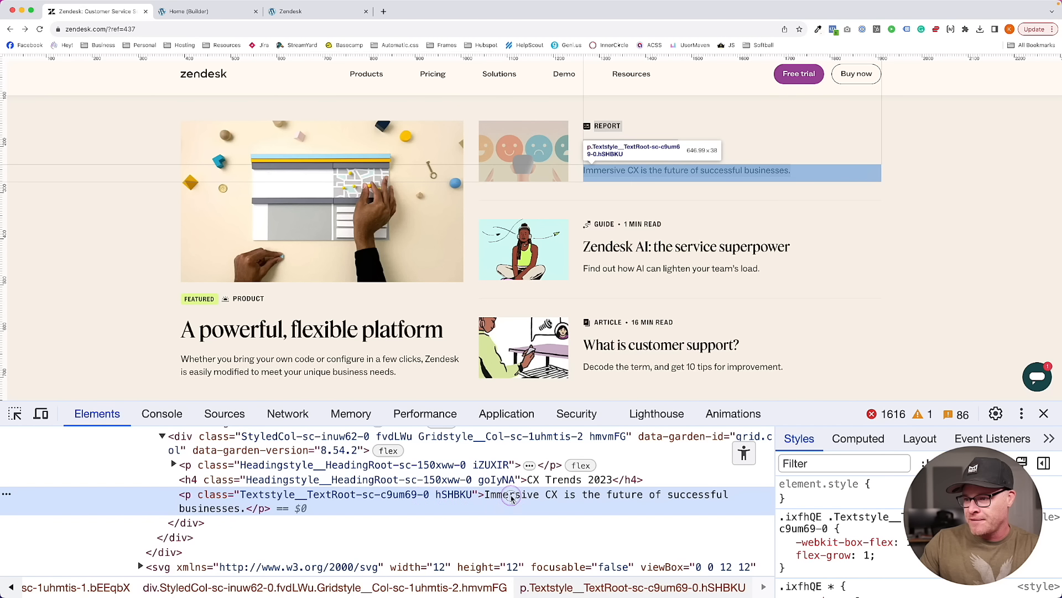
Replace the wide card's description with "Immersive CX is the future of successful businesses." and choose its HTML tag
{"action": "left_click", "coordinate": [189, 11]}
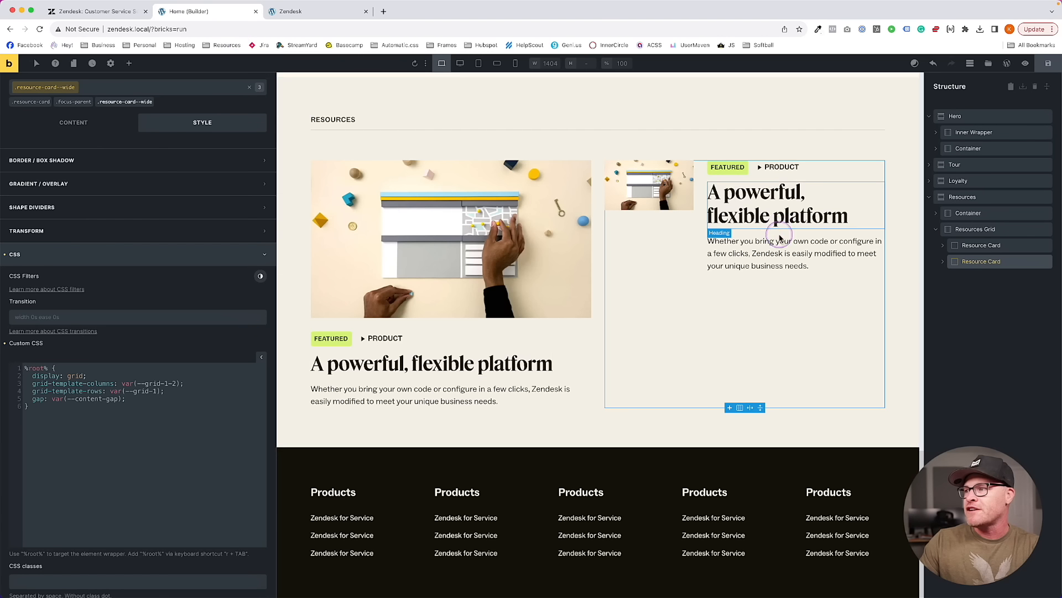
{"action": "left_click", "coordinate": [780, 235]}
{"action": "left_click", "coordinate": [71, 142]}
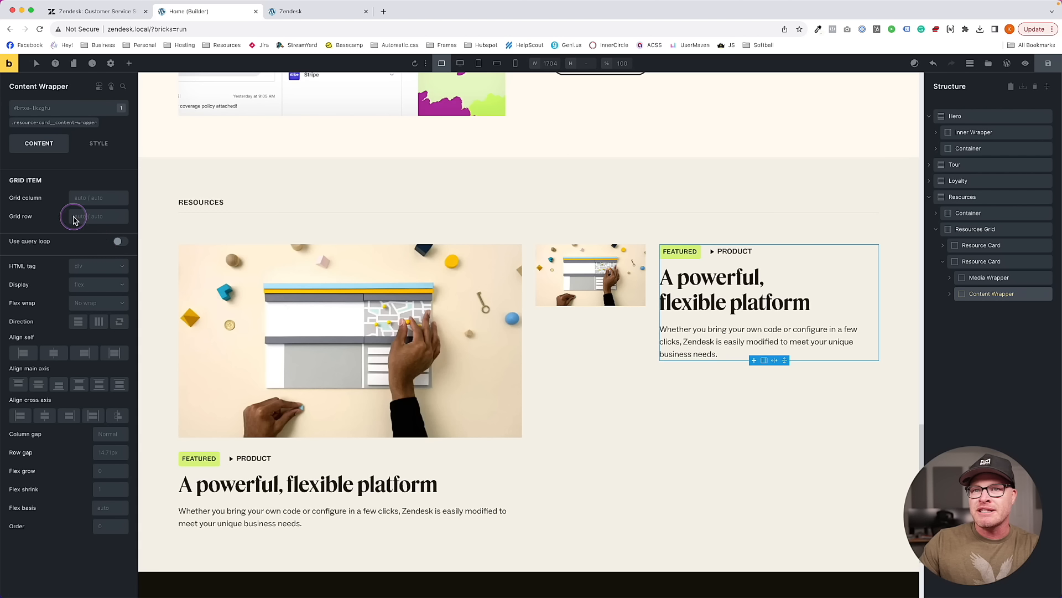
{"action": "left_click", "coordinate": [949, 294]}
{"action": "left_click", "coordinate": [980, 342]}
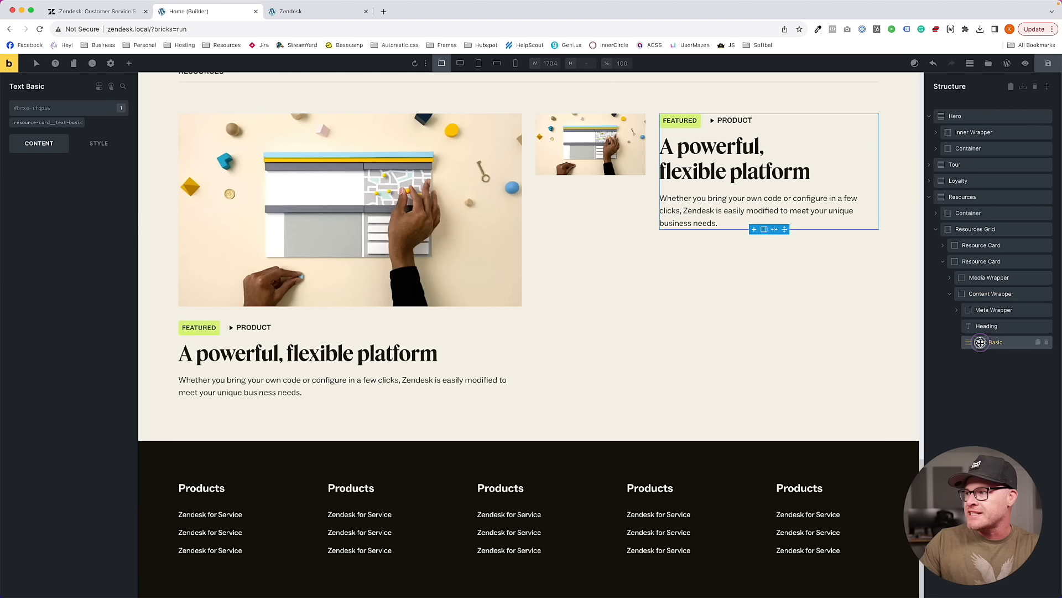
{"action": "left_click", "coordinate": [111, 209]}
{"action": "key", "text": "super+a"}
{"action": "type", "text": "Immersive CX is the future of successful businesses."}
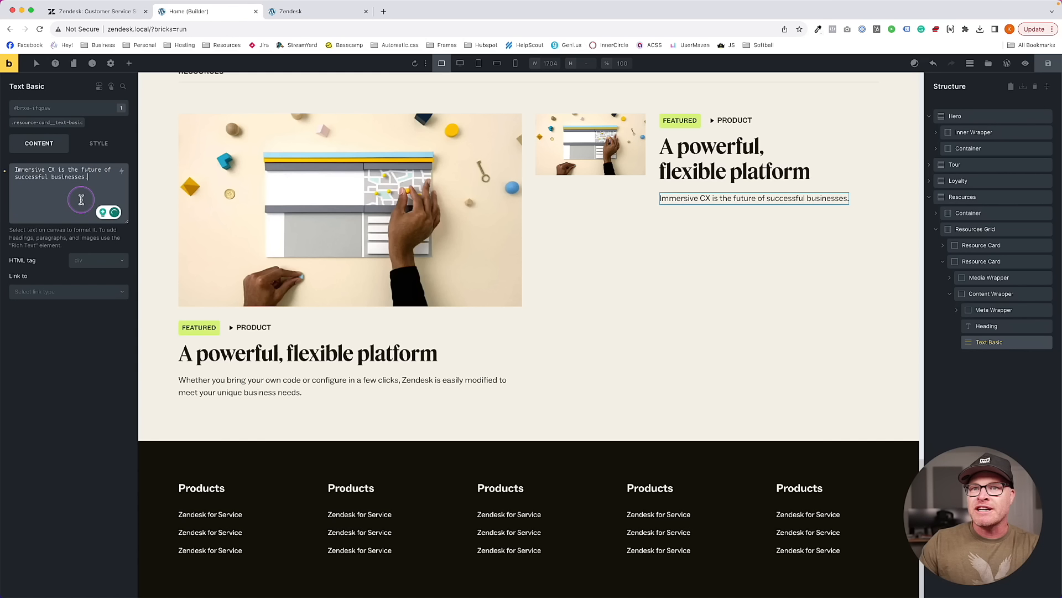
{"action": "left_click", "coordinate": [91, 260]}
{"action": "left_click", "coordinate": [93, 293]}
Rename the first Resource Card's Text Basic element to Description and its class to resource-card__description
{"action": "left_click", "coordinate": [207, 371]}
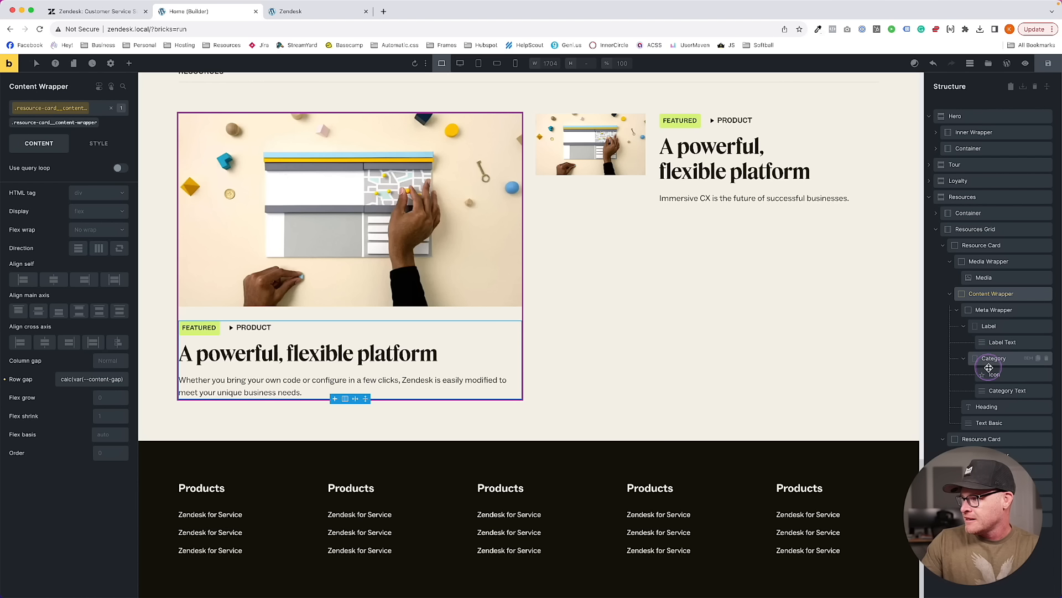
{"action": "left_click", "coordinate": [989, 422]}
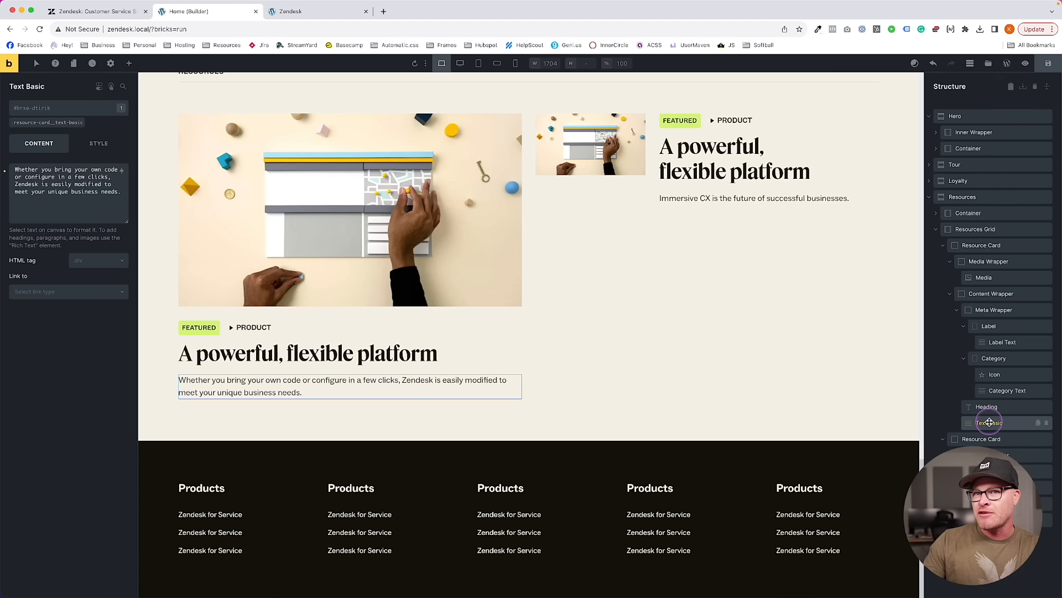
{"action": "double_click", "coordinate": [989, 422]}
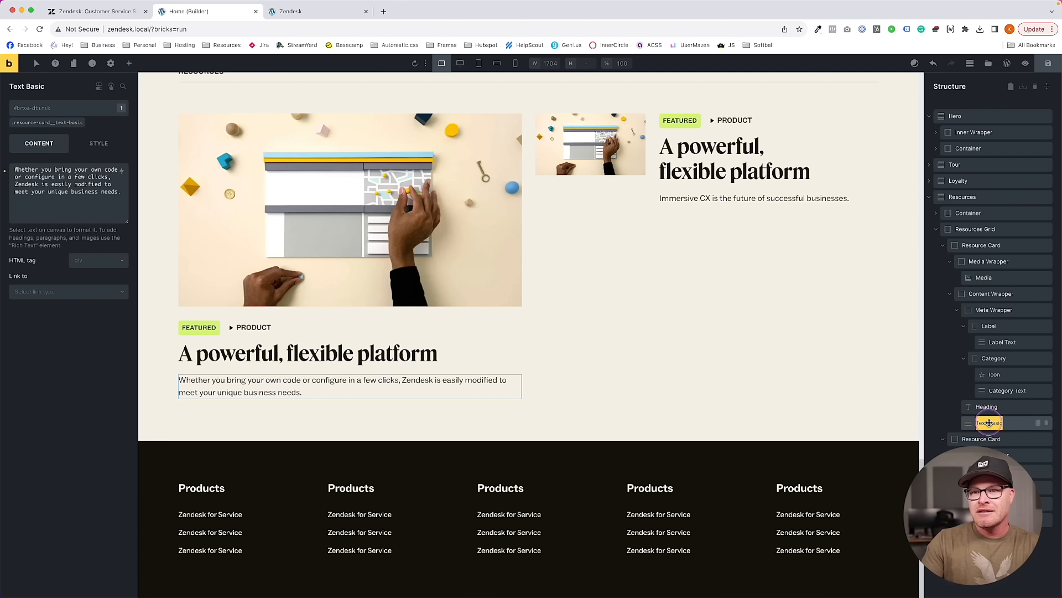
{"action": "type", "text": "Description"}
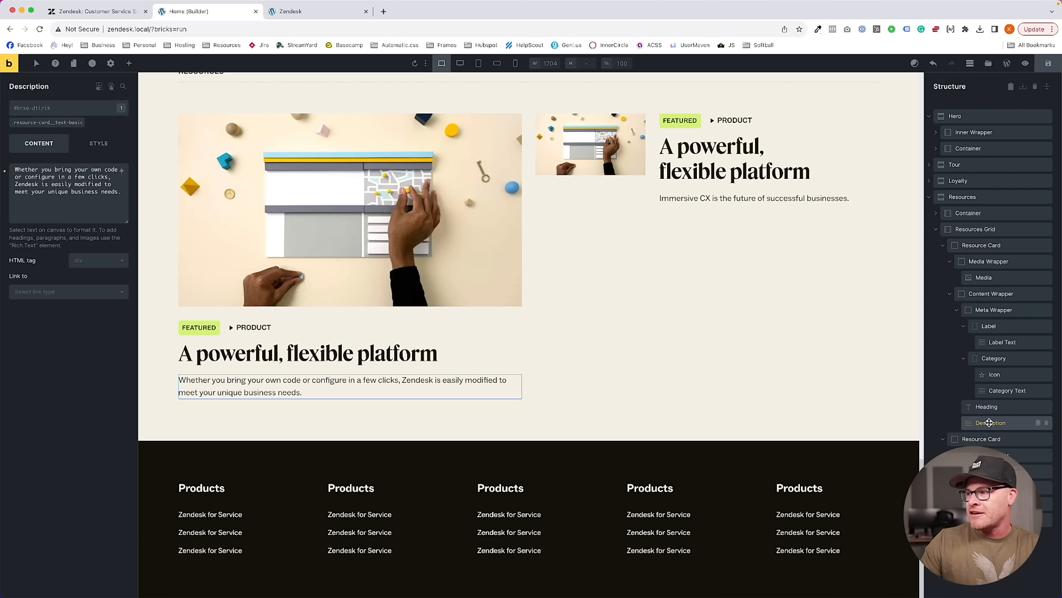
{"action": "key", "text": "Return"}
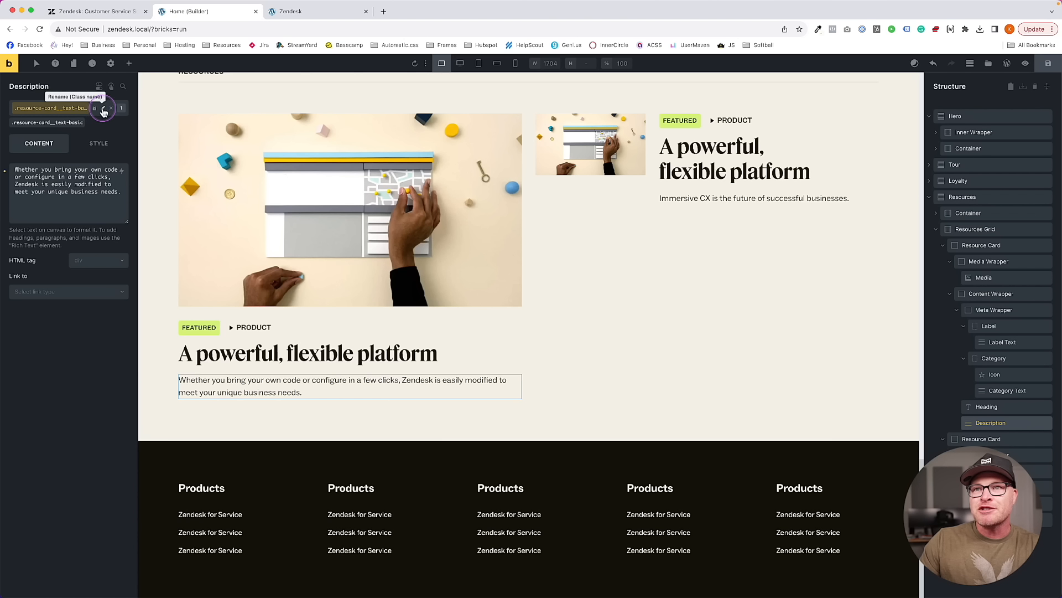
{"action": "left_click", "coordinate": [103, 109]}
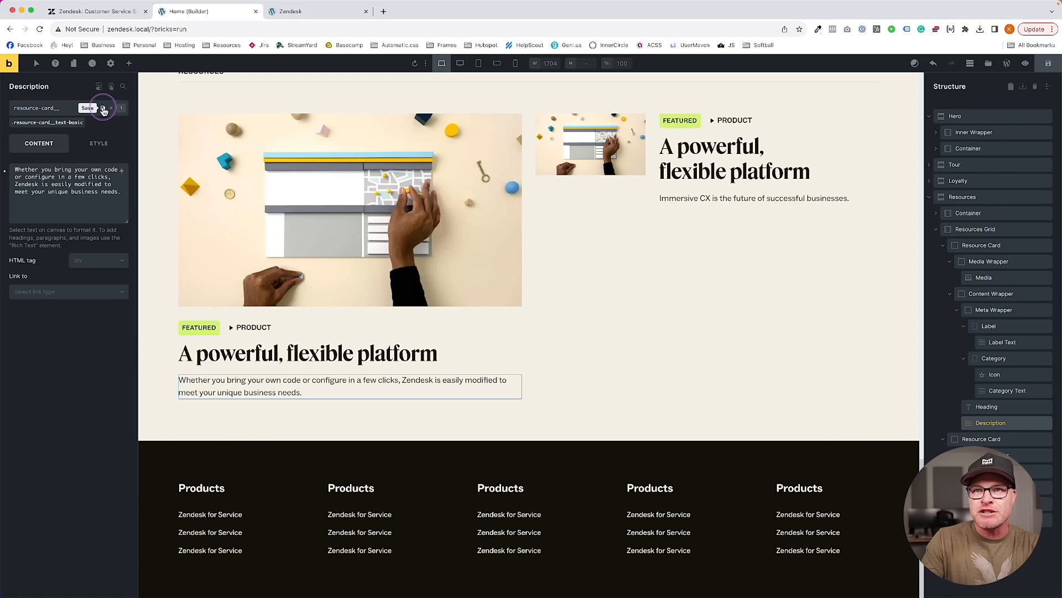
{"action": "type", "text": "description"}
{"action": "left_click", "coordinate": [103, 109]}
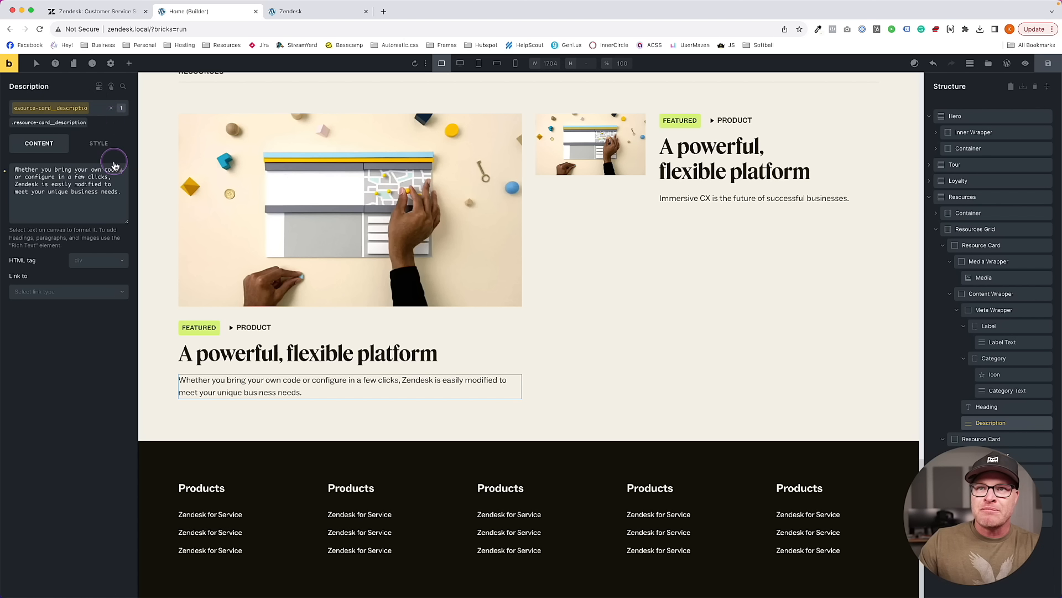
Set the HTML tag of the first card's Description to p and save the page
{"action": "left_click", "coordinate": [98, 255]}
{"action": "left_click", "coordinate": [102, 275]}
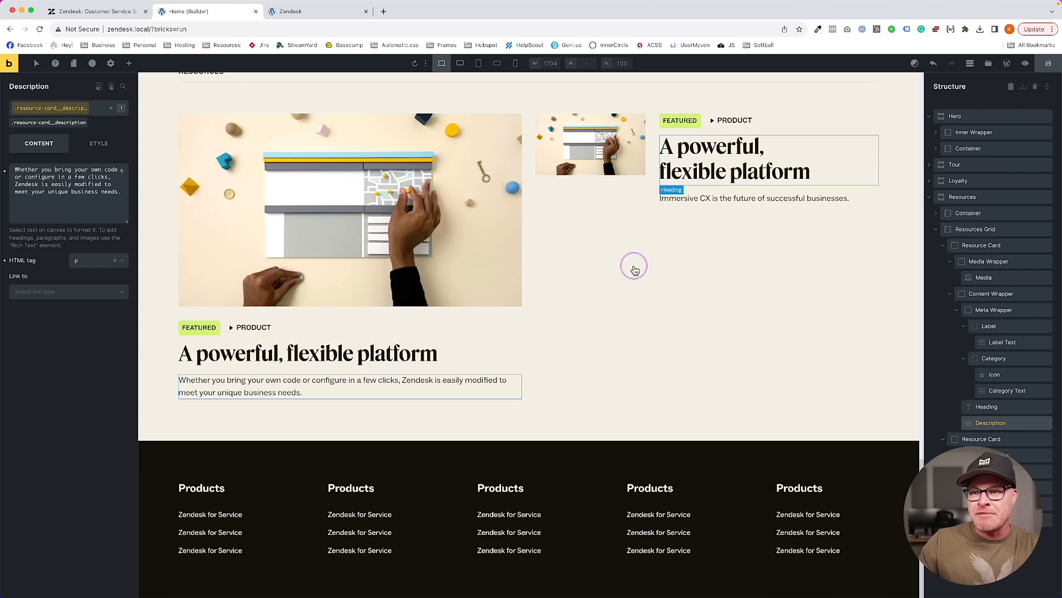
{"action": "left_click", "coordinate": [1047, 65]}
{"action": "left_click", "coordinate": [651, 174]}
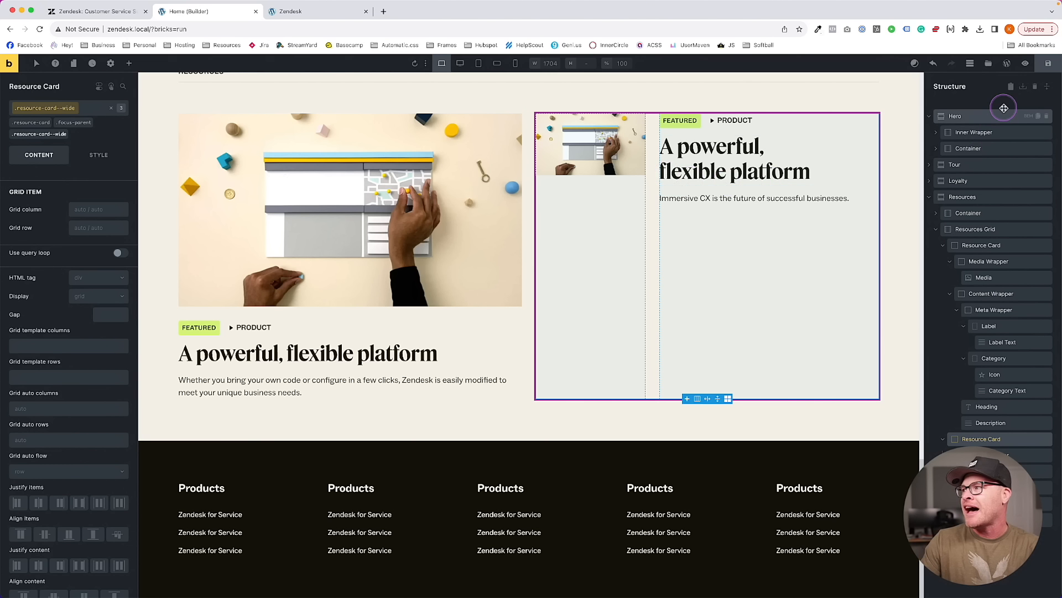
{"action": "left_click", "coordinate": [1048, 64]}
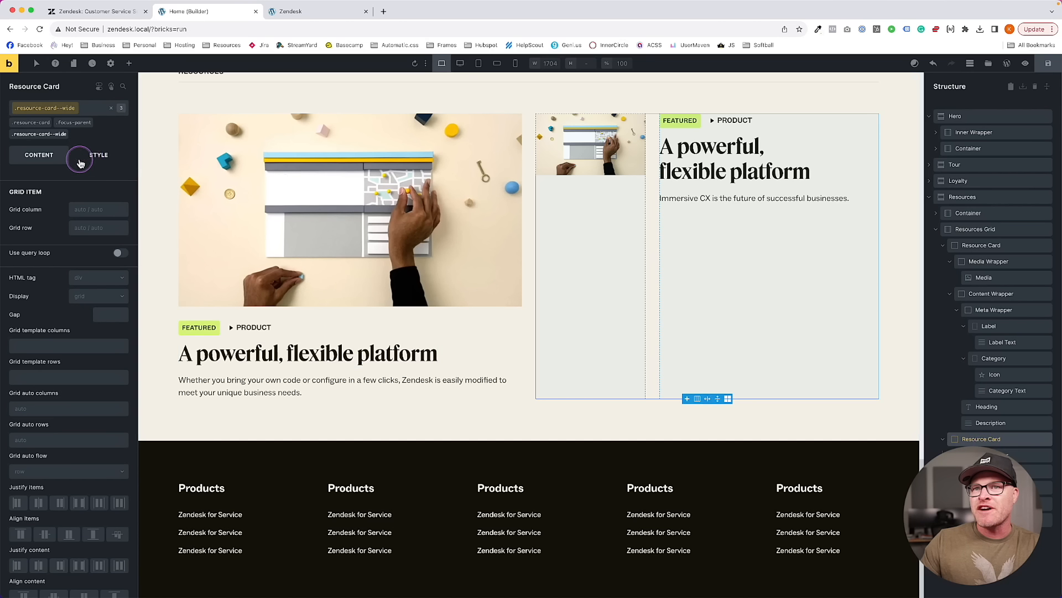
Change the wide card's heading text to "CX Trends 2023", as on Zendesk's first small resource card
{"action": "left_click", "coordinate": [98, 155]}
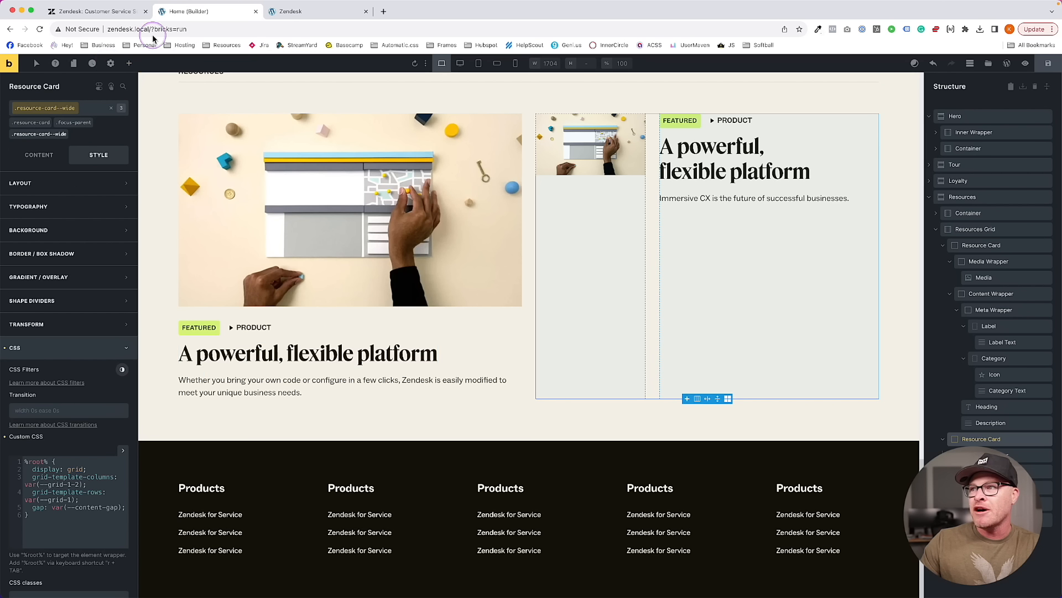
{"action": "left_click", "coordinate": [78, 11]}
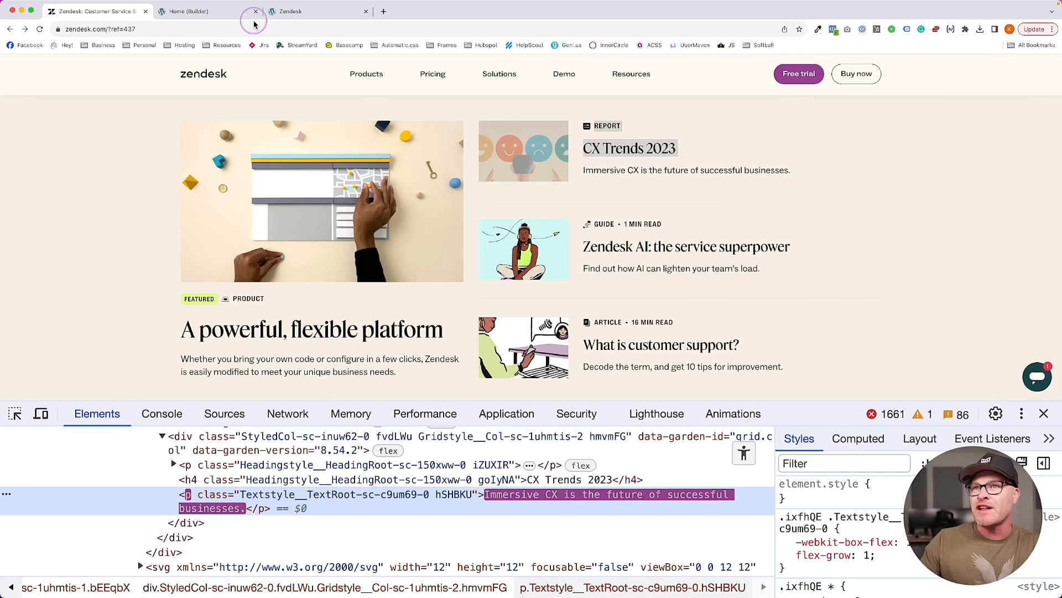
{"action": "left_click", "coordinate": [206, 21]}
{"action": "left_click", "coordinate": [725, 158]}
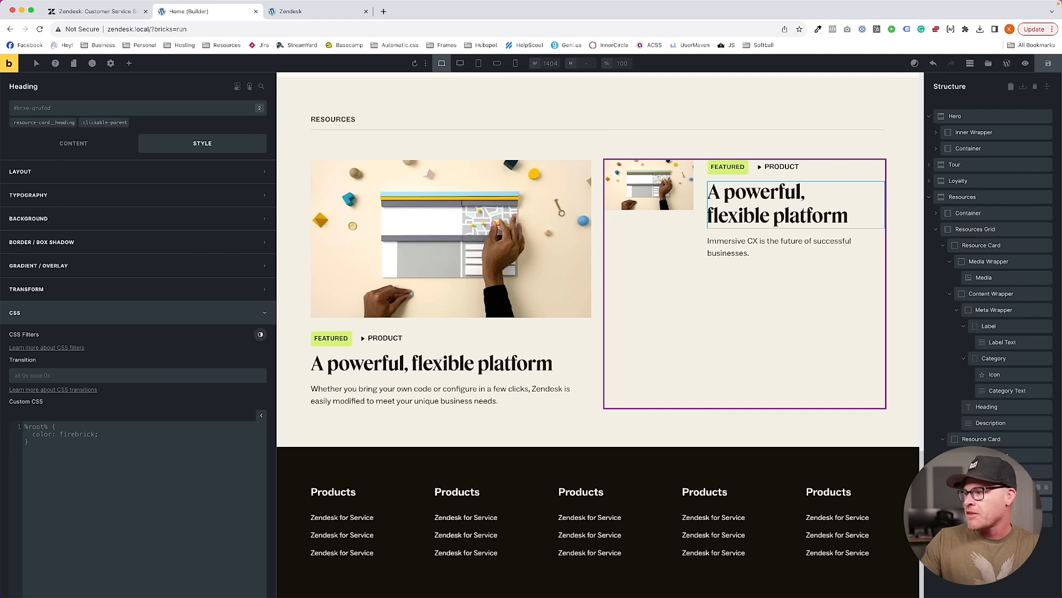
{"action": "left_click", "coordinate": [72, 143]}
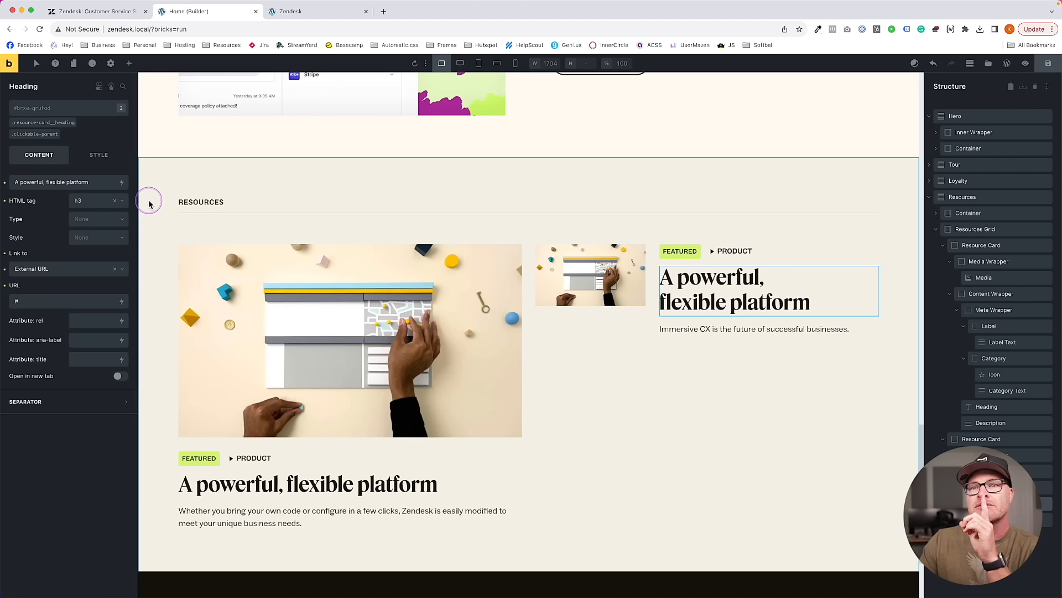
{"action": "triple_click", "coordinate": [71, 177]}
{"action": "type", "text": "CX Trends 2023"}
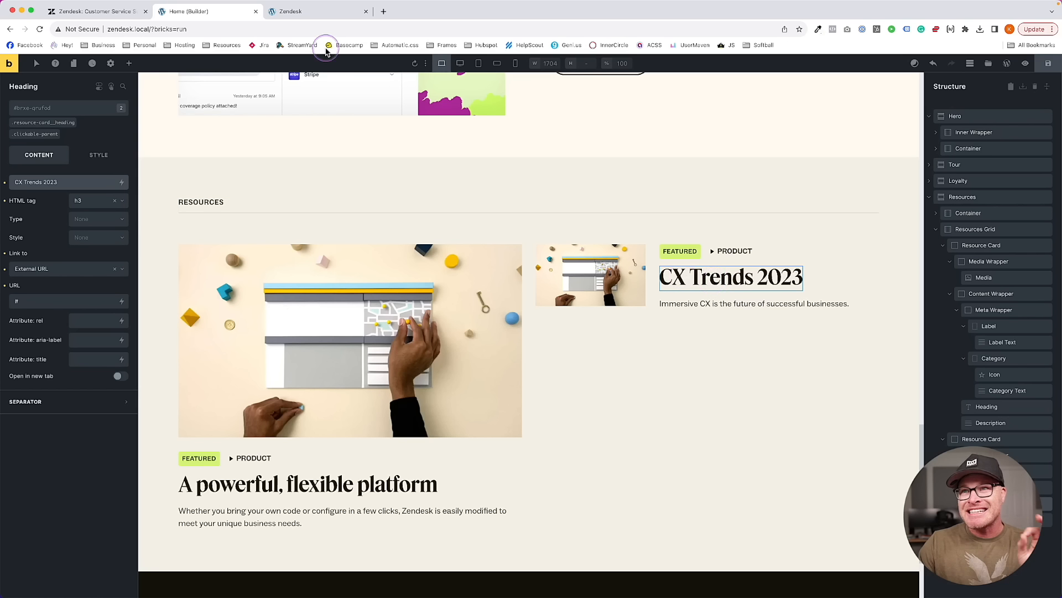
Add a %root%__heading rule with border: 5px solid red to the custom CSS of the wide card's resource-card--wide class
{"action": "key", "text": "super+1"}
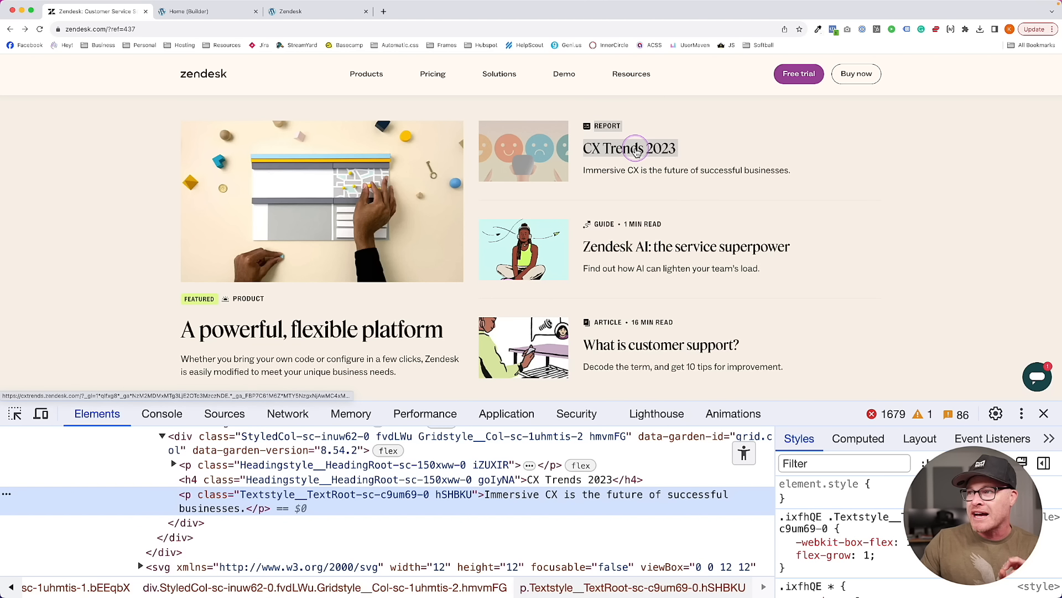
{"action": "left_click", "coordinate": [188, 11]}
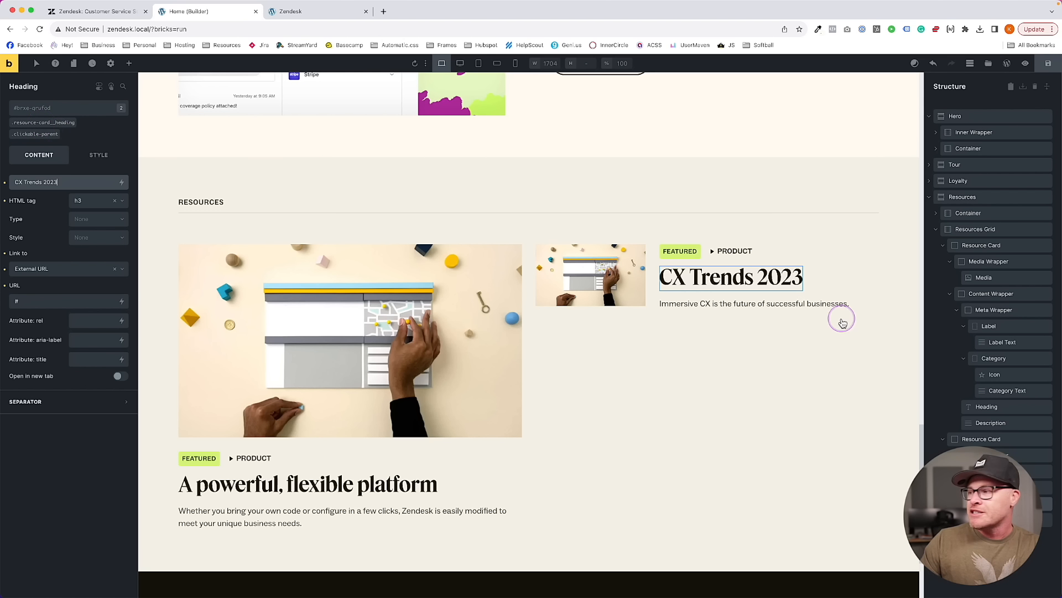
{"action": "left_click", "coordinate": [986, 439]}
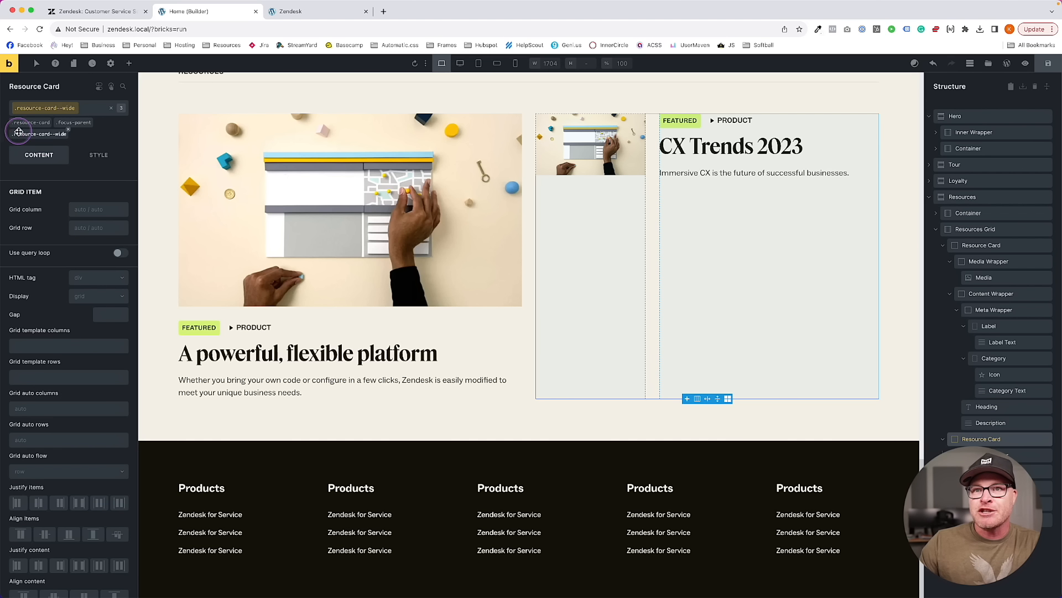
{"action": "left_click", "coordinate": [99, 155]}
{"action": "scroll", "coordinate": [76, 397], "scroll_direction": "down", "scroll_amount": 3}
{"action": "left_click", "coordinate": [85, 431]}
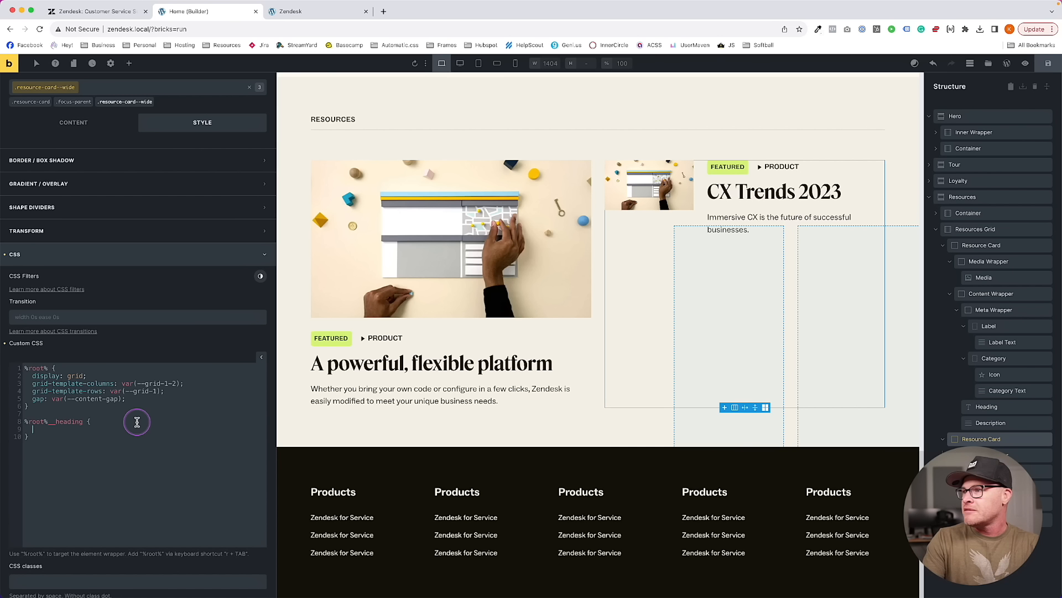
{"action": "type", "text": "border: 5px so"}
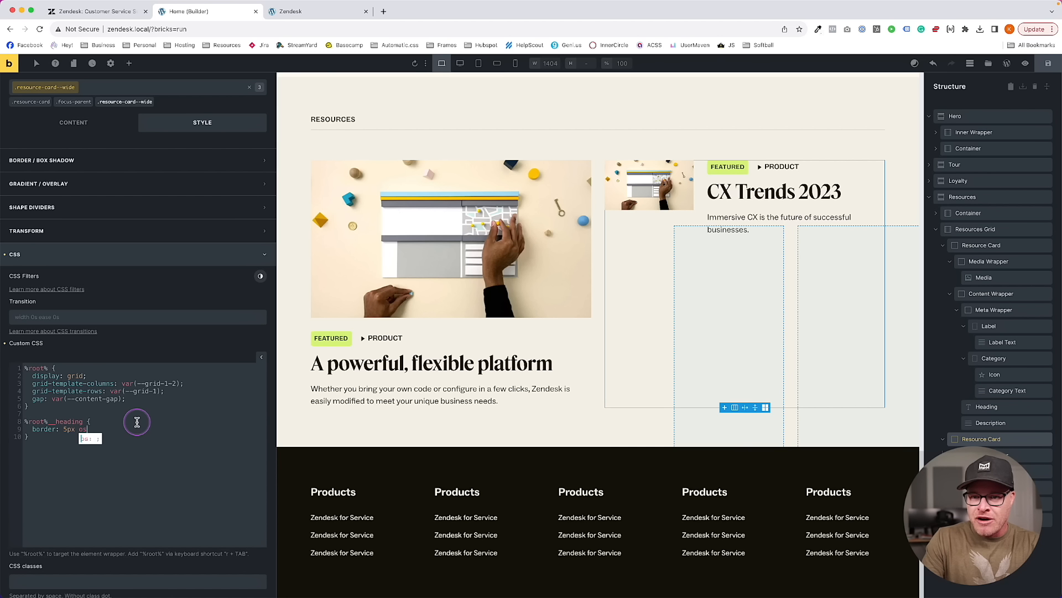
{"action": "type", "text": "lid red;"}
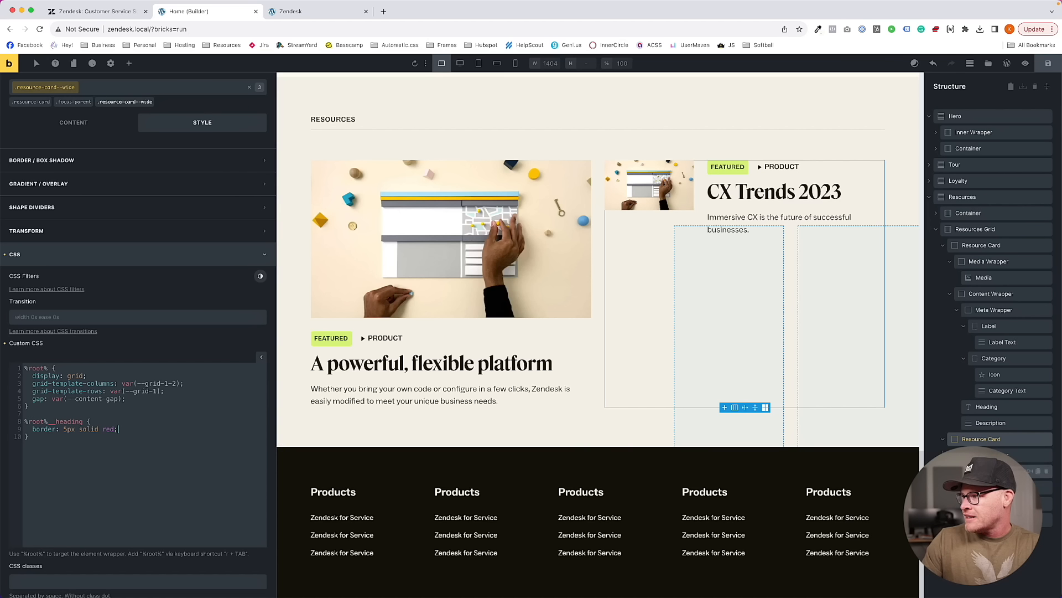
Check the wide card heading's class and change the new rule's selector to %root% .resource-card__heading
{"action": "left_click", "coordinate": [988, 504]}
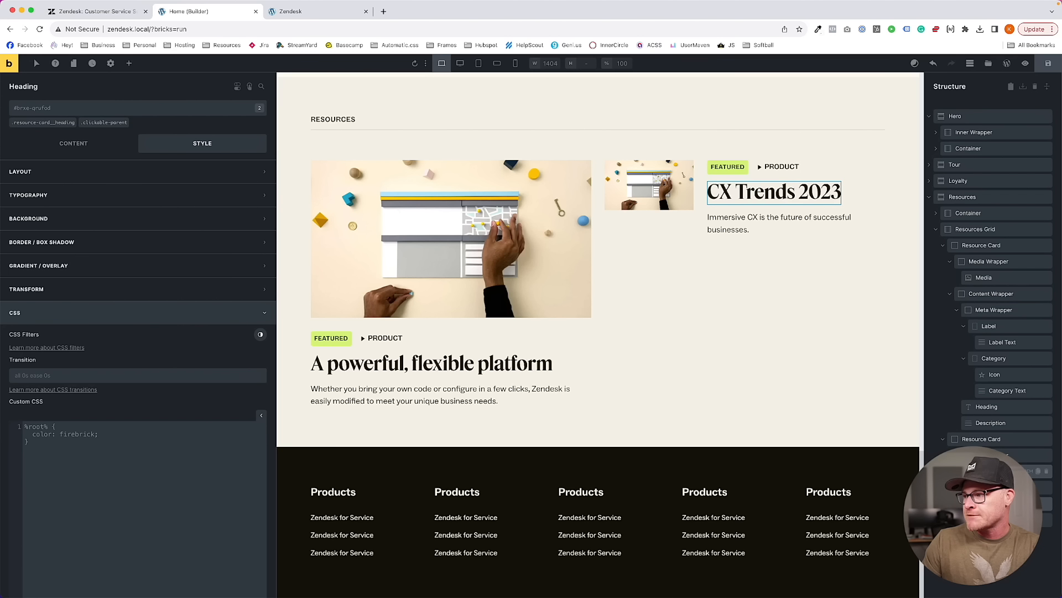
{"action": "left_click", "coordinate": [984, 441]}
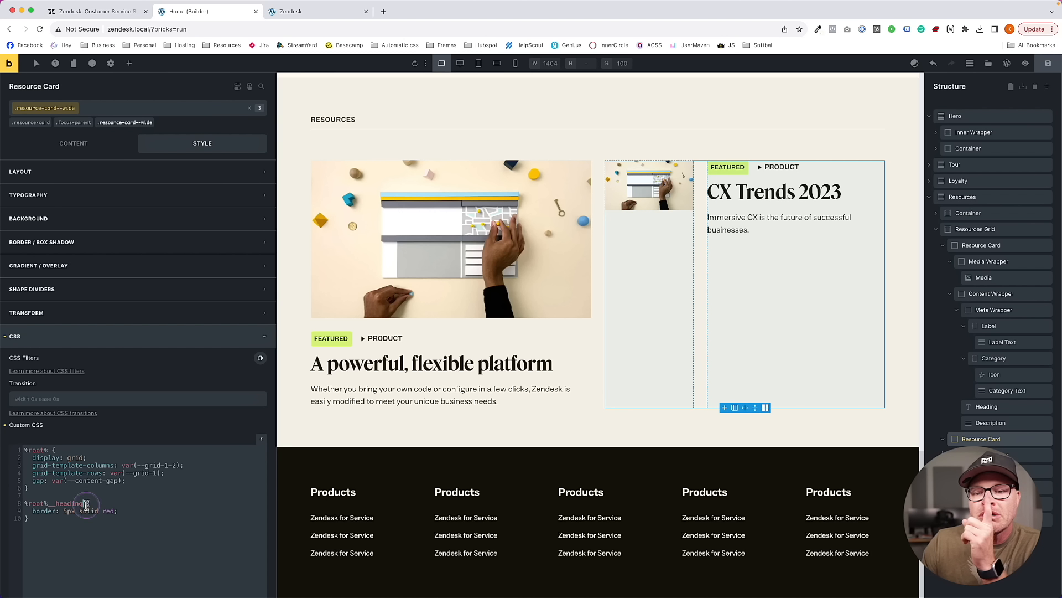
{"action": "left_click", "coordinate": [25, 504]}
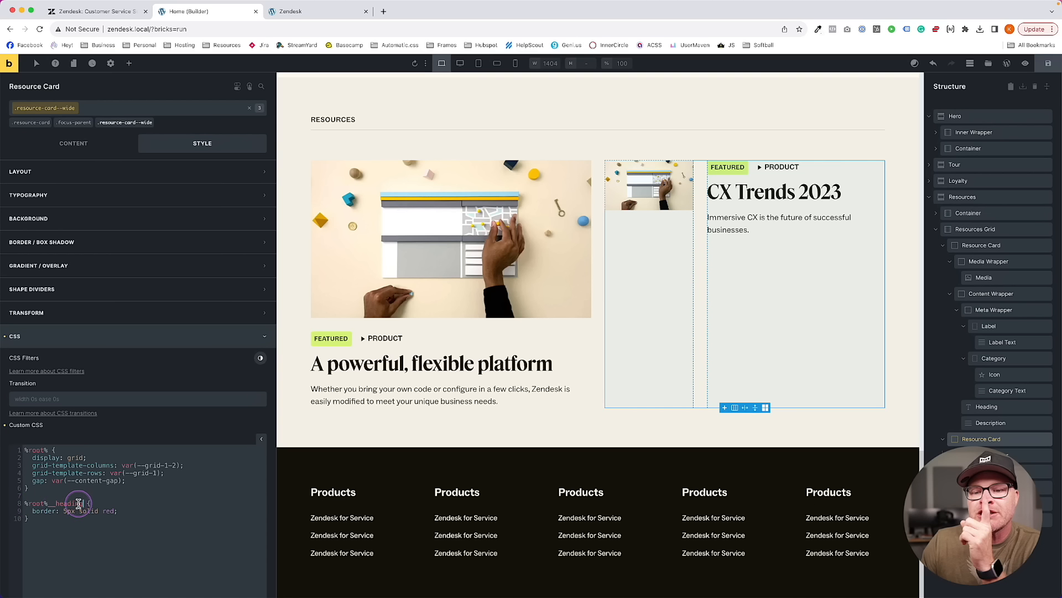
{"action": "left_click_drag", "start_coordinate": [82, 504], "coordinate": [48, 503]}
{"action": "key", "text": "BackSpace"}
{"action": "type", "text": ".resour"}
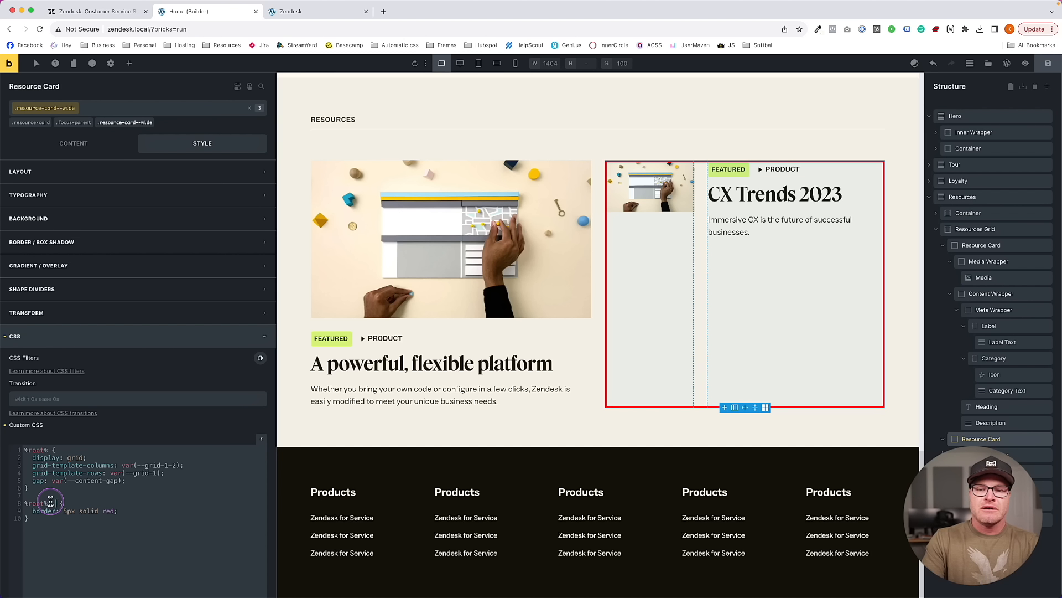
{"action": "type", "text": "ce-card__heading"}
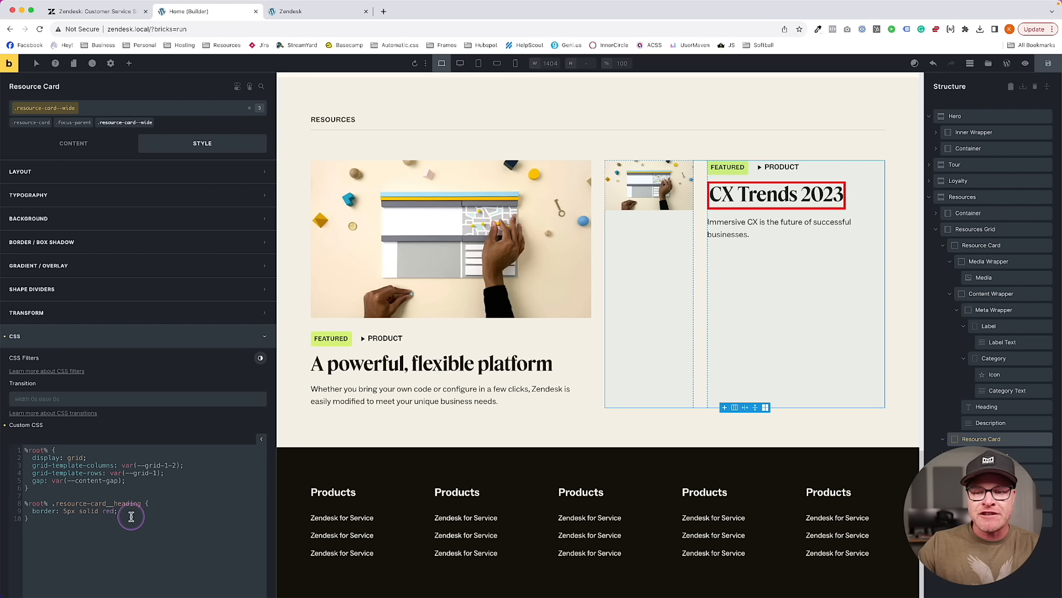
Replace the red border in the wide card's heading rule with font-size: calc(var(--text-m) * 1.2)
{"action": "left_click_drag", "start_coordinate": [127, 512], "coordinate": [26, 508]}
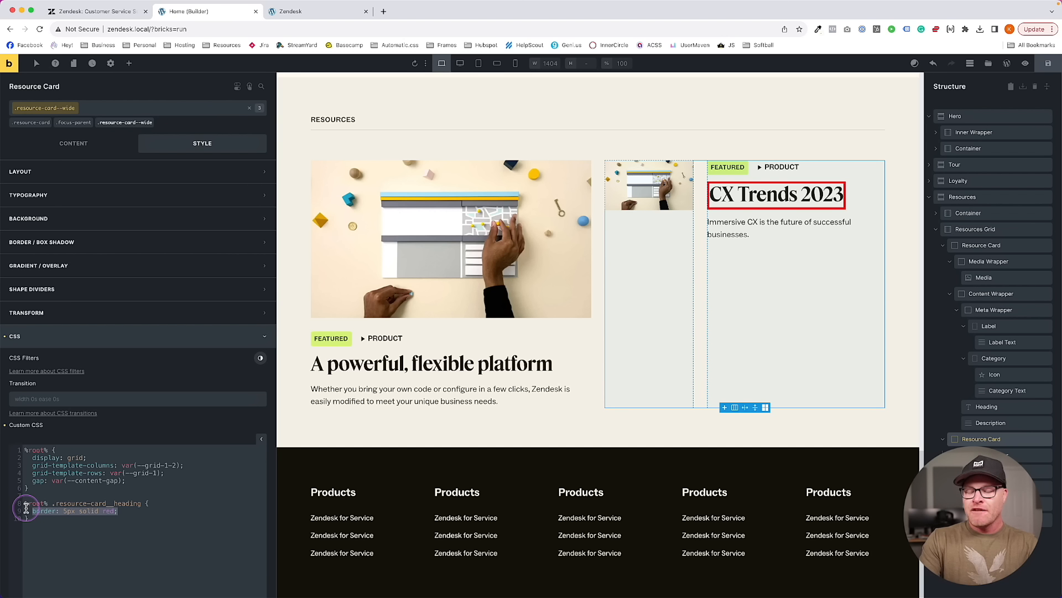
{"action": "type", "text": "font-s"}
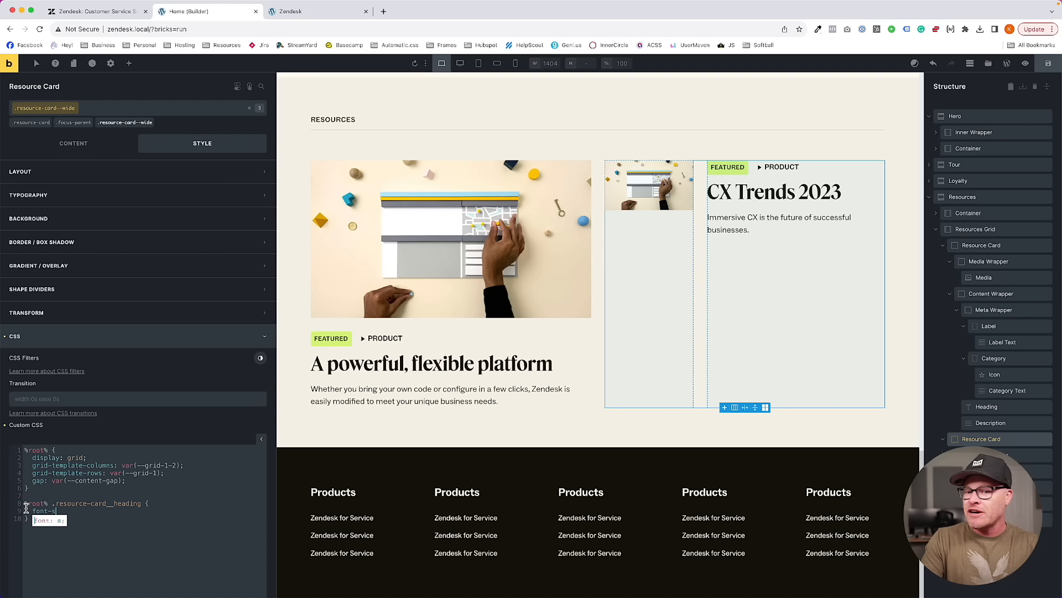
{"action": "type", "text": "ize:"}
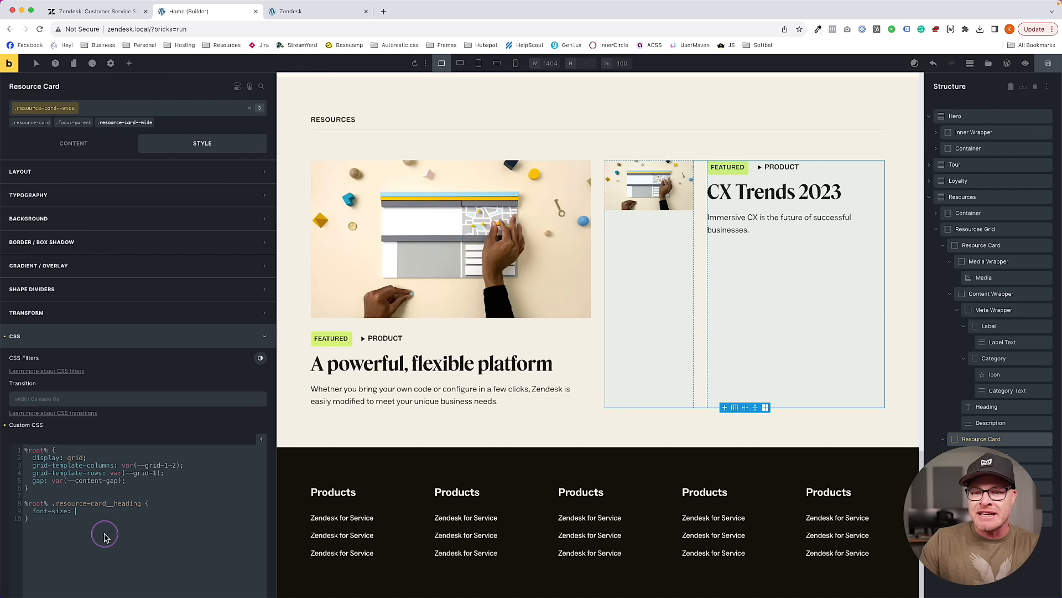
{"action": "scroll", "coordinate": [105, 536], "scroll_direction": "down", "scroll_amount": 1}
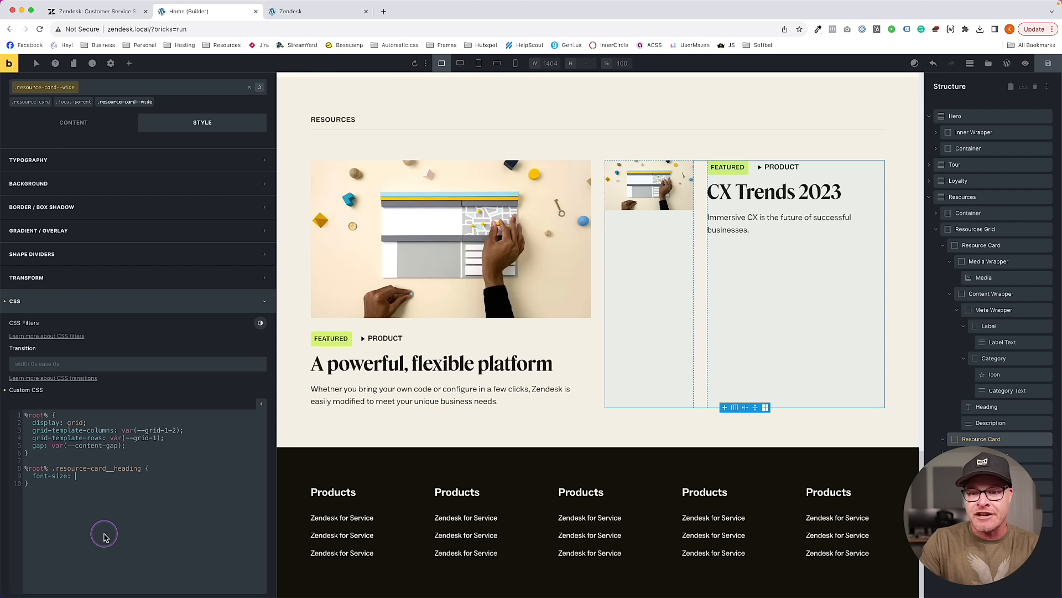
{"action": "type", "text": "--text-m"}
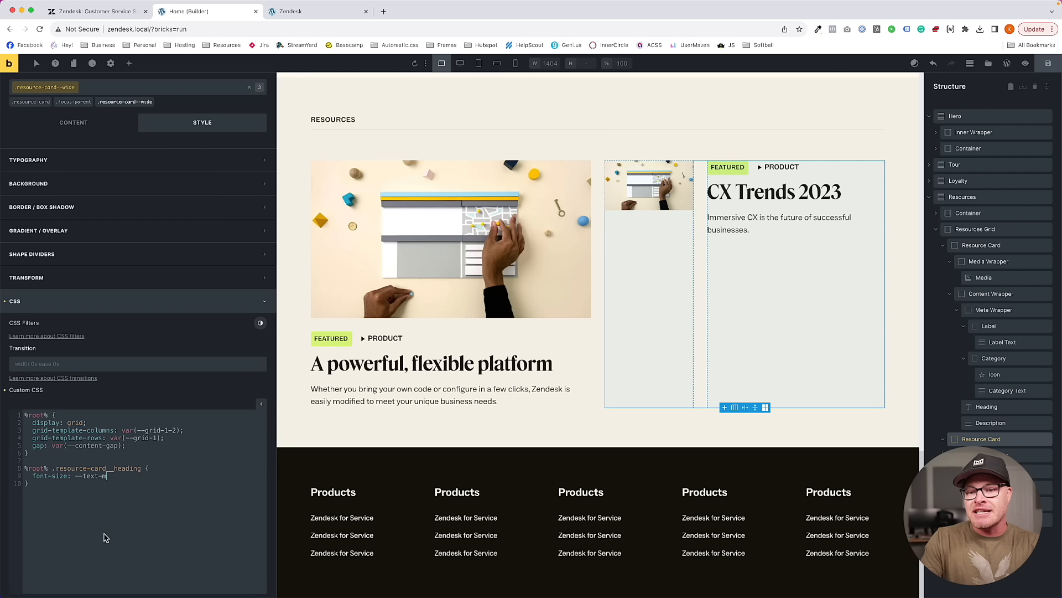
{"action": "type", "text": " *"}
{"action": "left_click", "coordinate": [105, 536]}
{"action": "type", "text": ";"}
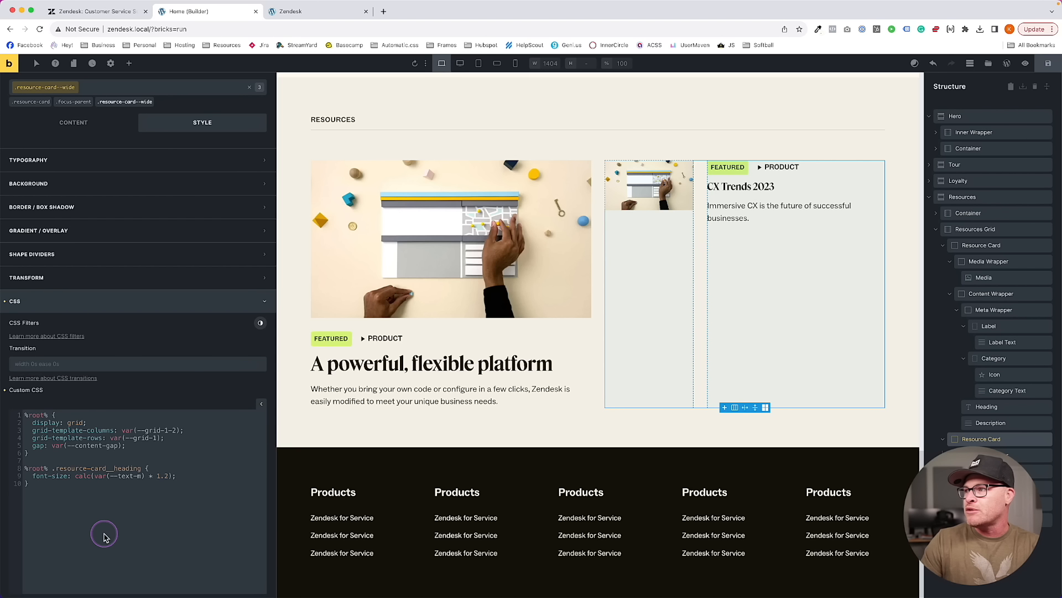
Compare the heading size with Zendesk's small card and raise the font-size multiplier in the wide card's heading rule to 1.7
{"action": "left_click", "coordinate": [108, 15]}
{"action": "left_click", "coordinate": [180, 15]}
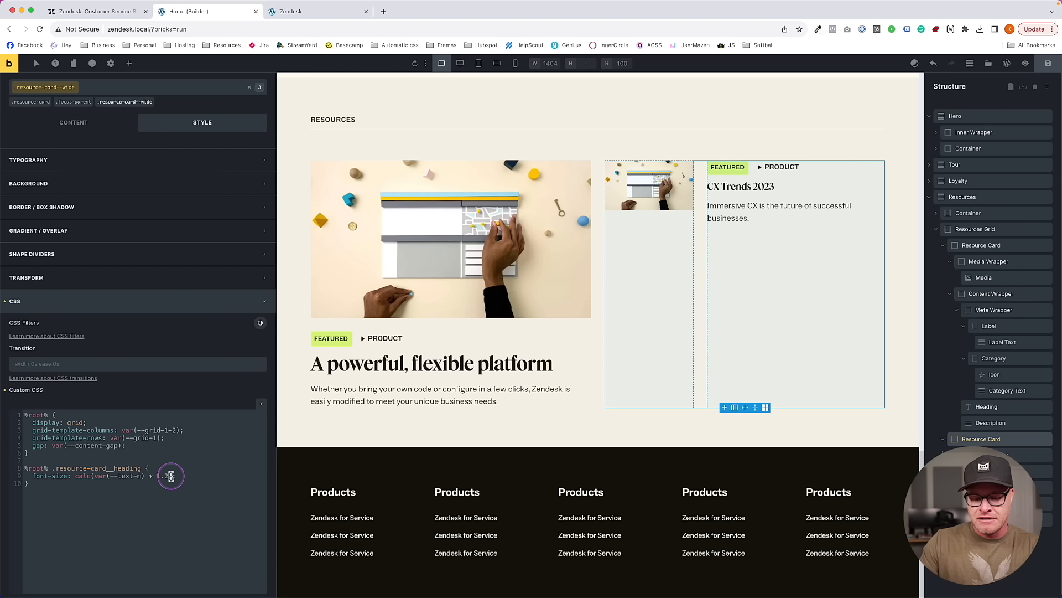
{"action": "key", "text": "BackSpace"}
{"action": "type", "text": "4"}
{"action": "key", "text": "BackSpace"}
{"action": "type", "text": "5"}
{"action": "key", "text": "BackSpace"}
{"action": "type", "text": "6"}
{"action": "key", "text": "BackSpace"}
{"action": "type", "text": "7"}
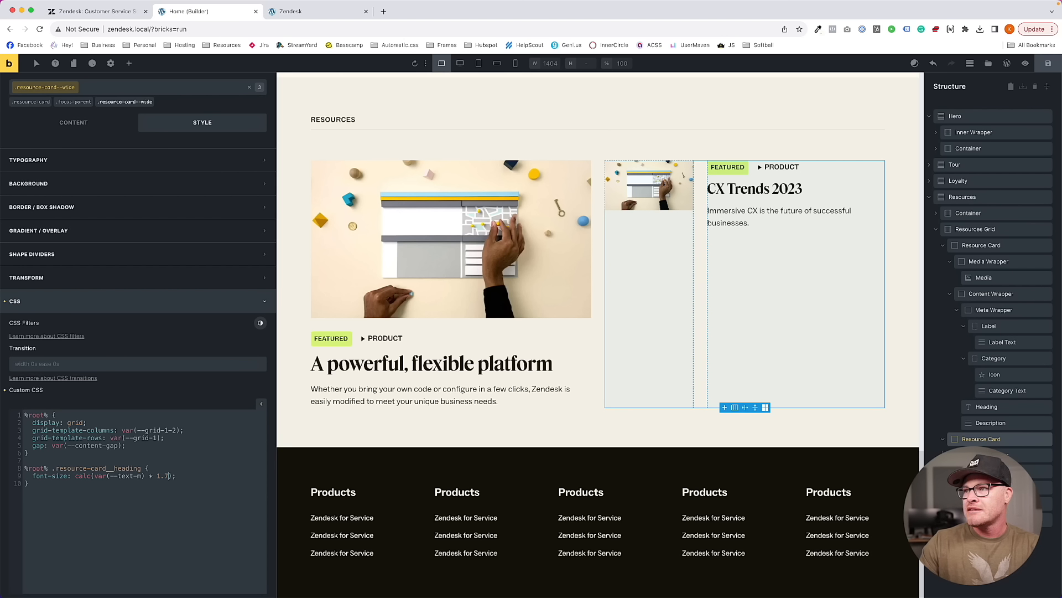
Compare the wide card's heading size with the CX Trends 2023 card on the original Zendesk page
{"action": "left_click", "coordinate": [95, 12]}
{"action": "left_click", "coordinate": [183, 12]}
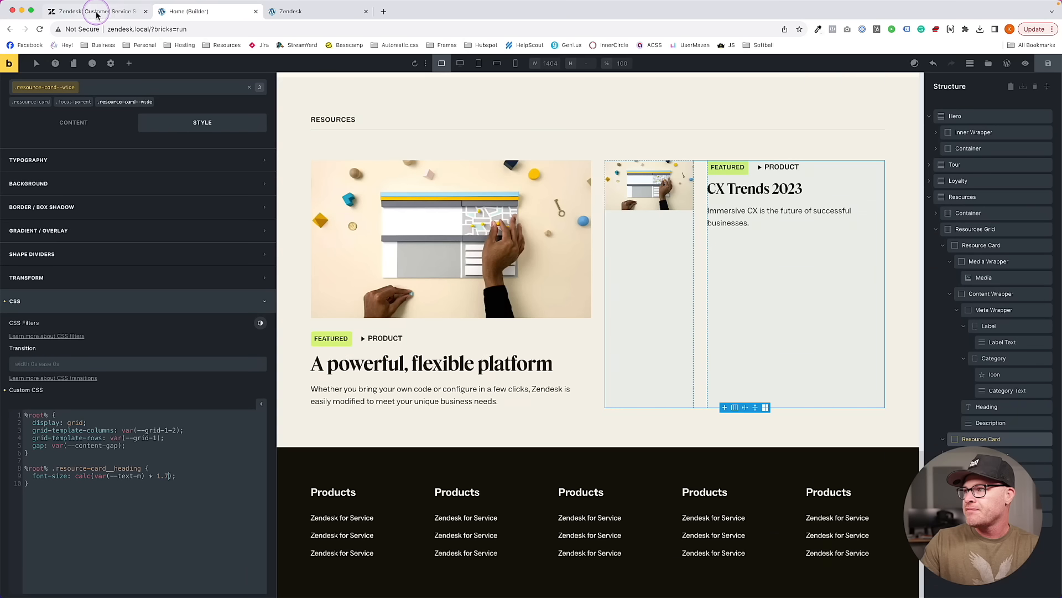
{"action": "left_click", "coordinate": [96, 12]}
{"action": "left_click", "coordinate": [202, 12]}
{"action": "left_click", "coordinate": [113, 480]}
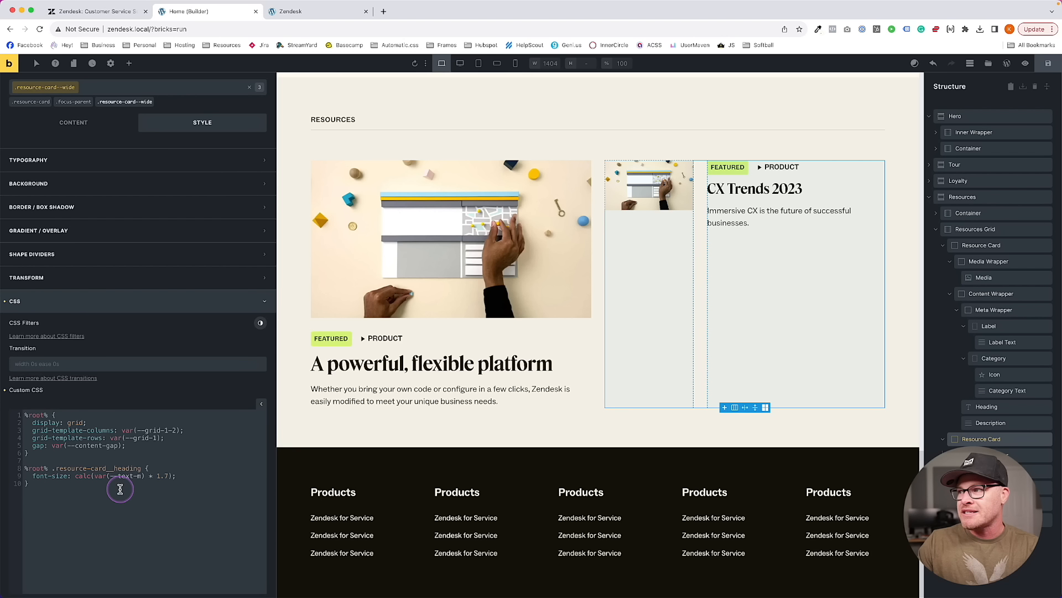
{"action": "left_click", "coordinate": [133, 12]}
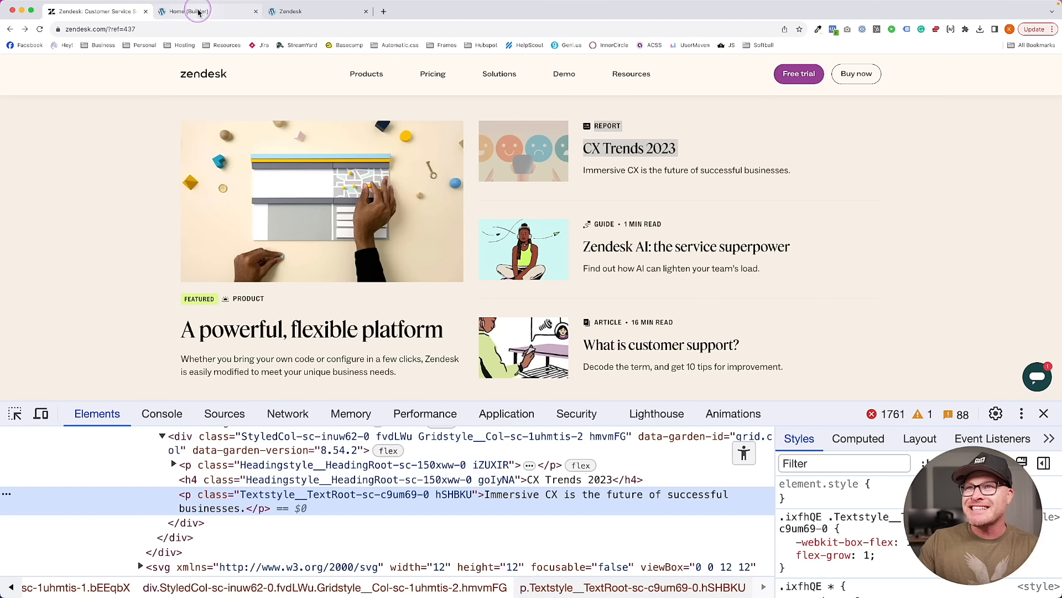
{"action": "left_click", "coordinate": [199, 12]}
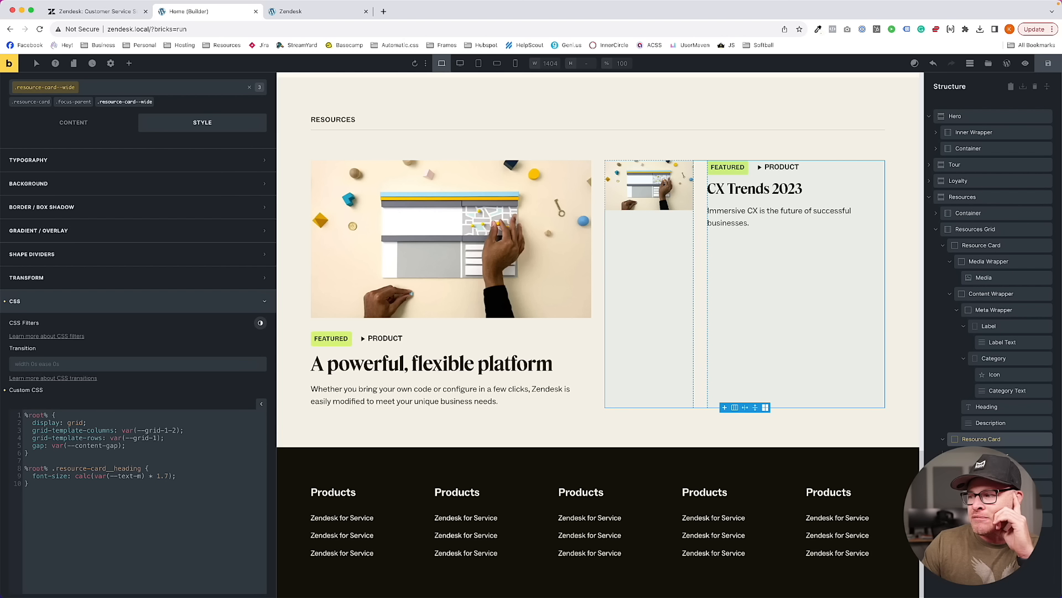
Rename the wide card's Text Basic element to Description
{"action": "left_click", "coordinate": [987, 504]}
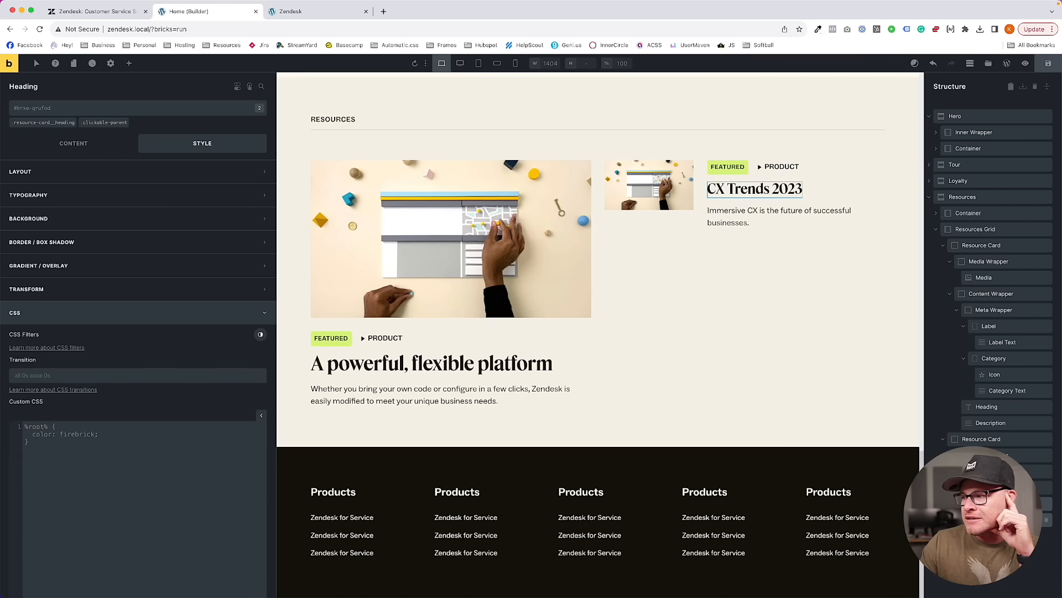
{"action": "left_click", "coordinate": [991, 520]}
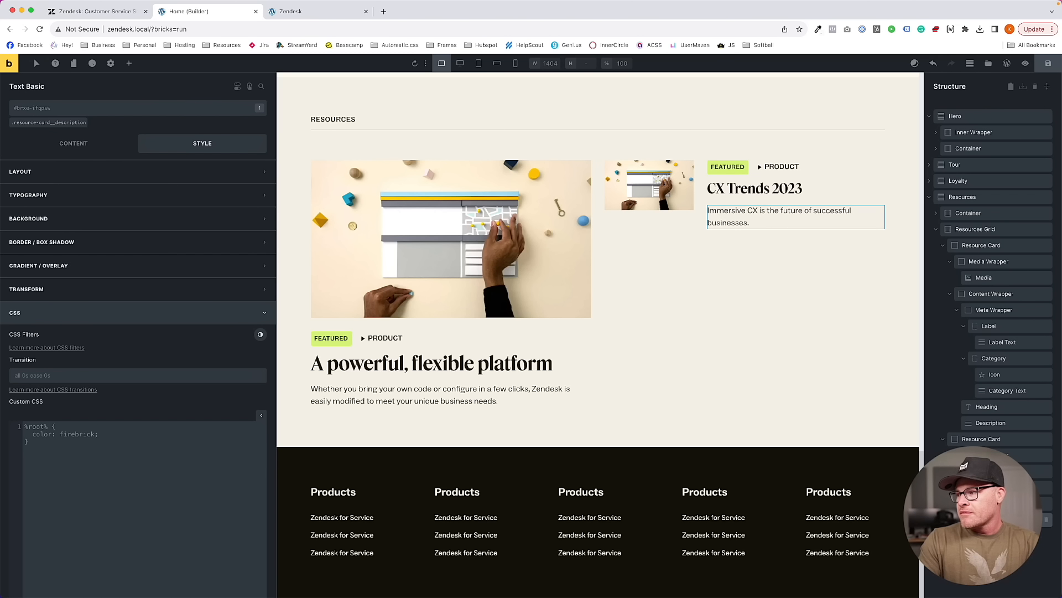
{"action": "type", "text": "Description"}
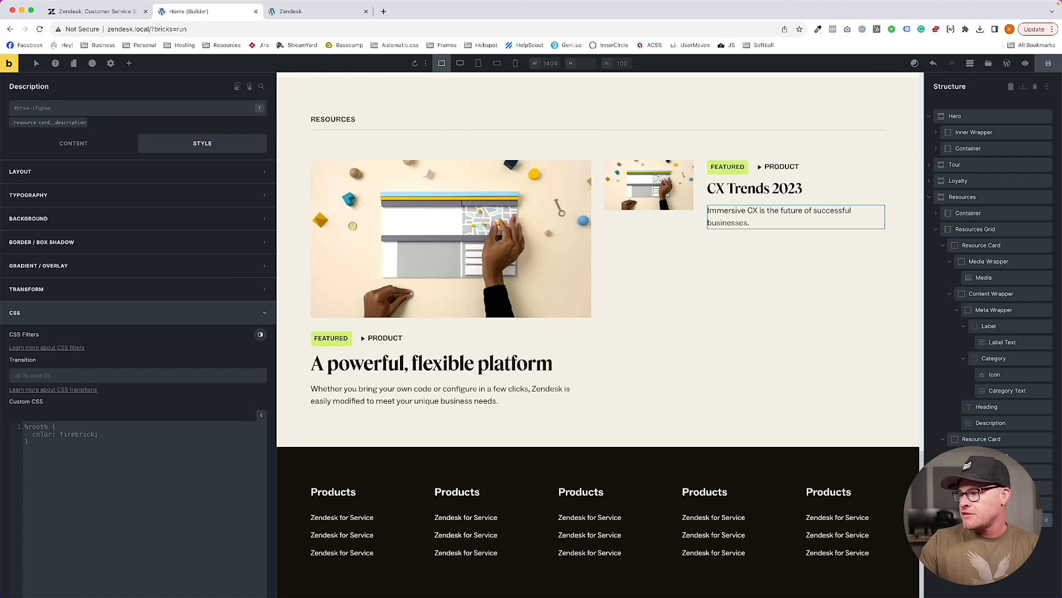
Delete the Featured label from the wide card's meta wrapper
{"action": "left_click", "coordinate": [1054, 472]}
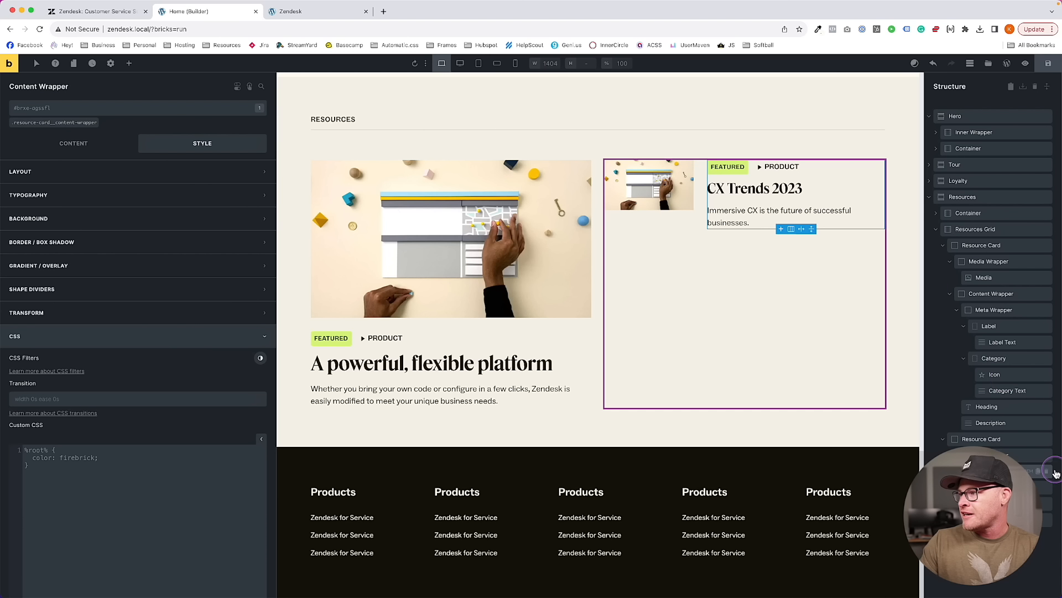
{"action": "left_click", "coordinate": [950, 455]}
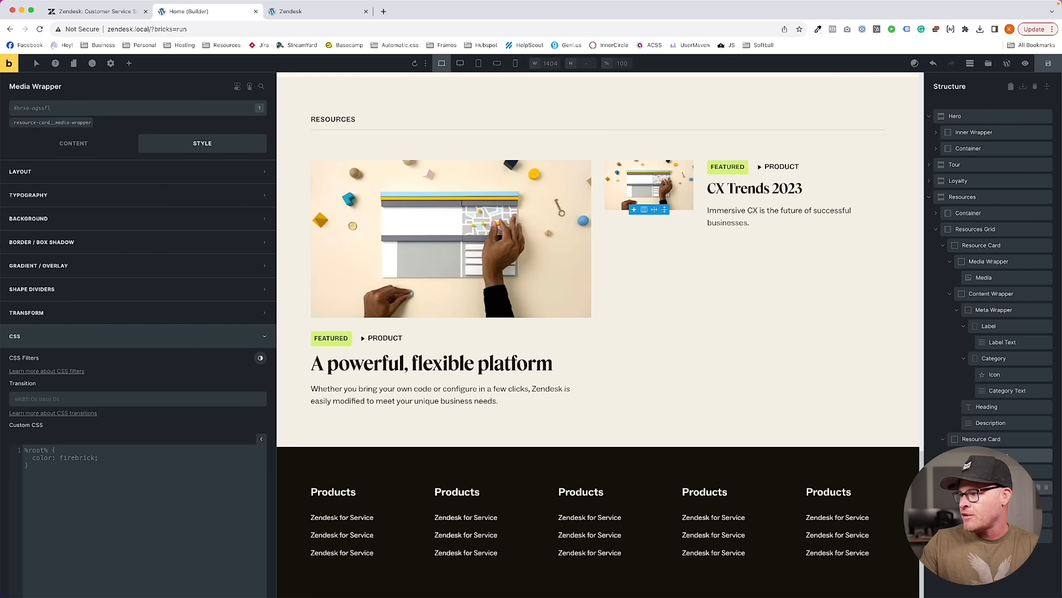
{"action": "left_click", "coordinate": [994, 502]}
{"action": "left_click", "coordinate": [990, 520]}
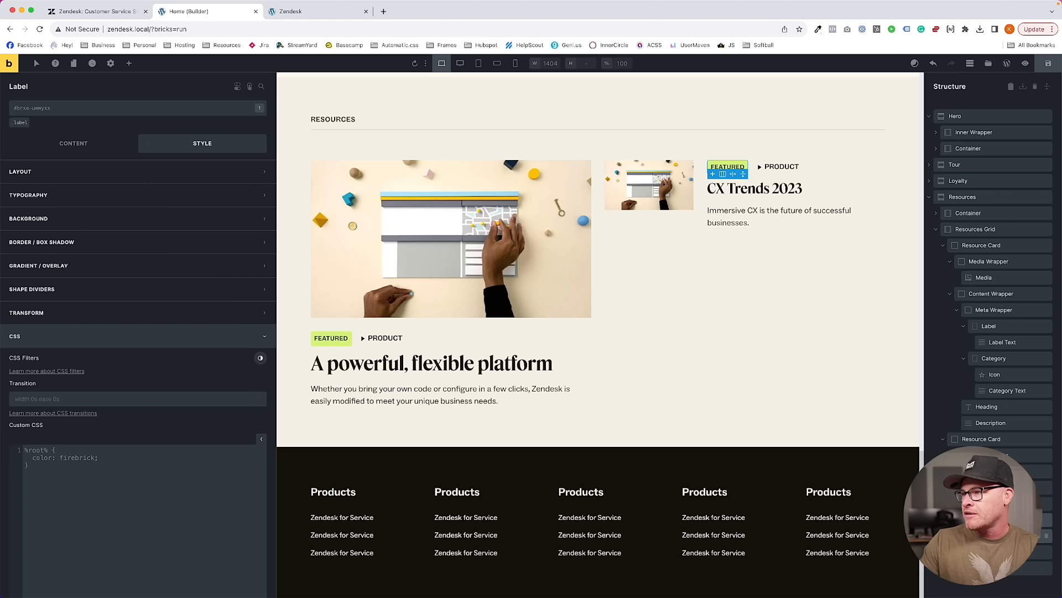
{"action": "key", "text": "Delete"}
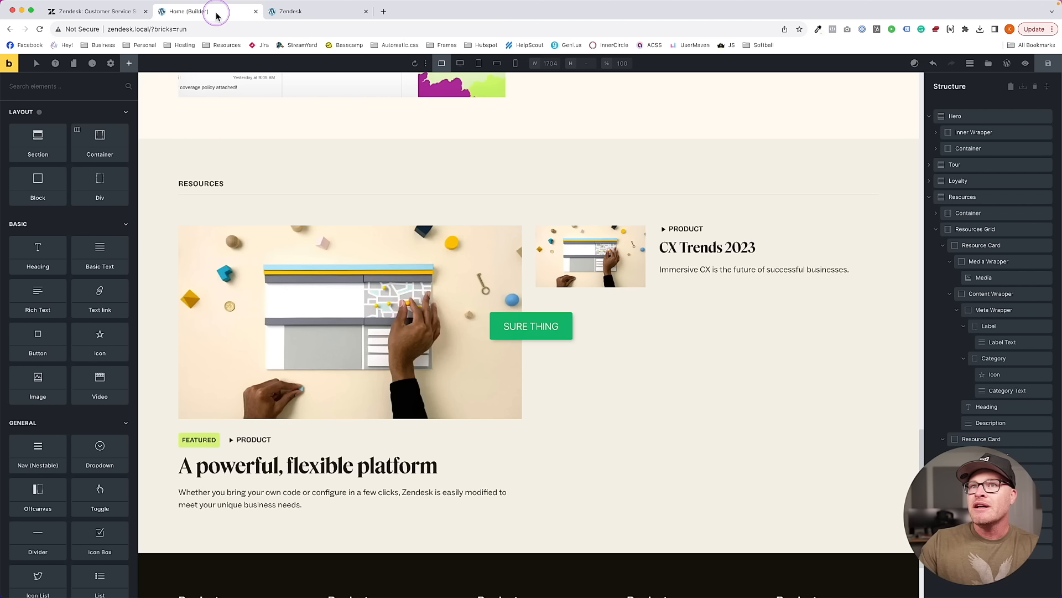
Check the original Zendesk card layout, and duplicate the wide Resource Card twice in the Resources Grid
{"action": "left_click", "coordinate": [133, 11]}
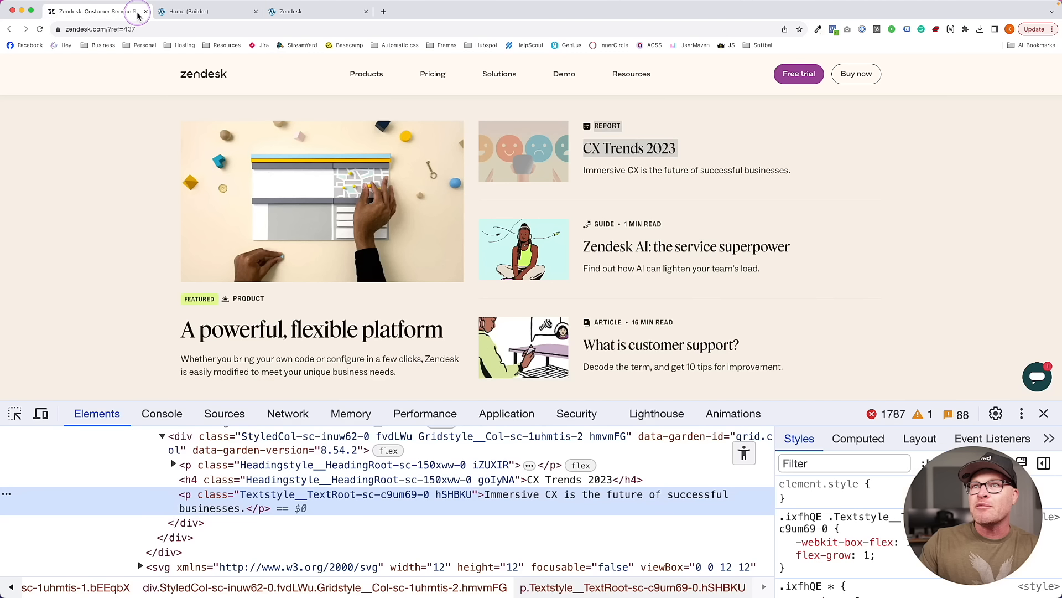
{"action": "left_click", "coordinate": [171, 14]}
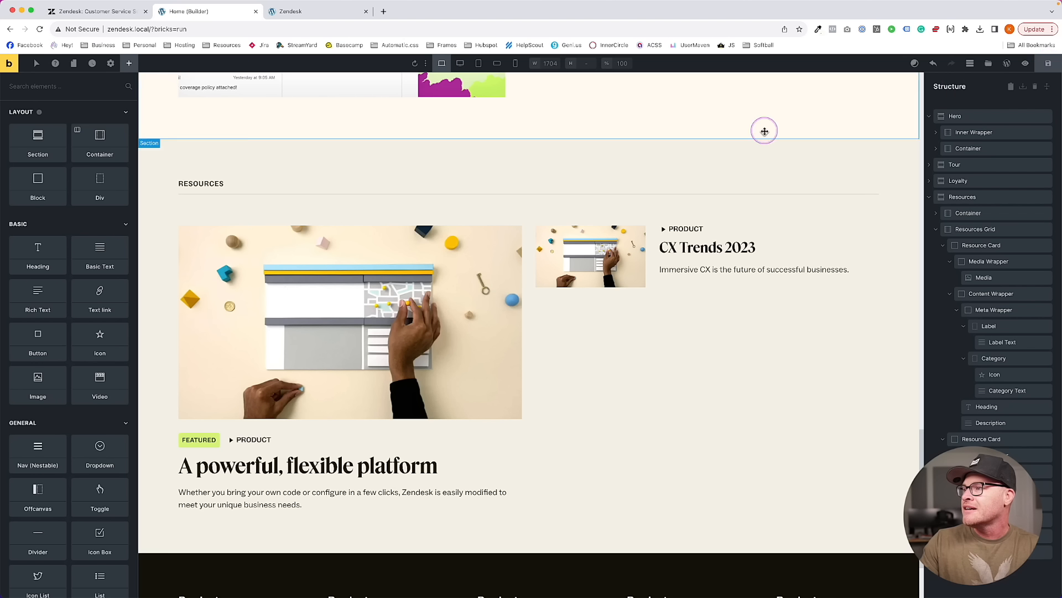
{"action": "left_click", "coordinate": [608, 310]}
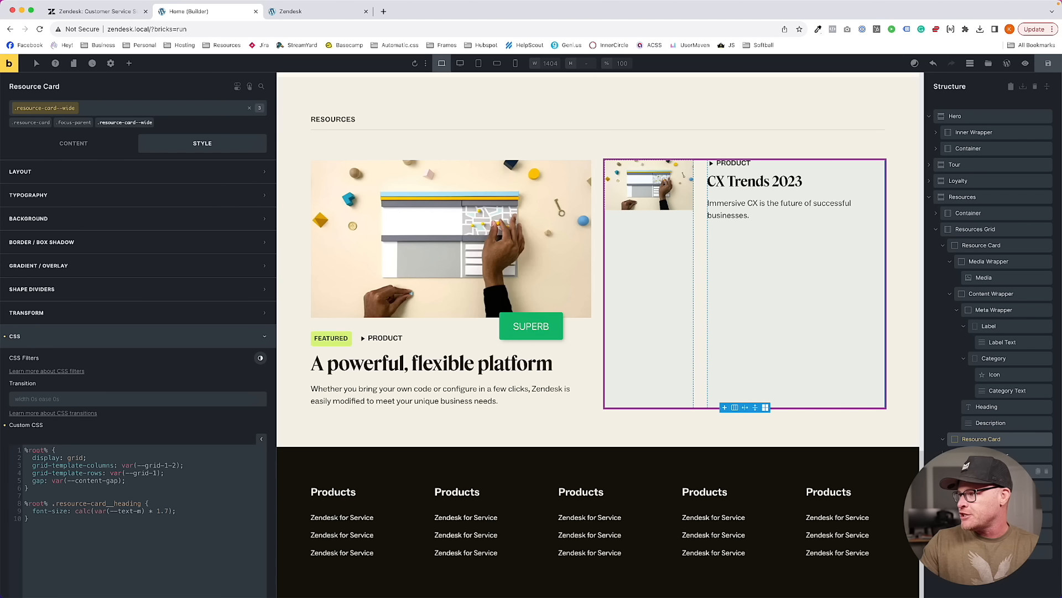
{"action": "left_click", "coordinate": [1040, 443]}
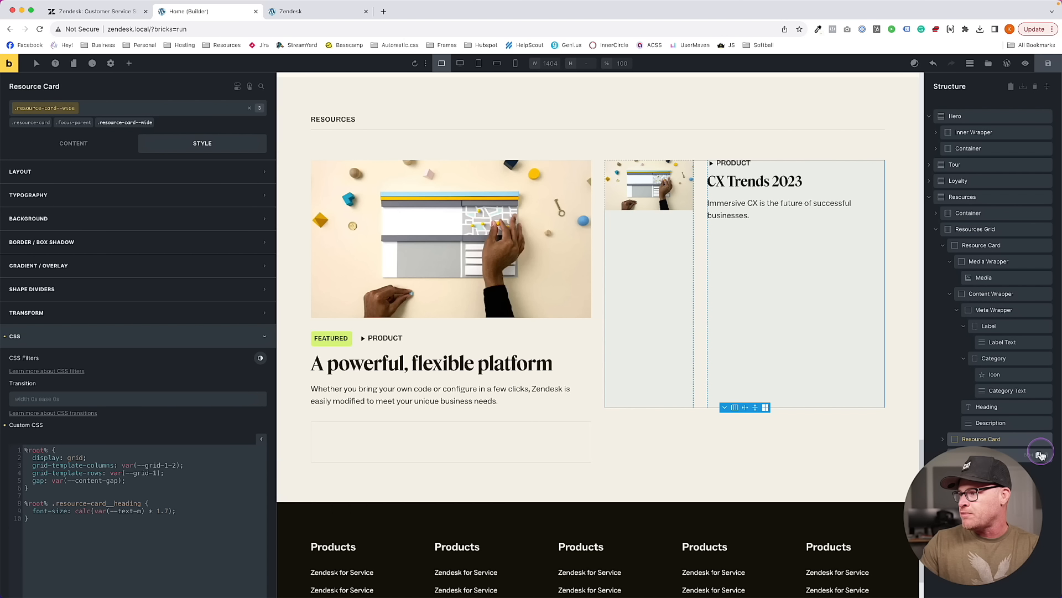
{"action": "left_click", "coordinate": [1041, 446]}
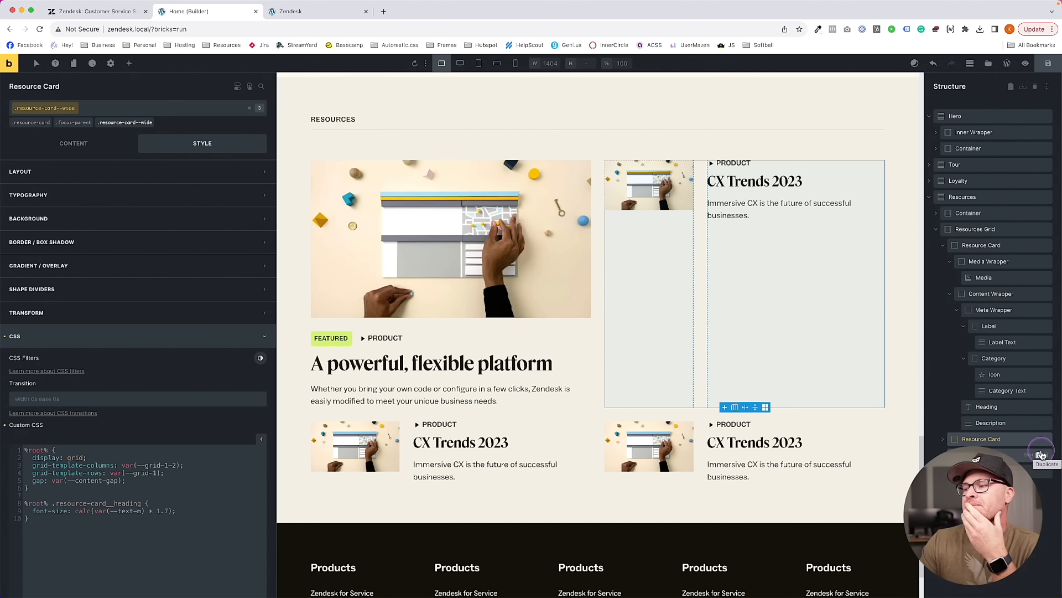
Add a custom CSS rule to the Resources Grid with the selector %root% > div:first-child and a test border of 5px solid red
{"action": "left_click", "coordinate": [975, 229]}
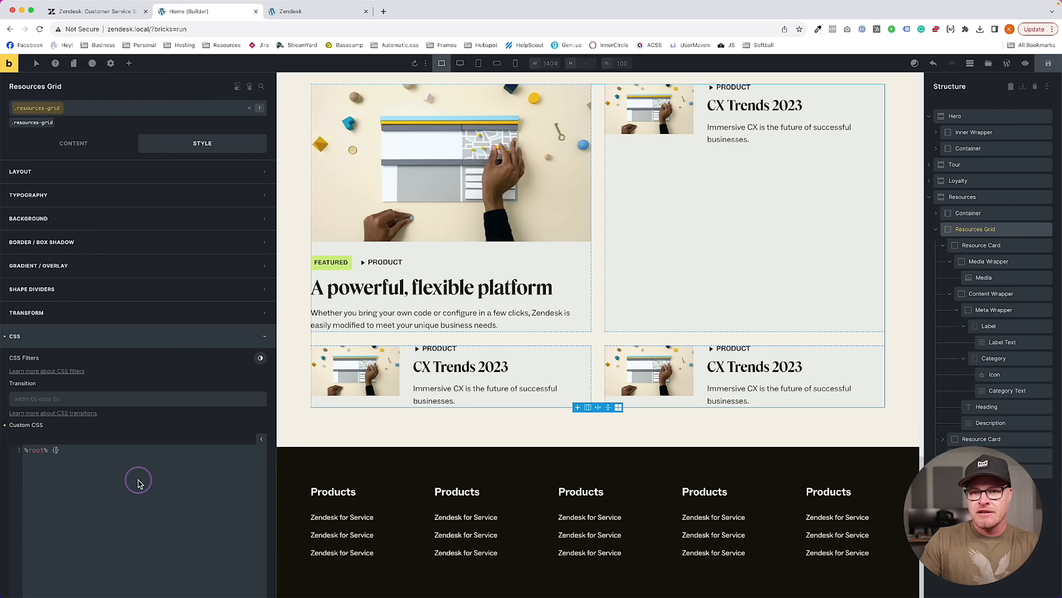
{"action": "key", "text": "Return"}
{"action": "key", "text": "Return"}
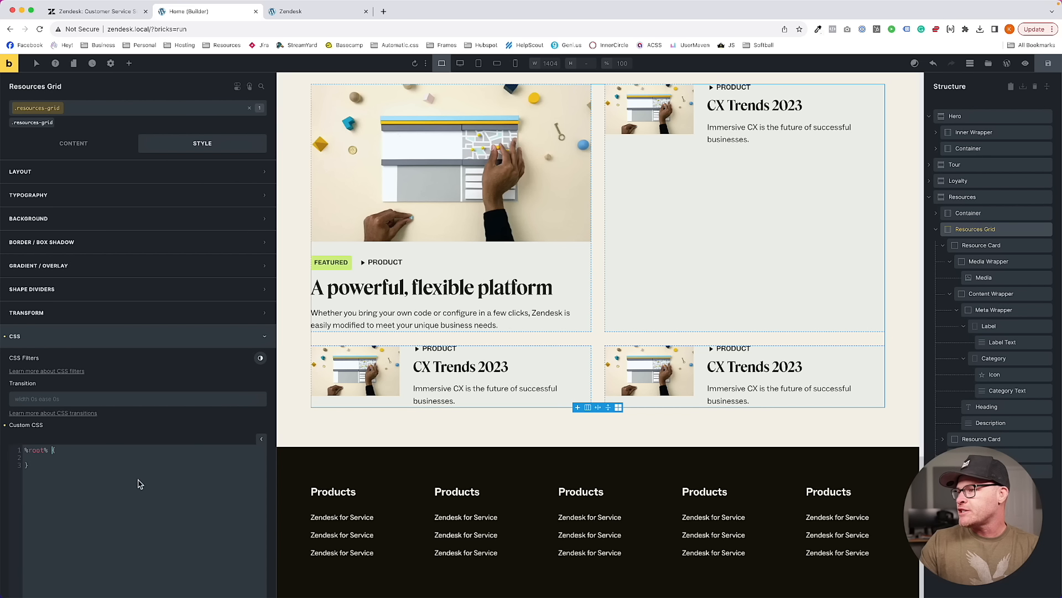
{"action": "left_click", "coordinate": [140, 484]}
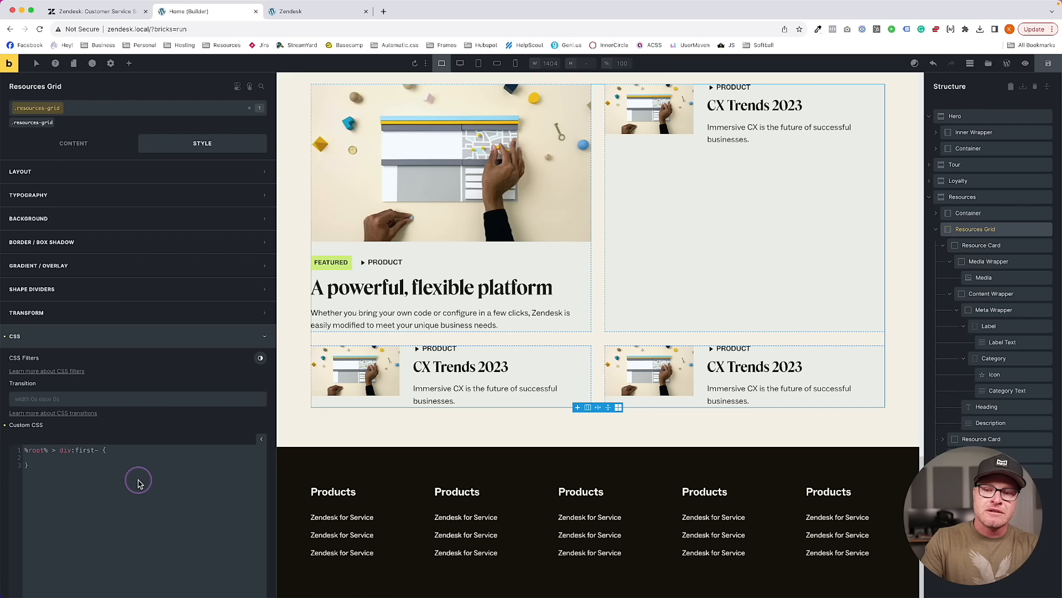
{"action": "type", "text": "b"}
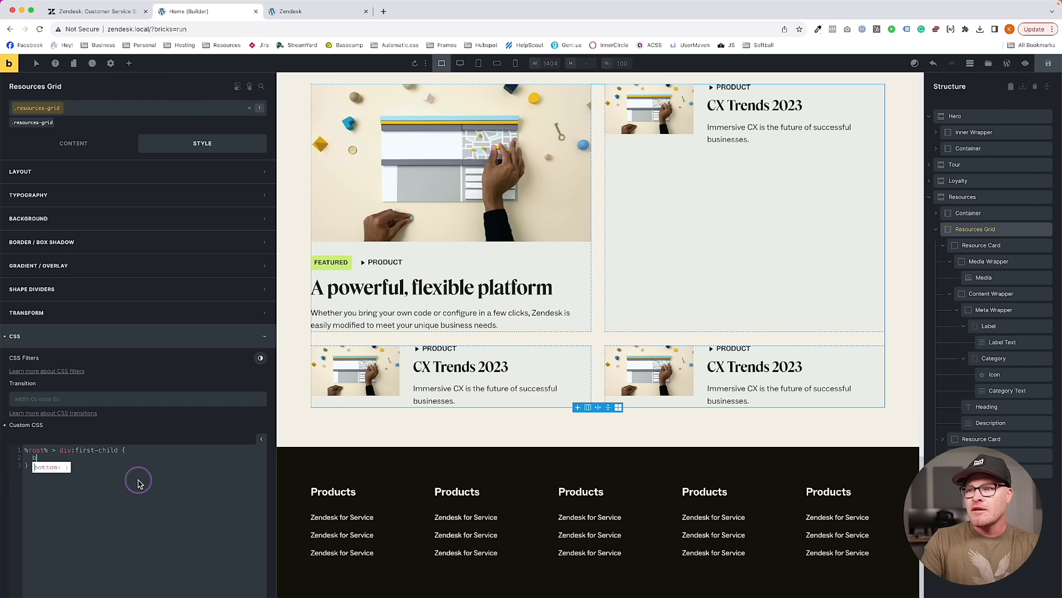
{"action": "type", "text": "order: 5px solid red;"}
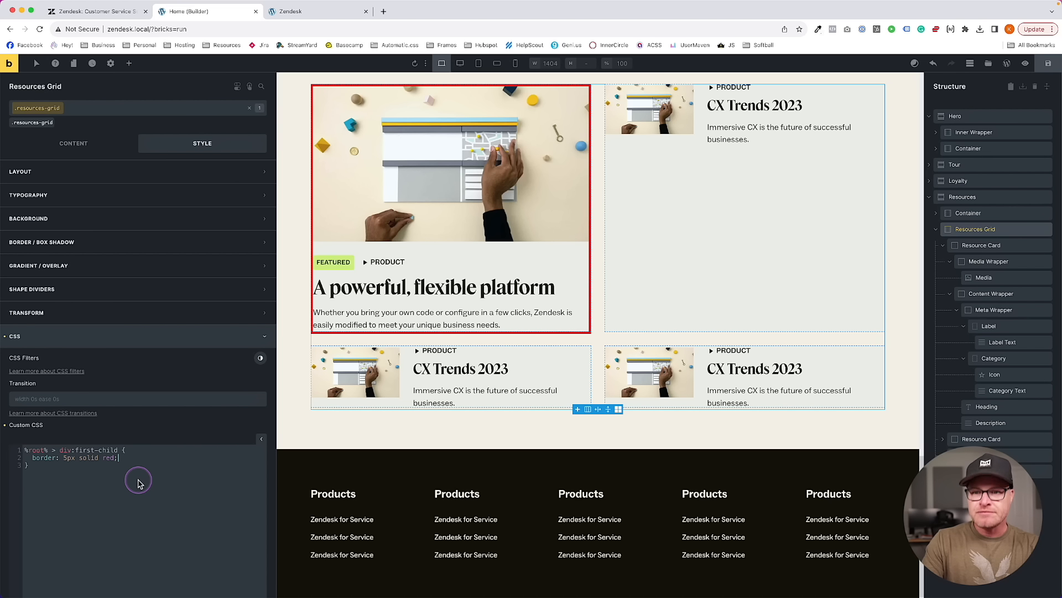
Replace the test border in the Resources Grid's first-child rule with grid-row: span 3
{"action": "key", "text": "BackSpace"}
{"action": "key", "text": "BackSpace"}
{"action": "key", "text": "BackSpace"}
{"action": "key", "text": "BackSpace"}
{"action": "key", "text": "BackSpace"}
{"action": "key", "text": "BackSpace"}
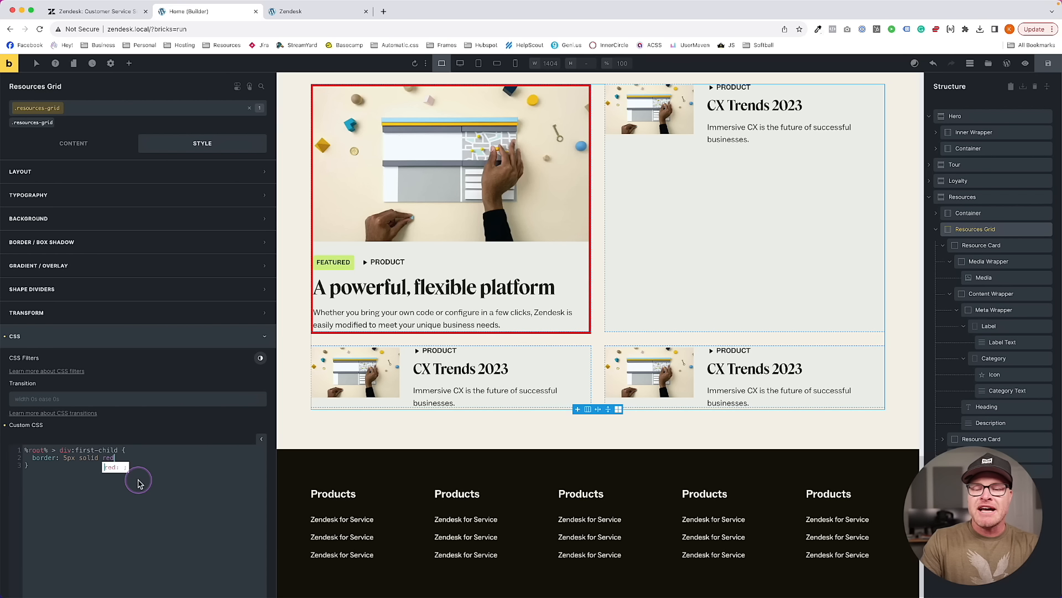
{"action": "key", "text": "BackSpace"}
{"action": "key", "text": "BackSpace"}
{"action": "key", "text": "BackSpace"}
{"action": "key", "text": "BackSpace"}
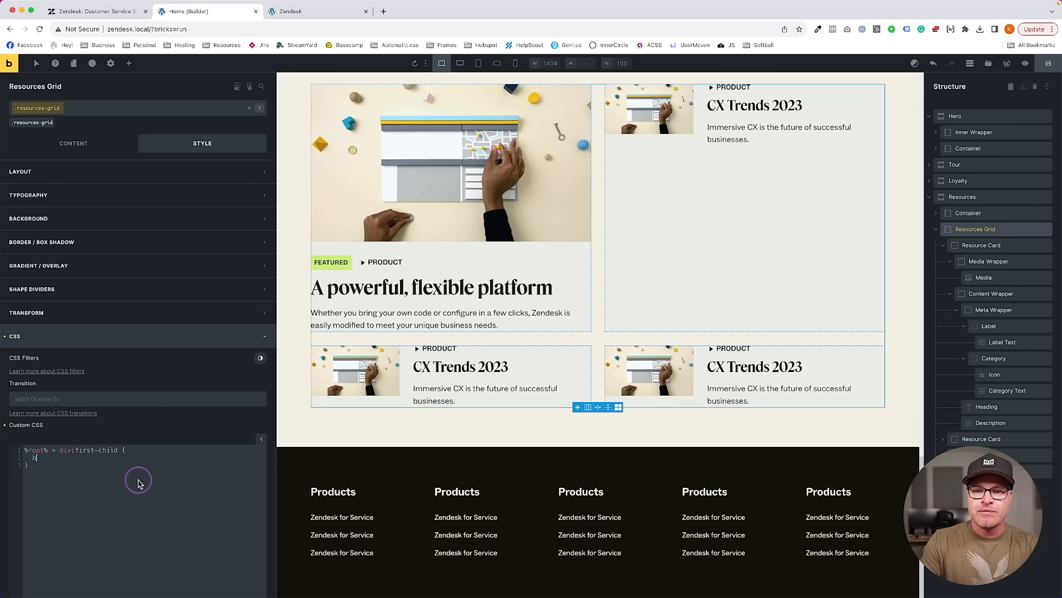
{"action": "type", "text": "grid-row: "}
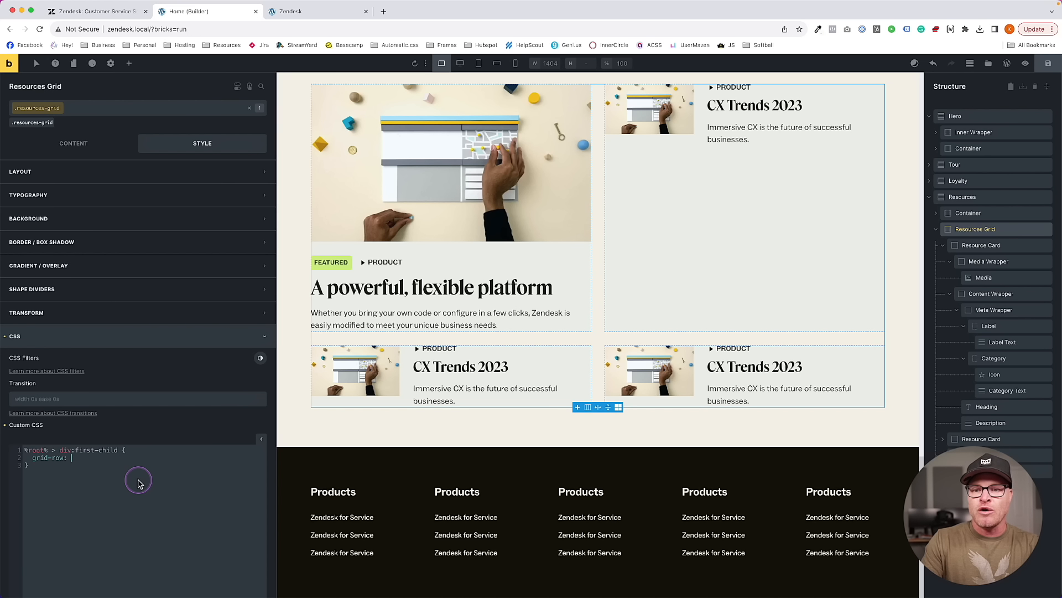
{"action": "type", "text": "span 3;"}
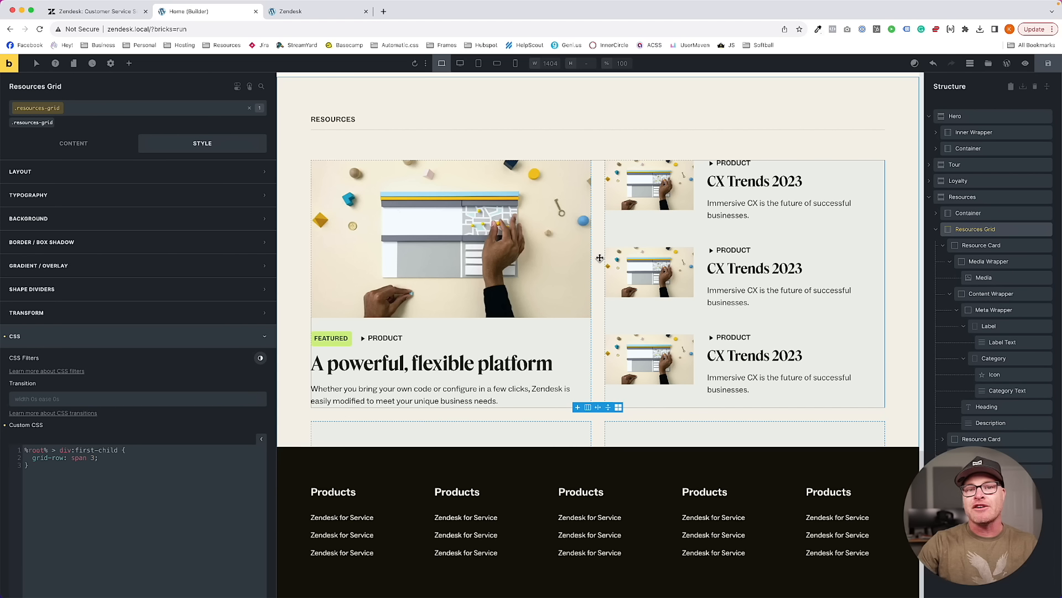
Check the resources section and the first wide card's clickable area on the previewed front-end page, and compare with the original Zendesk page
{"action": "left_click", "coordinate": [303, 17]}
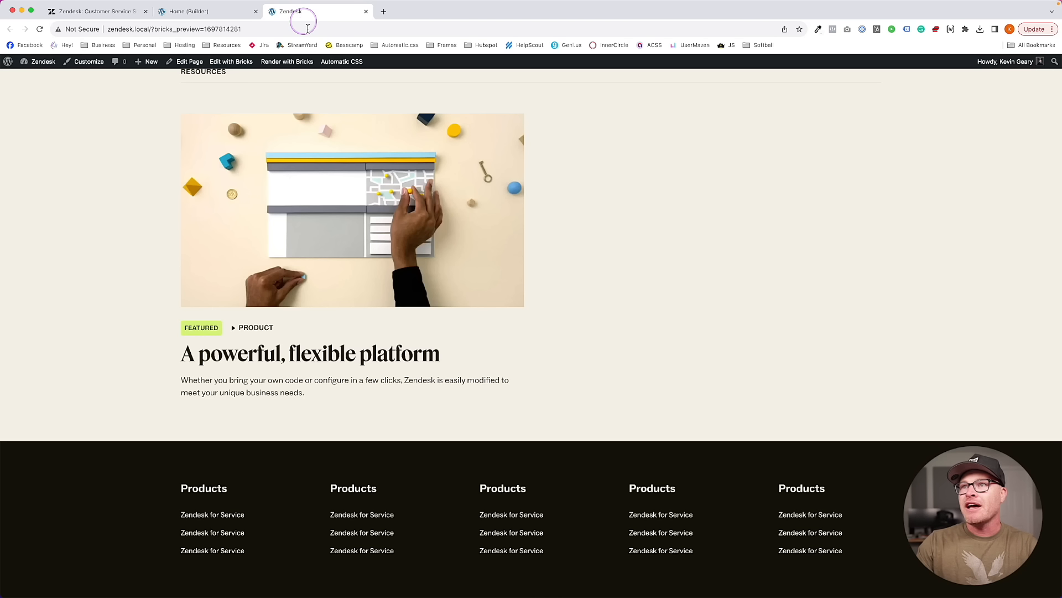
{"action": "scroll", "coordinate": [631, 374], "scroll_direction": "up", "scroll_amount": 1}
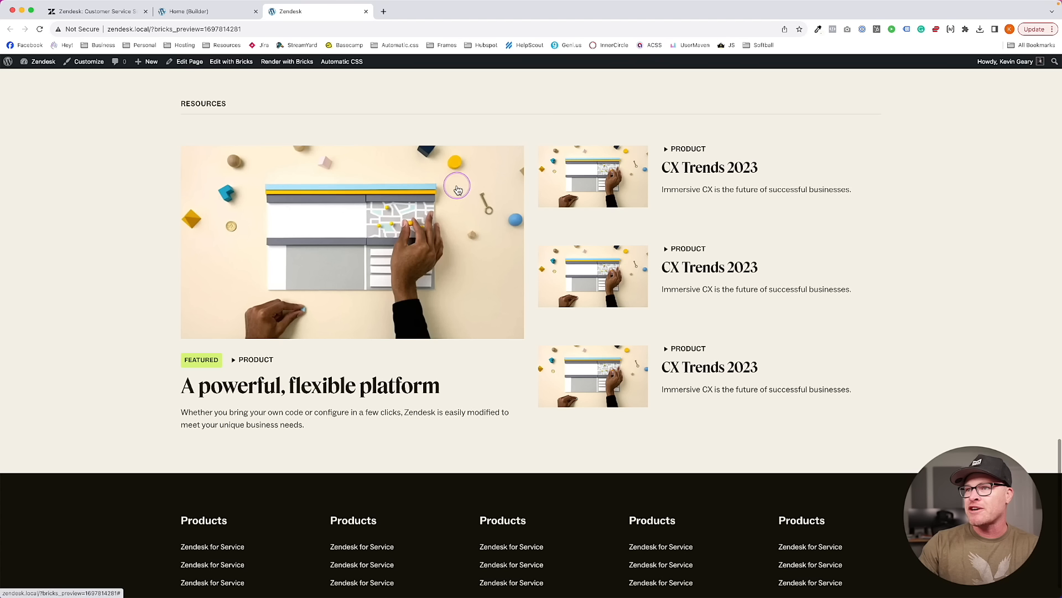
{"action": "right_click", "coordinate": [676, 223]}
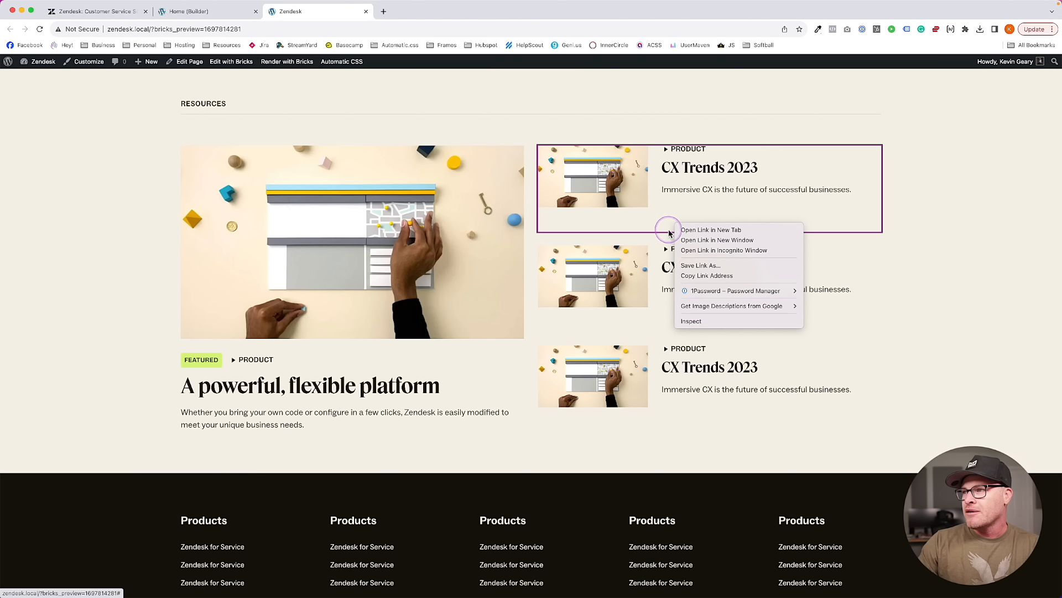
{"action": "left_click", "coordinate": [191, 12]}
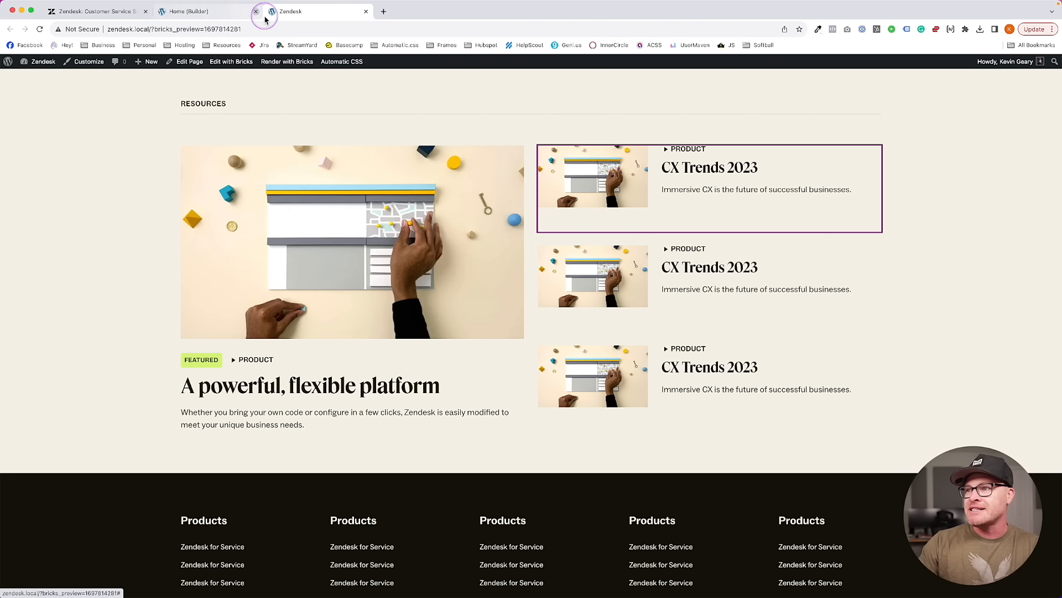
{"action": "left_click", "coordinate": [141, 12]}
{"action": "left_click", "coordinate": [191, 11]}
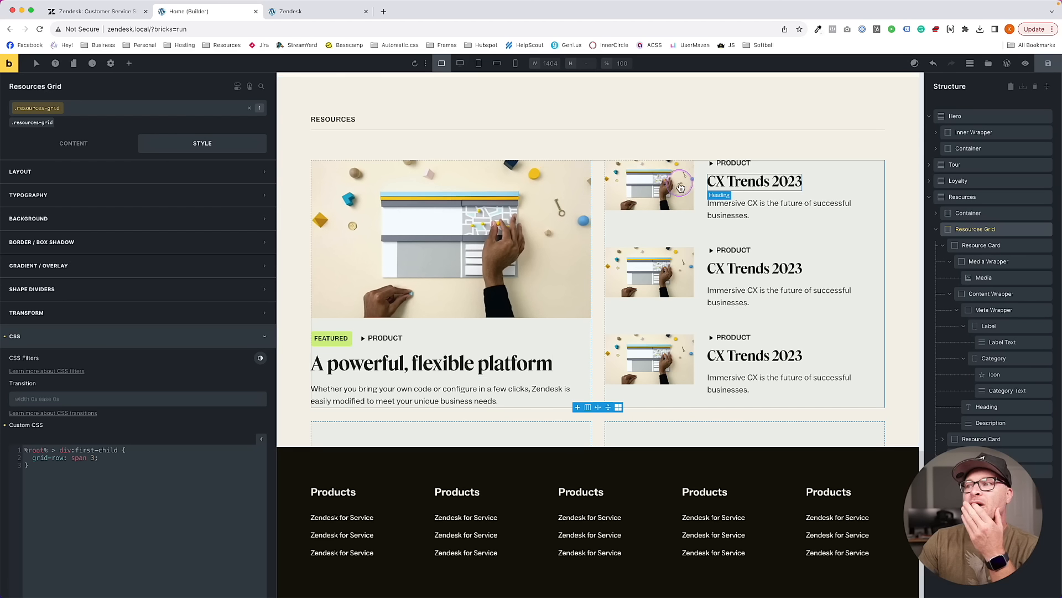
Add align-items: stretch to the root rule in the custom CSS of the .resource-card--wide class
{"action": "left_click", "coordinate": [703, 222]}
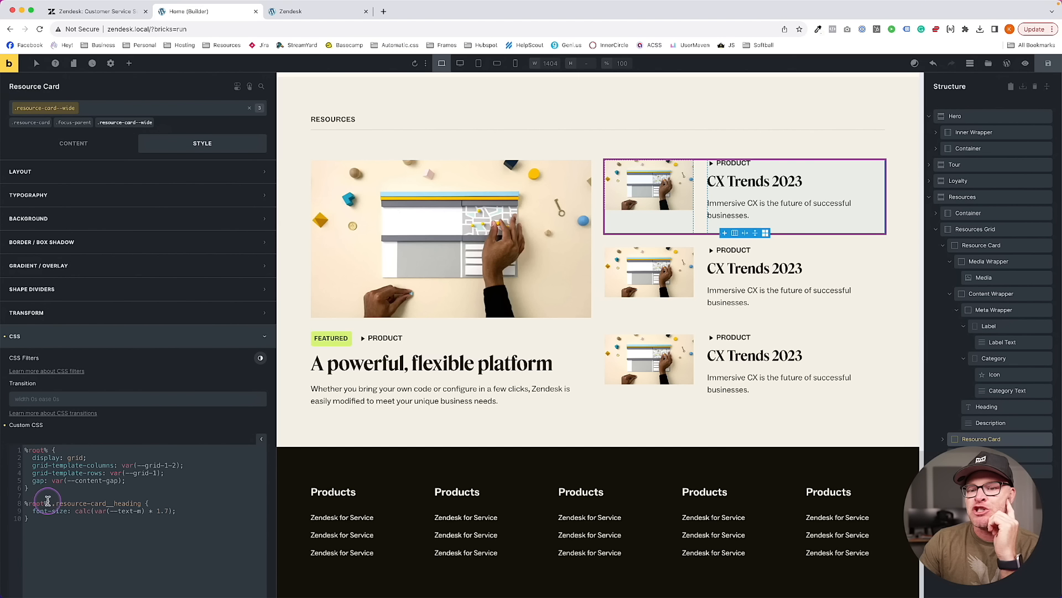
{"action": "left_click", "coordinate": [67, 492]}
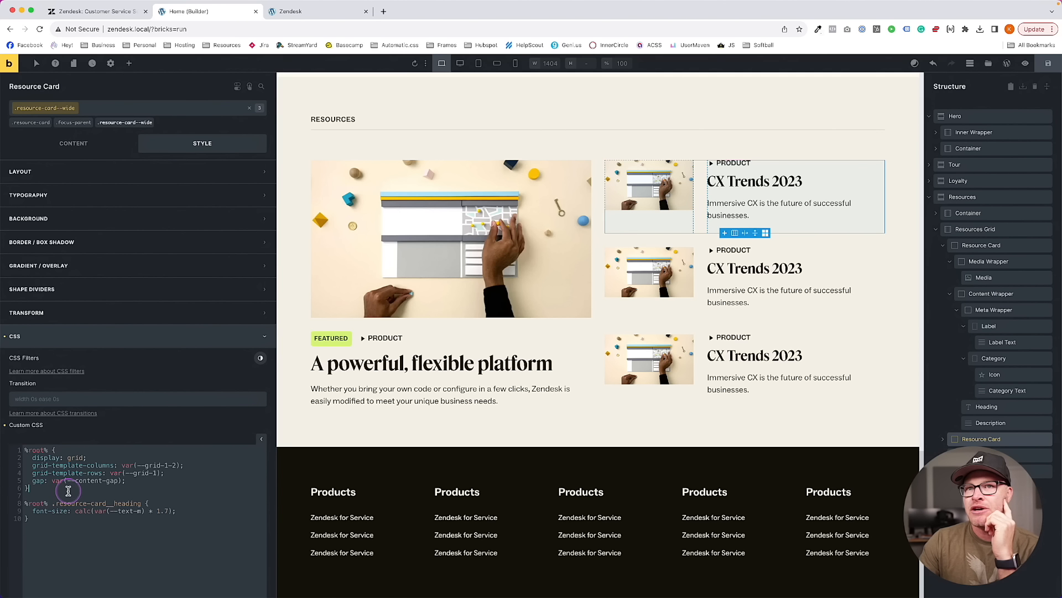
{"action": "left_click", "coordinate": [97, 494]}
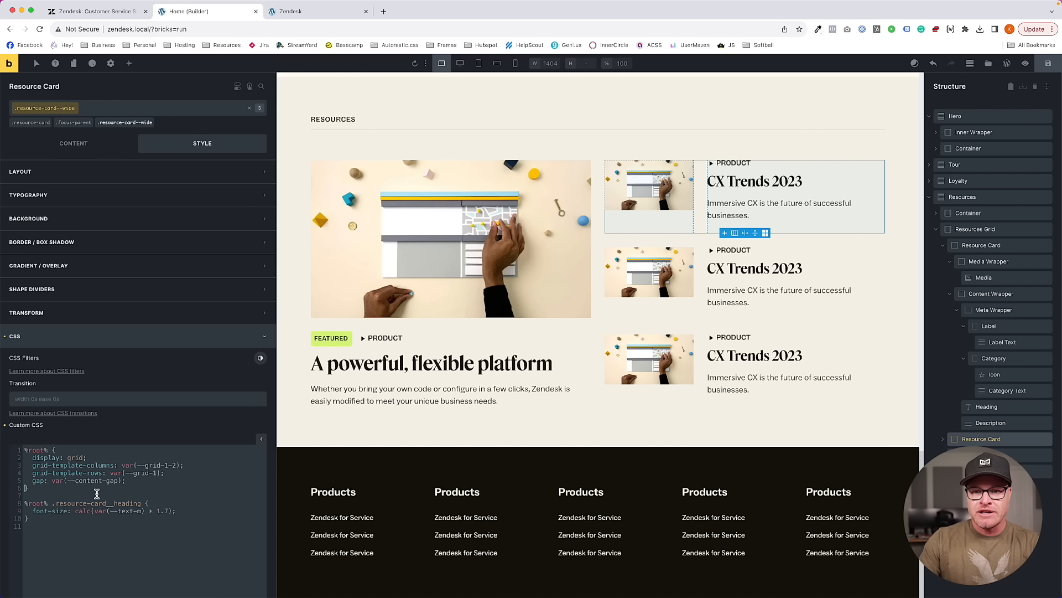
{"action": "left_click", "coordinate": [128, 481]}
{"action": "key", "text": "Return"}
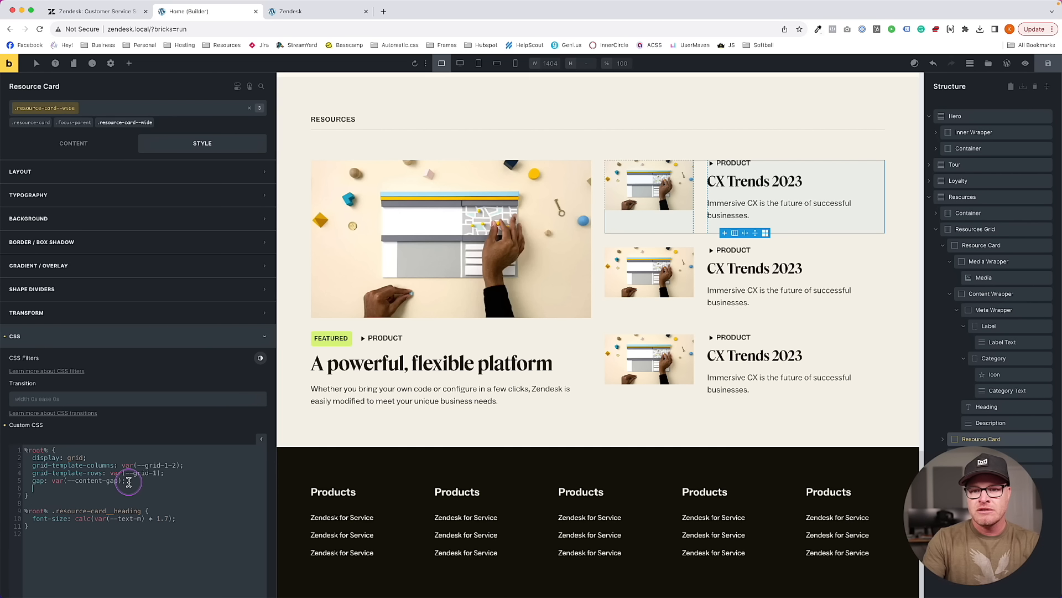
{"action": "type", "text": "align-ites"}
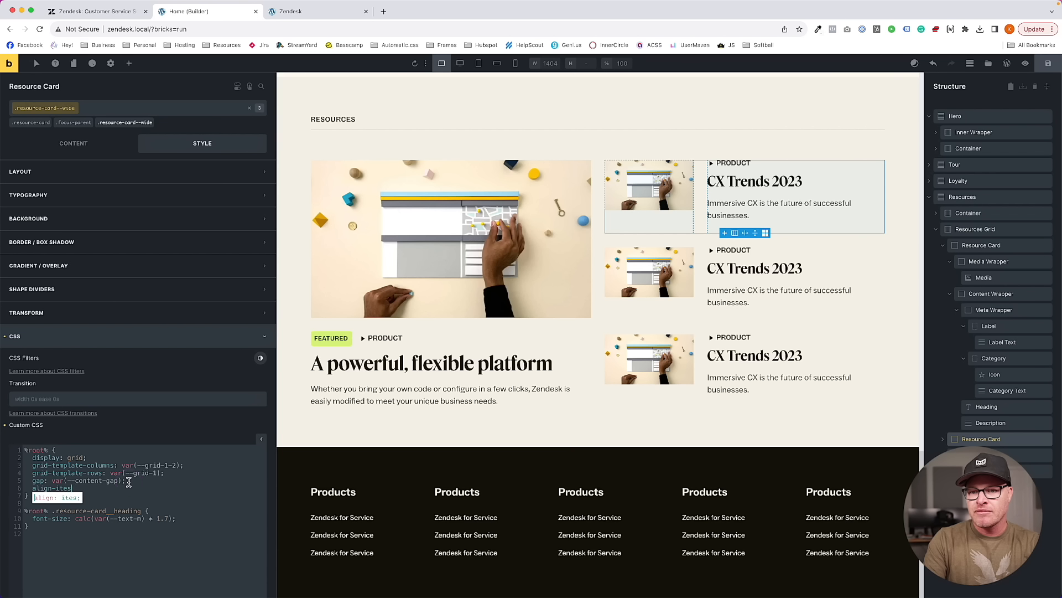
{"action": "key", "text": "BackSpace"}
{"action": "type", "text": "ms: stretch;"}
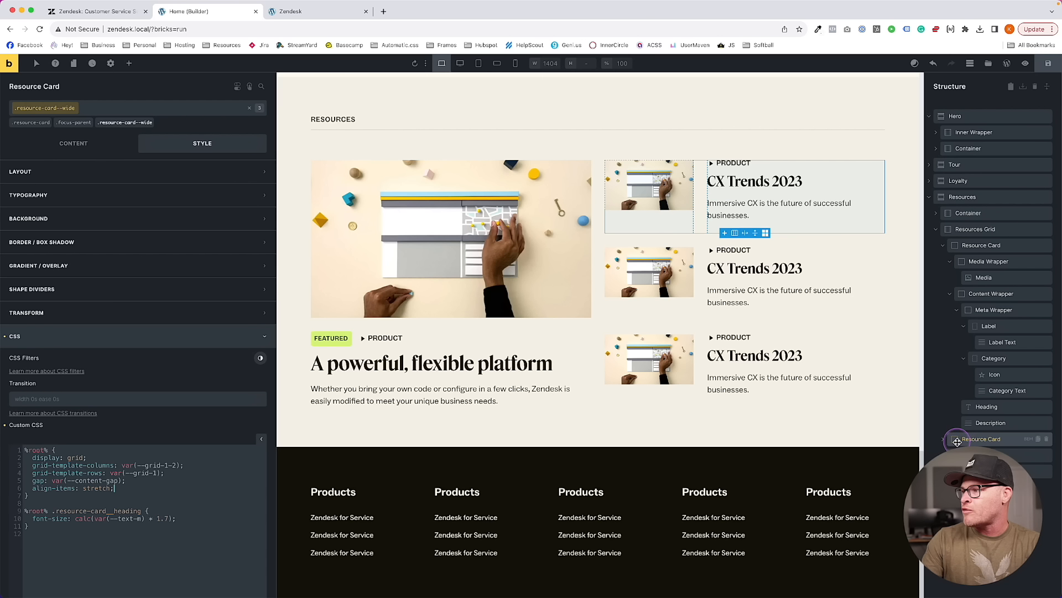
Add a %root% .resource-card__media rule with flex: 1 to the wide card's custom CSS, reusing the heading rule's selector
{"action": "left_click", "coordinate": [975, 452]}
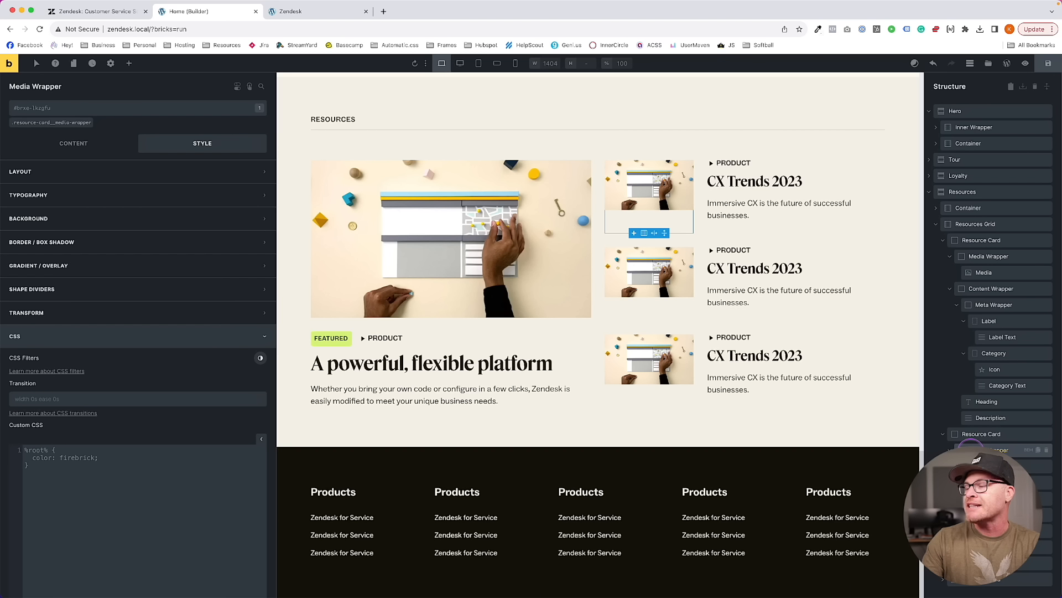
{"action": "left_click", "coordinate": [984, 466]}
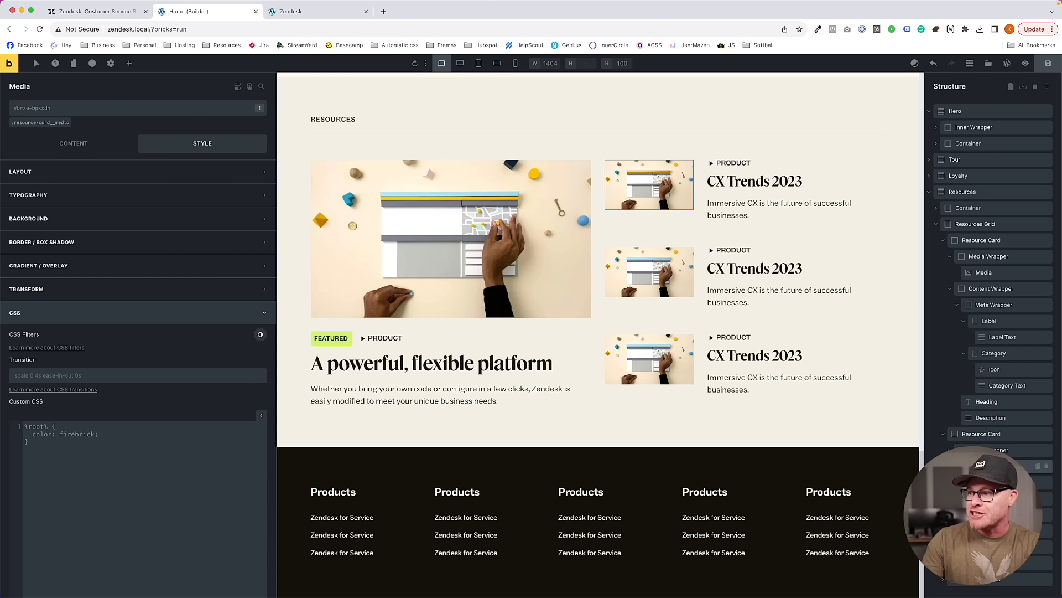
{"action": "left_click", "coordinate": [989, 437]}
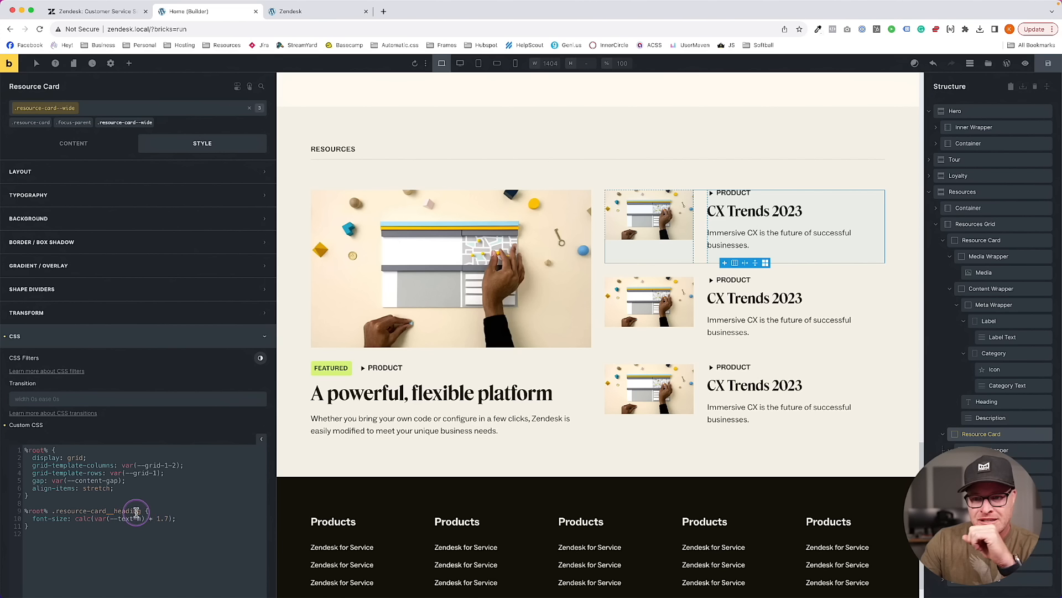
{"action": "left_click_drag", "start_coordinate": [142, 510], "coordinate": [22, 512]}
{"action": "key", "text": "super+c"}
{"action": "left_click", "coordinate": [48, 528]}
{"action": "key", "text": "Return"}
{"action": "key", "text": "Return"}
{"action": "key", "text": "super+v"}
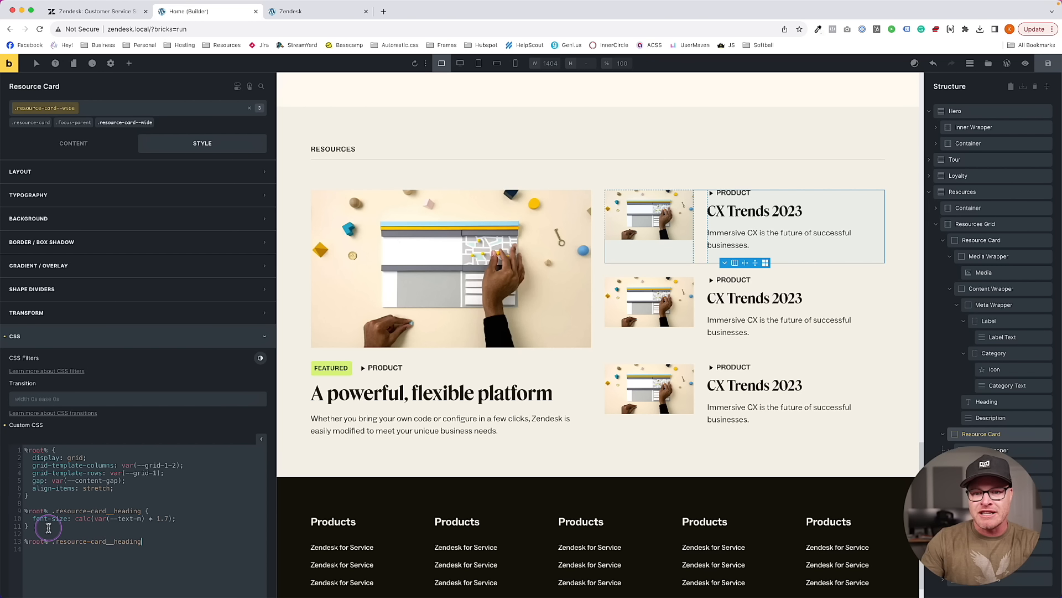
{"action": "left_click", "coordinate": [116, 538]}
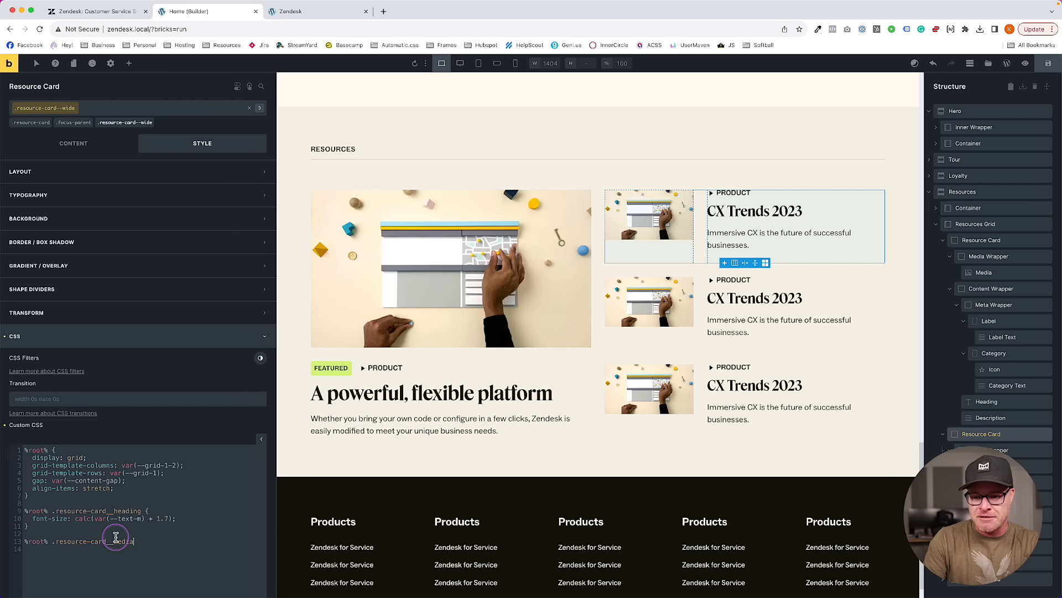
{"action": "type", "text": "flex: 1;"}
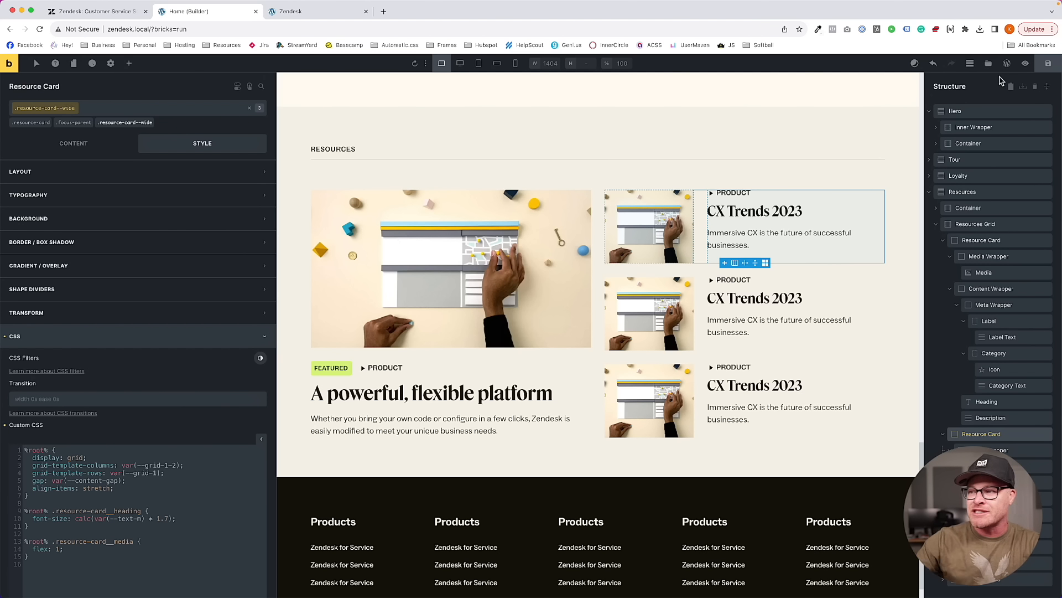
Check the content wrapper's class, and add a %root% .resource-card__content-wrapper rule with align-items: center to the wide card's custom CSS
{"action": "left_click", "coordinate": [815, 255]}
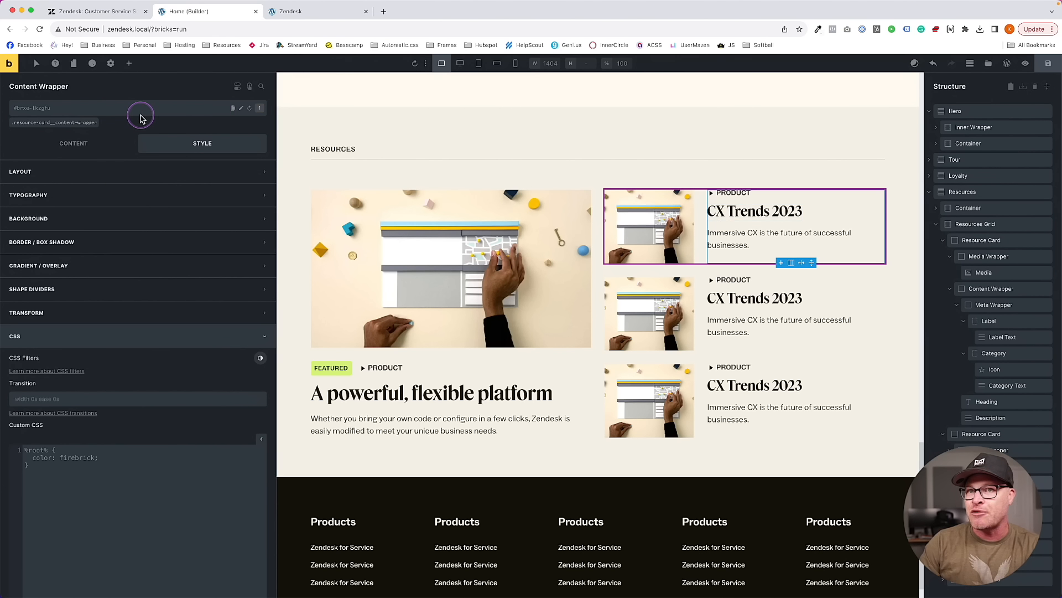
{"action": "left_click", "coordinate": [701, 229]}
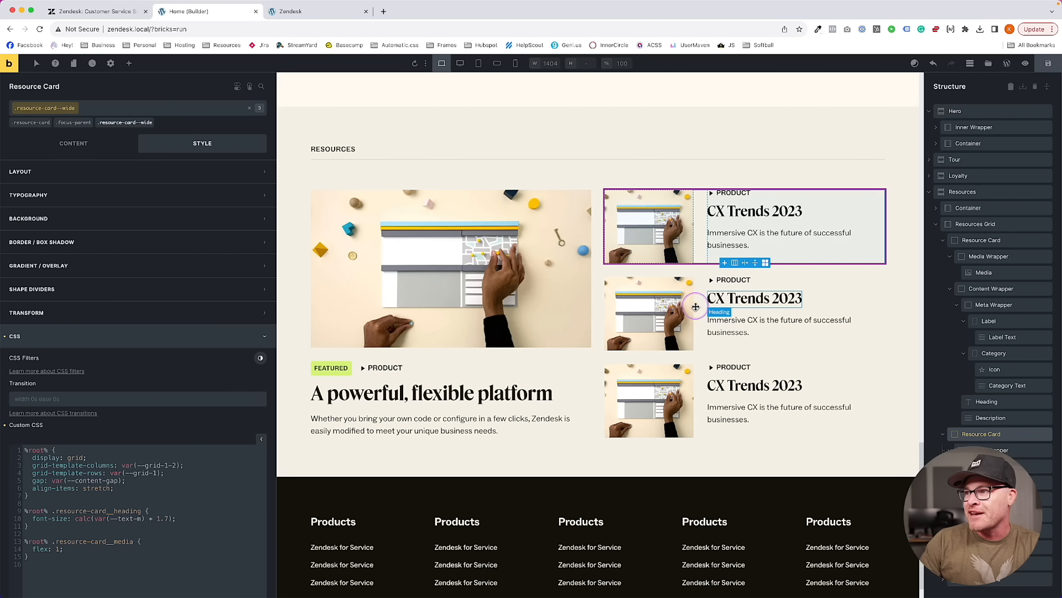
{"action": "left_click", "coordinate": [139, 339]}
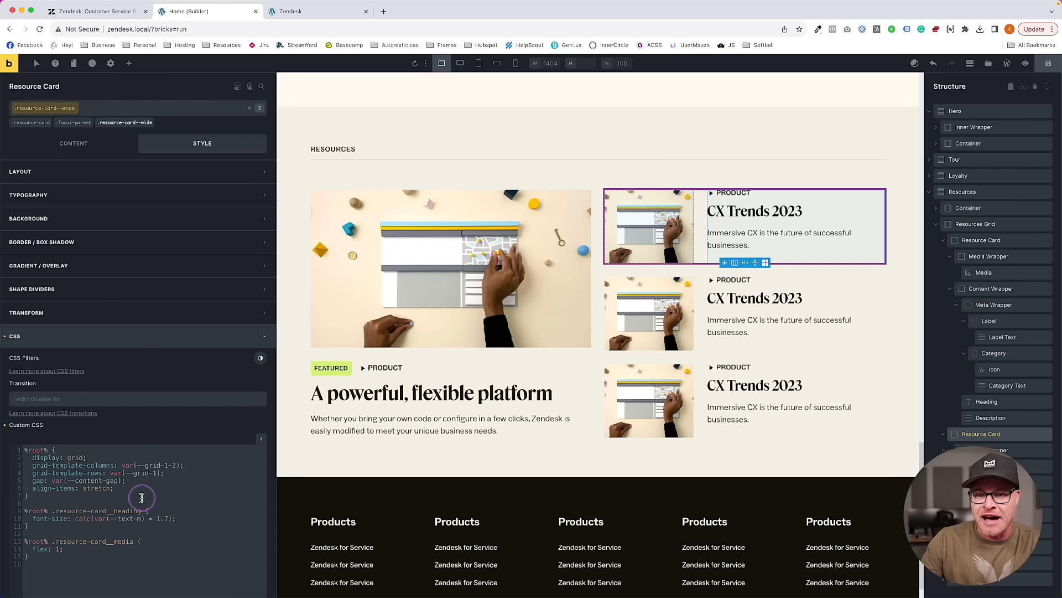
{"action": "left_click_drag", "start_coordinate": [142, 510], "coordinate": [29, 512]}
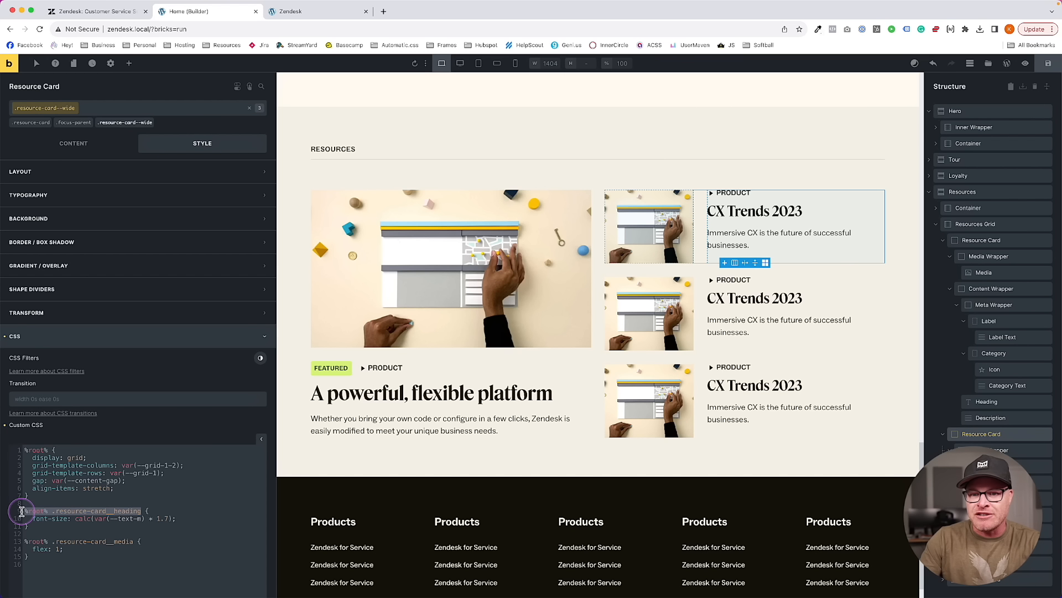
{"action": "left_click", "coordinate": [22, 515]}
{"action": "key", "text": "super+v"}
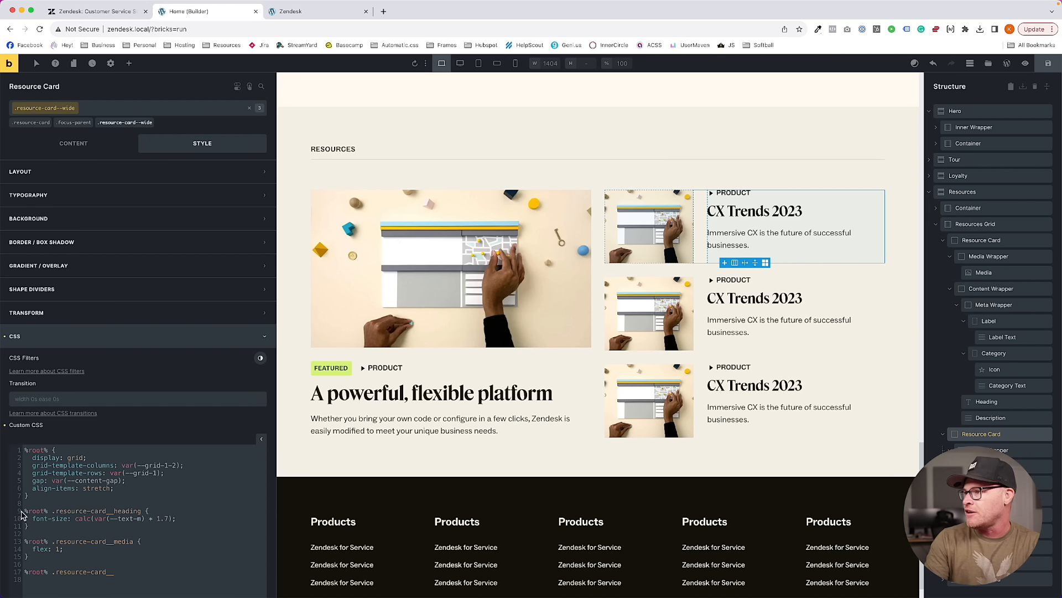
{"action": "type", "text": "content-wrapp"}
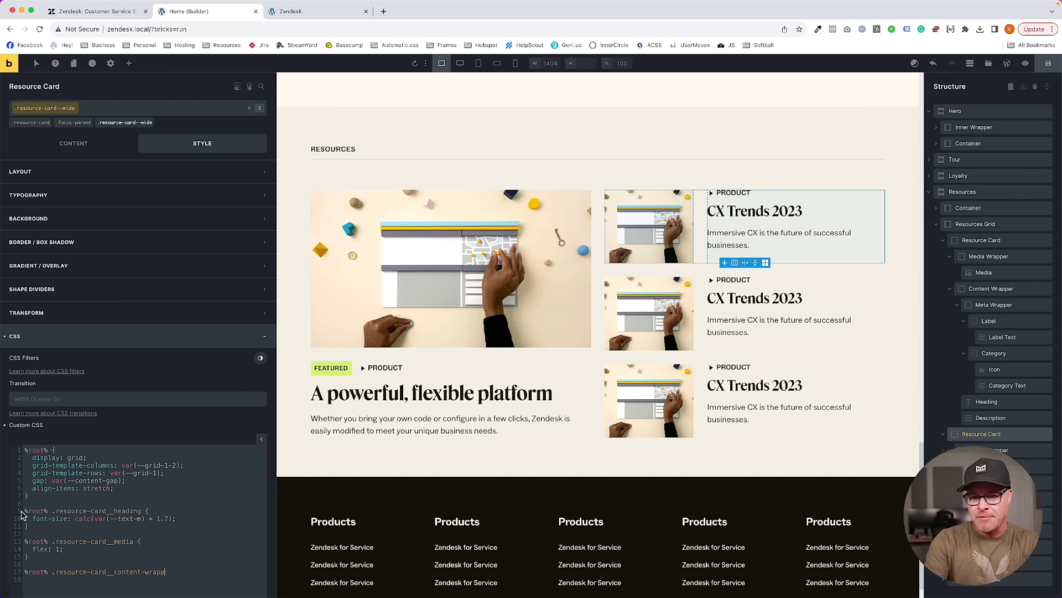
{"action": "type", "text": "er {"}
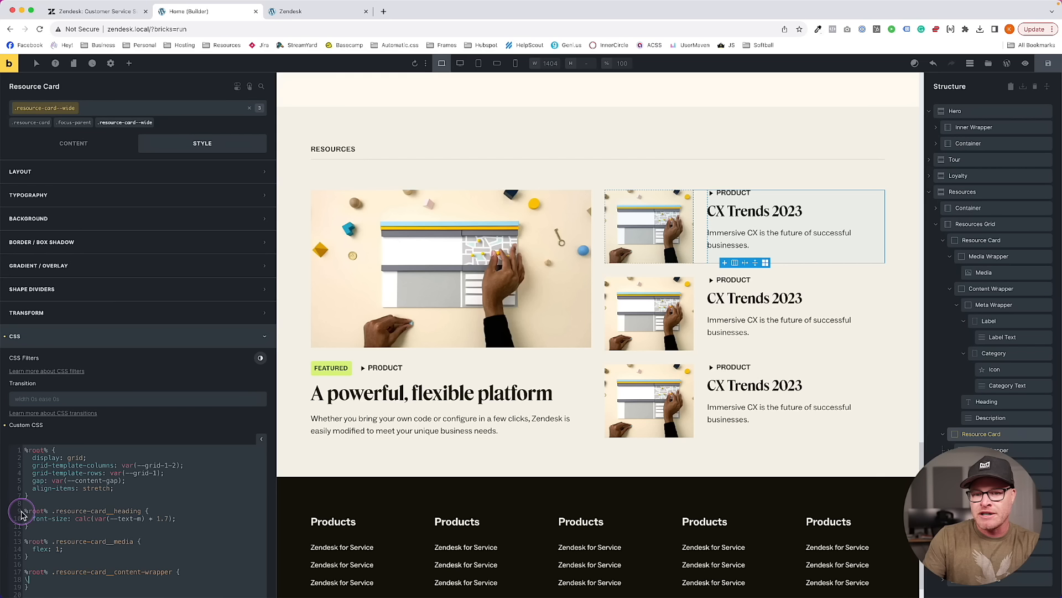
{"action": "key", "text": "Tab"}
{"action": "type", "text": "ali"}
{"action": "type", "text": "gn-items"}
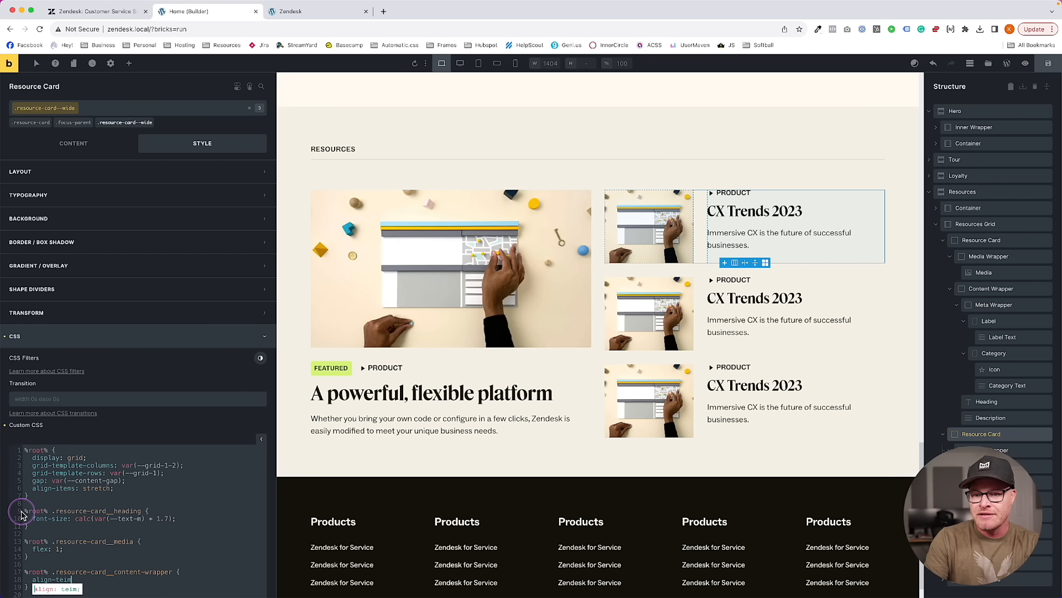
{"action": "type", "text": ": center;"}
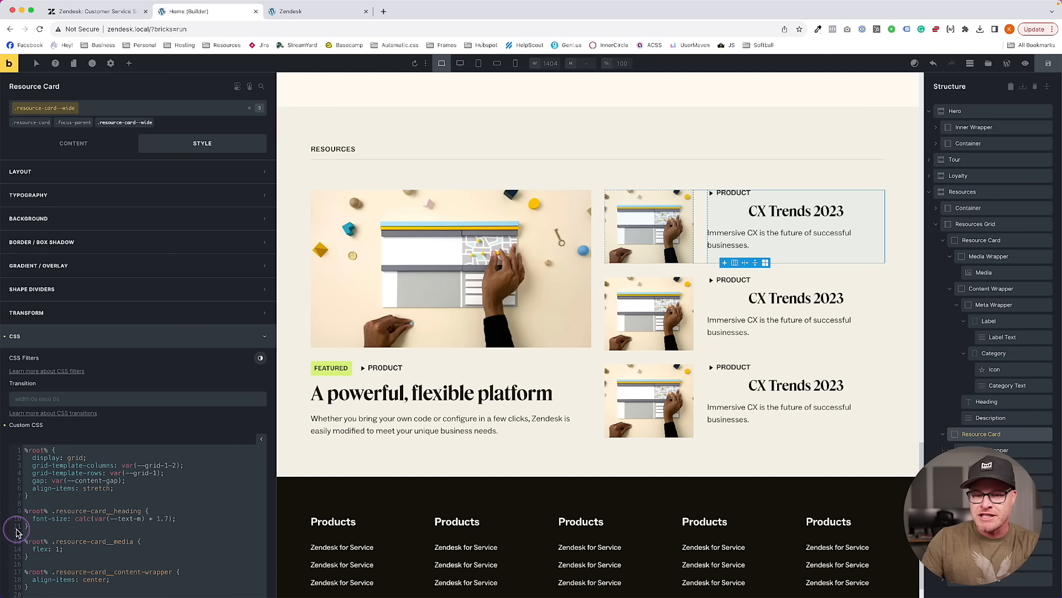
Replace align-items with justify-content: center in the wide card's content-wrapper rule and save the page
{"action": "double_click", "coordinate": [58, 581]}
{"action": "key", "text": "BackSpace"}
{"action": "key", "text": "BackSpace"}
{"action": "key", "text": "BackSpace"}
{"action": "key", "text": "BackSpace"}
{"action": "key", "text": "BackSpace"}
{"action": "key", "text": "BackSpace"}
{"action": "key", "text": "BackSpace"}
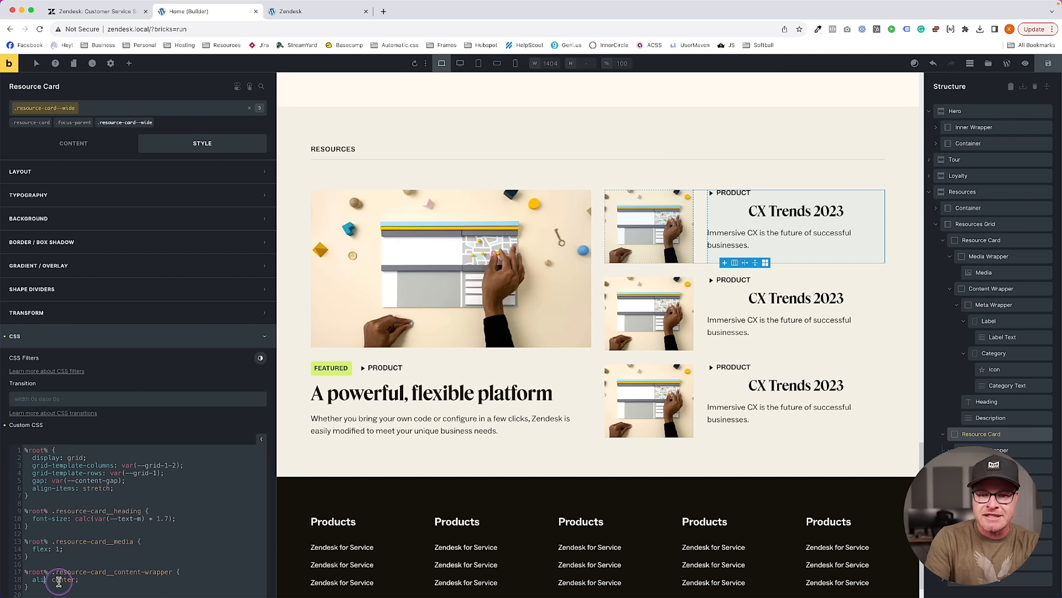
{"action": "type", "text": "justify"}
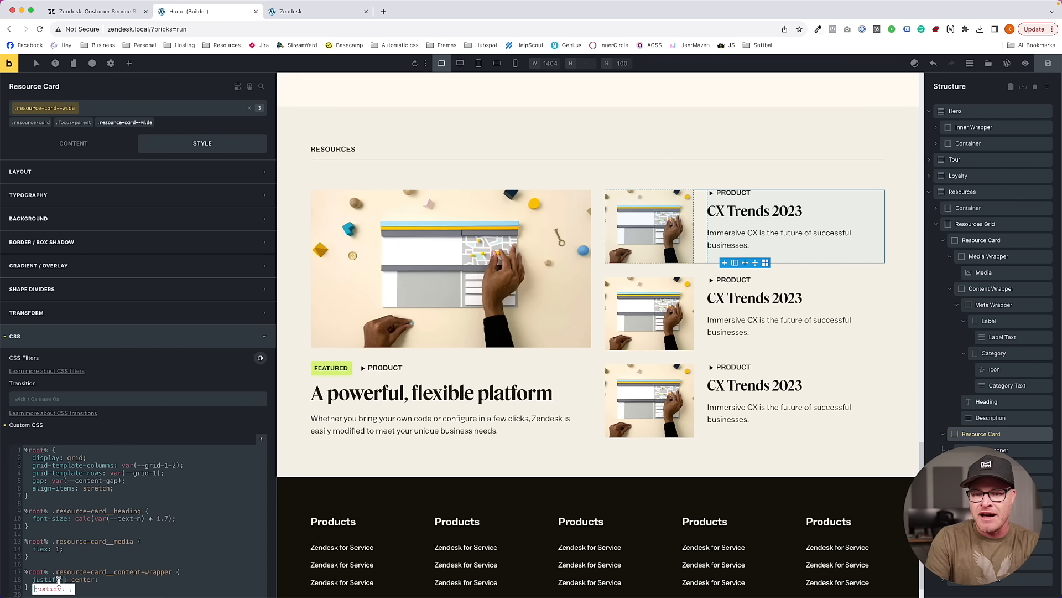
{"action": "type", "text": "-content"}
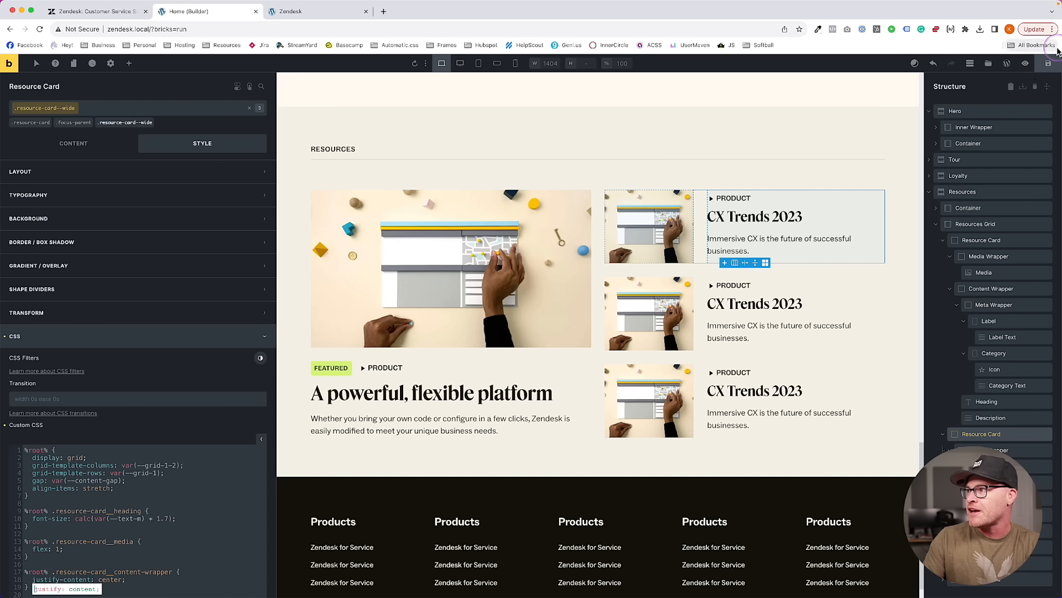
{"action": "left_click", "coordinate": [1048, 63]}
Compare the resources section on the previewed front-end page and in the builder with the original Zendesk page
{"action": "left_click", "coordinate": [299, 11]}
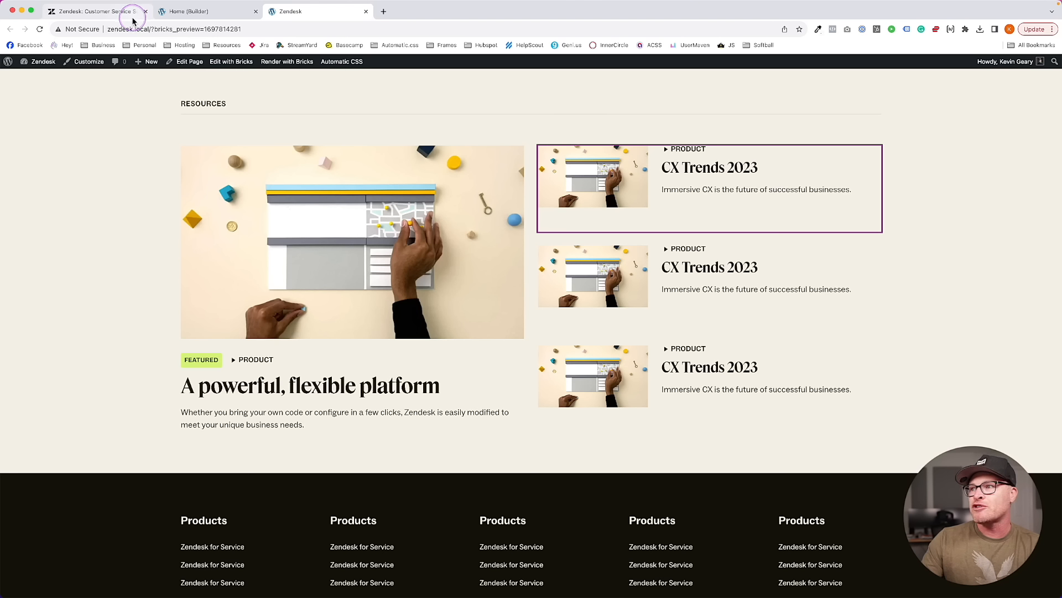
{"action": "left_click", "coordinate": [94, 12]}
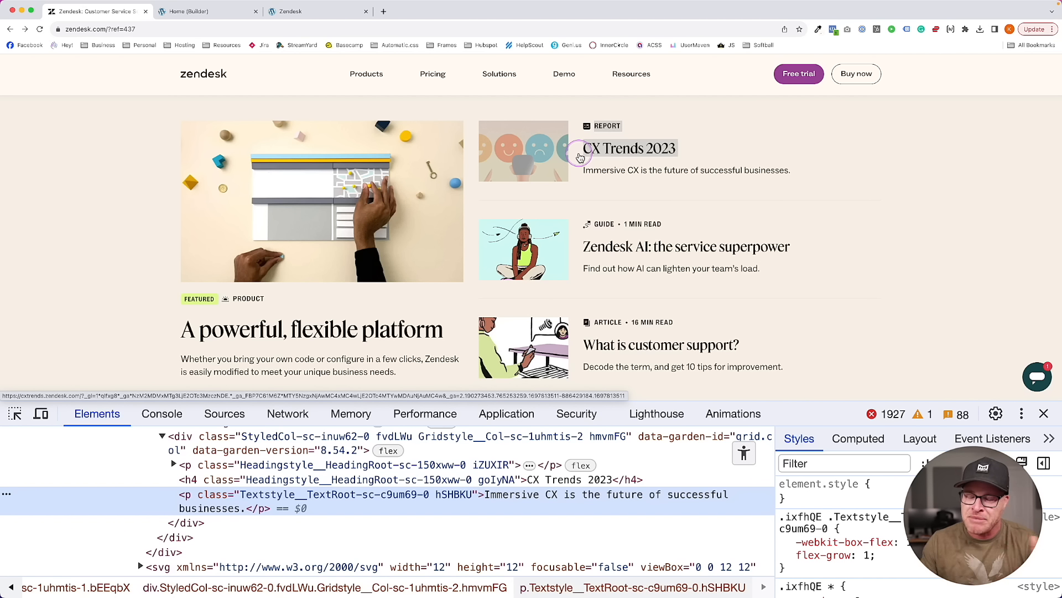
{"action": "left_click", "coordinate": [185, 12]}
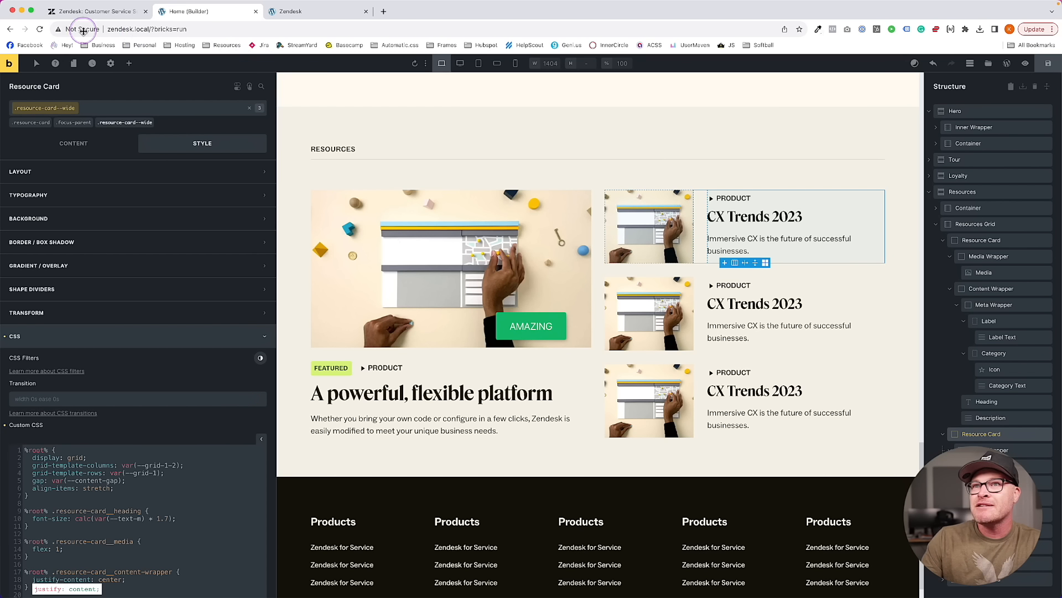
{"action": "left_click", "coordinate": [105, 12]}
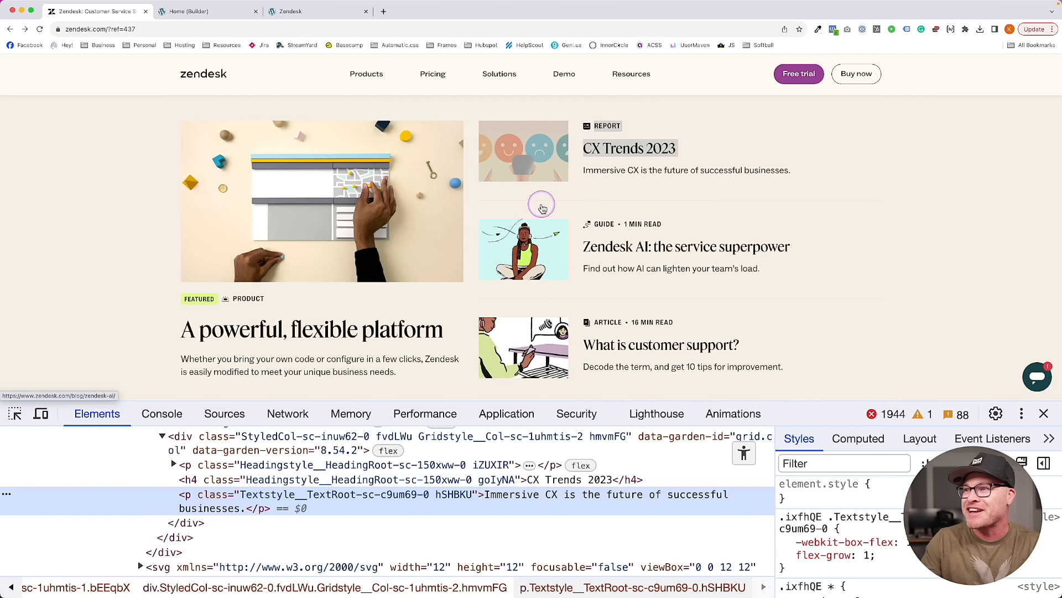
{"action": "left_click", "coordinate": [183, 11]}
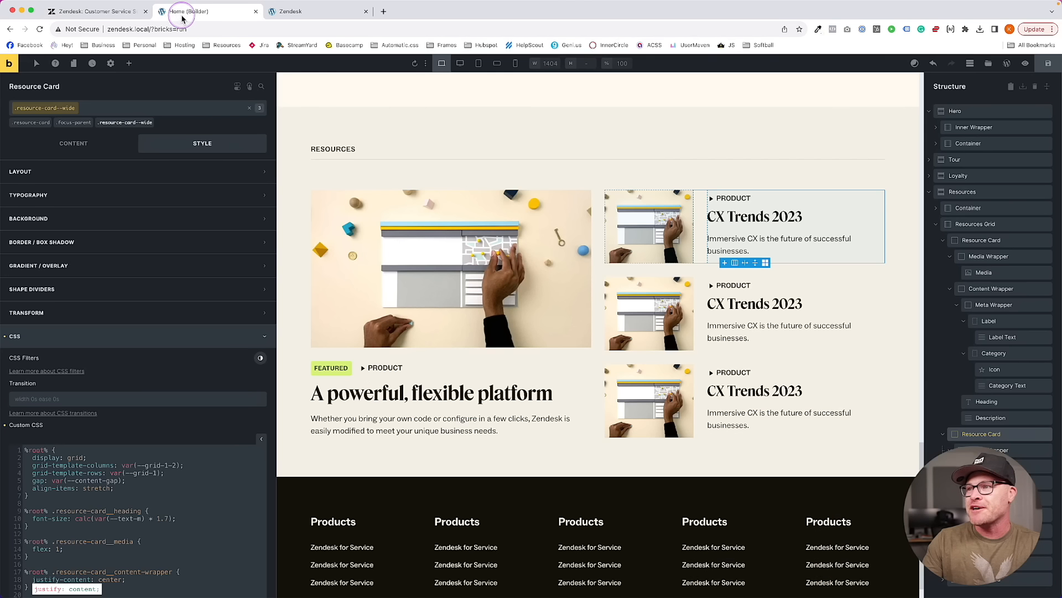
Select the Resources Grid, compare its spacing with the original page, set its gap to var(--grid-gap), and save
{"action": "left_click", "coordinate": [699, 270]}
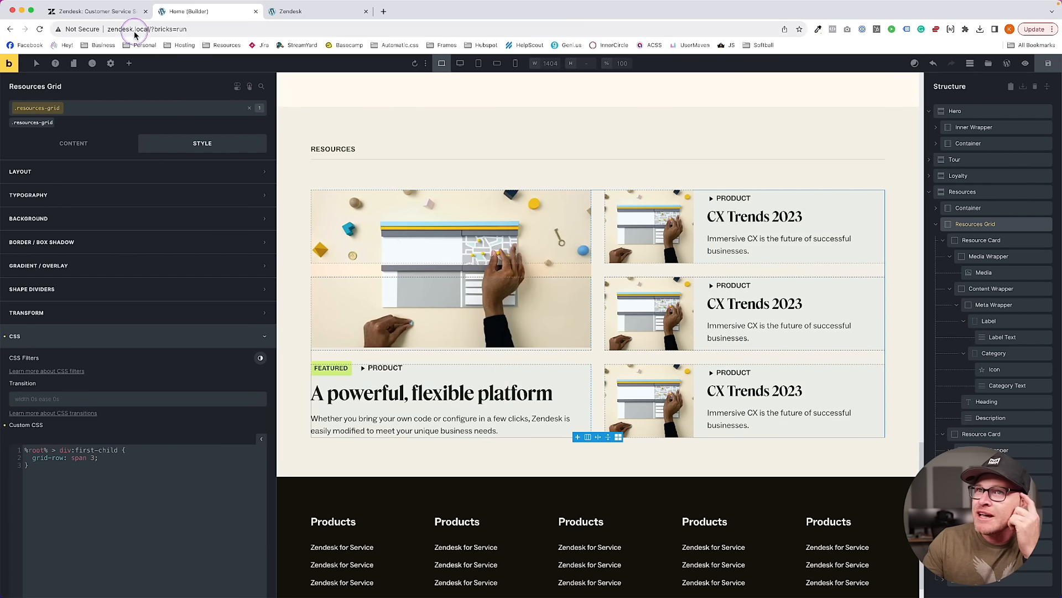
{"action": "left_click", "coordinate": [127, 12]}
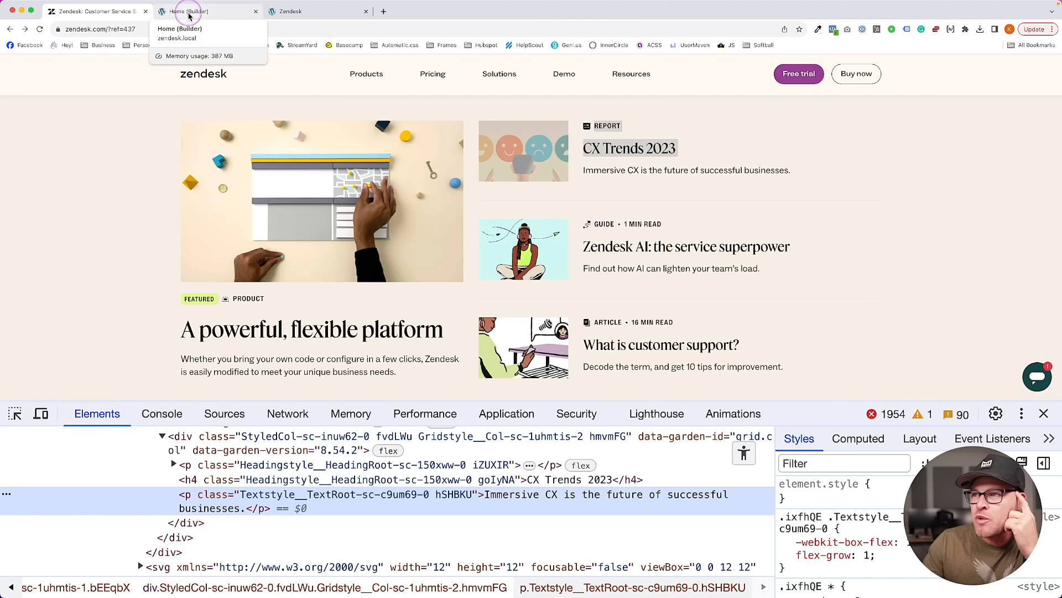
{"action": "left_click", "coordinate": [189, 15]}
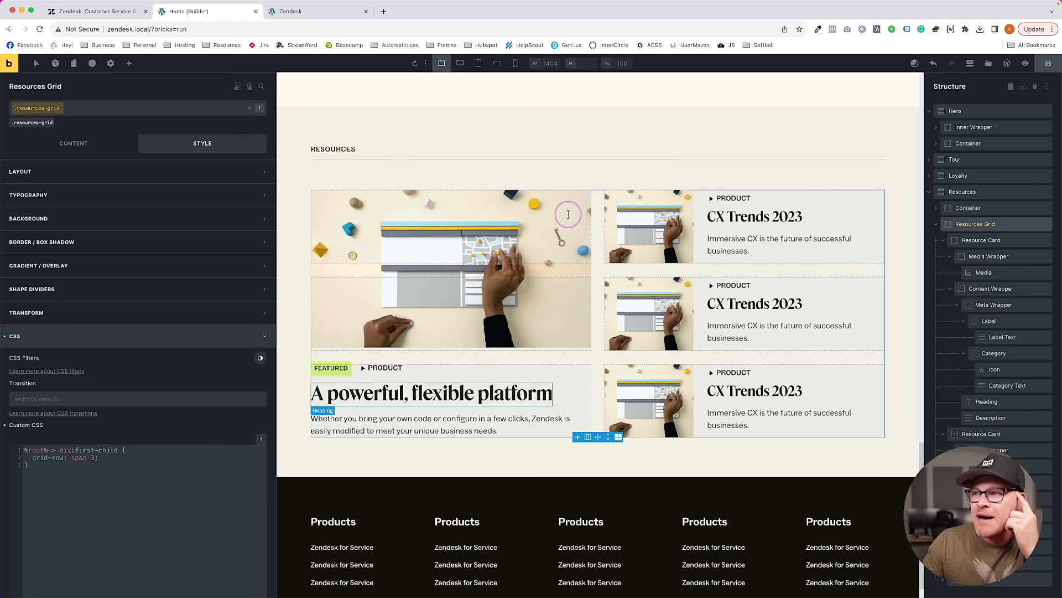
{"action": "left_click", "coordinate": [72, 144]}
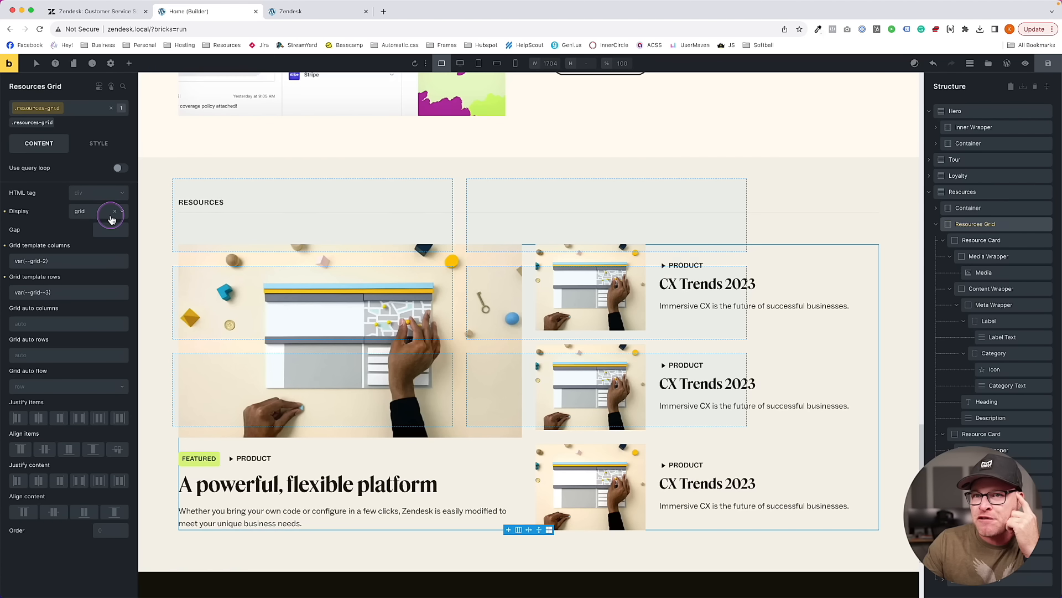
{"action": "left_click", "coordinate": [105, 231]}
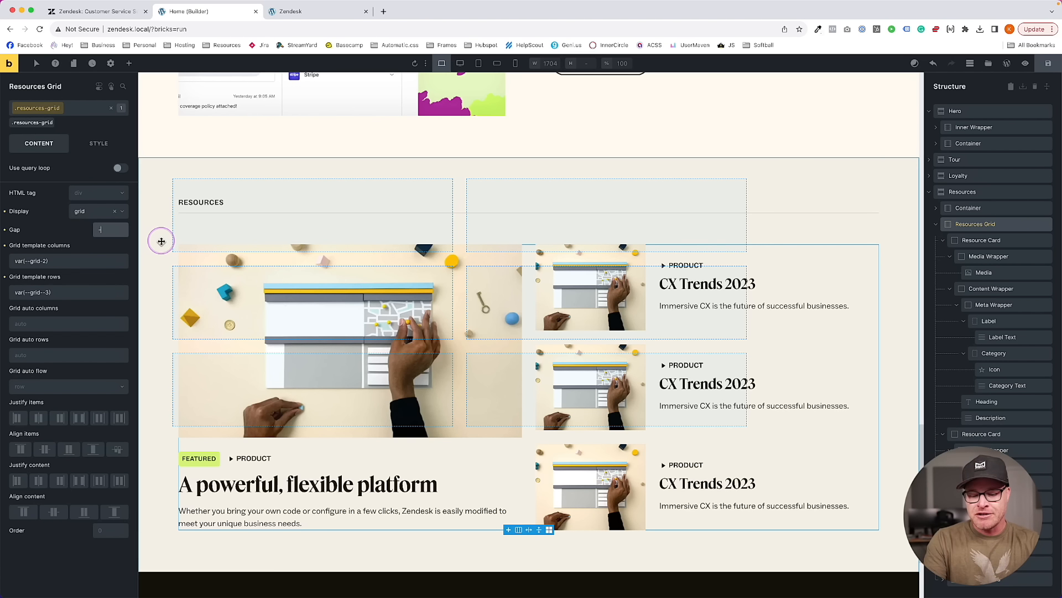
{"action": "type", "text": "--grid-gap"}
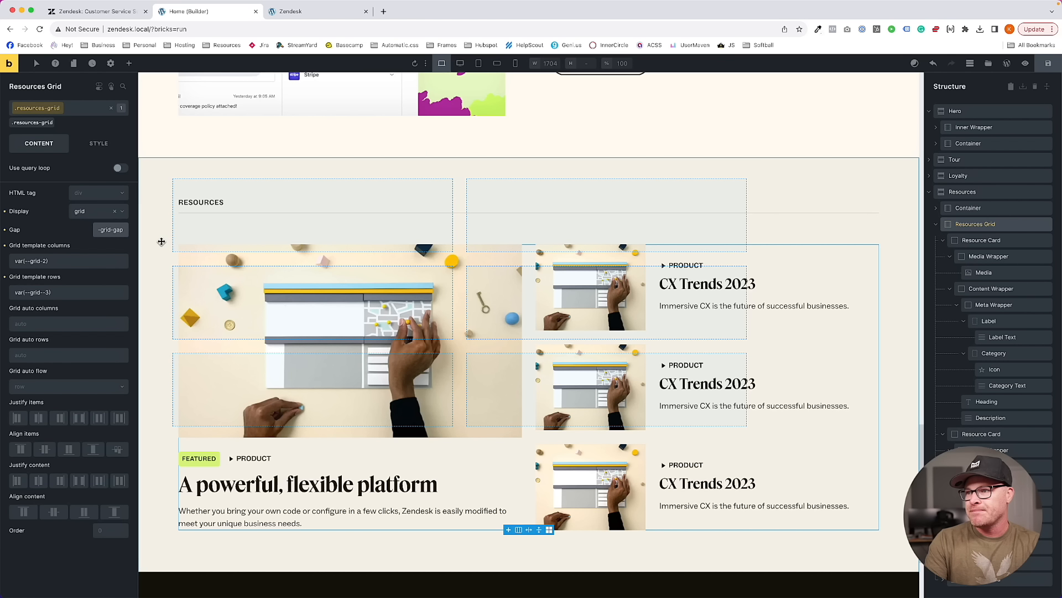
{"action": "key", "text": "Return"}
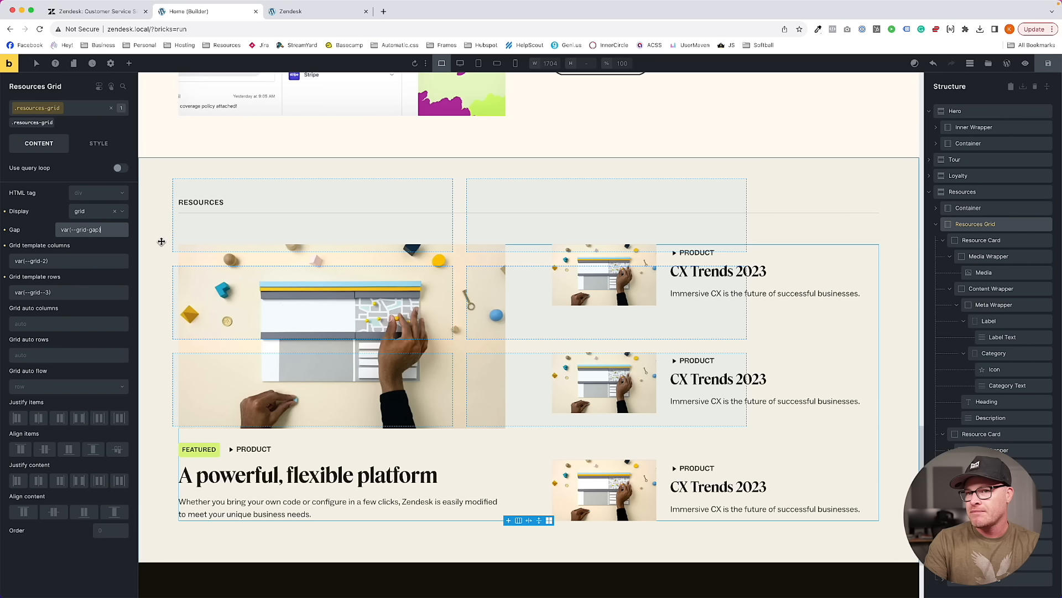
{"action": "key", "text": "super+a"}
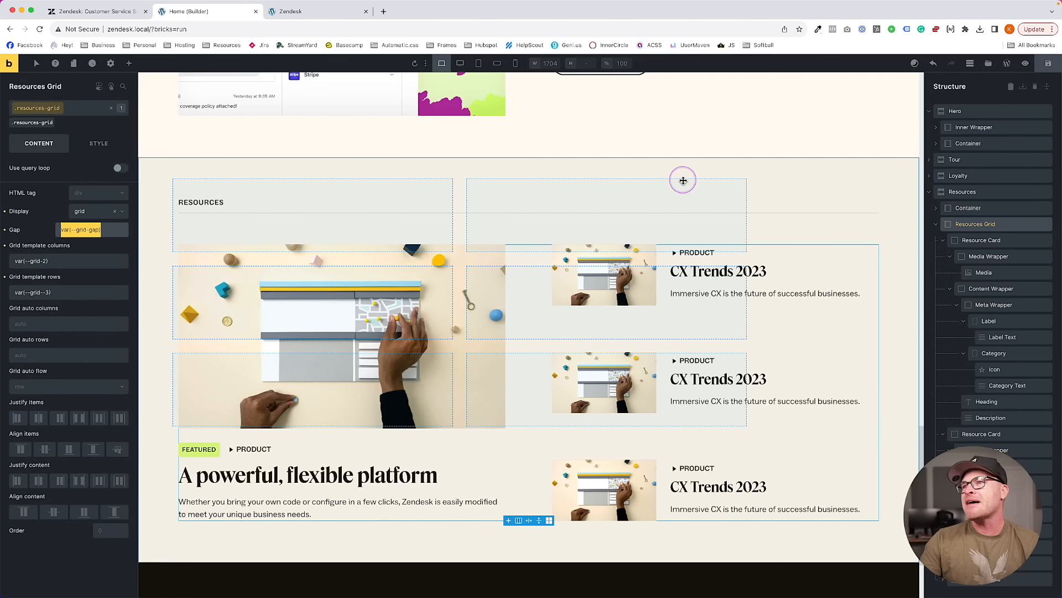
{"action": "key", "text": "super+s"}
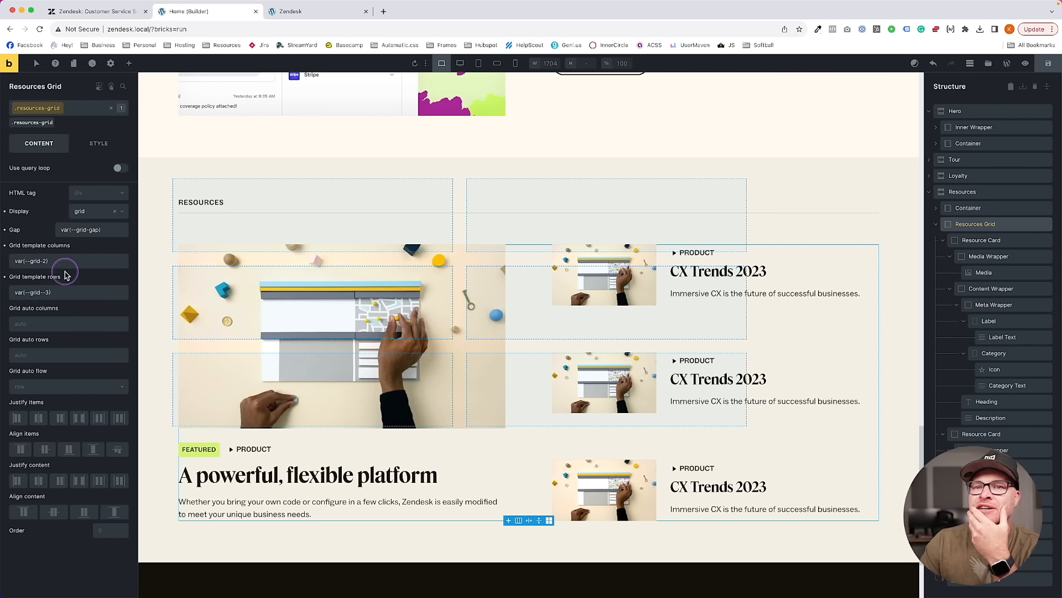
Set the Resources Grid's gap to calc(var(--grid-gap) / 2)
{"action": "left_click", "coordinate": [116, 231]}
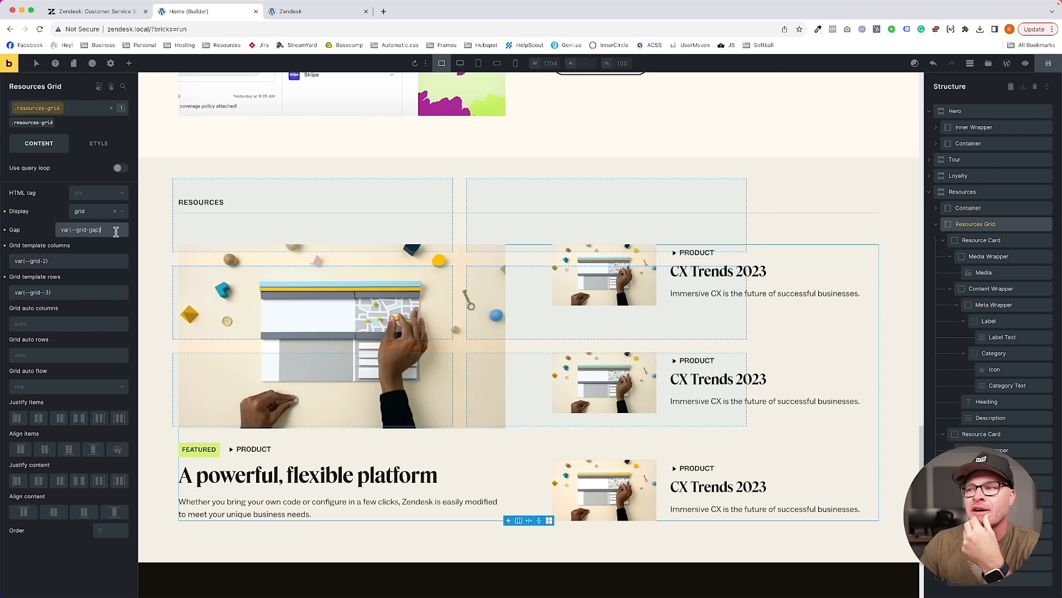
{"action": "left_click", "coordinate": [108, 244]}
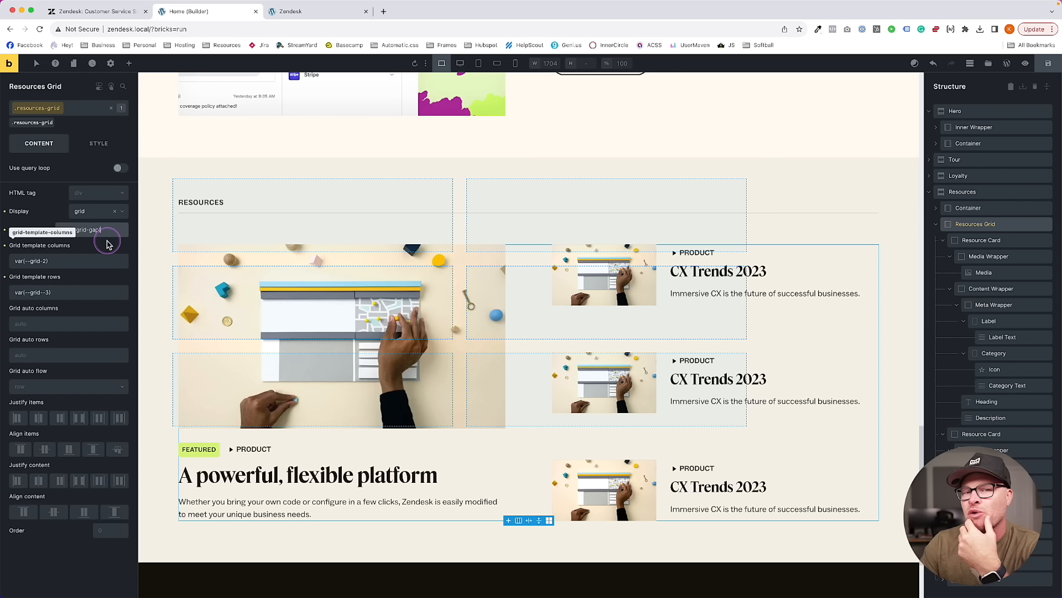
{"action": "triple_click", "coordinate": [111, 230]}
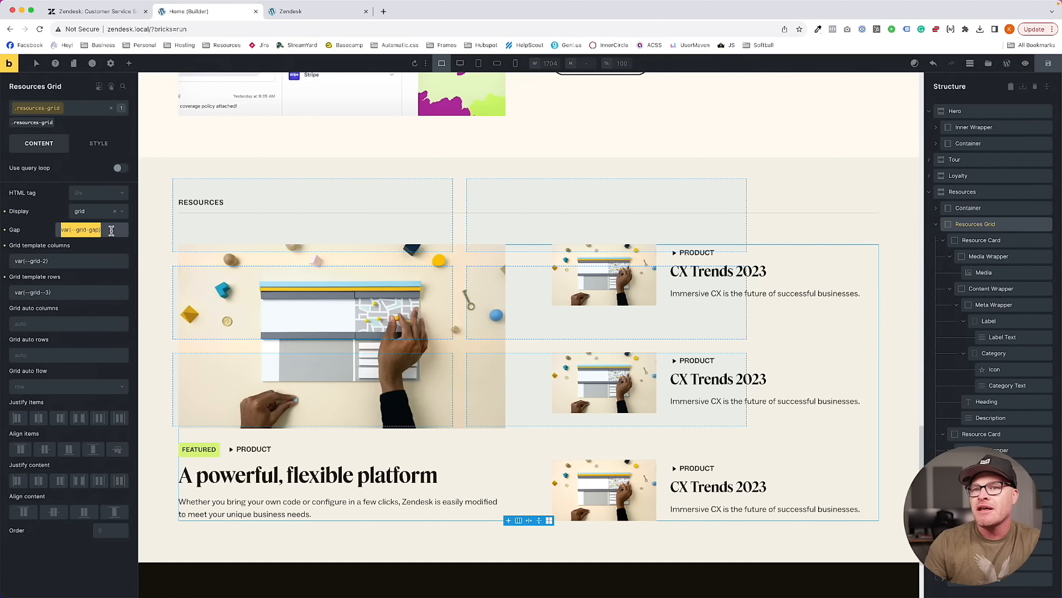
{"action": "left_click", "coordinate": [112, 230]}
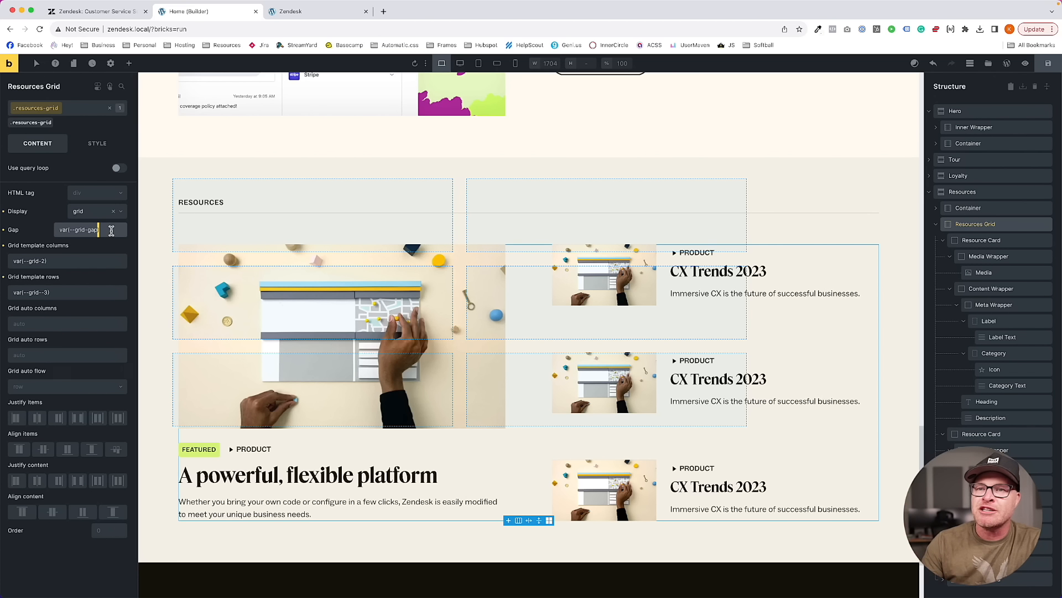
{"action": "triple_click", "coordinate": [111, 230]}
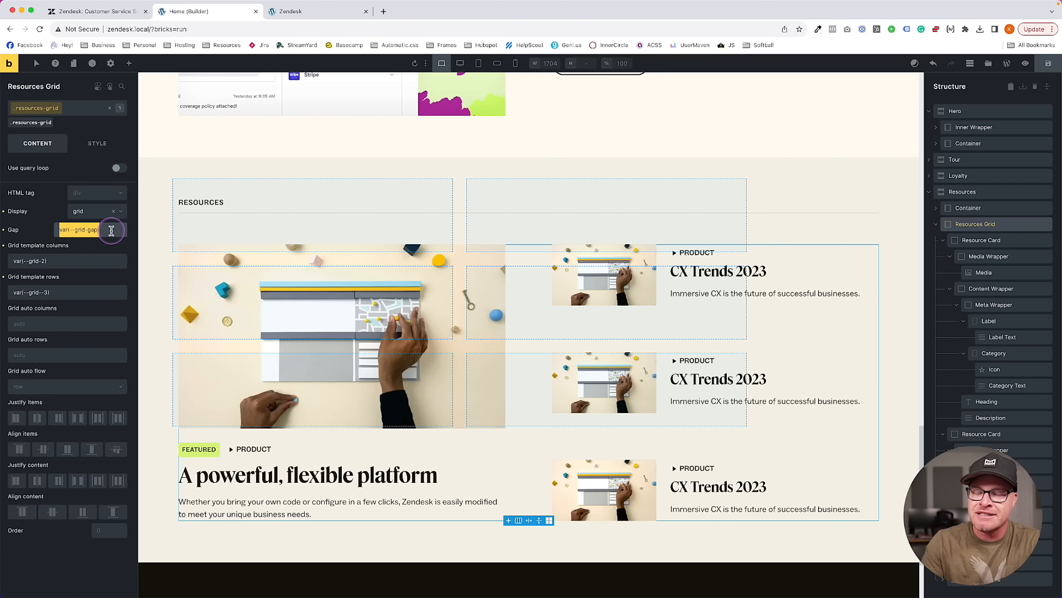
{"action": "type", "text": "--grid-gap"}
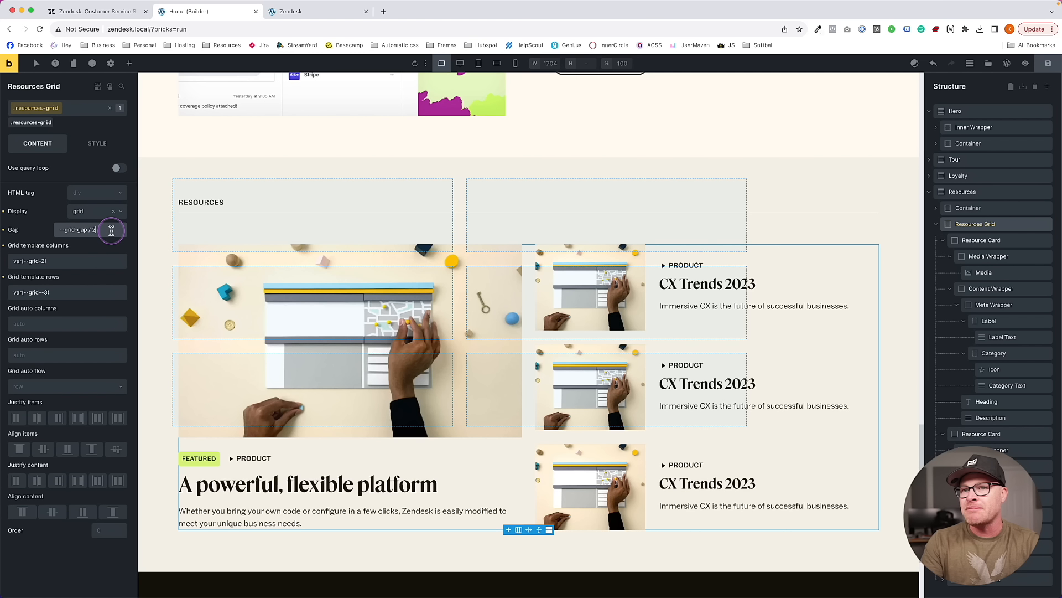
{"action": "key", "text": "Return"}
{"action": "key", "text": "super+a"}
{"action": "key", "text": "Right"}
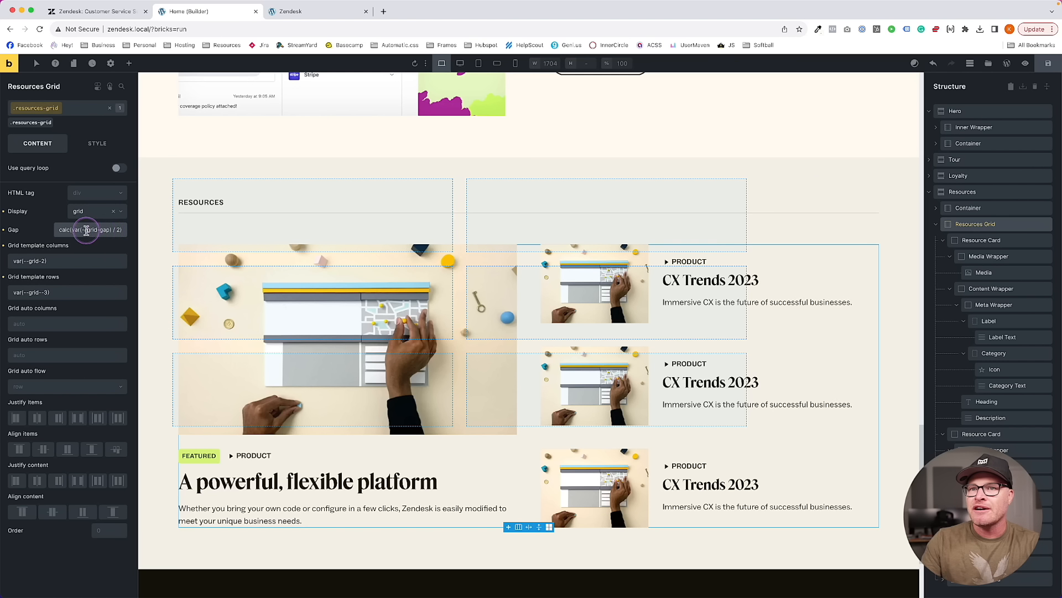
Append var(--grid-gap) as a separate column gap to the Resources Grid's gap value and remove the extra closing parenthesis
{"action": "left_click_drag", "start_coordinate": [66, 232], "coordinate": [156, 233]}
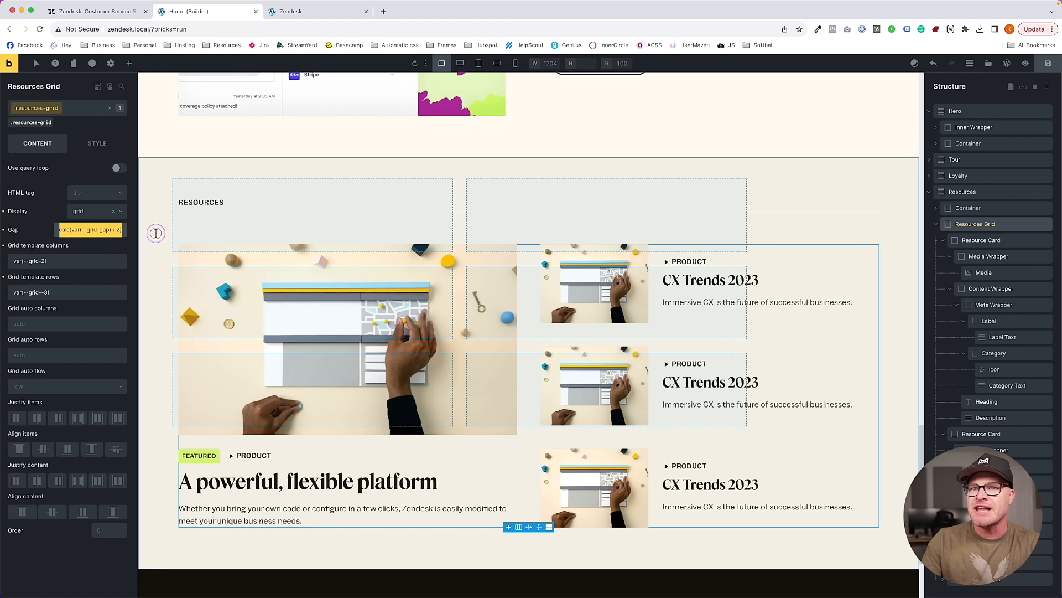
{"action": "key", "text": "Right"}
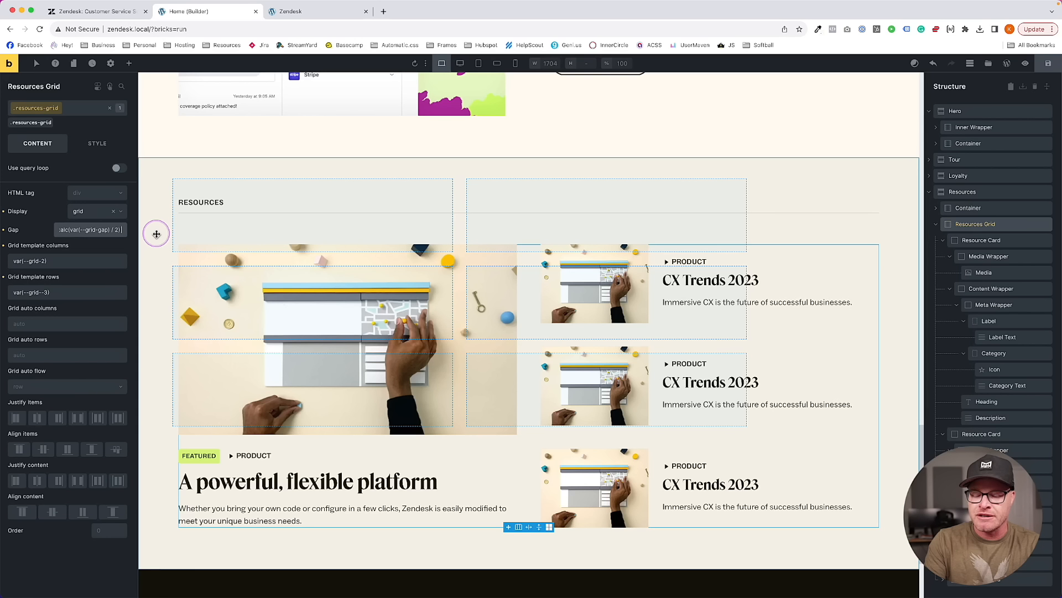
{"action": "type", "text": "--grid-gap"}
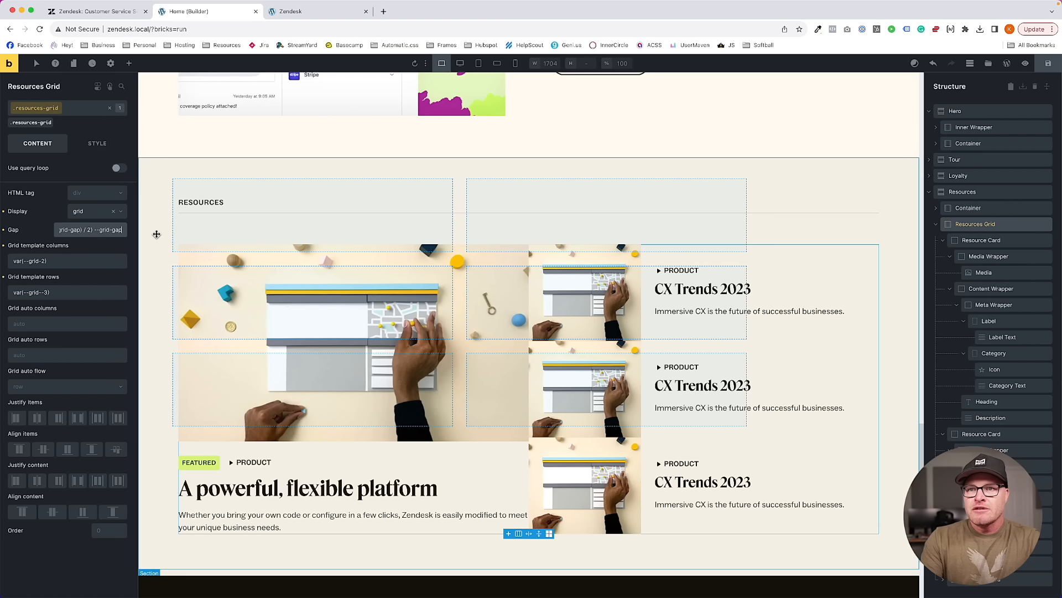
{"action": "key", "text": "Return"}
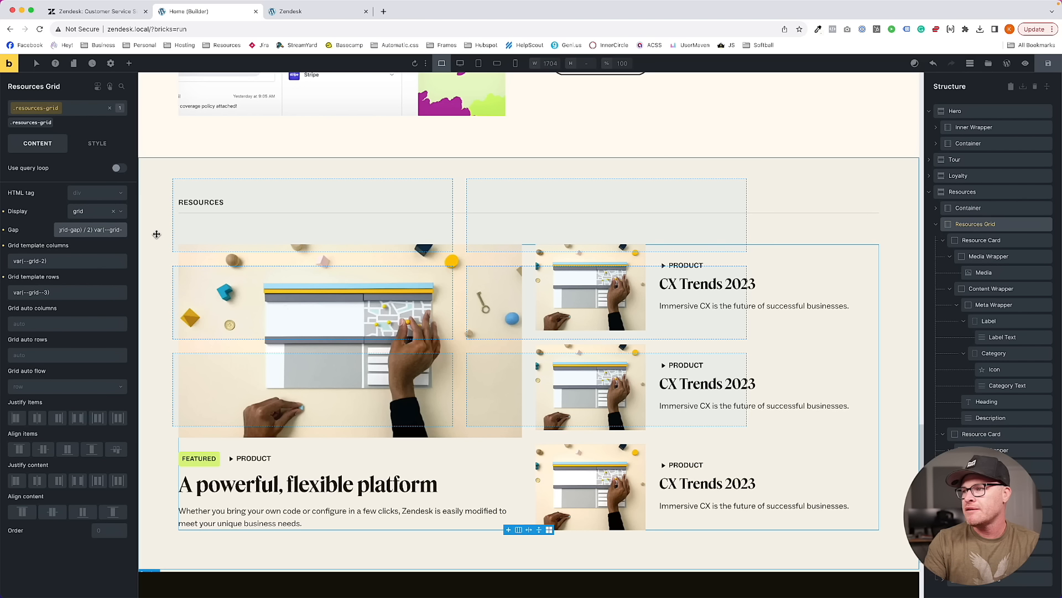
{"action": "left_click", "coordinate": [319, 11]}
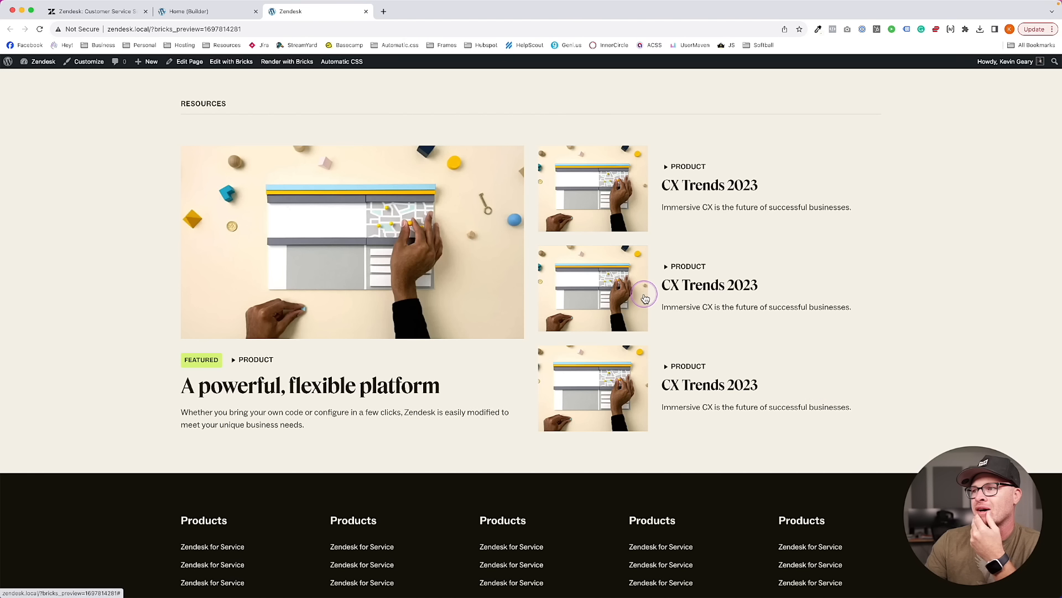
{"action": "left_click", "coordinate": [199, 12]}
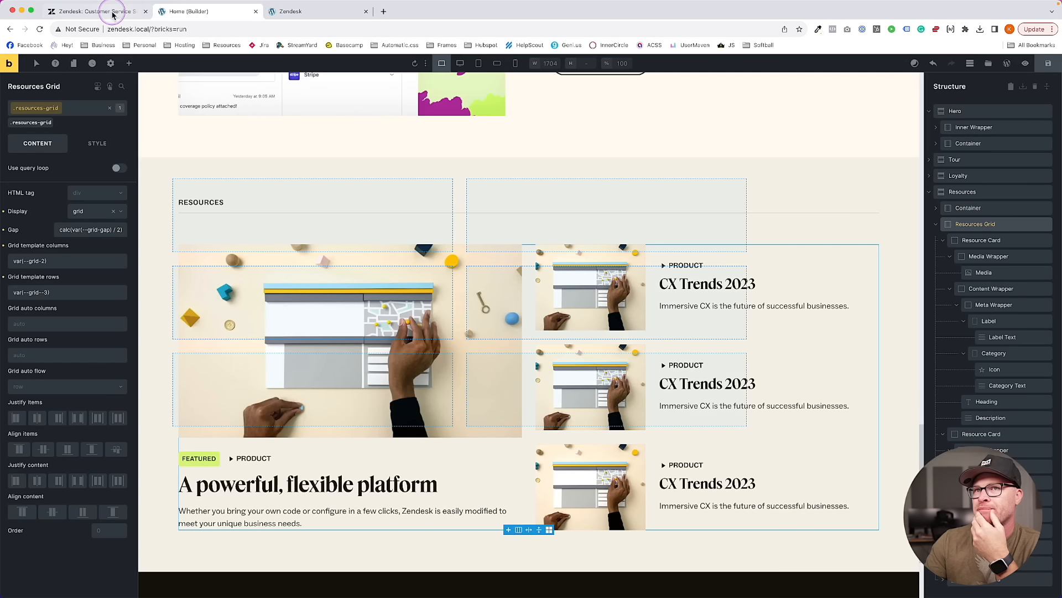
{"action": "scroll", "coordinate": [103, 230], "scroll_direction": "right", "scroll_amount": 2}
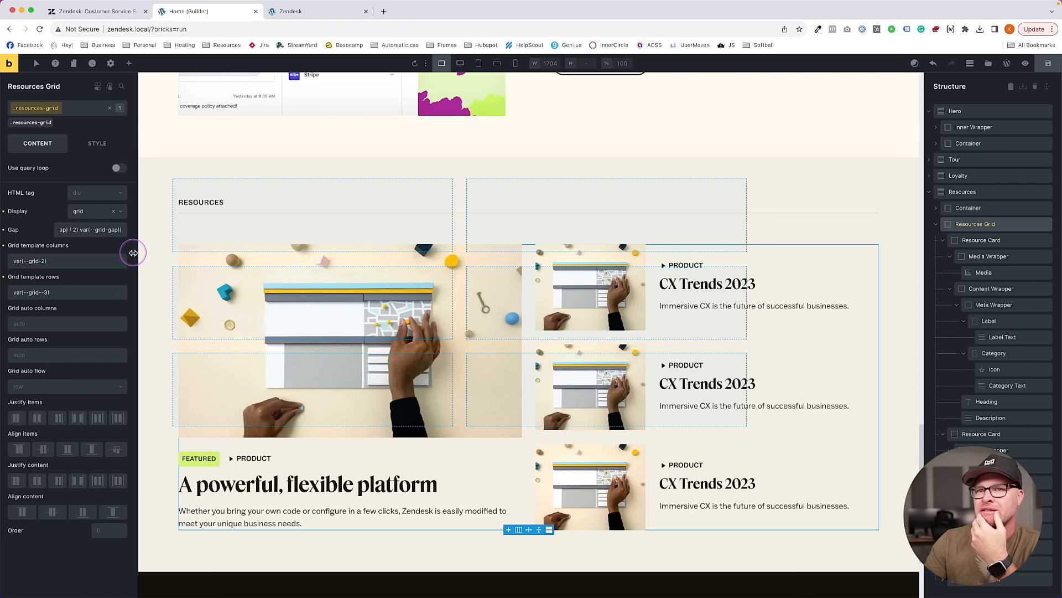
{"action": "left_click", "coordinate": [122, 229]}
{"action": "key", "text": "BackSpace"}
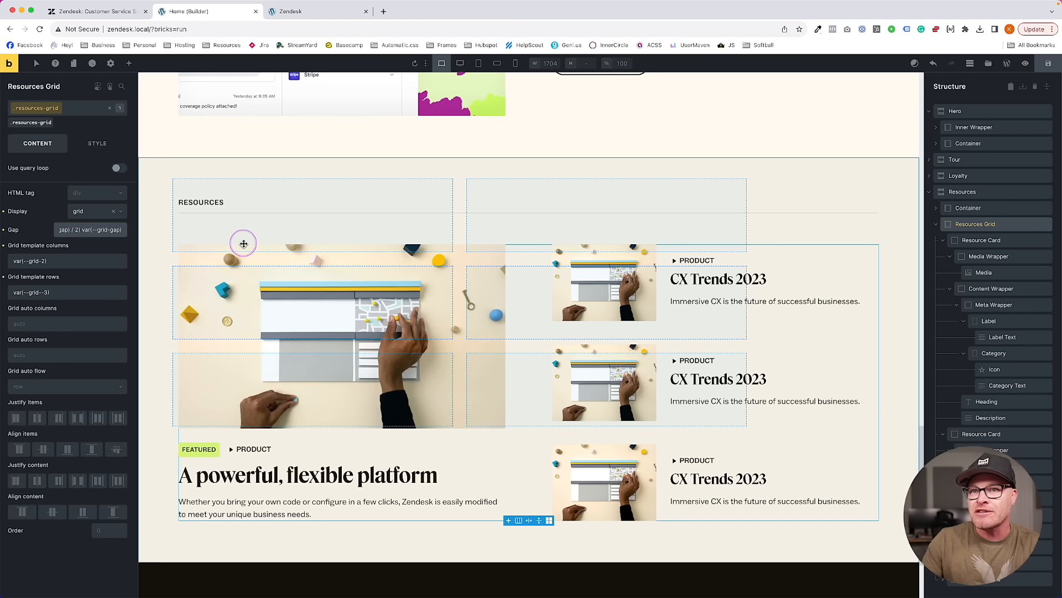
Change the row gap divisor to 3 so the Resources Grid's gap reads calc(var(--grid-gap) / 3) var(--grid-gap)
{"action": "scroll", "coordinate": [85, 234], "scroll_direction": "left", "scroll_amount": 2}
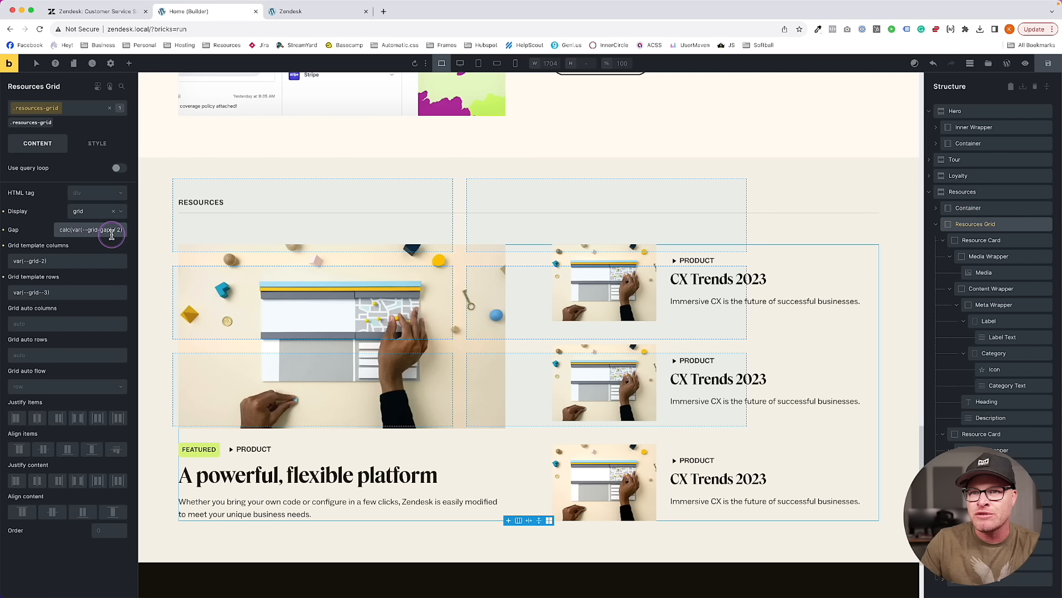
{"action": "scroll", "coordinate": [110, 230], "scroll_direction": "right", "scroll_amount": 1}
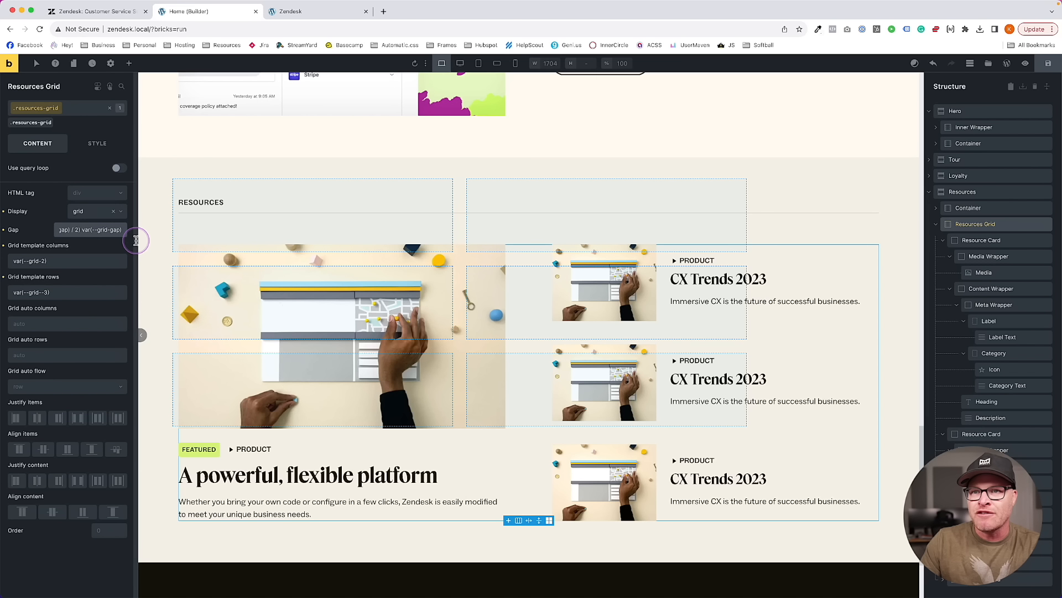
{"action": "scroll", "coordinate": [83, 233], "scroll_direction": "left", "scroll_amount": 1}
{"action": "left_click", "coordinate": [84, 231]}
{"action": "key", "text": "BackSpace"}
{"action": "type", "text": "3"}
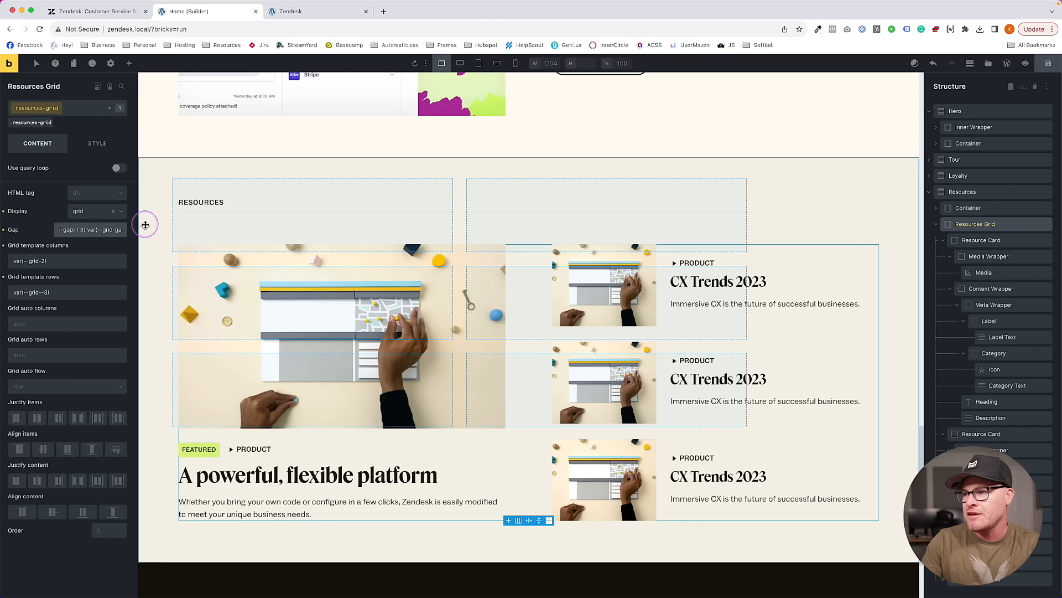
Try a row gap divisor of 2, replace the Resources Grid's whole gap value with var(--grid-gap) calc(var(--grid-gap) / 2), and save
{"action": "key", "text": "BackSpace"}
{"action": "type", "text": "2"}
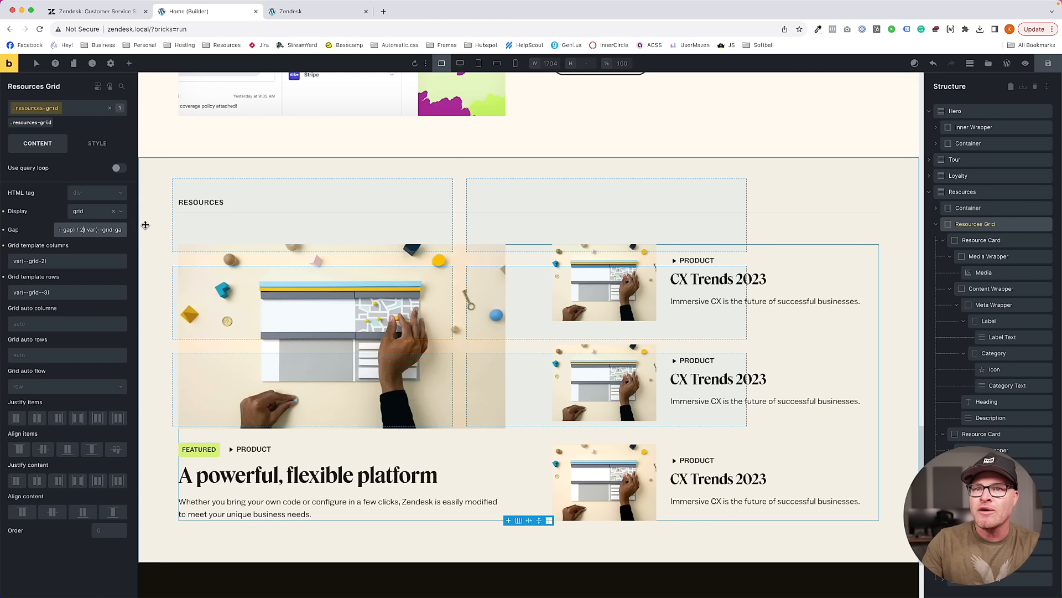
{"action": "key", "text": "super+a"}
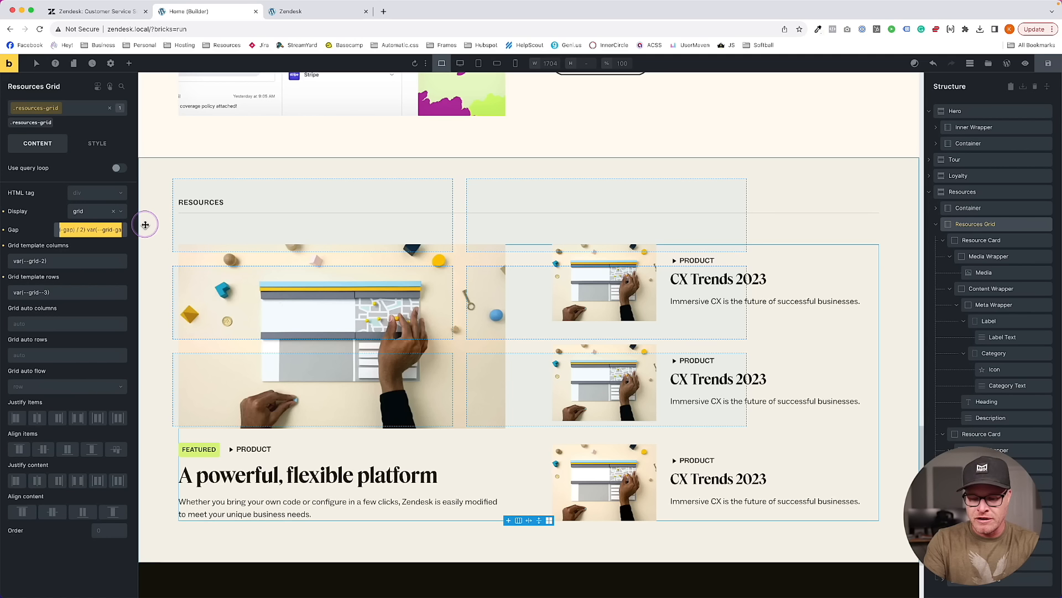
{"action": "type", "text": "var(--grid-gap) -"}
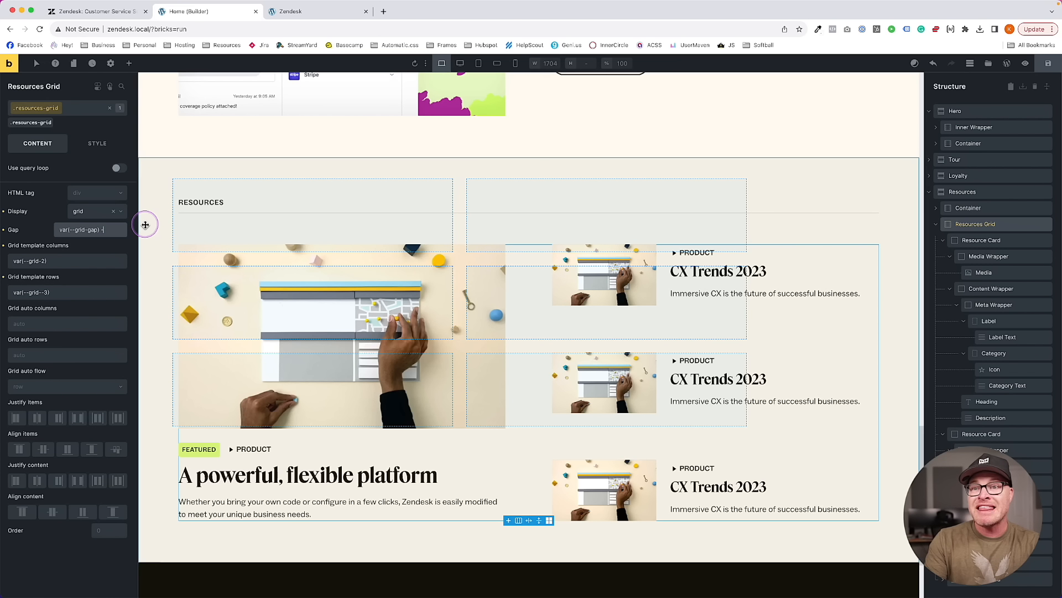
{"action": "type", "text": "-gr"}
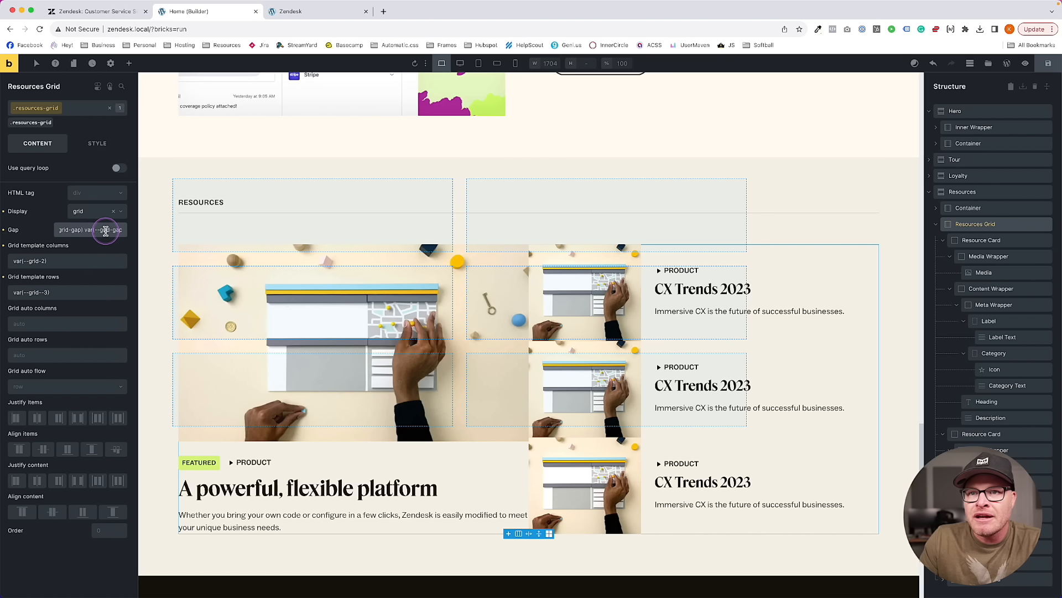
{"action": "left_click_drag", "start_coordinate": [101, 230], "coordinate": [150, 231]}
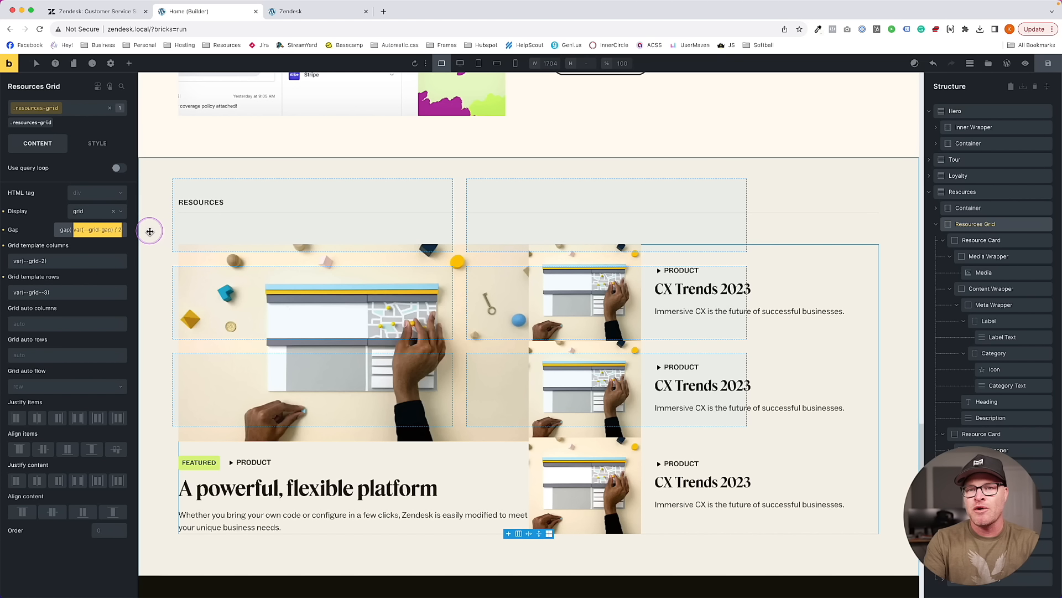
{"action": "key", "text": "super+x"}
{"action": "type", "text": "calc("}
{"action": "key", "text": "super+v"}
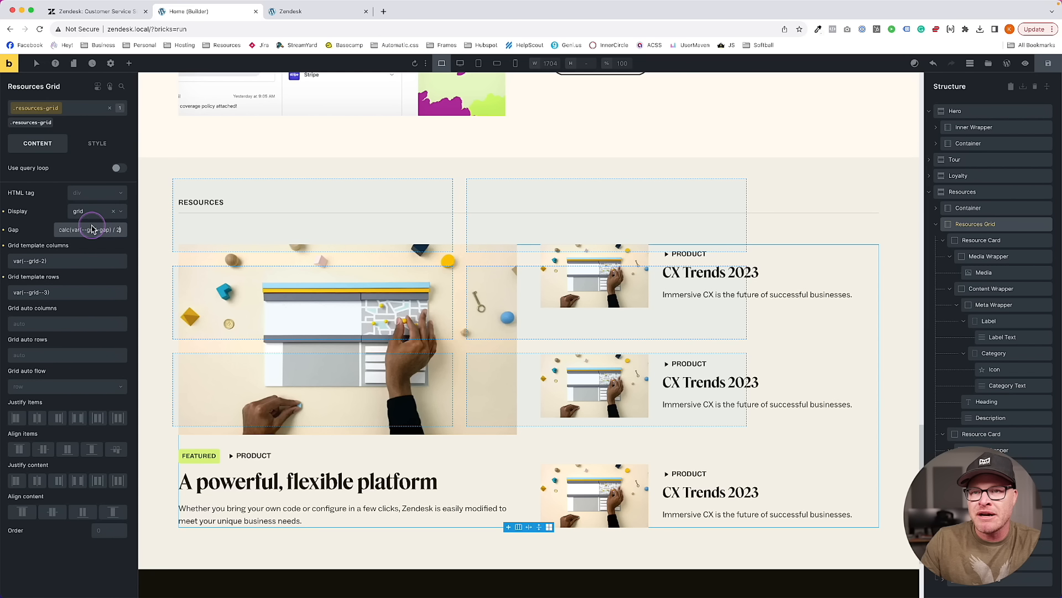
{"action": "scroll", "coordinate": [92, 230], "scroll_direction": "left", "scroll_amount": 2}
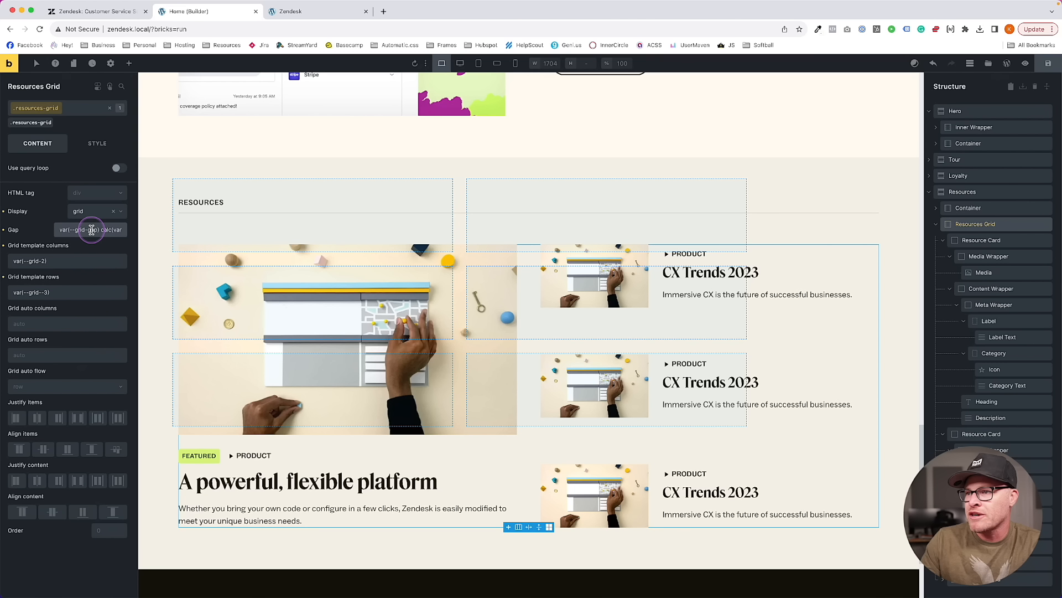
{"action": "left_click", "coordinate": [1048, 64]}
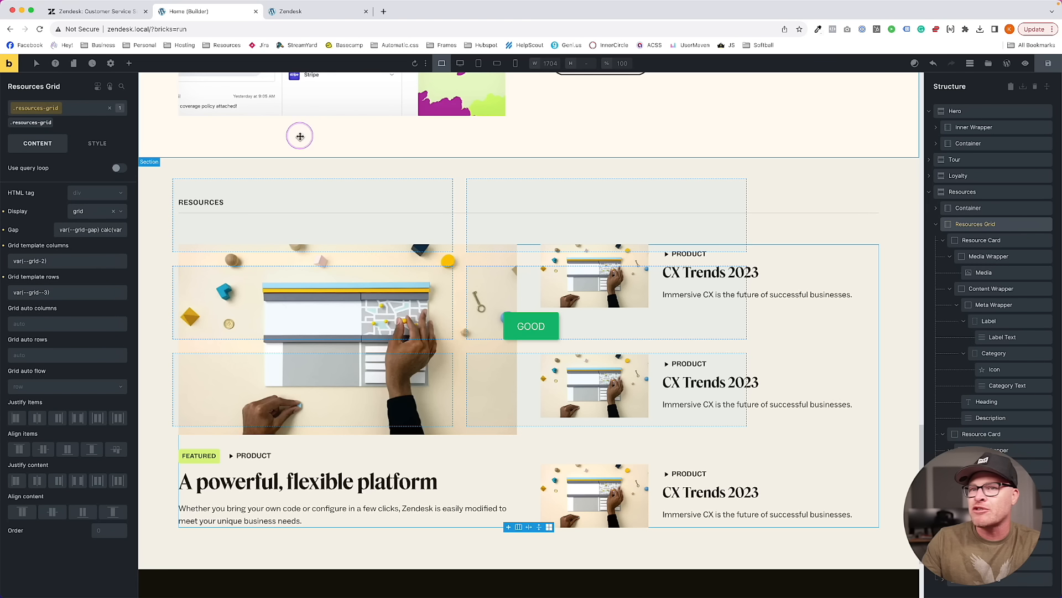
Replace the Resources Grid's row gap with calc(var(--grid-gap) / 3), save, and compare the page preview with the original Zendesk section
{"action": "left_click_drag", "start_coordinate": [100, 230], "coordinate": [25, 229]}
{"action": "type", "text": "calc() calc("}
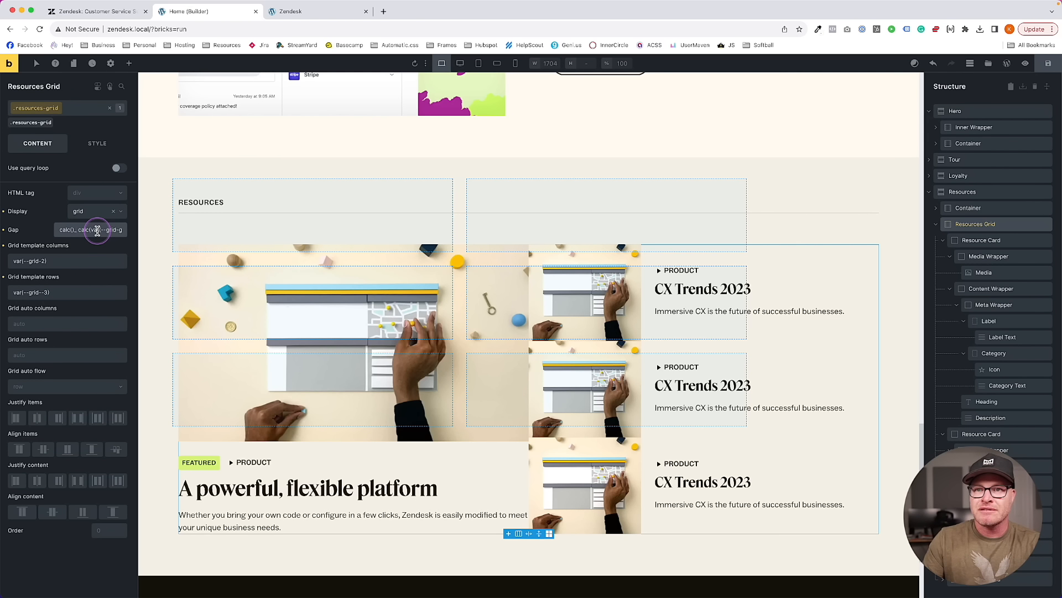
{"action": "key", "text": "ctrl+v"}
{"action": "type", "text": "/ 3"}
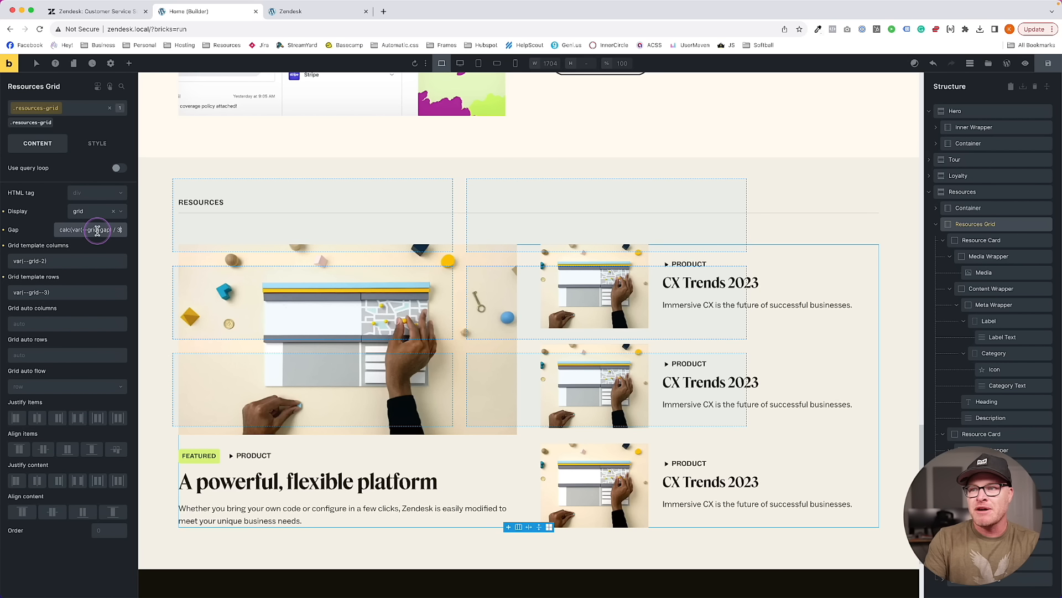
{"action": "left_click", "coordinate": [1048, 63]}
{"action": "left_click", "coordinate": [288, 11]}
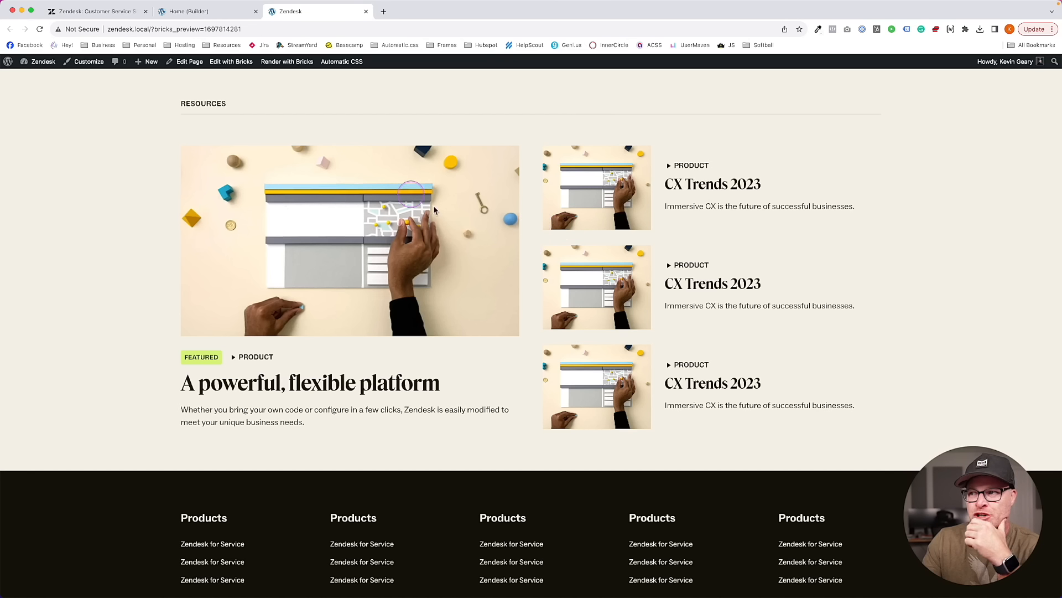
{"action": "left_click", "coordinate": [114, 12]}
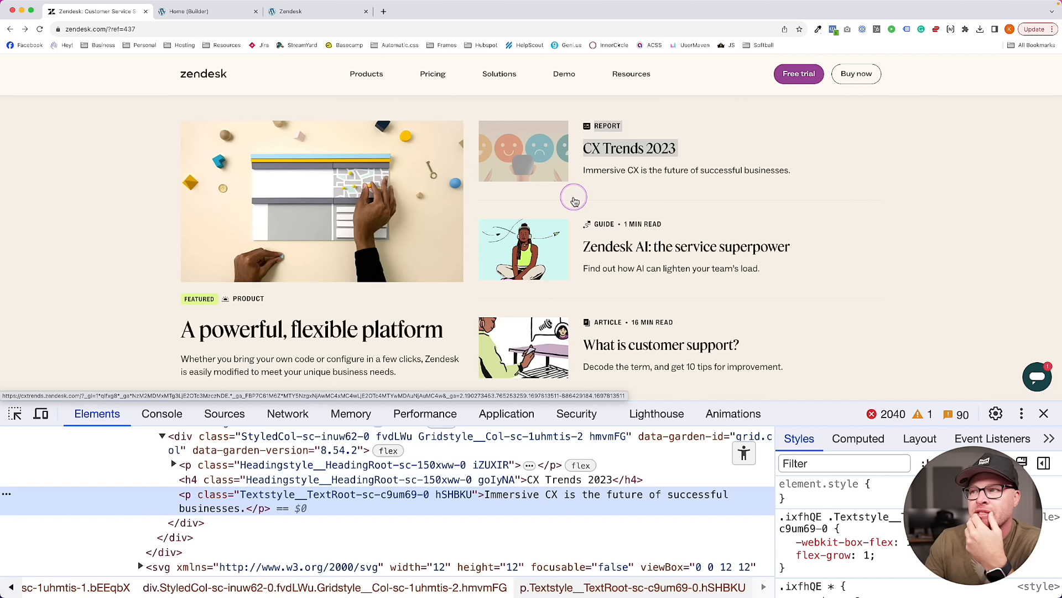
{"action": "left_click", "coordinate": [186, 12]}
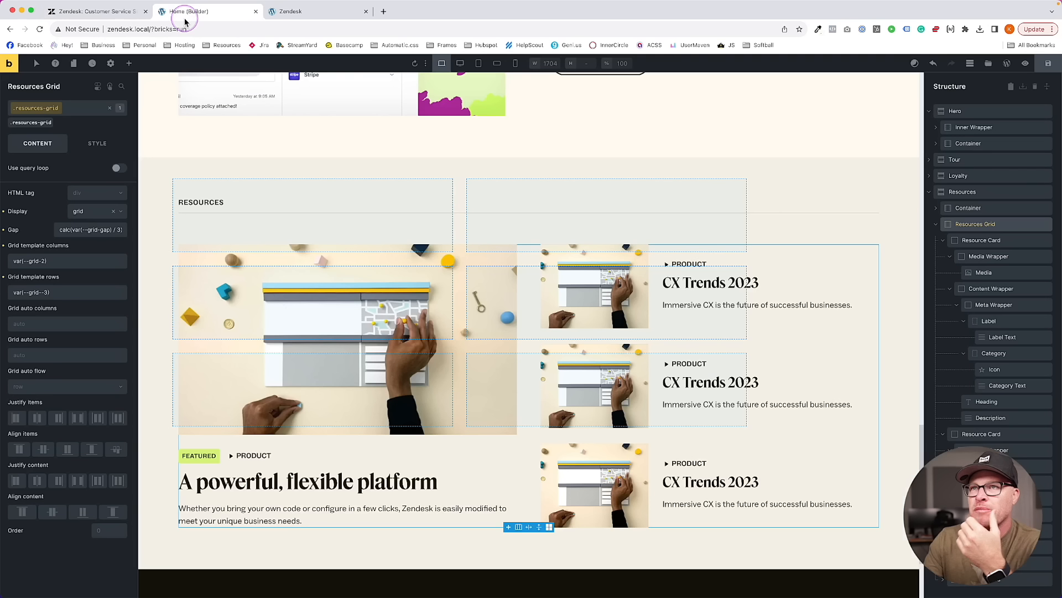
Add a %root%::after rule with content: ''; to the custom CSS of the first wide Resource Card's .resource-card--wide class
{"action": "left_click", "coordinate": [904, 216]}
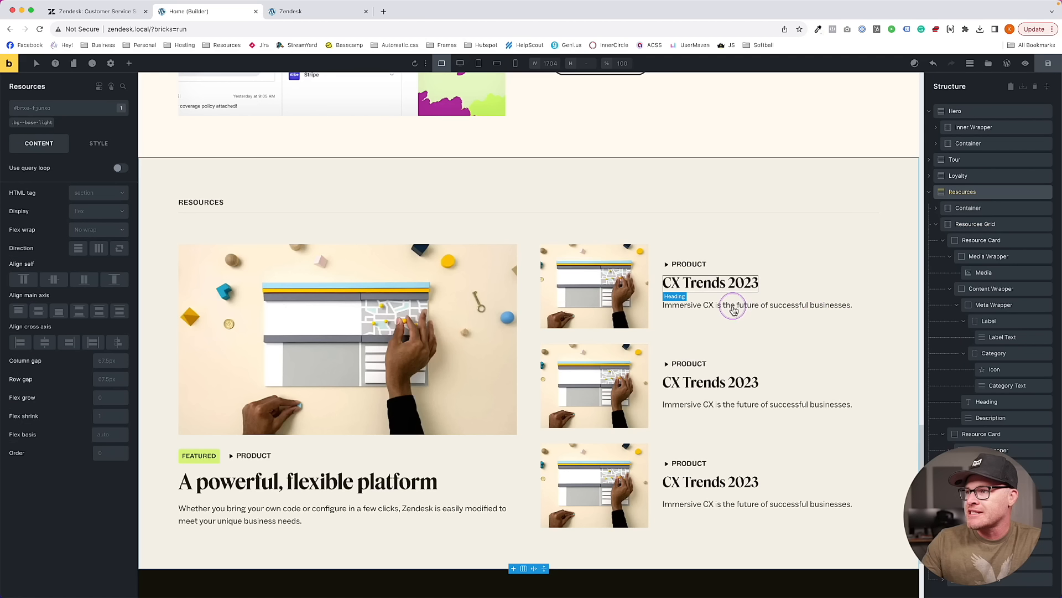
{"action": "scroll", "coordinate": [733, 308], "scroll_direction": "down", "scroll_amount": 1}
{"action": "left_click", "coordinate": [665, 272]}
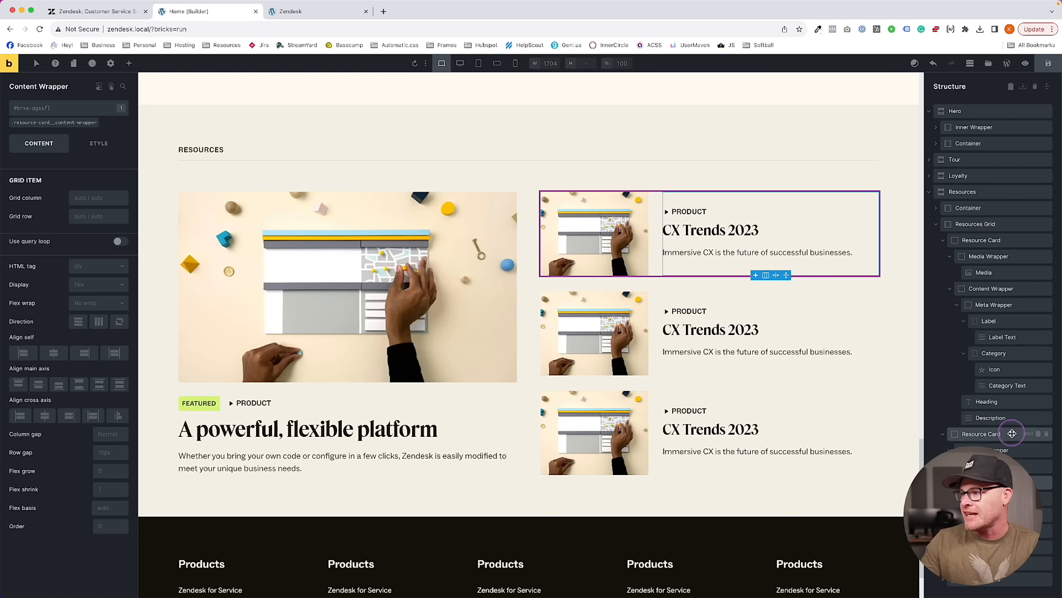
{"action": "left_click", "coordinate": [980, 433]}
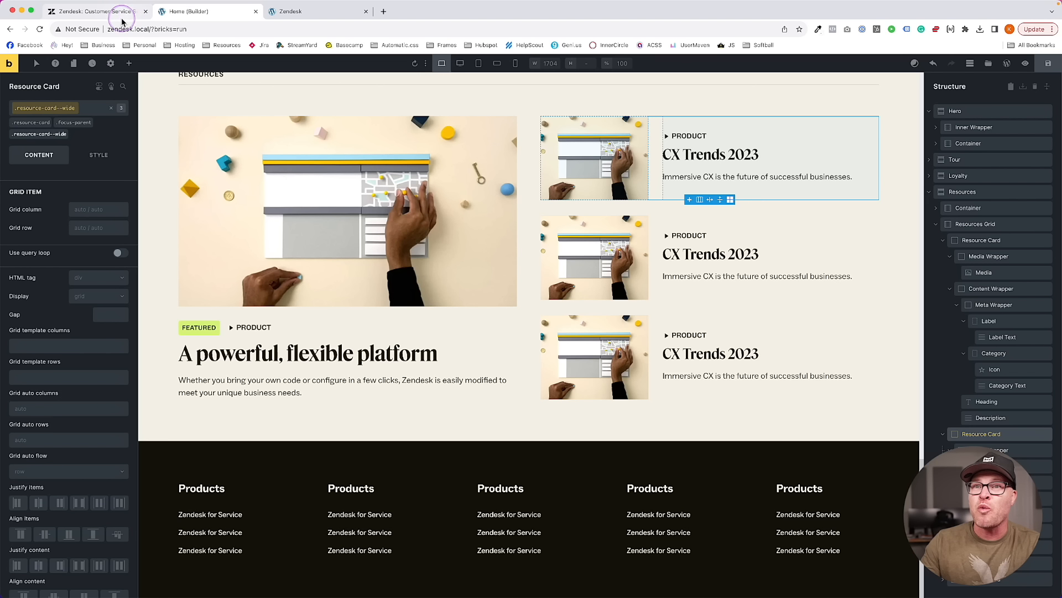
{"action": "left_click", "coordinate": [100, 155]}
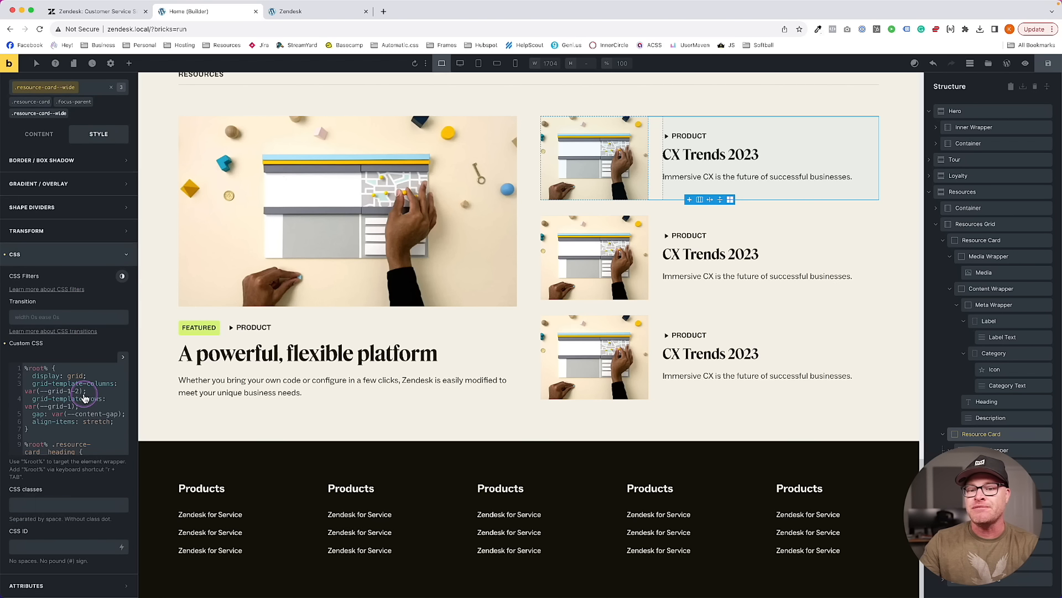
{"action": "left_click", "coordinate": [141, 433]}
{"action": "scroll", "coordinate": [122, 460], "scroll_direction": "down", "scroll_amount": 2}
{"action": "left_click", "coordinate": [102, 484]}
{"action": "key", "text": "Return"}
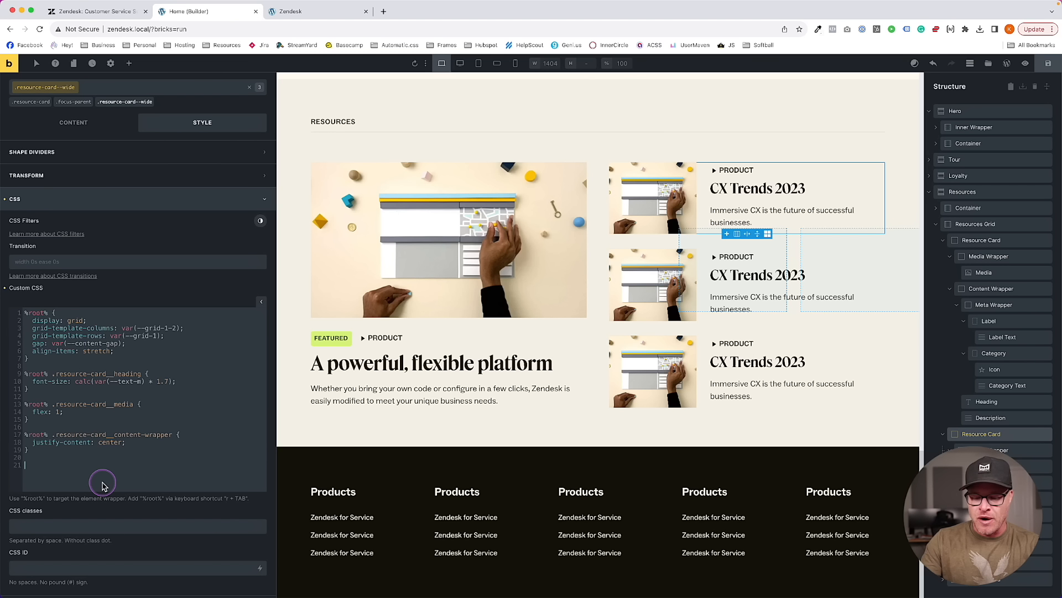
{"action": "type", "text": "r"}
{"action": "key", "text": "Tab"}
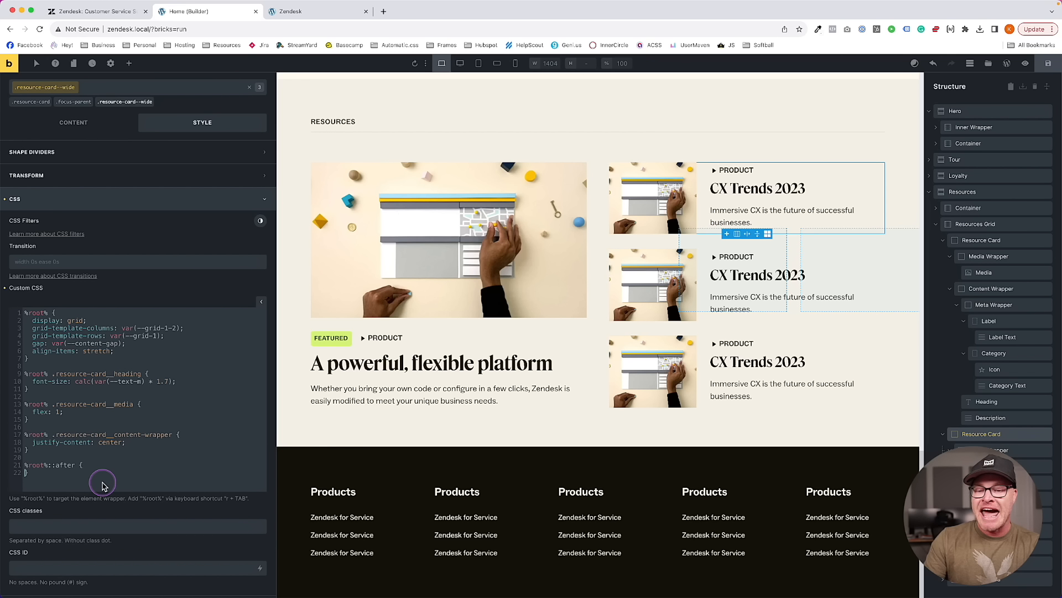
{"action": "type", "text": "content: '';"}
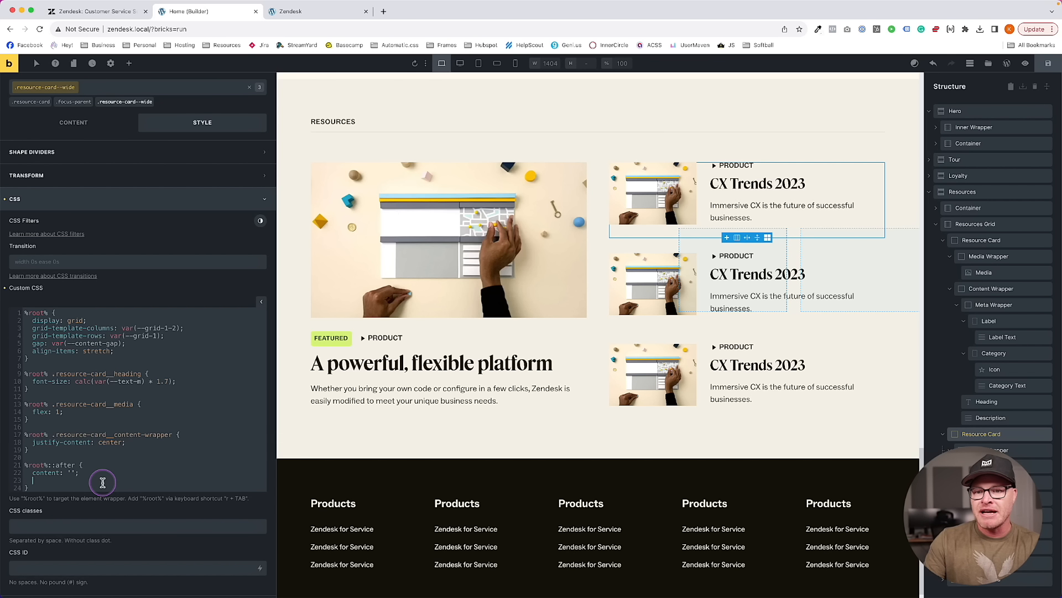
Filter the card's settings for "cus" and add width: 100%; to the ::after rule in the custom CSS
{"action": "scroll", "coordinate": [249, 142], "scroll_direction": "up", "scroll_amount": 10}
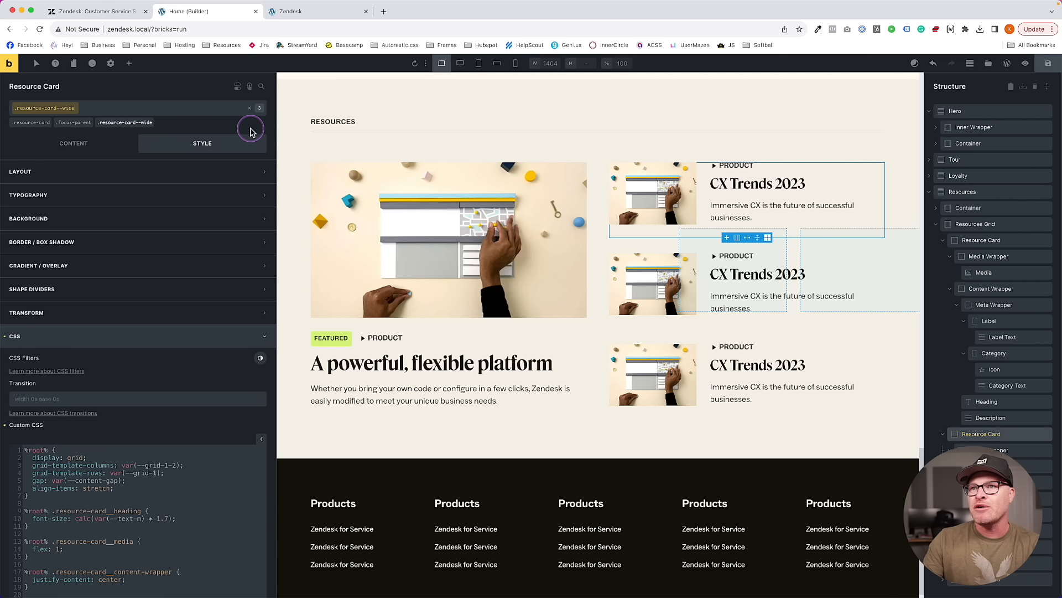
{"action": "left_click", "coordinate": [253, 87]}
{"action": "type", "text": "cus"}
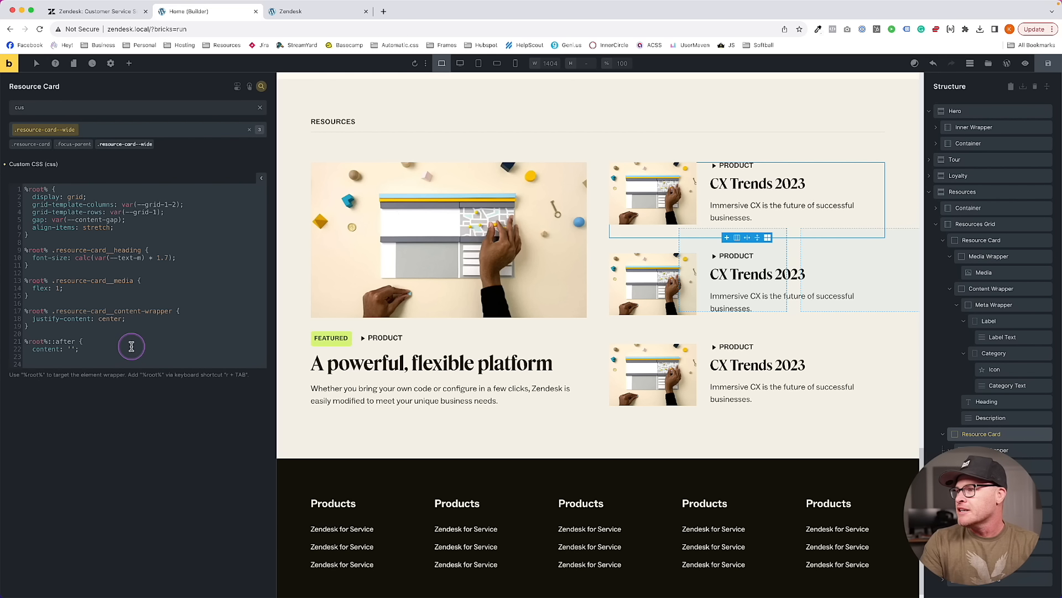
{"action": "type", "text": "width: 100%"}
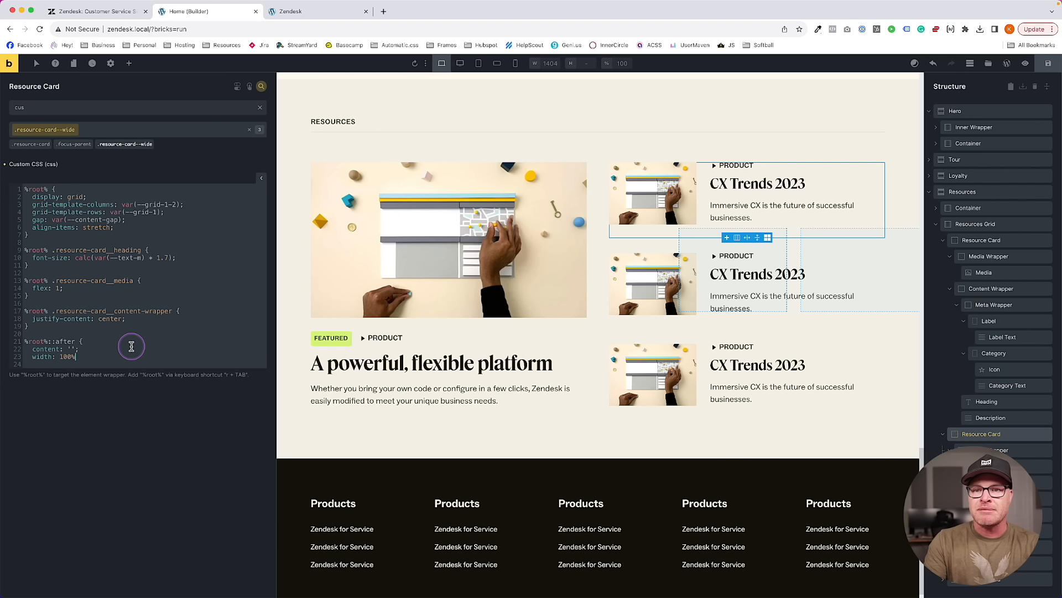
{"action": "type", "text": ";"}
{"action": "key", "text": "Return"}
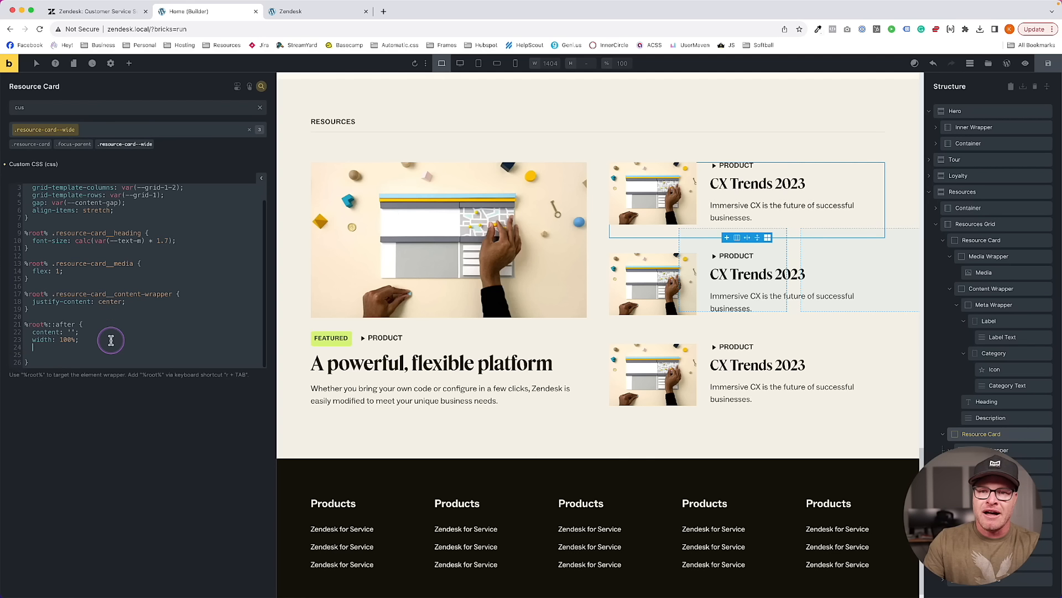
Add a height of var(--divider-width) to the ::after rule, correcting the initially entered --divider-height variable
{"action": "type", "text": "height: --d"}
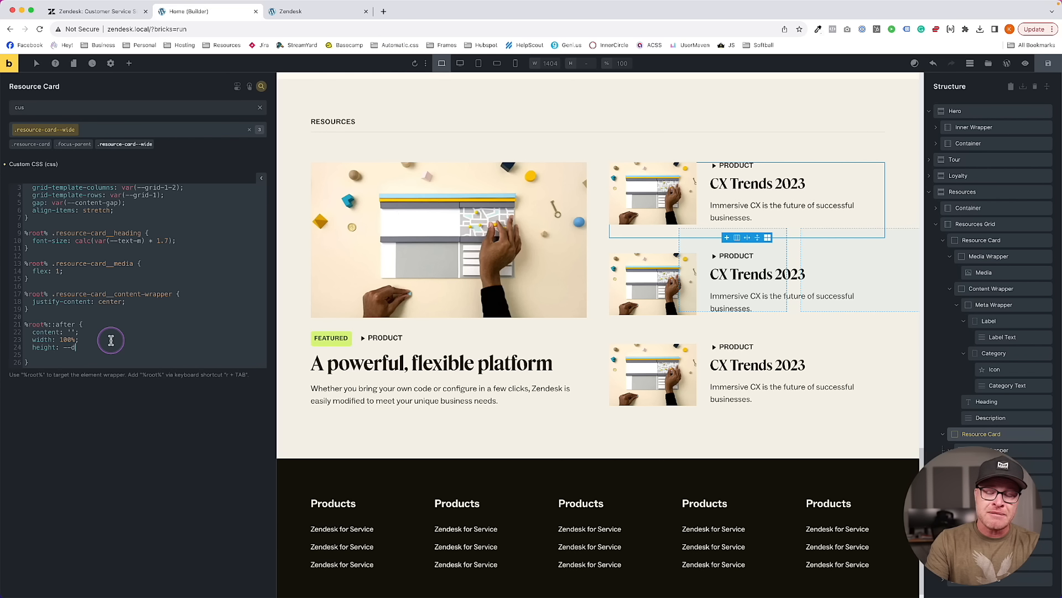
{"action": "type", "text": "ivider-height);"}
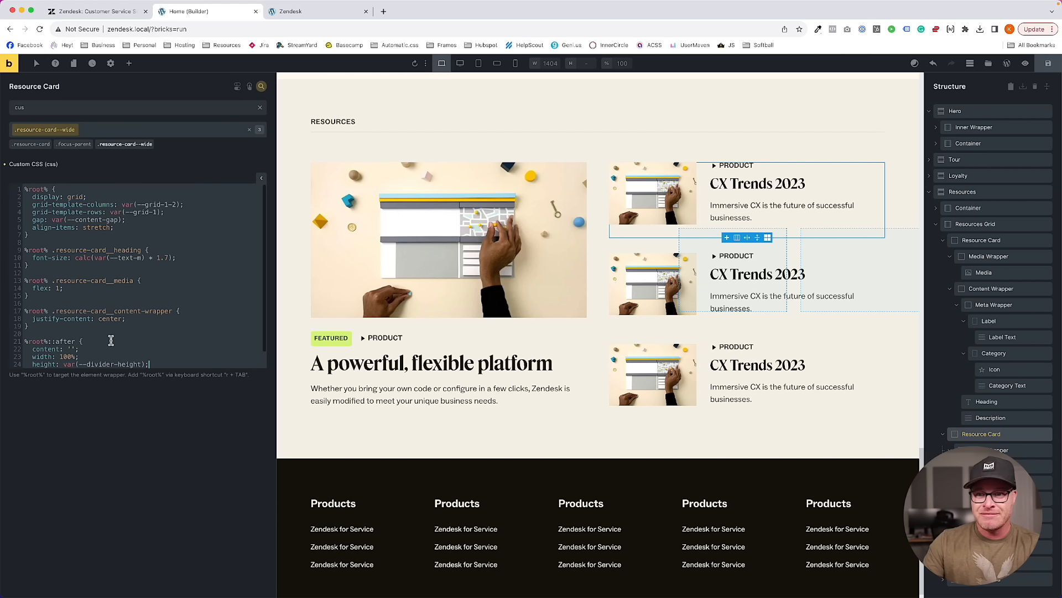
{"action": "double_click", "coordinate": [131, 366]}
{"action": "type", "text": "widt"}
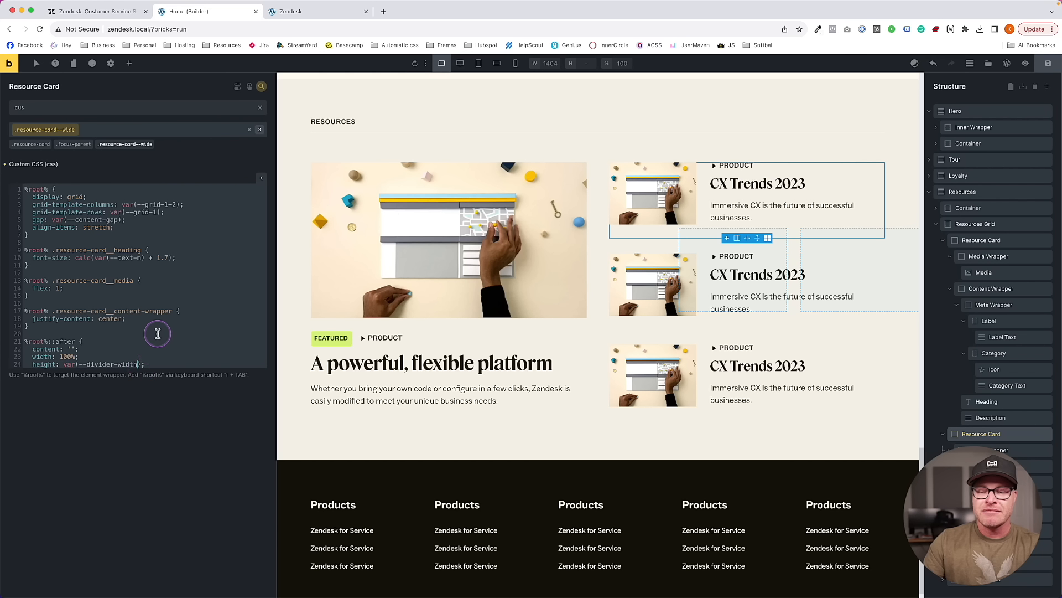
{"action": "scroll", "coordinate": [156, 332], "scroll_direction": "down", "scroll_amount": 2}
{"action": "type", "text": "h"}
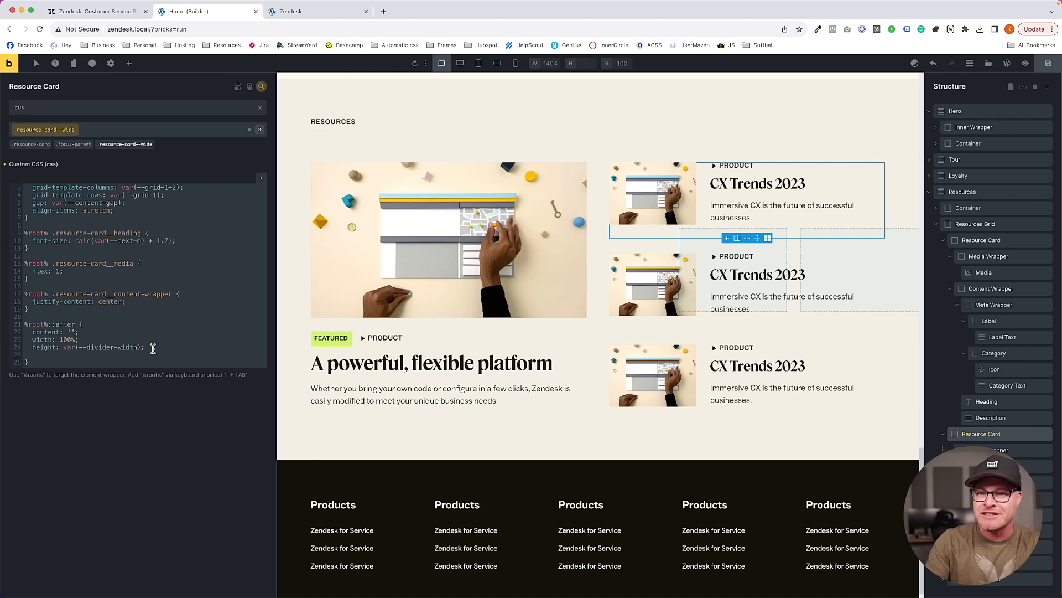
Give the ::after rule background-color: var(--divider-color); and save the page
{"action": "key", "text": "Return"}
{"action": "type", "text": "background-color: var(-"}
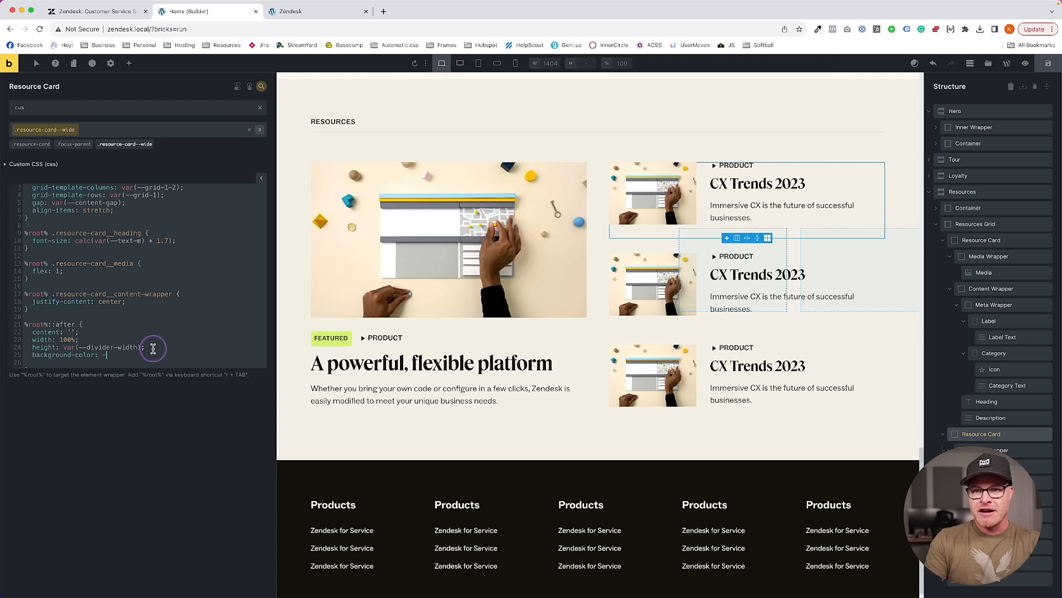
{"action": "type", "text": "-divider-color);"}
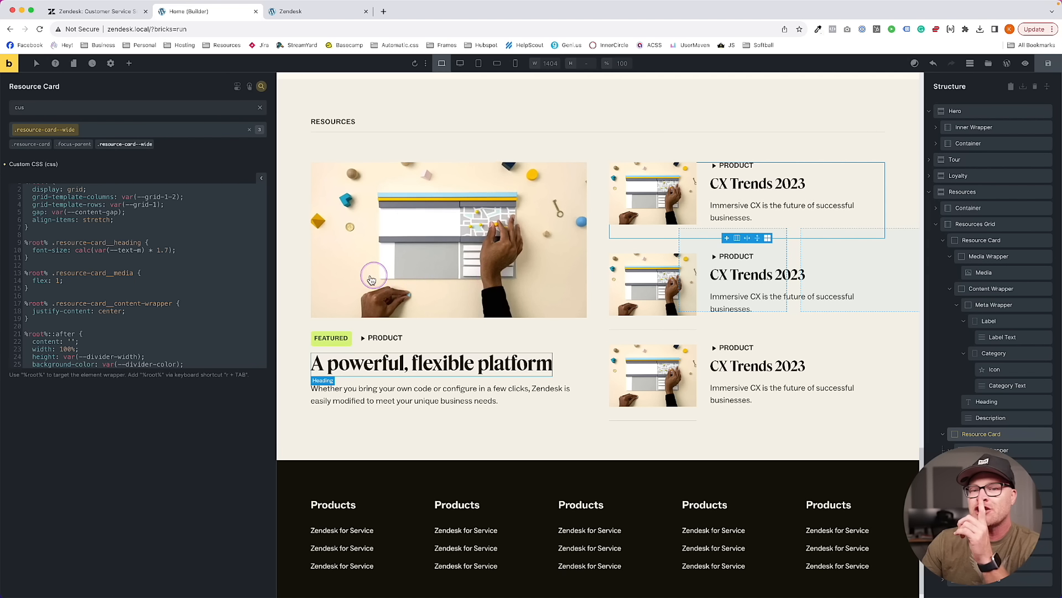
{"action": "scroll", "coordinate": [166, 313], "scroll_direction": "down", "scroll_amount": 1}
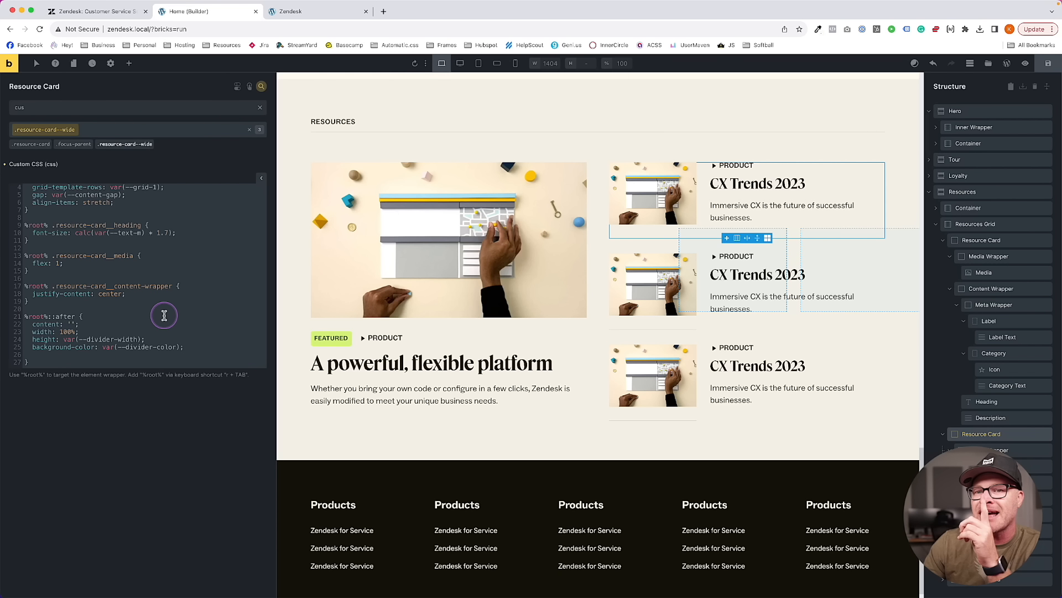
{"action": "left_click", "coordinate": [1041, 64]}
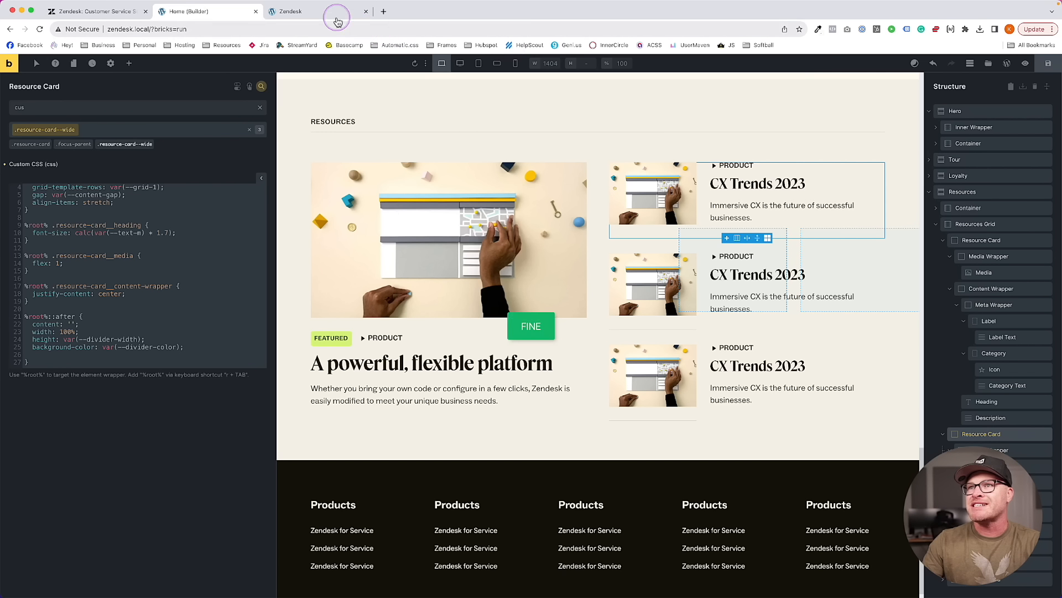
Compare the wide cards' divider lines in the page preview with the original Zendesk page, and return to the builder
{"action": "left_click", "coordinate": [318, 11]}
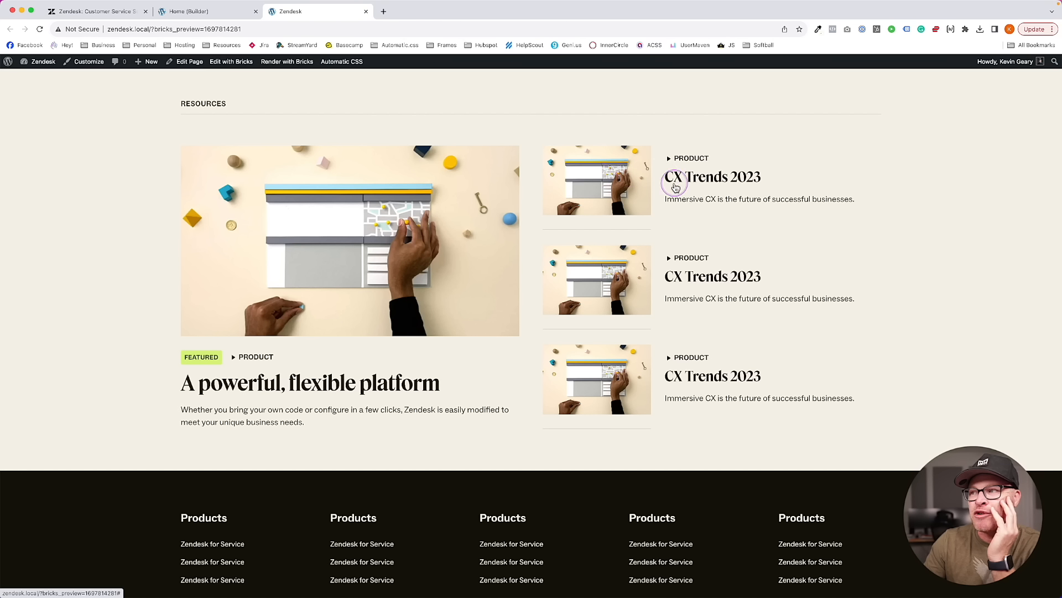
{"action": "left_click", "coordinate": [97, 11]}
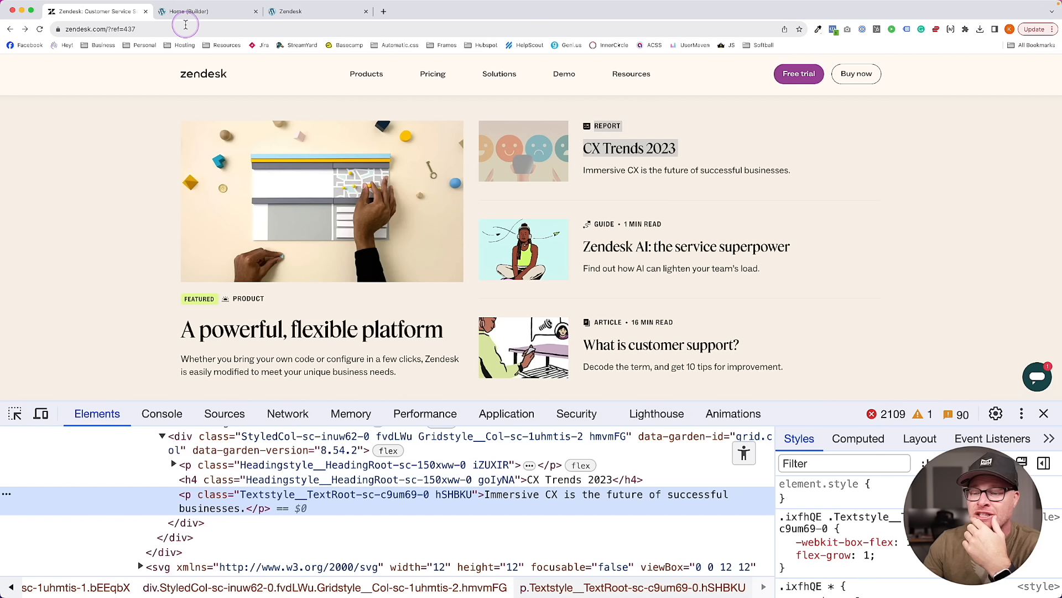
{"action": "left_click", "coordinate": [191, 11]}
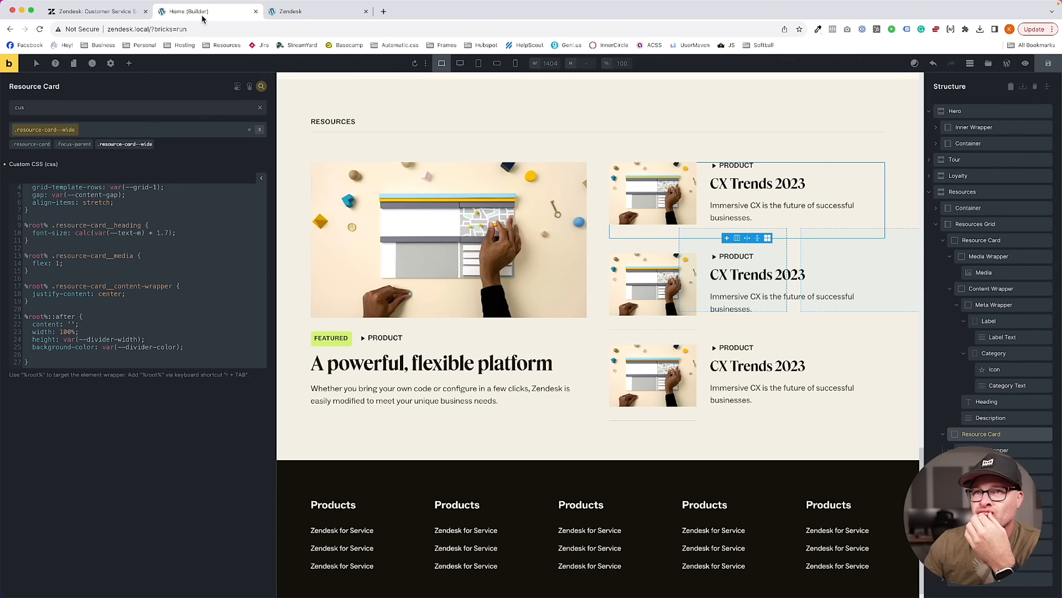
Try display: flex; in the wide card's root rule and remove its grid-template-columns and grid-template-rows lines
{"action": "left_click", "coordinate": [108, 18]}
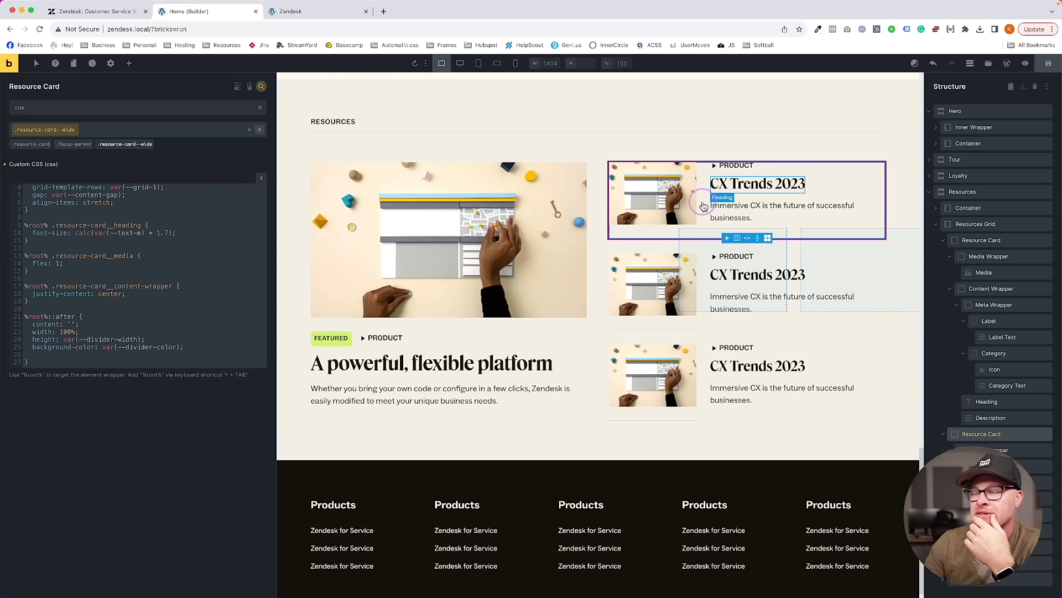
{"action": "left_click", "coordinate": [1003, 436]}
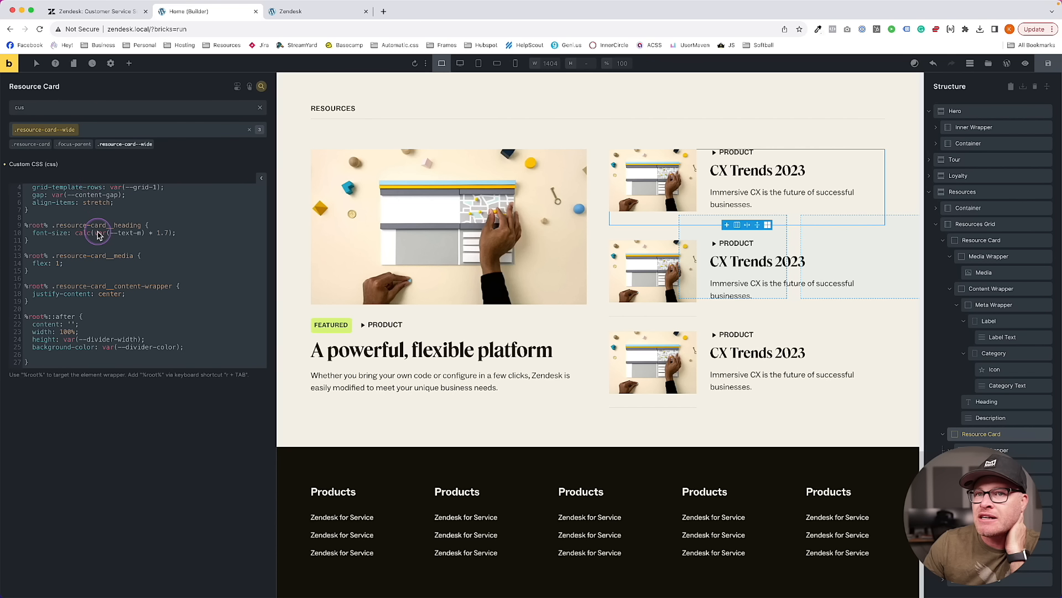
{"action": "scroll", "coordinate": [95, 230], "scroll_direction": "up", "scroll_amount": 2}
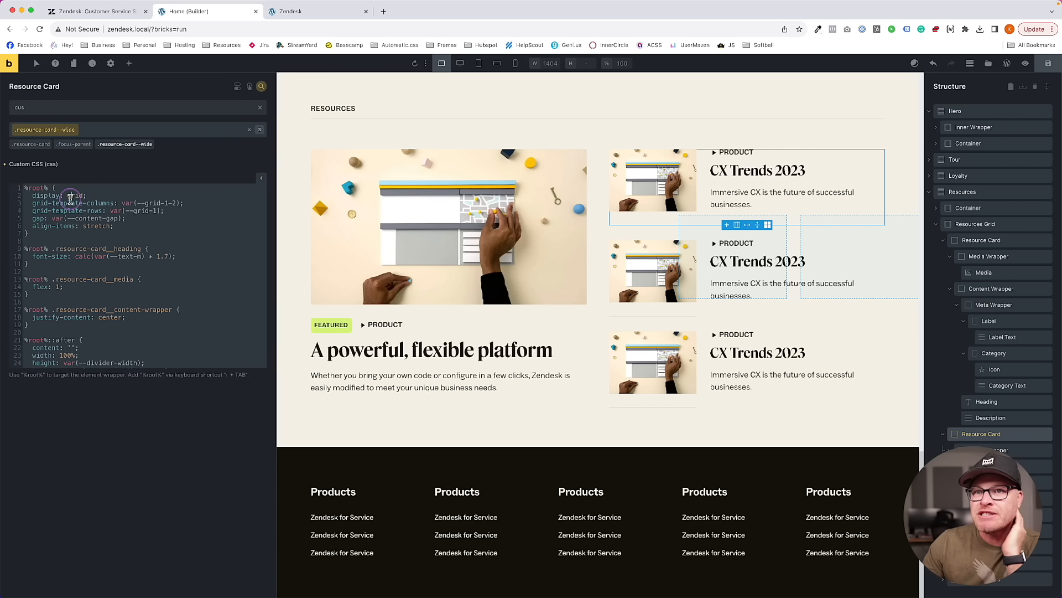
{"action": "double_click", "coordinate": [70, 197]}
{"action": "type", "text": "flex;"}
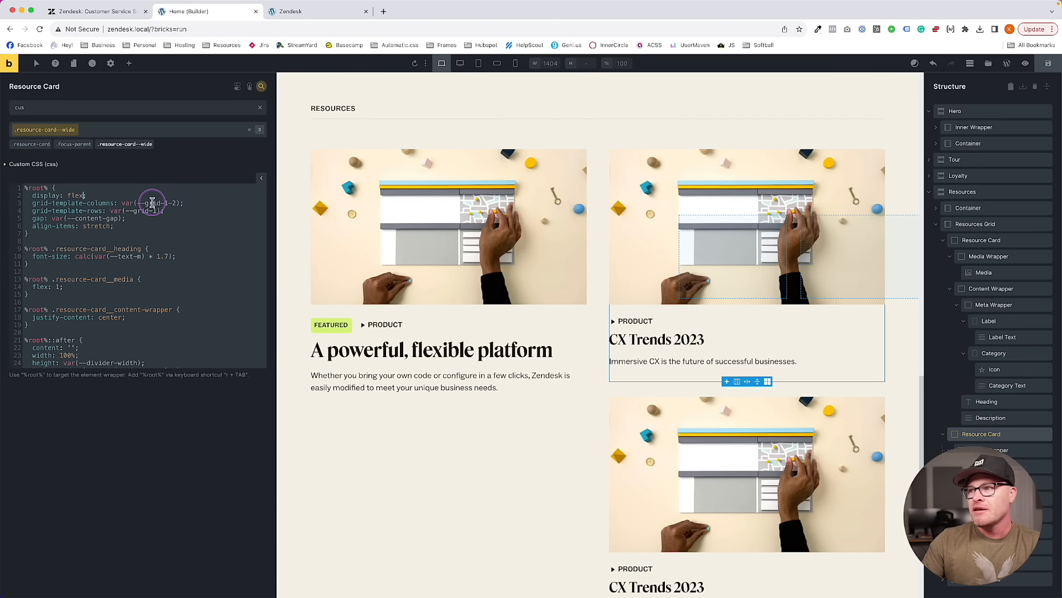
{"action": "left_click_drag", "start_coordinate": [184, 203], "coordinate": [90, 204]}
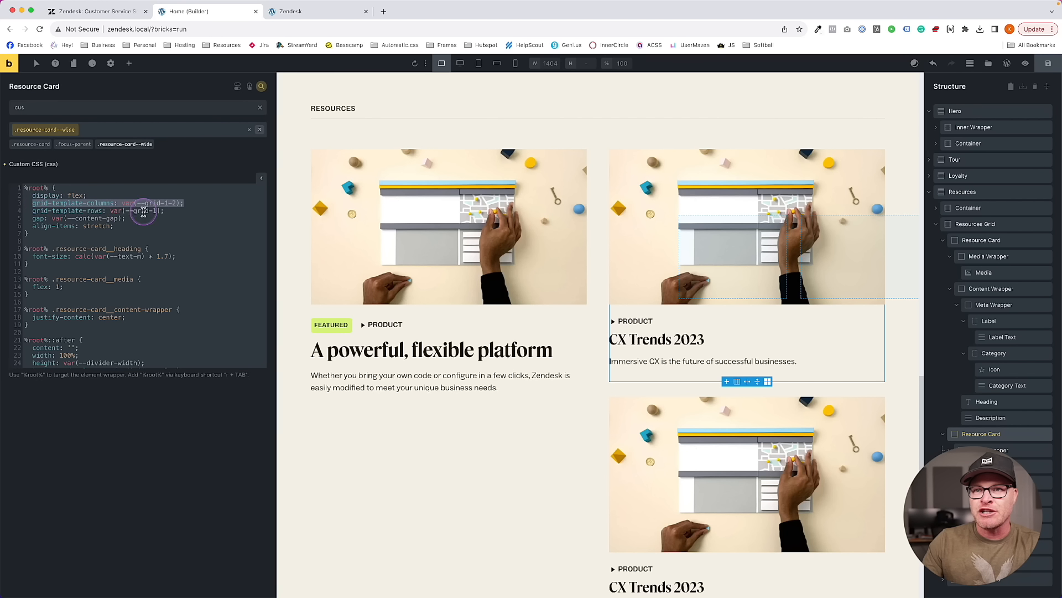
{"action": "left_click_drag", "start_coordinate": [164, 211], "coordinate": [7, 204]}
{"action": "key", "text": "BackSpace"}
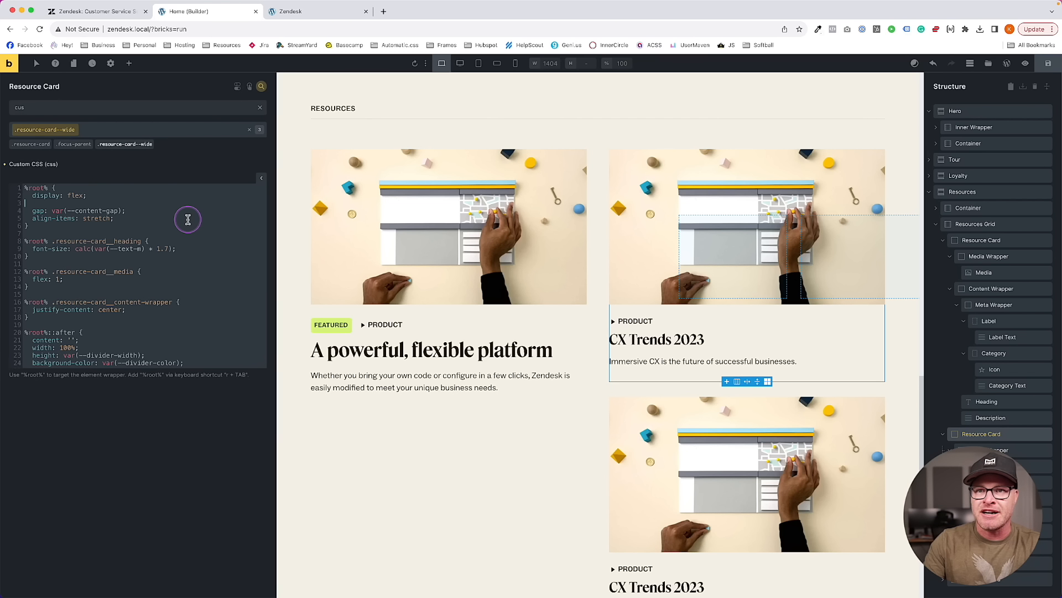
Try adding flex-direction: row; to the wide card's root rule
{"action": "type", "text": "flex-direction: row;"}
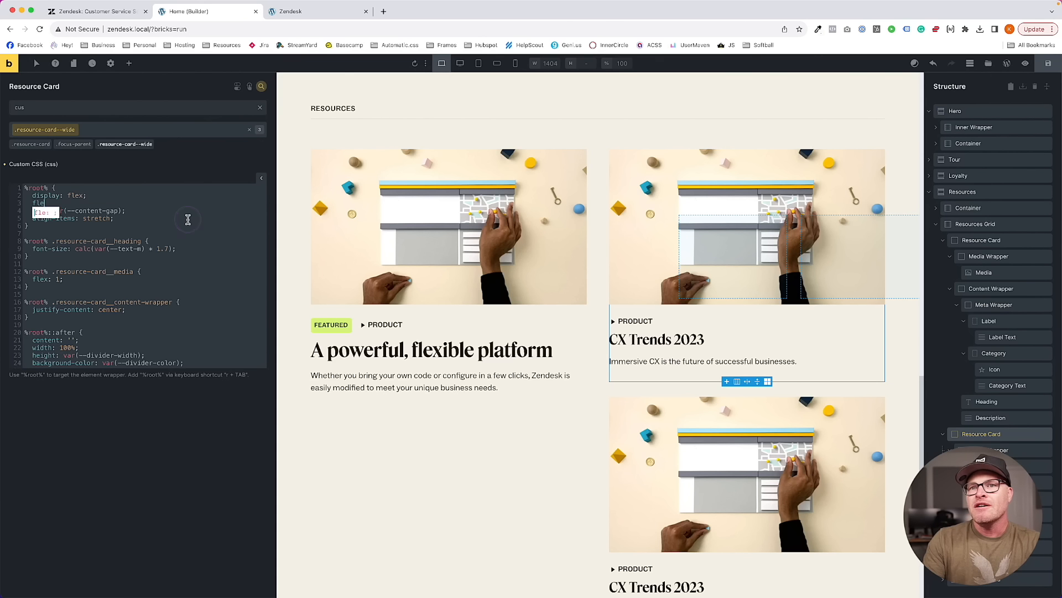
{"action": "key", "text": "Left"}
{"action": "key", "text": "Left"}
{"action": "key", "text": "Left"}
{"action": "key", "text": "Left"}
{"action": "key", "text": "Left"}
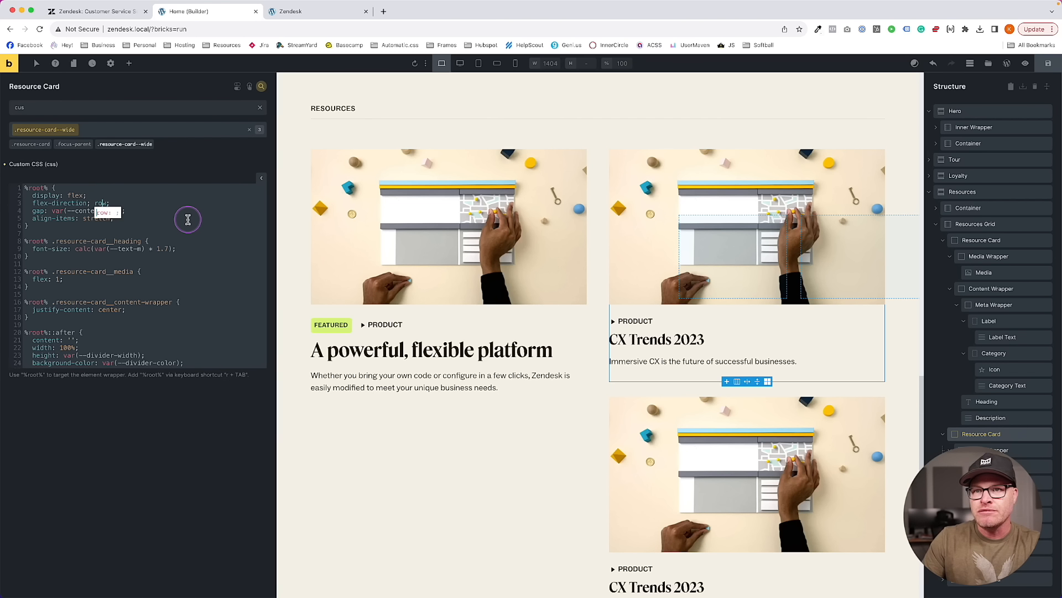
{"action": "type", "text": ":"}
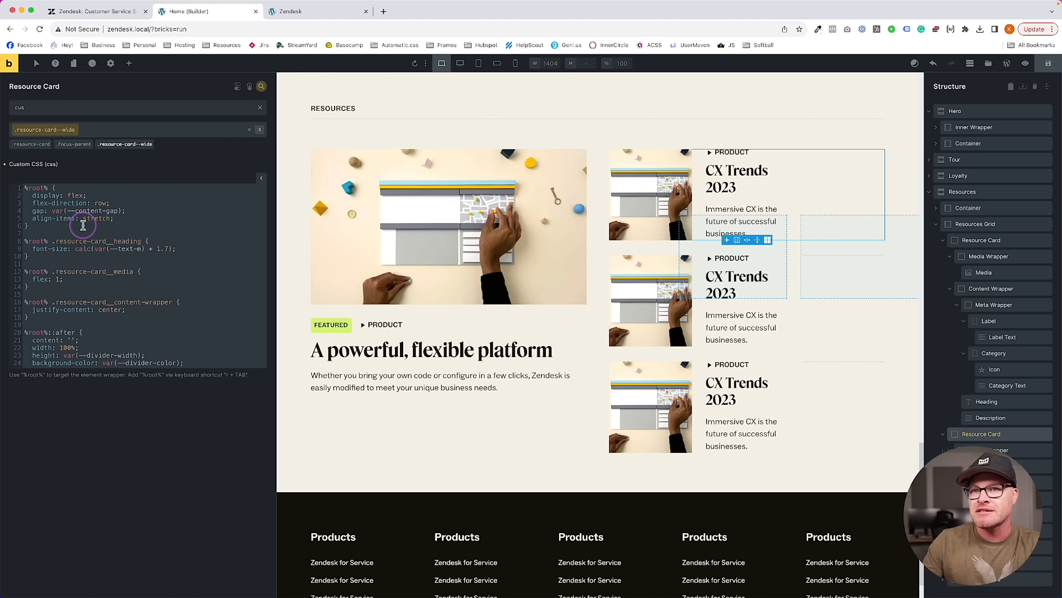
Inspect the first wide card's content wrapper and return to the card's custom CSS
{"action": "left_click", "coordinate": [162, 210]}
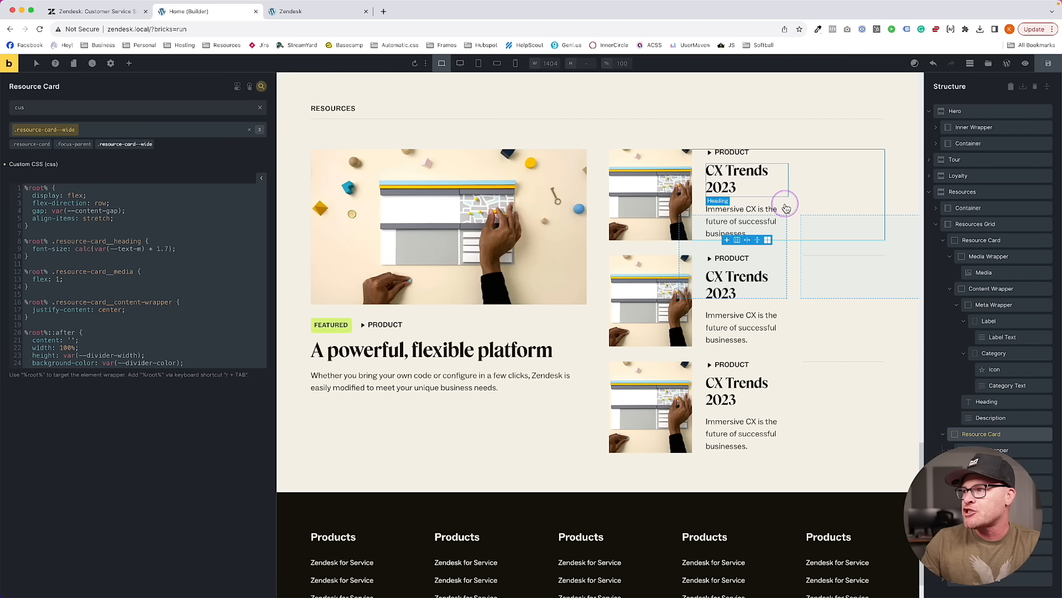
{"action": "left_click", "coordinate": [991, 482]}
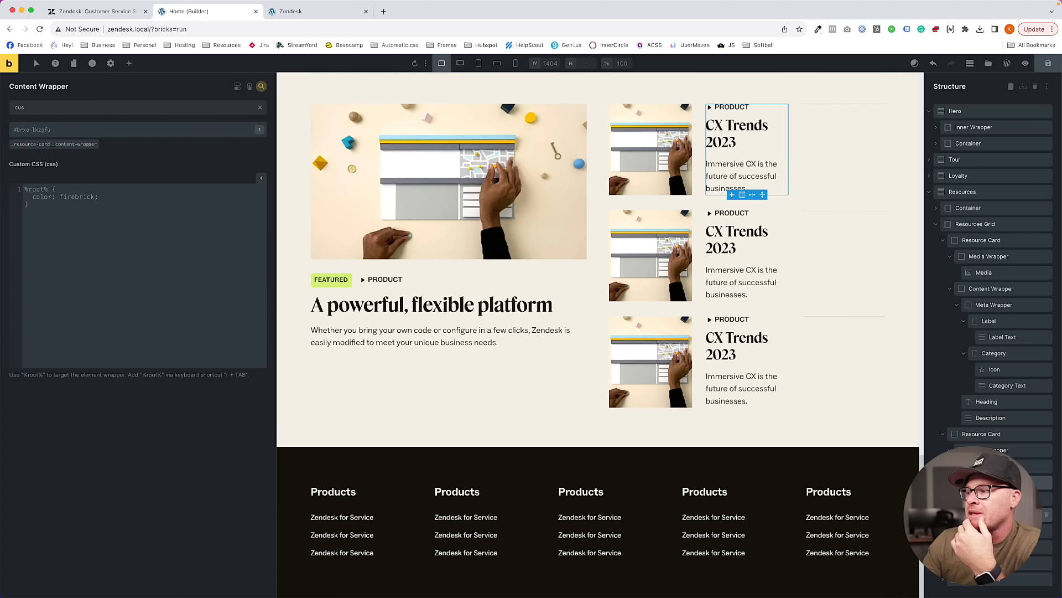
{"action": "left_click", "coordinate": [992, 434]}
{"action": "left_click", "coordinate": [127, 205]}
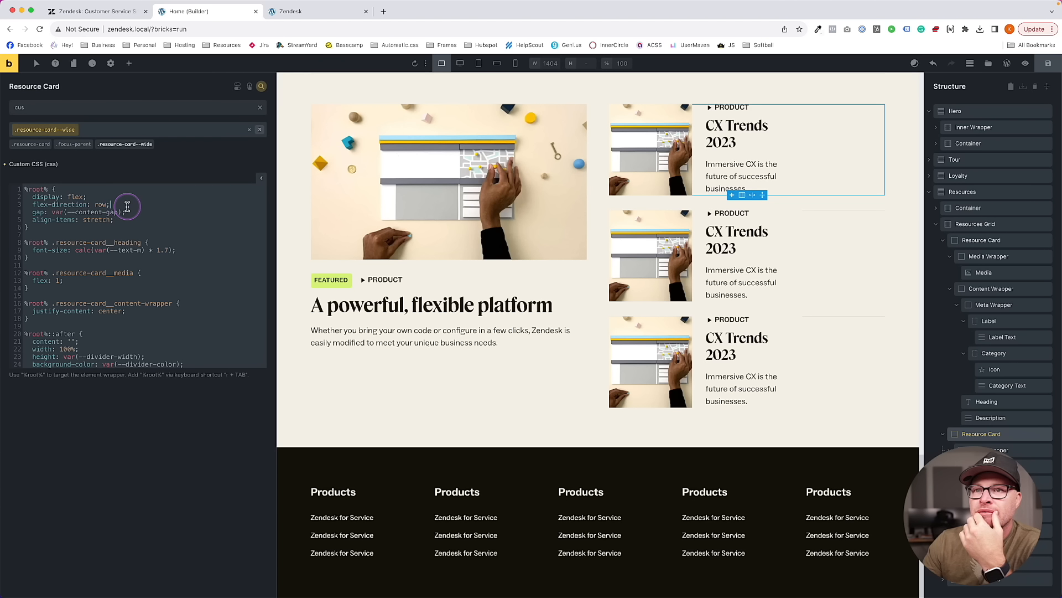
{"action": "left_click", "coordinate": [186, 229]}
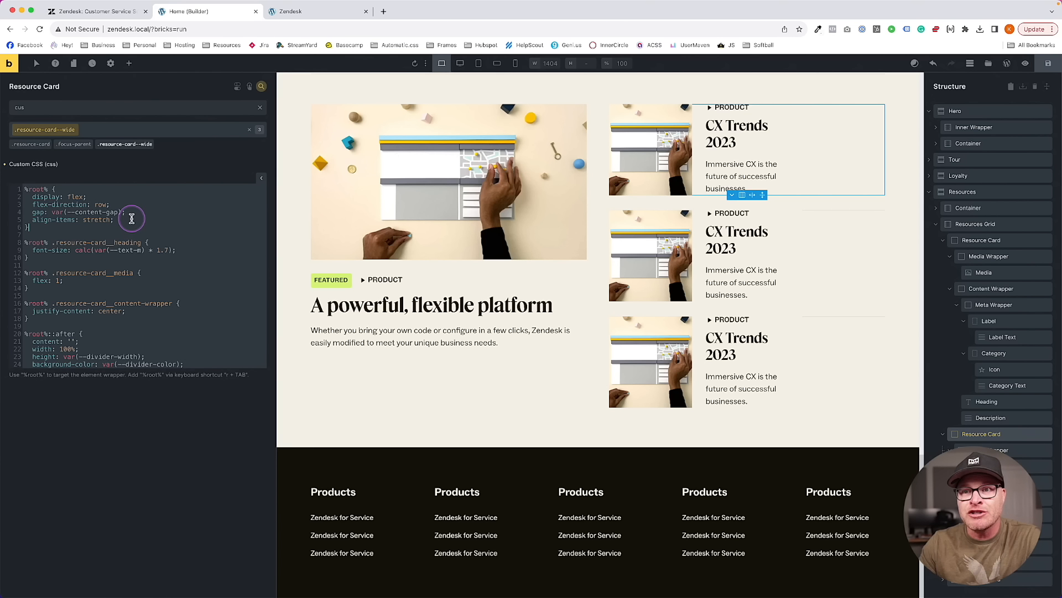
Set the wide card's root rule back to display: grid; and replace the flex-direction line with grid-template-columns: var(--grid-1-2);
{"action": "double_click", "coordinate": [77, 196]}
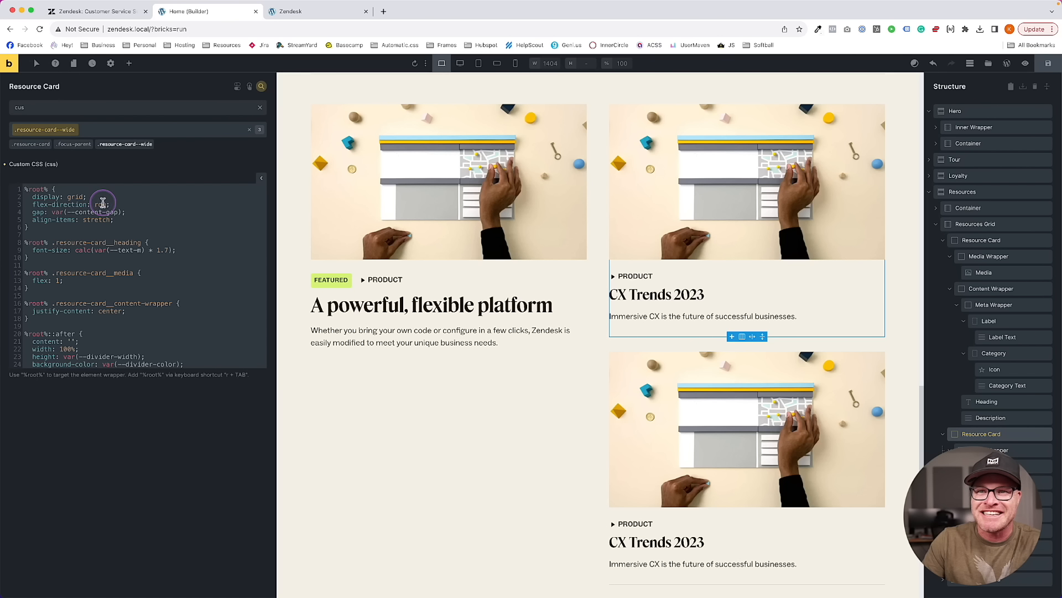
{"action": "left_click_drag", "start_coordinate": [119, 200], "coordinate": [29, 202]}
{"action": "left_click_drag", "start_coordinate": [140, 201], "coordinate": [31, 203]}
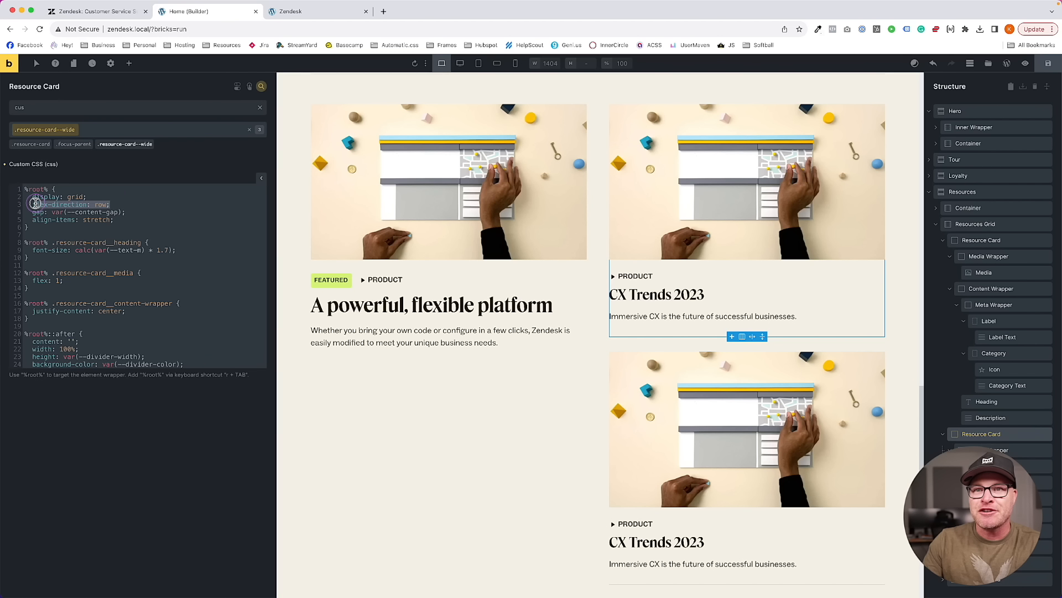
{"action": "type", "text": "grid-template-"}
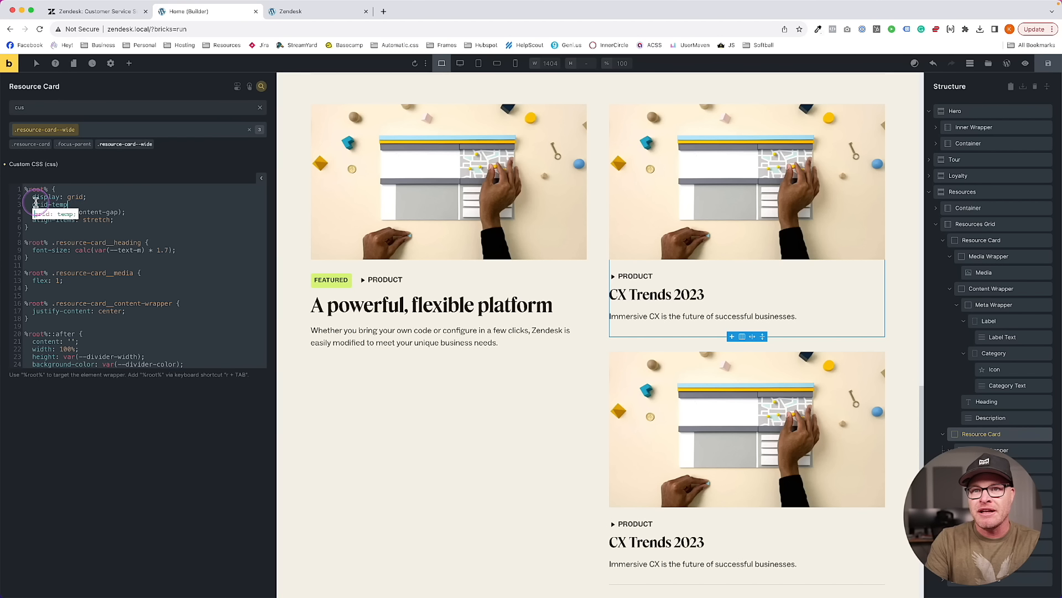
{"action": "key", "text": "BackSpace"}
{"action": "key", "text": "BackSpace"}
{"action": "type", "text": "-columns"}
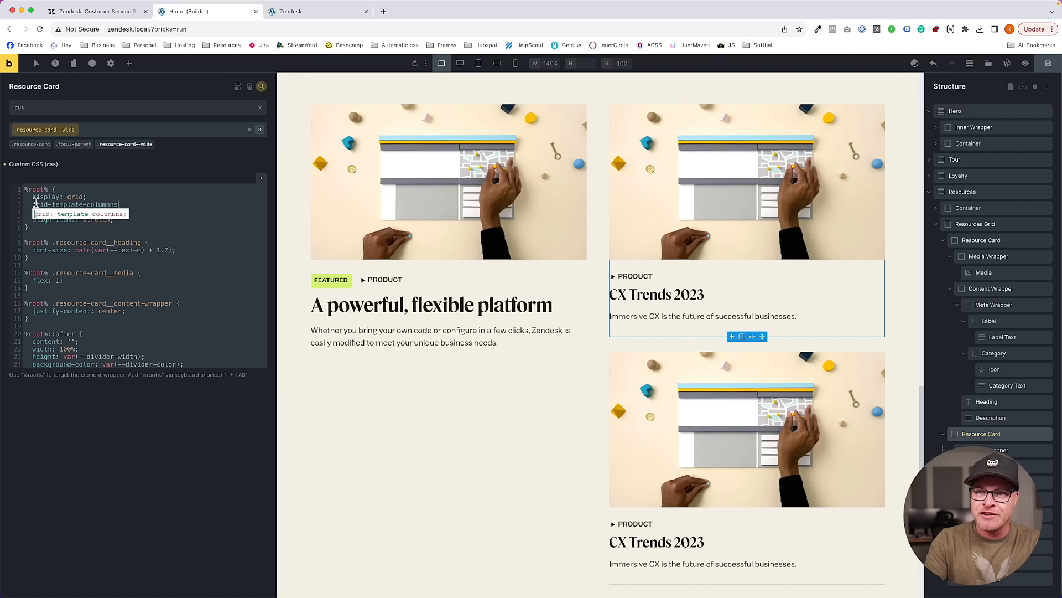
{"action": "type", "text": ": "}
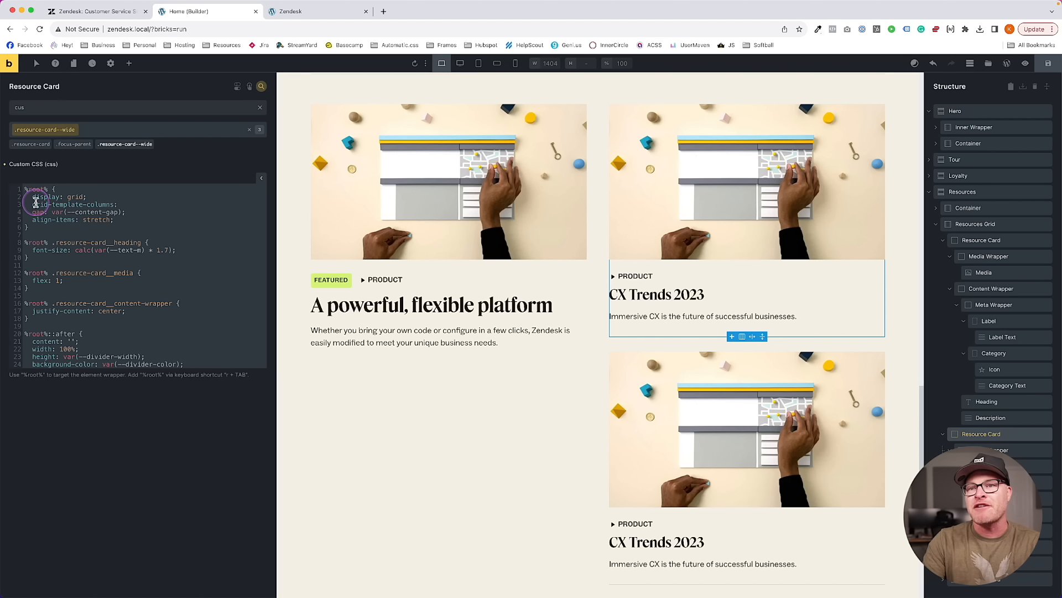
{"action": "type", "text": "--grid-1-3"}
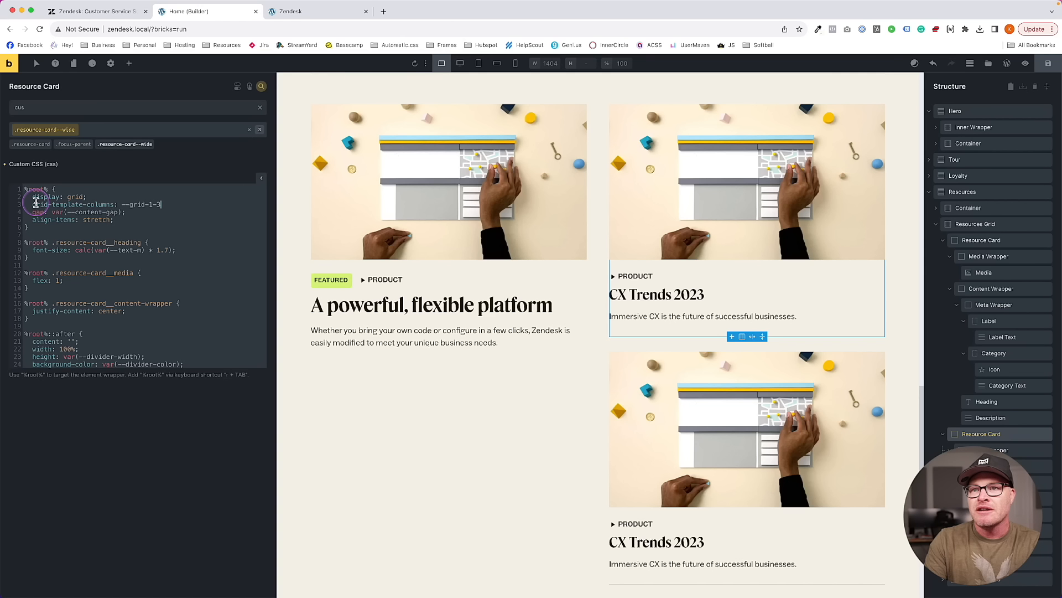
{"action": "key", "text": "BackSpace"}
{"action": "type", "text": "2;"}
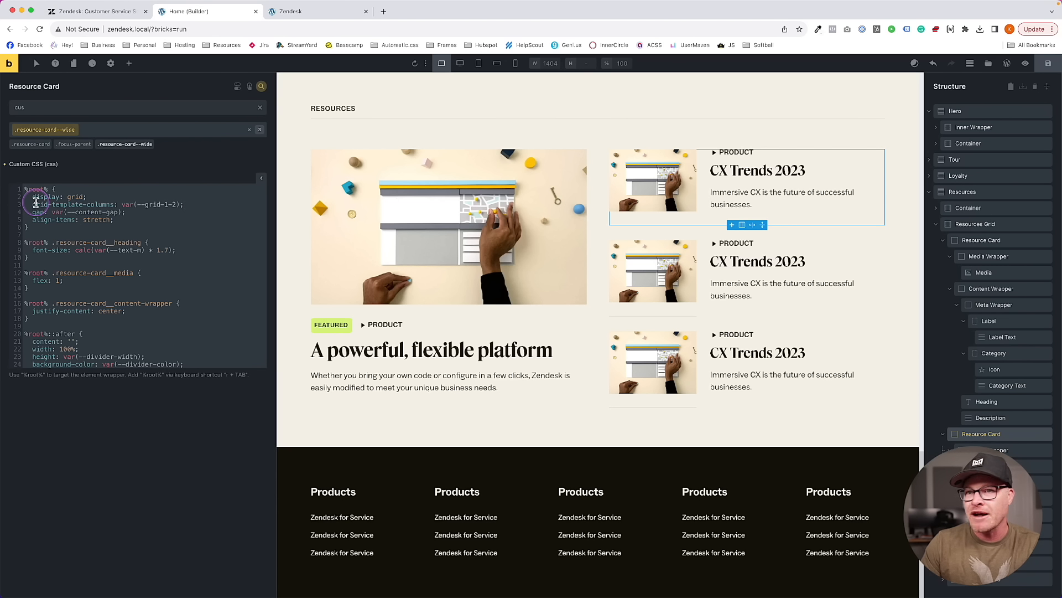
Add grid-template-rows: var(--grid-1); below the column template in the wide card's root rule
{"action": "left_click", "coordinate": [206, 208]}
{"action": "key", "text": "Return"}
{"action": "type", "text": "--"}
{"action": "key", "text": "BackSpace"}
{"action": "key", "text": "BackSpace"}
{"action": "type", "text": "gr"}
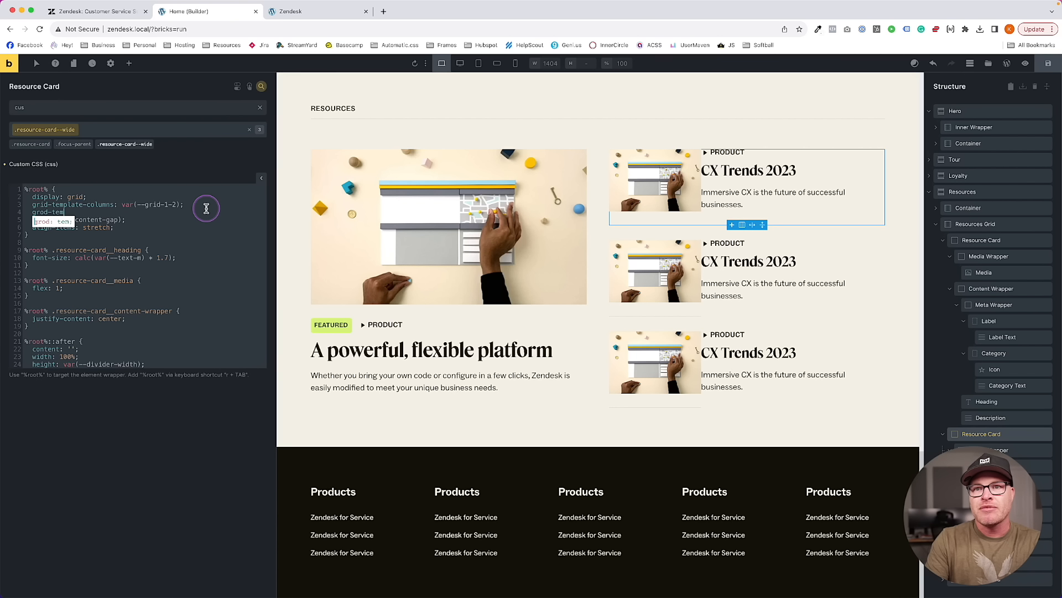
{"action": "type", "text": "id-gtemplate"}
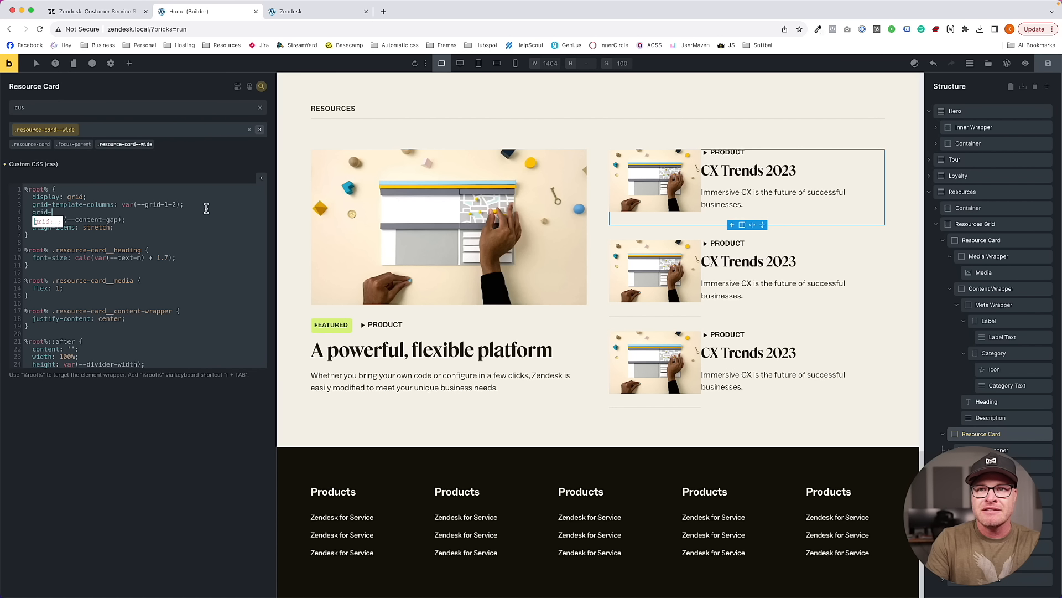
{"action": "key", "text": "BackSpace"}
{"action": "key", "text": "BackSpace"}
{"action": "key", "text": "BackSpace"}
{"action": "key", "text": "BackSpace"}
{"action": "key", "text": "BackSpace"}
{"action": "key", "text": "BackSpace"}
{"action": "key", "text": "BackSpace"}
{"action": "key", "text": "BackSpace"}
{"action": "key", "text": "BackSpace"}
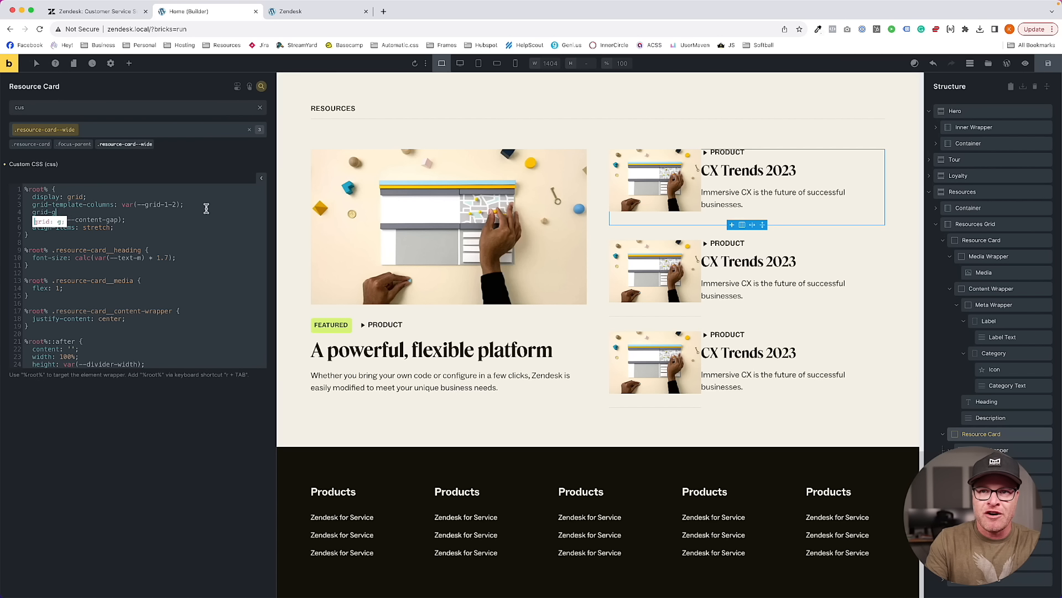
{"action": "type", "text": "template-rows: var(--g"}
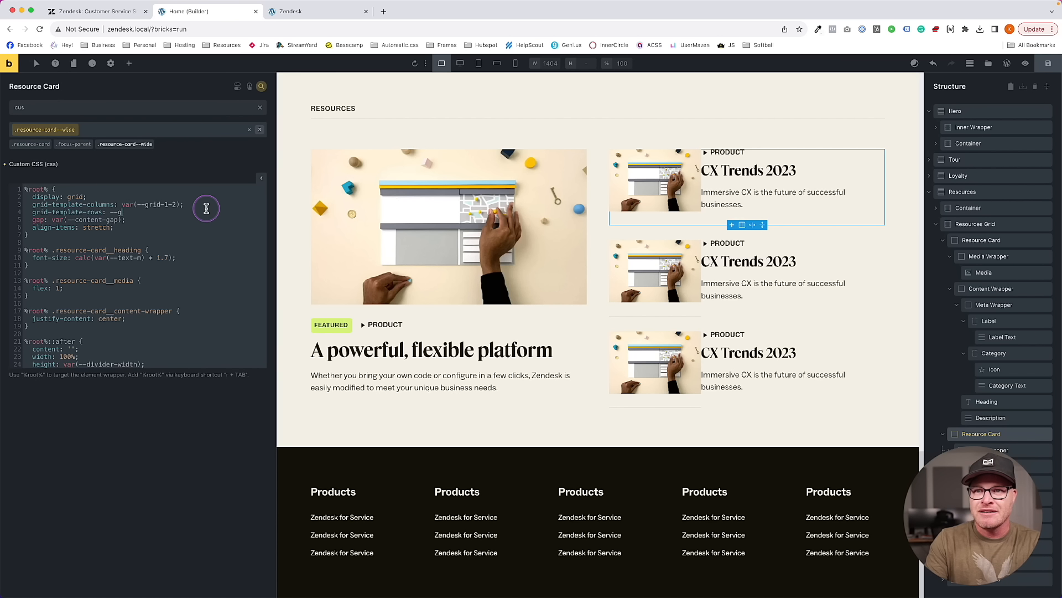
{"action": "type", "text": "rid-1);"}
{"action": "key", "text": "Return"}
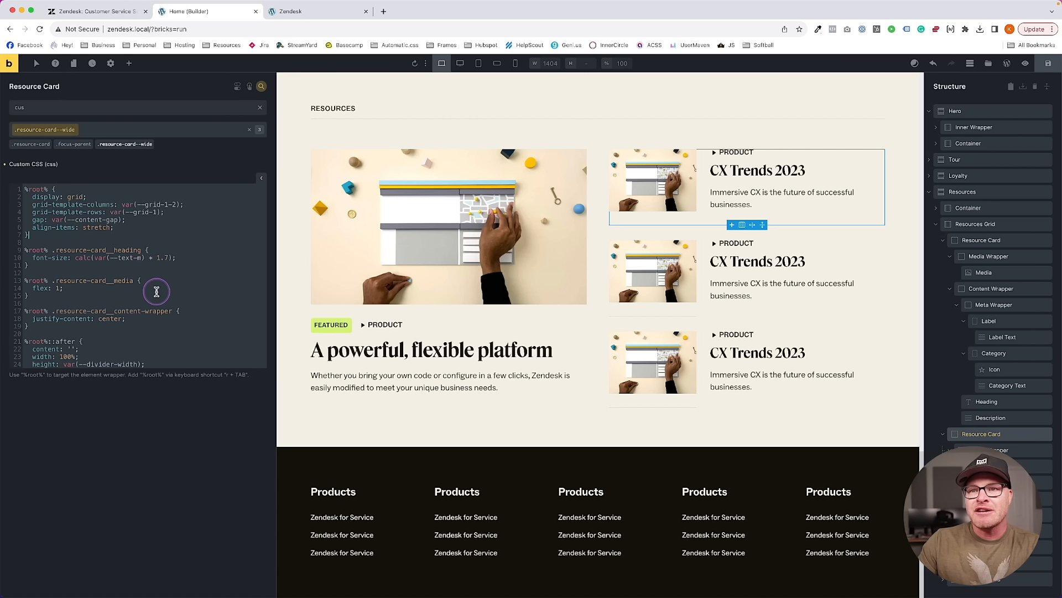
{"action": "left_click", "coordinate": [144, 228]}
{"action": "key", "text": "Return"}
{"action": "type", "text": "positn"}
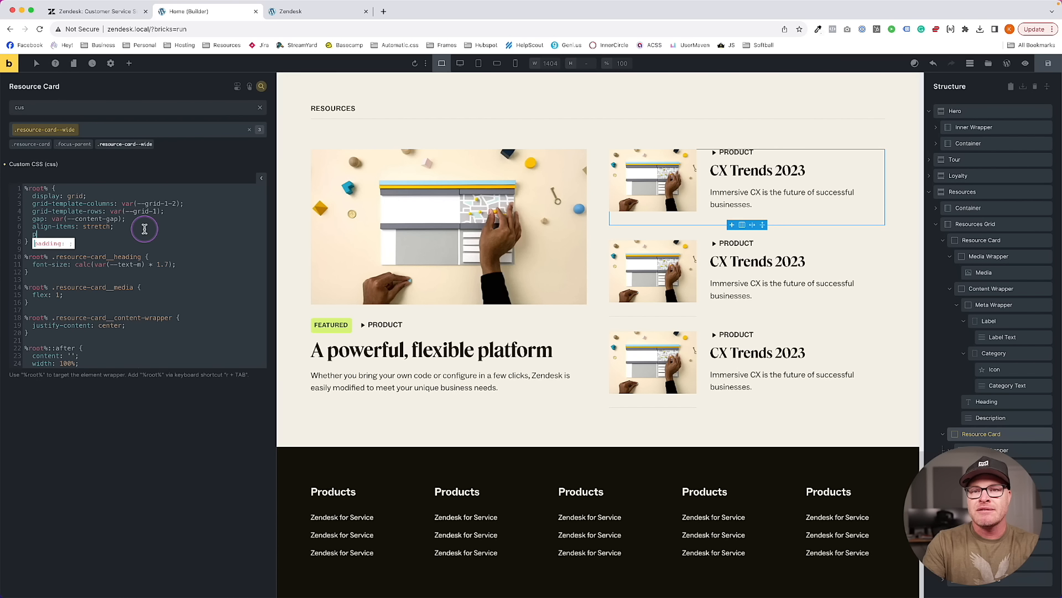
{"action": "key", "text": "BackSpace"}
{"action": "key", "text": "BackSpace"}
{"action": "key", "text": "BackSpace"}
{"action": "key", "text": "BackSpace"}
{"action": "key", "text": "BackSpace"}
{"action": "key", "text": "BackSpace"}
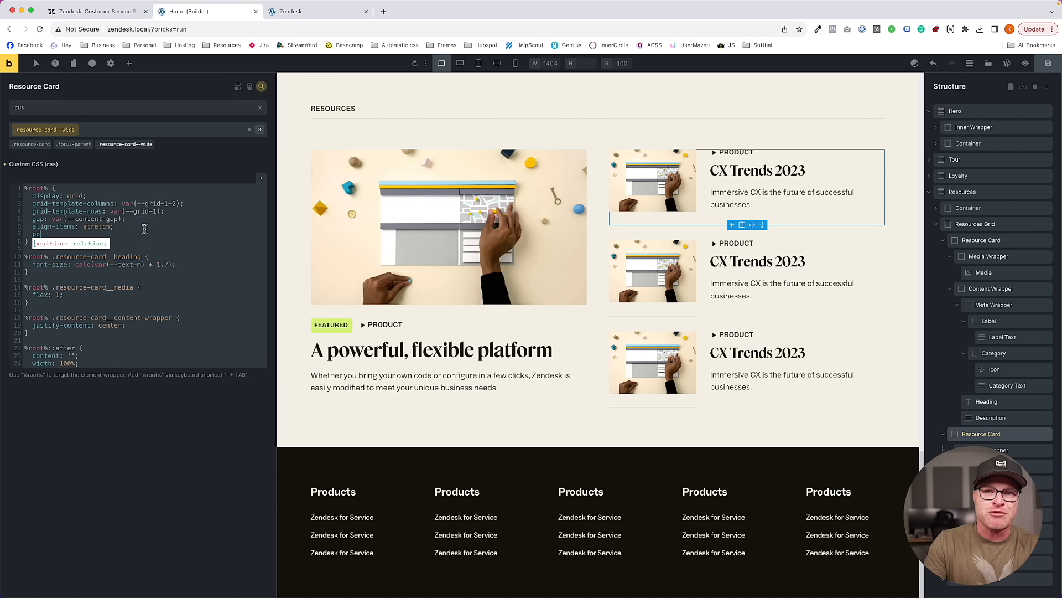
{"action": "key", "text": "BackSpace"}
Add position: absolute; at the start of the wide card's ::after rule
{"action": "scroll", "coordinate": [138, 244], "scroll_direction": "down", "scroll_amount": 1}
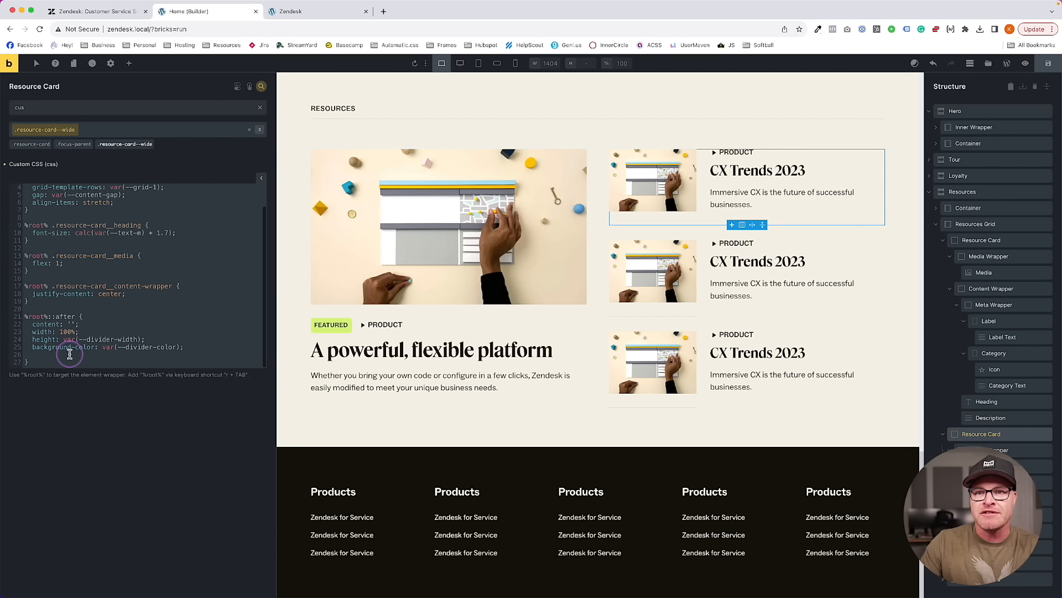
{"action": "left_click", "coordinate": [103, 317]}
{"action": "key", "text": "Return"}
{"action": "type", "text": "position: absolute;"}
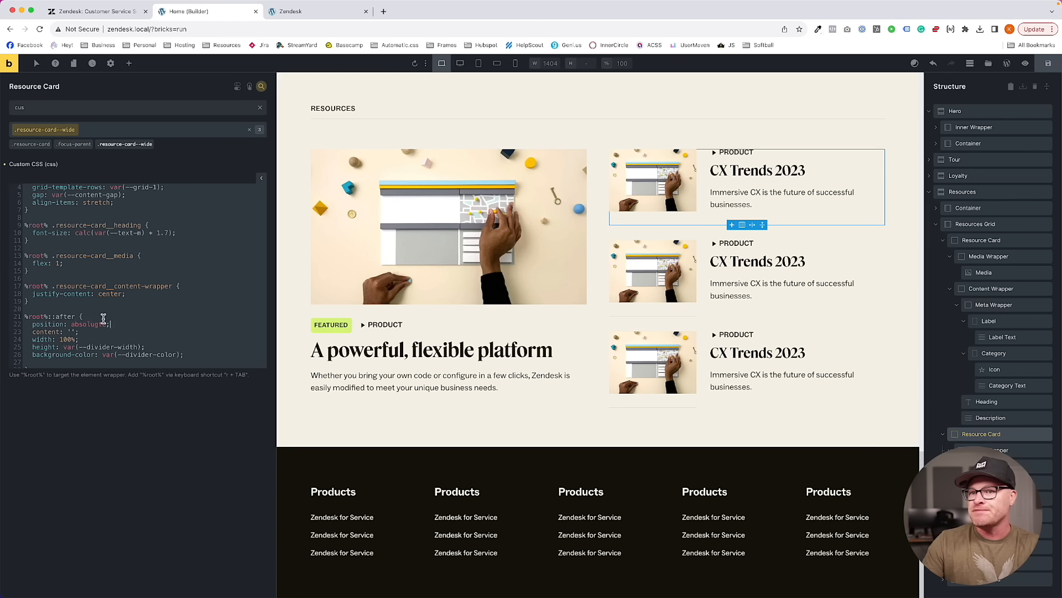
{"action": "key", "text": "BackSpace"}
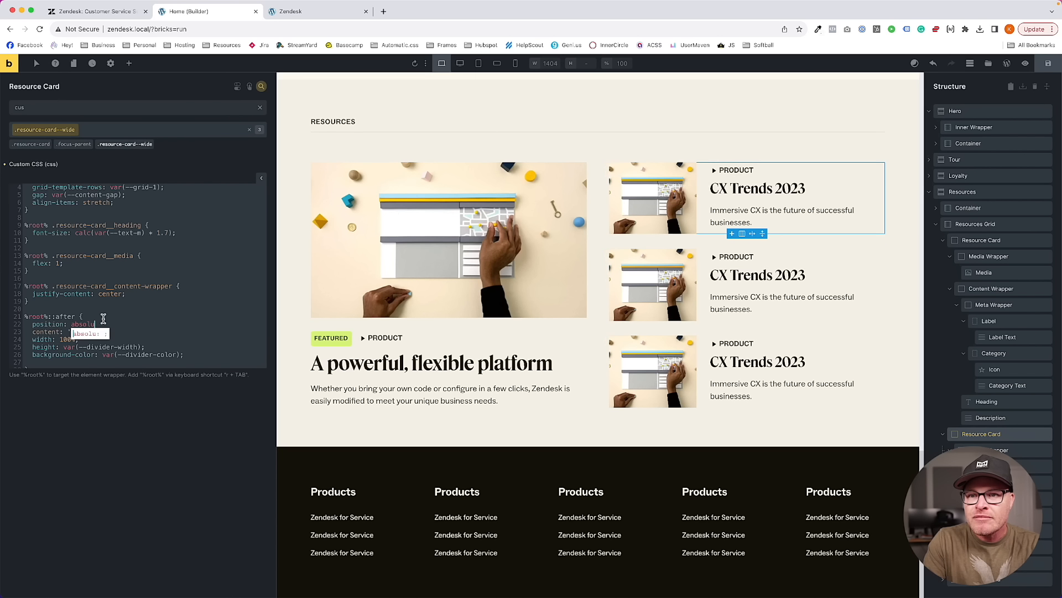
{"action": "key", "text": "Escape"}
{"action": "left_click", "coordinate": [104, 318]}
{"action": "scroll", "coordinate": [104, 318], "scroll_direction": "down", "scroll_amount": 1}
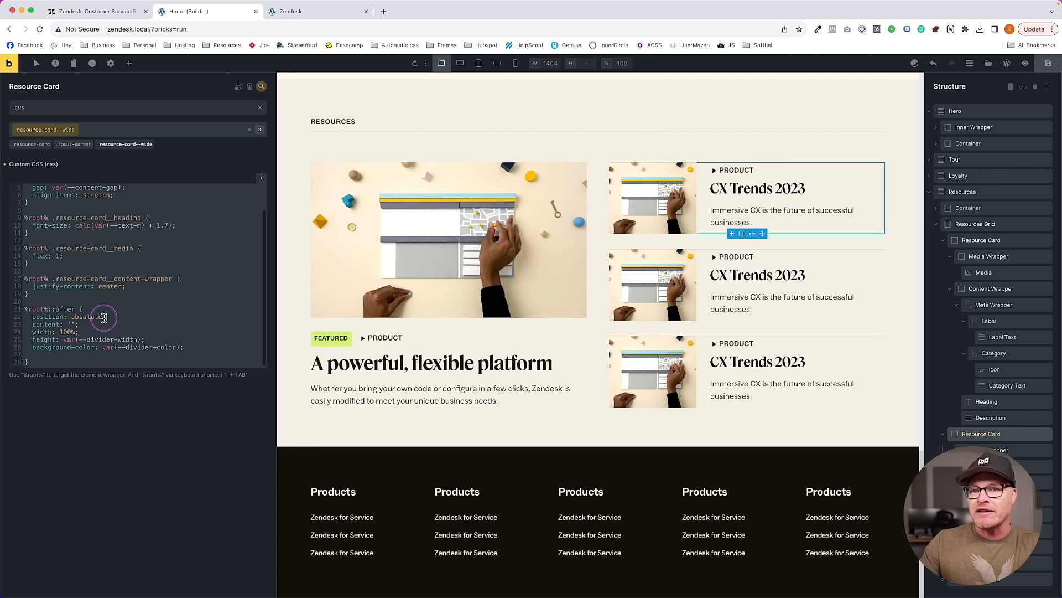
{"action": "type", "text": ";"}
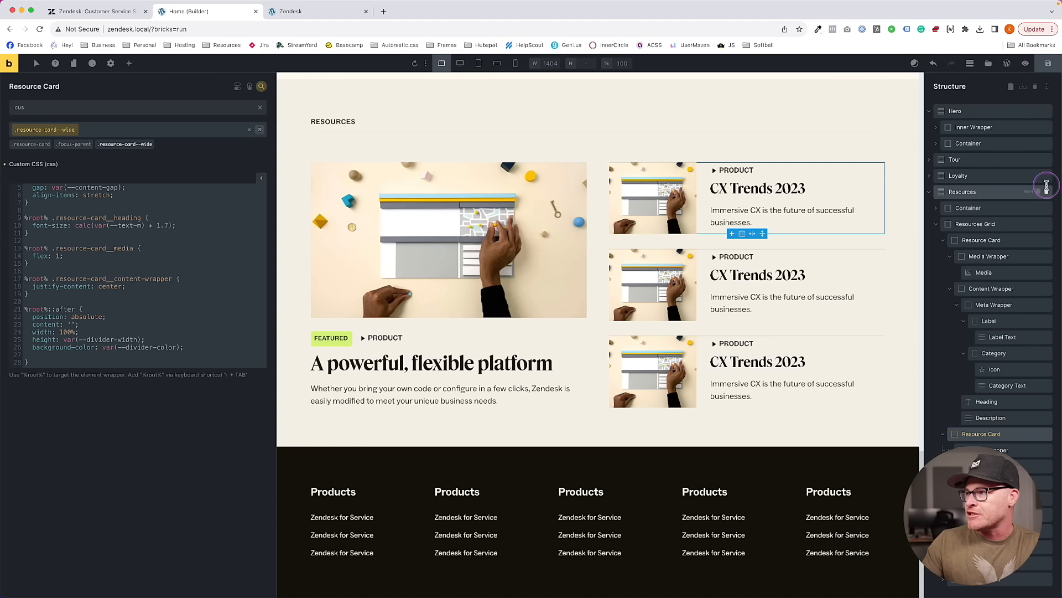
Check the wide cards' divider lines in the page preview, return to the builder and close the settings search
{"action": "left_click", "coordinate": [308, 13]}
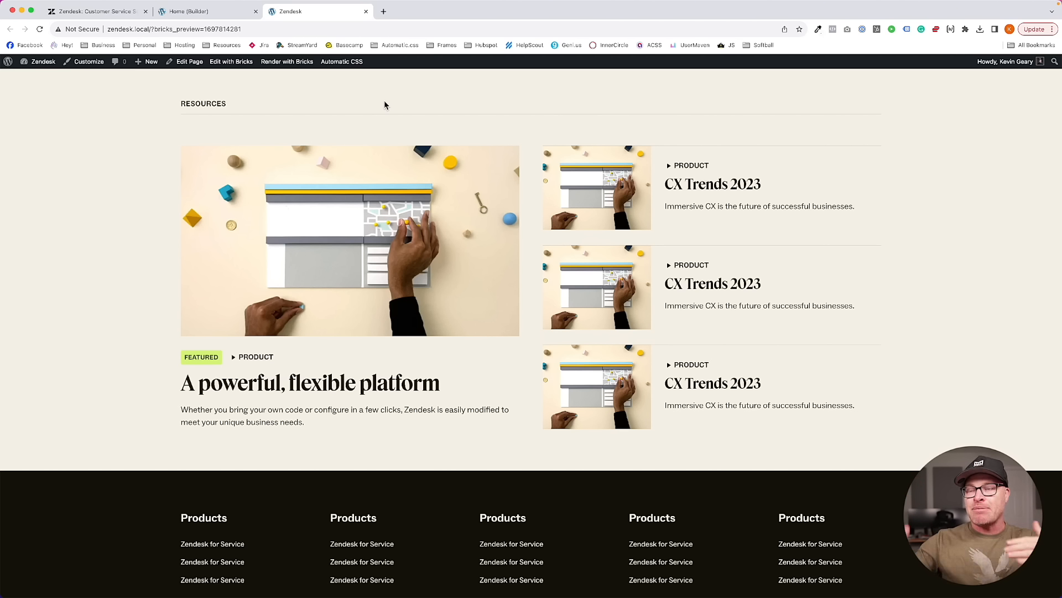
{"action": "left_click", "coordinate": [172, 12]}
{"action": "scroll", "coordinate": [78, 275], "scroll_direction": "up", "scroll_amount": 2}
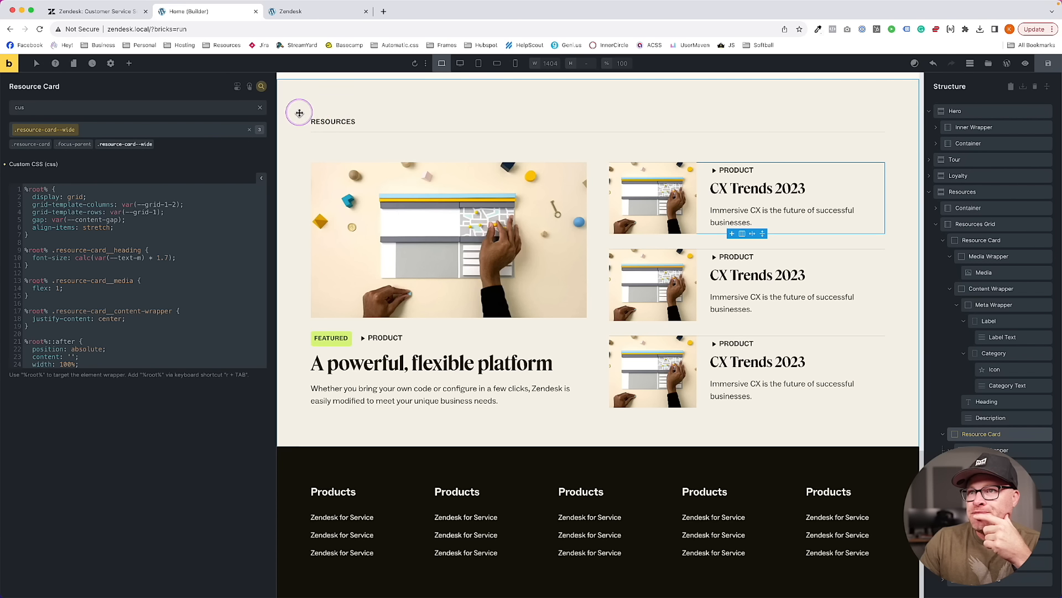
{"action": "left_click", "coordinate": [262, 87]}
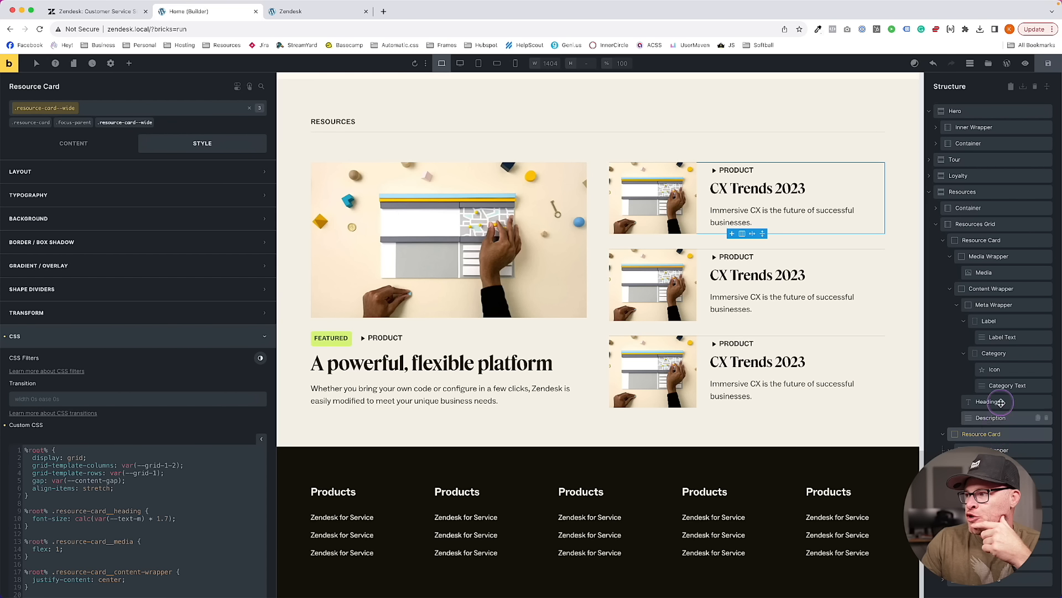
Set the gap of the Resources Grid element to calc(var(--grid-gap) / 2)
{"action": "left_click", "coordinate": [975, 224]}
{"action": "left_click", "coordinate": [33, 143]}
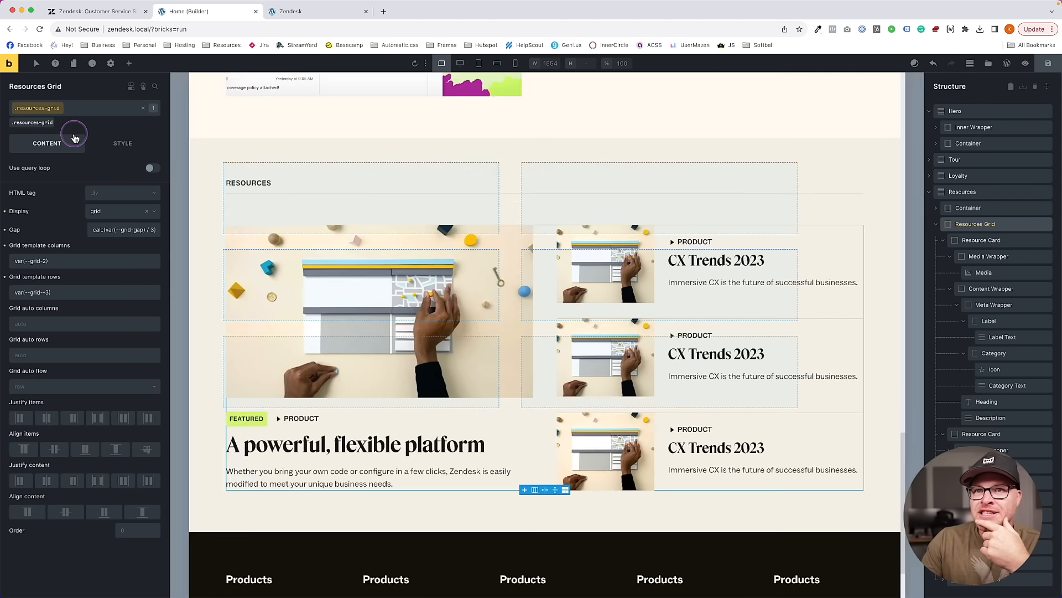
{"action": "left_click", "coordinate": [90, 231]}
{"action": "key", "text": "super+Right"}
{"action": "key", "text": "Left"}
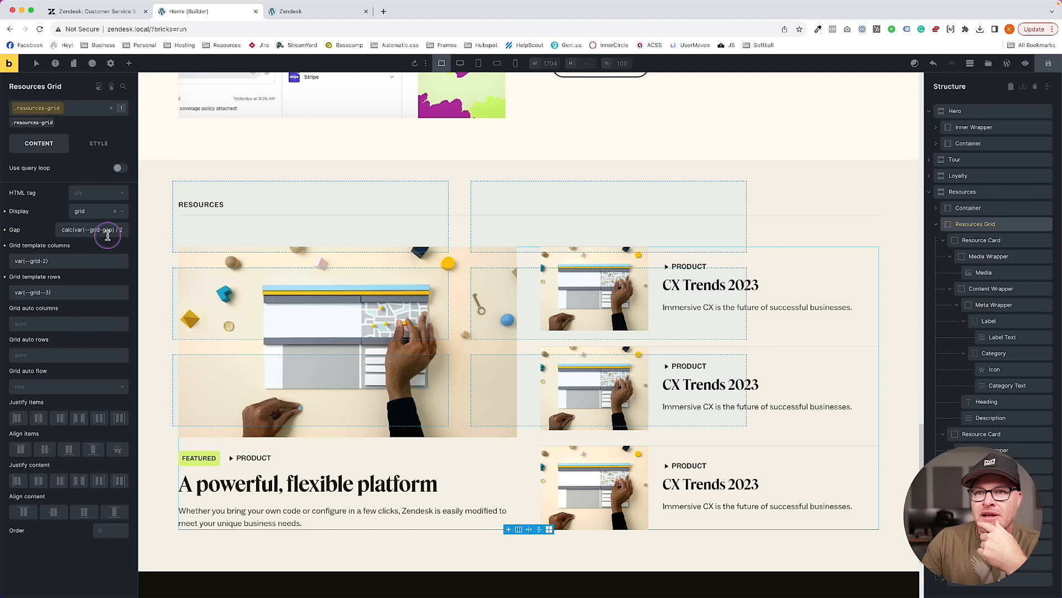
{"action": "key", "text": "BackSpace"}
{"action": "type", "text": "2"}
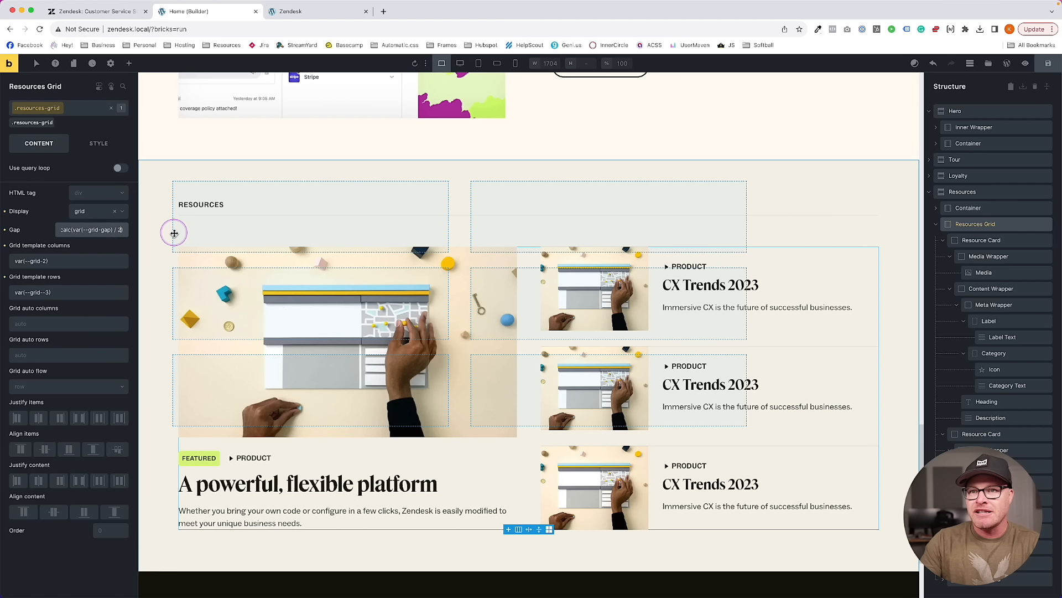
Try the grid gap divided by 3 again and compare it with the gap divided by 2
{"action": "key", "text": "BackSpace"}
{"action": "type", "text": "3"}
{"action": "key", "text": "BackSpace"}
{"action": "type", "text": "2"}
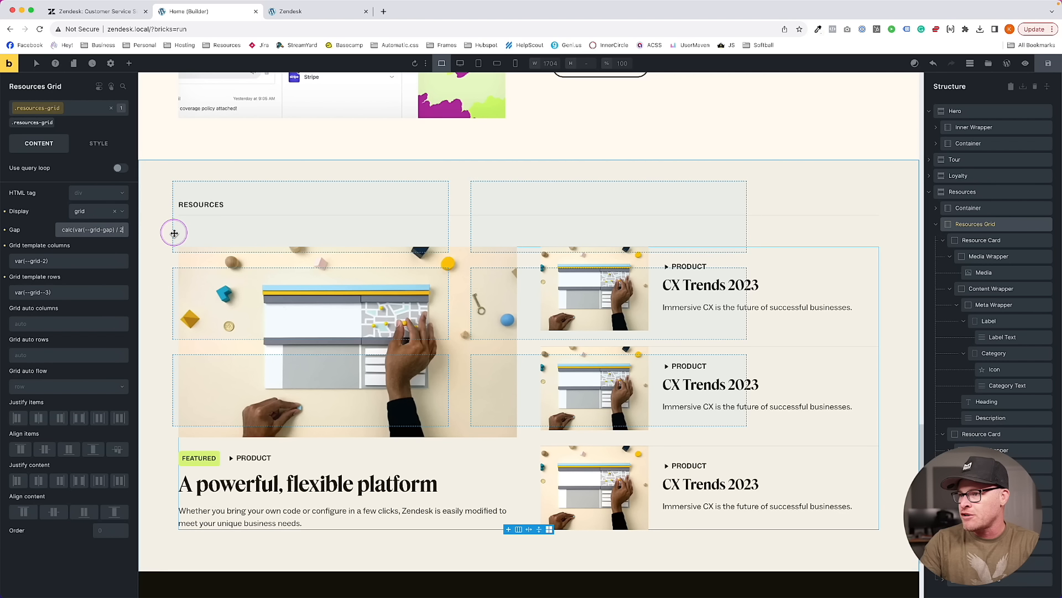
{"action": "scroll", "coordinate": [92, 232], "scroll_direction": "left", "scroll_amount": 1}
{"action": "scroll", "coordinate": [93, 231], "scroll_direction": "left", "scroll_amount": 1}
{"action": "left_click", "coordinate": [123, 230]}
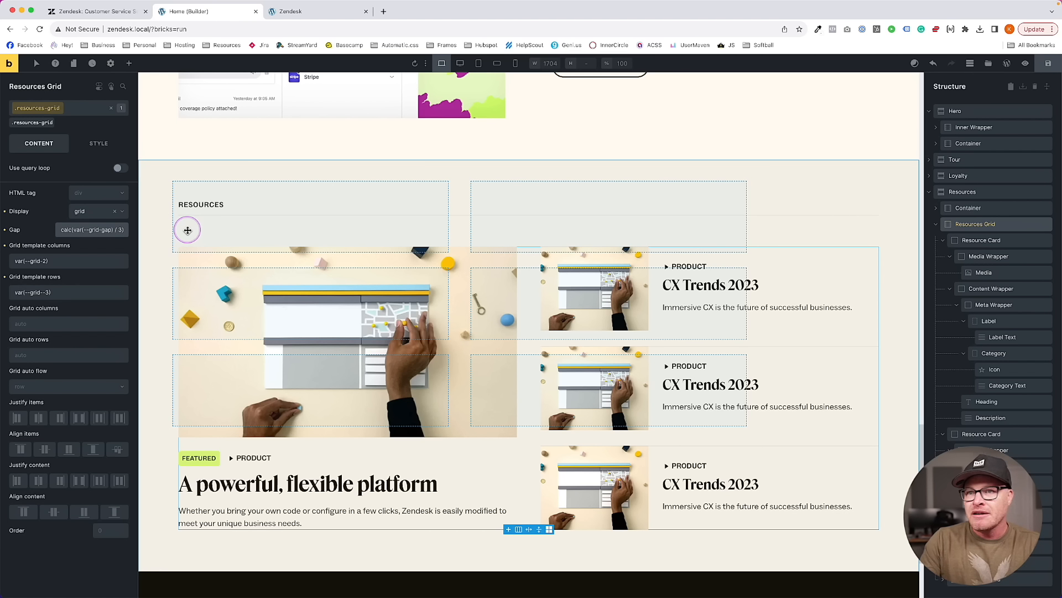
{"action": "key", "text": "BackSpace"}
{"action": "type", "text": "2"}
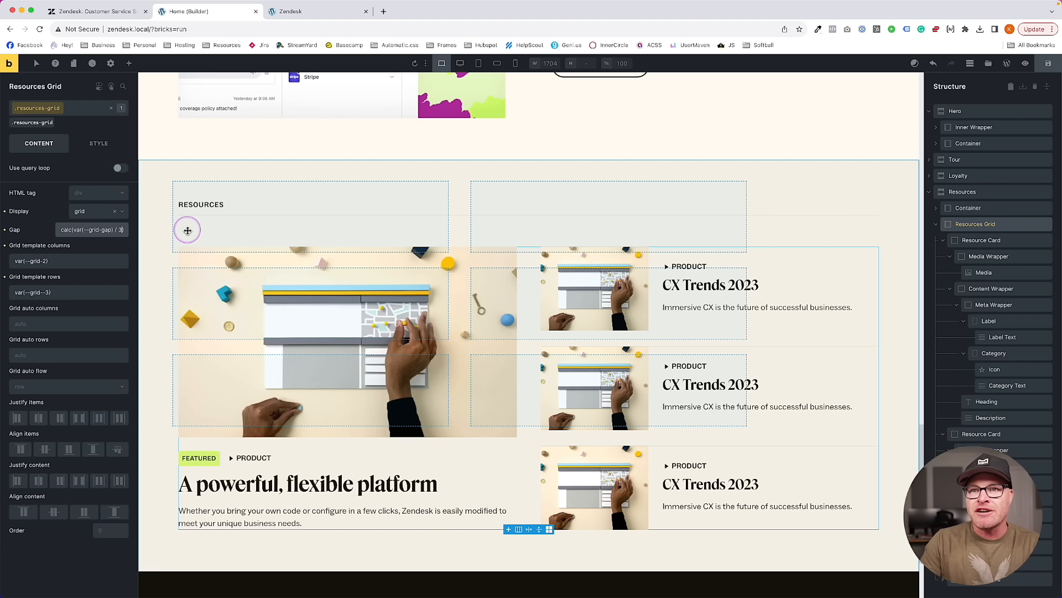
{"action": "key", "text": "BackSpace"}
{"action": "type", "text": "2"}
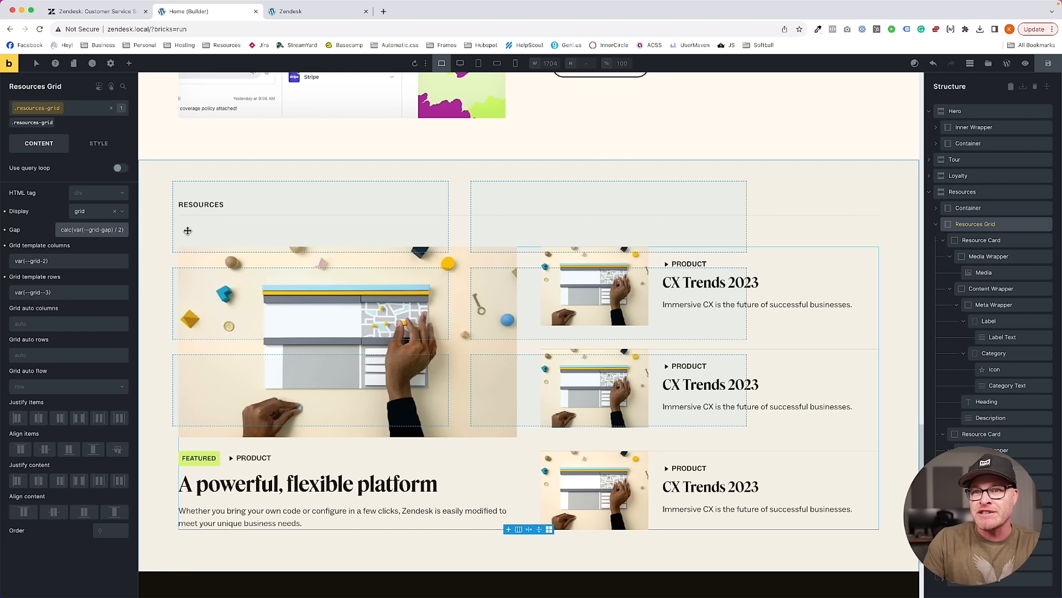
Insert var(--col-gap) as a separate first value before the calc expression in the grid's gap
{"action": "left_click_drag", "start_coordinate": [124, 230], "coordinate": [57, 229]}
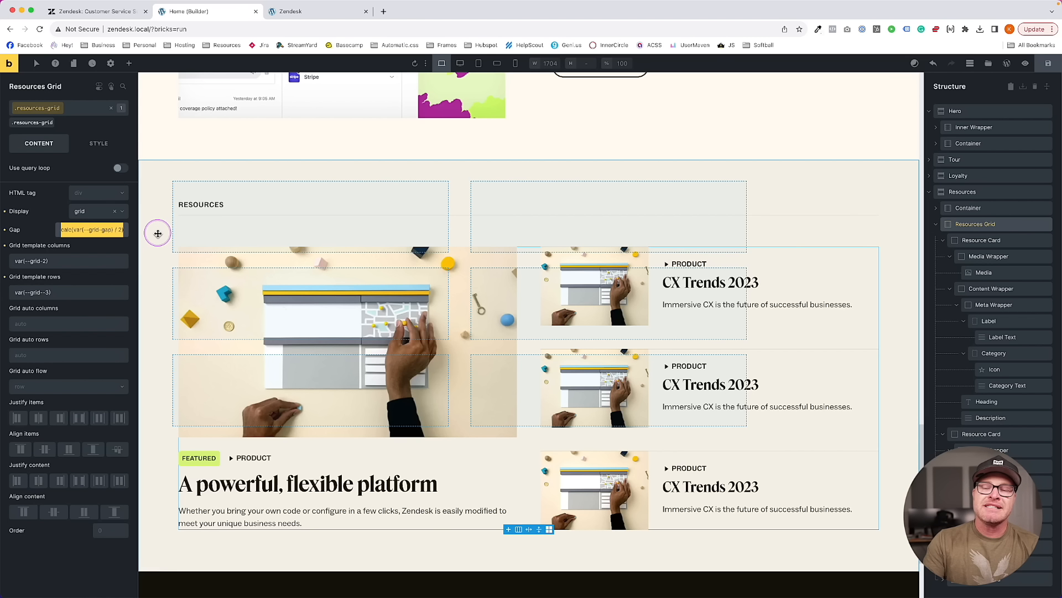
{"action": "key", "text": "Left"}
{"action": "type", "text": "var()"}
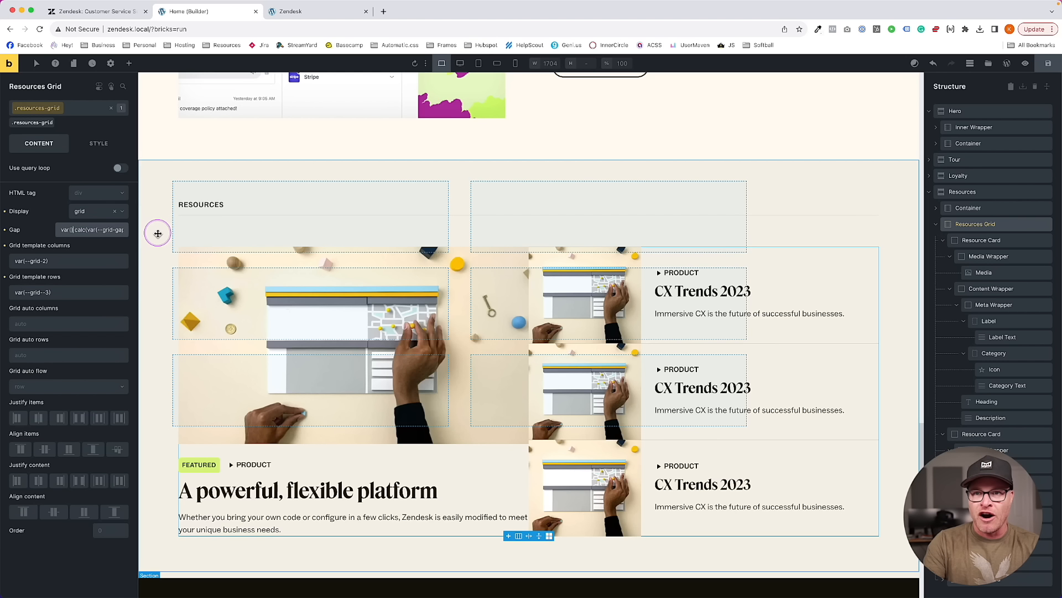
{"action": "key", "text": "Left"}
{"action": "key", "text": "Left"}
{"action": "type", "text": "-"}
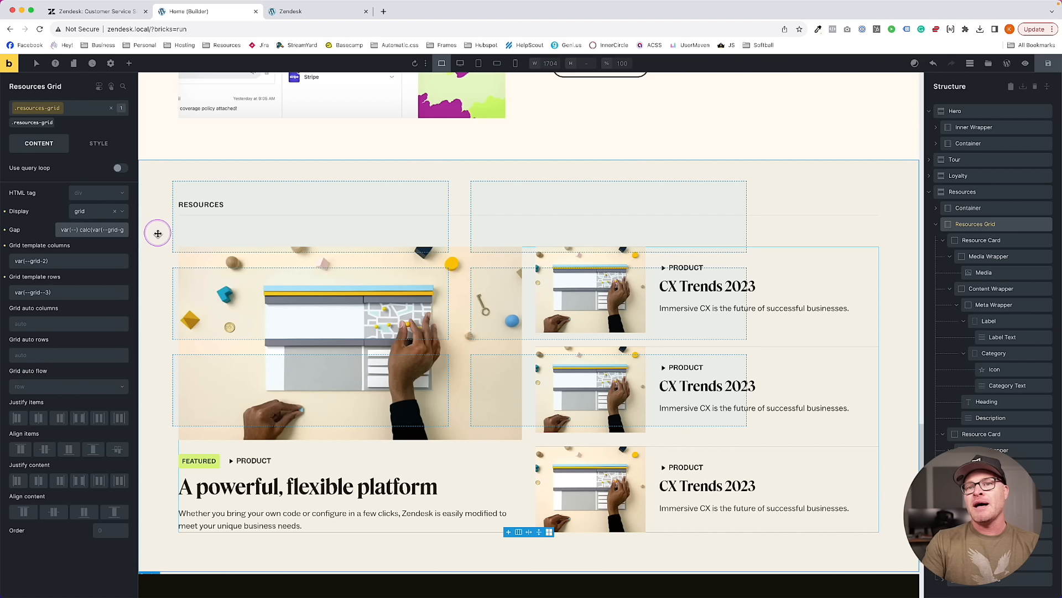
{"action": "type", "text": "-grid"}
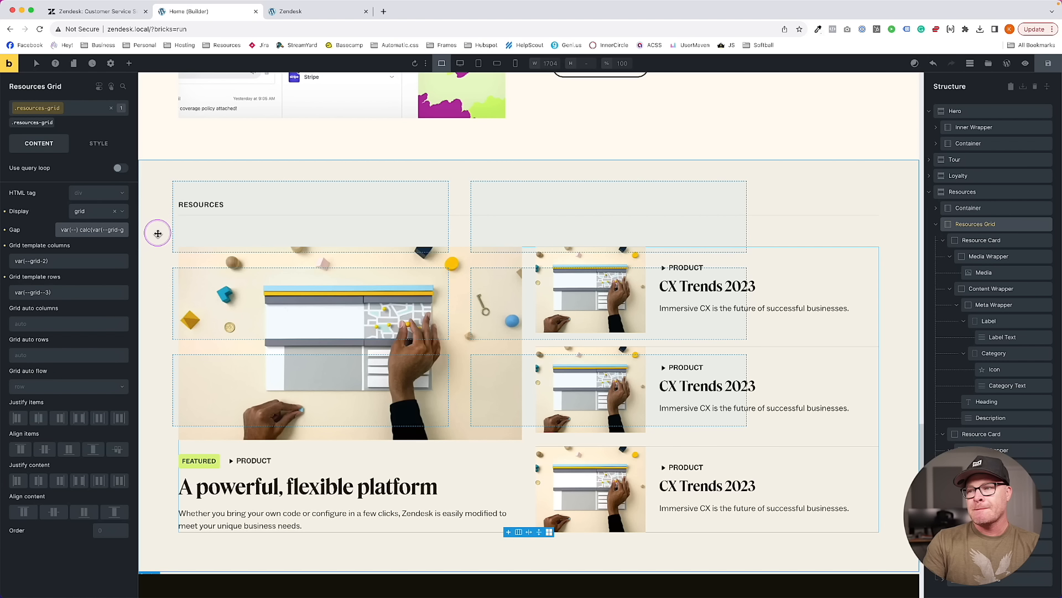
{"action": "key", "text": "BackSpace"}
{"action": "type", "text": "colu"}
{"action": "type", "text": "p"}
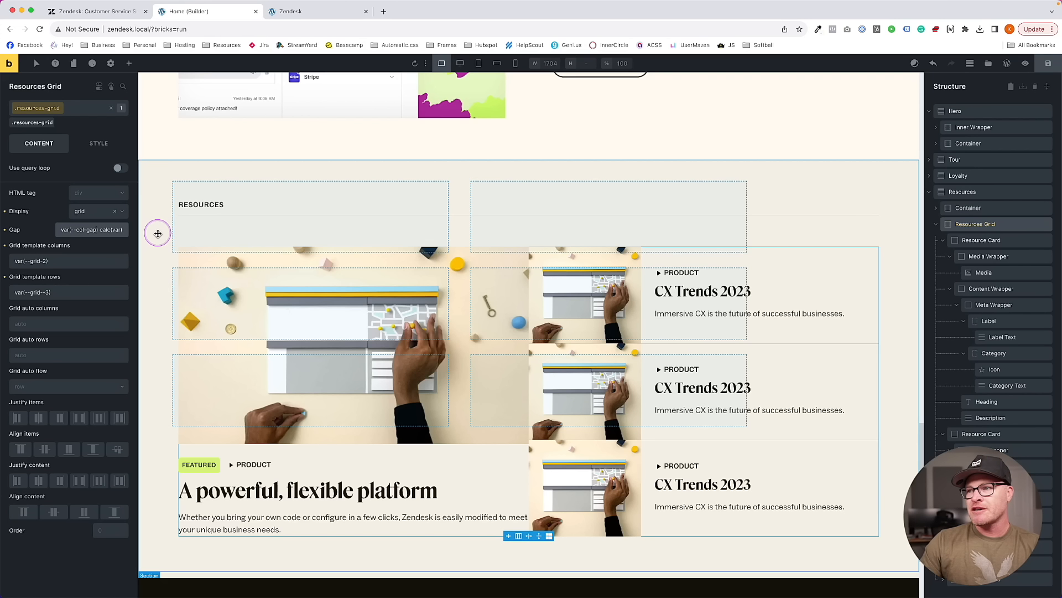
Replace the variable in the first gap value so that it reads var(--row-gap), and check the full expression
{"action": "key", "text": "BackSpace"}
{"action": "key", "text": "BackSpace"}
{"action": "key", "text": "BackSpace"}
{"action": "key", "text": "BackSpace"}
{"action": "key", "text": "BackSpace"}
{"action": "key", "text": "BackSpace"}
{"action": "key", "text": "BackSpace"}
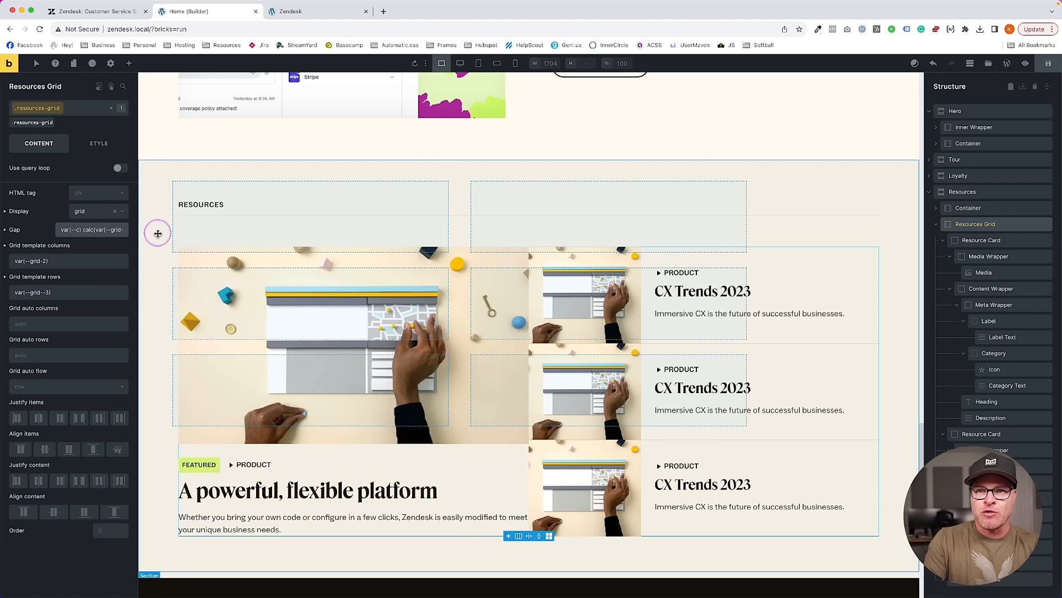
{"action": "type", "text": "row-gap"}
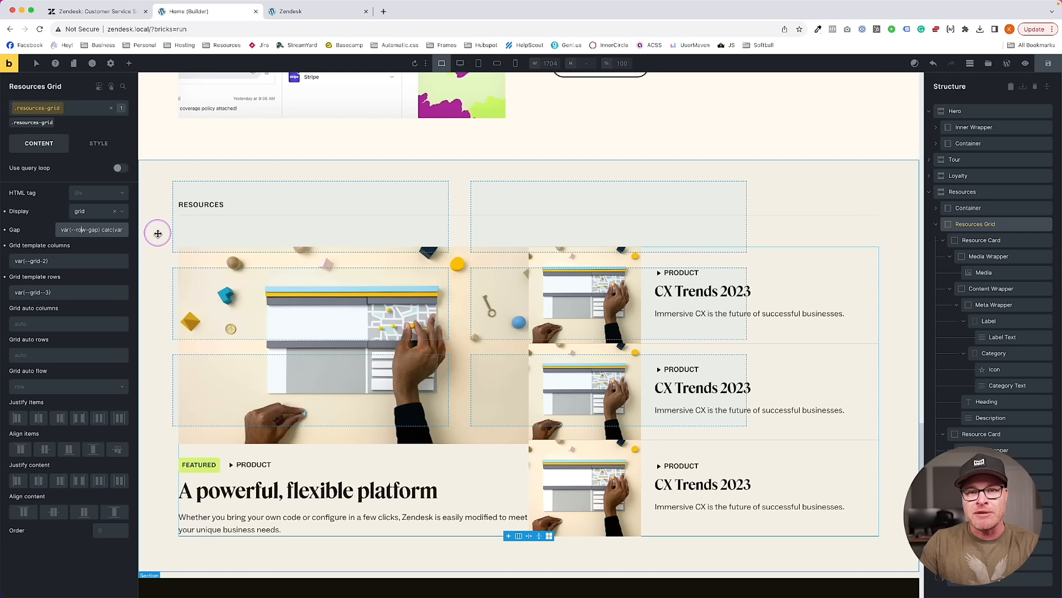
{"action": "key", "text": "super+Right"}
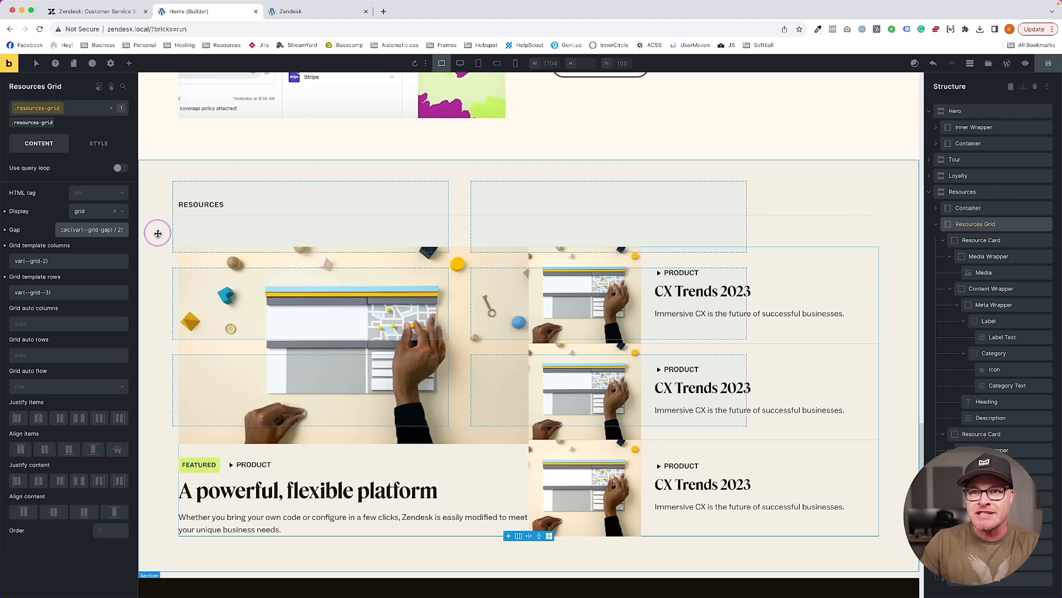
{"action": "key", "text": "super+Left"}
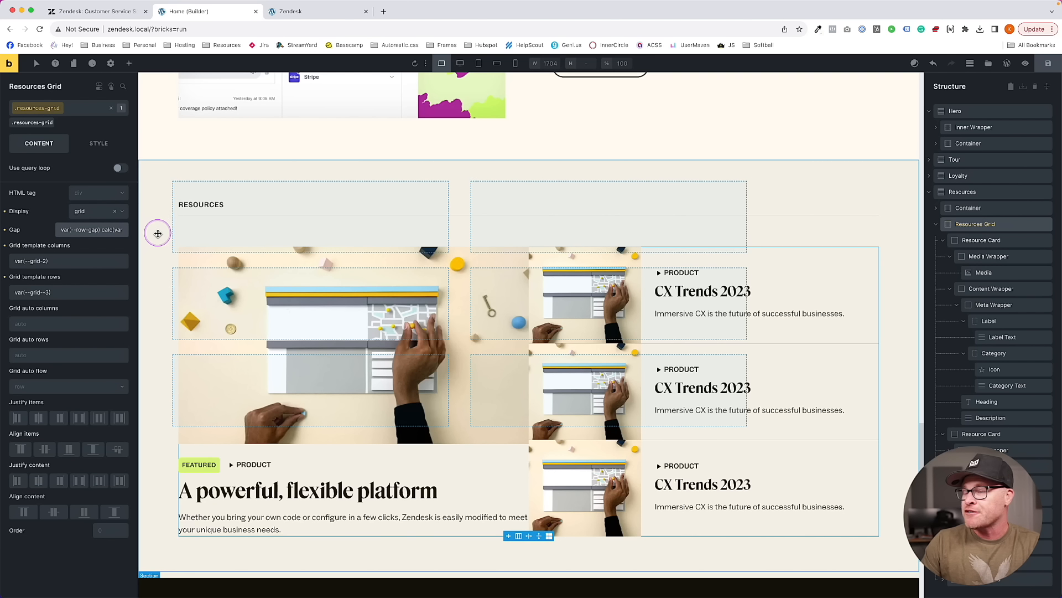
Add a %root% rule with --row-gap: calc(var(--grid-gap) / 2); above the grid's existing custom CSS, and save the page
{"action": "left_click", "coordinate": [99, 144]}
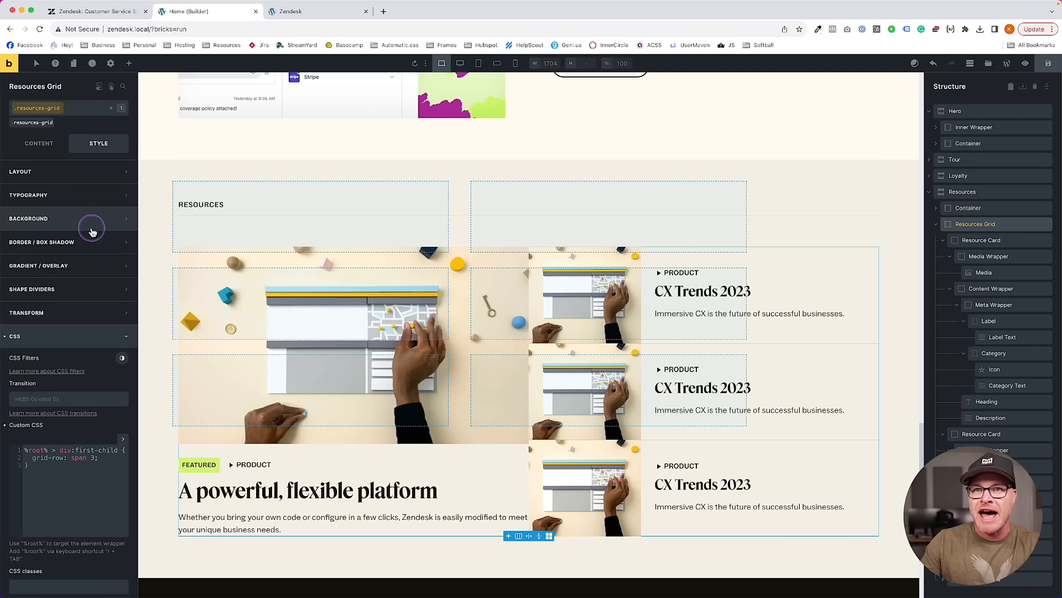
{"action": "left_click", "coordinate": [84, 447]}
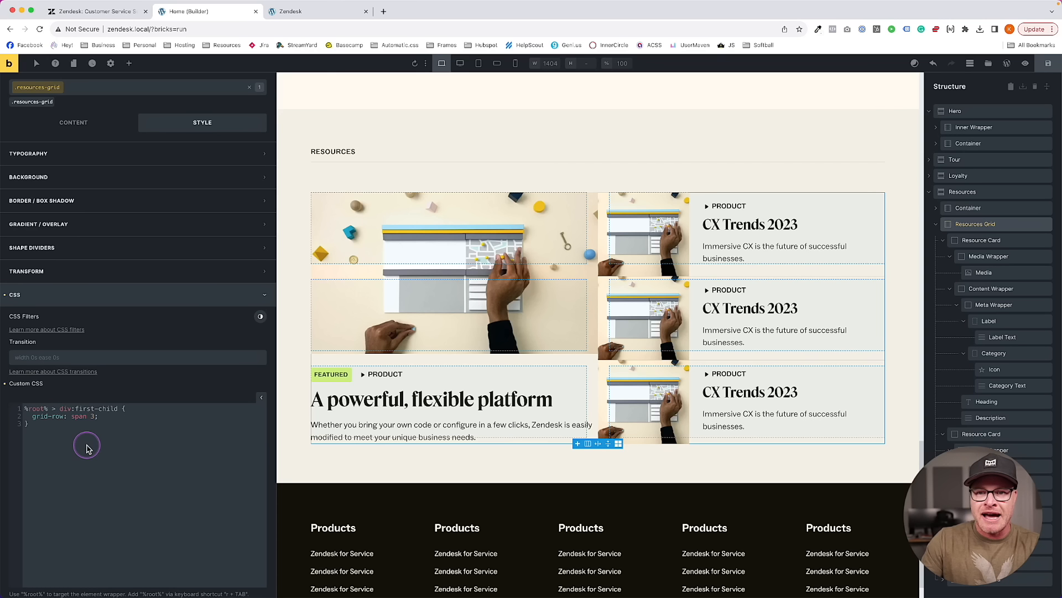
{"action": "left_click", "coordinate": [32, 449]}
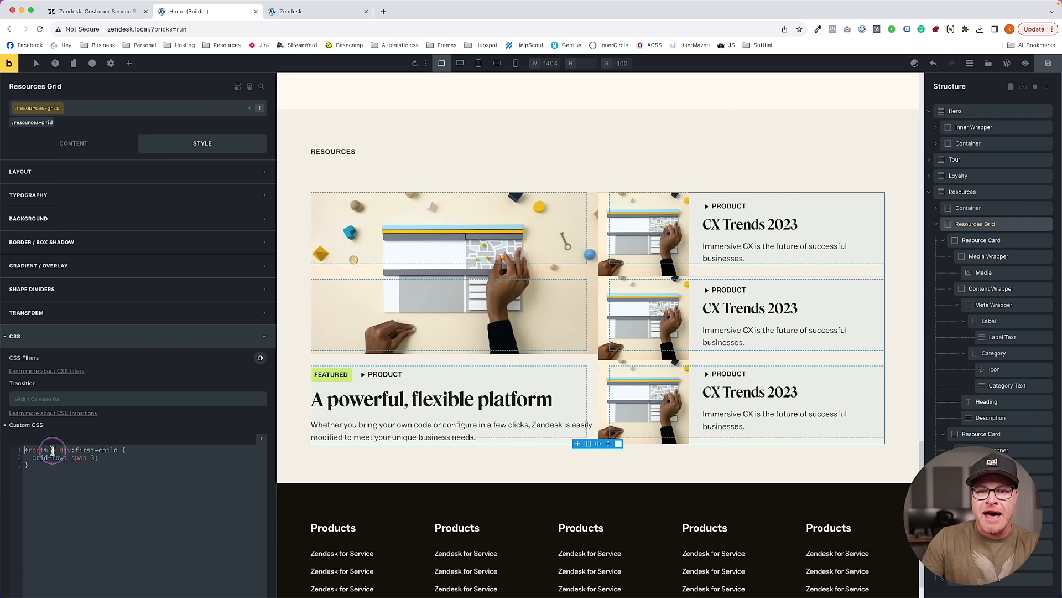
{"action": "key", "text": "Return"}
{"action": "key", "text": "Return"}
{"action": "type", "text": "%root% {"}
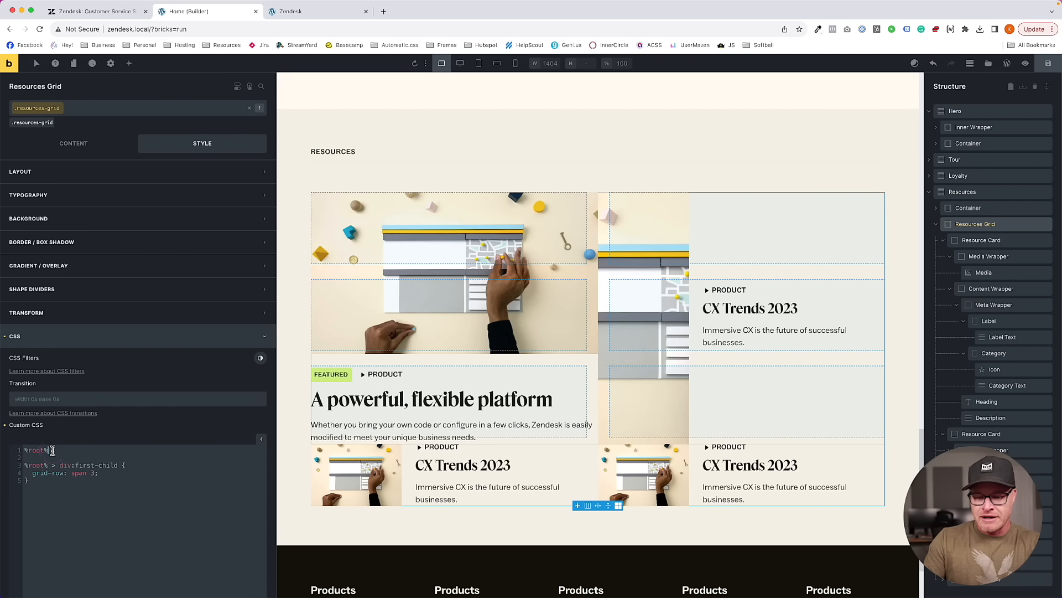
{"action": "key", "text": "Return"}
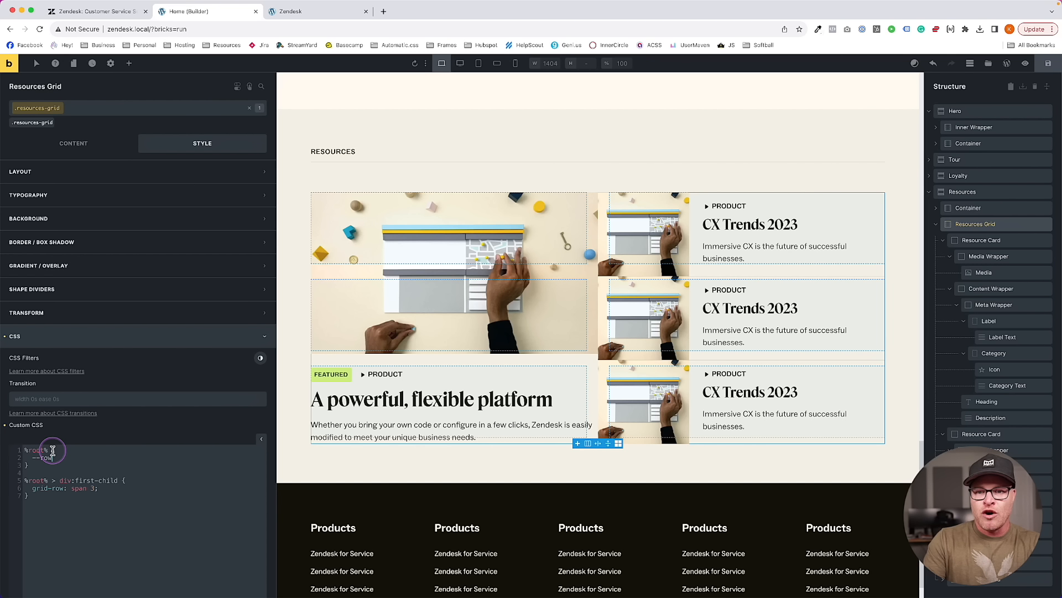
{"action": "type", "text": "--row-gap: calc(var(--grid-gap) / 2);"}
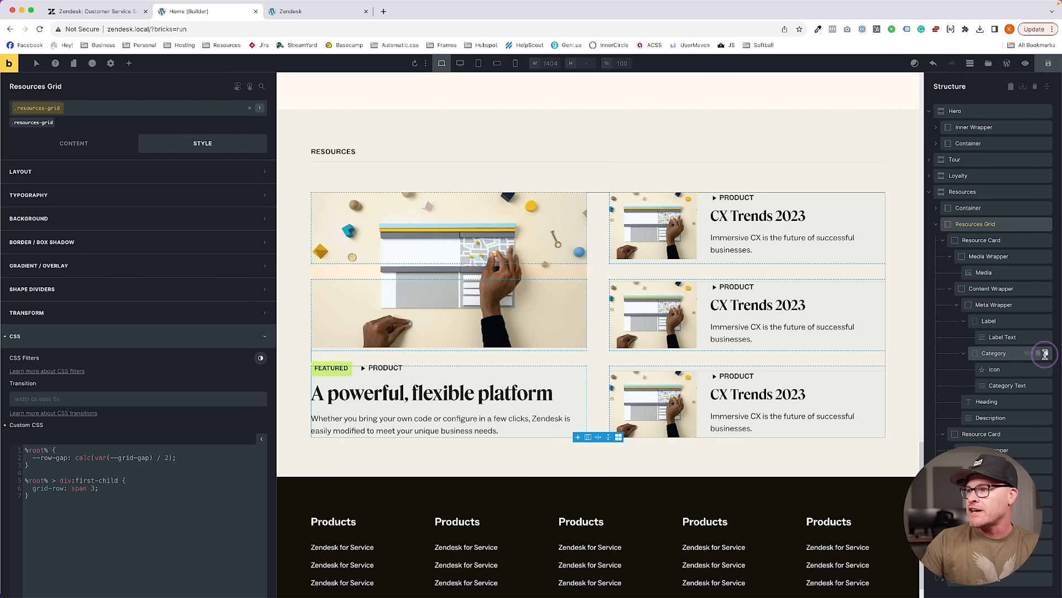
{"action": "left_click", "coordinate": [1047, 64]}
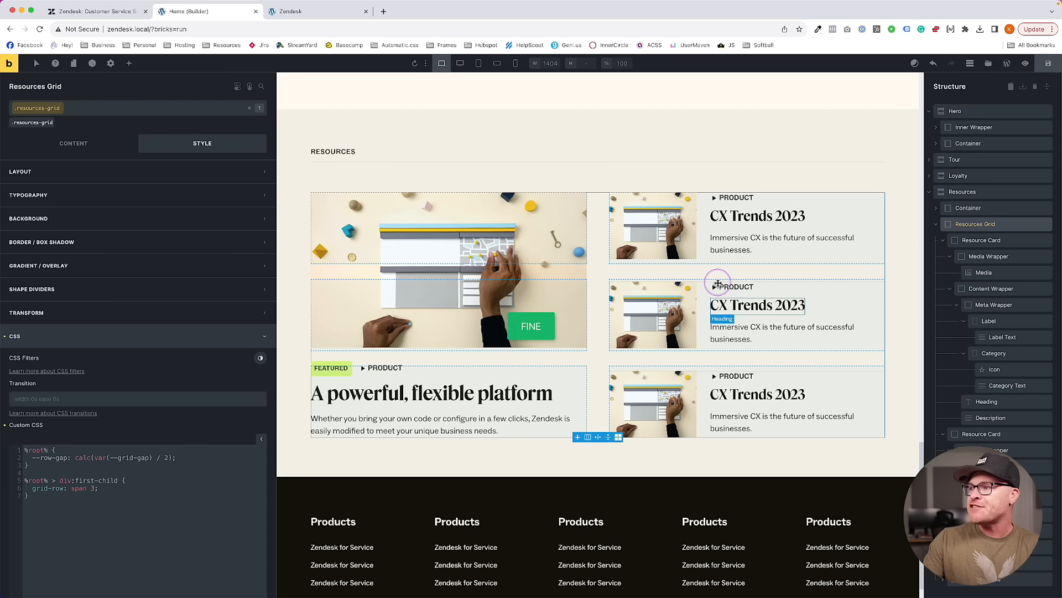
Add left: 0; to the %root%::after divider rule in the custom CSS of the .resource-card--wide class
{"action": "left_click", "coordinate": [719, 244]}
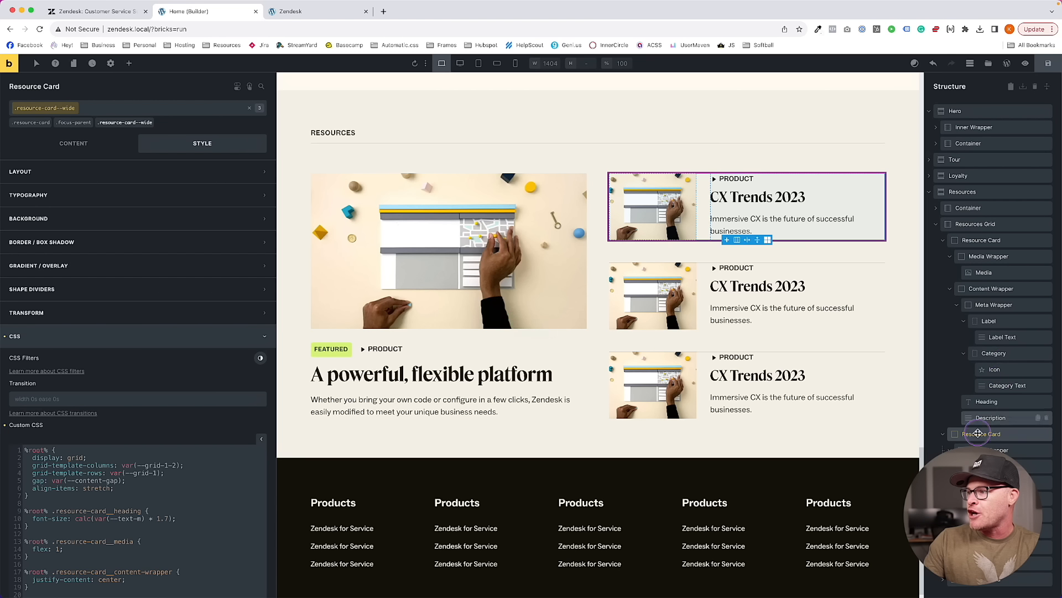
{"action": "scroll", "coordinate": [160, 442], "scroll_direction": "down", "scroll_amount": 5}
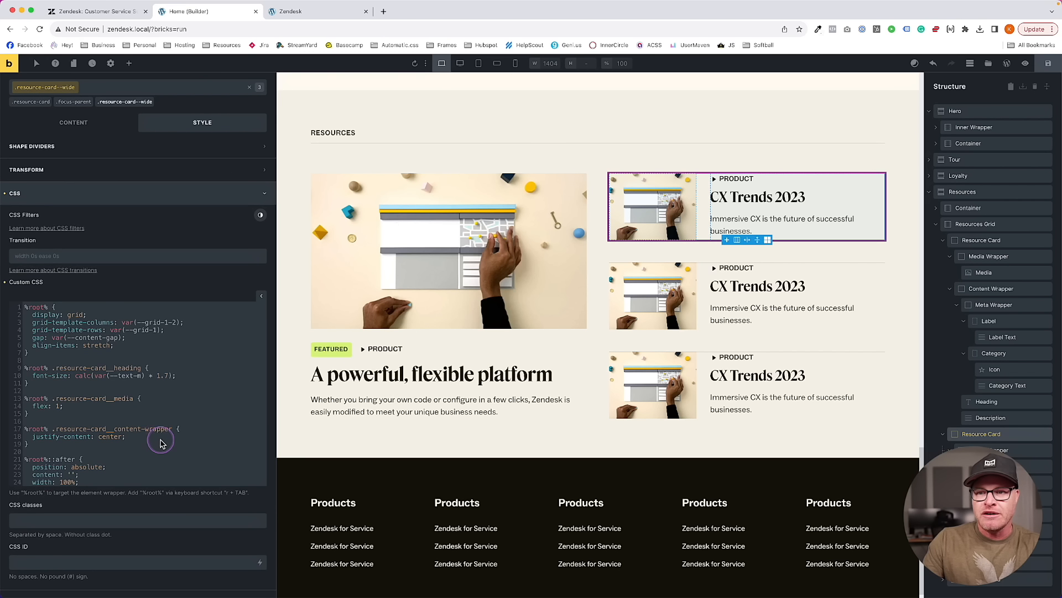
{"action": "scroll", "coordinate": [147, 408], "scroll_direction": "down", "scroll_amount": 1}
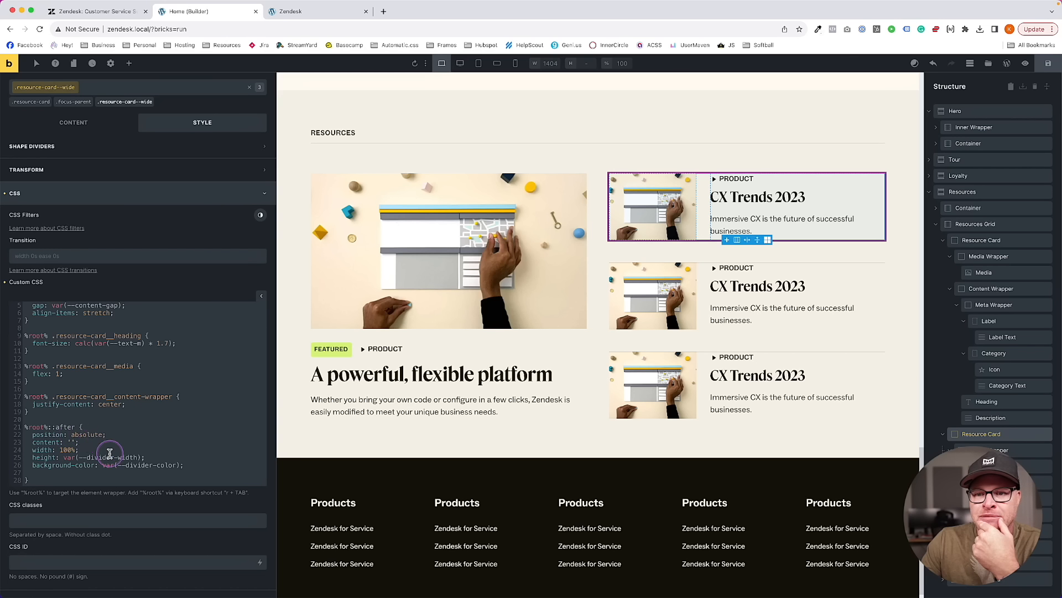
{"action": "scroll", "coordinate": [107, 448], "scroll_direction": "down", "scroll_amount": 1}
{"action": "left_click", "coordinate": [226, 451]}
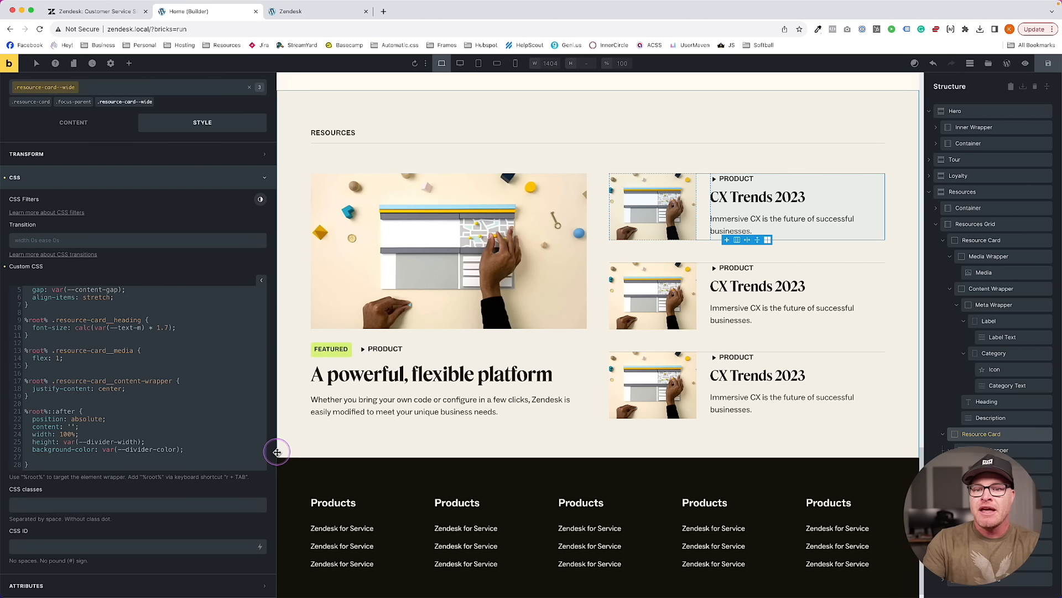
{"action": "type", "text": "left: 0;"}
{"action": "key", "text": "Return"}
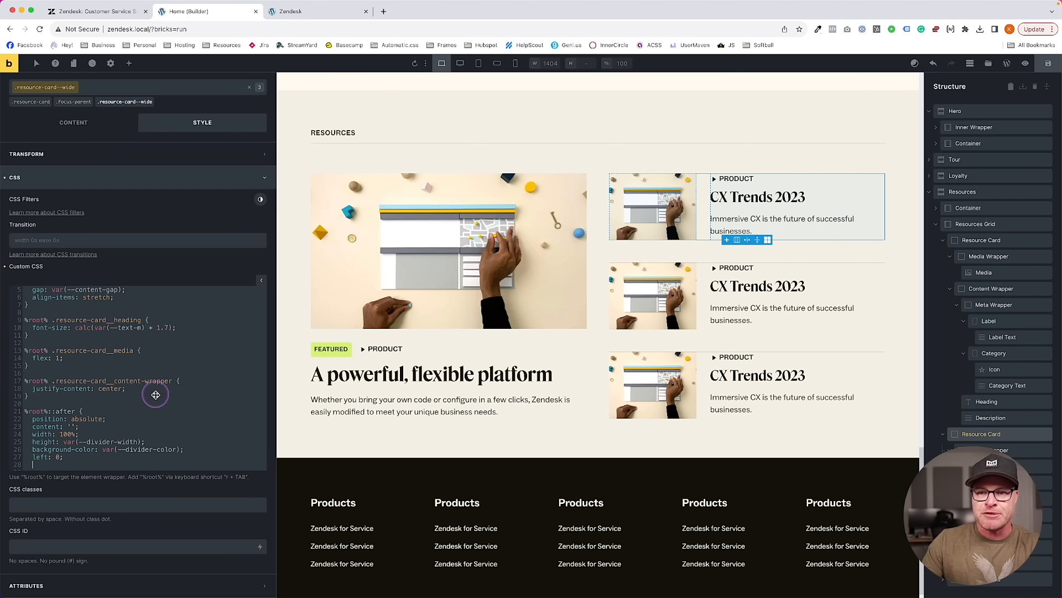
Add bottom: calc(var(--row-gap) / 2 * -1); to the wide card's ::after divider rule and save the page
{"action": "scroll", "coordinate": [155, 394], "scroll_direction": "down", "scroll_amount": 1}
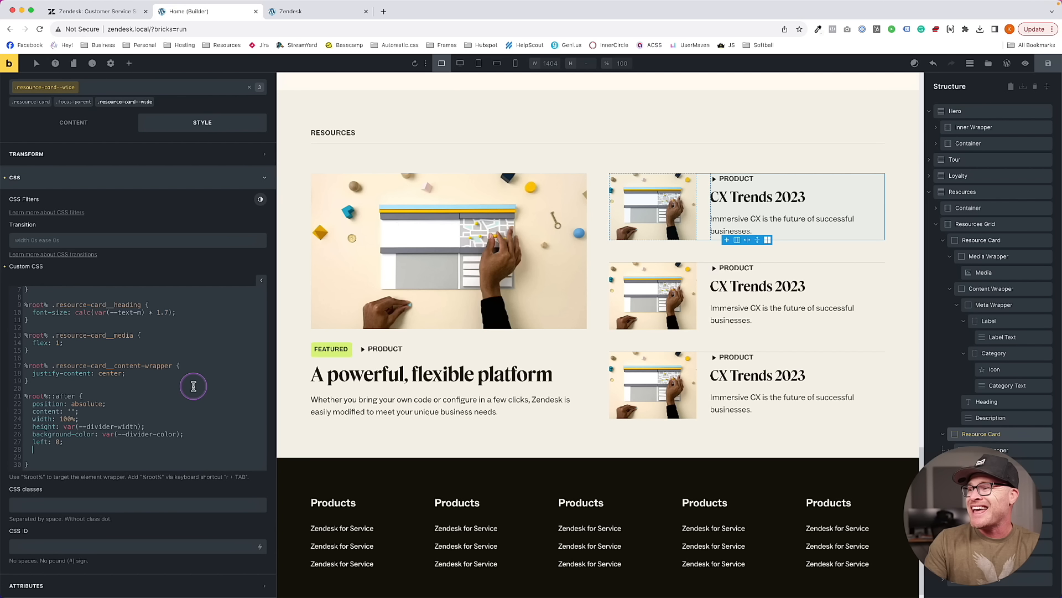
{"action": "type", "text": "bottom: --row-gap *"}
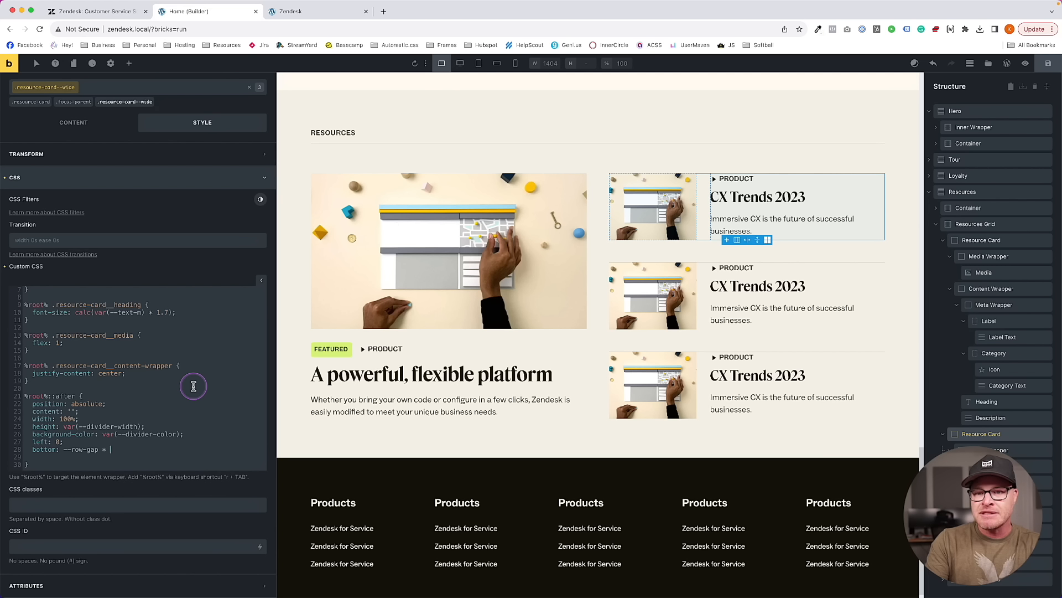
{"action": "type", "text": ";"}
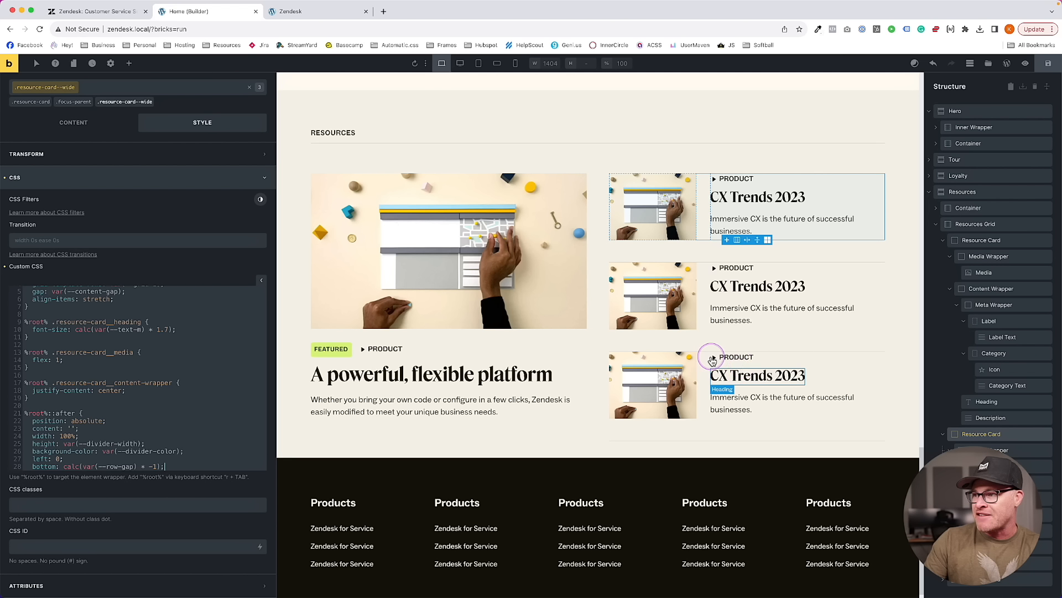
{"action": "left_click", "coordinate": [137, 467]}
{"action": "type", "text": "/ 2"}
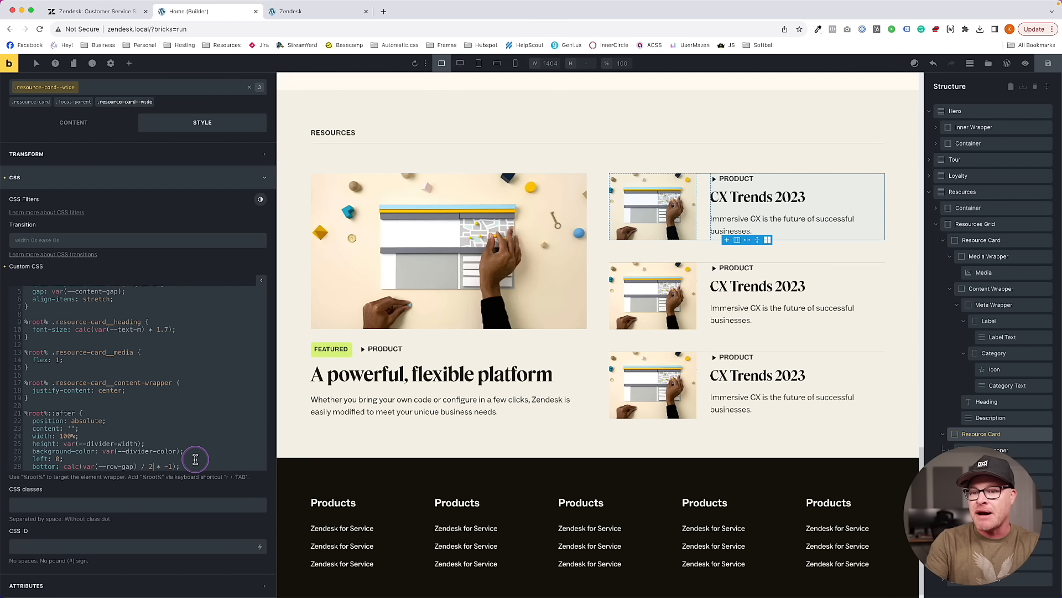
{"action": "key", "text": "ctrl+s"}
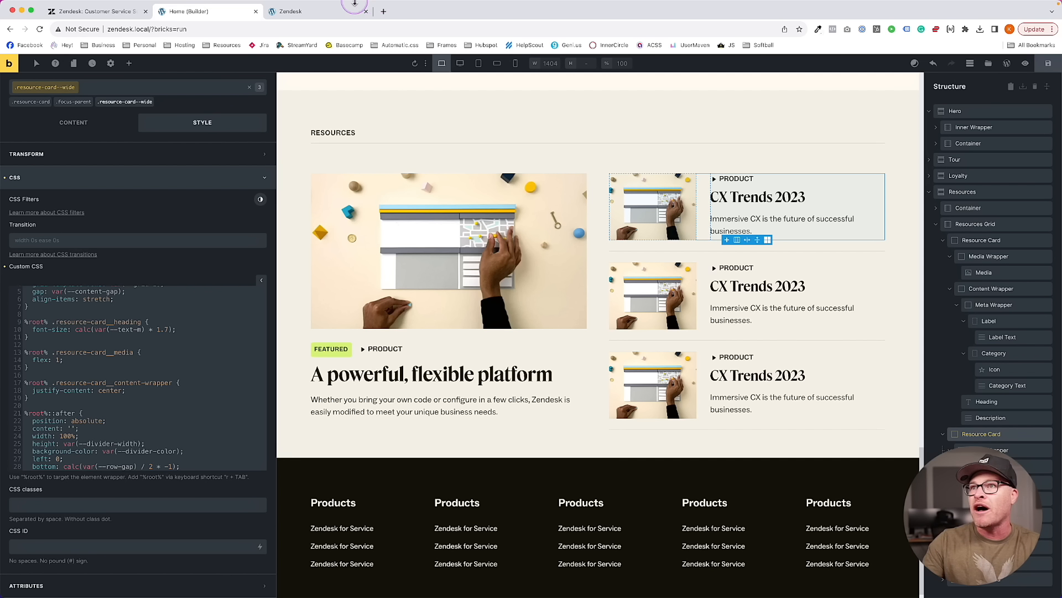
Compare the card dividers and spacing of the front-end Resources section with the original Zendesk page
{"action": "left_click", "coordinate": [319, 11]}
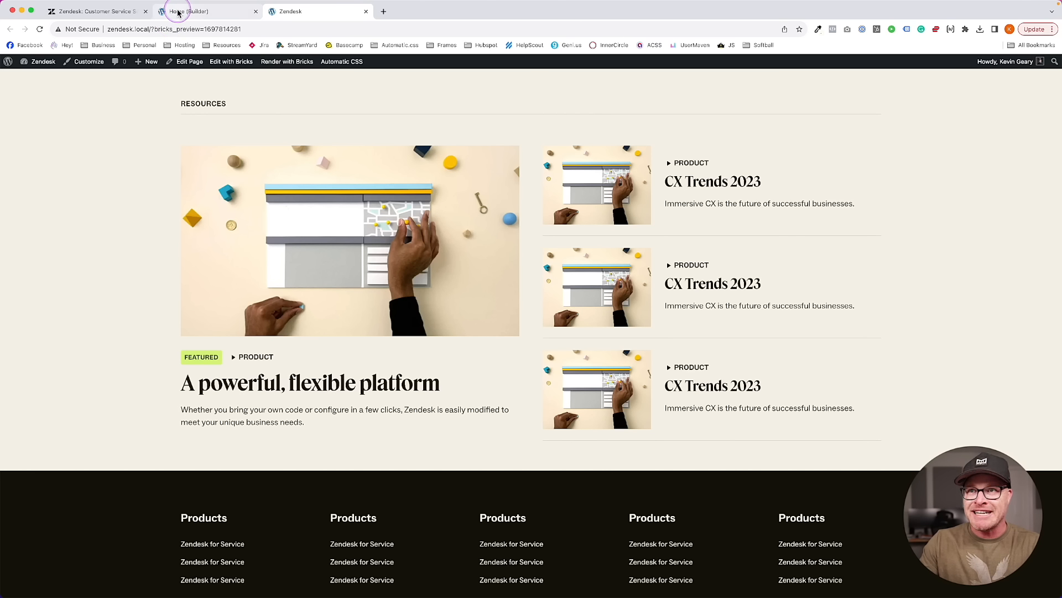
{"action": "left_click", "coordinate": [131, 16]}
{"action": "key", "text": "Escape"}
{"action": "scroll", "coordinate": [520, 249], "scroll_direction": "down", "scroll_amount": 2}
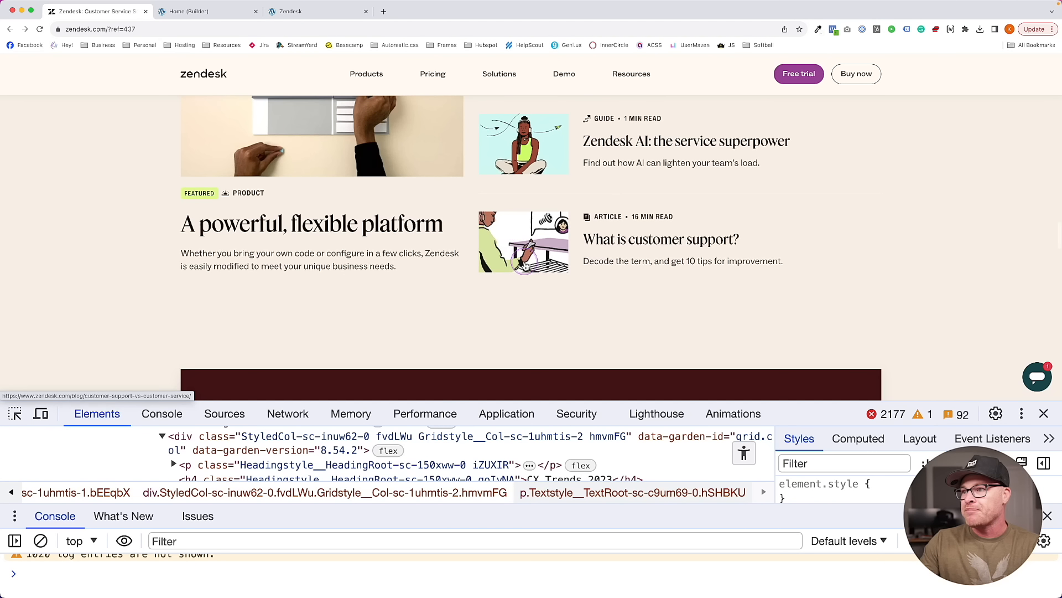
Return to the Bricks builder and try appending :not(:last-child) to the %root%::after selector in the .resource-card--wide custom CSS
{"action": "left_click", "coordinate": [159, 7]}
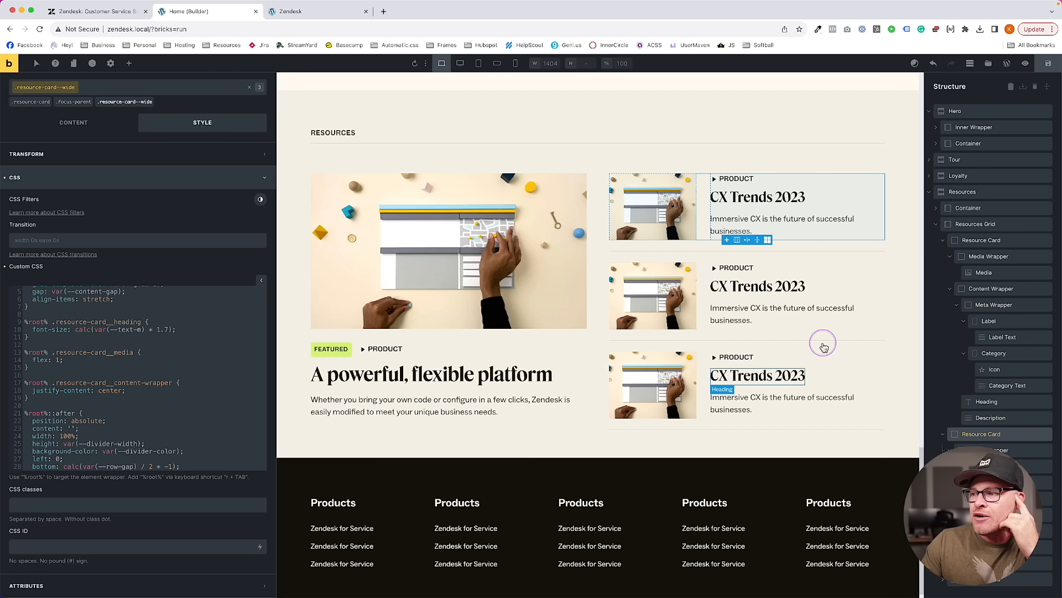
{"action": "scroll", "coordinate": [128, 405], "scroll_direction": "down", "scroll_amount": 1}
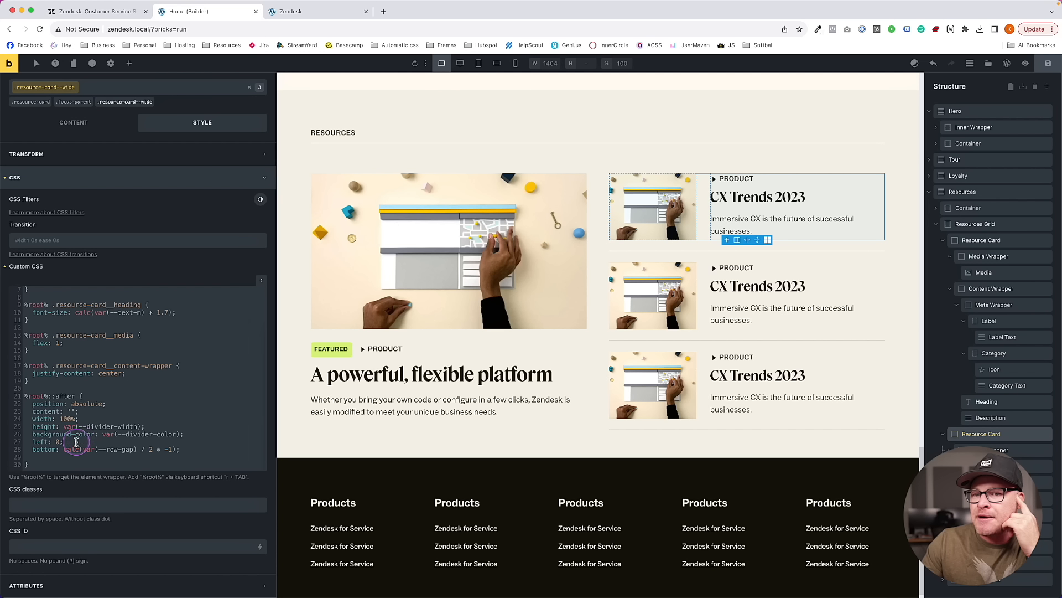
{"action": "left_click", "coordinate": [46, 465]}
{"action": "left_click", "coordinate": [77, 396]}
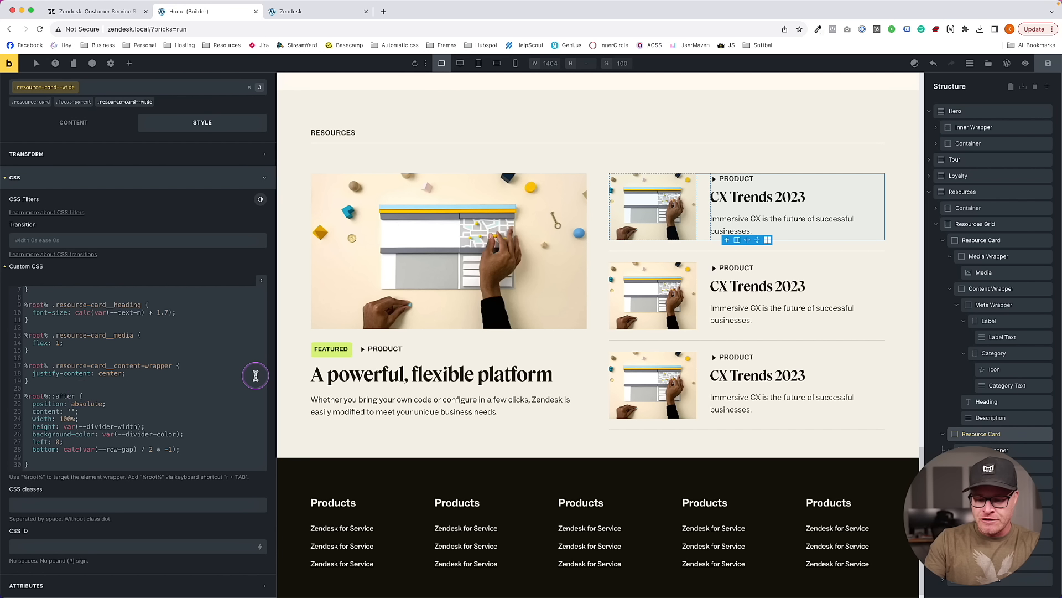
{"action": "type", "text": ":not(:last-child"}
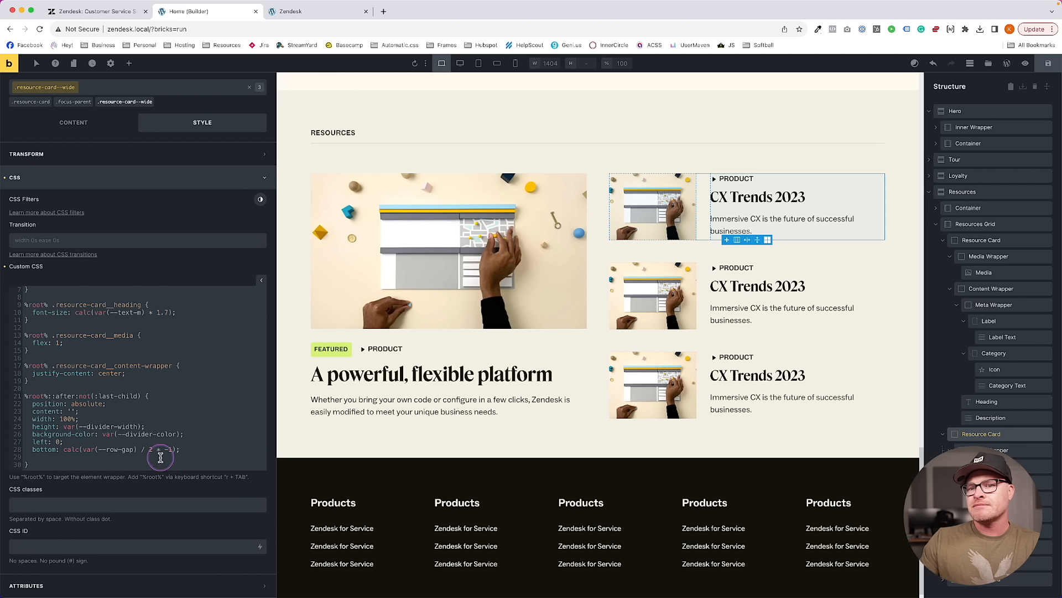
Try last-of-type and nth-child in place of last-child inside the :not() of the ::after divider selector
{"action": "double_click", "coordinate": [131, 394]}
{"action": "type", "text": "of-t"}
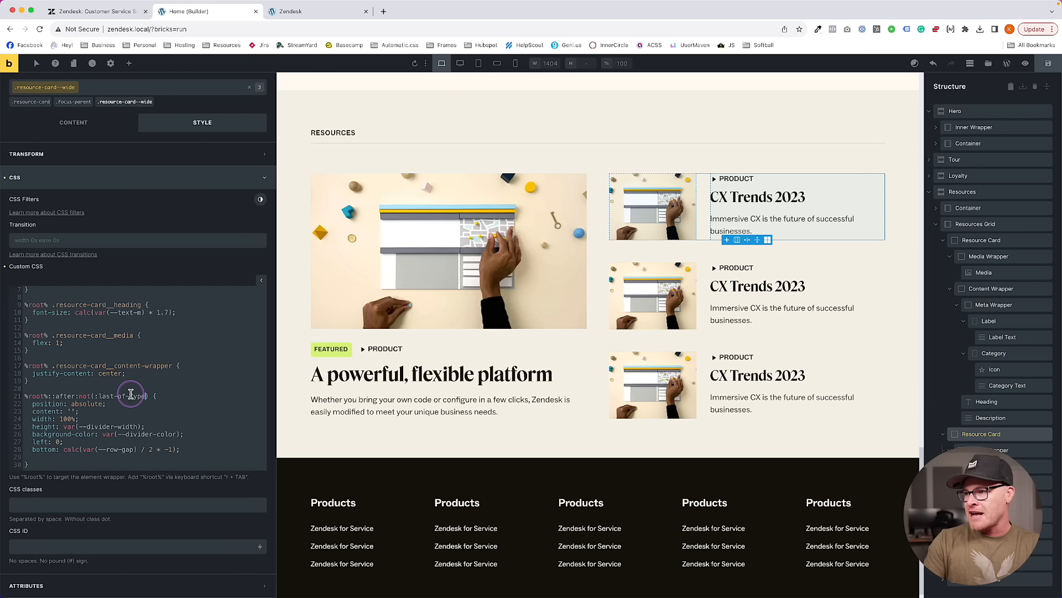
{"action": "type", "text": "ype"}
{"action": "key", "text": "BackSpace"}
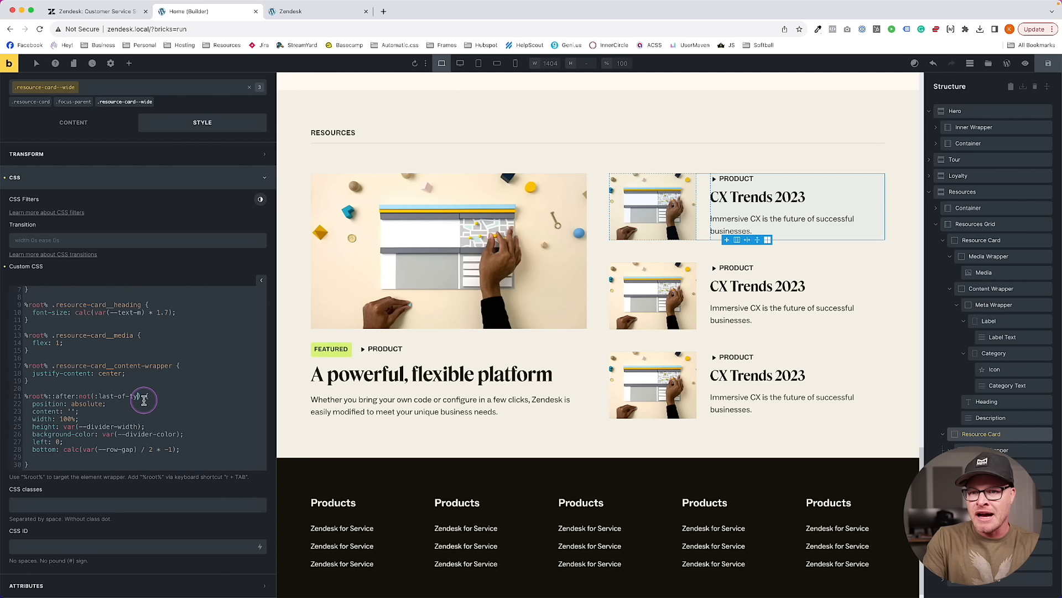
{"action": "key", "text": "BackSpace"}
{"action": "key", "text": "BackSpace"}
{"action": "key", "text": "BackSpace"}
{"action": "key", "text": "BackSpace"}
{"action": "key", "text": "BackSpace"}
{"action": "key", "text": "BackSpace"}
{"action": "type", "text": "nth-child"}
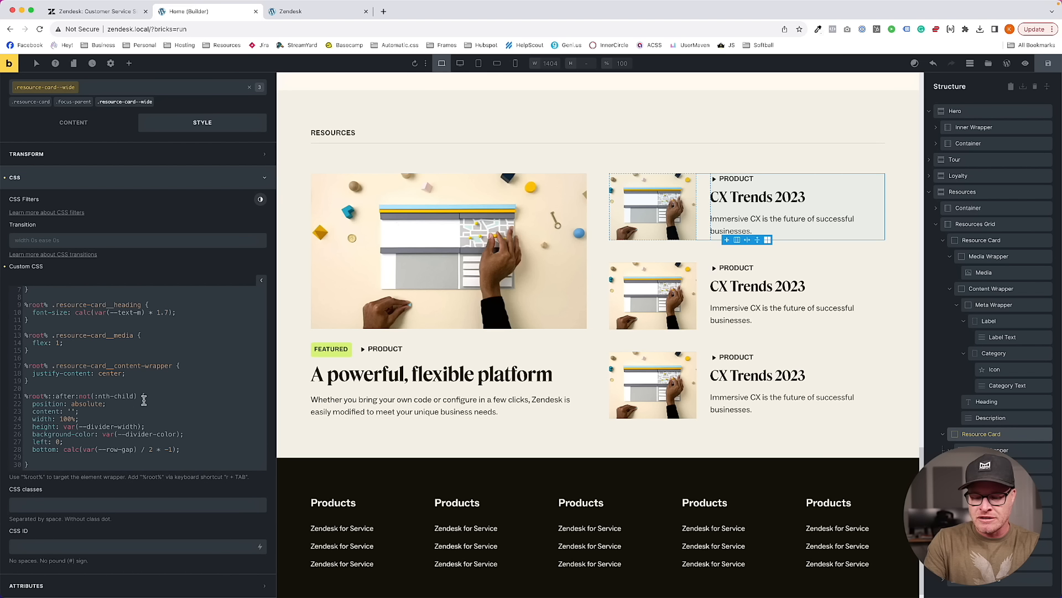
Rewrite the divider rule's selector as %root%:not(:last-child)::after and save the page
{"action": "left_click", "coordinate": [143, 400]}
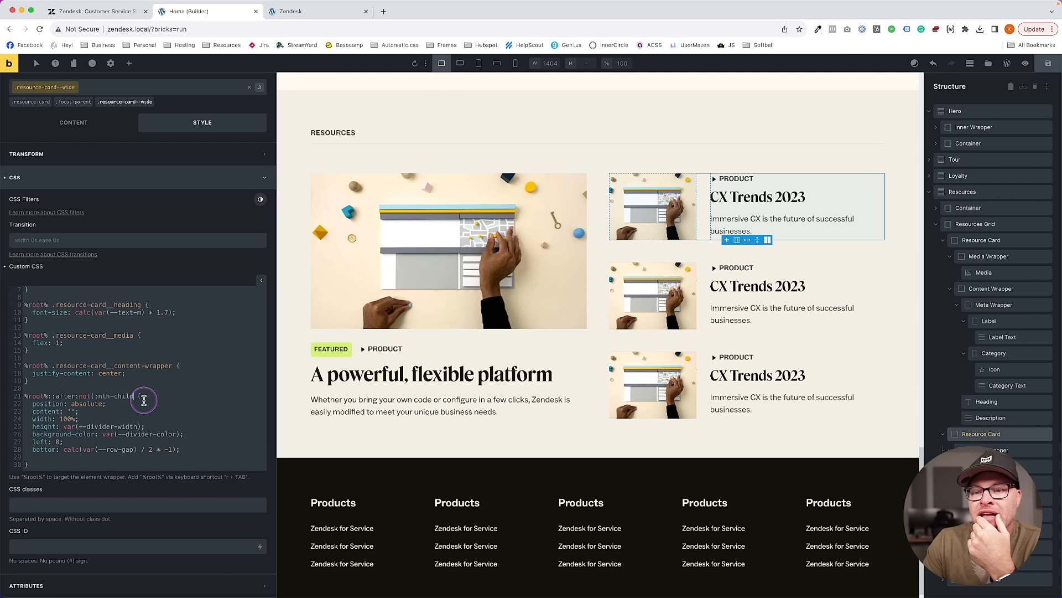
{"action": "key", "text": "BackSpace"}
{"action": "key", "text": "BackSpace"}
{"action": "key", "text": "BackSpace"}
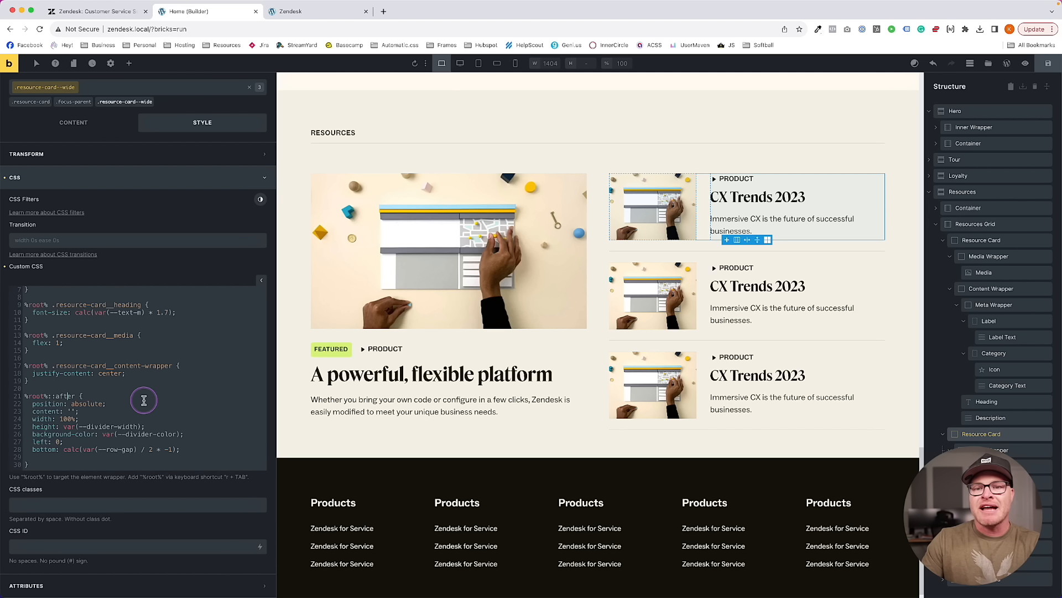
{"action": "type", "text": "not()"}
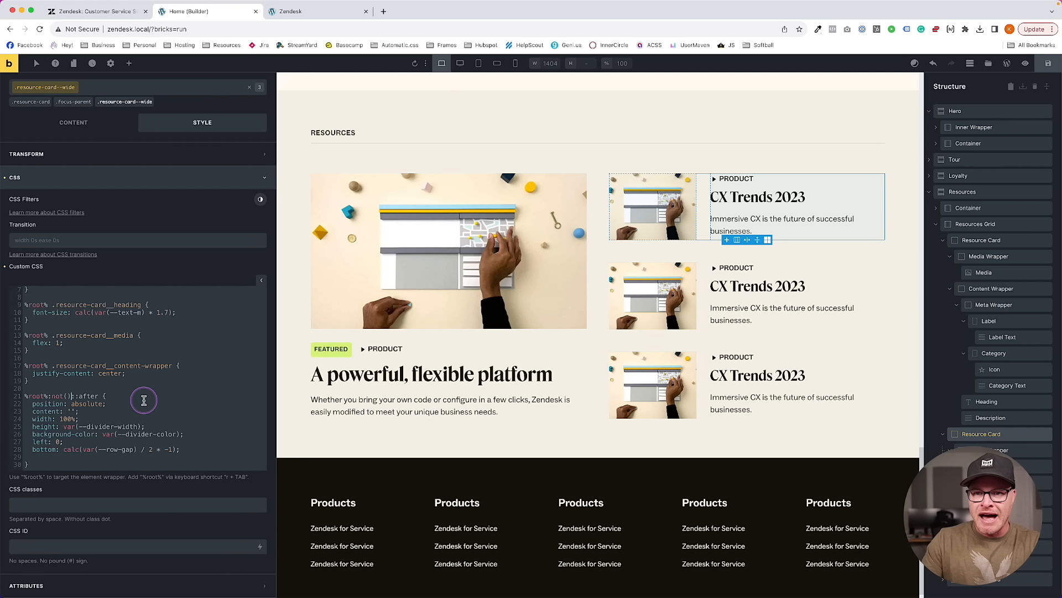
{"action": "type", "text": ":last-child"}
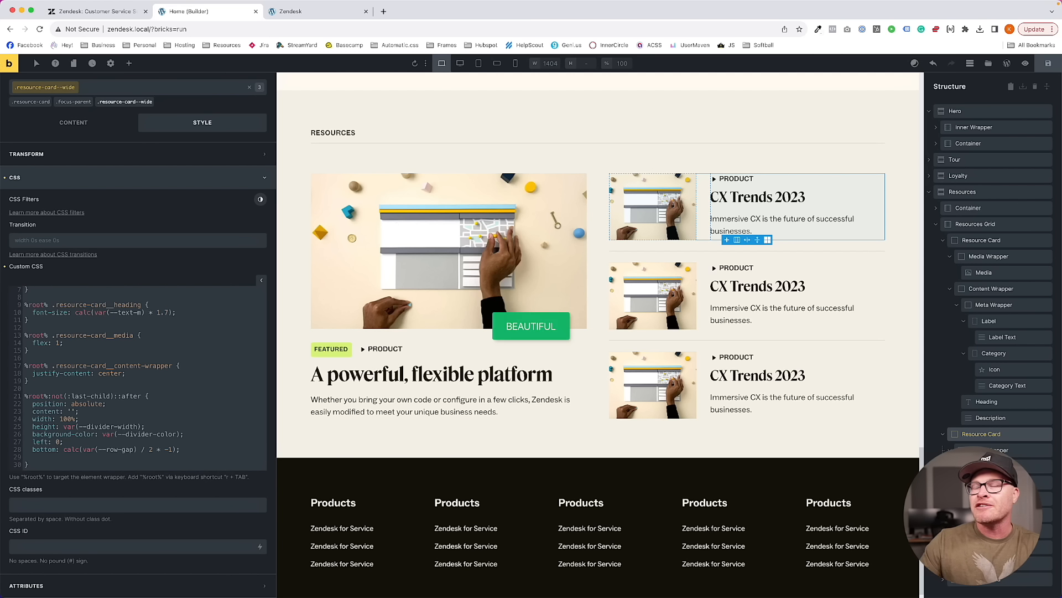
Check the dividers between the wide resource cards in the Resources section on the front-end page
{"action": "left_click", "coordinate": [280, 17]}
{"action": "scroll", "coordinate": [420, 299], "scroll_direction": "down", "scroll_amount": 1}
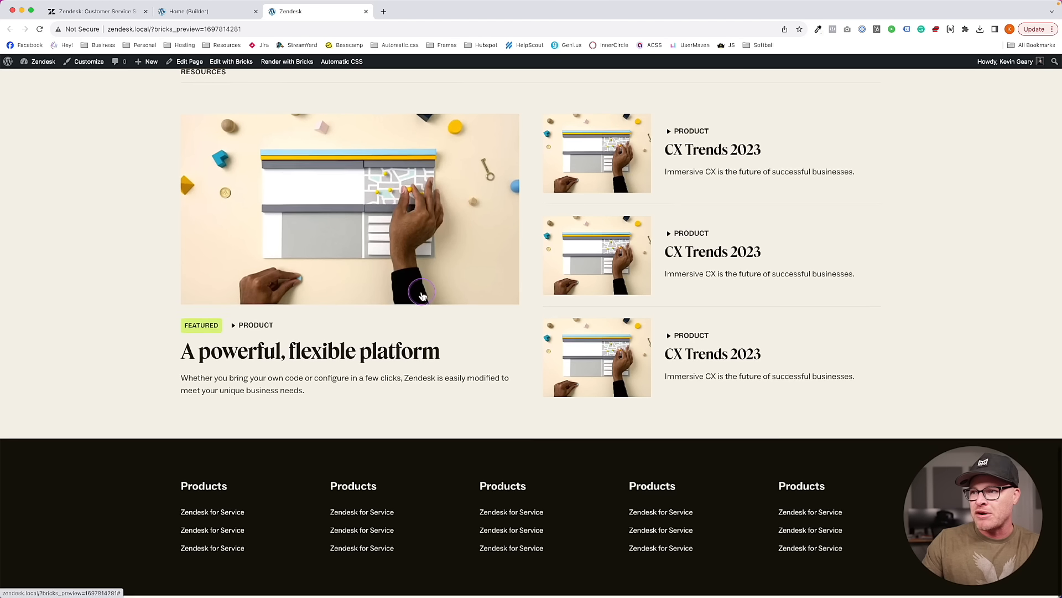
{"action": "scroll", "coordinate": [421, 297], "scroll_direction": "up", "scroll_amount": 3}
{"action": "scroll", "coordinate": [421, 296], "scroll_direction": "up", "scroll_amount": 1}
{"action": "scroll", "coordinate": [417, 291], "scroll_direction": "down", "scroll_amount": 4}
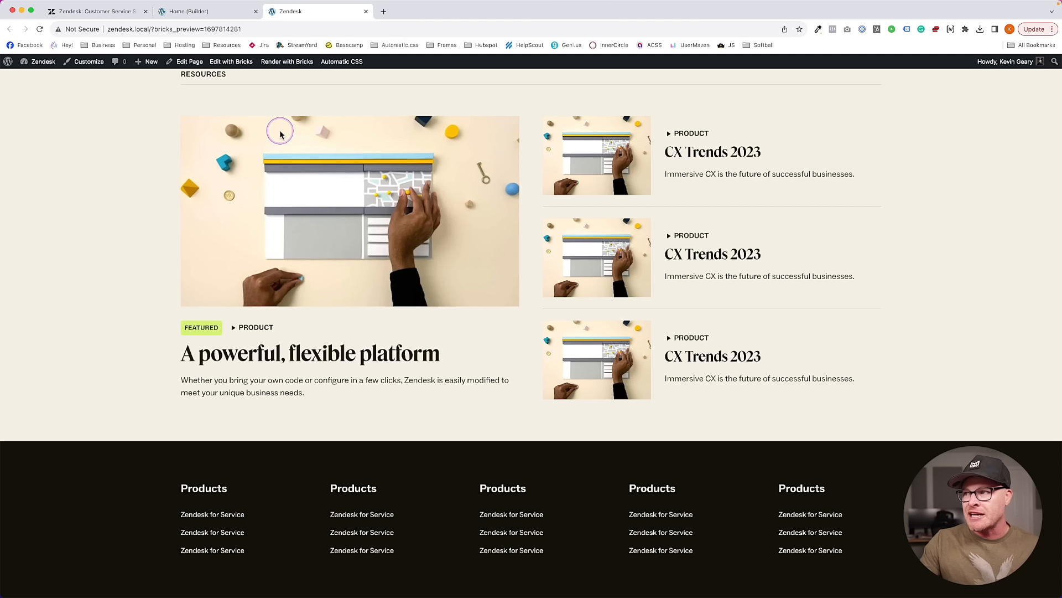
{"action": "scroll", "coordinate": [280, 136], "scroll_direction": "down", "scroll_amount": 1}
{"action": "scroll", "coordinate": [280, 136], "scroll_direction": "up", "scroll_amount": 2}
Go to the "Powering 100,000+ of the best customer experiences" section of the original Zendesk page and close the developer tools
{"action": "left_click", "coordinate": [98, 12]}
{"action": "scroll", "coordinate": [198, 168], "scroll_direction": "down", "scroll_amount": 10}
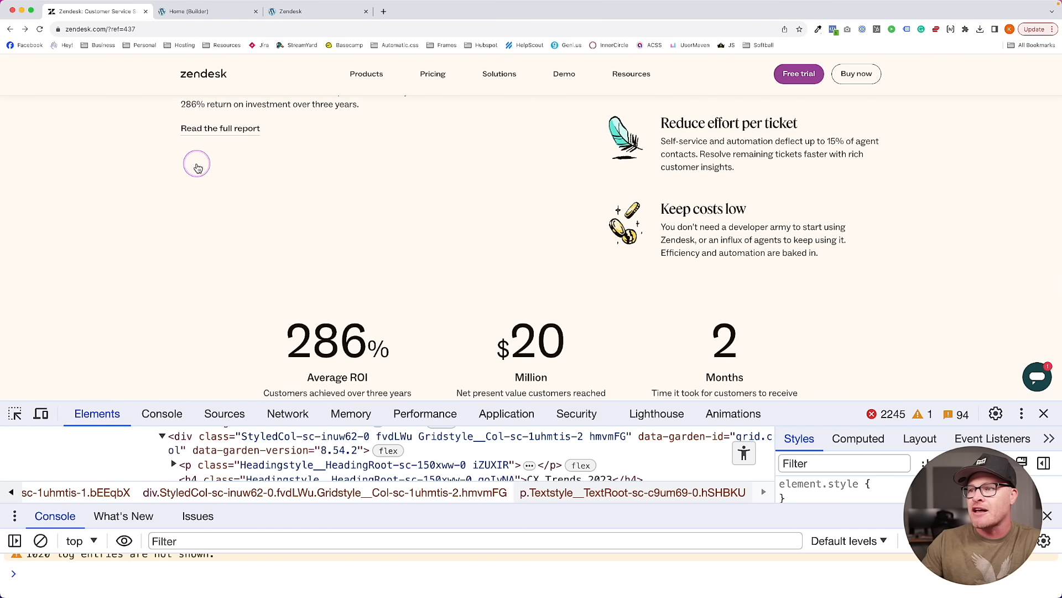
{"action": "scroll", "coordinate": [198, 167], "scroll_direction": "down", "scroll_amount": 8}
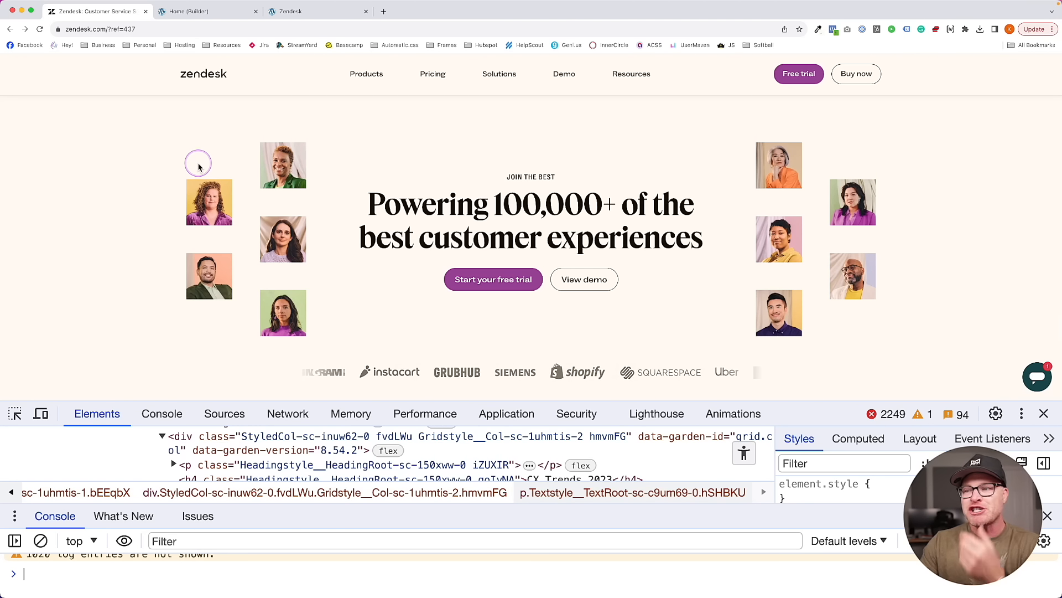
{"action": "left_click", "coordinate": [1044, 414]}
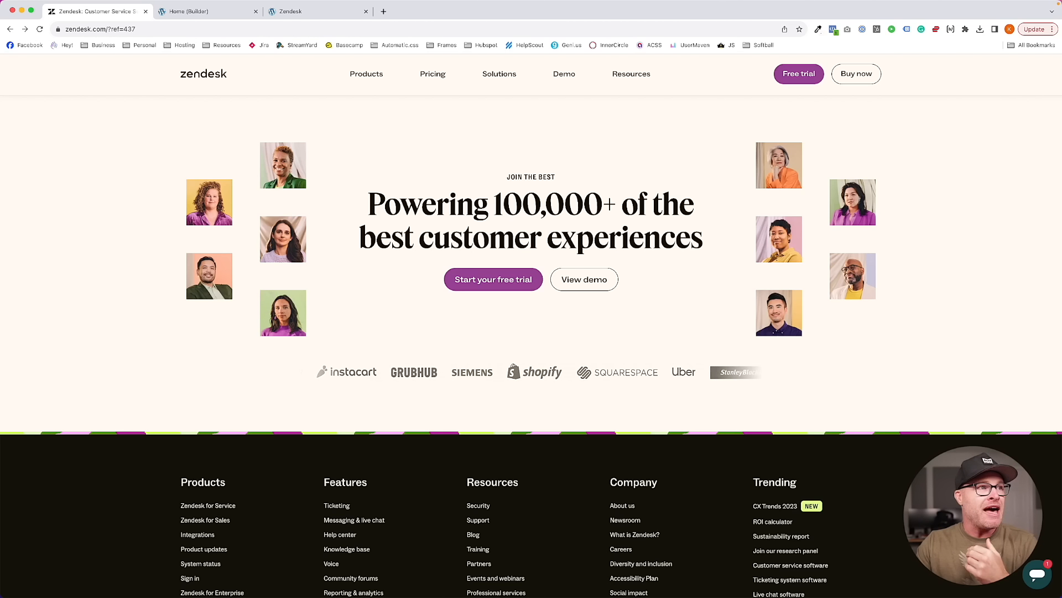
{"action": "mouse_move", "coordinate": [404, 96]}
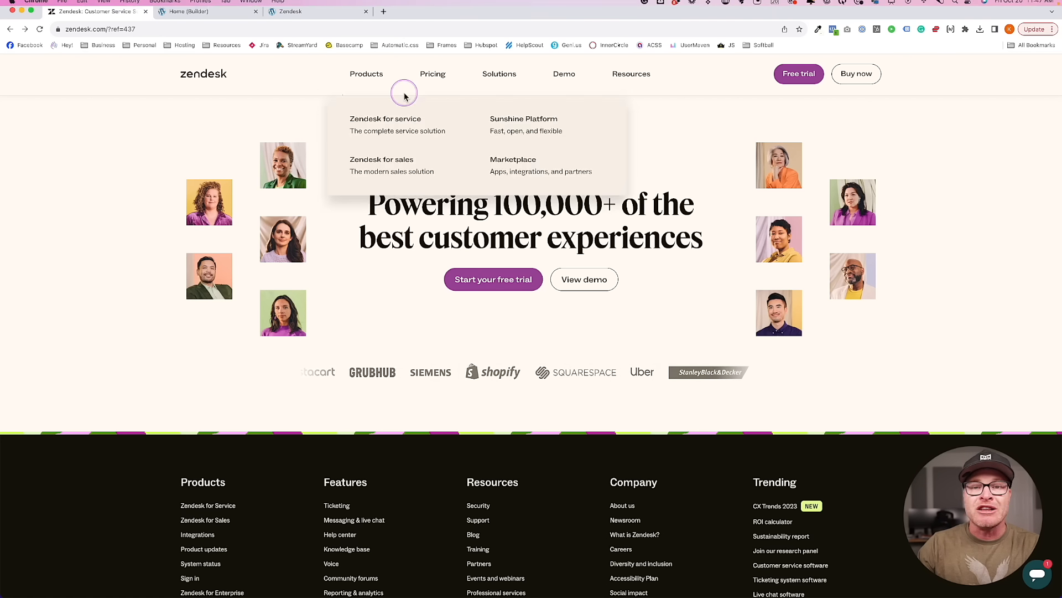
Examine the layout of the portraits, heading, buttons and logo strip in the original page's "Join the best" section
{"action": "scroll", "coordinate": [434, 340], "scroll_direction": "up", "scroll_amount": 2}
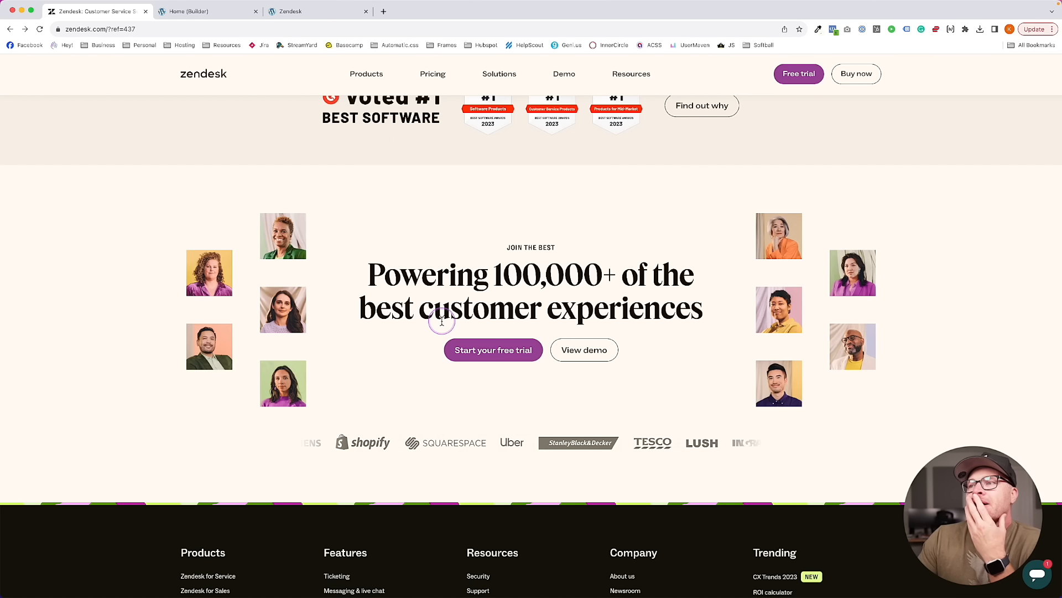
{"action": "scroll", "coordinate": [439, 321], "scroll_direction": "up", "scroll_amount": 5}
{"action": "scroll", "coordinate": [442, 323], "scroll_direction": "down", "scroll_amount": 5}
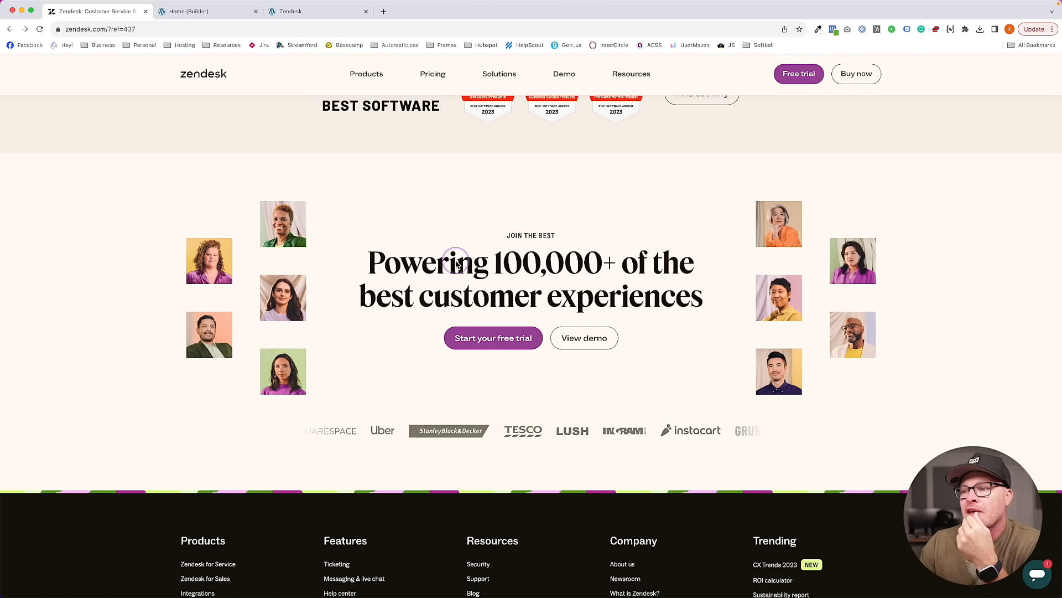
{"action": "left_click", "coordinate": [482, 343]}
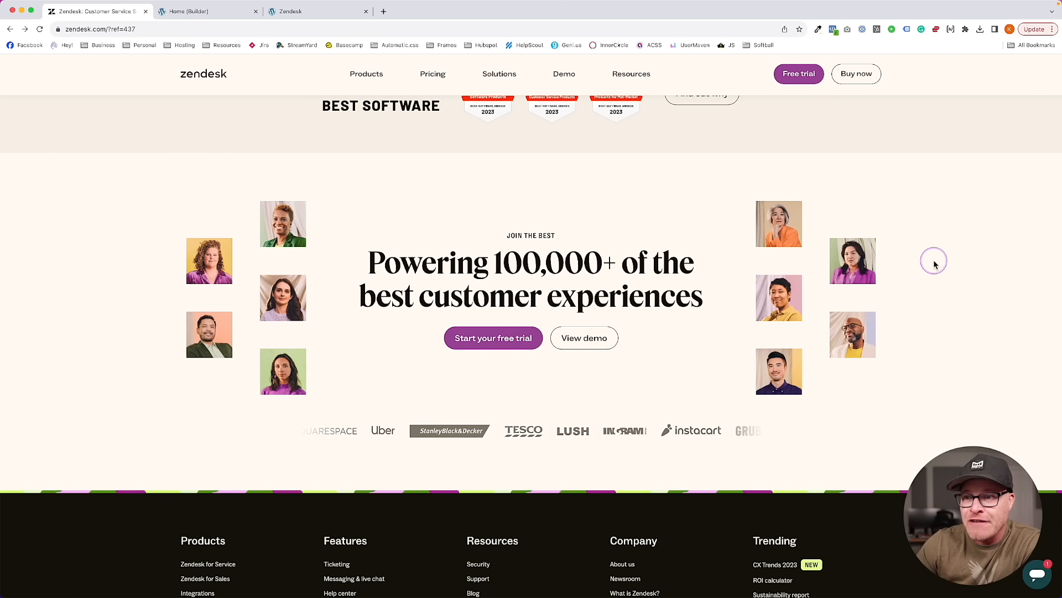
{"action": "scroll", "coordinate": [329, 259], "scroll_direction": "up", "scroll_amount": 1}
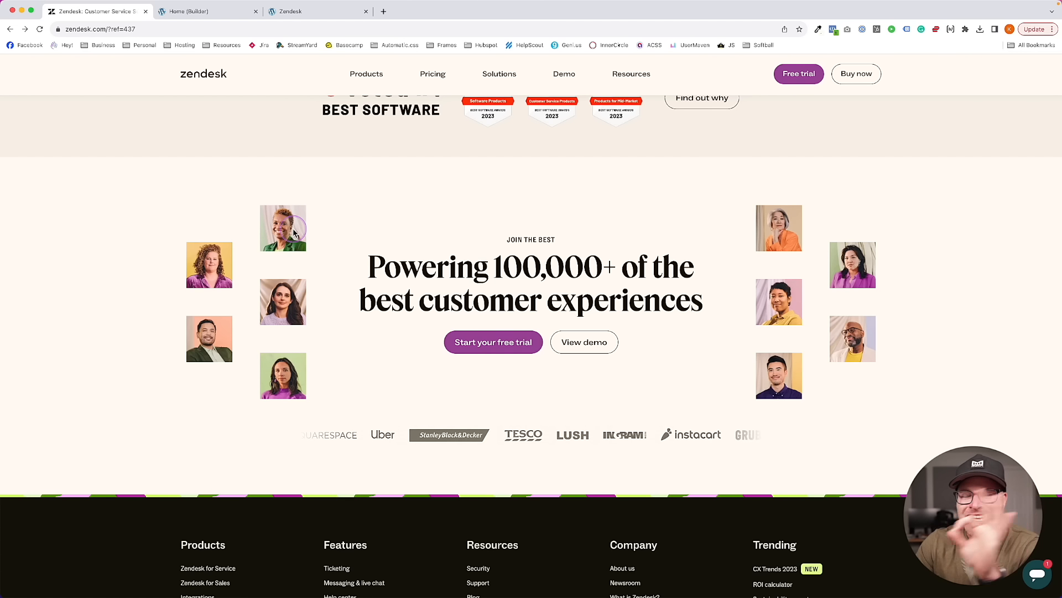
{"action": "scroll", "coordinate": [397, 253], "scroll_direction": "down", "scroll_amount": 1}
{"action": "scroll", "coordinate": [379, 268], "scroll_direction": "up", "scroll_amount": 1}
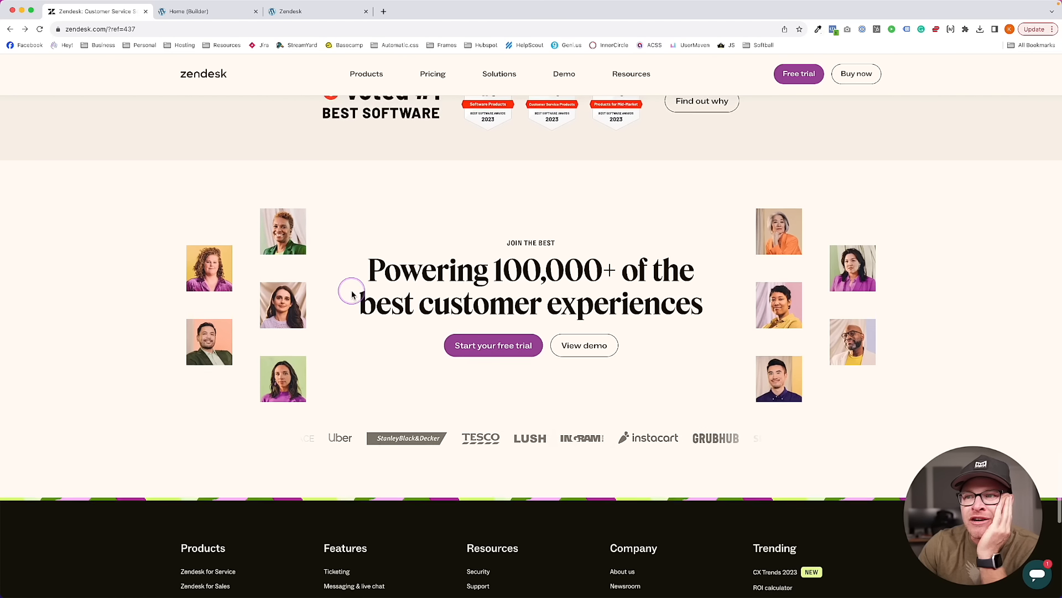
{"action": "scroll", "coordinate": [351, 292], "scroll_direction": "down", "scroll_amount": 1}
{"action": "scroll", "coordinate": [352, 295], "scroll_direction": "down", "scroll_amount": 1}
{"action": "scroll", "coordinate": [352, 295], "scroll_direction": "up", "scroll_amount": 1}
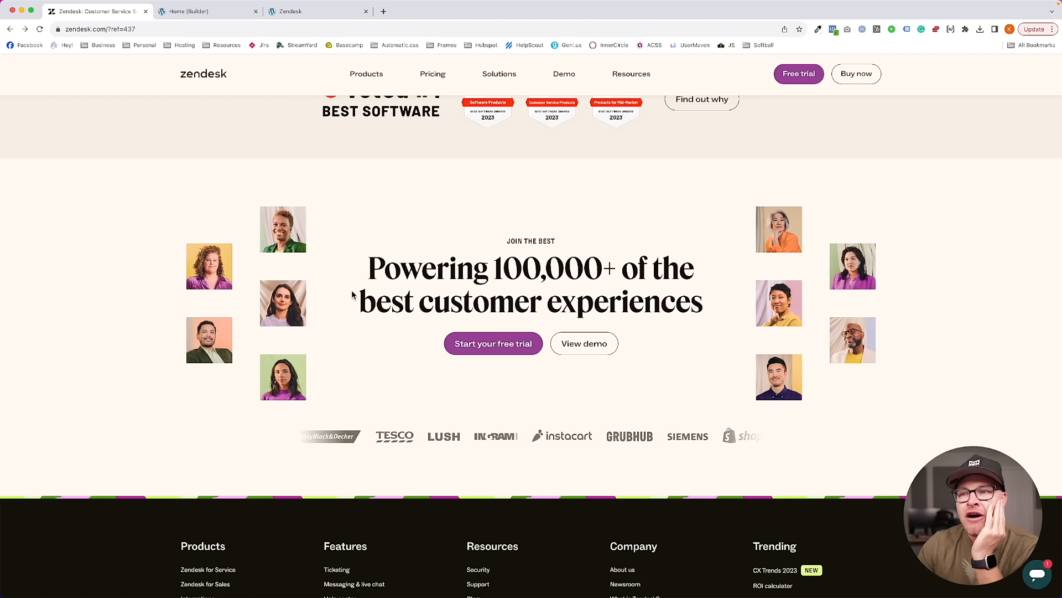
{"action": "scroll", "coordinate": [249, 183], "scroll_direction": "down", "scroll_amount": 1}
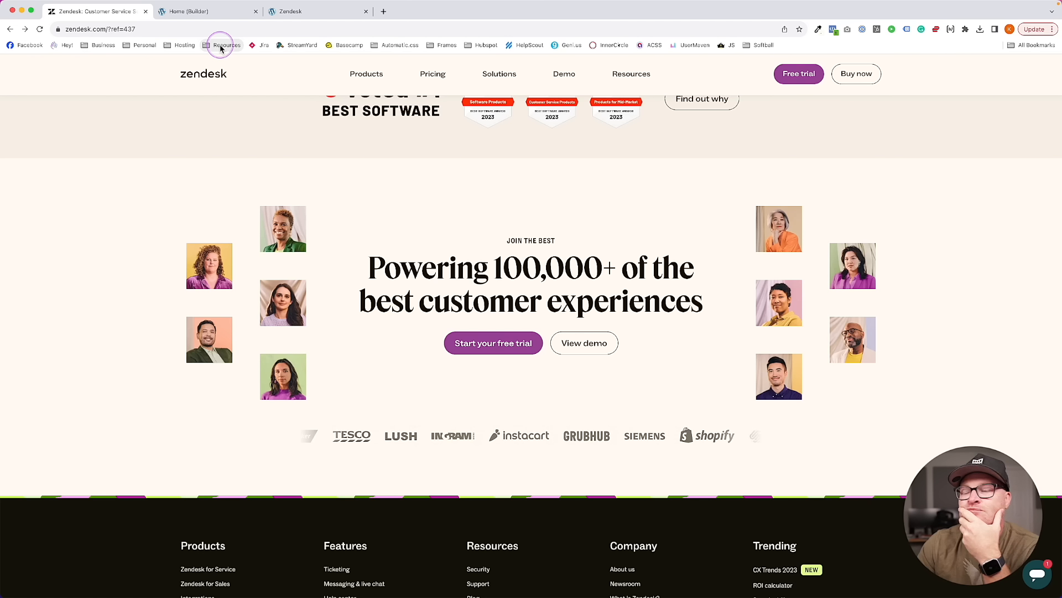
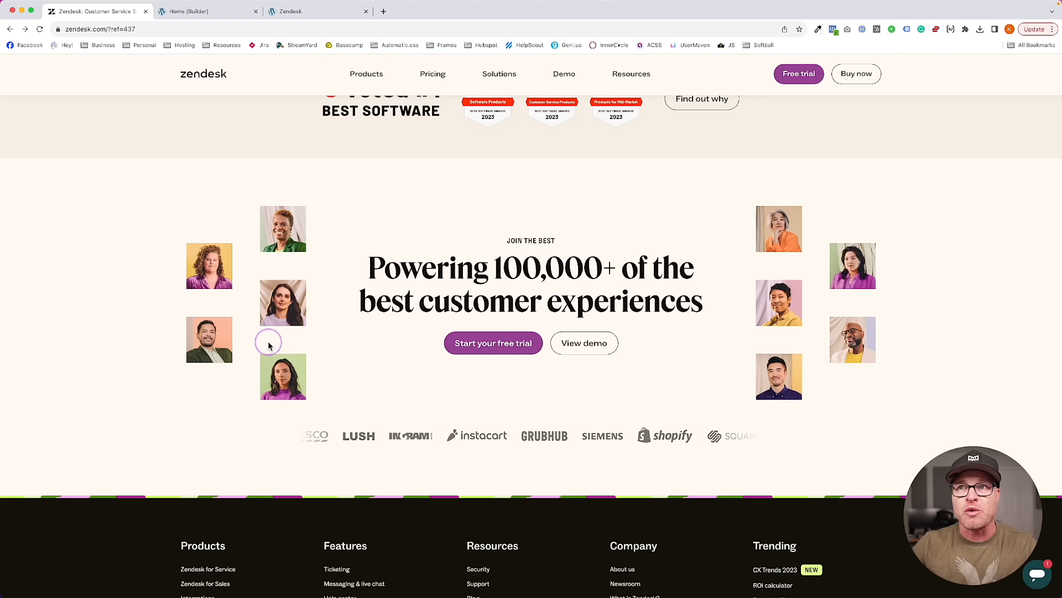
Leave the Bricks builder for the WordPress admin and open the ACF post types list
{"action": "left_click", "coordinate": [201, 19]}
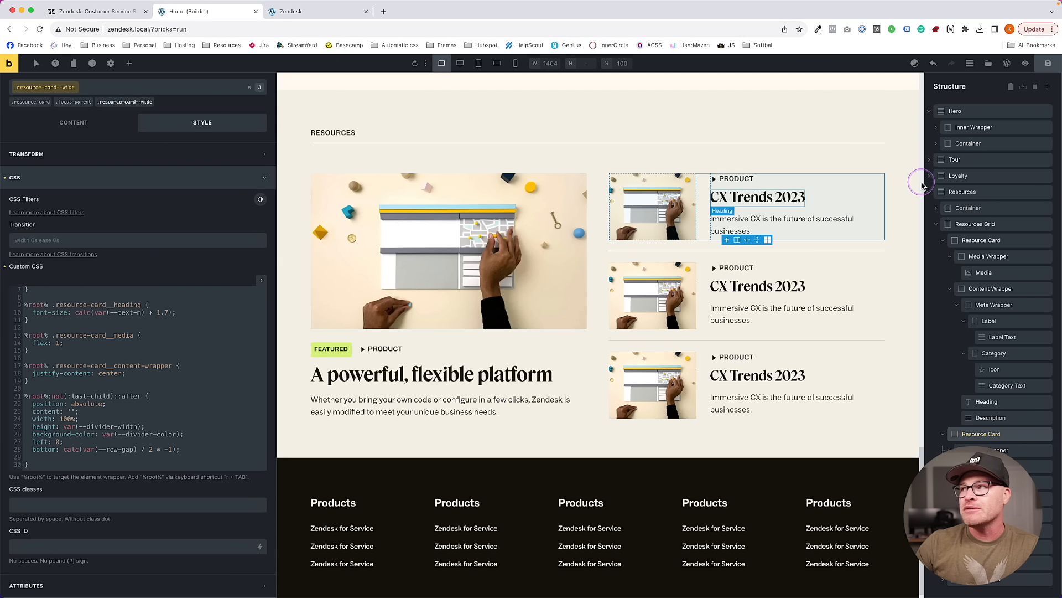
{"action": "left_click", "coordinate": [1012, 67]}
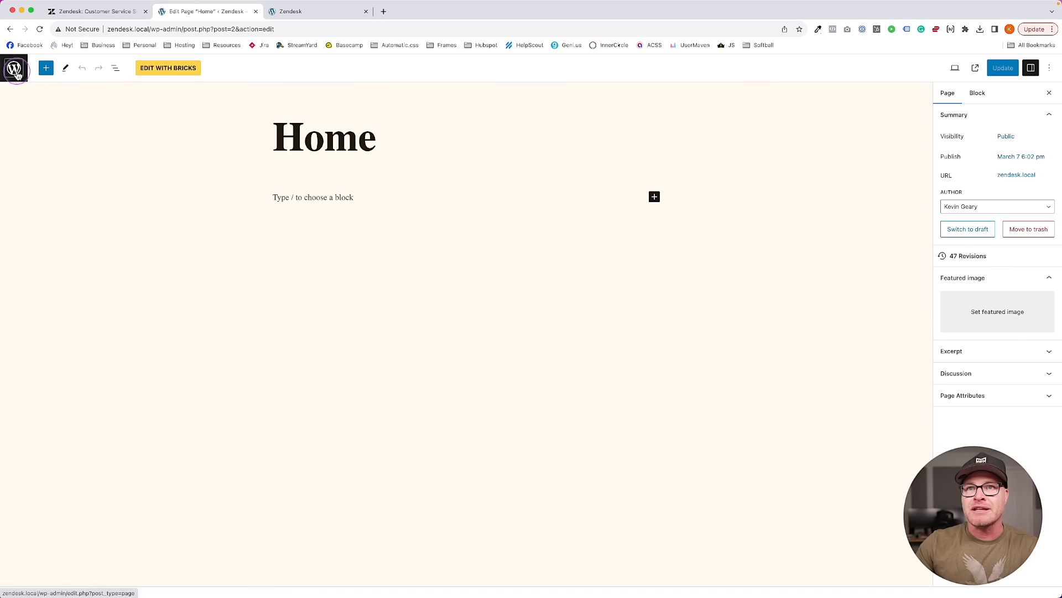
{"action": "left_click", "coordinate": [15, 68]}
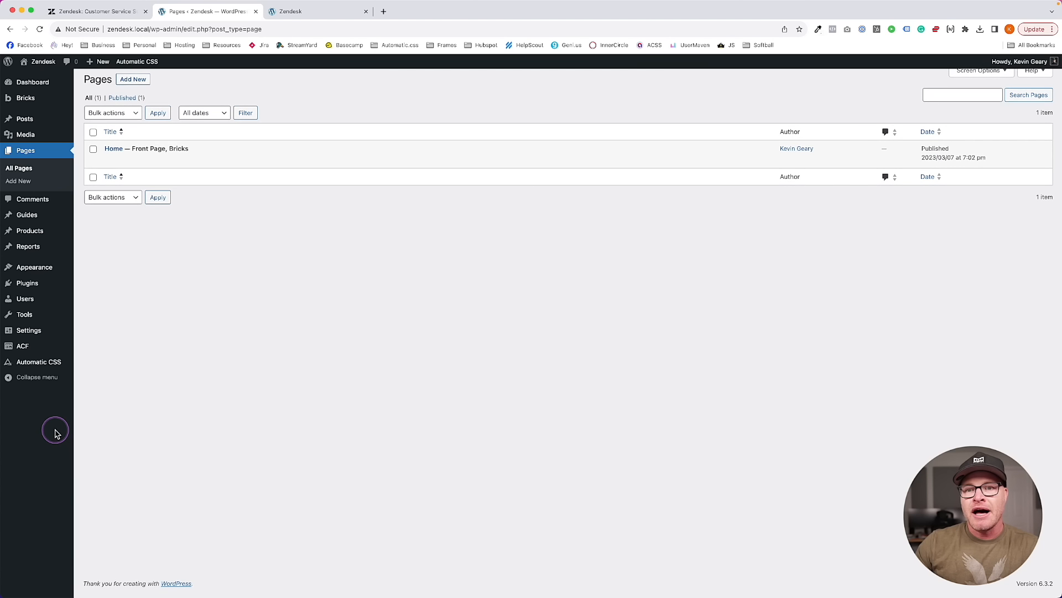
{"action": "mouse_move", "coordinate": [55, 347]}
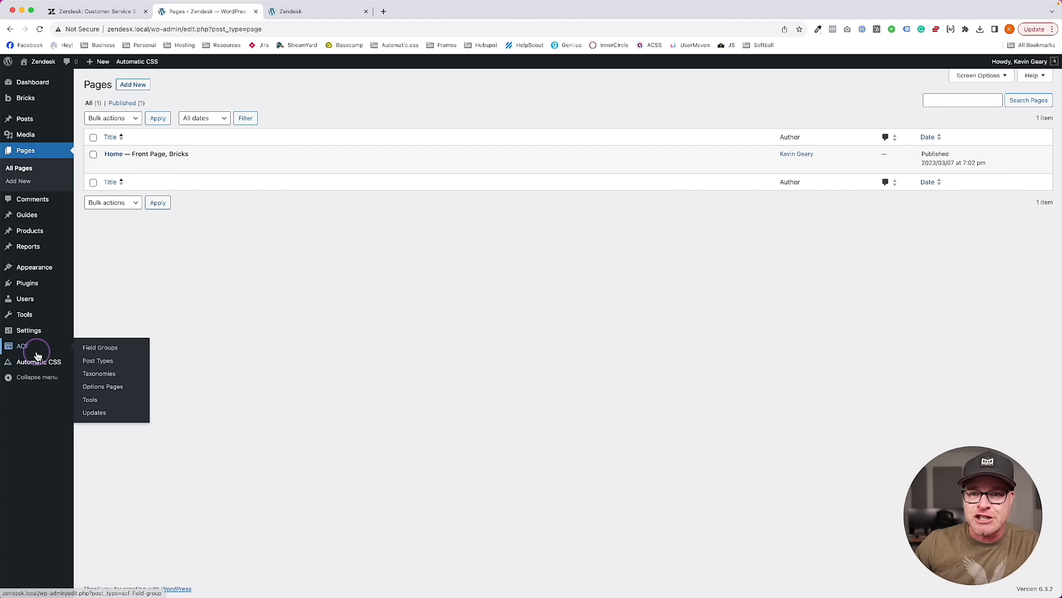
{"action": "left_click", "coordinate": [88, 363]}
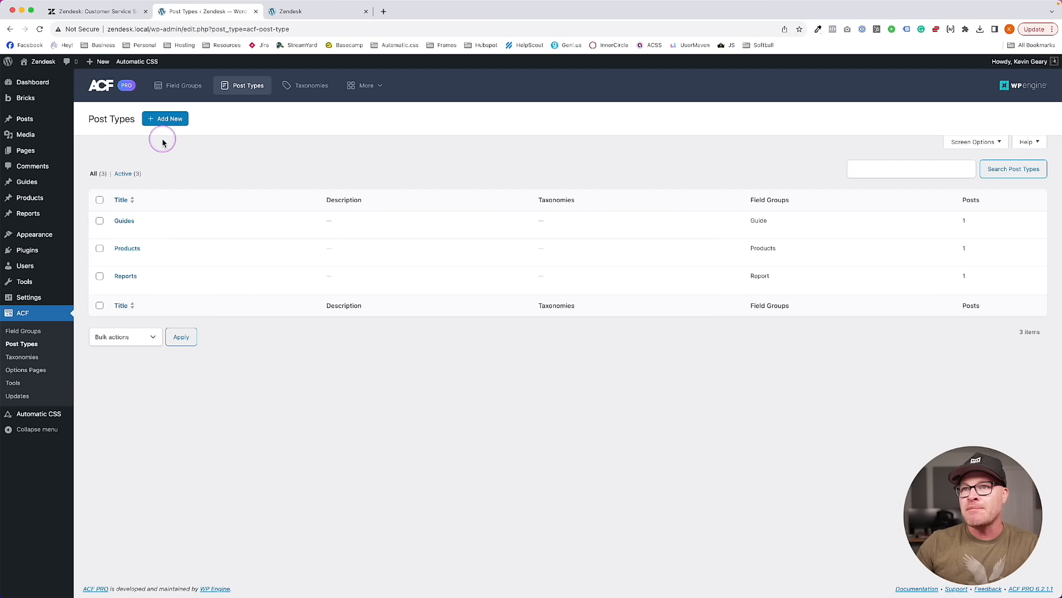
Create an ACF post type with plural label Reviews, singular label Review and key reviews, and save it
{"action": "left_click", "coordinate": [171, 117]}
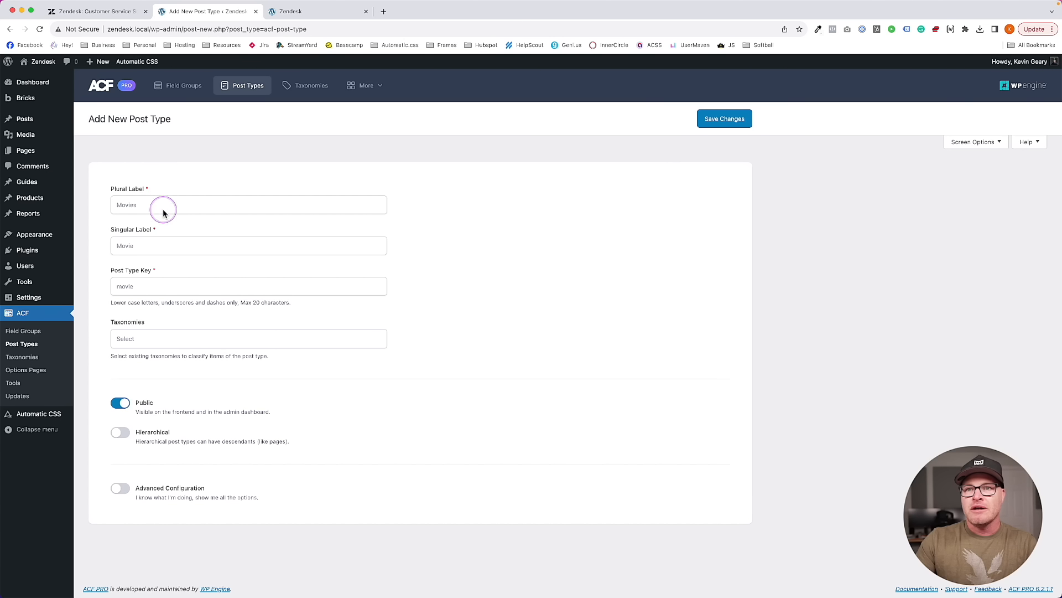
{"action": "left_click", "coordinate": [163, 212]}
{"action": "type", "text": "Reviews"}
{"action": "key", "text": "Tab"}
{"action": "type", "text": "r"}
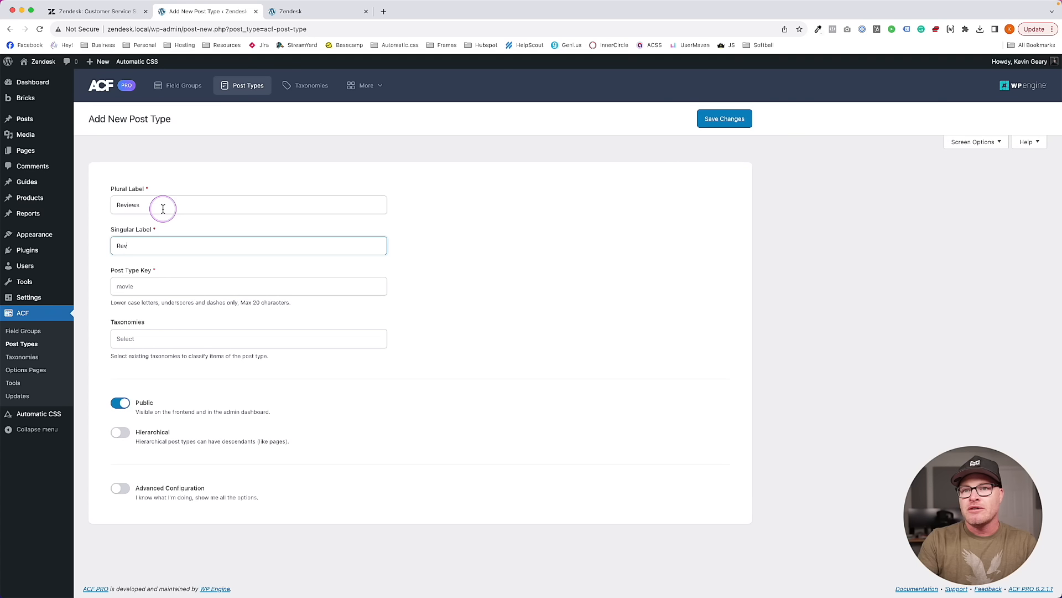
{"action": "type", "text": "eview"}
{"action": "key", "text": "Tab"}
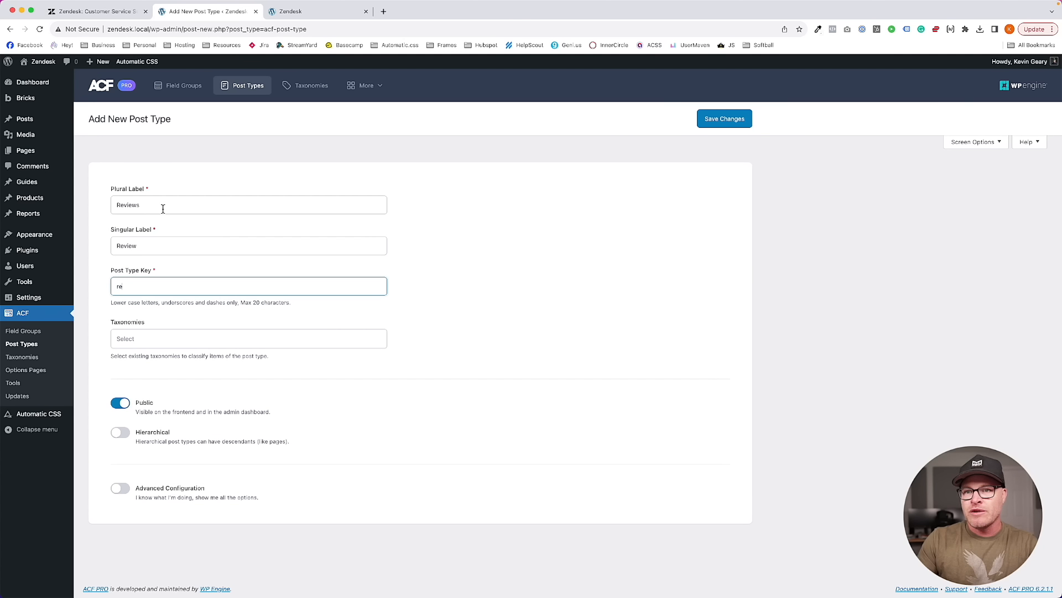
{"action": "key", "text": "Tab"}
{"action": "left_click", "coordinate": [720, 118]}
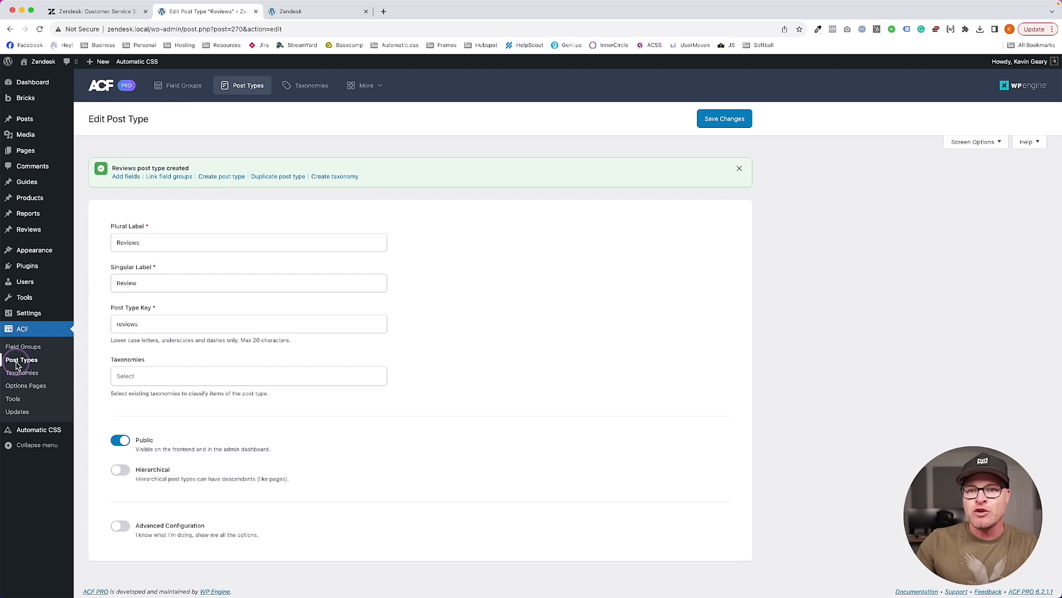
Create an ACF post type with plural label Brands, singular label Brand and key brands, and save it
{"action": "left_click", "coordinate": [16, 361]}
{"action": "left_click", "coordinate": [166, 116]}
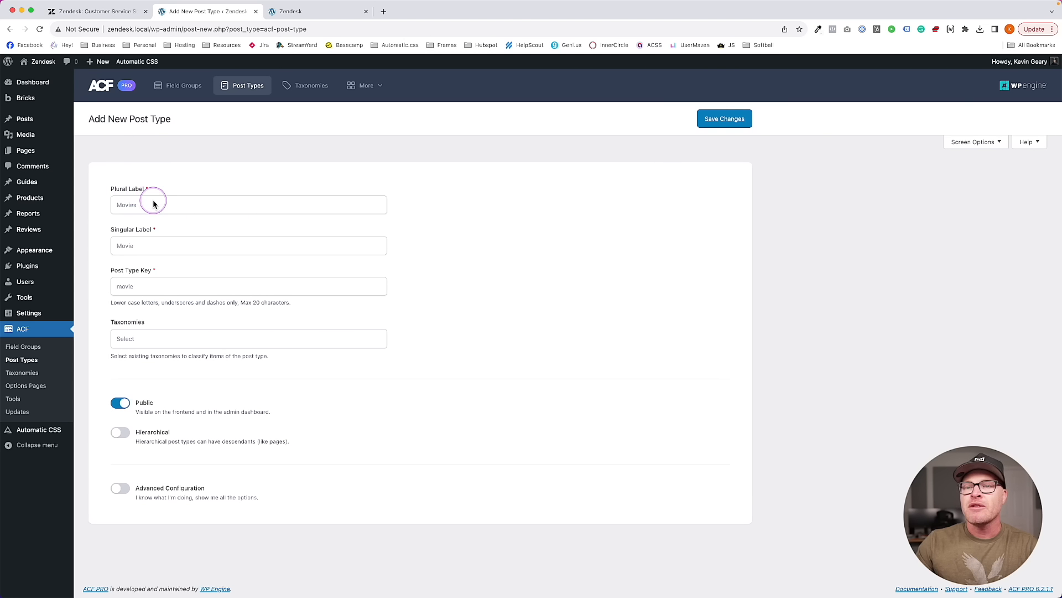
{"action": "left_click", "coordinate": [154, 204]}
{"action": "type", "text": "Brands"}
{"action": "key", "text": "Tab"}
{"action": "type", "text": "Bra"}
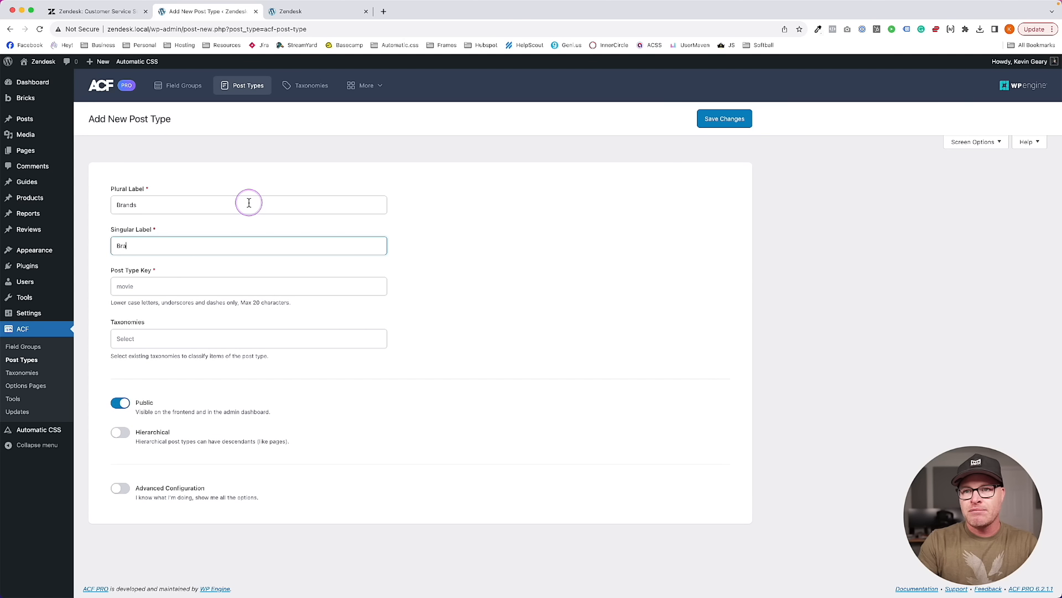
{"action": "type", "text": "nd"}
{"action": "key", "text": "Tab"}
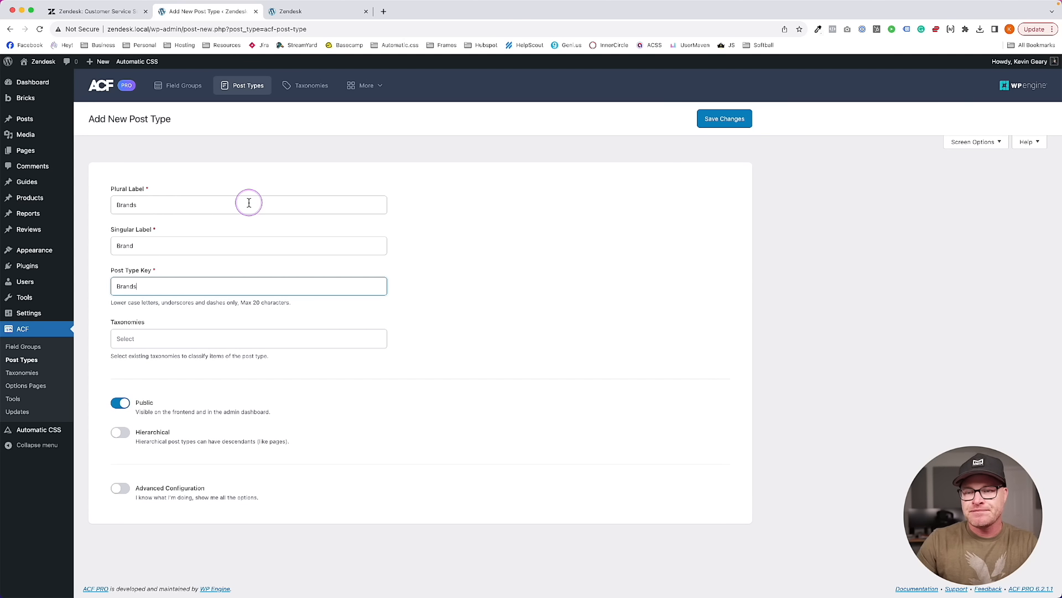
{"action": "left_click", "coordinate": [699, 119]}
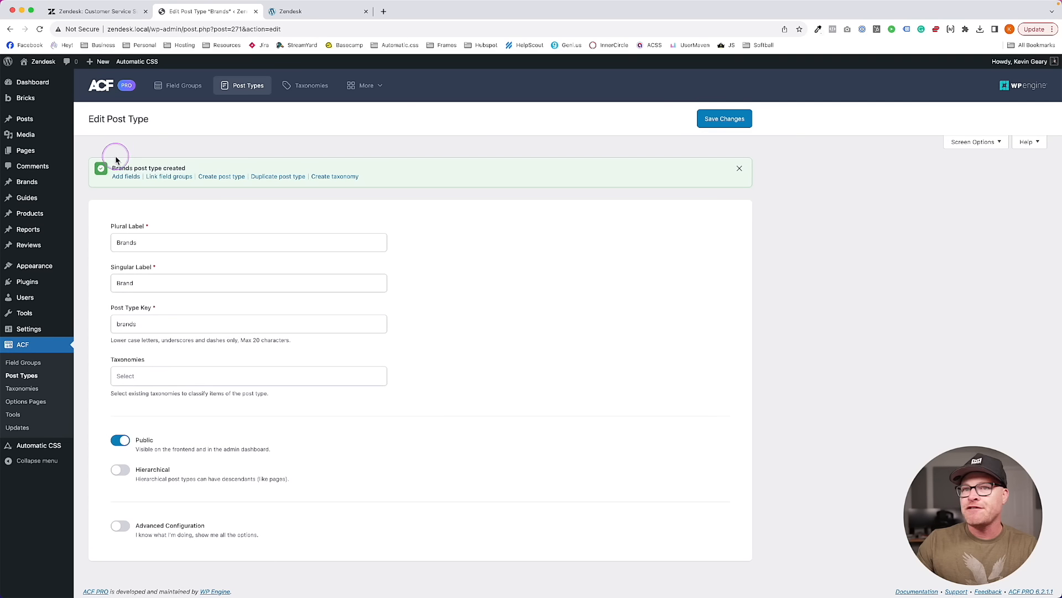
Start a new review and set the jointhebest-square-4 portrait as its featured image
{"action": "left_click", "coordinate": [52, 181]}
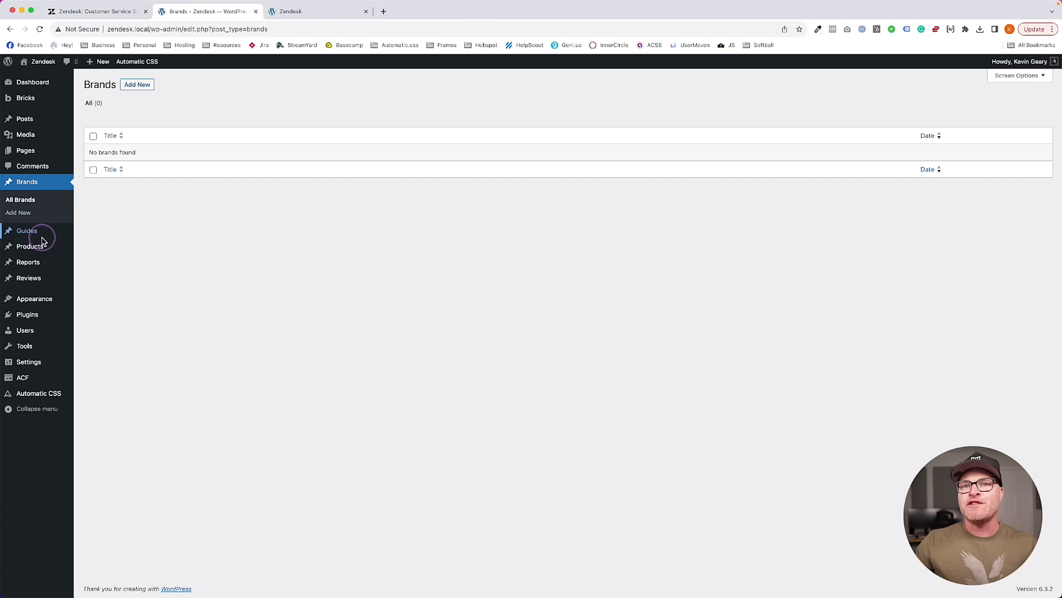
{"action": "left_click", "coordinate": [37, 278]}
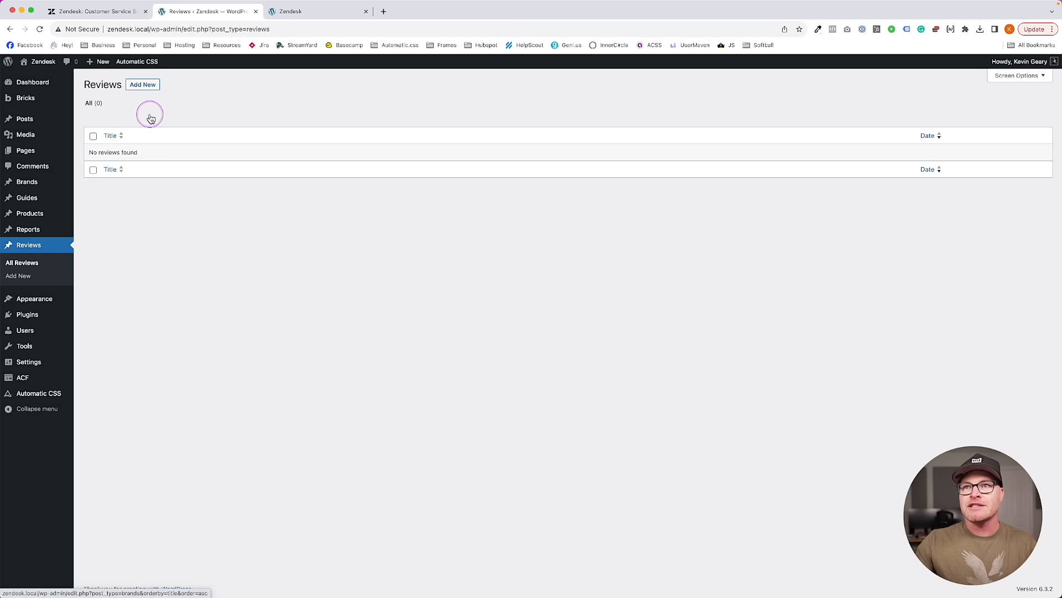
{"action": "left_click", "coordinate": [143, 85]}
{"action": "left_click", "coordinate": [106, 20]}
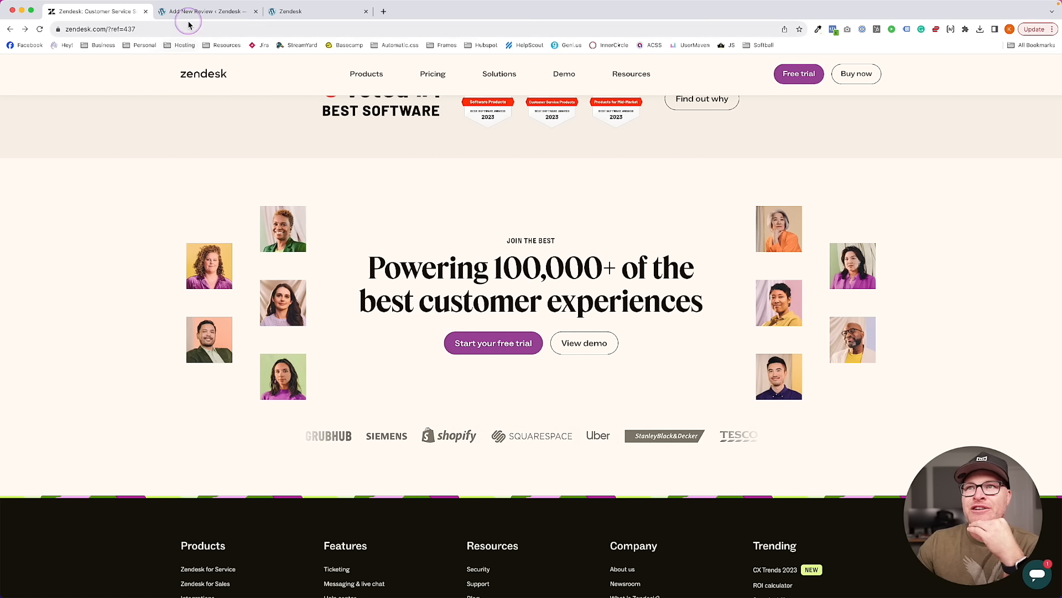
{"action": "left_click", "coordinate": [244, 12]}
{"action": "left_click", "coordinate": [951, 282]}
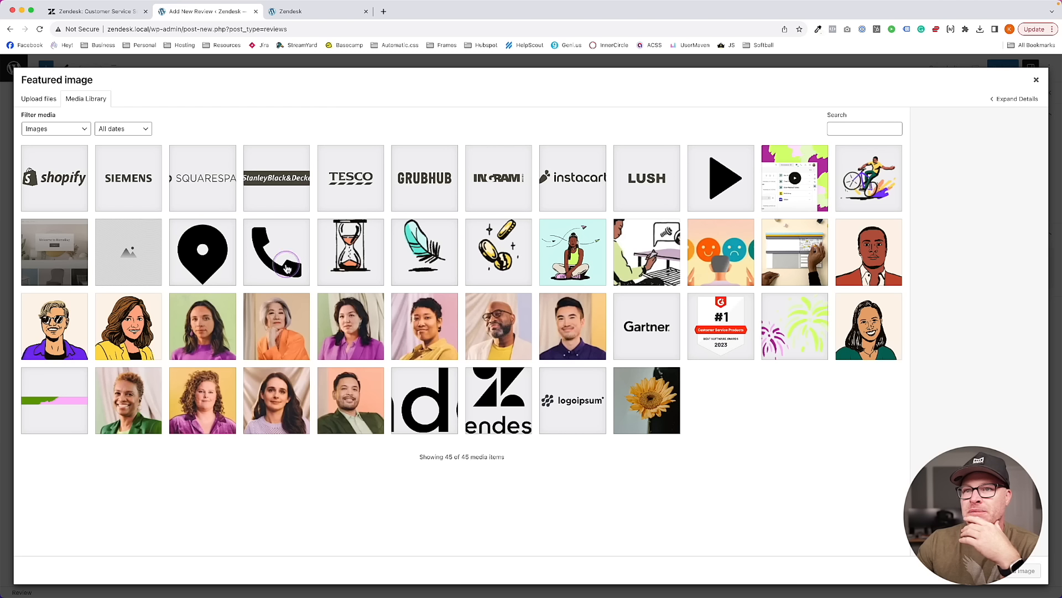
{"action": "left_click", "coordinate": [202, 336]}
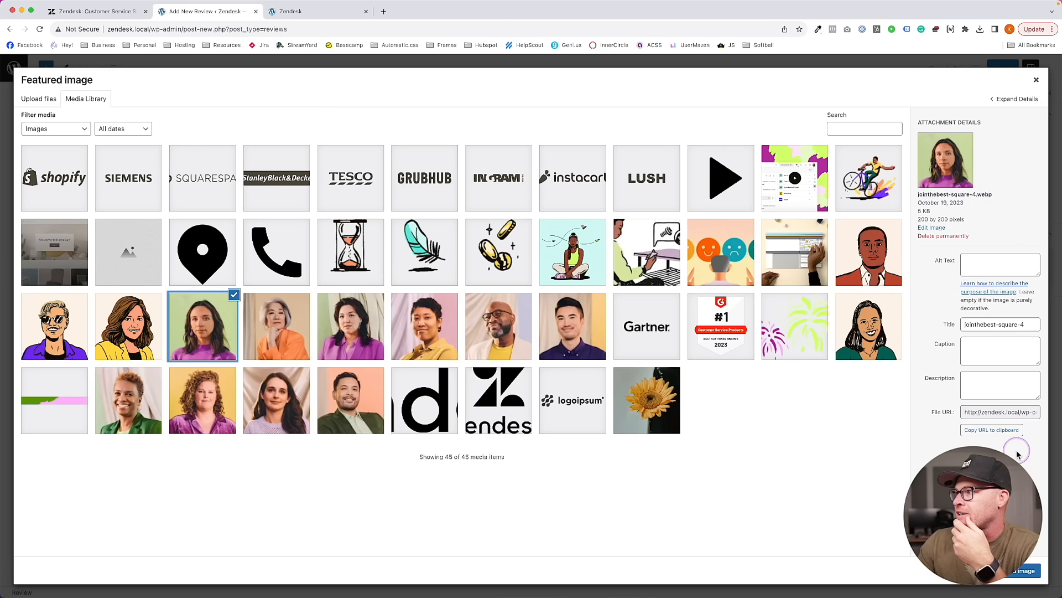
{"action": "left_click", "coordinate": [1021, 570]}
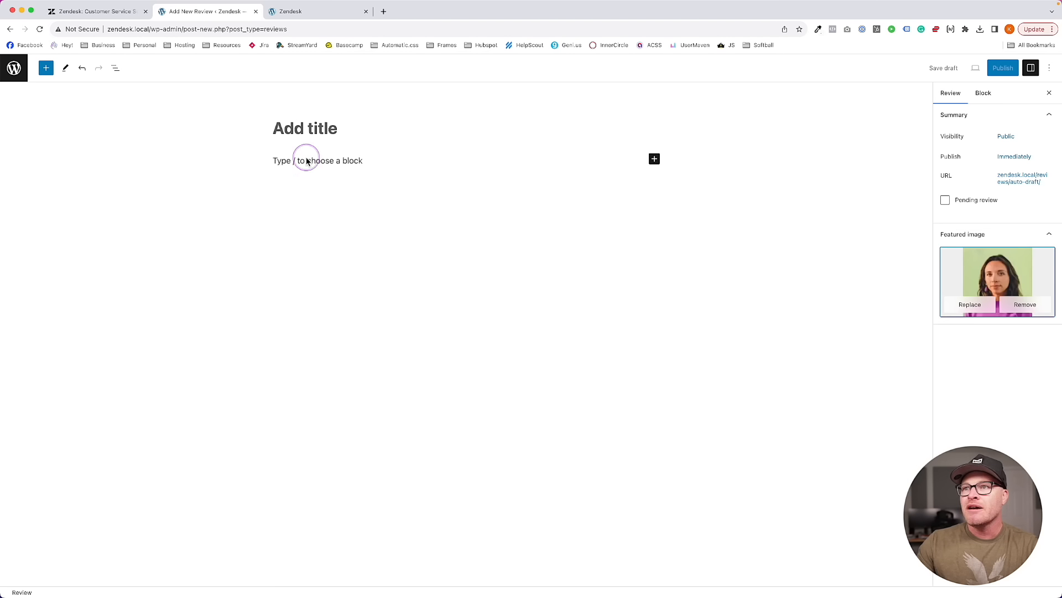
Title the review with the reviewer's first name, publish it and return to the Reviews list
{"action": "left_click", "coordinate": [308, 131]}
{"action": "type", "text": "Jen"}
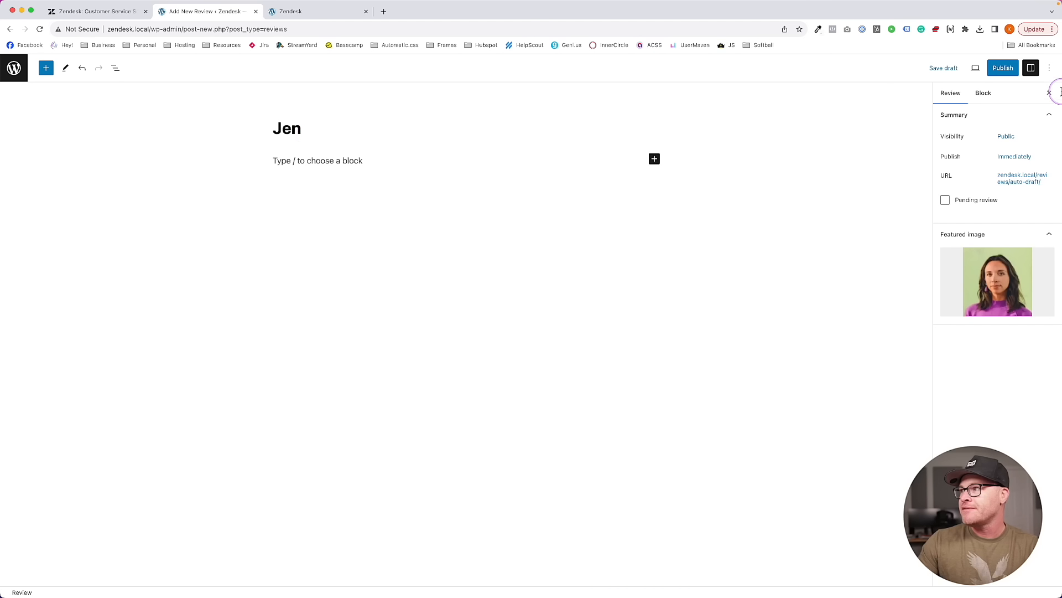
{"action": "left_click", "coordinate": [1003, 67]}
{"action": "left_click", "coordinate": [968, 68]}
{"action": "left_click", "coordinate": [14, 67]}
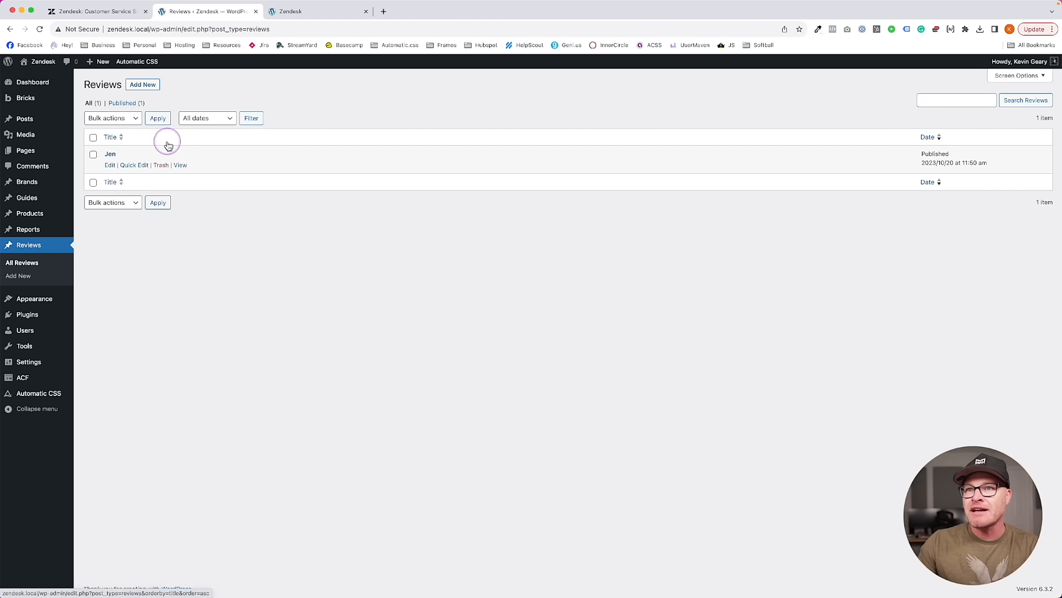
Publish a new review titled with the reviewer's first name, using the portrait of the grey-haired woman in orange as featured image, and return to the list
{"action": "left_click", "coordinate": [142, 83]}
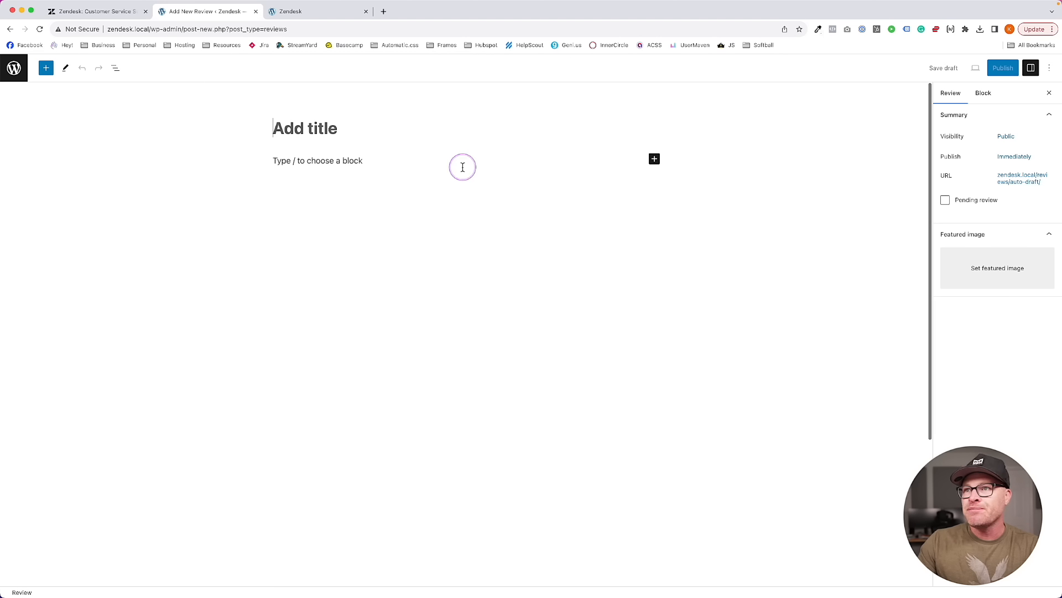
{"action": "left_click", "coordinate": [971, 282]}
{"action": "left_click", "coordinate": [276, 335]}
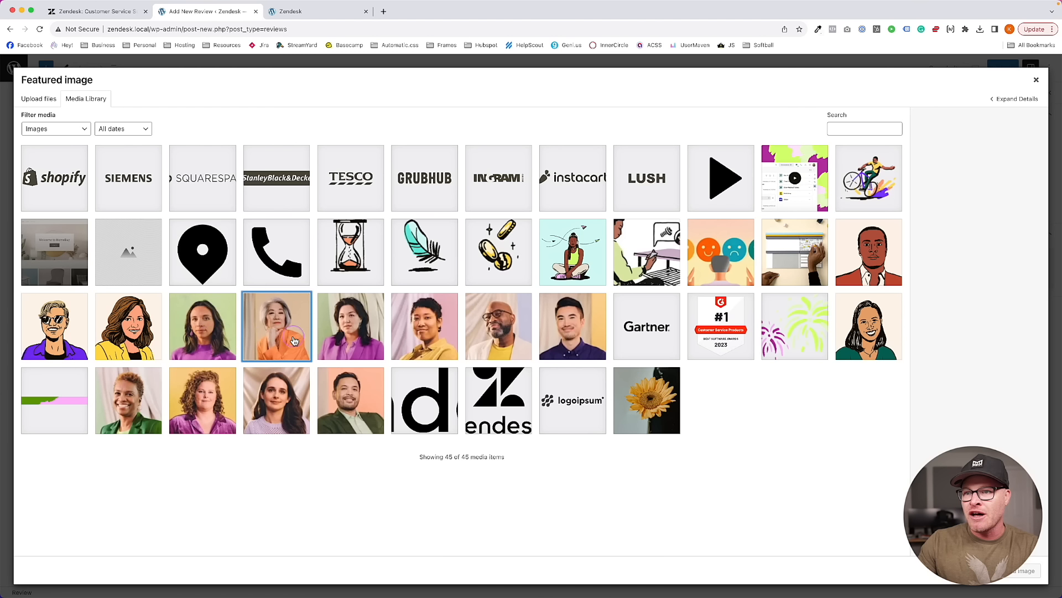
{"action": "left_click", "coordinate": [1020, 573]}
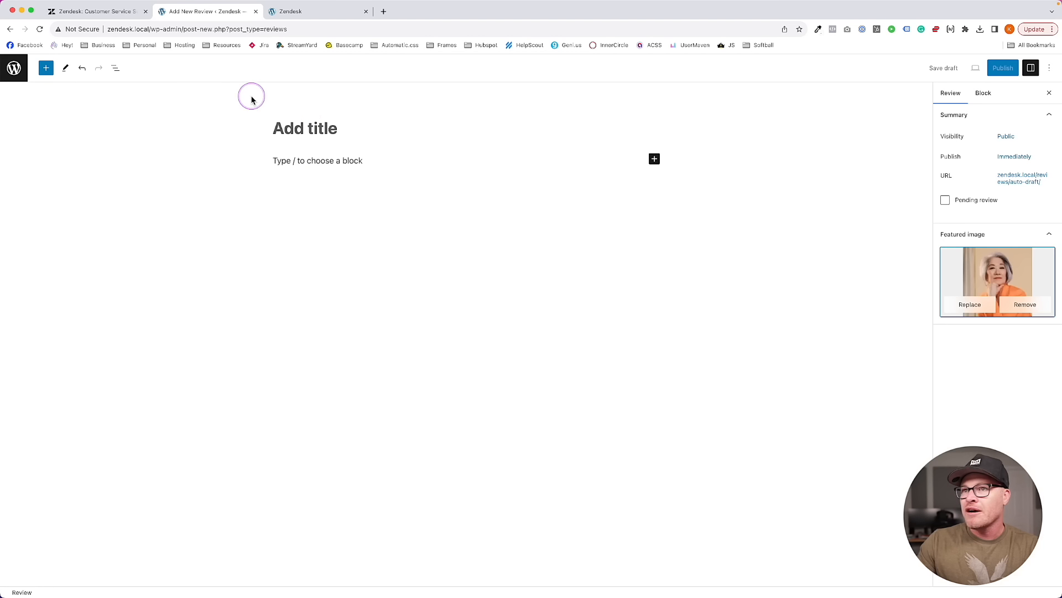
{"action": "left_click", "coordinate": [325, 133]}
{"action": "type", "text": "Sheila"}
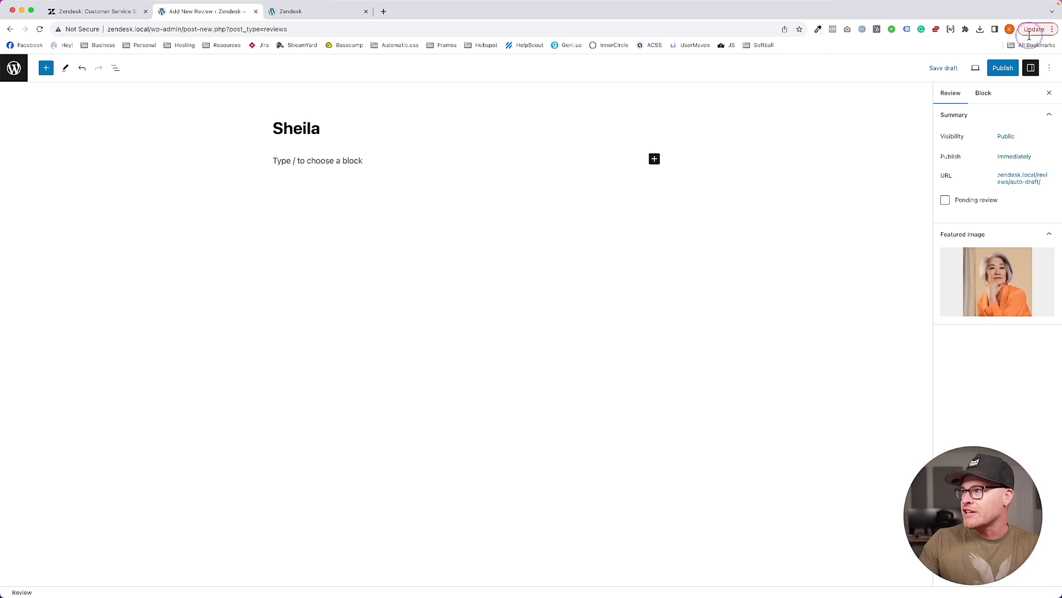
{"action": "left_click", "coordinate": [1003, 67]}
{"action": "left_click", "coordinate": [972, 69]}
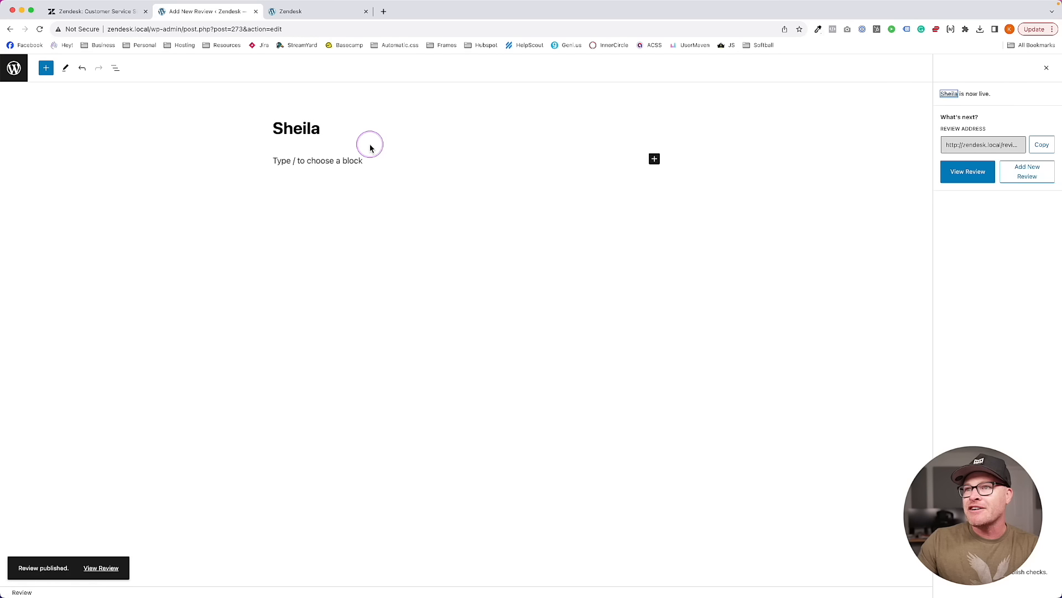
{"action": "left_click", "coordinate": [21, 68]}
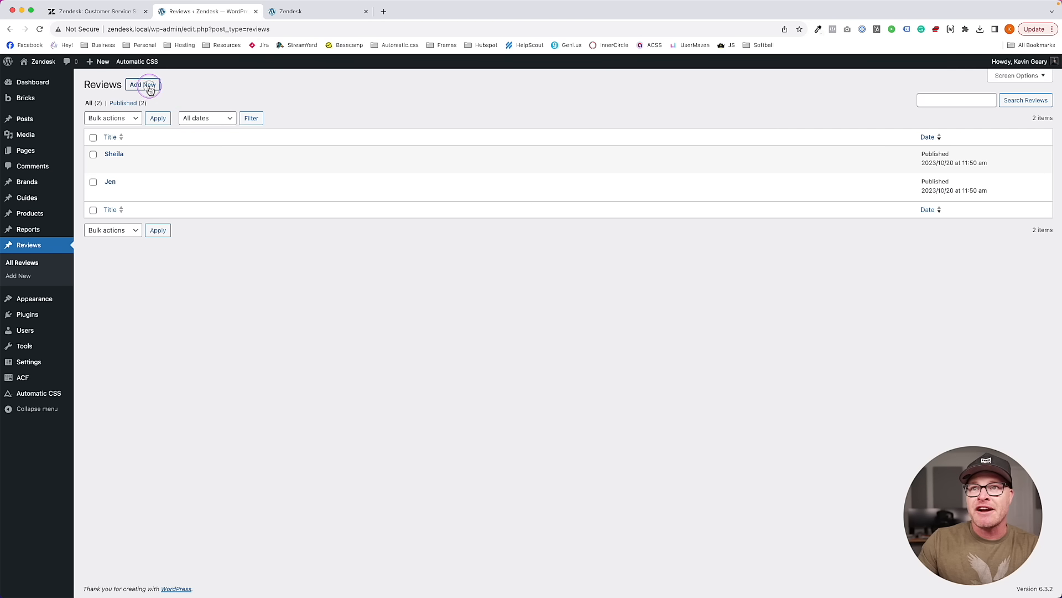
Publish another review titled with the reviewer's first name, with the jointhebest-square-6 portrait as its featured image
{"action": "left_click", "coordinate": [111, 12]}
{"action": "left_click", "coordinate": [210, 11]}
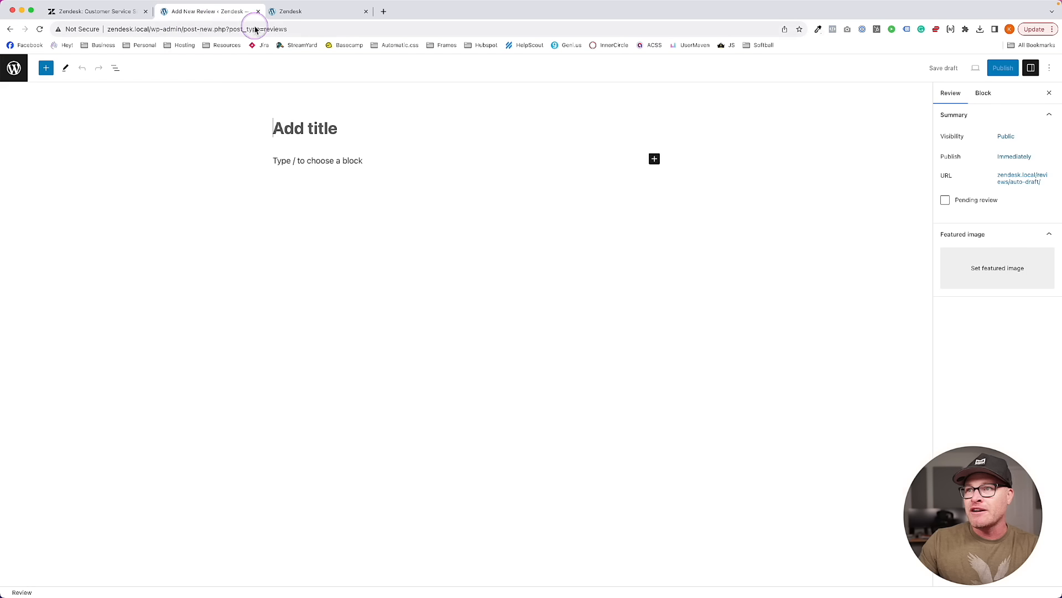
{"action": "left_click", "coordinate": [985, 274]}
{"action": "left_click", "coordinate": [319, 322]}
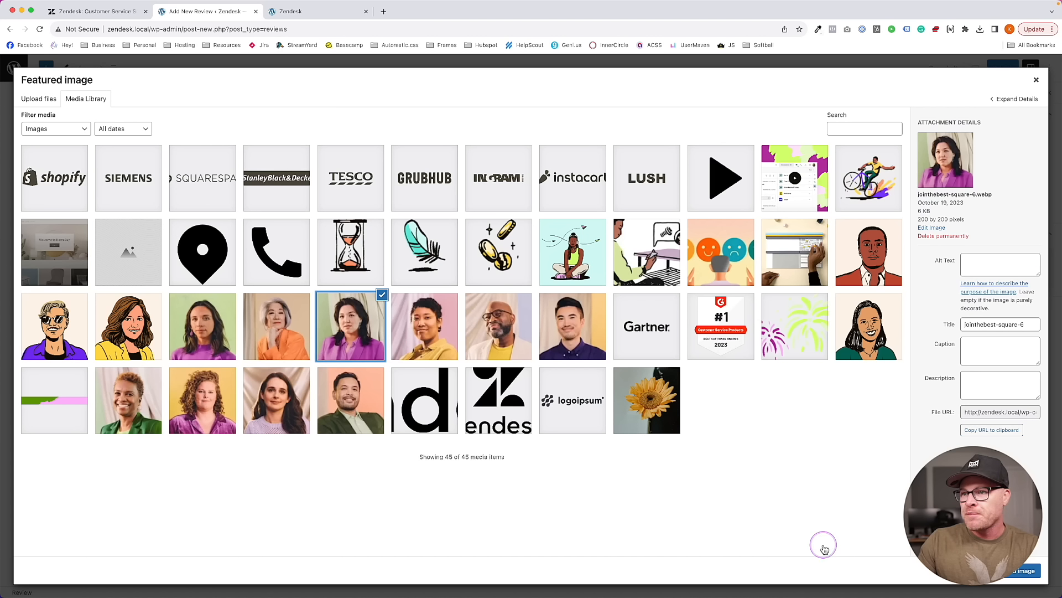
{"action": "left_click", "coordinate": [1023, 571]}
{"action": "left_click", "coordinate": [289, 129]}
{"action": "type", "text": "Beth"}
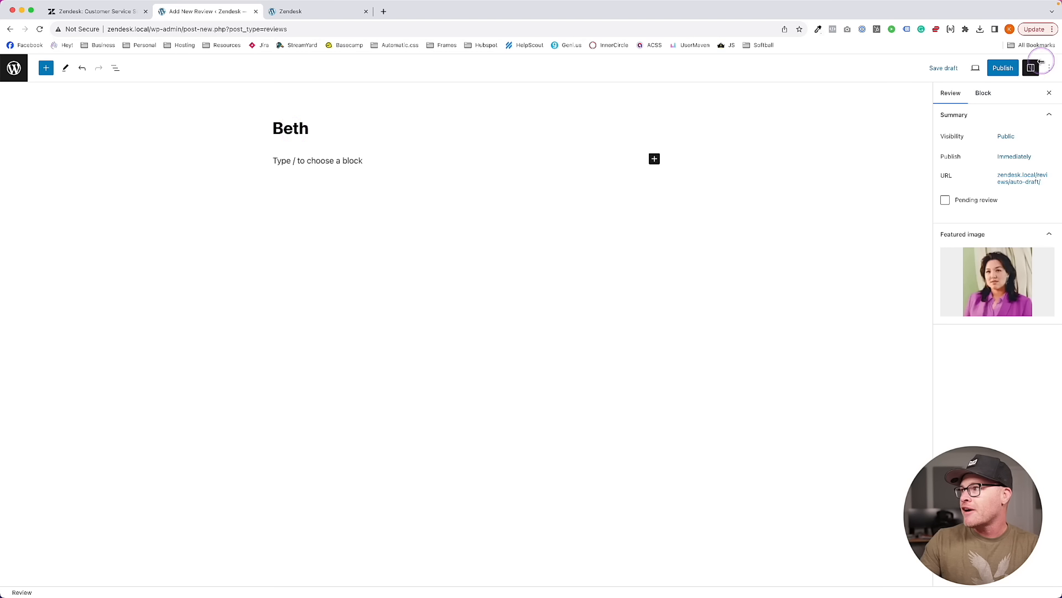
{"action": "left_click", "coordinate": [1002, 67]}
{"action": "left_click", "coordinate": [967, 68]}
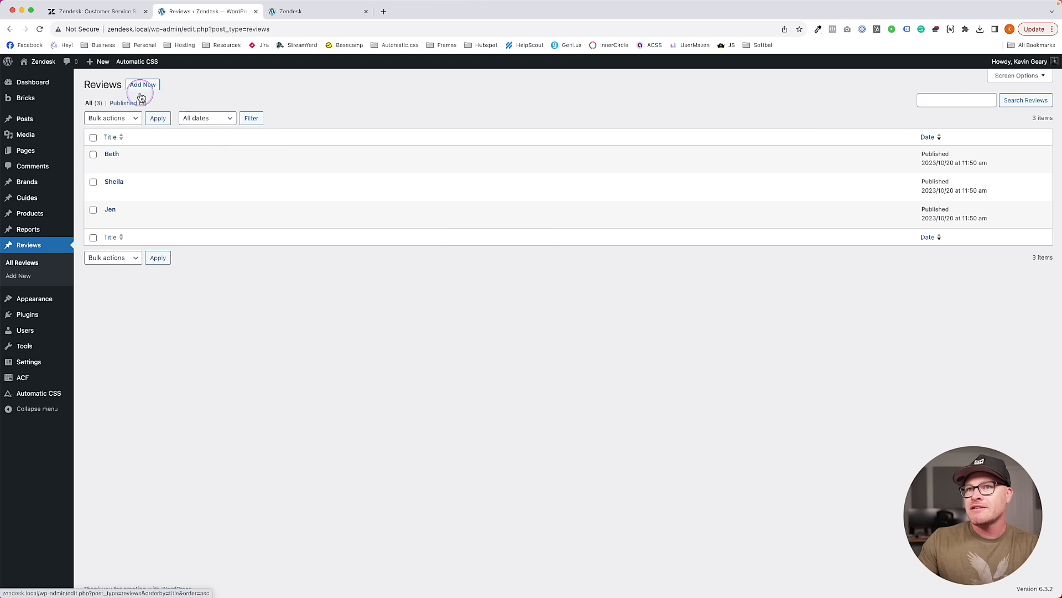
Add a review with the jointhebest-square-7 portrait as featured image and the reviewer's first name as title, publish it and return to the list
{"action": "left_click", "coordinate": [139, 84]}
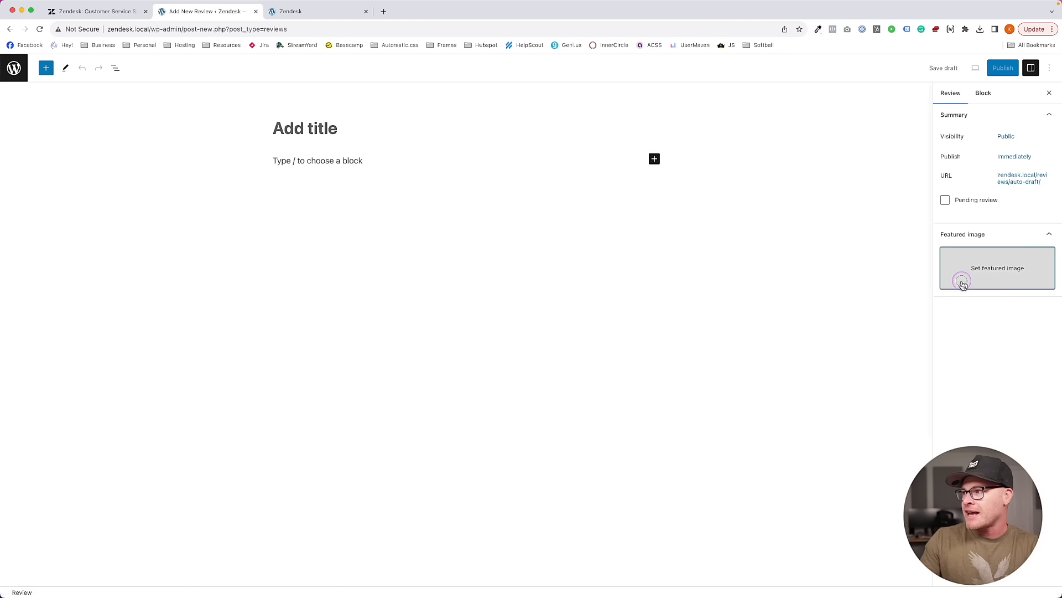
{"action": "left_click", "coordinate": [962, 283]}
{"action": "left_click", "coordinate": [452, 347]}
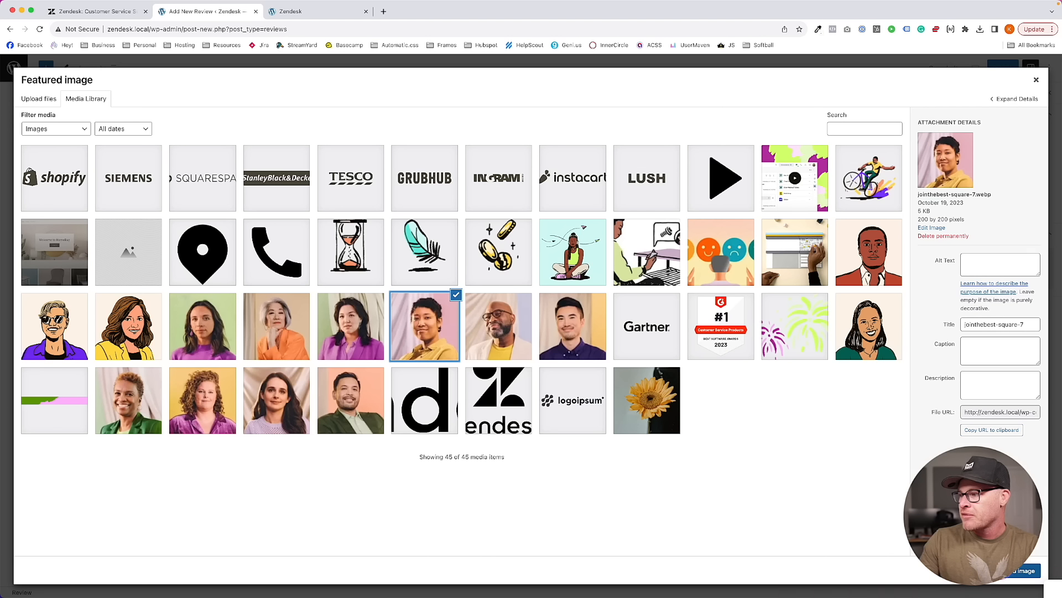
{"action": "left_click", "coordinate": [1026, 570]}
{"action": "left_click", "coordinate": [536, 297]}
{"action": "left_click", "coordinate": [298, 123]}
{"action": "type", "text": "Judy"}
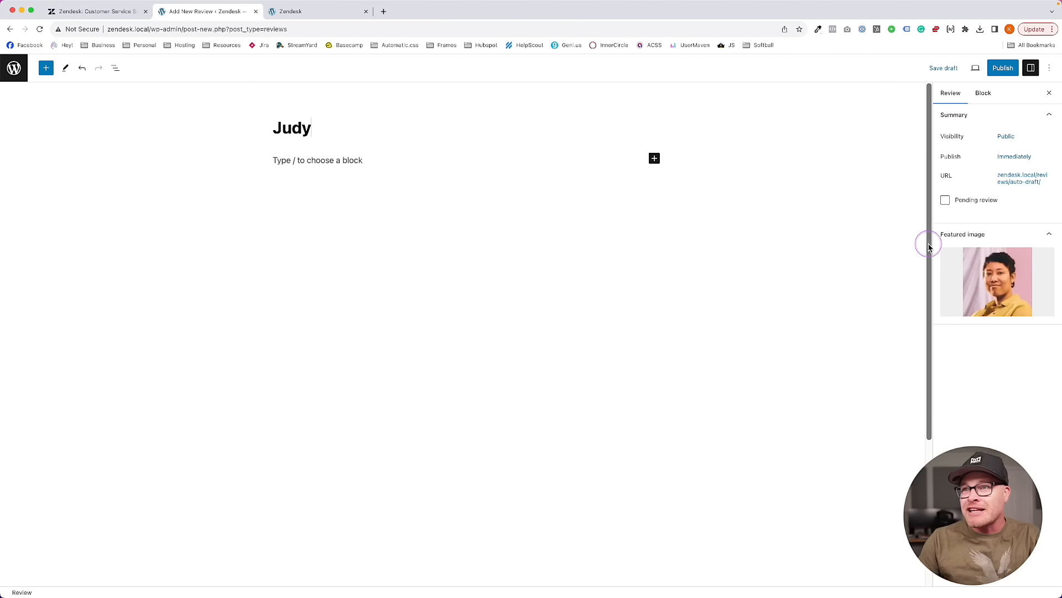
{"action": "left_click", "coordinate": [913, 256]}
{"action": "left_click", "coordinate": [1003, 68]}
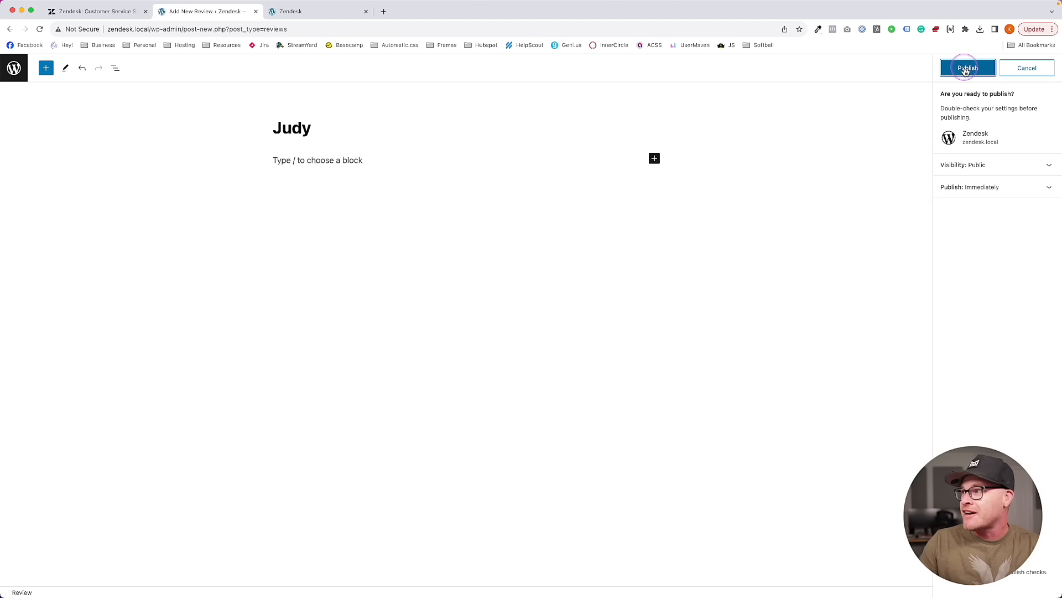
{"action": "left_click", "coordinate": [966, 68]}
{"action": "left_click", "coordinate": [14, 67]}
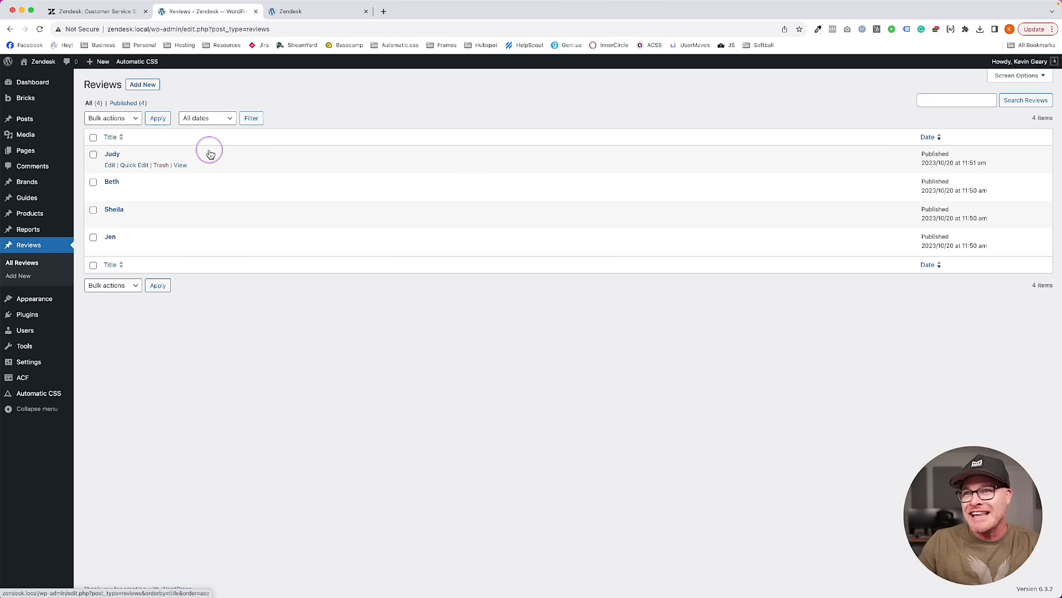
Add and publish a review with the portrait of the bald man in glasses as featured image, titled with his first name, and return to the list
{"action": "left_click", "coordinate": [142, 83]}
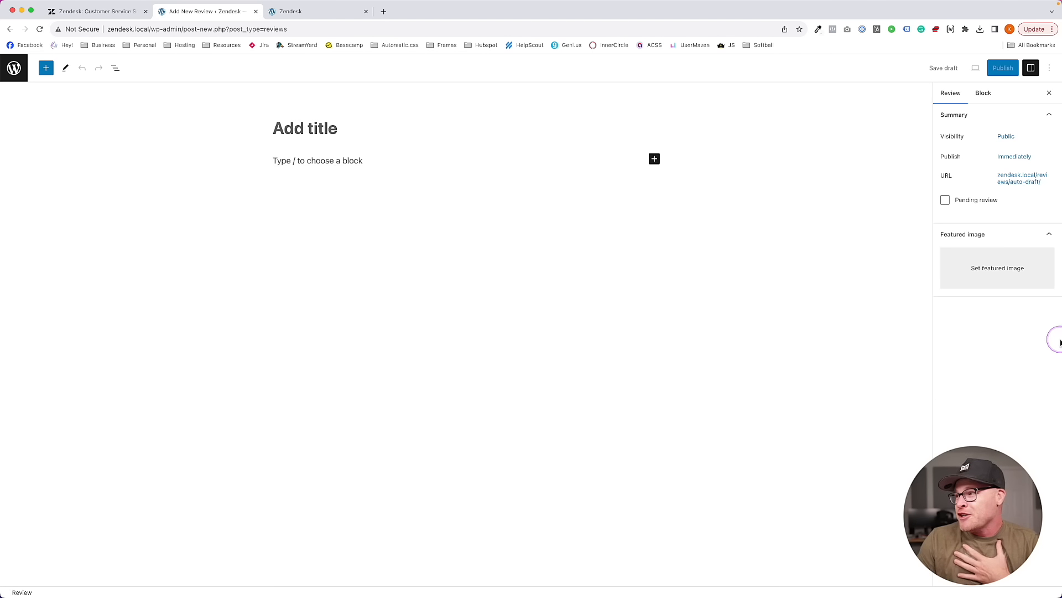
{"action": "left_click", "coordinate": [1011, 264]}
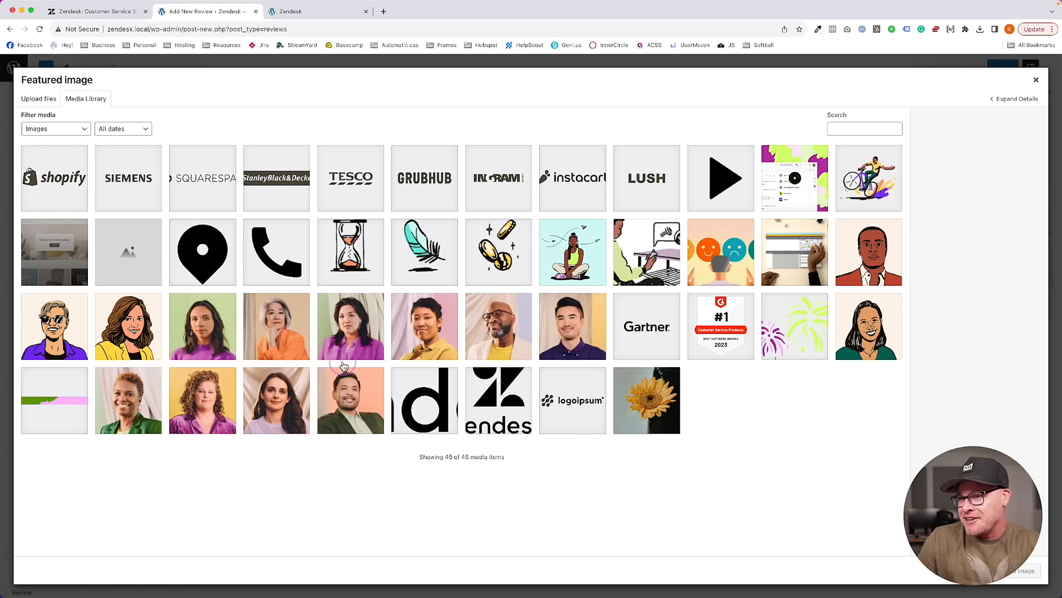
{"action": "left_click", "coordinate": [492, 321]}
{"action": "left_click", "coordinate": [1026, 571]}
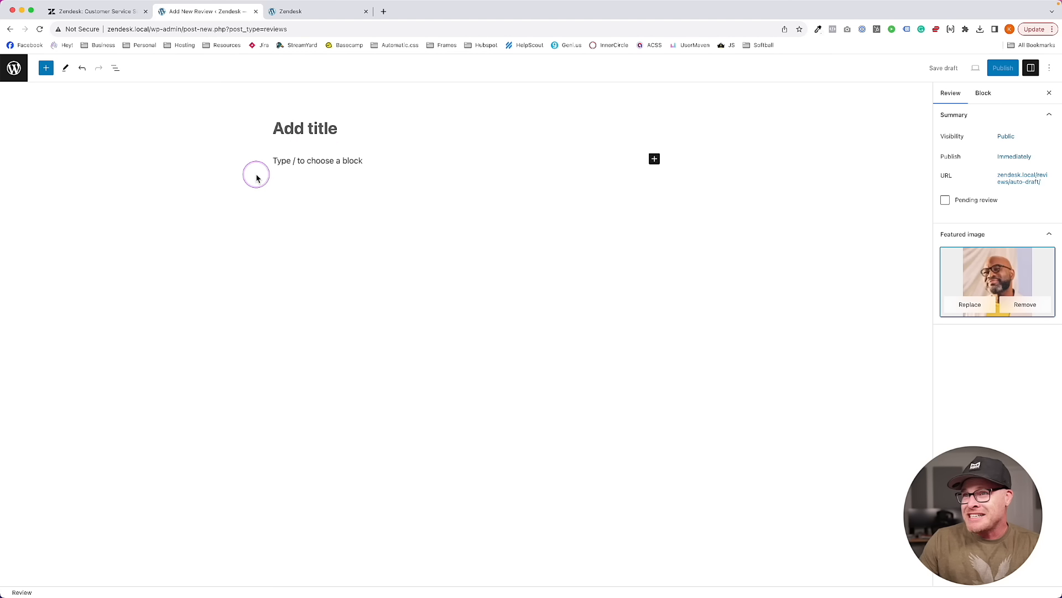
{"action": "left_click", "coordinate": [328, 130]}
{"action": "type", "text": "Ben"}
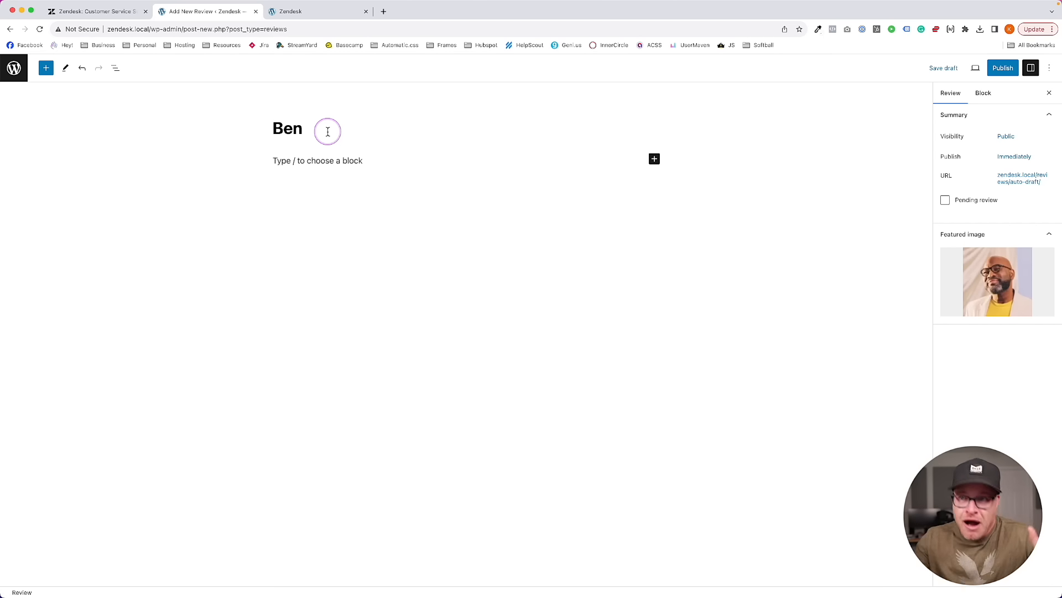
{"action": "left_click", "coordinate": [998, 78]}
{"action": "left_click", "coordinate": [951, 70]}
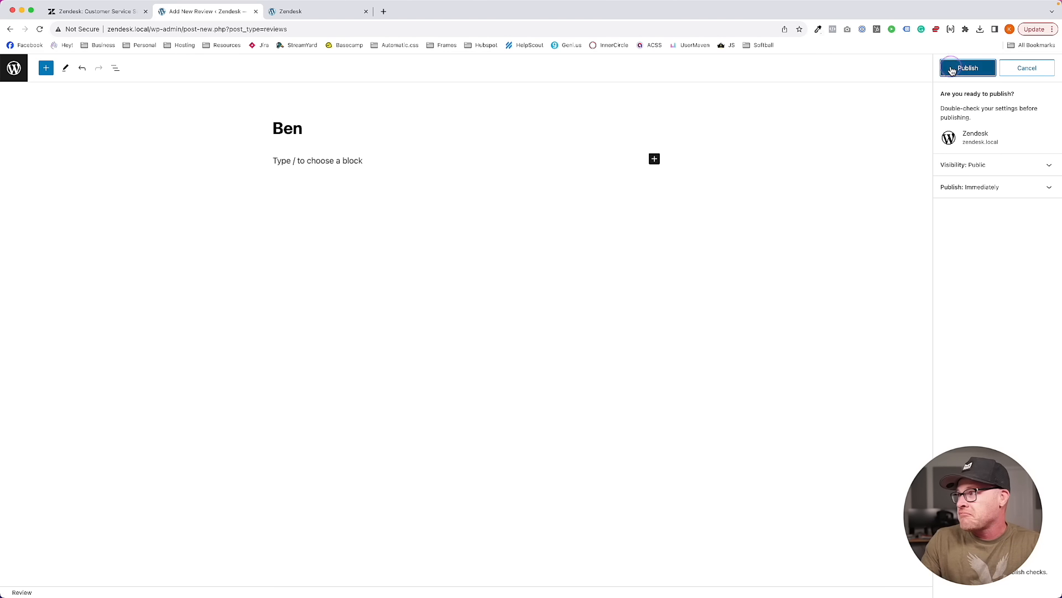
{"action": "left_click", "coordinate": [14, 67]}
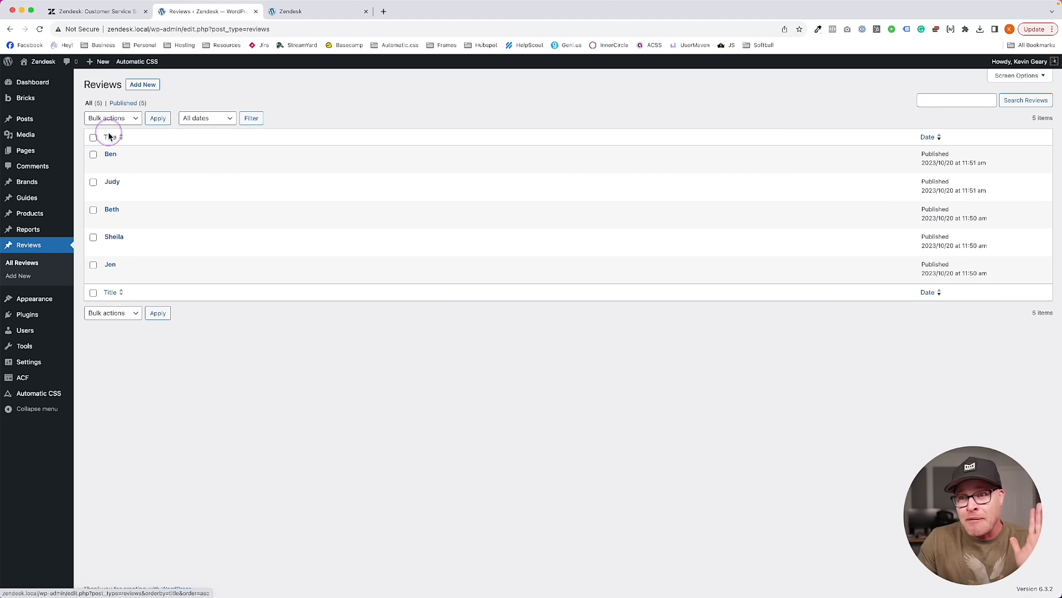
Publish a new review using the portrait of the smiling man in the navy shirt as featured image, titled with his first name
{"action": "left_click", "coordinate": [143, 86]}
{"action": "left_click", "coordinate": [999, 271]}
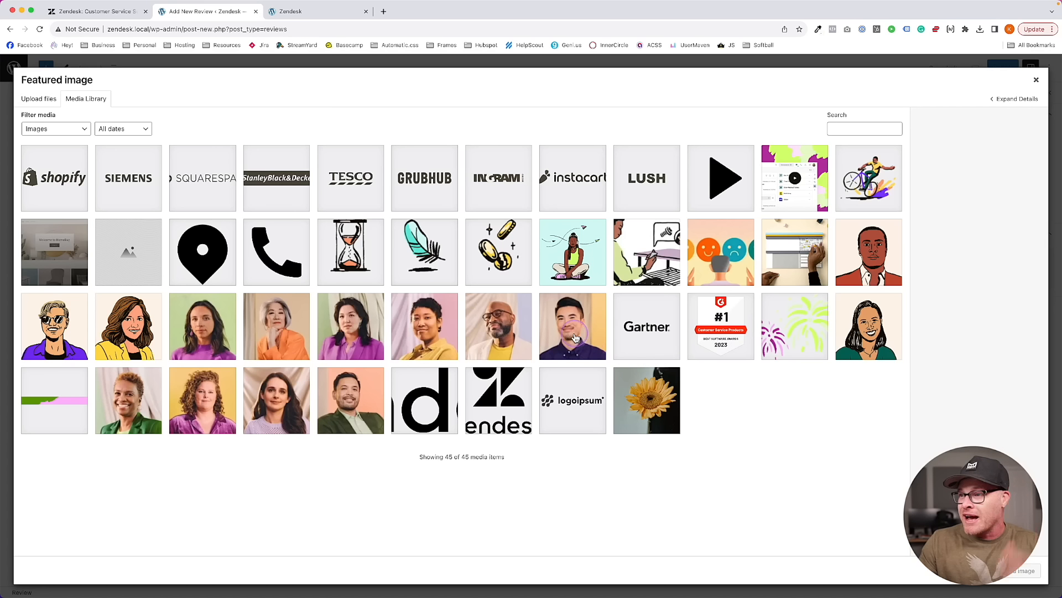
{"action": "left_click", "coordinate": [574, 337]}
{"action": "left_click", "coordinate": [1023, 570]}
{"action": "left_click", "coordinate": [327, 140]}
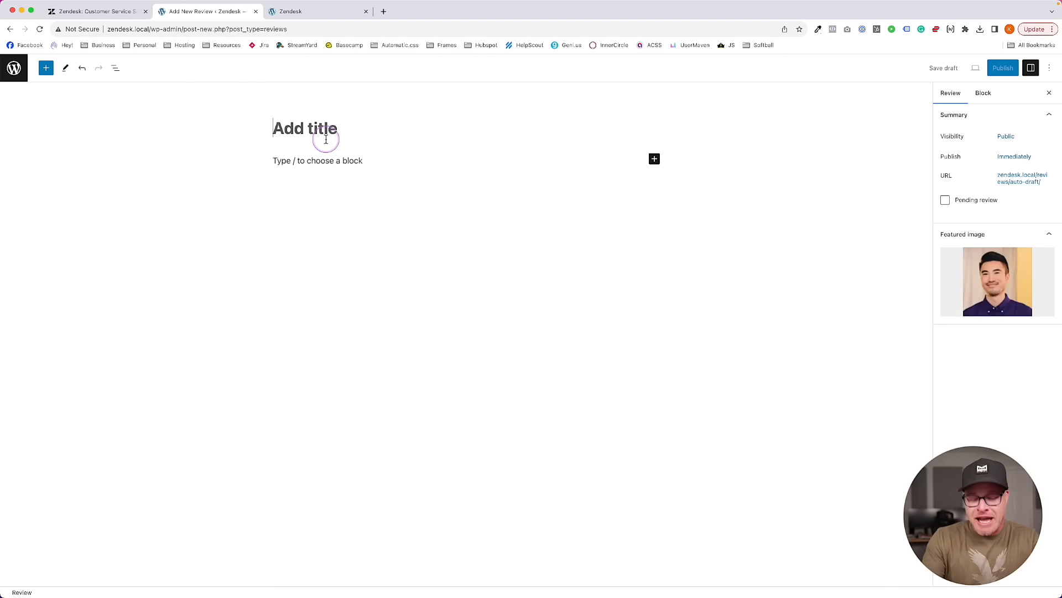
{"action": "type", "text": "Jake"}
{"action": "left_click", "coordinate": [1003, 67]}
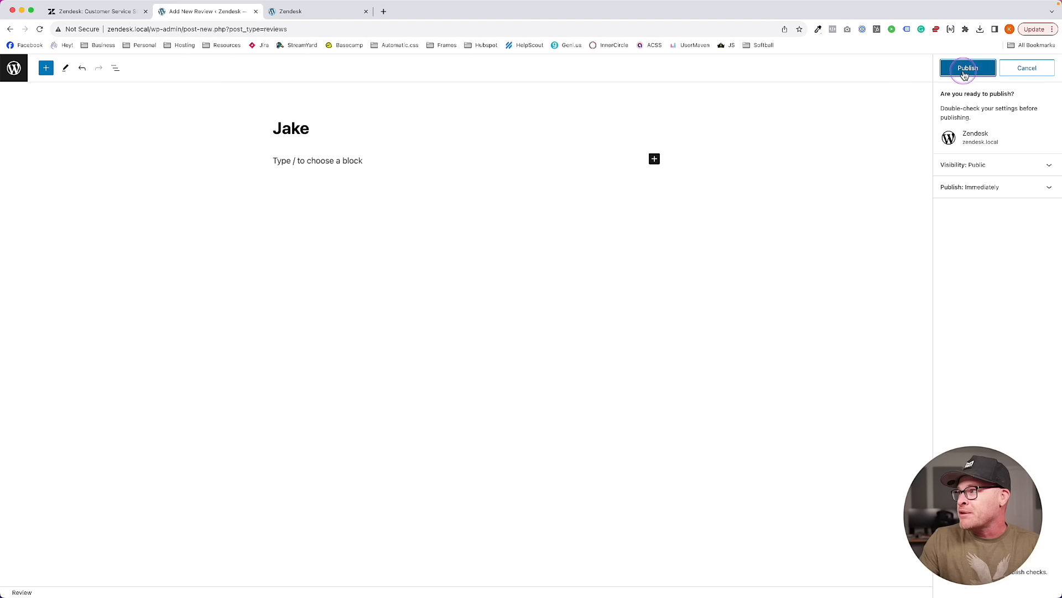
{"action": "left_click", "coordinate": [968, 68]}
{"action": "left_click", "coordinate": [16, 69]}
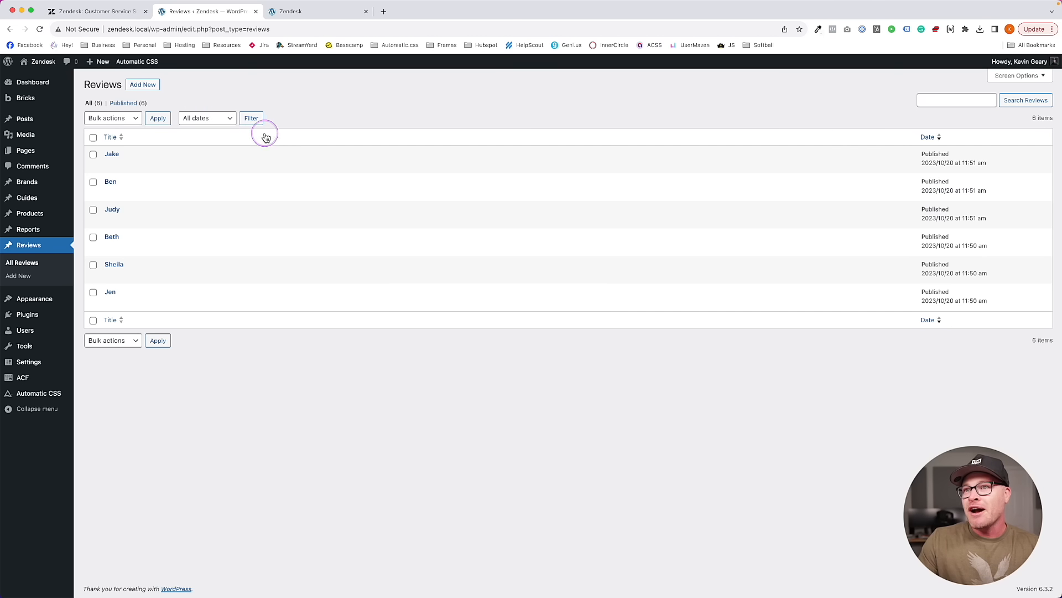
Add a review with the jointhebest-square-0 portrait as featured image and the reviewer's first name as title, publish it and return to the list
{"action": "left_click", "coordinate": [144, 83]}
{"action": "left_click", "coordinate": [999, 266]}
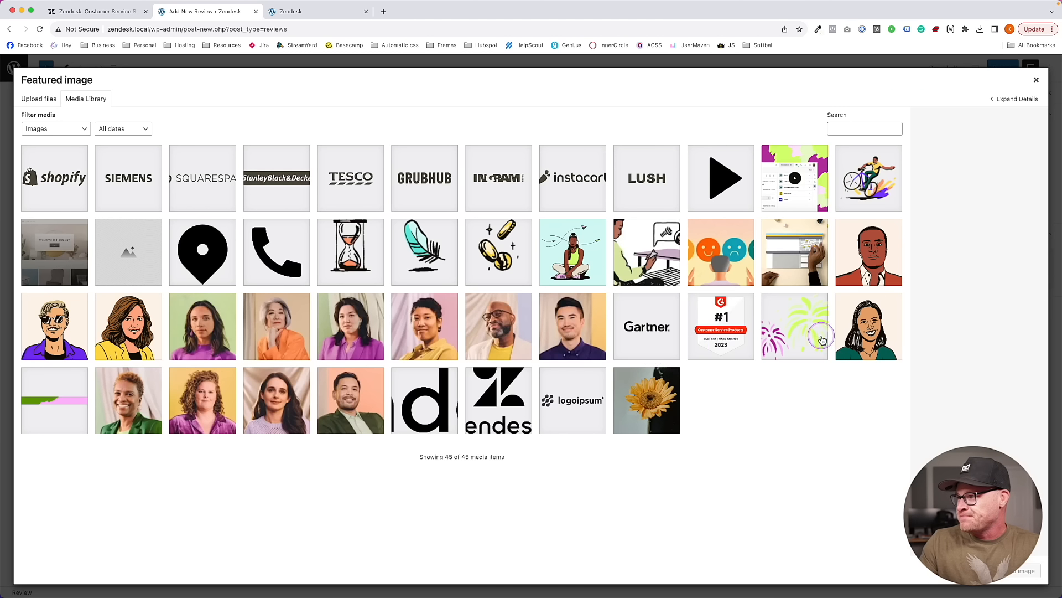
{"action": "left_click", "coordinate": [139, 413]}
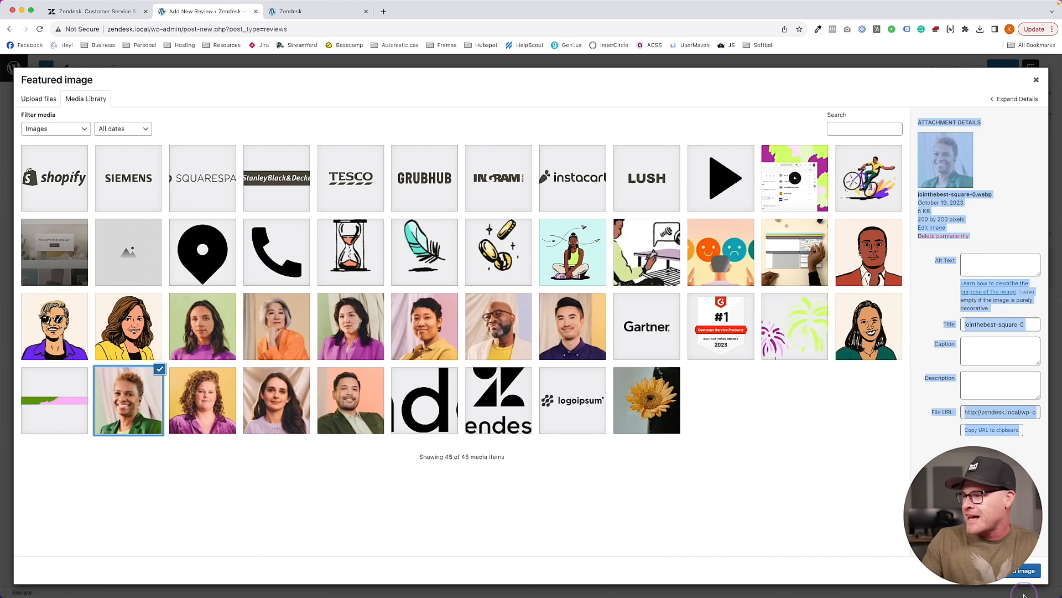
{"action": "left_click", "coordinate": [376, 515]}
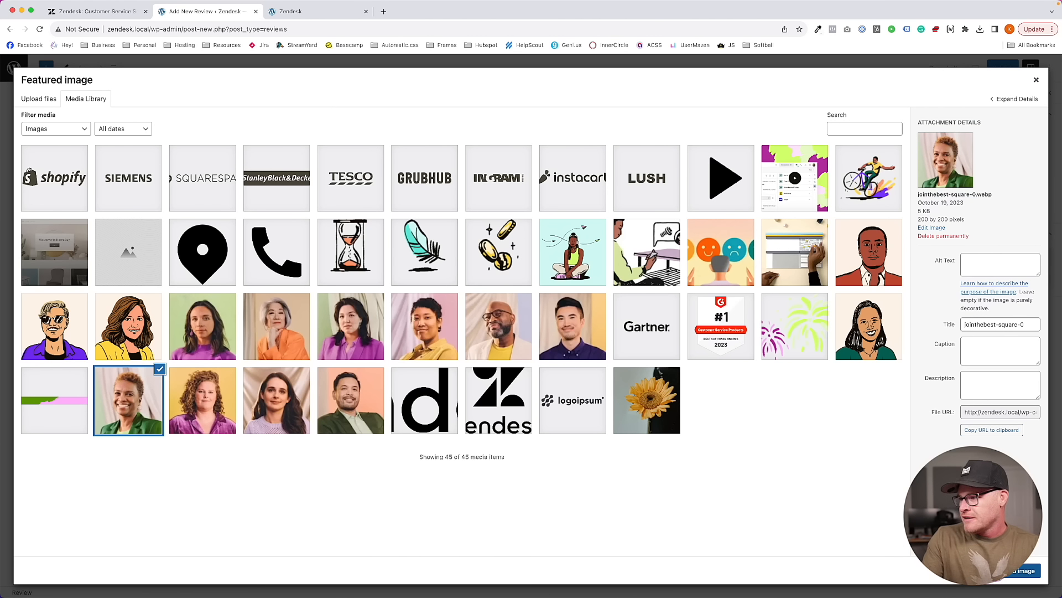
{"action": "left_click", "coordinate": [1026, 571]}
{"action": "left_click", "coordinate": [304, 132]}
{"action": "type", "text": "Jane"}
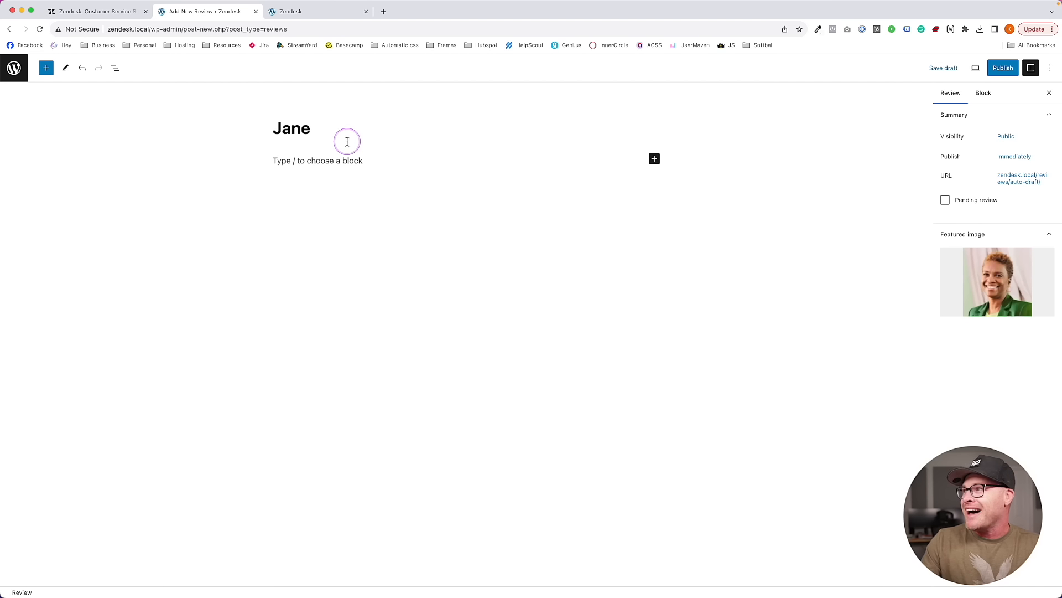
{"action": "left_click", "coordinate": [1017, 70]}
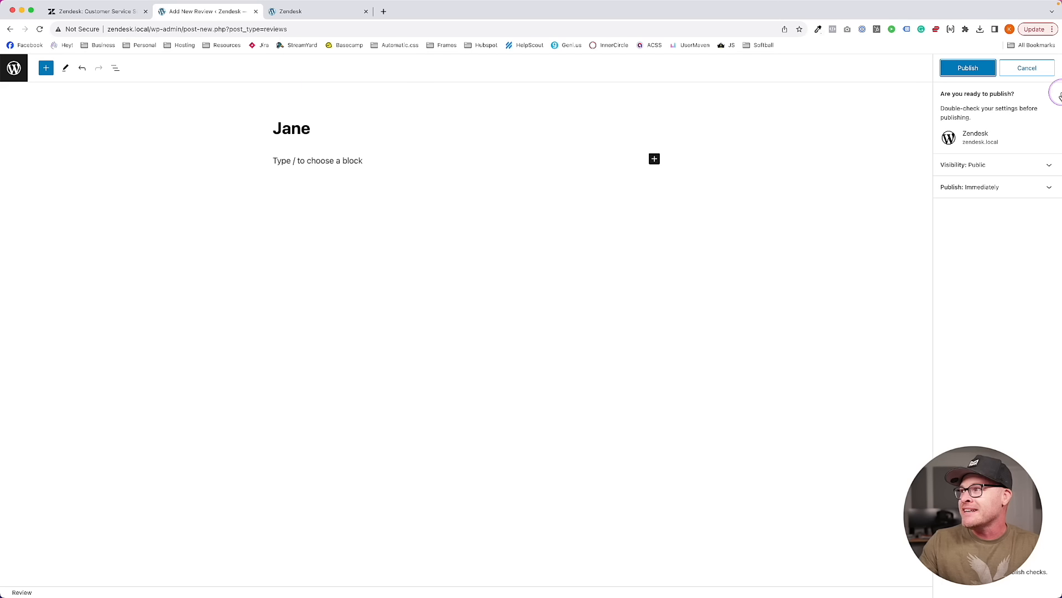
{"action": "left_click", "coordinate": [960, 67]}
{"action": "left_click", "coordinate": [14, 68]}
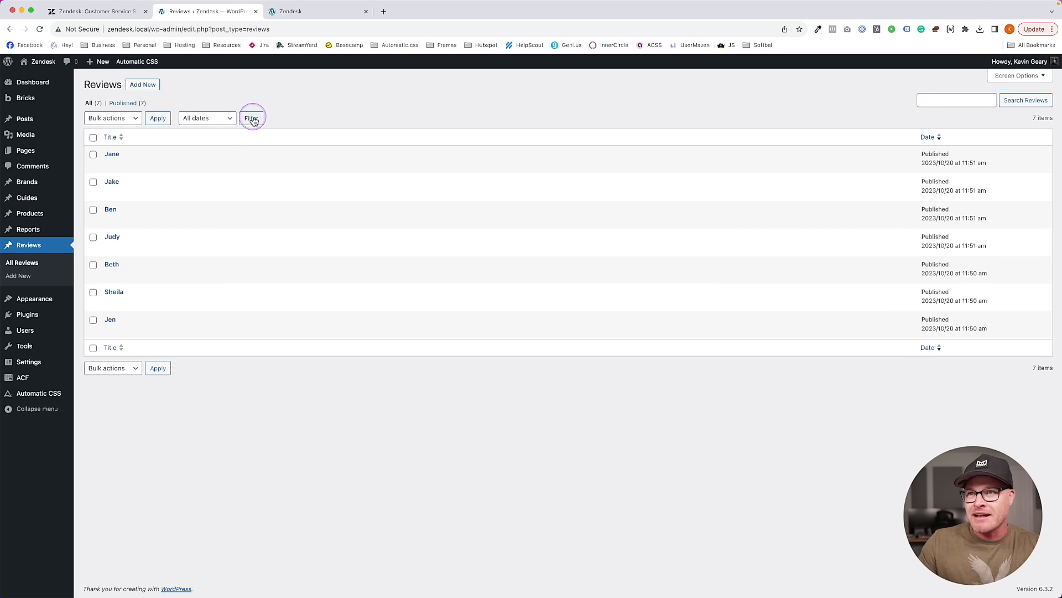
Create and publish a review for the curly-haired woman in purple, with her portrait as featured image and her first name as title
{"action": "left_click", "coordinate": [149, 84]}
{"action": "left_click", "coordinate": [990, 268]}
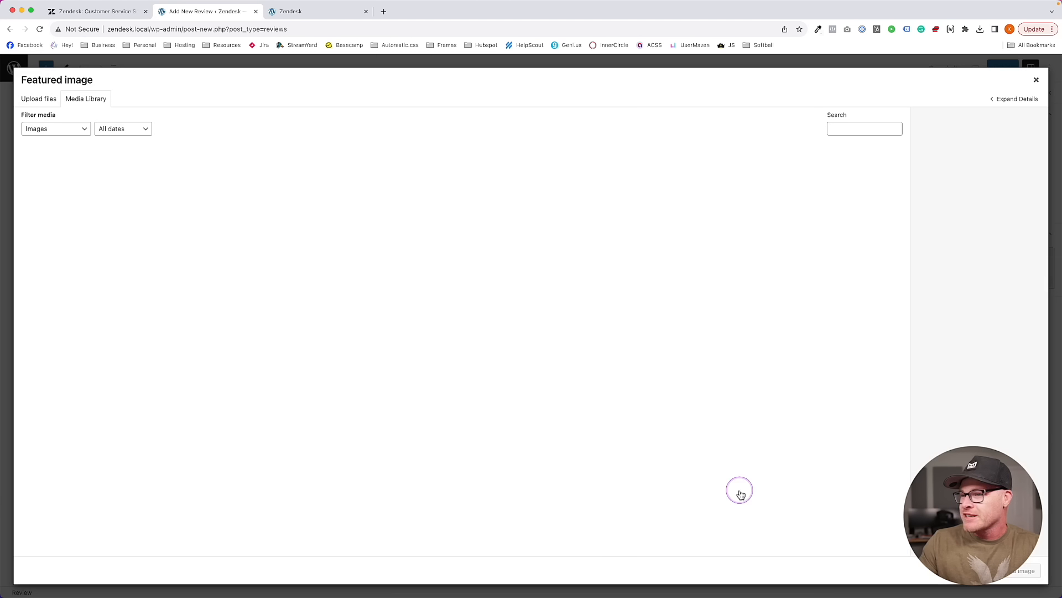
{"action": "left_click", "coordinate": [204, 415]}
{"action": "left_click", "coordinate": [1006, 575]}
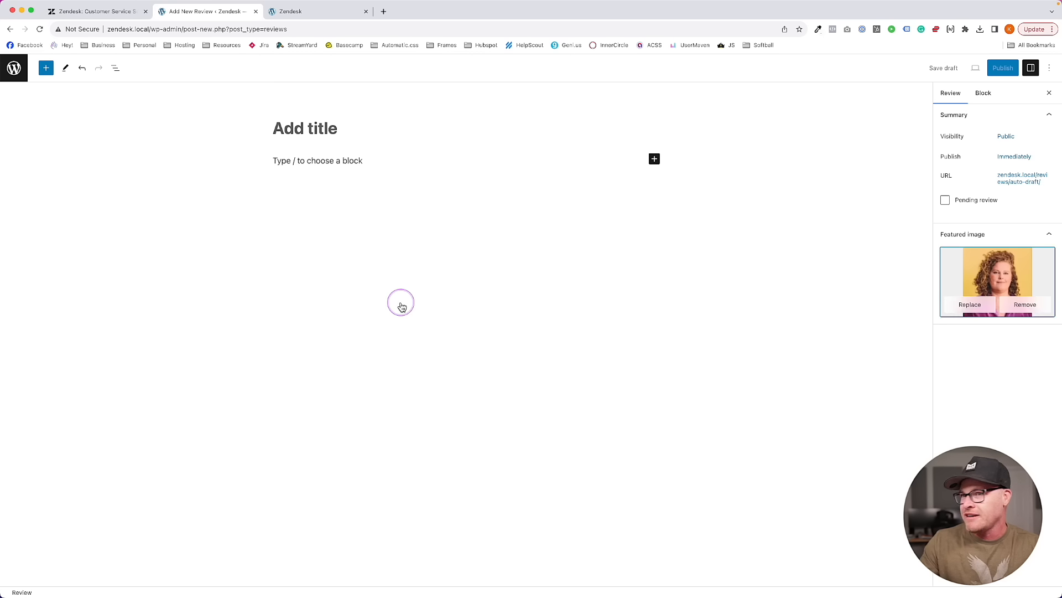
{"action": "left_click", "coordinate": [298, 122]}
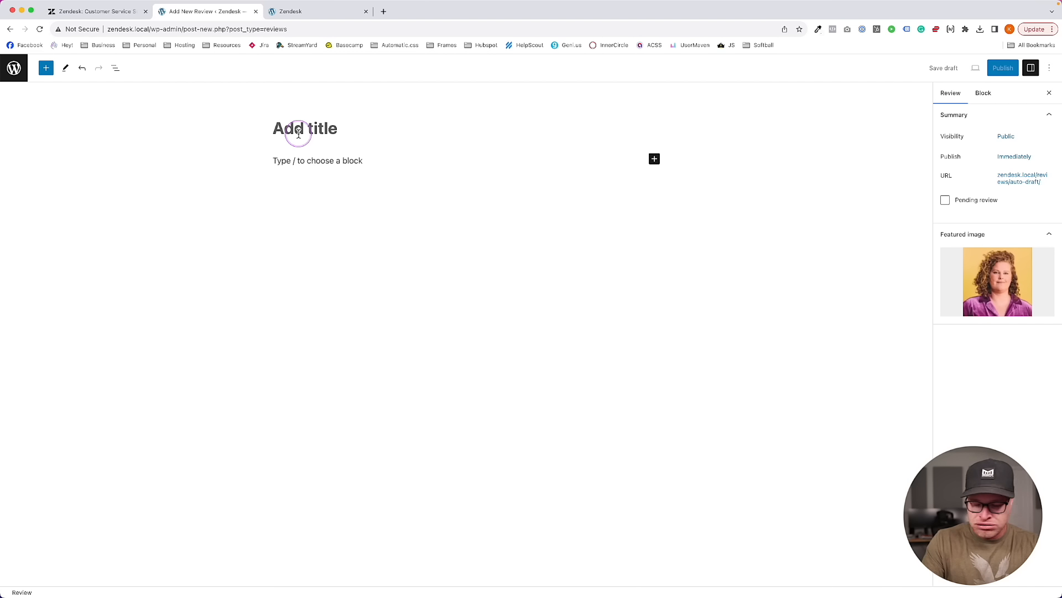
{"action": "type", "text": "="}
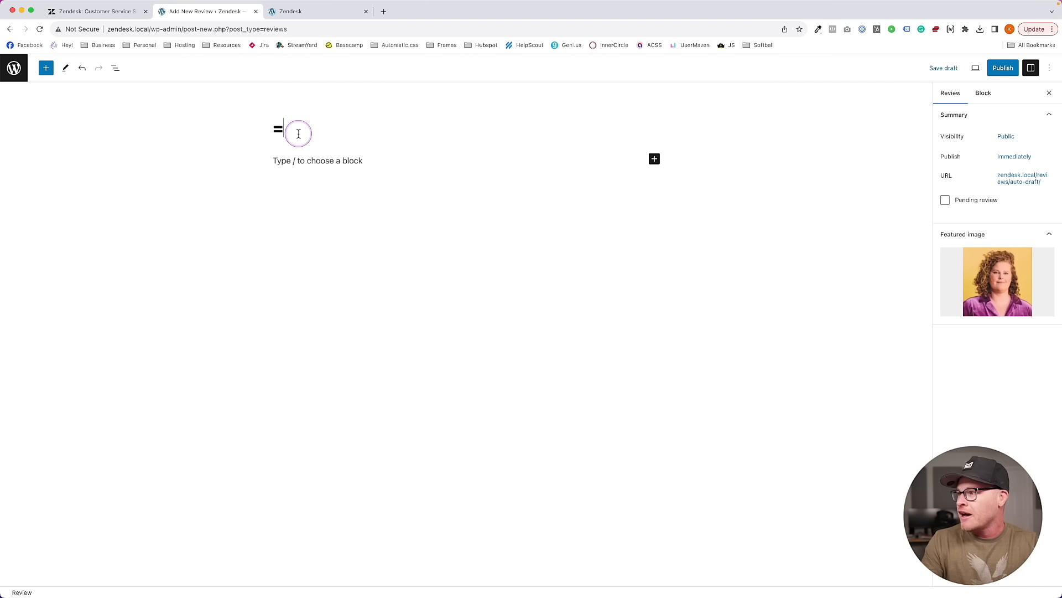
{"action": "left_click", "coordinate": [1002, 68]}
{"action": "left_click", "coordinate": [957, 68]}
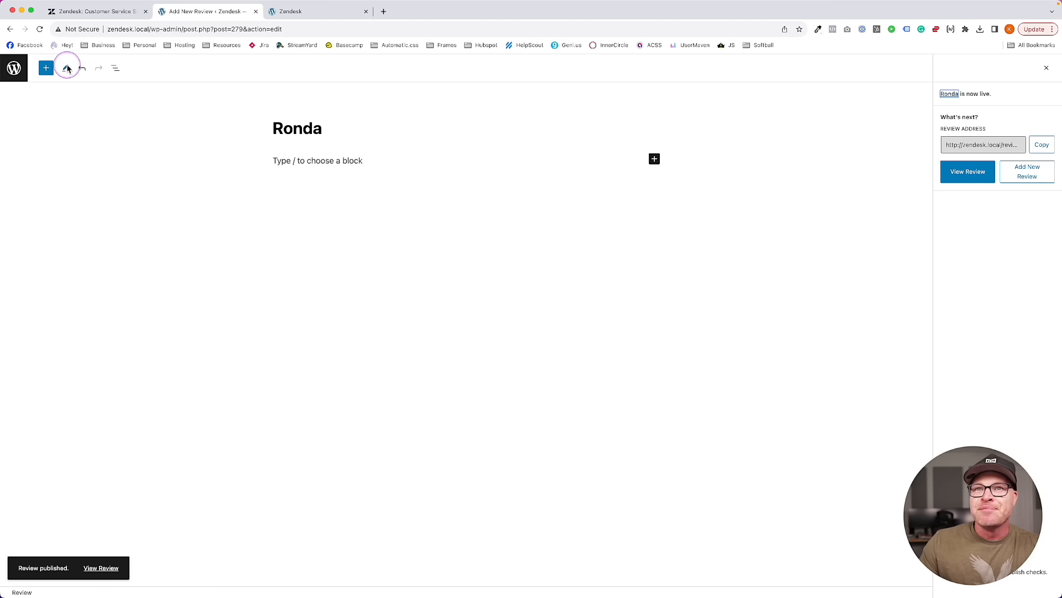
{"action": "left_click", "coordinate": [18, 66]}
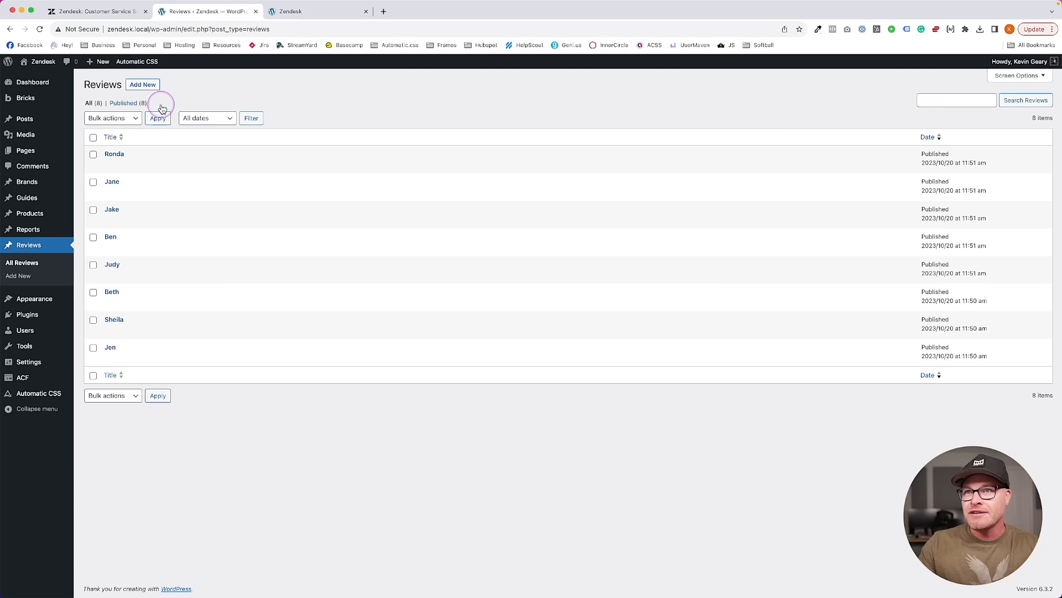
Publish a review with the portrait of the long-haired woman in the lilac top as featured image, titled with her first name
{"action": "left_click", "coordinate": [142, 85]}
{"action": "left_click", "coordinate": [993, 269]}
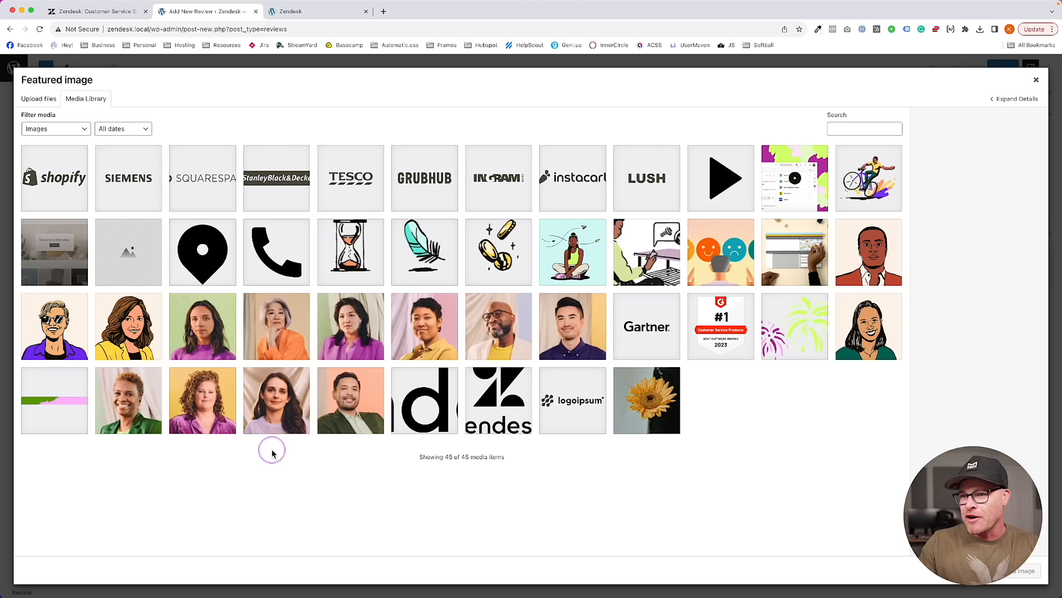
{"action": "left_click", "coordinate": [292, 421]}
{"action": "left_click", "coordinate": [1025, 577]}
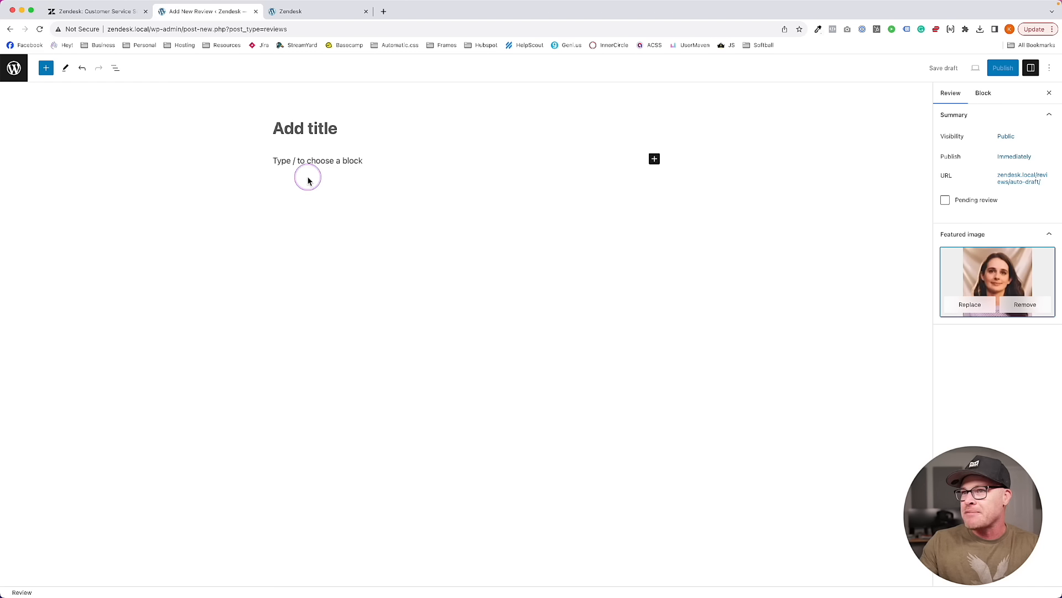
{"action": "left_click", "coordinate": [308, 133]}
{"action": "type", "text": "Rebecca"}
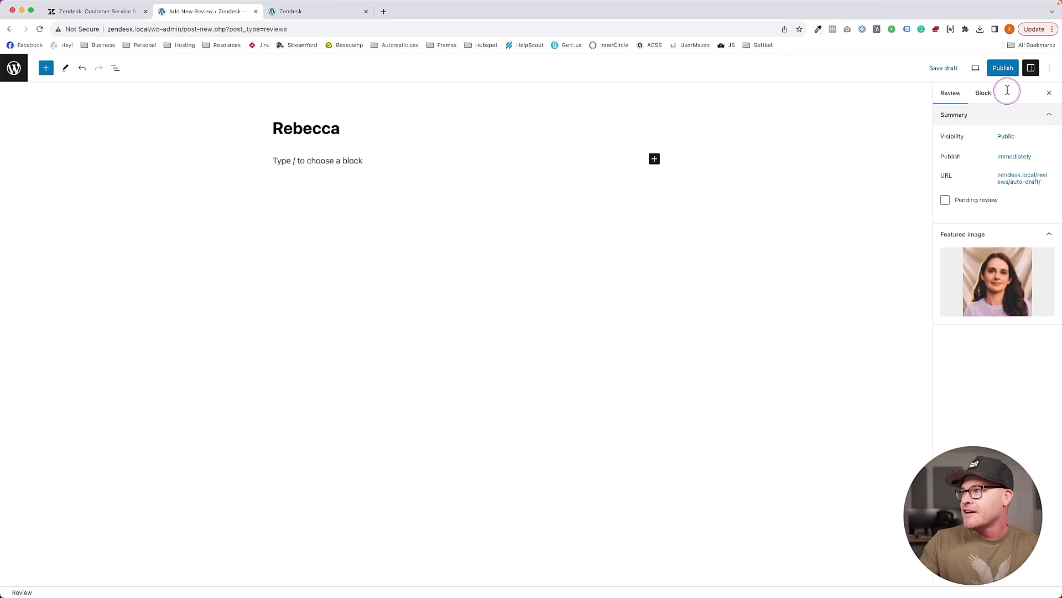
{"action": "left_click", "coordinate": [1003, 68]}
{"action": "left_click", "coordinate": [967, 68]}
{"action": "left_click", "coordinate": [13, 72]}
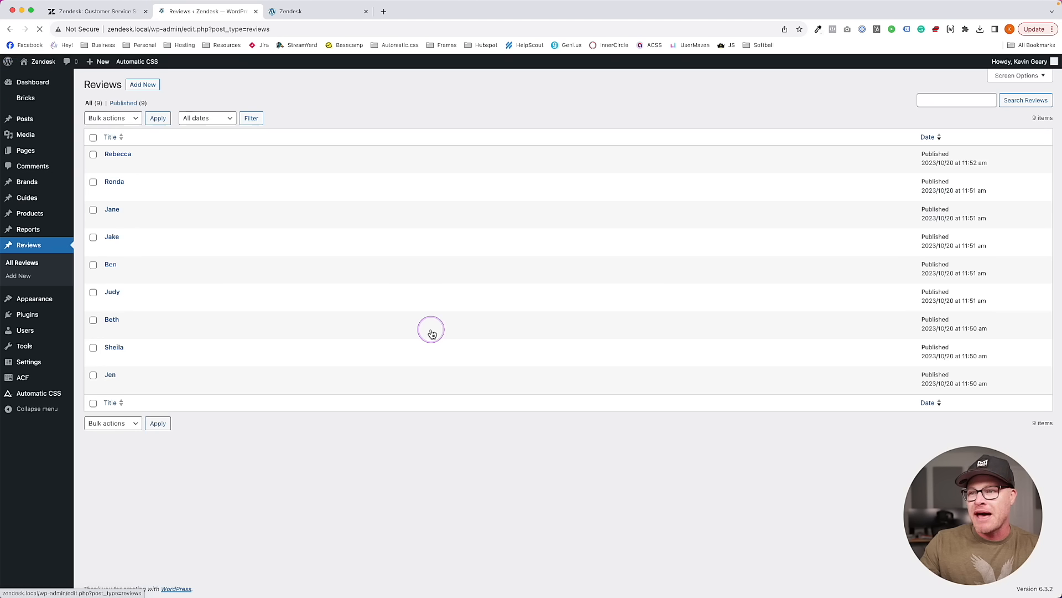
Add the review for the man in the dark green jacket, with his portrait and first name, publish it and return to the list
{"action": "left_click", "coordinate": [143, 84]}
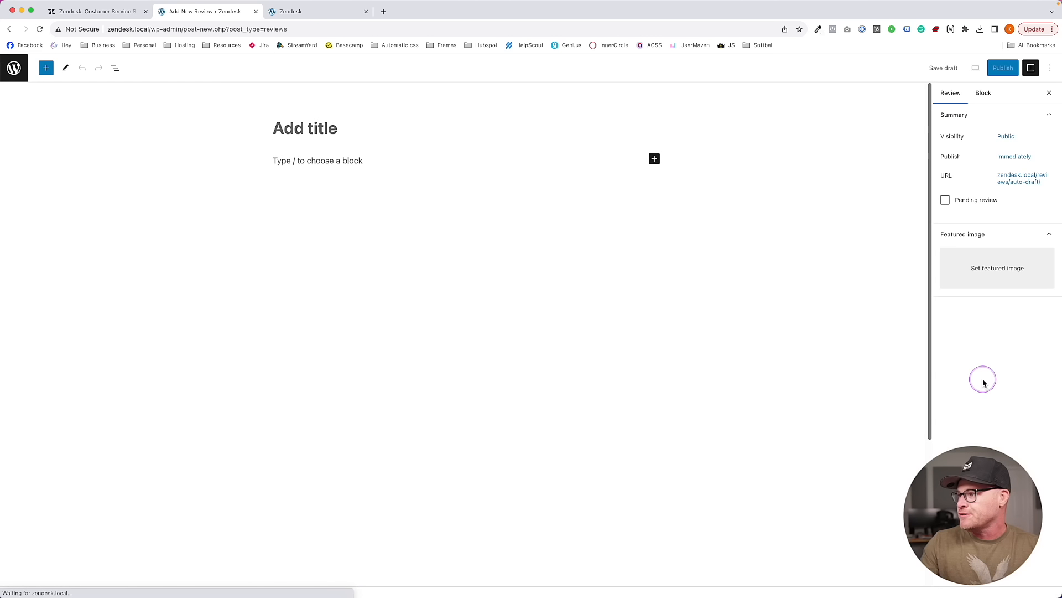
{"action": "left_click", "coordinate": [998, 262]}
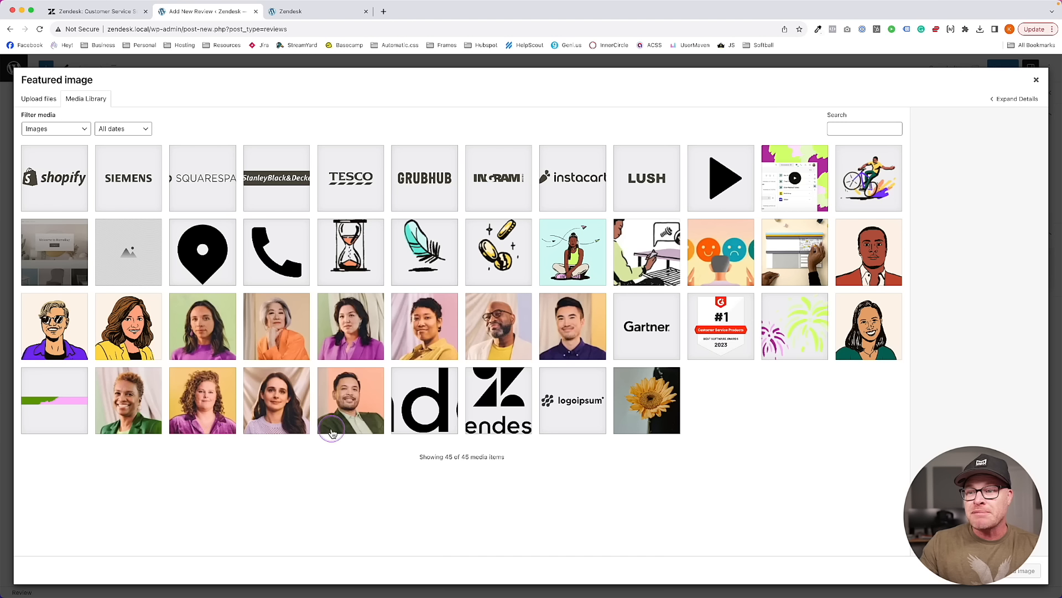
{"action": "left_click", "coordinate": [354, 410]}
{"action": "left_click", "coordinate": [1015, 575]}
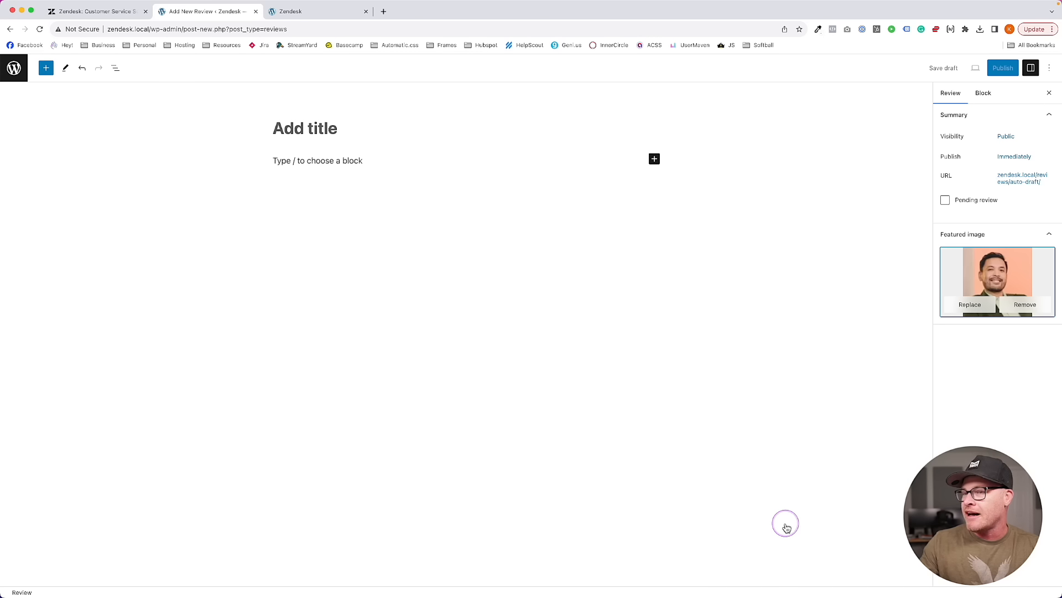
{"action": "left_click", "coordinate": [330, 130]}
{"action": "type", "text": "Greg"}
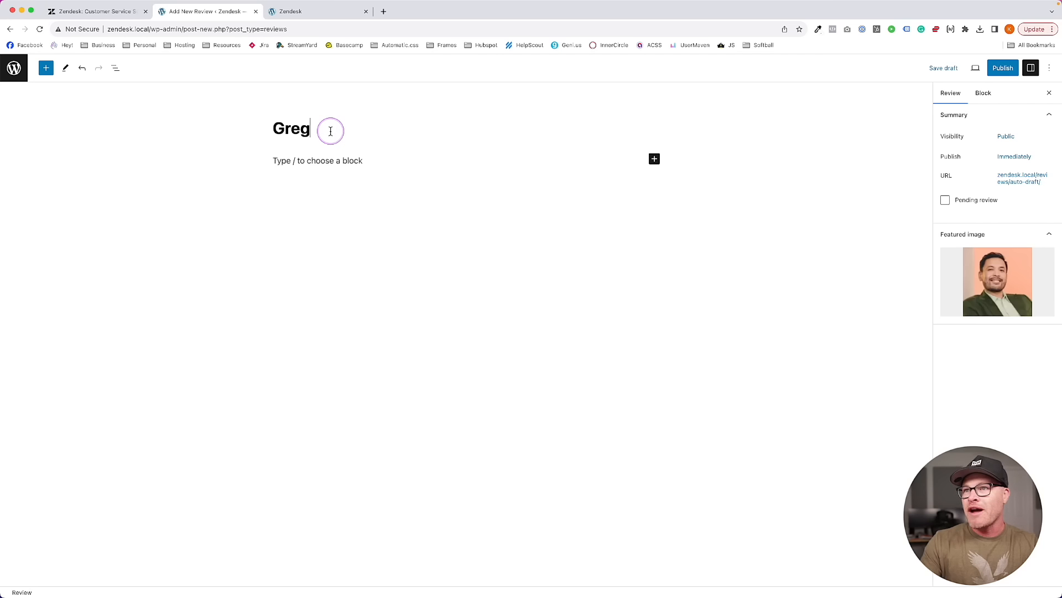
{"action": "left_click", "coordinate": [1003, 67]}
{"action": "left_click", "coordinate": [965, 67]}
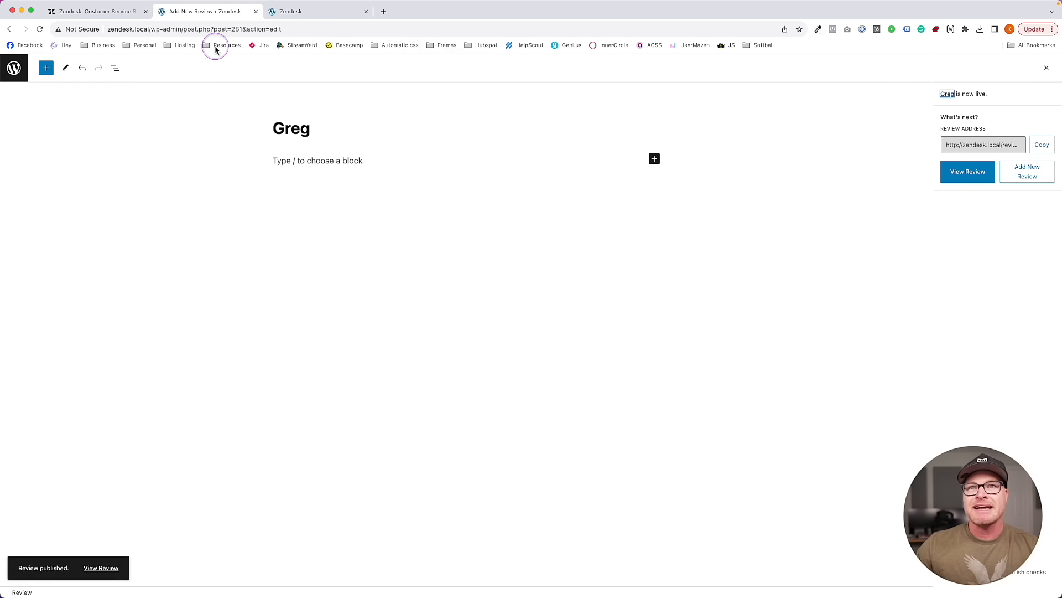
{"action": "left_click", "coordinate": [14, 68]}
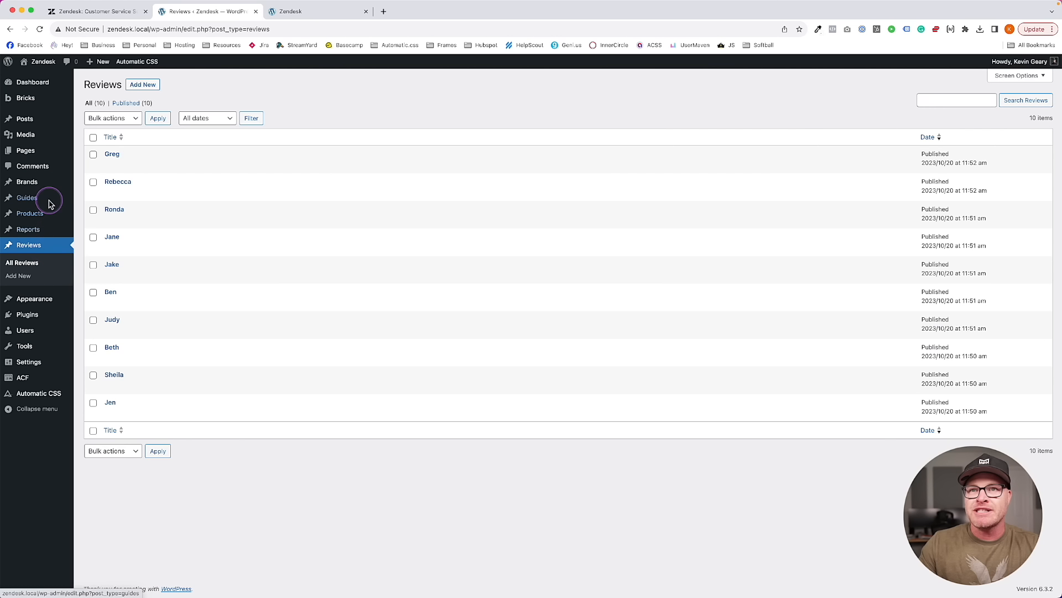
Open the Home page in the Bricks builder and add a new section between the Resources section and the footer
{"action": "left_click", "coordinate": [25, 150]}
{"action": "left_click", "coordinate": [228, 165]}
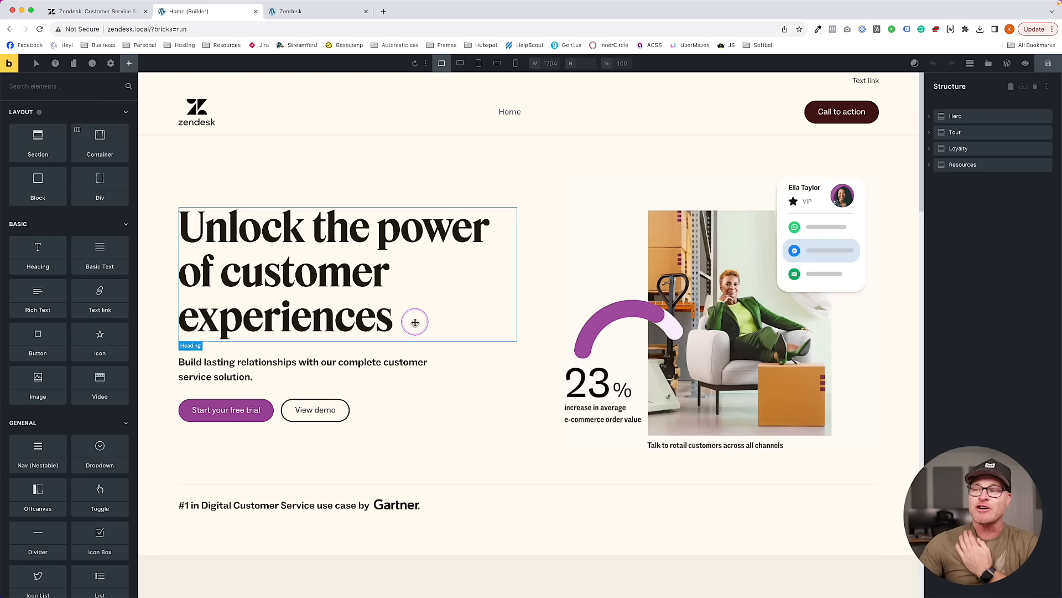
{"action": "scroll", "coordinate": [414, 323], "scroll_direction": "down", "scroll_amount": 20}
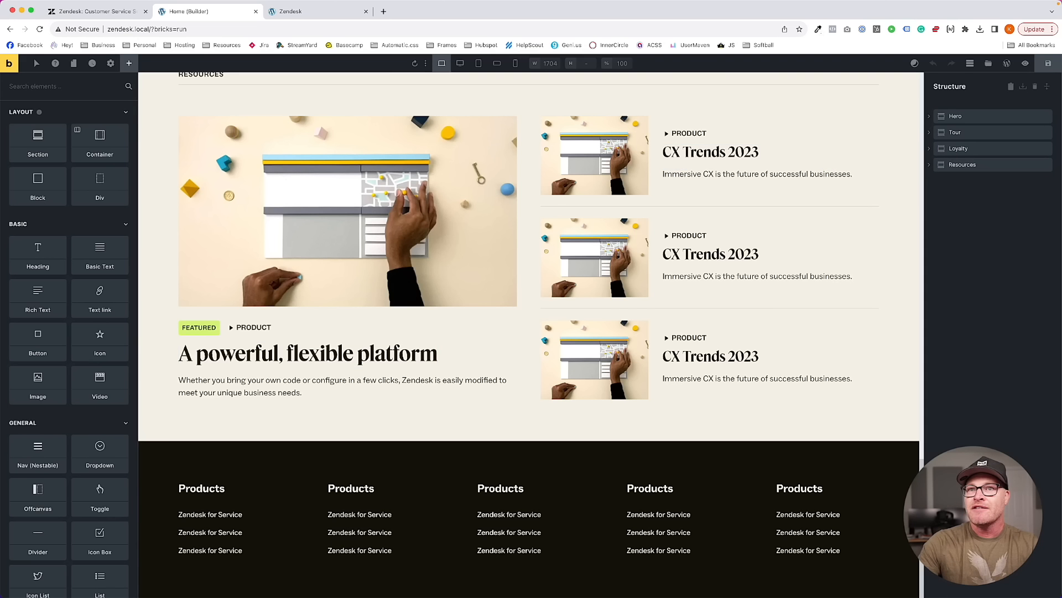
{"action": "type", "text": "sec"}
{"action": "left_click_drag", "start_coordinate": [38, 129], "coordinate": [458, 425]}
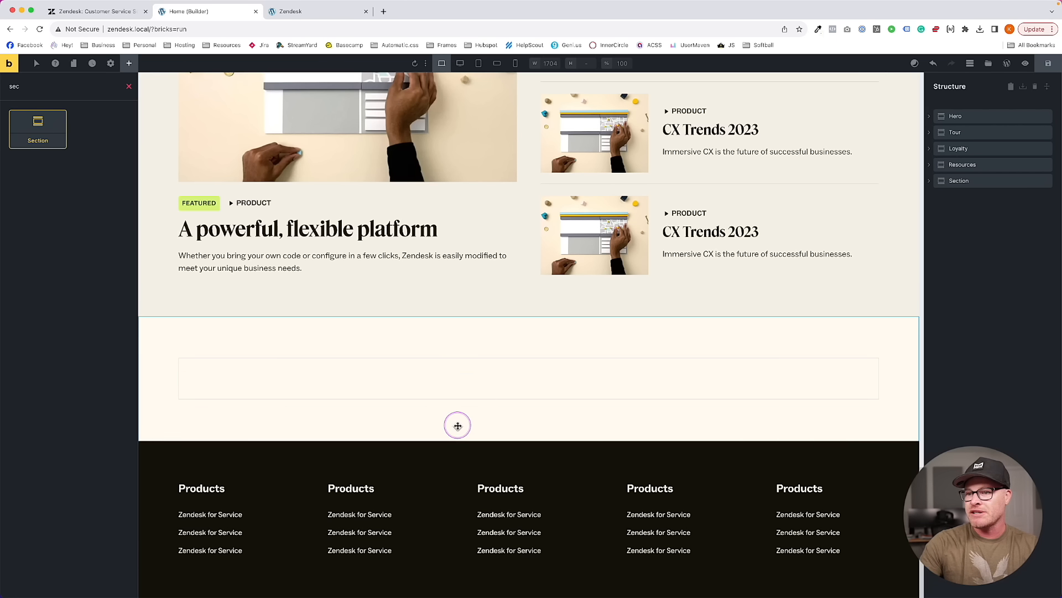
Name the new section Experiences after checking the "Join the best" section on the original Zendesk page
{"action": "left_click", "coordinate": [458, 379]}
{"action": "double_click", "coordinate": [965, 180]}
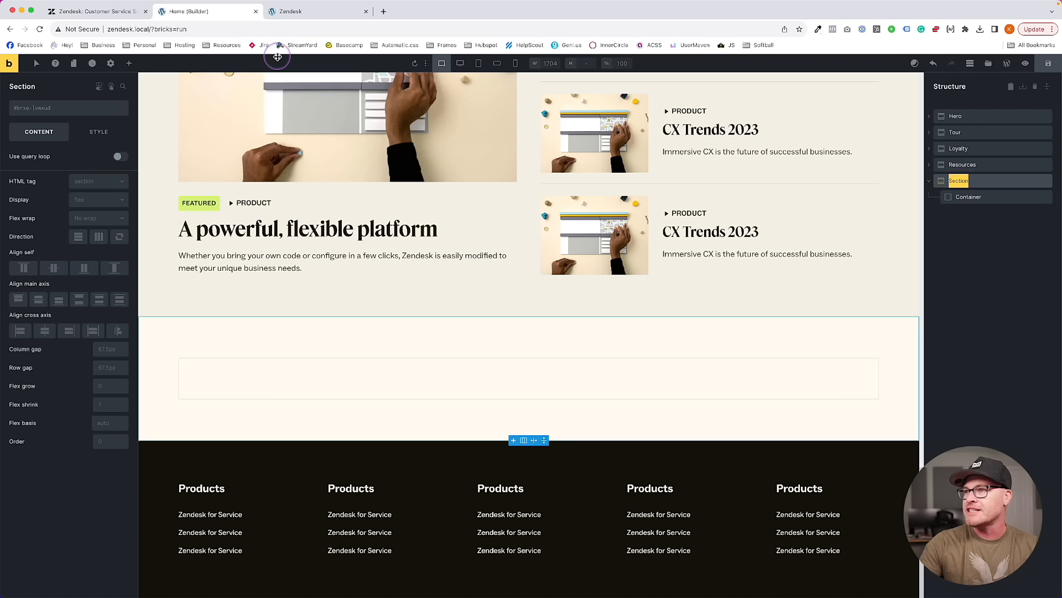
{"action": "left_click", "coordinate": [92, 11]}
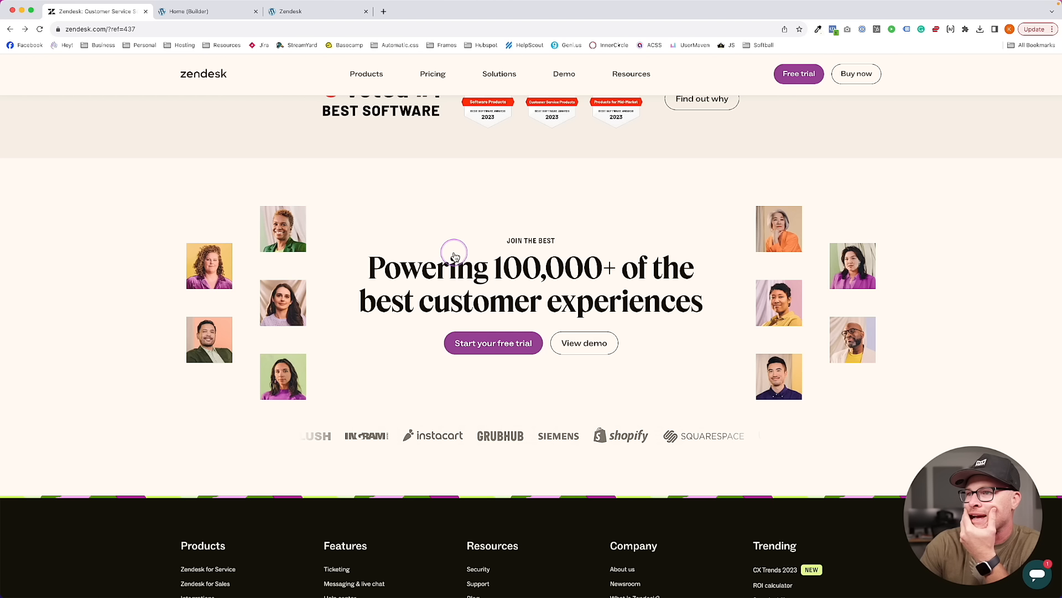
{"action": "left_click", "coordinate": [186, 11]}
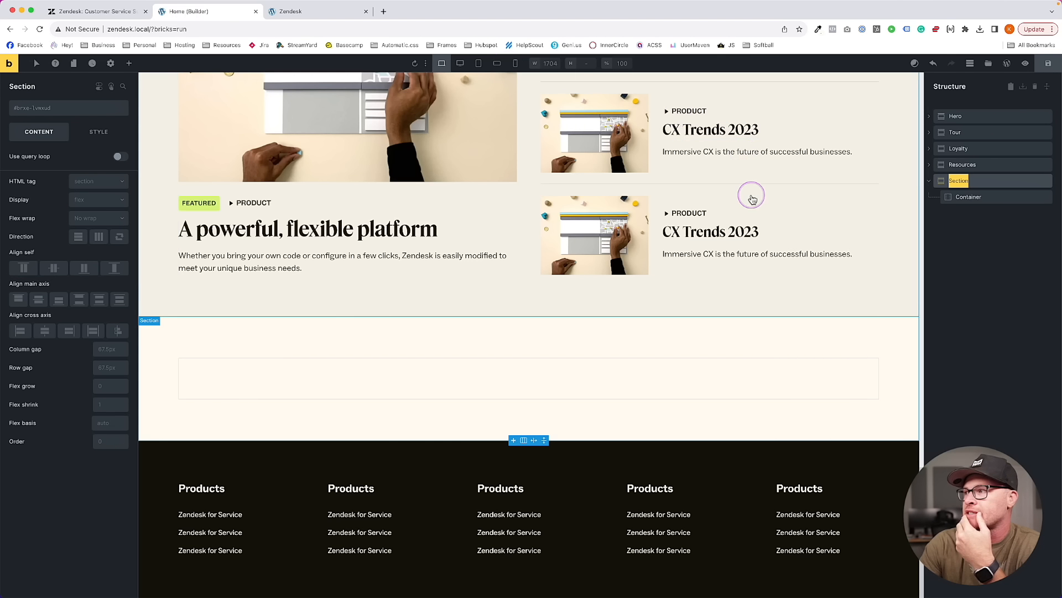
{"action": "left_click", "coordinate": [960, 180]}
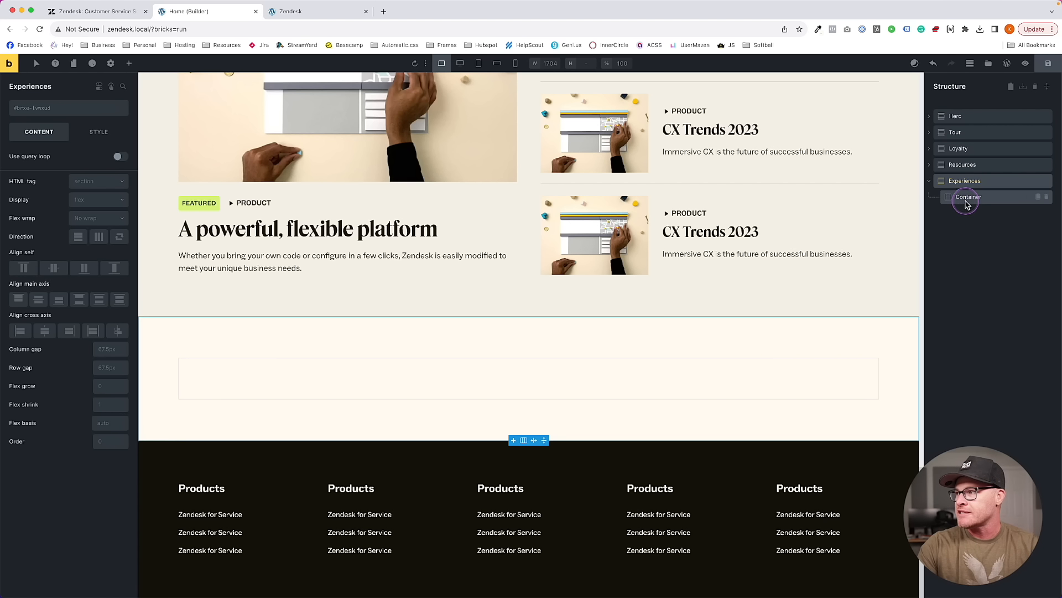
Rename the Experiences section to Social Proof, save the page and reload the builder
{"action": "double_click", "coordinate": [968, 196]}
{"action": "left_click", "coordinate": [966, 181]}
{"action": "double_click", "coordinate": [966, 181]}
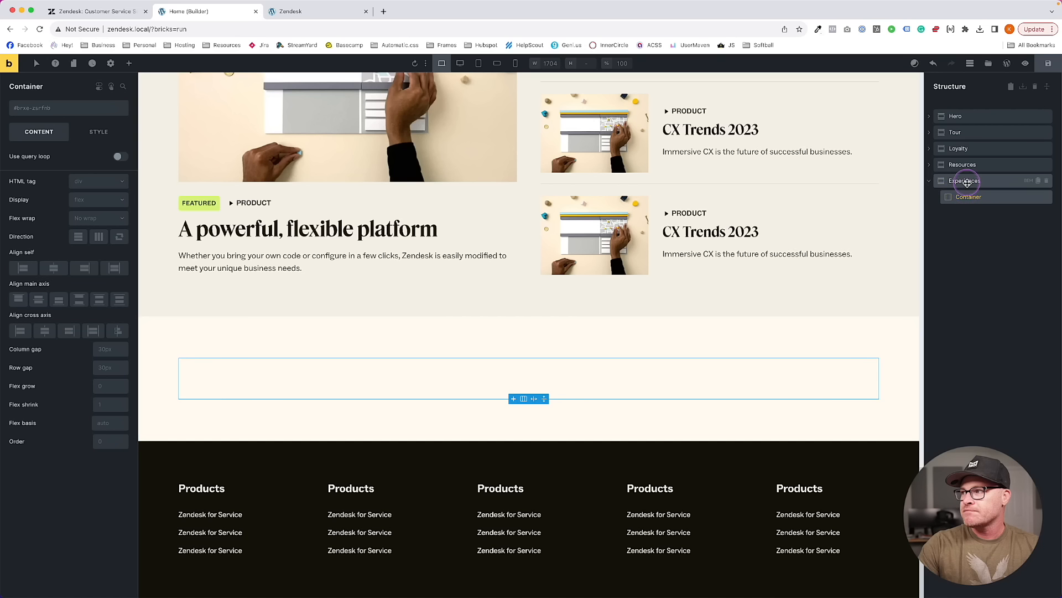
{"action": "type", "text": "Si"}
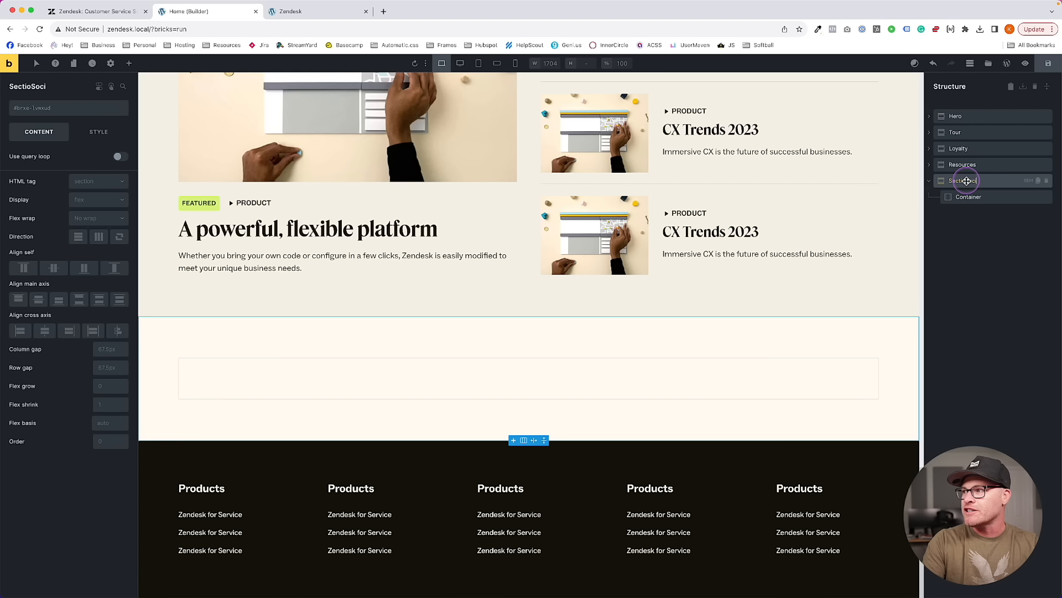
{"action": "key", "text": "super+a"}
{"action": "type", "text": "oci"}
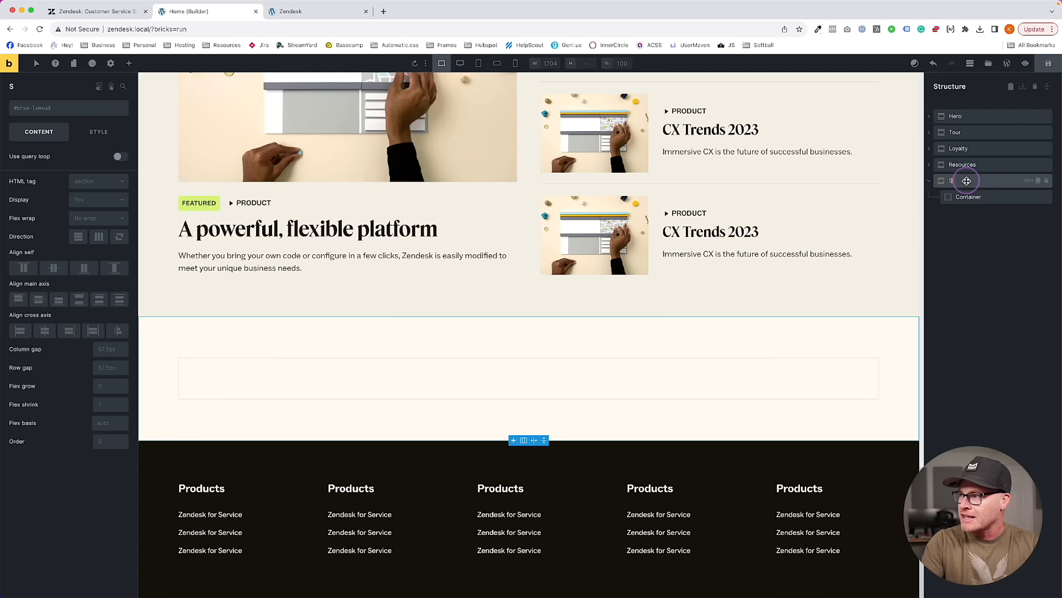
{"action": "type", "text": "cial Proo"}
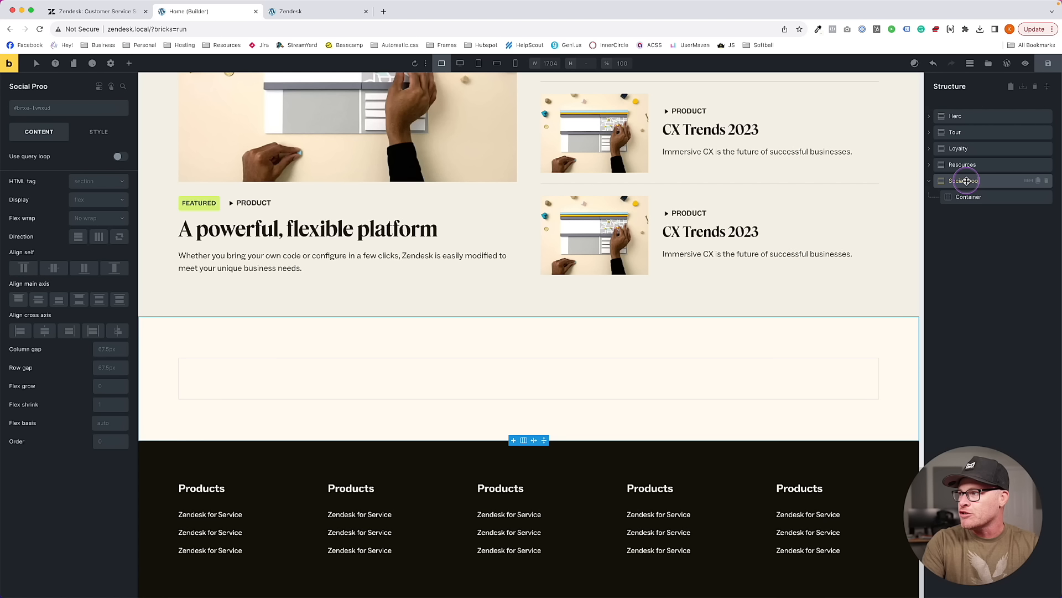
{"action": "type", "text": "f"}
{"action": "left_click", "coordinate": [971, 197]}
{"action": "left_click", "coordinate": [1048, 64]}
{"action": "key", "text": "super+r"}
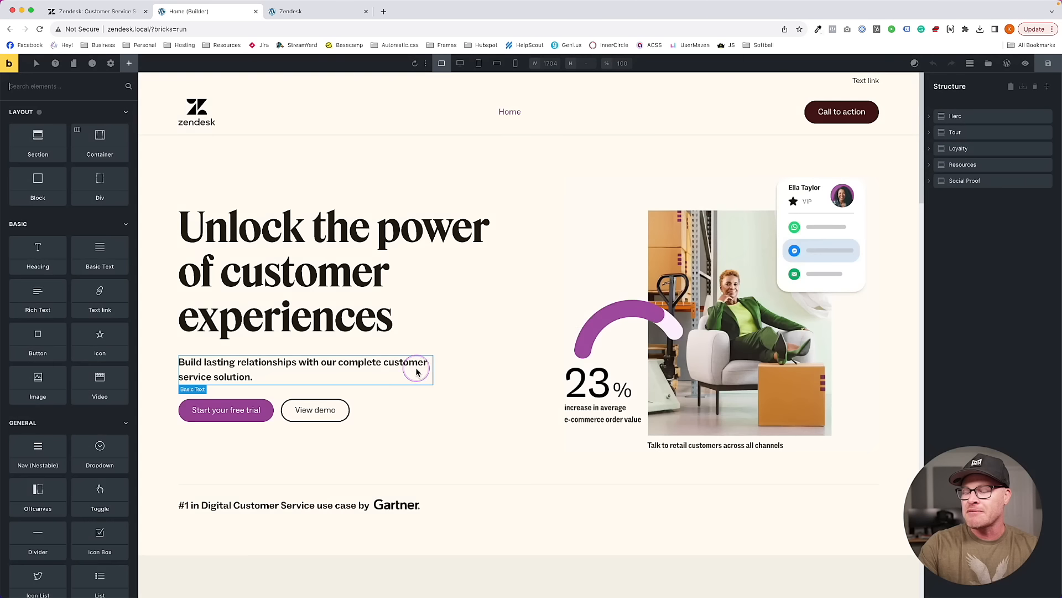
Rename the container inside the Social Proof section as Social Proof Grid
{"action": "scroll", "coordinate": [416, 372], "scroll_direction": "down", "scroll_amount": 15}
{"action": "left_click", "coordinate": [490, 396]}
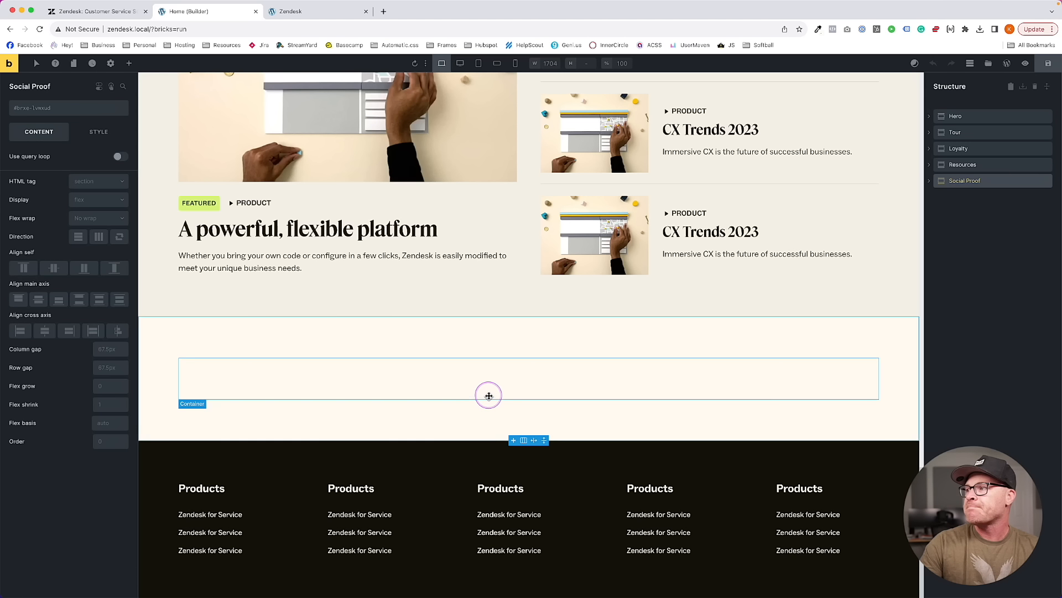
{"action": "left_click", "coordinate": [489, 396]}
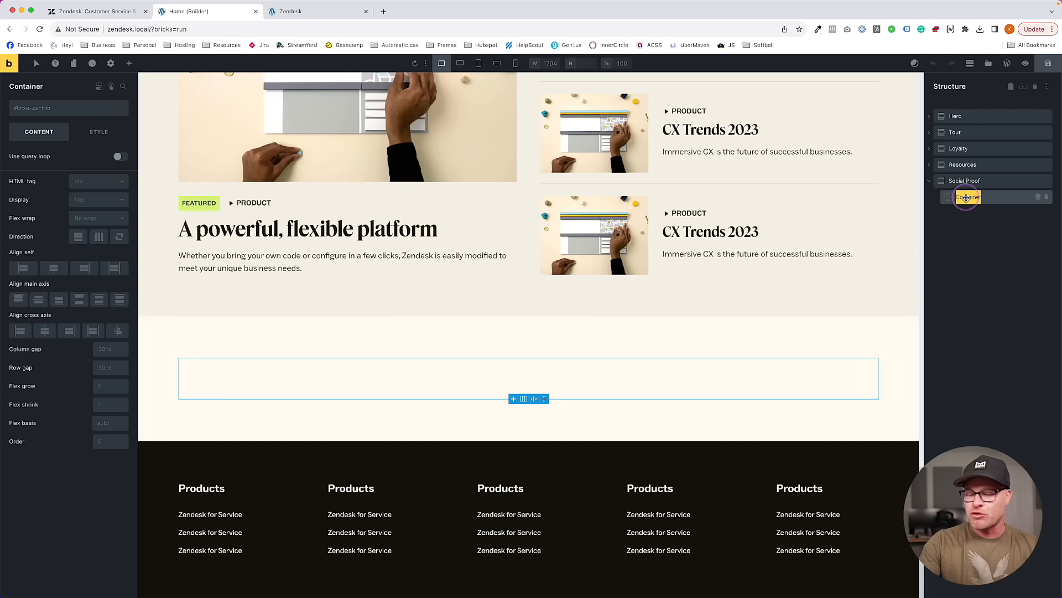
{"action": "type", "text": "Social Proof Grid"}
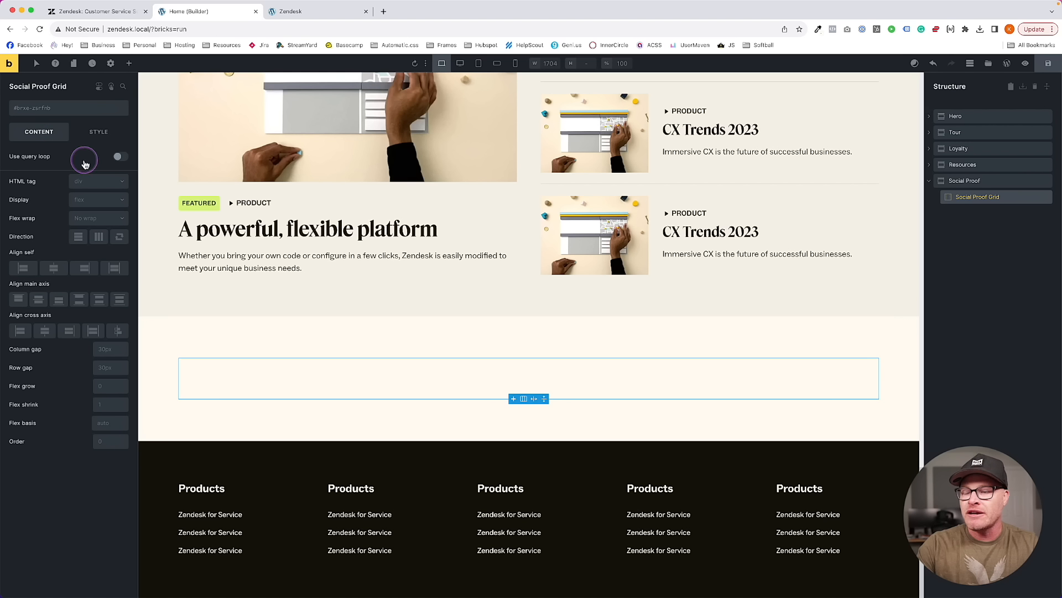
Examine the staggered portraits in the "Join the best" section of the original Zendesk page to work out the grid rows
{"action": "left_click", "coordinate": [118, 12]}
{"action": "scroll", "coordinate": [394, 225], "scroll_direction": "down", "scroll_amount": 1}
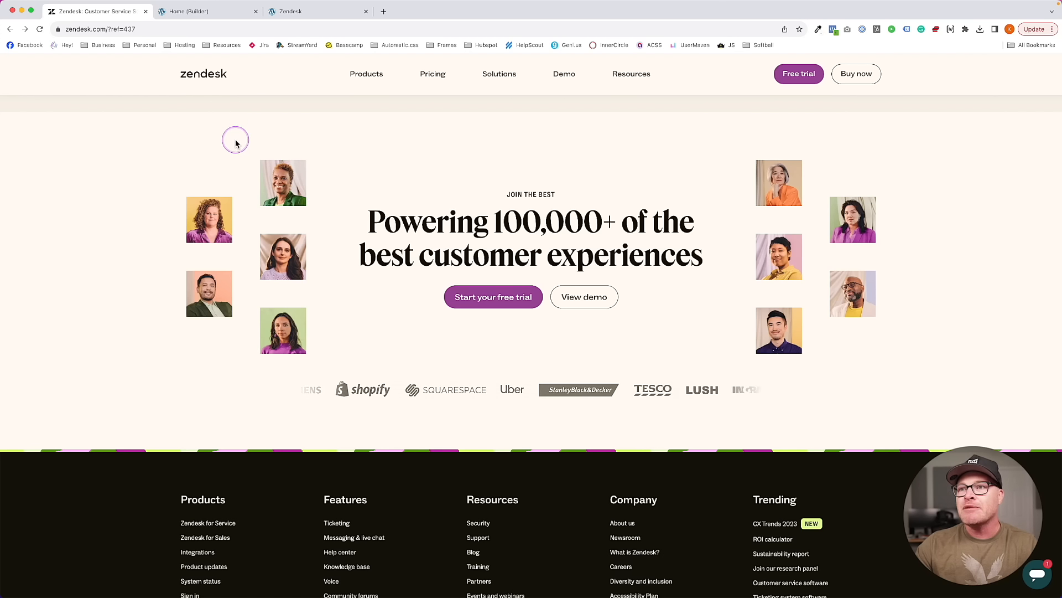
{"action": "left_click_drag", "start_coordinate": [196, 148], "coordinate": [343, 143]}
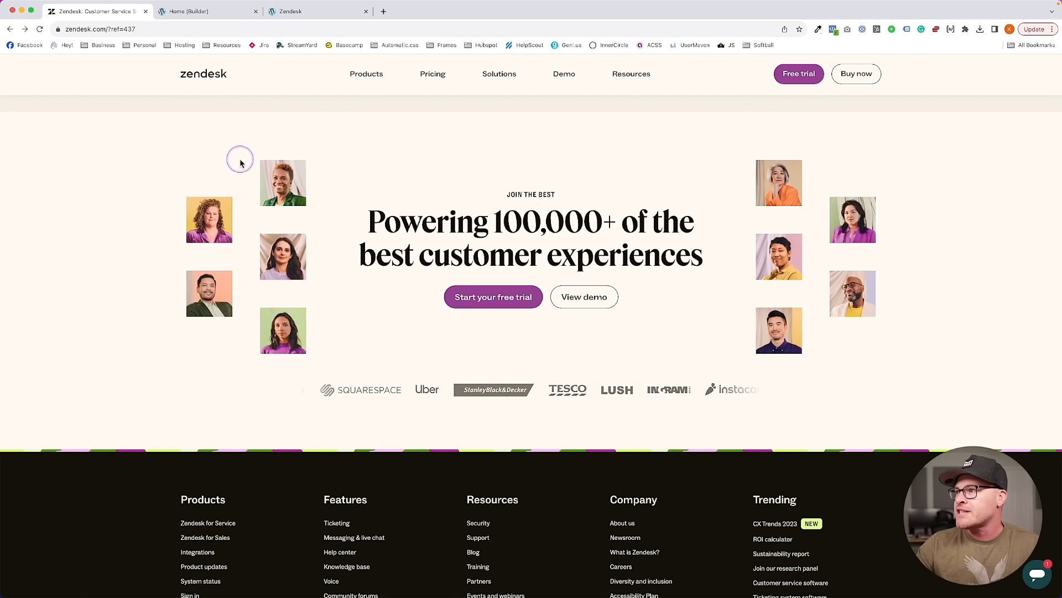
{"action": "left_click_drag", "start_coordinate": [208, 159], "coordinate": [305, 160]}
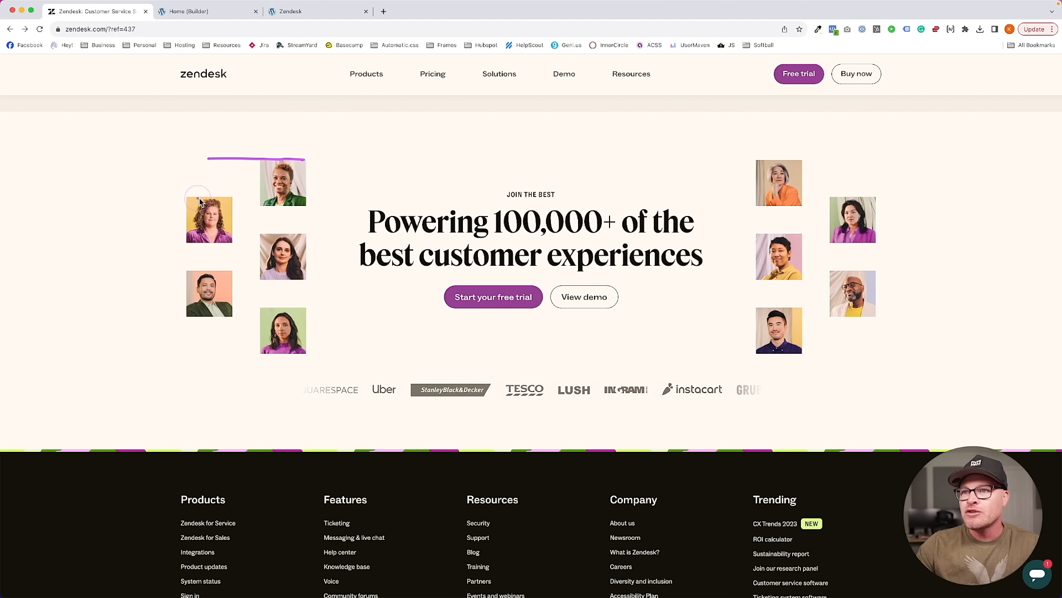
{"action": "left_click_drag", "start_coordinate": [197, 198], "coordinate": [245, 199]}
{"action": "left_click_drag", "start_coordinate": [209, 234], "coordinate": [293, 234]}
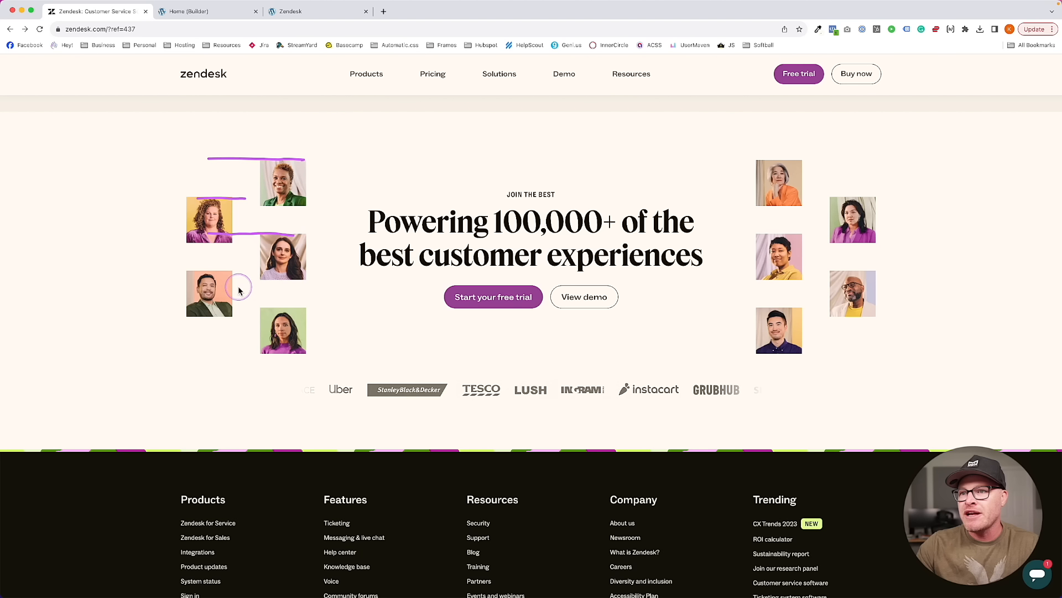
{"action": "left_click_drag", "start_coordinate": [207, 275], "coordinate": [300, 274]}
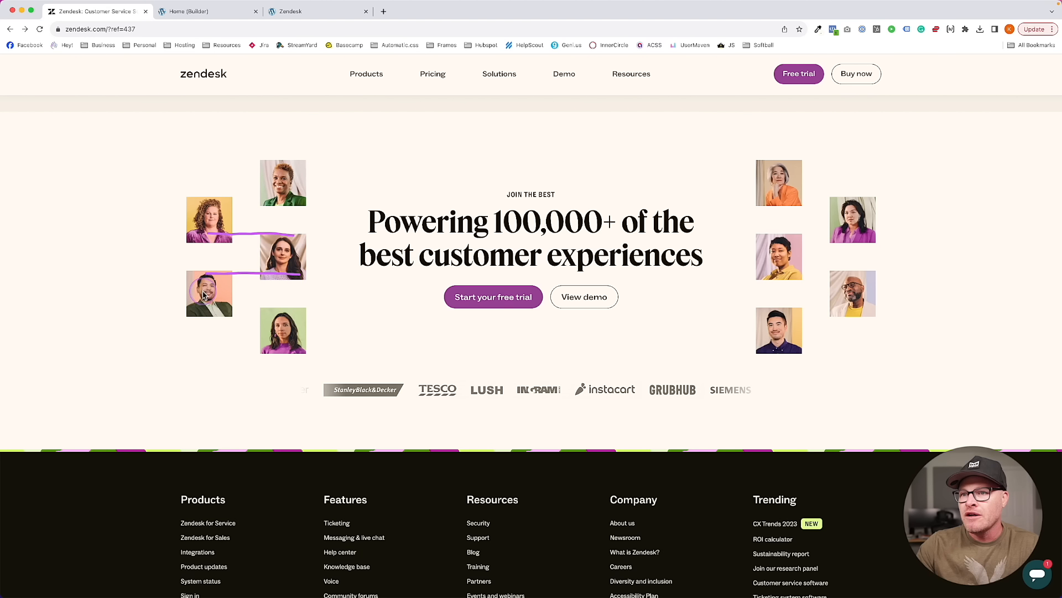
{"action": "left_click_drag", "start_coordinate": [218, 304], "coordinate": [309, 303]}
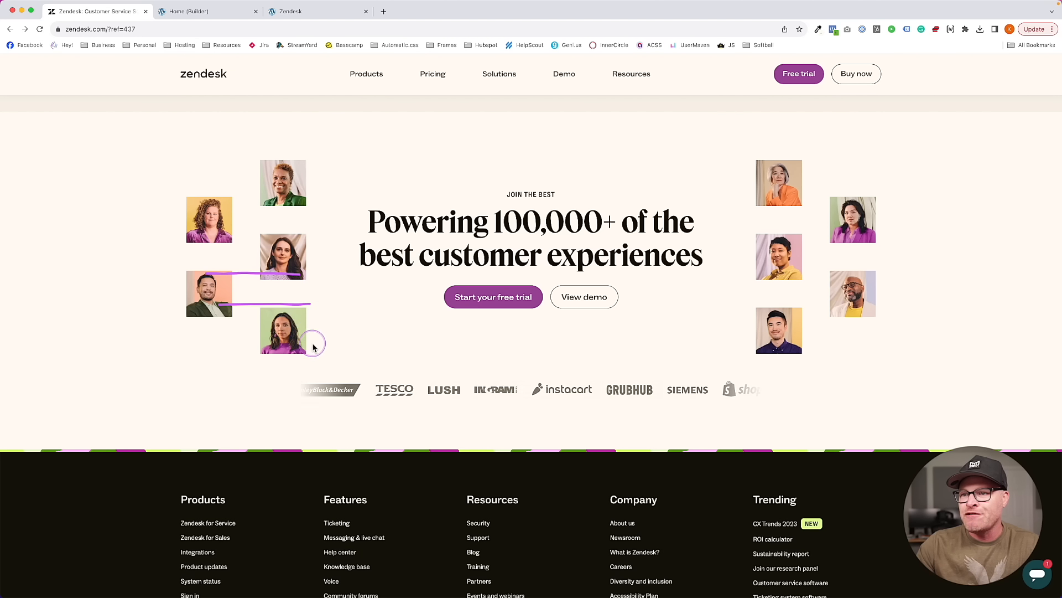
{"action": "left_click_drag", "start_coordinate": [319, 348], "coordinate": [260, 352]}
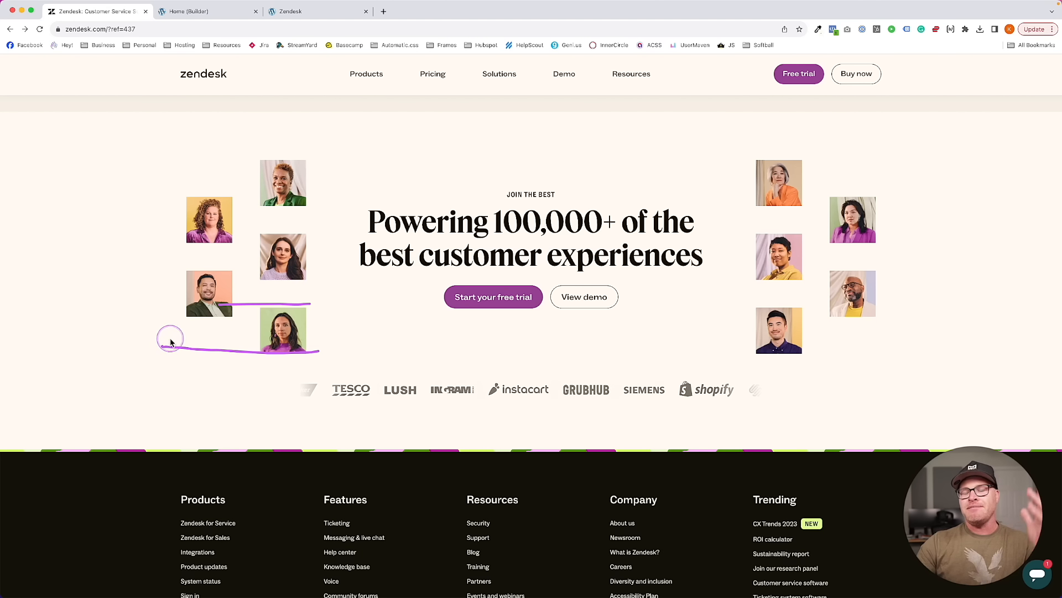
Back in the Bricks builder, create the class social-proof-grid on the Social Proof Grid container
{"action": "left_click", "coordinate": [188, 11]}
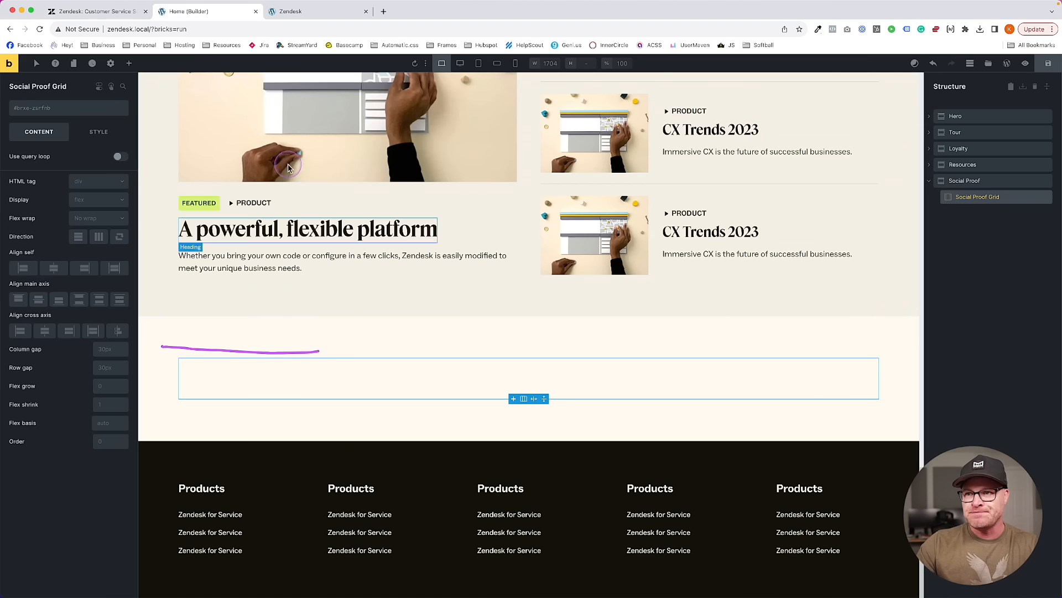
{"action": "left_click", "coordinate": [42, 108]}
{"action": "type", "text": "social-proof-grid"}
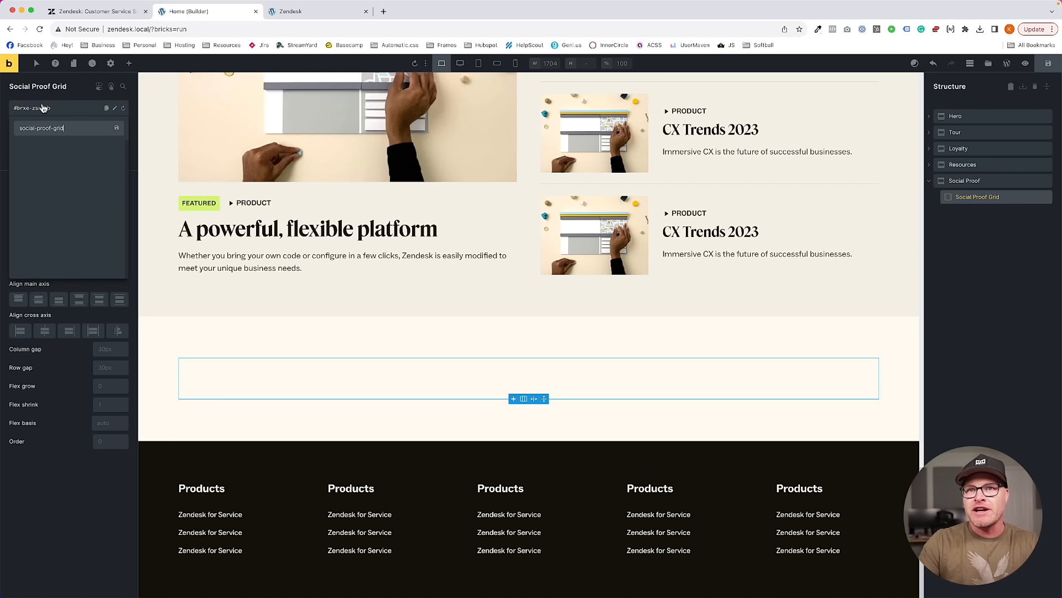
{"action": "key", "text": "Return"}
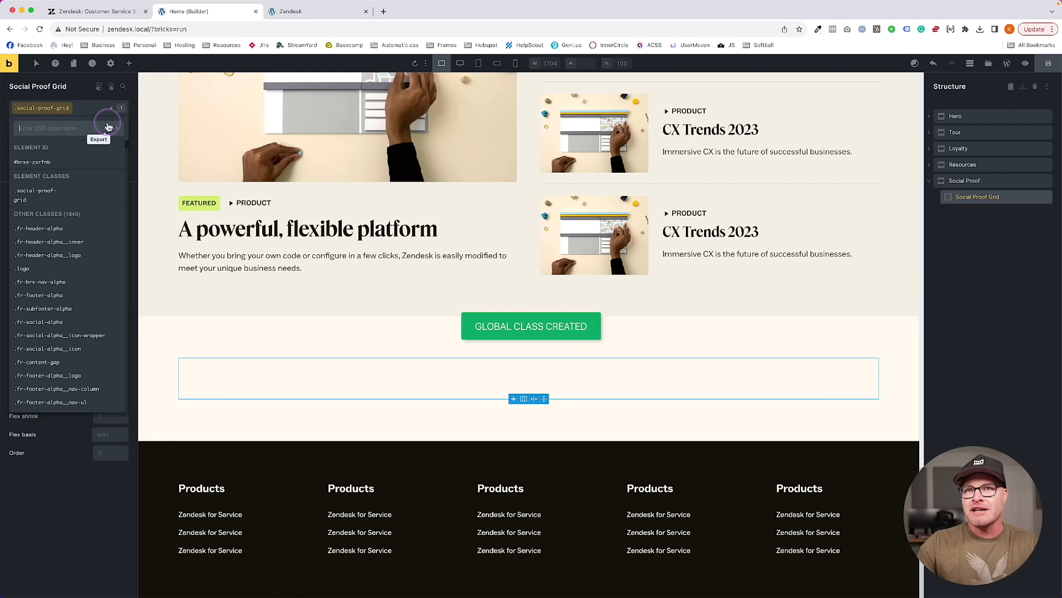
{"action": "left_click", "coordinate": [107, 144]}
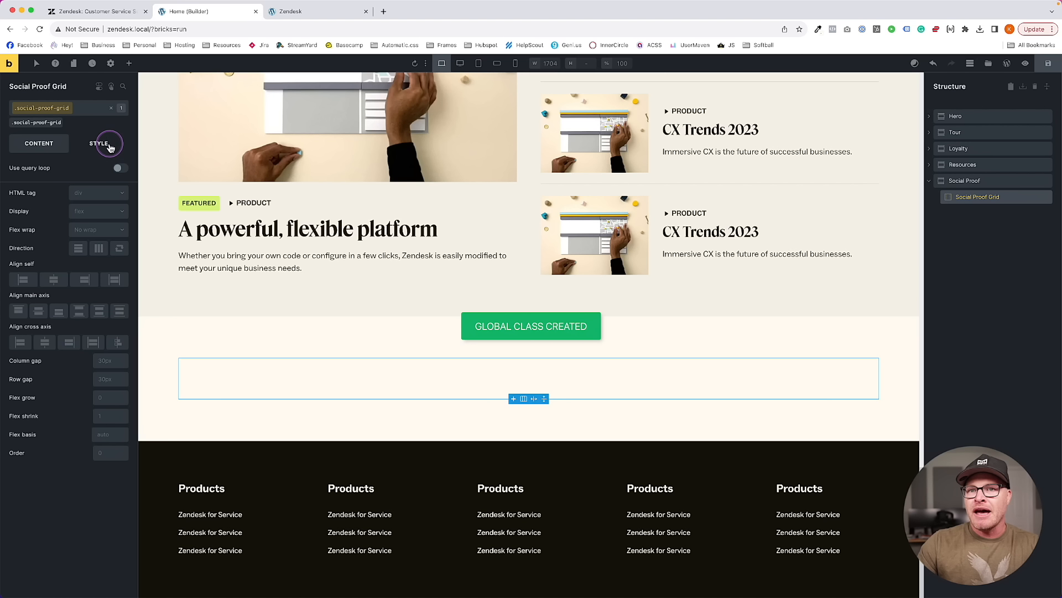
Set the social-proof-grid class to grid display with template rows of var(--grid-6)
{"action": "left_click", "coordinate": [25, 144]}
{"action": "left_click", "coordinate": [95, 211]}
{"action": "left_click", "coordinate": [103, 268]}
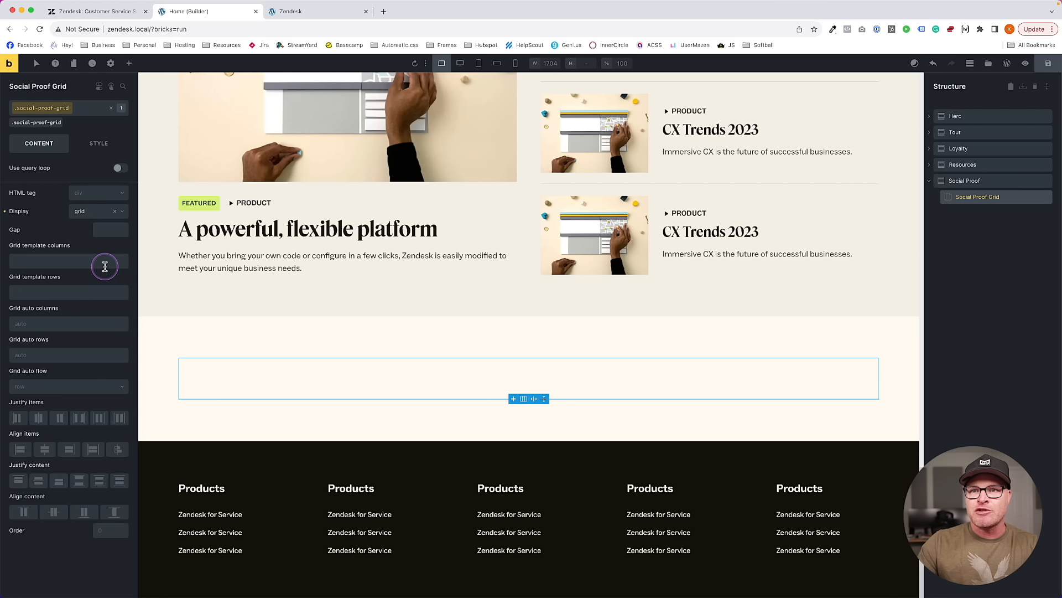
{"action": "left_click", "coordinate": [89, 289]}
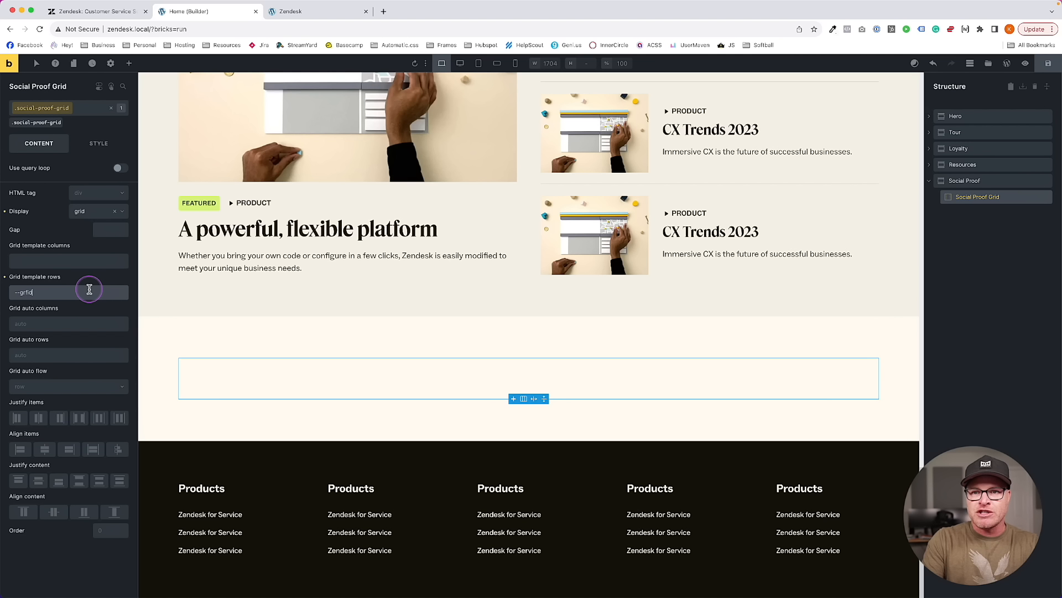
{"action": "type", "text": "--grid-6"}
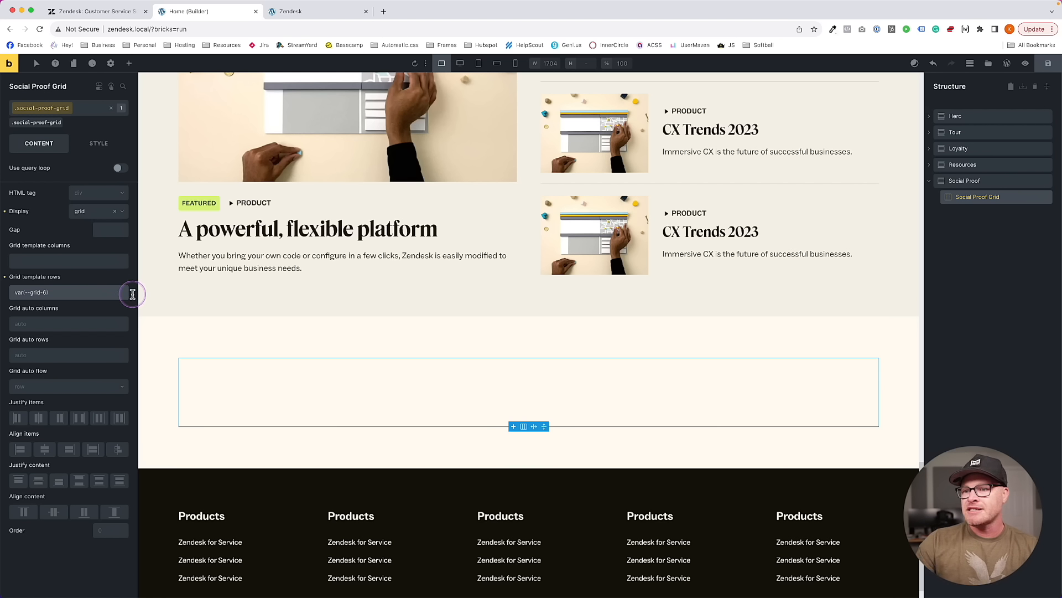
{"action": "left_click", "coordinate": [116, 288]}
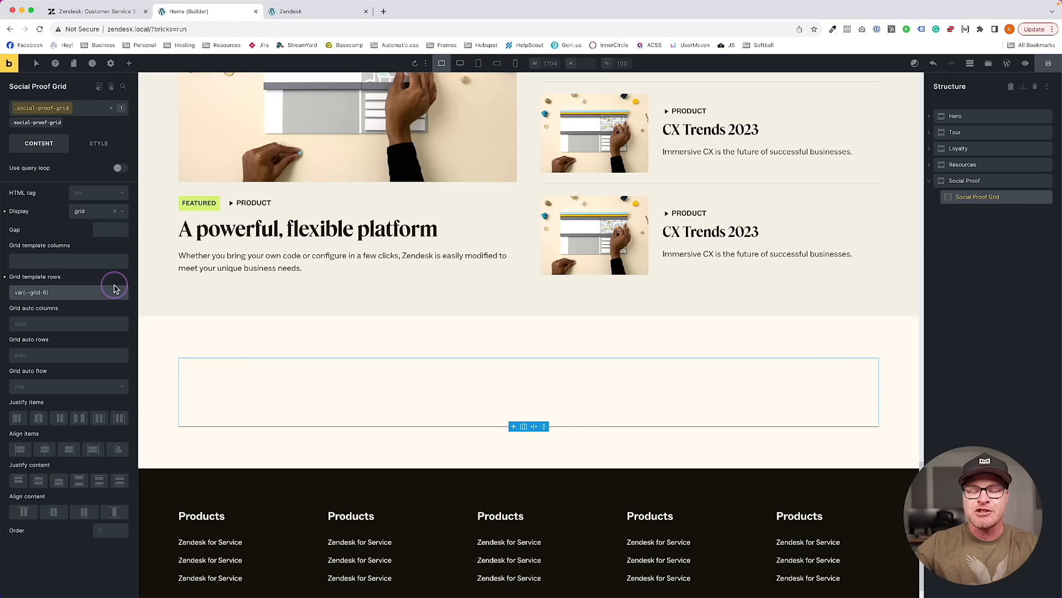
Examine the portraits and central heading in the original "Join the best" section to work out how many grid columns are needed
{"action": "left_click", "coordinate": [280, 11]}
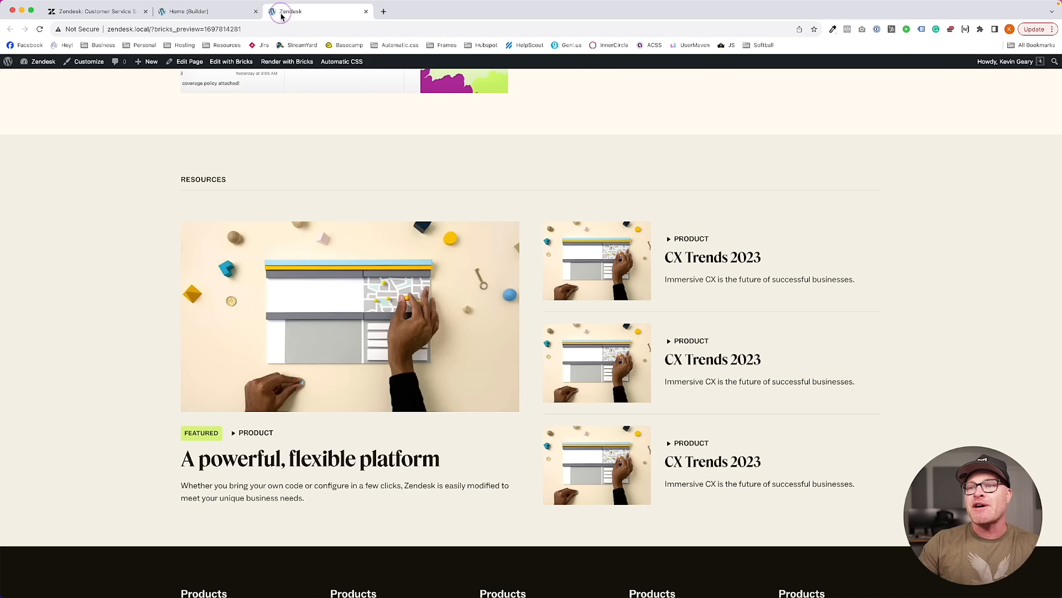
{"action": "left_click", "coordinate": [94, 11]}
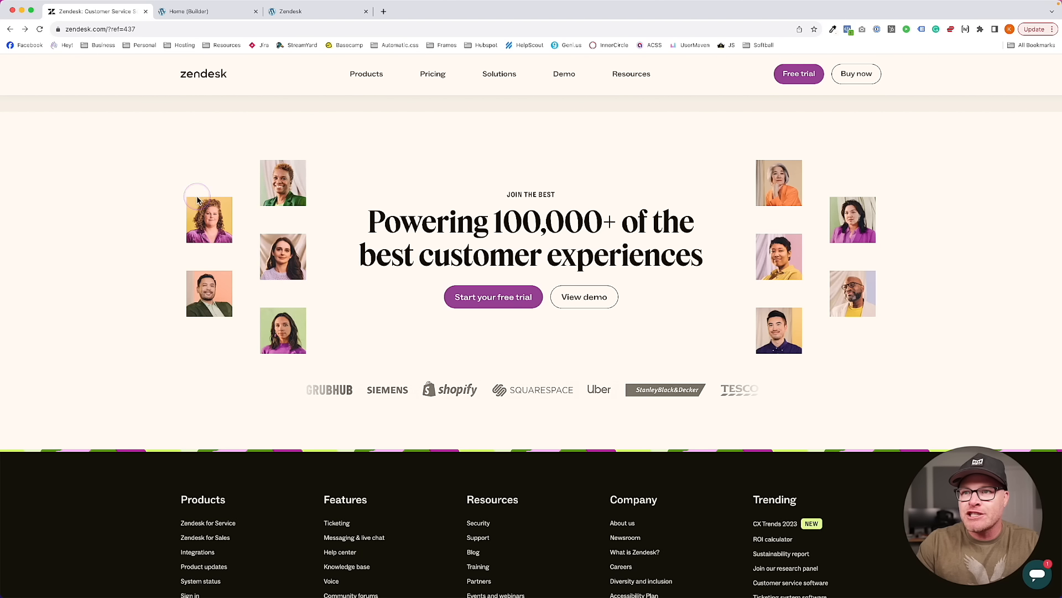
{"action": "left_click_drag", "start_coordinate": [195, 196], "coordinate": [292, 200]}
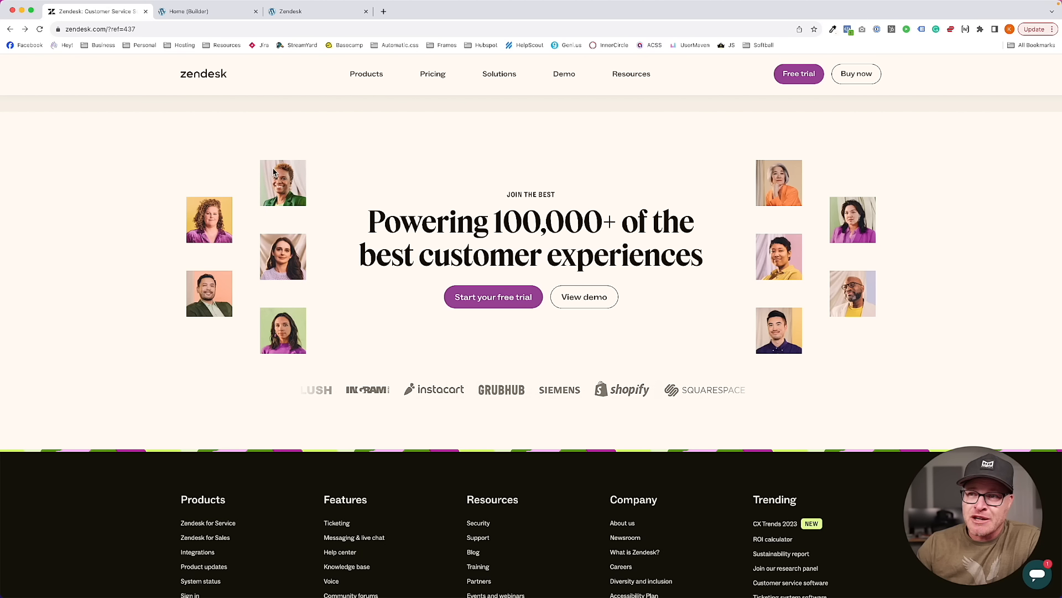
{"action": "left_click", "coordinate": [290, 317]}
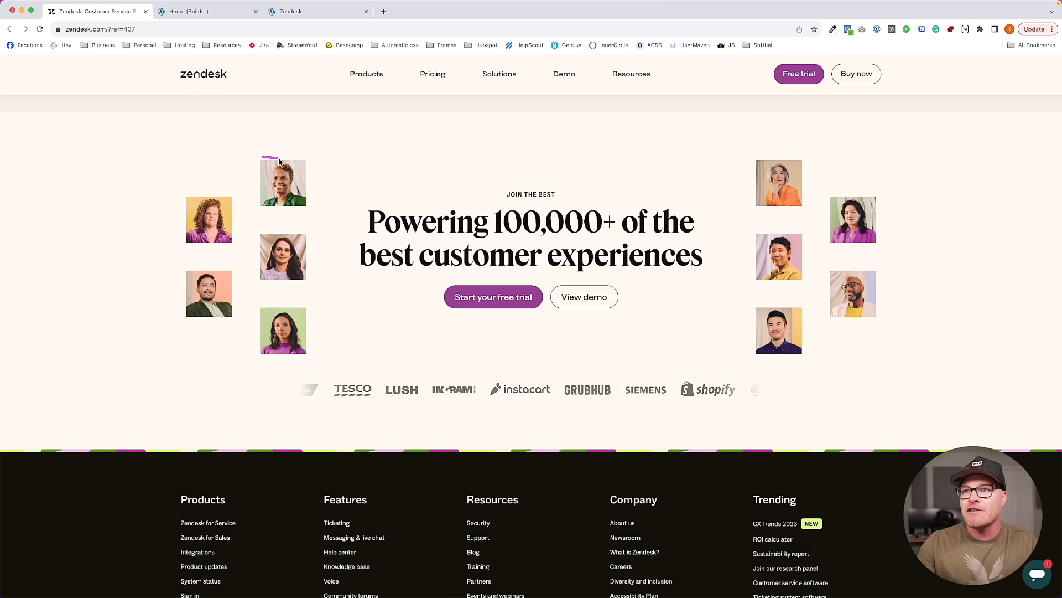
{"action": "left_click_drag", "start_coordinate": [349, 156], "coordinate": [379, 157]}
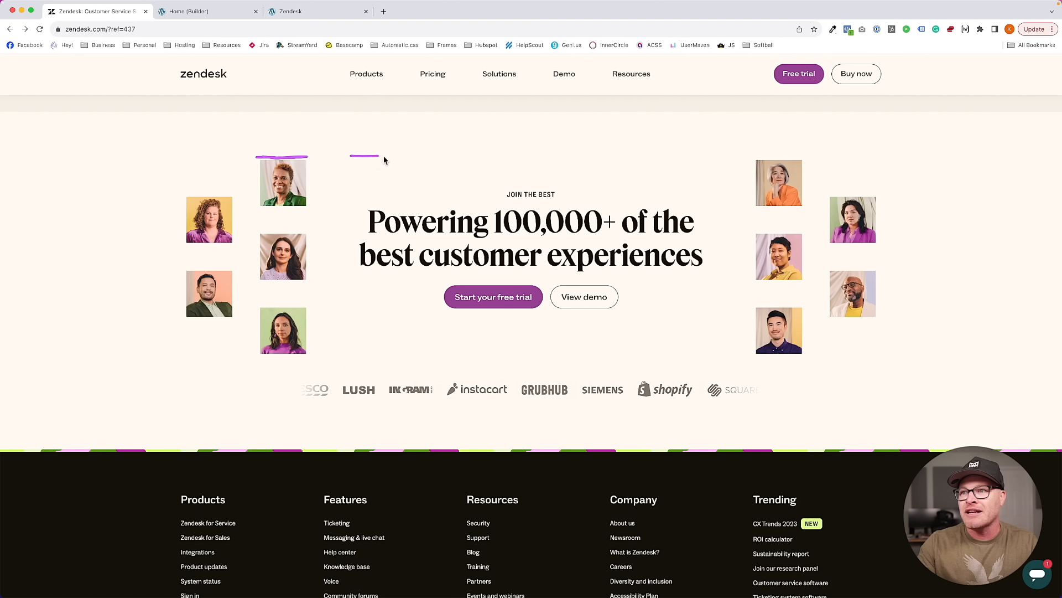
{"action": "left_click", "coordinate": [421, 158]}
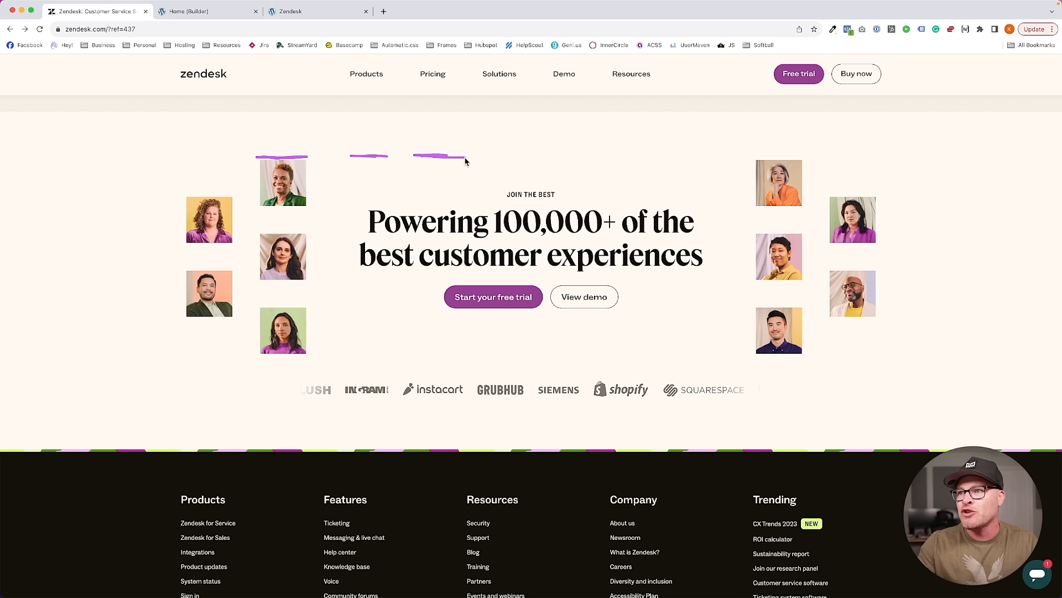
{"action": "left_click_drag", "start_coordinate": [492, 156], "coordinate": [705, 153]}
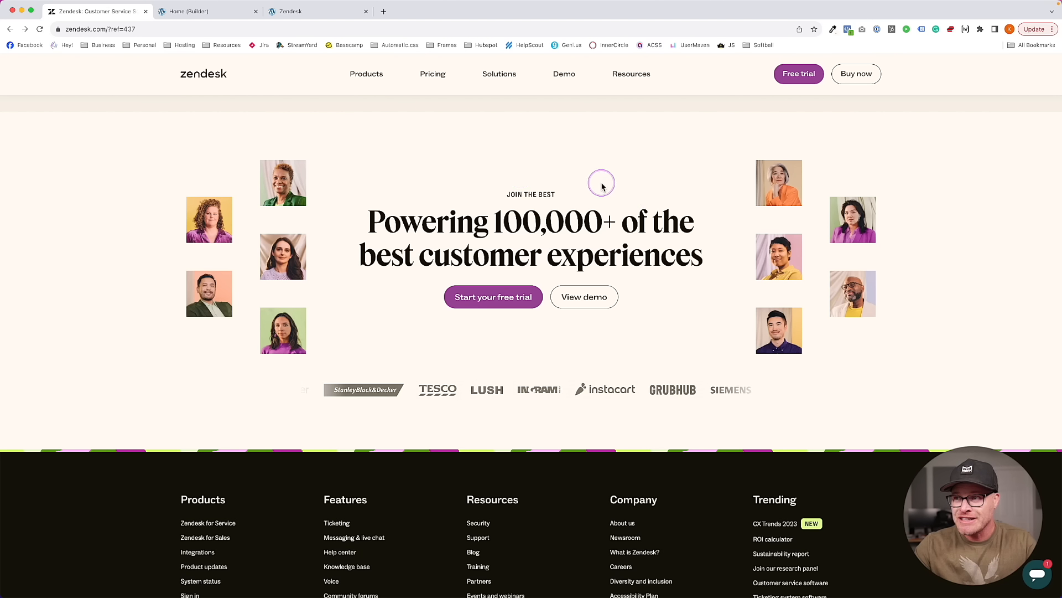
{"action": "mouse_move", "coordinate": [358, 171]}
{"action": "left_mouse_down"}
{"action": "mouse_move", "coordinate": [680, 173]}
{"action": "mouse_move", "coordinate": [338, 169]}
{"action": "mouse_move", "coordinate": [491, 185]}
{"action": "left_mouse_up"}
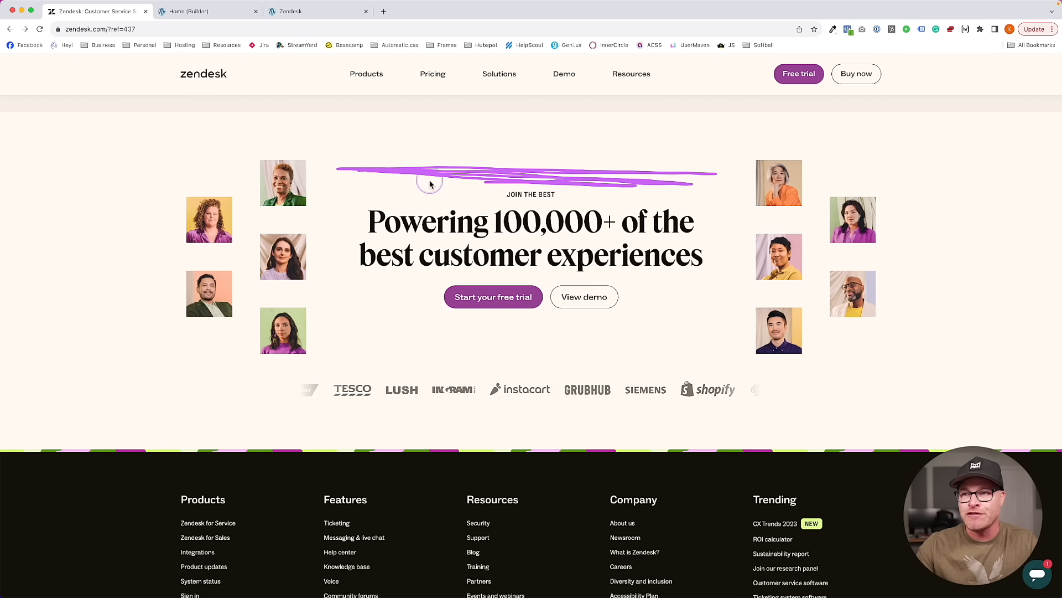
{"action": "left_click_drag", "start_coordinate": [182, 163], "coordinate": [227, 166]}
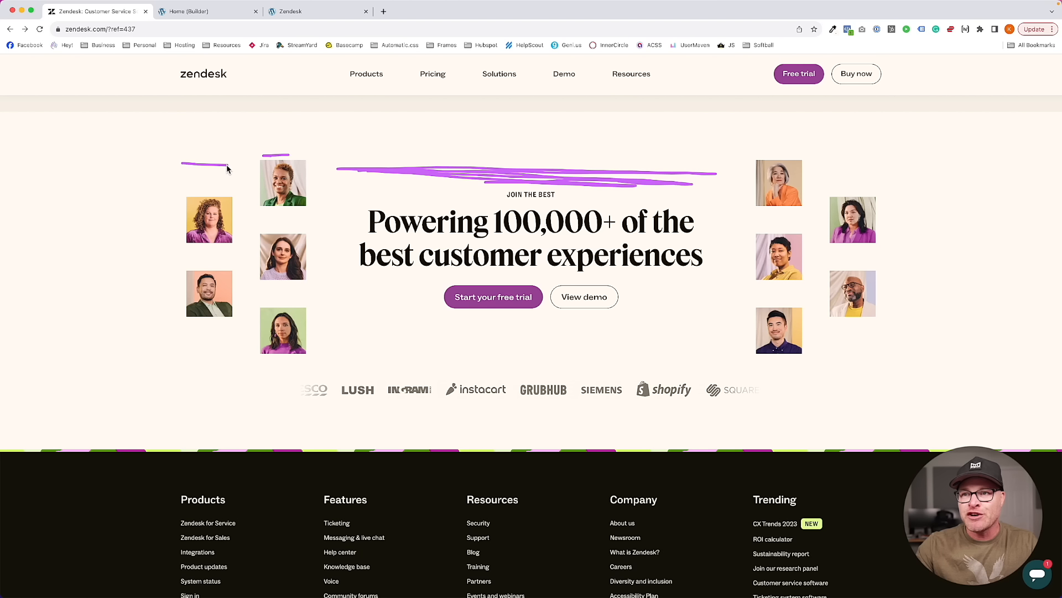
{"action": "left_click_drag", "start_coordinate": [762, 153], "coordinate": [870, 170]}
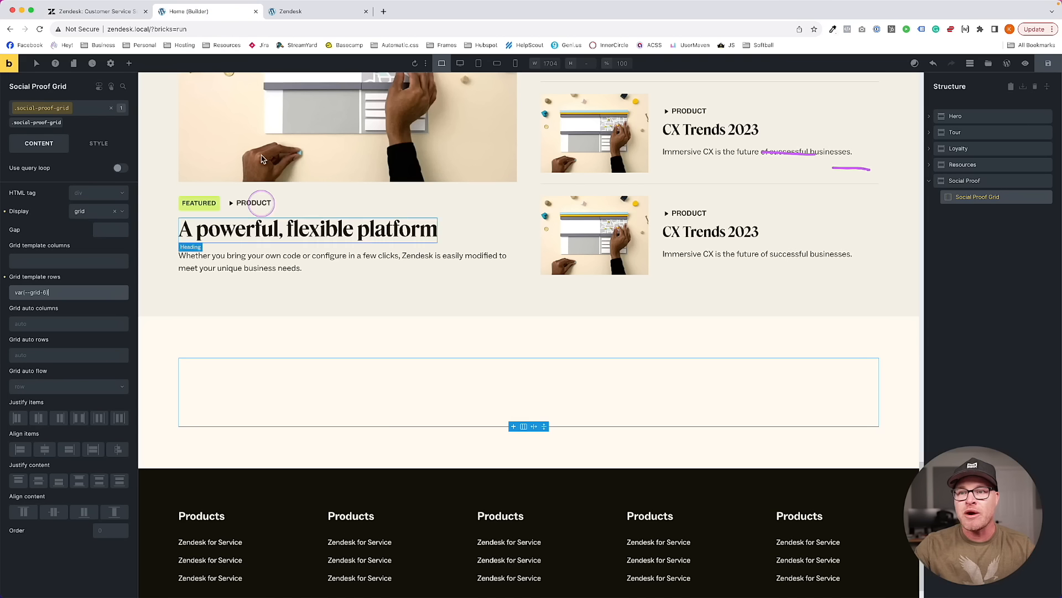
Set the Social Proof Grid's template columns to repeat(18, minmax(0, 1fr)) in the Bricks builder and save the page
{"action": "left_click", "coordinate": [206, 12]}
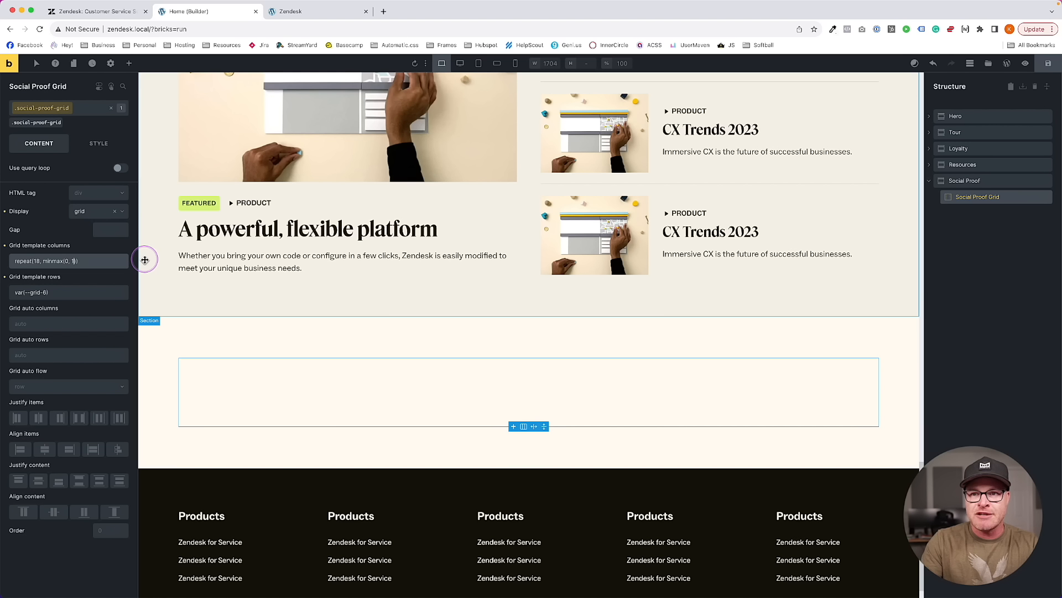
{"action": "left_click", "coordinate": [1049, 64]}
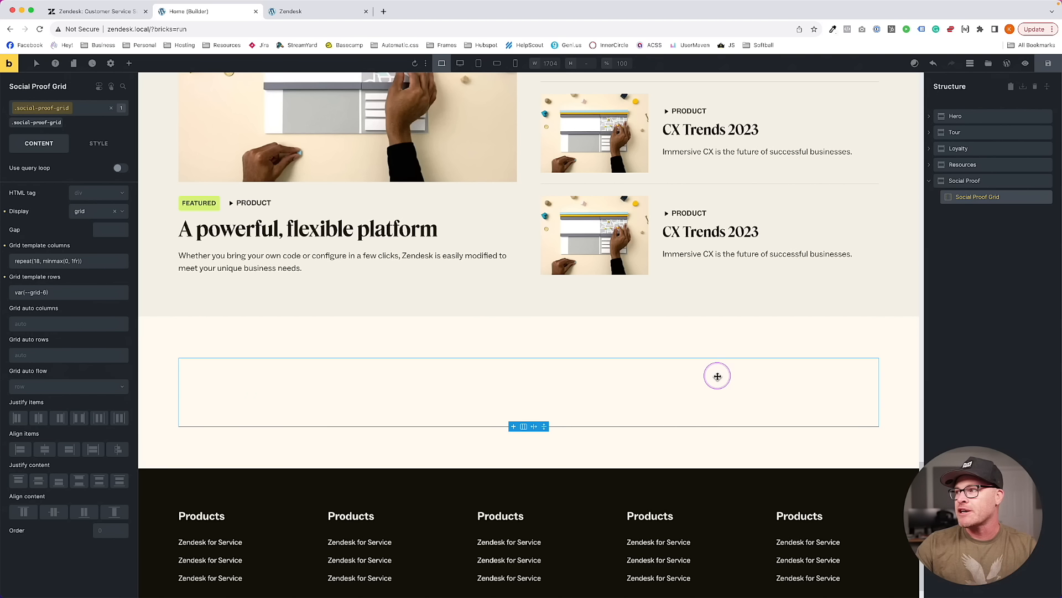
Add a div inside the Social Proof Grid and rename it Media Wrapper
{"action": "left_click", "coordinate": [133, 63]}
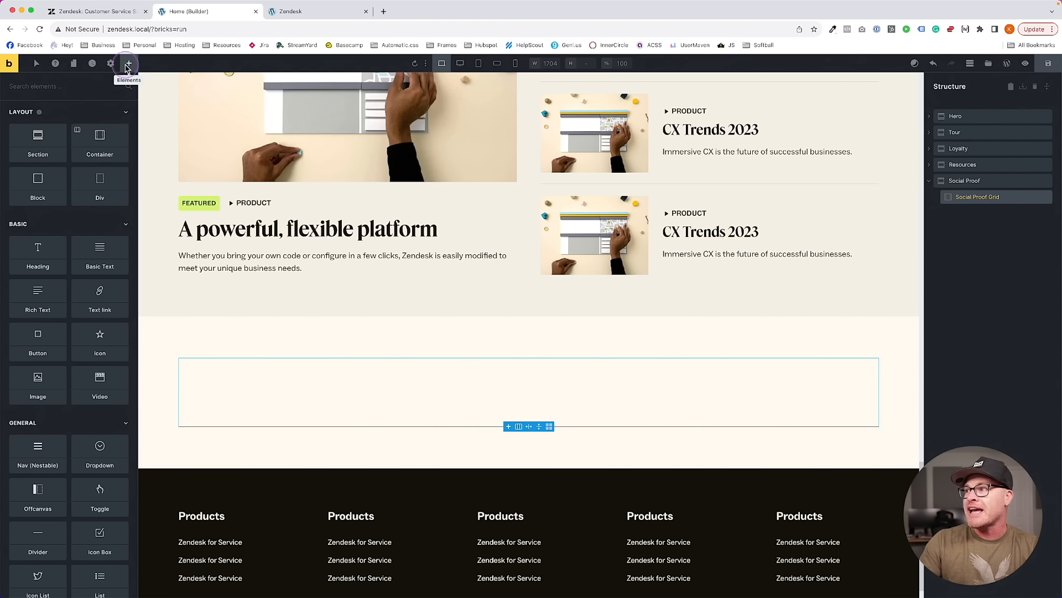
{"action": "left_click", "coordinate": [46, 86]}
{"action": "type", "text": "div"}
{"action": "key", "text": "Return"}
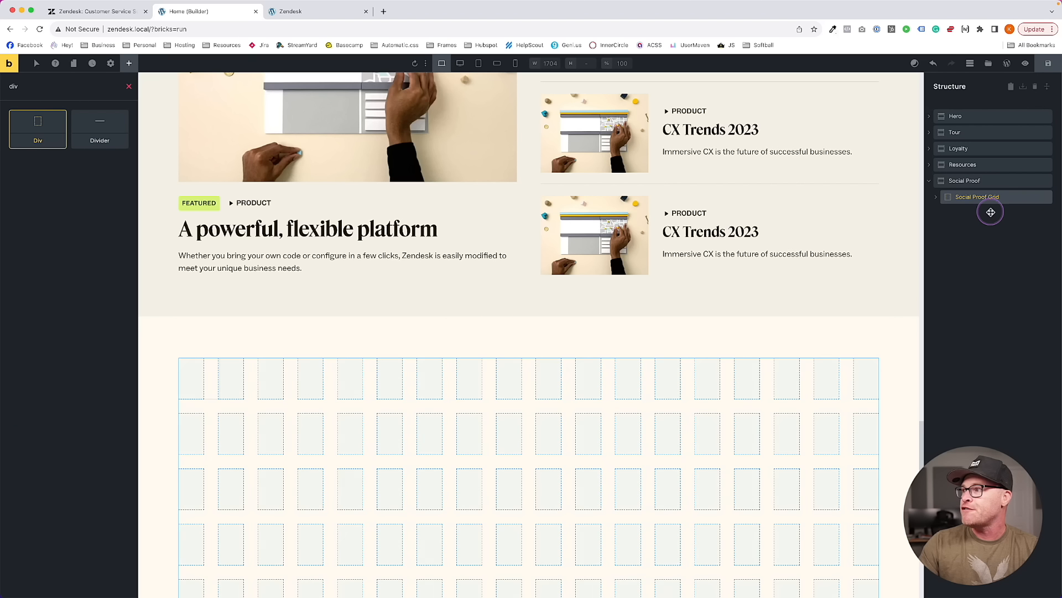
{"action": "left_click", "coordinate": [936, 196]}
{"action": "double_click", "coordinate": [970, 213]}
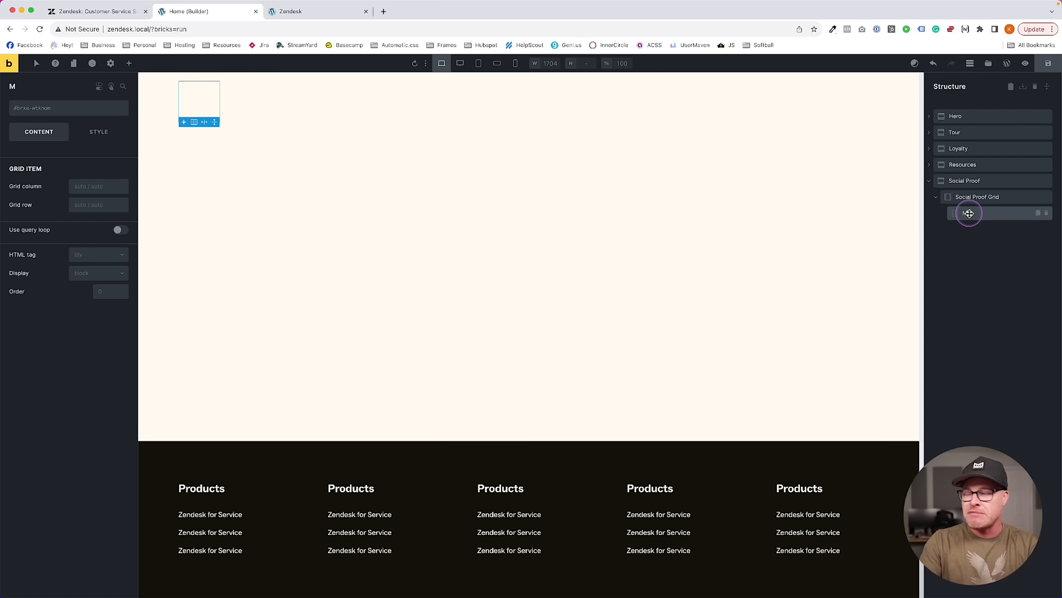
{"action": "type", "text": "Media Wrapper"}
{"action": "key", "text": "Return"}
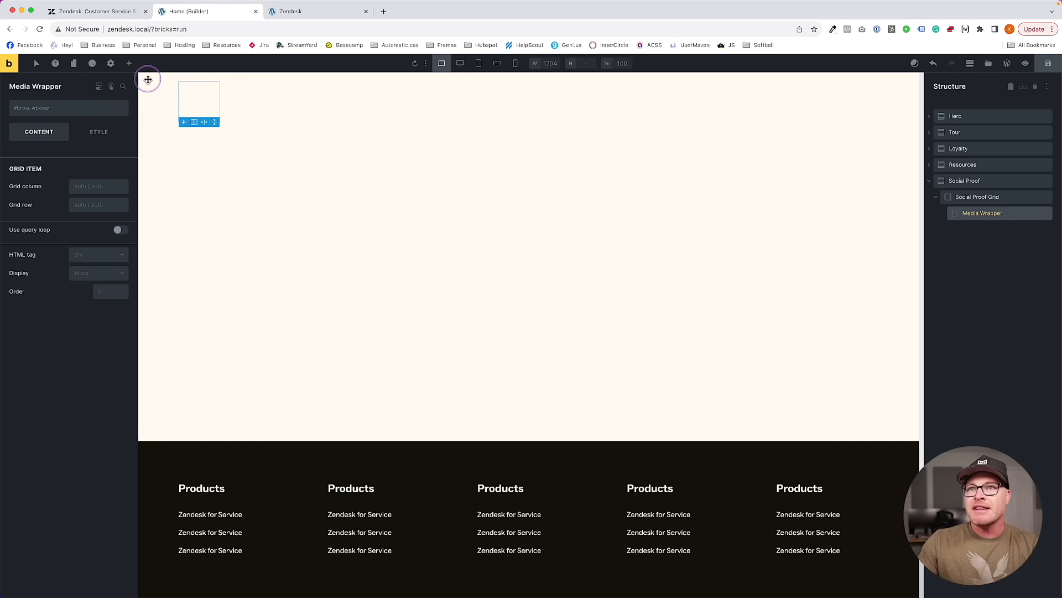
Add an image element inside the Media Wrapper and rename it Media
{"action": "left_click", "coordinate": [129, 64]}
{"action": "type", "text": "image"}
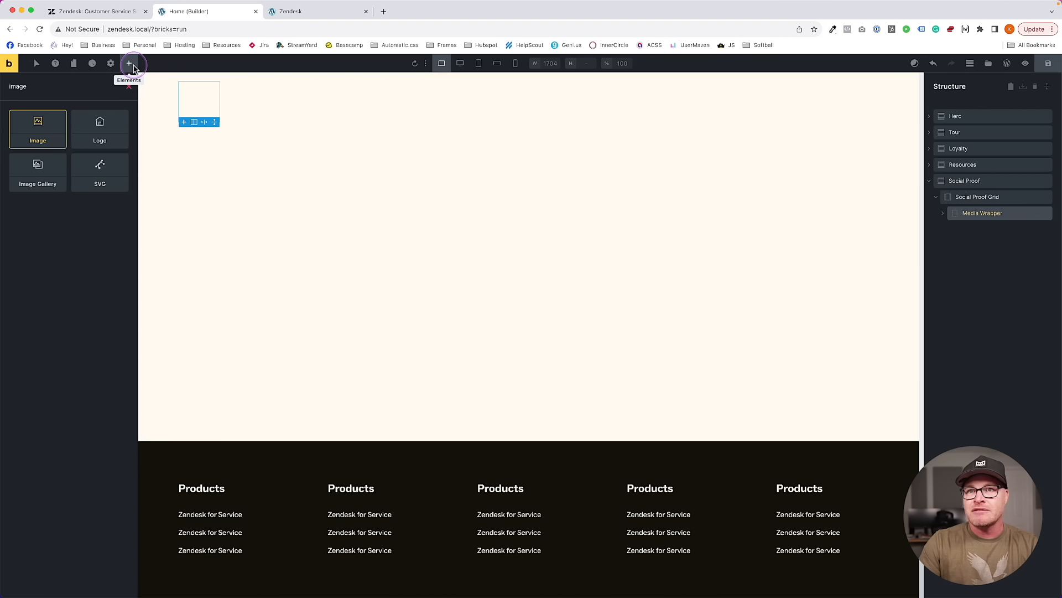
{"action": "key", "text": "Return"}
{"action": "left_click", "coordinate": [944, 213]}
{"action": "double_click", "coordinate": [980, 231]}
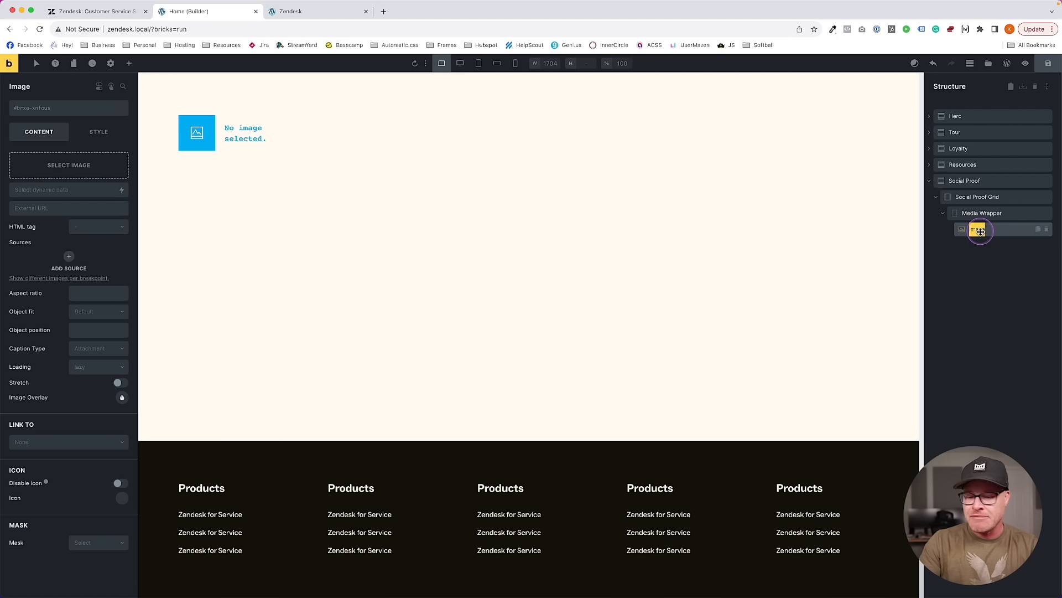
{"action": "left_click", "coordinate": [982, 214]}
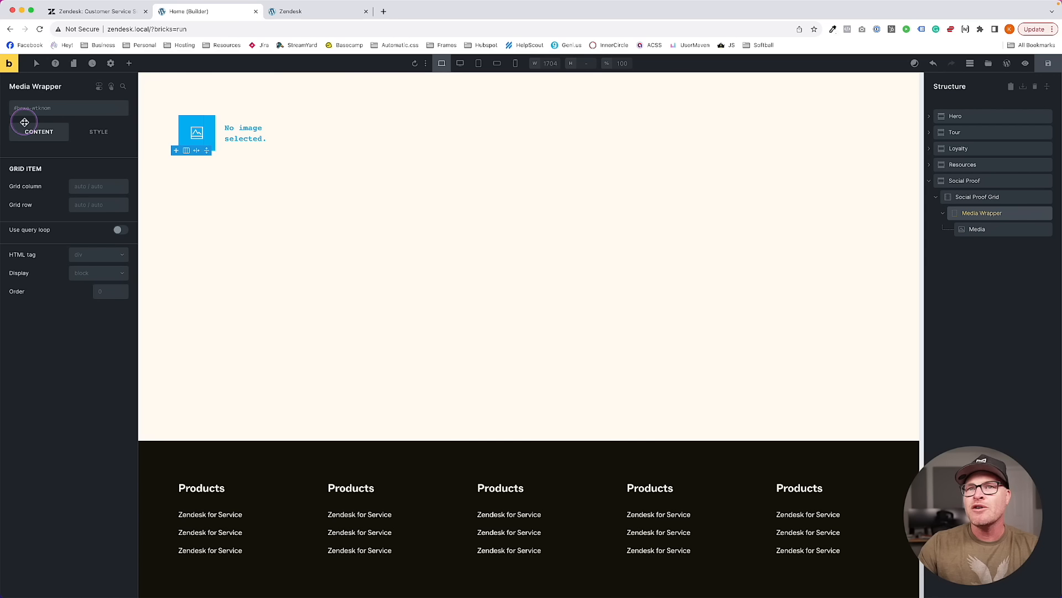
{"action": "left_click", "coordinate": [40, 107]}
{"action": "left_click", "coordinate": [983, 213]}
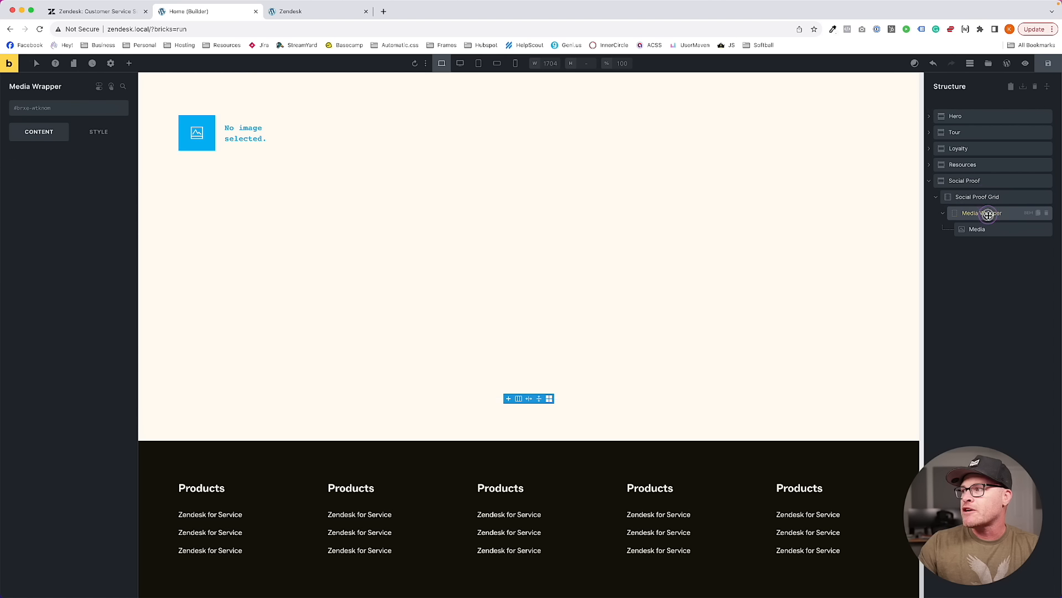
{"action": "left_click", "coordinate": [58, 113]}
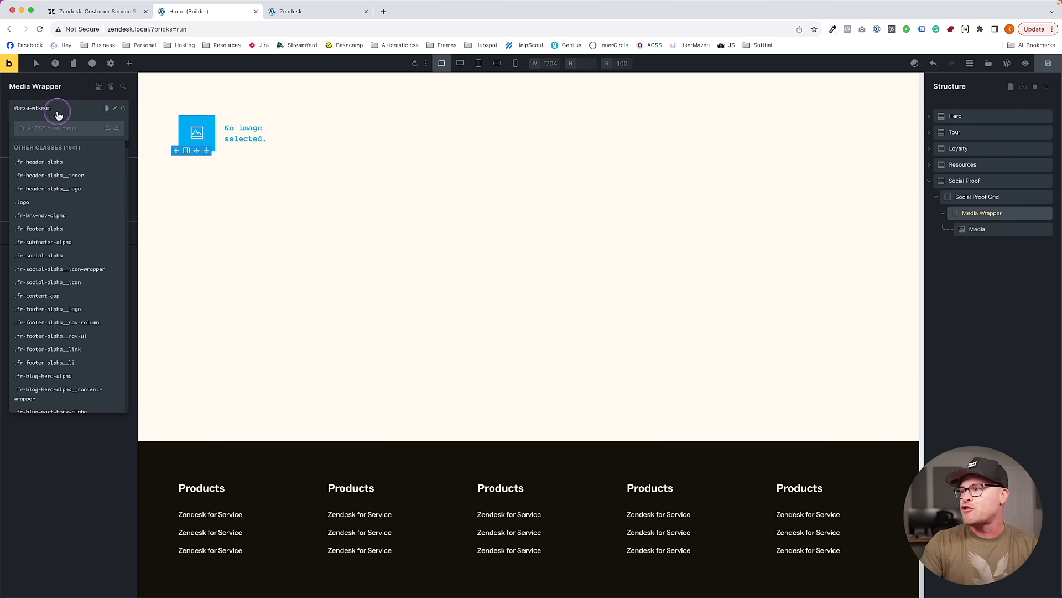
{"action": "left_click", "coordinate": [985, 198]}
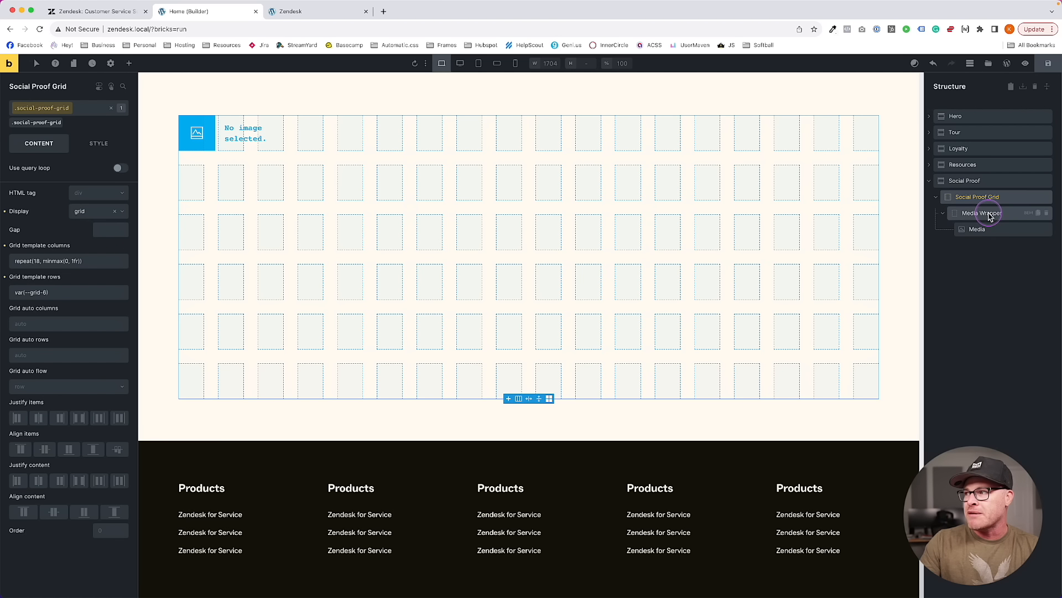
{"action": "left_click", "coordinate": [982, 214]}
{"action": "left_click", "coordinate": [987, 229]}
Add a block to the Social Proof Grid alongside the Media Wrapper and rename it Content Wrapper
{"action": "left_click", "coordinate": [943, 213]}
{"action": "left_click", "coordinate": [969, 198]}
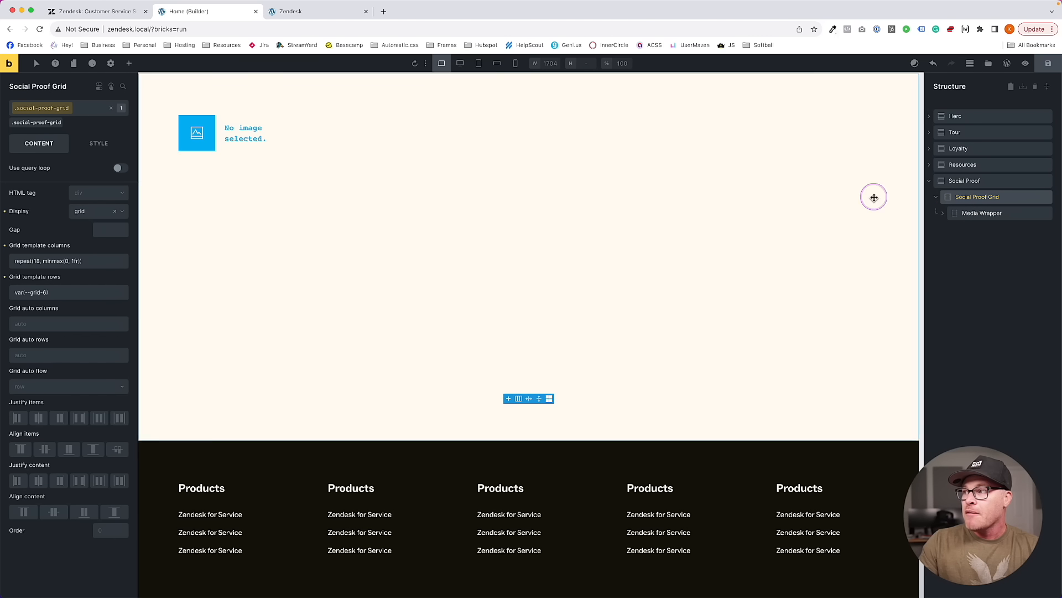
{"action": "left_click", "coordinate": [128, 64]}
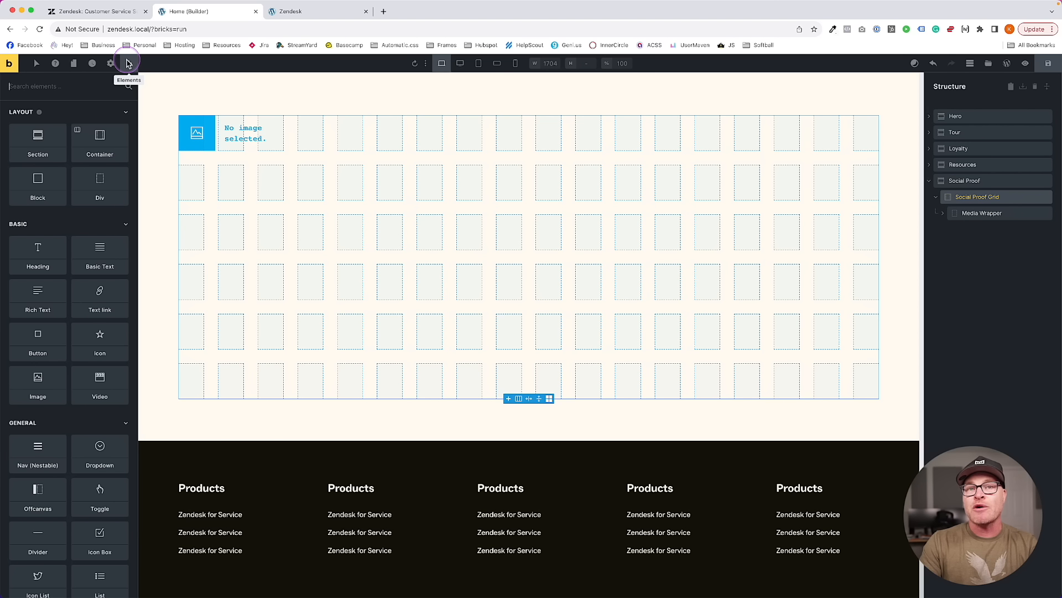
{"action": "type", "text": "block"}
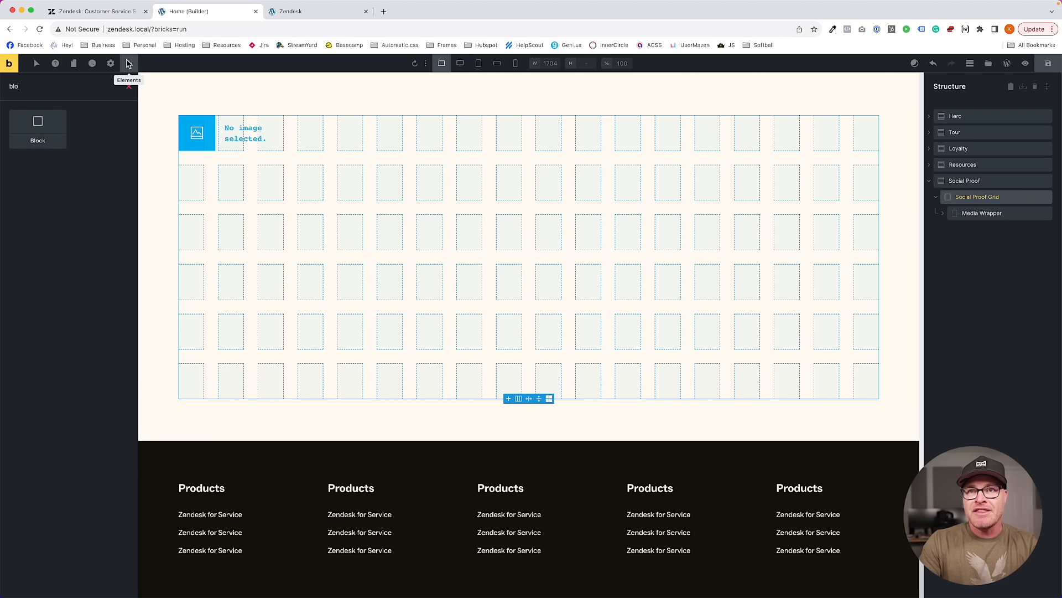
{"action": "left_click", "coordinate": [38, 129]}
{"action": "left_click", "coordinate": [970, 230]}
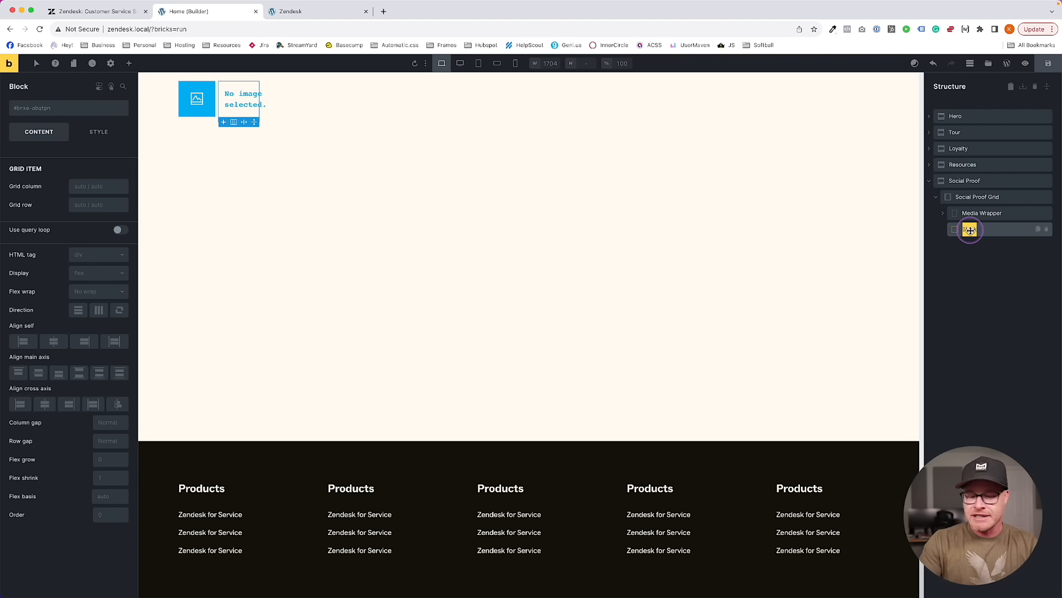
{"action": "type", "text": "Content Wrapper"}
{"action": "key", "text": "Return"}
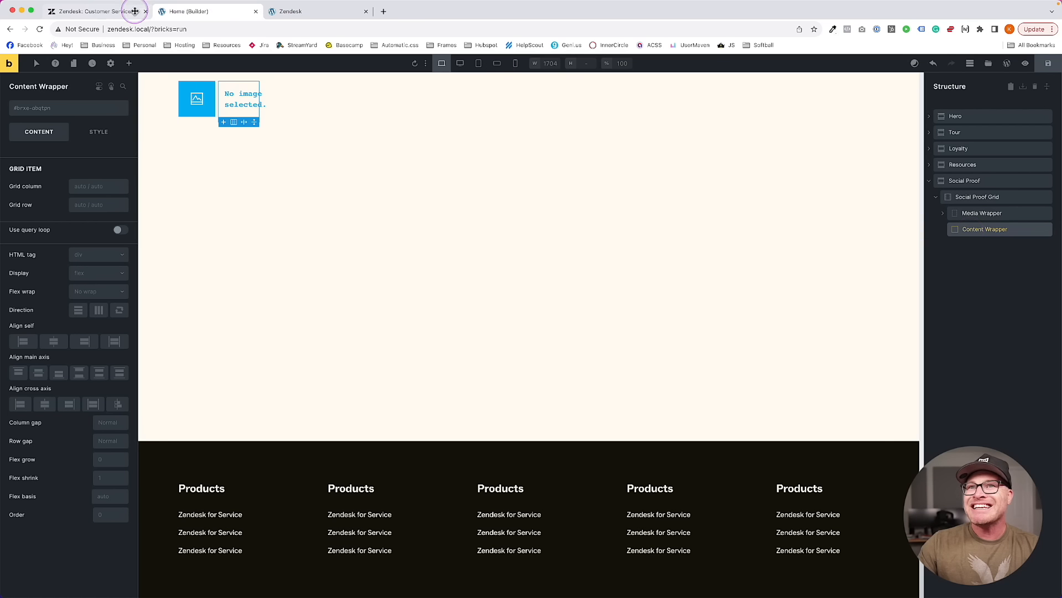
Check the original Zendesk section's accent text and heading, and in the Bricks builder add a heading and a basic text element inside the Content Wrapper
{"action": "left_click", "coordinate": [100, 11]}
{"action": "left_click_drag", "start_coordinate": [509, 195], "coordinate": [564, 195]}
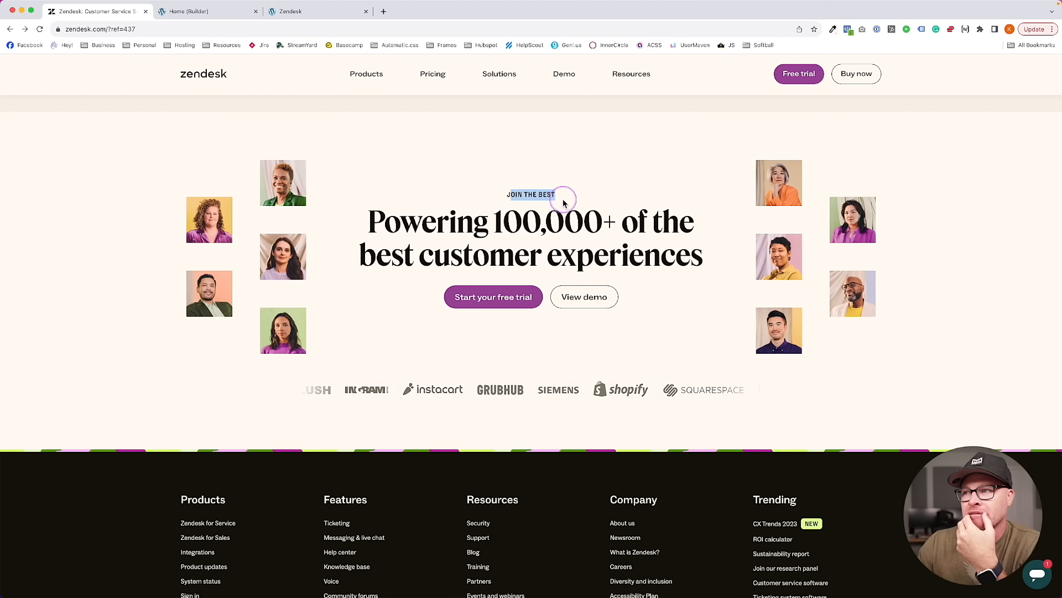
{"action": "left_click", "coordinate": [527, 195]}
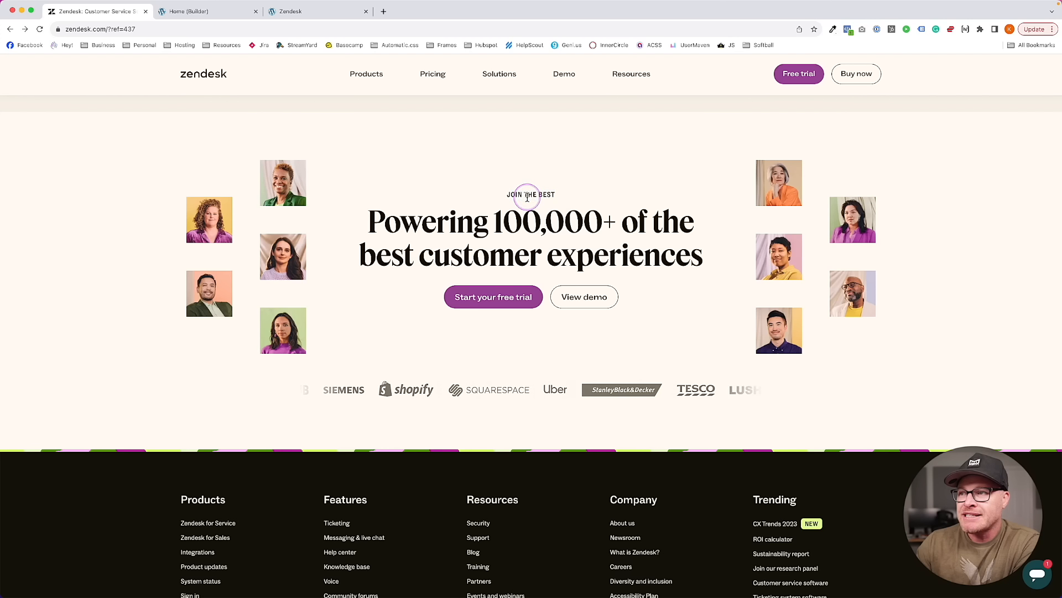
{"action": "left_click_drag", "start_coordinate": [422, 221], "coordinate": [564, 268]}
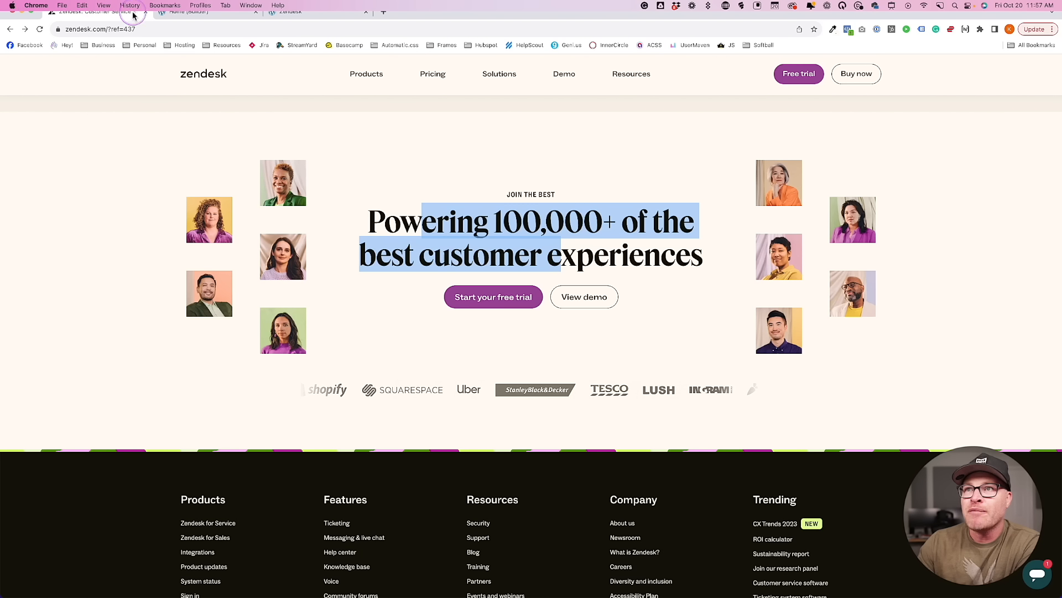
{"action": "left_click", "coordinate": [191, 16]}
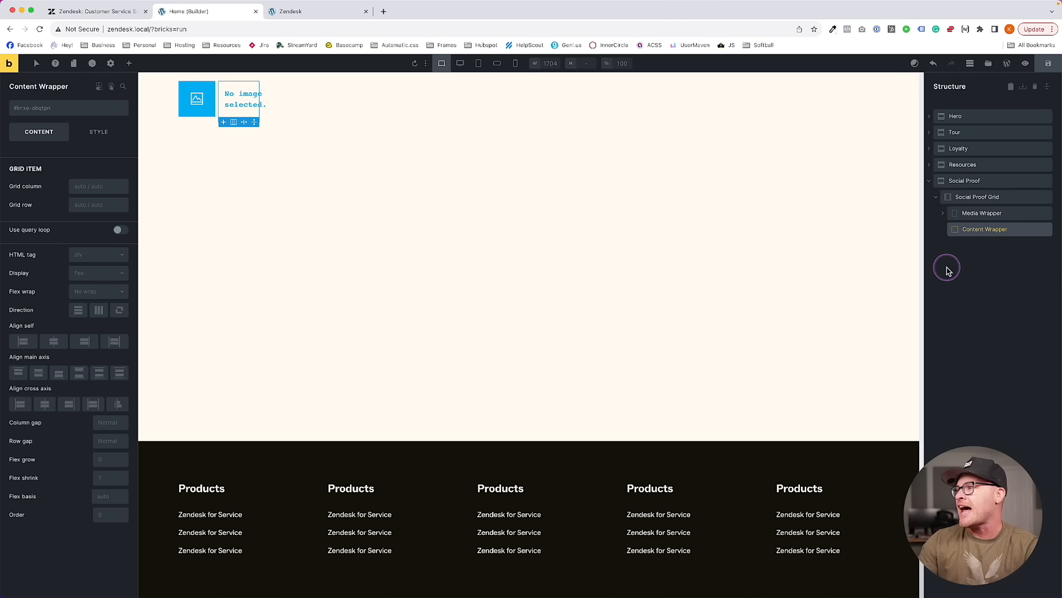
{"action": "left_click", "coordinate": [130, 65]}
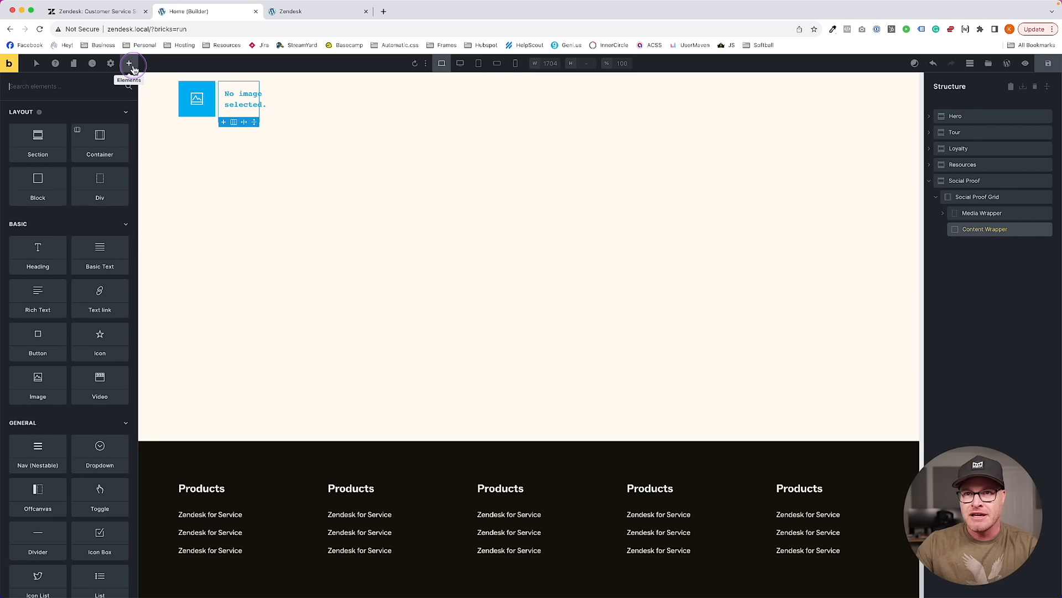
{"action": "type", "text": "head"}
{"action": "key", "text": "Return"}
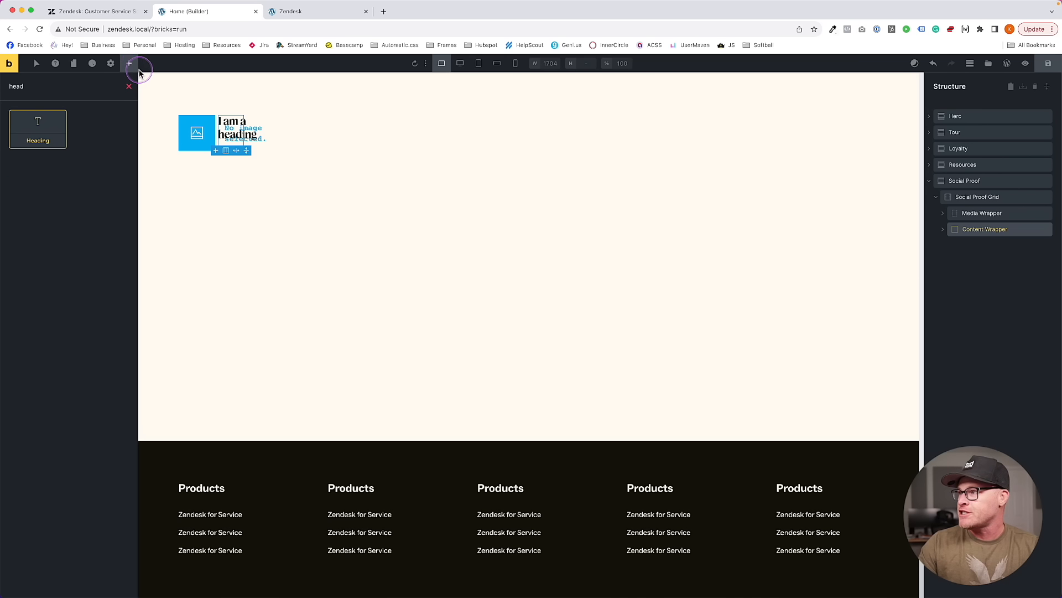
{"action": "double_click", "coordinate": [43, 92]}
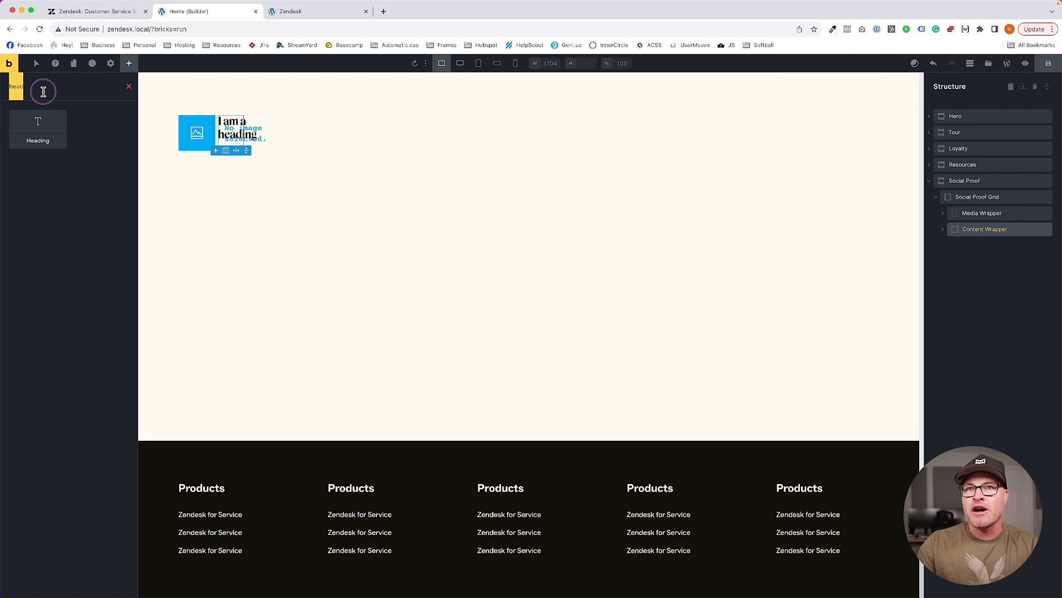
{"action": "type", "text": "text"}
{"action": "left_click", "coordinate": [42, 127]}
Replace the basic text's placeholder with "Join the best" and save the page
{"action": "left_click", "coordinate": [963, 231]}
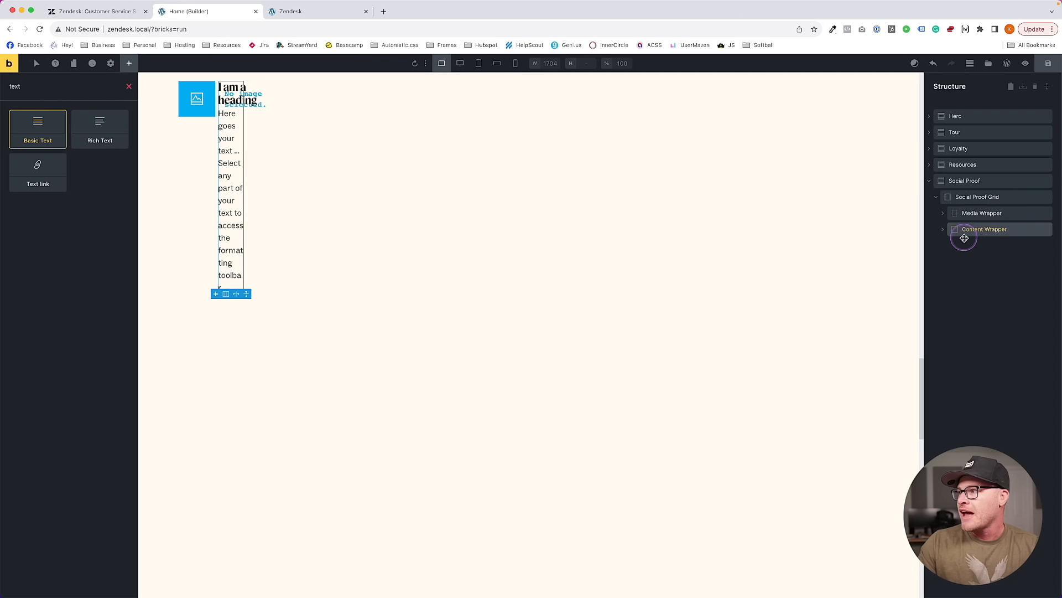
{"action": "left_click", "coordinate": [979, 259]}
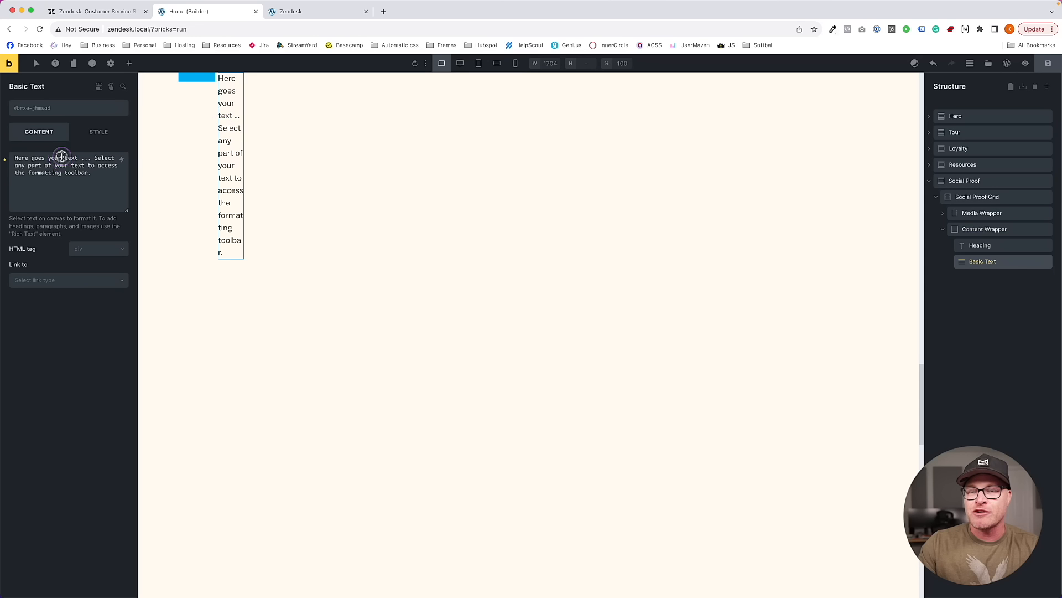
{"action": "left_click", "coordinate": [62, 158]}
{"action": "left_click", "coordinate": [135, 11]}
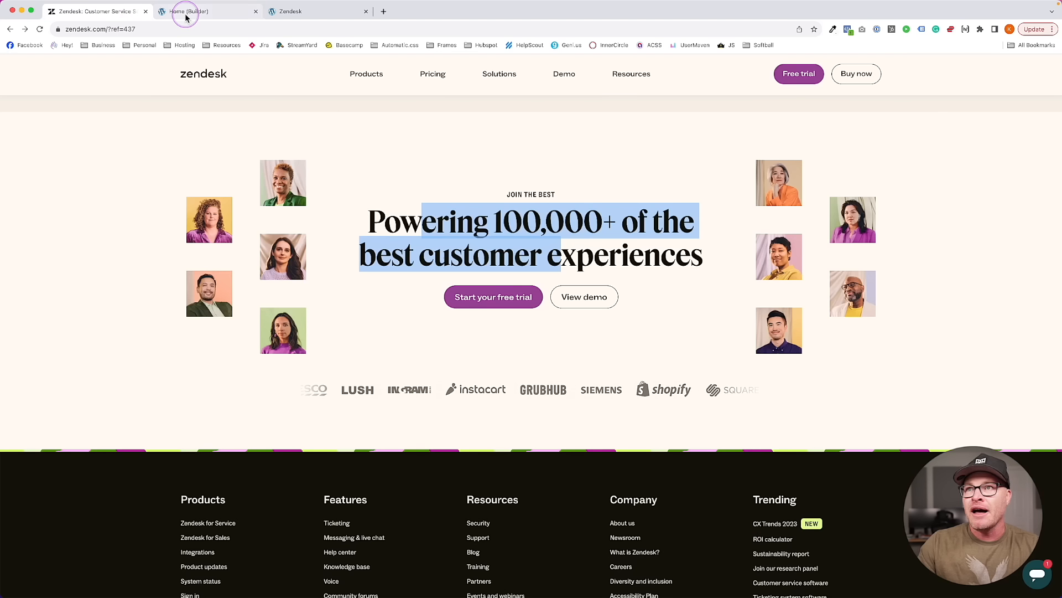
{"action": "left_click", "coordinate": [186, 17]}
{"action": "triple_click", "coordinate": [51, 163]}
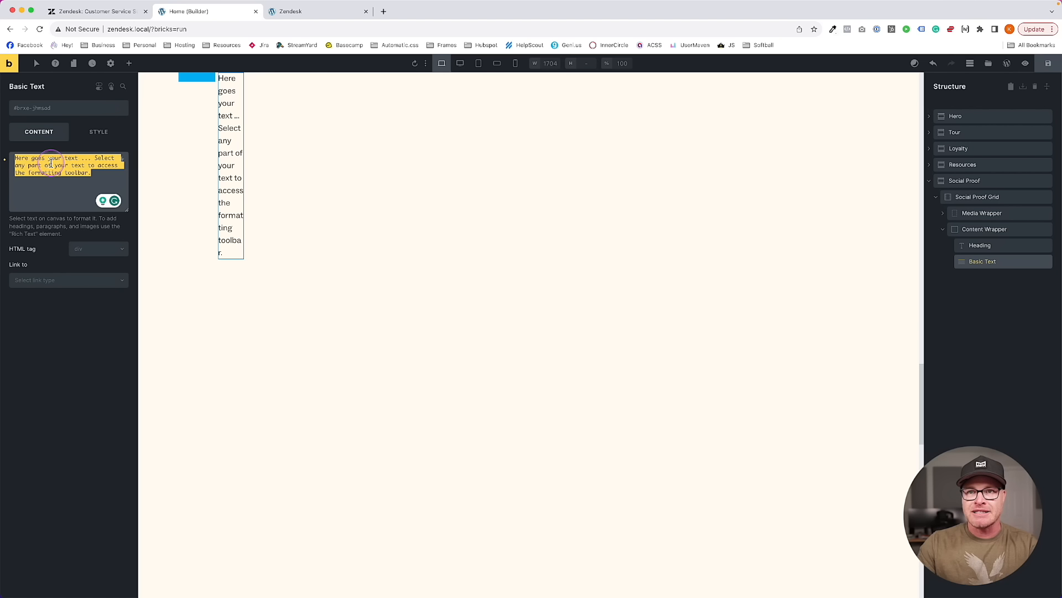
{"action": "type", "text": "Join the best"}
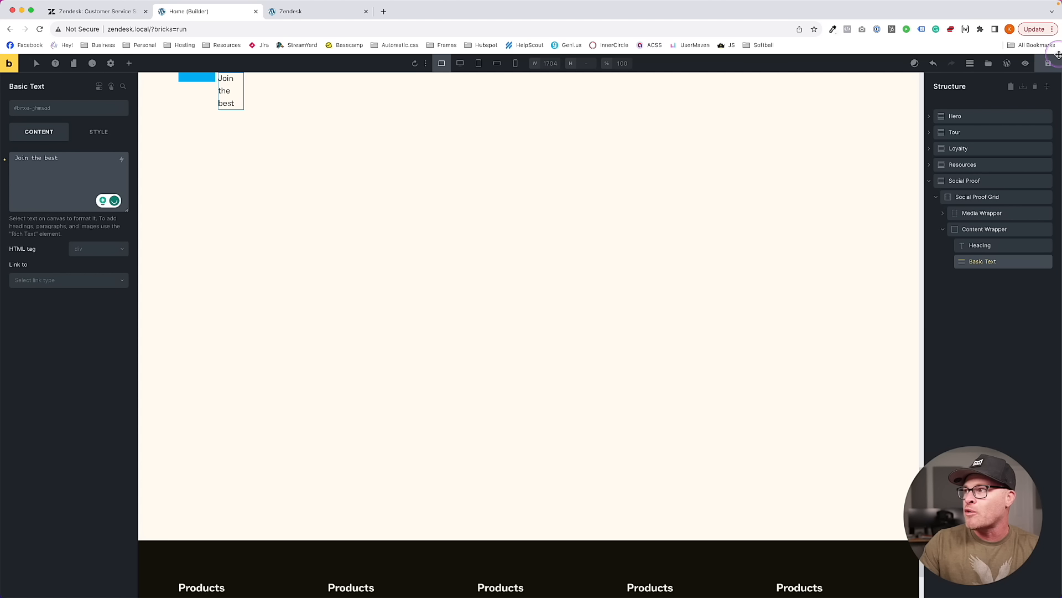
{"action": "left_click", "coordinate": [1050, 63]}
{"action": "scroll", "coordinate": [351, 242], "scroll_direction": "up", "scroll_amount": 2}
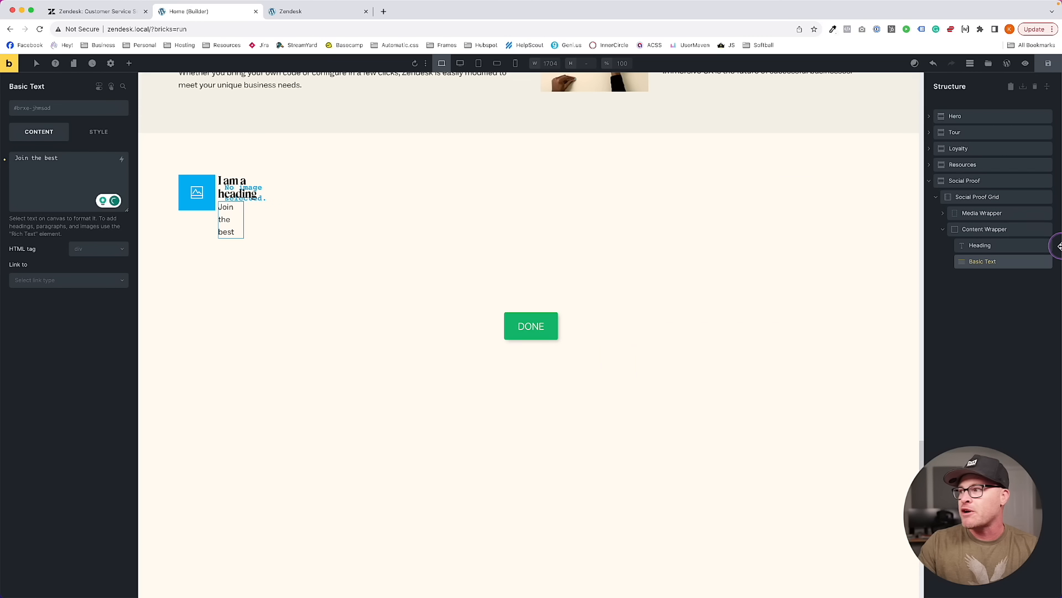
Apply the existing accent-heading class to the "Join the best" text
{"action": "left_click", "coordinate": [51, 108]}
{"action": "type", "text": "a"}
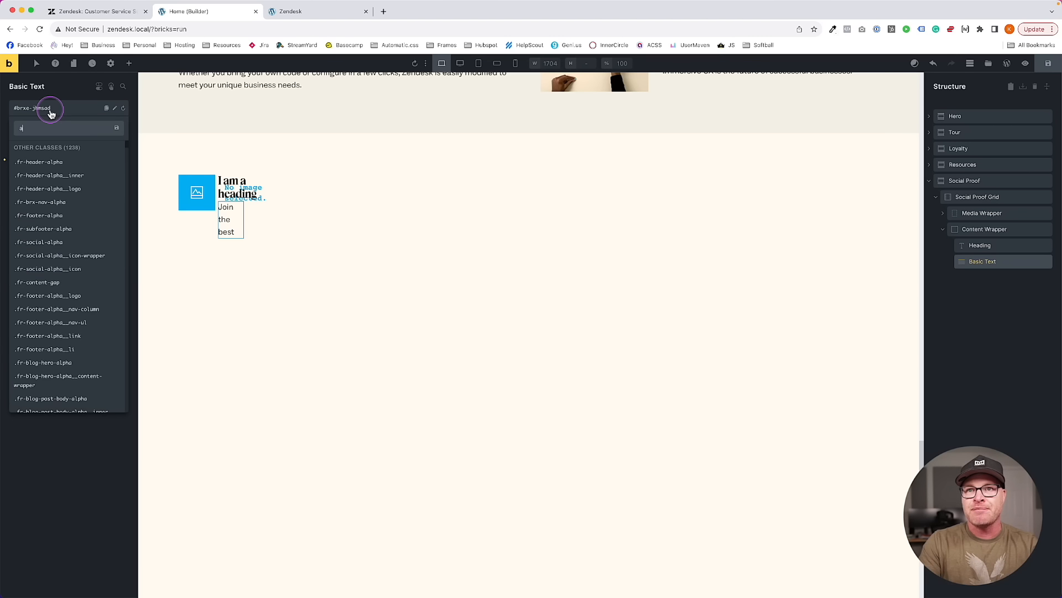
{"action": "type", "text": "ccent-head"}
{"action": "left_click", "coordinate": [41, 161]}
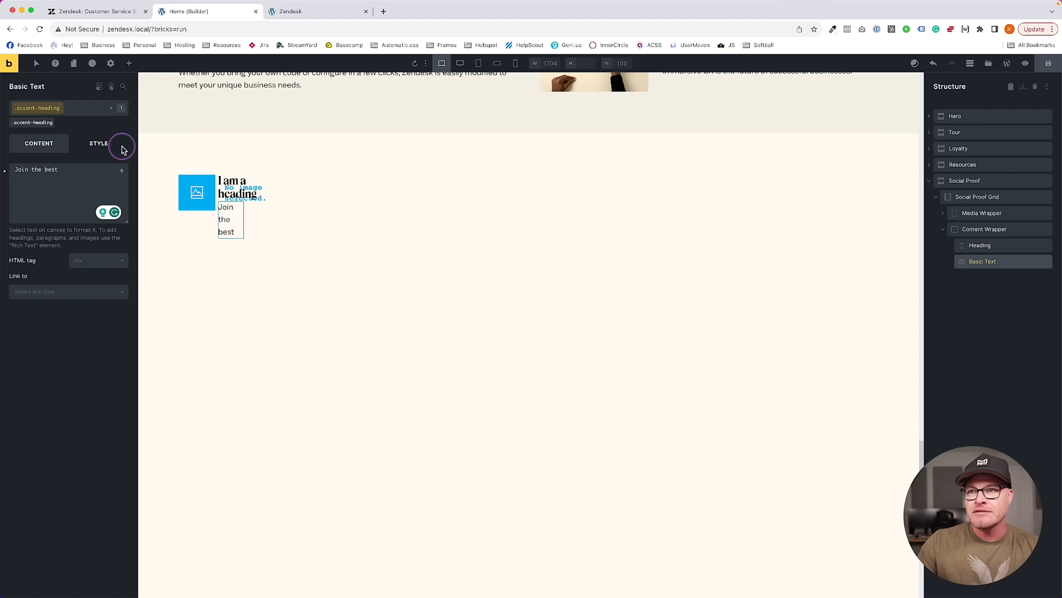
Set the accent-heading class's order to -1 so the accent text displays above the heading, and save the page
{"action": "left_click", "coordinate": [100, 144]}
{"action": "left_click", "coordinate": [39, 143]}
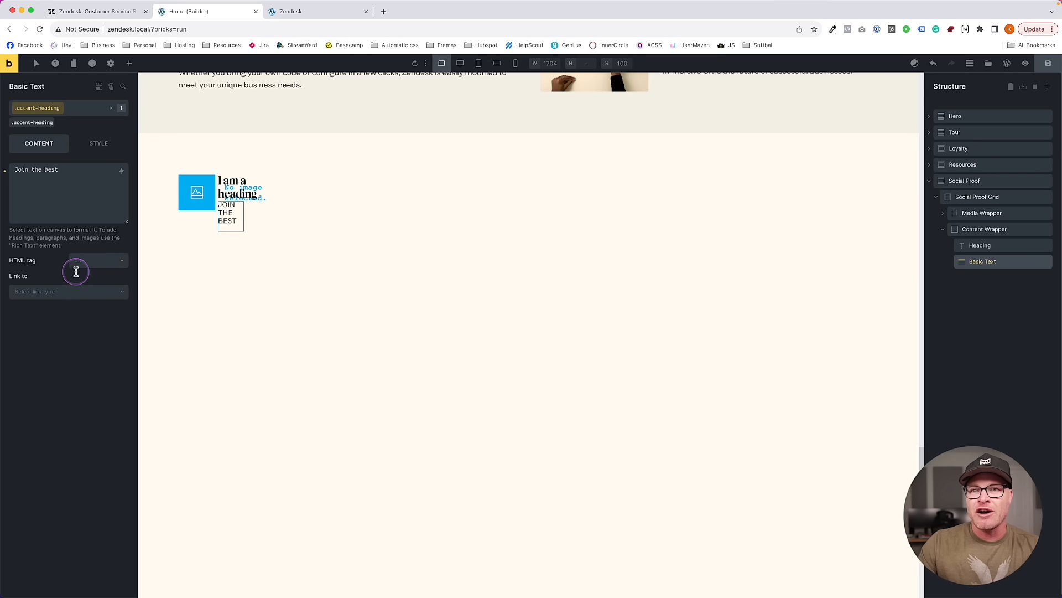
{"action": "left_click", "coordinate": [99, 260]}
{"action": "left_click", "coordinate": [95, 147]}
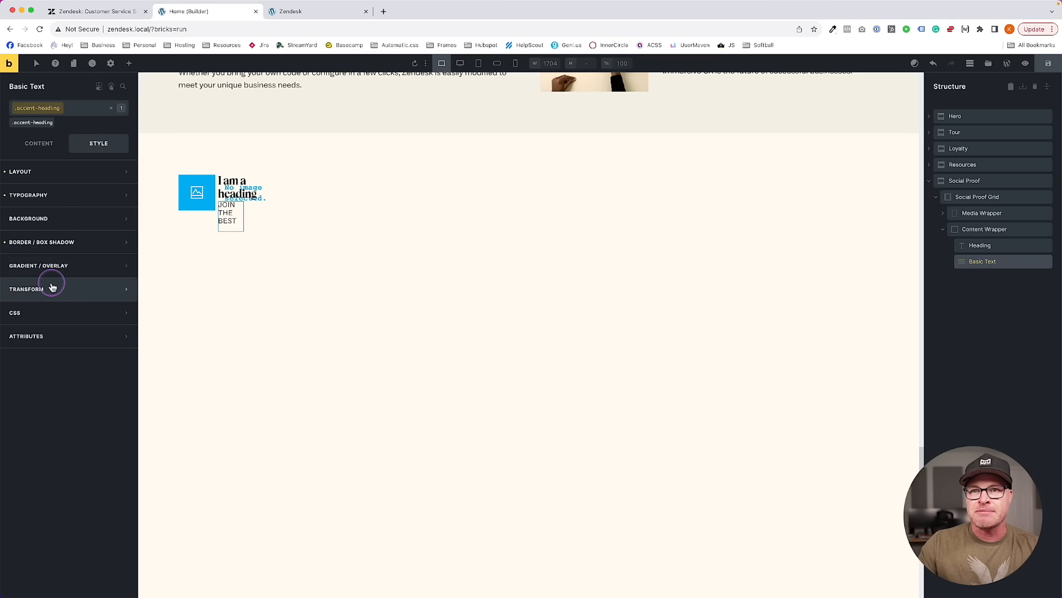
{"action": "left_click", "coordinate": [83, 174]}
{"action": "scroll", "coordinate": [92, 363], "scroll_direction": "down", "scroll_amount": 5}
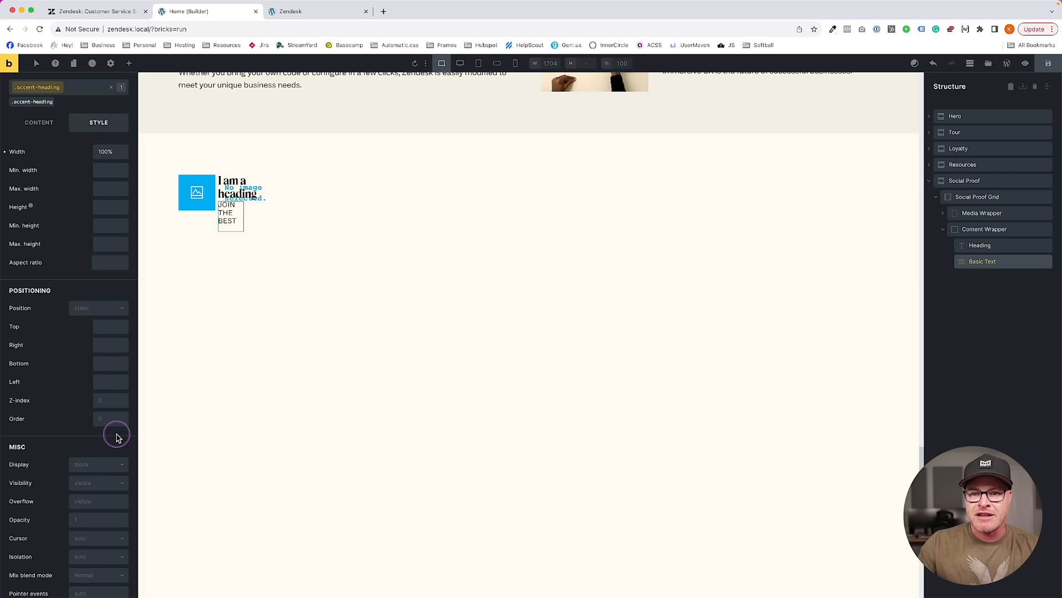
{"action": "left_click", "coordinate": [113, 420]}
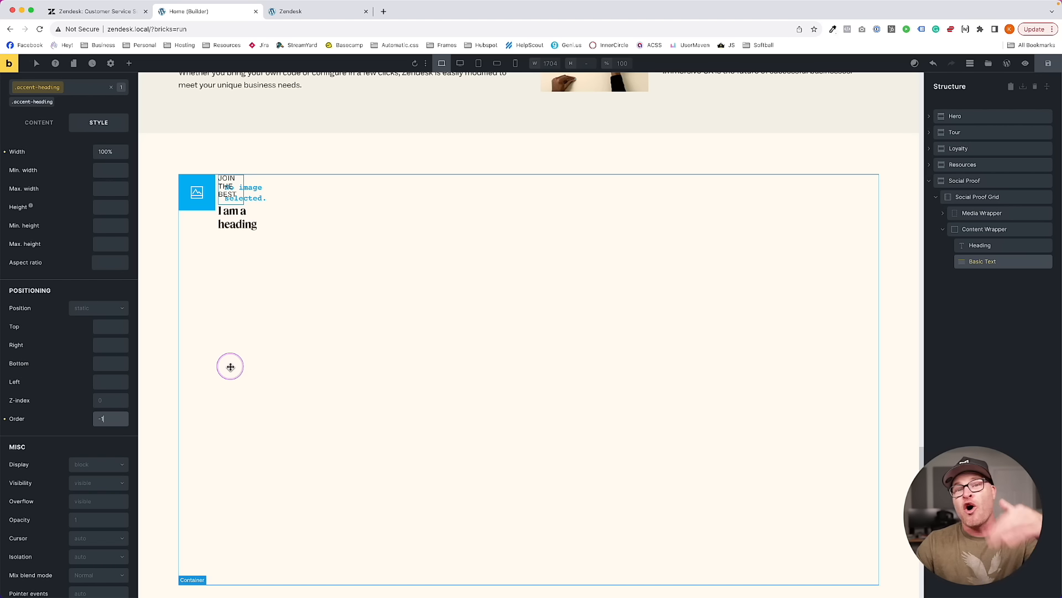
{"action": "left_click", "coordinate": [1048, 63]}
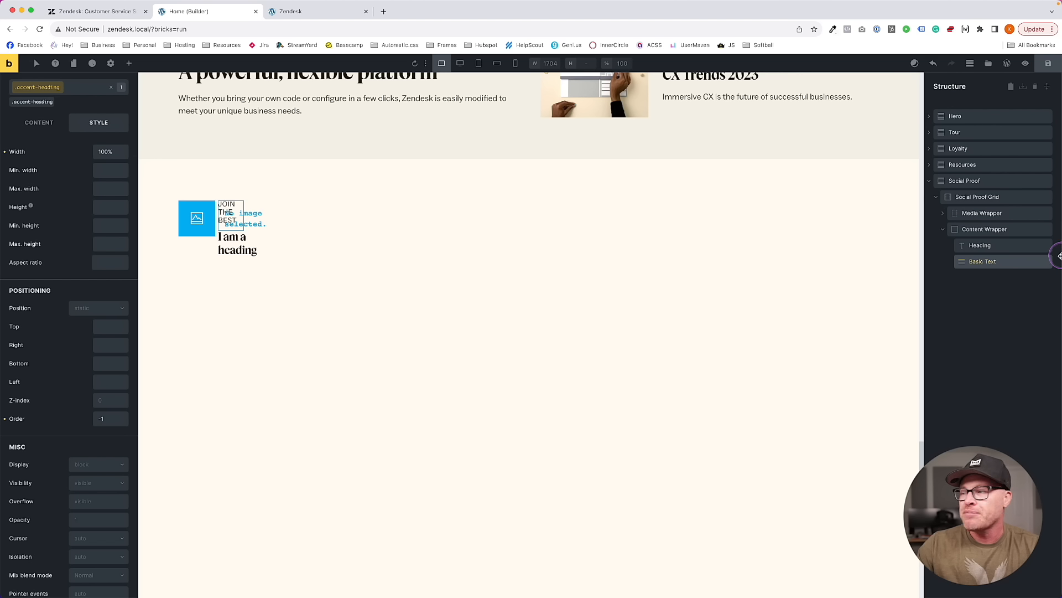
Rename the basic text element inside the Content Wrapper as "Accent Heading"
{"action": "left_click", "coordinate": [980, 259]}
{"action": "double_click", "coordinate": [980, 260]}
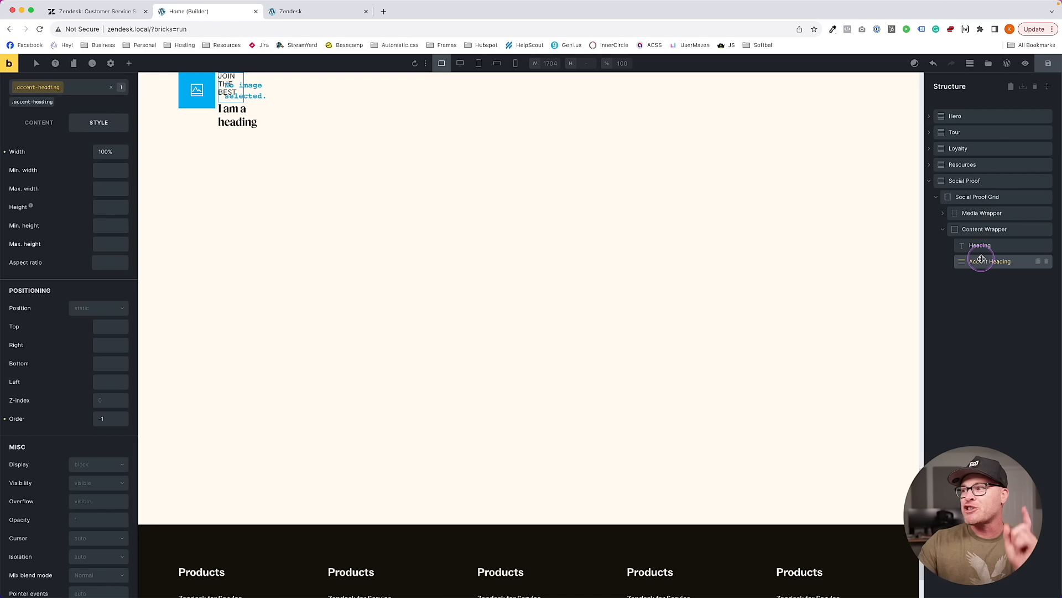
{"action": "left_click_drag", "start_coordinate": [979, 261], "coordinate": [844, 265]}
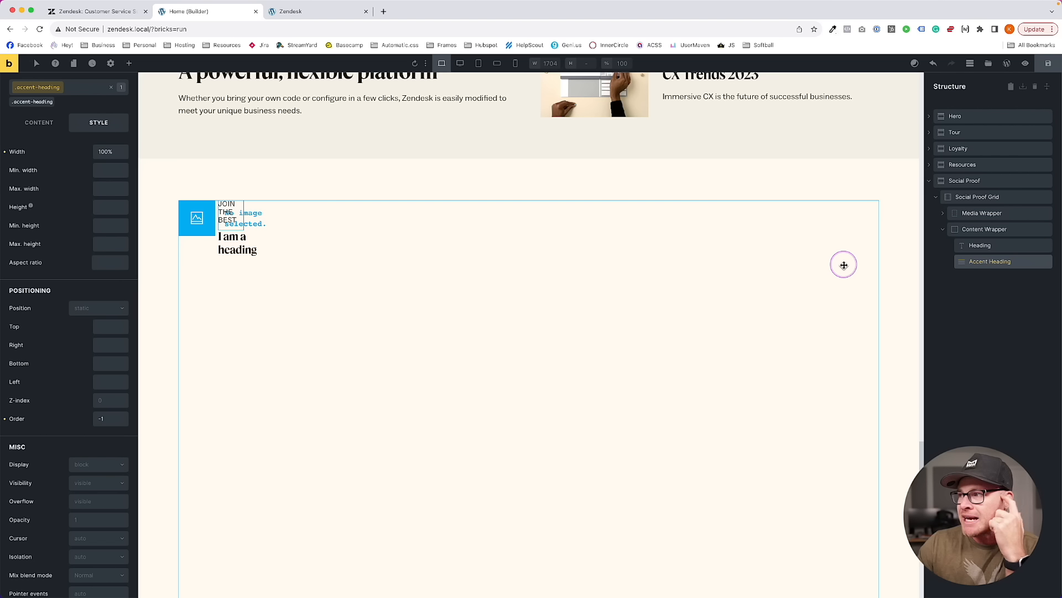
Generate and apply social-proof-grid BEM classes to the grid's media wrapper, media, content wrapper and heading, excluding the accent heading
{"action": "left_click", "coordinate": [1013, 248]}
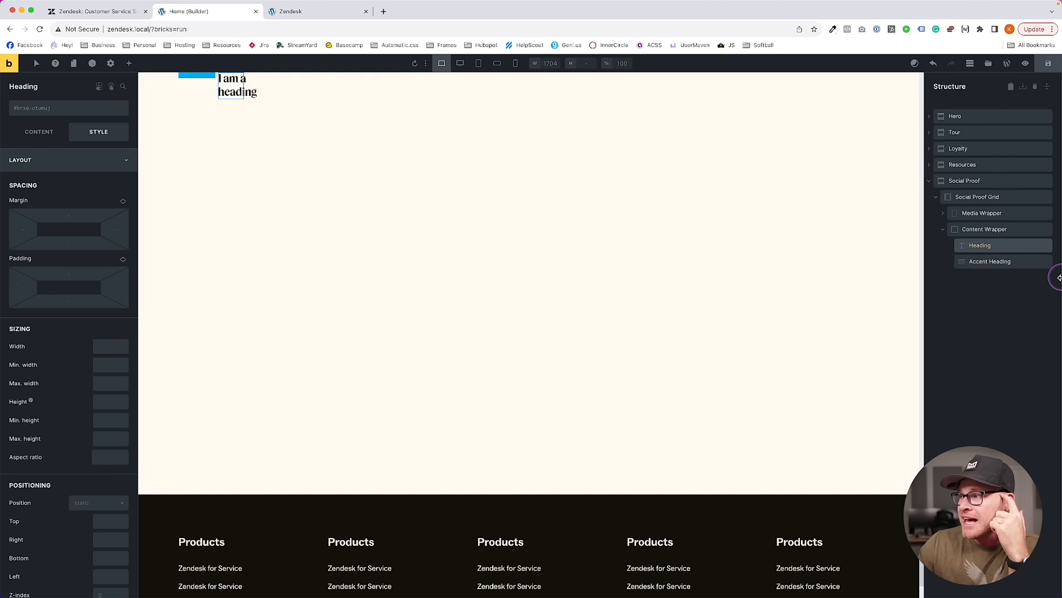
{"action": "left_click", "coordinate": [985, 228]}
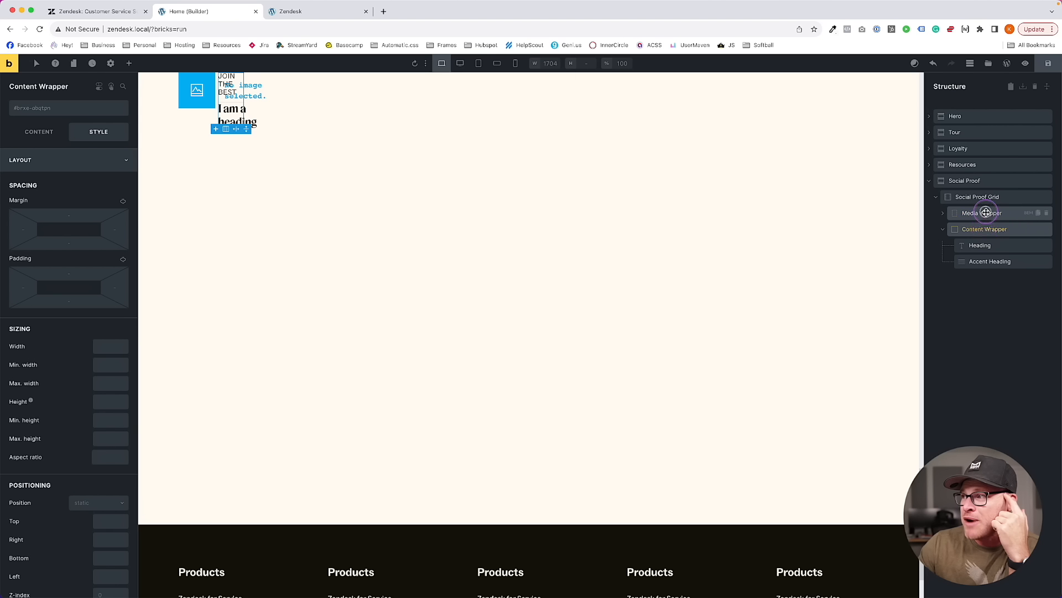
{"action": "left_click", "coordinate": [986, 214]}
{"action": "left_click", "coordinate": [942, 228]}
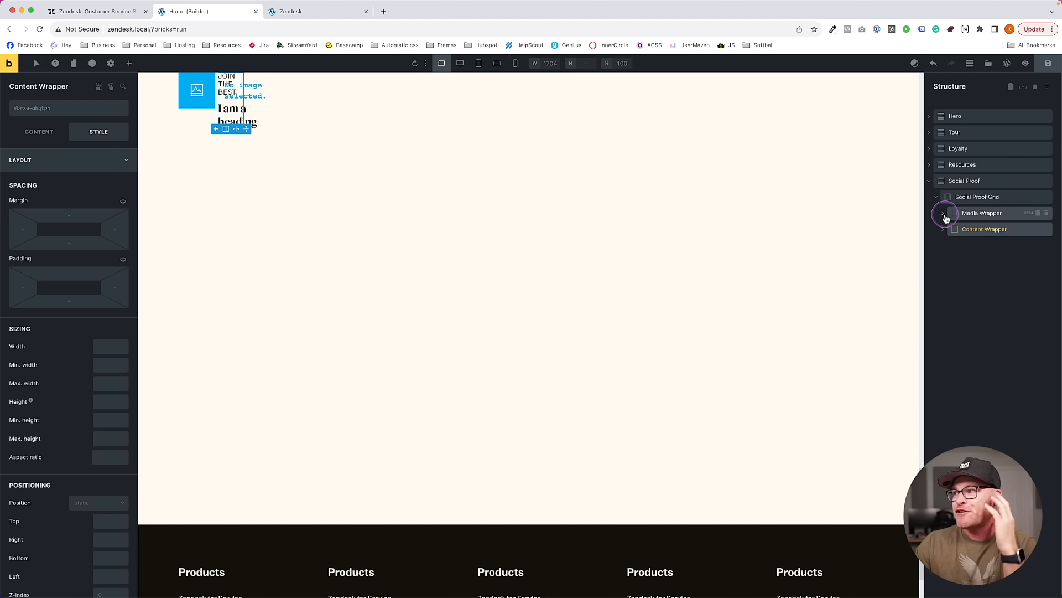
{"action": "left_click", "coordinate": [944, 214]}
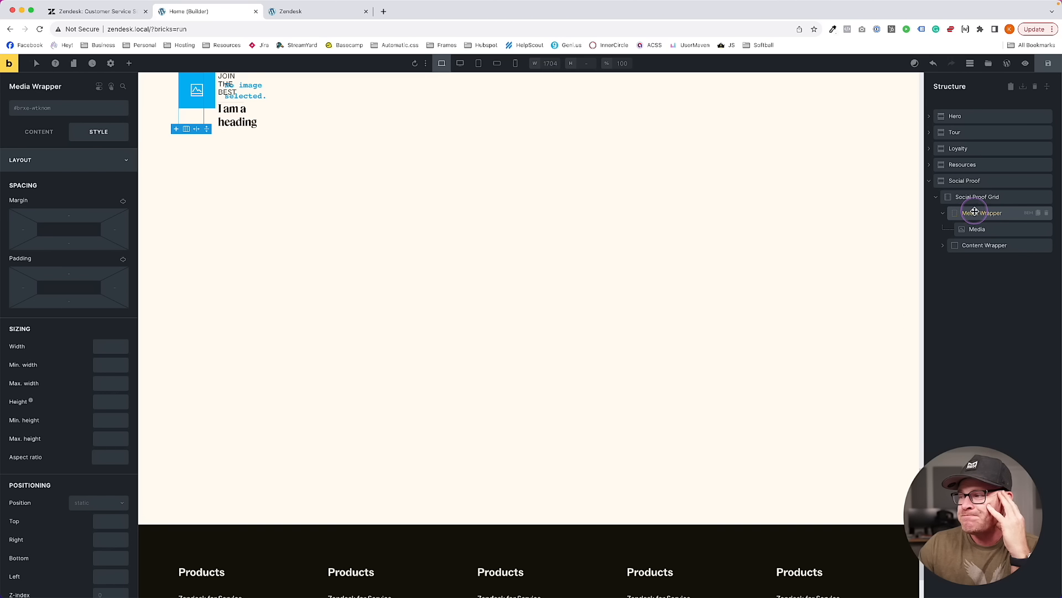
{"action": "left_click", "coordinate": [1013, 197]}
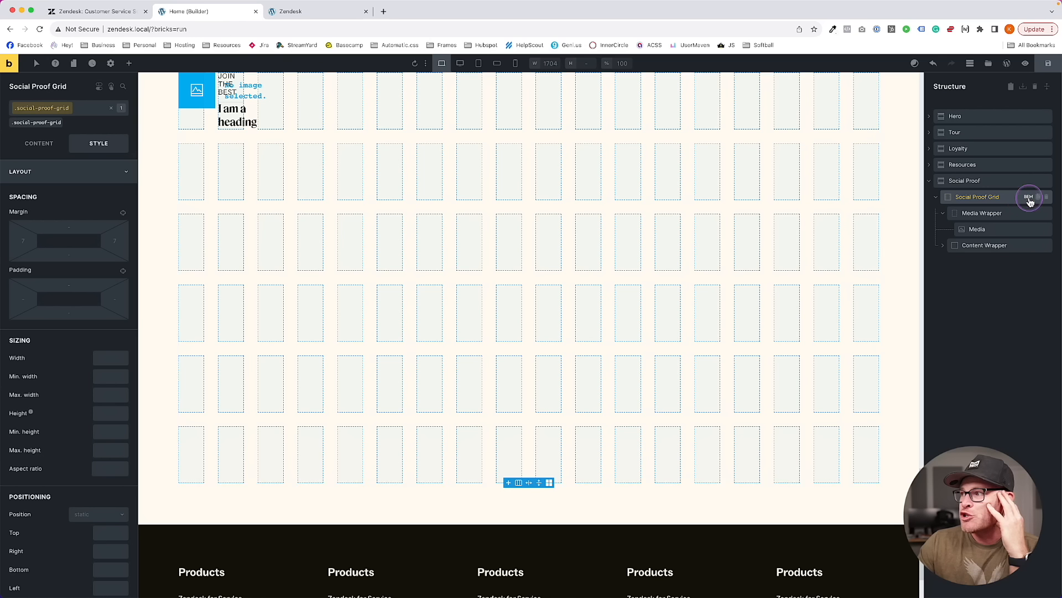
{"action": "left_click", "coordinate": [1029, 198]}
{"action": "left_click_drag", "start_coordinate": [908, 206], "coordinate": [777, 182]}
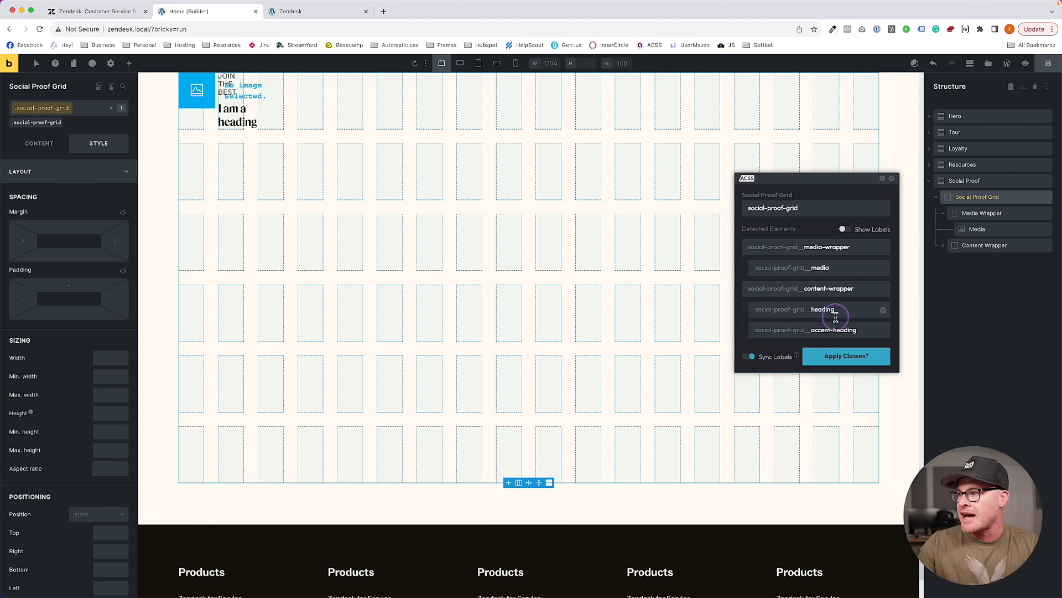
{"action": "left_click", "coordinate": [884, 332]}
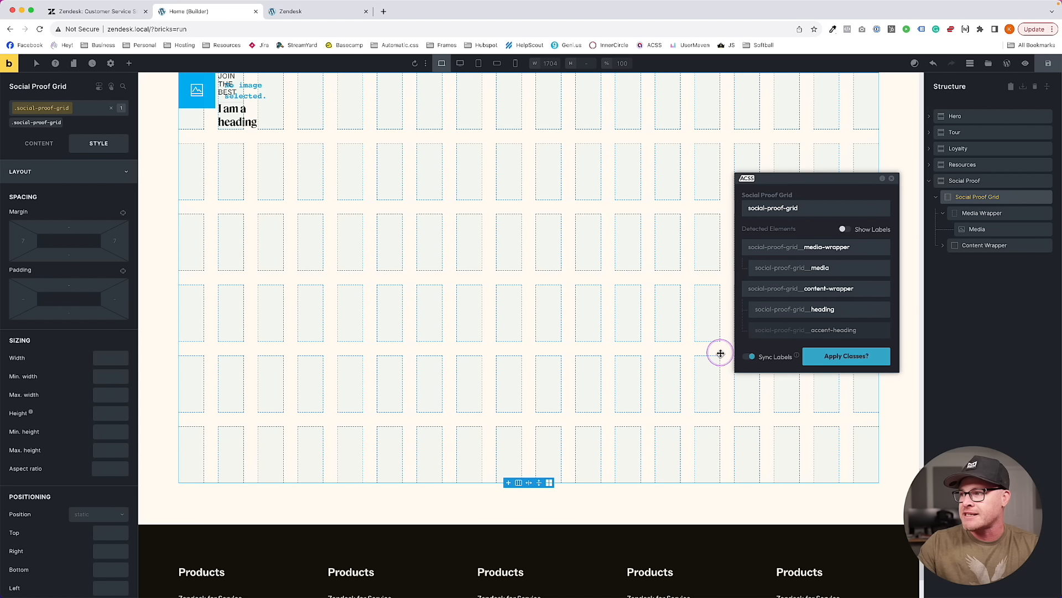
{"action": "left_click", "coordinate": [841, 360]}
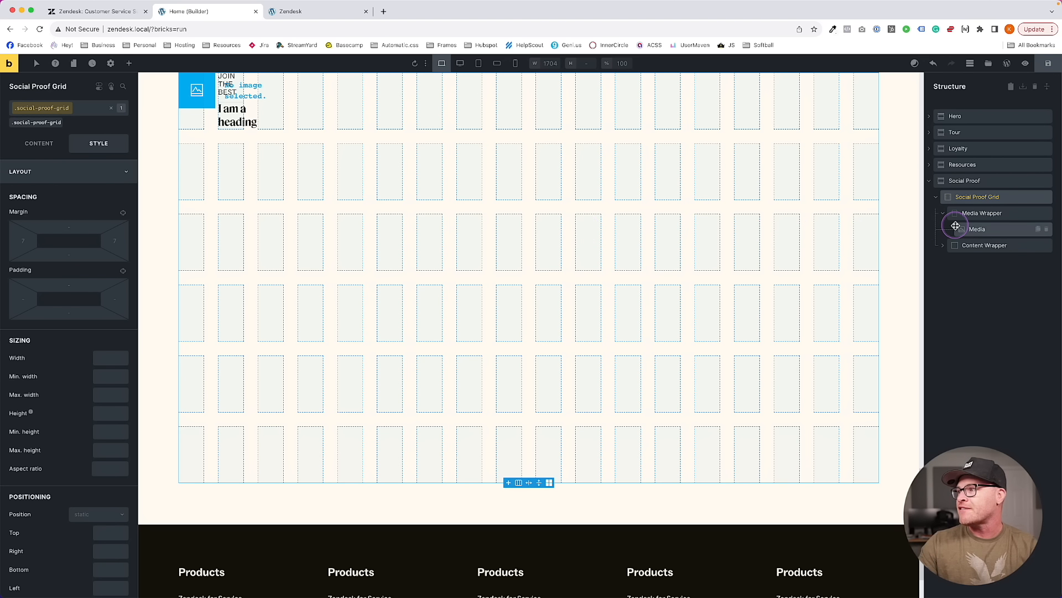
Hide the Content Wrapper by setting display to none on its social-proof-grid__content-wrapper class
{"action": "left_click", "coordinate": [974, 245]}
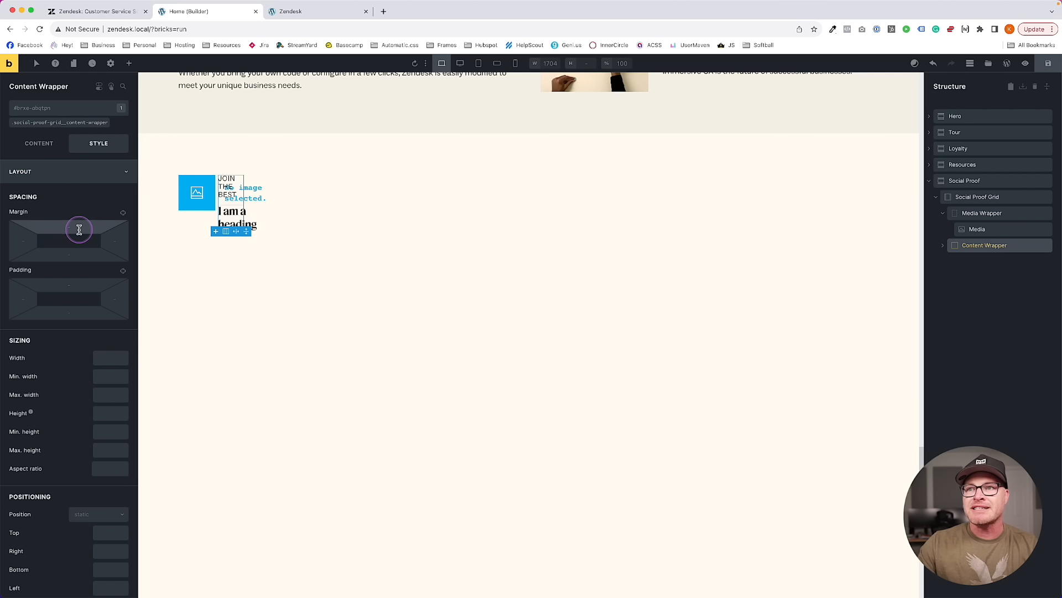
{"action": "left_click", "coordinate": [49, 122]}
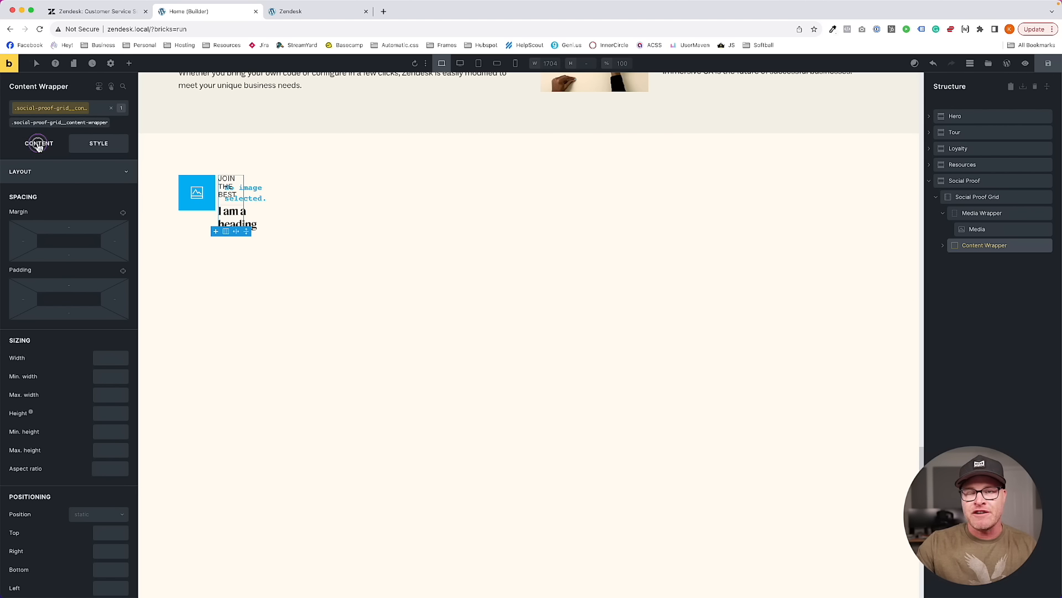
{"action": "left_click", "coordinate": [39, 144]}
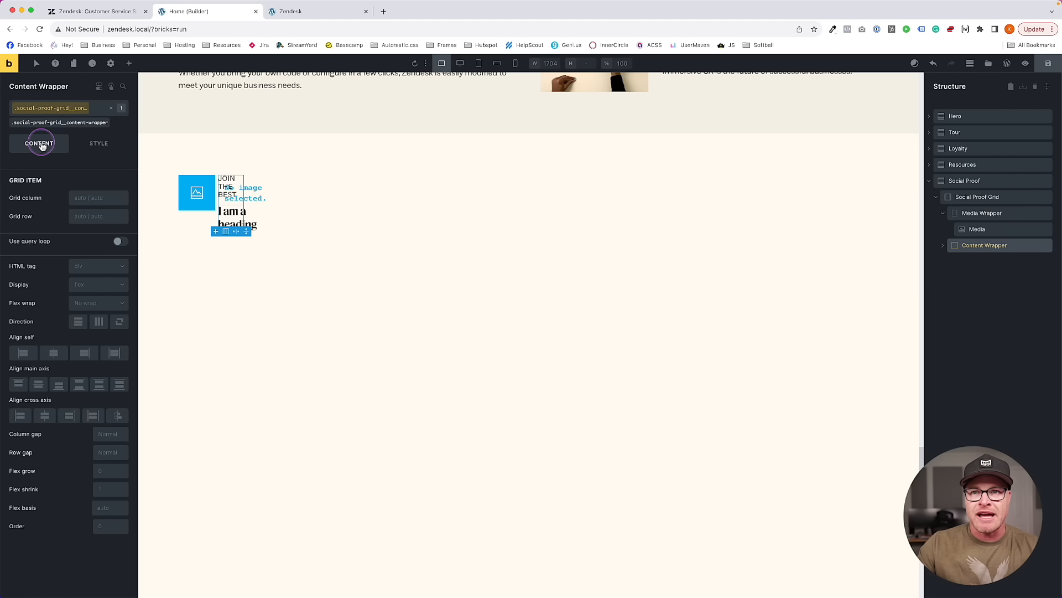
{"action": "left_click", "coordinate": [88, 284]}
{"action": "left_click", "coordinate": [81, 373]}
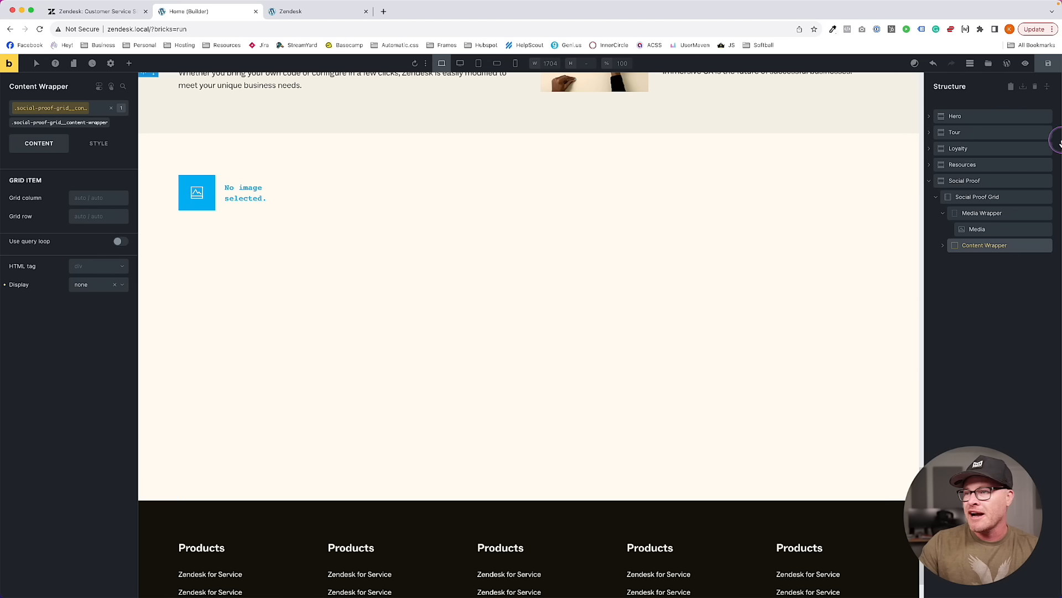
Insert the portrait jointhebest-square-0.webp from the media library into the Media element of the Media Wrapper
{"action": "left_click", "coordinate": [983, 215]}
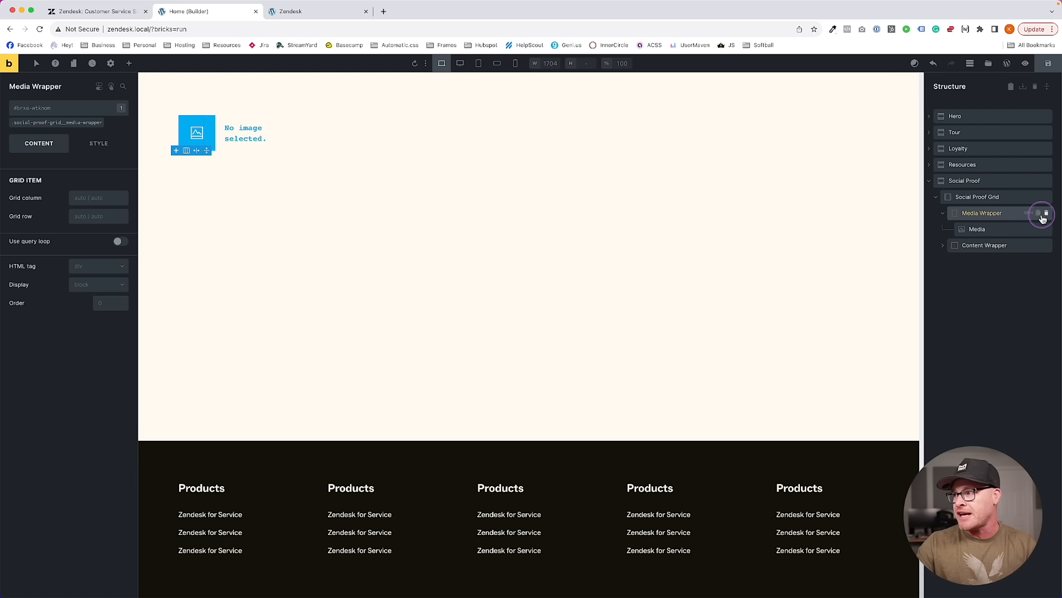
{"action": "left_click", "coordinate": [1002, 229]}
{"action": "left_click", "coordinate": [91, 189]}
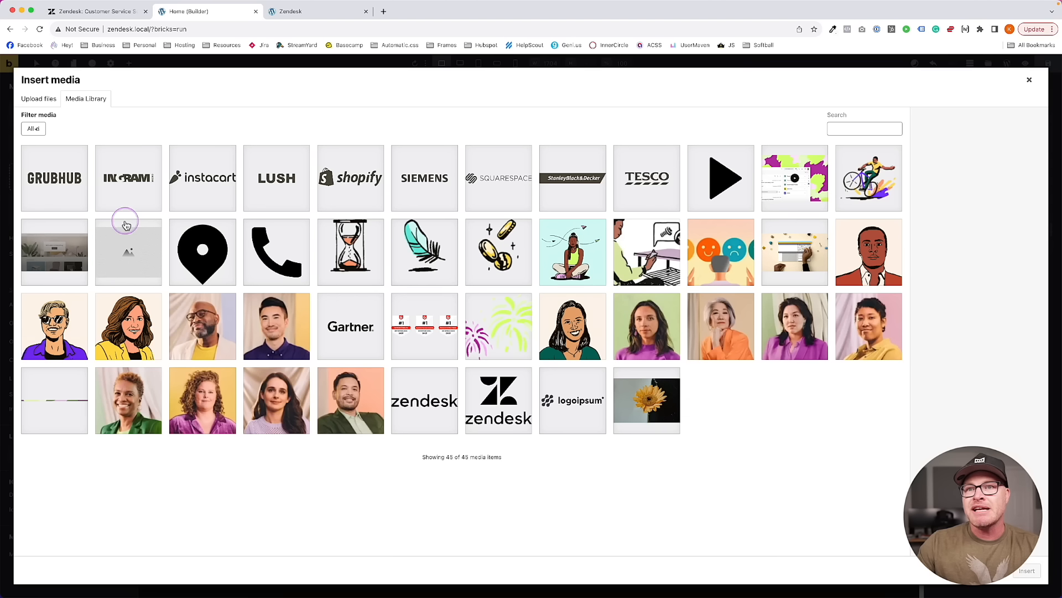
{"action": "left_click", "coordinate": [114, 392]}
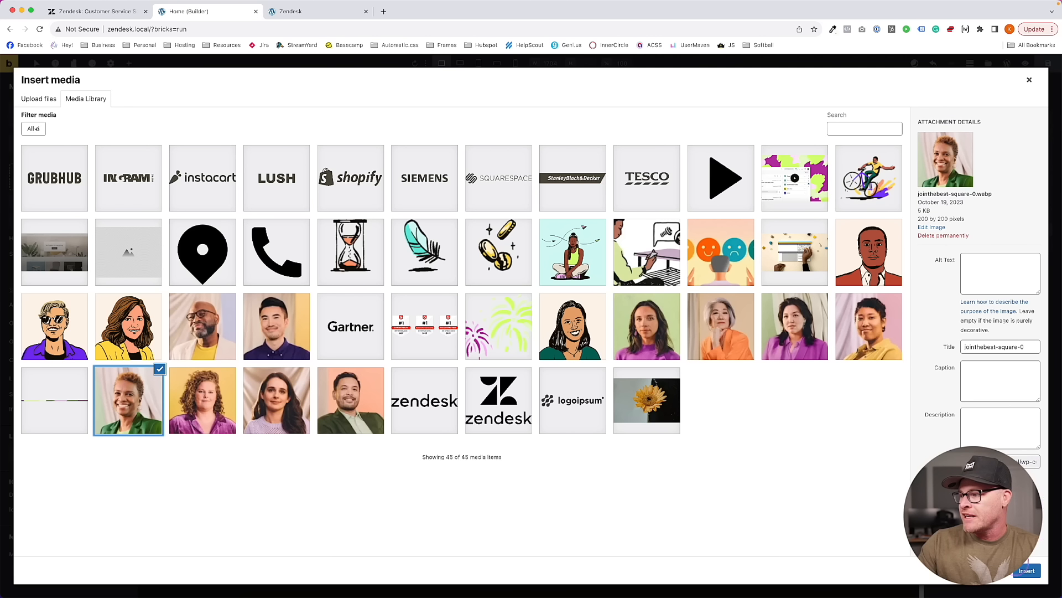
{"action": "left_click", "coordinate": [1026, 571]}
{"action": "scroll", "coordinate": [457, 228], "scroll_direction": "up", "scroll_amount": 2}
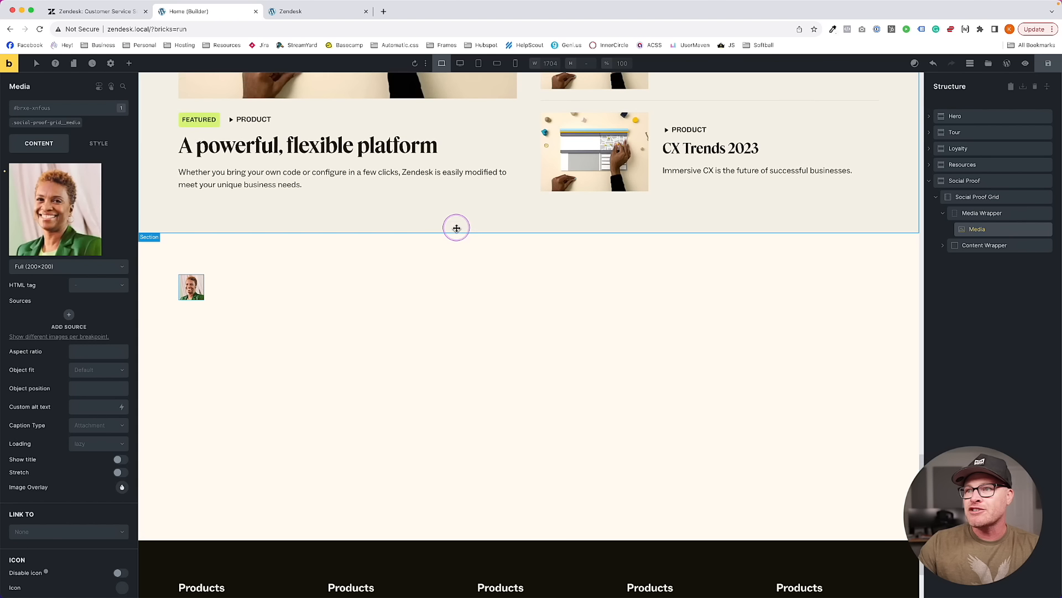
In the social-proof-grid class's custom CSS, start a %root%__media-wrapper rule containing a grid-area property
{"action": "left_click", "coordinate": [982, 213]}
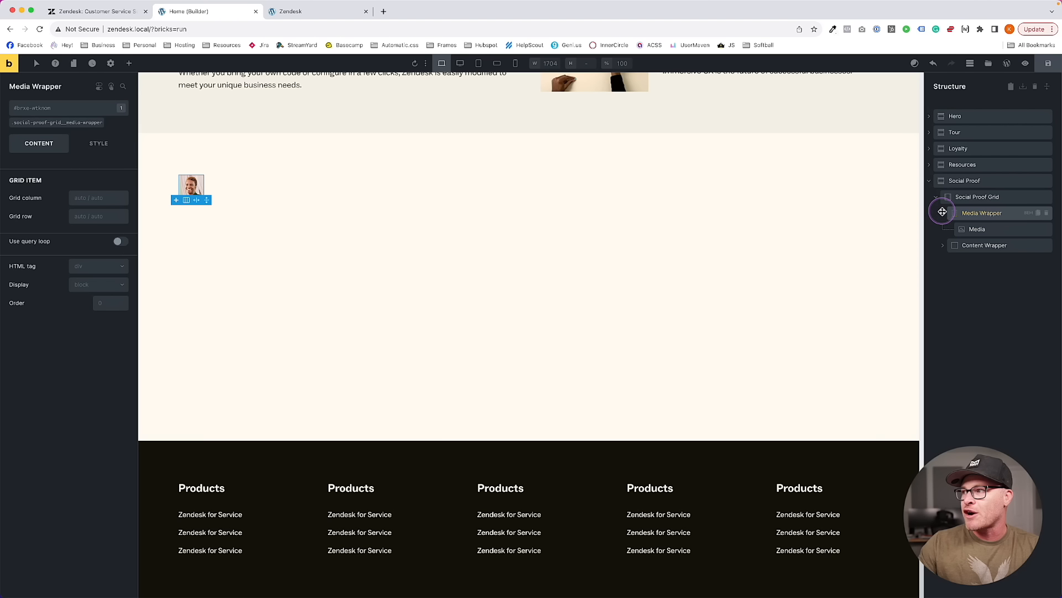
{"action": "left_click", "coordinate": [942, 213]}
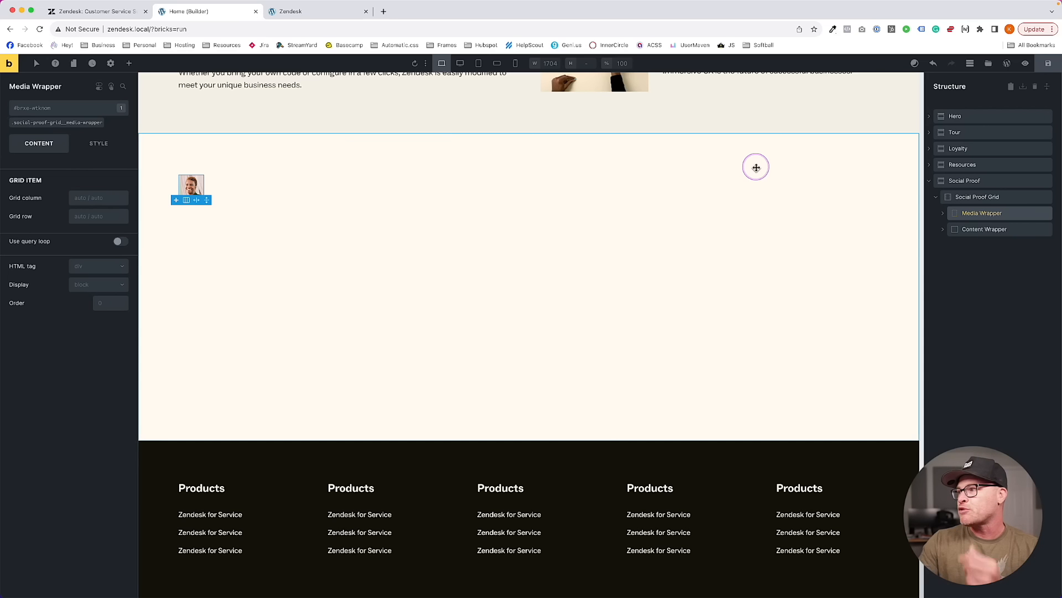
{"action": "left_click", "coordinate": [979, 197]}
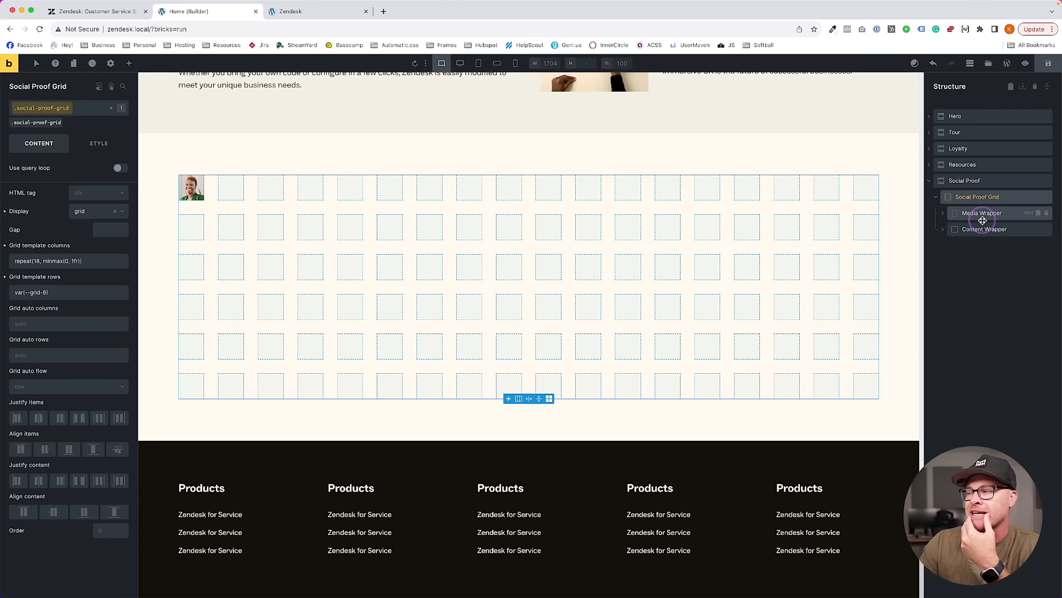
{"action": "left_click", "coordinate": [98, 143]}
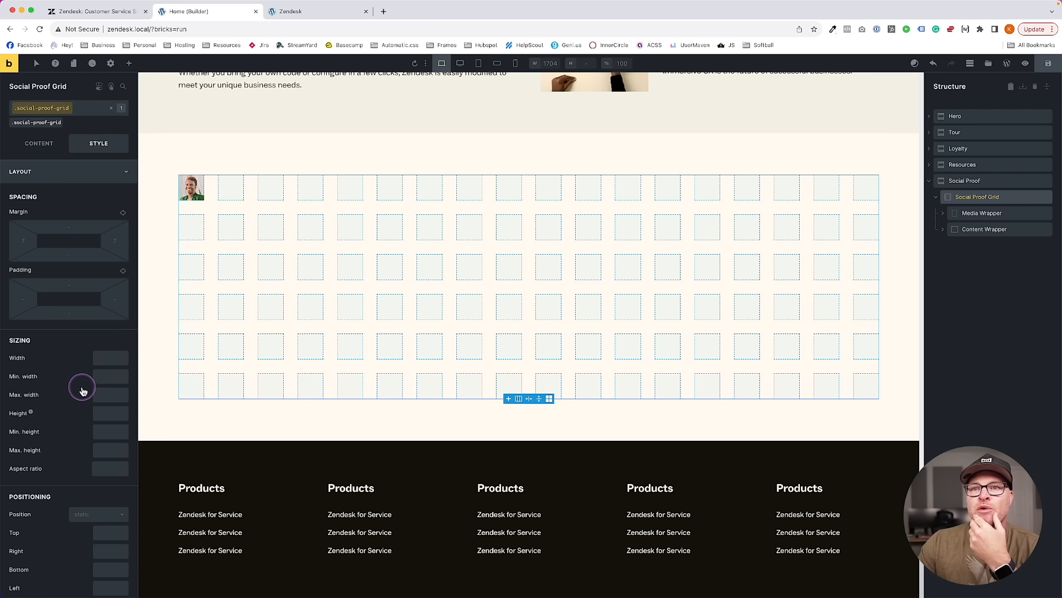
{"action": "scroll", "coordinate": [100, 288], "scroll_direction": "down", "scroll_amount": 10}
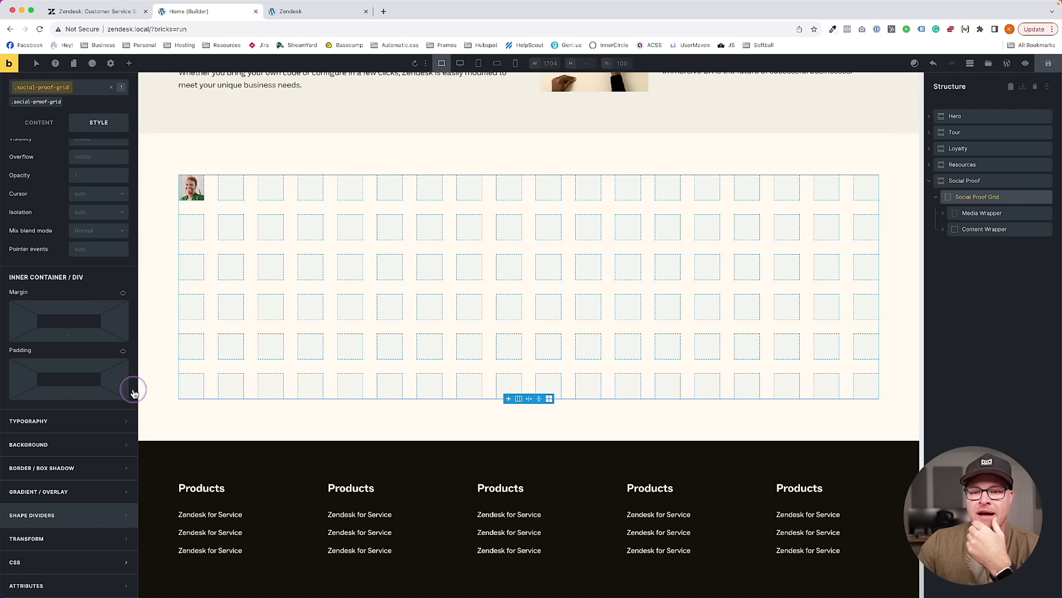
{"action": "scroll", "coordinate": [90, 204], "scroll_direction": "up", "scroll_amount": 10}
{"action": "left_click", "coordinate": [123, 89]}
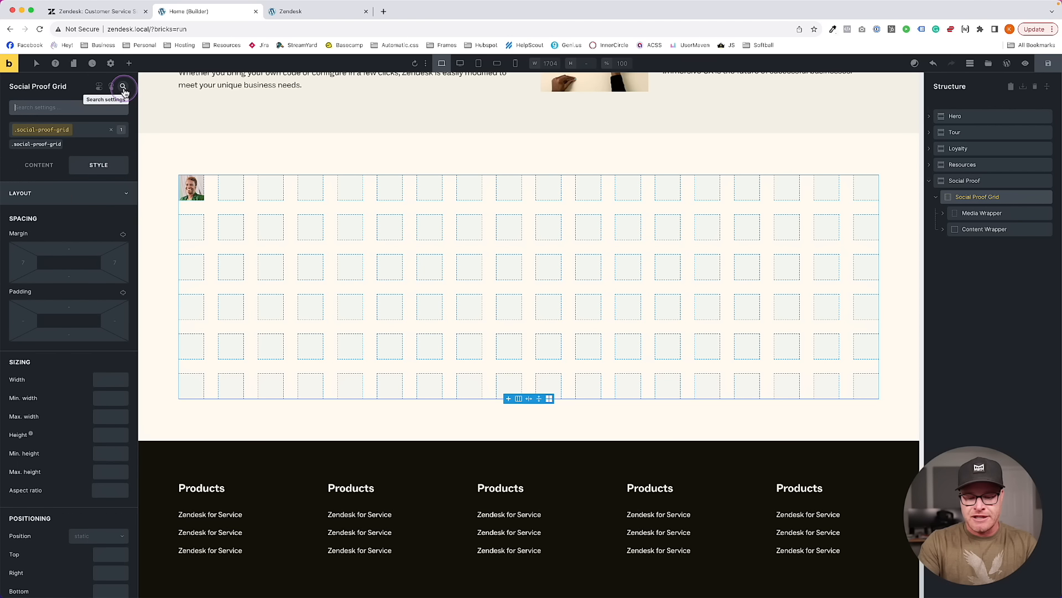
{"action": "type", "text": "cus"}
{"action": "left_click", "coordinate": [121, 239]}
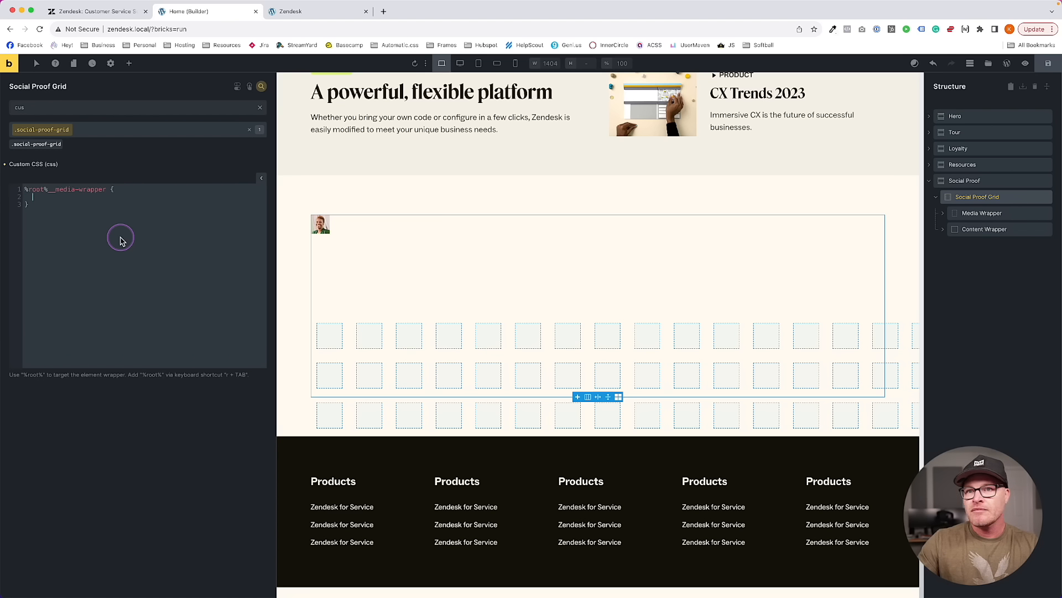
{"action": "type", "text": "grid-area:"}
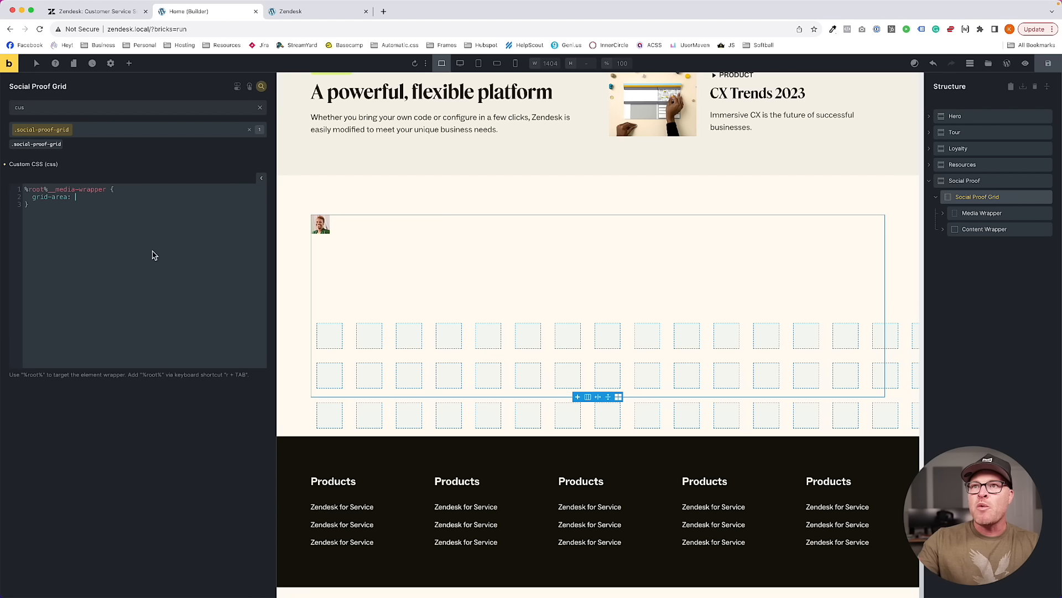
Set the media-wrapper rule's grid-area to 2 / 1 / span 2 / span 2, checking the portrait layout on the original Zendesk page
{"action": "left_click", "coordinate": [106, 11]}
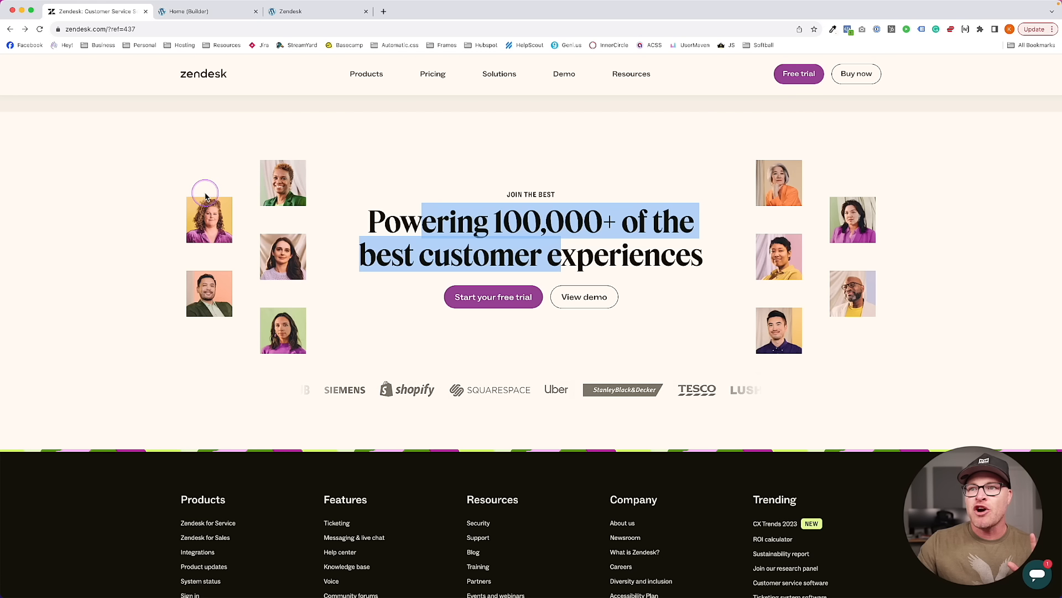
{"action": "left_click", "coordinate": [190, 14]}
{"action": "type", "text": "/"}
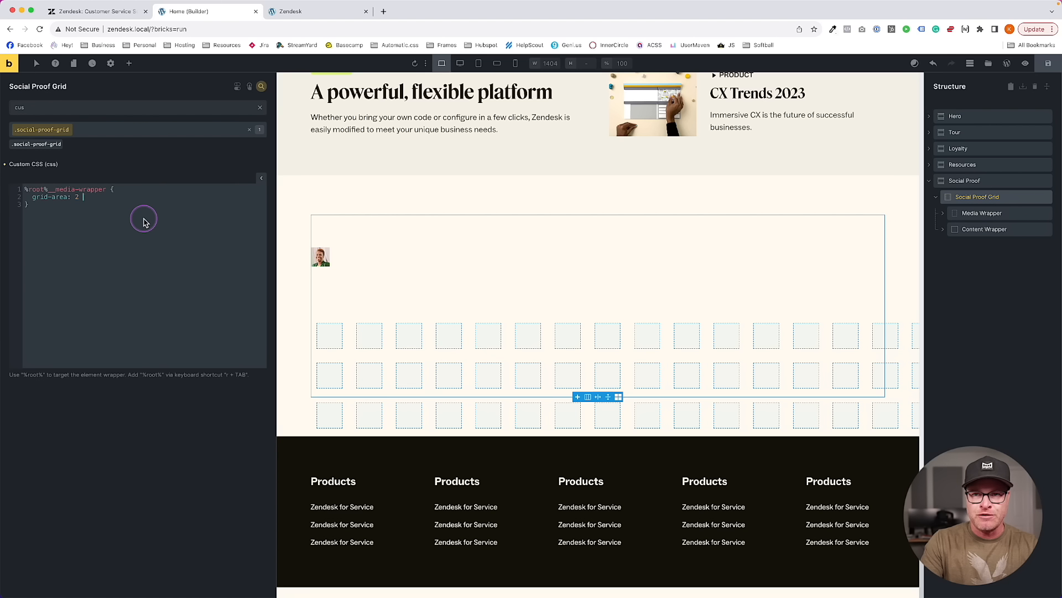
{"action": "left_click", "coordinate": [91, 15]}
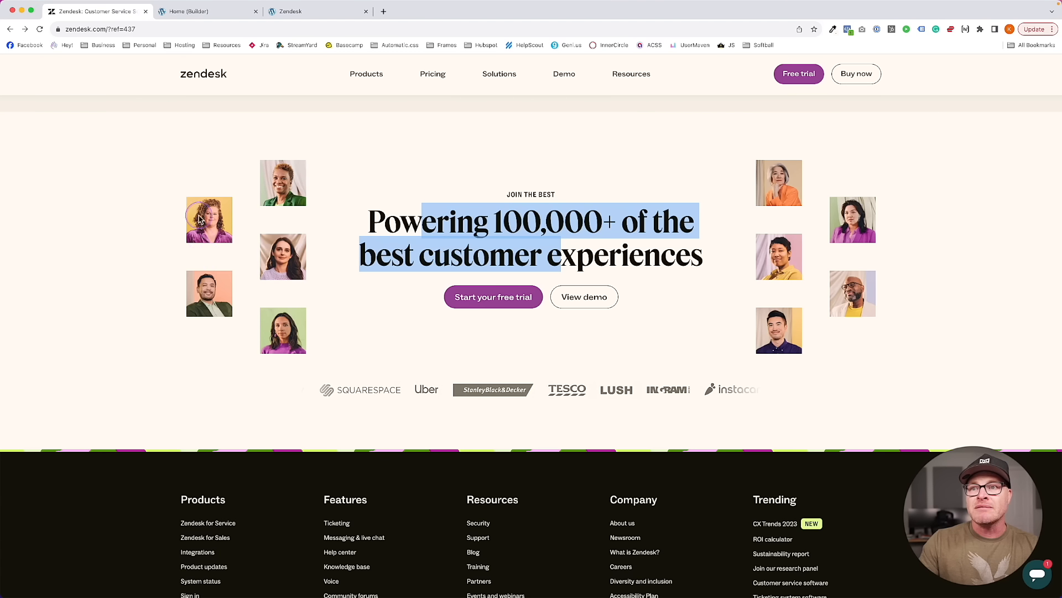
{"action": "left_click", "coordinate": [178, 11]}
{"action": "type", "text": "1) / "}
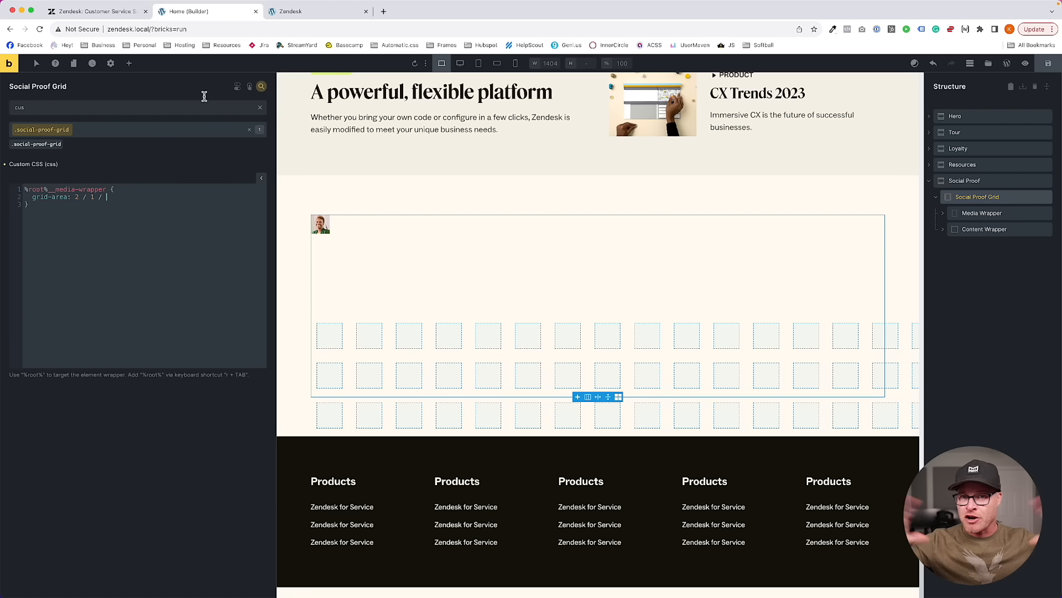
{"action": "type", "text": "span 2"}
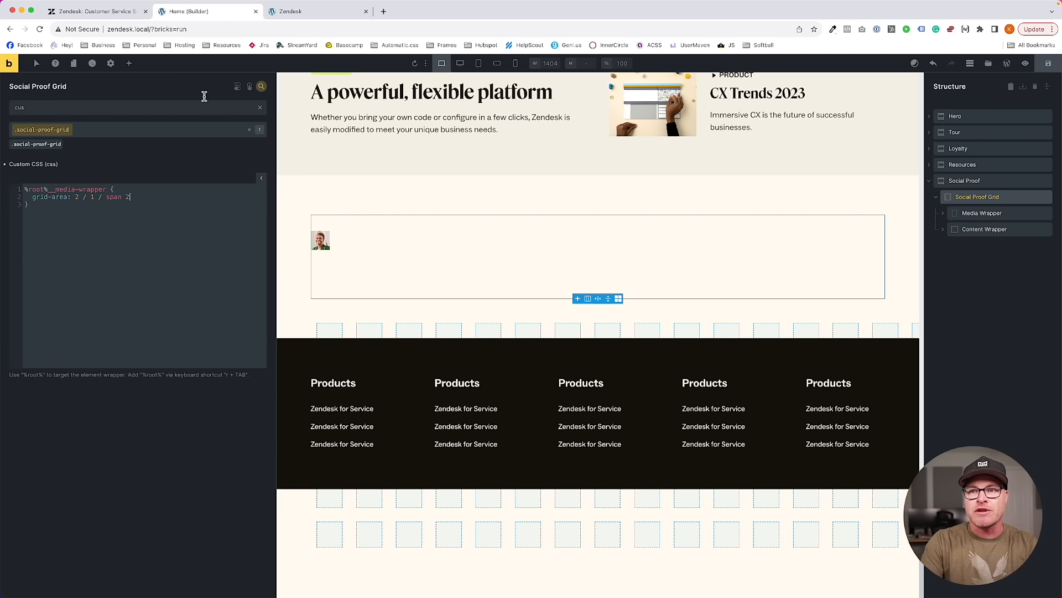
{"action": "type", "text": " / span 2;"}
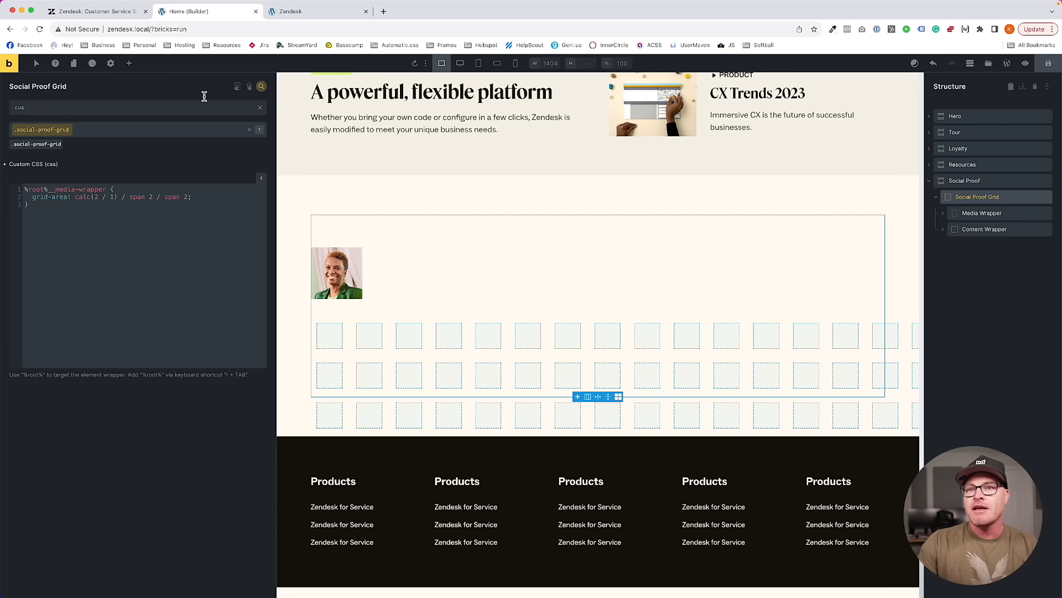
{"action": "left_click_drag", "start_coordinate": [118, 197], "coordinate": [74, 201]}
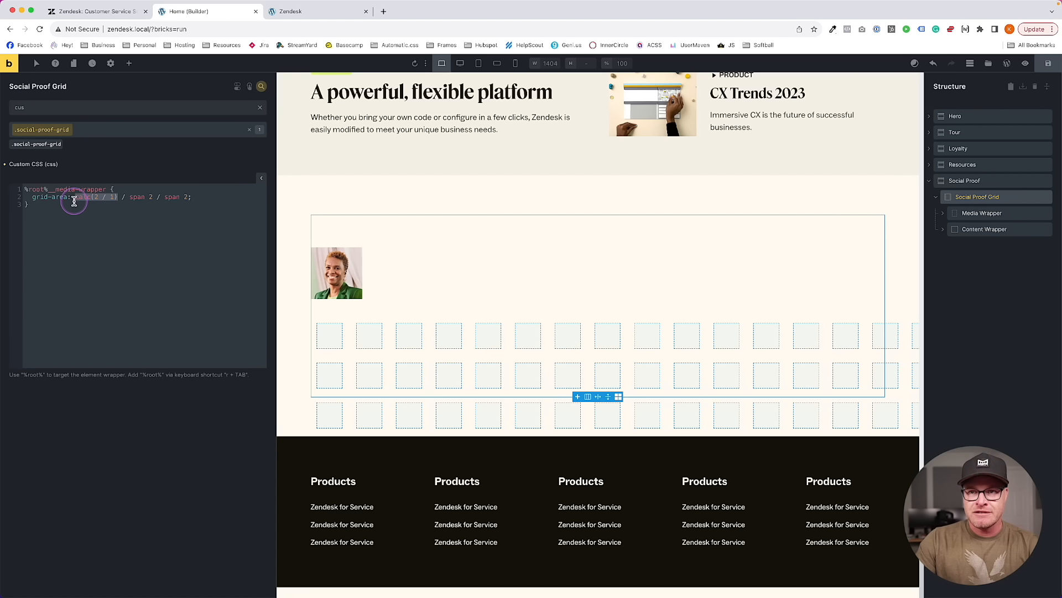
{"action": "type", "text": "2 / 1"}
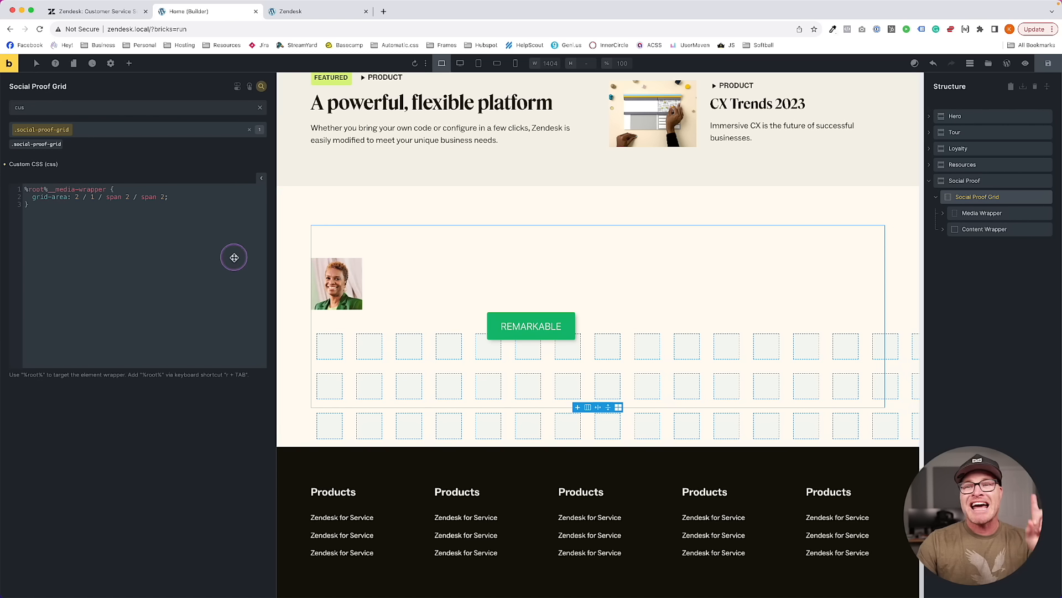
{"action": "left_click", "coordinate": [105, 189]}
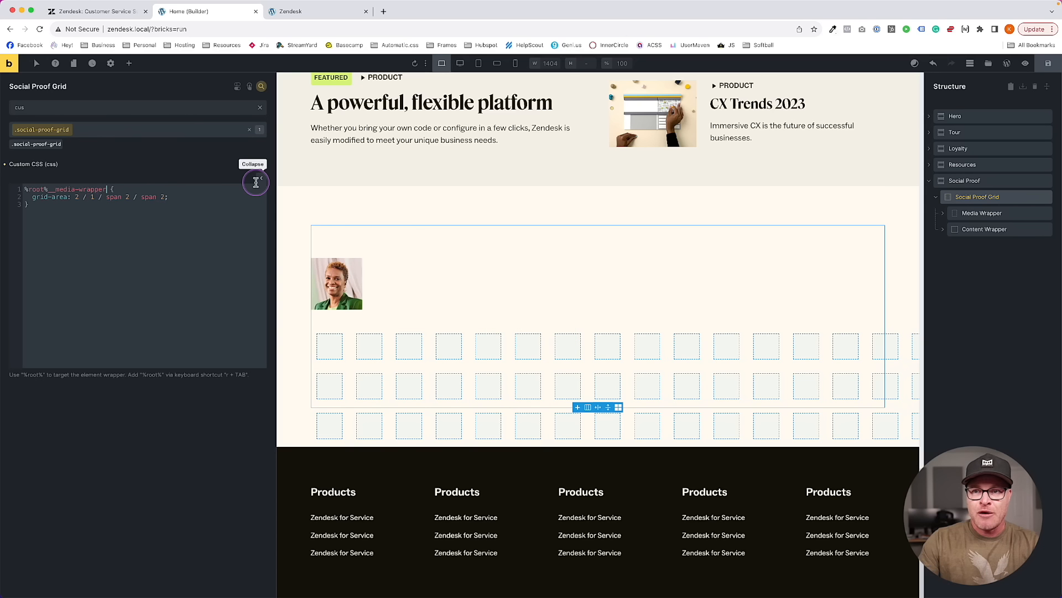
Add the :nth-child(1) pseudo-class to the %root%__media-wrapper selector in the social-proof-grid custom CSS
{"action": "type", "text": ": nth-"}
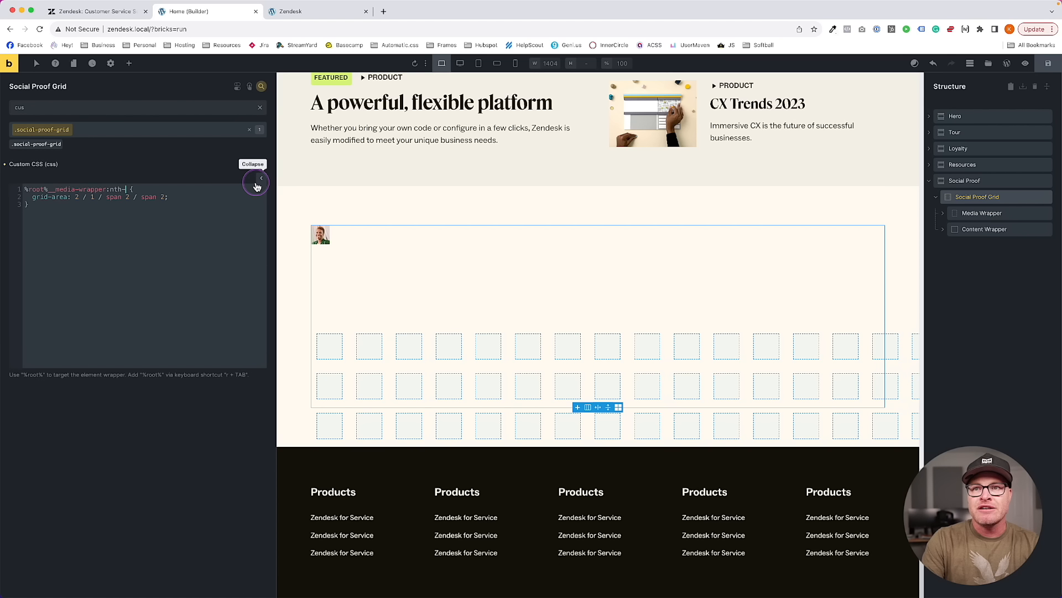
{"action": "type", "text": "chil"}
{"action": "key", "text": "Tab"}
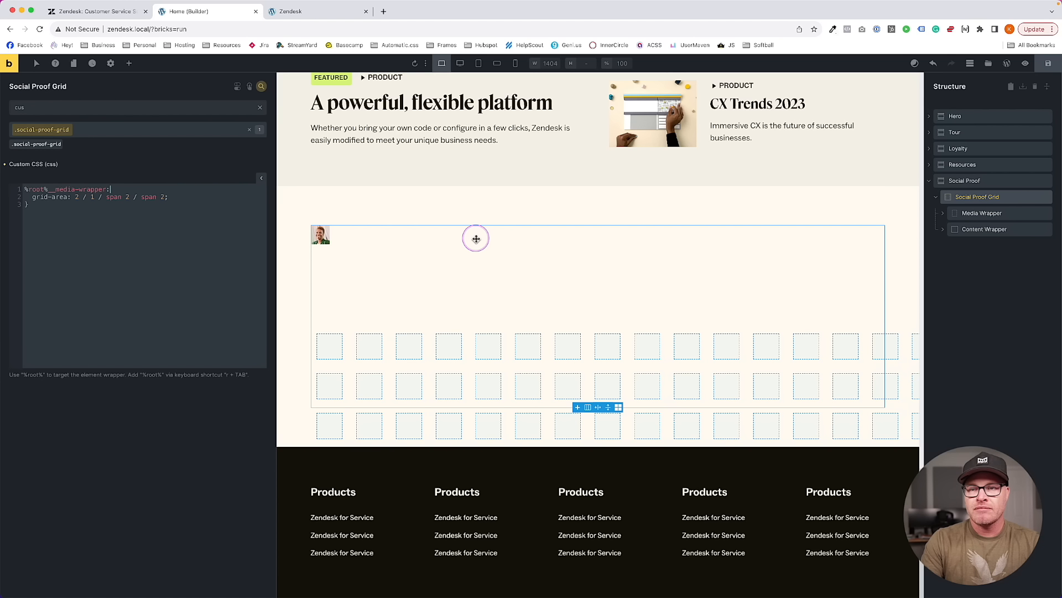
{"action": "key", "text": "BackSpace"}
{"action": "key", "text": "BackSpace"}
{"action": "key", "text": "BackSpace"}
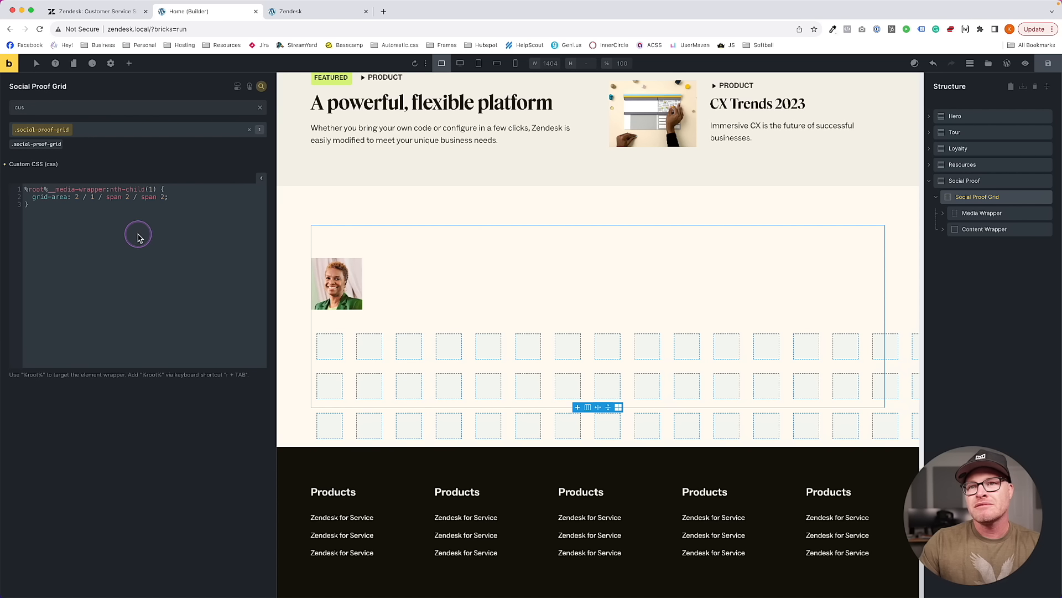
Duplicate the nth-child(1) media-wrapper rule directly below it and change the copy's selector to nth-child(2)
{"action": "left_click_drag", "start_coordinate": [48, 209], "coordinate": [1, 185]}
{"action": "key", "text": "ctrl+c"}
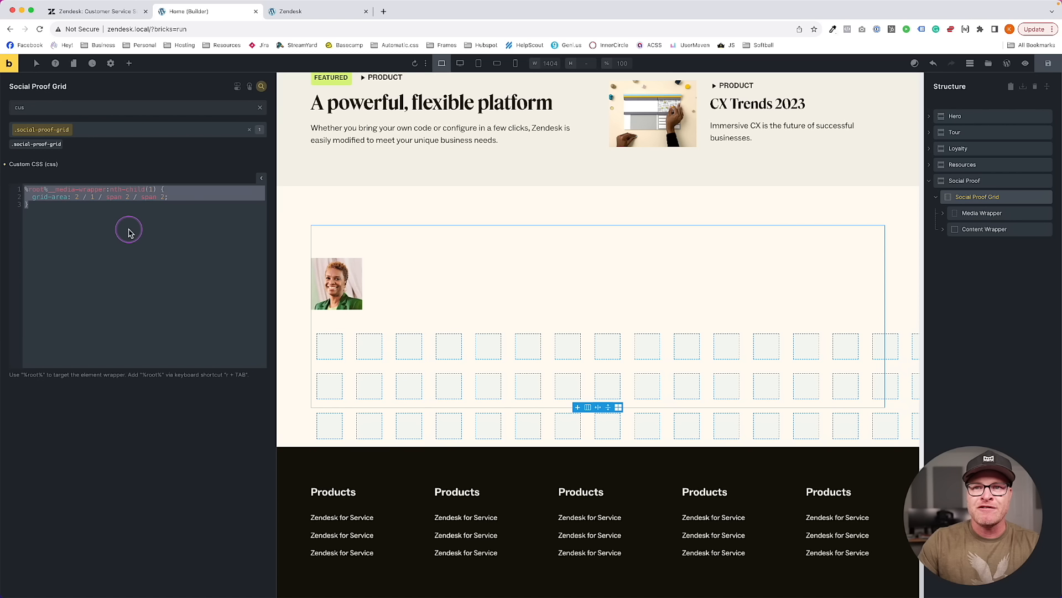
{"action": "left_click", "coordinate": [126, 231]}
{"action": "key", "text": "Return"}
{"action": "key", "text": "ctrl+v"}
{"action": "left_click", "coordinate": [153, 212]}
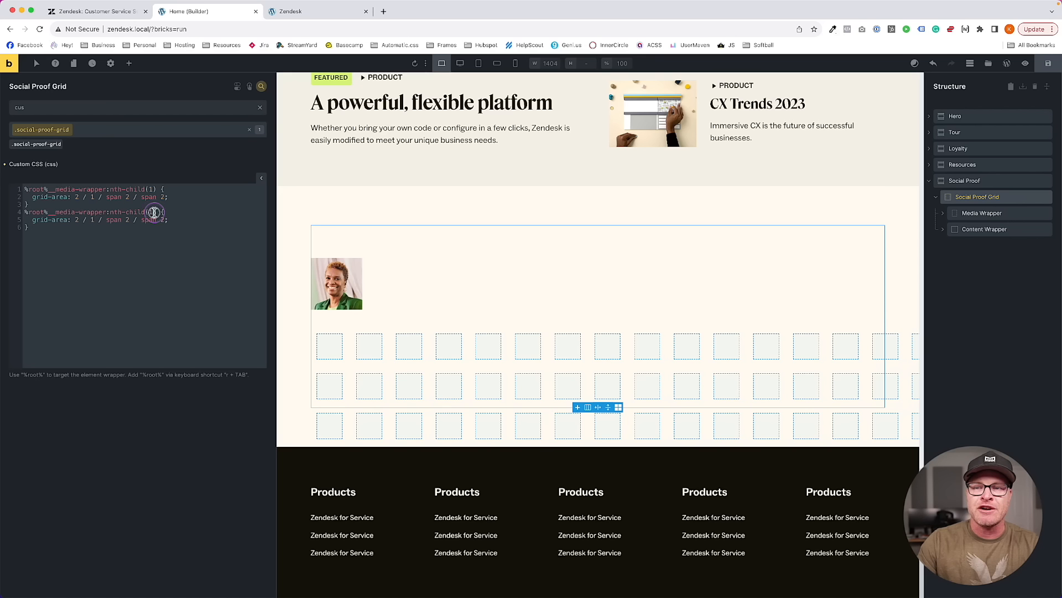
{"action": "key", "text": "BackSpace"}
{"action": "type", "text": "=2"}
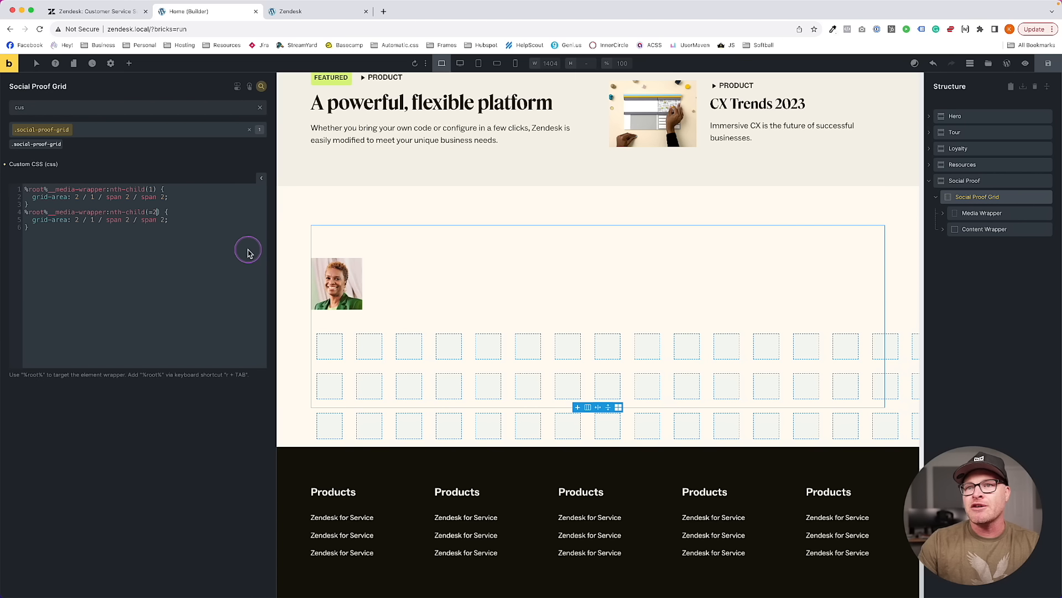
Add the comment "/* Col Left */" directly above the nth-child(1) rule
{"action": "key", "text": "Return"}
{"action": "key", "text": "Return"}
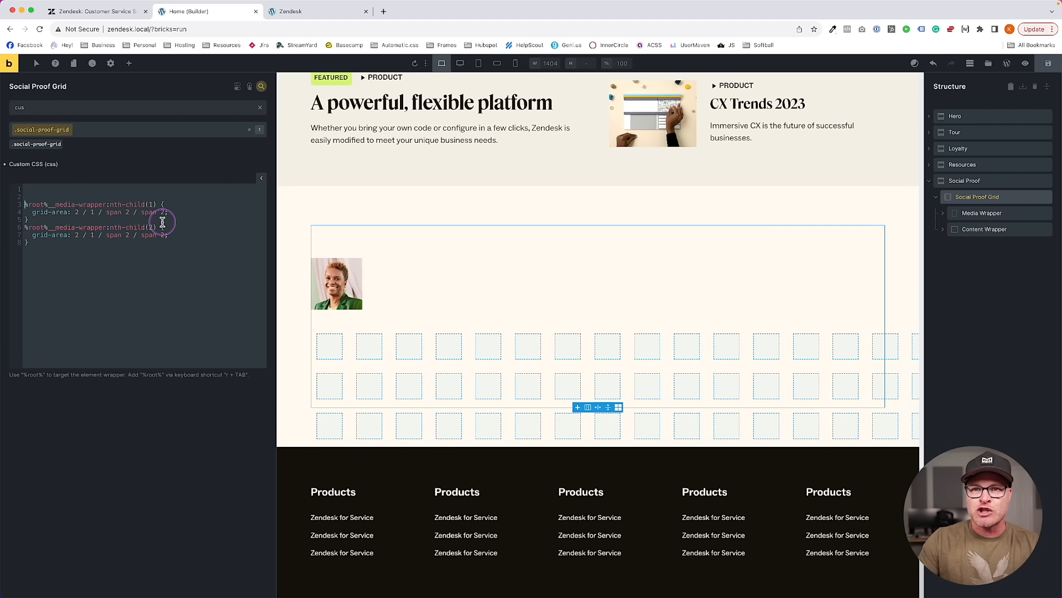
{"action": "type", "text": "/*"}
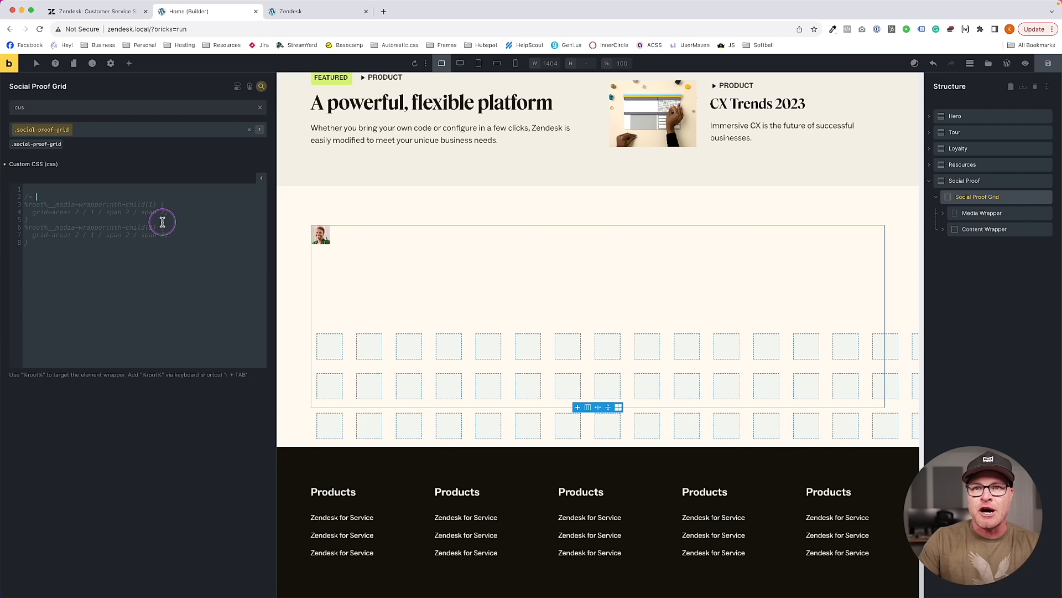
{"action": "key", "text": "Return"}
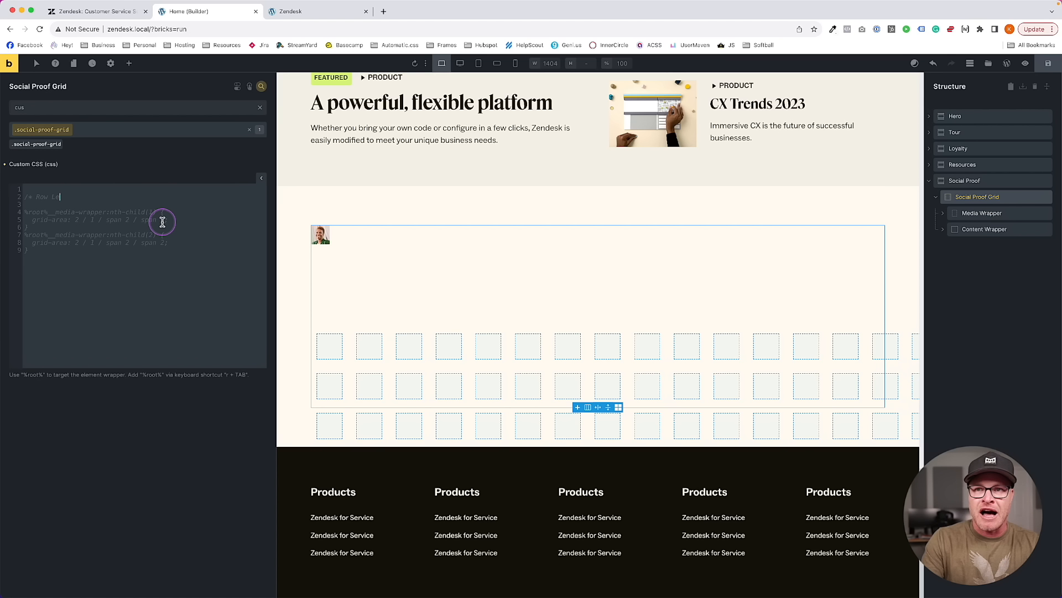
{"action": "type", "text": "Col Left *"}
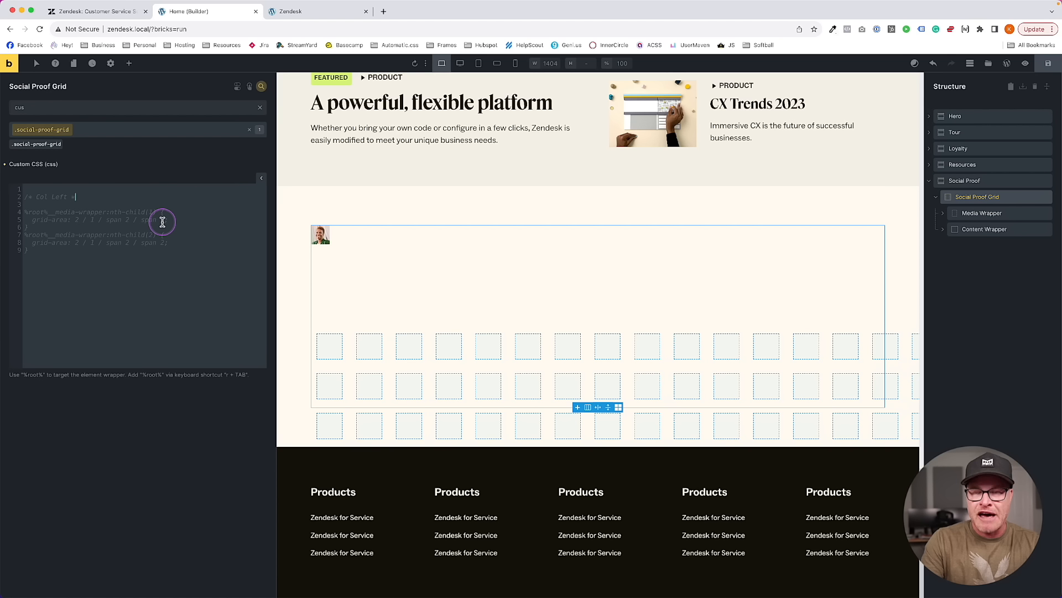
{"action": "type", "text": "/"}
{"action": "left_click", "coordinate": [93, 264]}
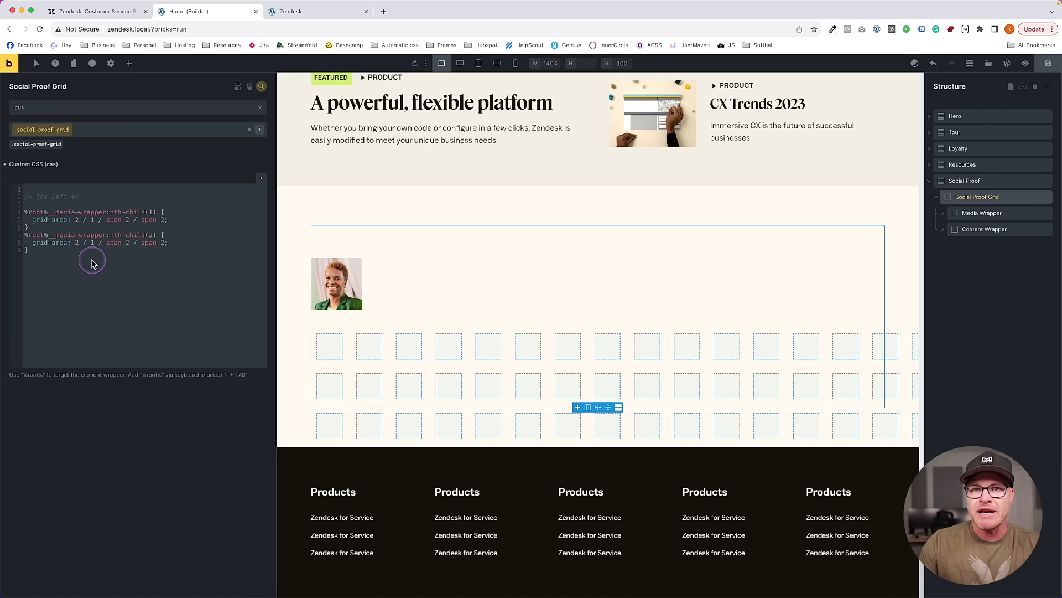
{"action": "left_click", "coordinate": [64, 204]}
{"action": "key", "text": "BackSpace"}
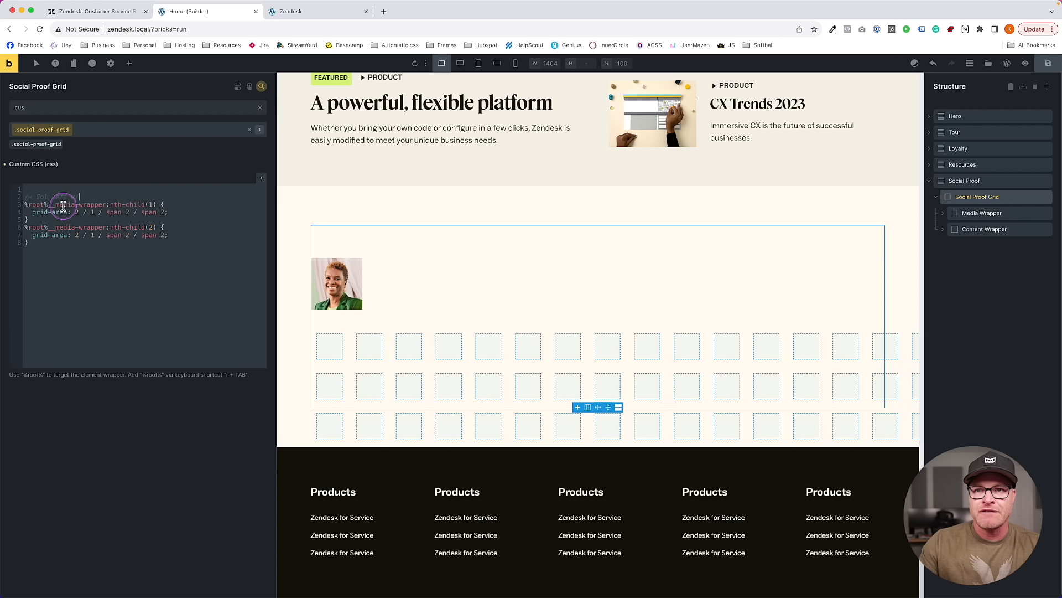
Set the nth-child(2) rule's grid-area to 4 / 1 / span 2 / span 2, save, and duplicate the Media Wrapper once
{"action": "left_click", "coordinate": [78, 235]}
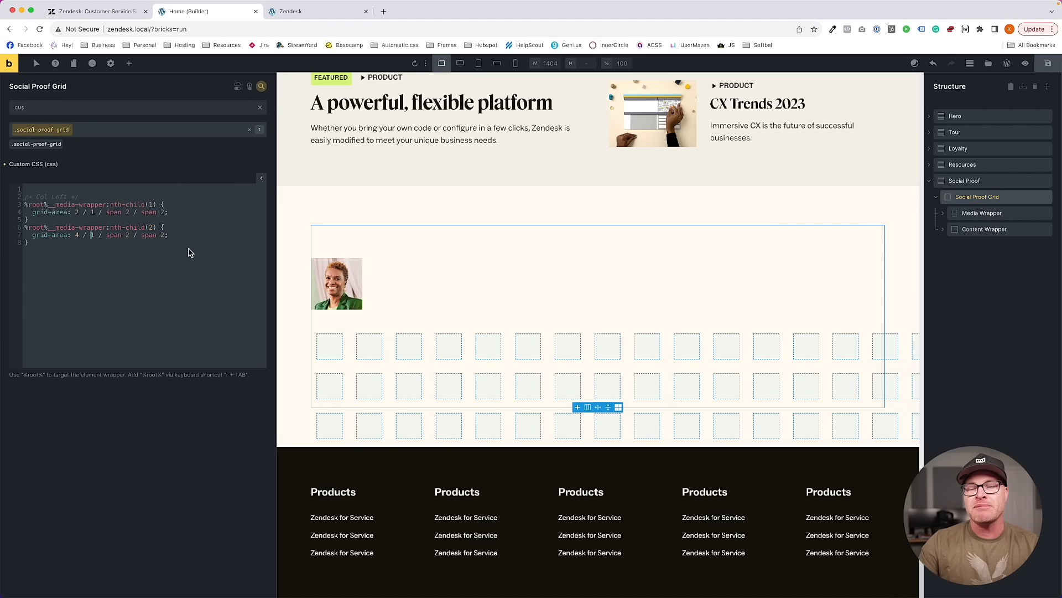
{"action": "left_click", "coordinate": [177, 264]}
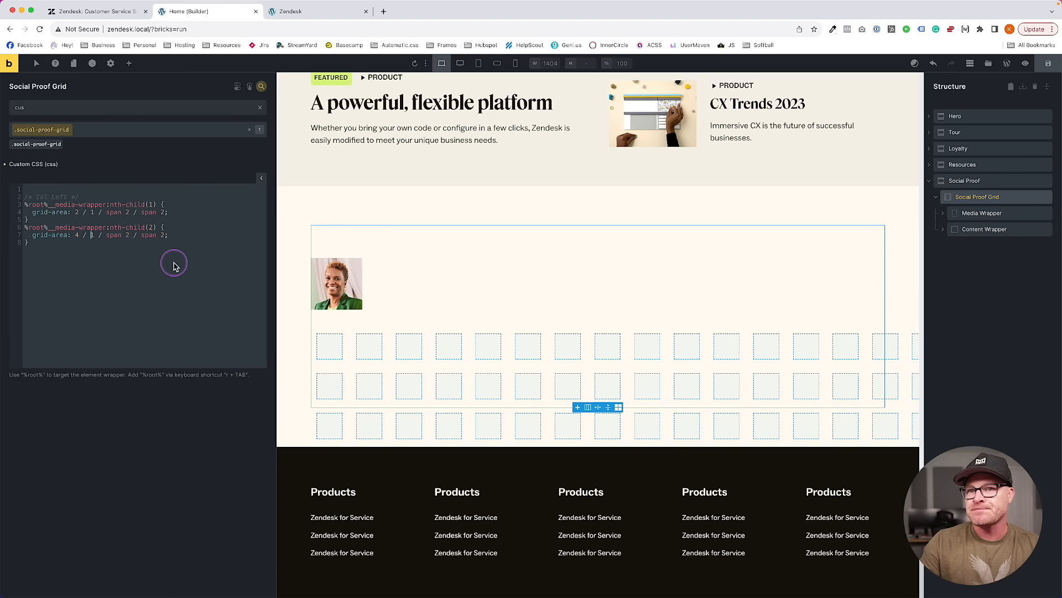
{"action": "left_click", "coordinate": [1049, 67]}
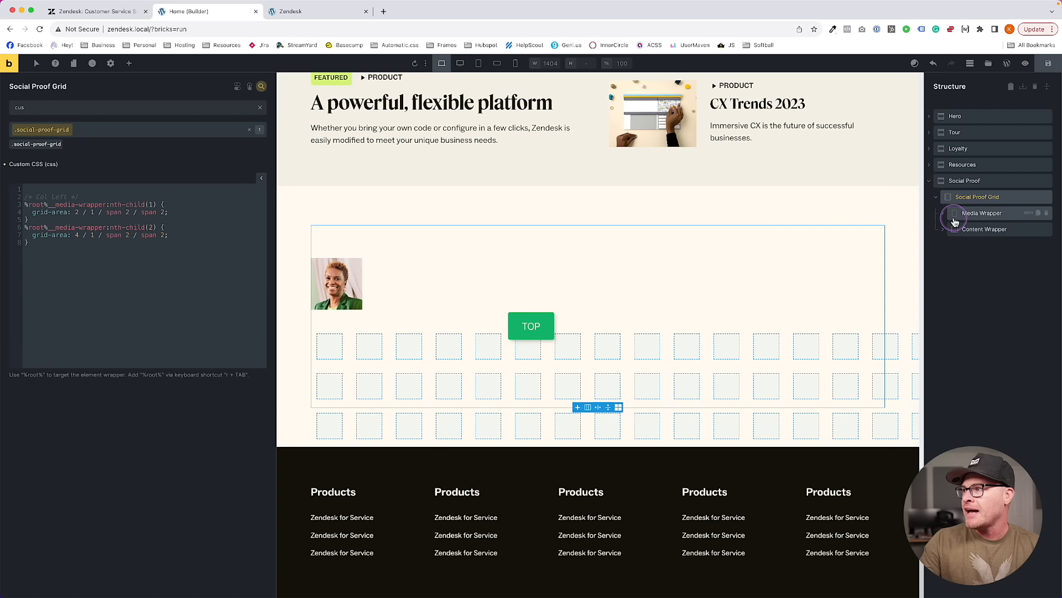
{"action": "left_click", "coordinate": [972, 217]}
{"action": "key", "text": "super+d"}
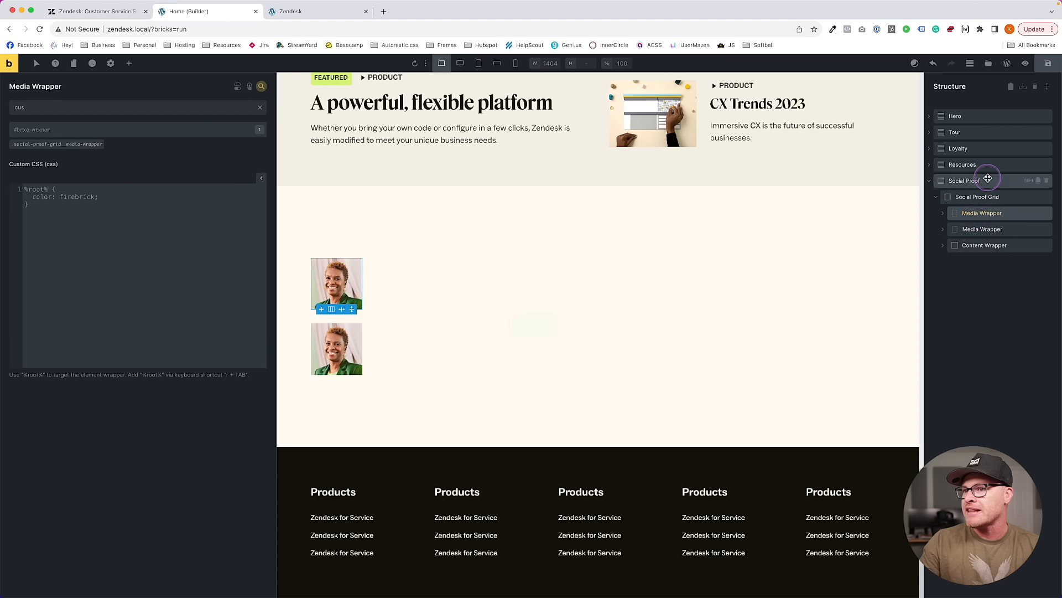
Copy the Col Left block in the Social Proof Grid's custom CSS, paste it below, and change the copy's comment to "Col Left Inside"
{"action": "left_click", "coordinate": [978, 197]}
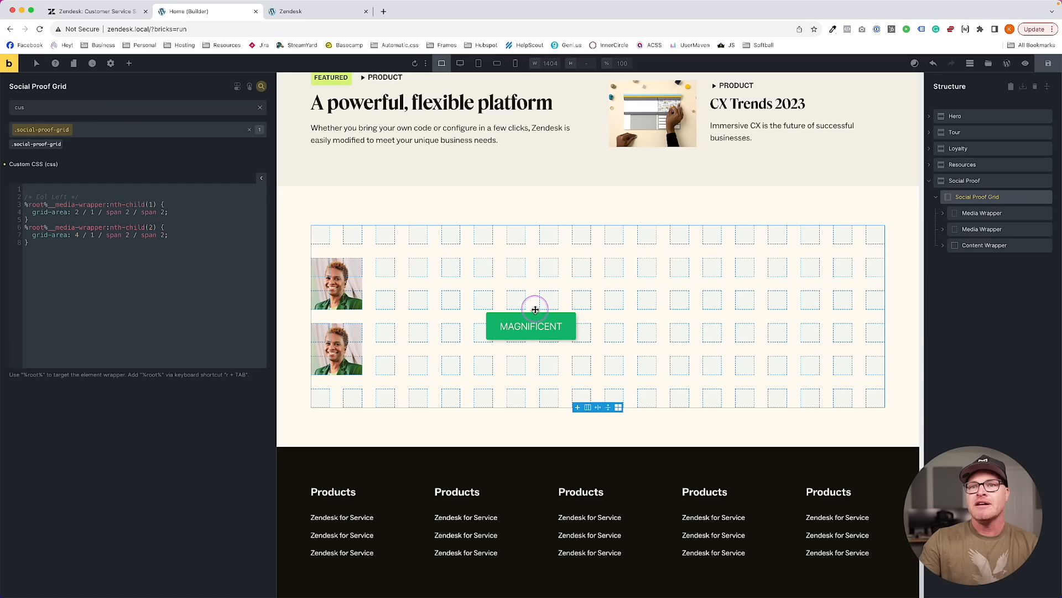
{"action": "left_click_drag", "start_coordinate": [30, 243], "coordinate": [18, 203]}
{"action": "left_click_drag", "start_coordinate": [33, 253], "coordinate": [22, 198]}
{"action": "key", "text": "ctrl+c"}
{"action": "left_click", "coordinate": [39, 243]}
{"action": "key", "text": "Return"}
{"action": "key", "text": "Return"}
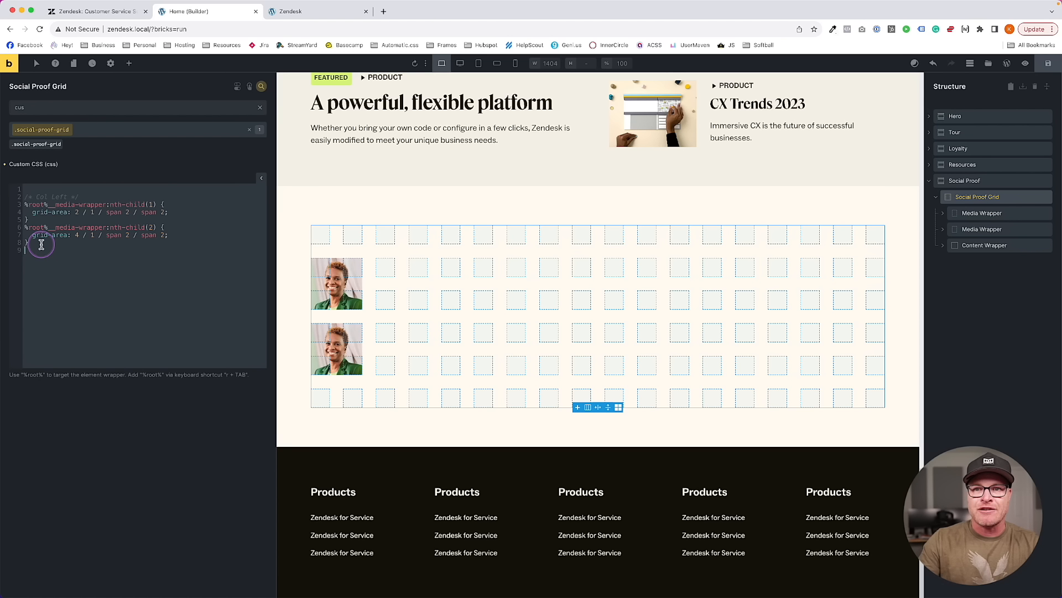
{"action": "key", "text": "ctrl+v"}
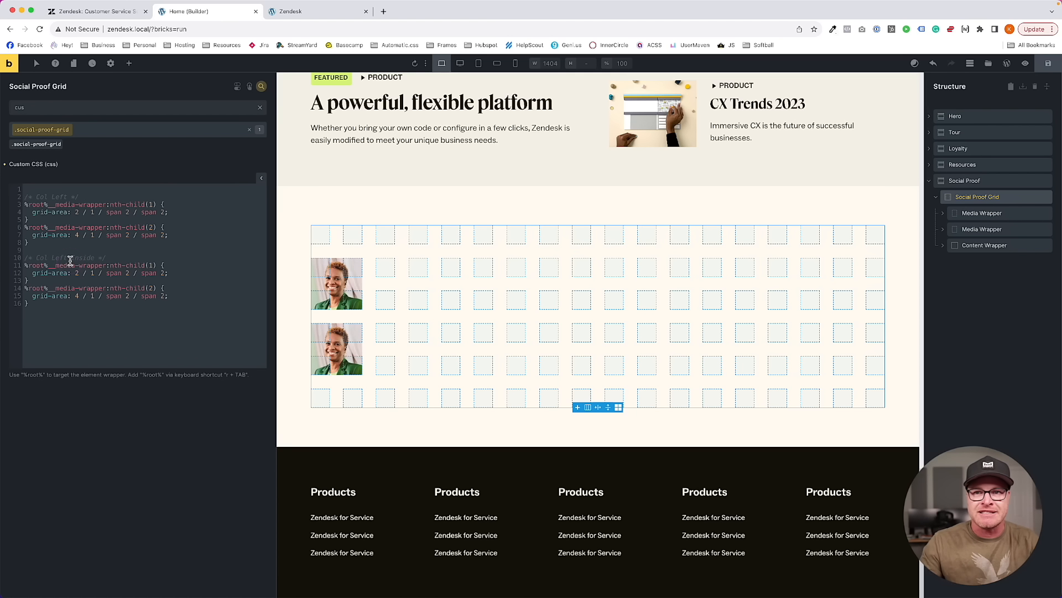
Add a third rule to the Col Left Inside block and renumber its selectors to nth-child(3), nth-child(4) and nth-child(5)
{"action": "left_click", "coordinate": [50, 304]}
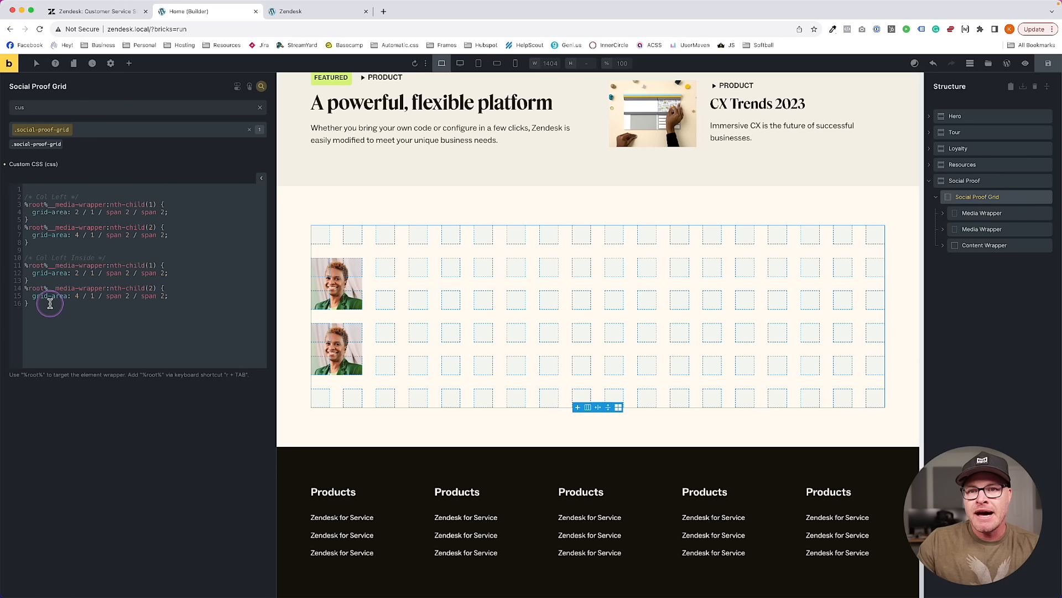
{"action": "left_click_drag", "start_coordinate": [44, 304], "coordinate": [14, 290]}
{"action": "key", "text": "super+c"}
{"action": "left_click", "coordinate": [35, 304]}
{"action": "key", "text": "Return"}
{"action": "key", "text": "super+v"}
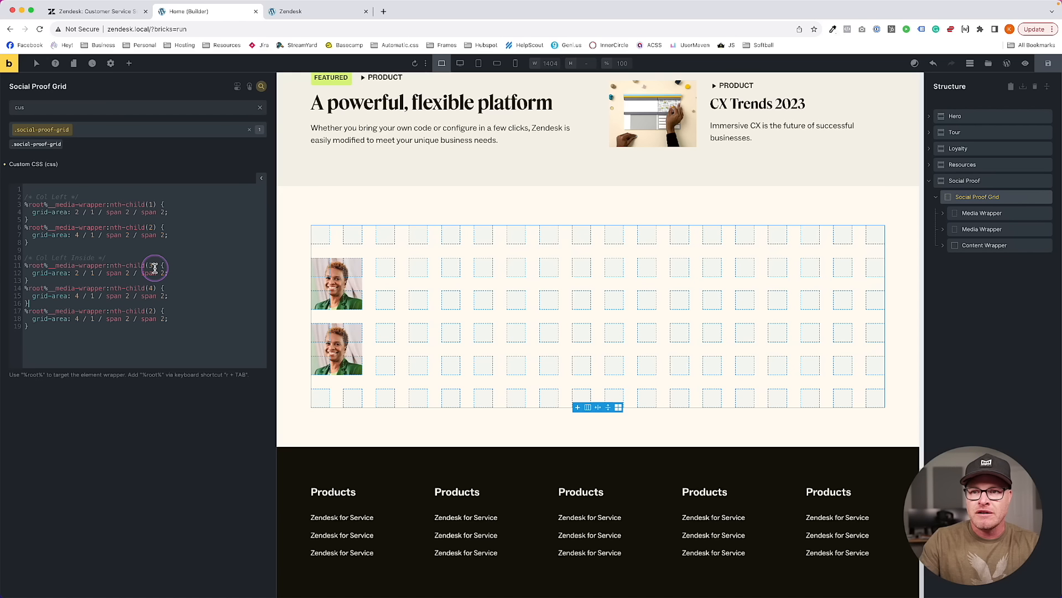
{"action": "left_click", "coordinate": [124, 329]}
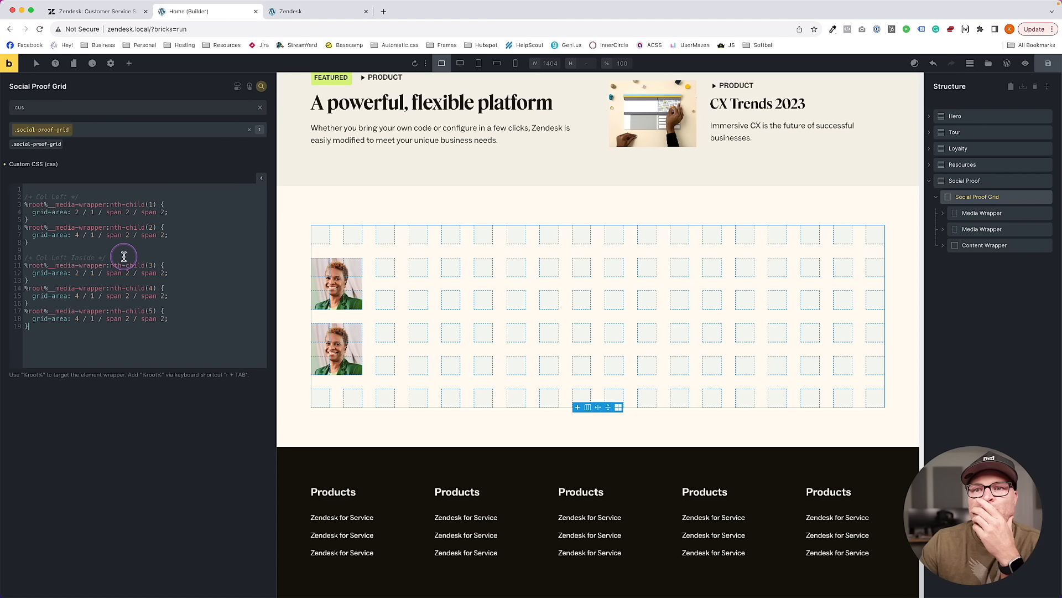
Set the Col Left Inside grid areas to start at 1 / 3, 3 / 3 and 5 / 3, keeping span 2 / span 2, and save
{"action": "left_click", "coordinate": [94, 273]}
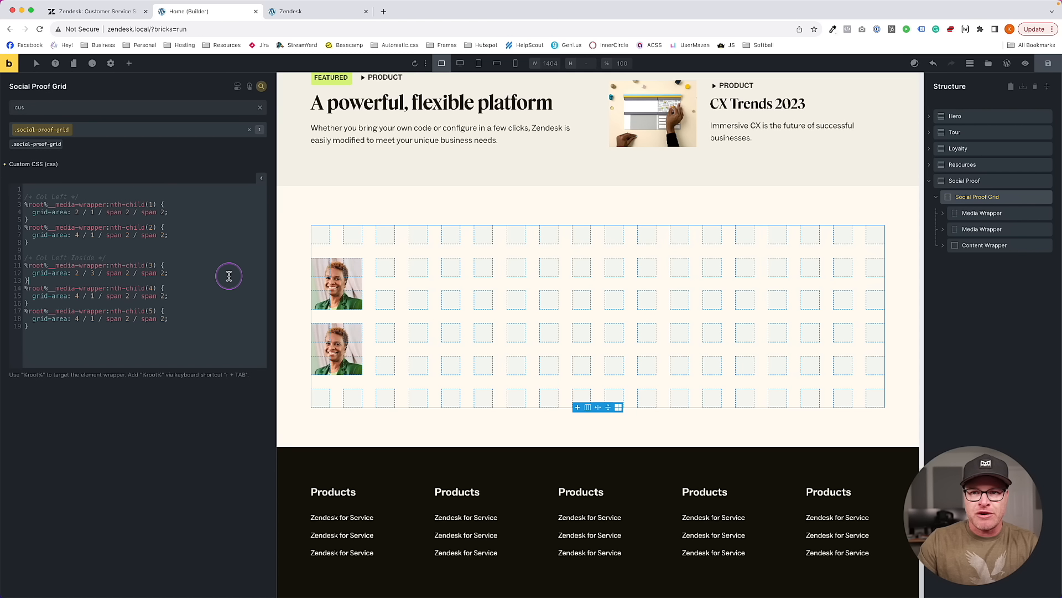
{"action": "key", "text": "BackSpace"}
{"action": "type", "text": "3"}
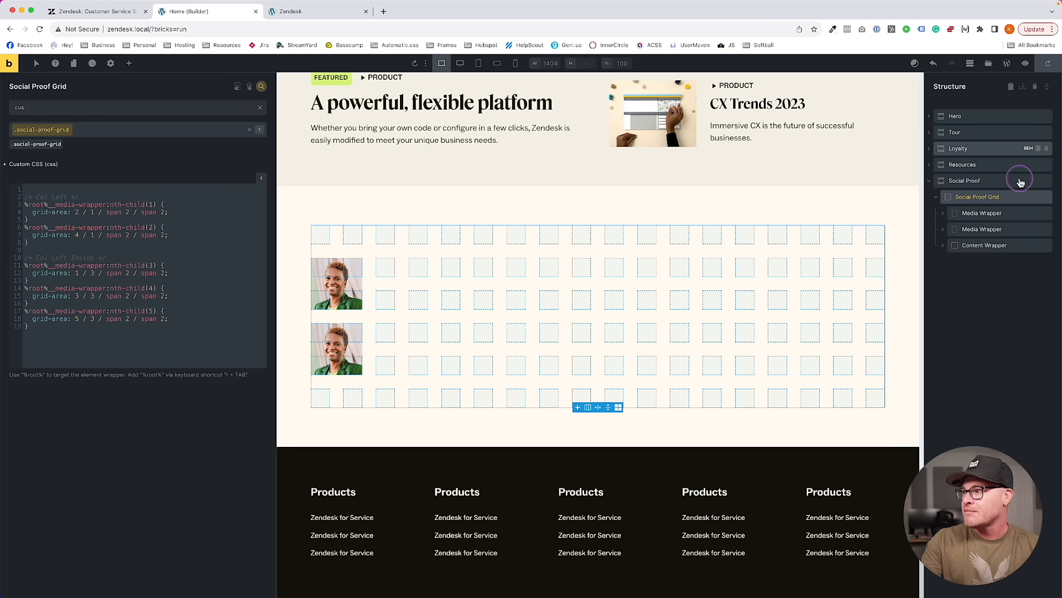
Duplicate the second Media Wrapper three times within the Social Proof Grid
{"action": "left_click", "coordinate": [990, 230]}
{"action": "key", "text": "super+d"}
{"action": "key", "text": "super+d"}
{"action": "key", "text": "super+d"}
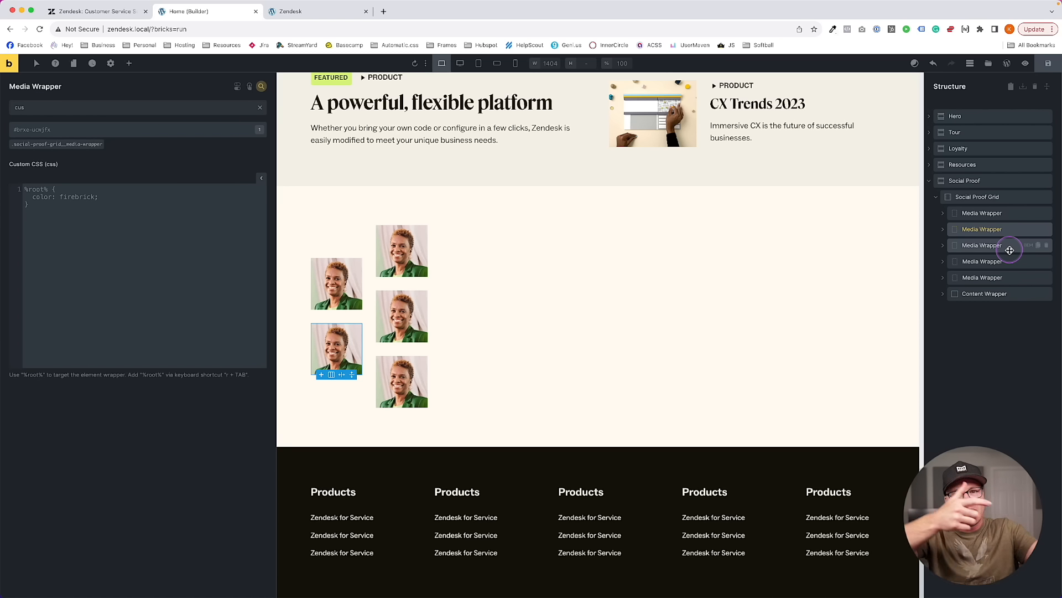
Paste a copy of all the Social Proof Grid's column CSS below the original, changing its comments to "Col Right" and "Col Right Inside"
{"action": "left_click", "coordinate": [977, 197]}
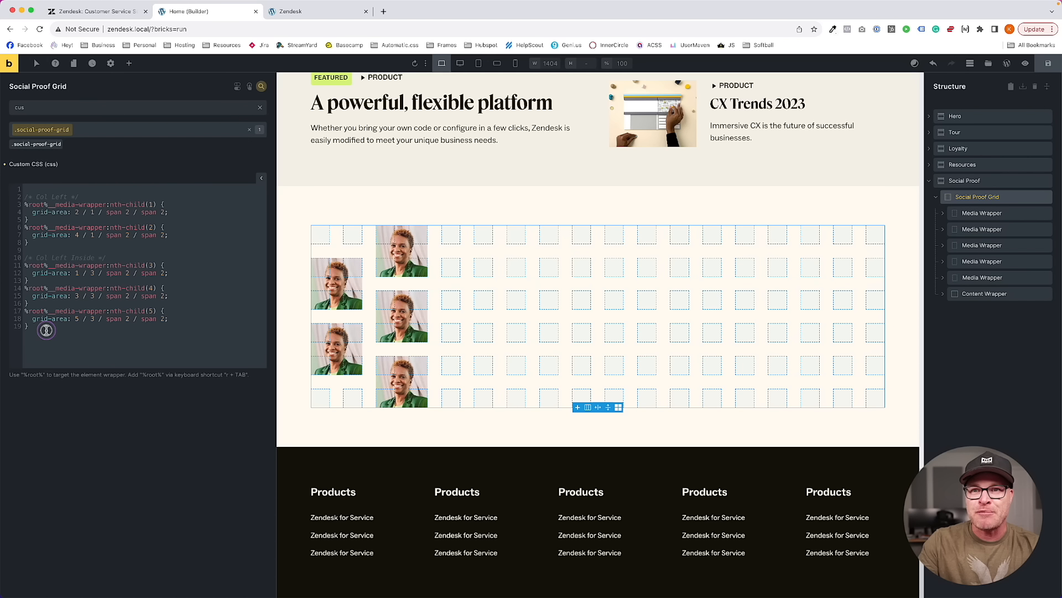
{"action": "left_click_drag", "start_coordinate": [47, 330], "coordinate": [22, 193]}
{"action": "left_click", "coordinate": [68, 344]}
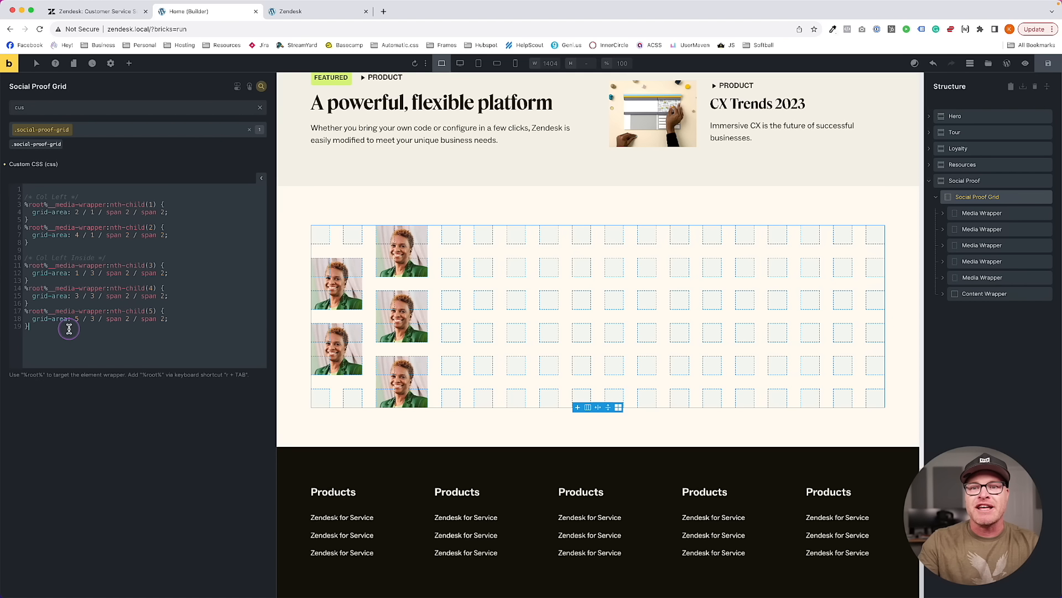
{"action": "key", "text": "Return"}
{"action": "key", "text": "Return"}
{"action": "key", "text": "super+v"}
{"action": "scroll", "coordinate": [69, 329], "scroll_direction": "up", "scroll_amount": 5}
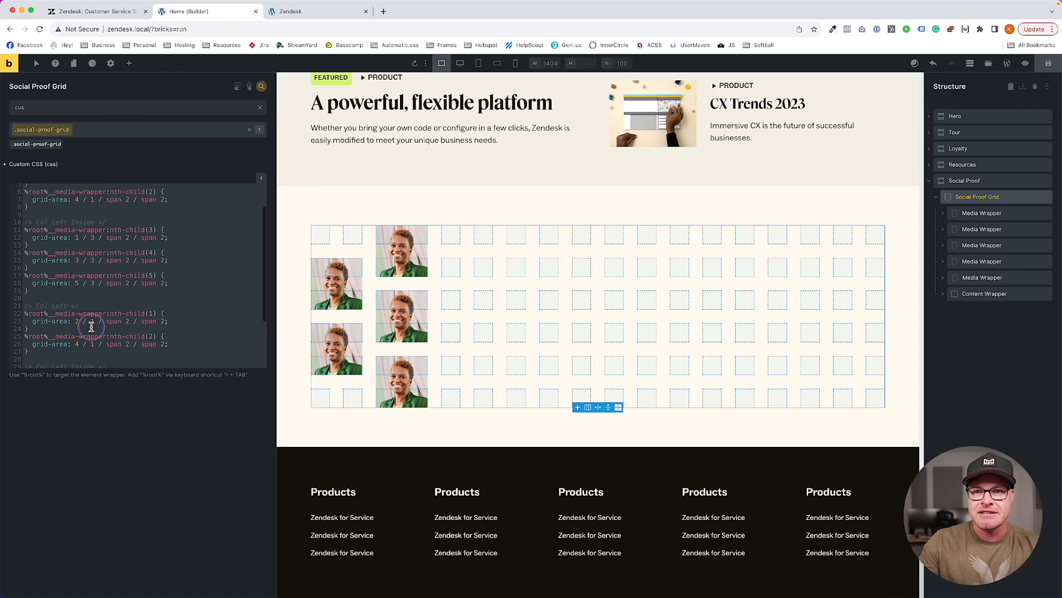
{"action": "double_click", "coordinate": [59, 284]}
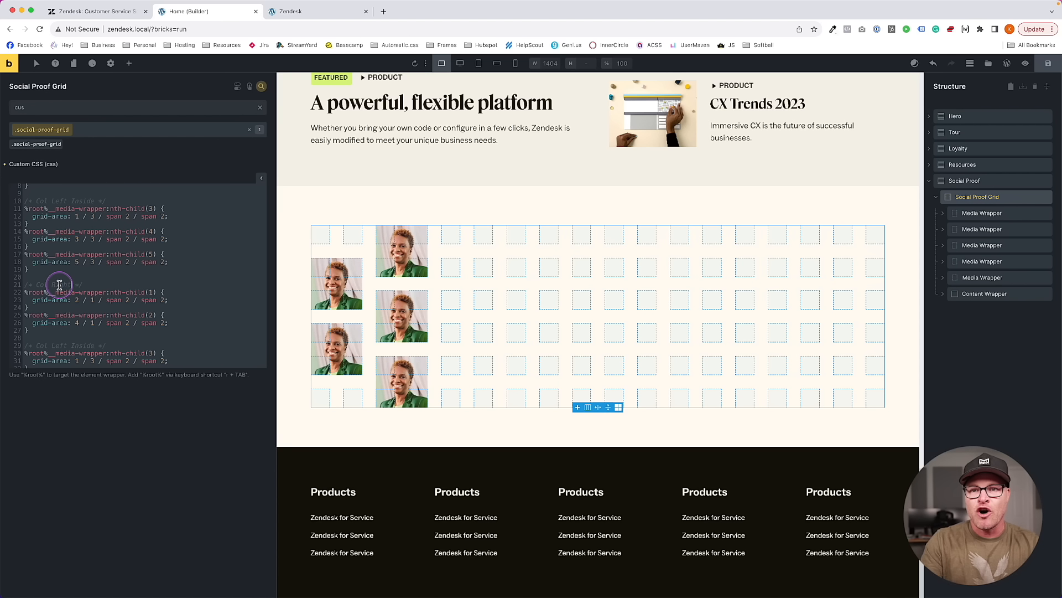
{"action": "type", "text": "Right"}
{"action": "scroll", "coordinate": [60, 285], "scroll_direction": "down", "scroll_amount": 3}
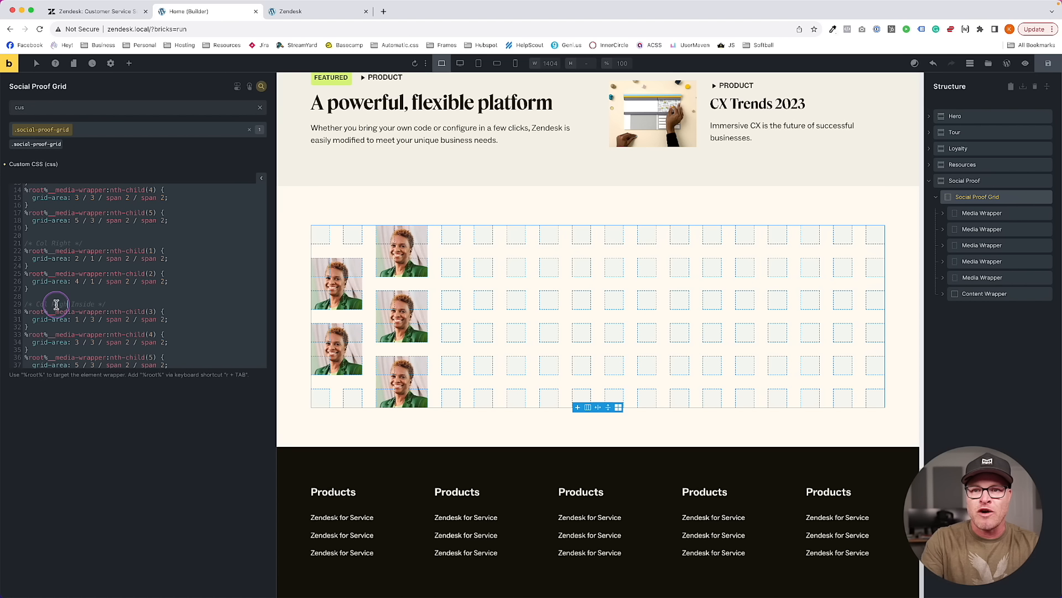
{"action": "scroll", "coordinate": [69, 276], "scroll_direction": "down", "scroll_amount": 1}
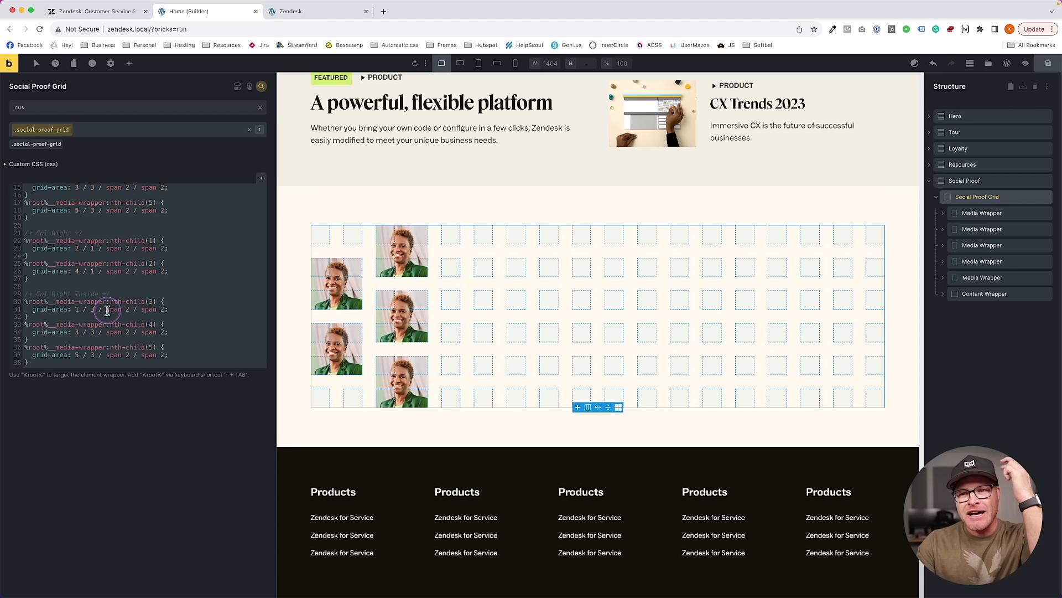
Set the column start to 17 in the three Col Right Inside grid areas
{"action": "scroll", "coordinate": [105, 283], "scroll_direction": "up", "scroll_amount": 2}
{"action": "scroll", "coordinate": [161, 244], "scroll_direction": "down", "scroll_amount": 2}
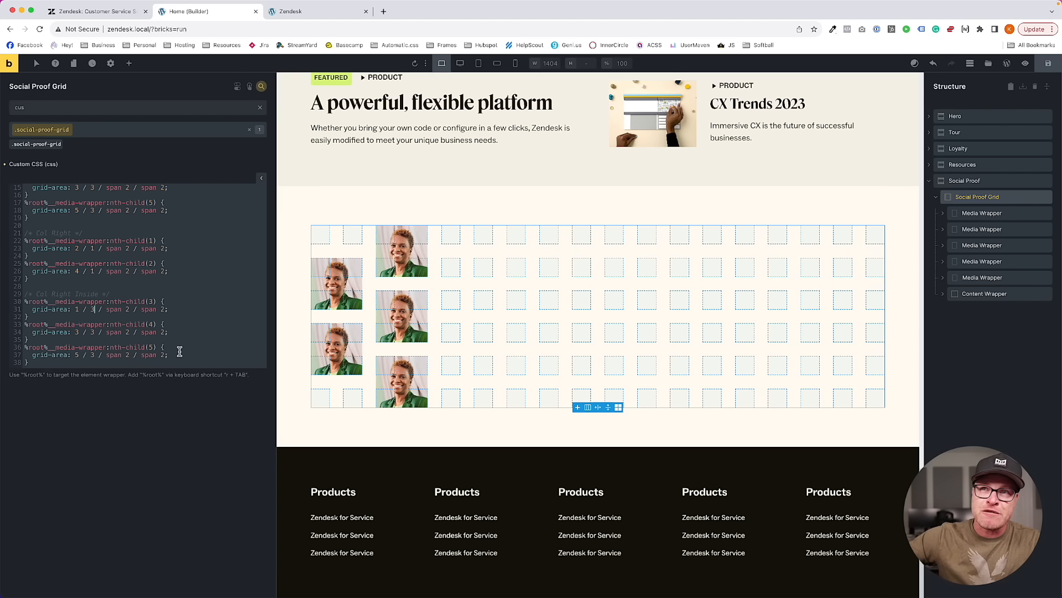
{"action": "type", "text": "7"}
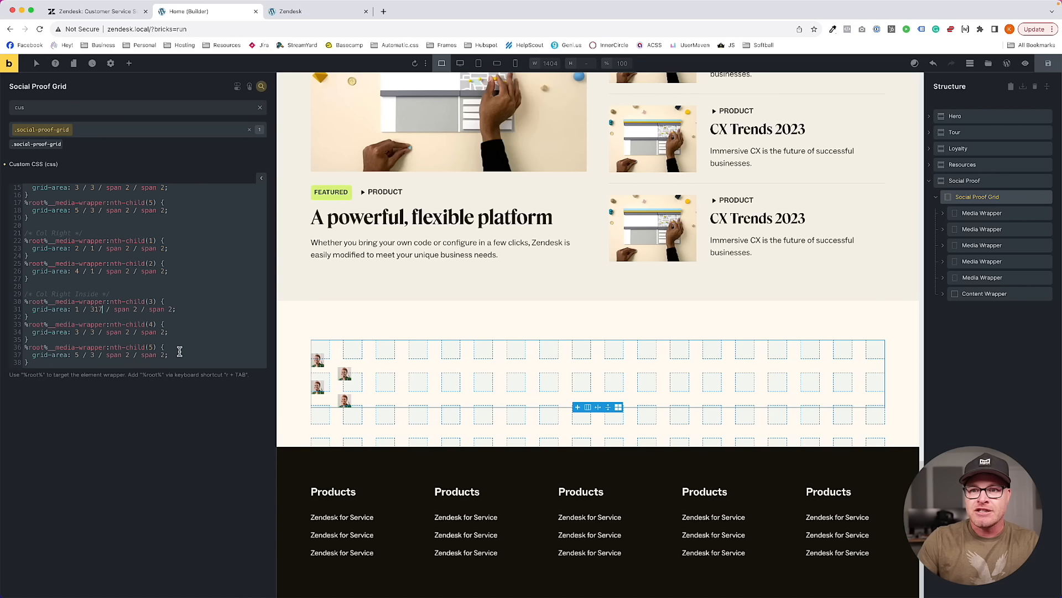
{"action": "key", "text": "BackSpace"}
{"action": "key", "text": "BackSpace"}
{"action": "key", "text": "BackSpace"}
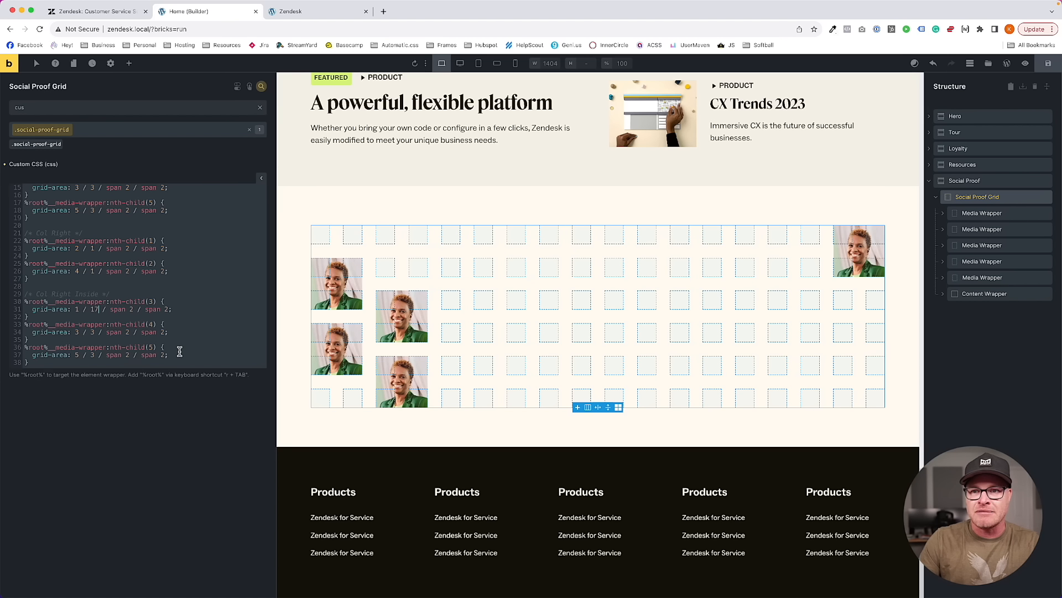
{"action": "key", "text": "BackSpace"}
{"action": "type", "text": "17"}
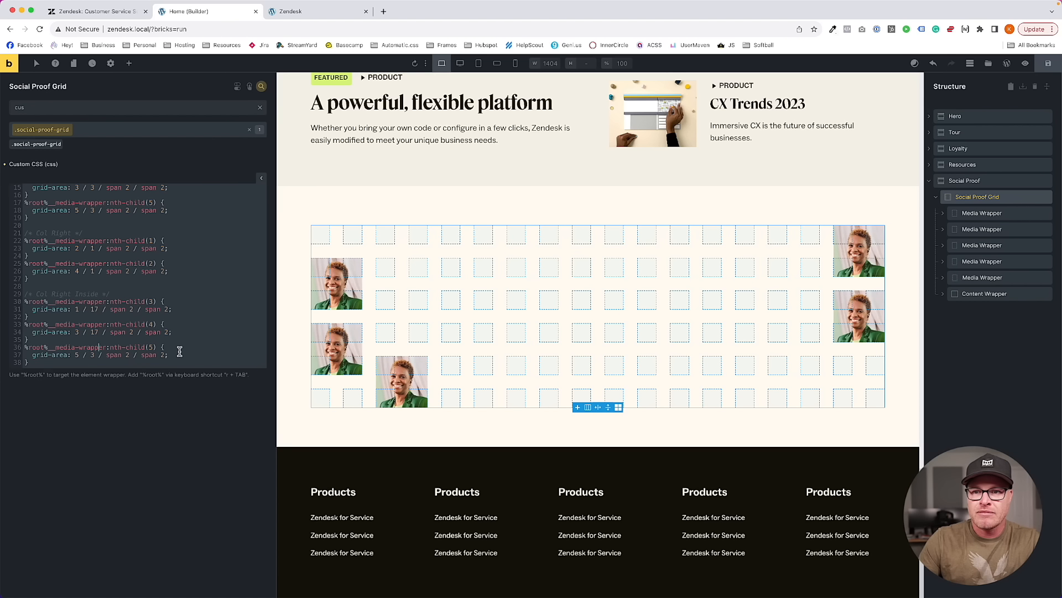
{"action": "type", "text": "17"}
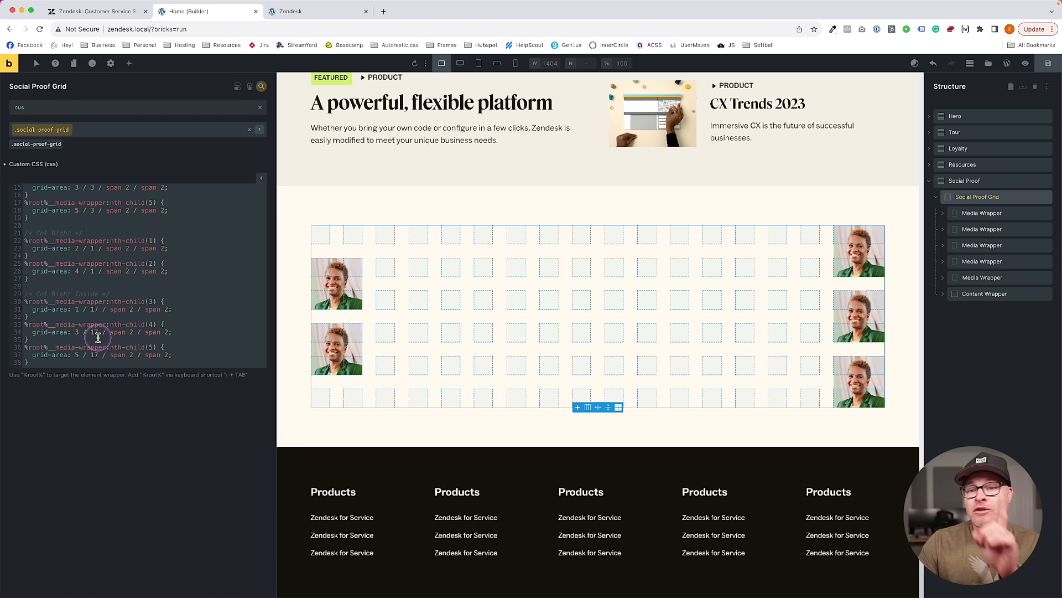
Set the column start to 17 in both Col Right grid areas
{"action": "left_click", "coordinate": [93, 249]}
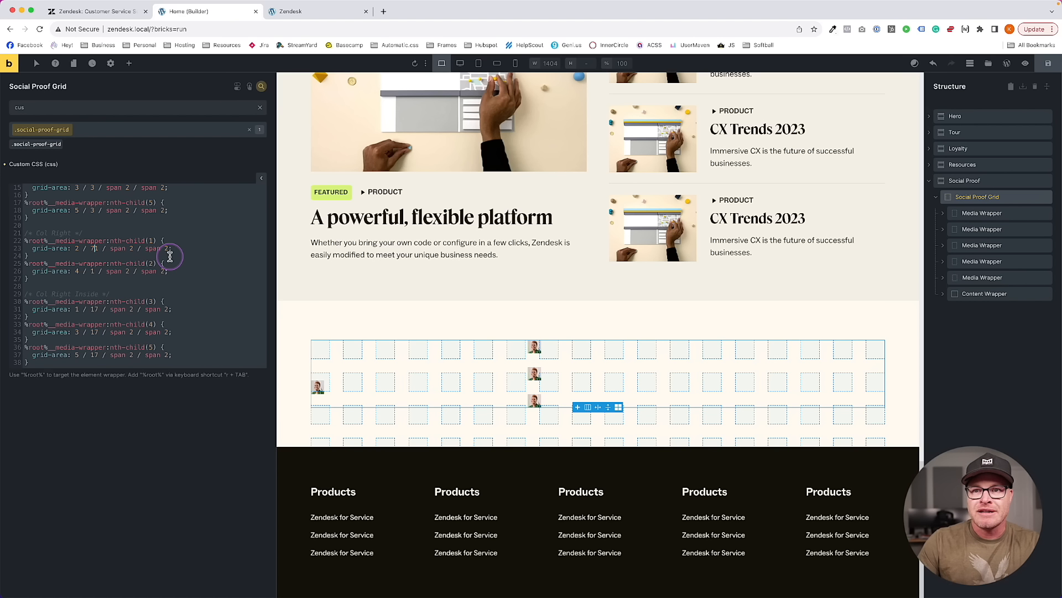
{"action": "key", "text": "BackSpace"}
{"action": "type", "text": "17"}
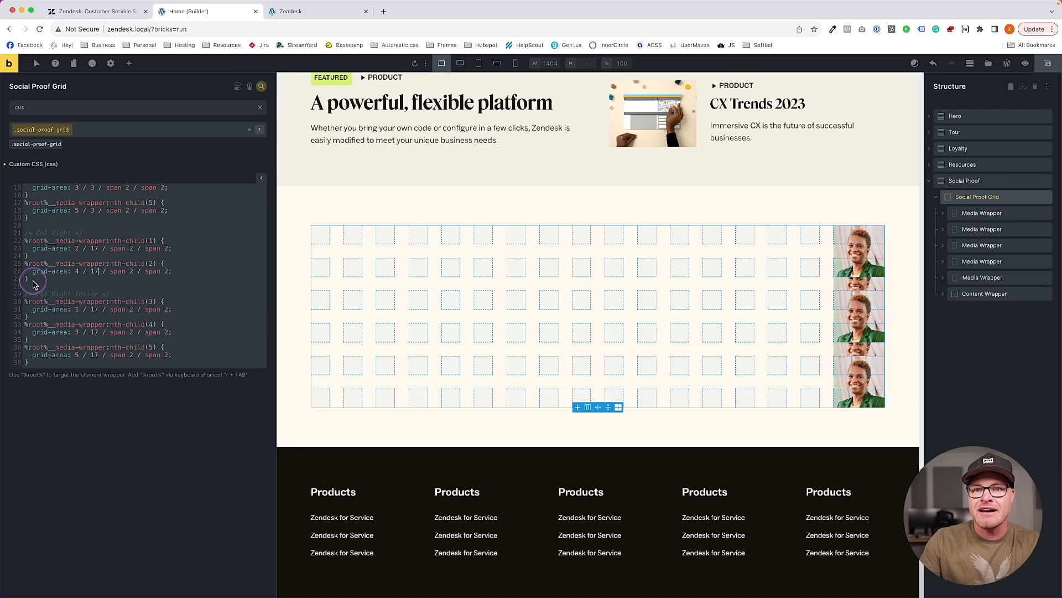
Move the Col Right CSS block below the Col Right Inside block, separated by a blank line
{"action": "left_click_drag", "start_coordinate": [29, 279], "coordinate": [20, 237]}
{"action": "key", "text": "ctrl+c"}
{"action": "key", "text": "BackSpace"}
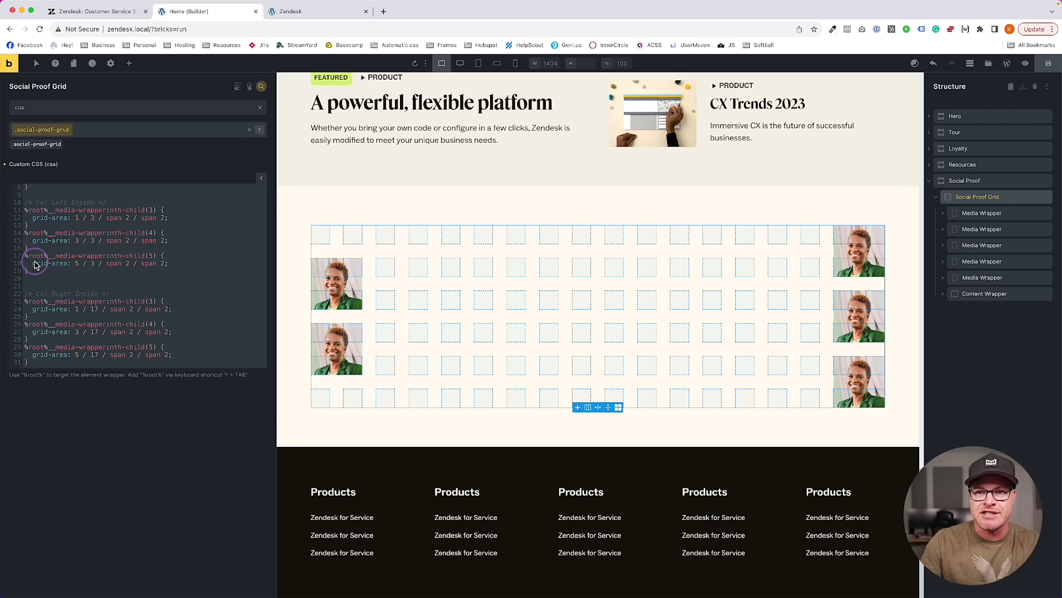
{"action": "key", "text": "BackSpace"}
{"action": "key", "text": "BackSpace"}
{"action": "left_click", "coordinate": [48, 361]}
{"action": "key", "text": "Return"}
{"action": "key", "text": "Return"}
{"action": "key", "text": "ctrl+v"}
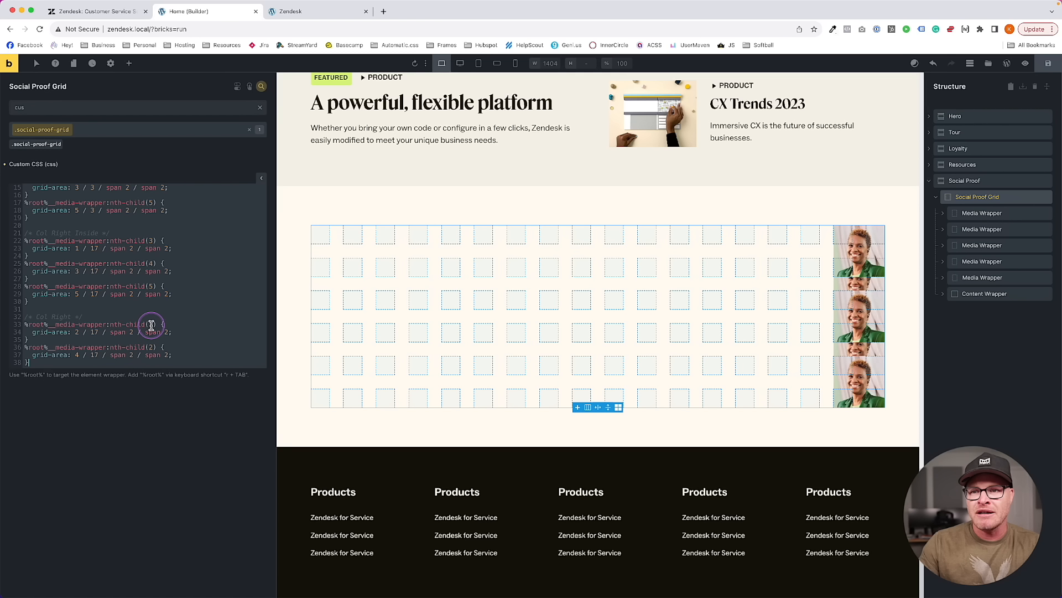
Renumber the Col Right Inside selectors to nth-child(6), nth-child(7) and nth-child(8)
{"action": "scroll", "coordinate": [189, 325], "scroll_direction": "up", "scroll_amount": 5}
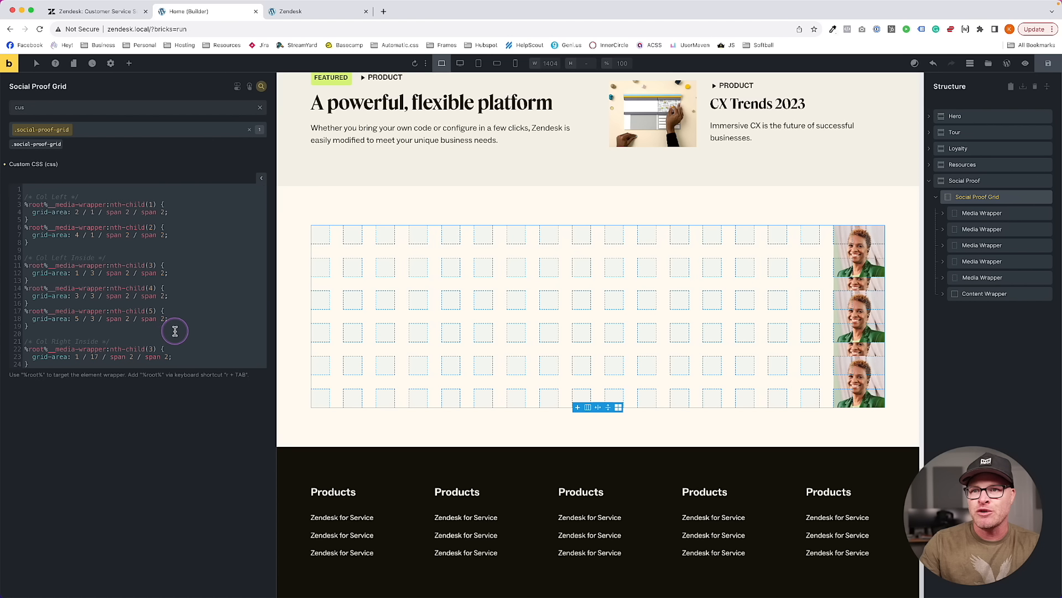
{"action": "scroll", "coordinate": [175, 331], "scroll_direction": "down", "scroll_amount": 3}
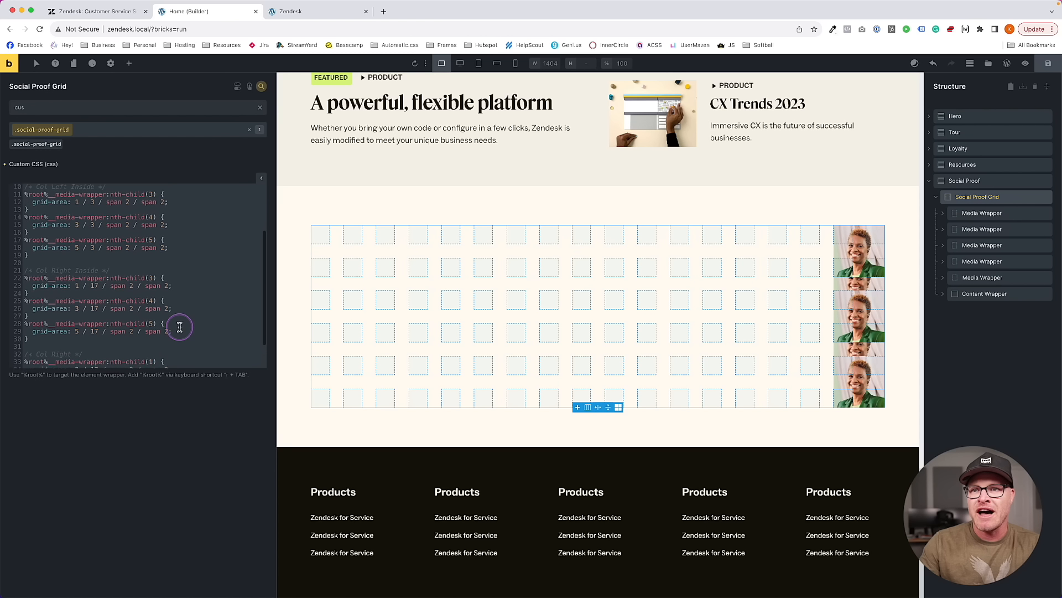
{"action": "scroll", "coordinate": [180, 327], "scroll_direction": "up", "scroll_amount": 1}
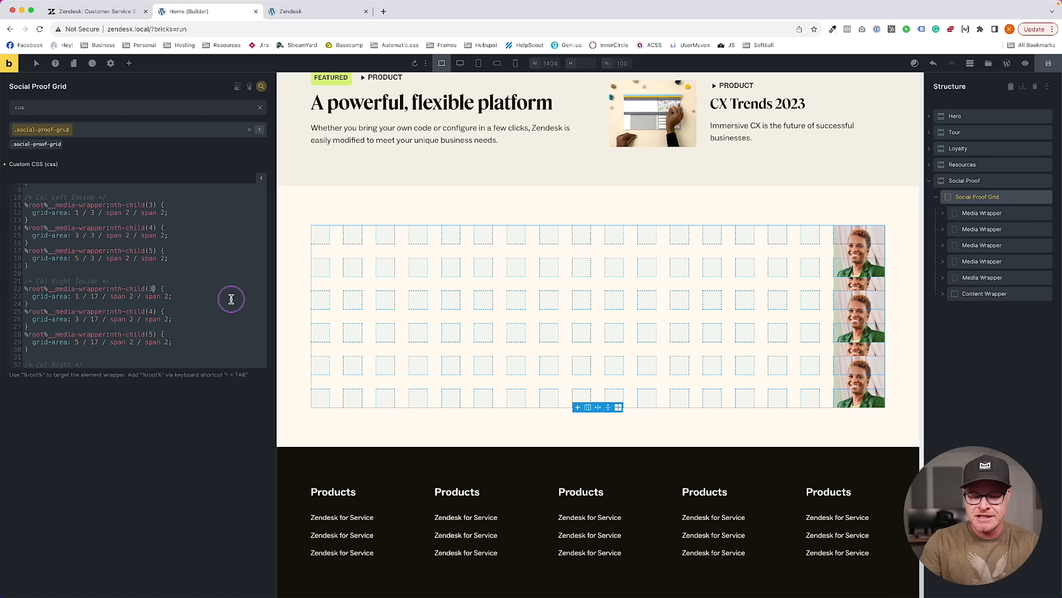
{"action": "key", "text": "BackSpace"}
{"action": "type", "text": "6"}
{"action": "key", "text": "BackSpace"}
{"action": "type", "text": "7"}
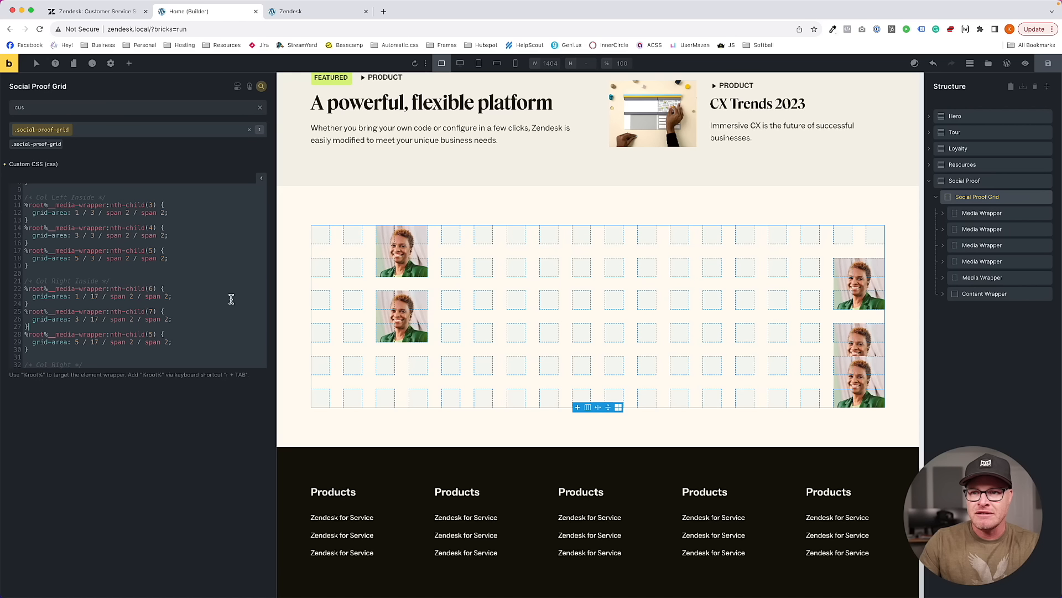
{"action": "scroll", "coordinate": [215, 291], "scroll_direction": "down", "scroll_amount": 3}
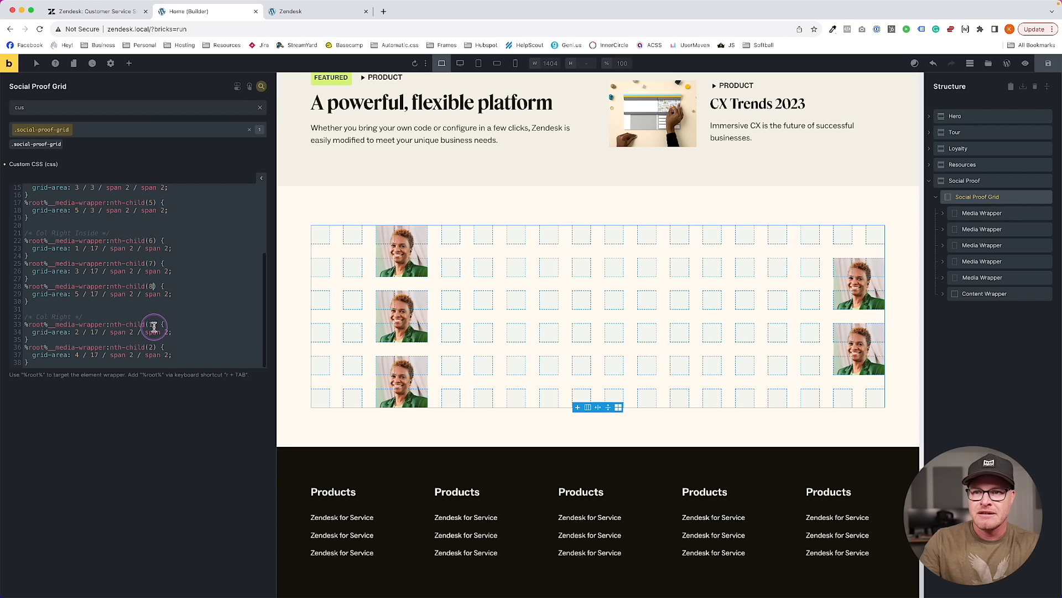
Renumber the two Col Right selectors to nth-child(9) and nth-child(10)
{"action": "left_click", "coordinate": [152, 325]}
{"action": "key", "text": "BackSpace"}
{"action": "type", "text": "9"}
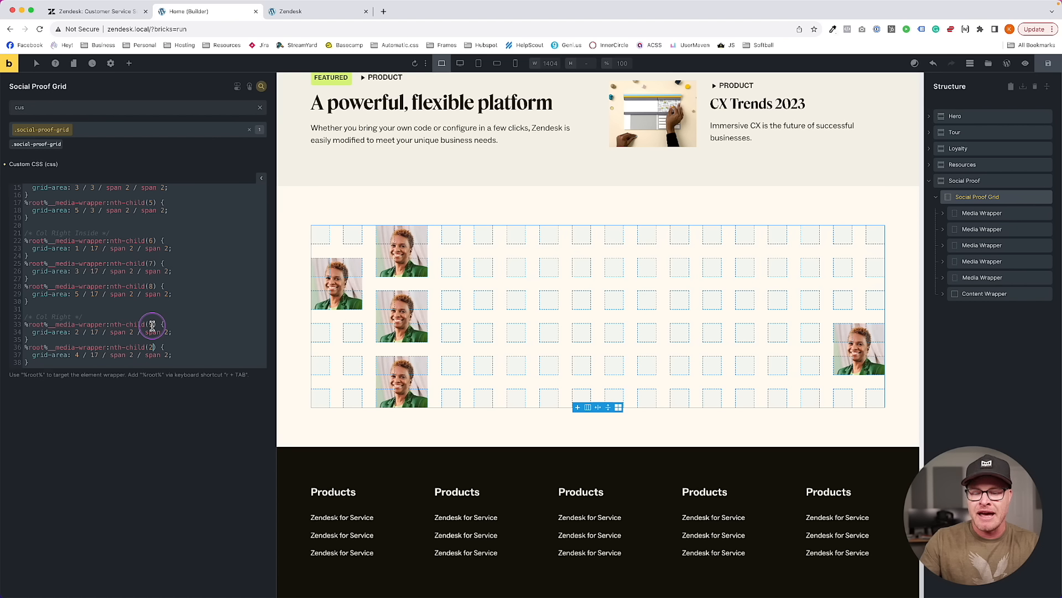
{"action": "key", "text": "BackSpace"}
{"action": "type", "text": "10"}
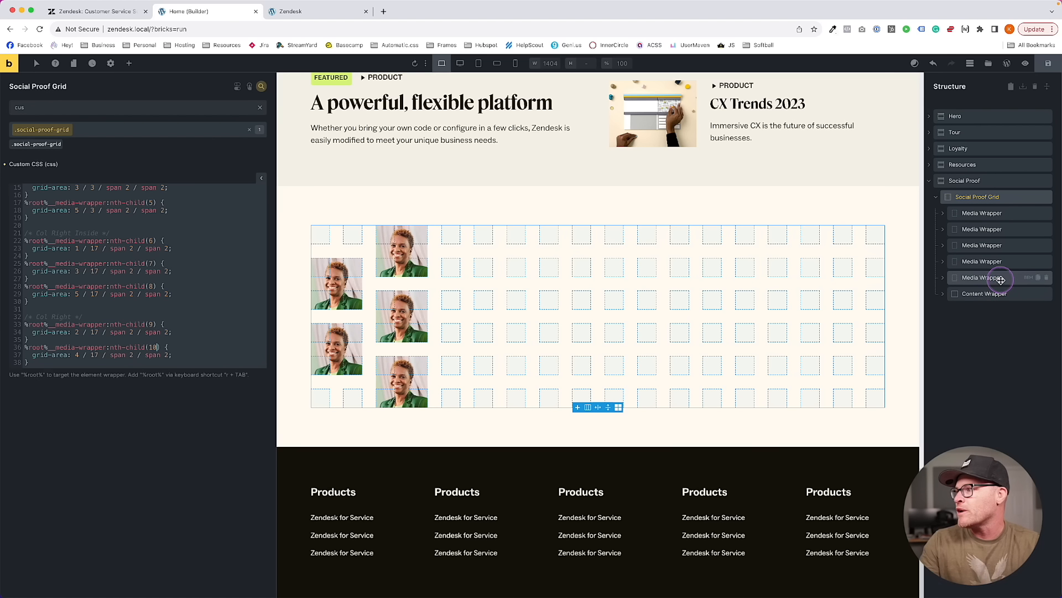
Duplicate the last Media Wrapper in the Social Proof Grid five times and save
{"action": "left_click", "coordinate": [979, 278]}
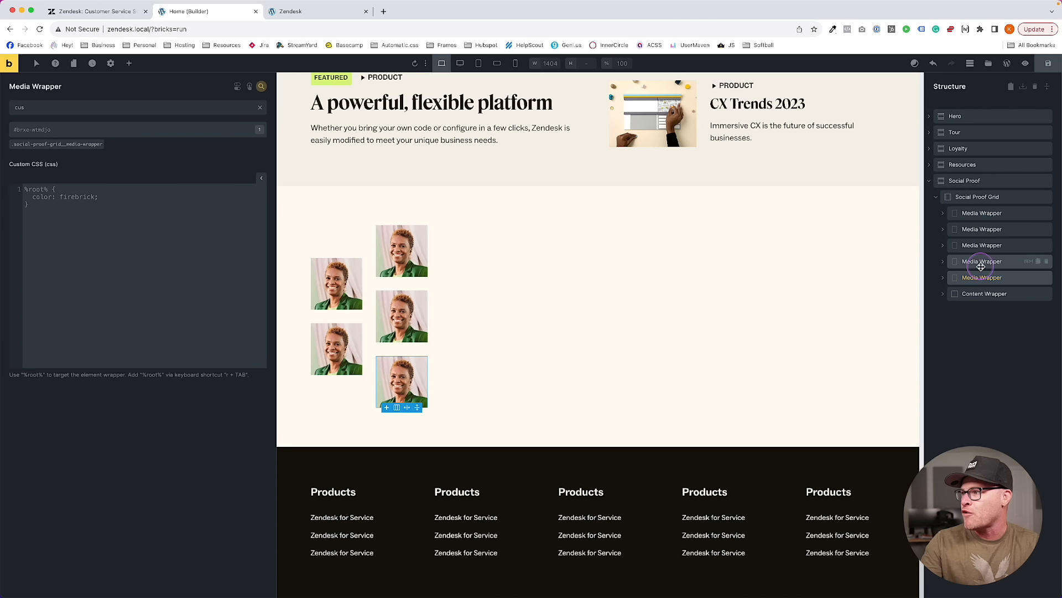
{"action": "key", "text": "super+d"}
{"action": "key", "text": "super+d"}
{"action": "key", "text": "super+d"}
{"action": "key", "text": "super+d"}
{"action": "key", "text": "super+d"}
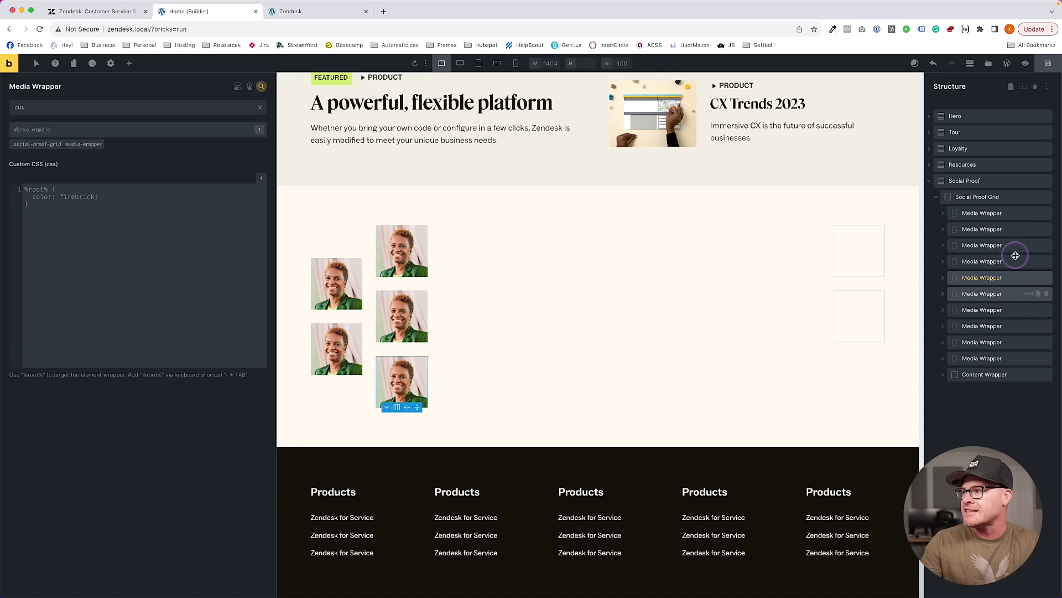
{"action": "left_click", "coordinate": [1048, 63]}
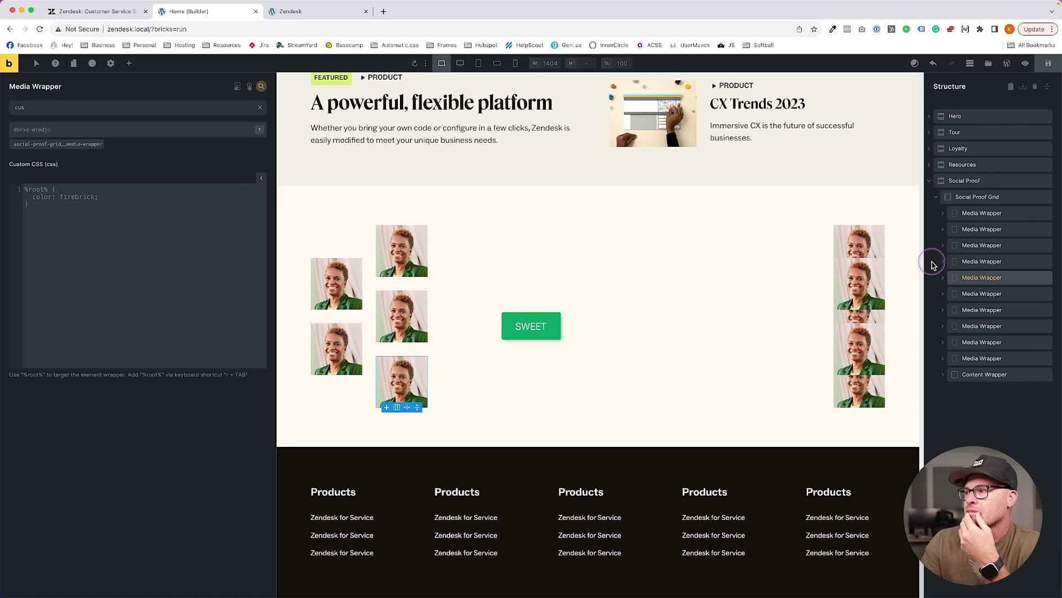
Set the Social Proof Grid's Col Right Inside grid areas to column start 15 for all three rules and save
{"action": "left_click", "coordinate": [972, 195]}
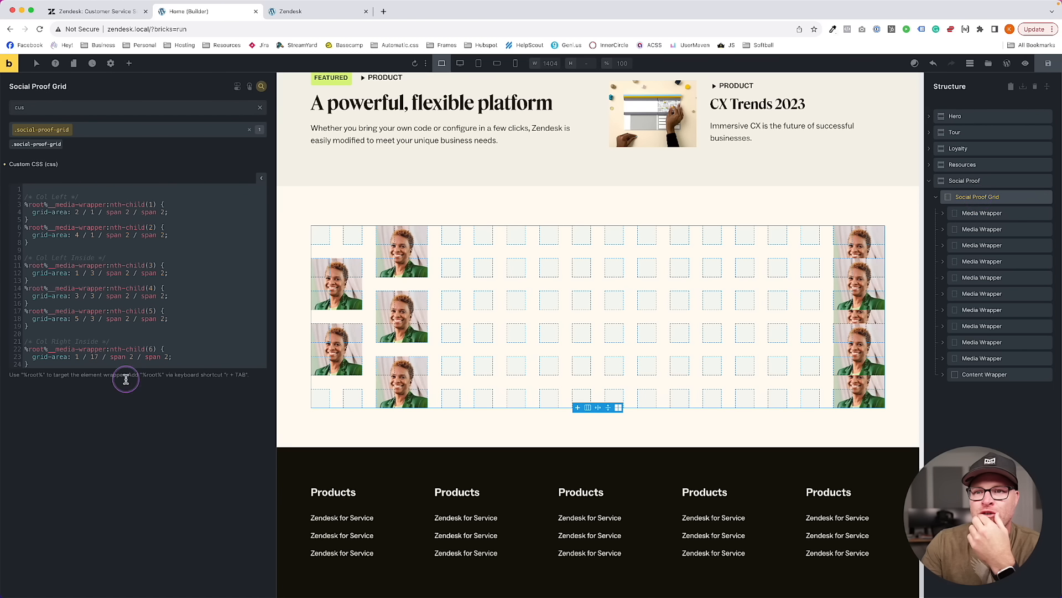
{"action": "scroll", "coordinate": [118, 321], "scroll_direction": "down", "scroll_amount": 5}
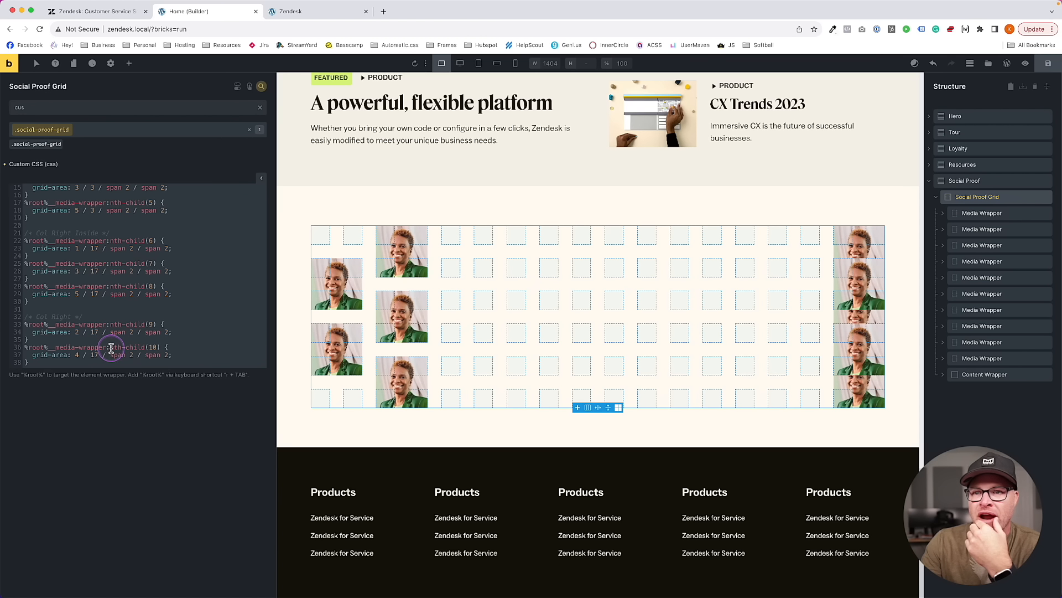
{"action": "left_click", "coordinate": [98, 248]}
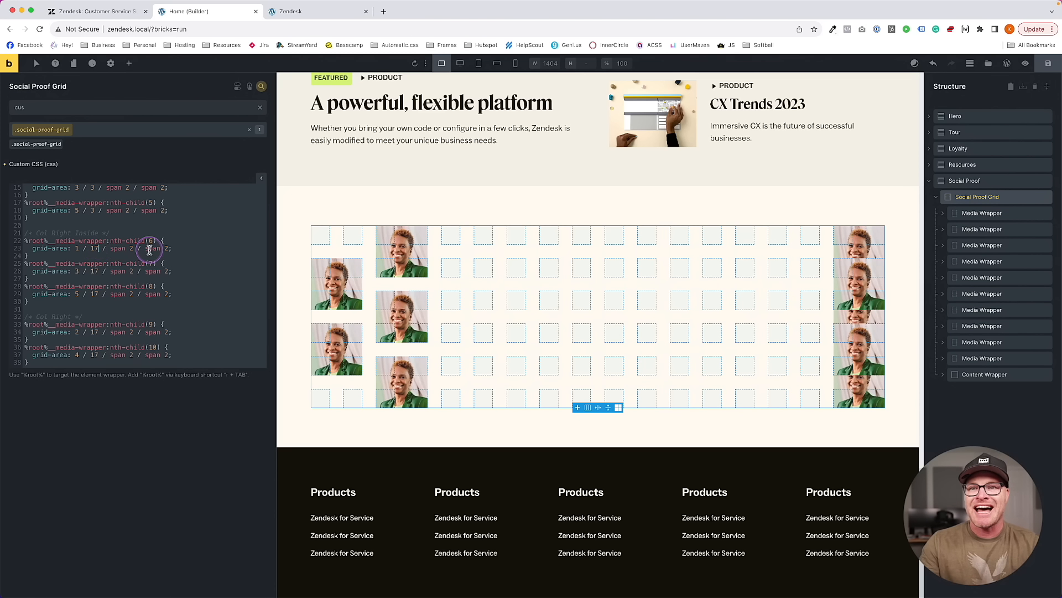
{"action": "key", "text": "BackSpace"}
{"action": "type", "text": "5"}
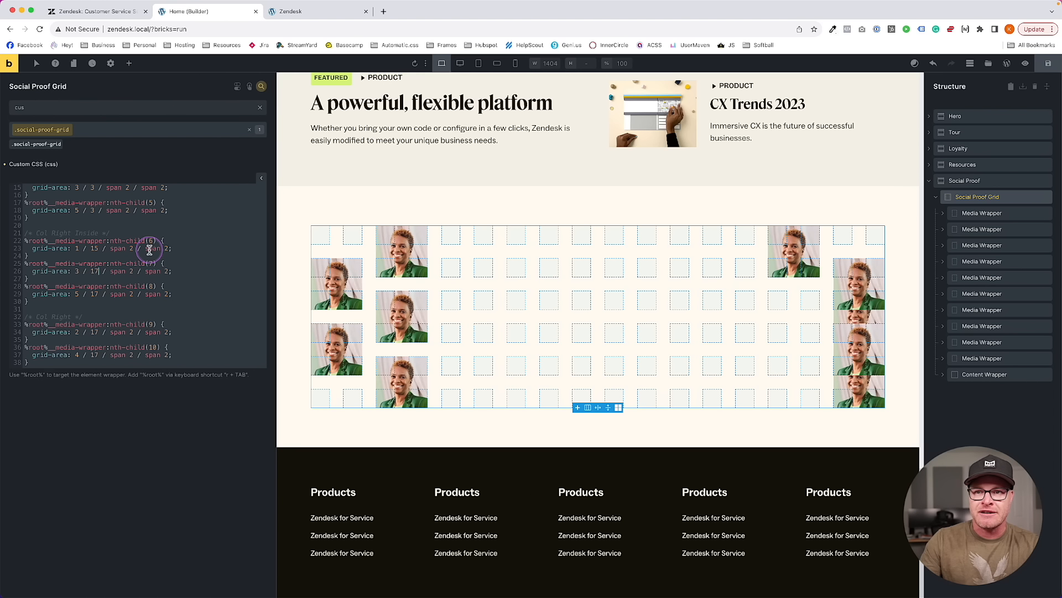
{"action": "key", "text": "BackSpace"}
{"action": "type", "text": "5"}
{"action": "key", "text": "Down"}
{"action": "key", "text": "BackSpace"}
{"action": "type", "text": "5"}
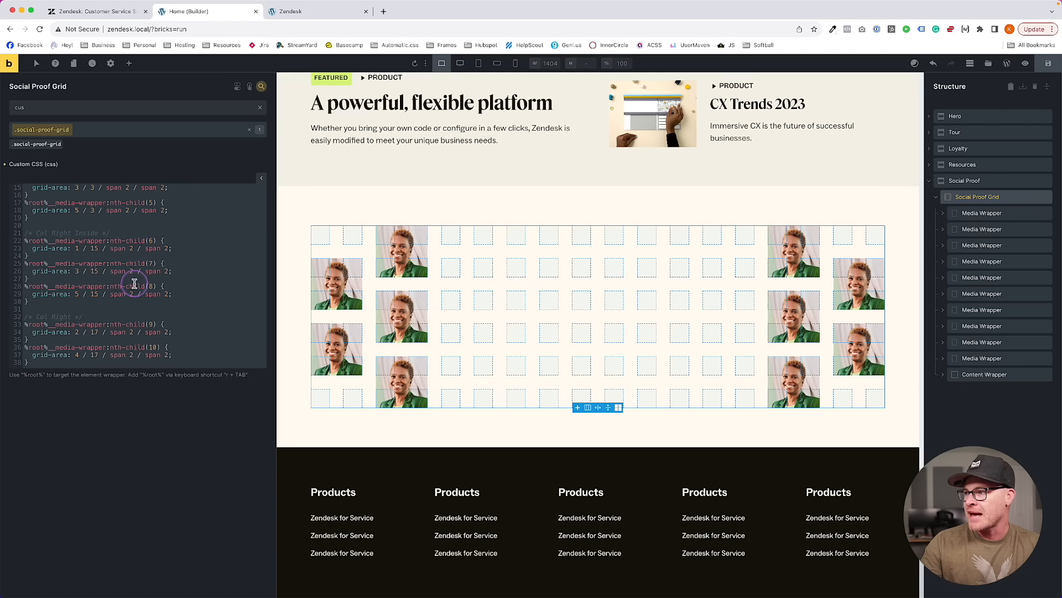
{"action": "left_click", "coordinate": [1026, 83]}
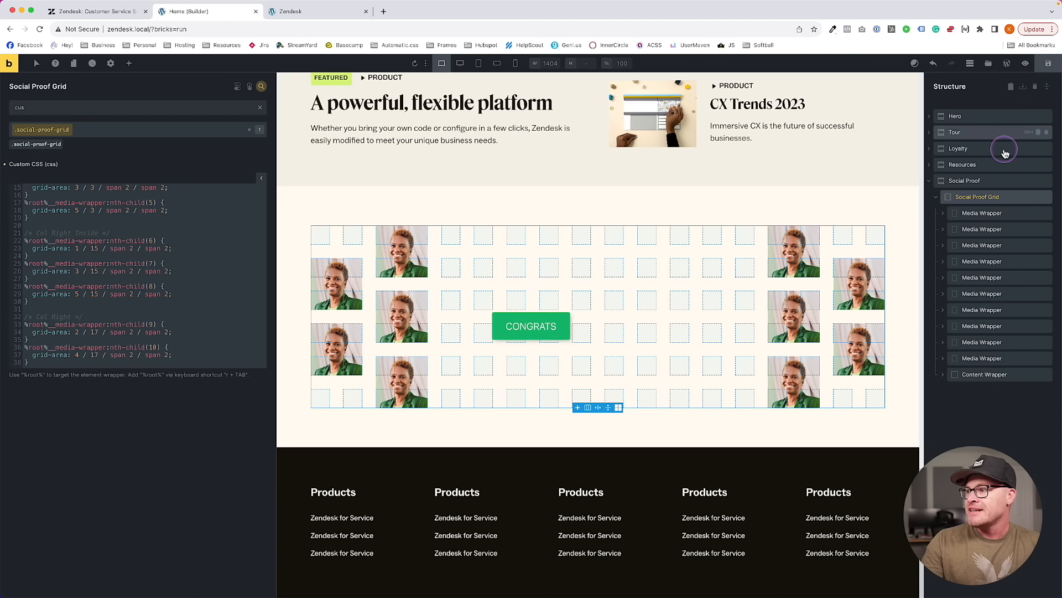
Move the Content Wrapper above all the Media Wrappers inside the Social Proof Grid
{"action": "left_click", "coordinate": [979, 374]}
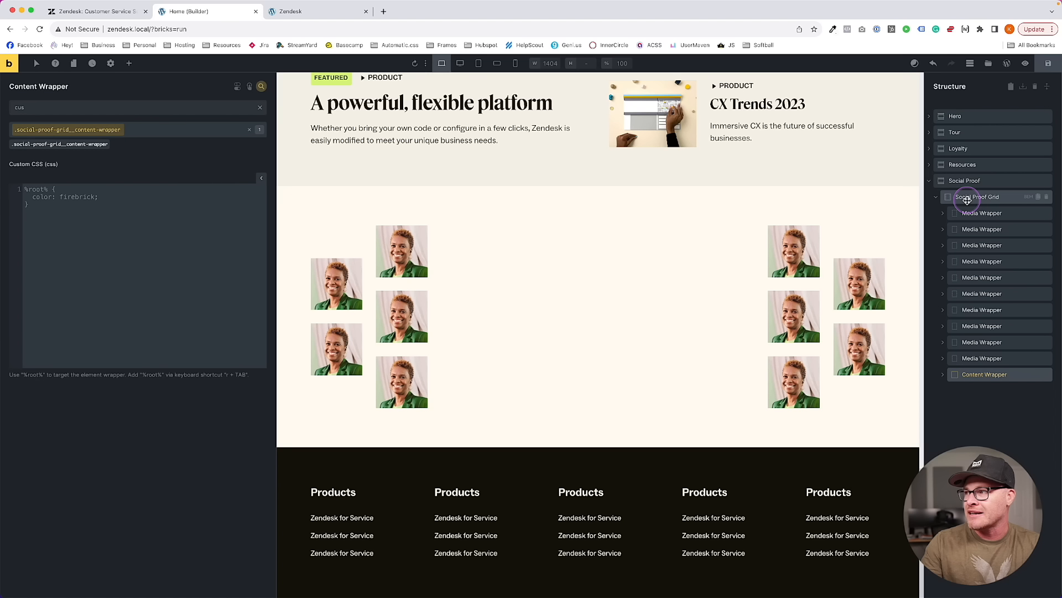
{"action": "left_click_drag", "start_coordinate": [961, 375], "coordinate": [963, 210]}
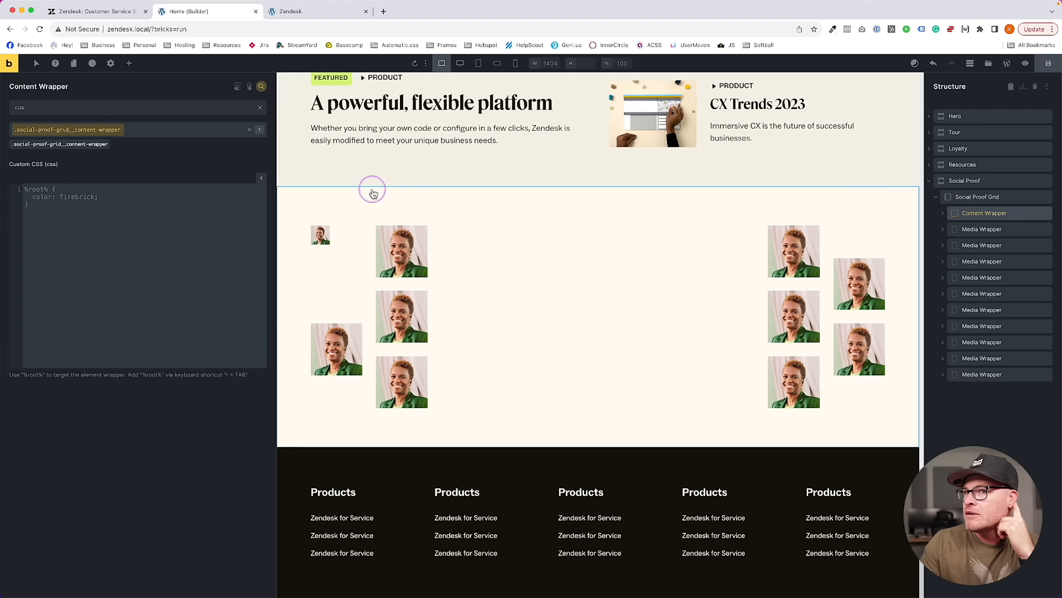
{"action": "left_click", "coordinate": [978, 197]}
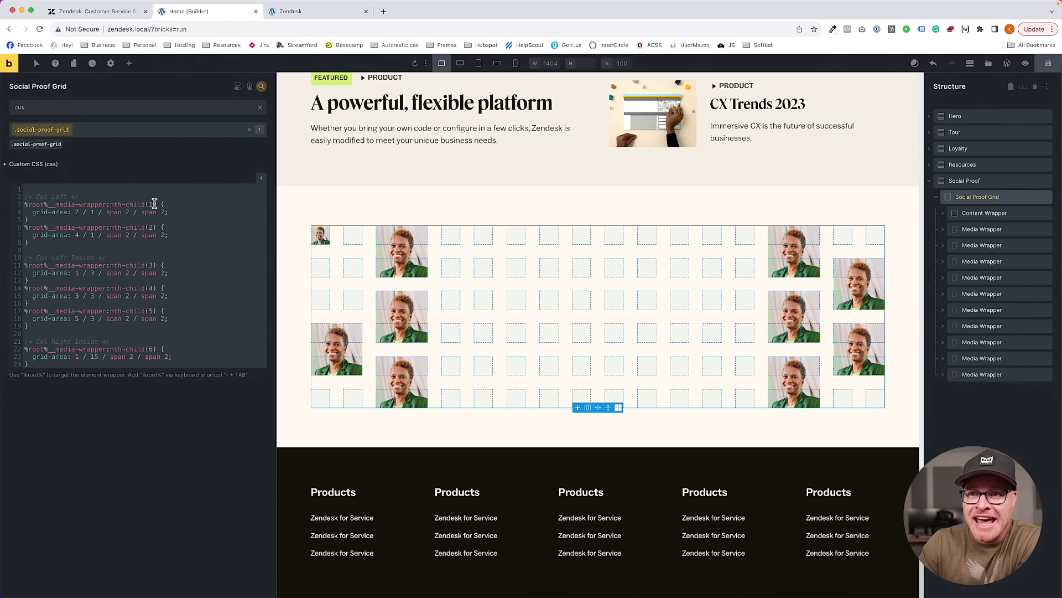
Give the Content Wrapper a custom HTML tag named "social-proof-container" and save
{"action": "left_click", "coordinate": [999, 215]}
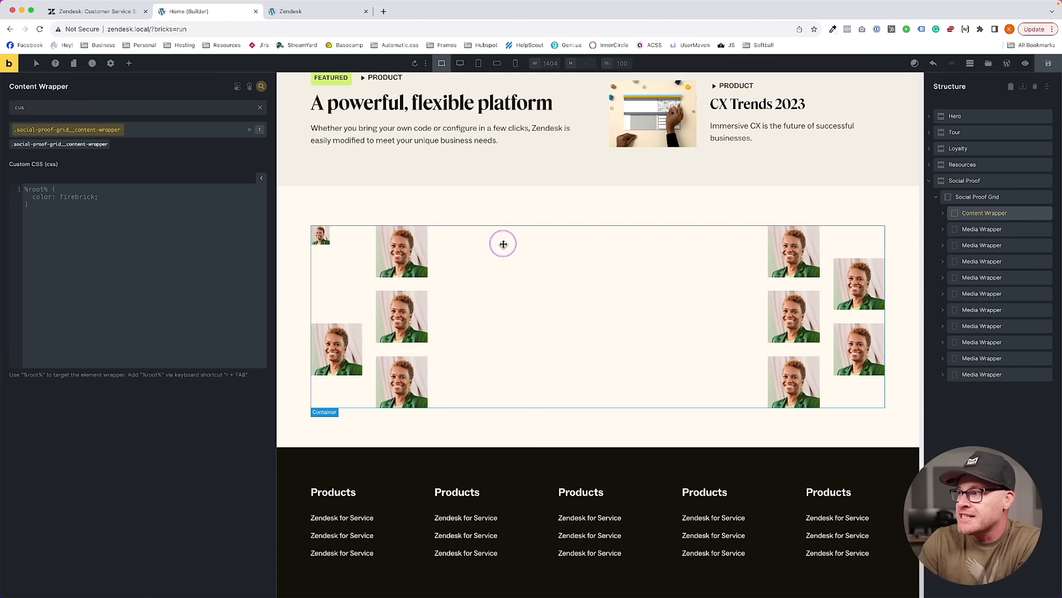
{"action": "left_click", "coordinate": [261, 86]}
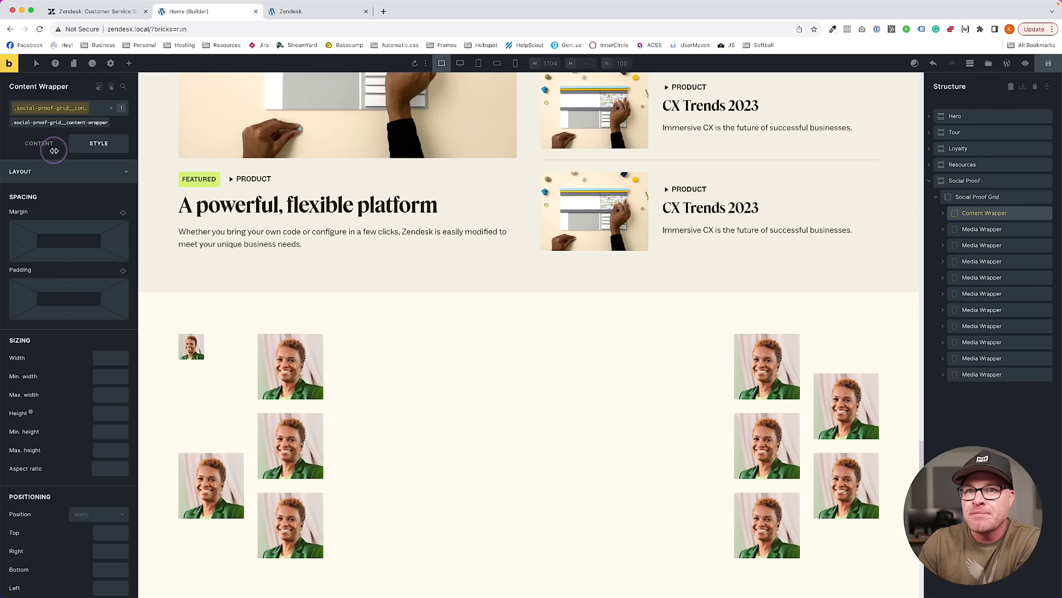
{"action": "left_click", "coordinate": [55, 149]}
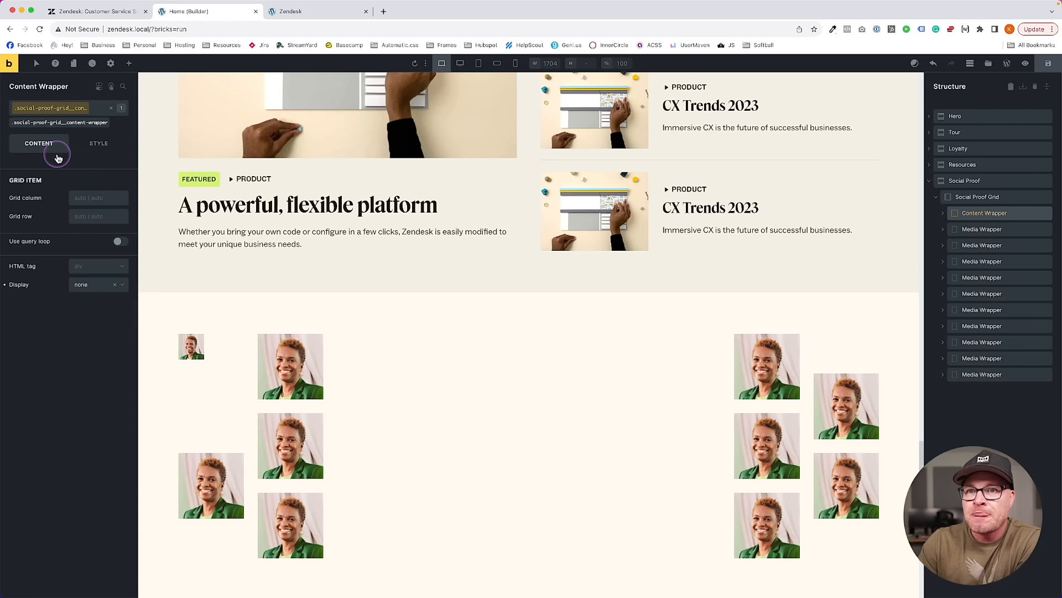
{"action": "left_click", "coordinate": [92, 268]}
{"action": "left_click", "coordinate": [91, 409]}
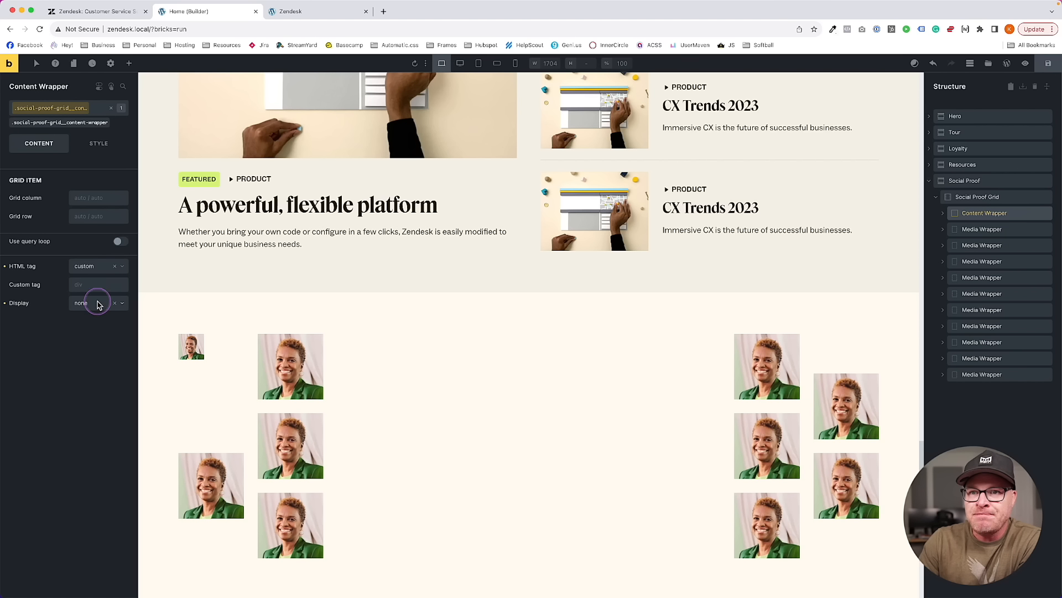
{"action": "left_click", "coordinate": [97, 284]}
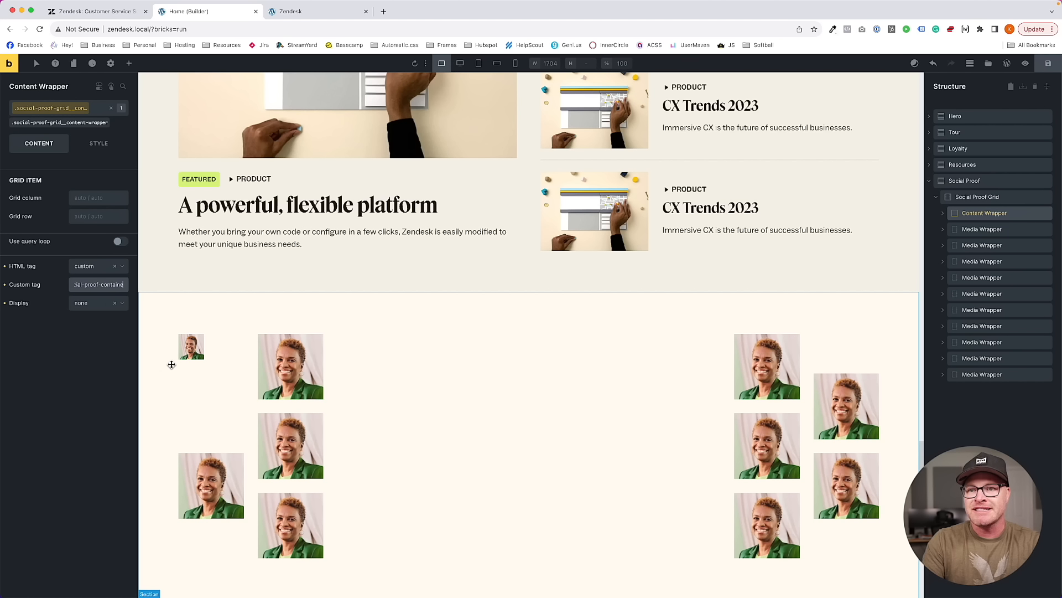
{"action": "type", "text": "social-proof-container"}
{"action": "left_click", "coordinate": [1047, 63]}
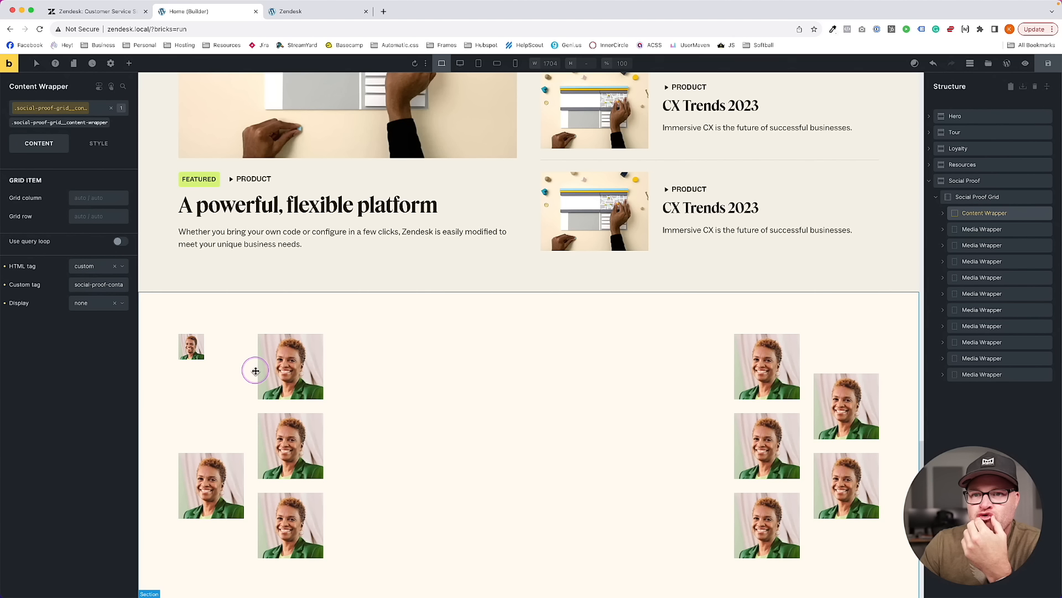
In the Social Proof Grid's custom CSS, change the two Col Left media-wrapper selectors from nth-child to nth-of-type
{"action": "left_click", "coordinate": [979, 196]}
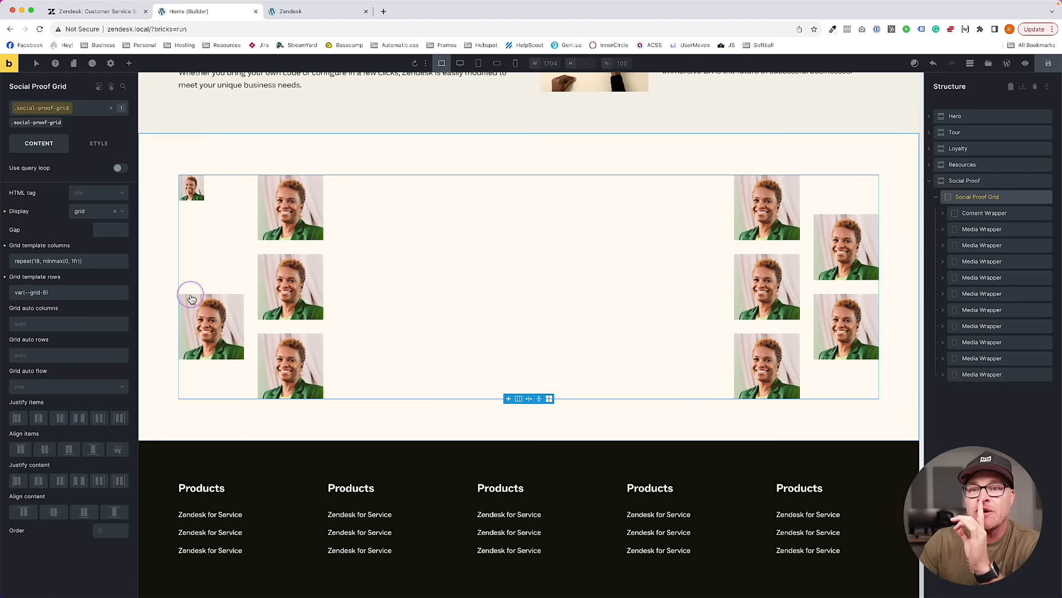
{"action": "left_click", "coordinate": [97, 142]}
{"action": "scroll", "coordinate": [96, 343], "scroll_direction": "down", "scroll_amount": 5}
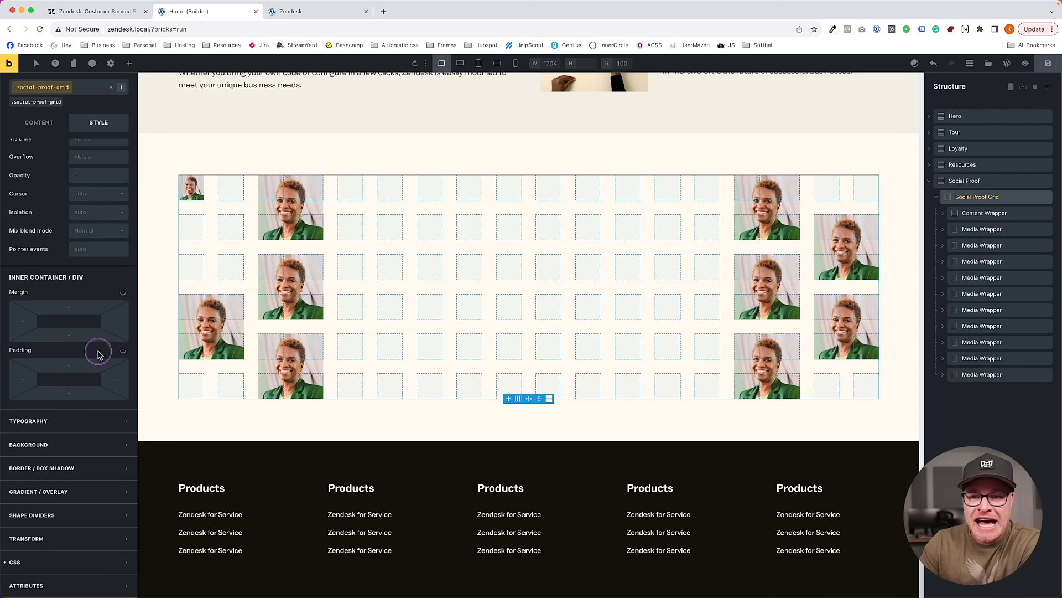
{"action": "left_click", "coordinate": [77, 560]}
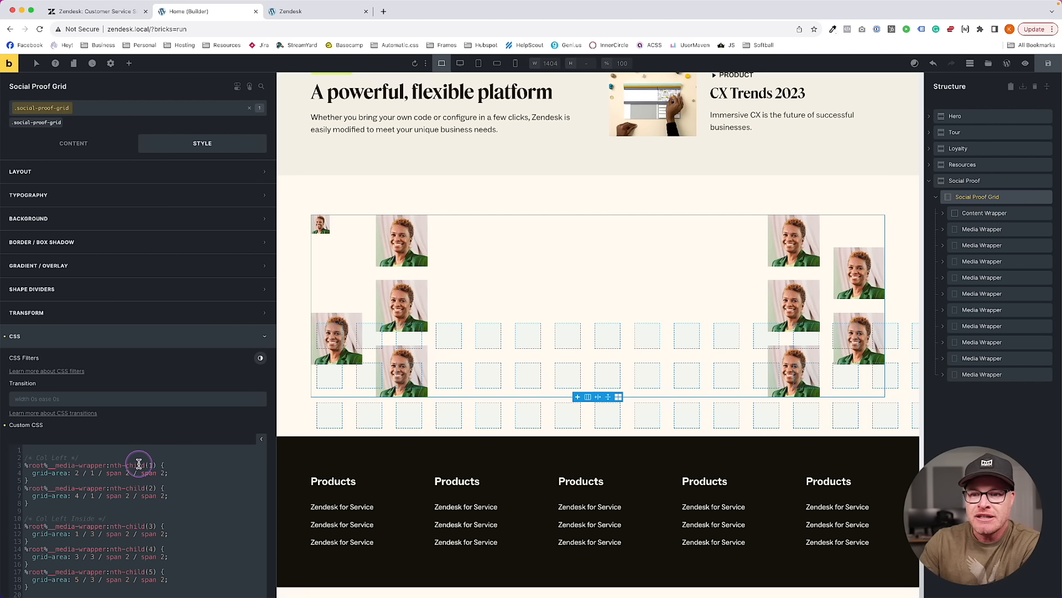
{"action": "left_click", "coordinate": [138, 465]}
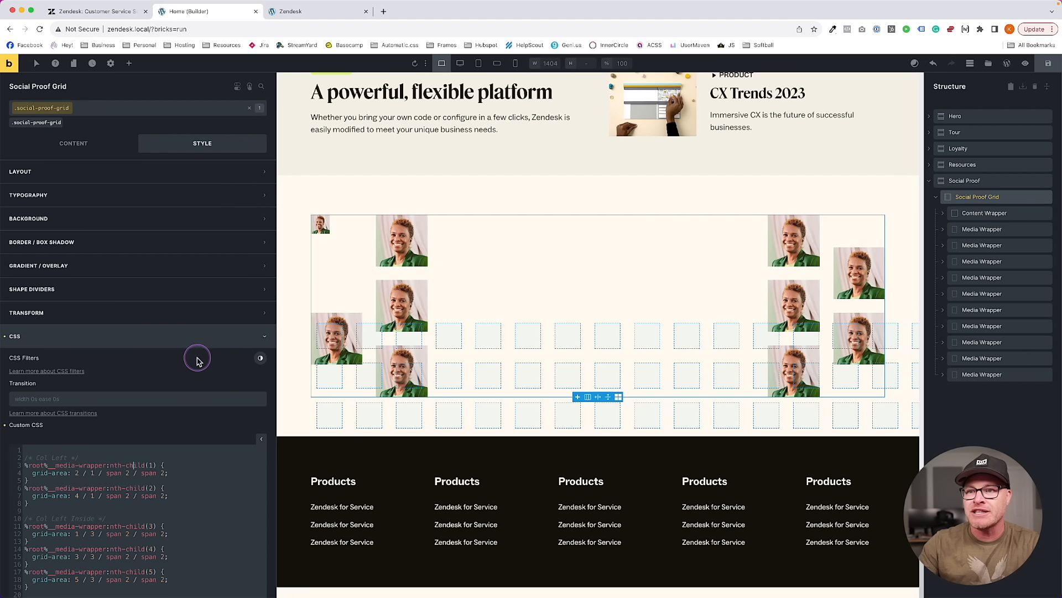
{"action": "left_click", "coordinate": [261, 87]}
{"action": "type", "text": "cus"}
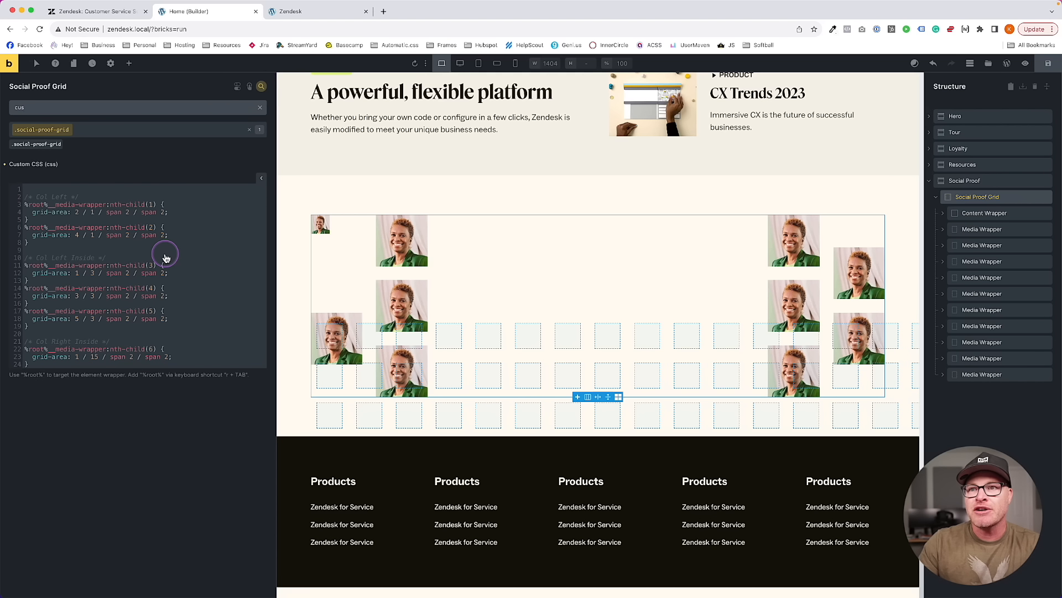
{"action": "scroll", "coordinate": [166, 251], "scroll_direction": "down", "scroll_amount": 4}
{"action": "scroll", "coordinate": [159, 319], "scroll_direction": "up", "scroll_amount": 4}
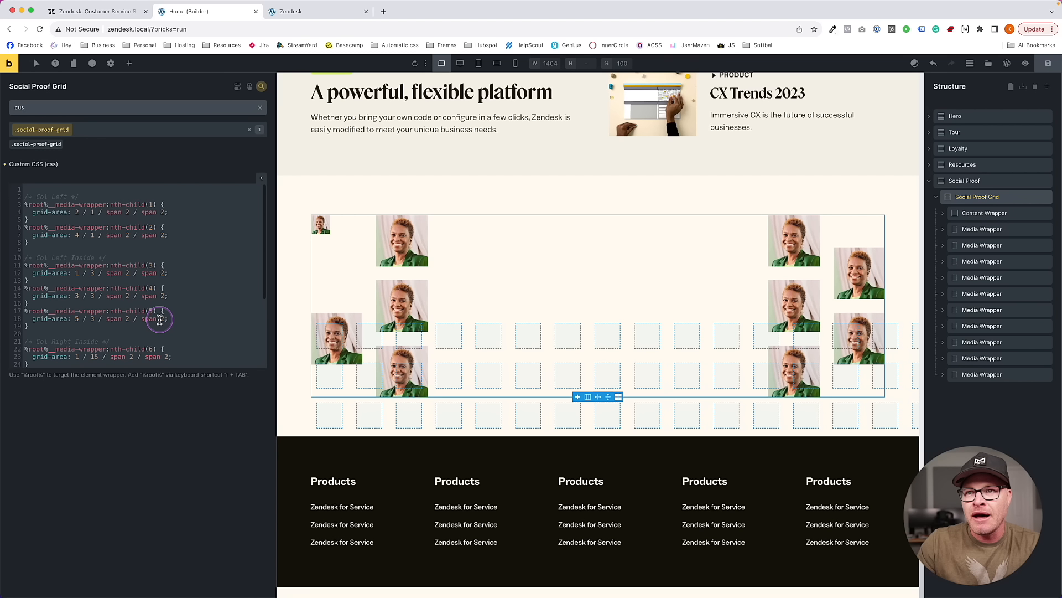
{"action": "double_click", "coordinate": [139, 203]}
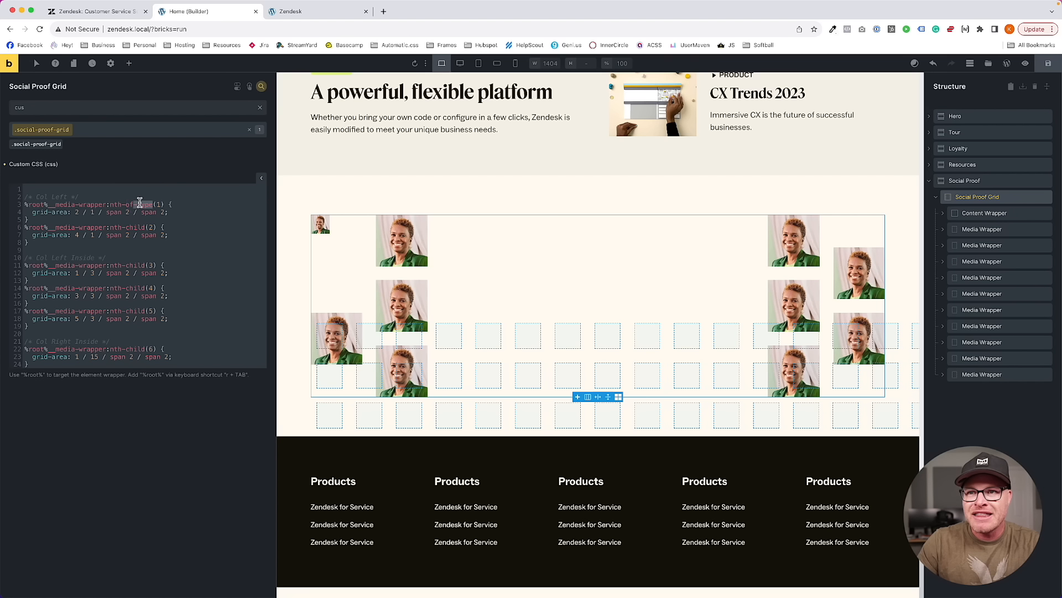
{"action": "double_click", "coordinate": [135, 227]}
{"action": "type", "text": "of-type"}
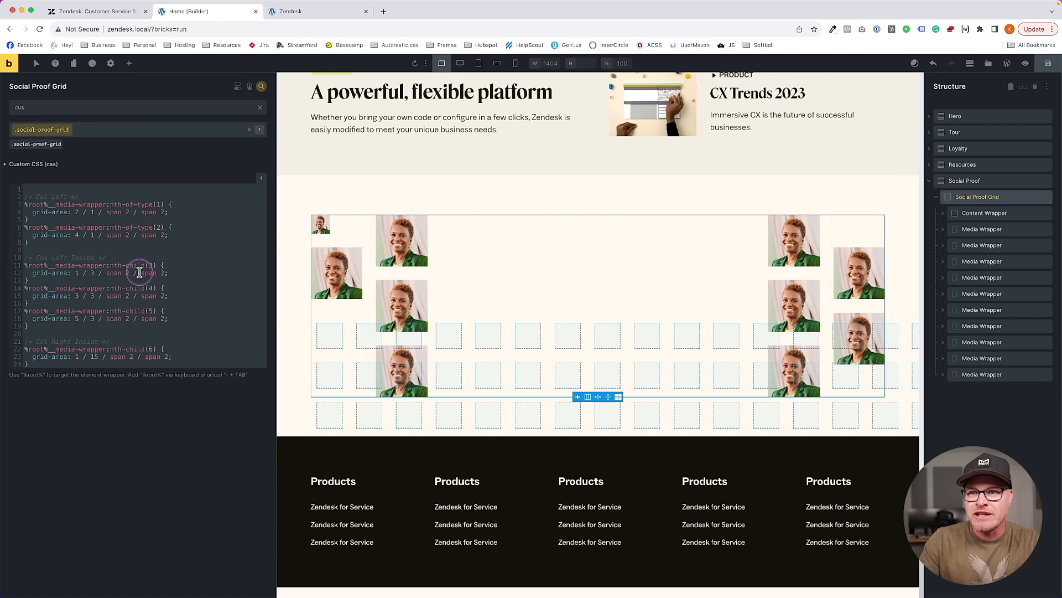
Change the three Col Left Inside media-wrapper selectors from nth-child to nth-of-type
{"action": "double_click", "coordinate": [136, 265]}
{"action": "type", "text": "of-type"}
{"action": "double_click", "coordinate": [137, 289]}
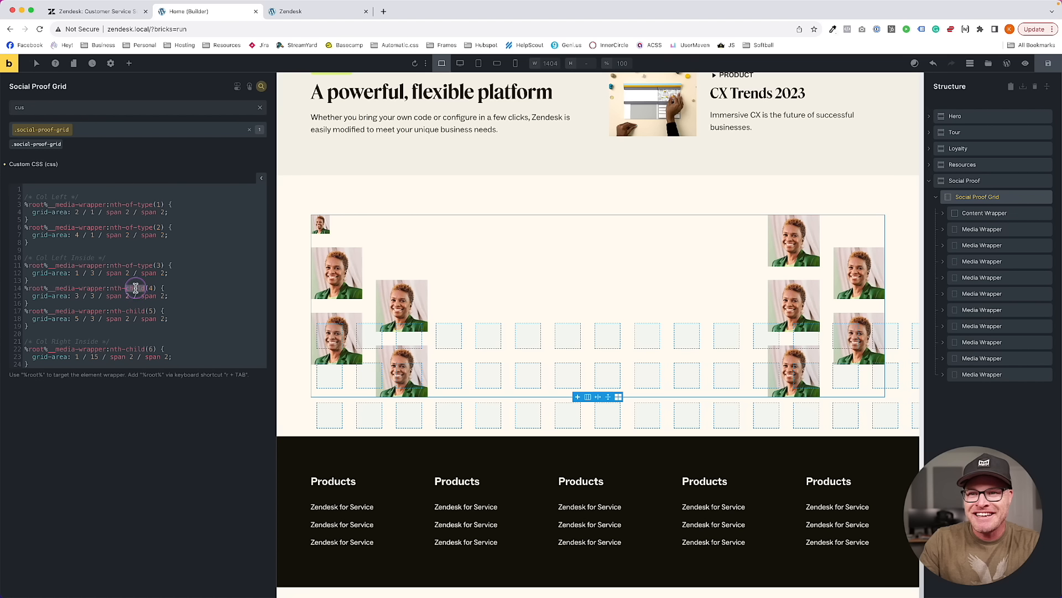
{"action": "type", "text": "of-type"}
{"action": "double_click", "coordinate": [137, 310]}
{"action": "type", "text": "of-type"}
Replace nth-child with nth-of-type in the Col Right Inside media-wrapper selectors, items 6 to 8
{"action": "left_click", "coordinate": [138, 348]}
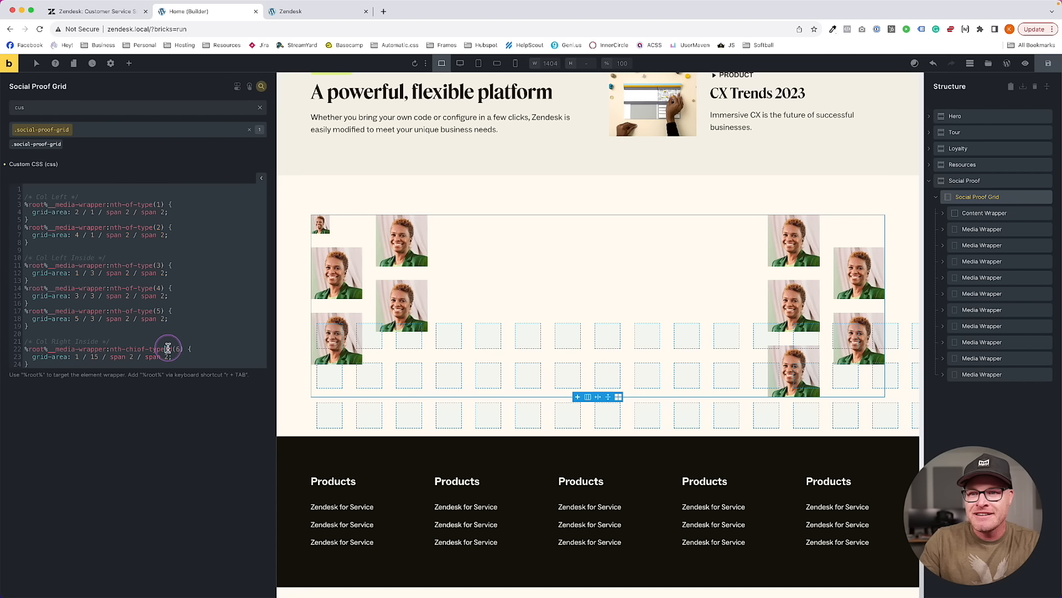
{"action": "type", "text": "of-type"}
{"action": "scroll", "coordinate": [175, 341], "scroll_direction": "down", "scroll_amount": 3}
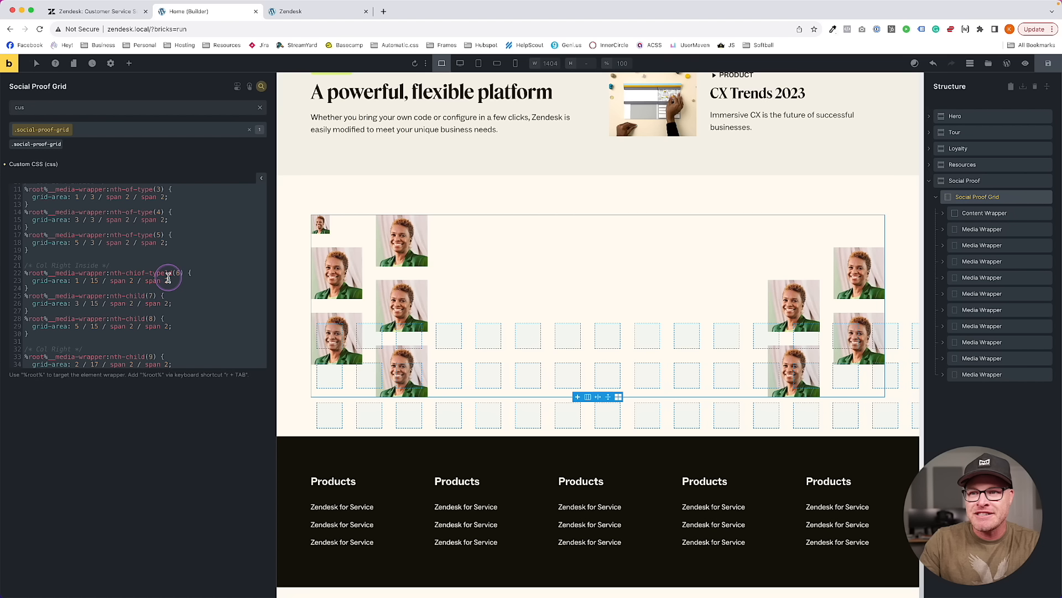
{"action": "double_click", "coordinate": [137, 296]}
{"action": "type", "text": "of-type"}
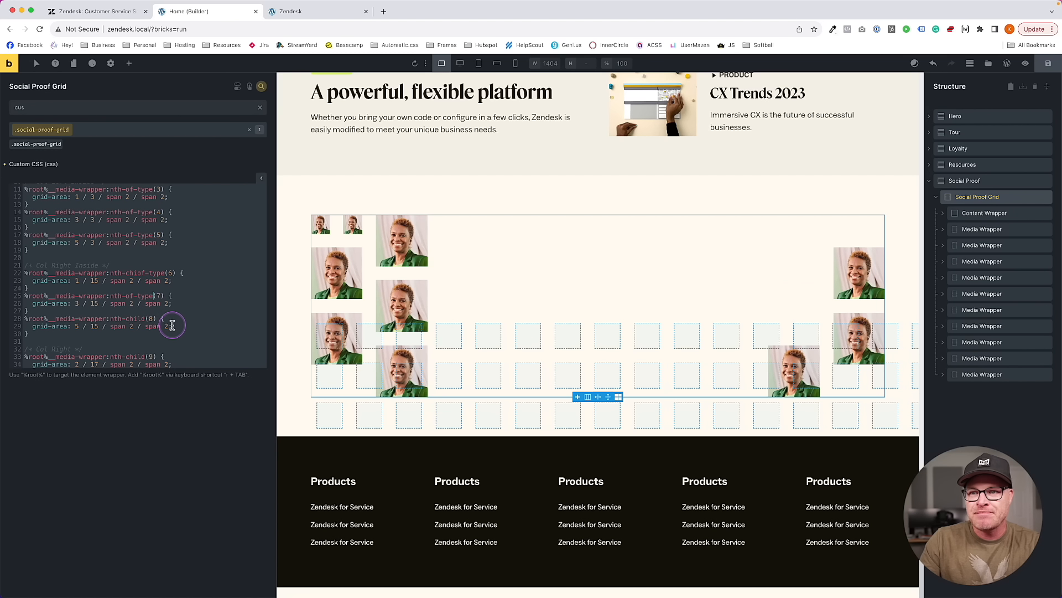
{"action": "double_click", "coordinate": [138, 319]}
{"action": "type", "text": "of-type"}
Change the two Col Right selectors to nth-of-type and correct the mistyped selector for item 6 to nth-of-type(6)
{"action": "double_click", "coordinate": [138, 356]}
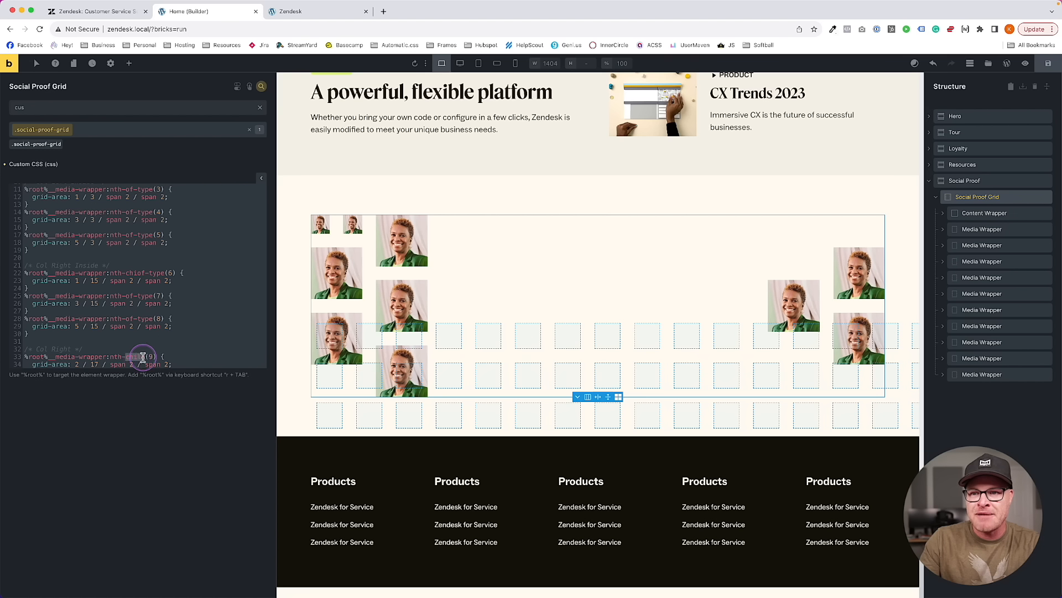
{"action": "type", "text": "of-type"}
{"action": "scroll", "coordinate": [166, 344], "scroll_direction": "down", "scroll_amount": 2}
{"action": "double_click", "coordinate": [133, 347]}
{"action": "type", "text": "of-type"}
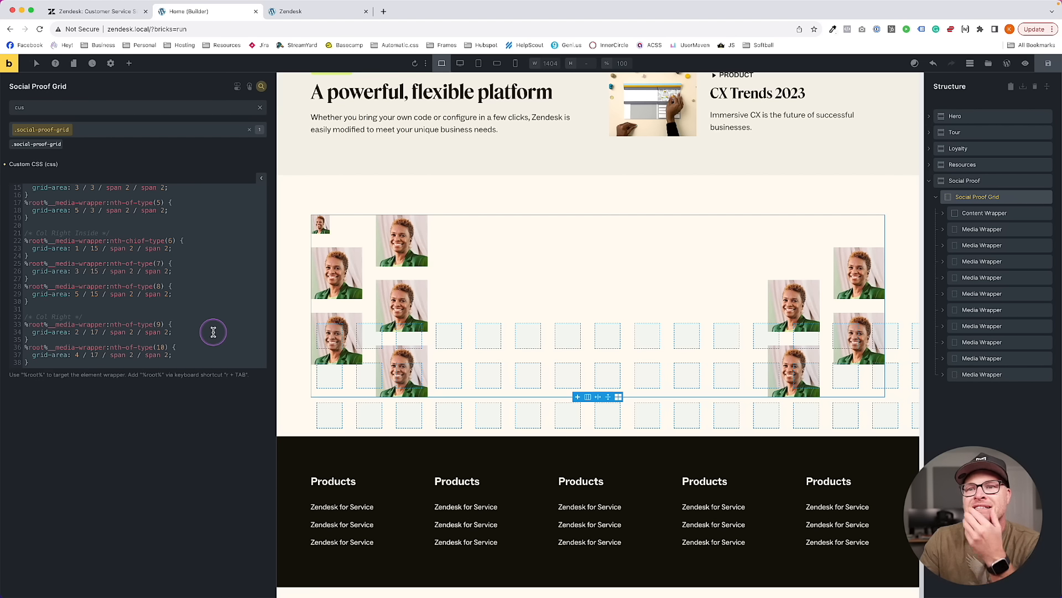
{"action": "double_click", "coordinate": [134, 241]}
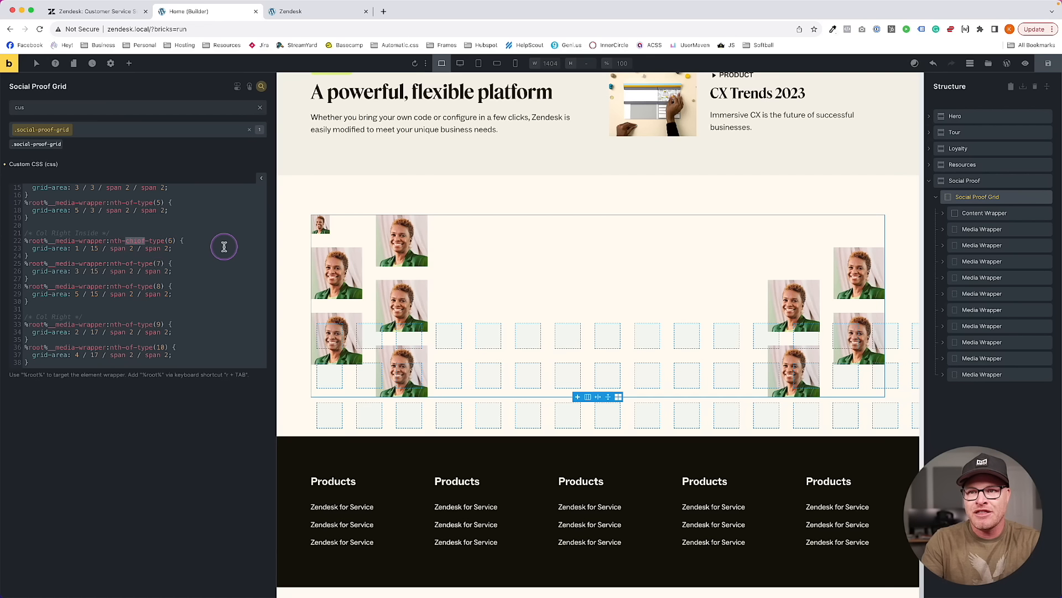
{"action": "type", "text": "of"}
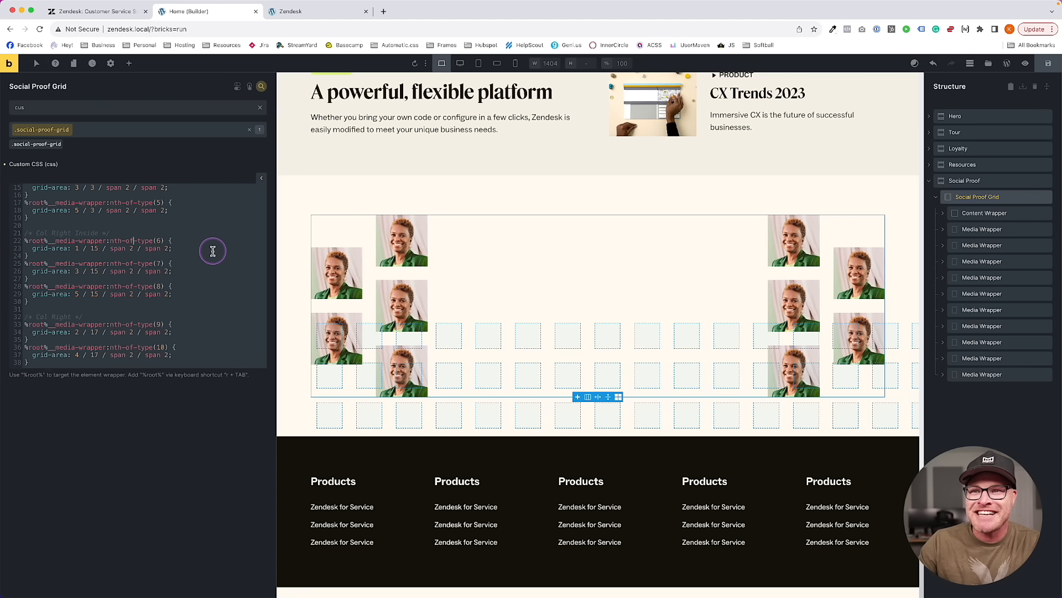
{"action": "scroll", "coordinate": [213, 251], "scroll_direction": "up", "scroll_amount": 3}
{"action": "left_click", "coordinate": [683, 181]}
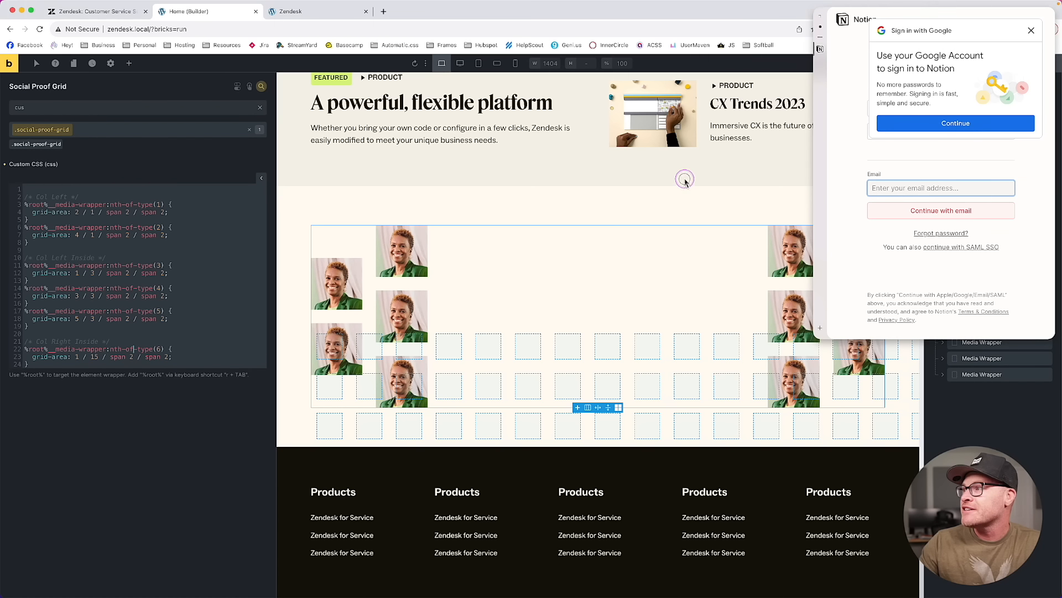
Inspect the Social Proof Grid's markup on the front-end preview, examining the social-proof-container element and its sibling media wrappers
{"action": "left_click", "coordinate": [318, 10]}
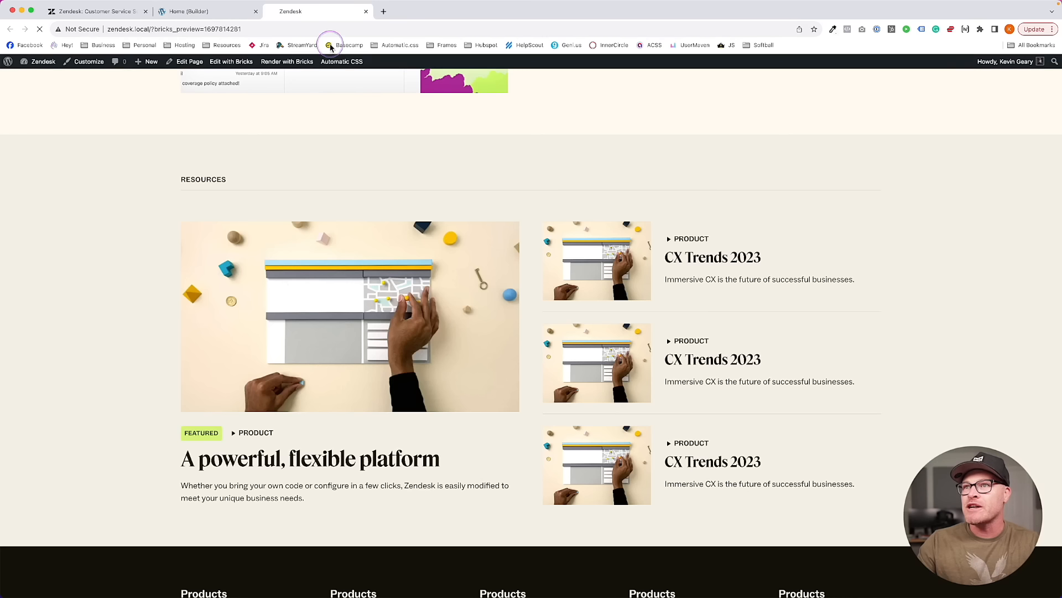
{"action": "scroll", "coordinate": [406, 194], "scroll_direction": "down", "scroll_amount": 7}
{"action": "right_click", "coordinate": [487, 278]}
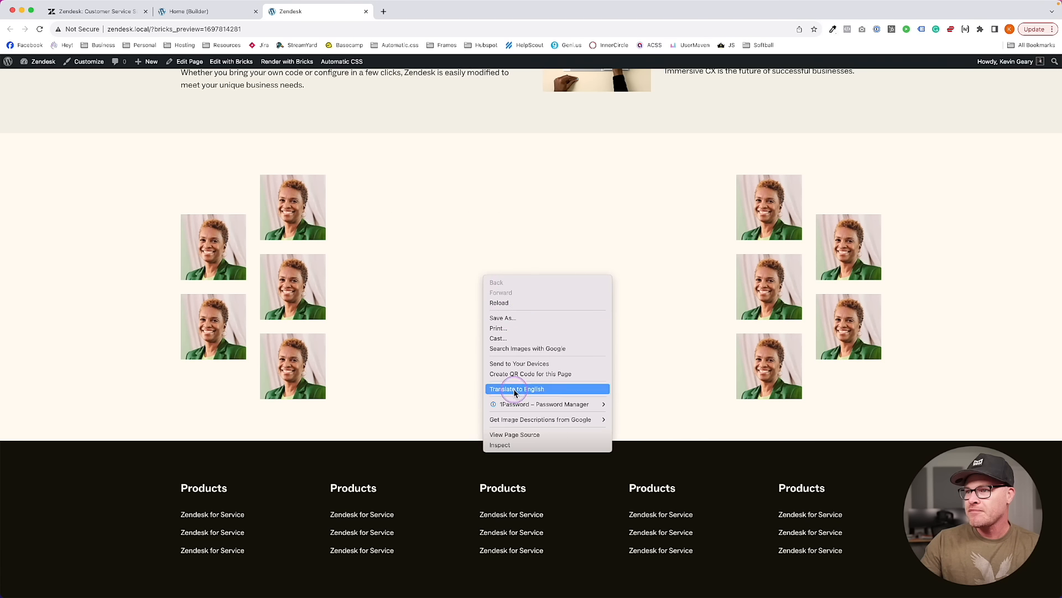
{"action": "left_click", "coordinate": [491, 438]}
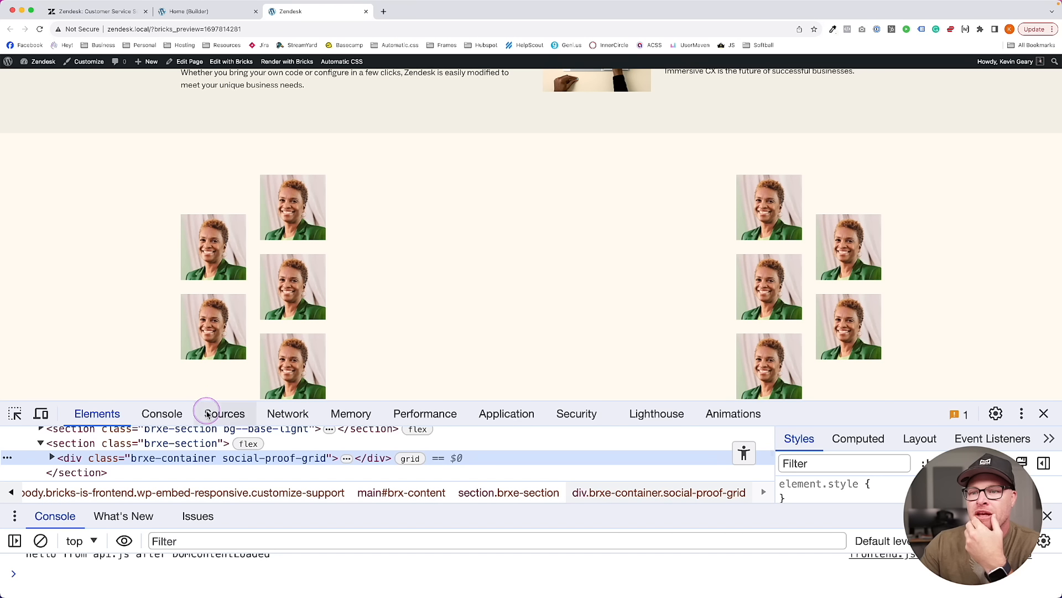
{"action": "left_click_drag", "start_coordinate": [209, 400], "coordinate": [209, 173]}
{"action": "left_click", "coordinate": [52, 229]}
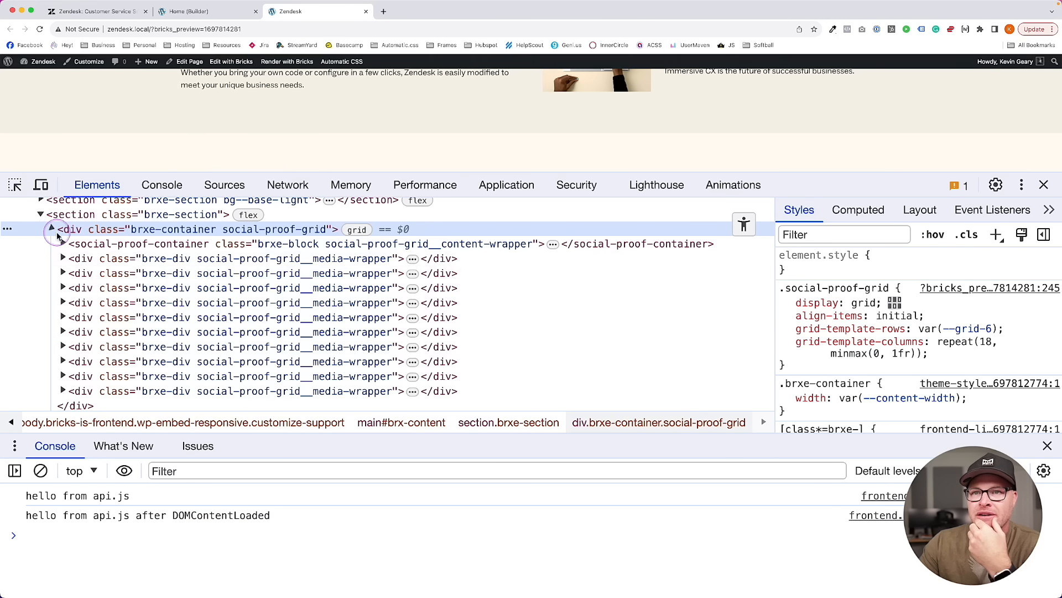
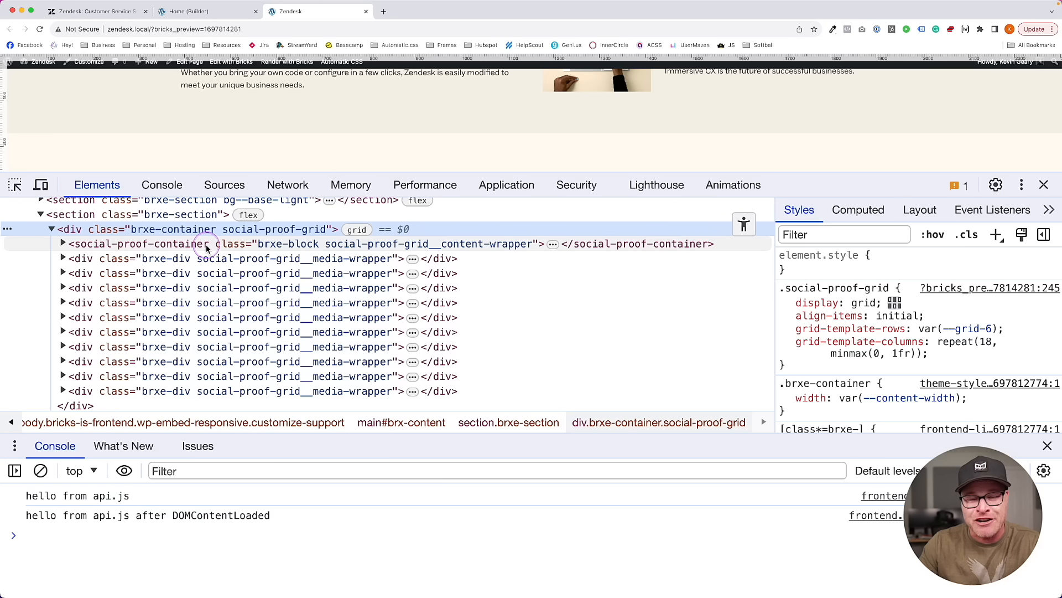
{"action": "double_click", "coordinate": [178, 244]}
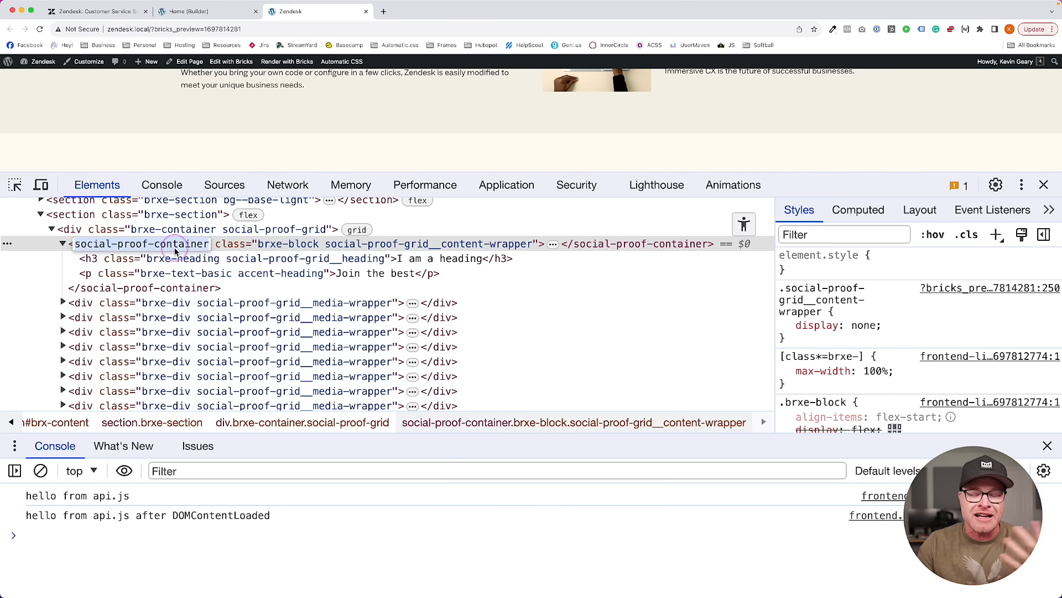
{"action": "left_click", "coordinate": [62, 244]}
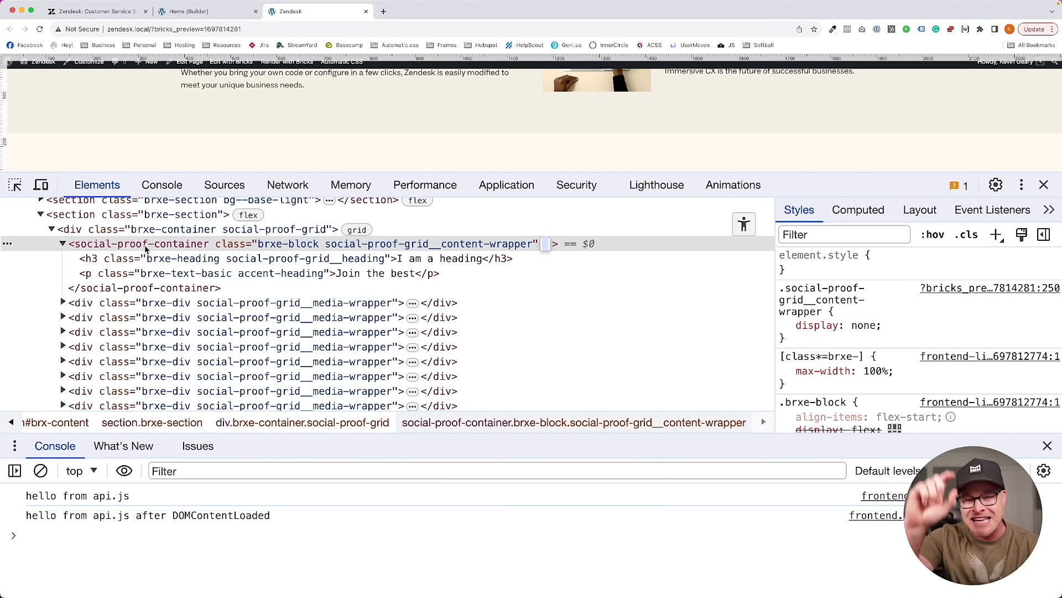
{"action": "left_click", "coordinate": [1044, 185]}
Return to the Bricks builder and set the Content Wrapper's display to flex
{"action": "left_click", "coordinate": [201, 11]}
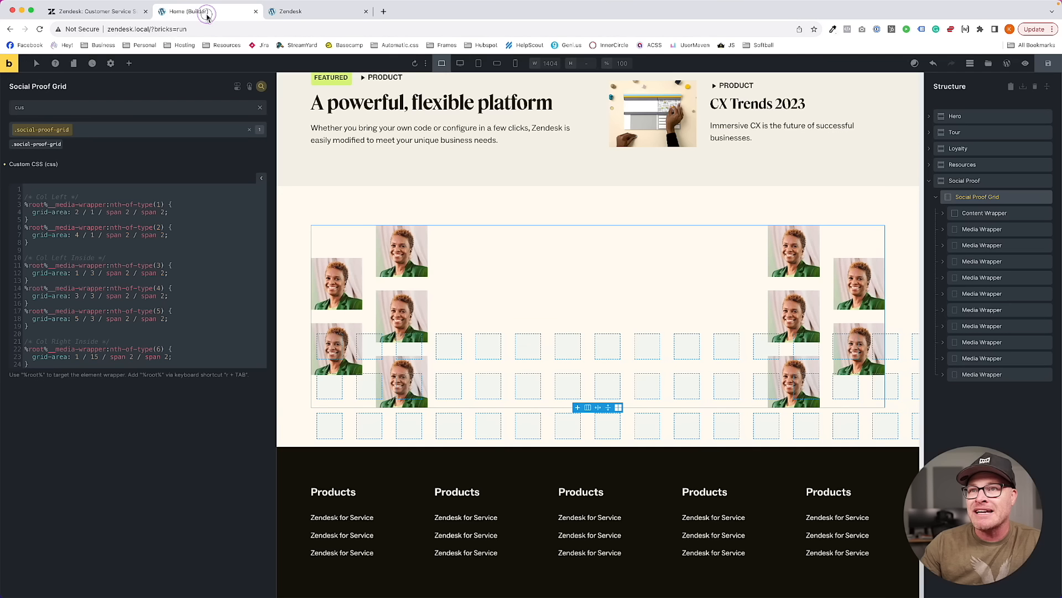
{"action": "left_click", "coordinate": [247, 81]}
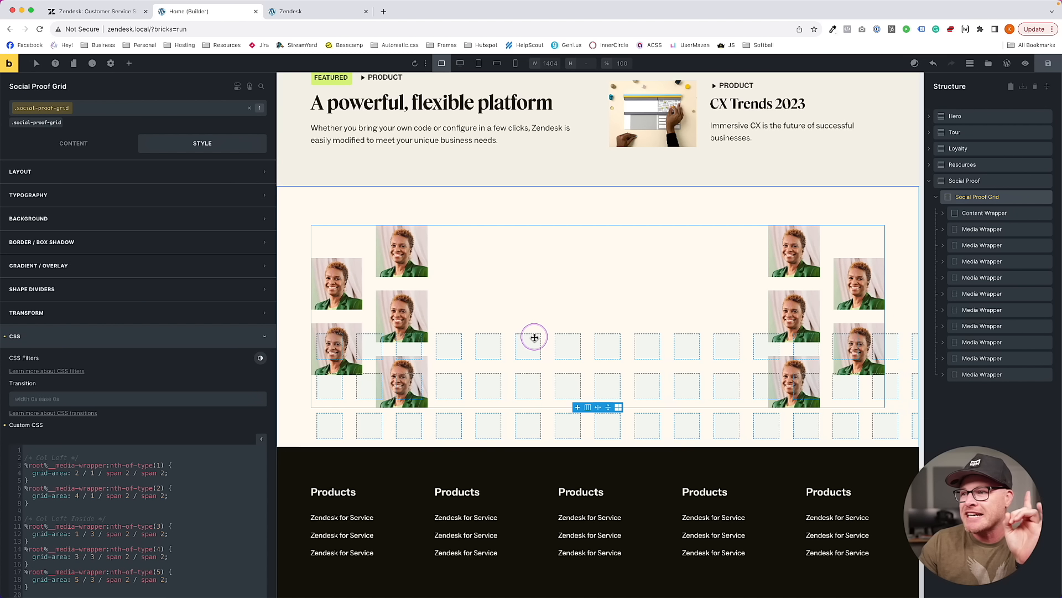
{"action": "left_click", "coordinate": [994, 213]}
{"action": "left_click", "coordinate": [72, 144]}
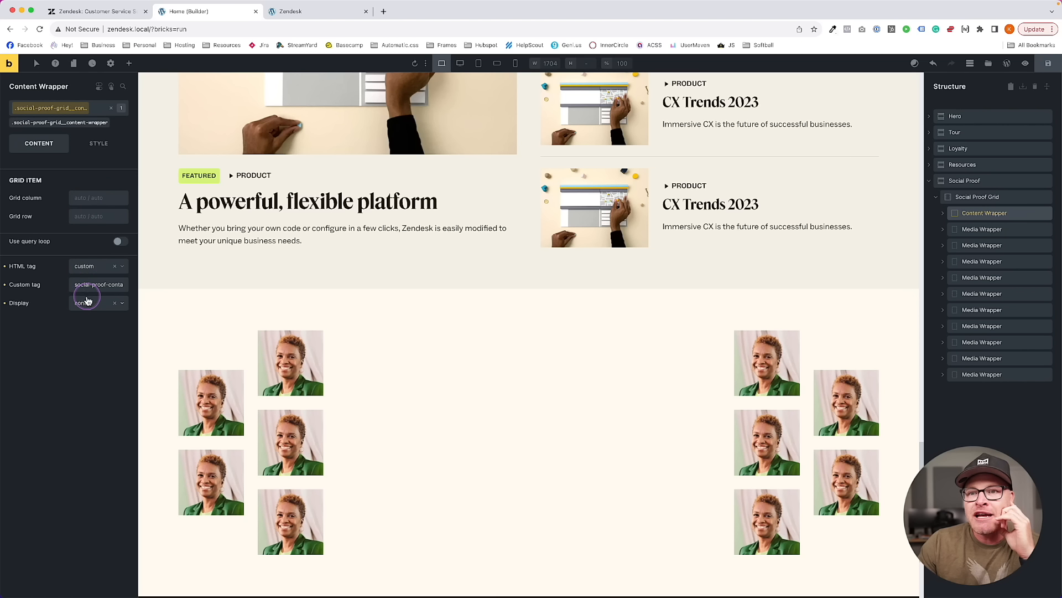
{"action": "left_click", "coordinate": [85, 302]}
{"action": "left_click", "coordinate": [87, 318]}
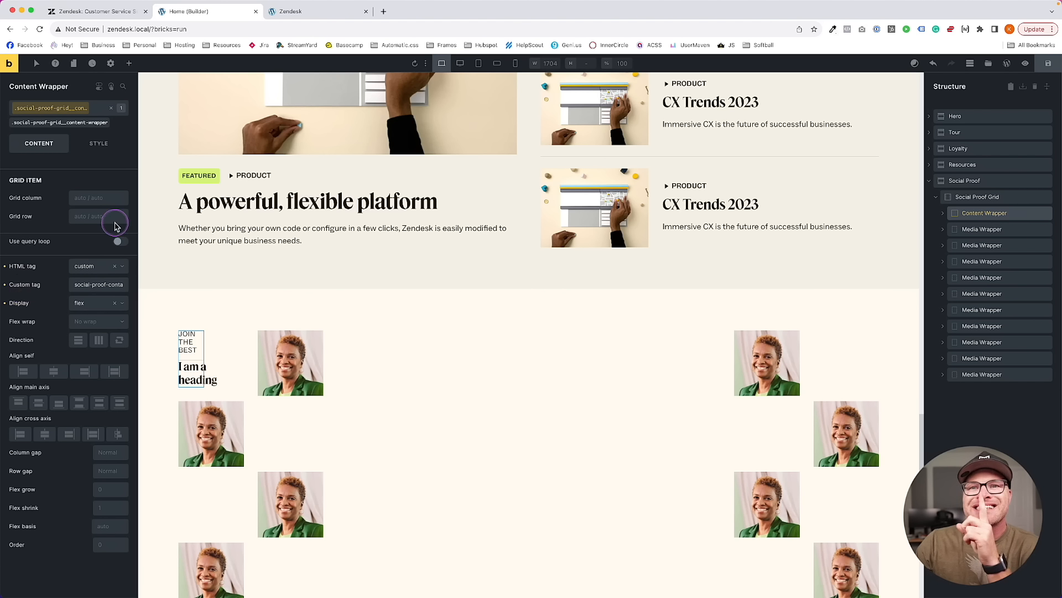
Add a %root%__content-wrapper rule with a 5px border at the end of the Social Proof Grid's custom CSS
{"action": "left_click", "coordinate": [968, 197]}
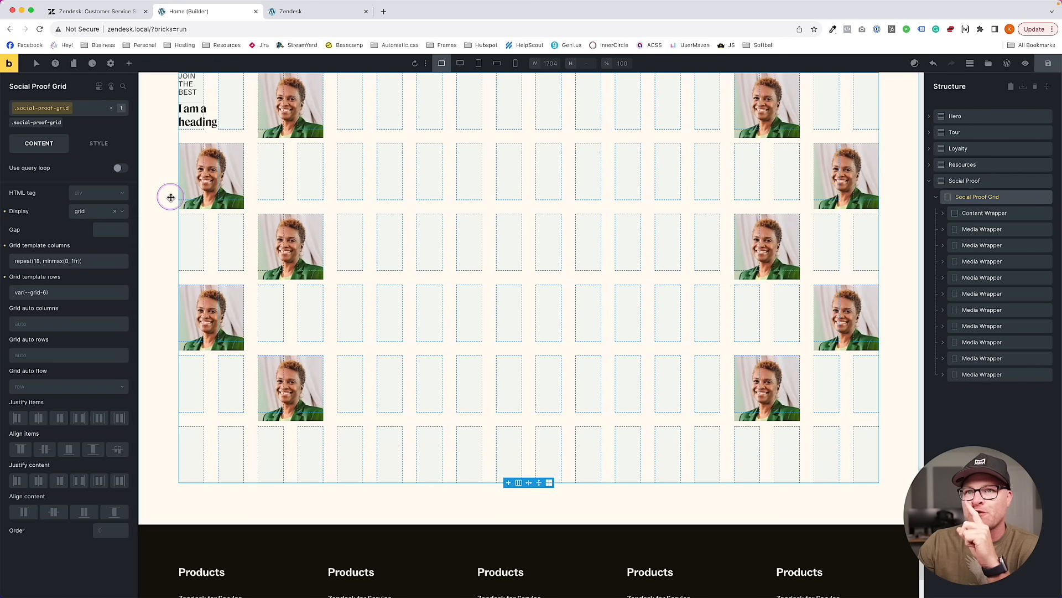
{"action": "left_click", "coordinate": [98, 141]}
{"action": "left_click", "coordinate": [88, 501]}
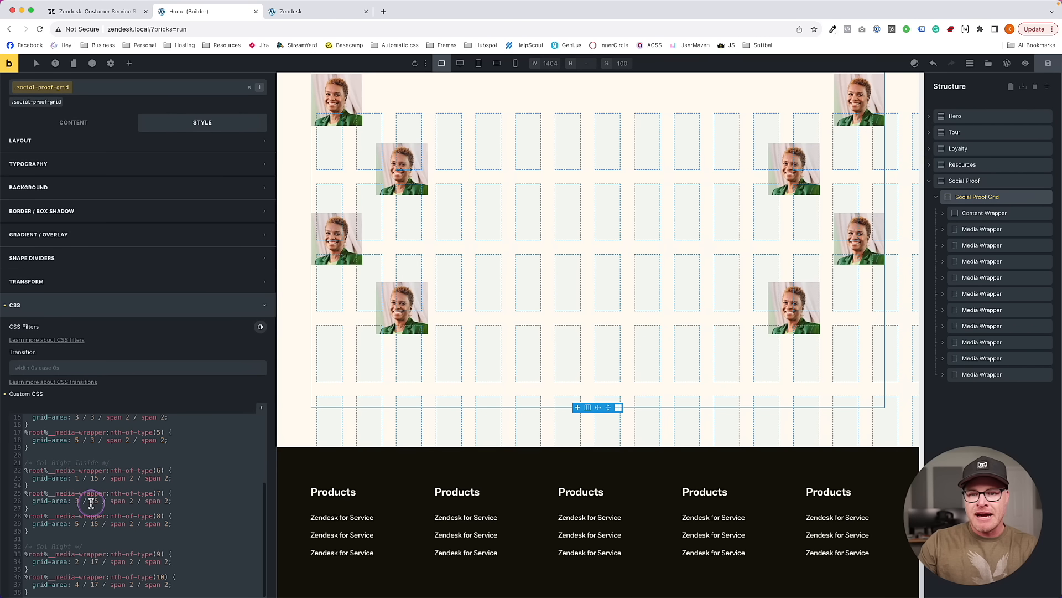
{"action": "scroll", "coordinate": [88, 503], "scroll_direction": "down", "scroll_amount": 3}
{"action": "key", "text": "Return"}
{"action": "key", "text": "Return"}
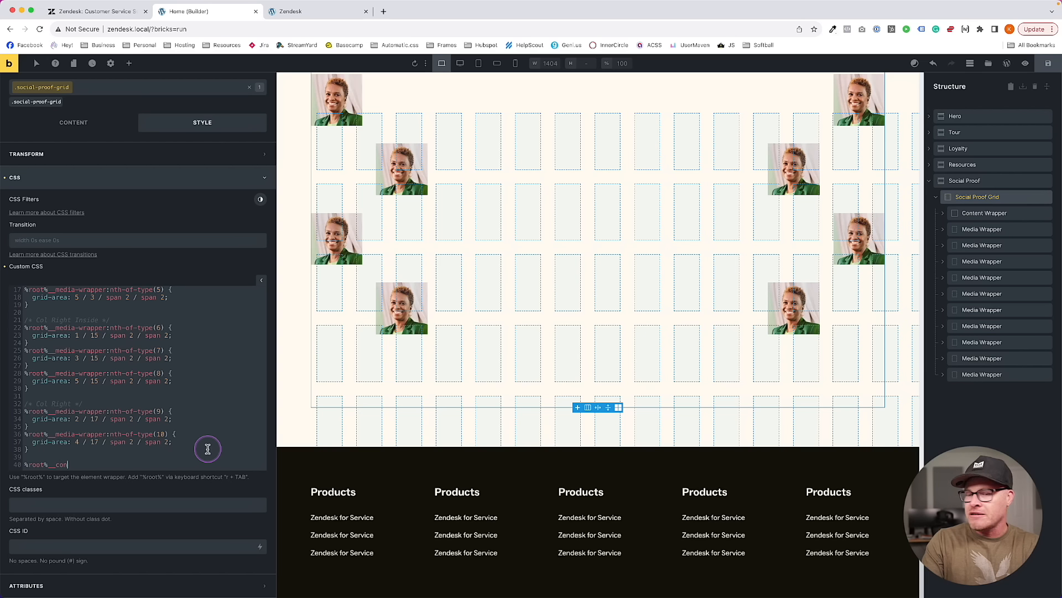
{"action": "type", "text": "{"}
{"action": "key", "text": "Return"}
{"action": "key", "text": "Return"}
{"action": "type", "text": "}"}
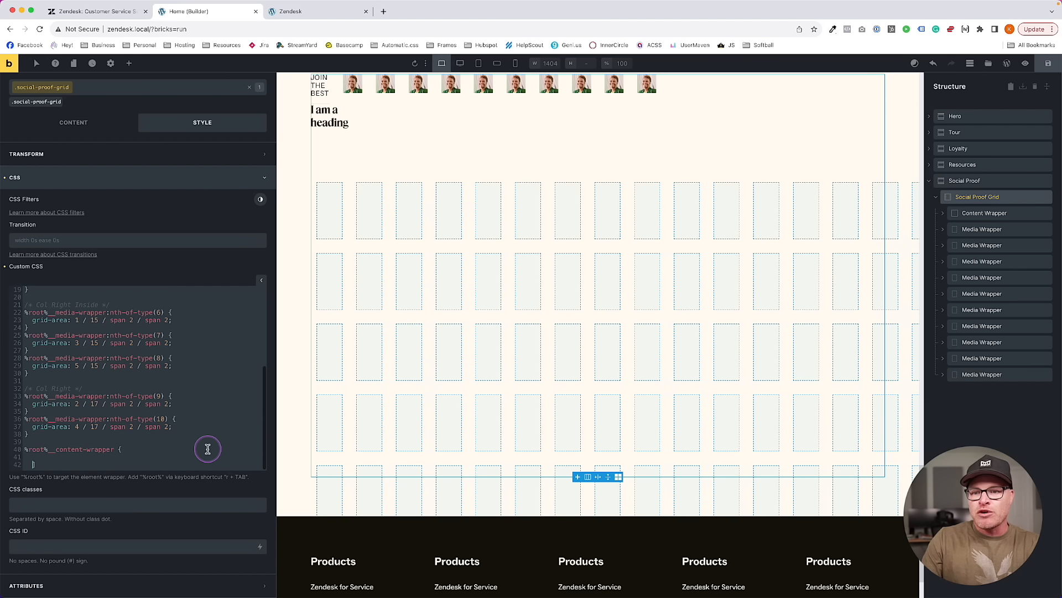
{"action": "type", "text": "border: 5px"}
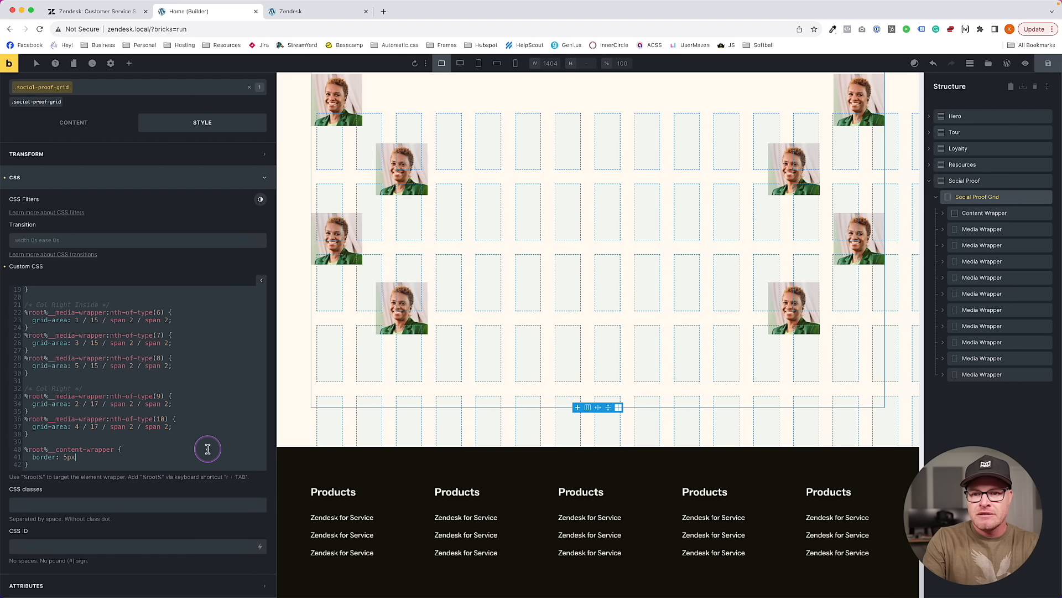
Finish the content-wrapper rule's border as 5px solid red, and replace that declaration with grid-column: 5 / span 10
{"action": "type", "text": " solid red;"}
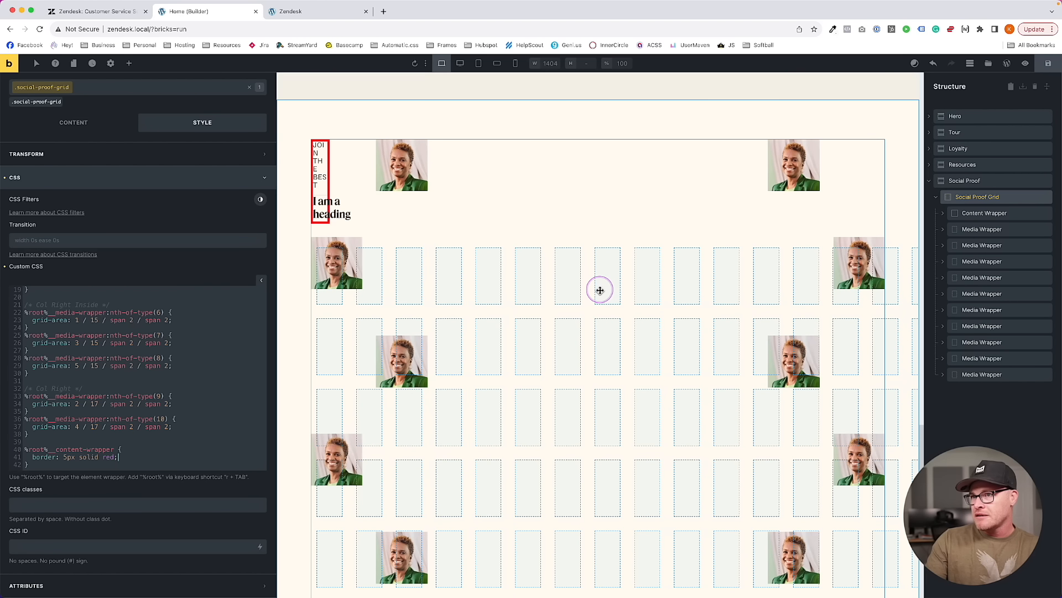
{"action": "left_click_drag", "start_coordinate": [121, 457], "coordinate": [32, 458]}
{"action": "type", "text": "grid-column:"}
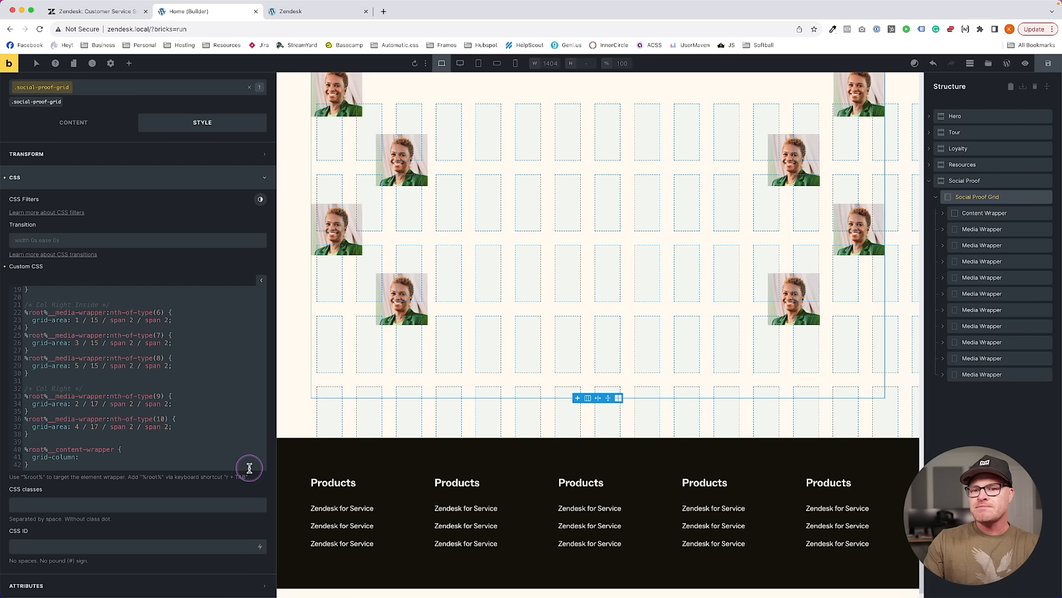
{"action": "scroll", "coordinate": [576, 234], "scroll_direction": "up", "scroll_amount": 3}
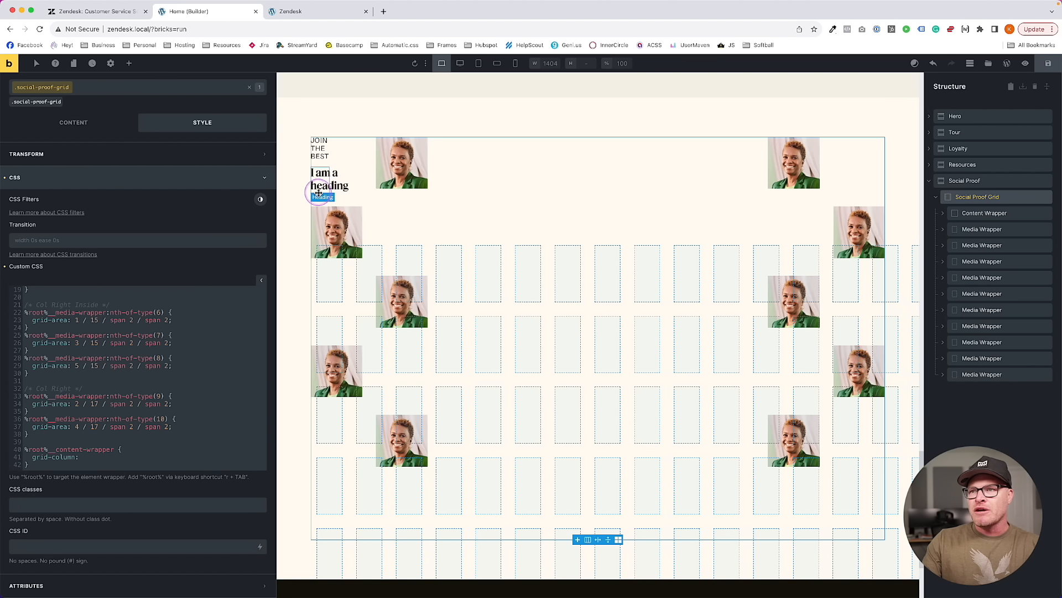
{"action": "type", "text": "column:"}
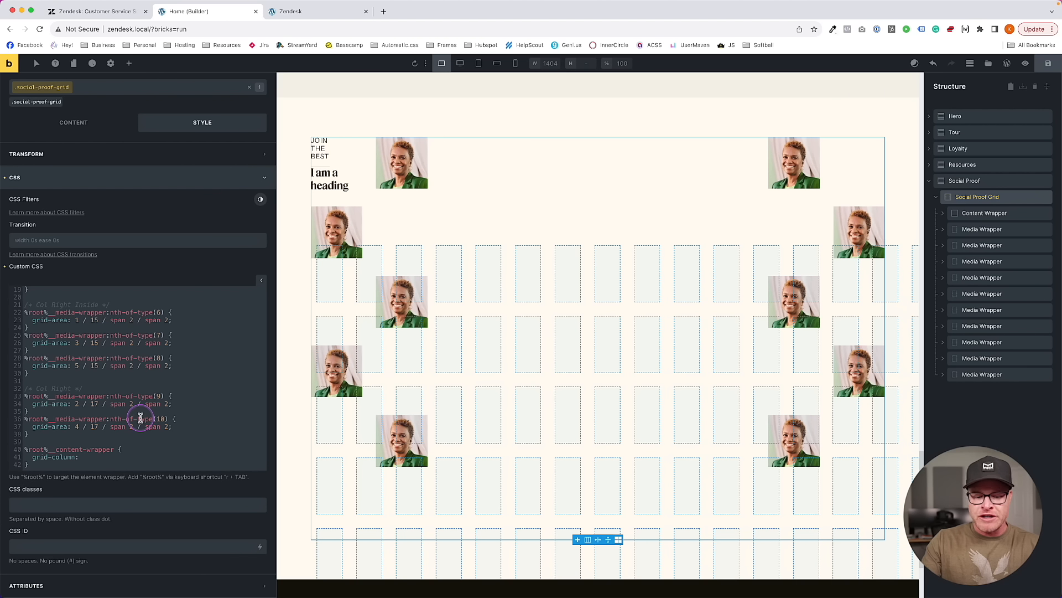
{"action": "type", "text": " 4 / "}
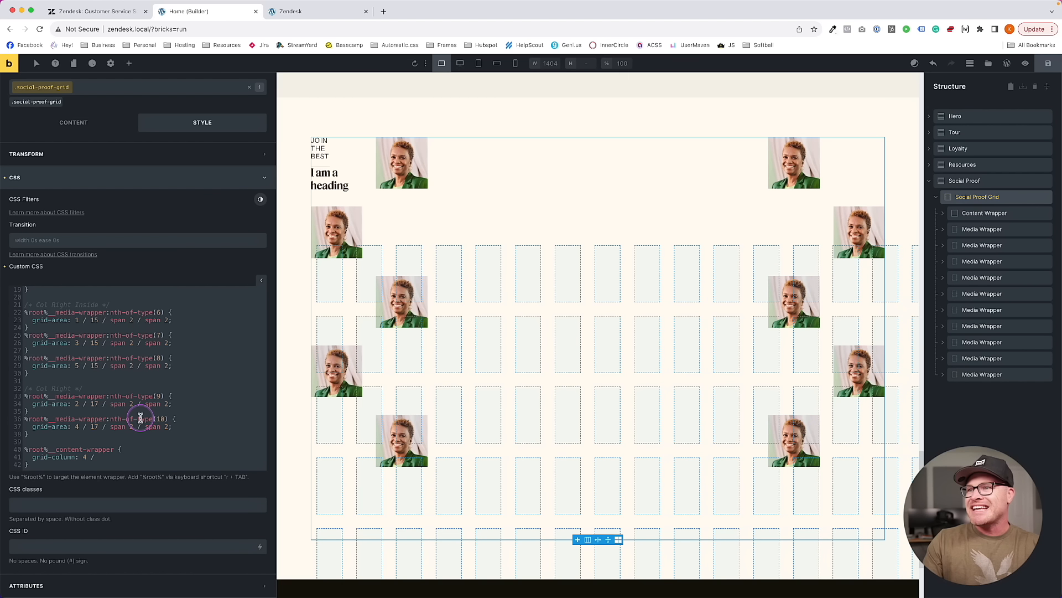
{"action": "type", "text": "/ span"}
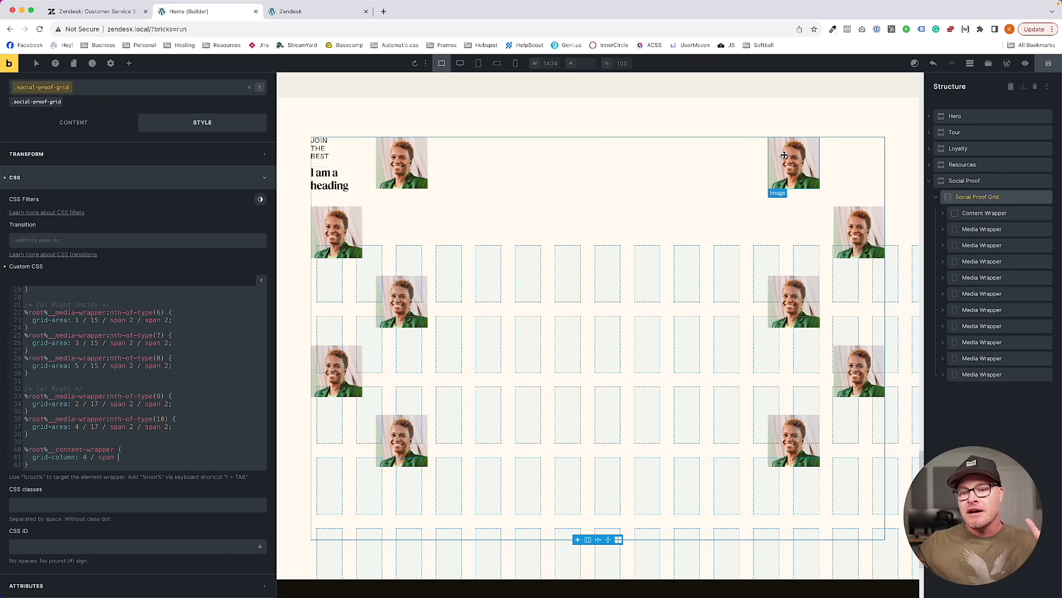
{"action": "type", "text": " 10"}
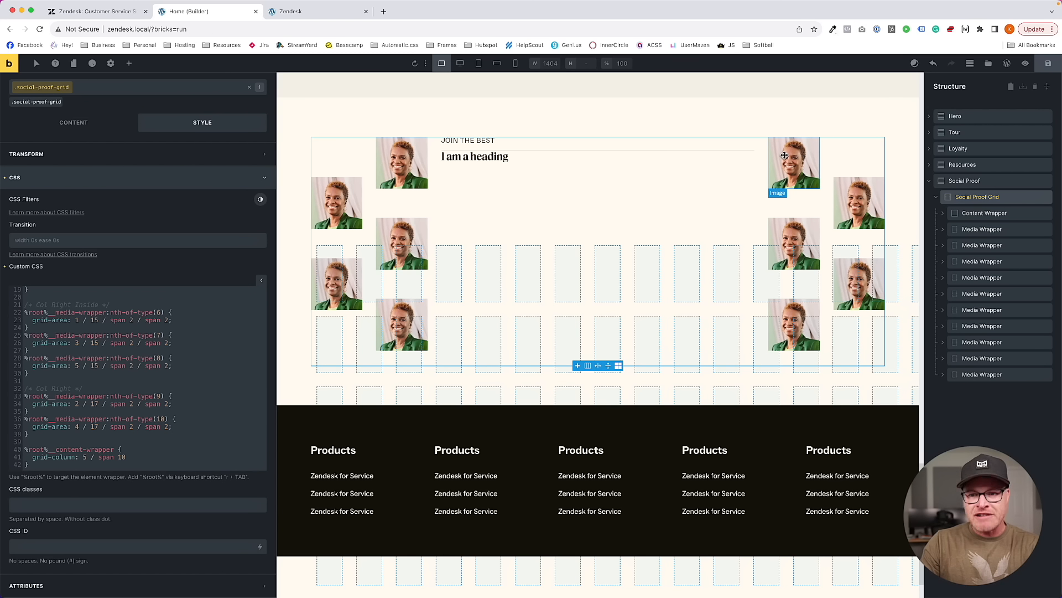
Add grid-row: 1 / -1 to the content-wrapper rule and restore its grid-column value to 5 / span 10
{"action": "left_click", "coordinate": [150, 458]}
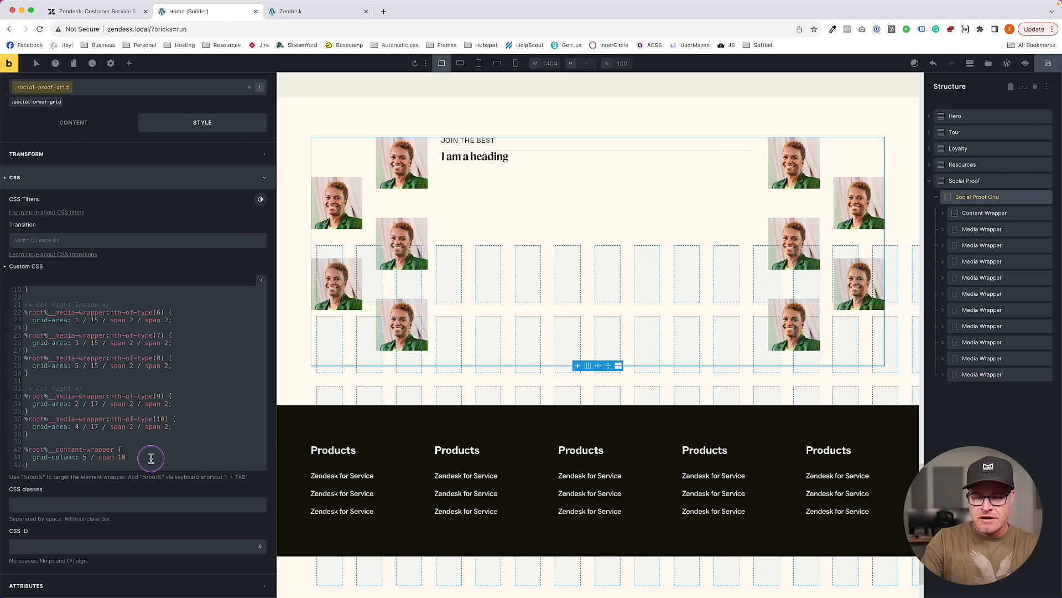
{"action": "type", "text": ";"}
{"action": "key", "text": "Return"}
{"action": "type", "text": "grid-"}
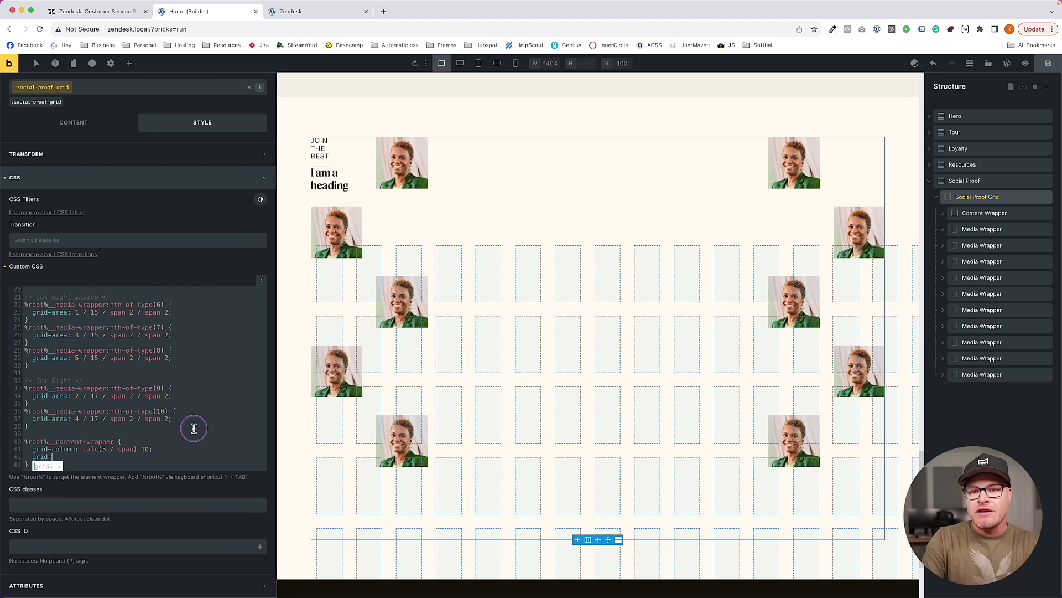
{"action": "type", "text": "row:"}
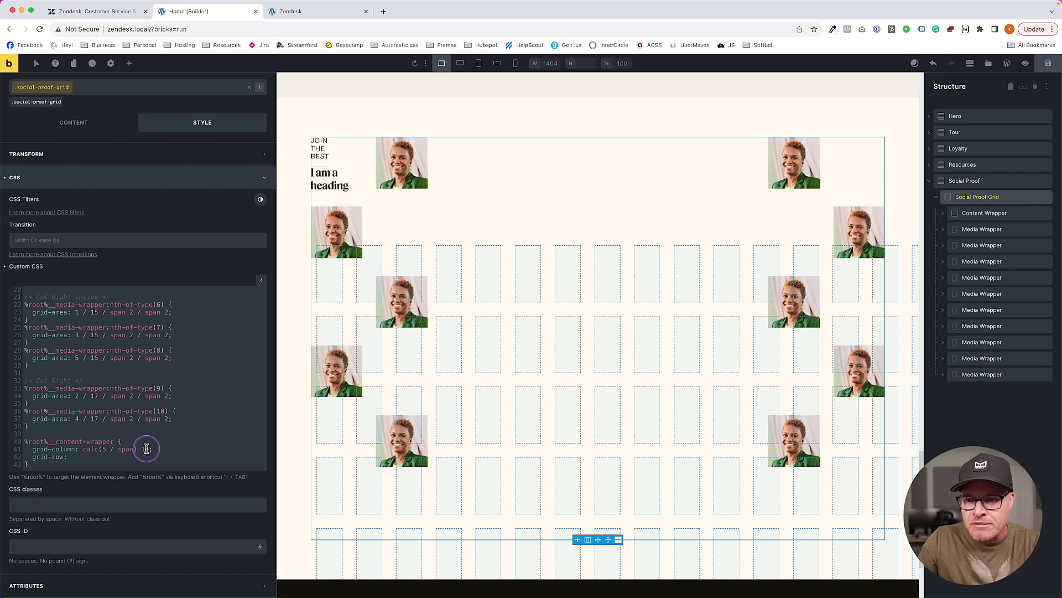
{"action": "left_click_drag", "start_coordinate": [83, 450], "coordinate": [149, 448]}
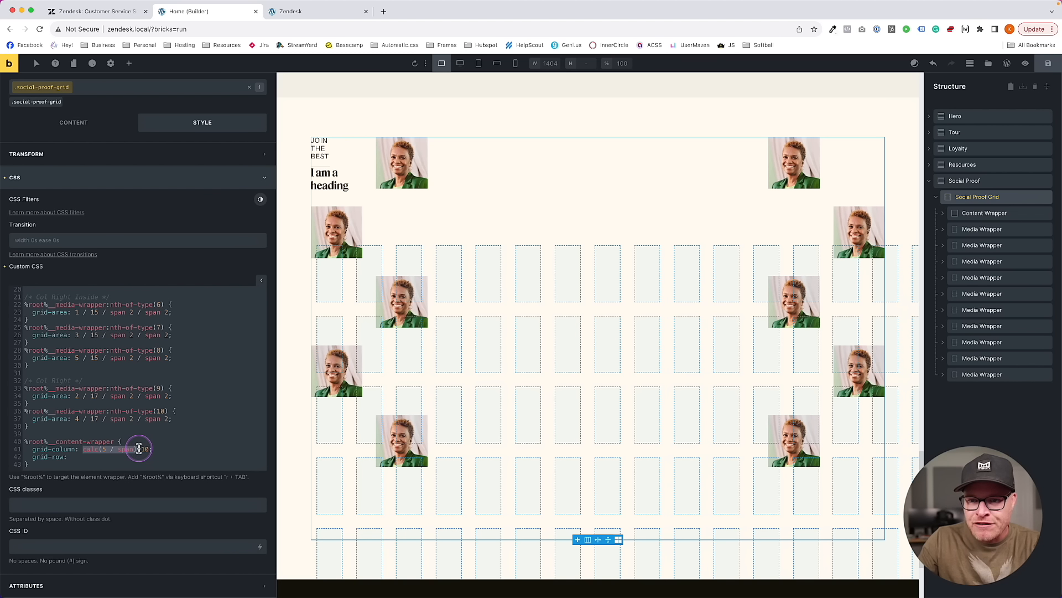
{"action": "type", "text": "5 / span"}
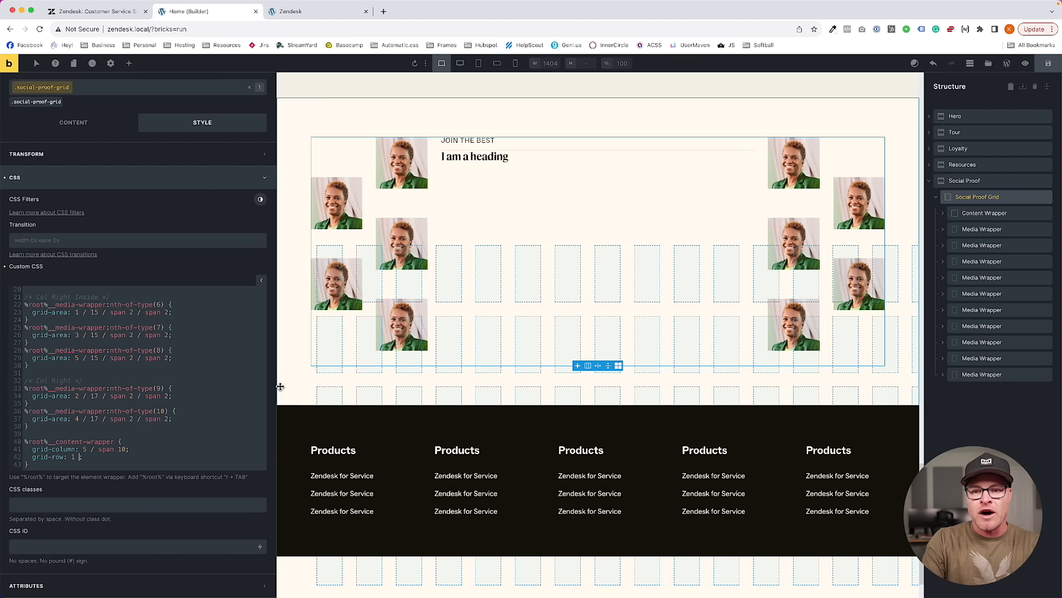
{"action": "type", "text": "-1;"}
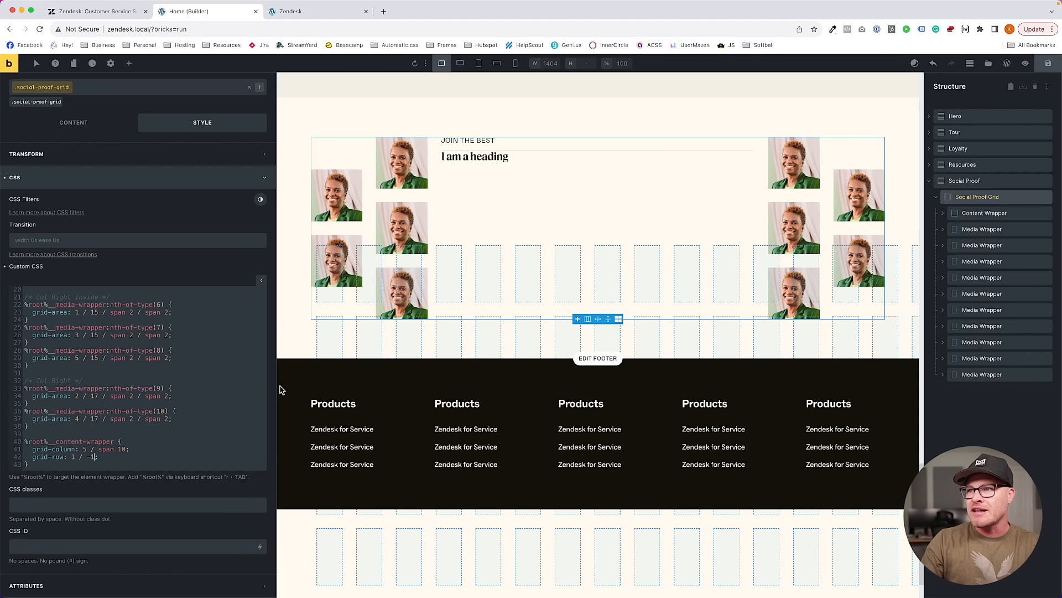
Check the original Zendesk section and add padding-block: var(--section-space-m) to the content-wrapper rule in the grid's custom CSS
{"action": "left_click", "coordinate": [93, 15]}
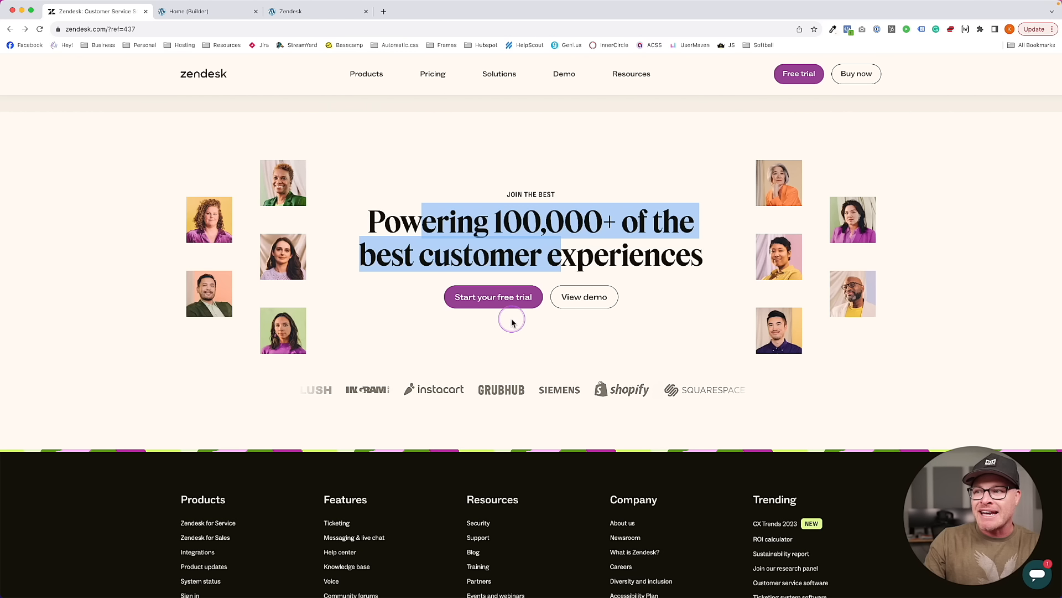
{"action": "left_click", "coordinate": [205, 11]}
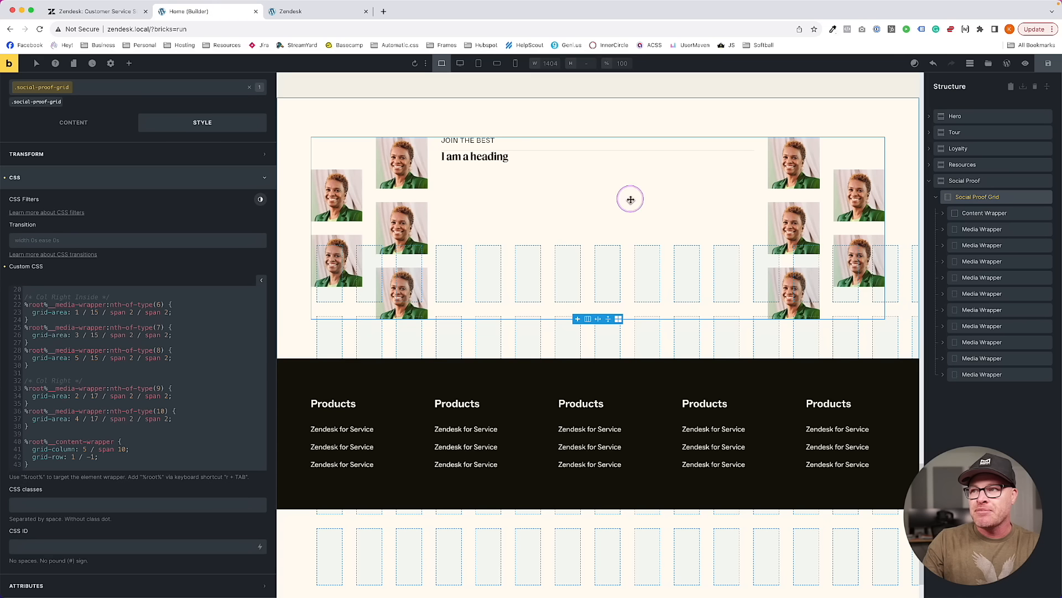
{"action": "left_click", "coordinate": [148, 442]}
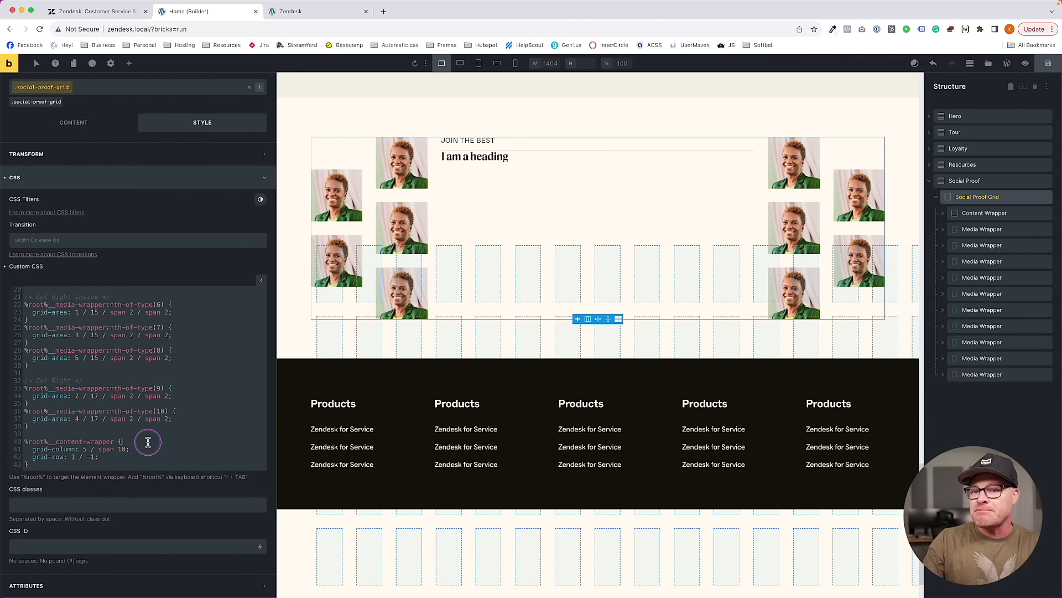
{"action": "key", "text": "Return"}
{"action": "type", "text": "padding-b"}
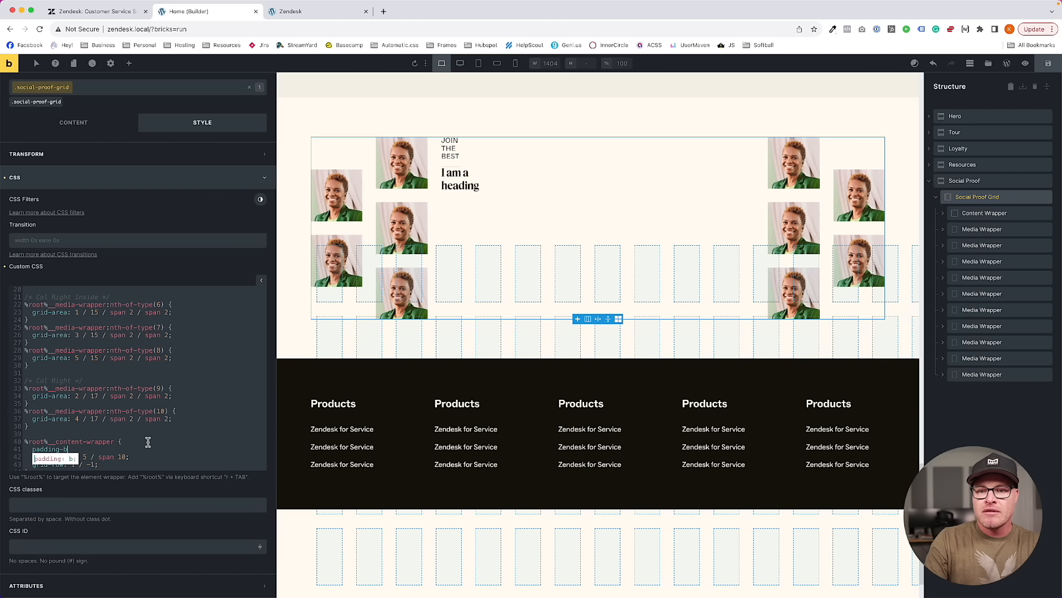
{"action": "type", "text": "lock: var("}
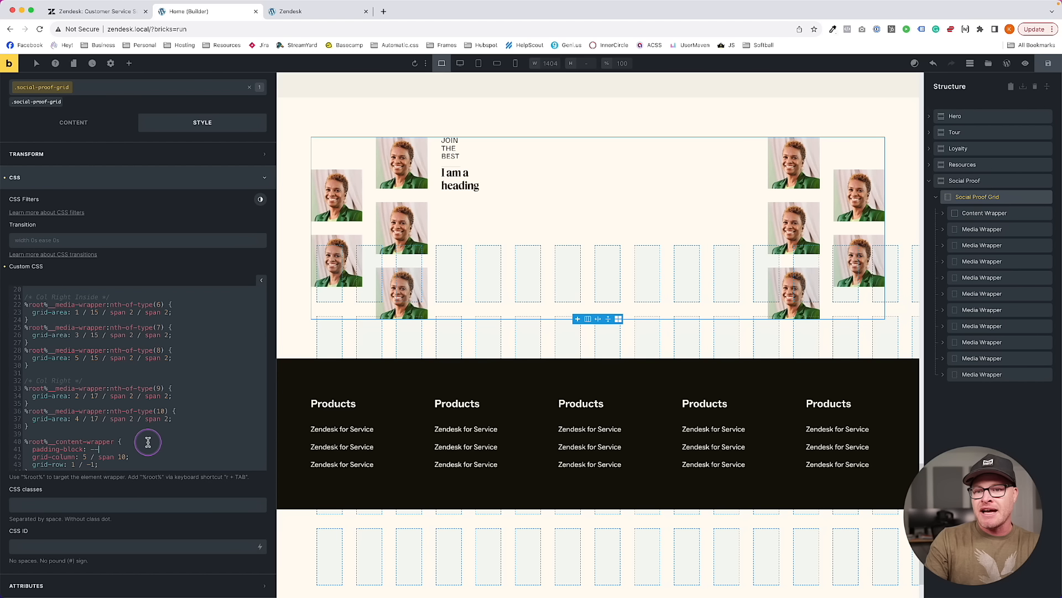
{"action": "type", "text": "--section-space-"}
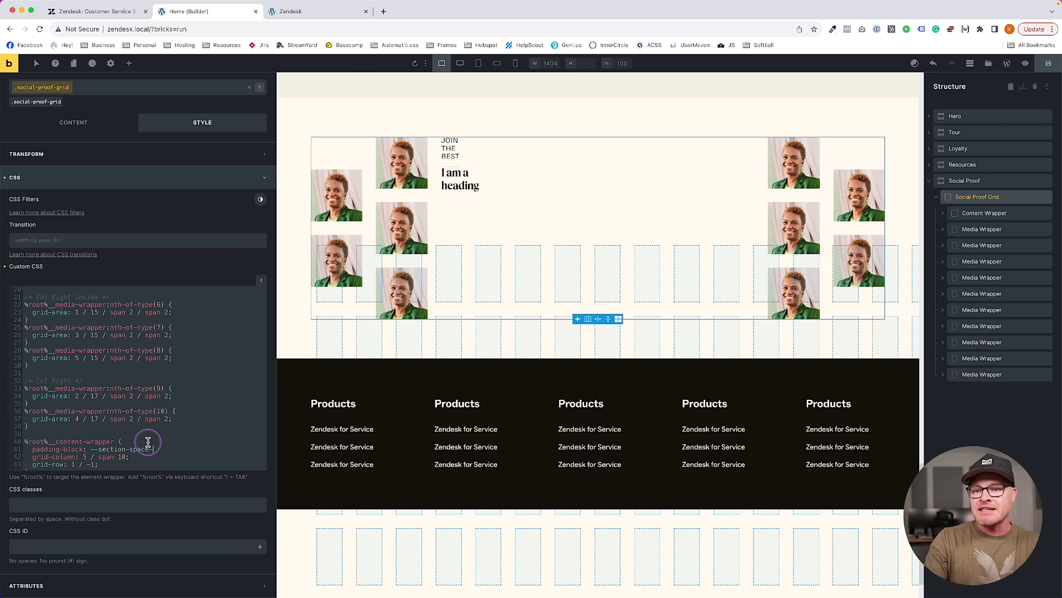
{"action": "type", "text": "m);"}
{"action": "type", "text": "grid-column: 5 / span 10; grid-row: 1 / -1;"}
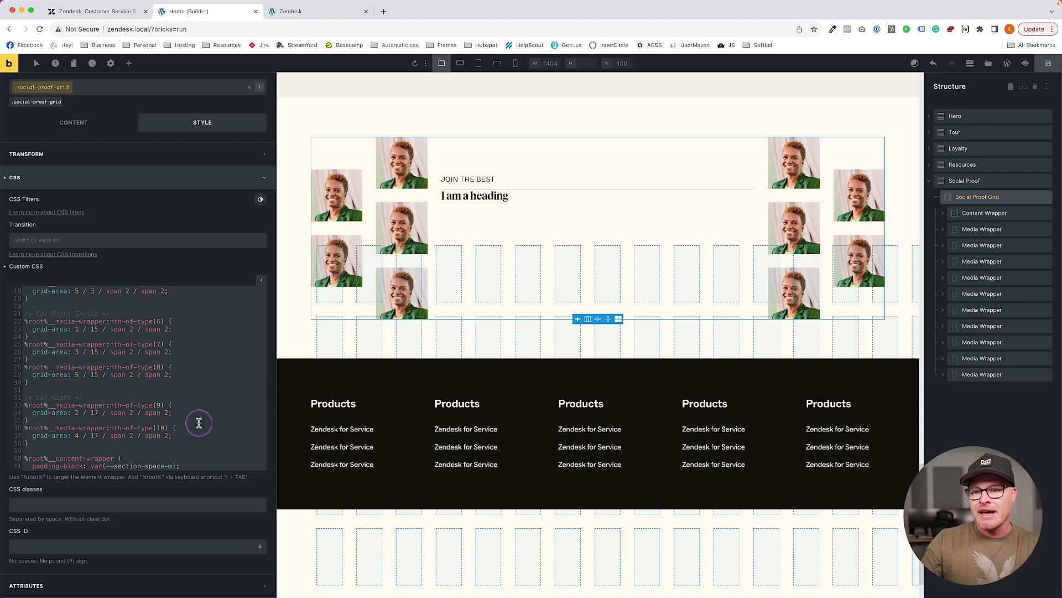
Save the page and check the social proof section on the front-end preview
{"action": "left_click", "coordinate": [1049, 66]}
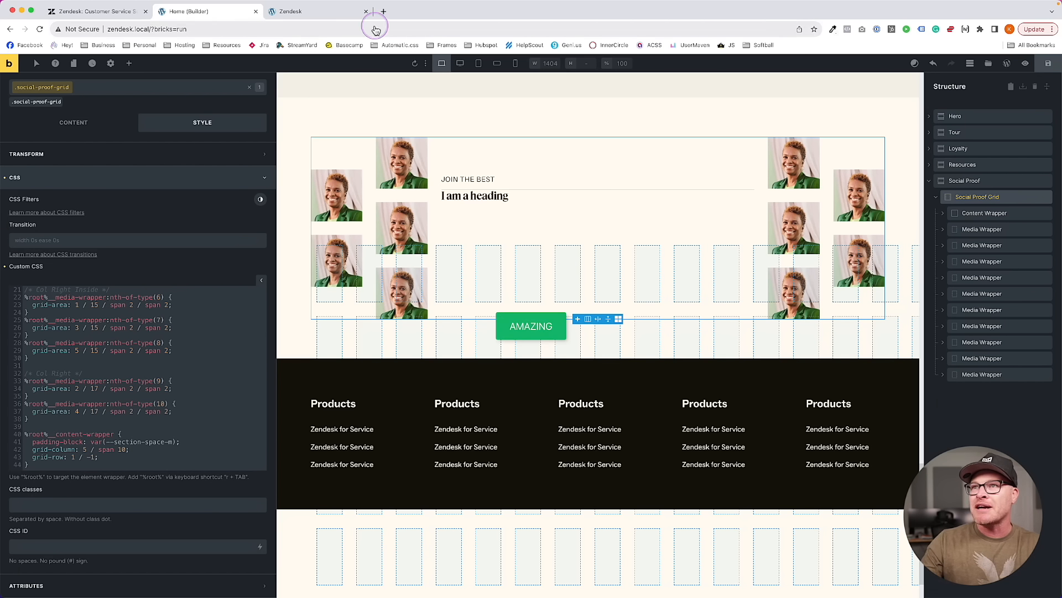
{"action": "left_click", "coordinate": [297, 11]}
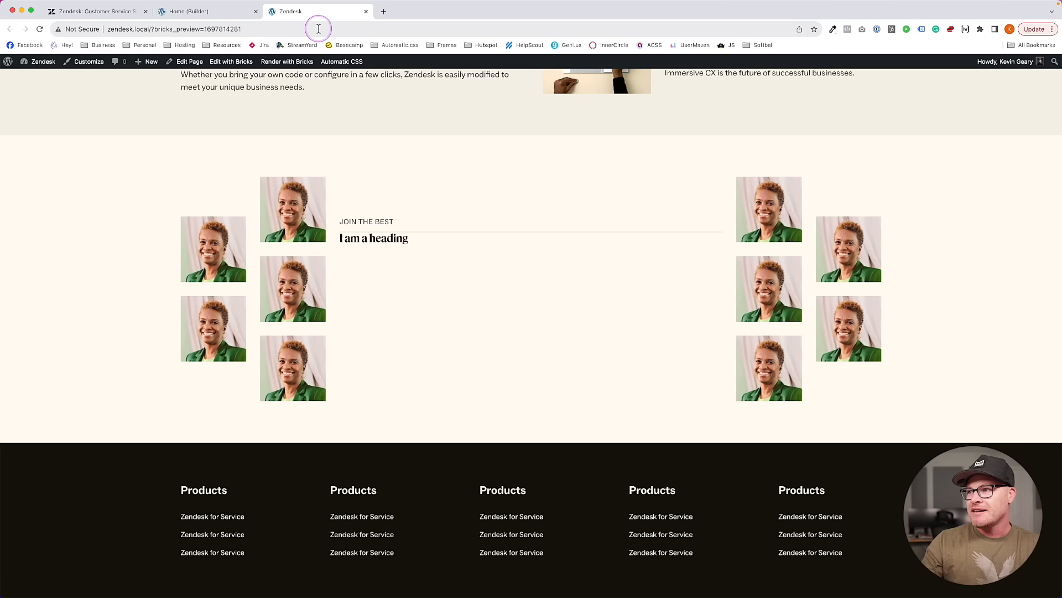
{"action": "left_click", "coordinate": [185, 20]}
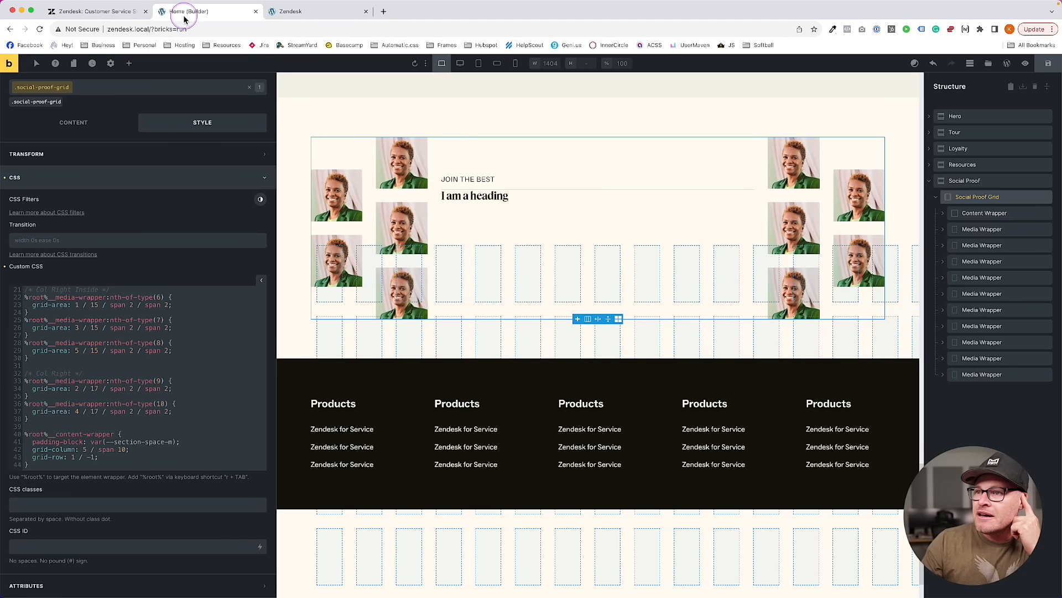
Set the row gap of the social proof Content Wrapper to var(--content-gap)
{"action": "left_click", "coordinate": [561, 199]}
{"action": "left_click", "coordinate": [988, 213]}
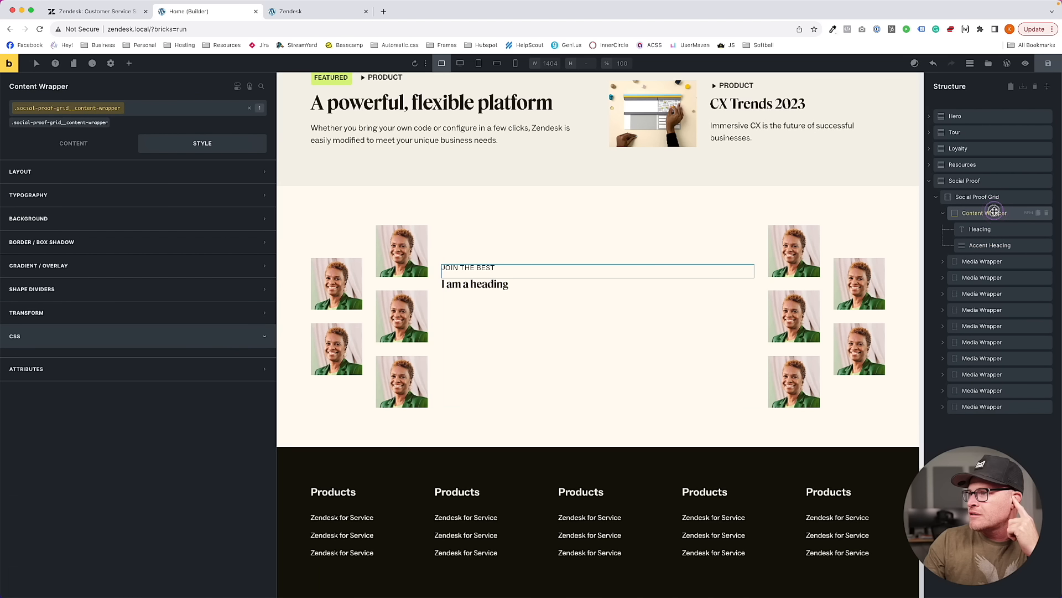
{"action": "left_click", "coordinate": [69, 141]}
{"action": "left_click", "coordinate": [108, 470]}
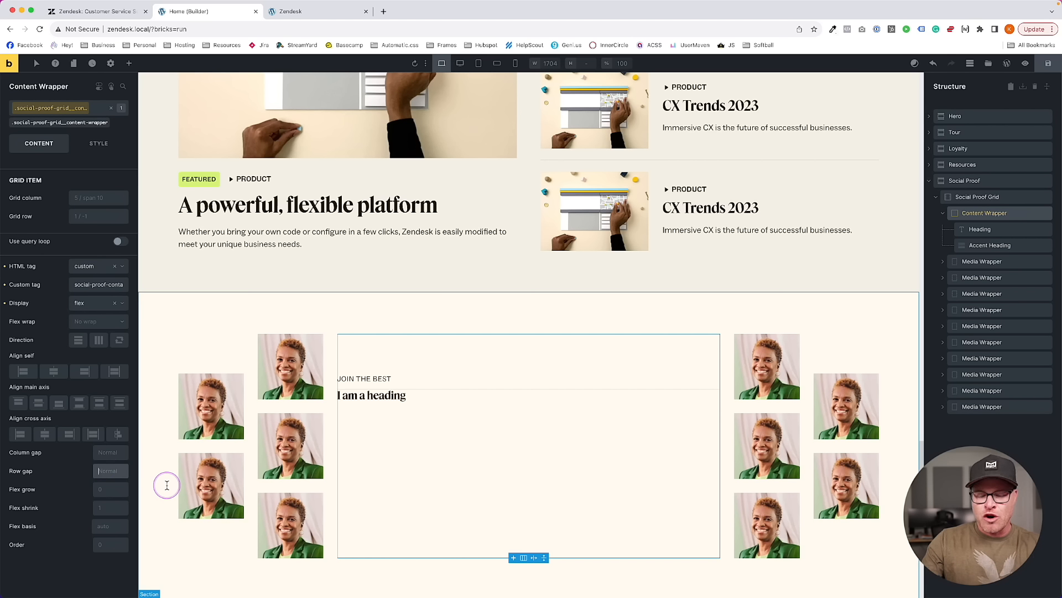
{"action": "type", "text": "--content-gap"}
{"action": "key", "text": "Return"}
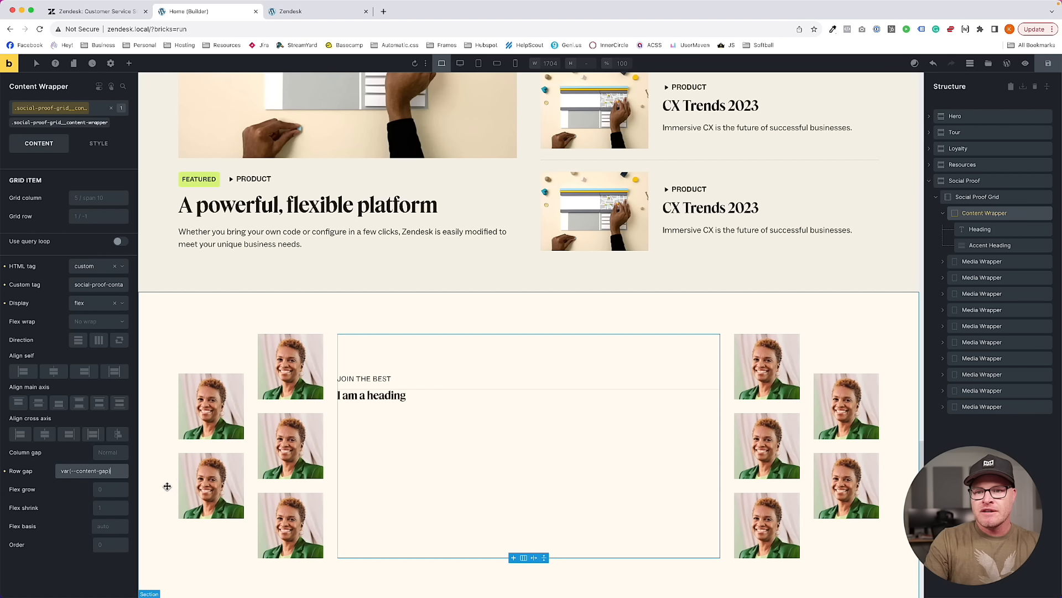
Change the HTML tag of the social proof section's main heading to h2
{"action": "left_click", "coordinate": [381, 414]}
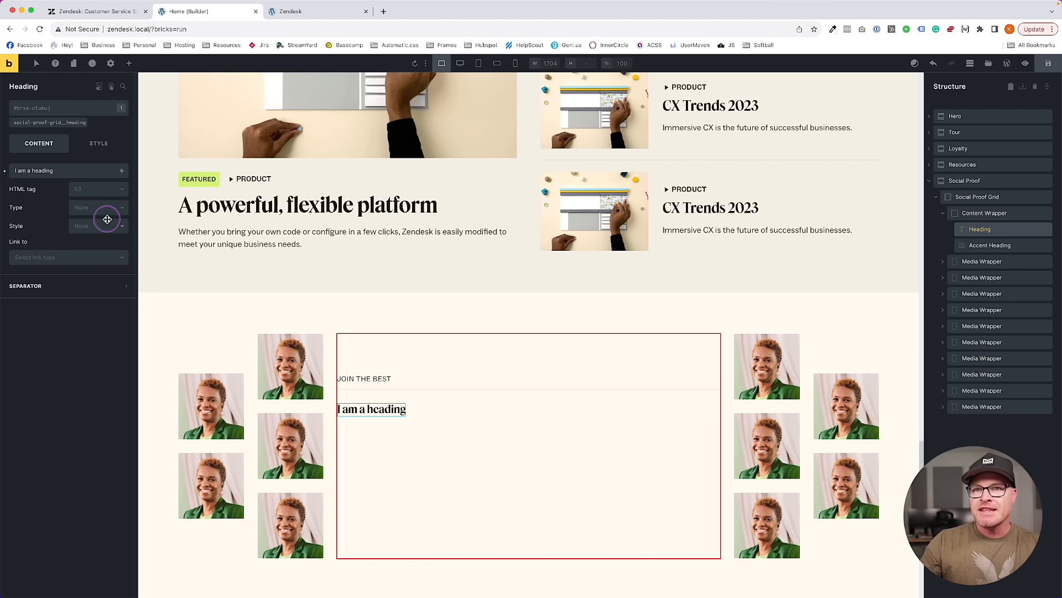
{"action": "left_click", "coordinate": [88, 189]}
{"action": "left_click", "coordinate": [77, 221]}
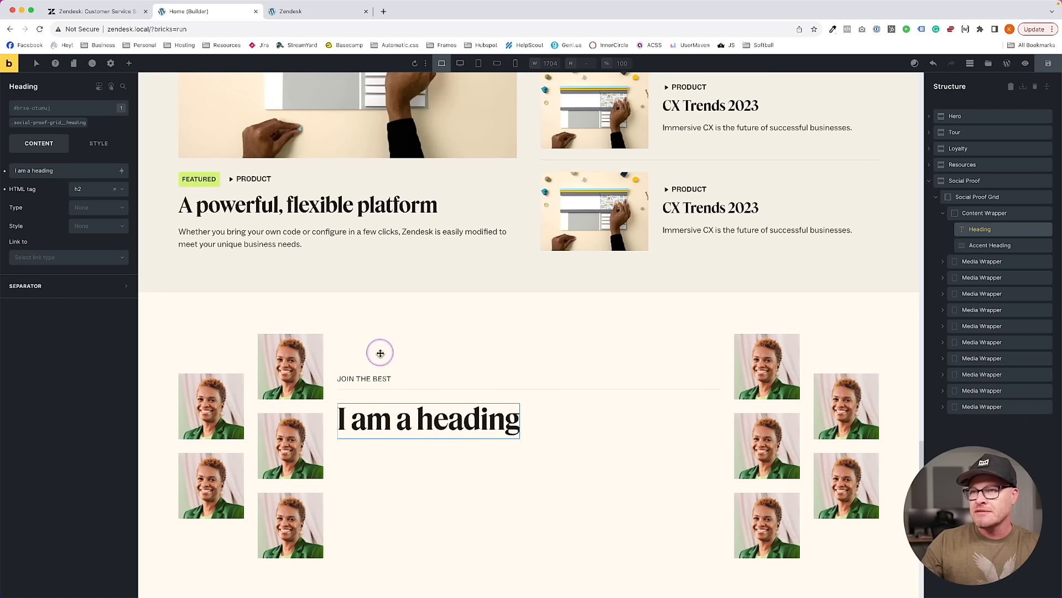
Copy "Powering 100,000+ of the best customer experiences" from the original Zendesk page and replace the placeholder heading text with it
{"action": "left_click", "coordinate": [92, 11]}
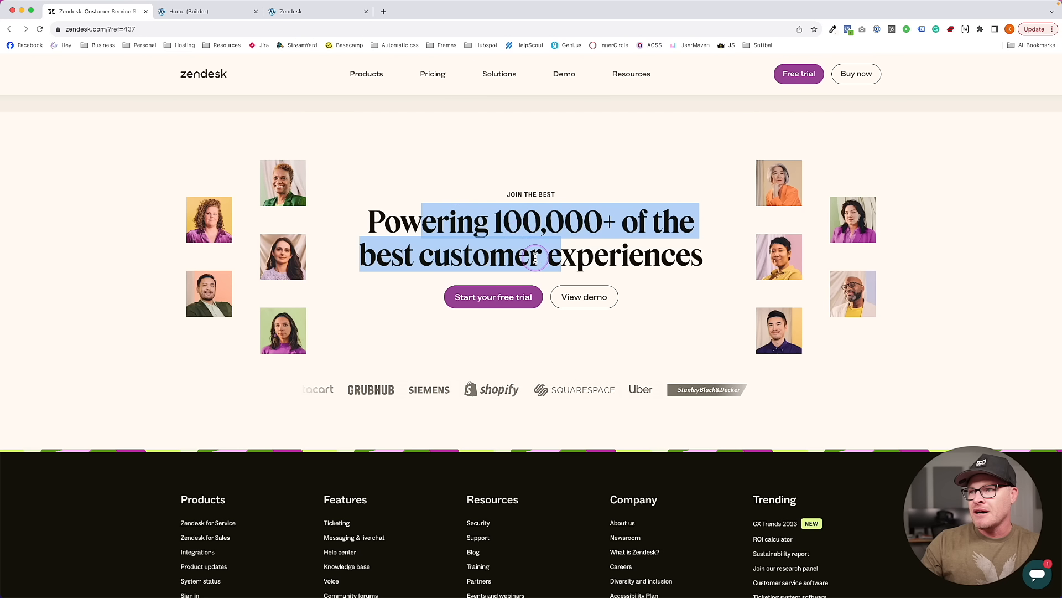
{"action": "left_click_drag", "start_coordinate": [362, 221], "coordinate": [712, 254]}
{"action": "key", "text": "ctrl+c"}
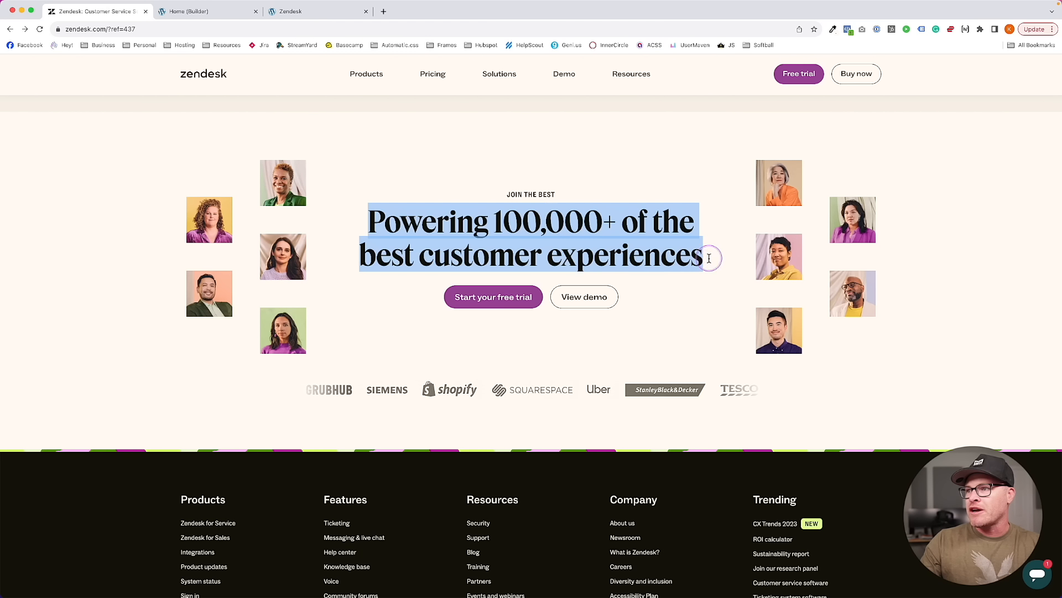
{"action": "left_click", "coordinate": [180, 11]}
{"action": "triple_click", "coordinate": [415, 420]}
{"action": "key", "text": "ctrl+v"}
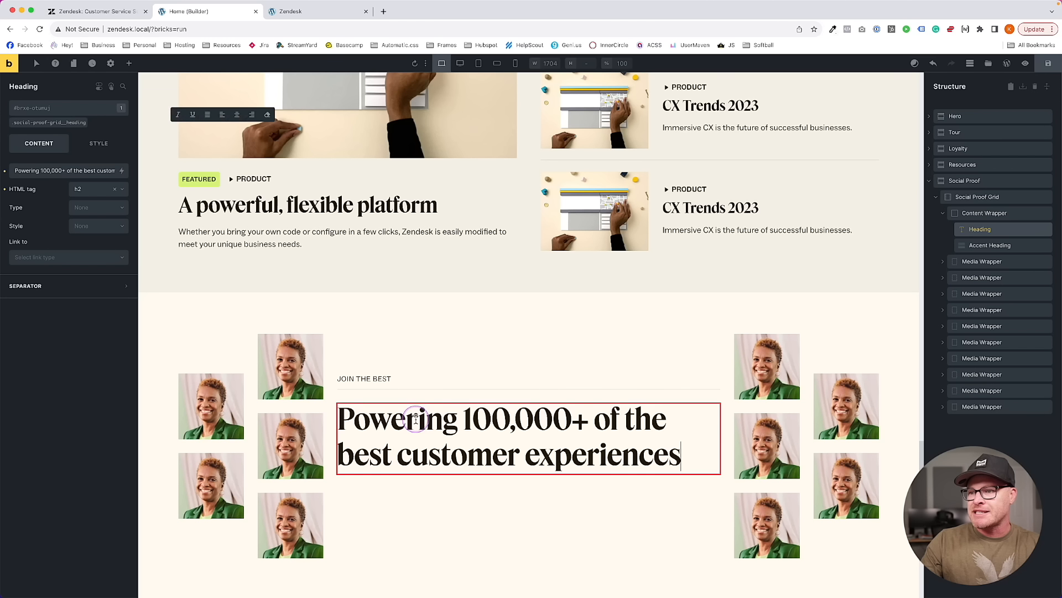
Center the Content Wrapper's items on the cross axis and set its text alignment to center
{"action": "left_click", "coordinate": [453, 394]}
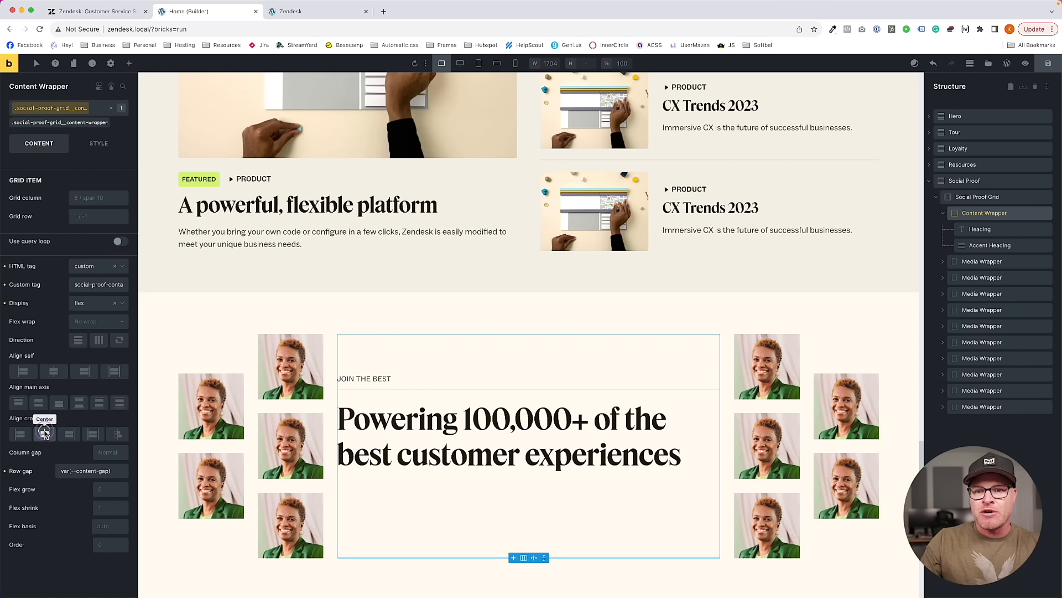
{"action": "left_click", "coordinate": [99, 144]}
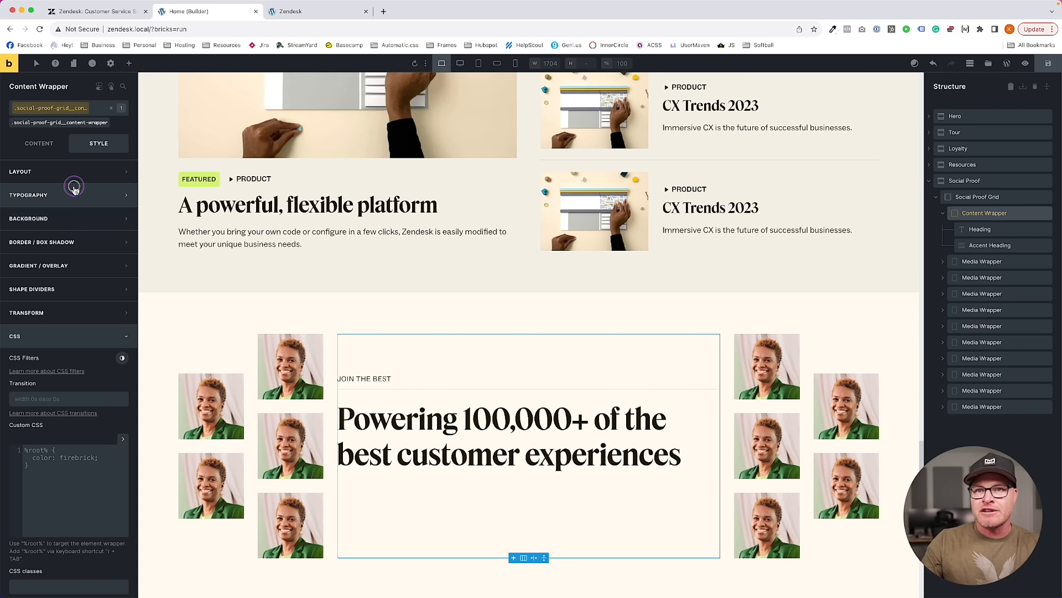
{"action": "left_click", "coordinate": [83, 195]}
{"action": "left_click", "coordinate": [54, 267]}
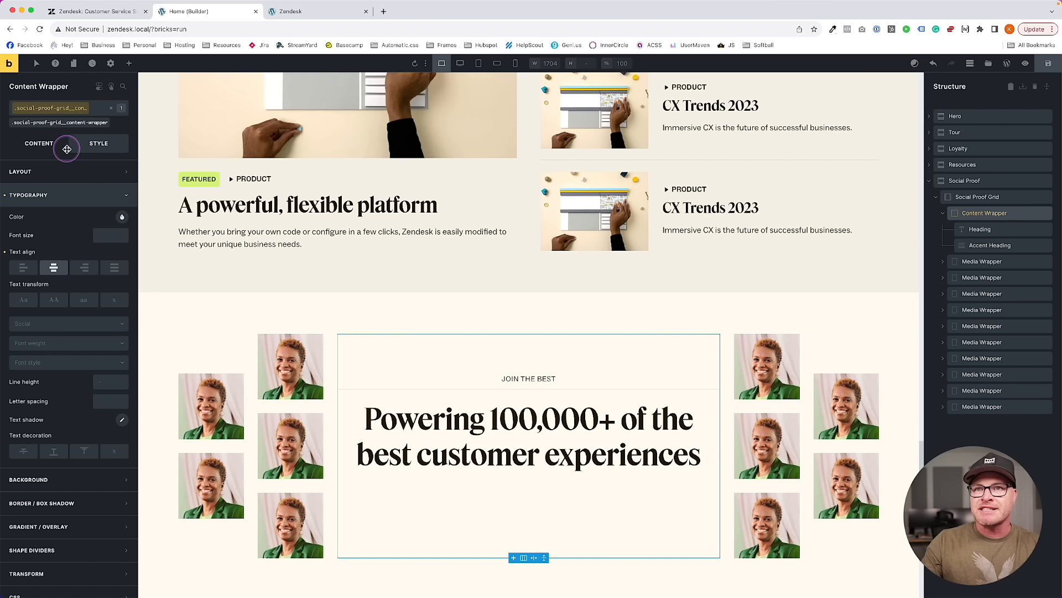
{"action": "left_click", "coordinate": [49, 155]}
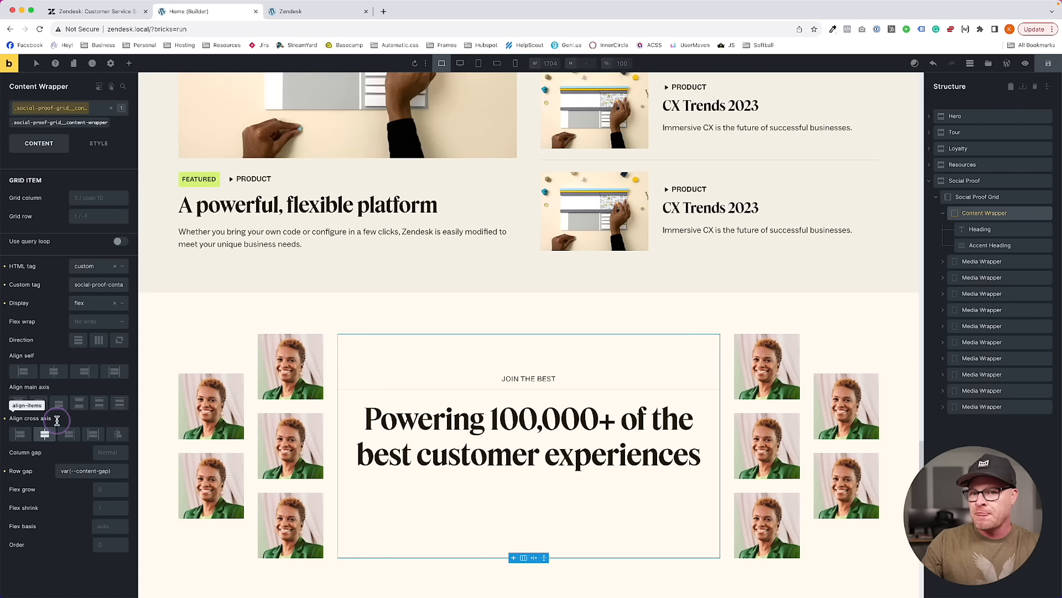
Center the social proof Content Wrapper's items on the main axis
{"action": "left_click", "coordinate": [40, 404]}
{"action": "scroll", "coordinate": [413, 467], "scroll_direction": "down", "scroll_amount": 3}
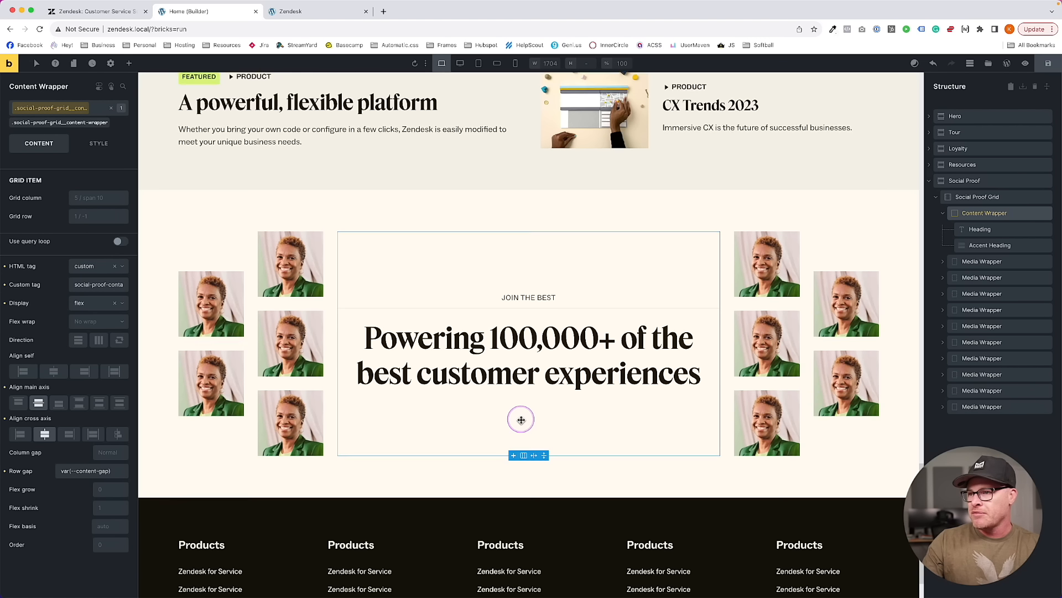
{"action": "scroll", "coordinate": [520, 420], "scroll_direction": "down", "scroll_amount": 1}
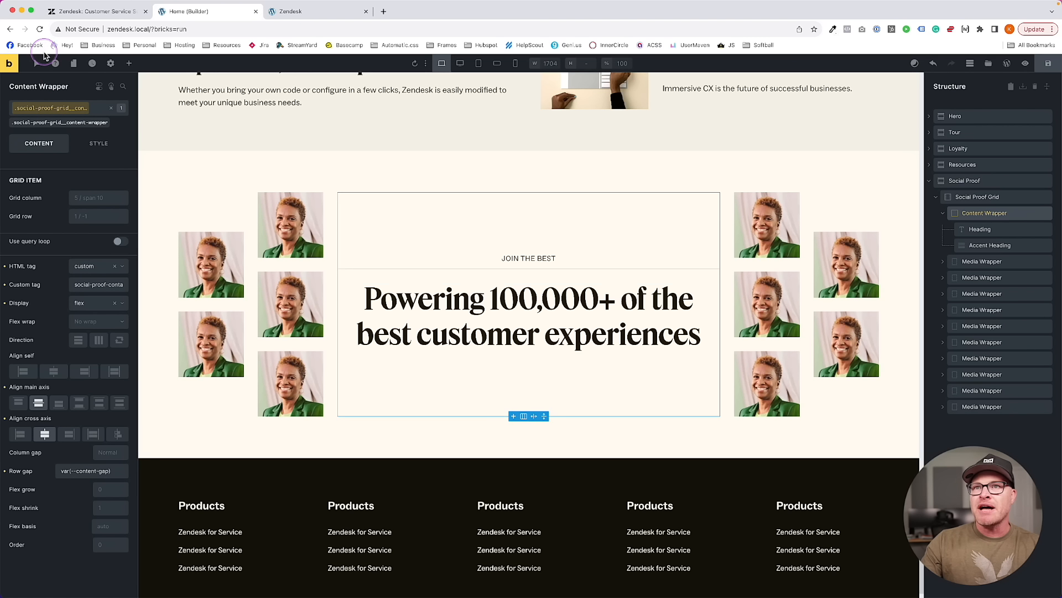
Duplicate the CTA Links Alpha block in the hero section's content
{"action": "scroll", "coordinate": [313, 223], "scroll_direction": "up", "scroll_amount": 15}
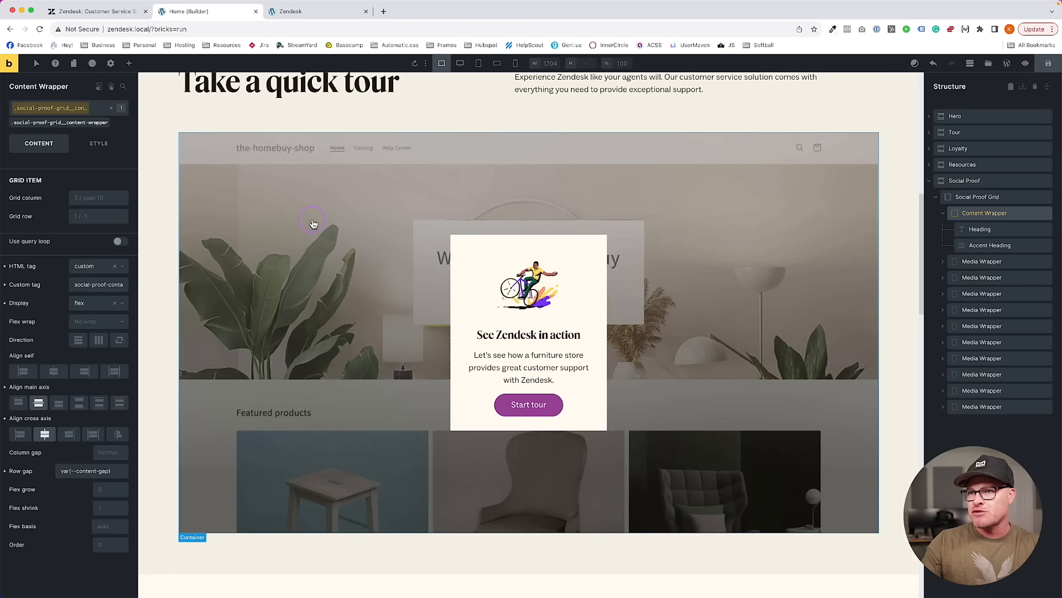
{"action": "scroll", "coordinate": [313, 224], "scroll_direction": "up", "scroll_amount": 10}
{"action": "left_click", "coordinate": [278, 401]}
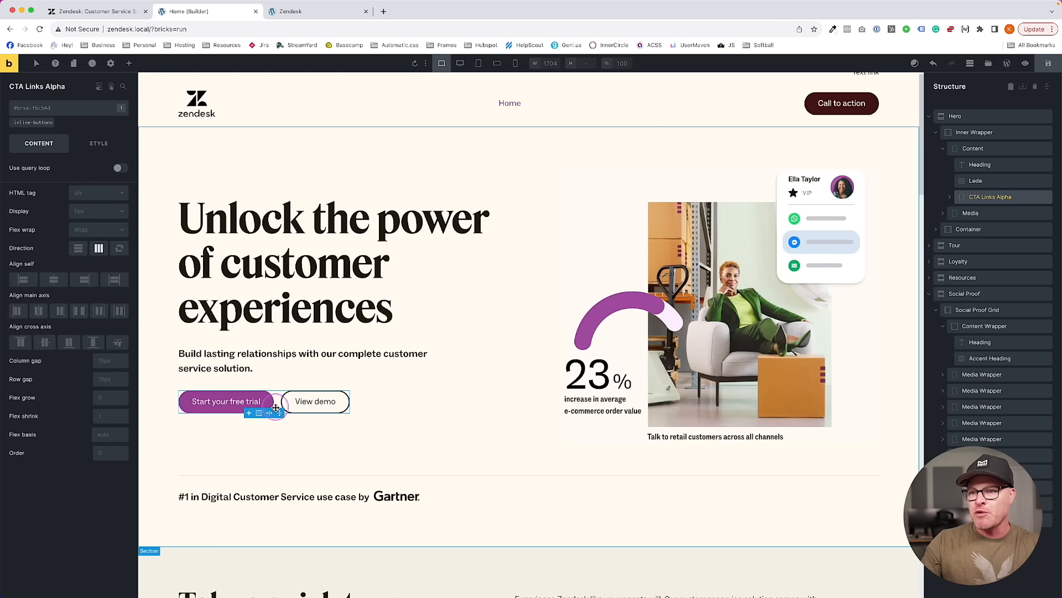
{"action": "scroll", "coordinate": [432, 404], "scroll_direction": "down", "scroll_amount": 3}
{"action": "key", "text": "super+d"}
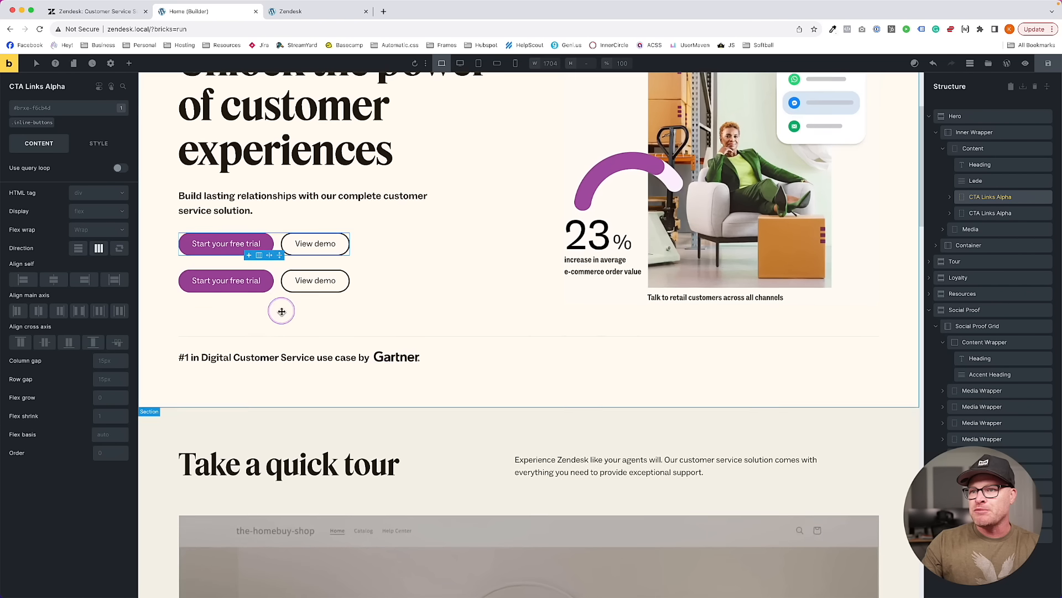
{"action": "left_click", "coordinate": [276, 283]}
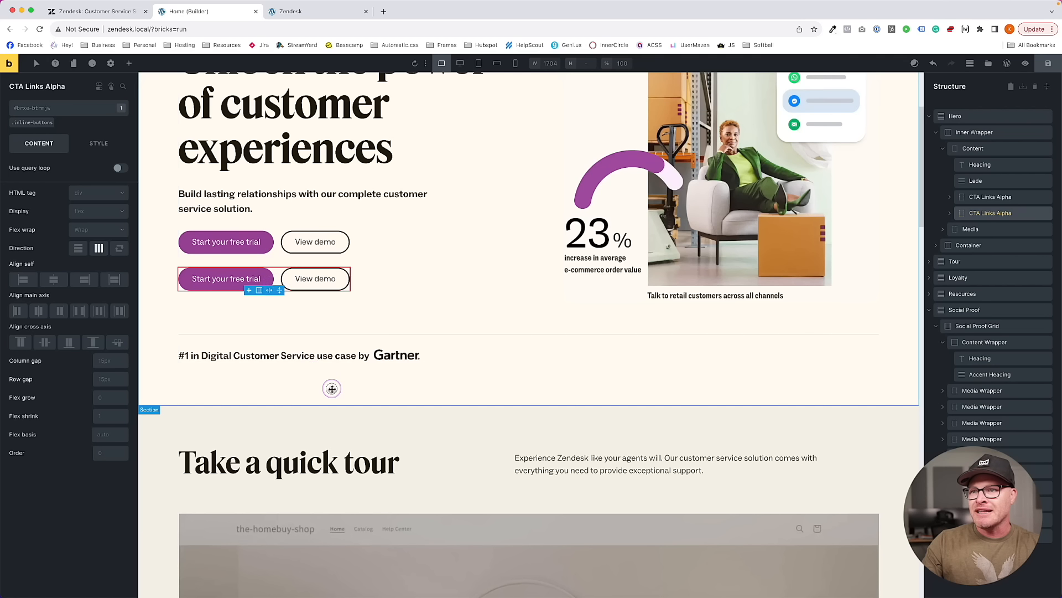
Move the duplicated CTA Links Alpha block into the social proof Content Wrapper, below the Accent Heading
{"action": "scroll", "coordinate": [277, 282], "scroll_direction": "down", "scroll_amount": 20}
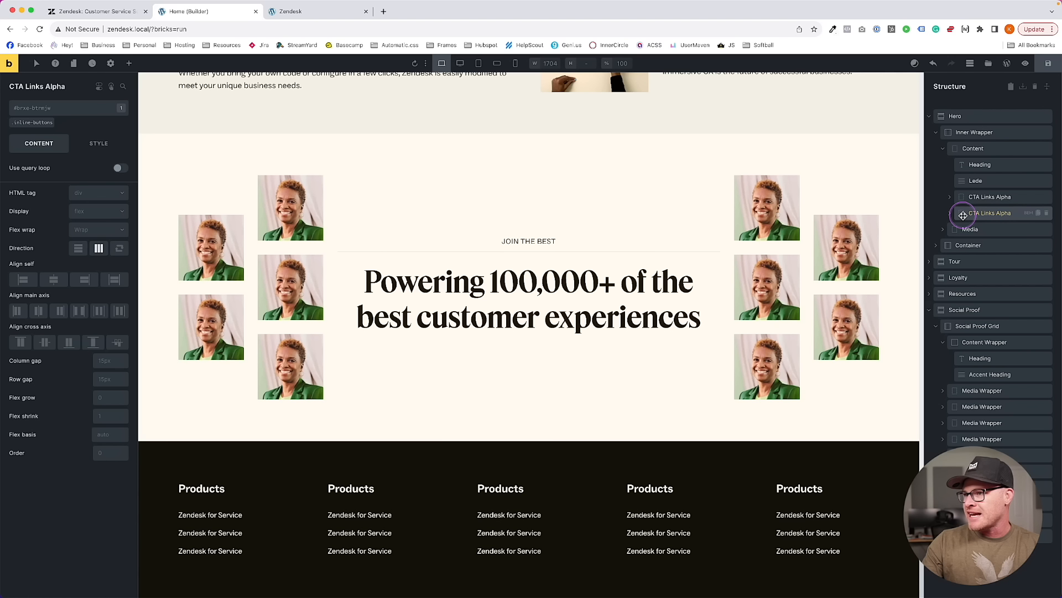
{"action": "left_click_drag", "start_coordinate": [963, 214], "coordinate": [969, 387]}
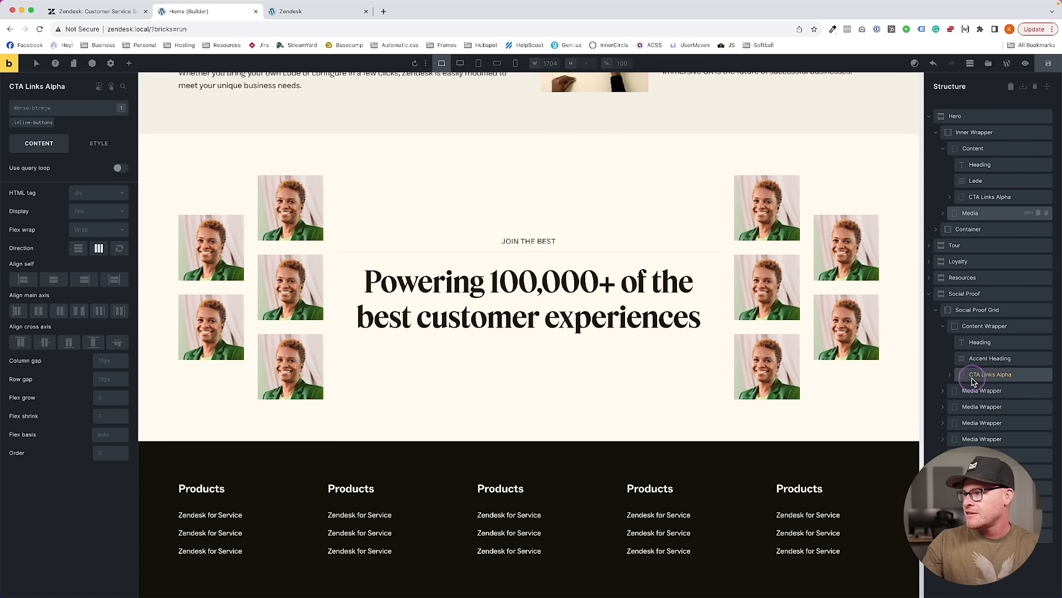
{"action": "left_click", "coordinate": [556, 338]}
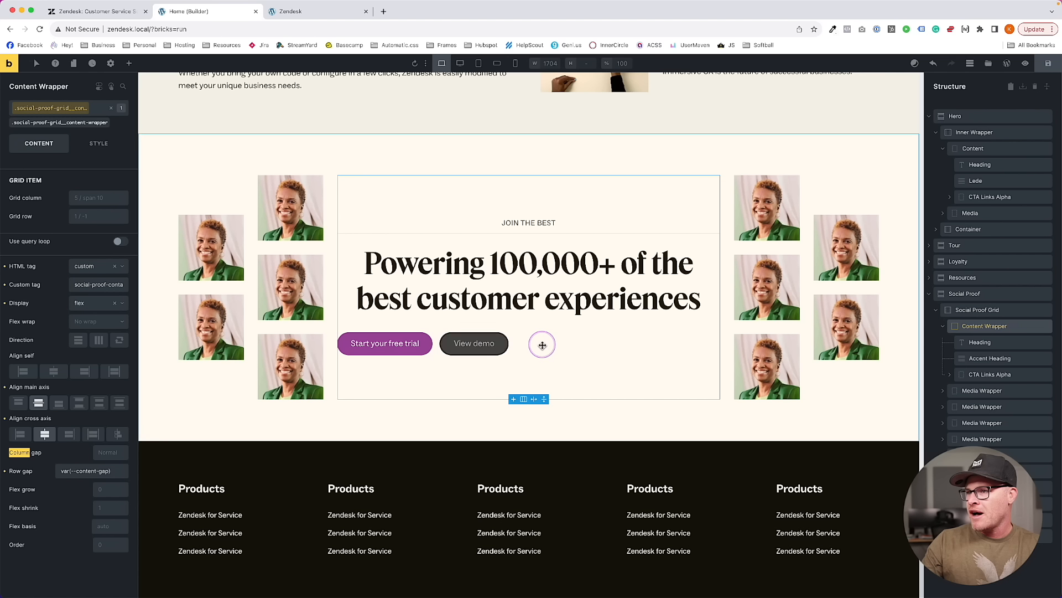
Review the alignment settings of the CTA links' .inline-buttons class and of the social proof Content Wrapper
{"action": "left_click", "coordinate": [431, 349]}
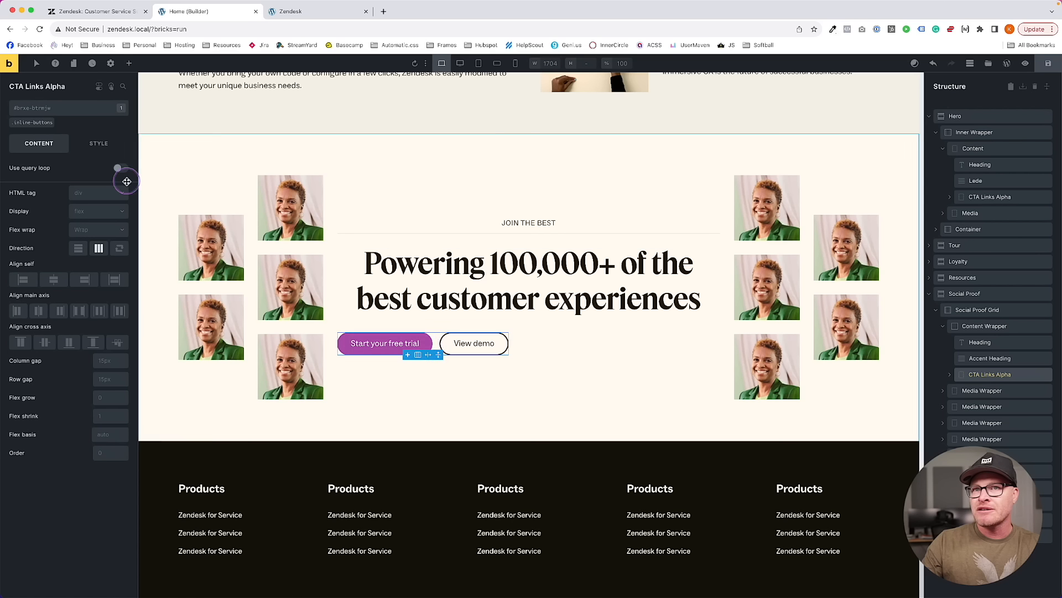
{"action": "left_click", "coordinate": [33, 121]}
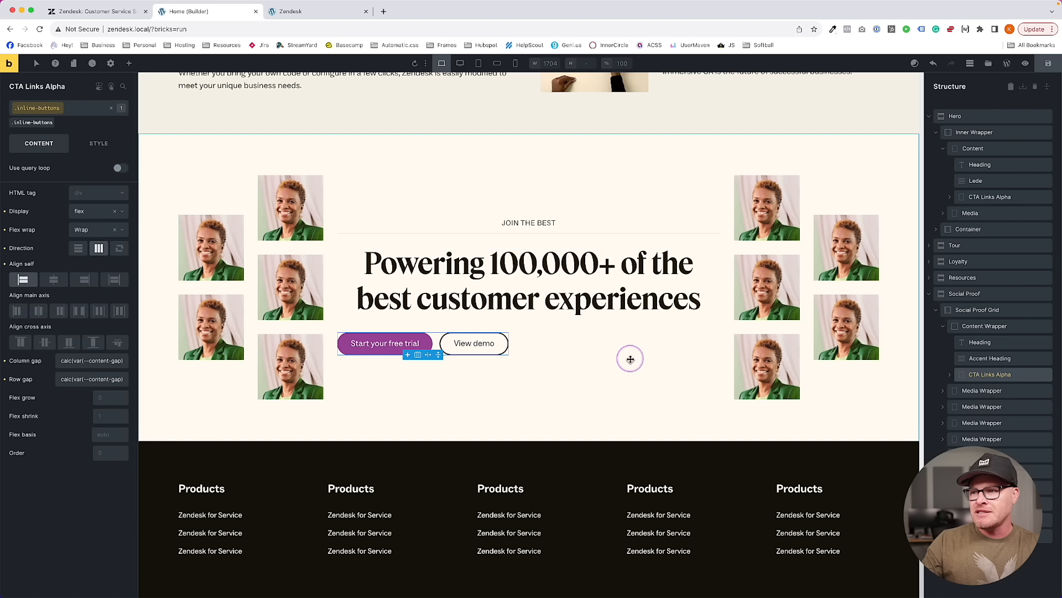
{"action": "left_click", "coordinate": [567, 351]}
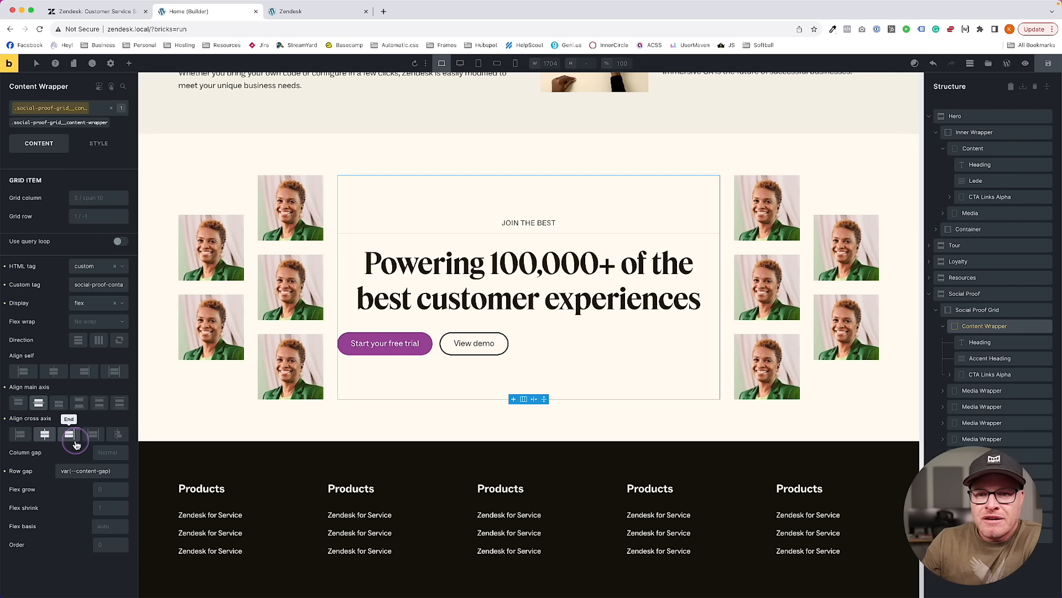
Try re-applying the Content Wrapper's alignment by switching the main axis to start and back to center
{"action": "triple_click", "coordinate": [126, 473]}
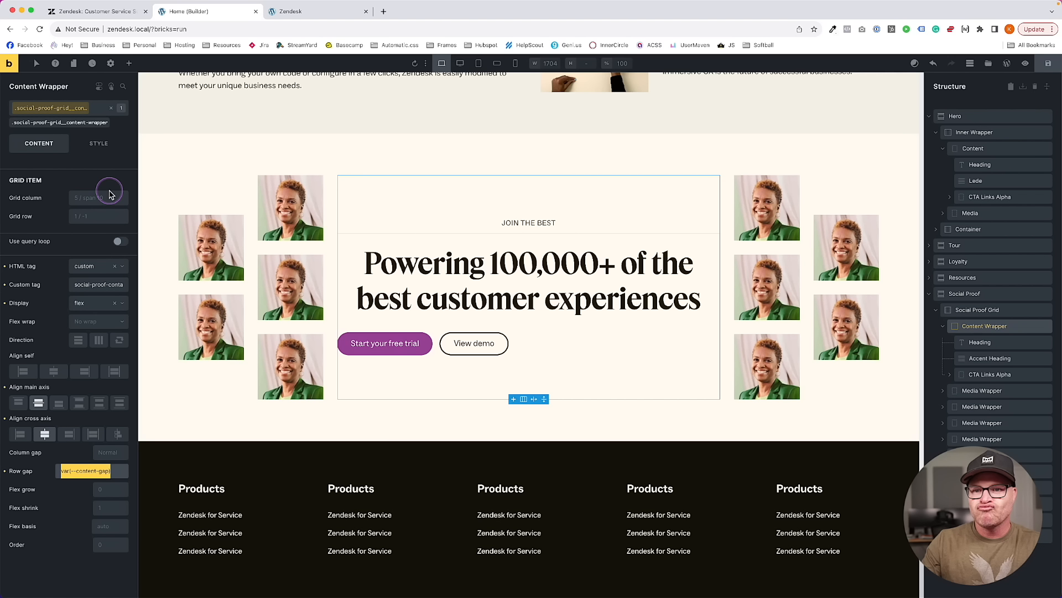
{"action": "left_click", "coordinate": [20, 402]}
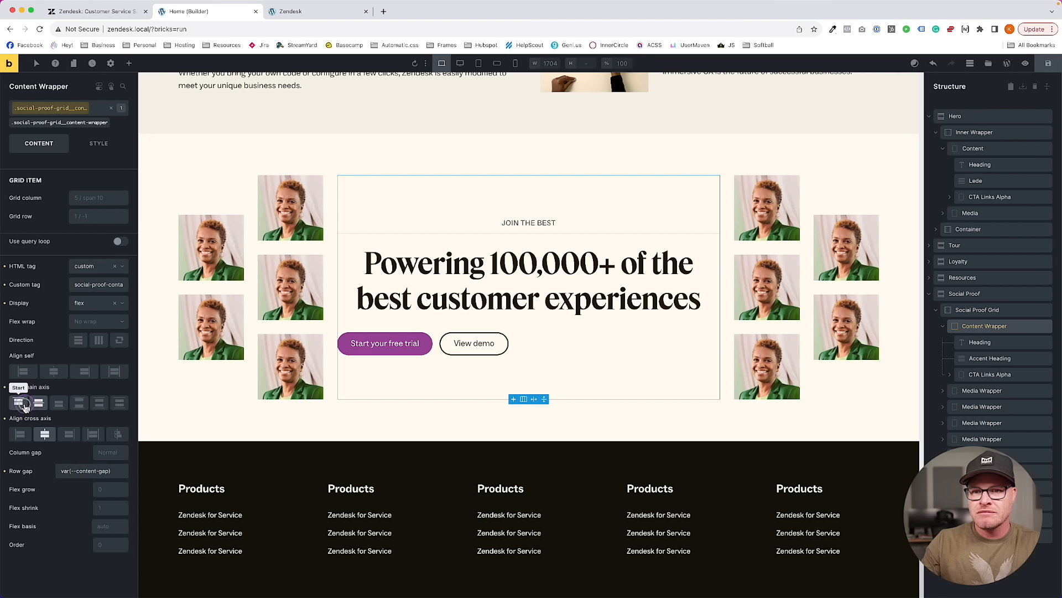
{"action": "left_click", "coordinate": [37, 403]}
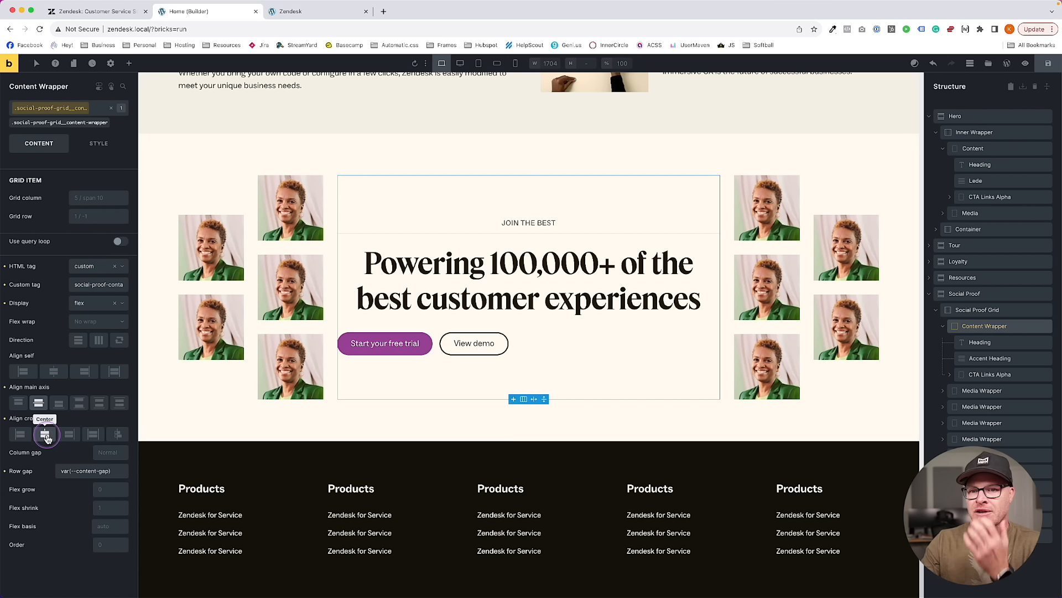
{"action": "left_click", "coordinate": [44, 434]}
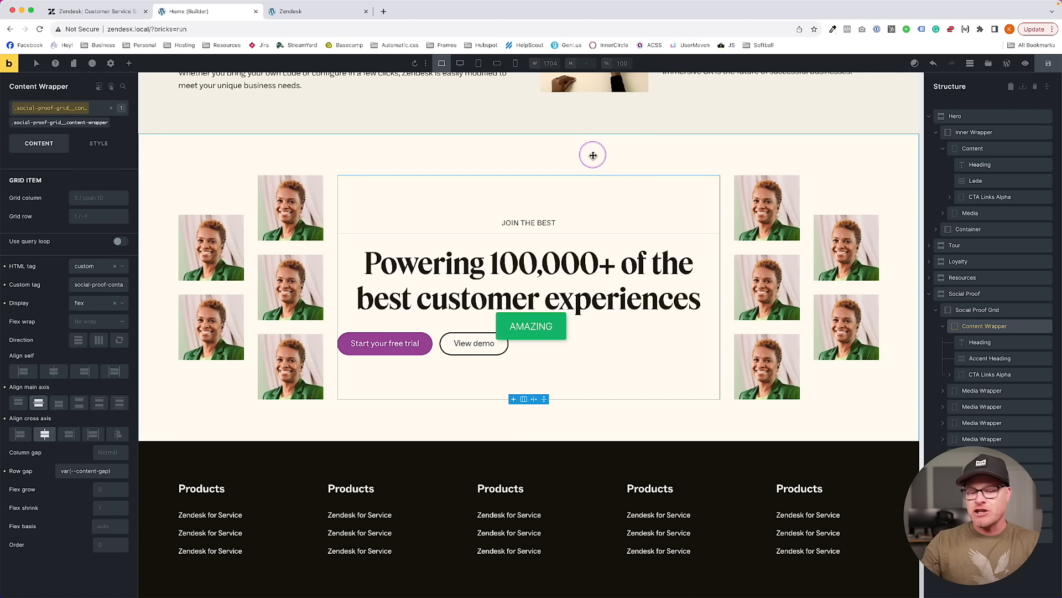
Reload the builder and recheck the CTA buttons' alignment within the social proof Content Wrapper
{"action": "key", "text": "super+r"}
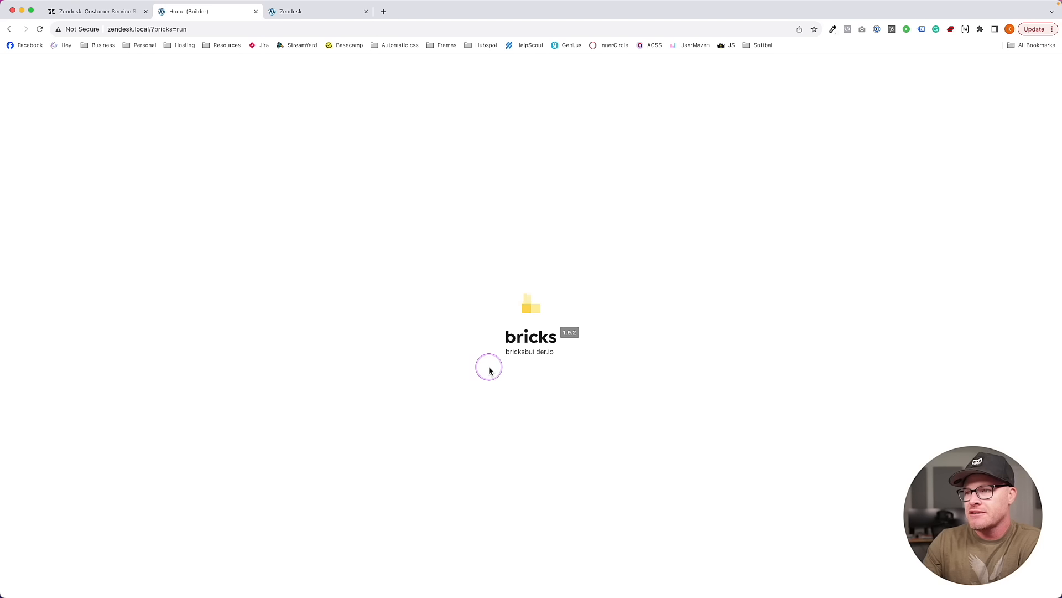
{"action": "scroll", "coordinate": [489, 369], "scroll_direction": "down", "scroll_amount": 20}
{"action": "left_click", "coordinate": [571, 342]}
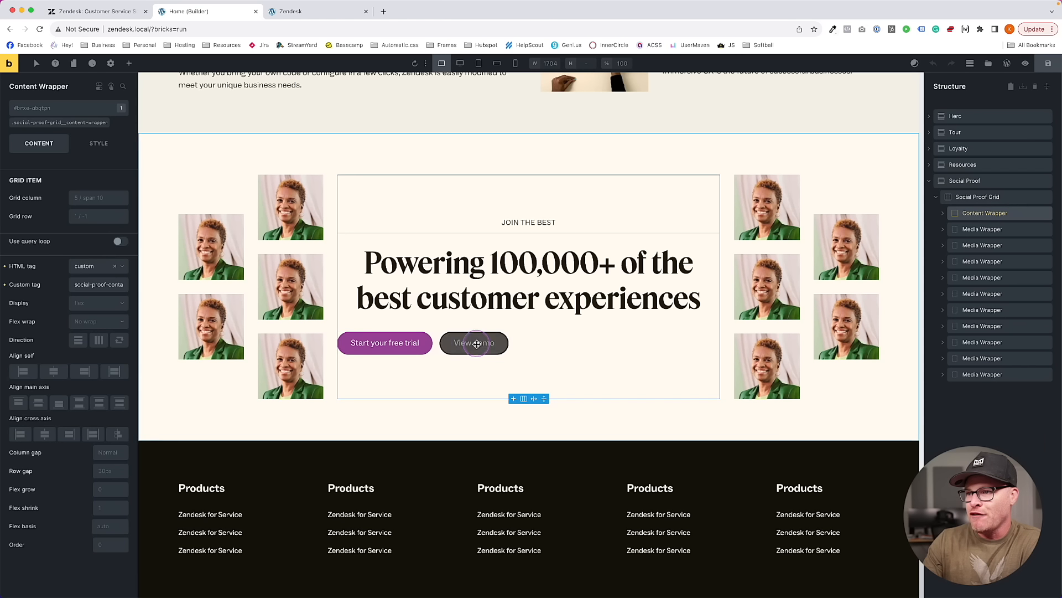
{"action": "left_click", "coordinate": [477, 344]}
{"action": "left_click", "coordinate": [636, 344]}
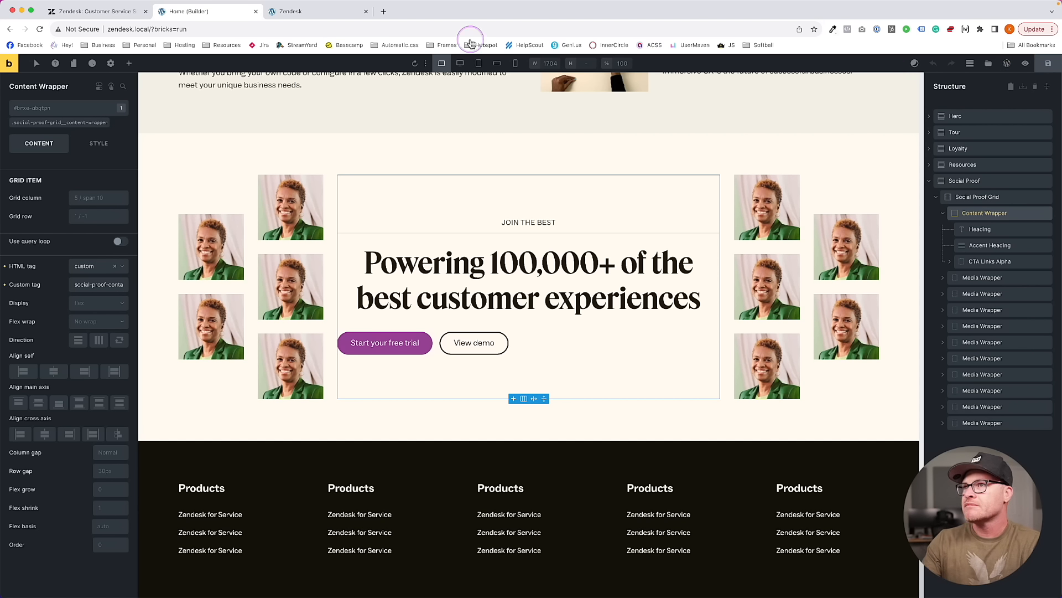
Save the page and inspect the social proof Content Wrapper's markup and CSS on the front-end preview
{"action": "key", "text": "super+s"}
{"action": "left_click", "coordinate": [297, 11]}
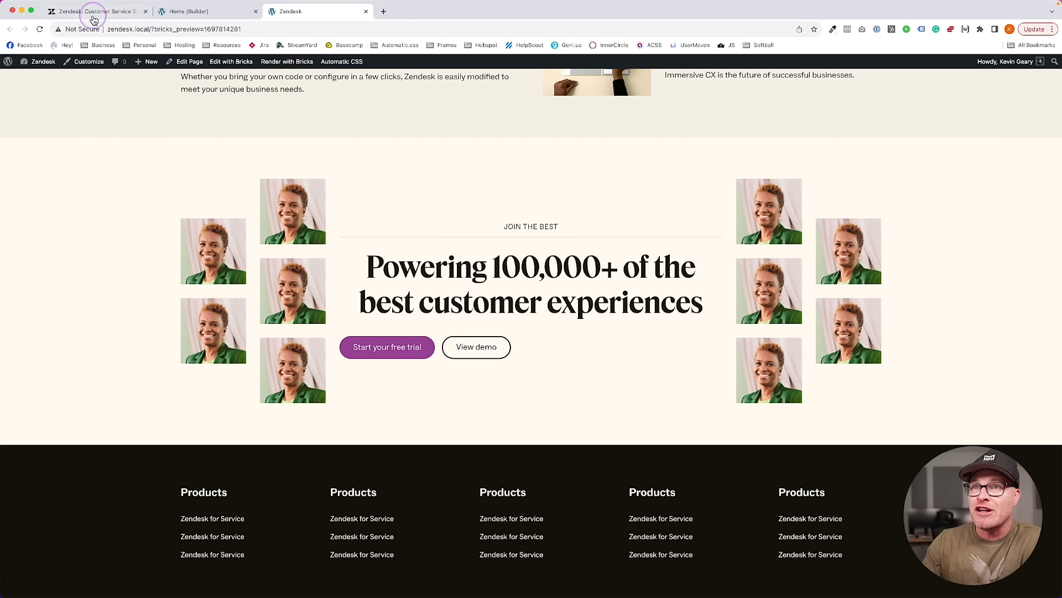
{"action": "right_click", "coordinate": [569, 355]}
{"action": "left_click", "coordinate": [592, 525]}
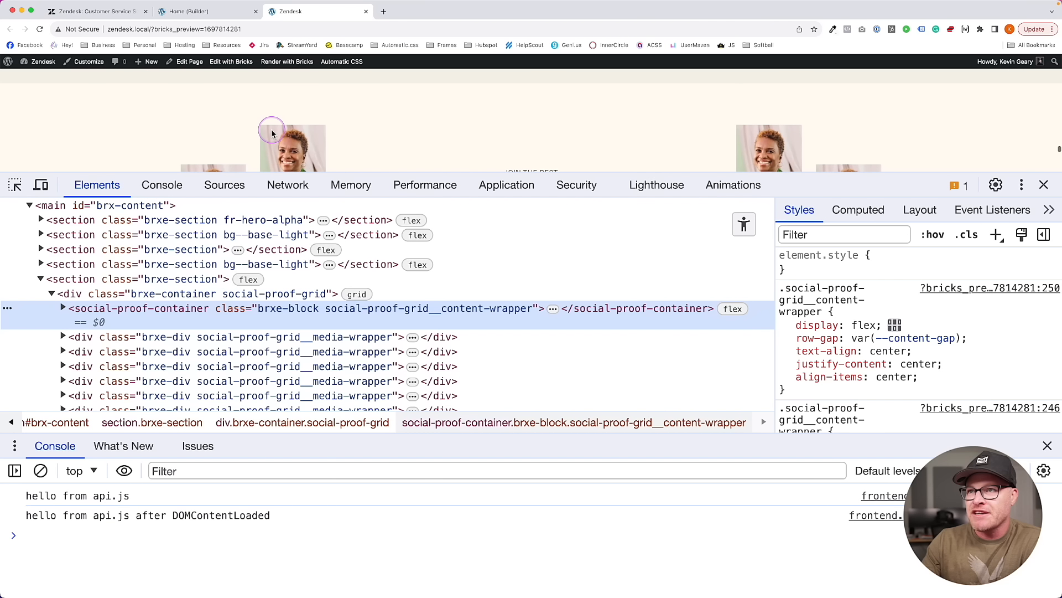
{"action": "left_click_drag", "start_coordinate": [347, 173], "coordinate": [344, 233]}
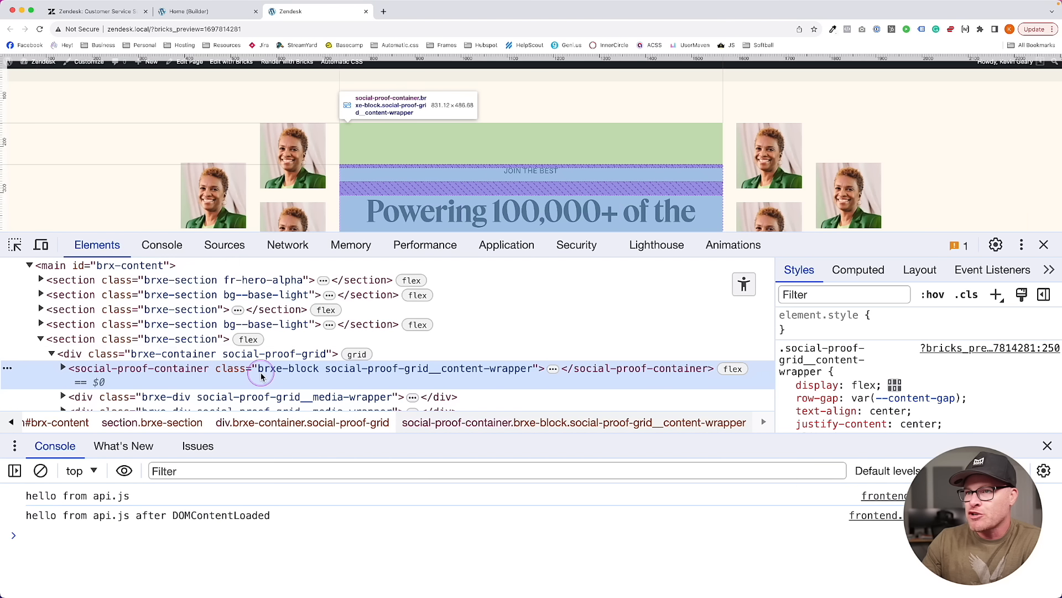
{"action": "left_click", "coordinate": [62, 368]}
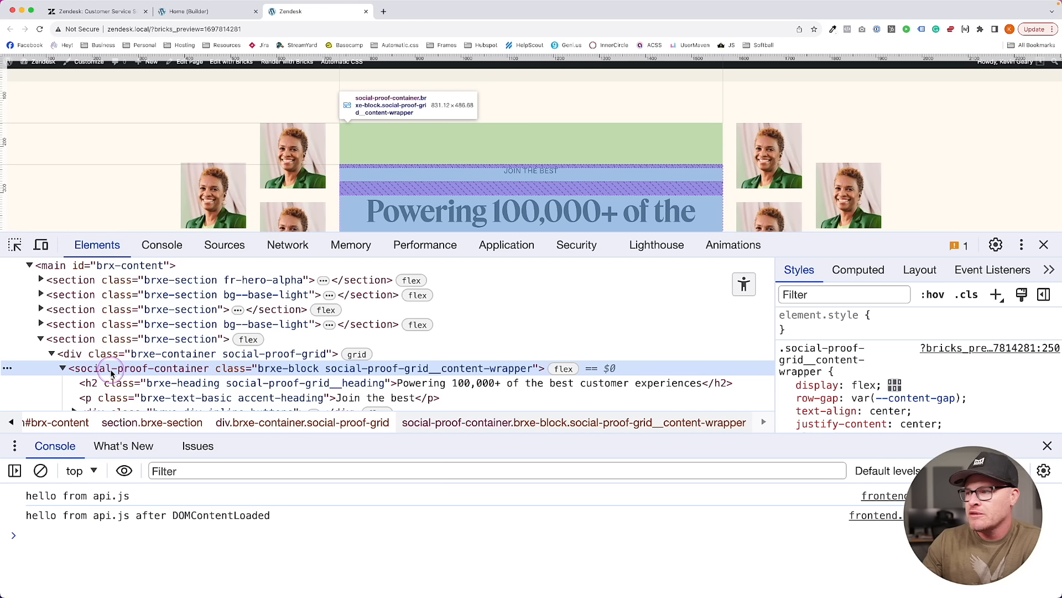
{"action": "scroll", "coordinate": [941, 382], "scroll_direction": "down", "scroll_amount": 2}
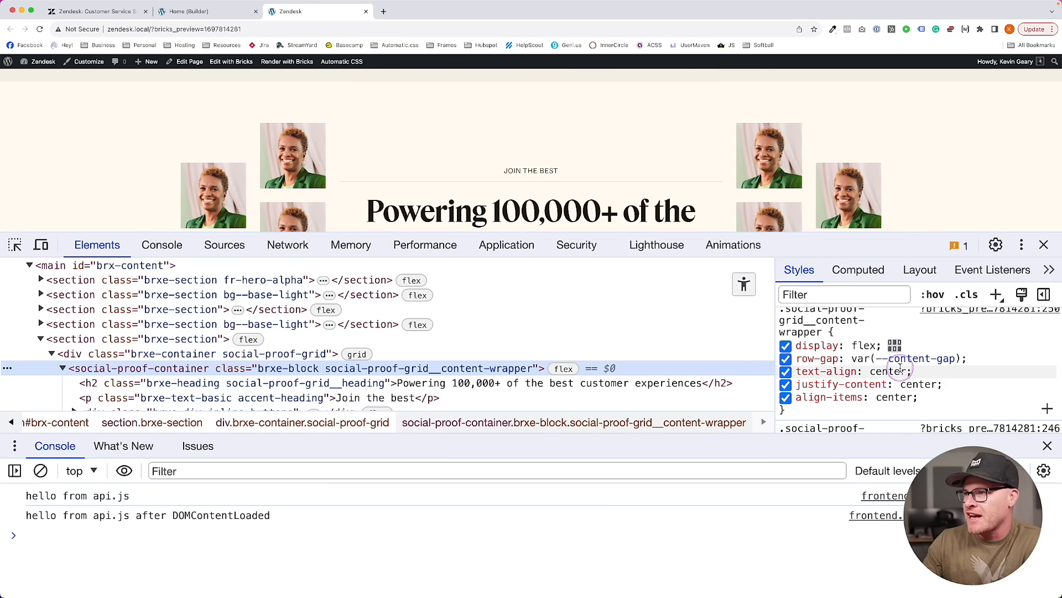
{"action": "scroll", "coordinate": [95, 392], "scroll_direction": "down", "scroll_amount": 1}
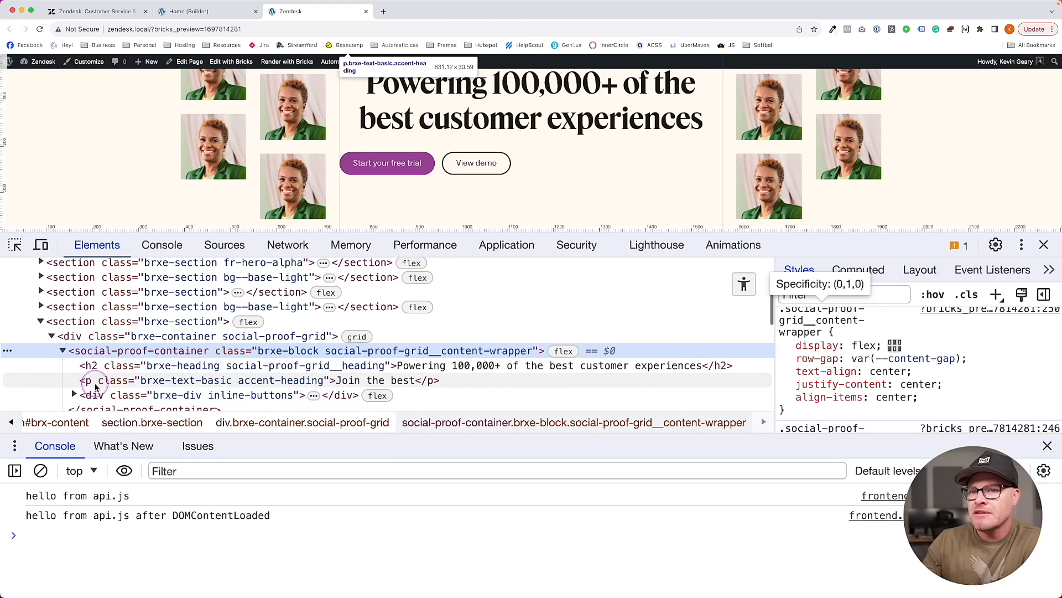
Inspect the inline-buttons div, test its align-self: flex-start rule by switching it off and on, and close the developer tools
{"action": "left_click", "coordinate": [95, 394]}
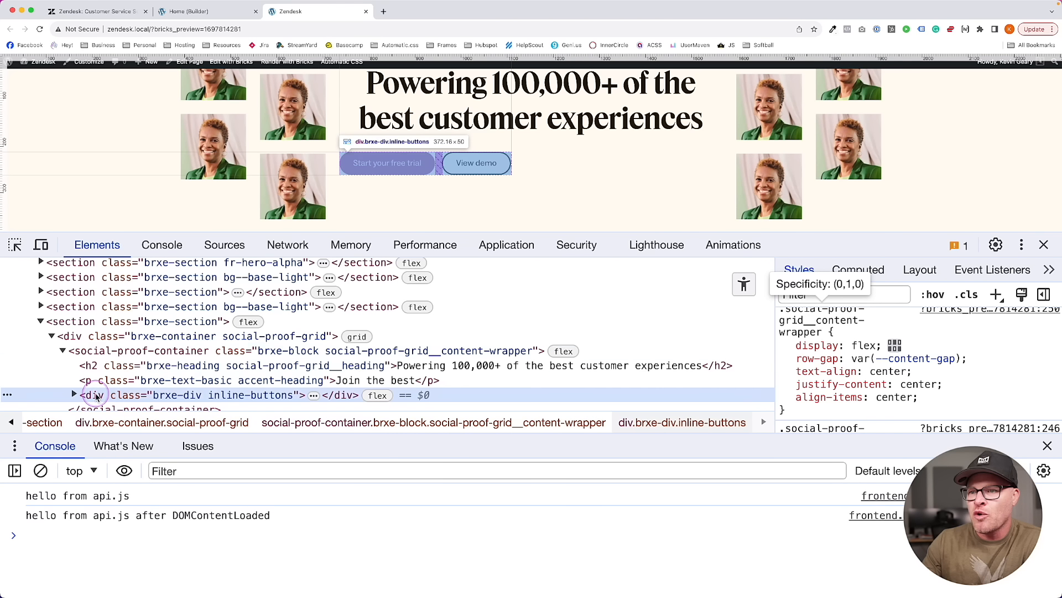
{"action": "scroll", "coordinate": [944, 363], "scroll_direction": "up", "scroll_amount": 2}
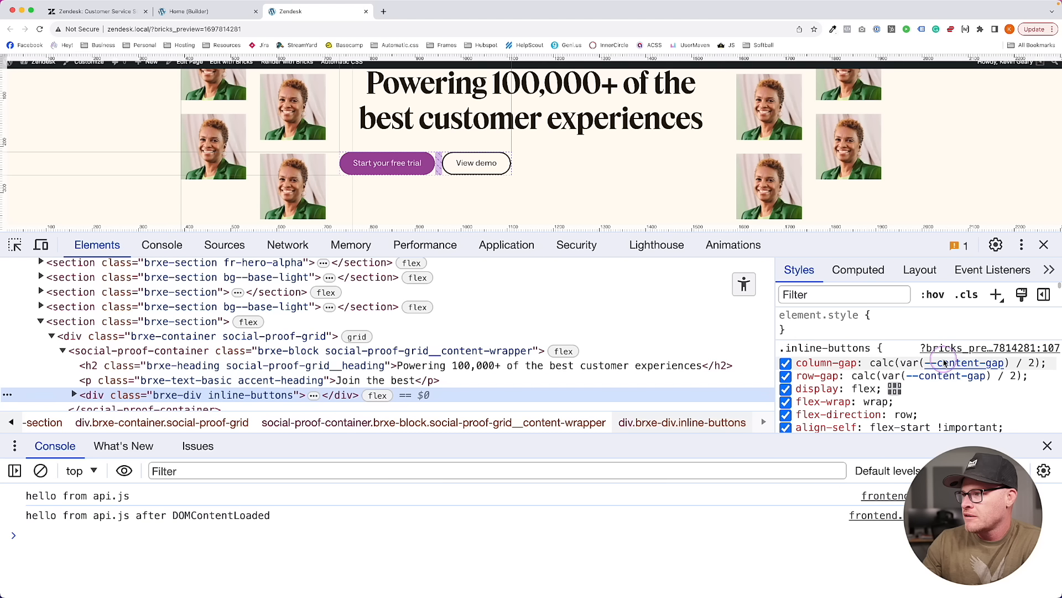
{"action": "scroll", "coordinate": [944, 363], "scroll_direction": "down", "scroll_amount": 1}
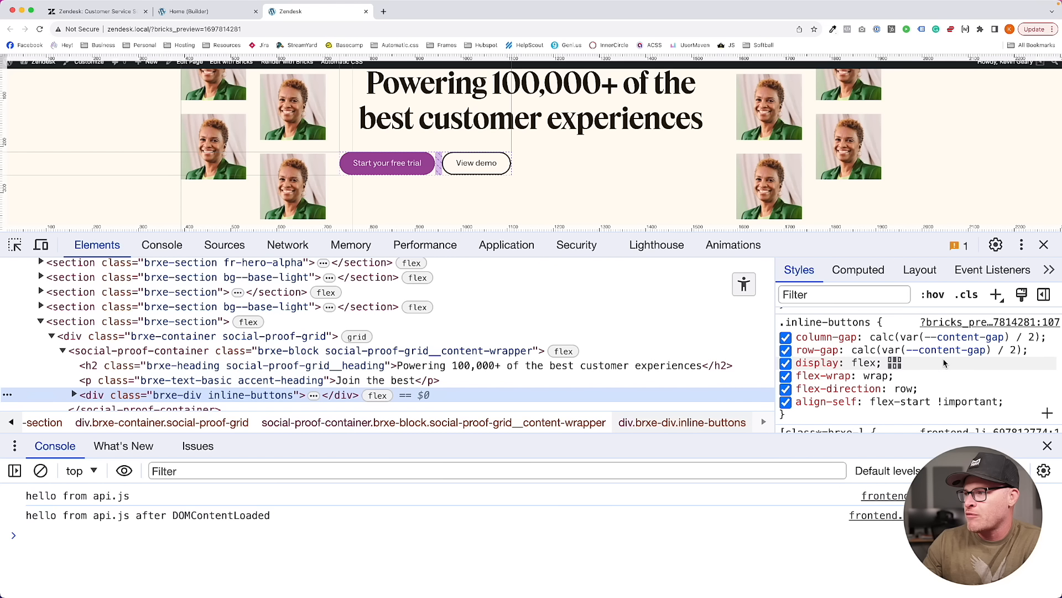
{"action": "left_click", "coordinate": [786, 402]}
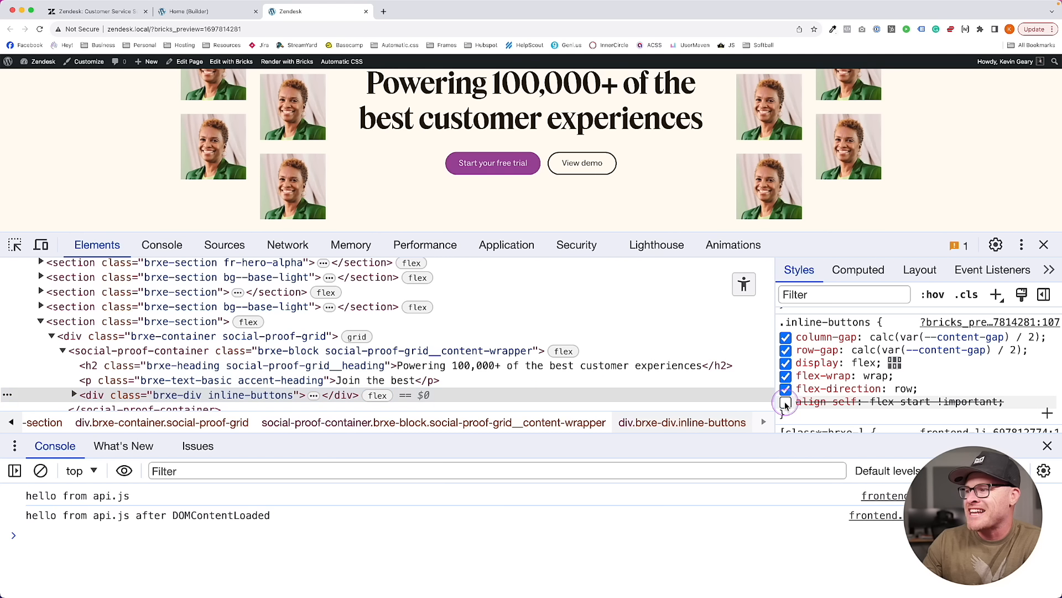
{"action": "left_click", "coordinate": [786, 403]}
{"action": "left_click", "coordinate": [1044, 244]}
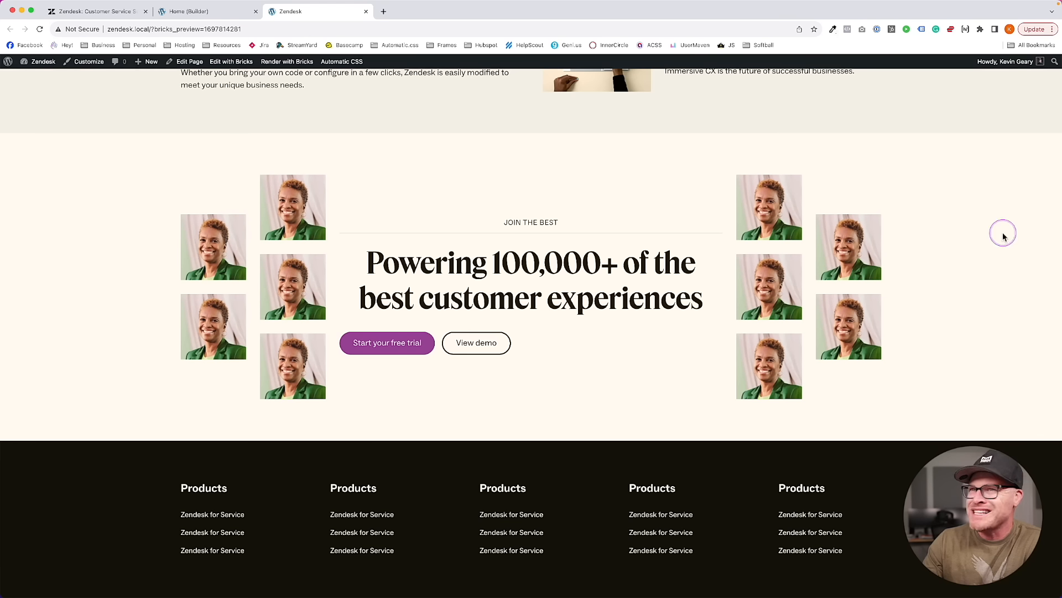
Remove the align-self start setting from the .inline-buttons class on the social proof CTA links and save the page
{"action": "left_click", "coordinate": [204, 13]}
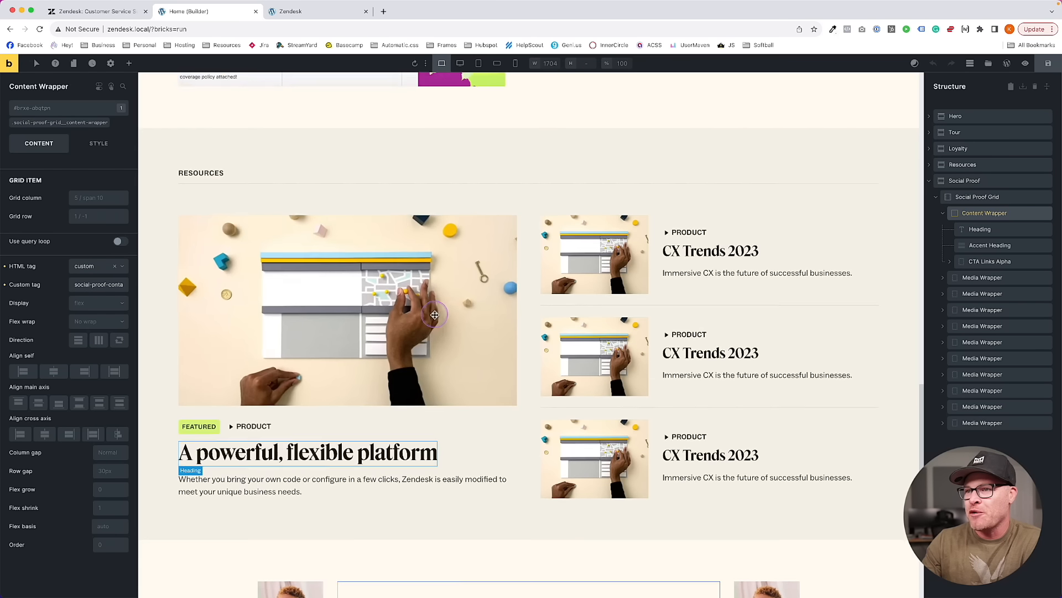
{"action": "scroll", "coordinate": [434, 315], "scroll_direction": "down", "scroll_amount": 7}
{"action": "left_click", "coordinate": [436, 343]}
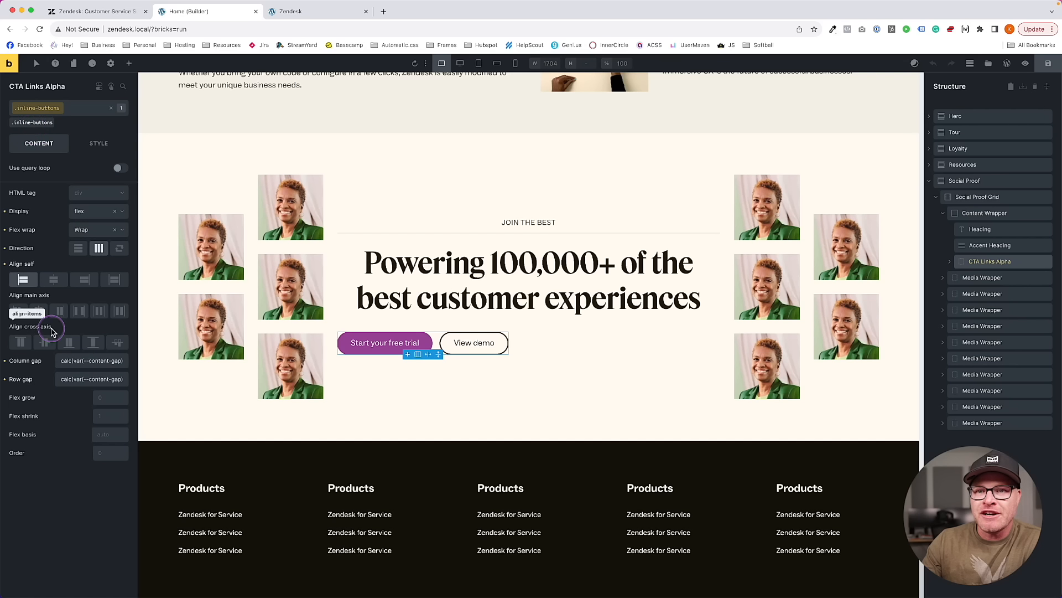
{"action": "left_click", "coordinate": [23, 279]}
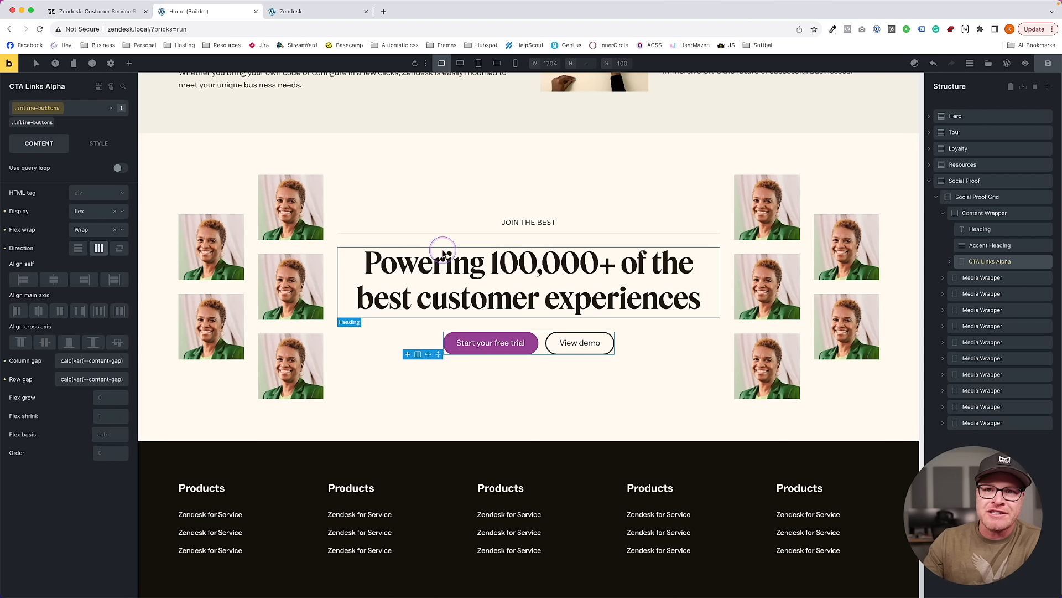
{"action": "left_click", "coordinate": [1042, 70]}
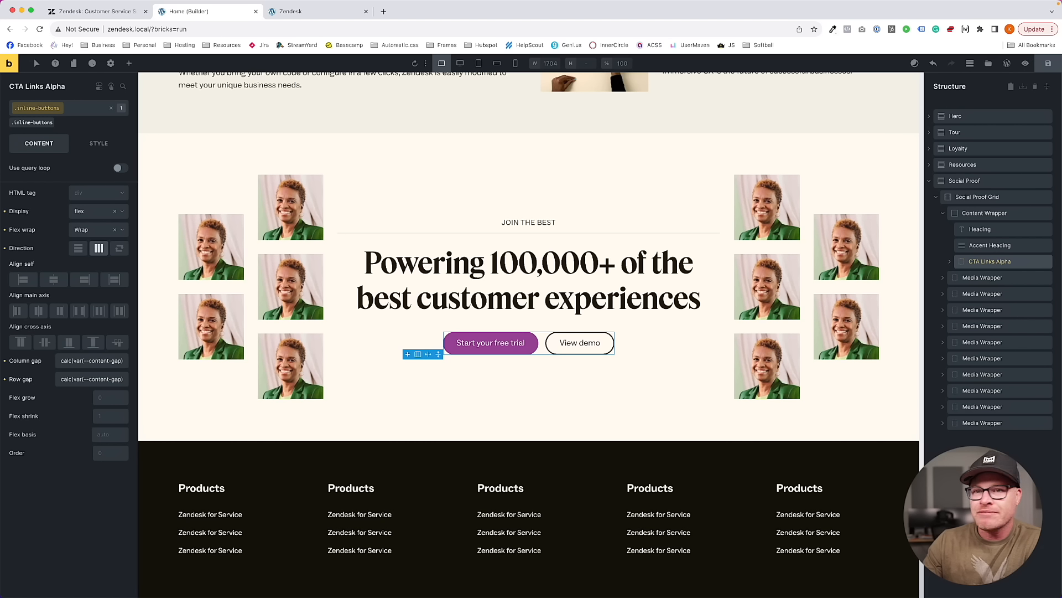
Add the modifier class accent-heading--no-divider to the "Join the best" accent heading, after checking the base class's border settings
{"action": "left_click", "coordinate": [497, 208]}
{"action": "left_click", "coordinate": [500, 220]}
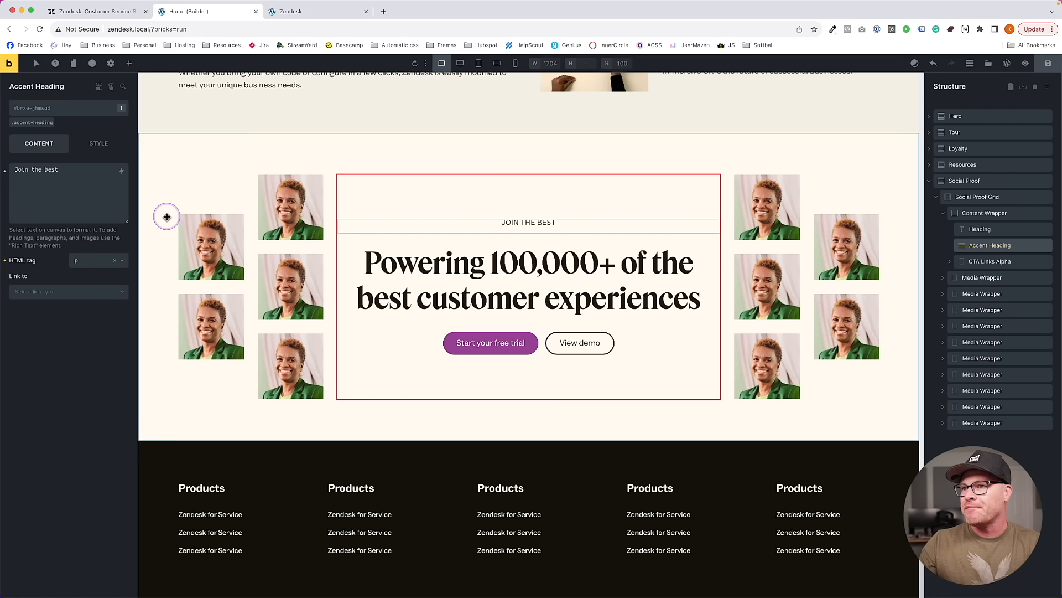
{"action": "left_click", "coordinate": [26, 132]}
{"action": "left_click", "coordinate": [95, 143]}
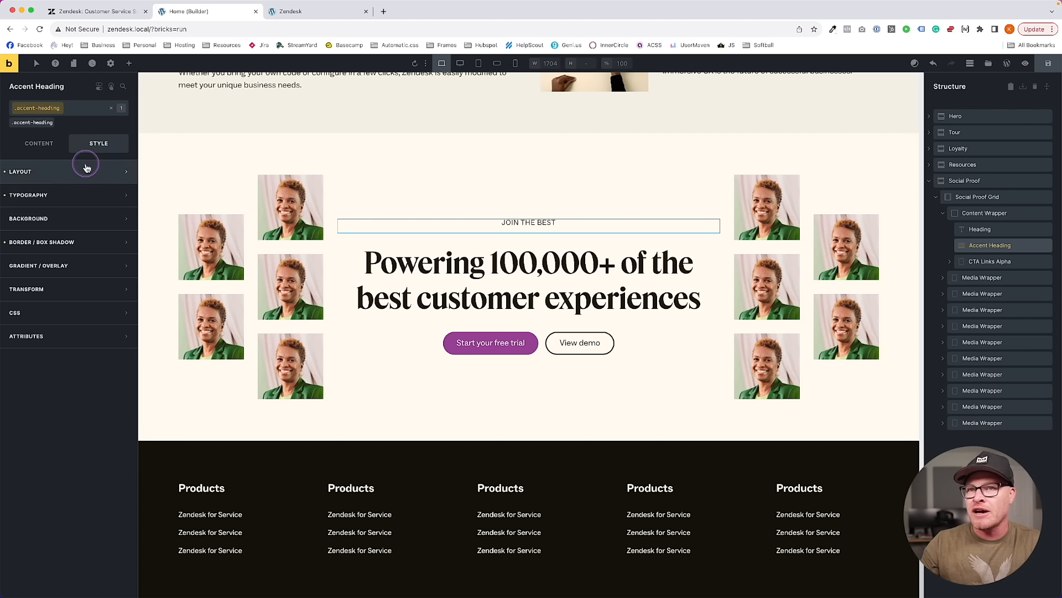
{"action": "left_click", "coordinate": [99, 245]}
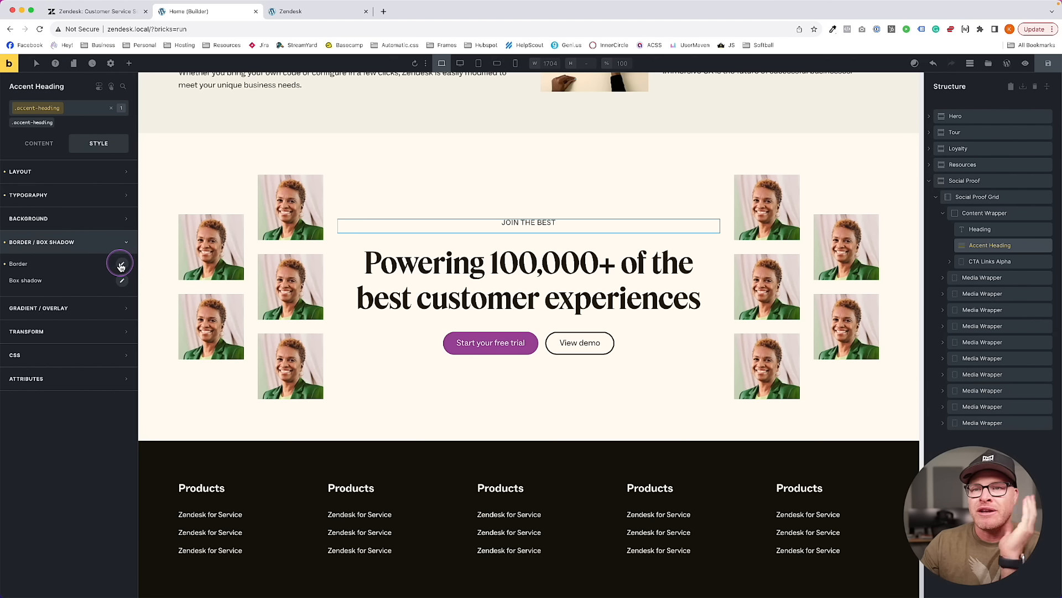
{"action": "left_click", "coordinate": [35, 129]}
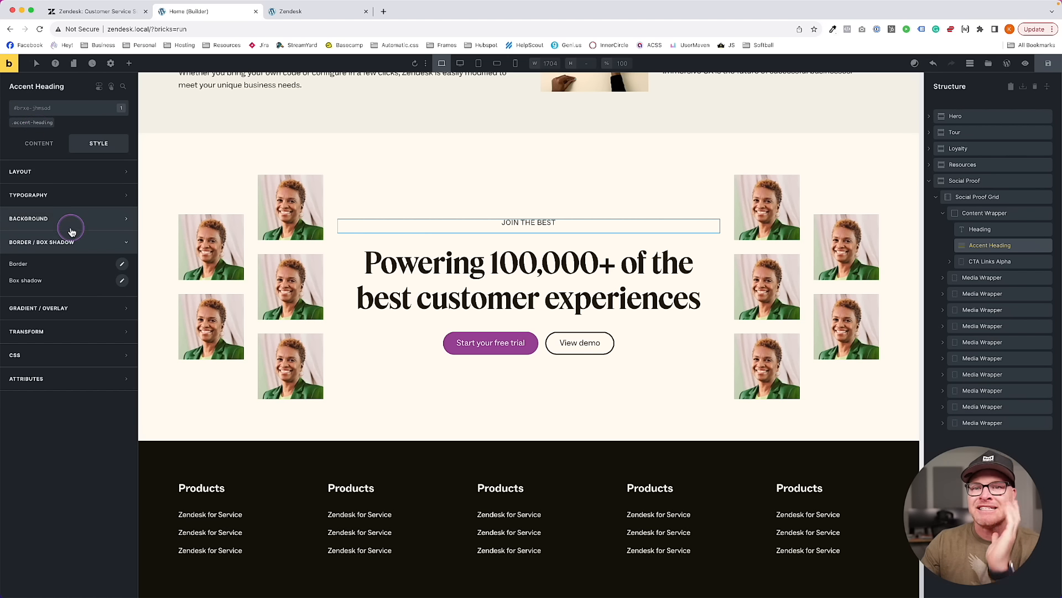
{"action": "left_click", "coordinate": [58, 107]}
{"action": "type", "text": "accent-heading"}
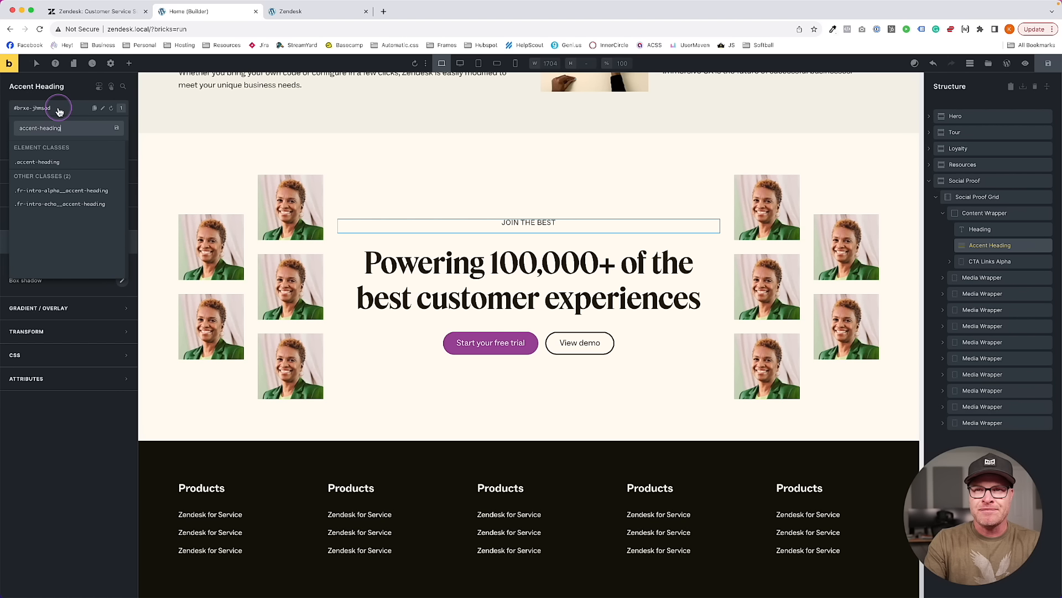
{"action": "type", "text": "--"}
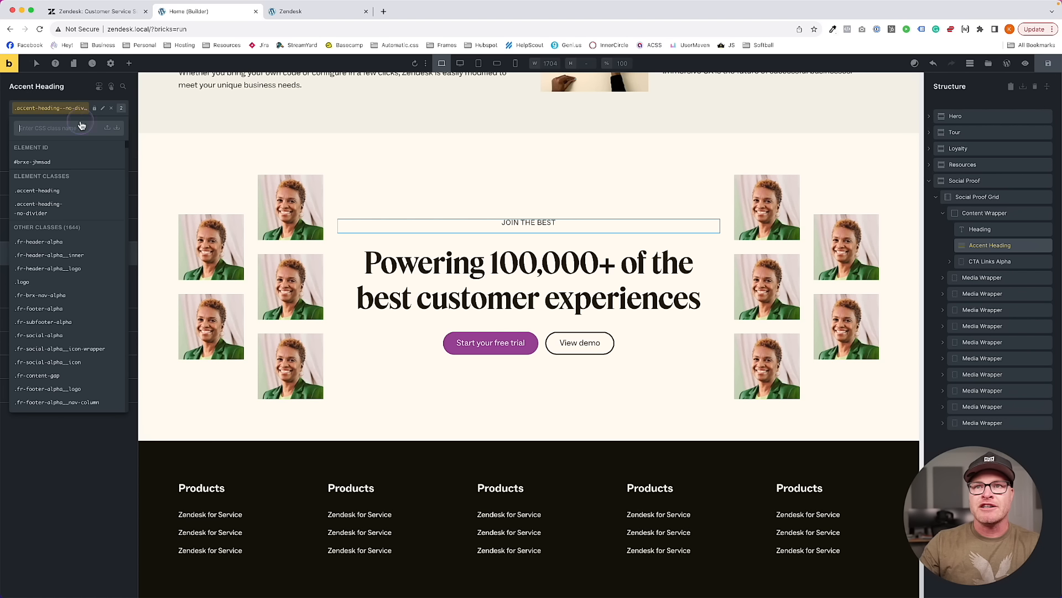
{"action": "key", "text": "Return"}
Set the bottom padding and bottom border width of the .accent-heading--no-divider class to 0
{"action": "left_click", "coordinate": [72, 190]}
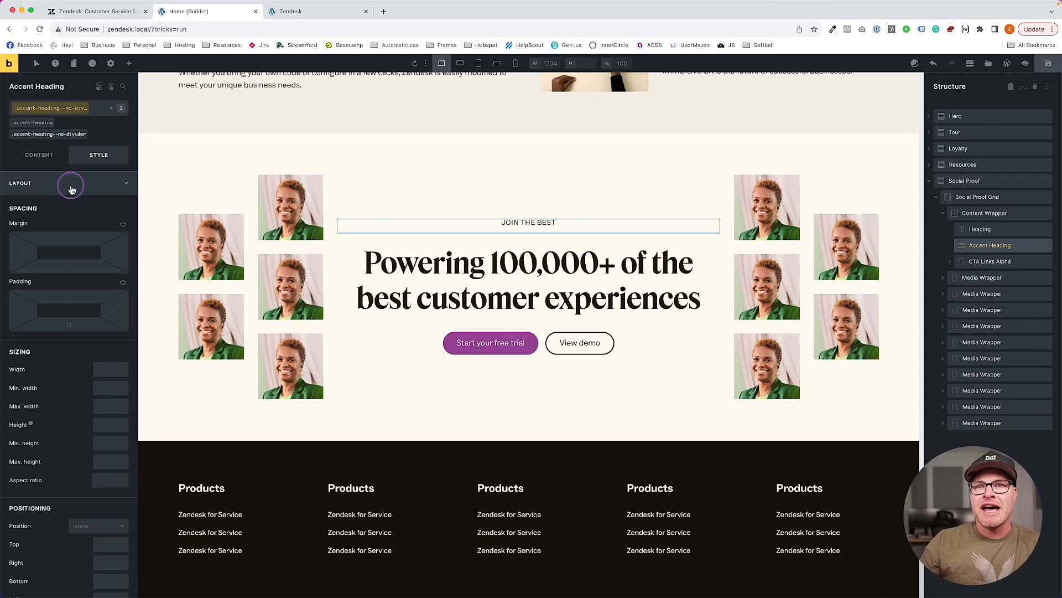
{"action": "left_click", "coordinate": [89, 325]}
{"action": "type", "text": "0"}
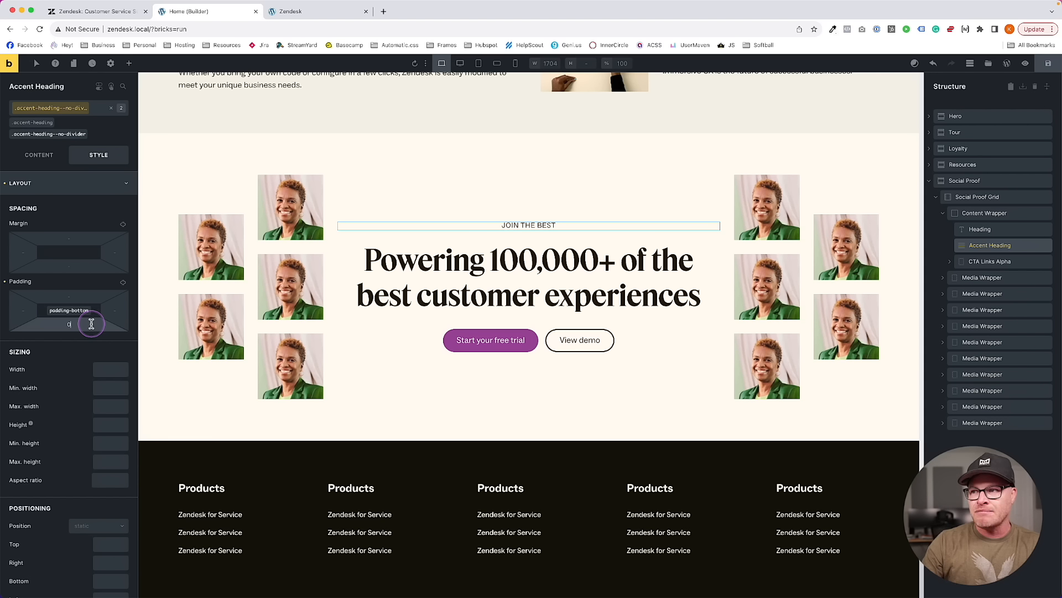
{"action": "left_click", "coordinate": [30, 205]}
{"action": "left_click", "coordinate": [75, 255]}
{"action": "left_click", "coordinate": [121, 277]}
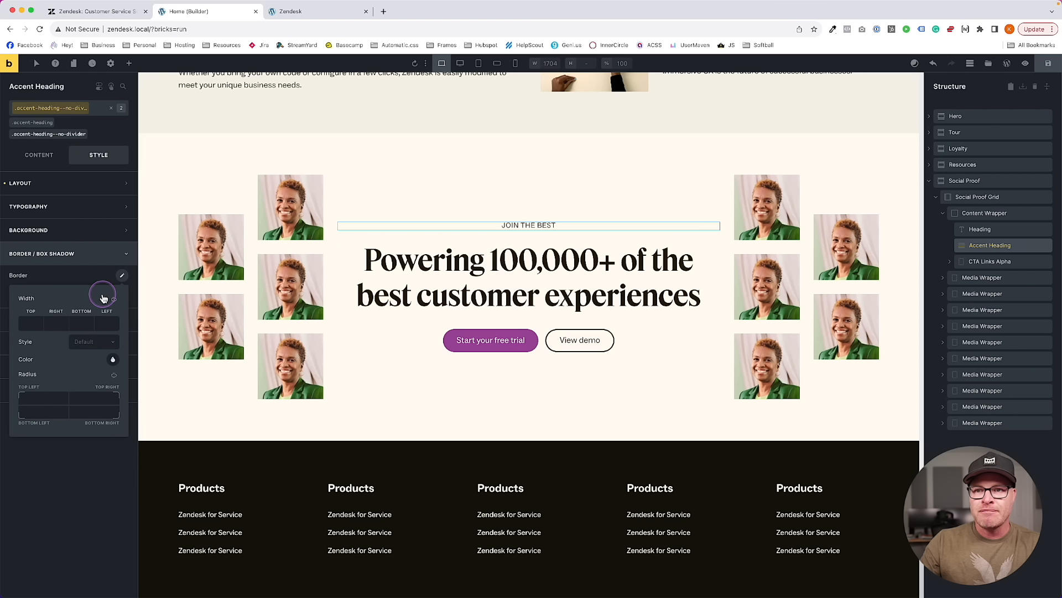
{"action": "left_click", "coordinate": [92, 321]}
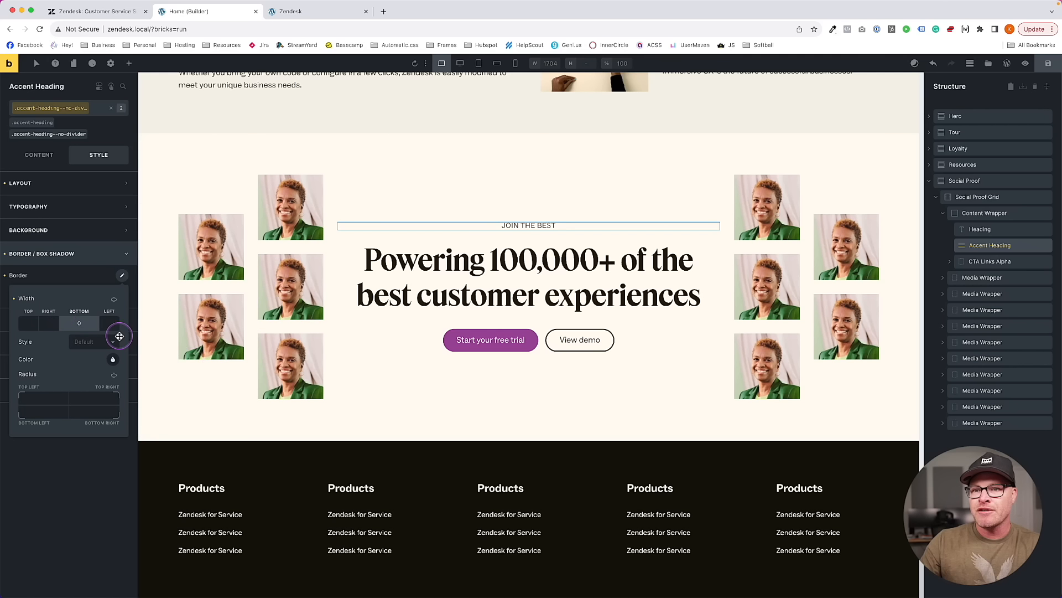
Set the width of the .accent-heading--no-divider class to auto and save the page
{"action": "left_click", "coordinate": [48, 157]}
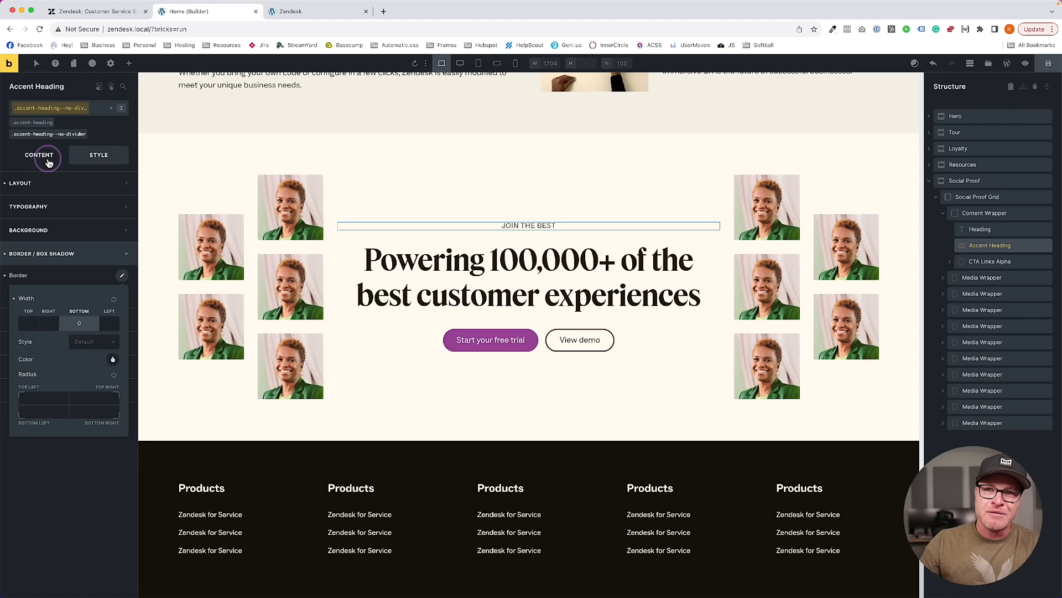
{"action": "left_click", "coordinate": [95, 156]}
{"action": "left_click", "coordinate": [78, 183]}
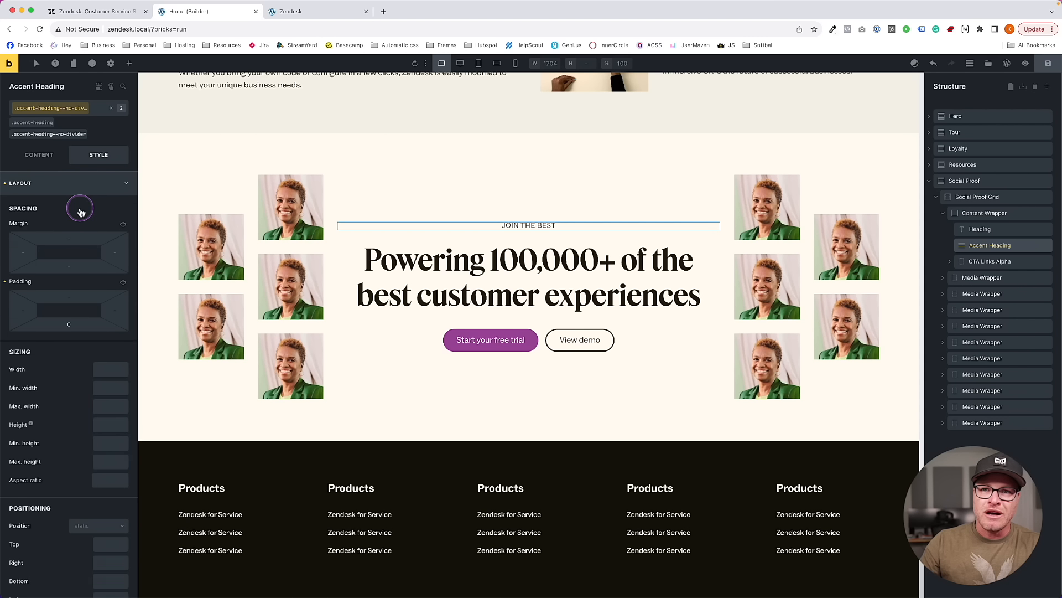
{"action": "left_click", "coordinate": [112, 367]}
{"action": "type", "text": "auo"}
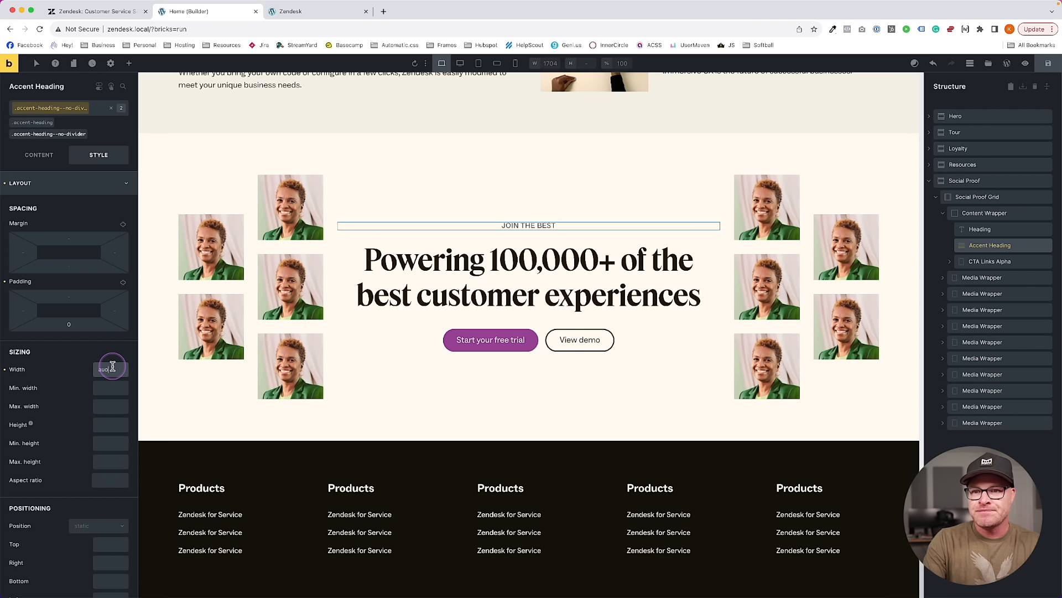
{"action": "key", "text": "BackSpace"}
{"action": "type", "text": "to"}
{"action": "left_click", "coordinate": [1049, 65]}
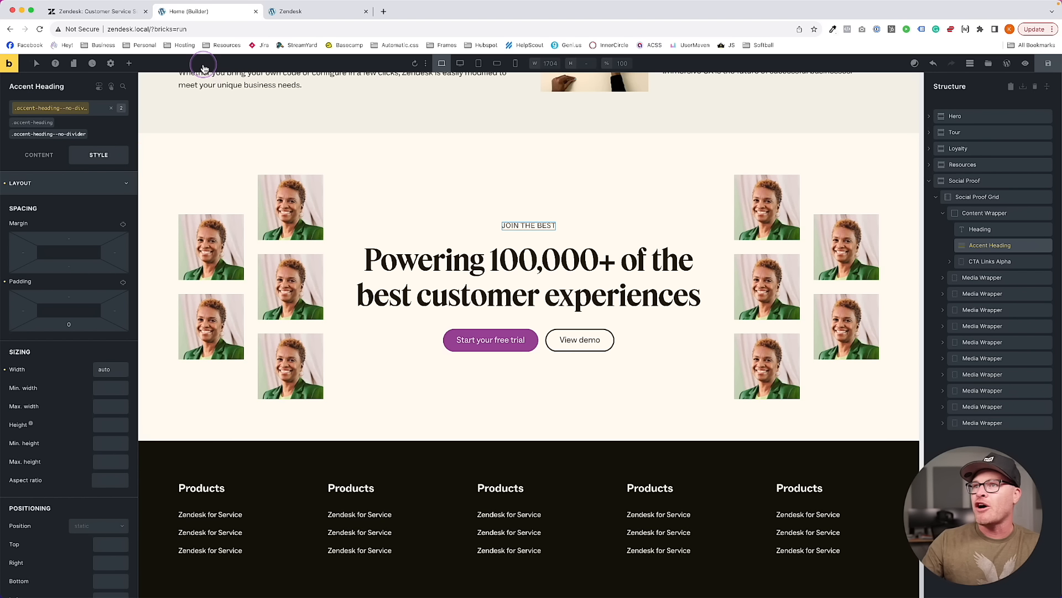
Compare the social proof section on the front-end preview with the original Zendesk page, and return to the builder
{"action": "left_click", "coordinate": [308, 11]}
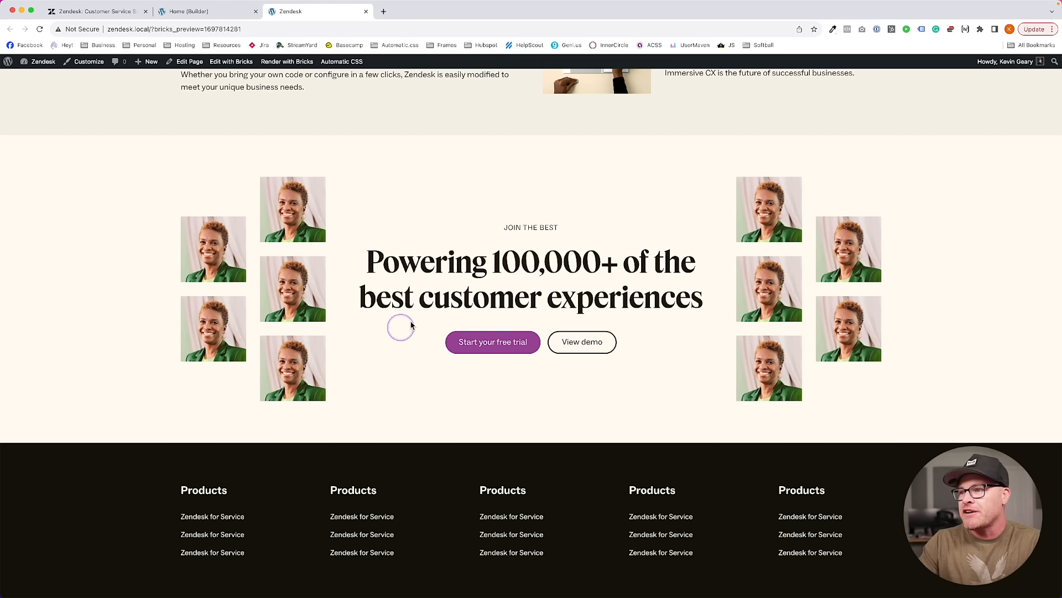
{"action": "left_click", "coordinate": [196, 11]}
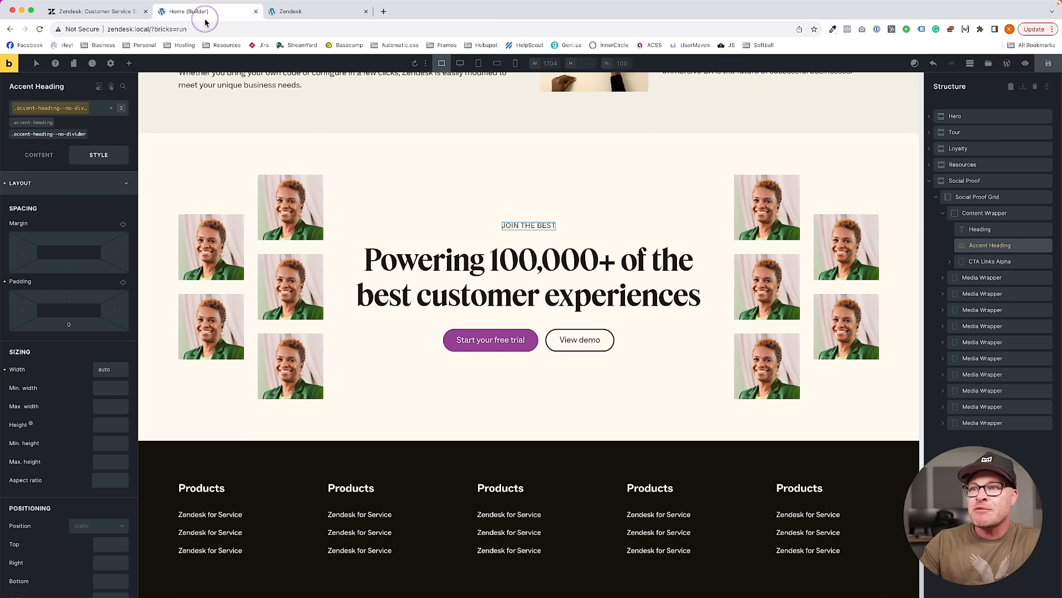
{"action": "left_click", "coordinate": [94, 11]}
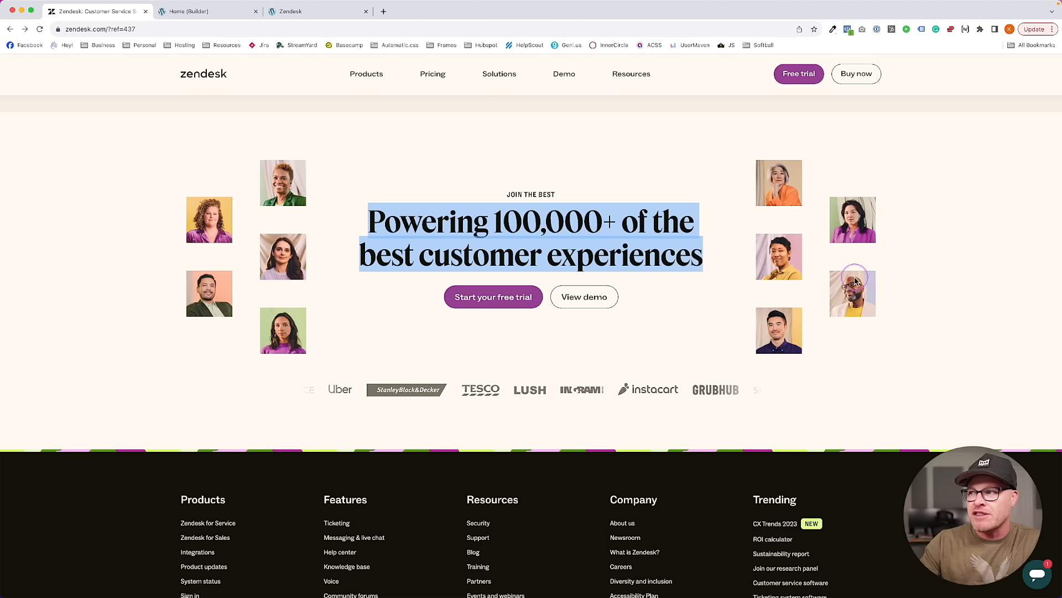
{"action": "left_click", "coordinate": [197, 11]}
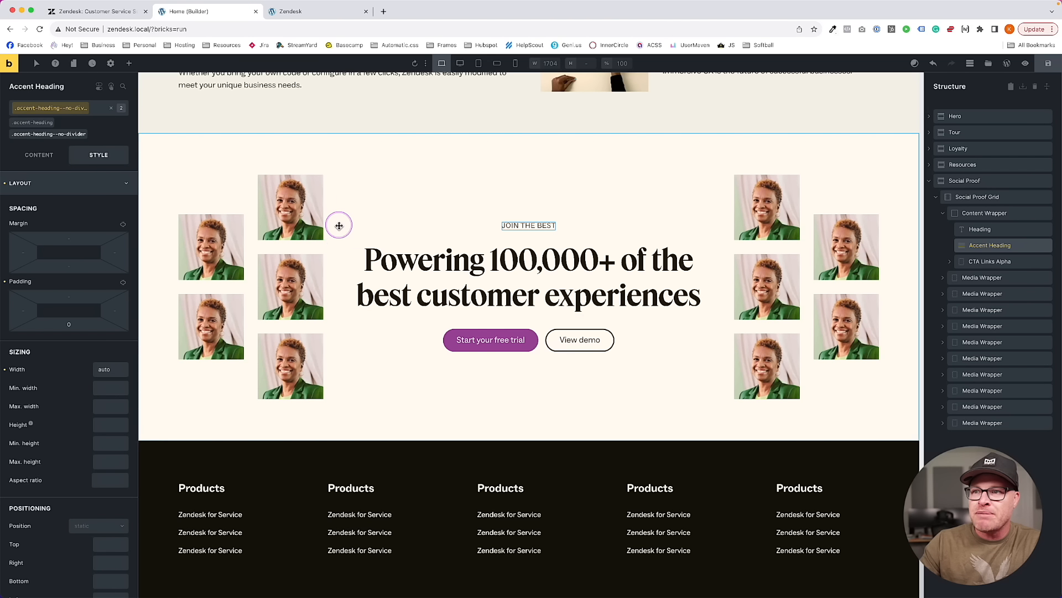
Set the gap of the .social-proof-grid class on the Social Proof Grid to var(--space-xl)
{"action": "left_click", "coordinate": [337, 226]}
{"action": "left_click", "coordinate": [335, 237]}
{"action": "left_click", "coordinate": [58, 124]}
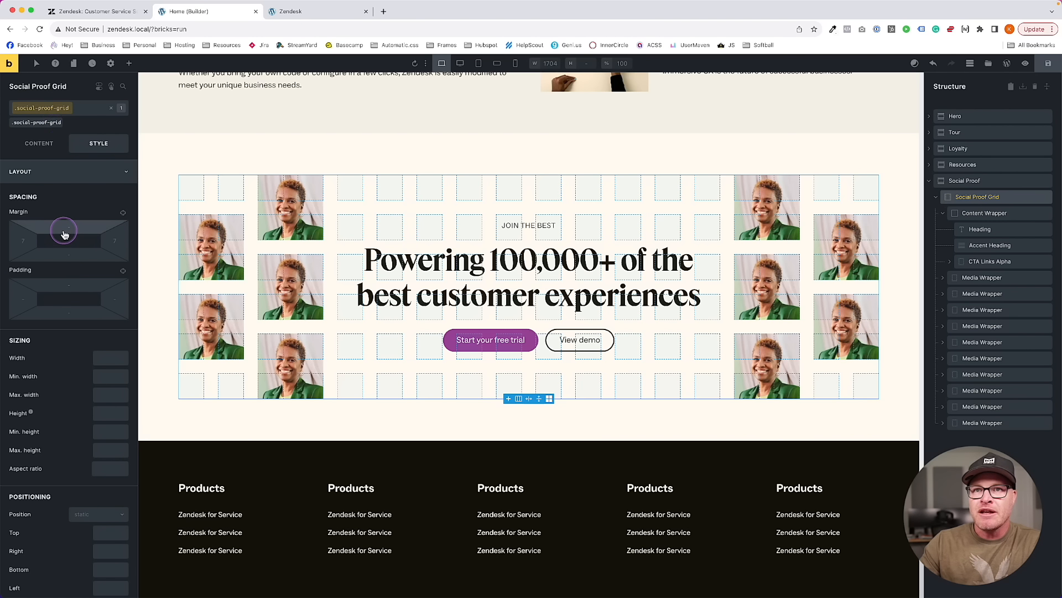
{"action": "left_click", "coordinate": [37, 144]}
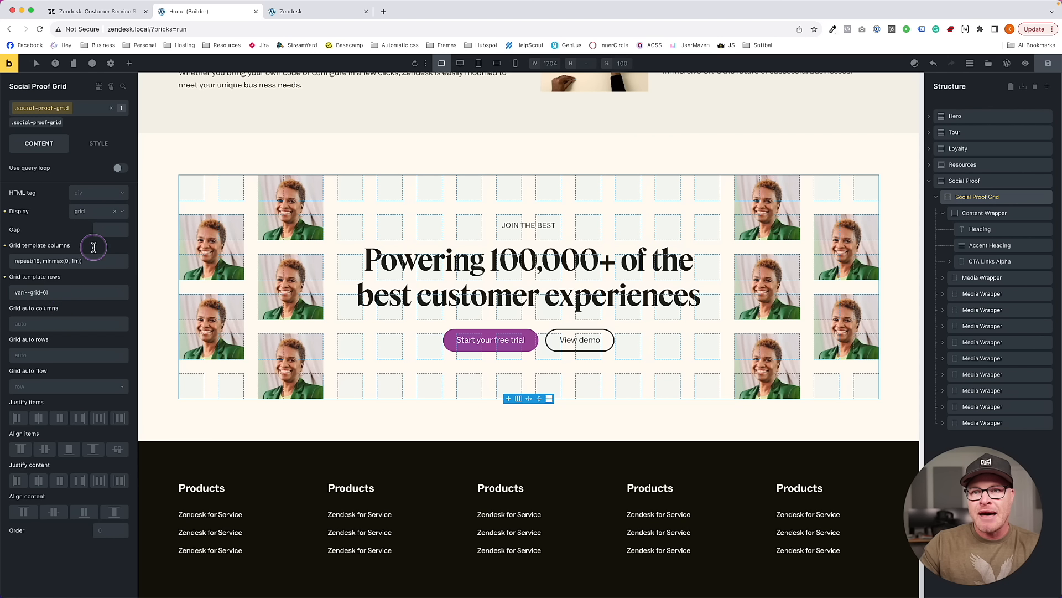
{"action": "left_click", "coordinate": [103, 233]}
{"action": "type", "text": "--space-xl"}
{"action": "key", "text": "Return"}
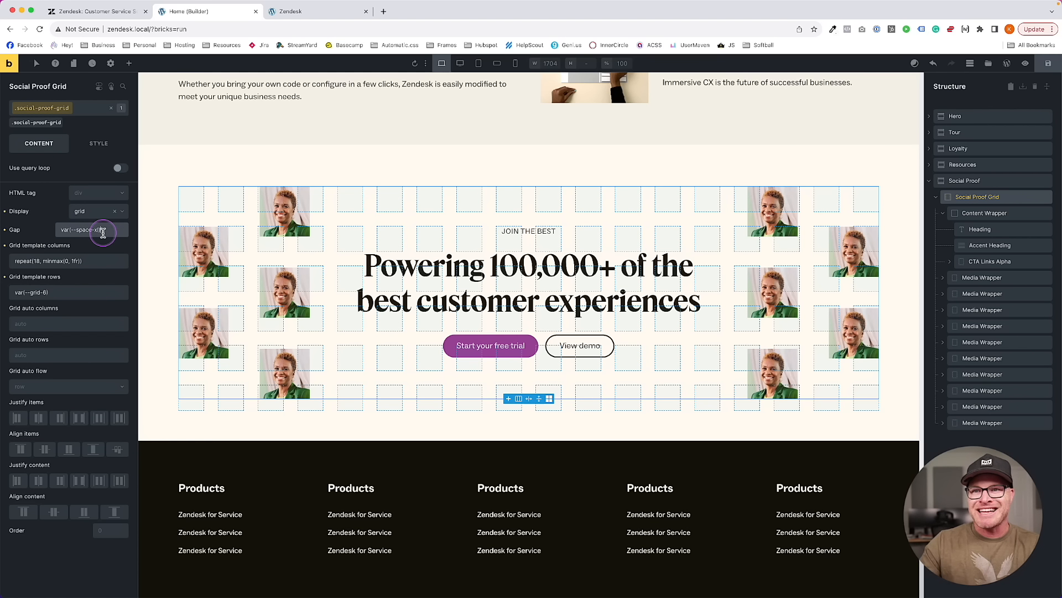
Save the page and compare the grid spacing on the front-end preview with the original Zendesk page
{"action": "left_click", "coordinate": [1048, 65]}
{"action": "left_click", "coordinate": [326, 11]}
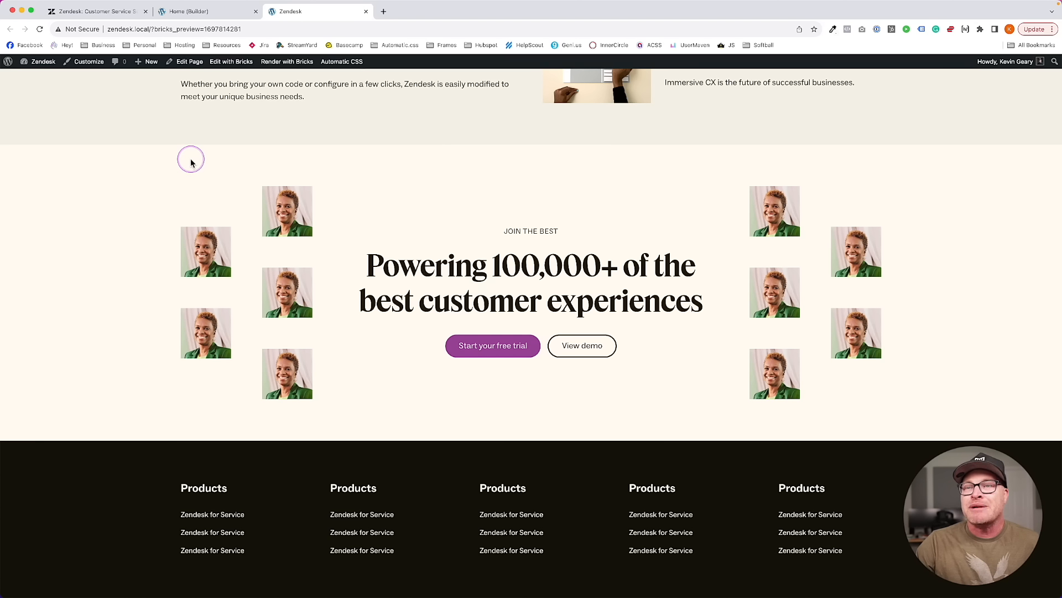
{"action": "left_click", "coordinate": [105, 11]}
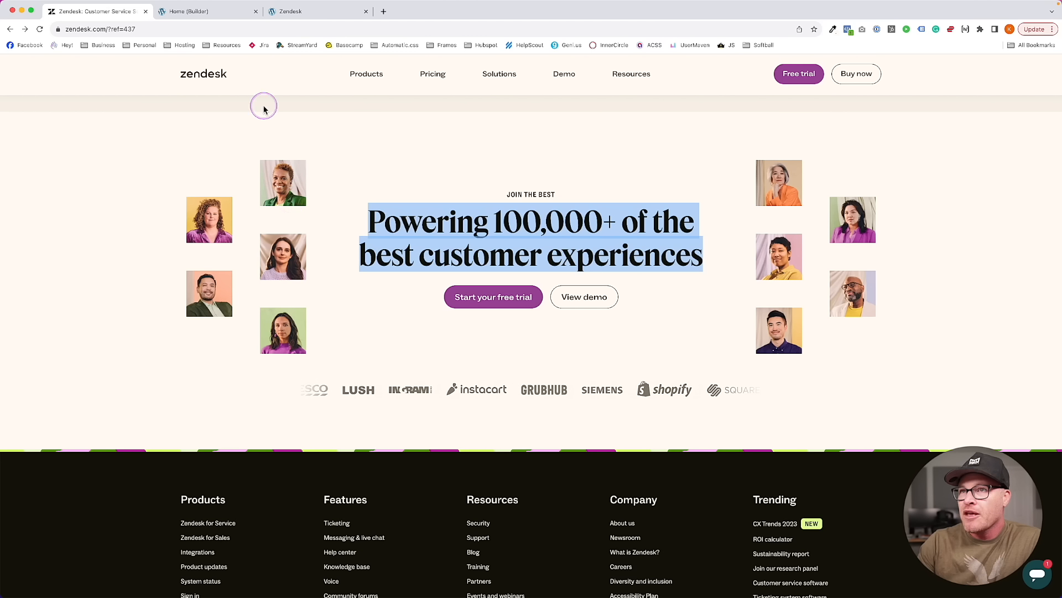
{"action": "left_click", "coordinate": [201, 14]}
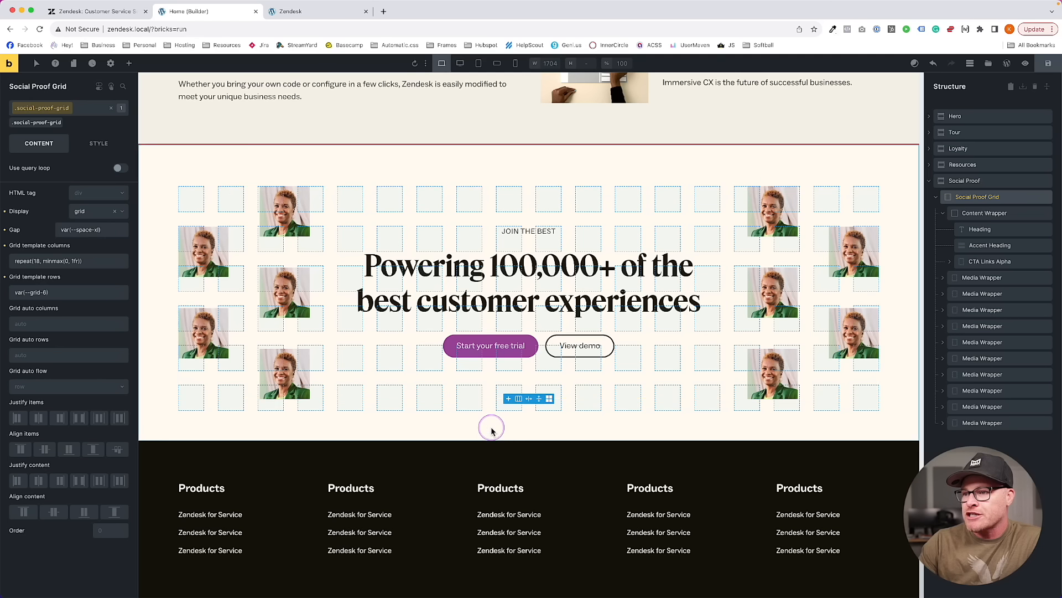
Insert a container element into the Social Proof section beneath the grid
{"action": "left_click", "coordinate": [126, 64]}
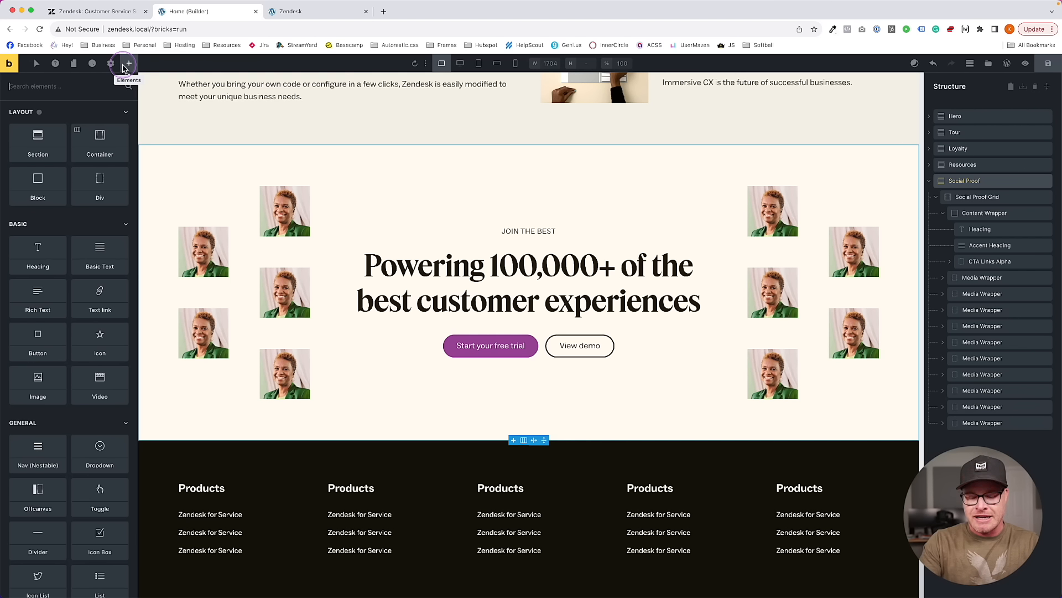
{"action": "type", "text": "container"}
{"action": "left_click", "coordinate": [37, 128]}
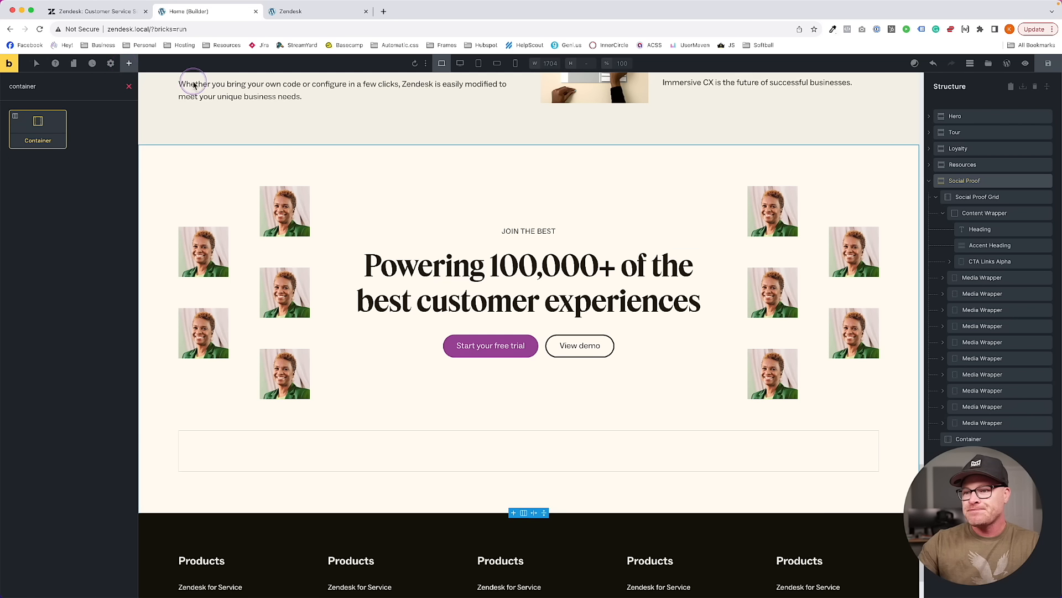
Assign a brand-slider class to the container below the grid and rename the element Brand Slider
{"action": "left_click", "coordinate": [456, 450]}
{"action": "left_click", "coordinate": [166, 174]}
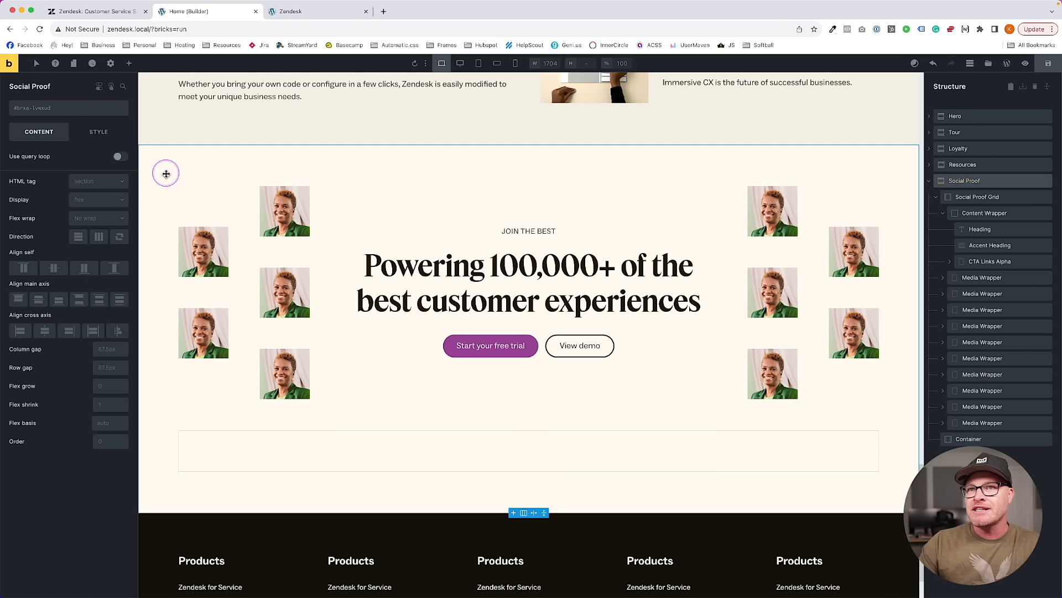
{"action": "left_click", "coordinate": [271, 456]}
{"action": "left_click", "coordinate": [47, 109]}
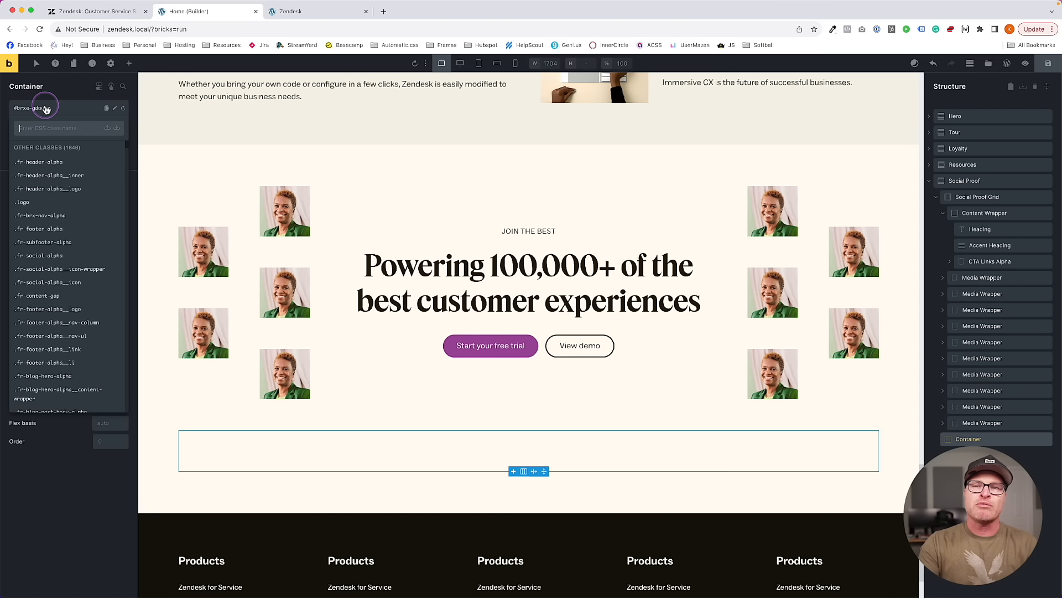
{"action": "type", "text": "brand-slidre"}
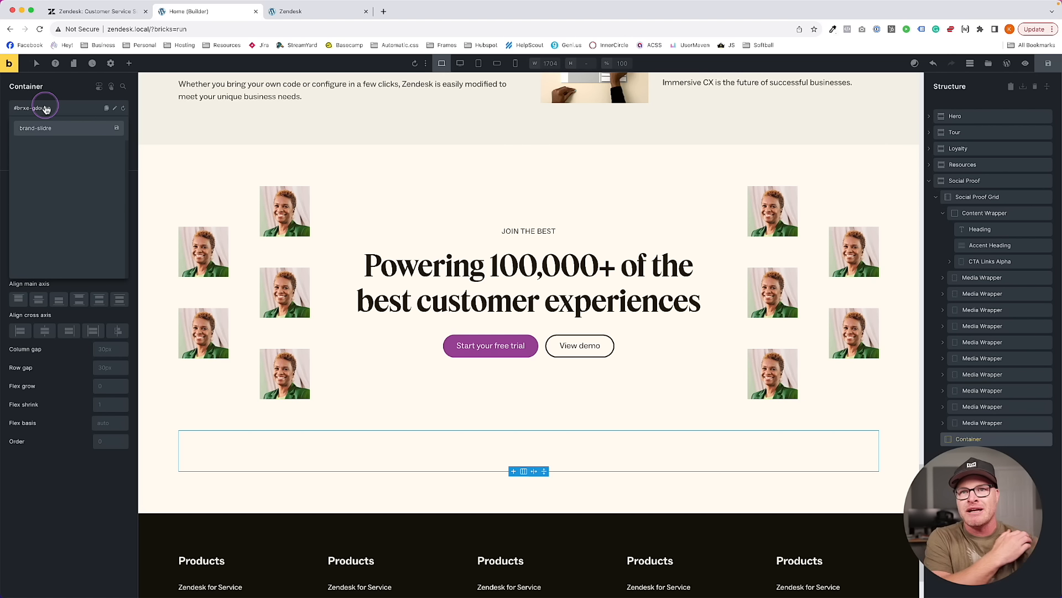
{"action": "key", "text": "BackSpace"}
{"action": "key", "text": "BackSpace"}
{"action": "type", "text": "e"}
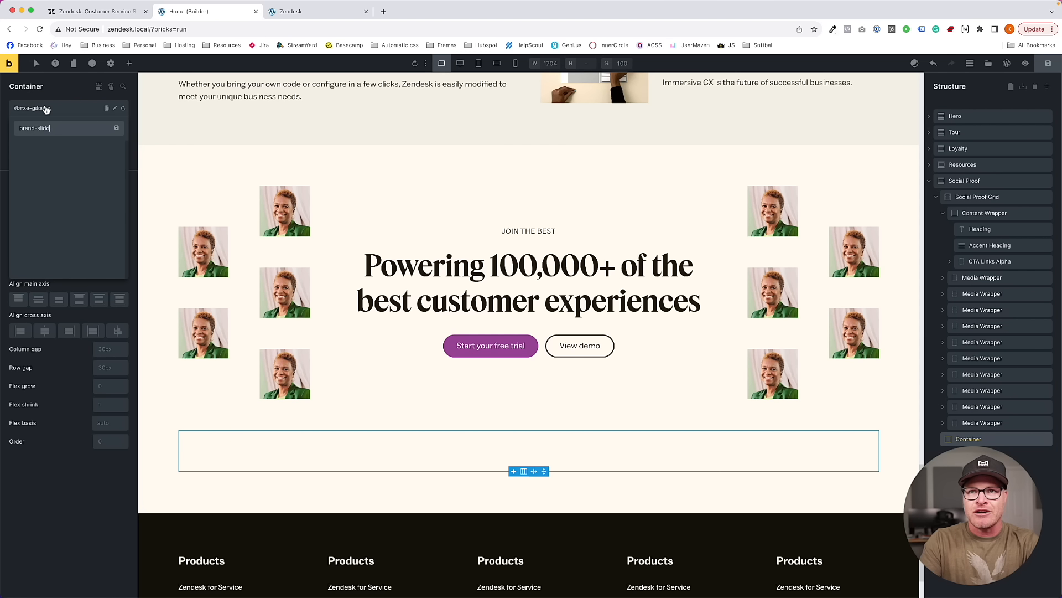
{"action": "type", "text": "r"}
{"action": "key", "text": "Return"}
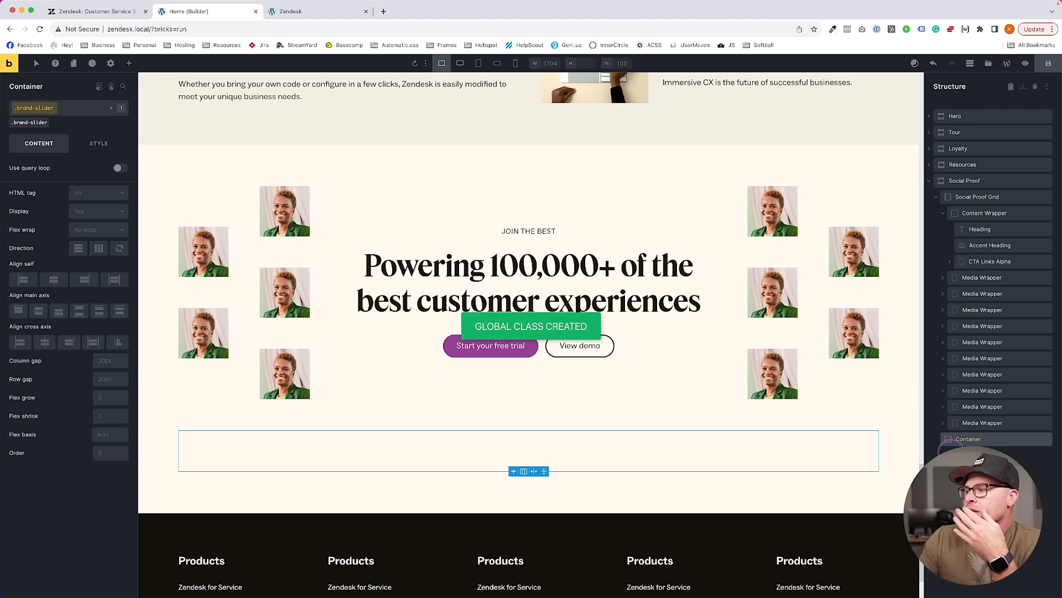
{"action": "left_click", "coordinate": [970, 438]}
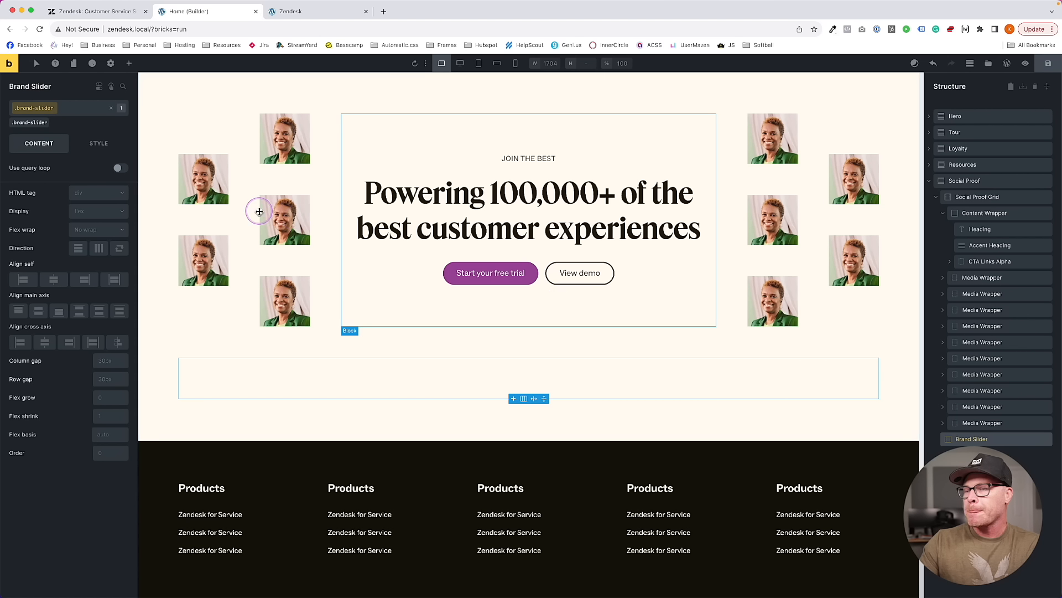
Remove the brand-slider class from the Brand Slider container and examine the logo strip on the original Zendesk page
{"action": "left_click", "coordinate": [57, 109]}
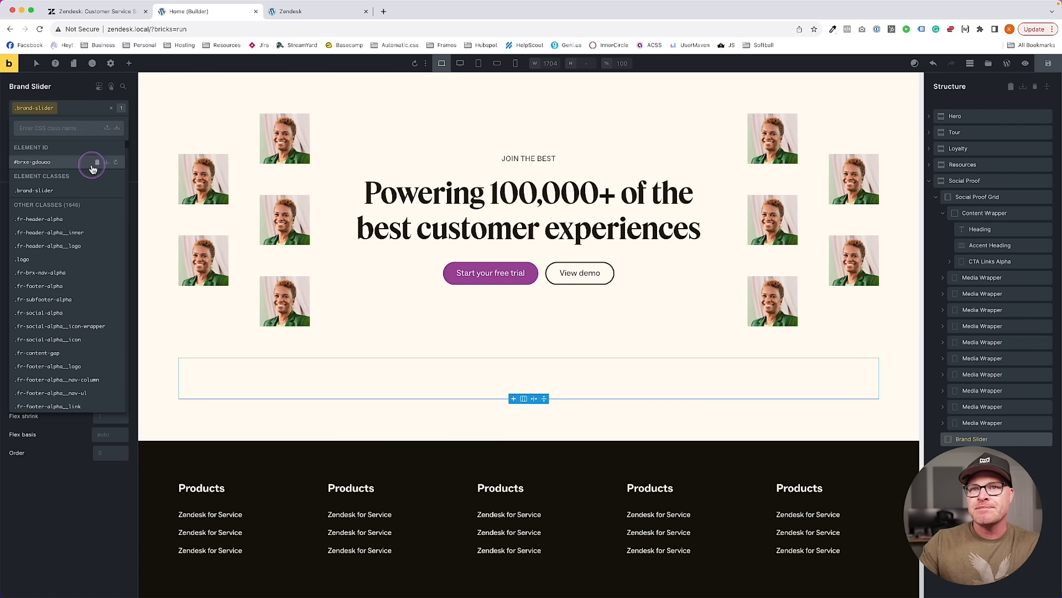
{"action": "left_click", "coordinate": [115, 191]}
{"action": "left_click", "coordinate": [115, 191]}
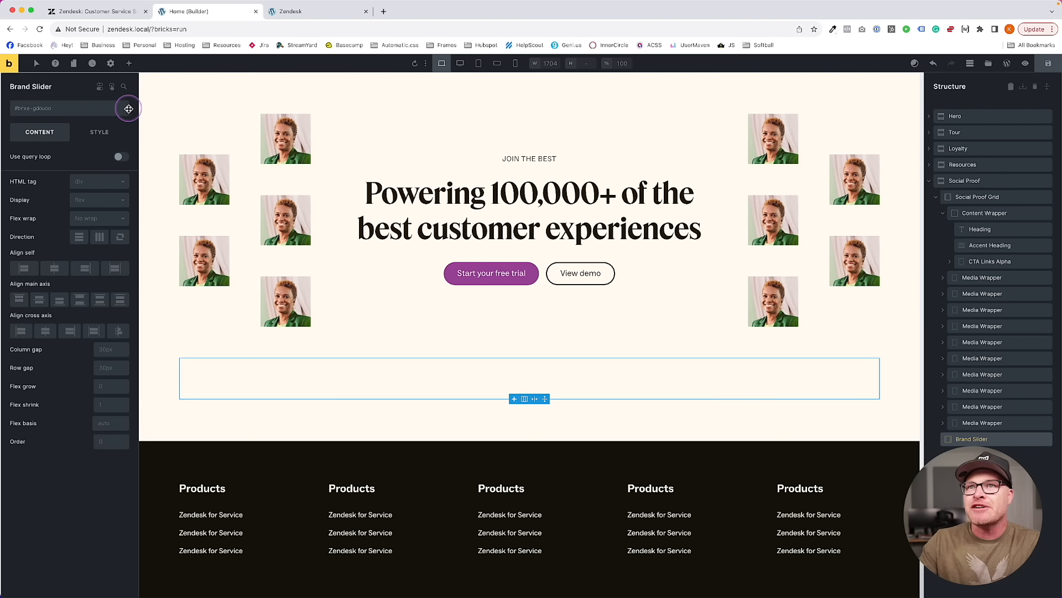
{"action": "left_click", "coordinate": [94, 12]}
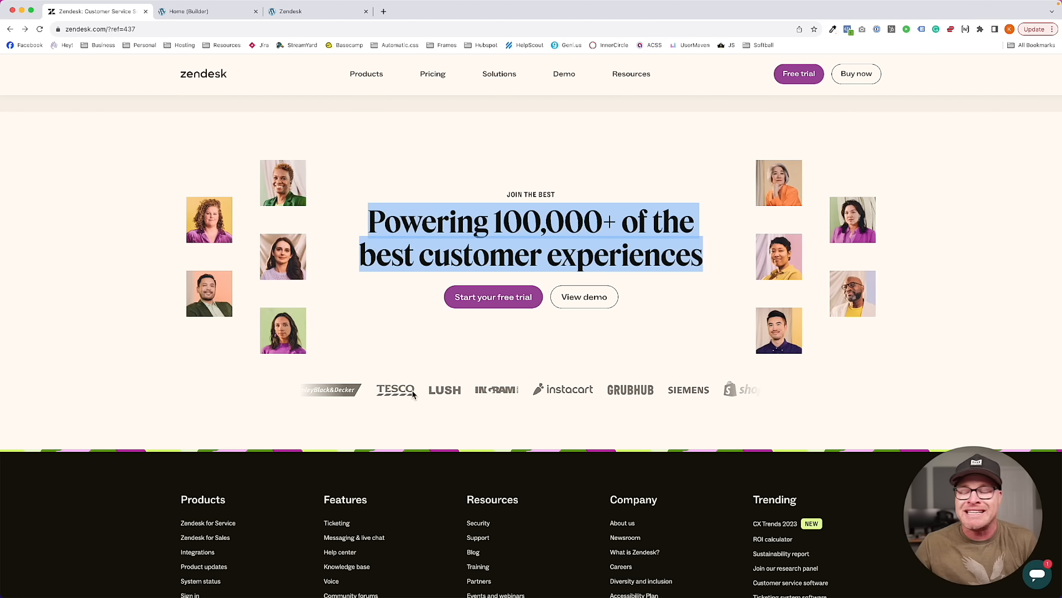
Back in the Bricks builder, insert a block inside the Brand Slider container and name it Animated Wrapper
{"action": "left_click", "coordinate": [200, 12]}
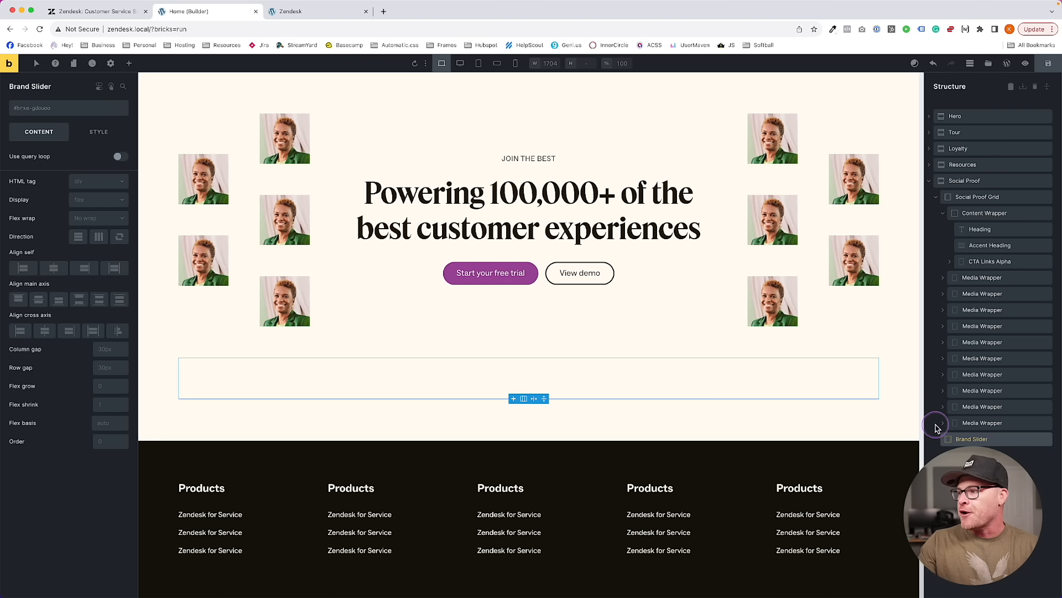
{"action": "left_click", "coordinate": [129, 64]}
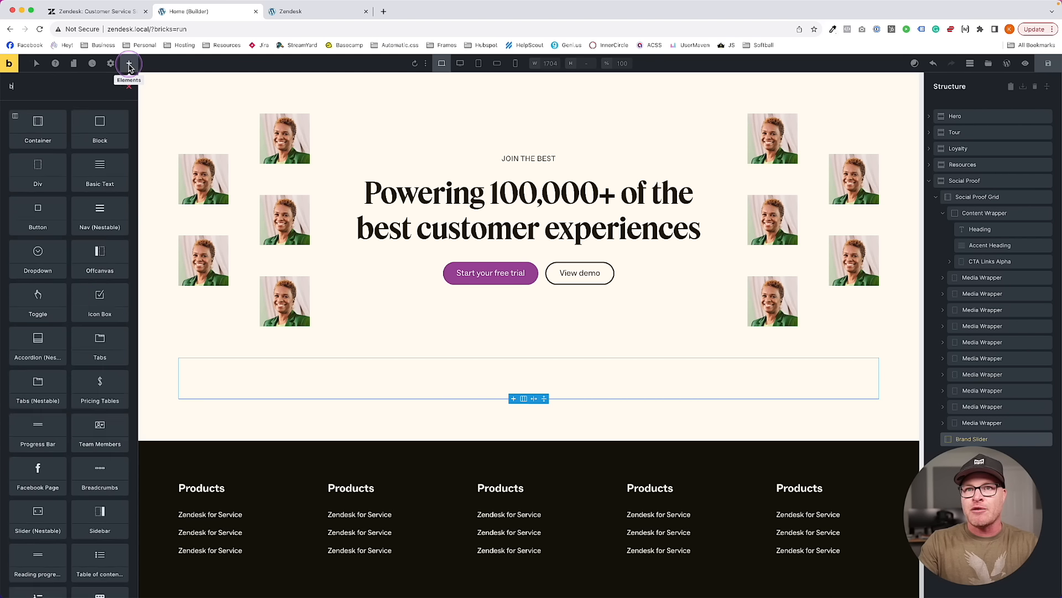
{"action": "type", "text": "block"}
{"action": "key", "text": "Tab"}
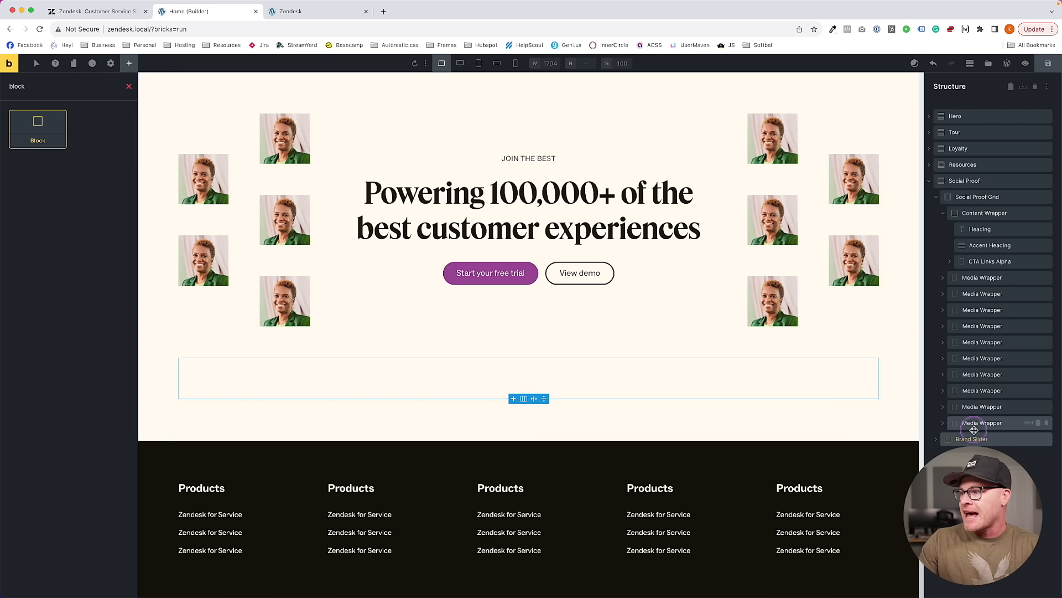
{"action": "key", "text": "Return"}
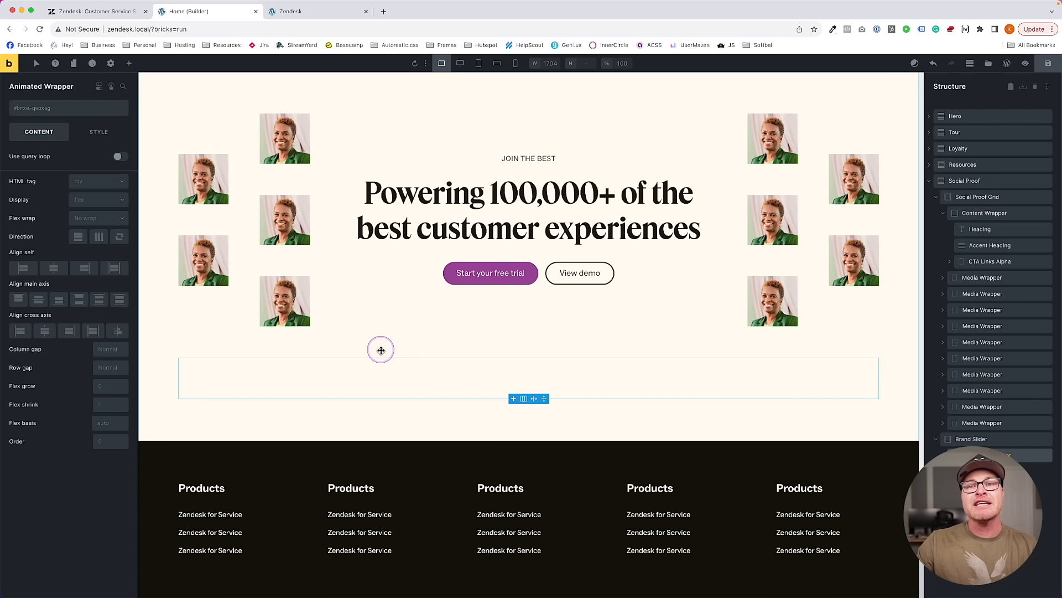
{"action": "left_click", "coordinate": [58, 109]}
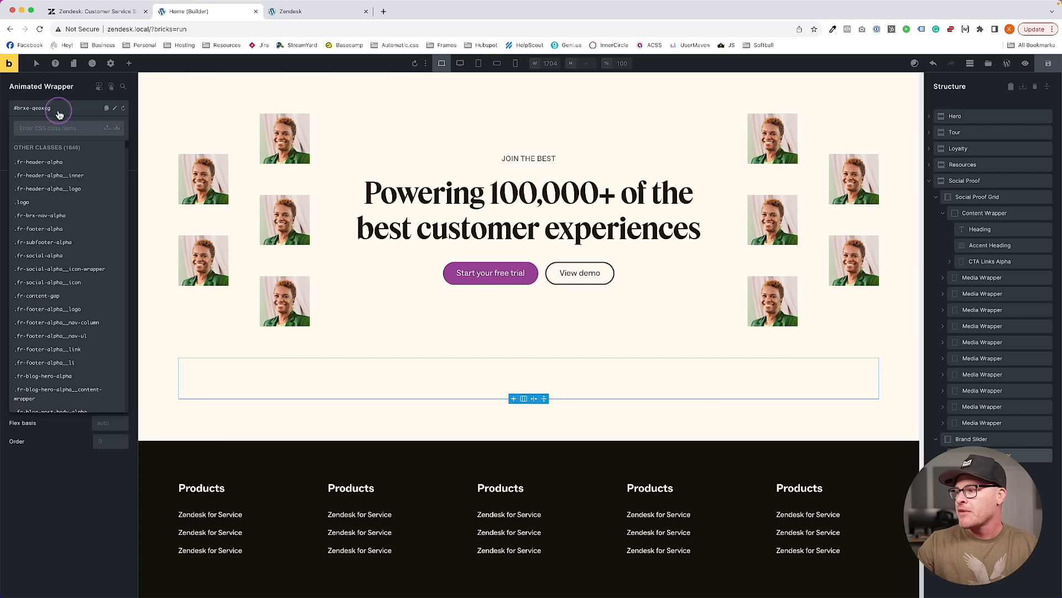
{"action": "left_click", "coordinate": [966, 455]}
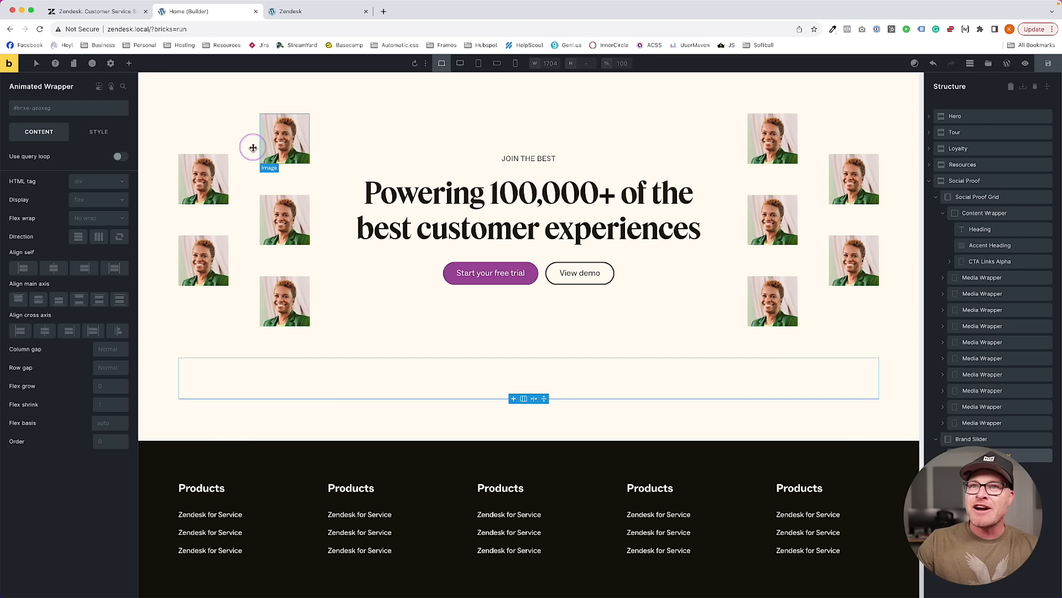
Insert a block inside the Animated Wrapper and name it Brand Wrapper
{"action": "left_click", "coordinate": [128, 63]}
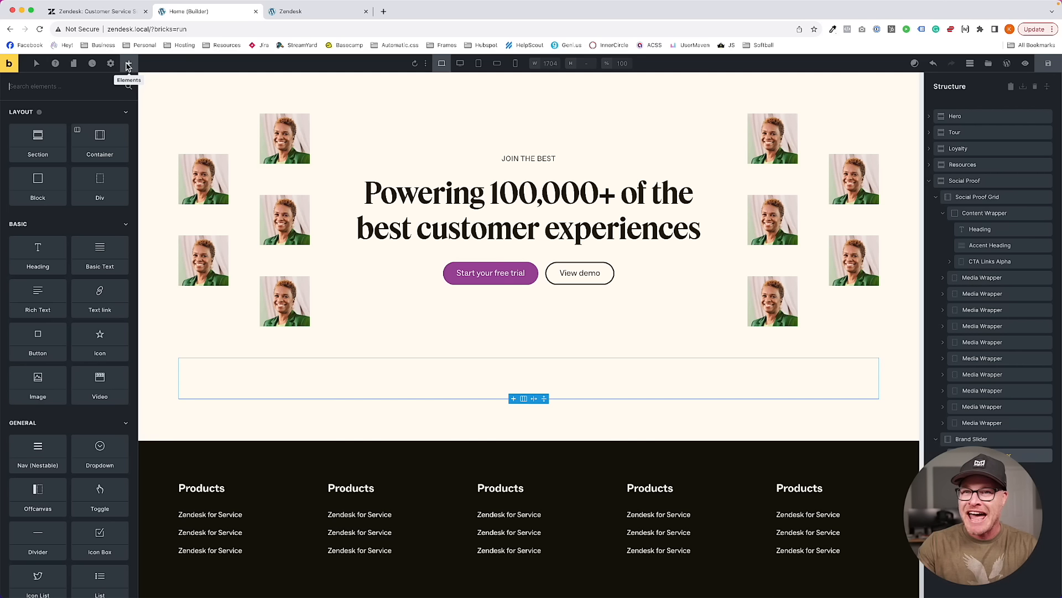
{"action": "type", "text": "block"}
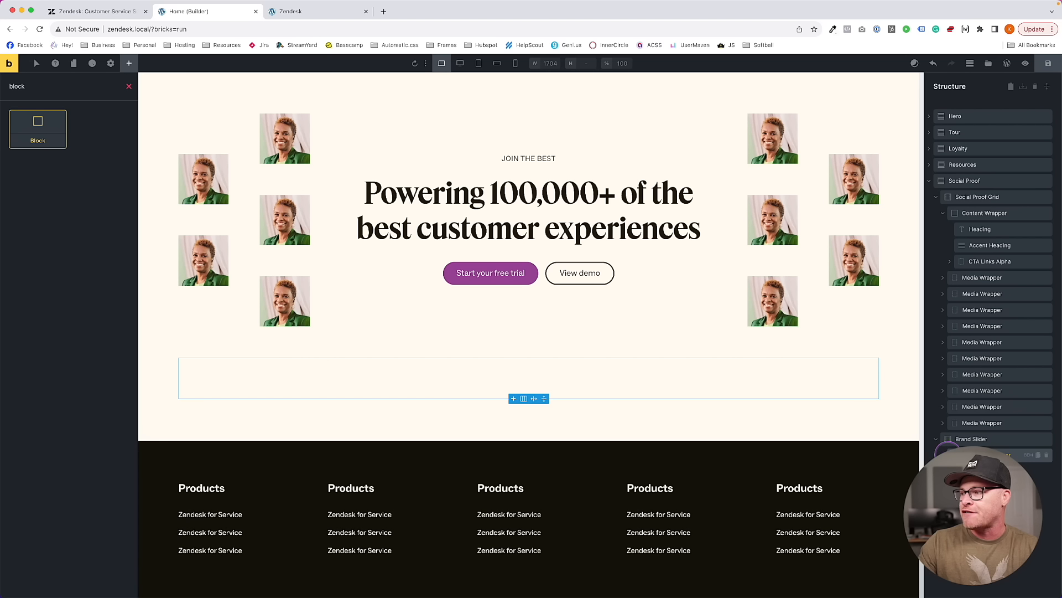
{"action": "left_click", "coordinate": [38, 128]}
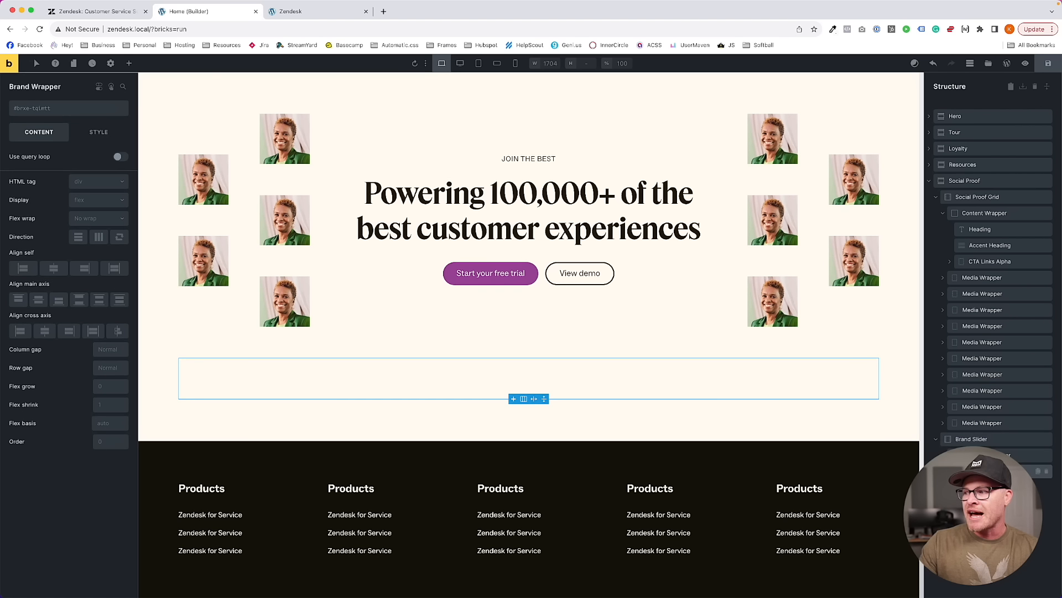
Insert an image element inside the Brand Wrapper and name it Brand
{"action": "left_click", "coordinate": [128, 63]}
{"action": "type", "text": "image"}
{"action": "key", "text": "Return"}
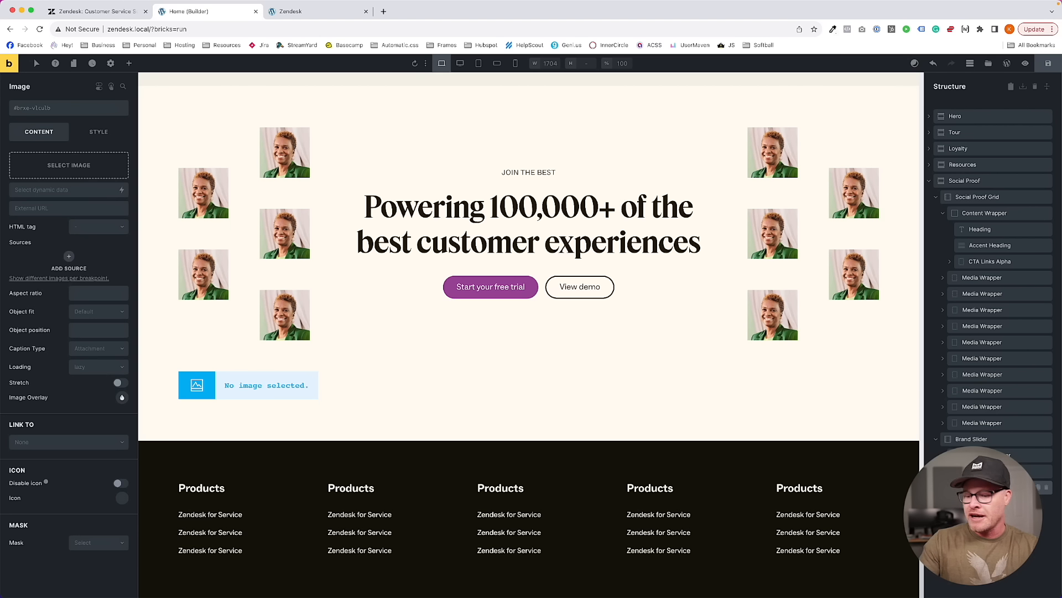
Examine how the Resource Cards are nested inside the Resources Grid of the Resources section
{"action": "scroll", "coordinate": [674, 378], "scroll_direction": "up", "scroll_amount": 15}
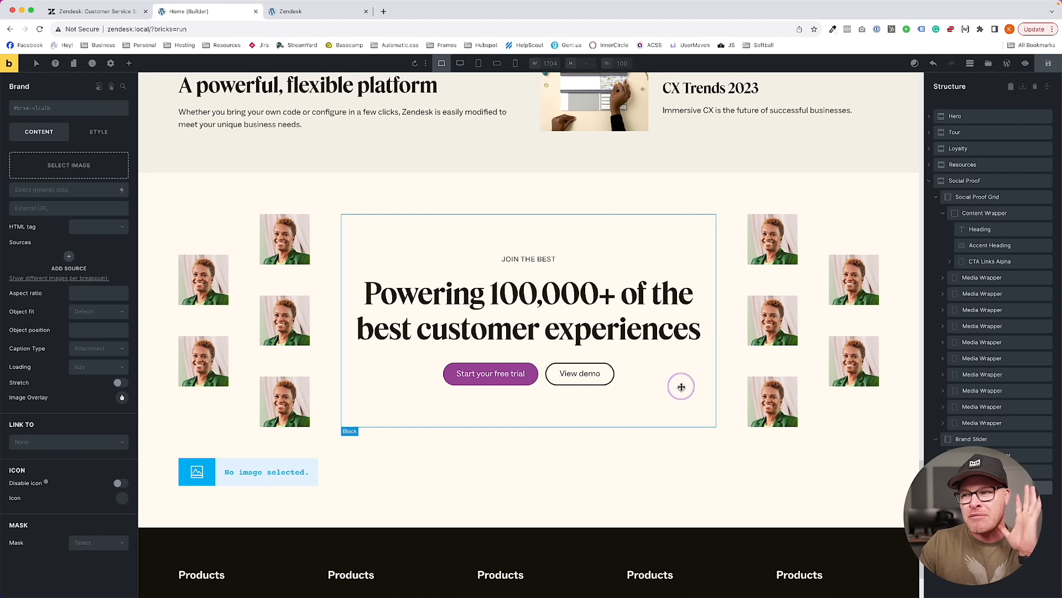
{"action": "scroll", "coordinate": [671, 378], "scroll_direction": "up", "scroll_amount": 10}
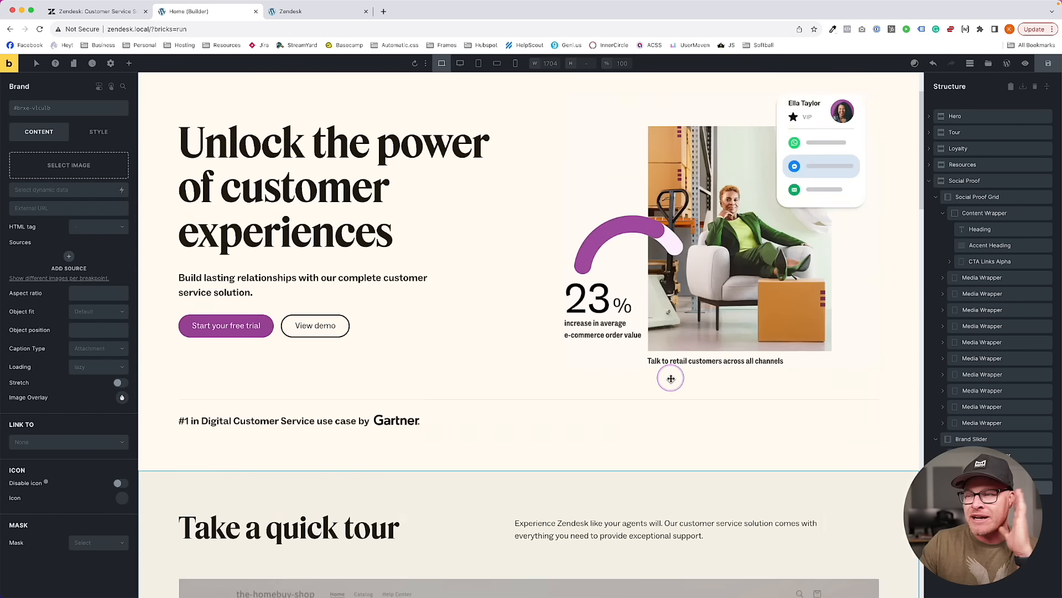
{"action": "scroll", "coordinate": [670, 378], "scroll_direction": "down", "scroll_amount": 15}
{"action": "scroll", "coordinate": [670, 381], "scroll_direction": "down", "scroll_amount": 2}
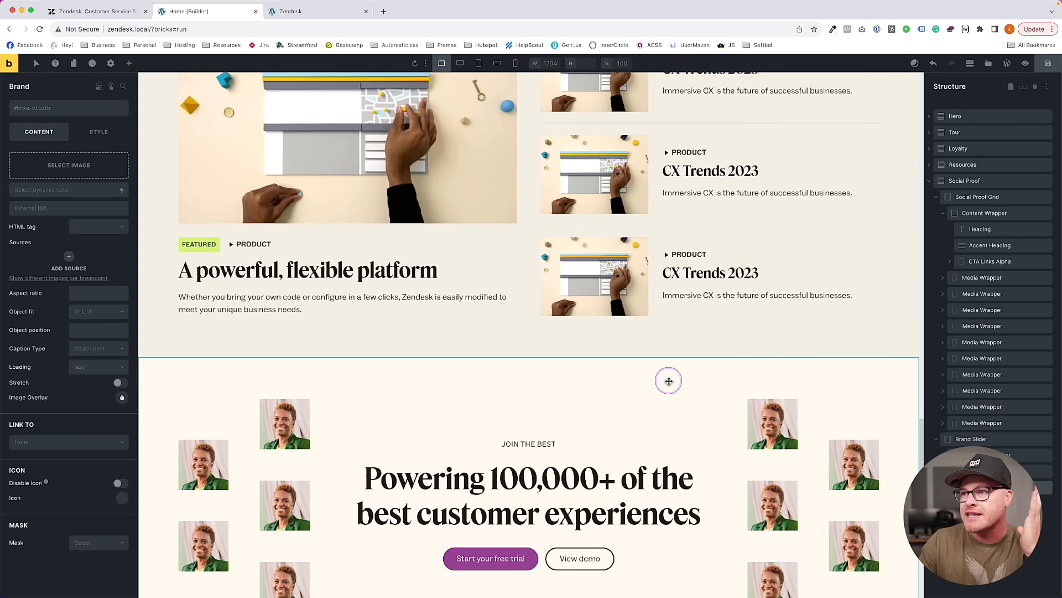
{"action": "scroll", "coordinate": [669, 379], "scroll_direction": "up", "scroll_amount": 1}
{"action": "left_click", "coordinate": [534, 255]}
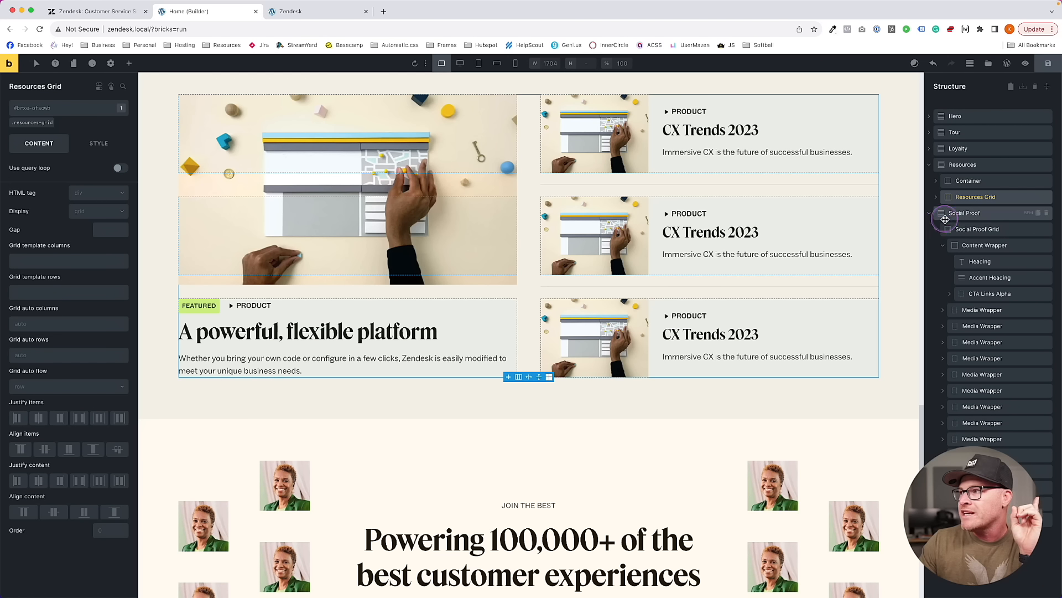
{"action": "left_click", "coordinate": [936, 197]}
{"action": "scroll", "coordinate": [653, 288], "scroll_direction": "up", "scroll_amount": 3}
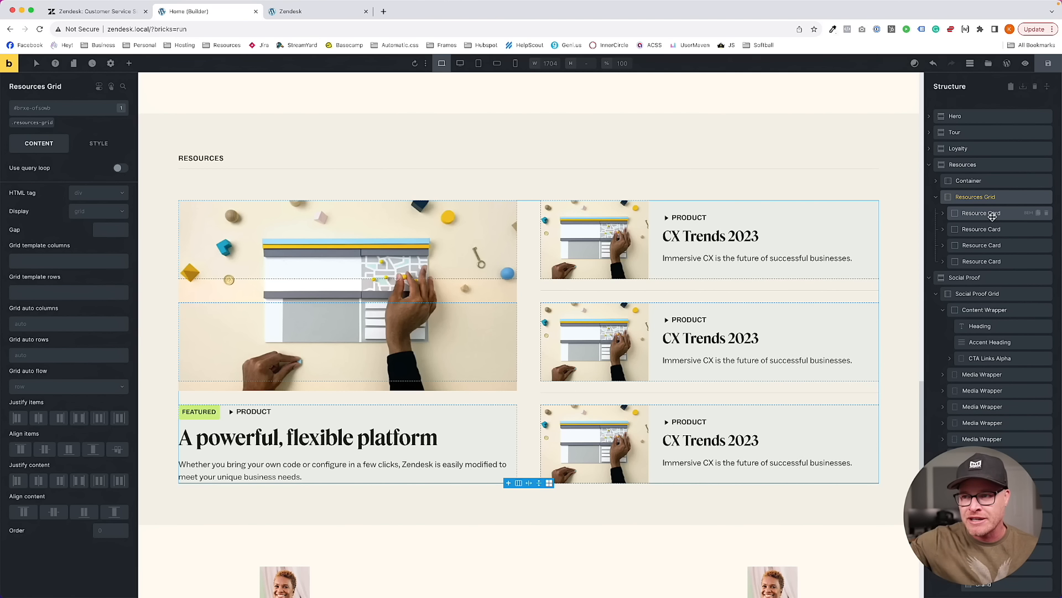
{"action": "scroll", "coordinate": [804, 350], "scroll_direction": "down", "scroll_amount": 8}
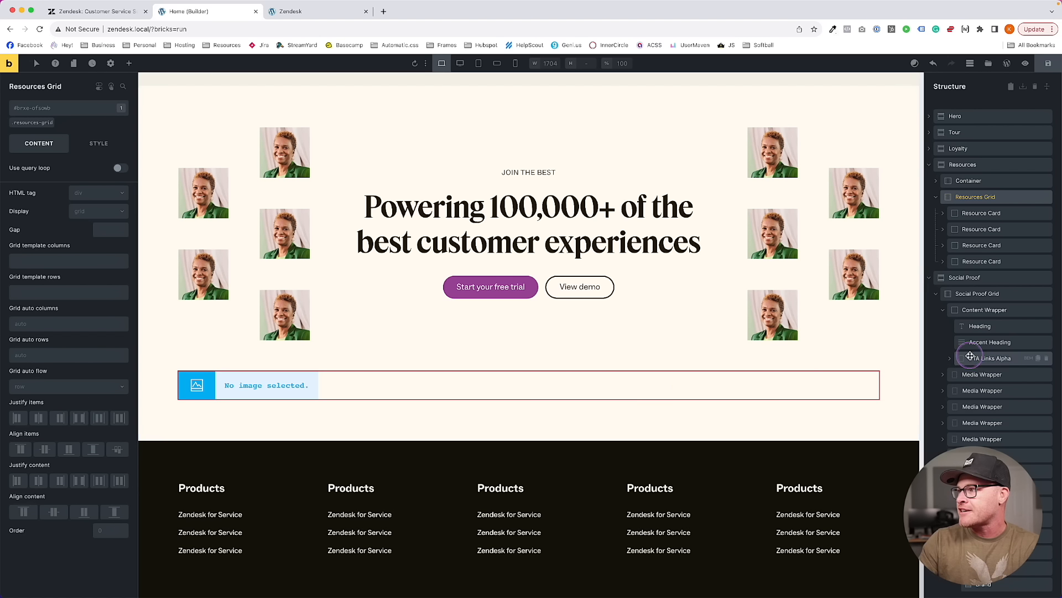
Set the Brand image inside the Brand Wrapper to the Grubhub logo from the media library
{"action": "left_click", "coordinate": [996, 581]}
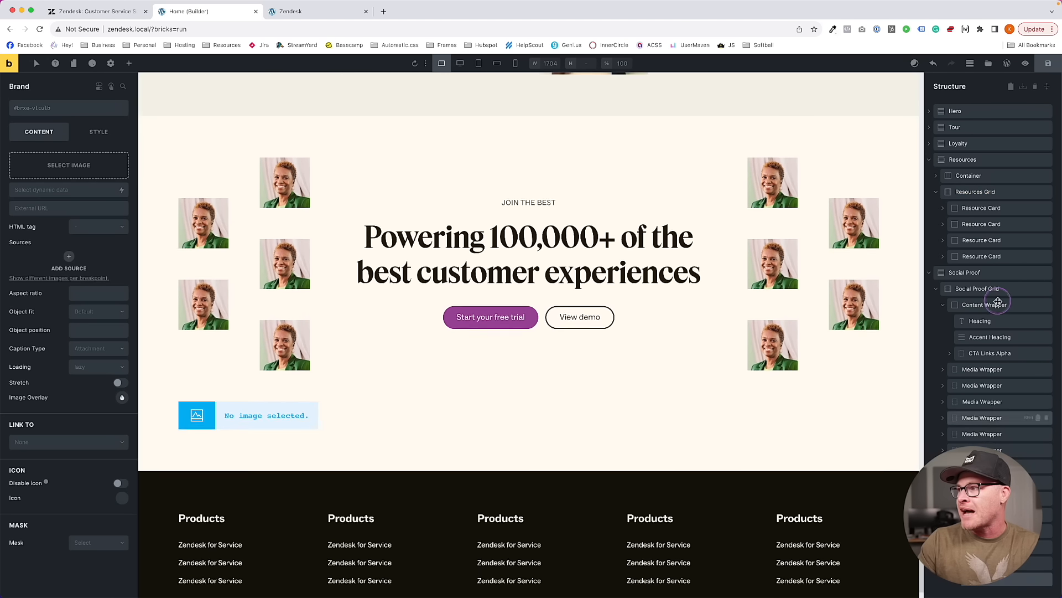
{"action": "left_click", "coordinate": [1047, 86]}
{"action": "left_click", "coordinate": [930, 180]}
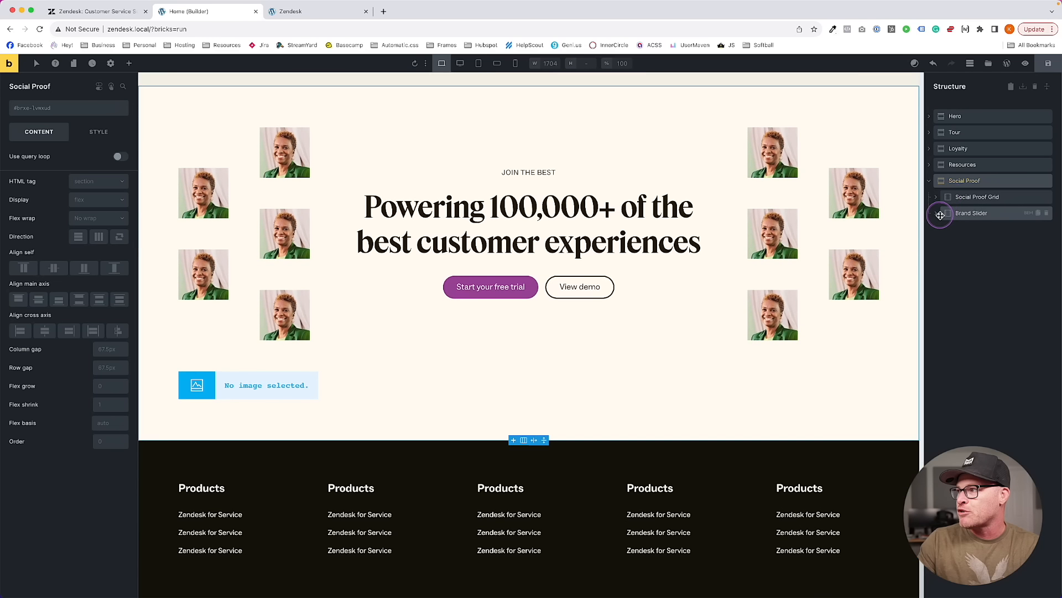
{"action": "left_click", "coordinate": [936, 214]}
{"action": "left_click", "coordinate": [943, 230]}
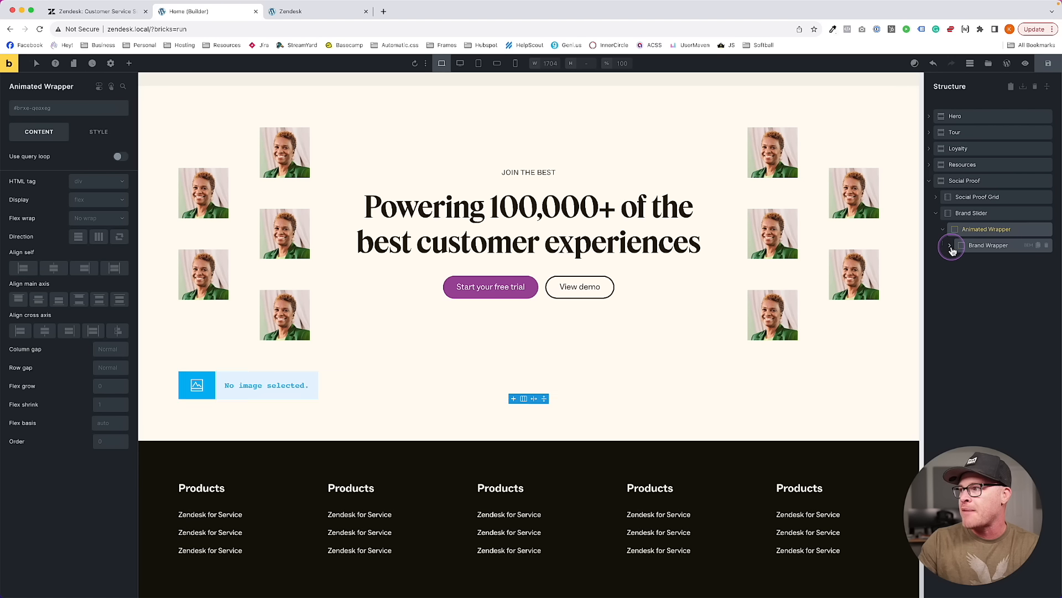
{"action": "left_click", "coordinate": [951, 247]}
{"action": "left_click", "coordinate": [983, 262]}
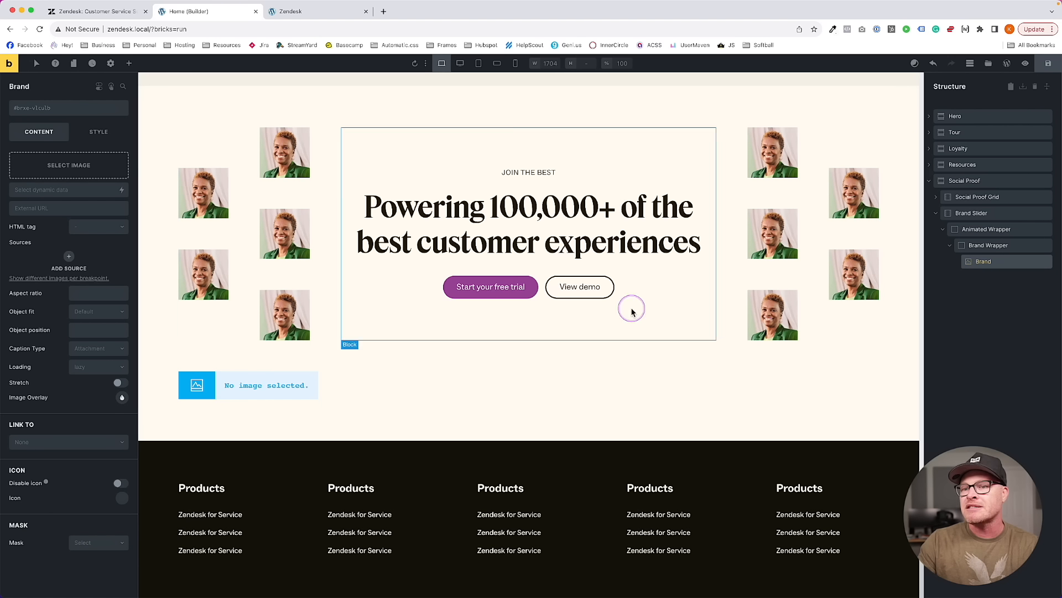
{"action": "left_click", "coordinate": [85, 170]}
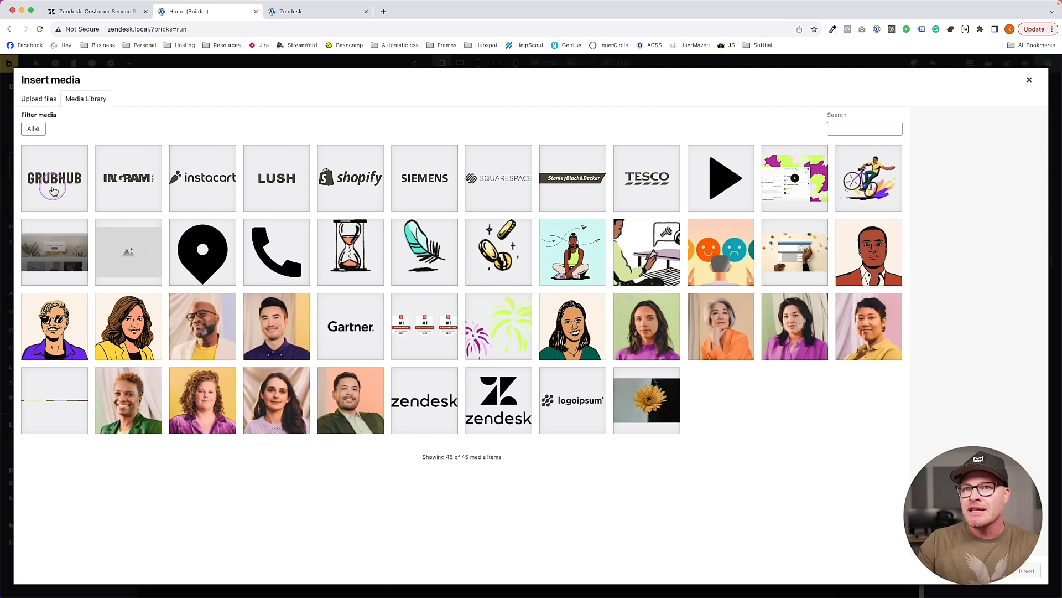
{"action": "left_click", "coordinate": [53, 186]}
{"action": "left_click", "coordinate": [1026, 571]}
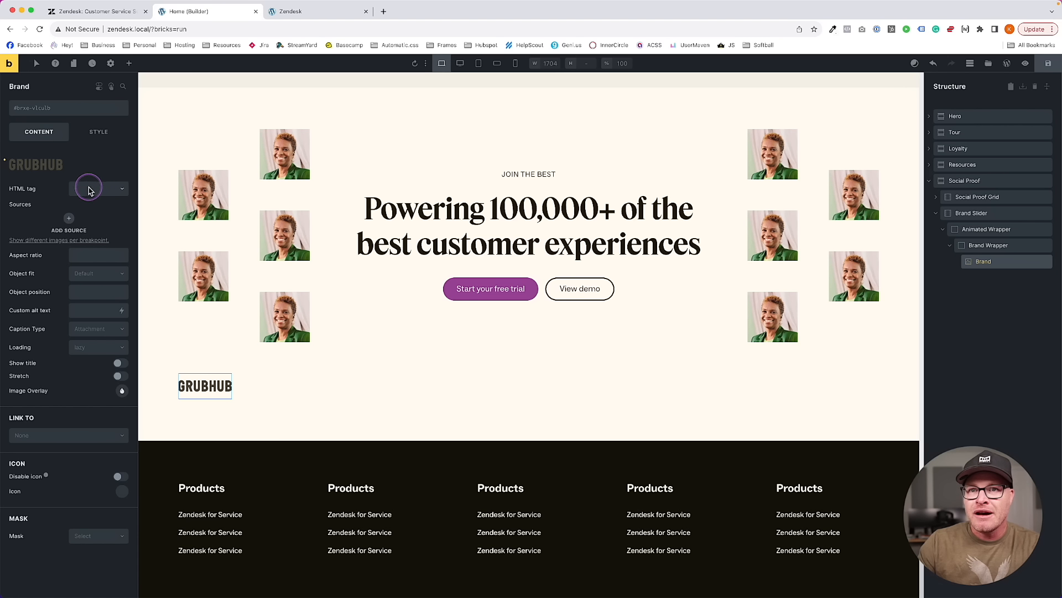
Try a query loop with 20 posts per page on the Brand Wrapper
{"action": "left_click", "coordinate": [985, 245]}
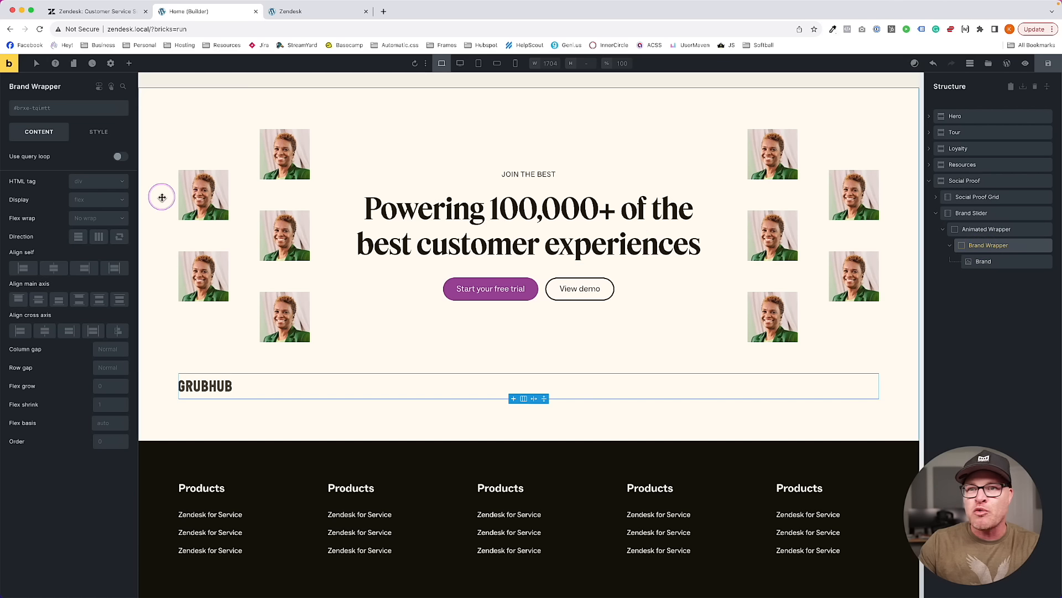
{"action": "left_click", "coordinate": [120, 160]}
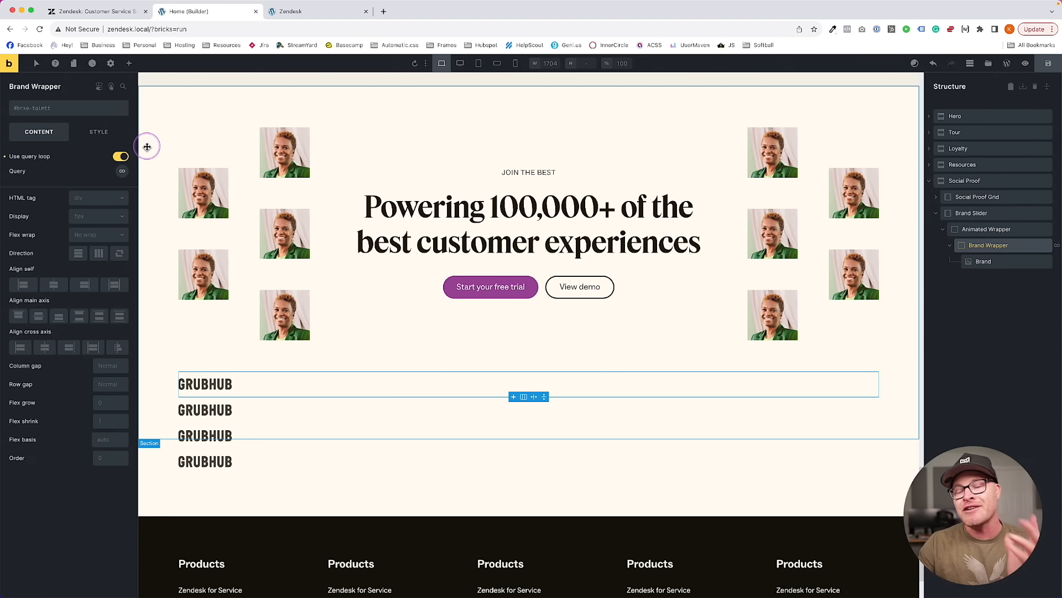
{"action": "left_click", "coordinate": [122, 171]}
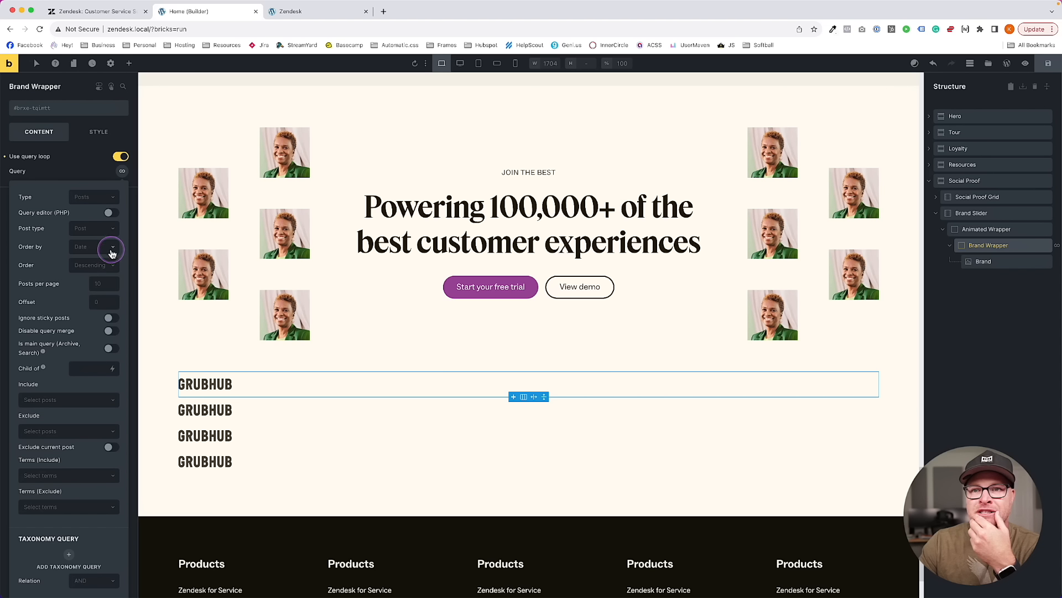
{"action": "left_click", "coordinate": [105, 283]}
{"action": "type", "text": "20"}
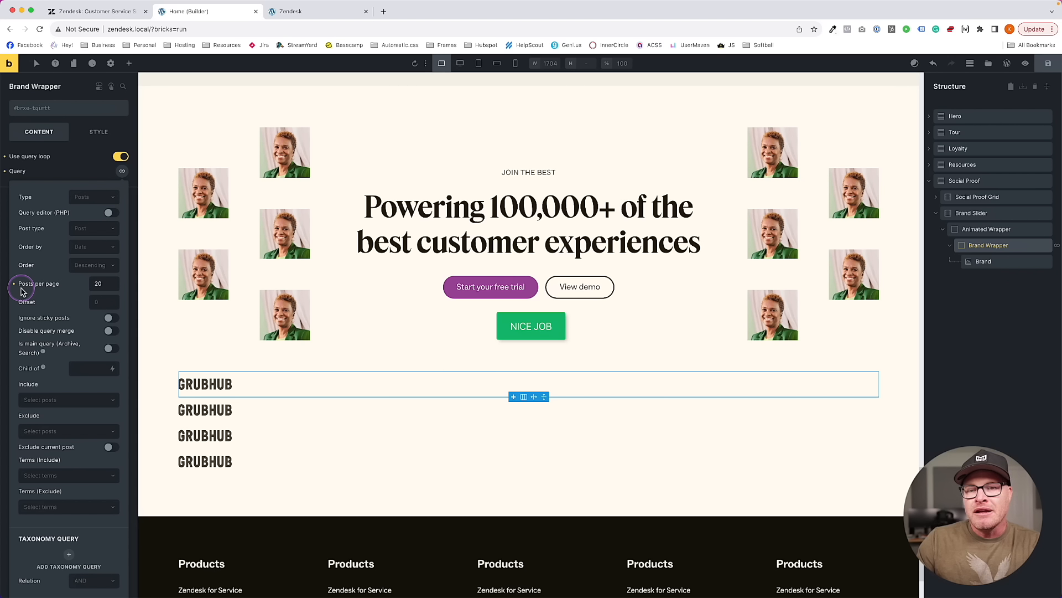
{"action": "key", "text": "BackSpace"}
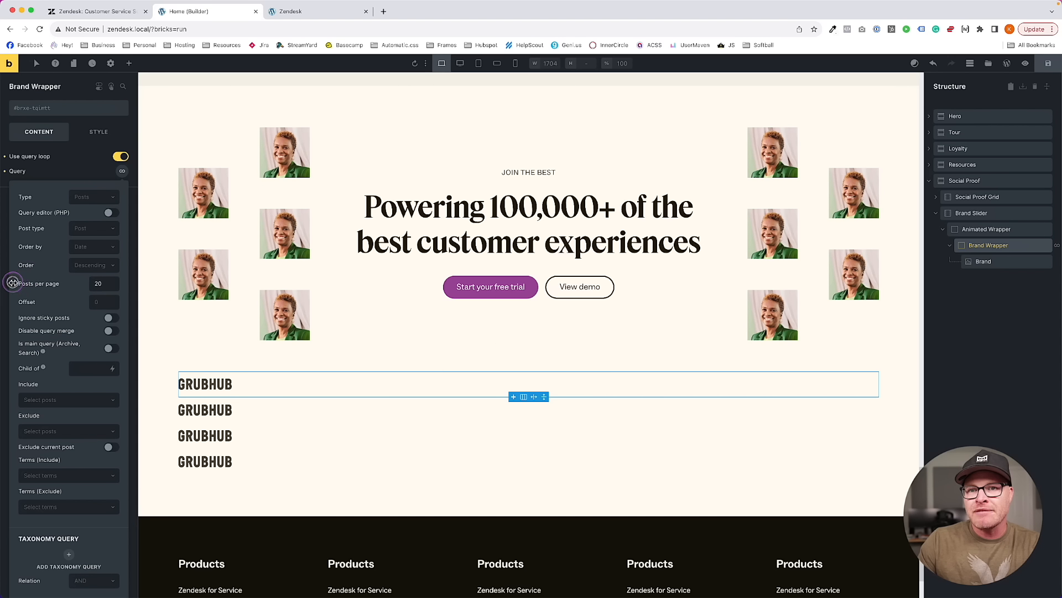
{"action": "left_click", "coordinate": [122, 158]}
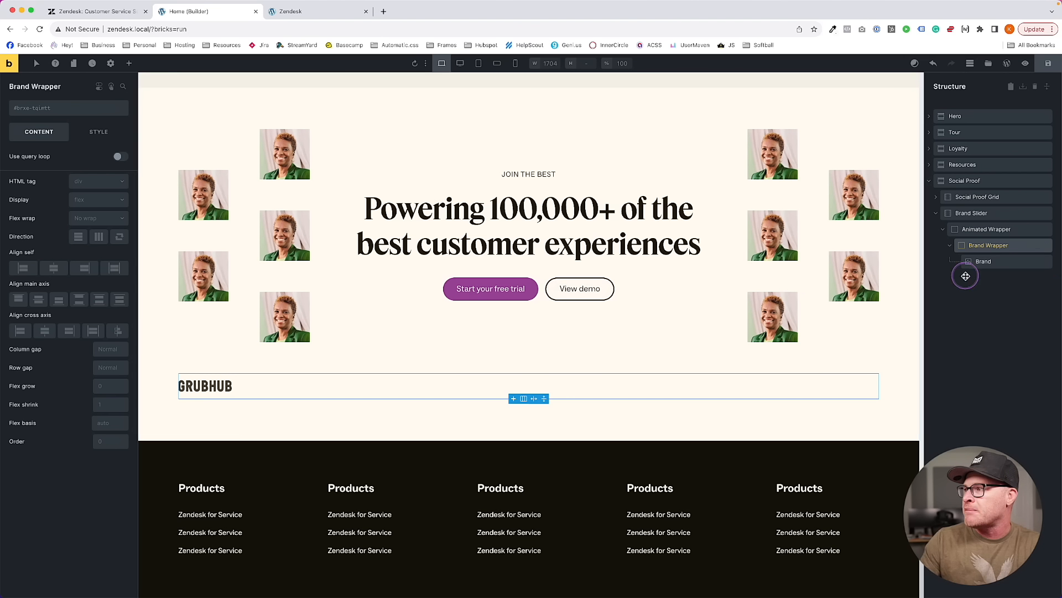
Duplicate the Brand Wrapper with its logo seven times inside the Animated Wrapper
{"action": "left_click", "coordinate": [950, 245]}
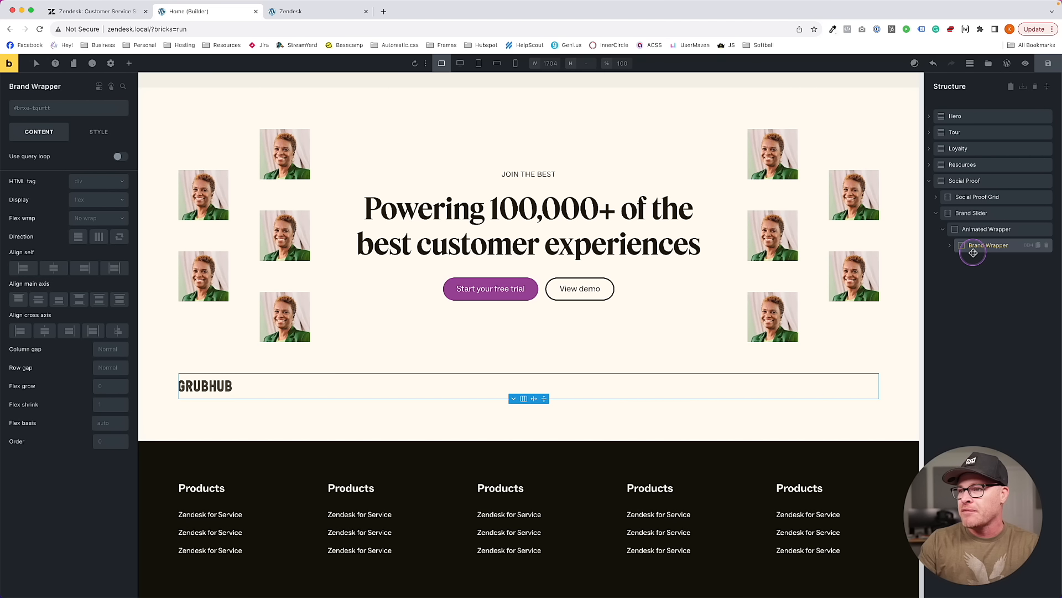
{"action": "key", "text": "super+d"}
{"action": "key", "text": "super+d"}
{"action": "key", "text": "super+d"}
{"action": "key", "text": "super+d"}
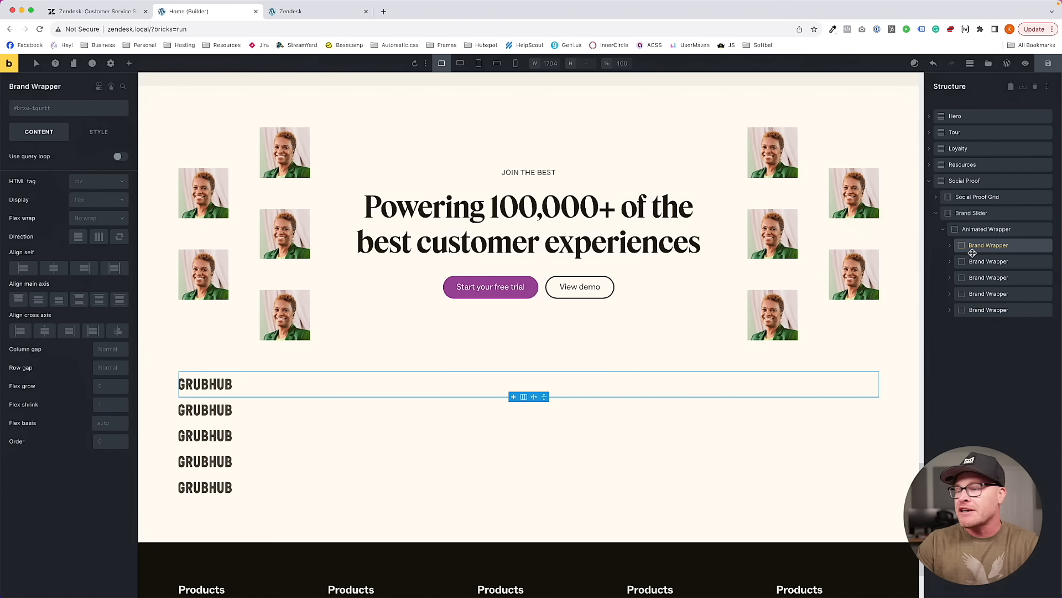
{"action": "key", "text": "super+d"}
{"action": "key", "text": "super+d"}
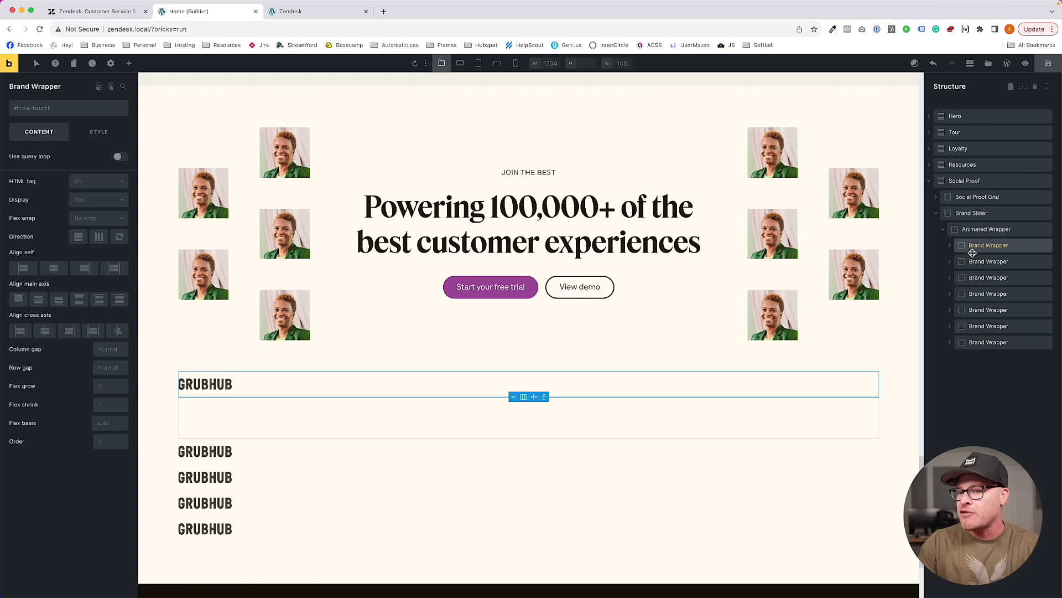
{"action": "left_click", "coordinate": [972, 253]}
{"action": "key", "text": "super+d"}
{"action": "left_click", "coordinate": [977, 229]}
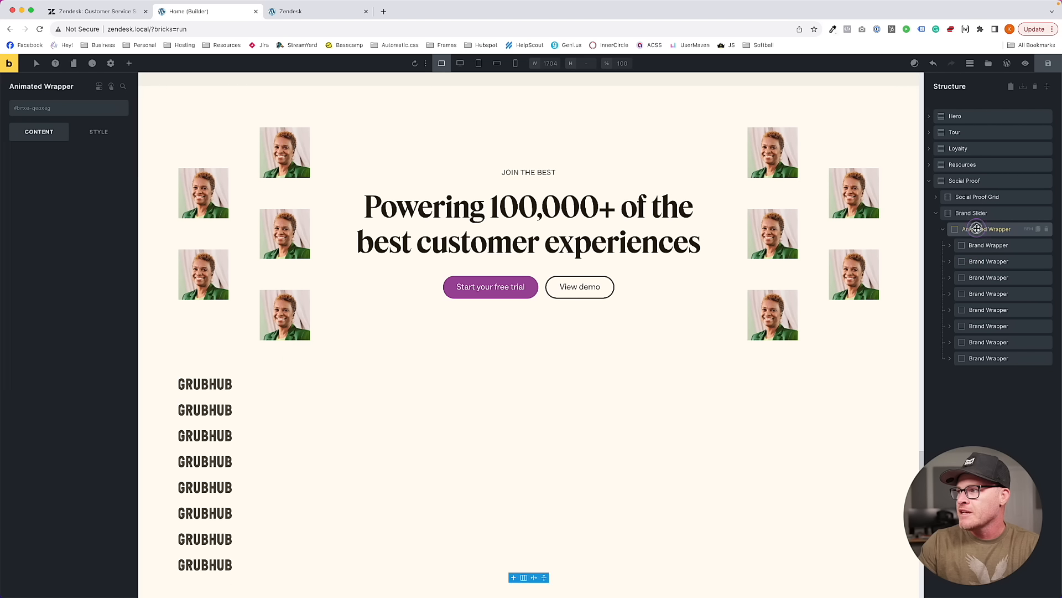
{"action": "scroll", "coordinate": [399, 227], "scroll_direction": "down", "scroll_amount": 3}
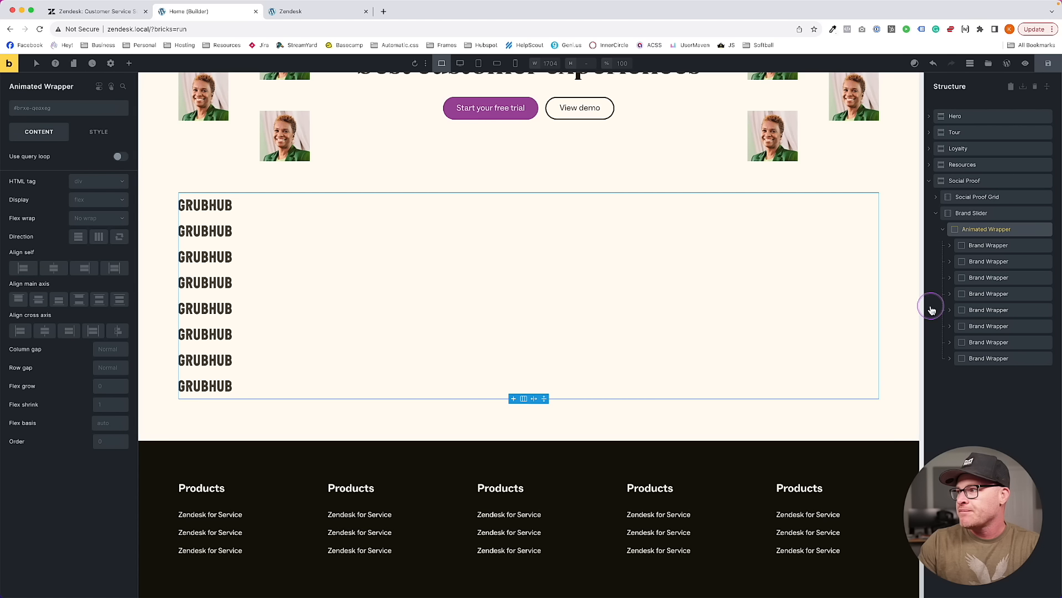
Delete two of the duplicated Brand Wrapper blocks below the first one
{"action": "left_click", "coordinate": [975, 245]}
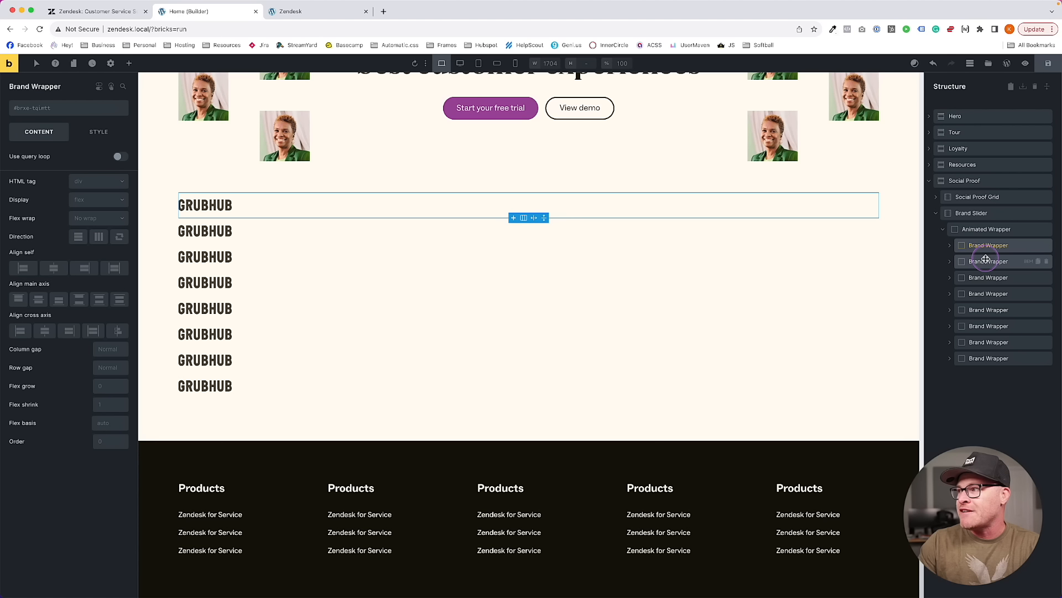
{"action": "left_click", "coordinate": [1048, 261]}
{"action": "left_click", "coordinate": [1048, 262]}
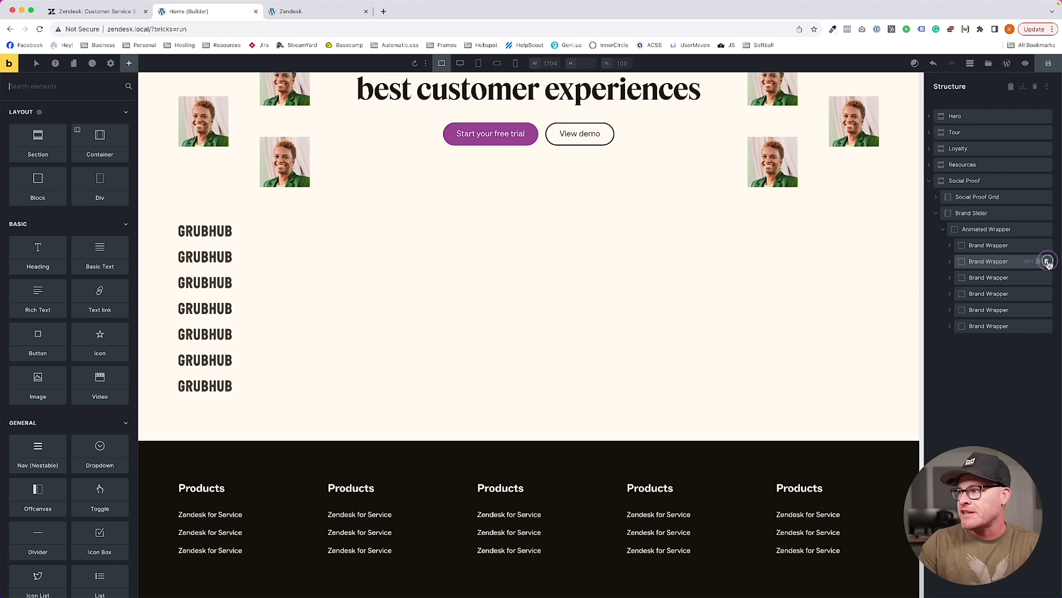
Delete the remaining duplicated Brand Wrapper blocks, keeping only the first one inside the Animated Wrapper
{"action": "left_click", "coordinate": [1048, 261]}
{"action": "left_click", "coordinate": [1048, 262]}
{"action": "left_click", "coordinate": [1048, 262]}
{"action": "left_click", "coordinate": [1048, 261]}
{"action": "left_click", "coordinate": [1048, 262]}
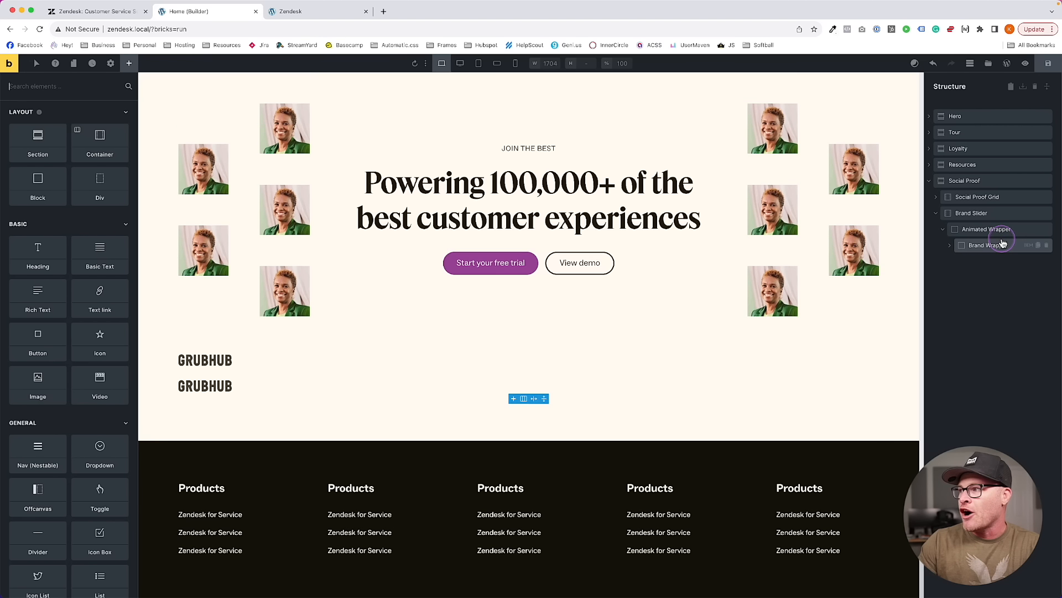
{"action": "left_click", "coordinate": [986, 229]}
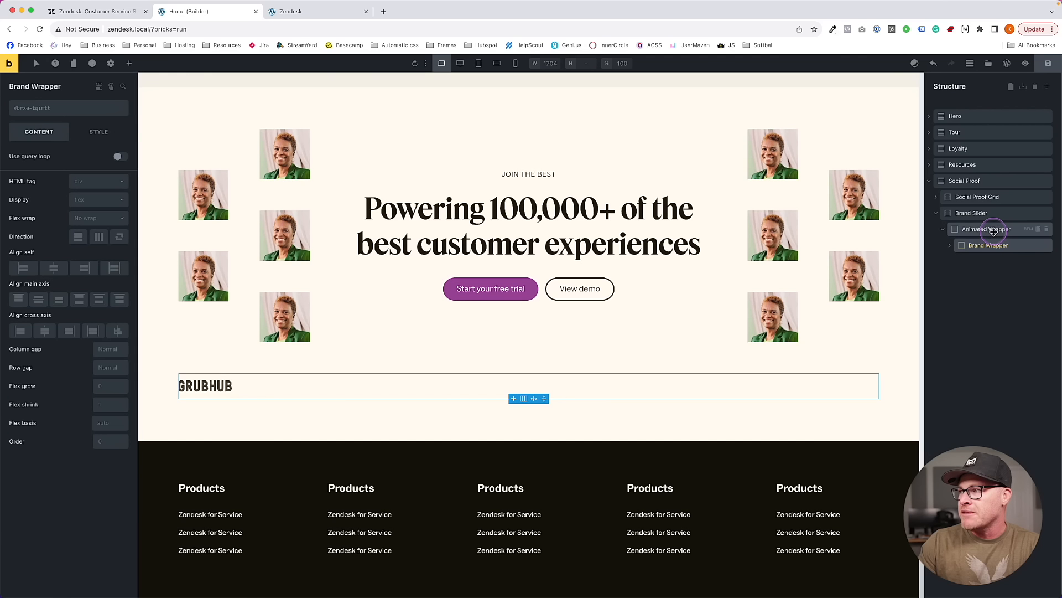
{"action": "left_click", "coordinate": [1028, 229]}
{"action": "left_click_drag", "start_coordinate": [935, 242], "coordinate": [774, 191]}
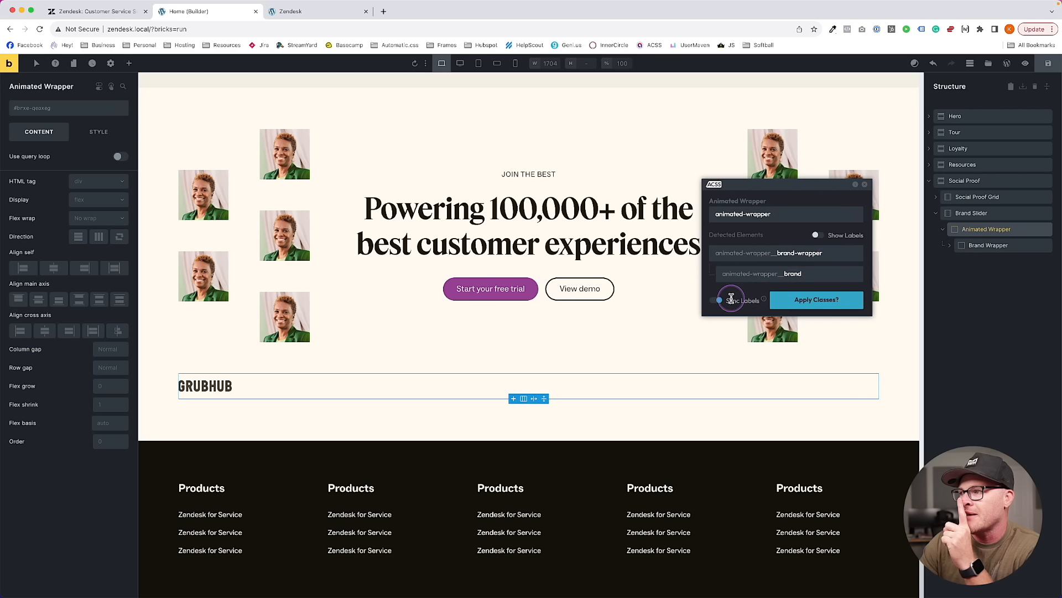
{"action": "left_click", "coordinate": [953, 245]}
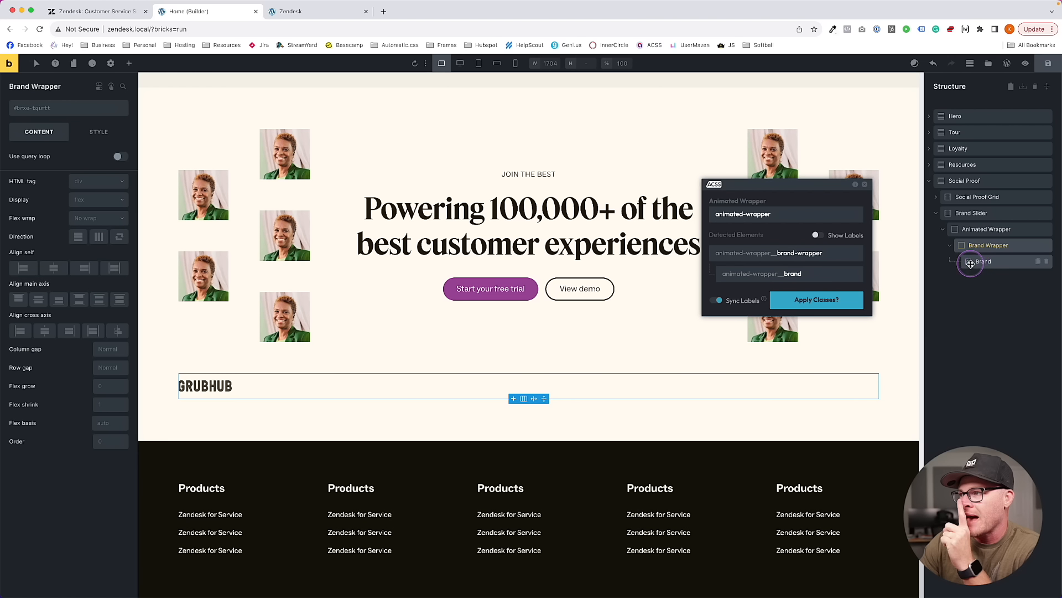
Apply generated BEM classes with the base name brand-slider to the Brand Slider and its nested elements
{"action": "left_click", "coordinate": [971, 213]}
{"action": "left_click", "coordinate": [1028, 213]}
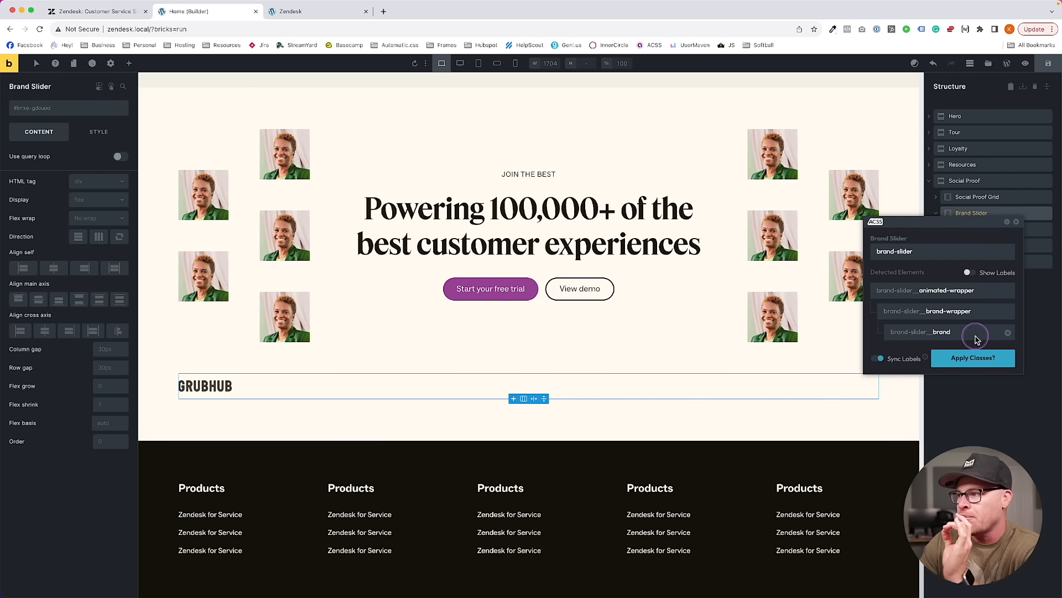
{"action": "left_click", "coordinate": [974, 357]}
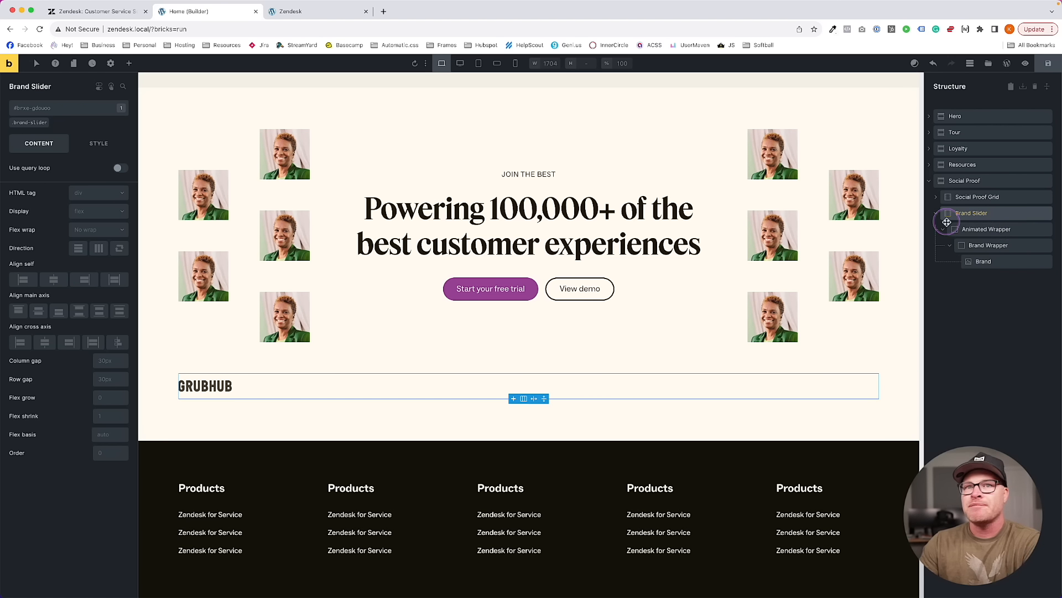
Duplicate the classed Brand Wrapper nine times inside the Animated Wrapper and save the page
{"action": "left_click", "coordinate": [977, 246]}
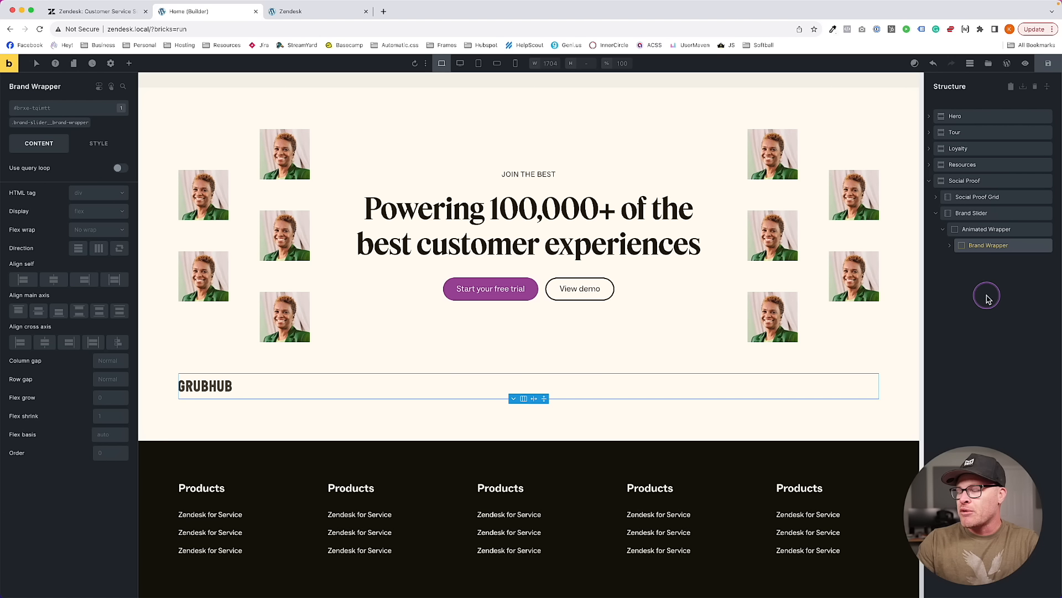
{"action": "key", "text": "super+d"}
{"action": "key", "text": "super+d"}
{"action": "key", "text": "super+d"}
{"action": "key", "text": "super+d"}
{"action": "key", "text": "super+d"}
{"action": "key", "text": "super+d"}
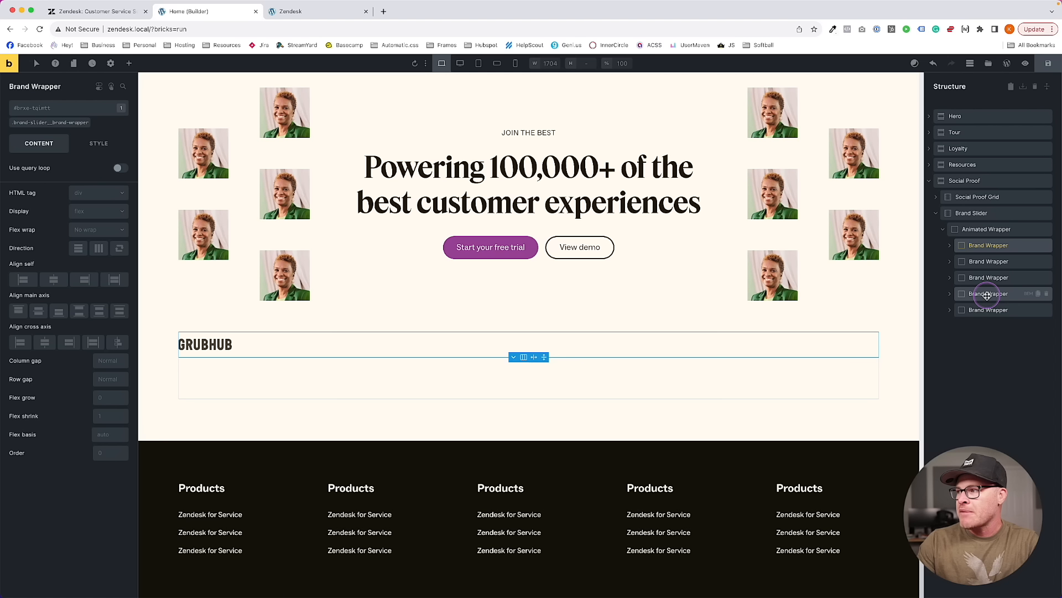
{"action": "key", "text": "super+d"}
{"action": "key", "text": "super+d"}
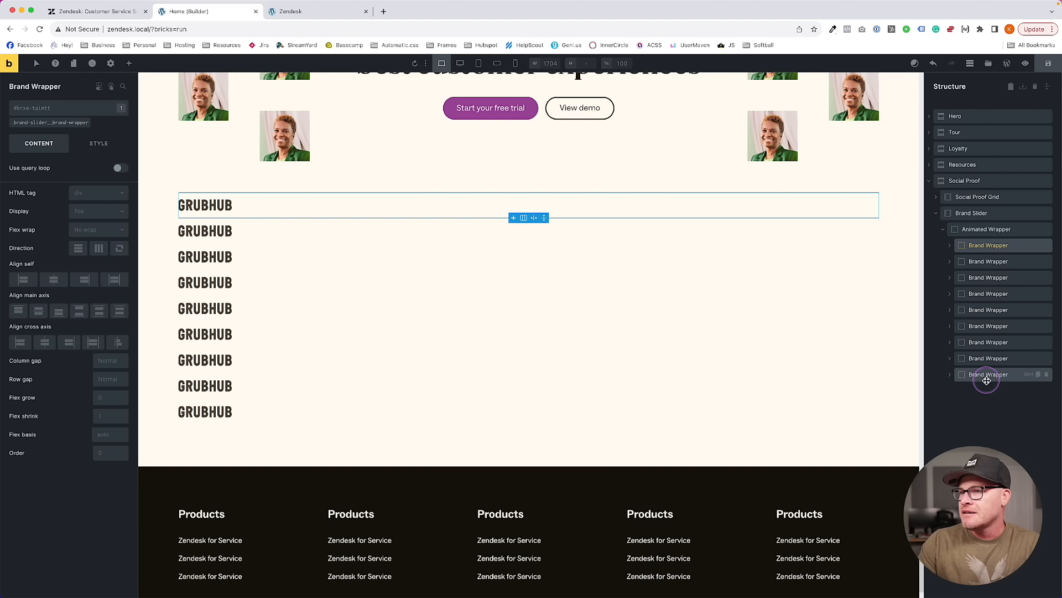
{"action": "key", "text": "super+d"}
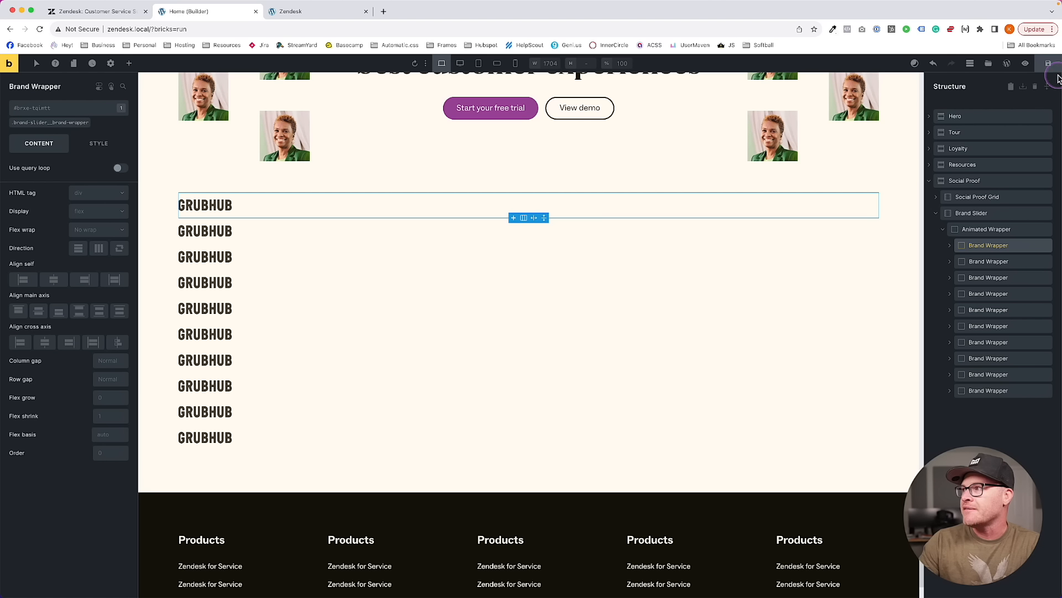
{"action": "left_click", "coordinate": [1049, 64]}
Set the Animated Wrapper's brand-slider__animated-wrapper class to display flex in a horizontal row with a 1em column gap
{"action": "left_click", "coordinate": [987, 229]}
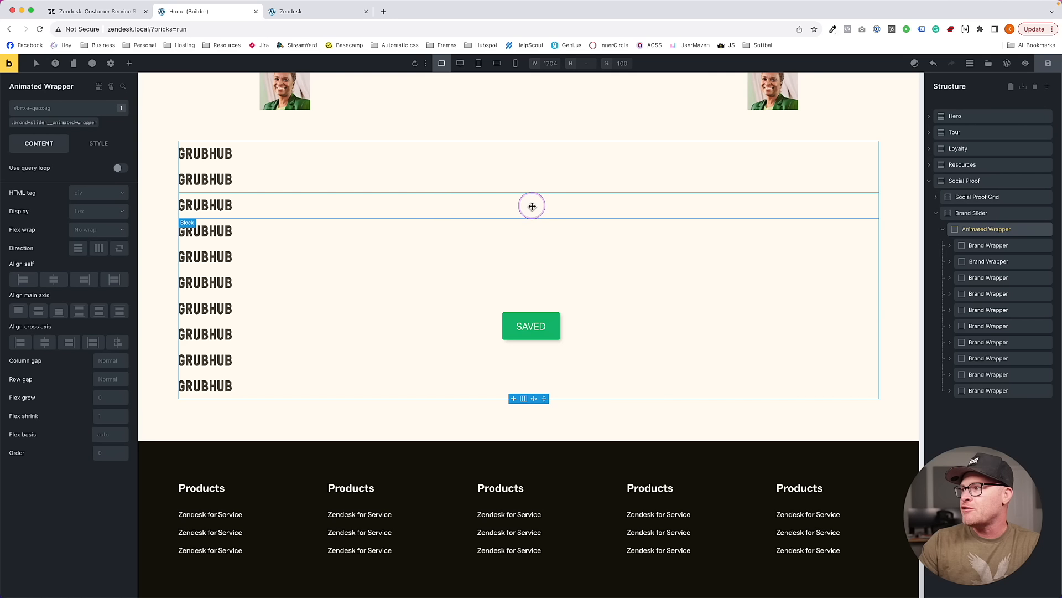
{"action": "left_click", "coordinate": [50, 122]}
{"action": "left_click", "coordinate": [88, 212]}
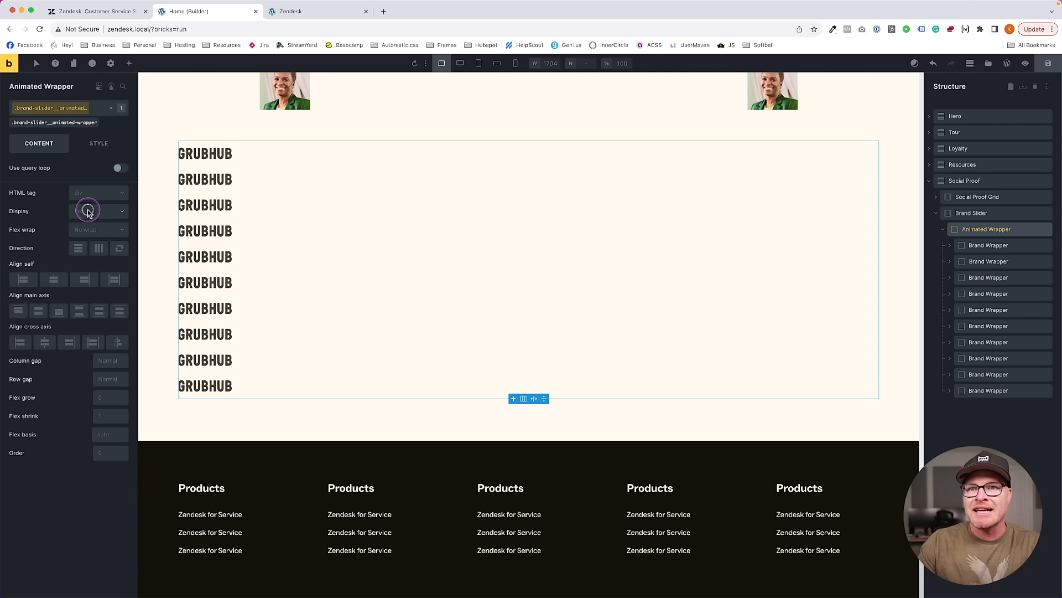
{"action": "left_click", "coordinate": [89, 231]}
{"action": "left_click", "coordinate": [99, 248]}
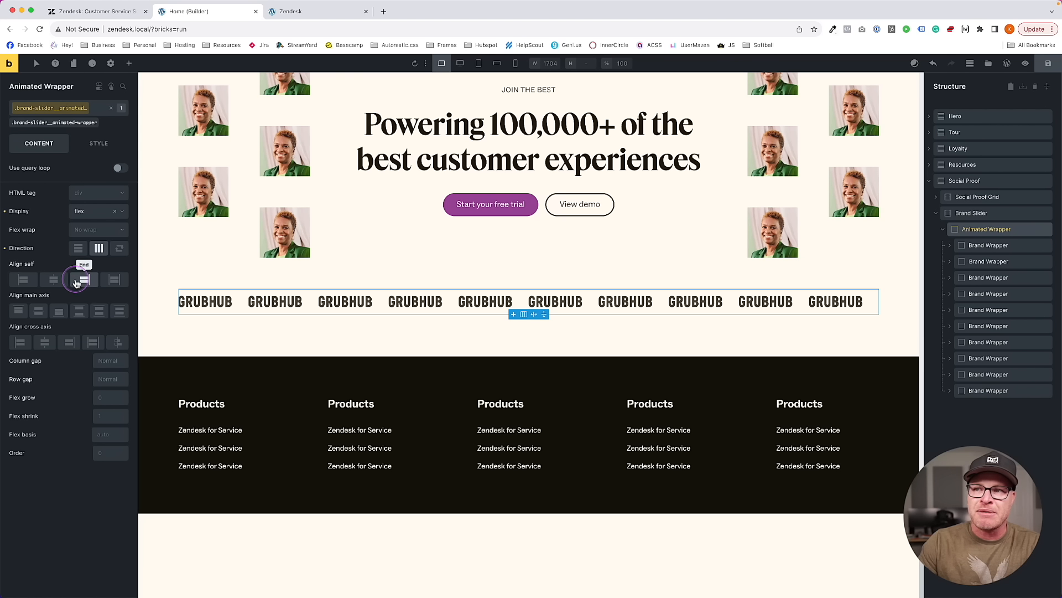
{"action": "left_click", "coordinate": [108, 379]}
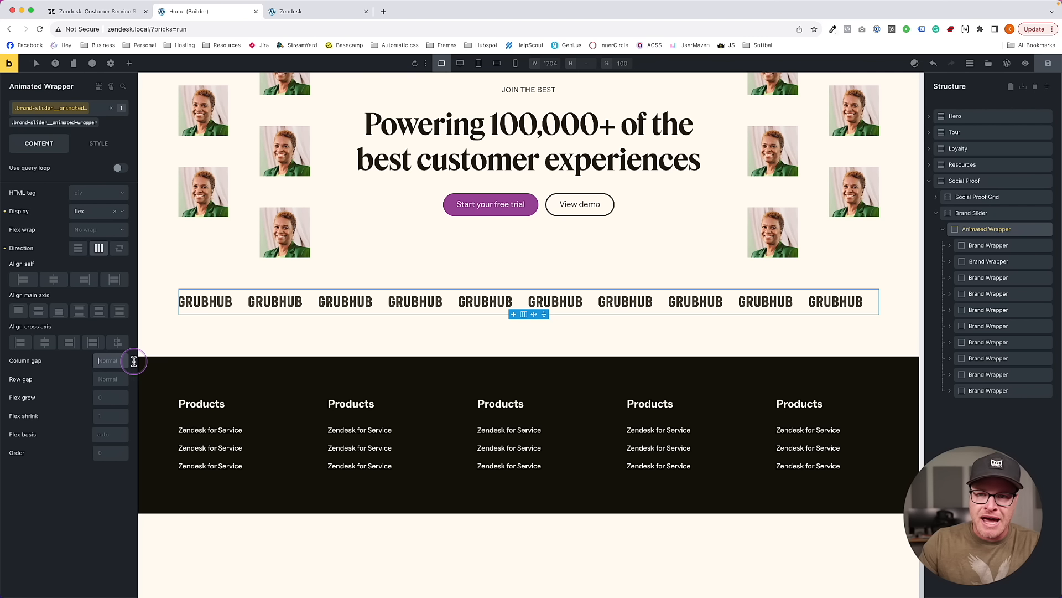
{"action": "type", "text": "1em"}
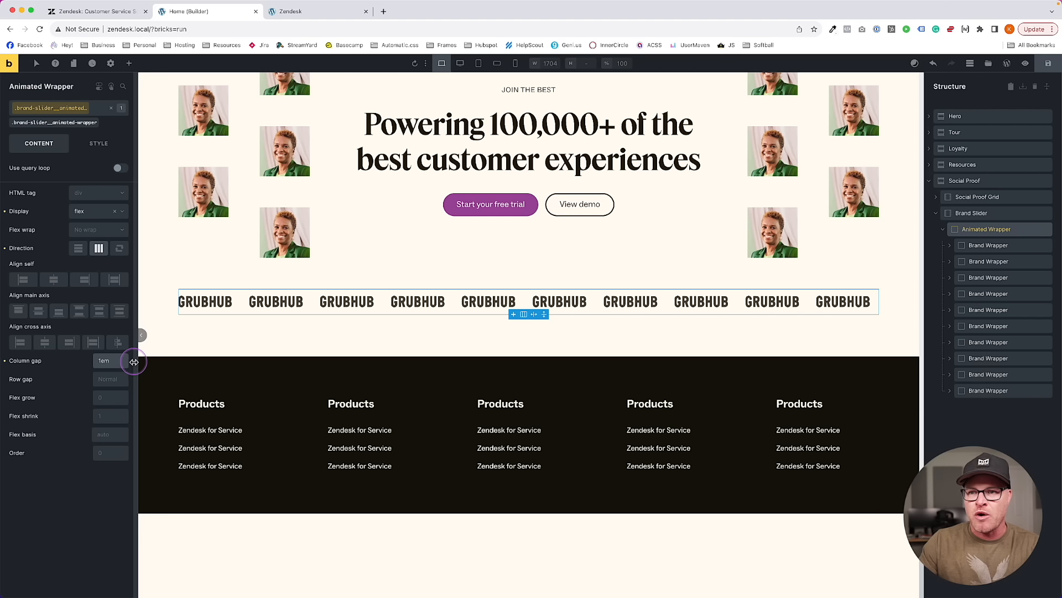
{"action": "scroll", "coordinate": [832, 251], "scroll_direction": "up", "scroll_amount": 2}
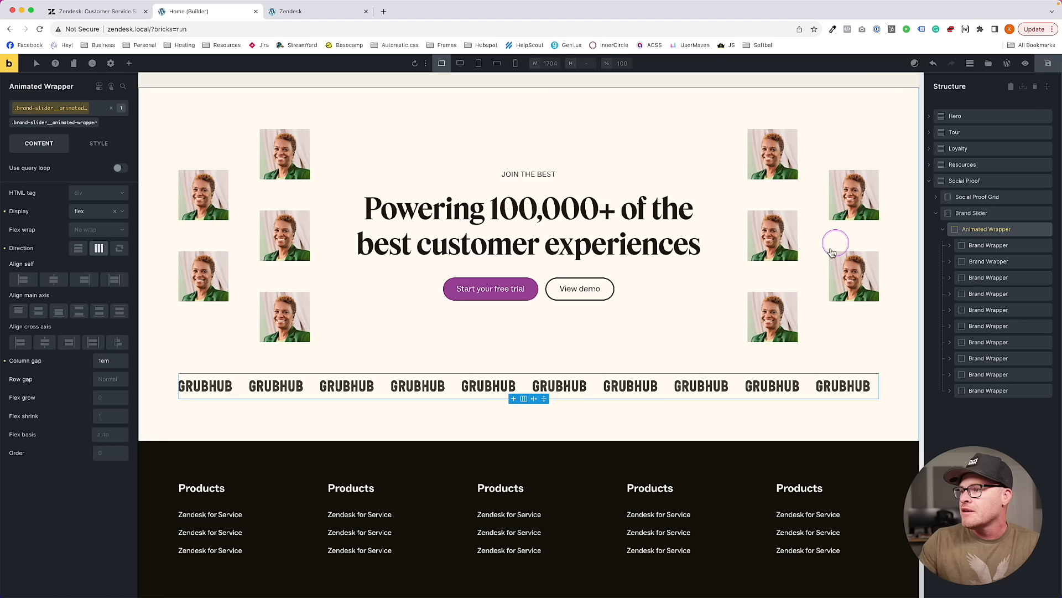
Duplicate the Animated Wrapper, set the brand-slider class to display flex in a horizontal row, and save
{"action": "left_click", "coordinate": [981, 230]}
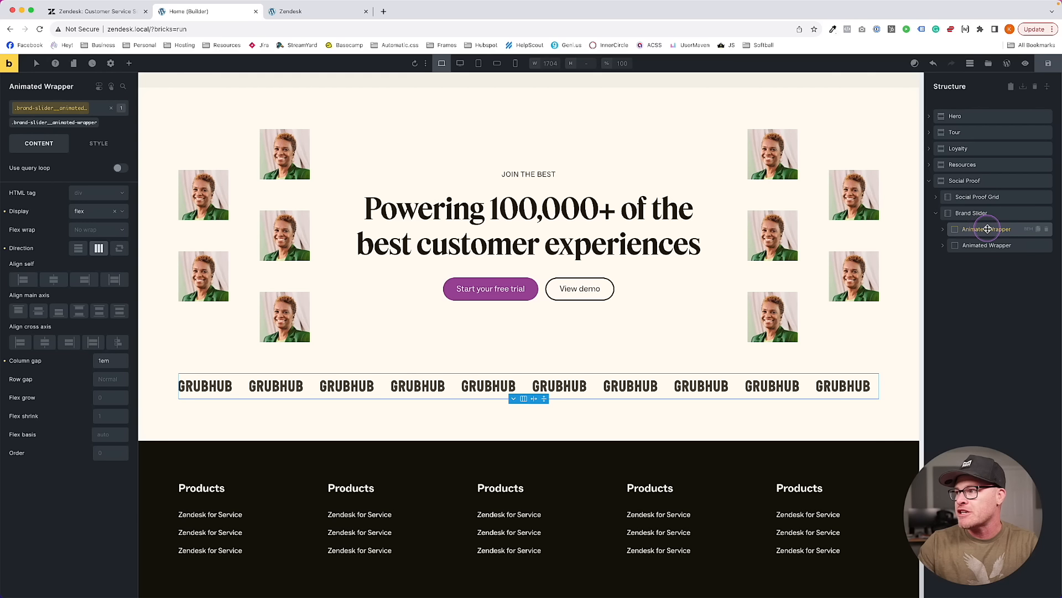
{"action": "key", "text": "super+d"}
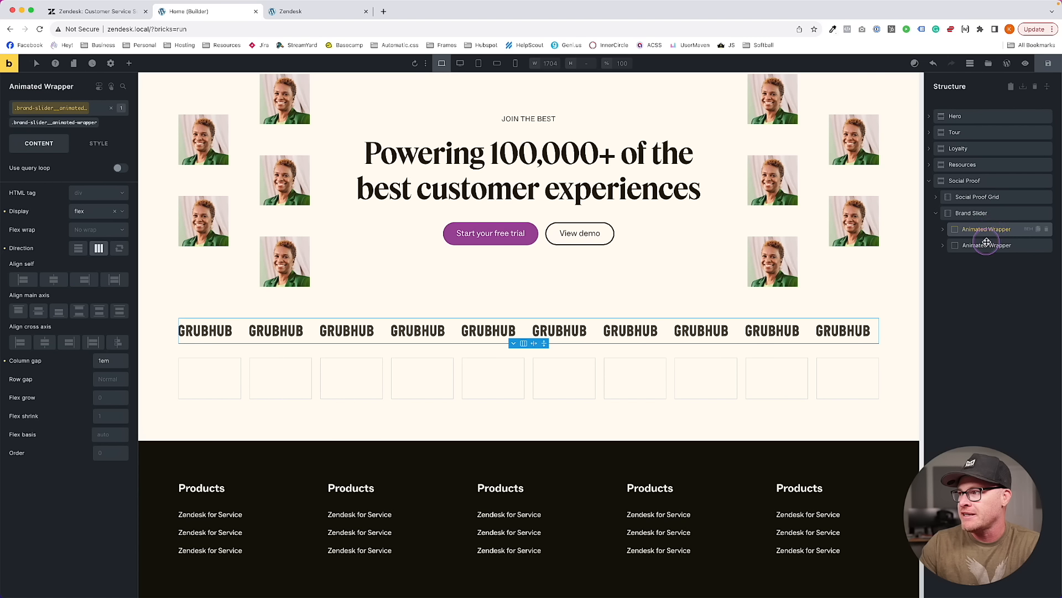
{"action": "left_click", "coordinate": [971, 213]}
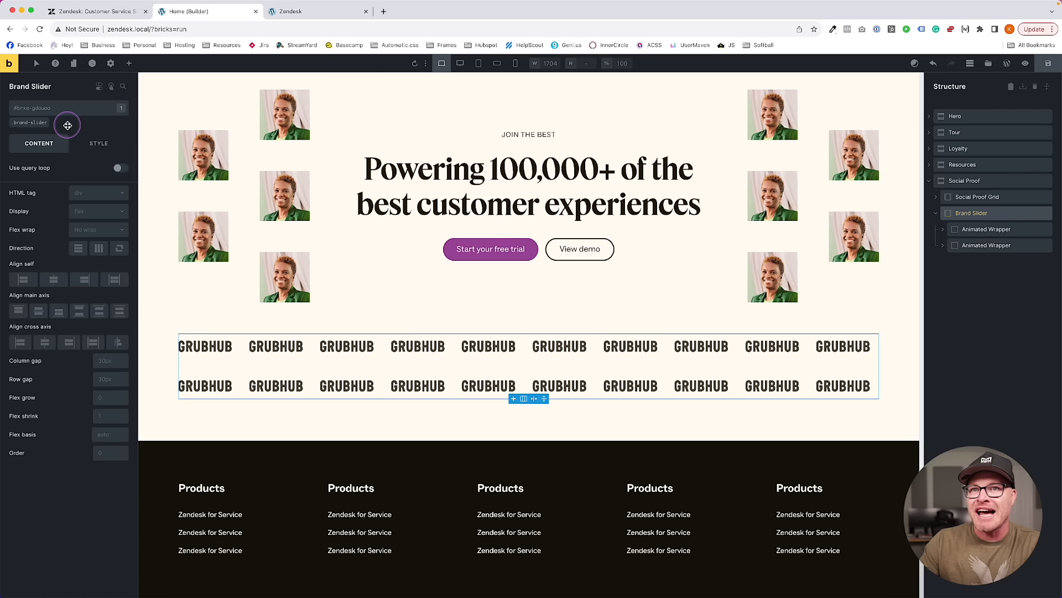
{"action": "left_click", "coordinate": [31, 122]}
{"action": "left_click", "coordinate": [93, 212]}
{"action": "left_click", "coordinate": [96, 230]}
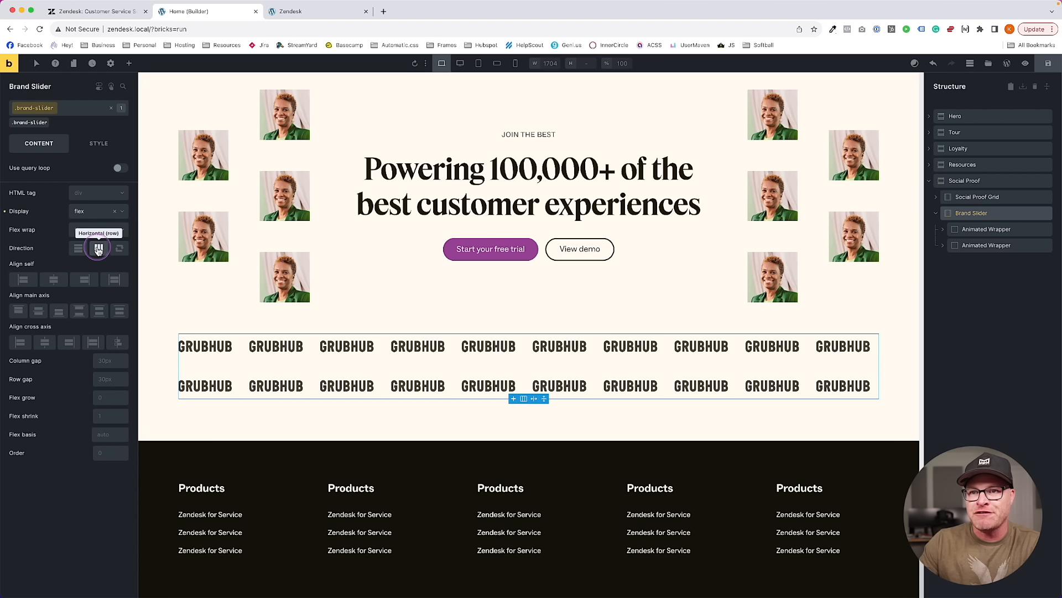
{"action": "left_click", "coordinate": [99, 248]}
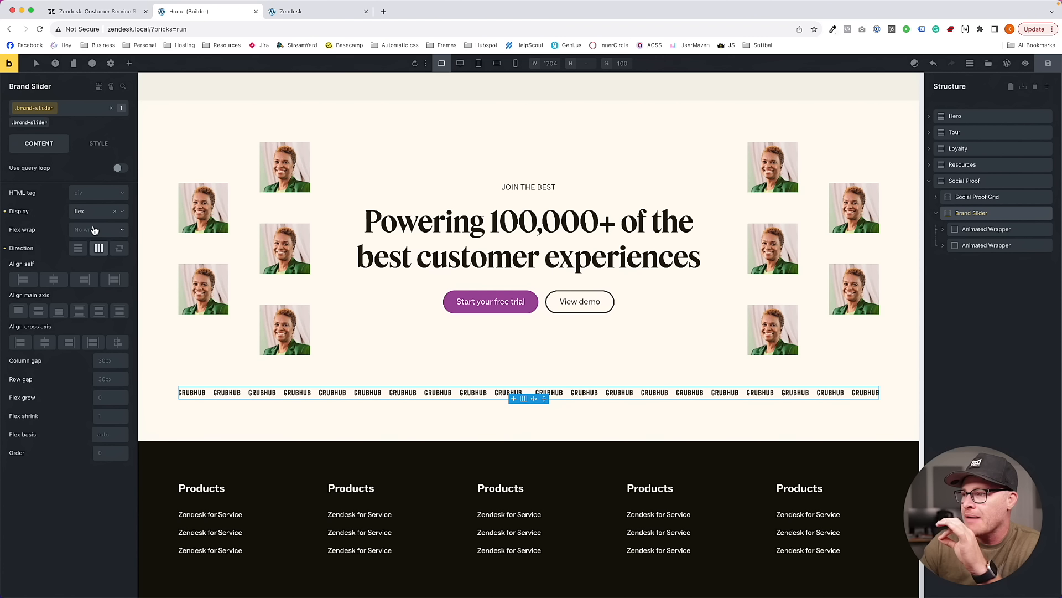
{"action": "left_click", "coordinate": [1049, 64]}
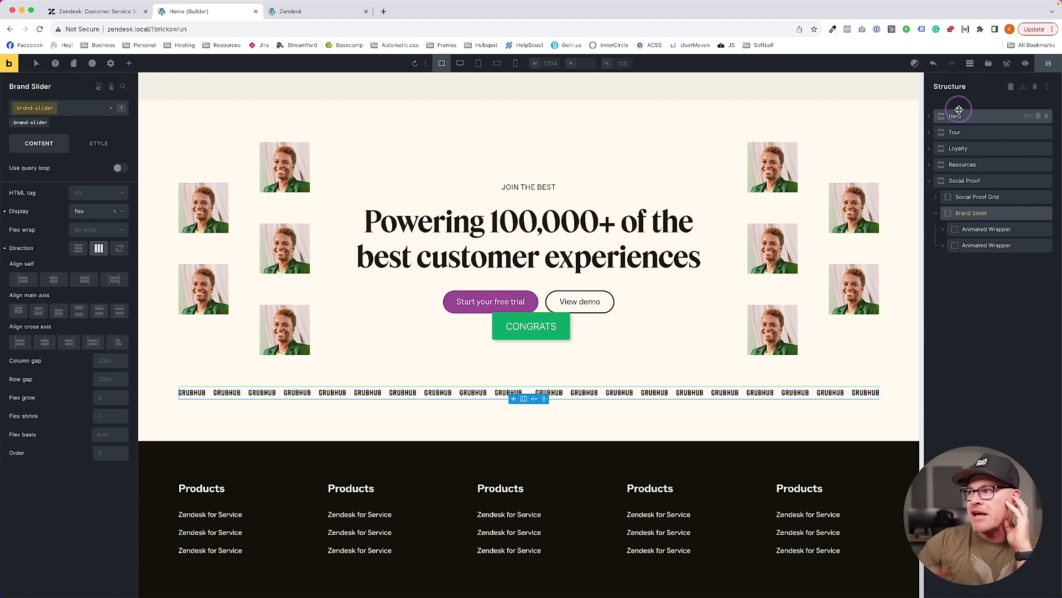
Set the column gap of the Brand Slider's brand-slider class to 1em and save the page
{"action": "left_click", "coordinate": [990, 216]}
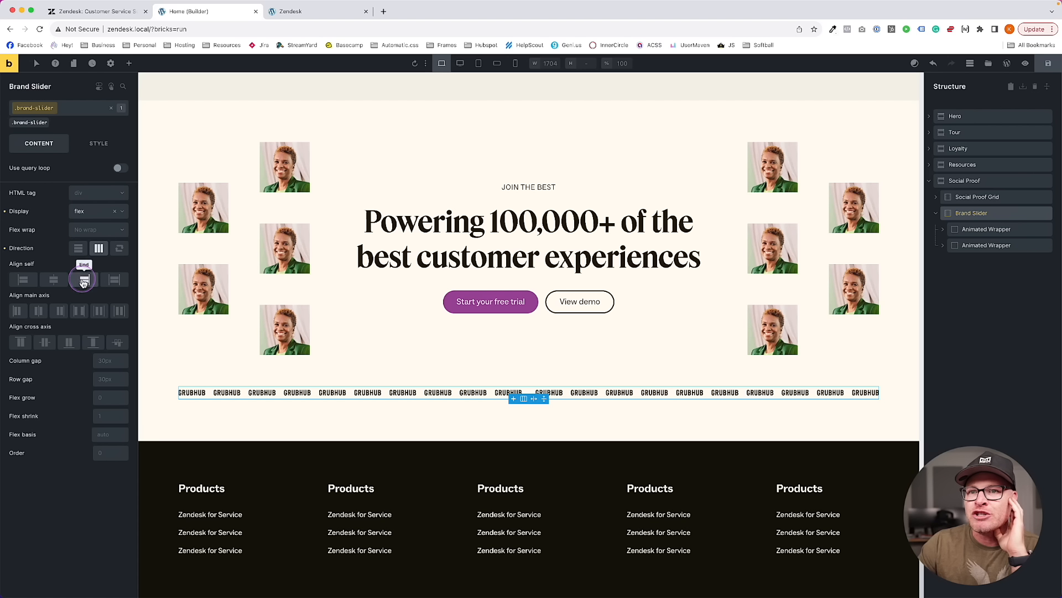
{"action": "left_click", "coordinate": [108, 360]}
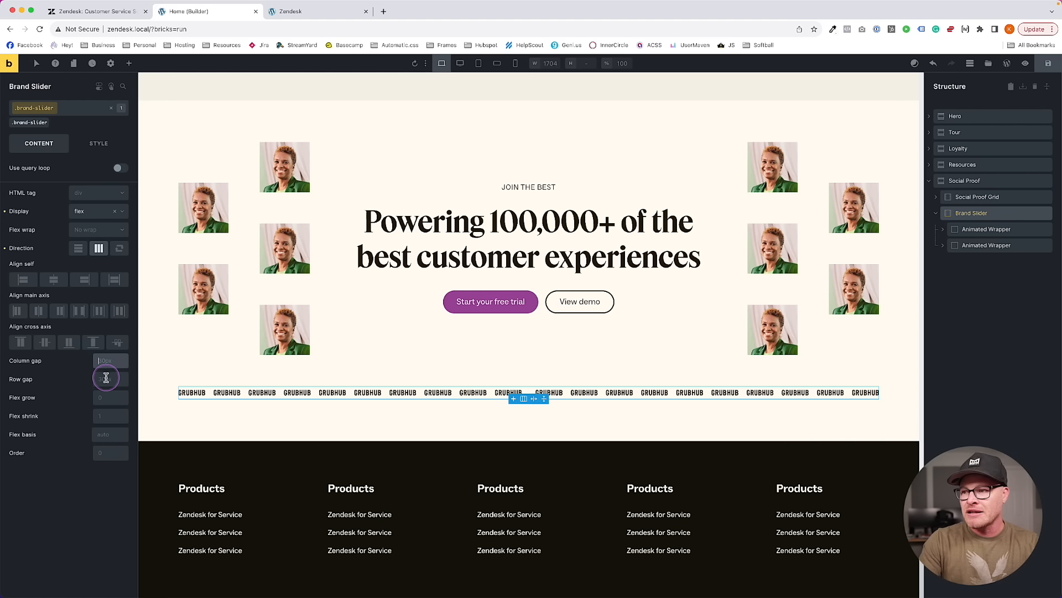
{"action": "type", "text": "1em"}
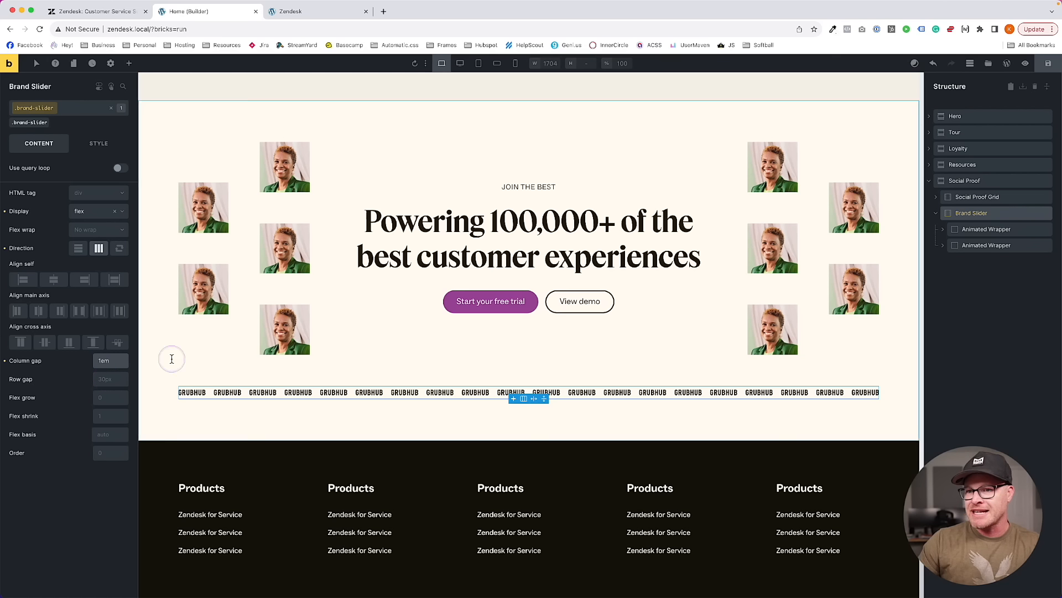
{"action": "left_click", "coordinate": [1049, 64]}
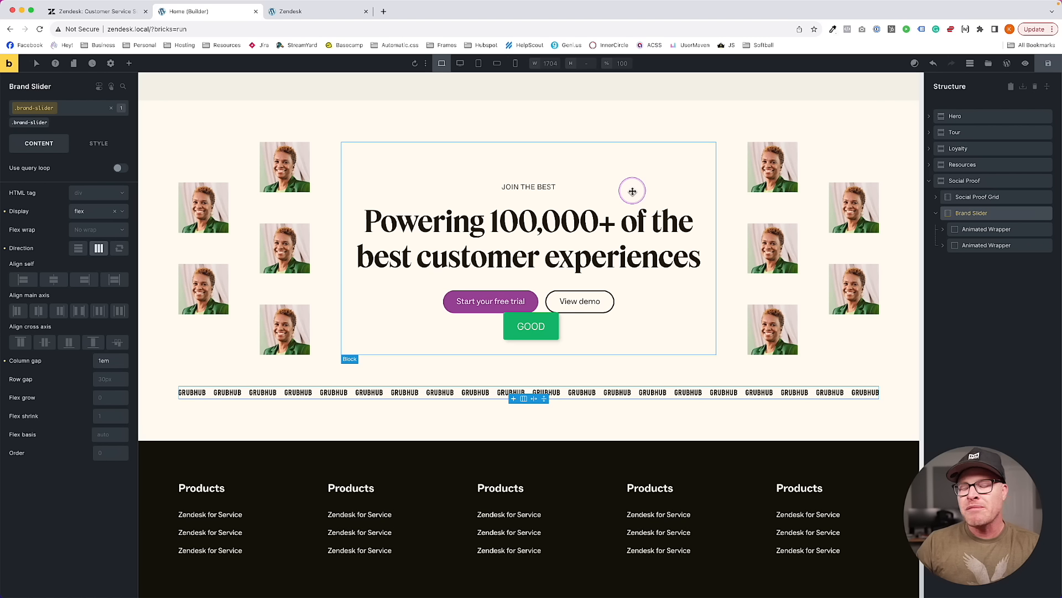
Add custom CSS to the Brand Slider's brand-slider class with a %root% rule declaring --slider-gap: 1em;
{"action": "left_click", "coordinate": [877, 254]}
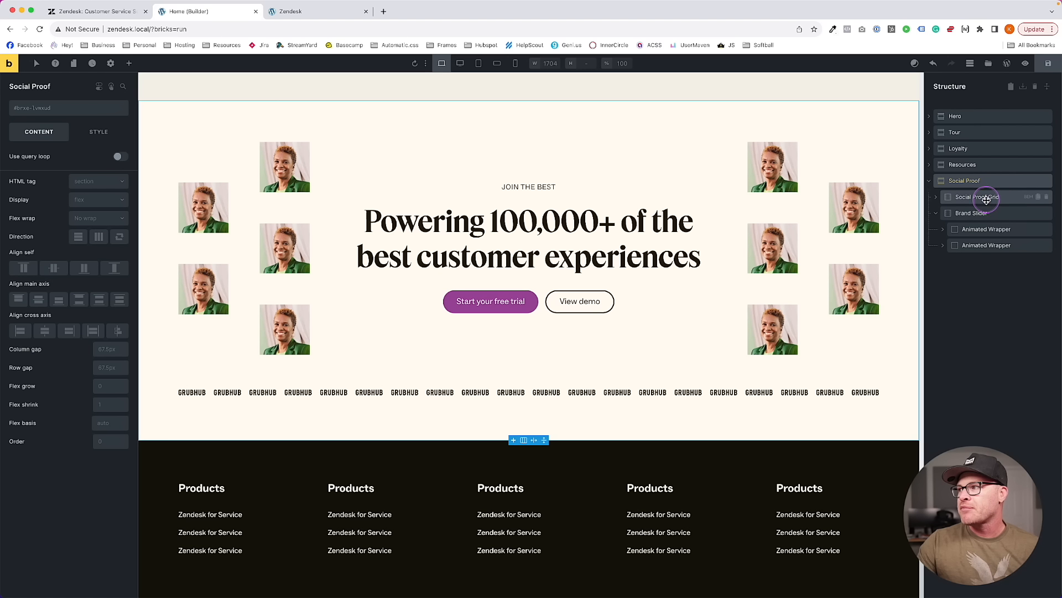
{"action": "left_click", "coordinate": [971, 213]}
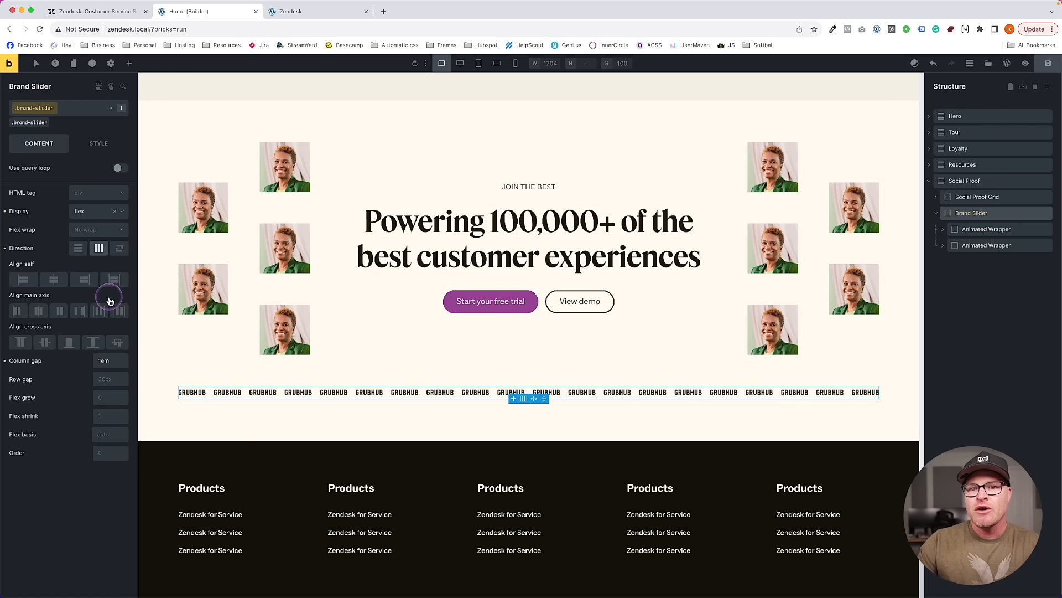
{"action": "left_click", "coordinate": [102, 143]}
{"action": "scroll", "coordinate": [83, 412], "scroll_direction": "down", "scroll_amount": 10}
{"action": "left_click", "coordinate": [62, 566]}
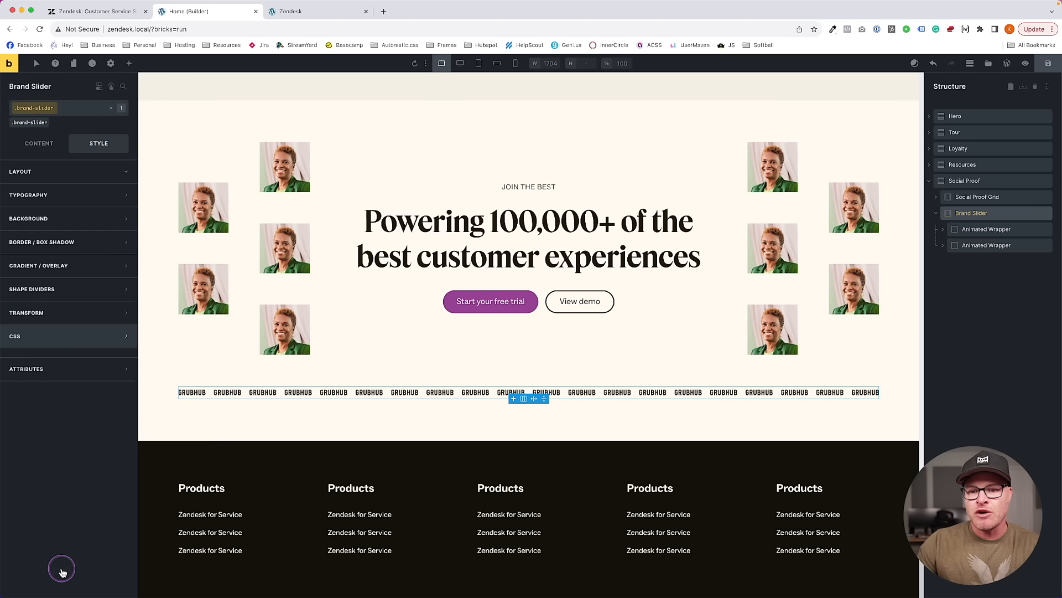
{"action": "type", "text": "root%"}
{"action": "key", "text": "Tab"}
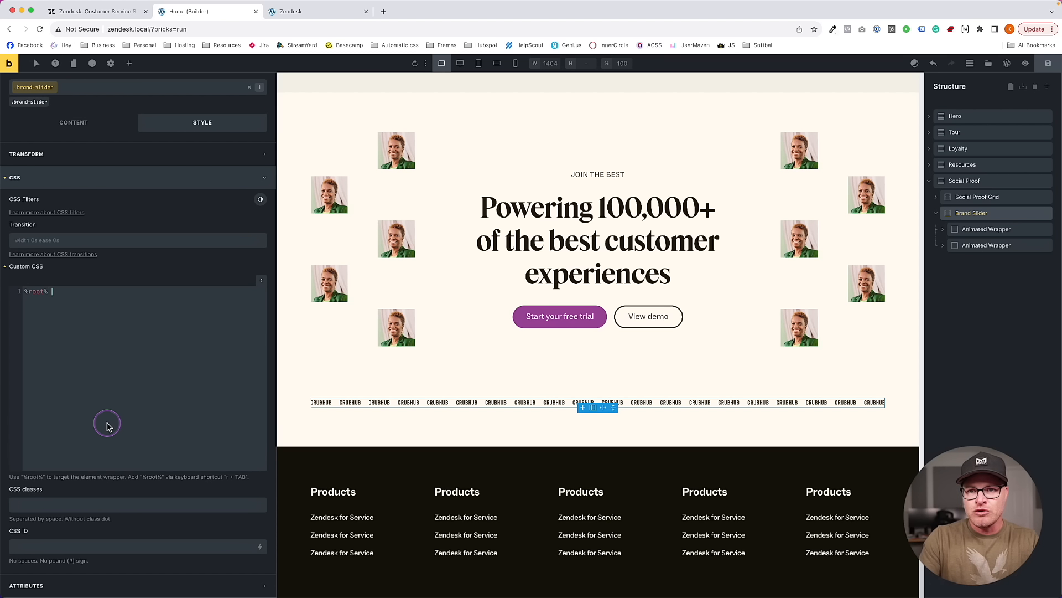
{"action": "type", "text": "{"}
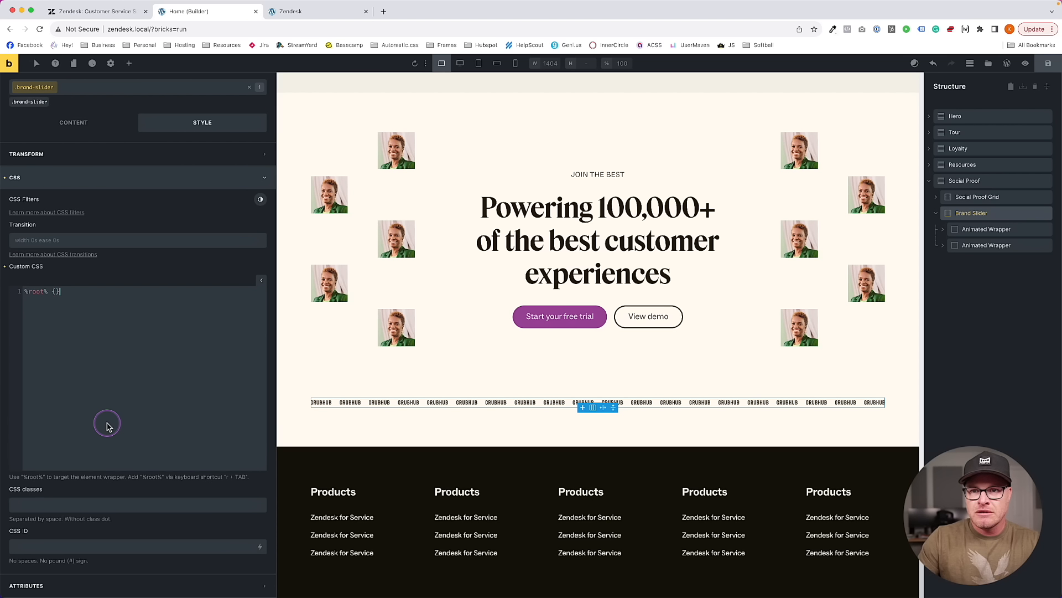
{"action": "key", "text": "Return"}
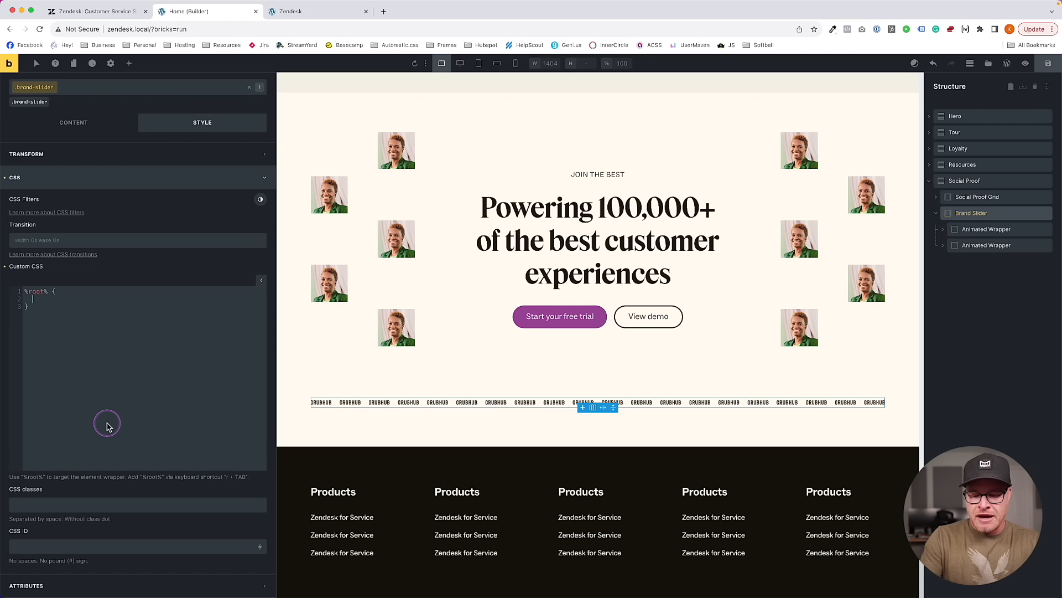
{"action": "type", "text": "--"}
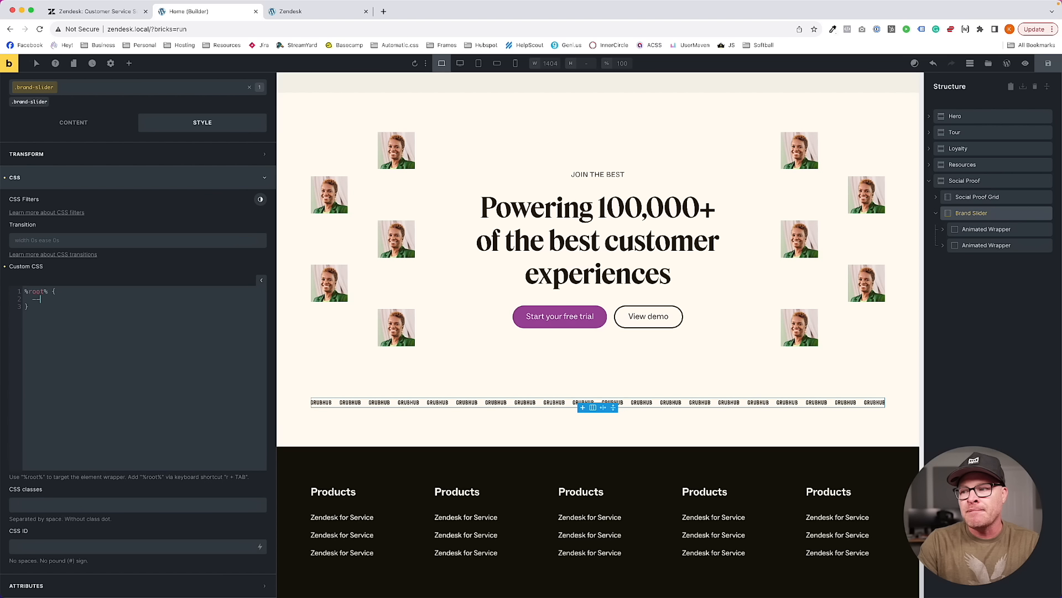
{"action": "type", "text": "slider-gap"}
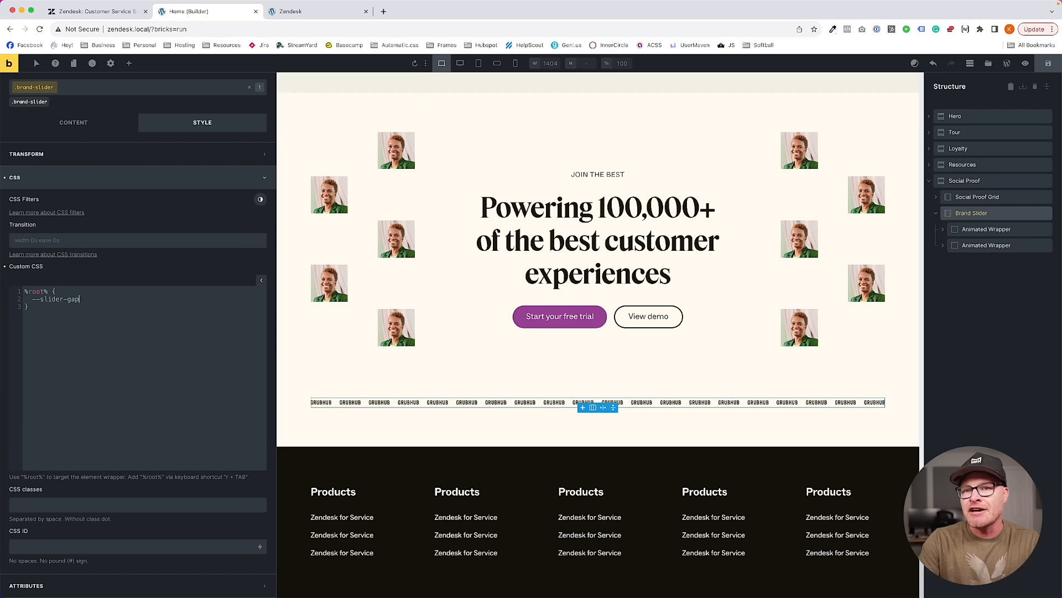
{"action": "type", "text": ": 1em;"}
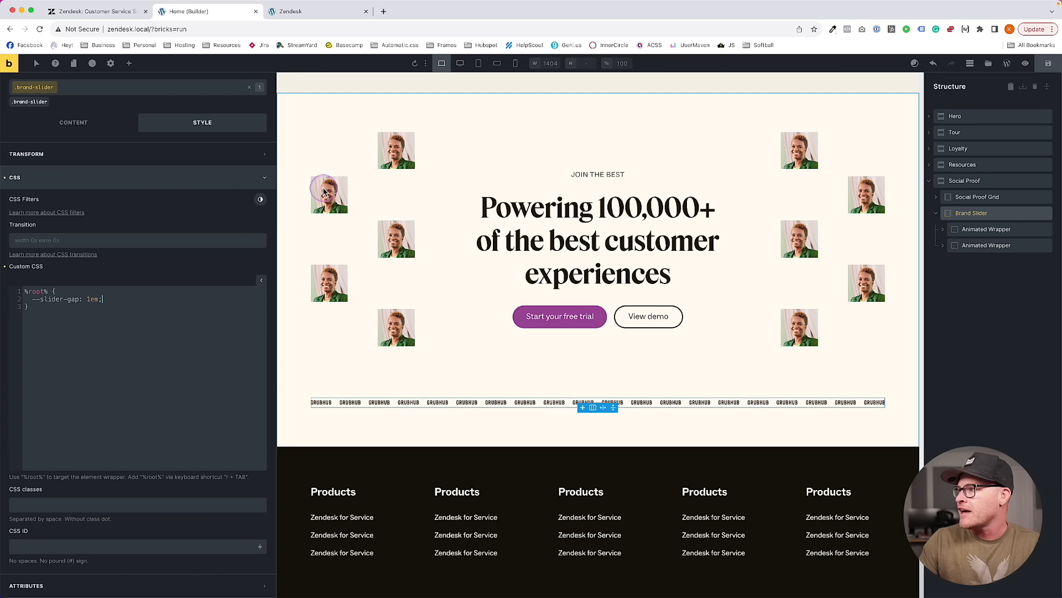
Set the column gap of both the Brand Slider's brand-slider class and the brand-slider__animated-wrapper class to var(--slider-gap)
{"action": "left_click", "coordinate": [74, 124]}
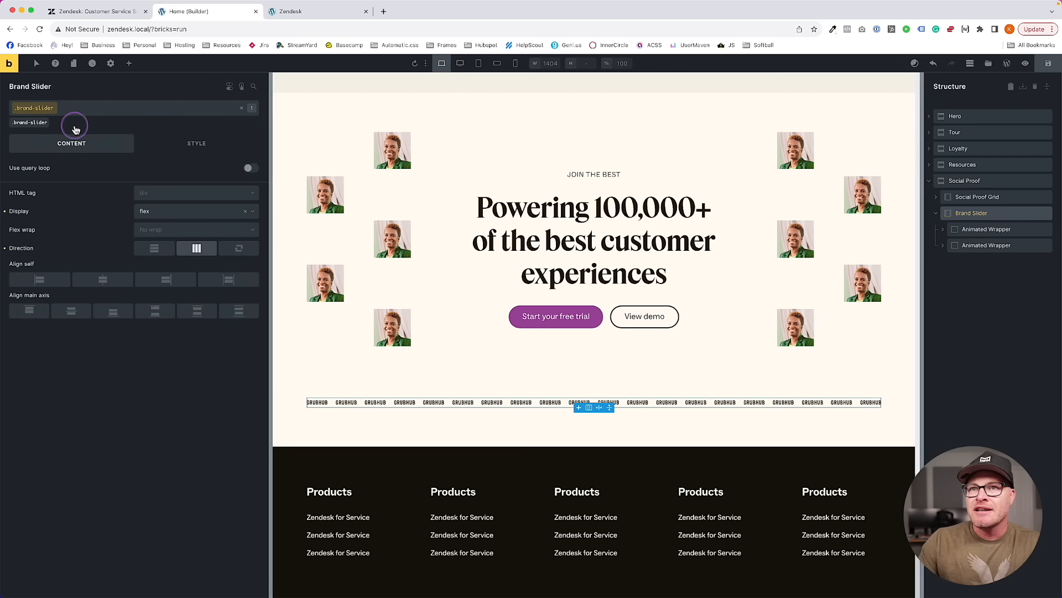
{"action": "double_click", "coordinate": [117, 359]}
{"action": "type", "text": "var(--slider-gap)"}
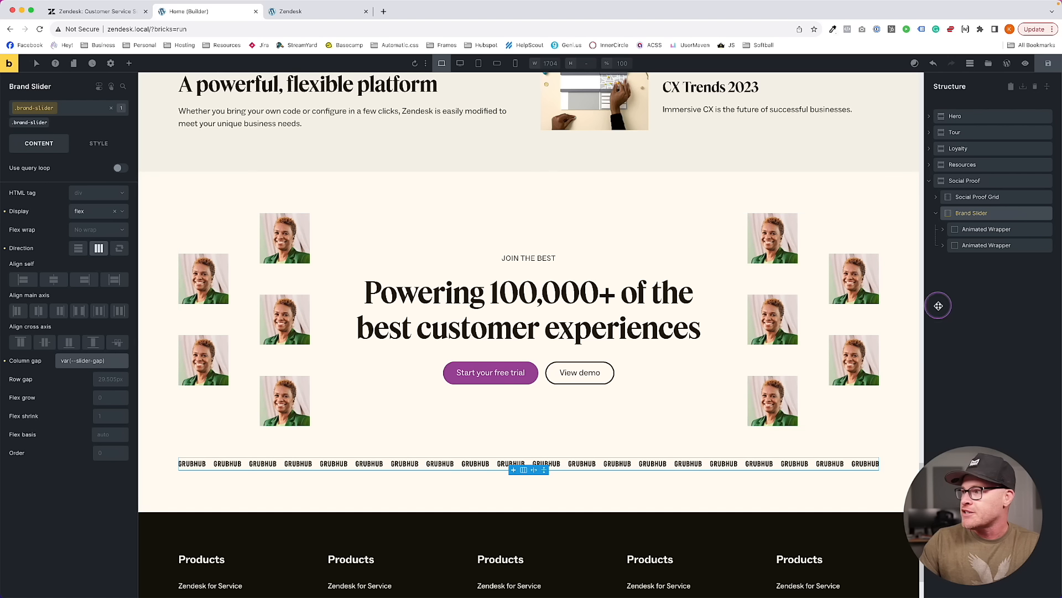
{"action": "left_click", "coordinate": [986, 229]}
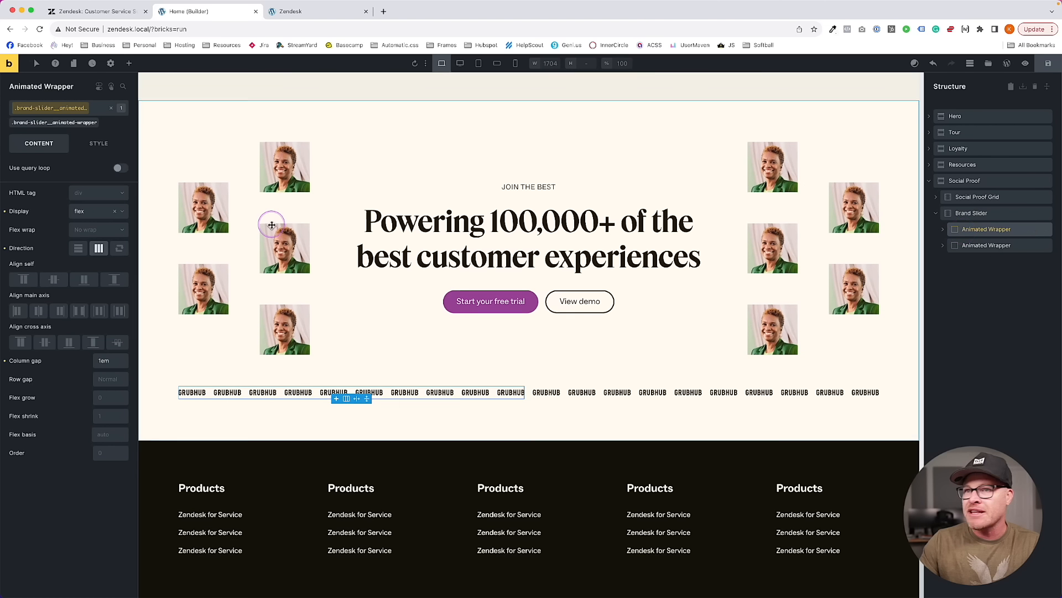
{"action": "double_click", "coordinate": [113, 360]}
{"action": "type", "text": "--slider-gap"}
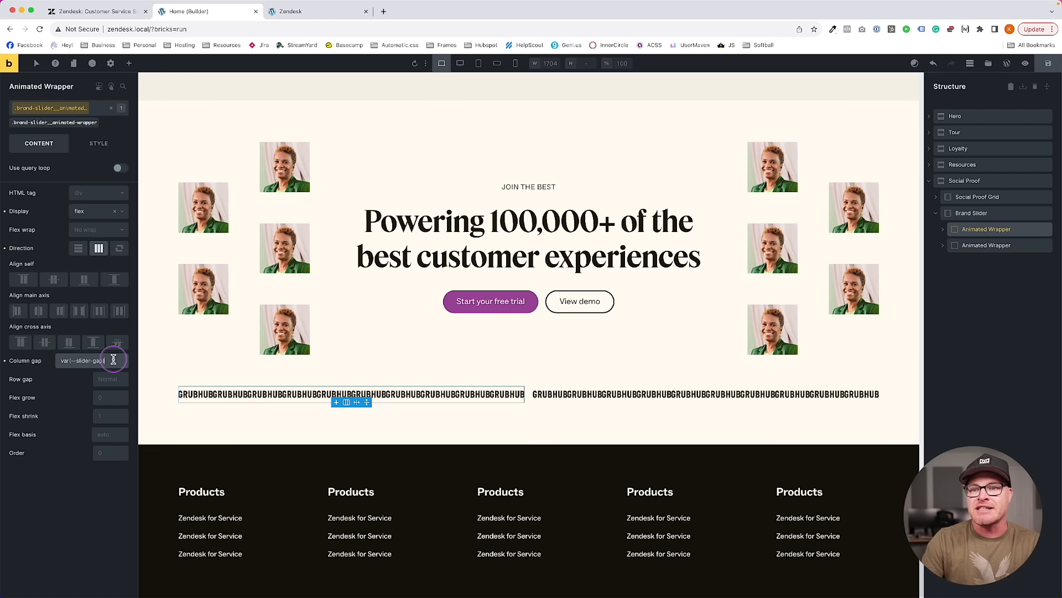
Reopen the Brand Slider's custom CSS, add blank lines below the %root% rule, and filter the element settings by "cus"
{"action": "left_click", "coordinate": [971, 213]}
{"action": "left_click", "coordinate": [99, 143]}
{"action": "left_click", "coordinate": [125, 474]}
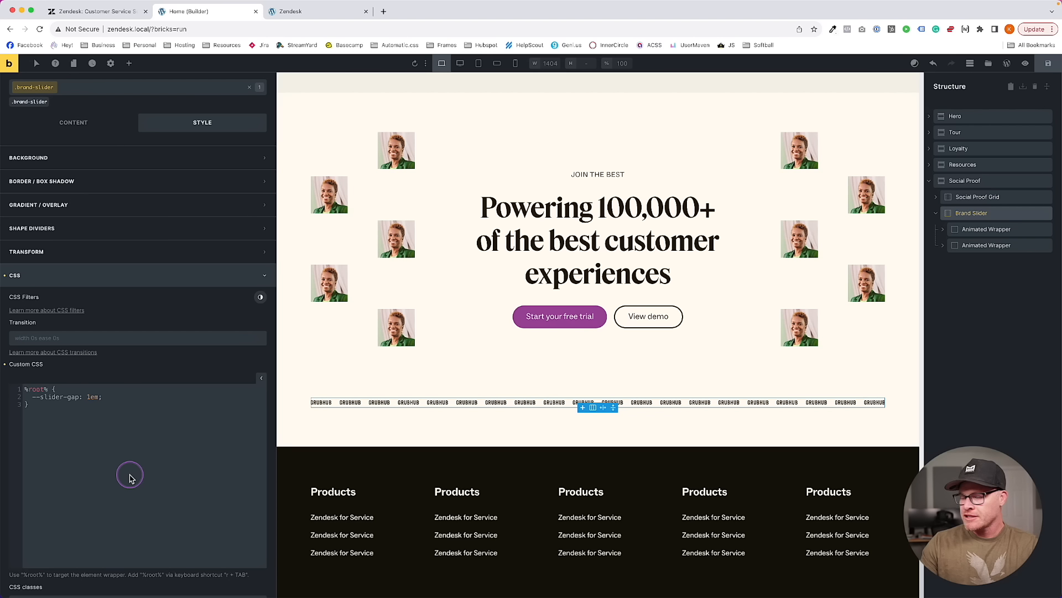
{"action": "key", "text": "Return"}
{"action": "key", "text": "Return"}
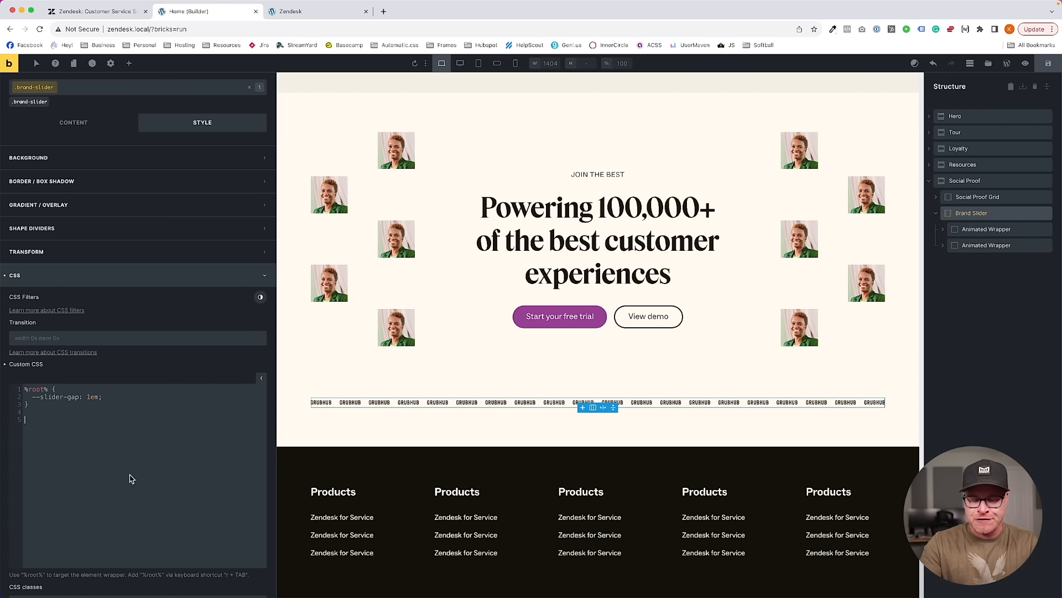
{"action": "scroll", "coordinate": [189, 205], "scroll_direction": "up", "scroll_amount": 3}
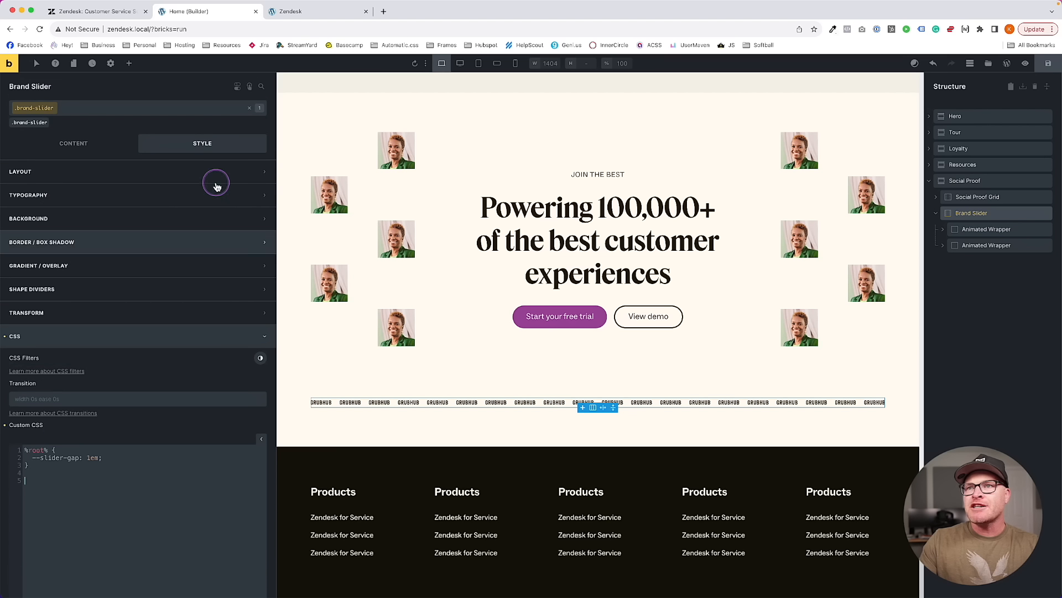
{"action": "left_click", "coordinate": [260, 89]}
{"action": "type", "text": "cus"}
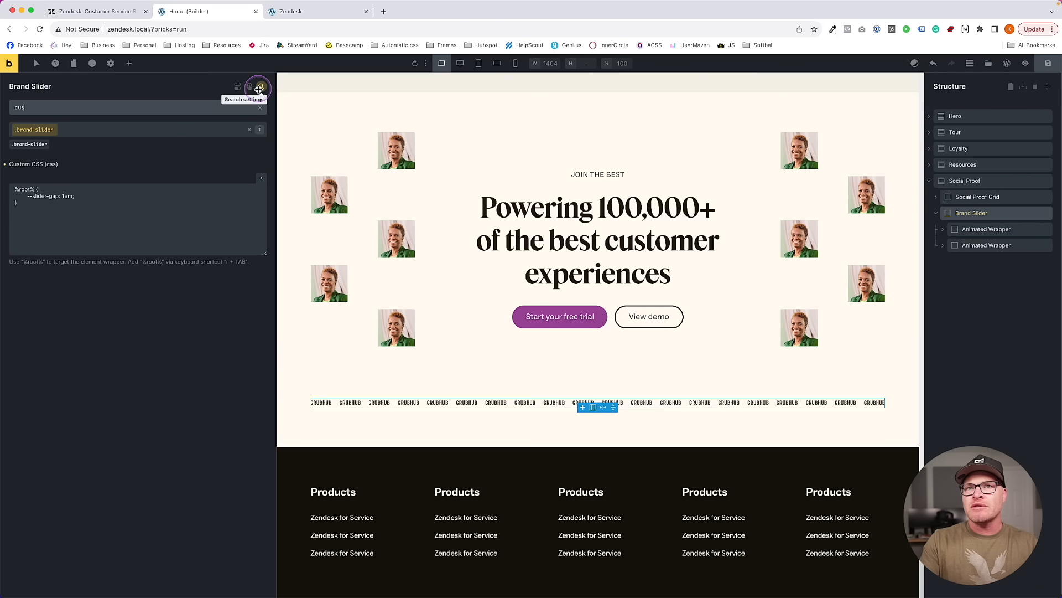
{"action": "left_click", "coordinate": [140, 275]}
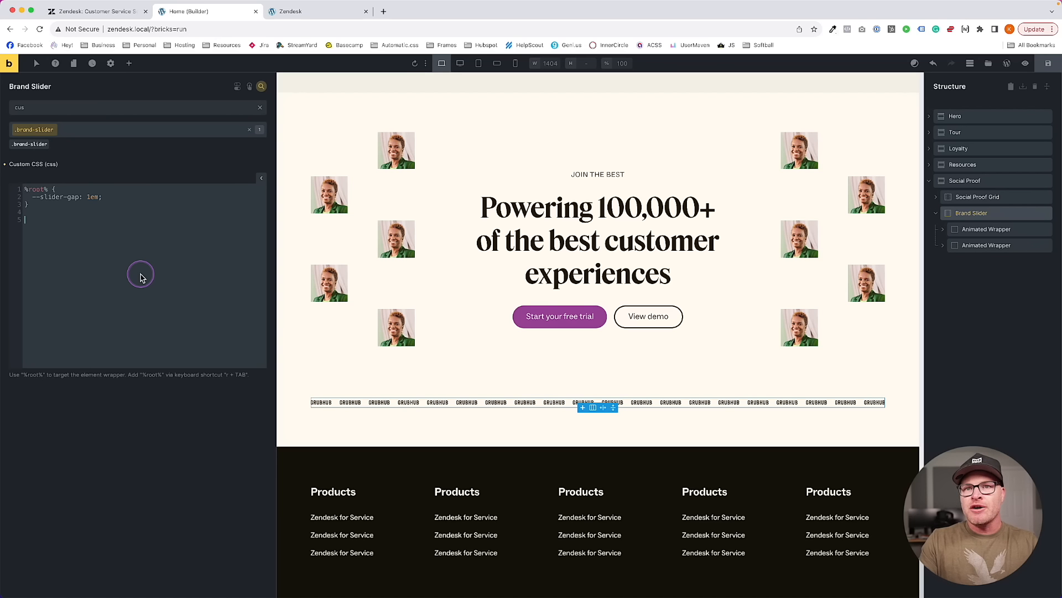
{"action": "type", "text": "@keyframes "}
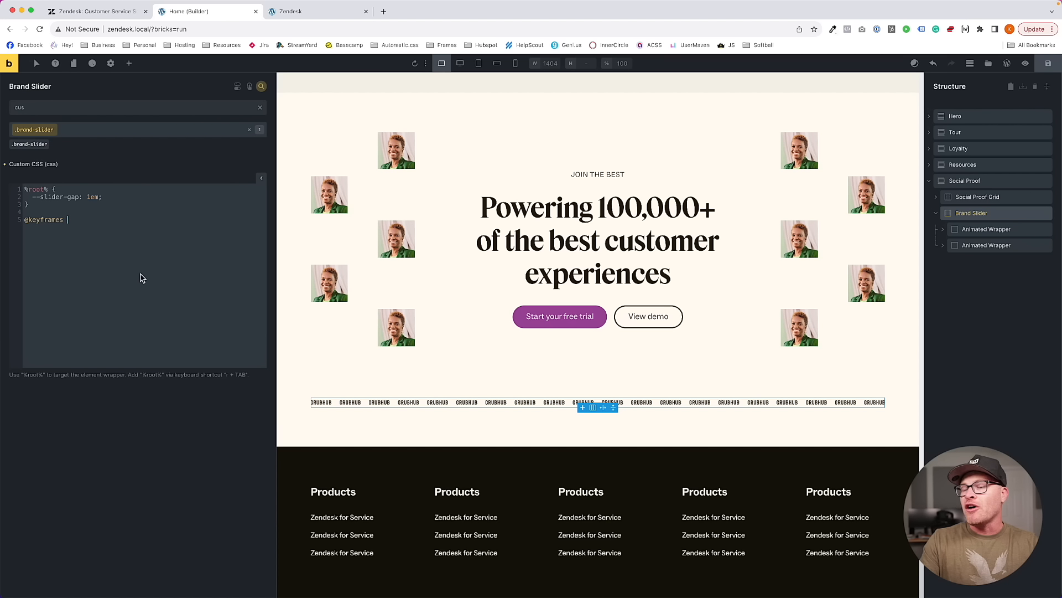
{"action": "type", "text": "slide-left"}
{"action": "left_click", "coordinate": [141, 276]}
{"action": "type", "text": "{"}
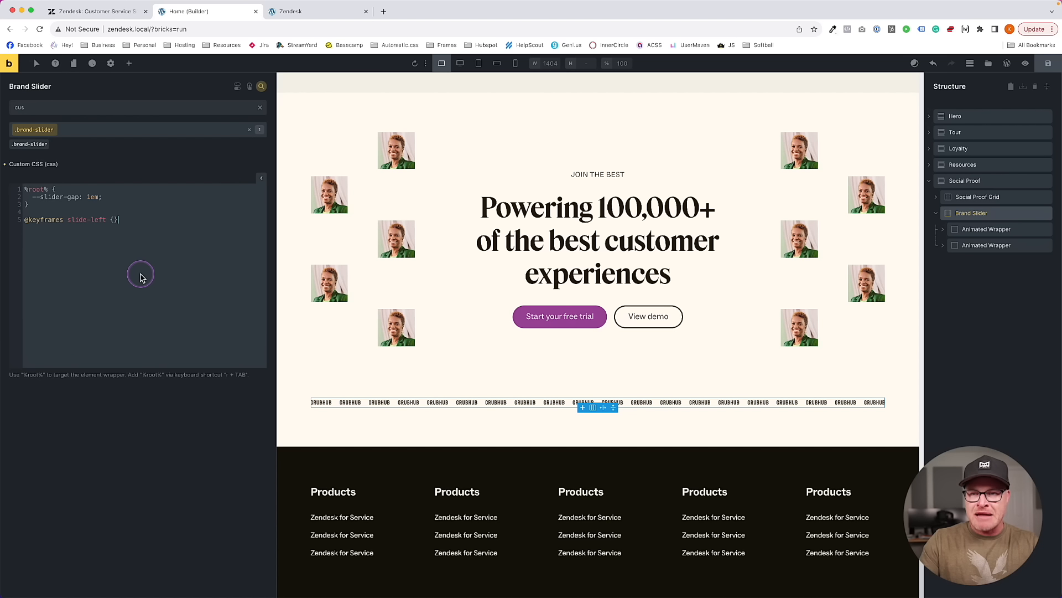
{"action": "key", "text": "Return"}
{"action": "type", "text": "0"}
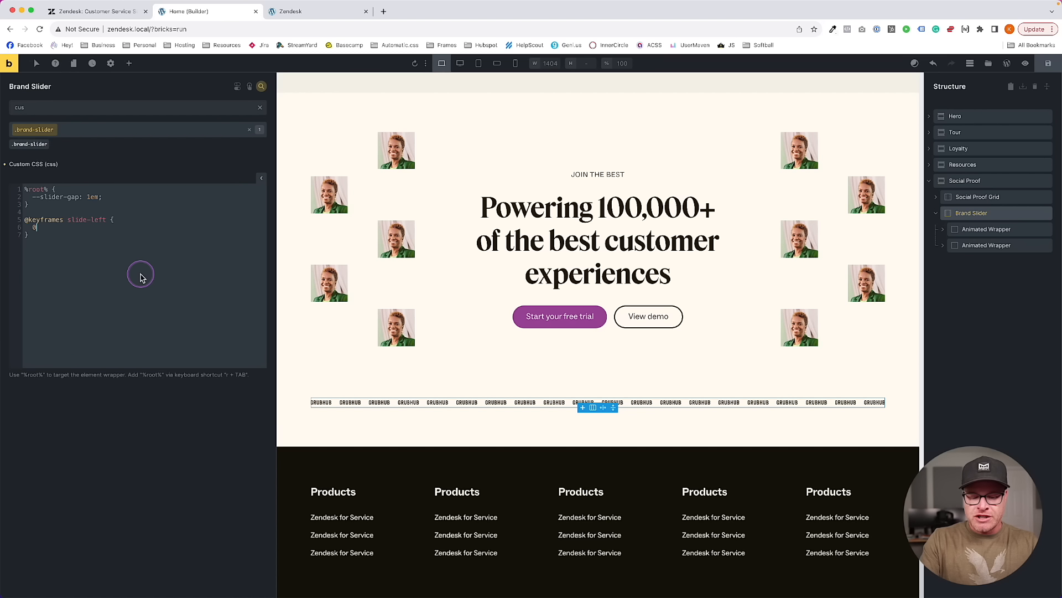
{"action": "type", "text": "%"}
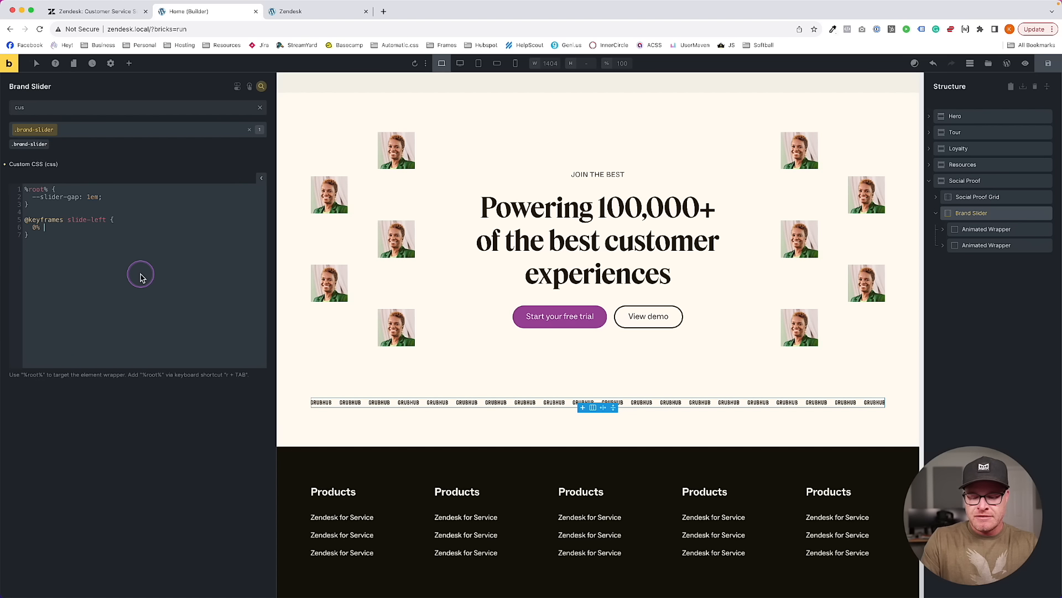
{"action": "type", "text": " {}"}
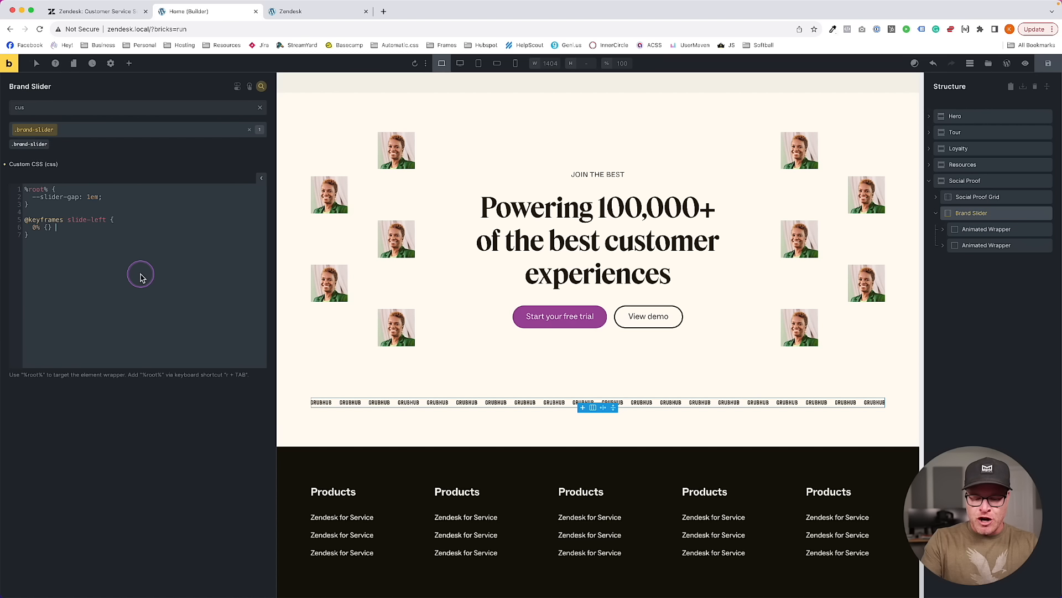
{"action": "type", "text": " 100%"}
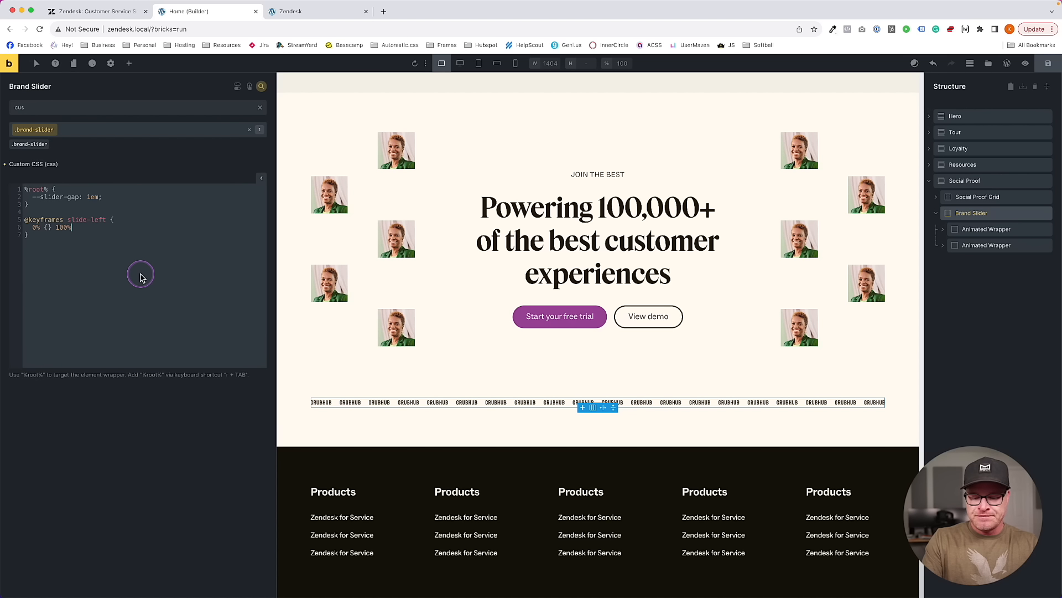
{"action": "type", "text": " {}"}
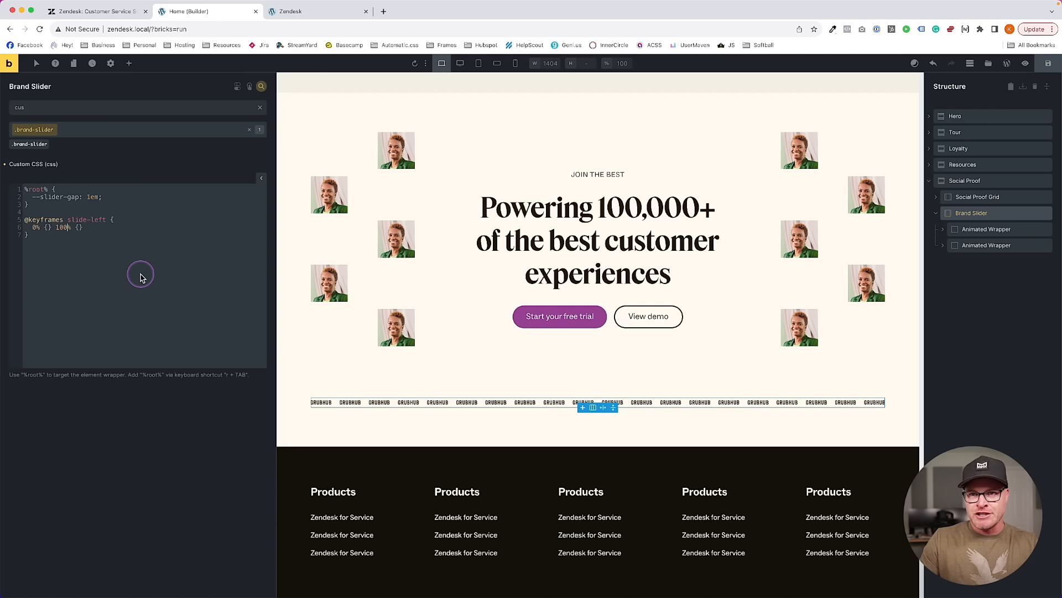
{"action": "key", "text": "Left"}
{"action": "key", "text": "Left"}
{"action": "key", "text": "Left"}
{"action": "key", "text": "Return"}
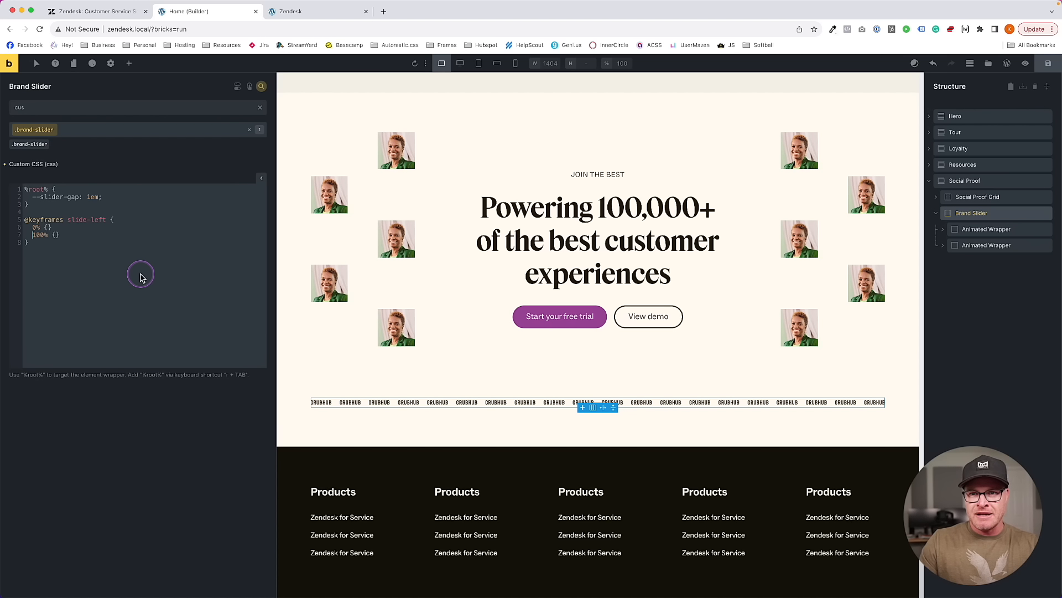
Expand the braces of the 0% and 100% keyframe blocks onto separate lines and add a colon after each percentage
{"action": "key", "text": "Up"}
{"action": "key", "text": "Right"}
{"action": "key", "text": "Right"}
{"action": "key", "text": "Right"}
{"action": "key", "text": "Right"}
{"action": "key", "text": "Return"}
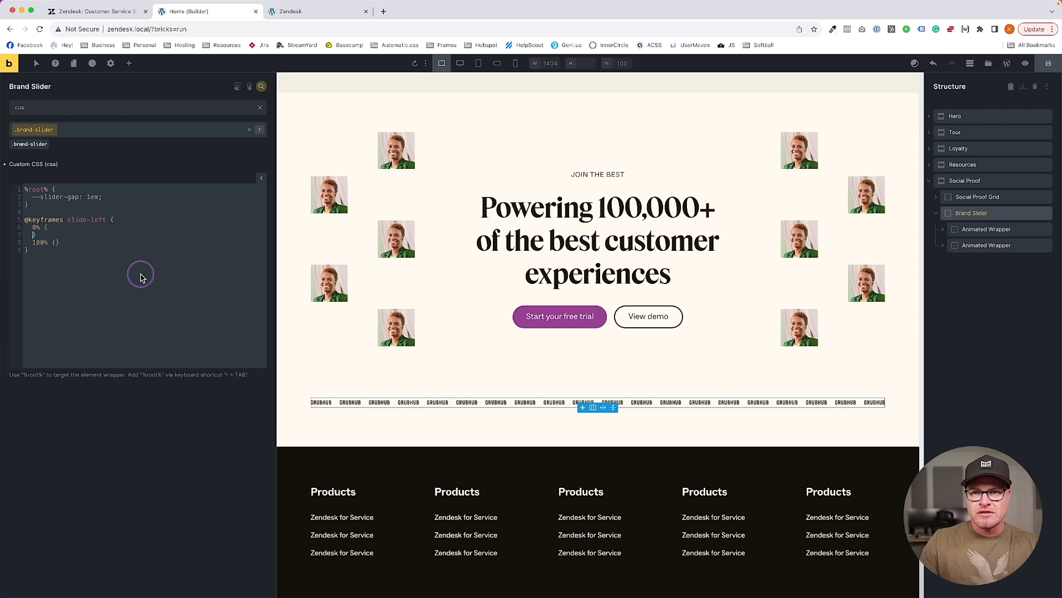
{"action": "key", "text": "Right"}
{"action": "key", "text": "Right"}
{"action": "type", "text": ":"}
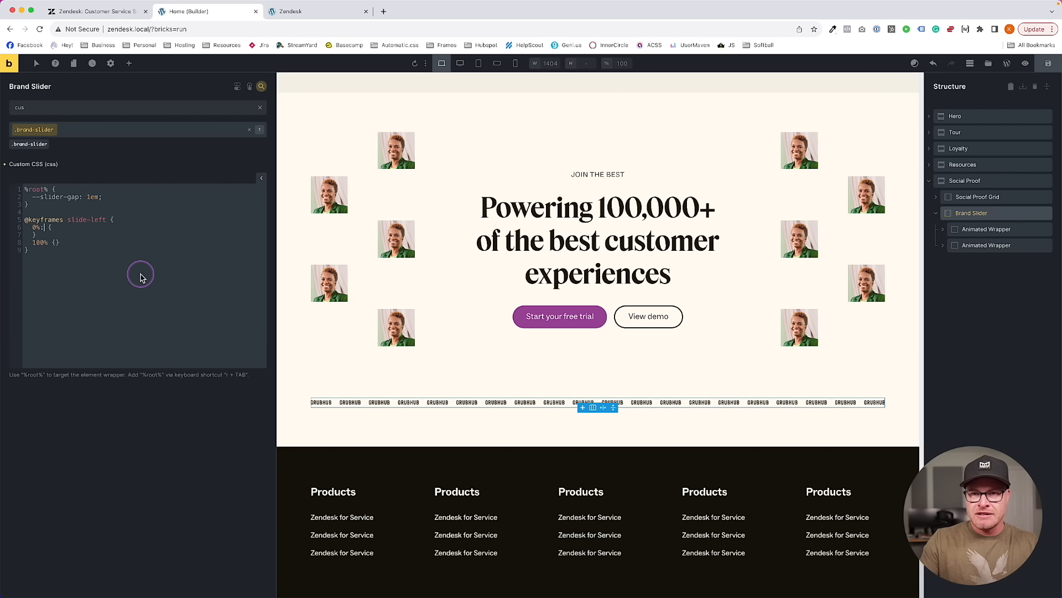
{"action": "key", "text": "Right"}
{"action": "type", "text": ":"}
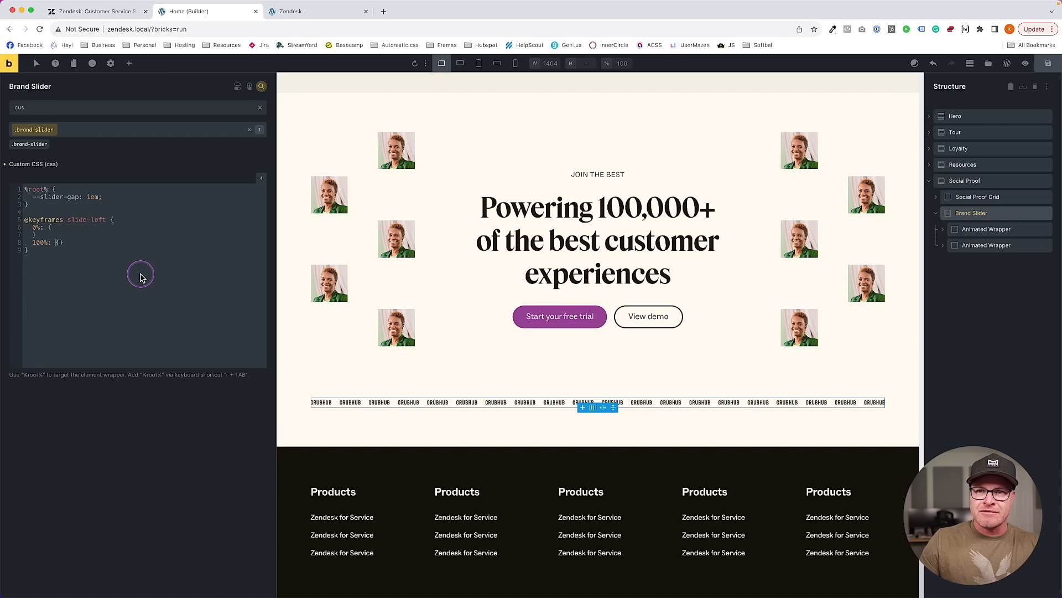
{"action": "key", "text": "Right"}
{"action": "key", "text": "Return"}
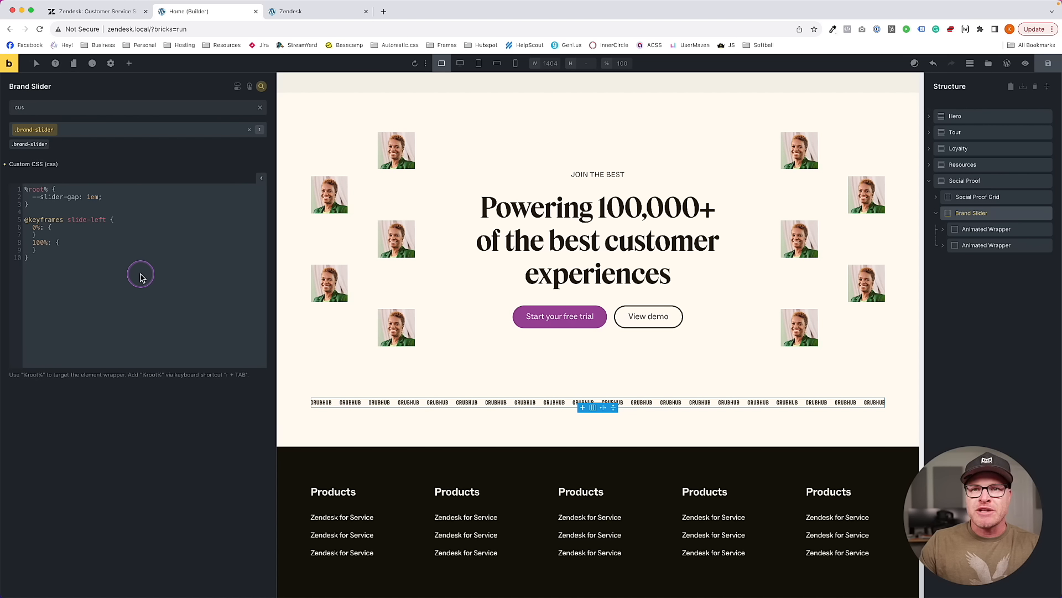
Add translate: 0 0; to the 0% keyframe and translate: -50% 0; to the 100% keyframe of slide-left
{"action": "left_click", "coordinate": [68, 227]}
{"action": "key", "text": "Return"}
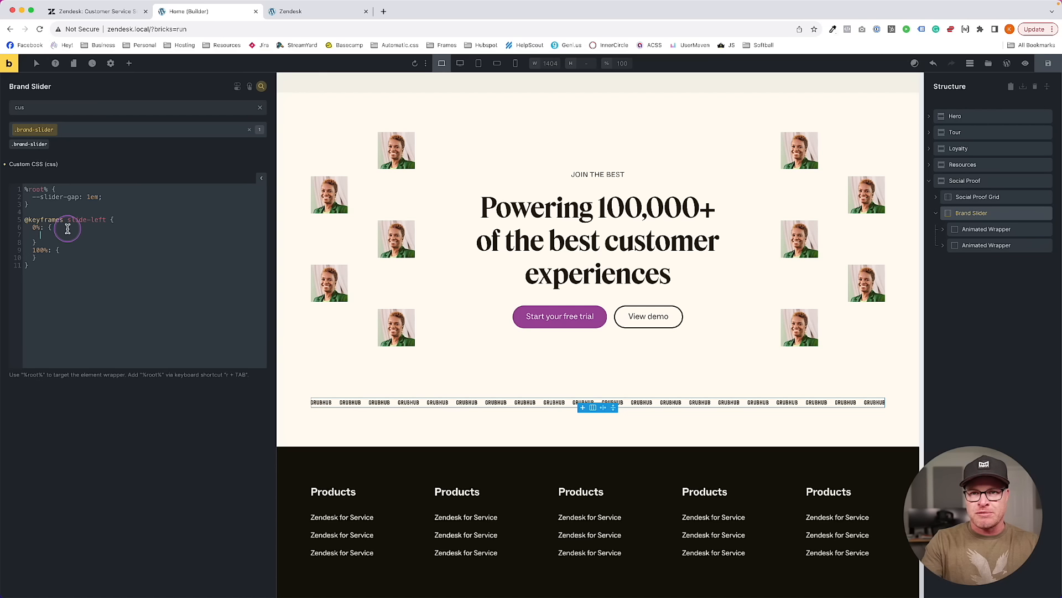
{"action": "type", "text": "translate: 0 0 "}
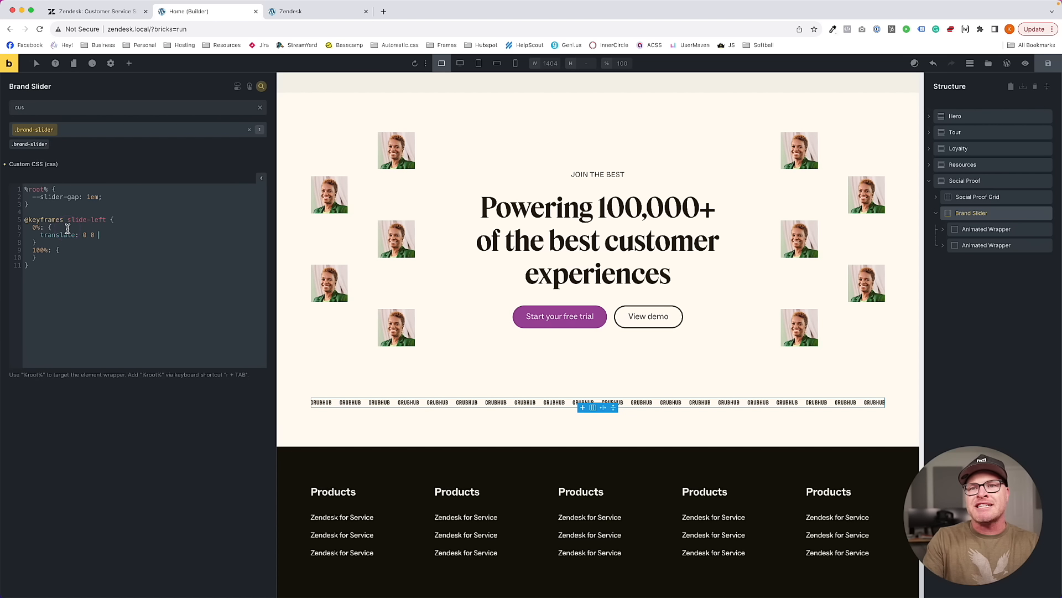
{"action": "type", "text": ";"}
{"action": "left_click", "coordinate": [70, 252]}
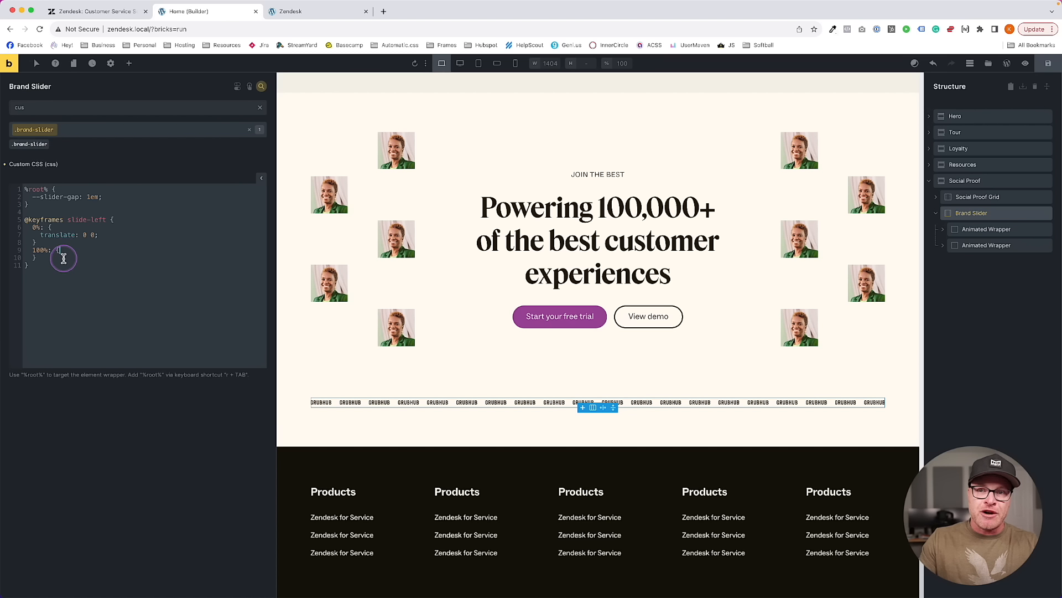
{"action": "key", "text": "Return"}
{"action": "type", "text": "transla"}
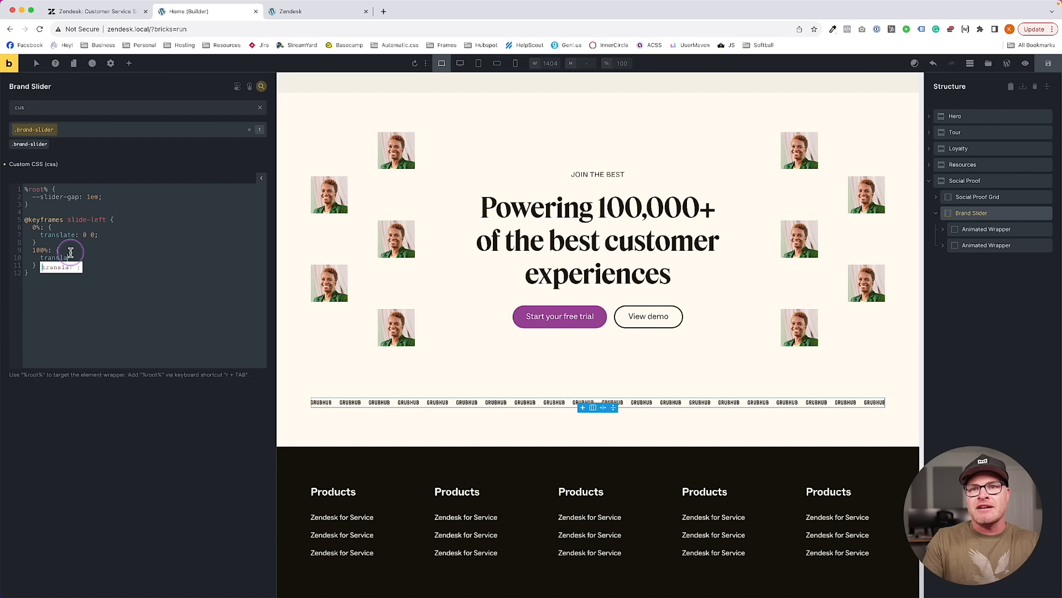
{"action": "type", "text": "te: -5"}
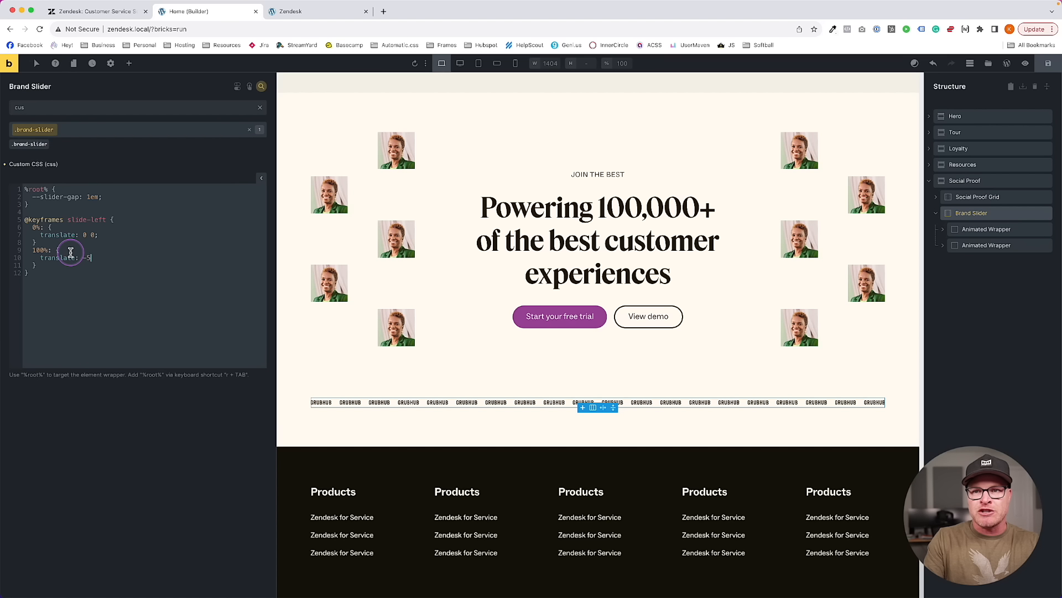
{"action": "type", "text": "0% 0;"}
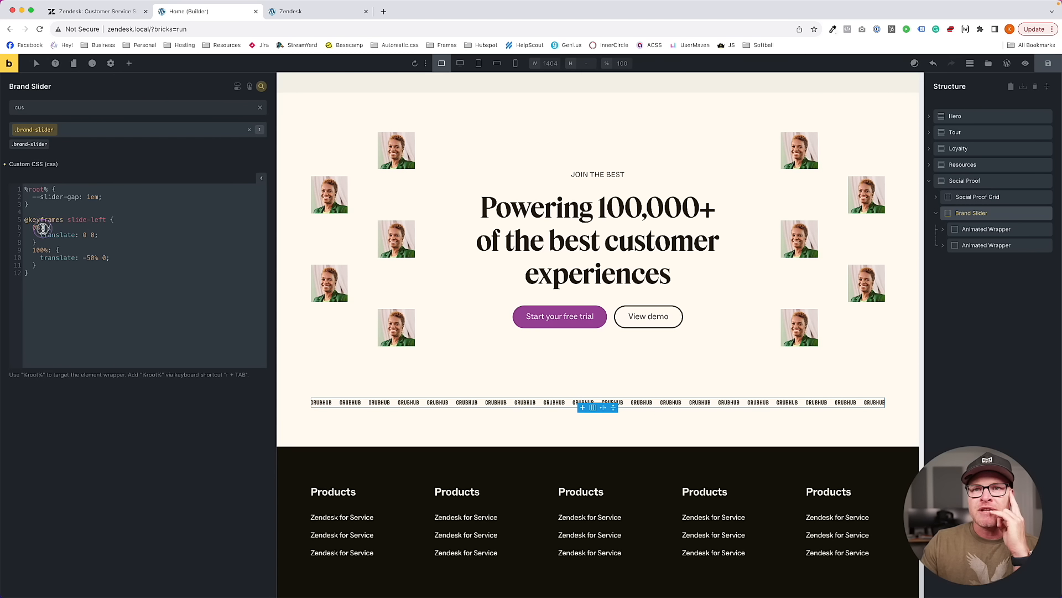
Remove the colons after the 0% and 100% selectors in the slide-left keyframes
{"action": "key", "text": "Down"}
{"action": "key", "text": "Down"}
{"action": "key", "text": "Down"}
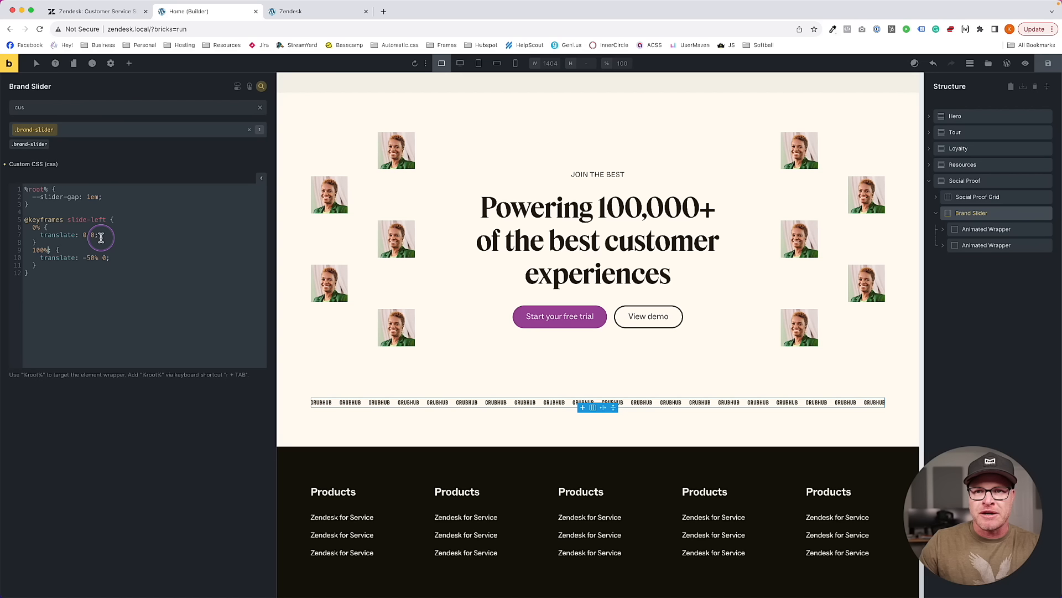
{"action": "key", "text": "Right"}
{"action": "key", "text": "Right"}
{"action": "key", "text": "BackSpace"}
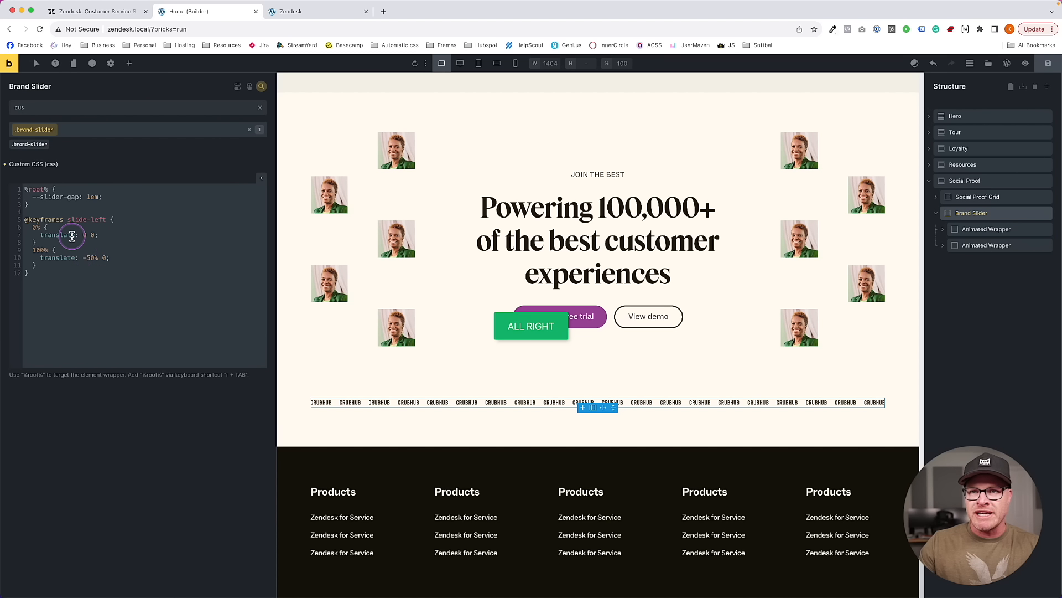
Insert an empty %root%__animated-wrapper rule between the %root% rule and the slide-left keyframes
{"action": "left_click", "coordinate": [126, 204]}
{"action": "key", "text": "Return"}
{"action": "key", "text": "Return"}
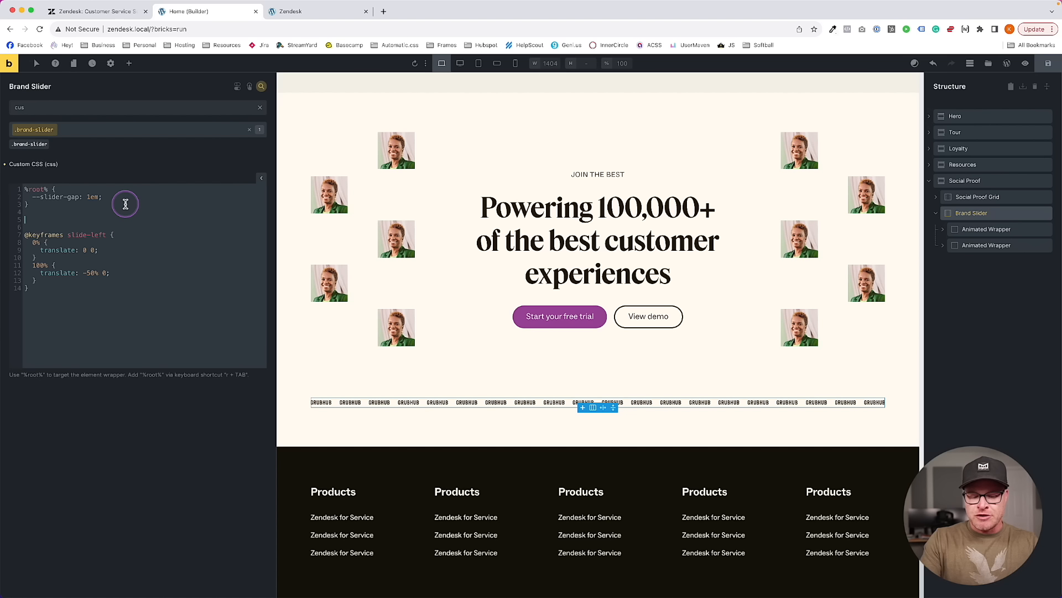
{"action": "type", "text": "%root%"}
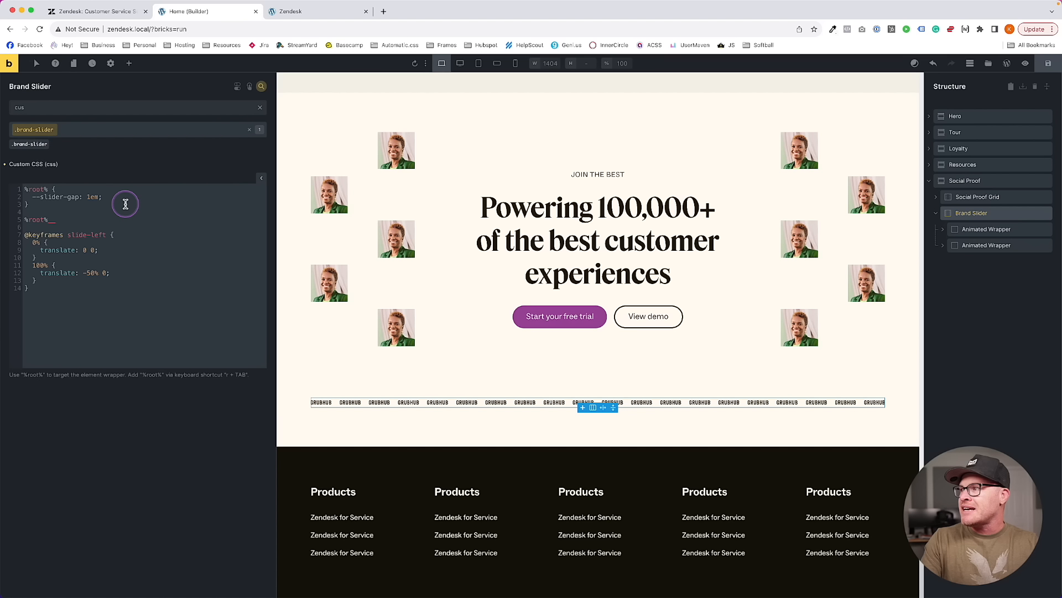
{"action": "type", "text": " _animated-wrapper {"}
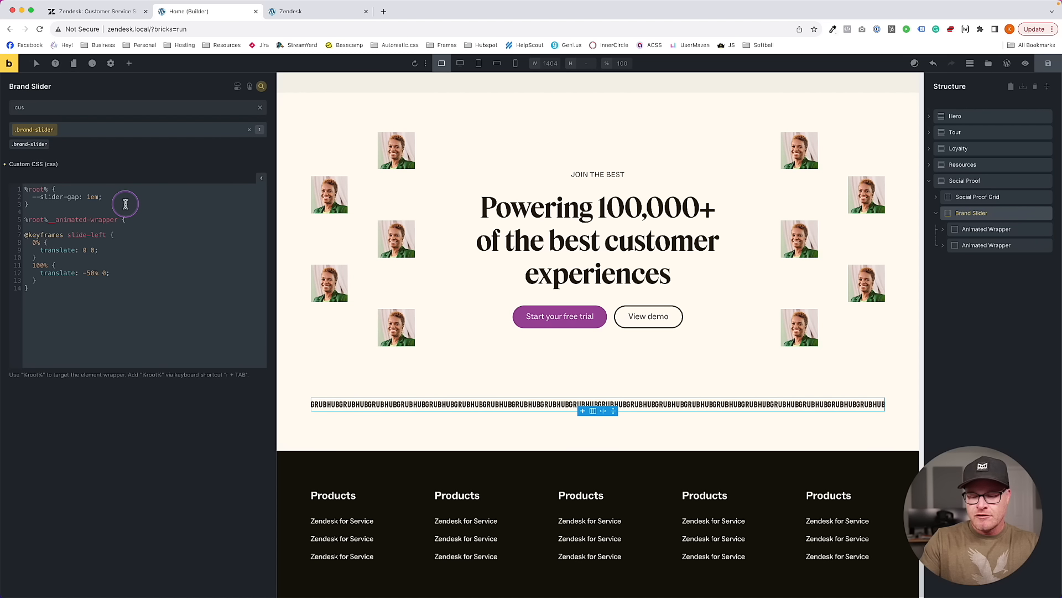
{"action": "key", "text": "Return"}
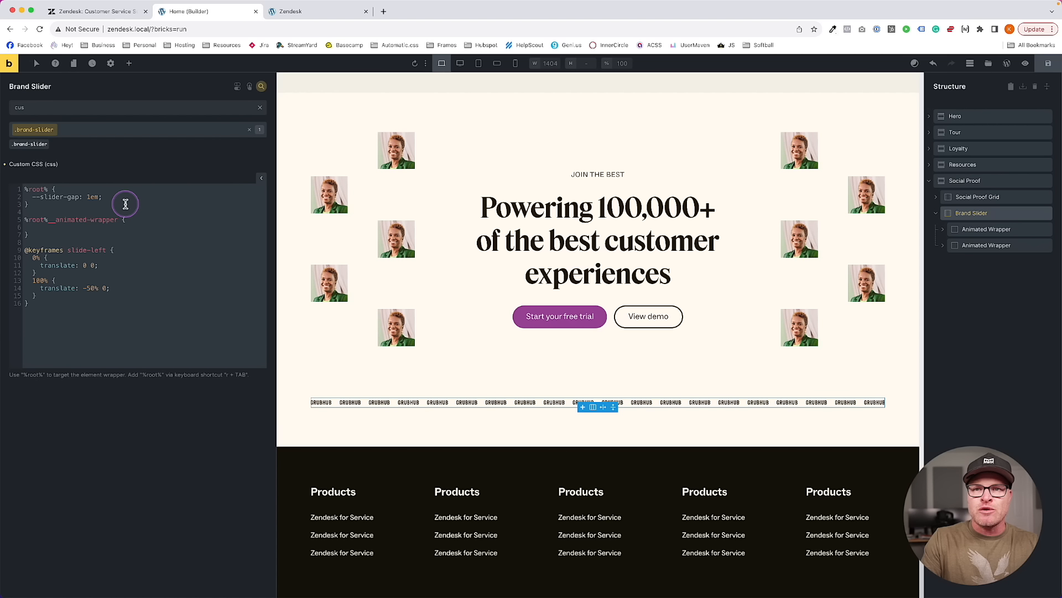
Add animation: slide-left 20s linear infinite; to the %root%__animated-wrapper rule
{"action": "type", "text": "animate:"}
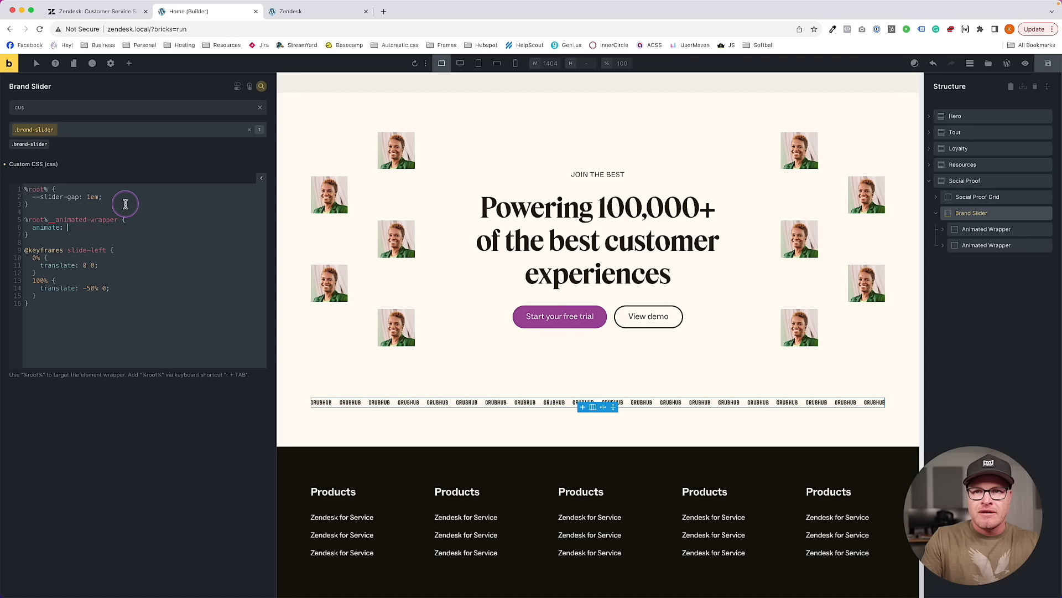
{"action": "key", "text": "BackSpace"}
{"action": "key", "text": "BackSpace"}
{"action": "type", "text": "ion"}
{"action": "key", "text": "BackSpace"}
{"action": "key", "text": "BackSpace"}
{"action": "key", "text": "BackSpace"}
{"action": "key", "text": "BackSpace"}
{"action": "type", "text": "ion"}
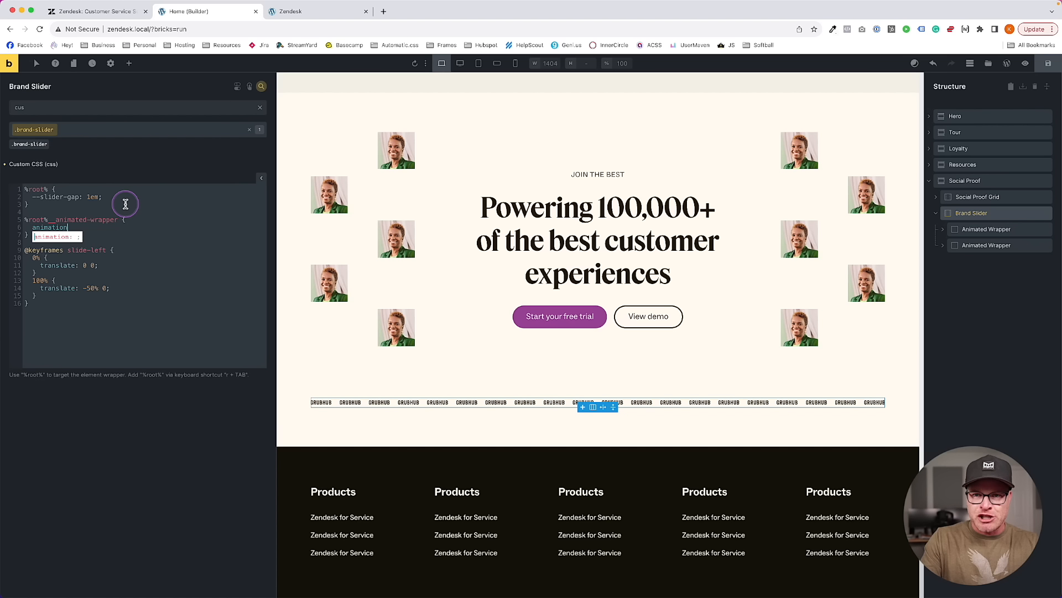
{"action": "type", "text": ": slide-"}
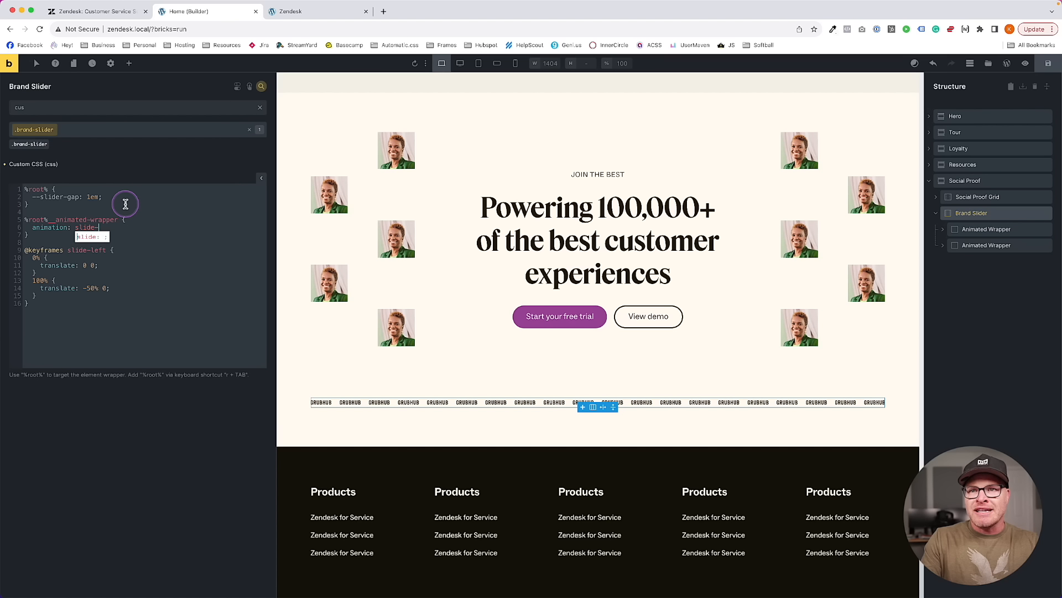
{"action": "type", "text": "left 20s "}
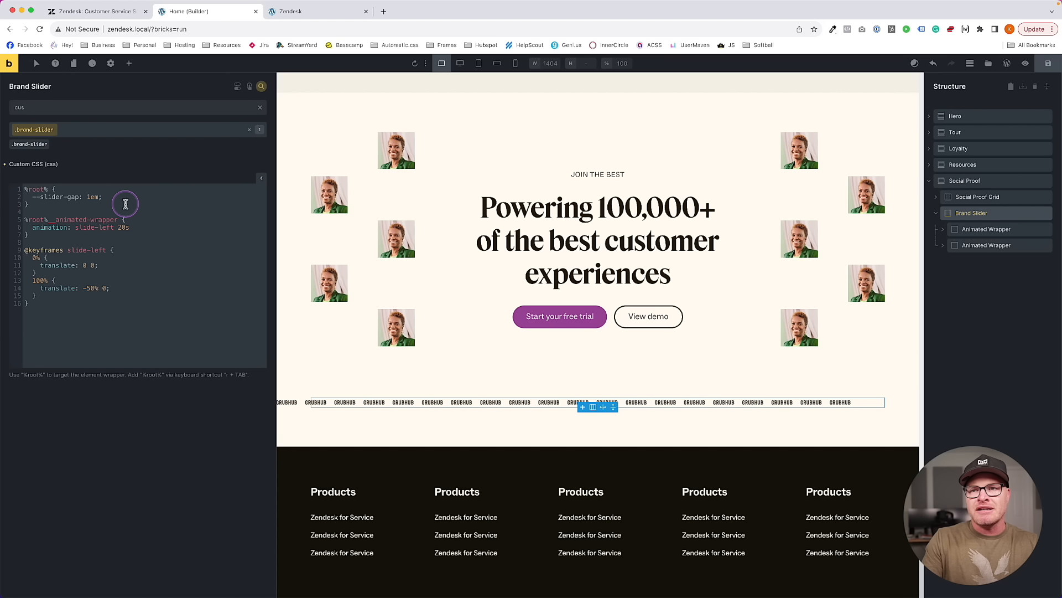
{"action": "type", "text": "linear infinite;"}
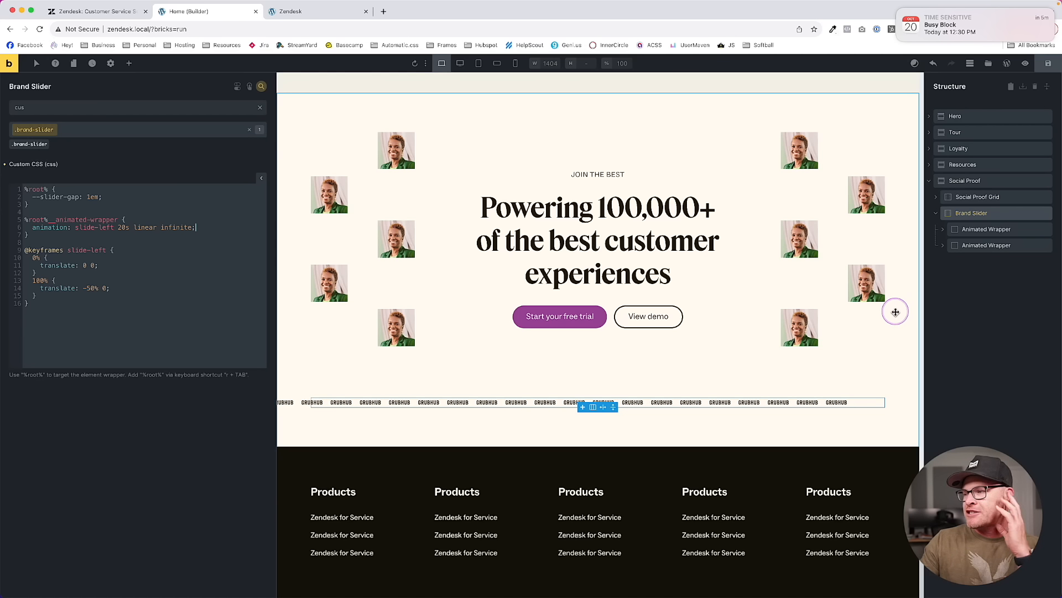
Save the page, reload the builder and return to the Social Proof section
{"action": "left_click", "coordinate": [1048, 63]}
{"action": "left_click", "coordinate": [898, 11]}
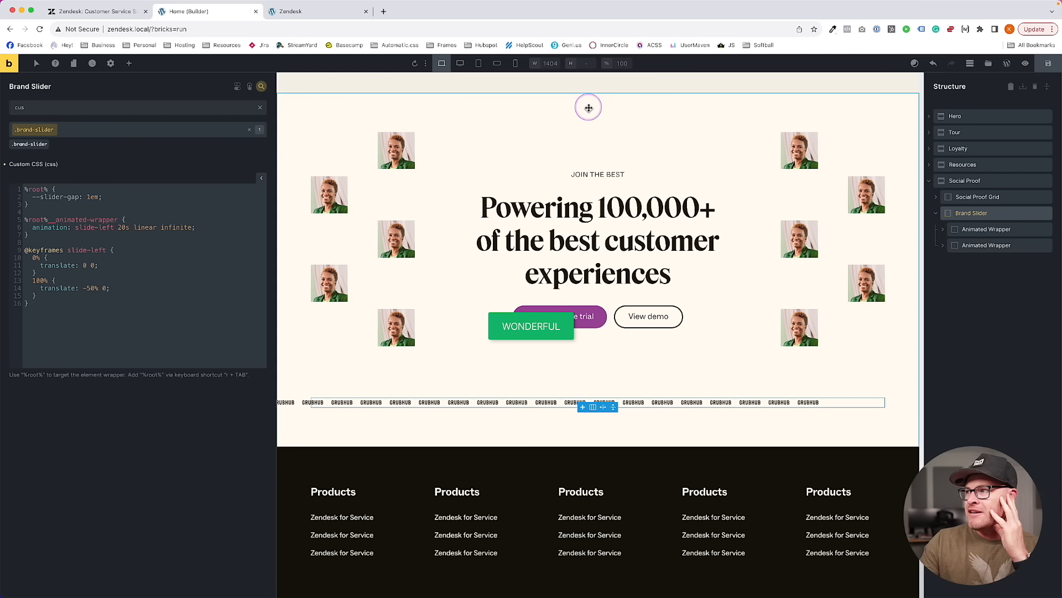
{"action": "key", "text": "super+r"}
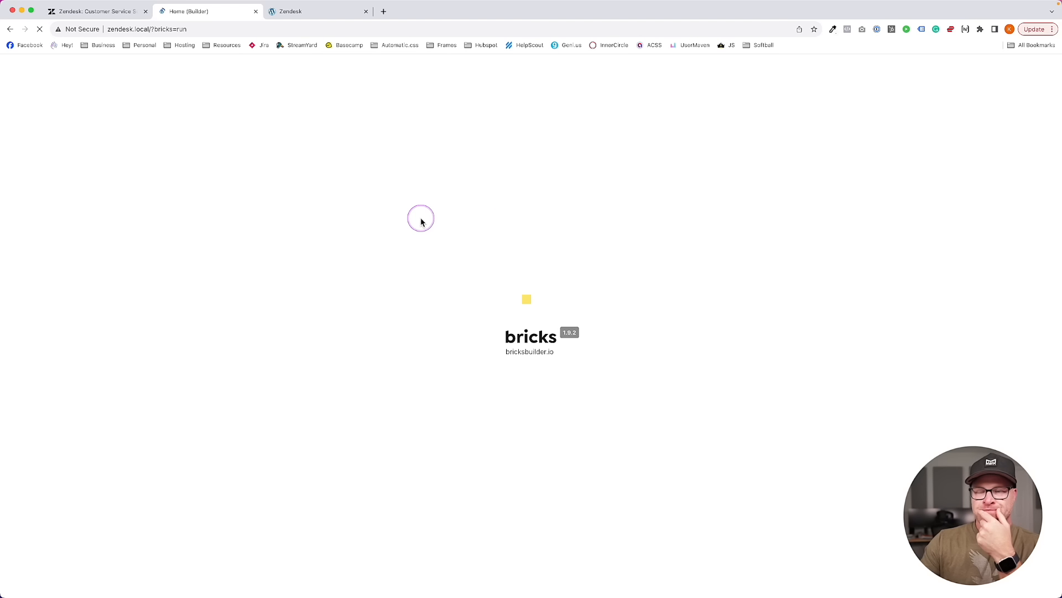
{"action": "scroll", "coordinate": [591, 275], "scroll_direction": "down", "scroll_amount": 20}
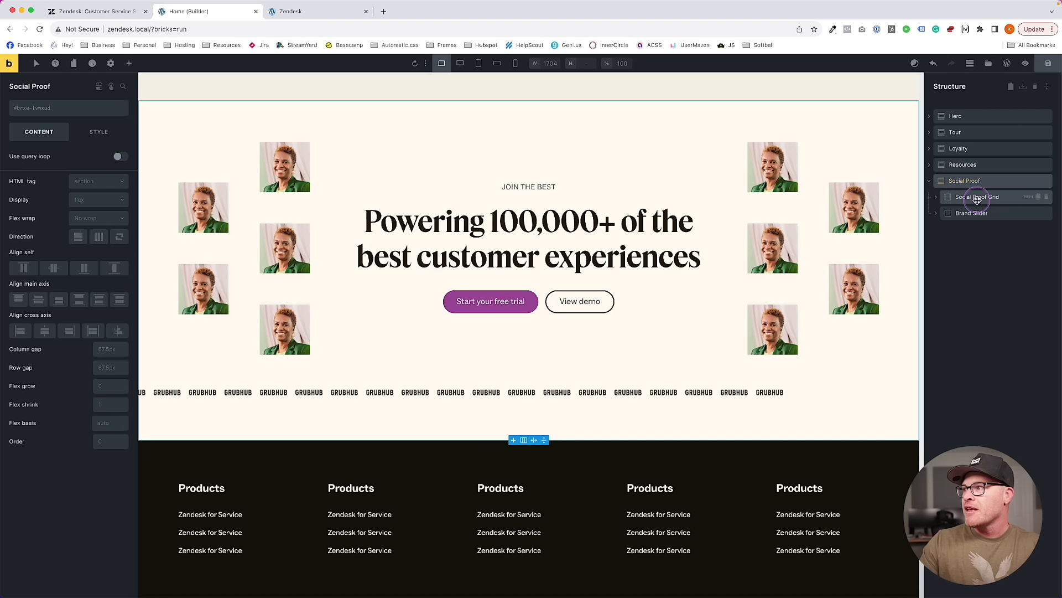
Select the Brand Slider and set its cross-axis alignment to center
{"action": "left_click", "coordinate": [942, 215]}
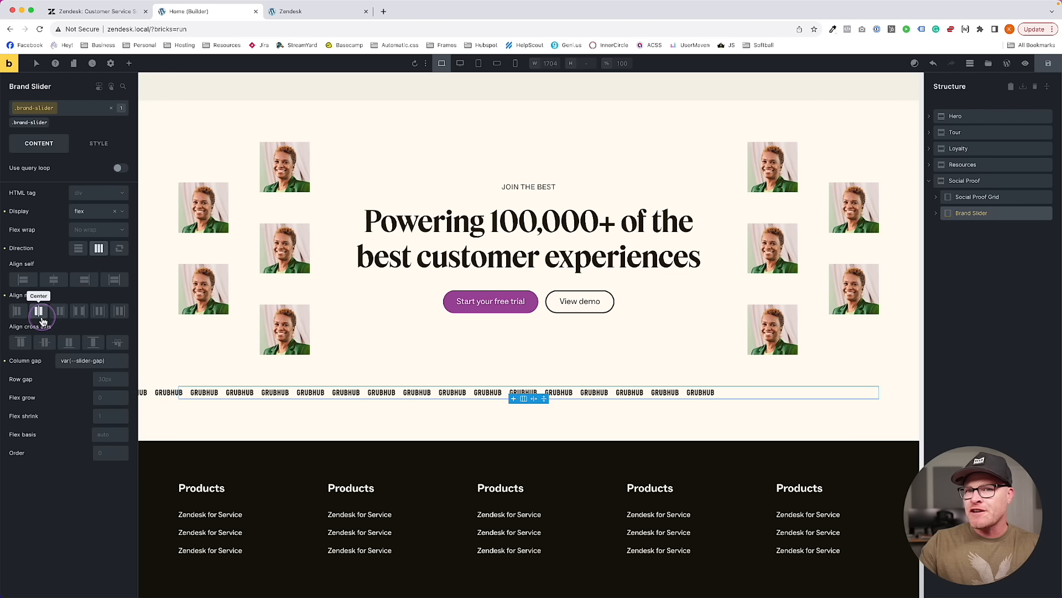
{"action": "left_click", "coordinate": [44, 342]}
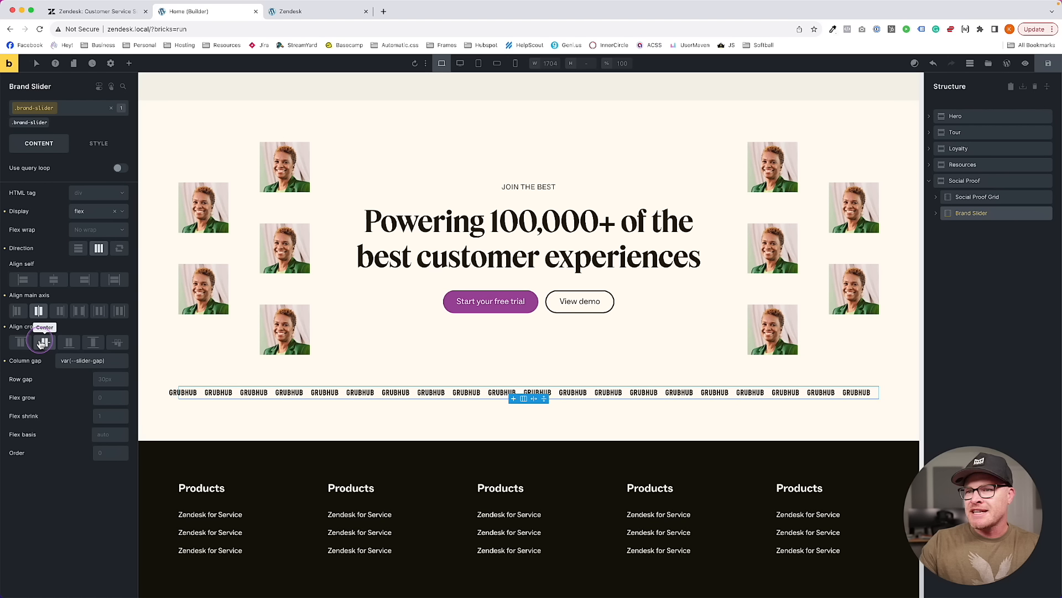
{"action": "left_click", "coordinate": [44, 345]}
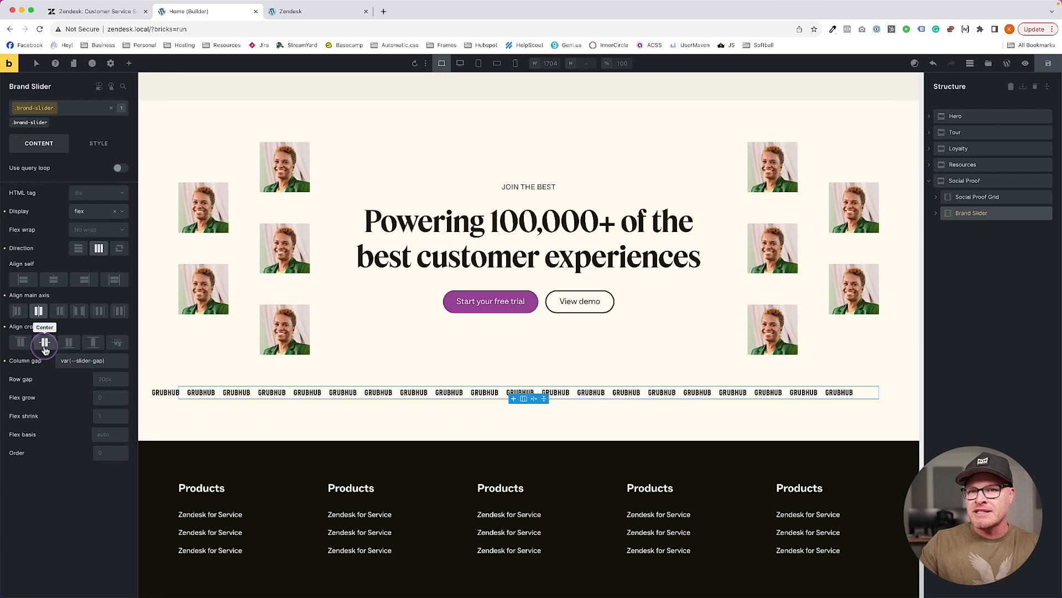
Expand the Brand Slider's two Animated Wrappers and delete the last two Brand Wrappers from each
{"action": "left_click", "coordinate": [936, 214]}
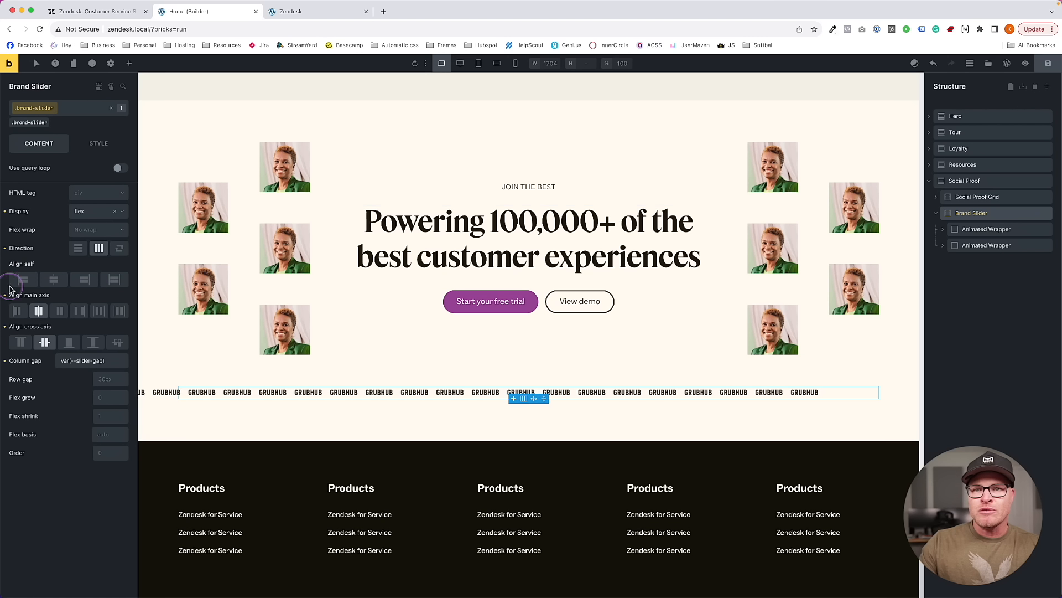
{"action": "left_click", "coordinate": [82, 363]}
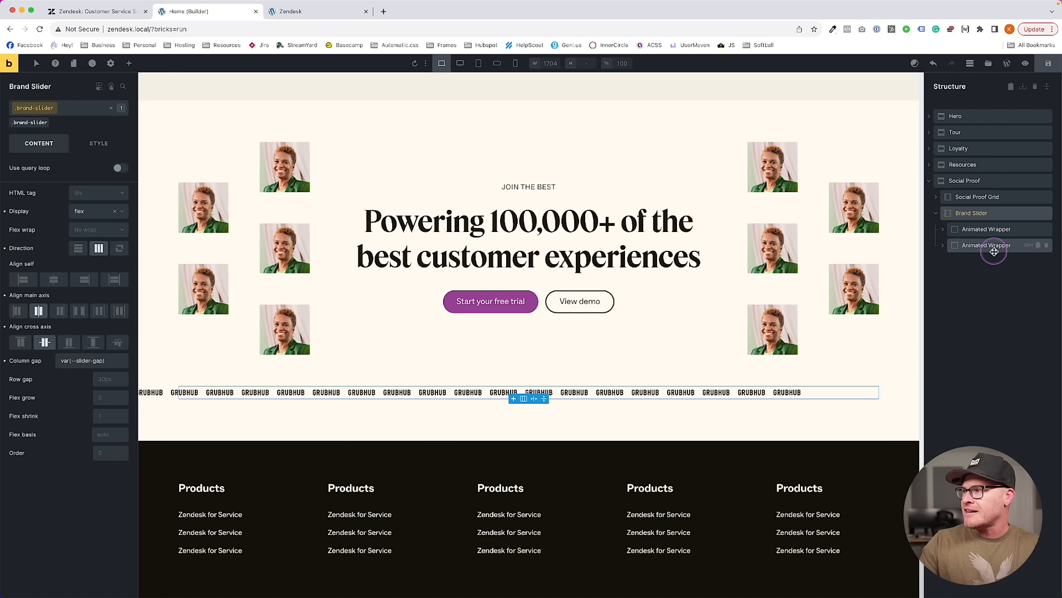
{"action": "left_click", "coordinate": [943, 231]}
{"action": "left_click", "coordinate": [944, 408]}
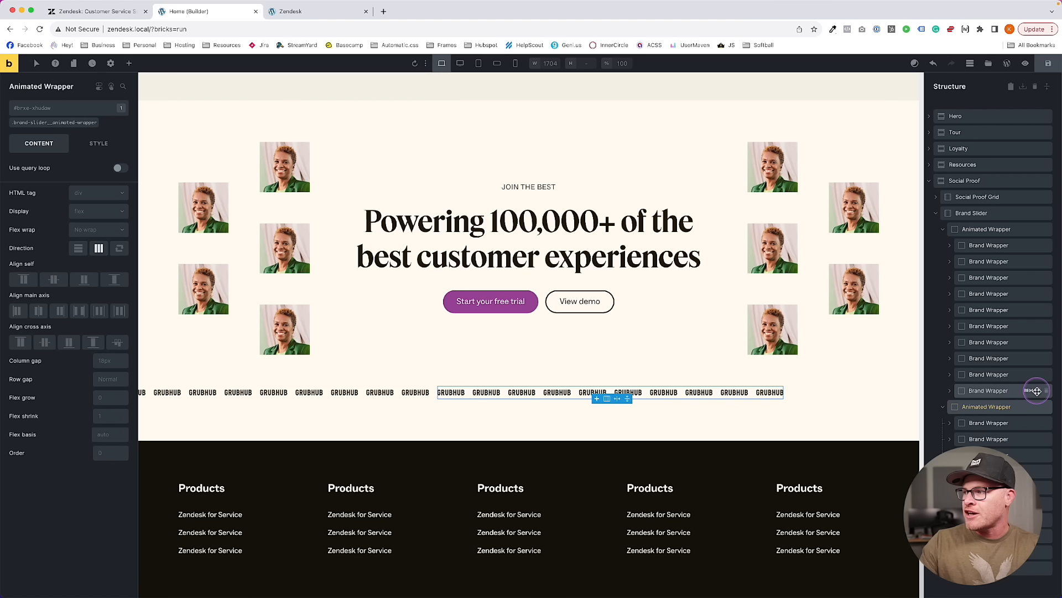
{"action": "left_click", "coordinate": [1046, 391]}
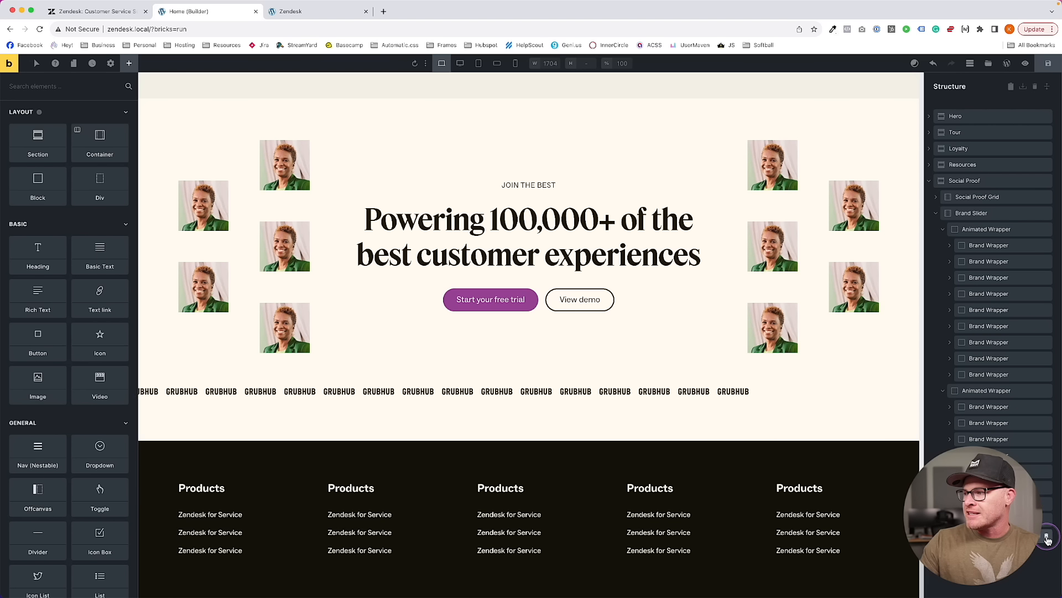
{"action": "left_click", "coordinate": [1045, 374]}
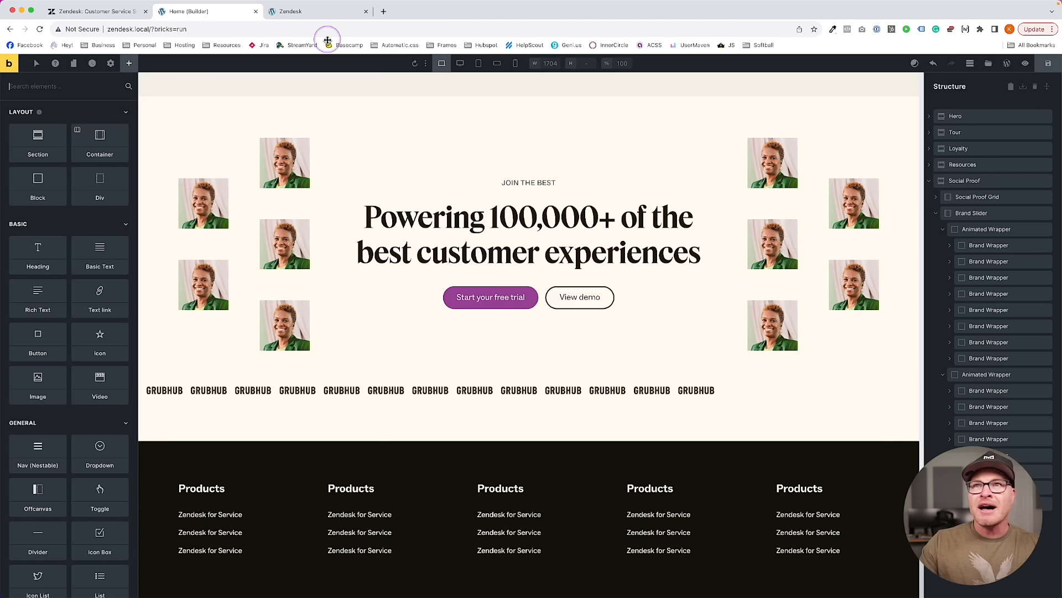
Compare the sliding logo row with the one on the original Zendesk page and return to the builder
{"action": "left_click", "coordinate": [133, 12]}
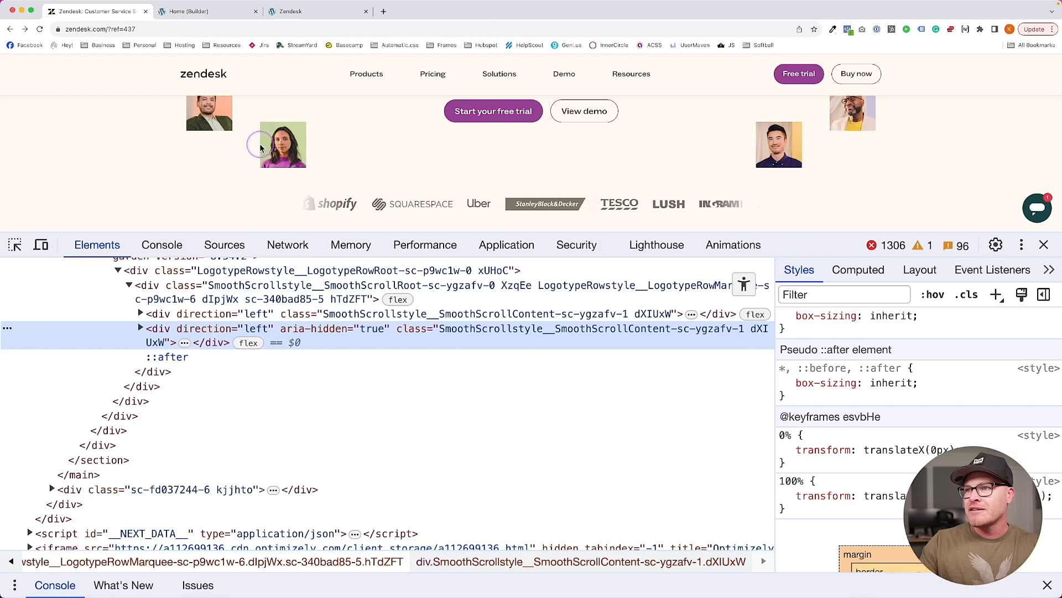
{"action": "left_click", "coordinate": [226, 13]}
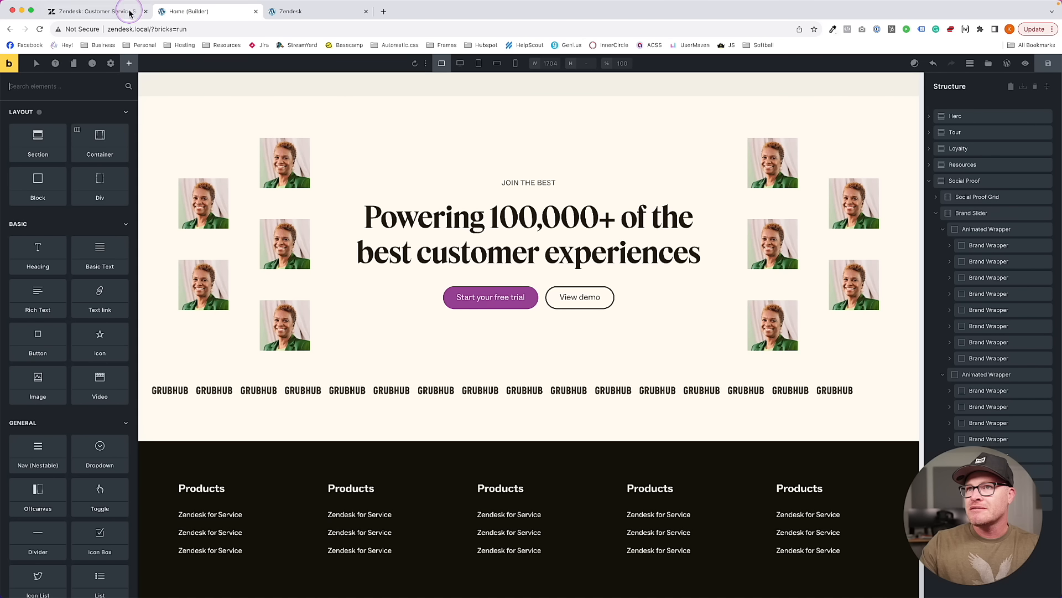
{"action": "left_click", "coordinate": [133, 12]}
{"action": "left_click", "coordinate": [202, 15]}
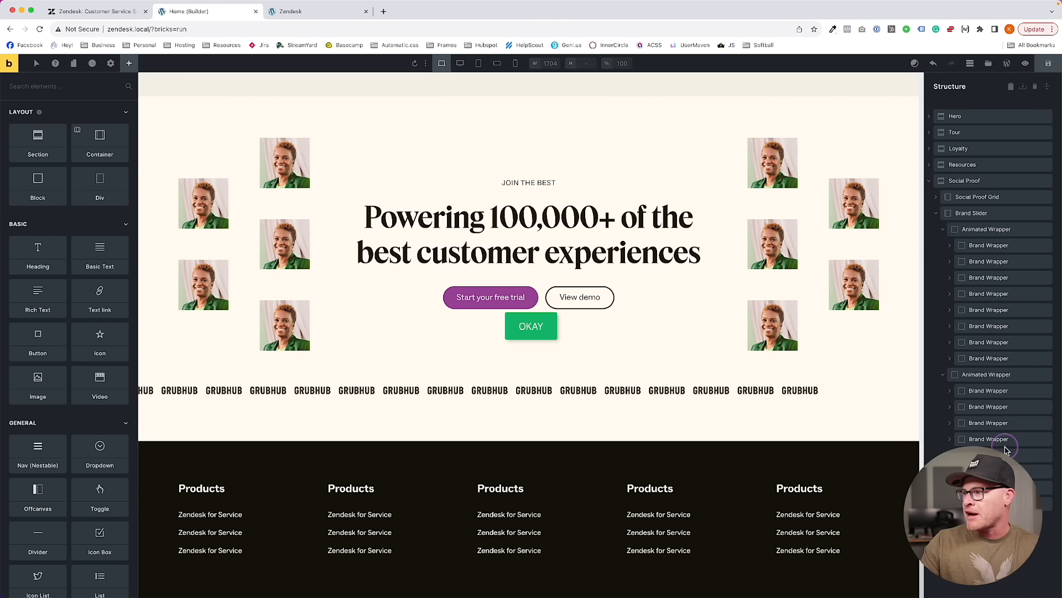
Add overflow: hidden; below --slider-gap in the %root% rule of the Brand Slider's custom CSS
{"action": "left_click", "coordinate": [986, 374]}
{"action": "left_click", "coordinate": [993, 212]}
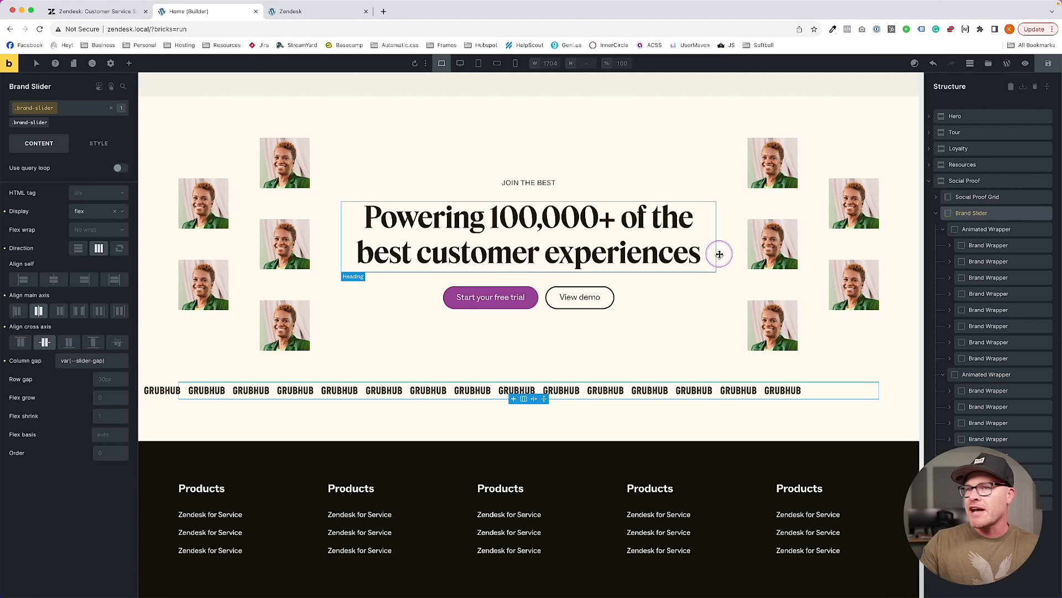
{"action": "left_click", "coordinate": [98, 142]}
{"action": "left_click", "coordinate": [72, 336]}
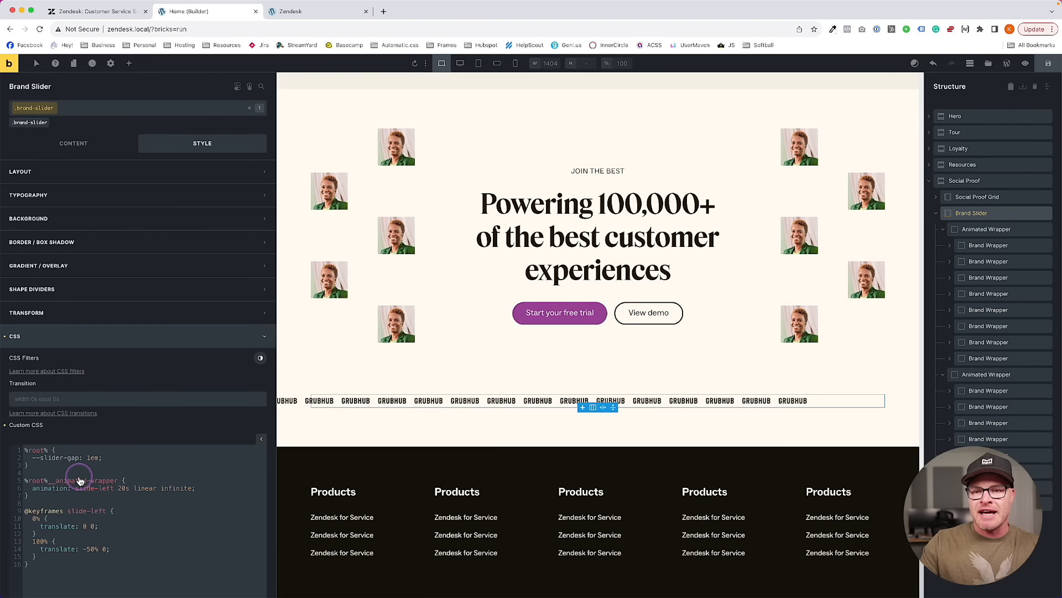
{"action": "scroll", "coordinate": [83, 442], "scroll_direction": "down", "scroll_amount": 3}
{"action": "left_click", "coordinate": [102, 334]}
{"action": "key", "text": "Return"}
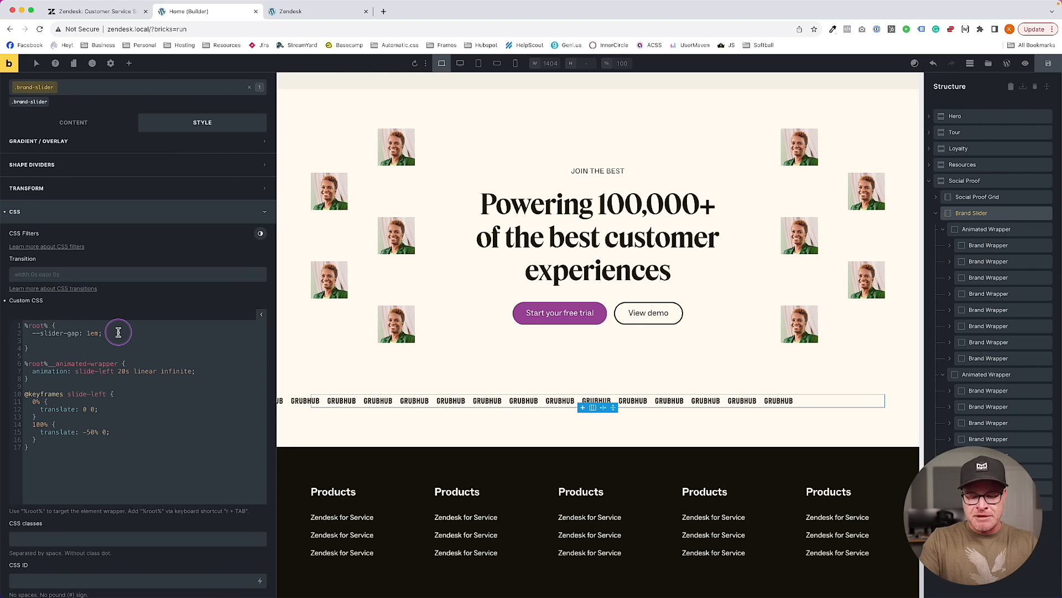
{"action": "type", "text": "overflow: hidden"}
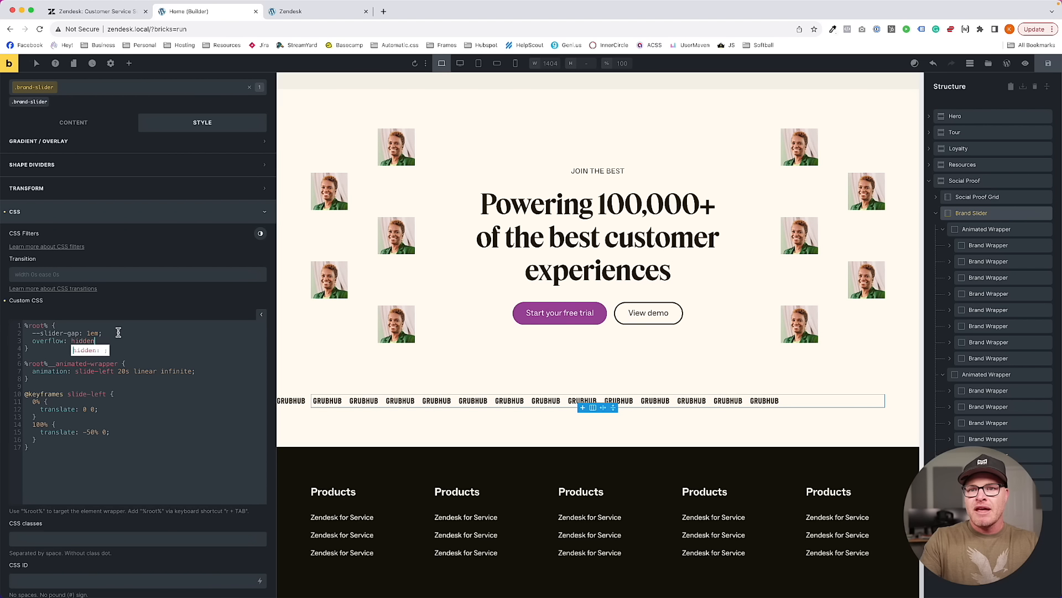
{"action": "type", "text": ";"}
Add overflow: hidden; above the animation in the %root%__animated-wrapper rule and save the page
{"action": "left_click", "coordinate": [146, 364]}
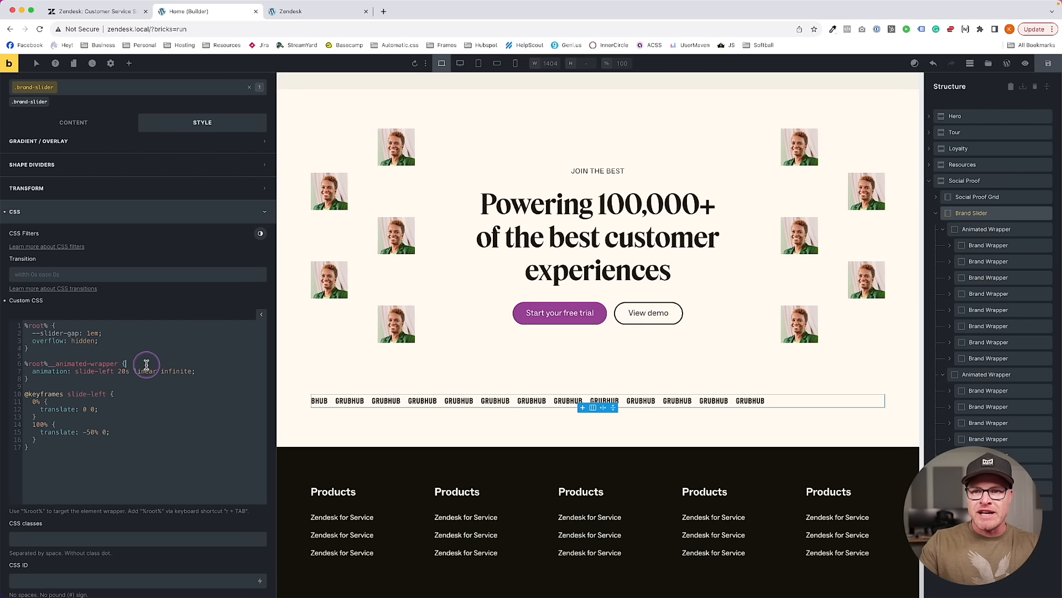
{"action": "key", "text": "Return"}
{"action": "type", "text": "overflow: hidd"}
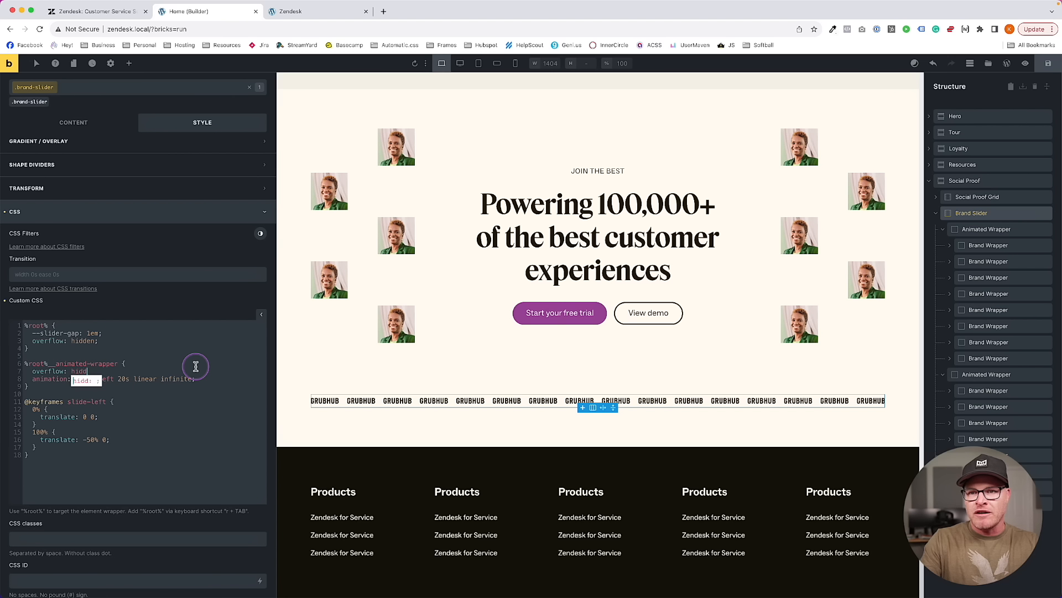
{"action": "type", "text": "en;"}
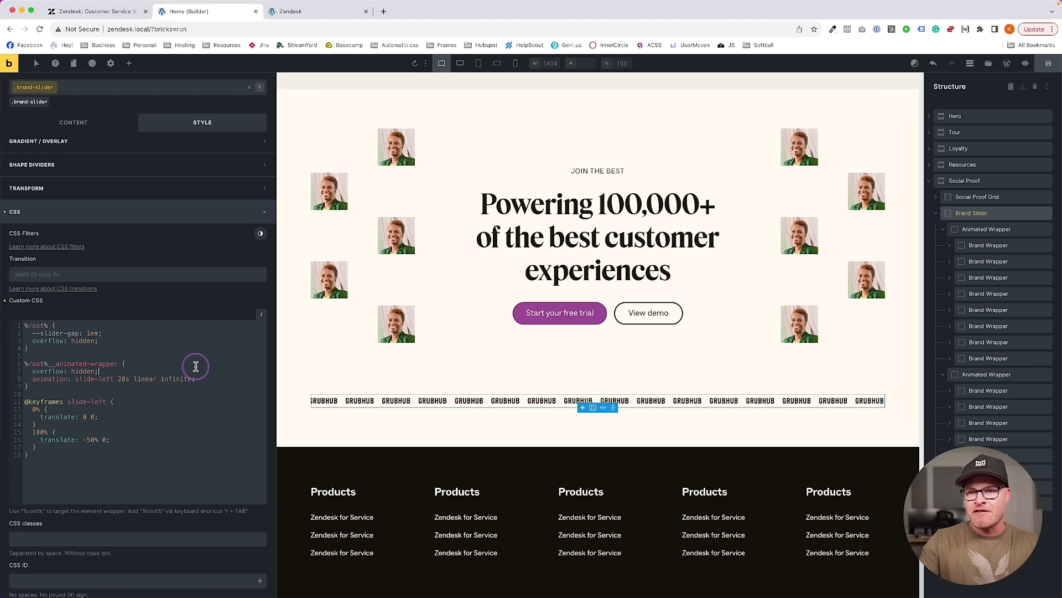
{"action": "left_click", "coordinate": [1048, 73]}
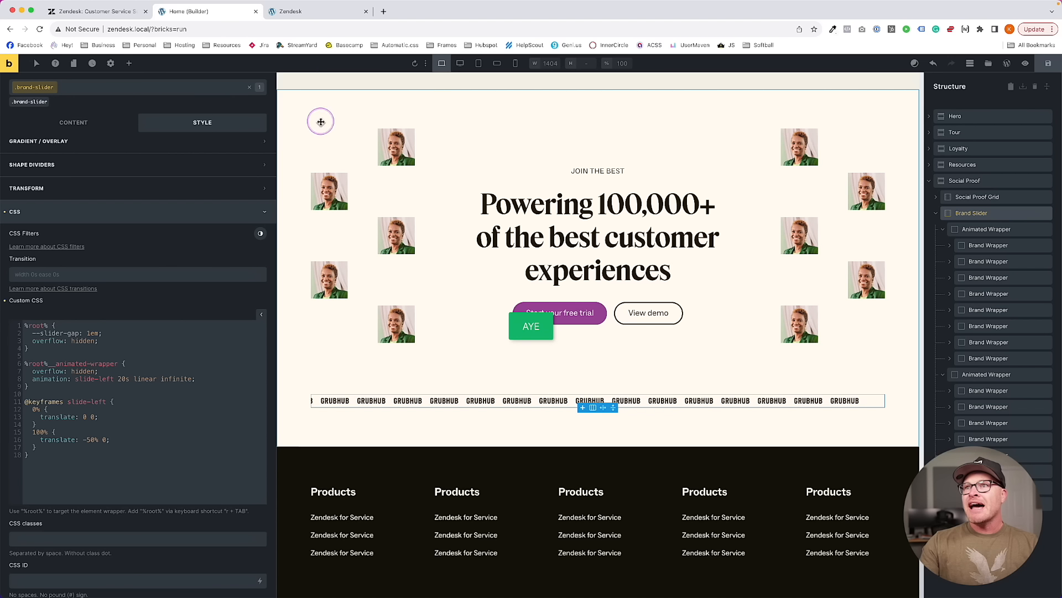
Check the slider on the site's front end and compare it with the original Zendesk page, closing its developer tools
{"action": "left_click", "coordinate": [293, 12]}
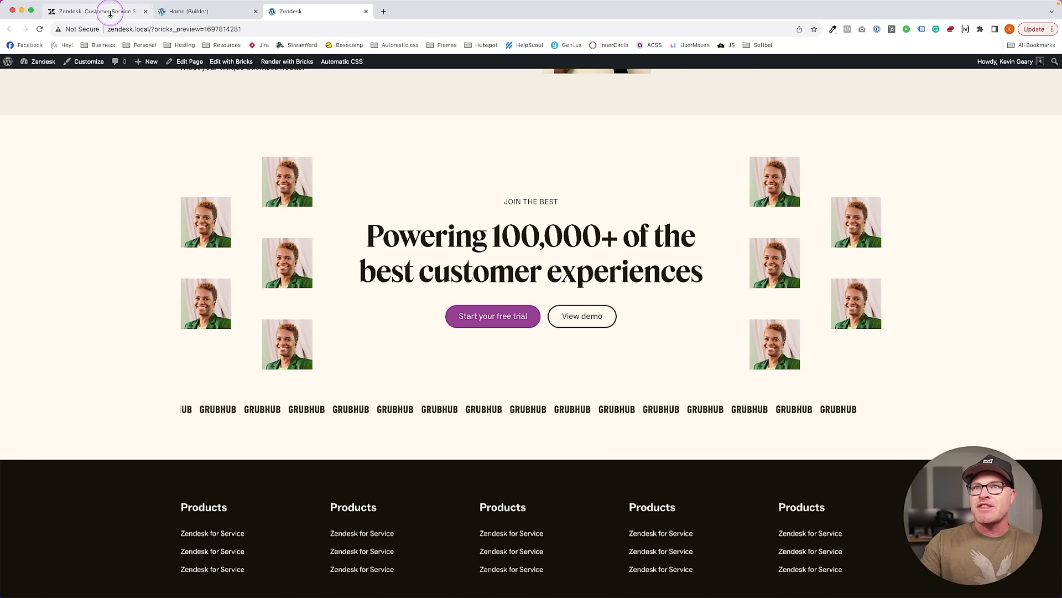
{"action": "left_click", "coordinate": [110, 12]}
{"action": "key", "text": "super+alt+i"}
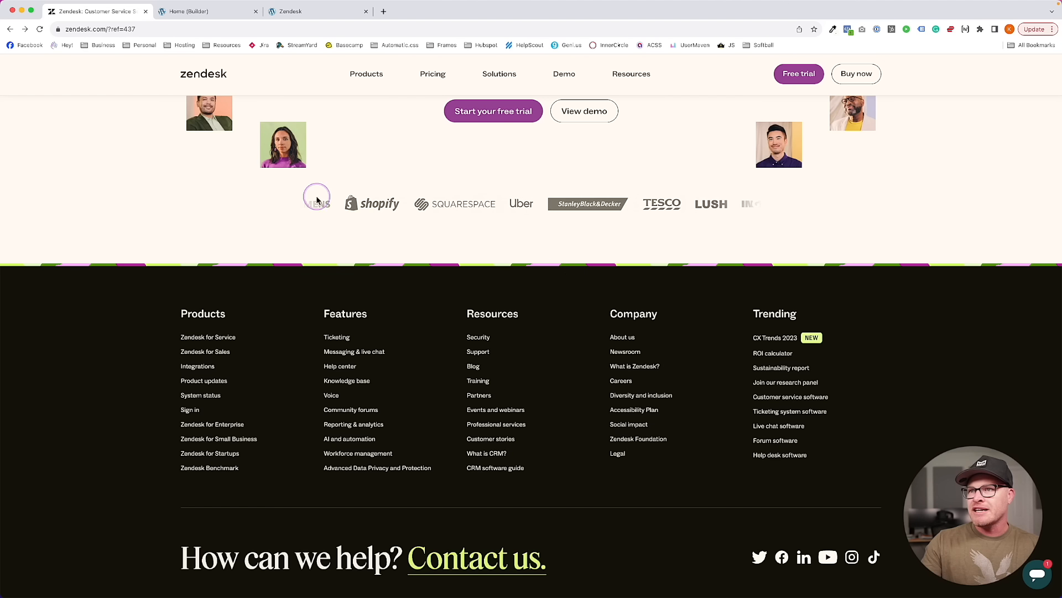
{"action": "scroll", "coordinate": [307, 194], "scroll_direction": "up", "scroll_amount": 5}
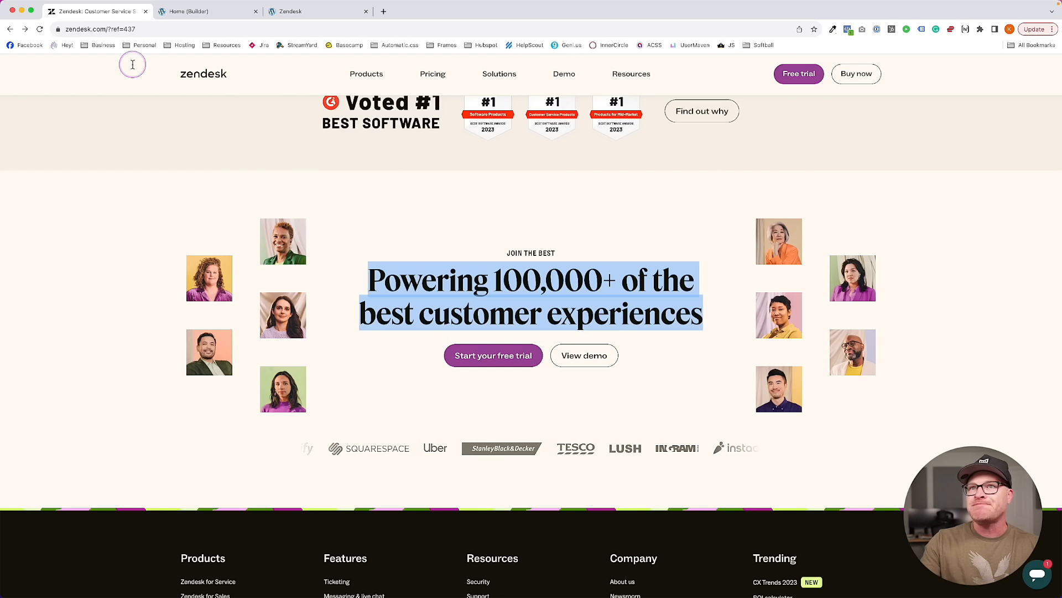
Add width: 100%; and max-width: var(--width-l); to the %root% rule of the Brand Slider's custom CSS
{"action": "left_click", "coordinate": [166, 11]}
{"action": "left_click", "coordinate": [114, 353]}
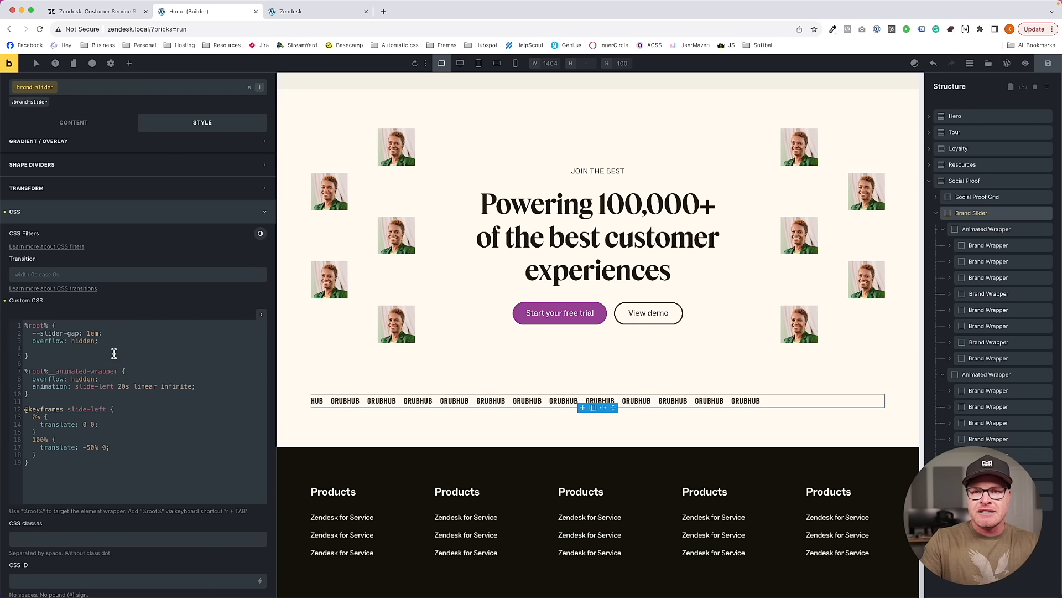
{"action": "type", "text": "width:"}
{"action": "left_click", "coordinate": [114, 353]}
{"action": "type", "text": "100%;"}
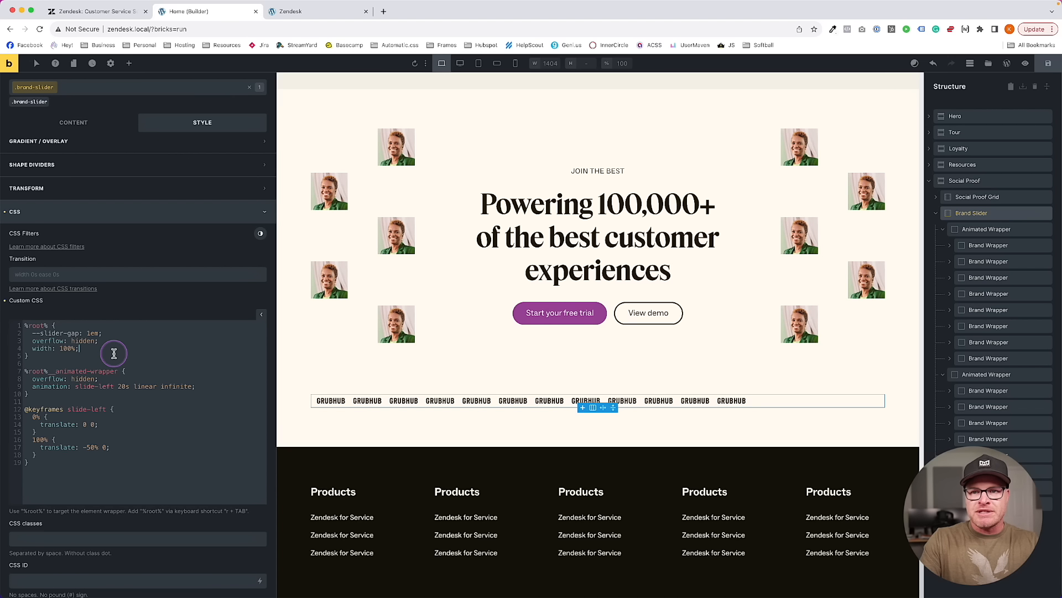
{"action": "key", "text": "Return"}
{"action": "type", "text": "max-width: var(--wi"}
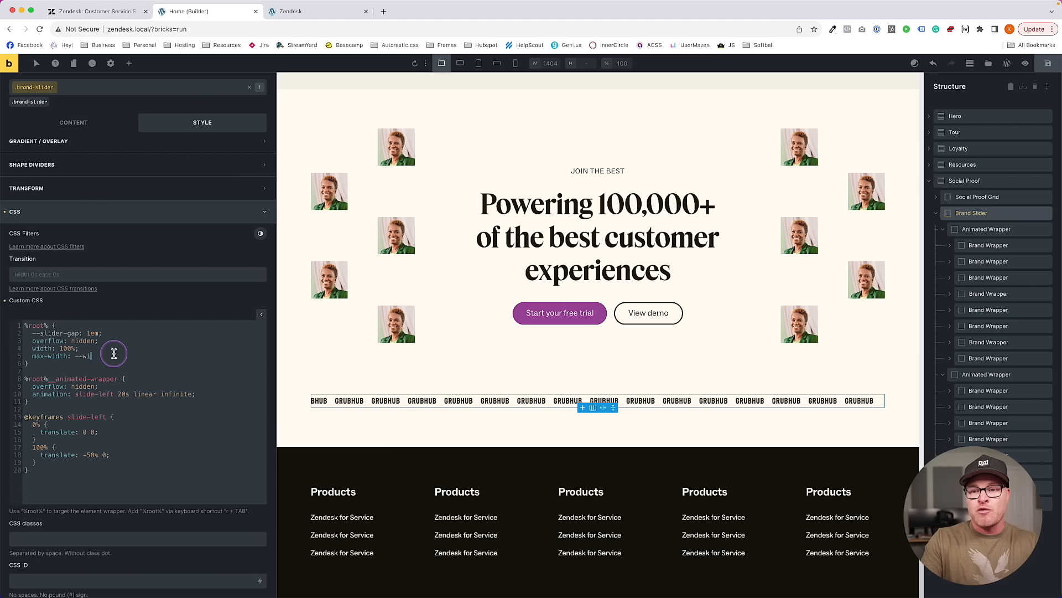
{"action": "type", "text": "dth-l);"}
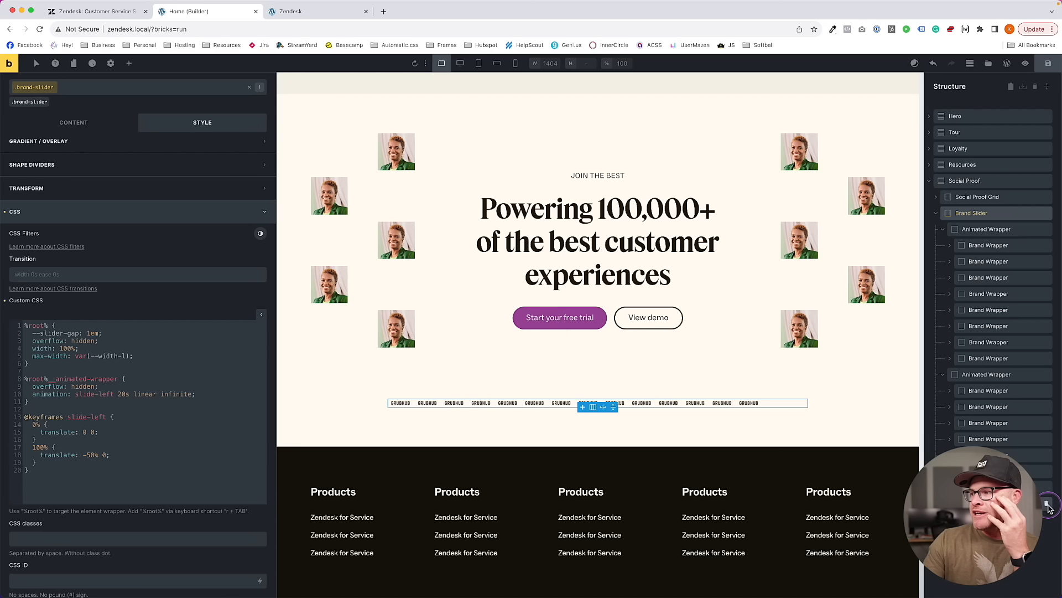
Delete the surplus Brand Wrappers from both Animated Wrappers, leaving six in each
{"action": "left_click", "coordinate": [1047, 488]}
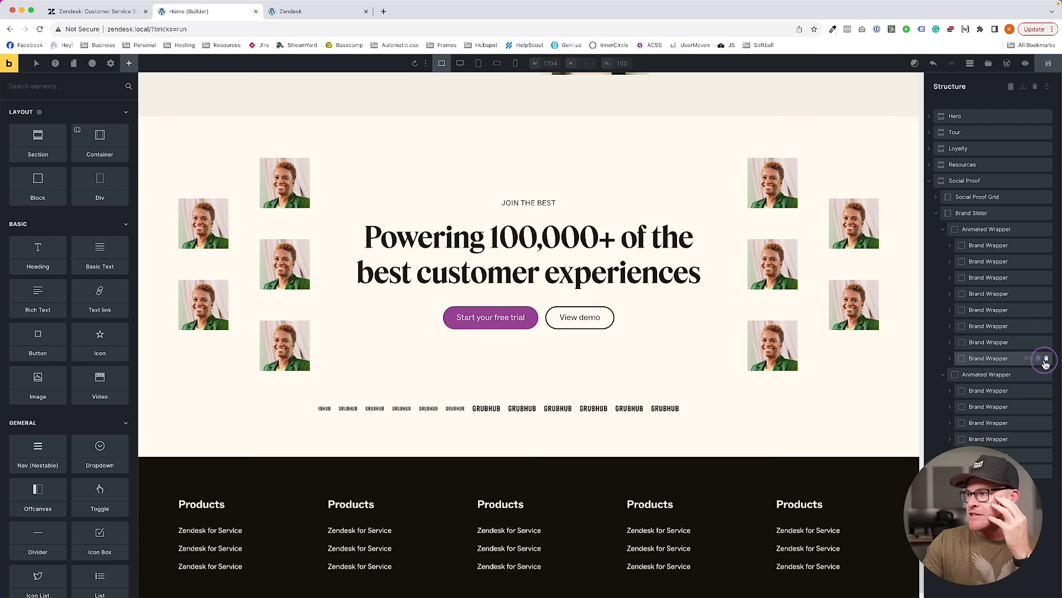
{"action": "left_click", "coordinate": [1046, 358]}
{"action": "left_click", "coordinate": [1047, 343]}
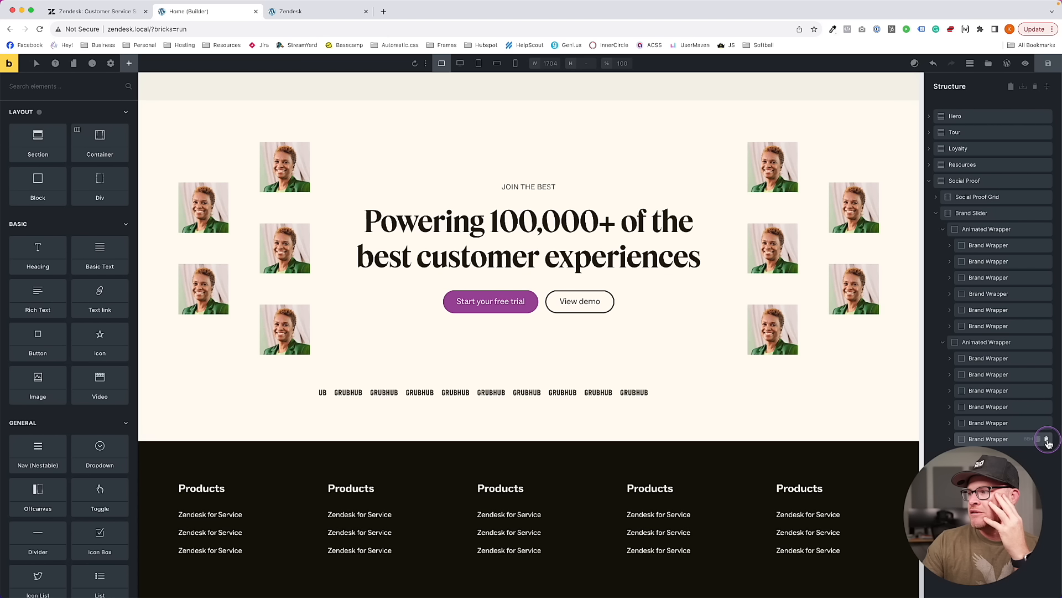
{"action": "left_click", "coordinate": [991, 439]}
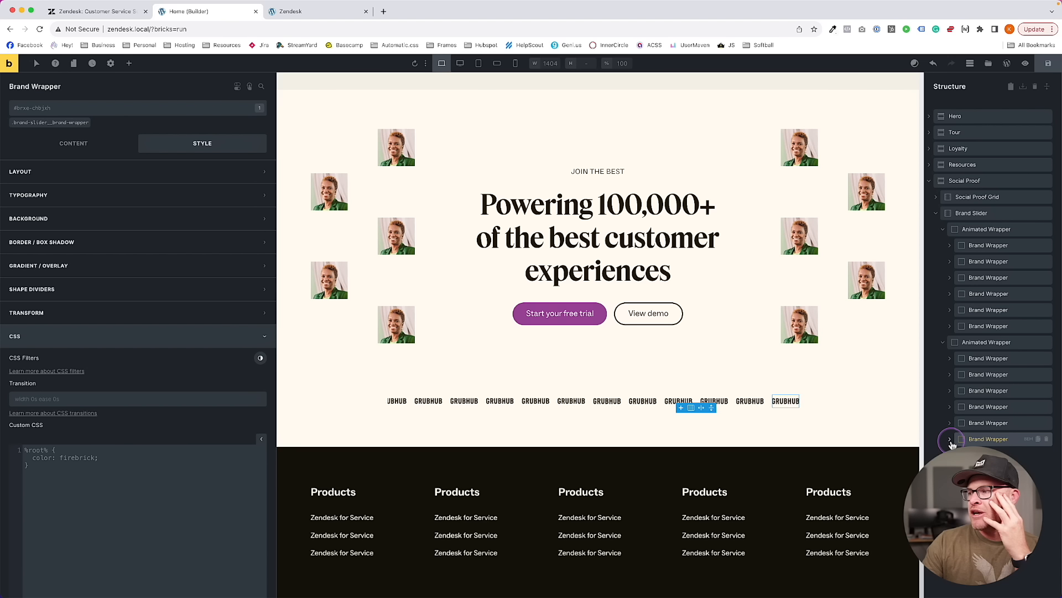
{"action": "left_click", "coordinate": [981, 356]}
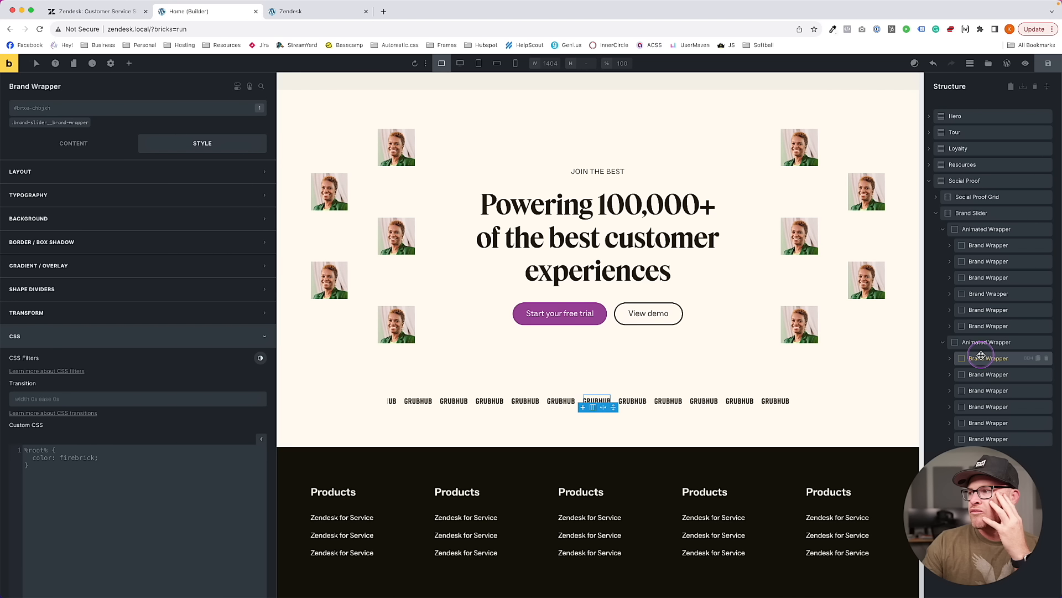
{"action": "left_click", "coordinate": [55, 122]}
{"action": "left_click", "coordinate": [89, 169]}
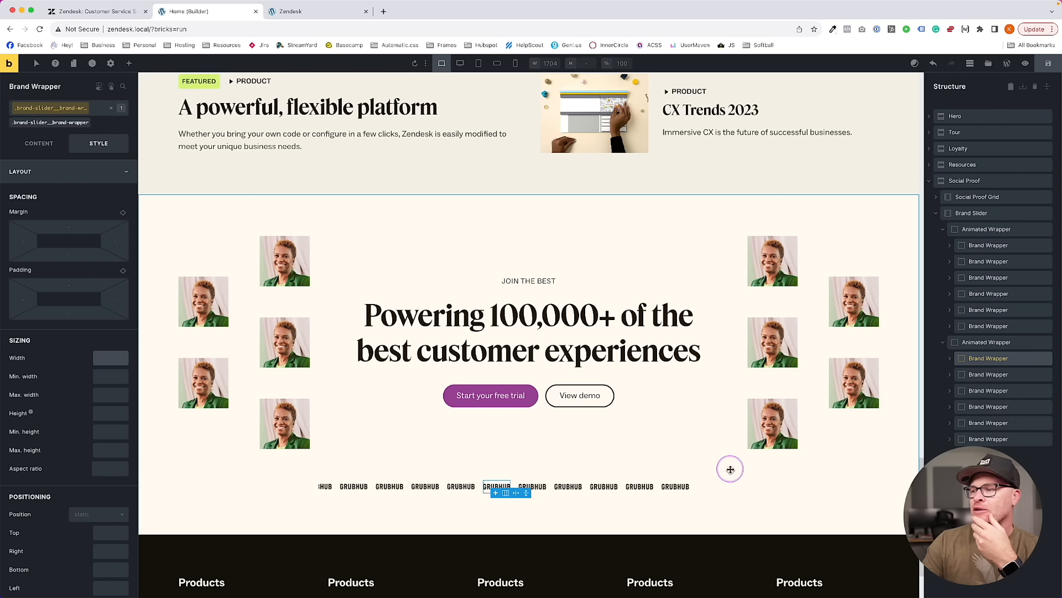
Set the minimum width of the .brand-slider__brand class to 5rem, using the Brand image in the second Animated Wrapper
{"action": "left_click", "coordinate": [950, 359]}
{"action": "left_click", "coordinate": [984, 374]}
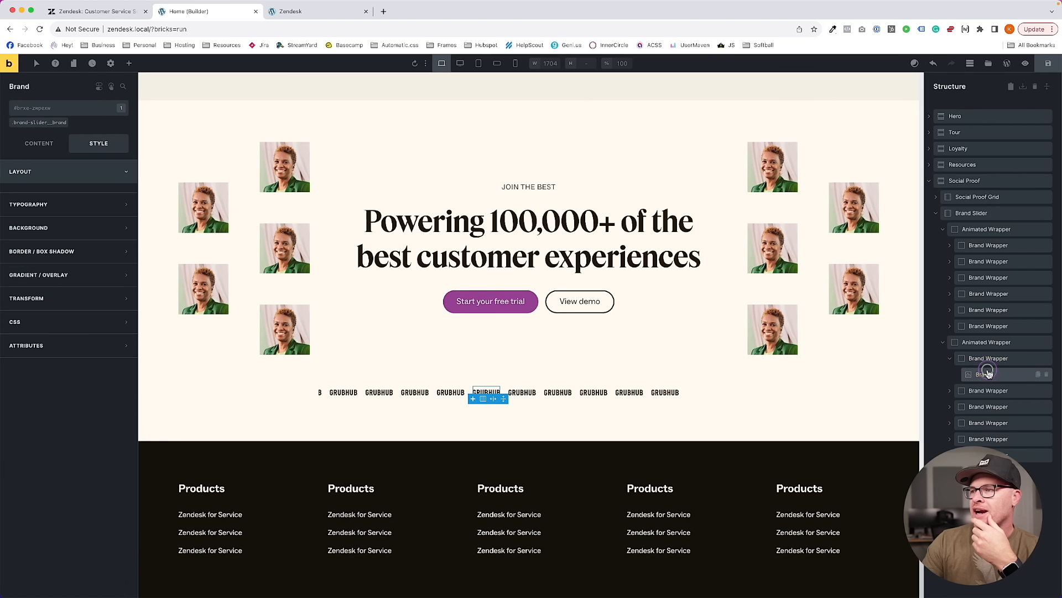
{"action": "left_click", "coordinate": [39, 122]}
{"action": "left_click", "coordinate": [78, 172]}
{"action": "left_click", "coordinate": [90, 172]}
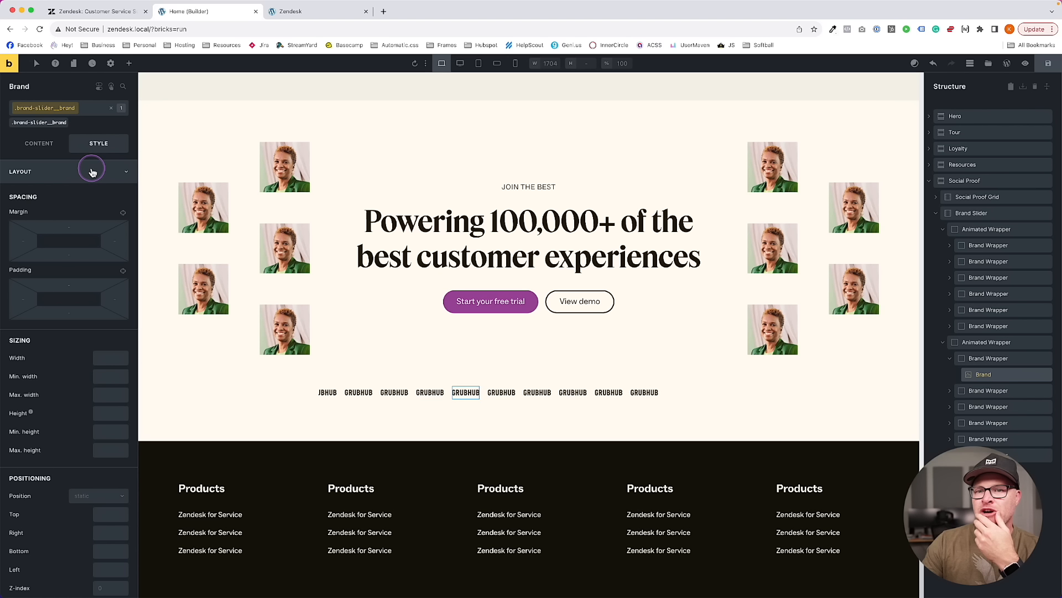
{"action": "left_click", "coordinate": [114, 359]}
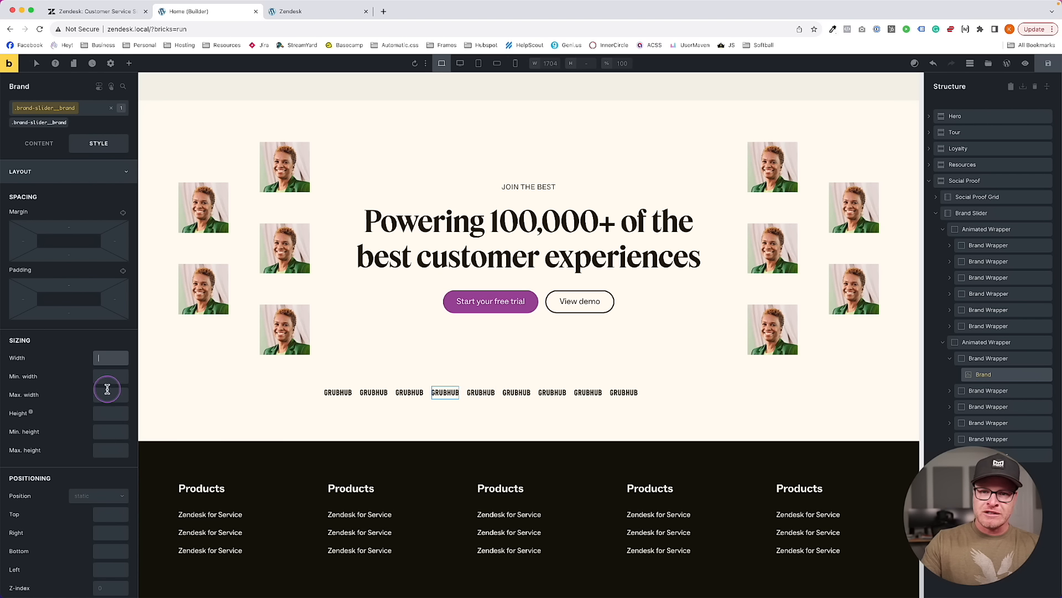
{"action": "left_click", "coordinate": [115, 376]}
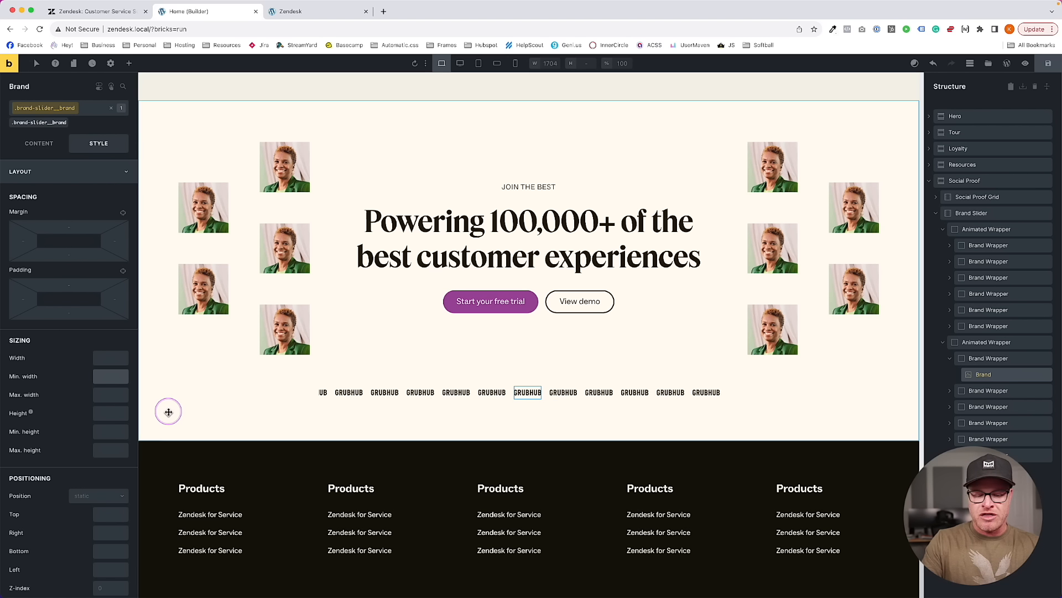
{"action": "type", "text": "150"}
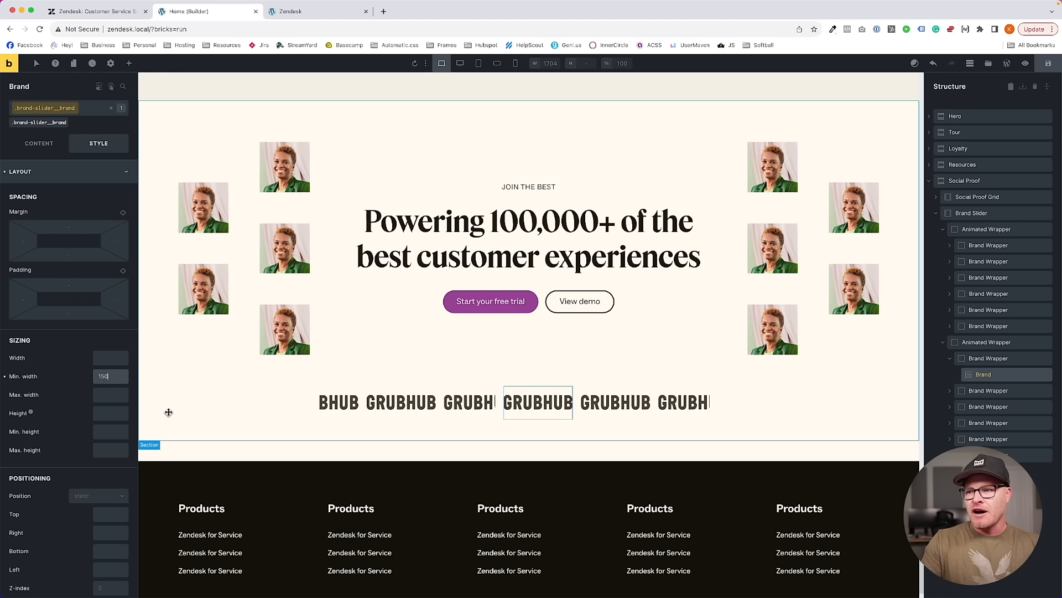
{"action": "key", "text": "BackSpace"}
{"action": "type", "text": "2"}
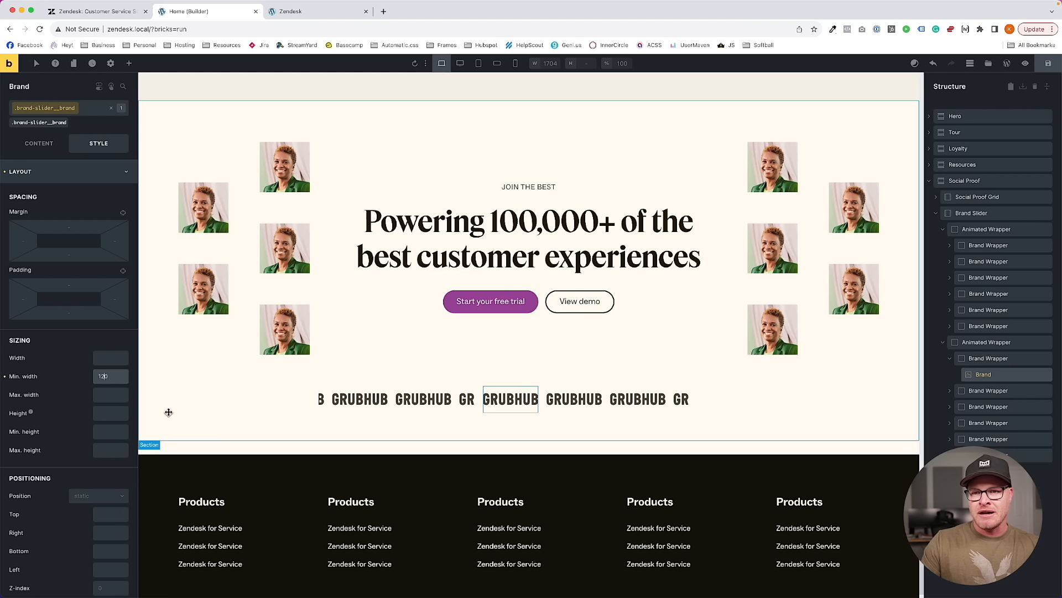
{"action": "key", "text": "BackSpace"}
{"action": "key", "text": "BackSpace"}
{"action": "key", "text": "BackSpace"}
{"action": "type", "text": "80"}
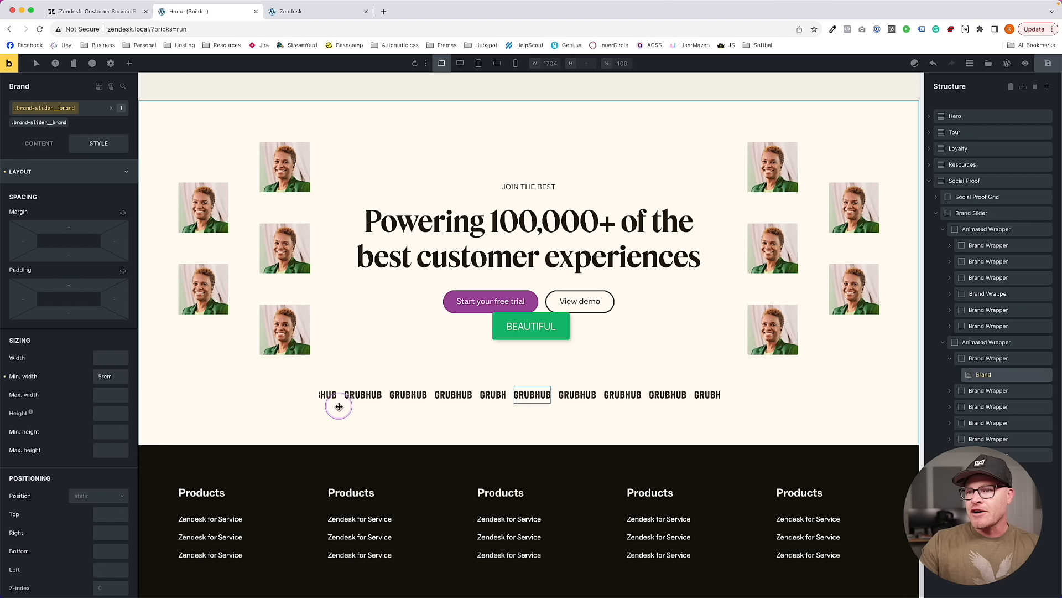
Check the logo row on the original Zendesk page and set the slide-left animation's duration to 8s in the Brand Slider's custom CSS
{"action": "left_click", "coordinate": [91, 11]}
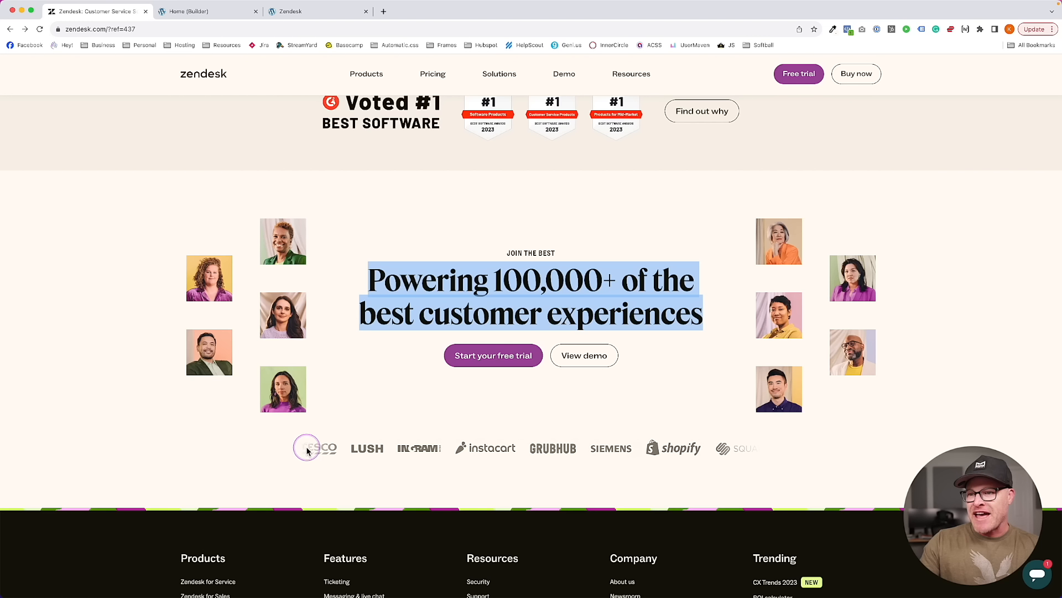
{"action": "left_click", "coordinate": [188, 12]}
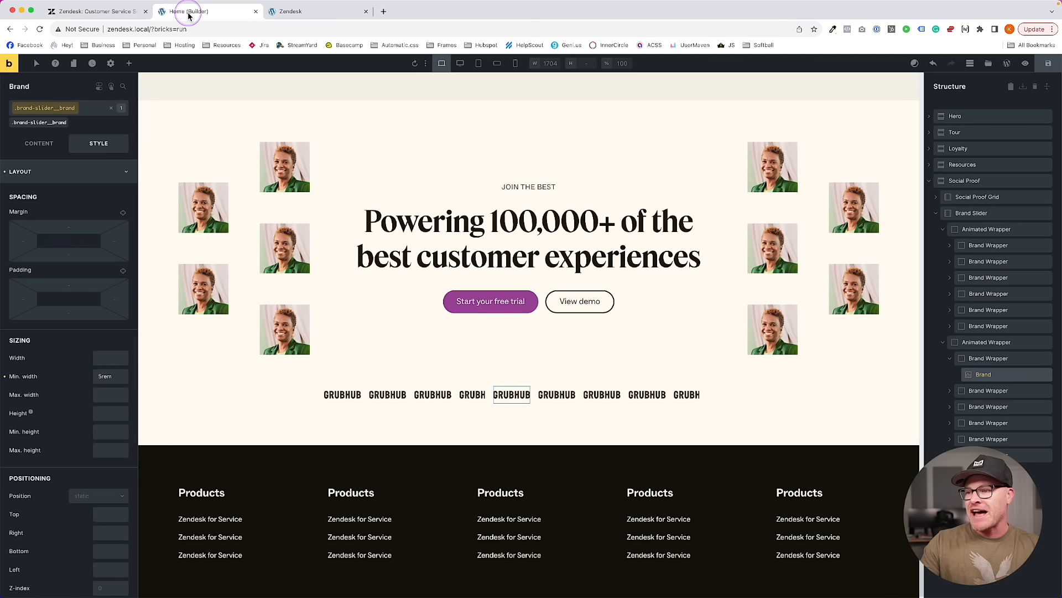
{"action": "left_click", "coordinate": [986, 211]}
{"action": "scroll", "coordinate": [80, 310], "scroll_direction": "down", "scroll_amount": 10}
{"action": "left_click", "coordinate": [72, 567]}
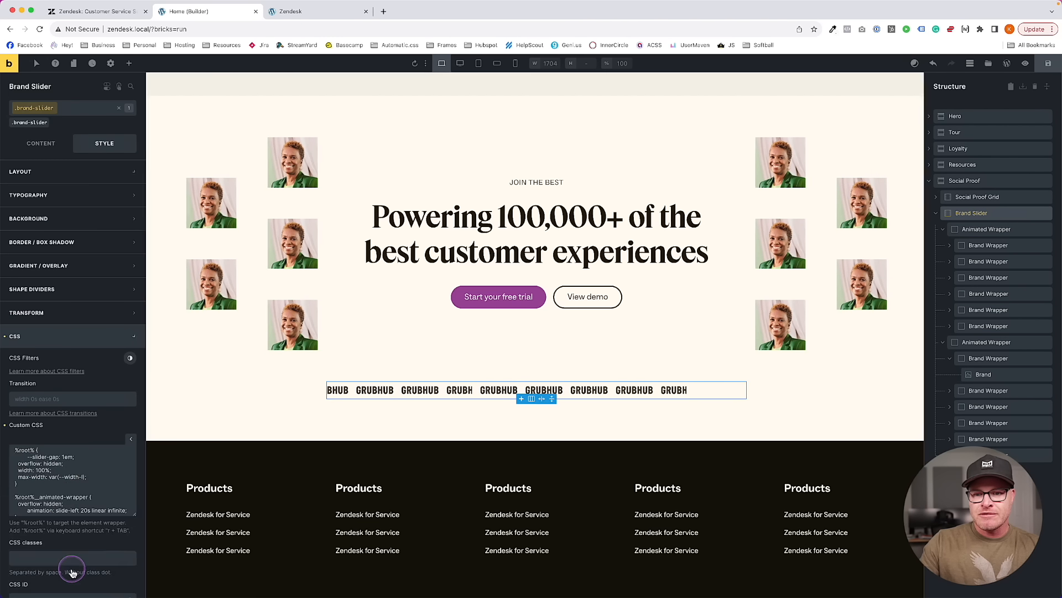
{"action": "scroll", "coordinate": [137, 510], "scroll_direction": "down", "scroll_amount": 2}
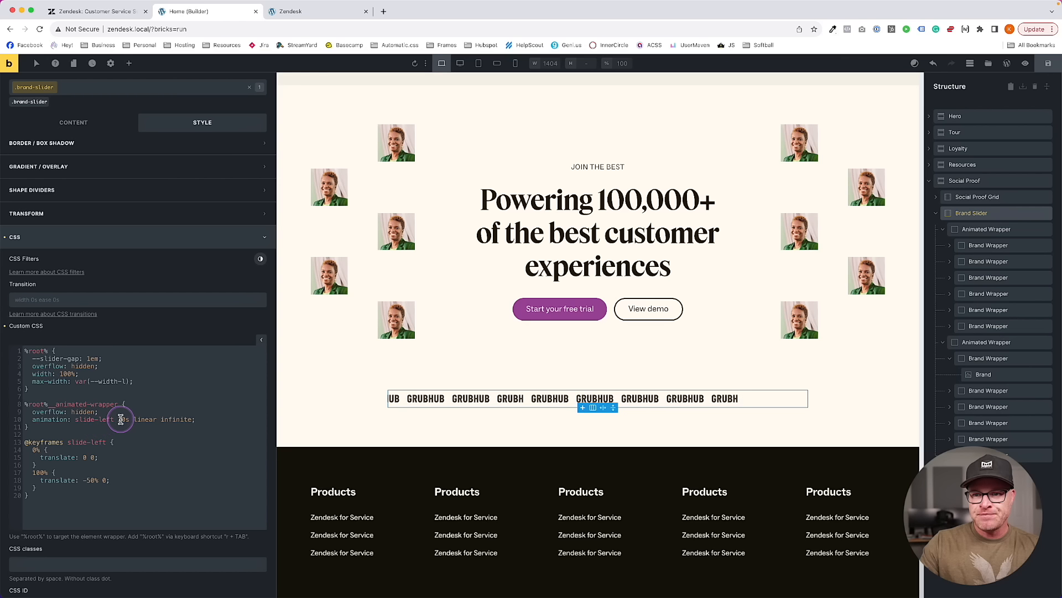
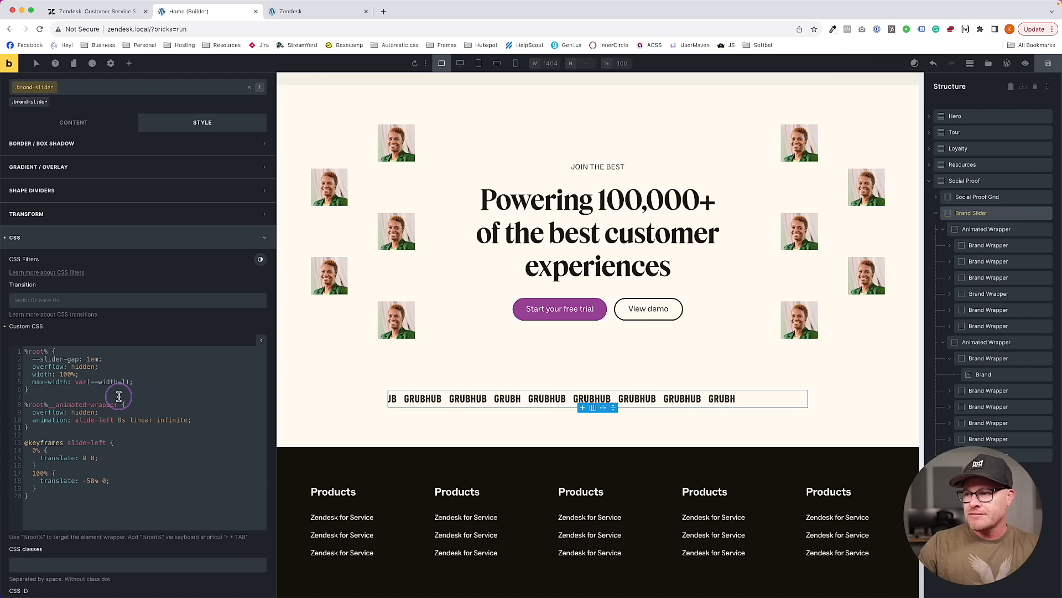
Add an empty %root%::before, %root%::after rule between the %root% and %root%__animated-wrapper rules of the custom CSS
{"action": "key", "text": "Return"}
{"action": "key", "text": "Return"}
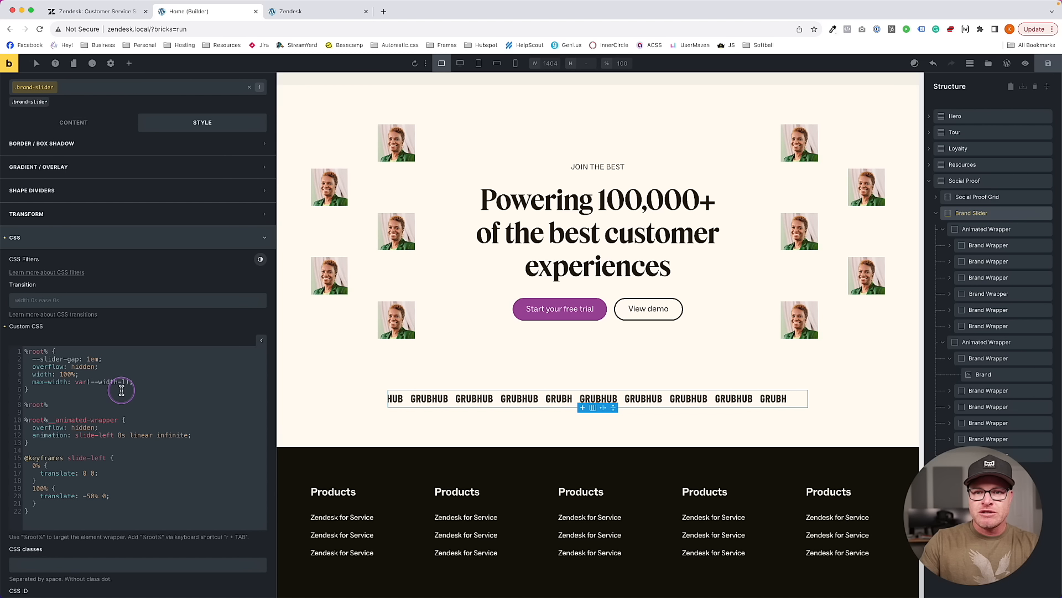
{"action": "type", "text": "%root% {"}
{"action": "key", "text": "Return"}
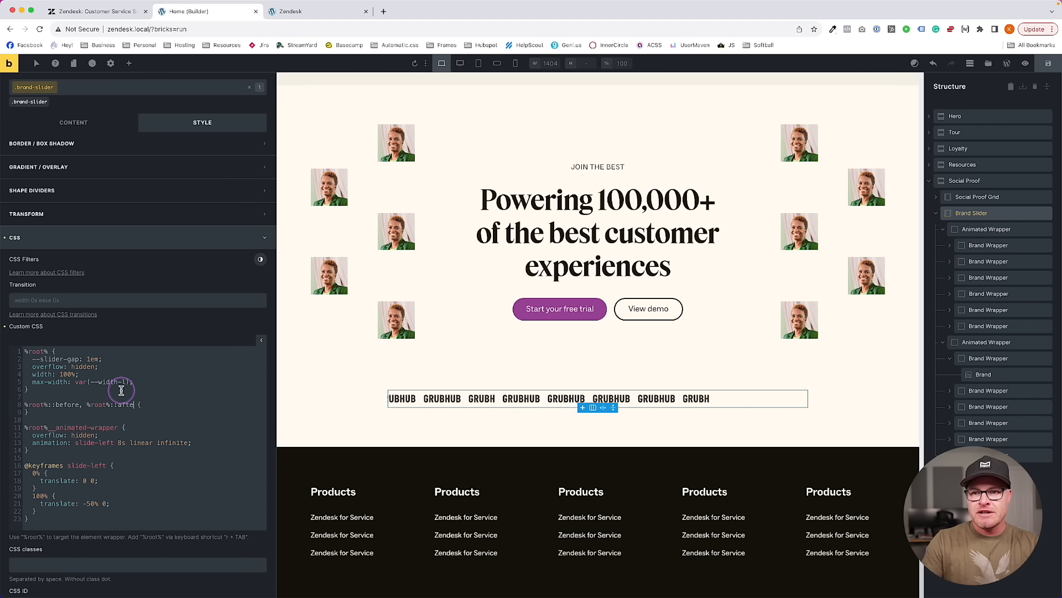
{"action": "type", "text": "r"}
Add content: ''; and position: absolute; to the %root%::before, %root%::after rule
{"action": "left_click", "coordinate": [149, 400]}
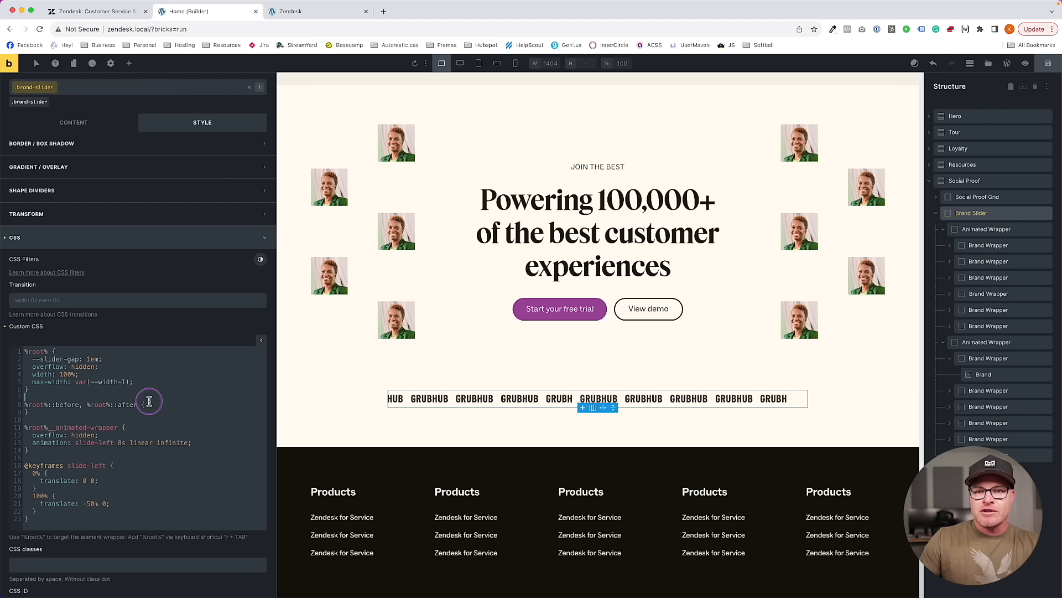
{"action": "left_click", "coordinate": [149, 400]}
{"action": "key", "text": "Return"}
{"action": "type", "text": "content: '';"}
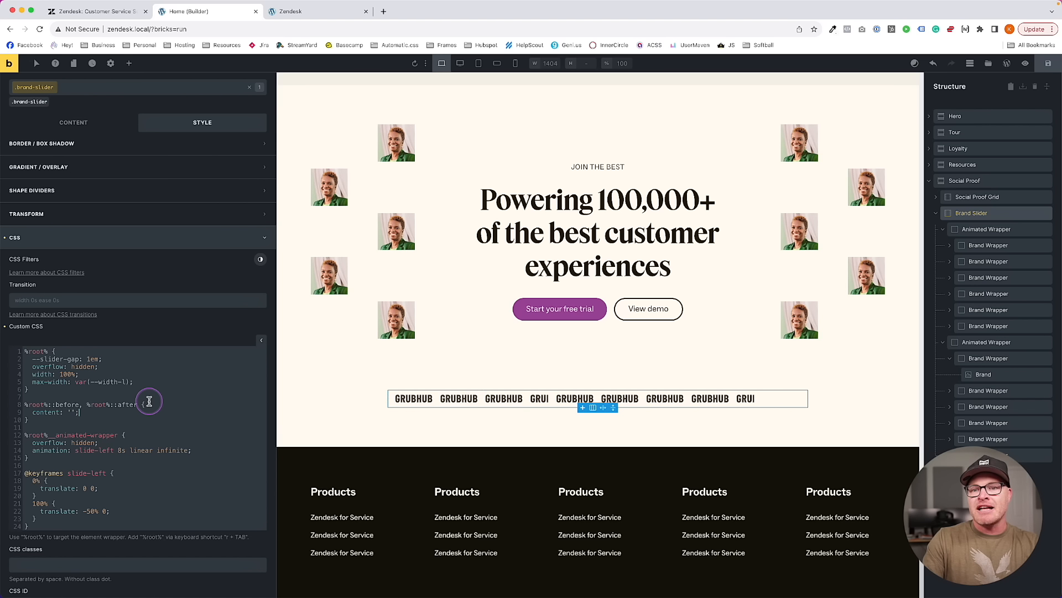
{"action": "key", "text": "Return"}
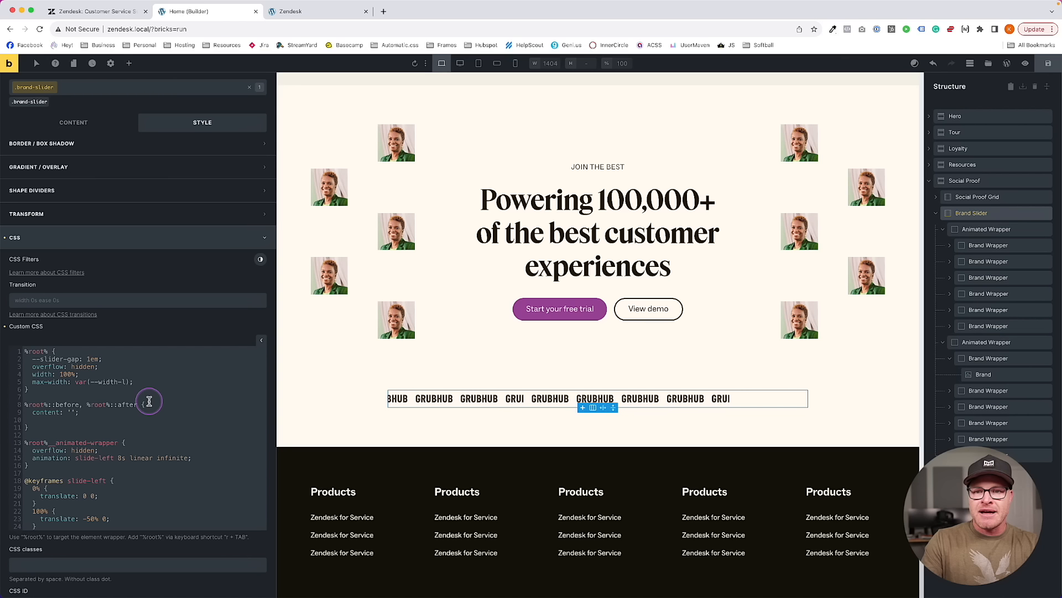
{"action": "type", "text": "position: absolute"}
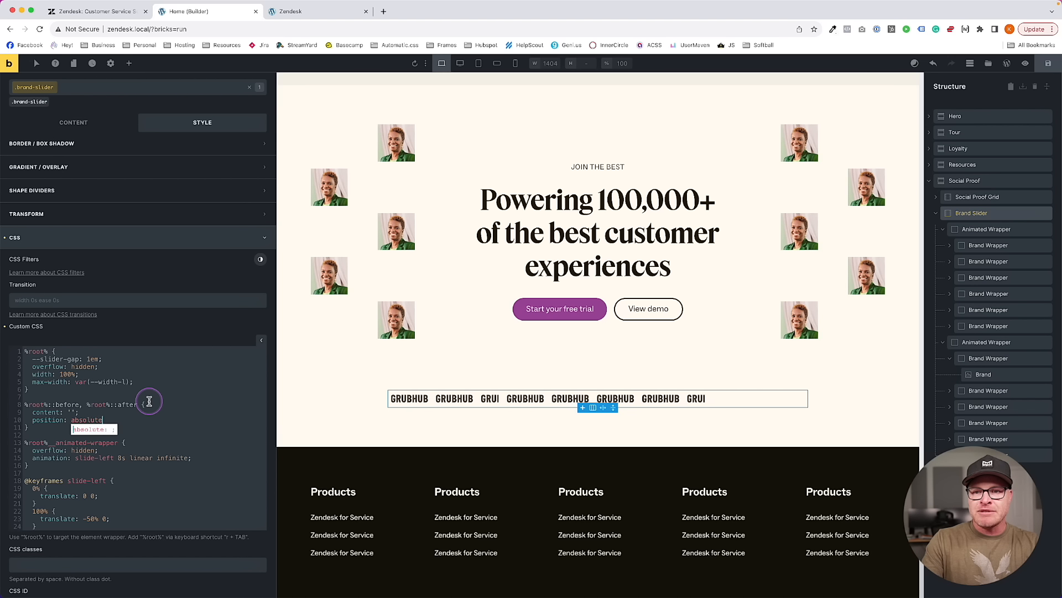
{"action": "type", "text": ";"}
Add inset-block-start: 0; below the absolute position in the pseudo-element rule
{"action": "key", "text": "Return"}
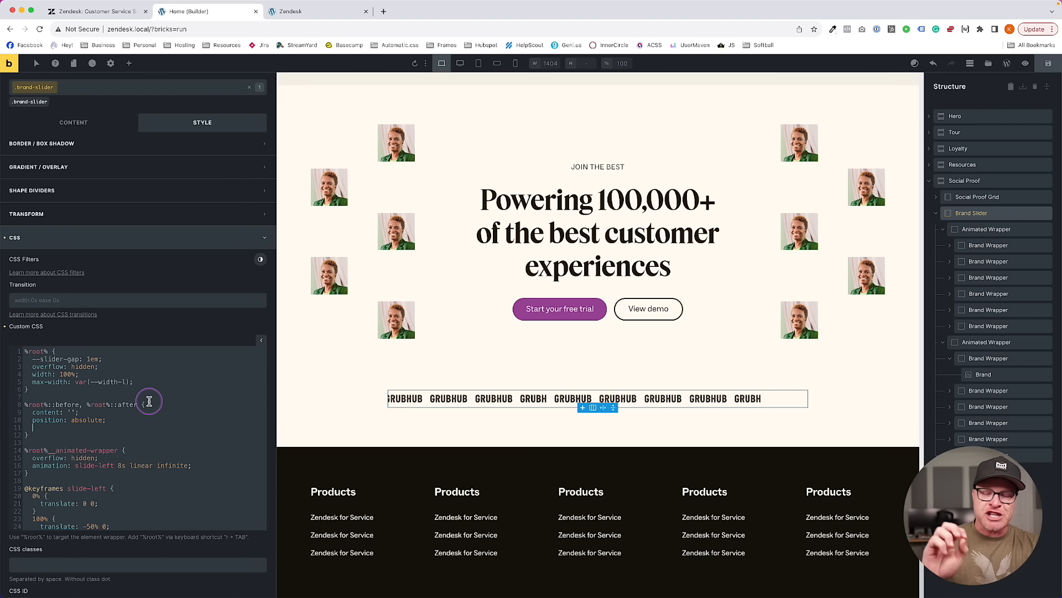
{"action": "type", "text": "lef"}
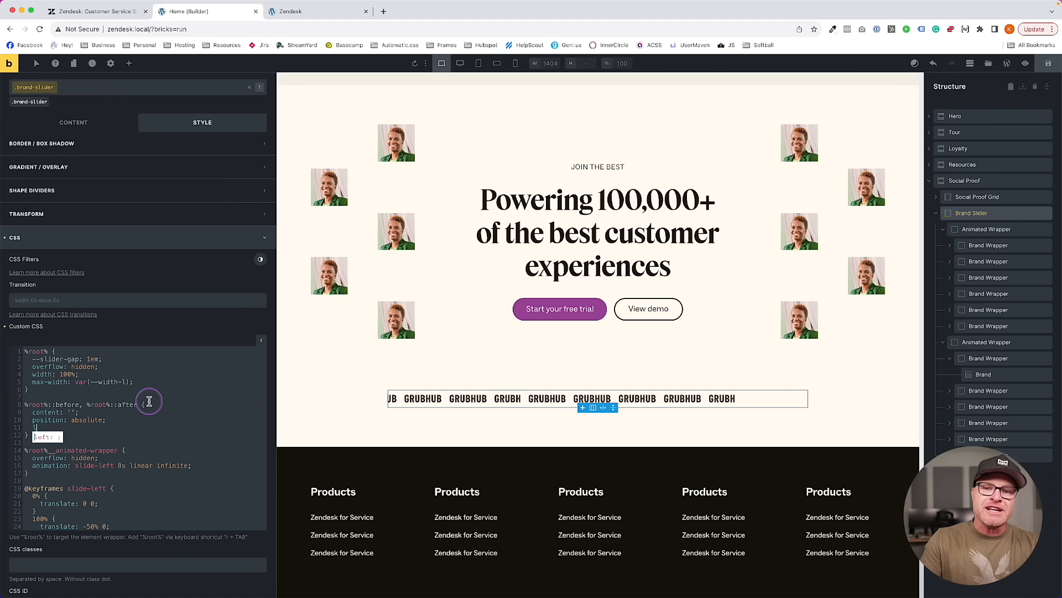
{"action": "key", "text": "BackSpace"}
{"action": "type", "text": "inset: "}
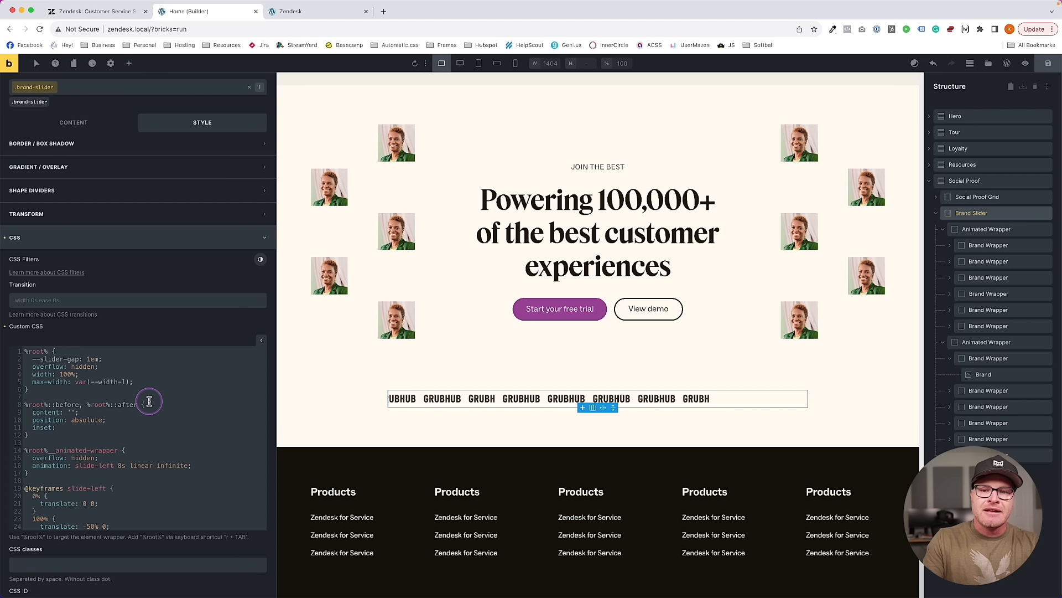
{"action": "type", "text": "block-start"}
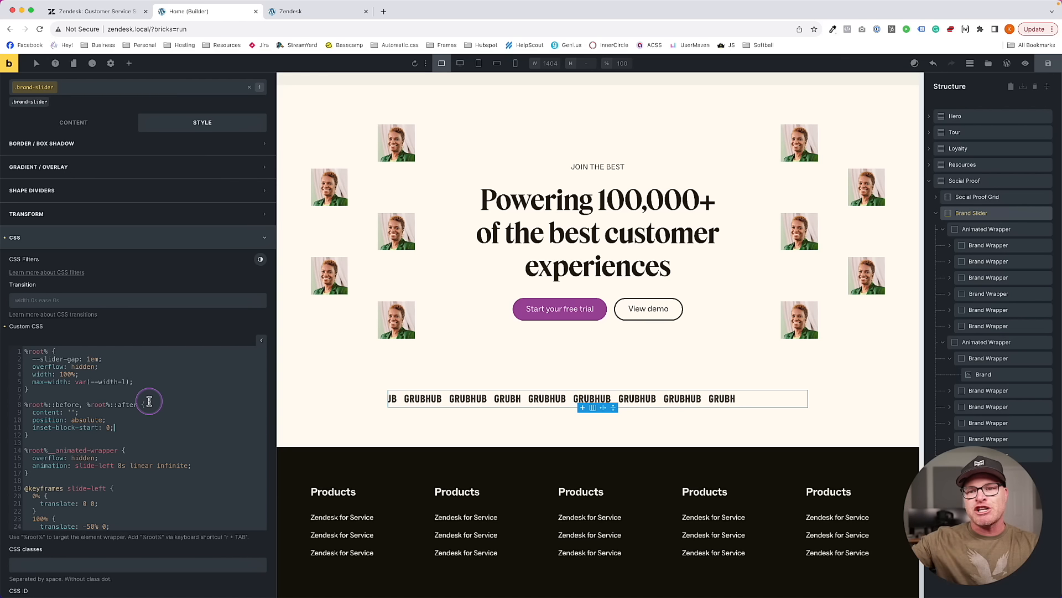
Size the slider's pseudo-elements with width: 100px; and height: 100%; and give them background-color: red;
{"action": "key", "text": "Return"}
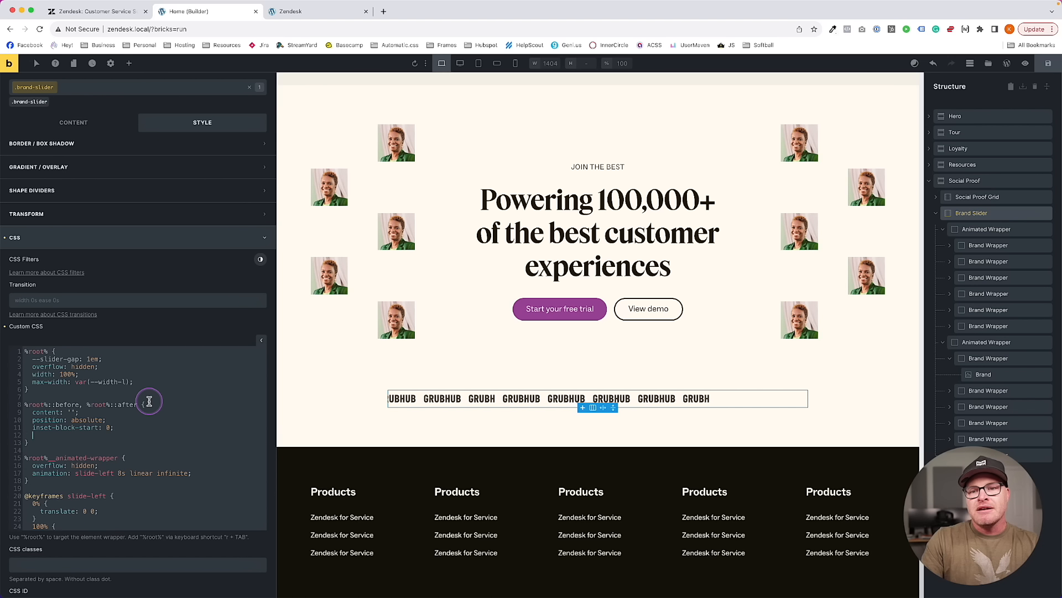
{"action": "type", "text": "width: 100px;"}
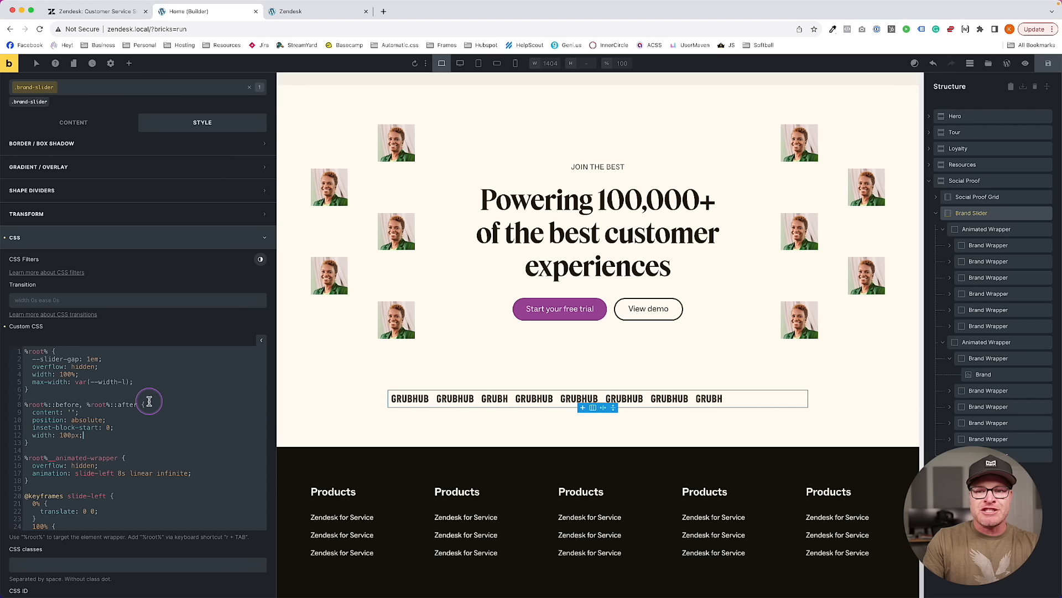
{"action": "key", "text": "Return"}
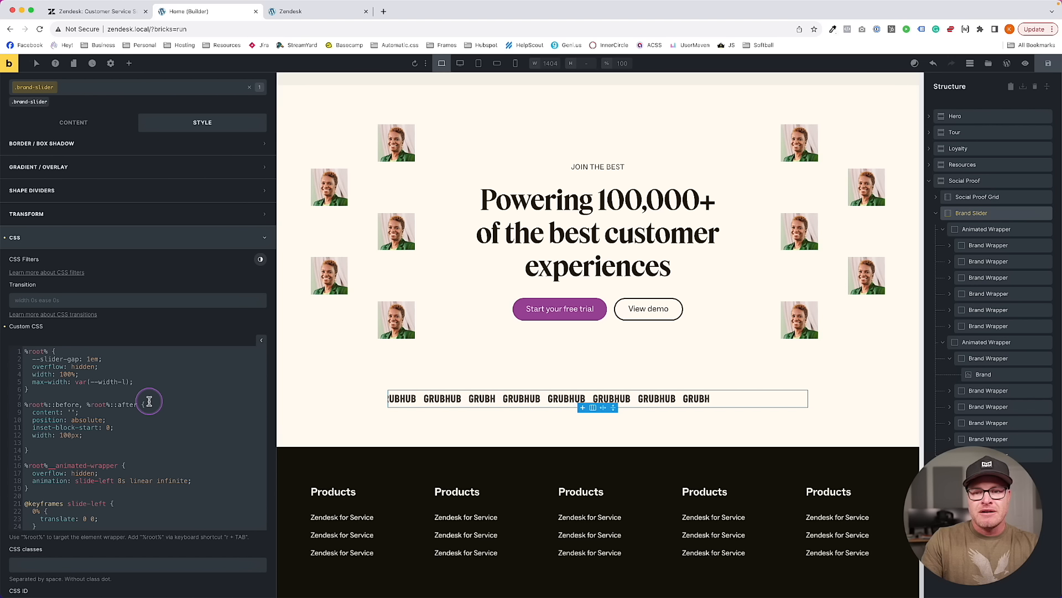
{"action": "type", "text": "height: "}
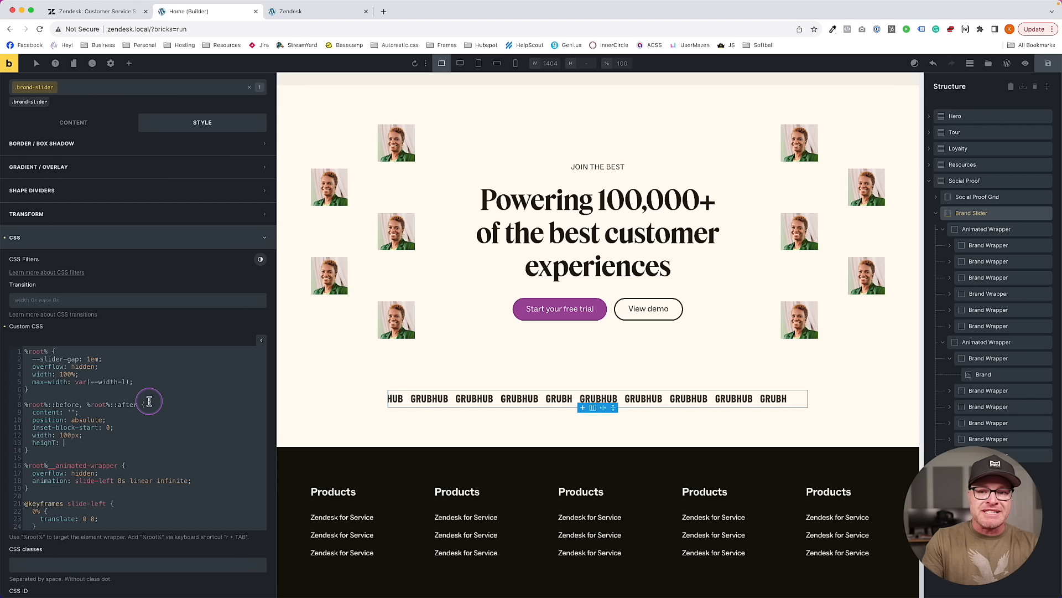
{"action": "type", "text": "100%100%;"}
{"action": "key", "text": "Return"}
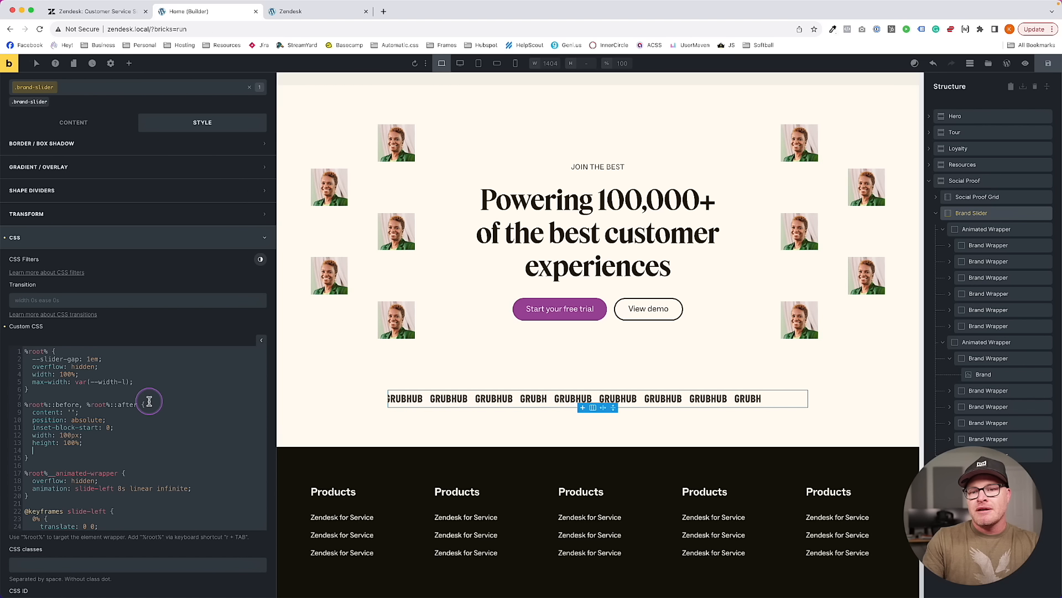
{"action": "type", "text": "background-color: red;"}
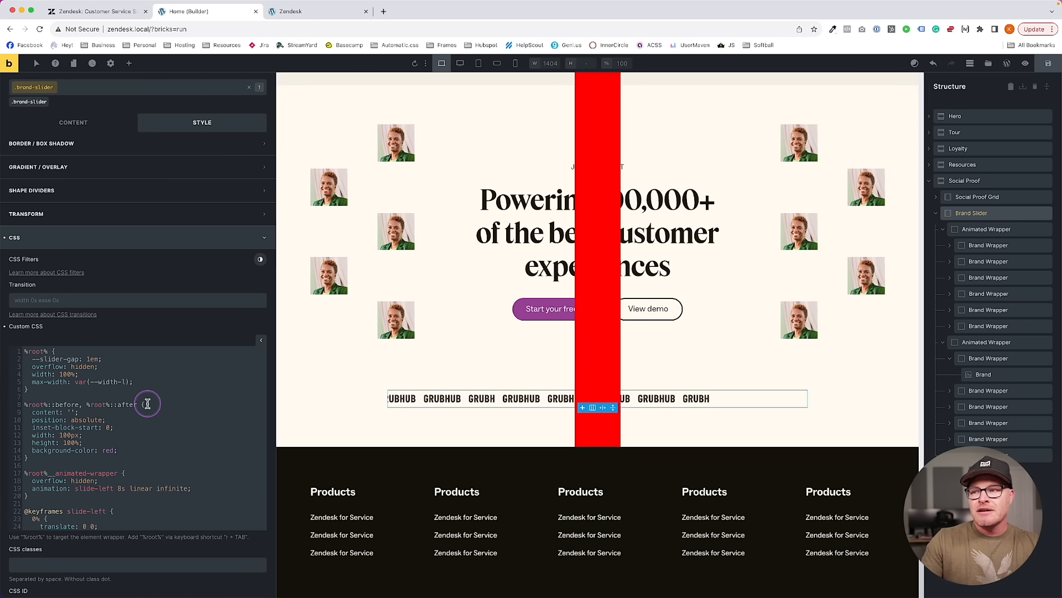
Add position: relative; below the max-width in the Brand Slider's %root% rule
{"action": "left_click", "coordinate": [148, 384]}
{"action": "key", "text": "Return"}
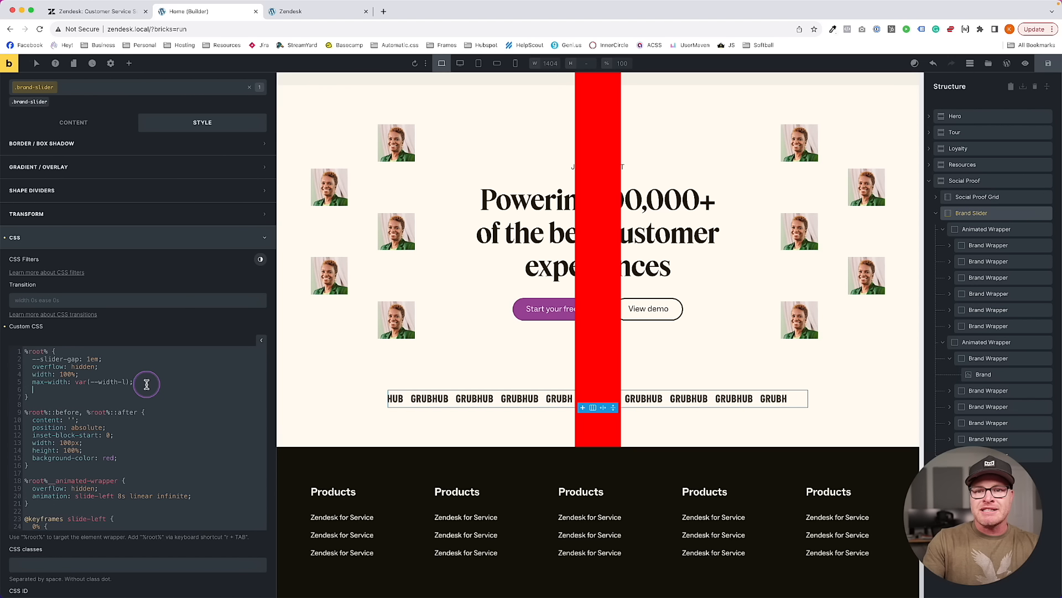
{"action": "type", "text": "position: relative;"}
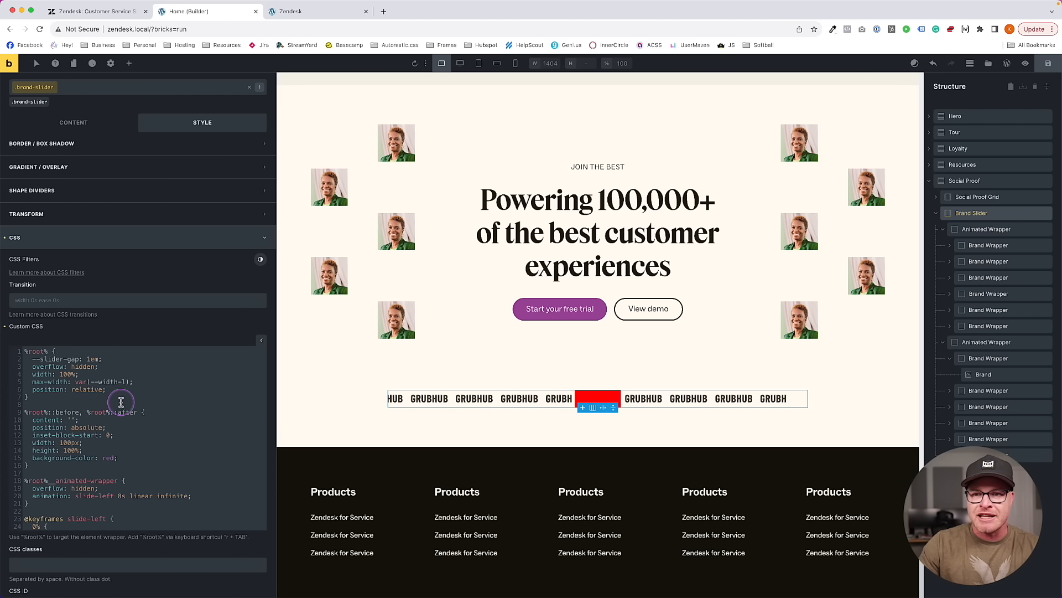
Add a %root%::before rule containing inset-inline-start: 0; below the shared pseudo-element rule
{"action": "left_click", "coordinate": [89, 466]}
{"action": "key", "text": "Return"}
{"action": "key", "text": "Return"}
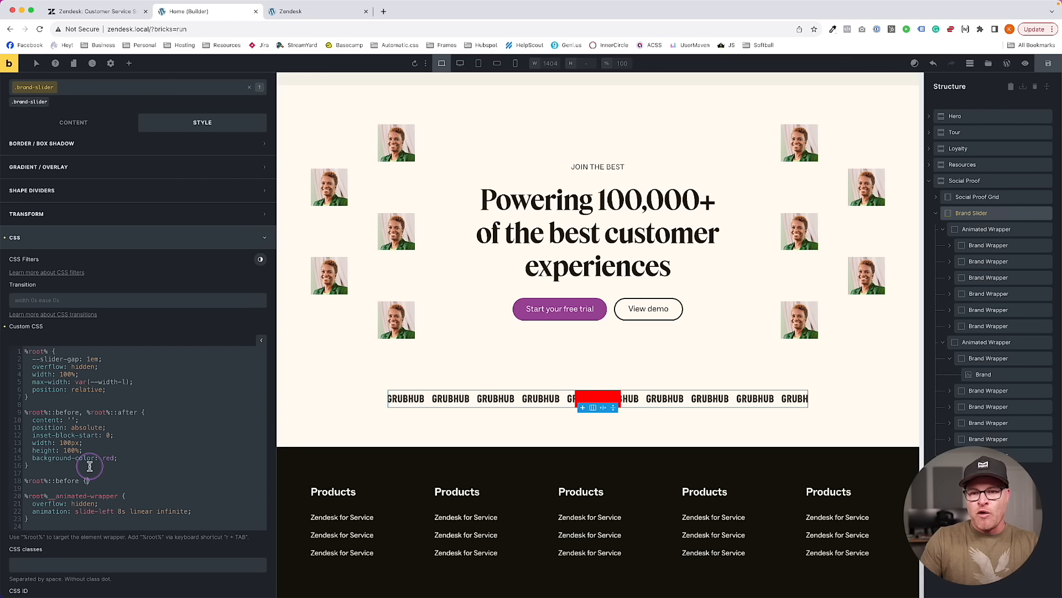
{"action": "key", "text": "Return"}
{"action": "key", "text": "Return"}
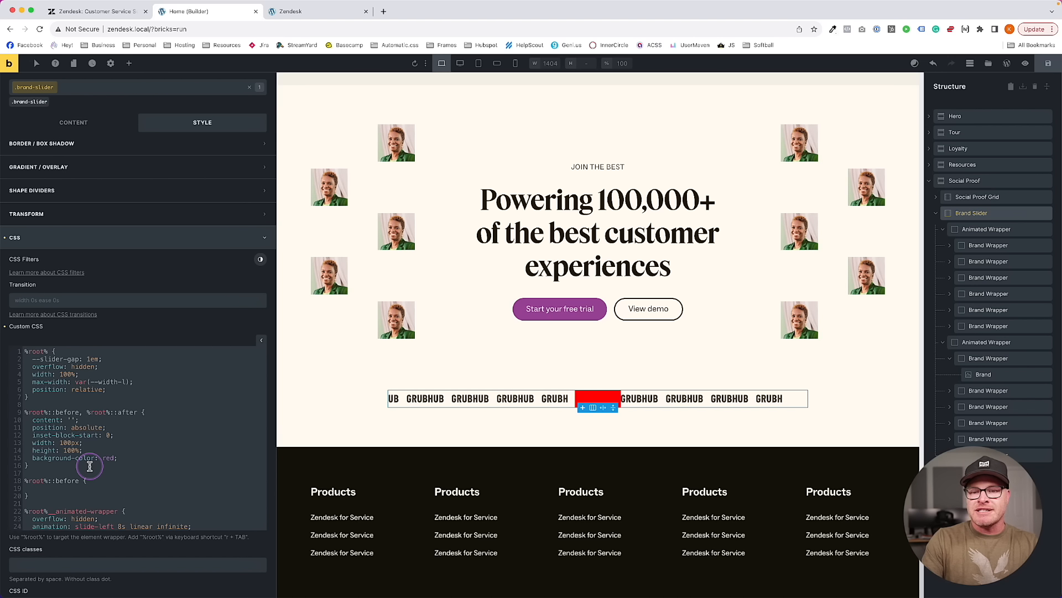
{"action": "type", "text": "inset-inline-start: 0;"}
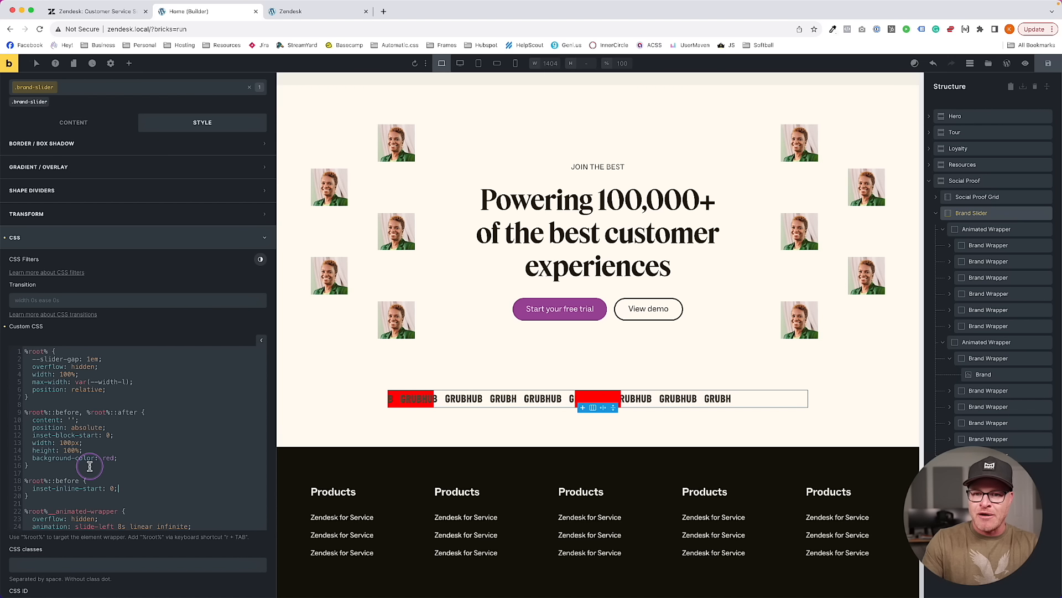
Duplicate the %root%::before rule directly below itself
{"action": "left_click_drag", "start_coordinate": [36, 496], "coordinate": [25, 483]}
{"action": "key", "text": "super+c"}
{"action": "left_click", "coordinate": [38, 496]}
{"action": "key", "text": "Return"}
{"action": "key", "text": "super+v"}
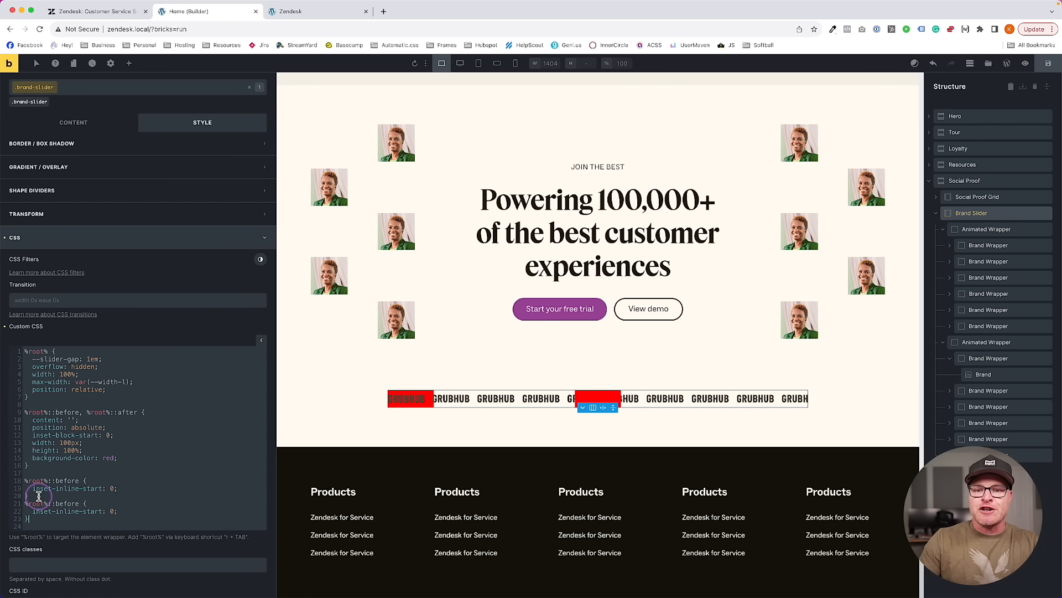
Turn the duplicated rule into %root%::after with inset-inline-end: 0;
{"action": "triple_click", "coordinate": [72, 503]}
{"action": "type", "text": "aft inset-inline-start: 0;"}
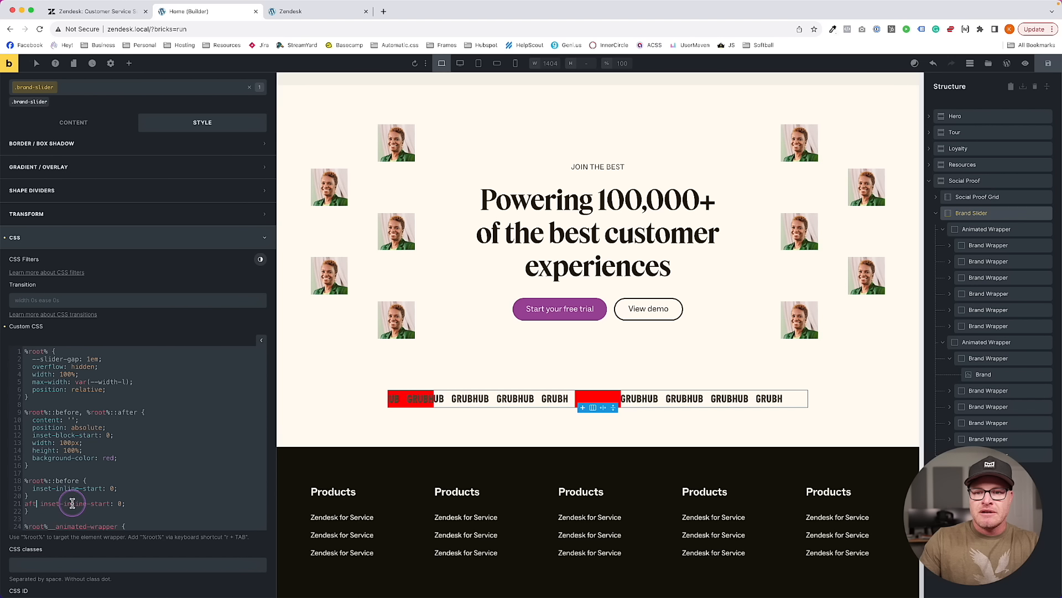
{"action": "key", "text": "super+z"}
{"action": "double_click", "coordinate": [72, 503]}
{"action": "type", "text": "aft"}
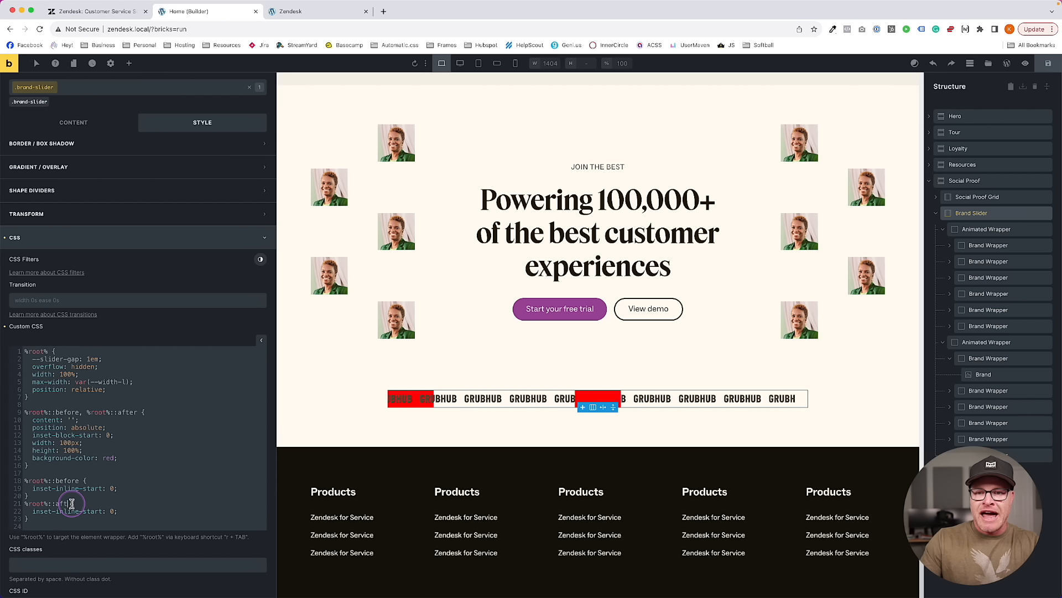
{"action": "type", "text": "er"}
{"action": "scroll", "coordinate": [83, 492], "scroll_direction": "down", "scroll_amount": 4}
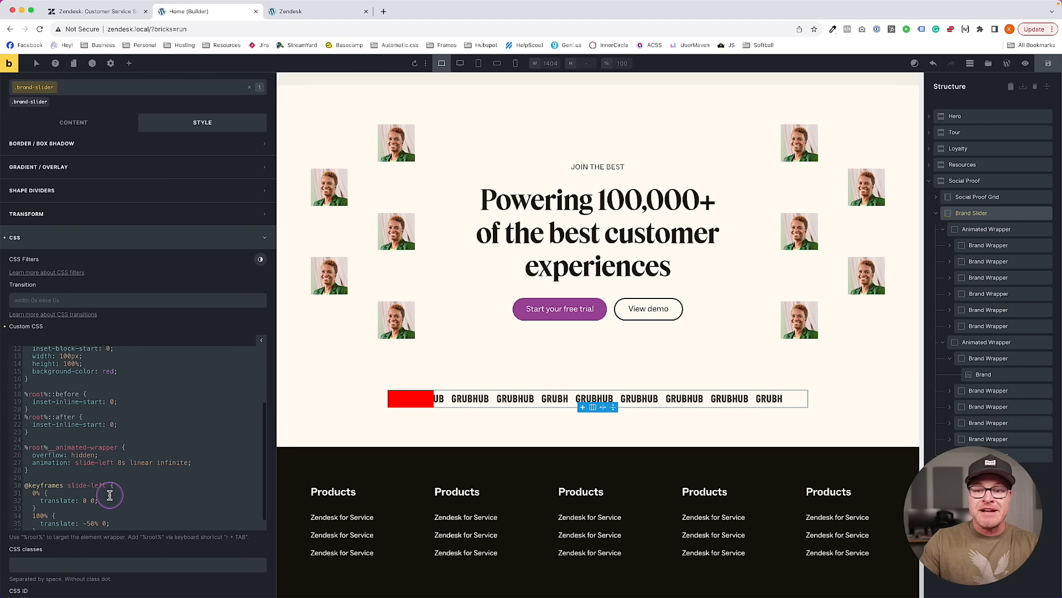
{"action": "double_click", "coordinate": [92, 424]}
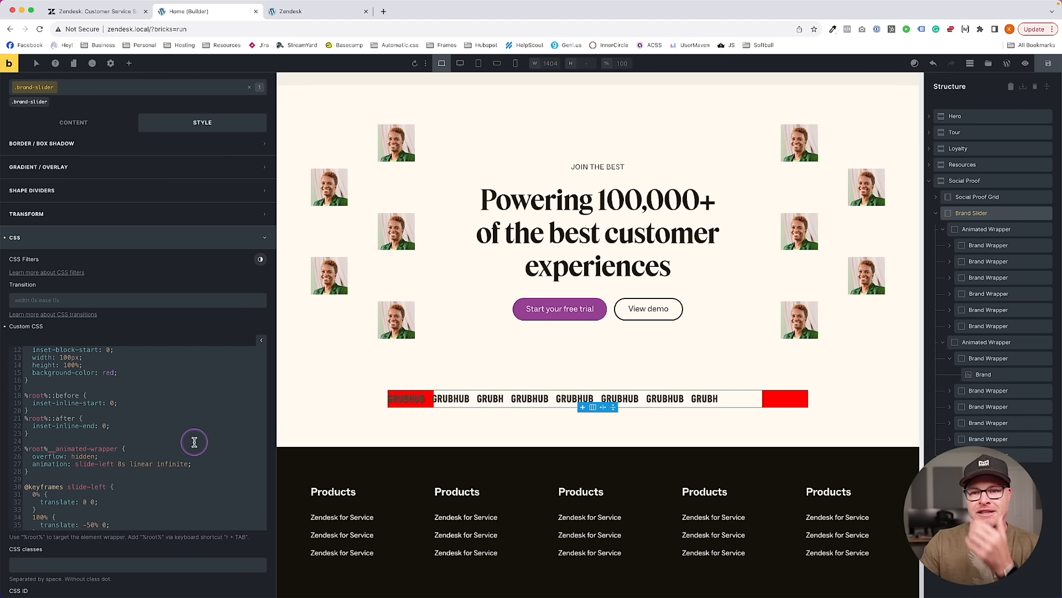
Add z-index: 1; below the background color in the shared %root%::before, %root%::after rule
{"action": "left_click", "coordinate": [121, 372]}
{"action": "key", "text": "Return"}
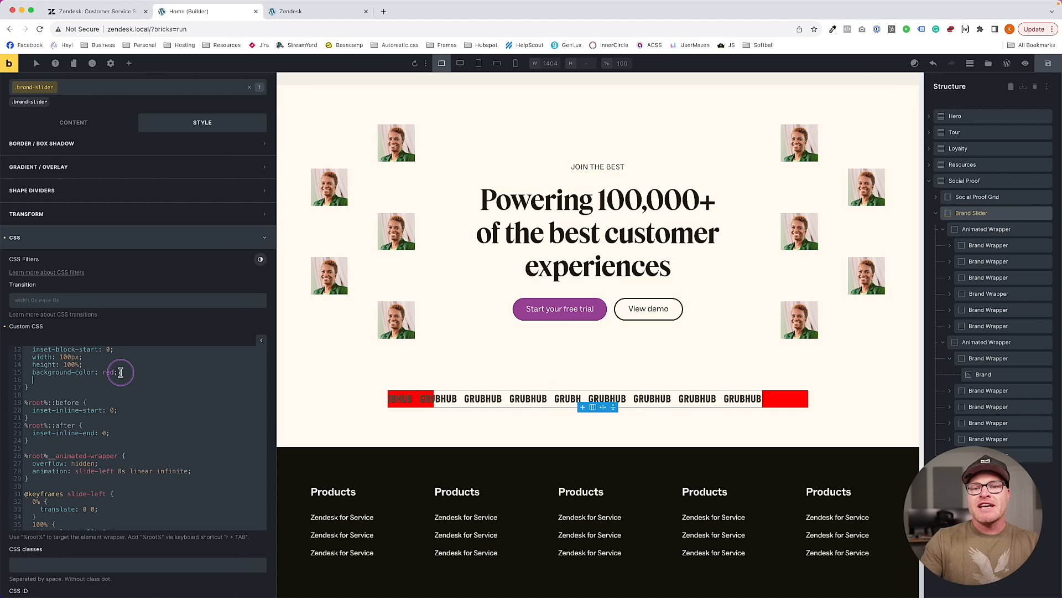
{"action": "type", "text": "z-index: 1;"}
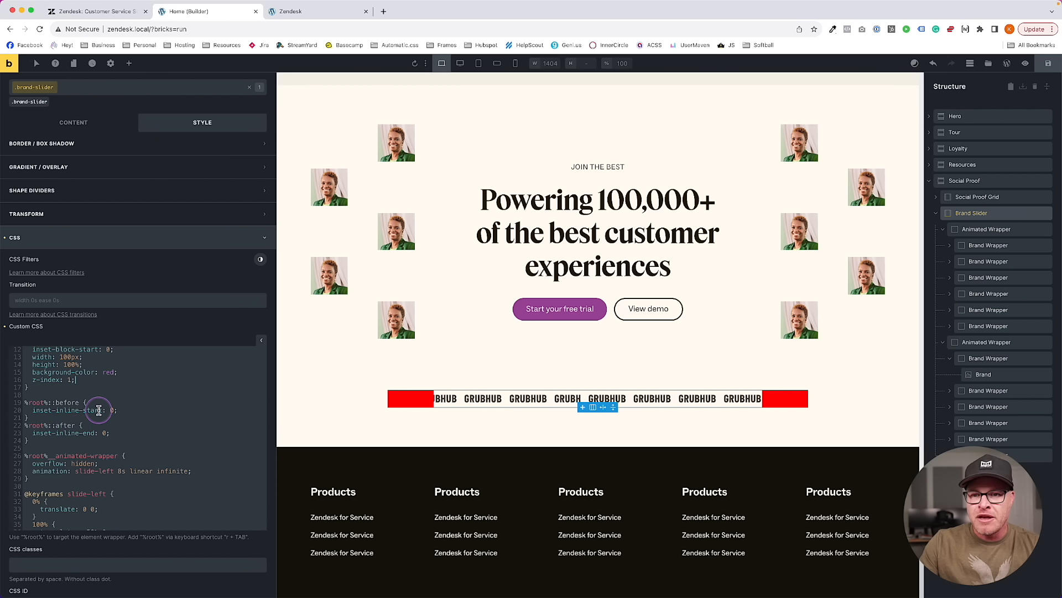
Add background-image: linear-gradient(red, blue); to the %root%::before rule below its inline inset
{"action": "scroll", "coordinate": [96, 442], "scroll_direction": "up", "scroll_amount": 3}
{"action": "scroll", "coordinate": [98, 443], "scroll_direction": "down", "scroll_amount": 3}
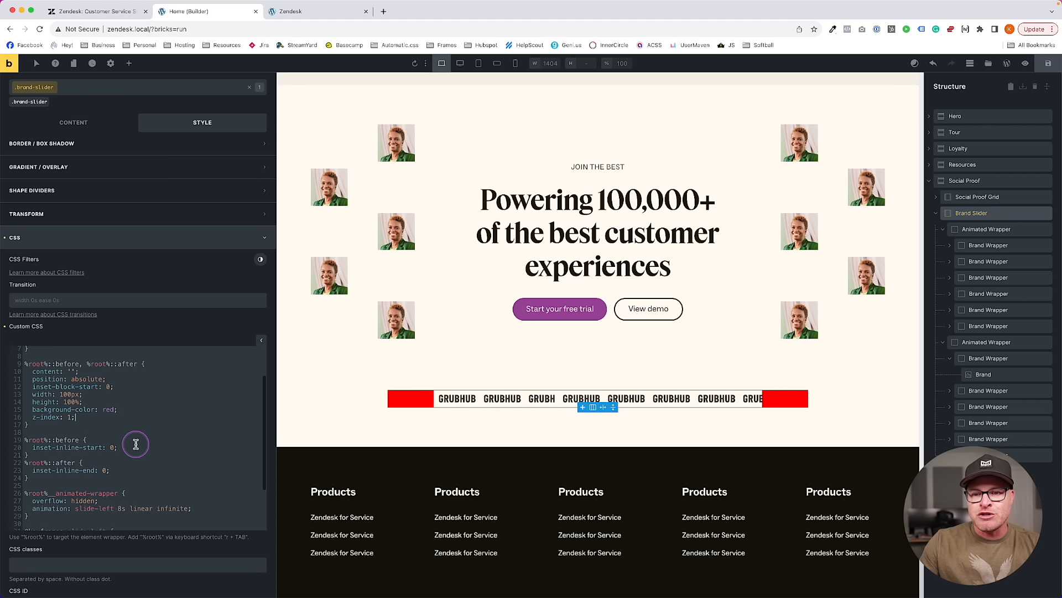
{"action": "left_click", "coordinate": [133, 421]}
{"action": "key", "text": "Return"}
{"action": "type", "text": "backgrfound"}
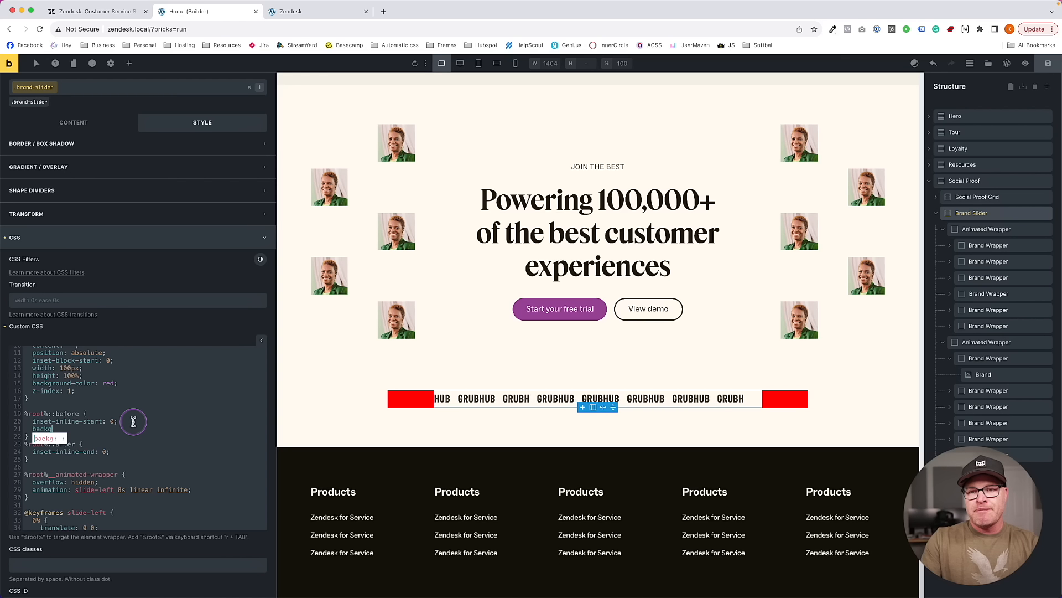
{"action": "key", "text": "BackSpace"}
{"action": "type", "text": "ound-image:"}
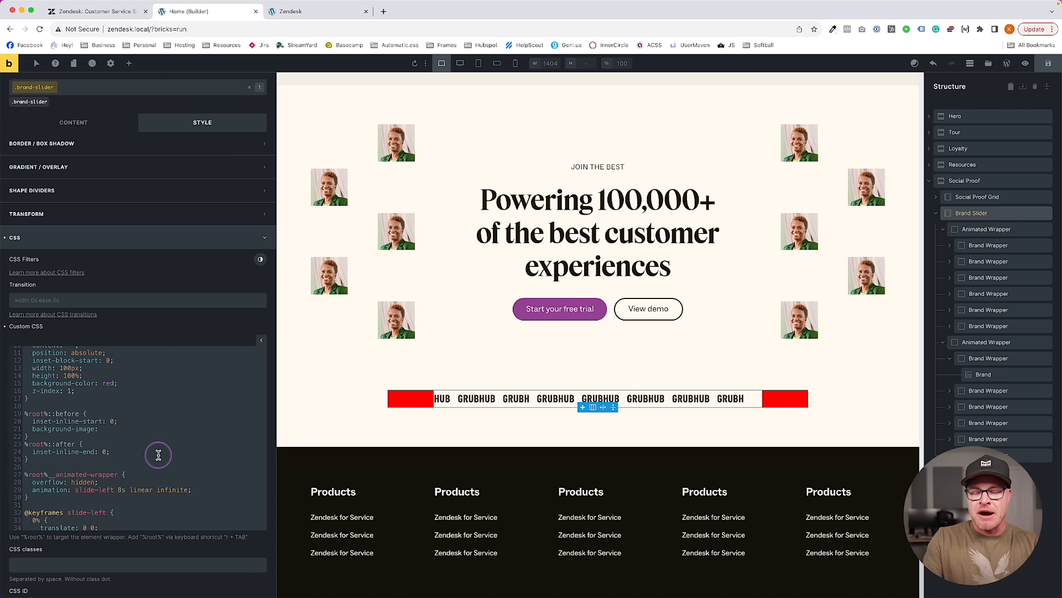
{"action": "type", "text": "linear-gradient()"}
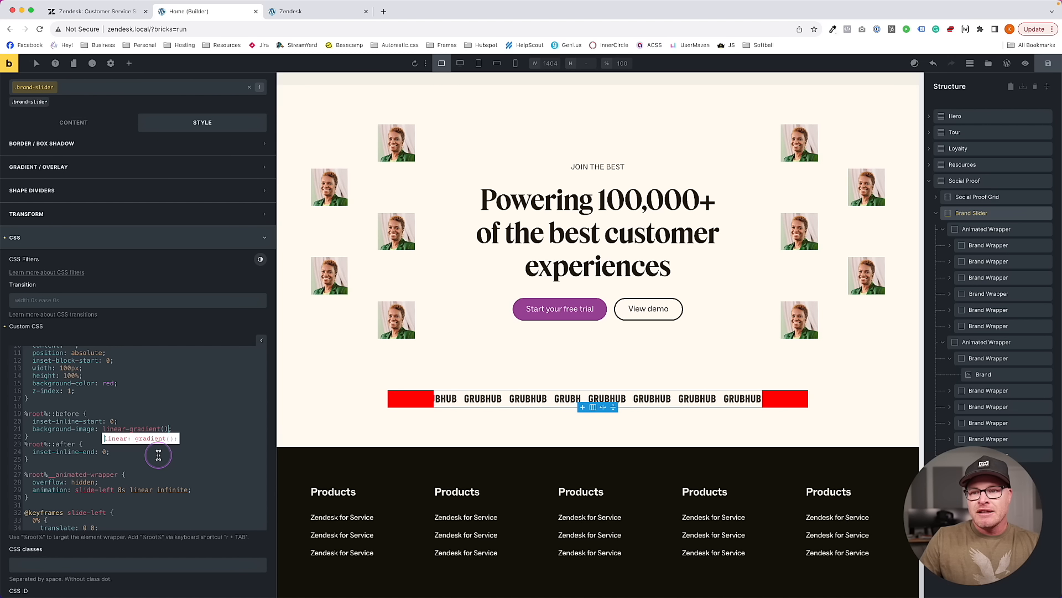
{"action": "type", "text": "red, blue"}
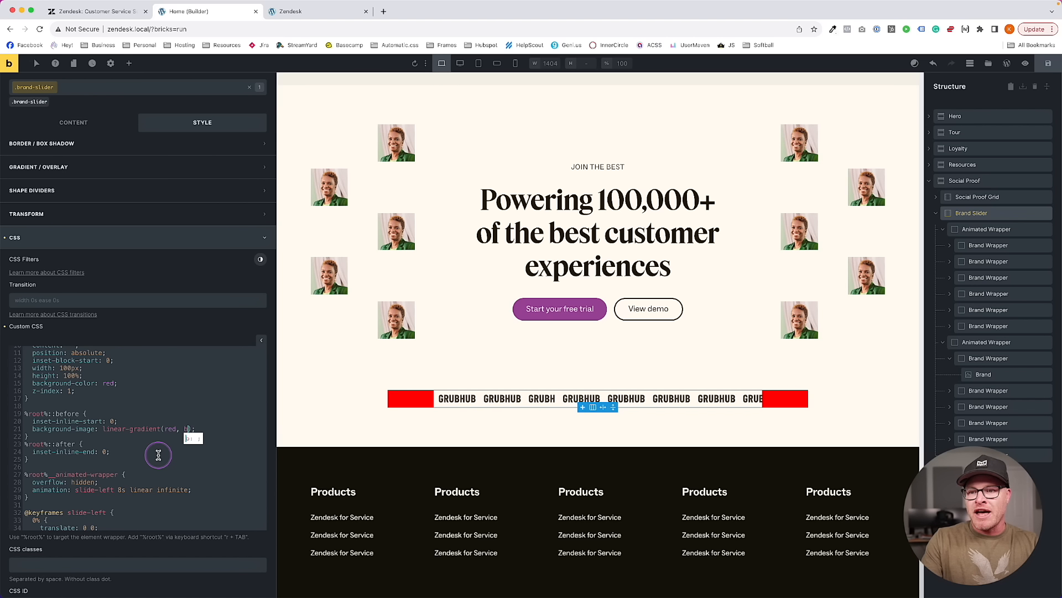
Change the ::before gradient to linear-gradient(90deg, var(--base-light), transparent)
{"action": "key", "text": "Left"}
{"action": "key", "text": "Left"}
{"action": "key", "text": "Left"}
{"action": "key", "text": "Left"}
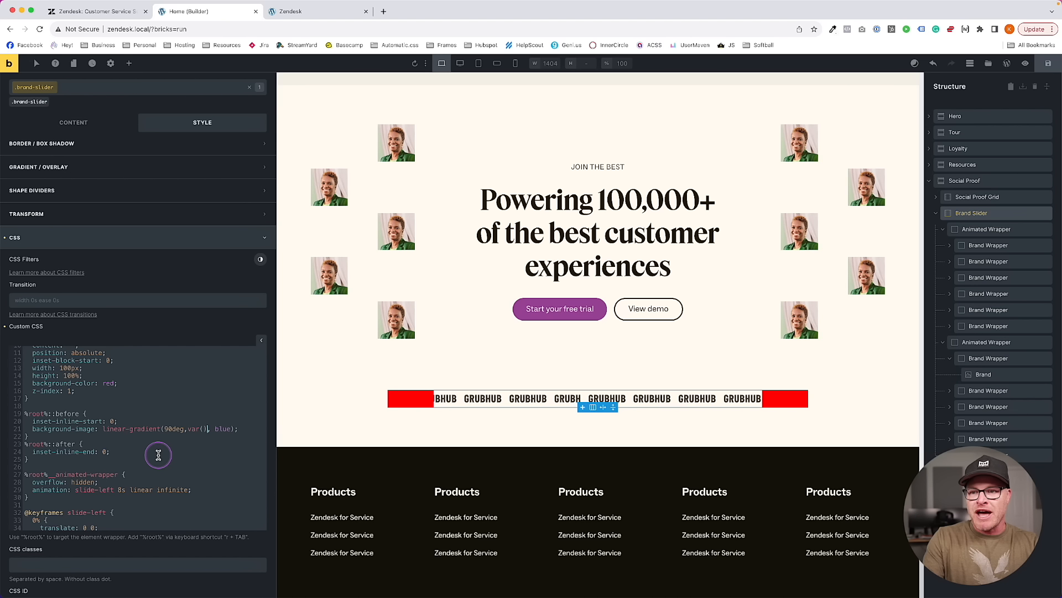
{"action": "key", "text": "BackSpace"}
{"action": "key", "text": "BackSpace"}
{"action": "type", "text": "va"}
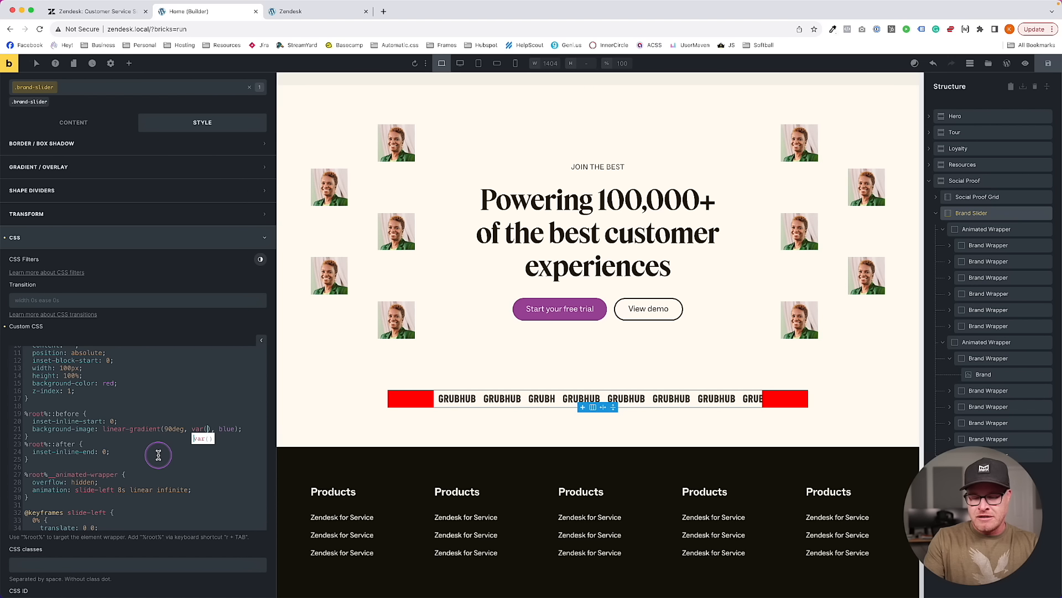
{"action": "type", "text": "--base-light"}
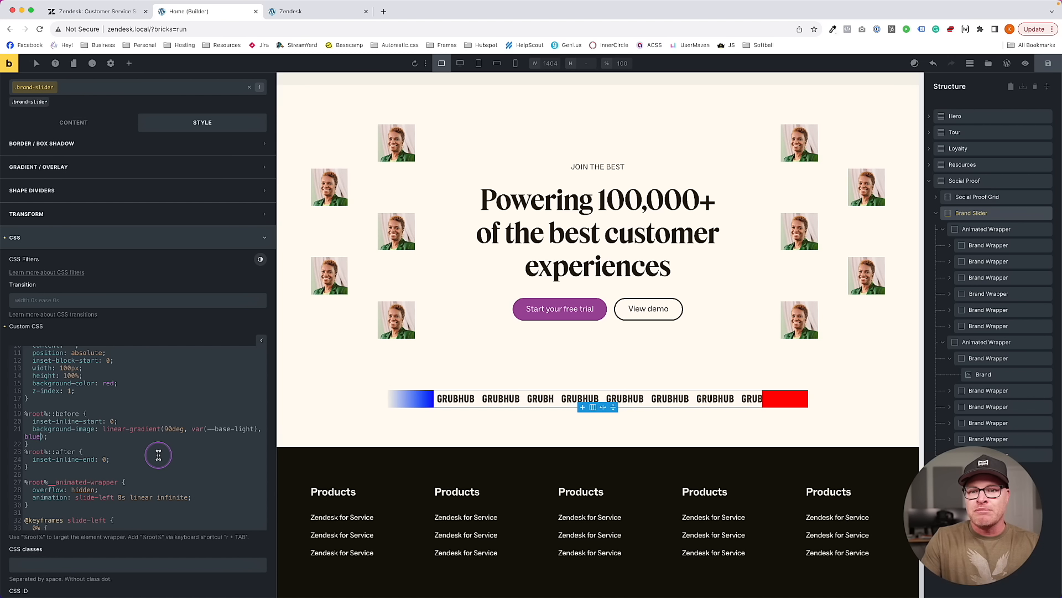
{"action": "type", "text": "yra"}
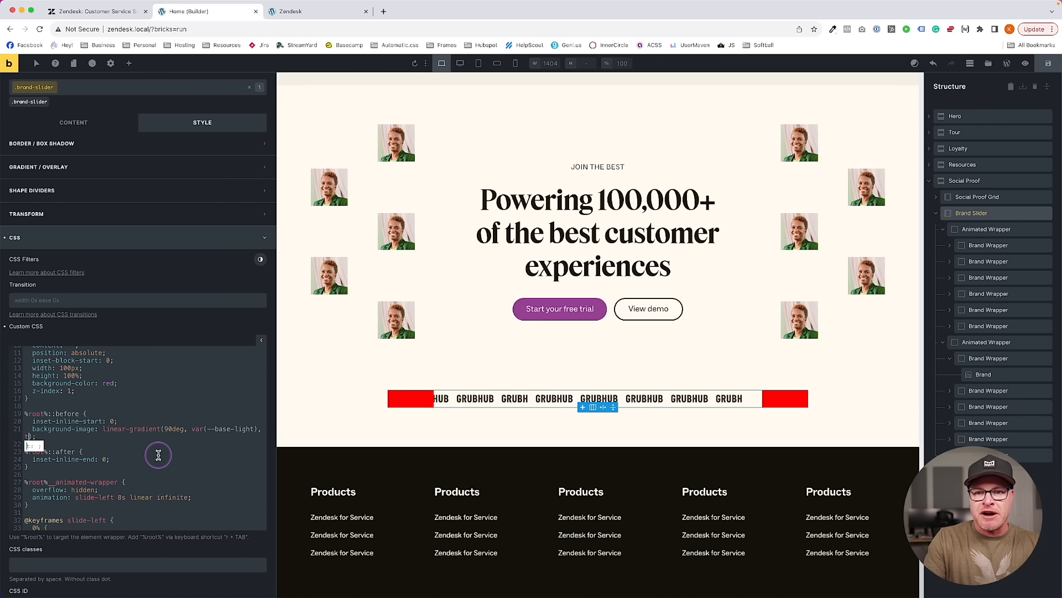
{"action": "type", "text": "ransparent"}
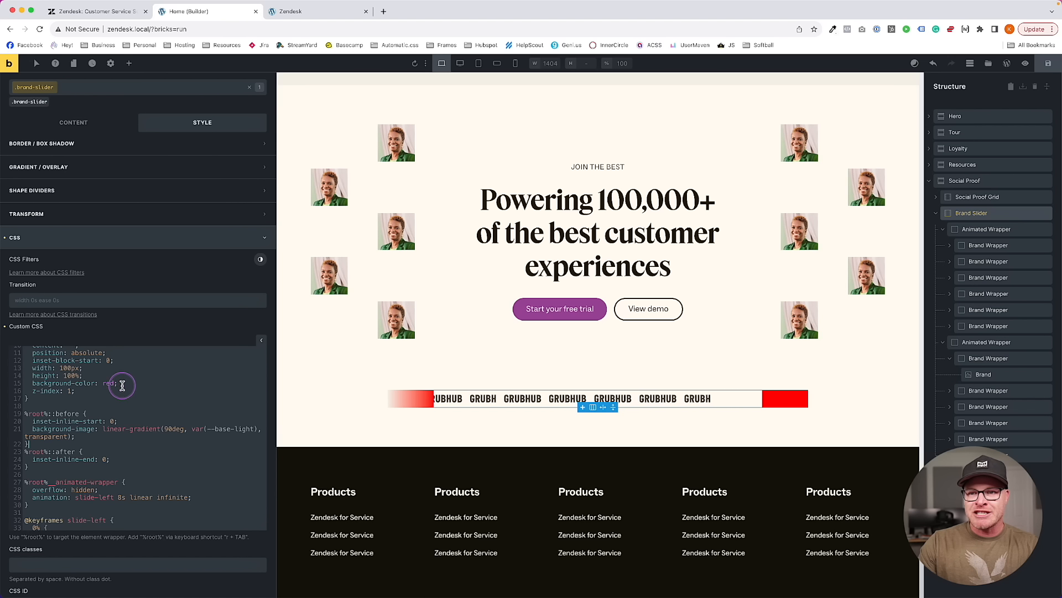
Delete the background-color: red; line from the shared pseudo-element rule
{"action": "left_click_drag", "start_coordinate": [122, 385], "coordinate": [22, 386]}
{"action": "key", "text": "BackSpace"}
{"action": "key", "text": "BackSpace"}
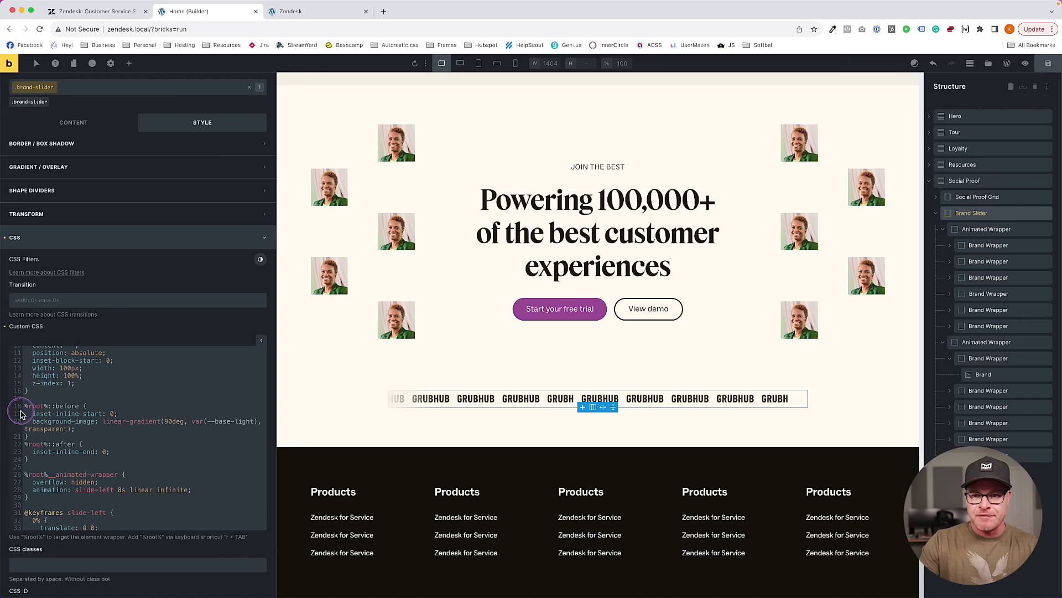
Copy the ::before rule's background-image gradient line into the %root%::after rule below inset-inline-end
{"action": "left_click_drag", "start_coordinate": [75, 429], "coordinate": [29, 425]}
{"action": "key", "text": "super+c"}
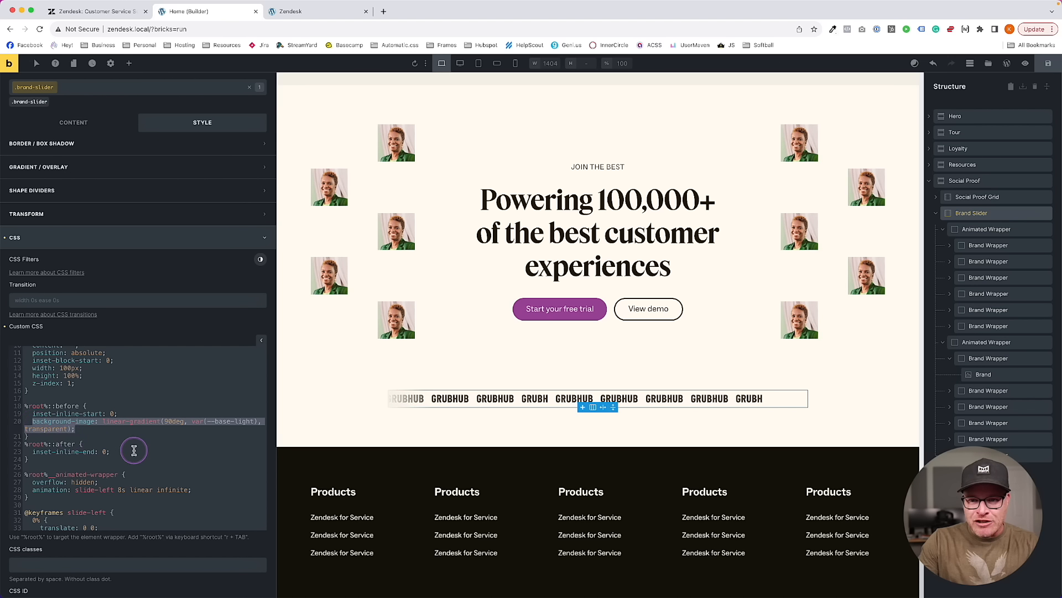
{"action": "left_click", "coordinate": [127, 451]}
{"action": "key", "text": "Return"}
{"action": "key", "text": "super+v"}
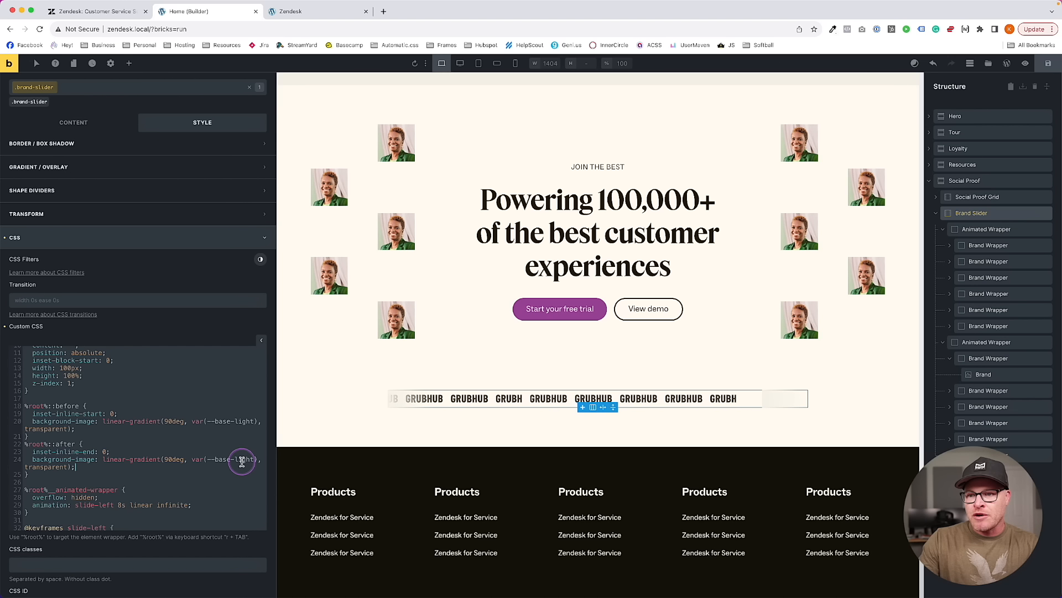
Reverse the ::after gradient's colors to linear-gradient(90deg, transparent, var(--base-light))
{"action": "left_click_drag", "start_coordinate": [191, 459], "coordinate": [258, 461]}
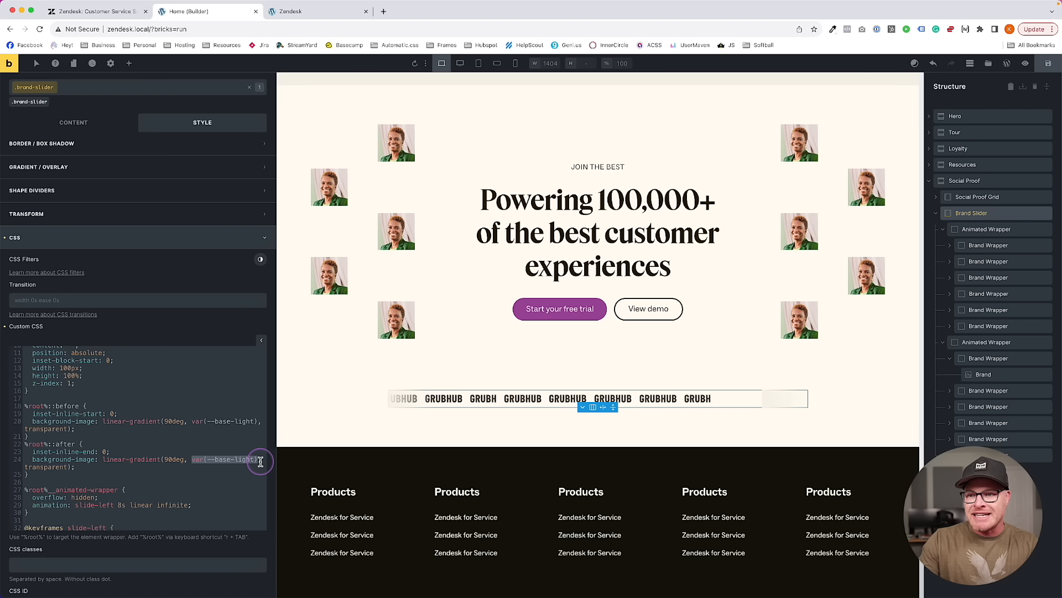
{"action": "type", "text": "transparent"}
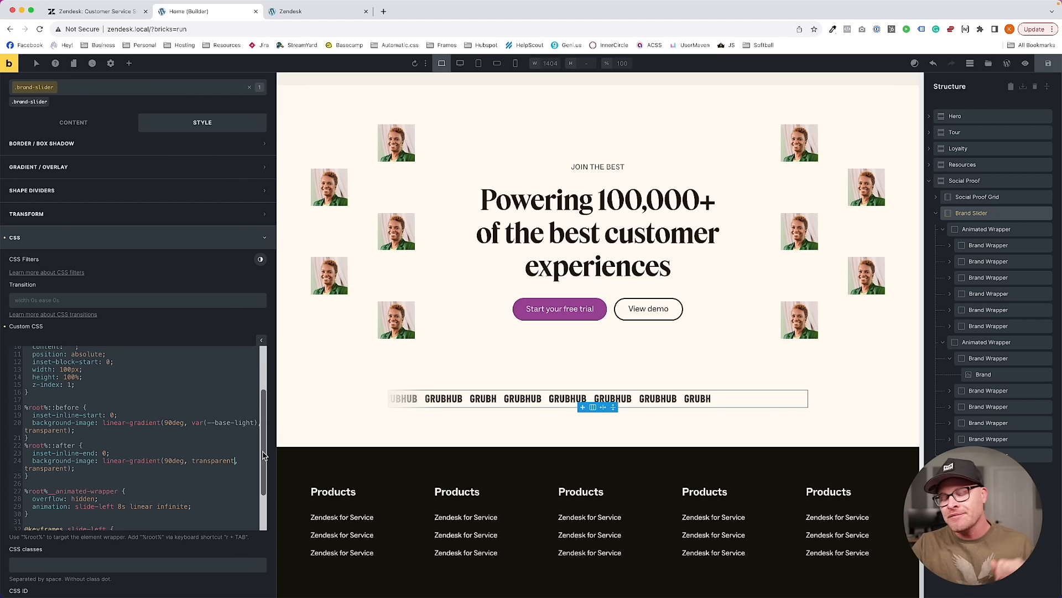
{"action": "left_click", "coordinate": [200, 441]}
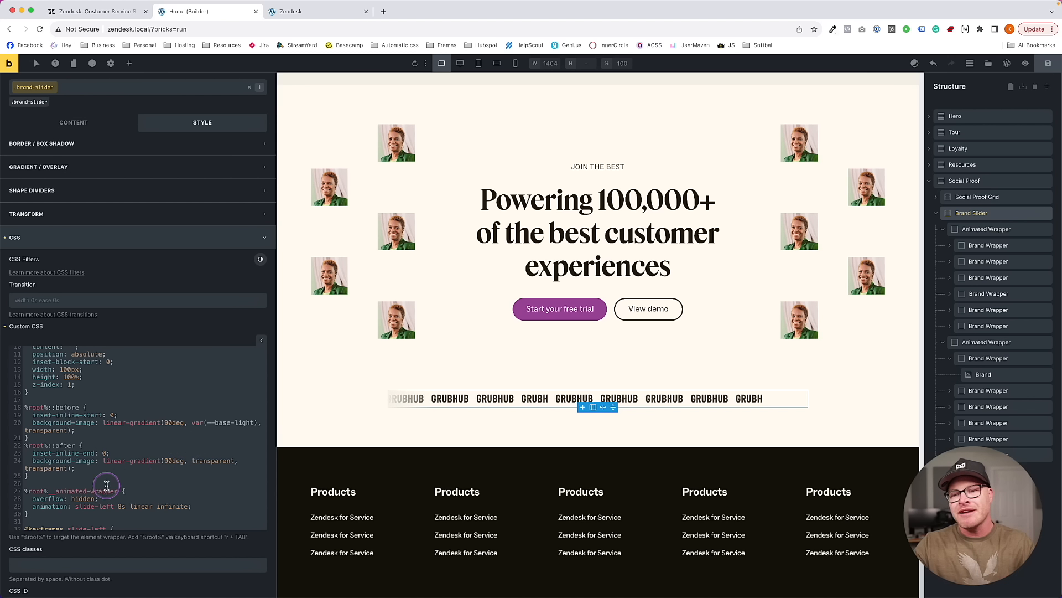
{"action": "double_click", "coordinate": [41, 471]}
{"action": "key", "text": "ctrl+v"}
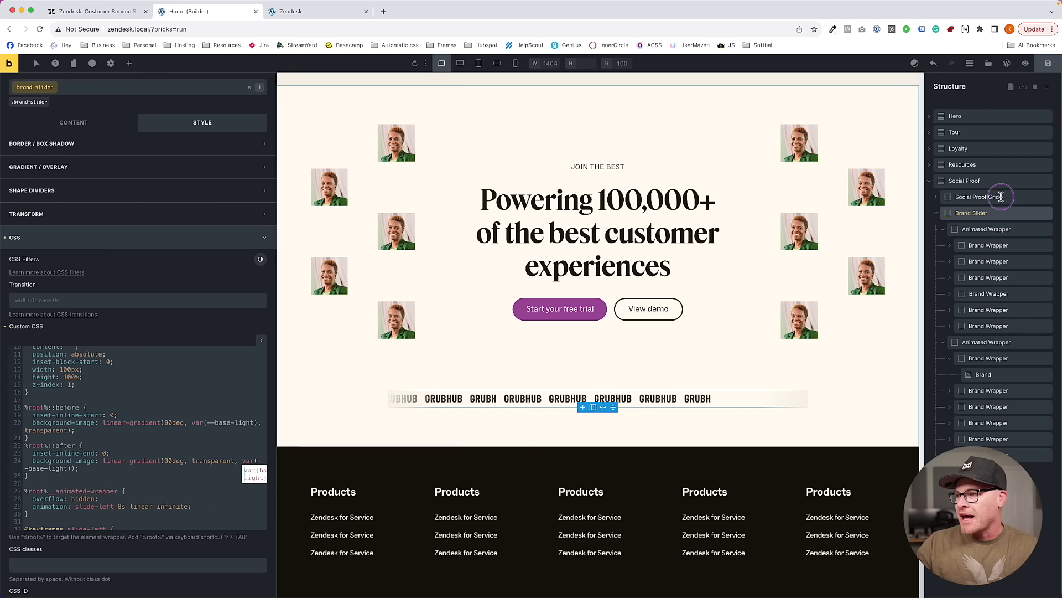
Compare the slider's faded edges on the front-end preview with the original Zendesk page
{"action": "left_click", "coordinate": [293, 12]}
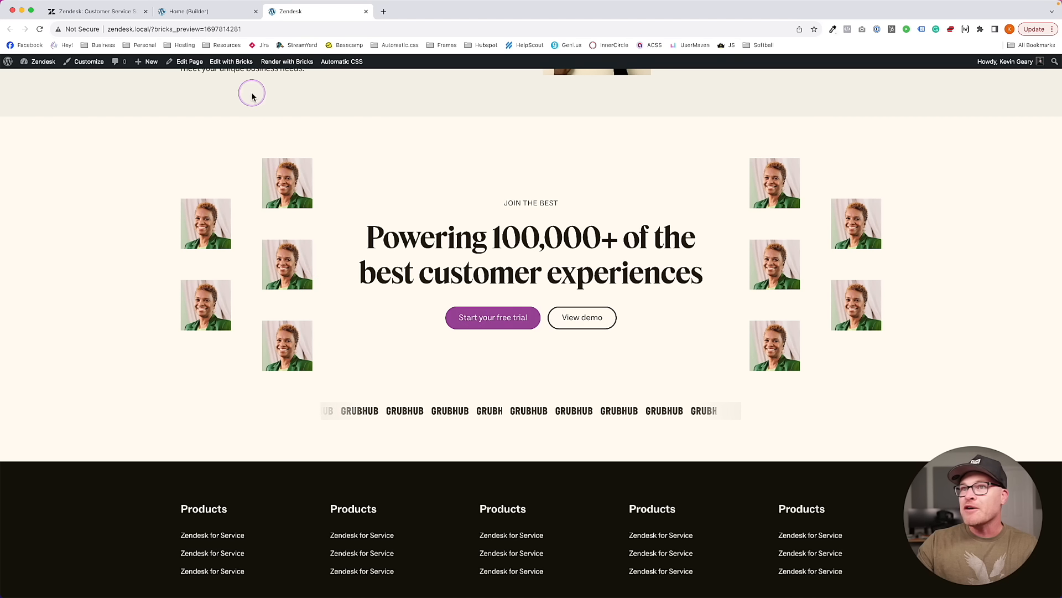
{"action": "left_click", "coordinate": [190, 11]}
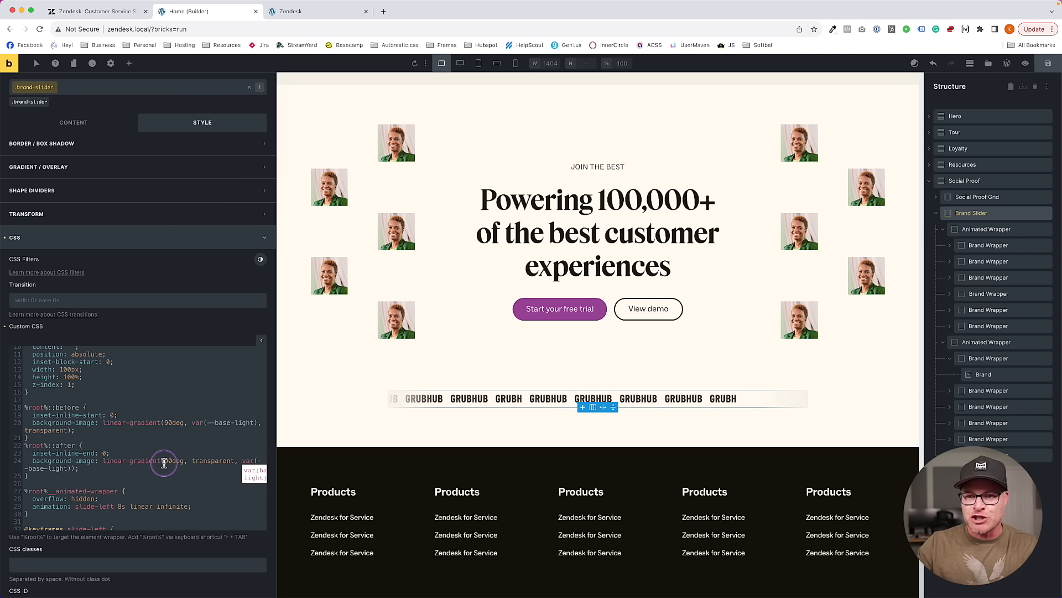
{"action": "left_click", "coordinate": [123, 11]}
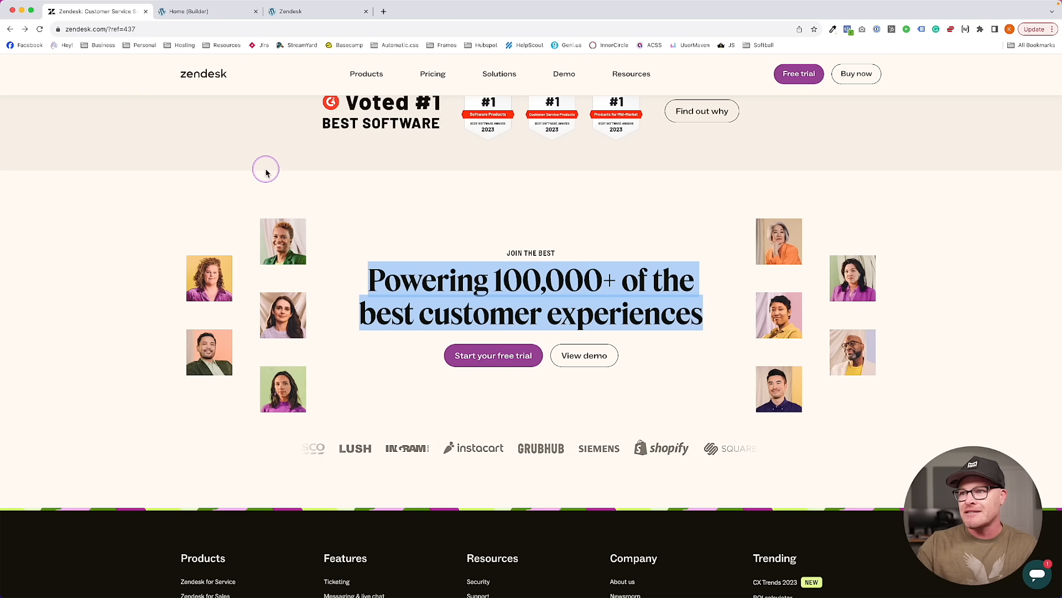
{"action": "left_click", "coordinate": [173, 9]}
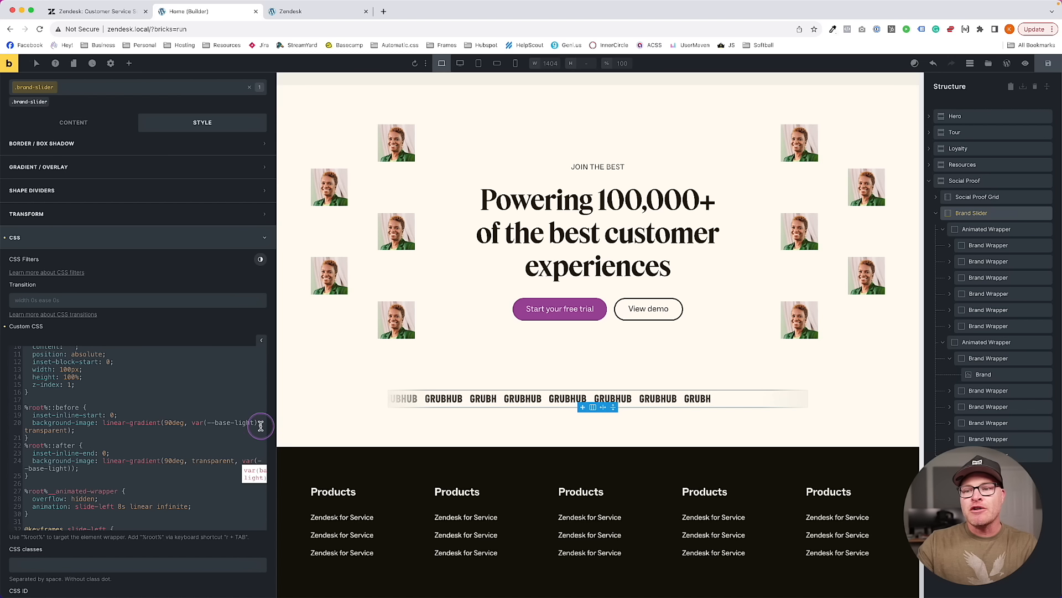
Replace --base-light with --section-background-color in both the ::before and ::after gradients
{"action": "left_click_drag", "start_coordinate": [255, 422], "coordinate": [208, 423]}
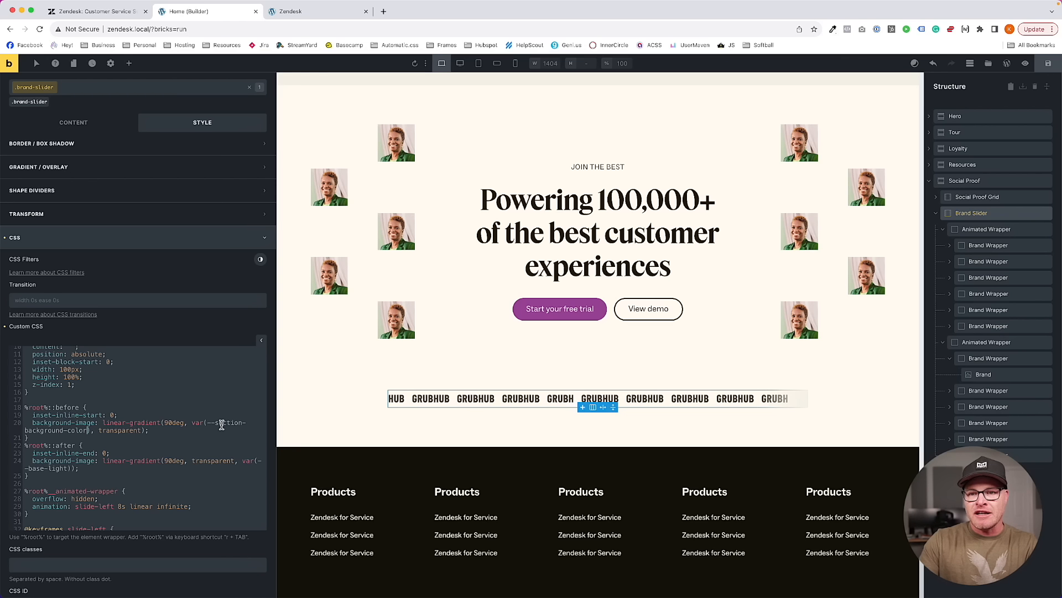
{"action": "left_click_drag", "start_coordinate": [67, 468], "coordinate": [257, 461]}
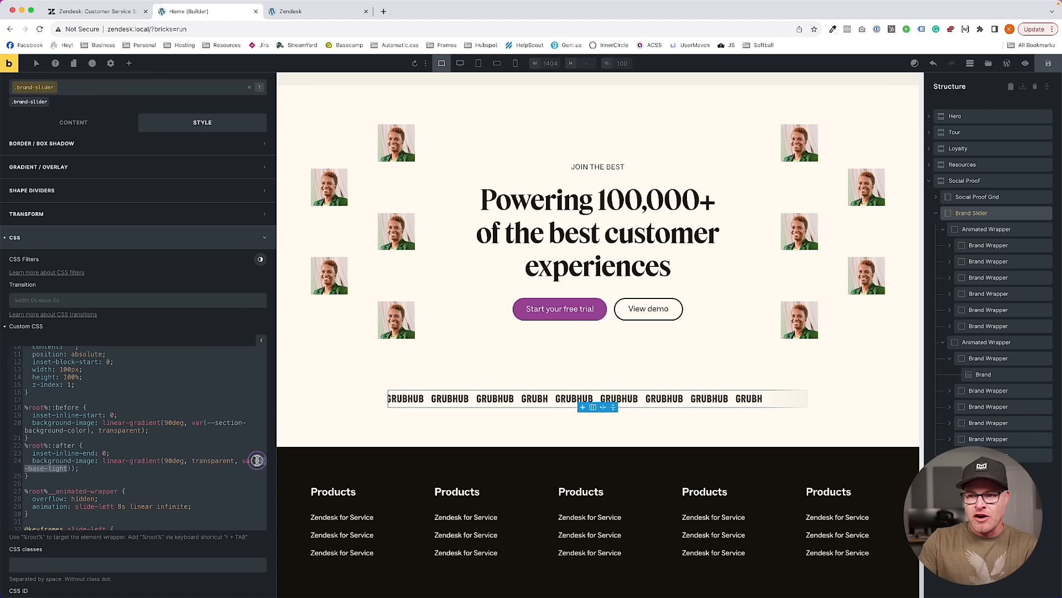
{"action": "type", "text": "-background"}
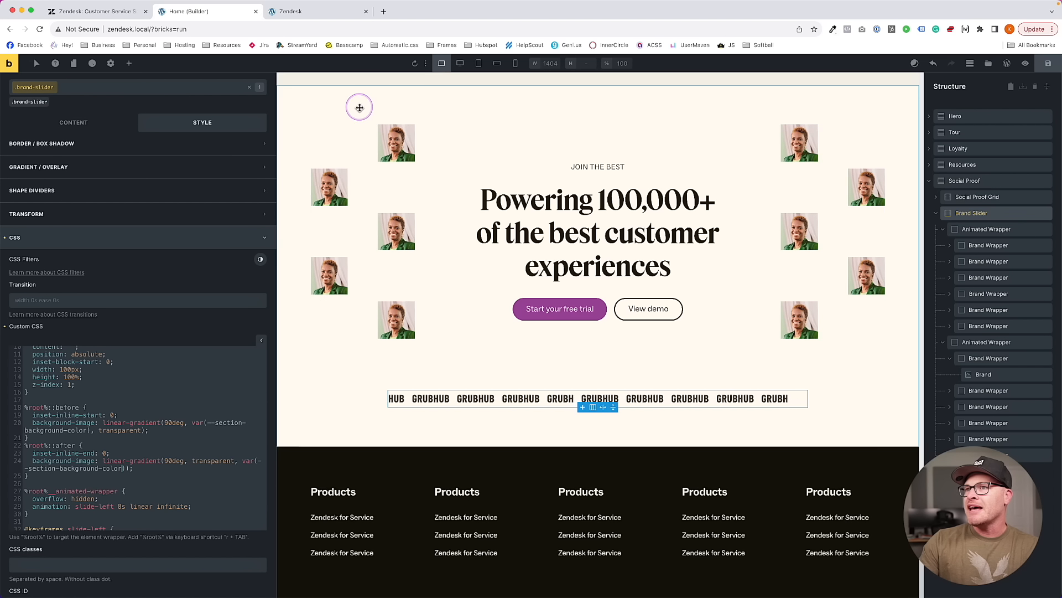
Define --section-background-color as var(--base-ultra-light) in a %root% rule in the Social Proof section's custom CSS
{"action": "left_click", "coordinate": [312, 110]}
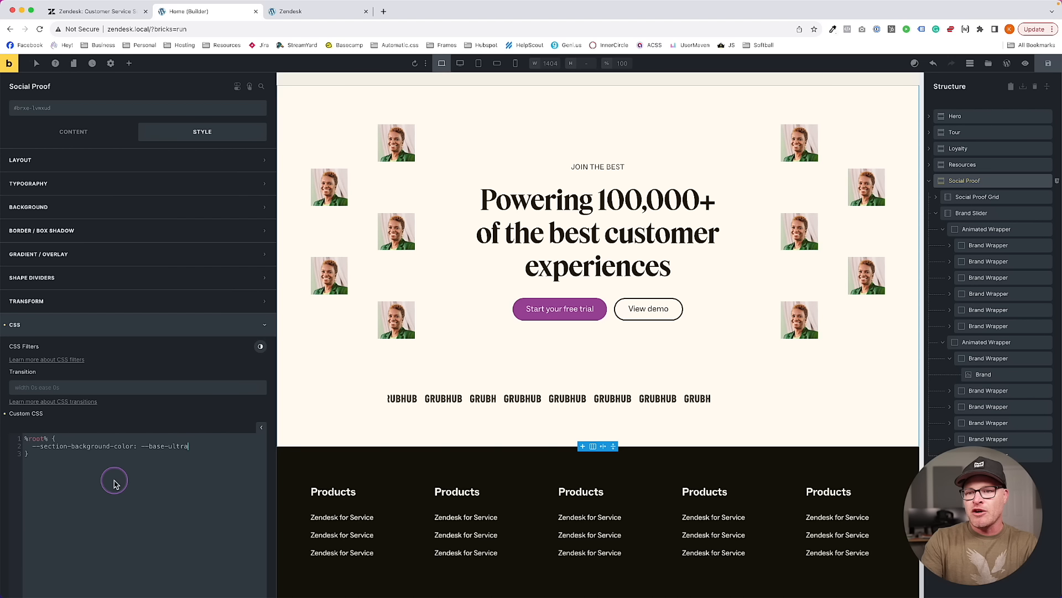
{"action": "type", "text": "-light;"}
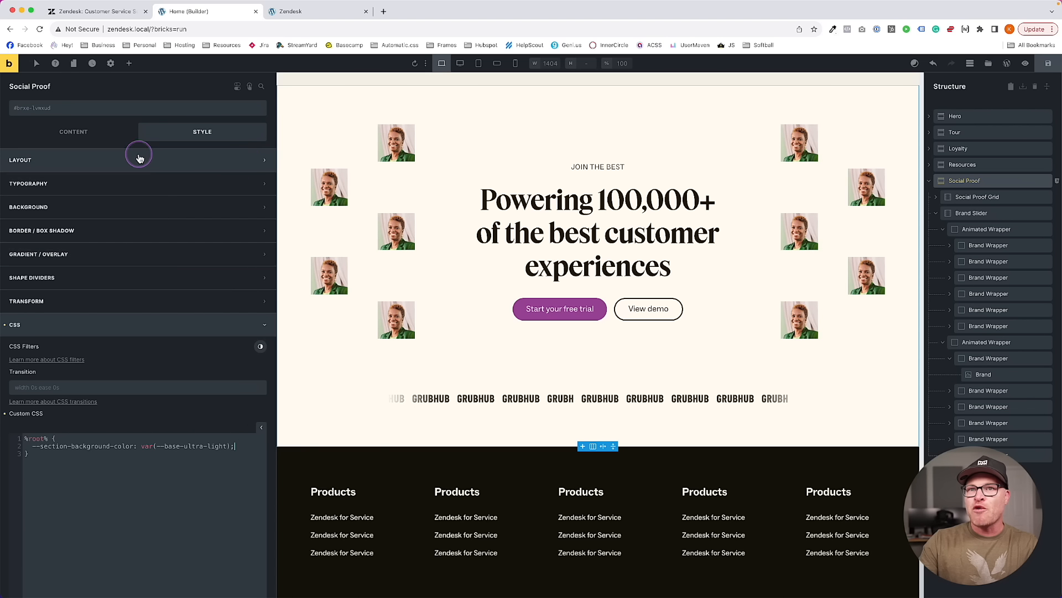
Set the Social Proof section's background color to the raw value var(--section-background-color)
{"action": "left_click", "coordinate": [118, 206]}
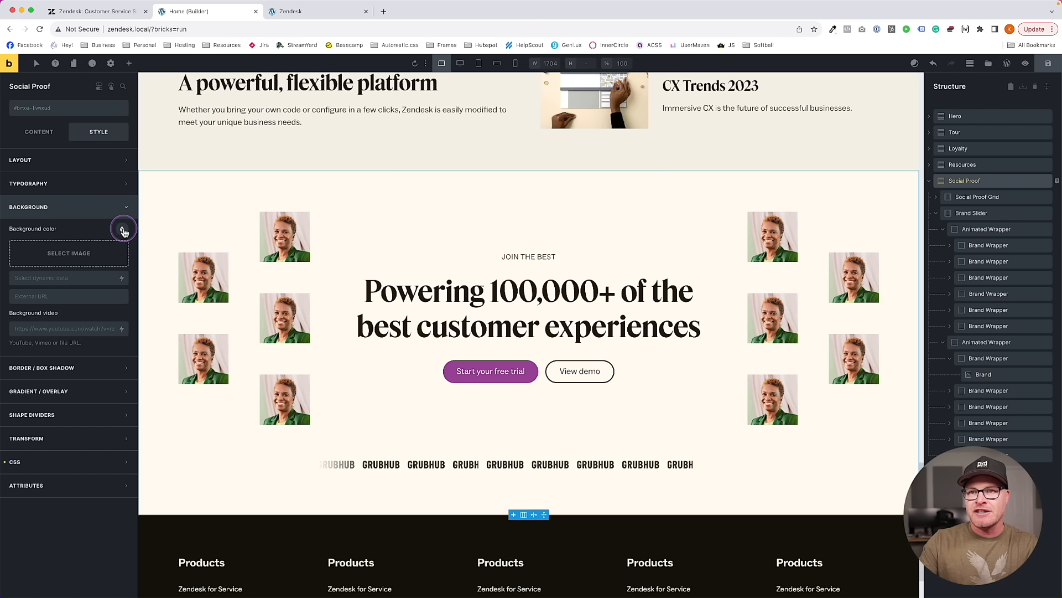
{"action": "left_click", "coordinate": [122, 230]}
{"action": "left_click", "coordinate": [84, 405]}
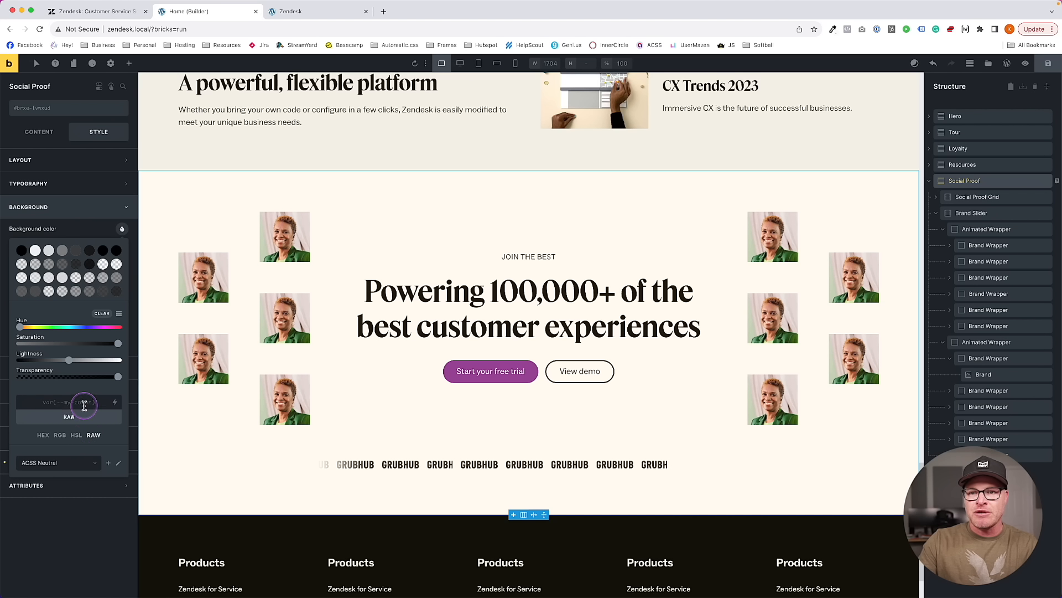
{"action": "type", "text": "--section-backg"}
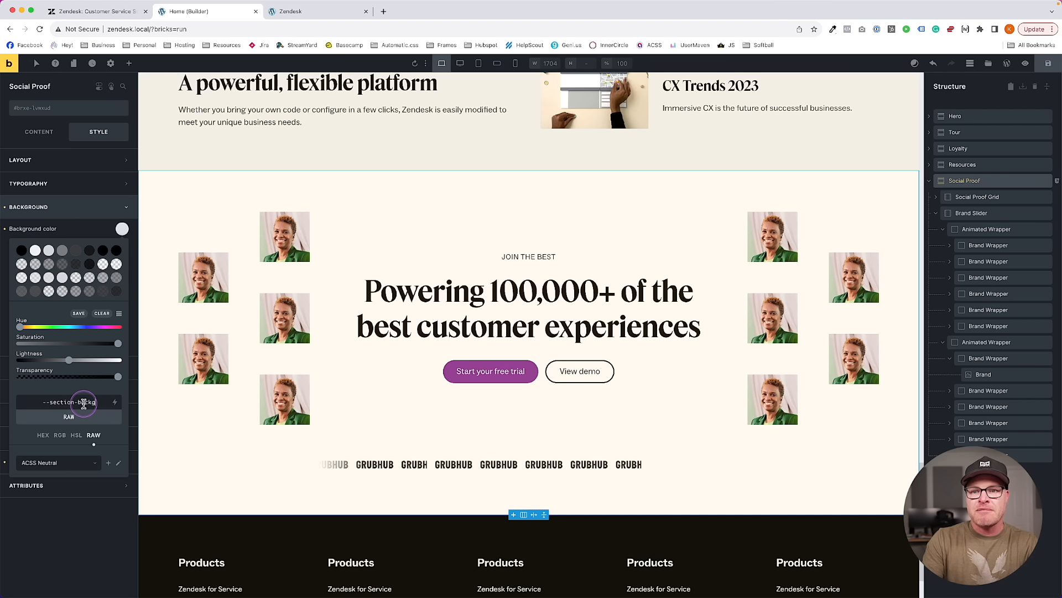
{"action": "type", "text": "round-color"}
{"action": "key", "text": "Return"}
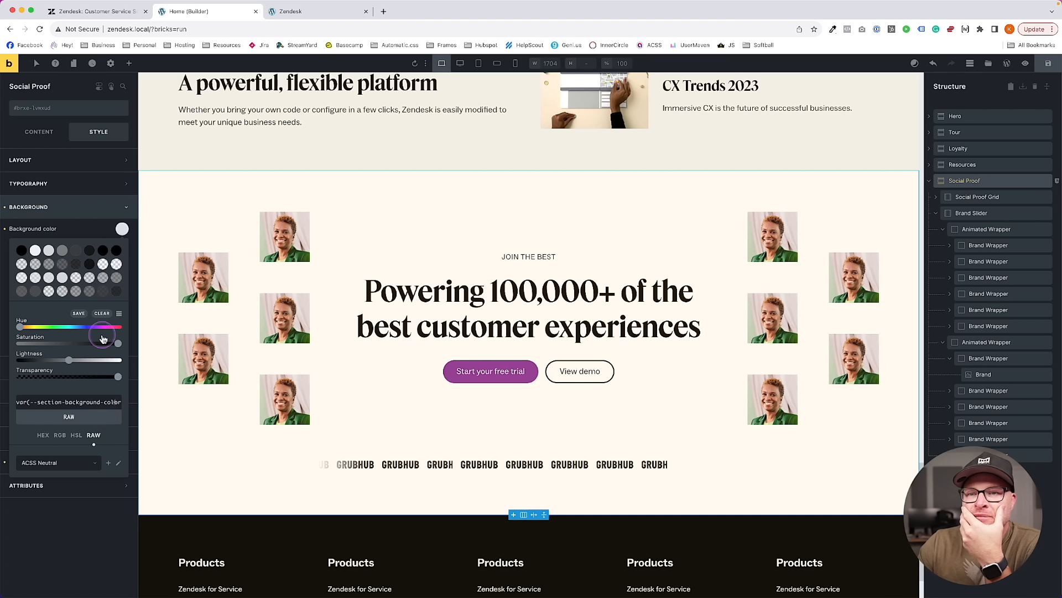
Save the page and check the Social Proof section on the front-end preview
{"action": "left_click", "coordinate": [31, 493]}
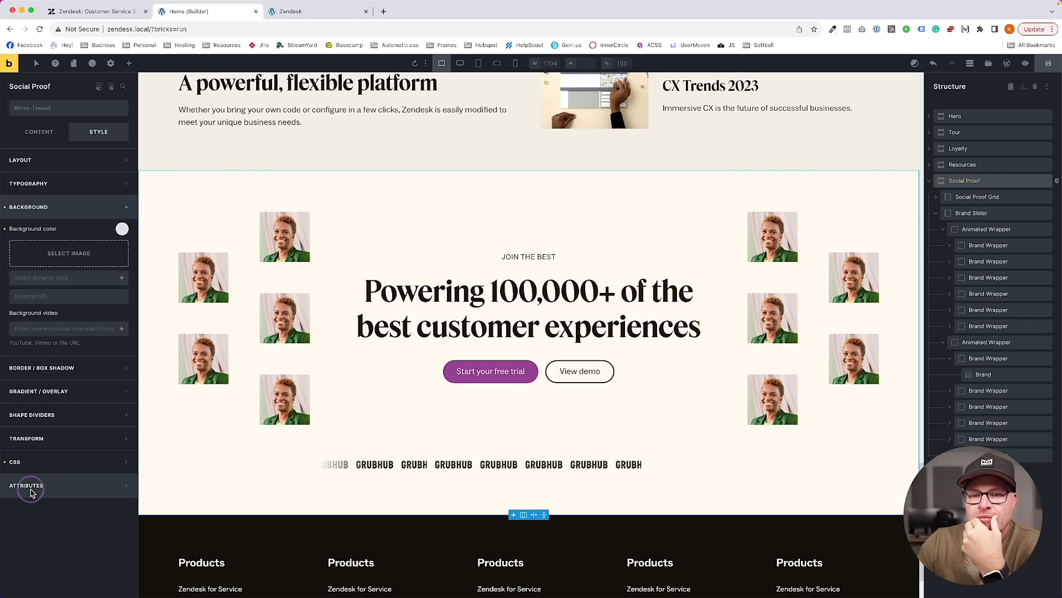
{"action": "left_click", "coordinate": [42, 464]}
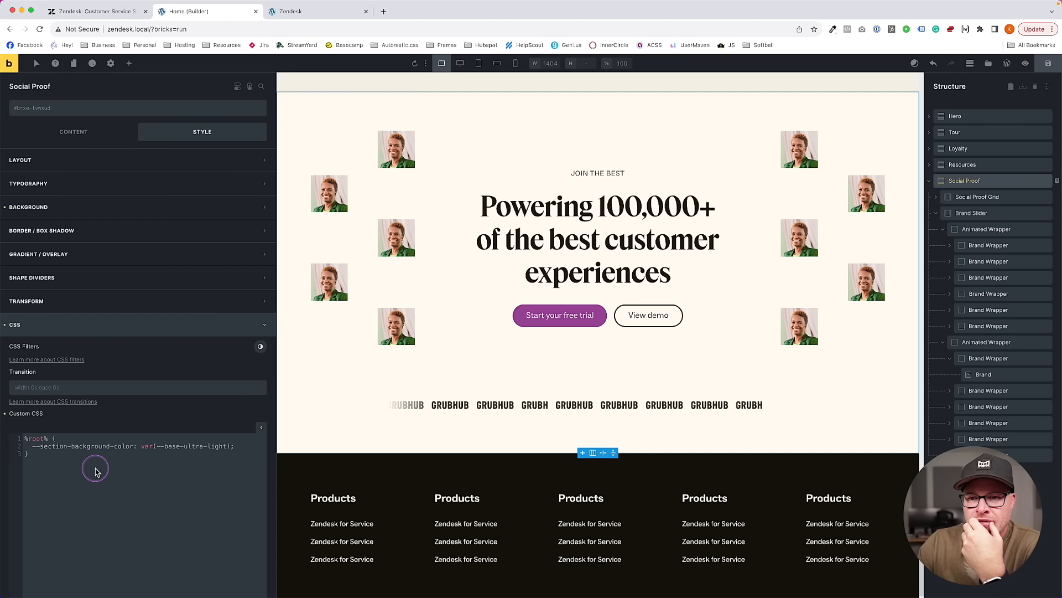
{"action": "left_click", "coordinate": [1039, 65]}
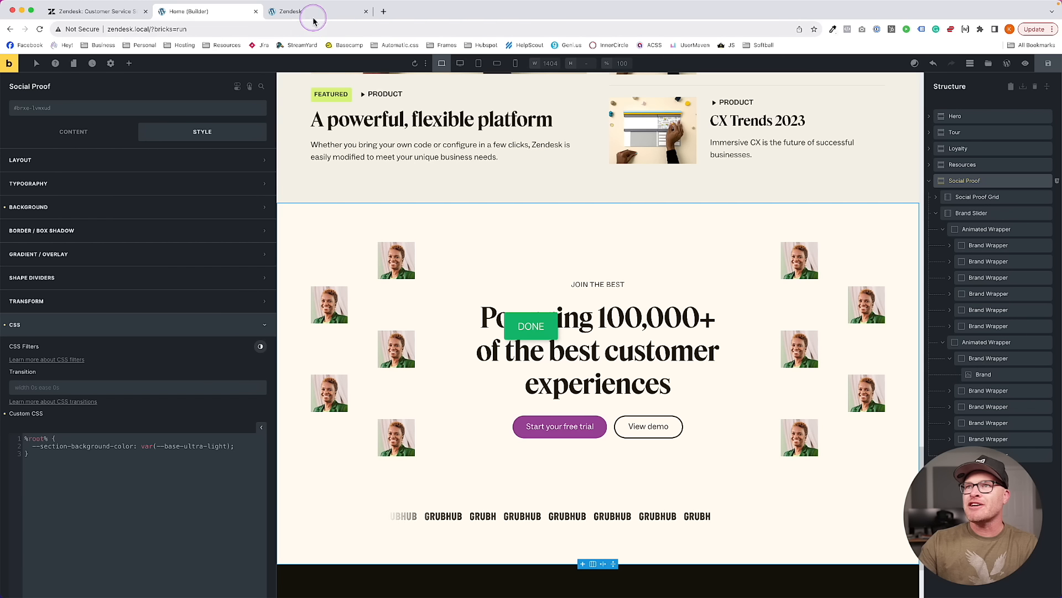
{"action": "left_click", "coordinate": [314, 20]}
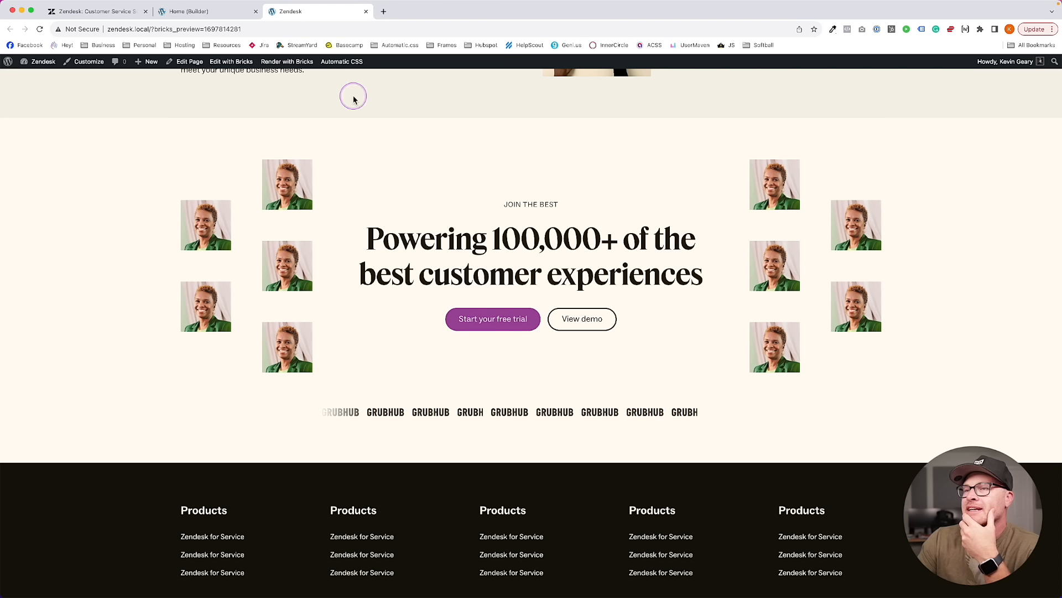
{"action": "left_click", "coordinate": [176, 11]}
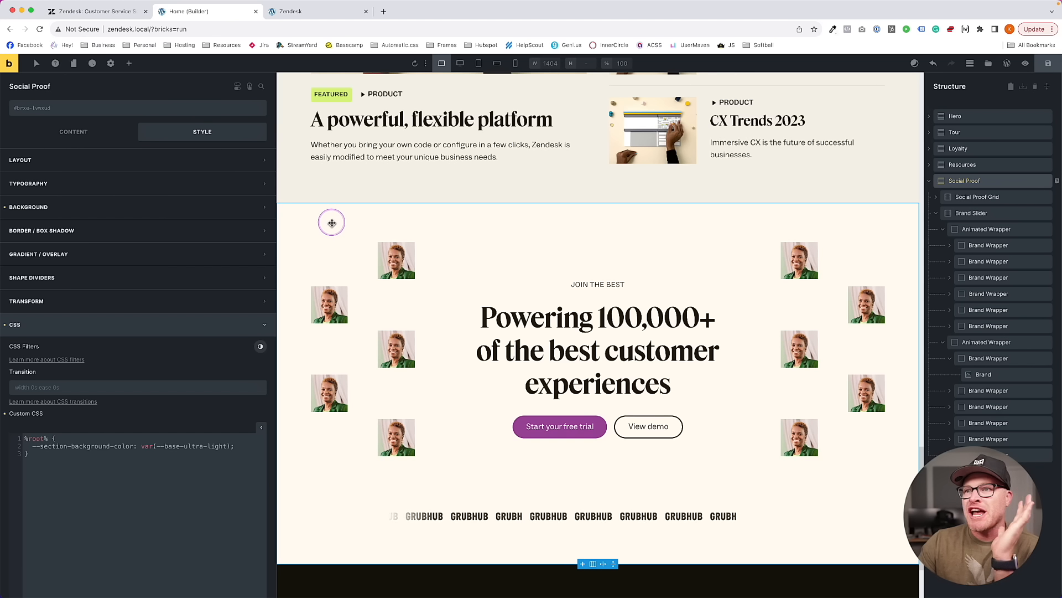
Review the variable assigned as the Social Proof section's background color
{"action": "left_click", "coordinate": [35, 207]}
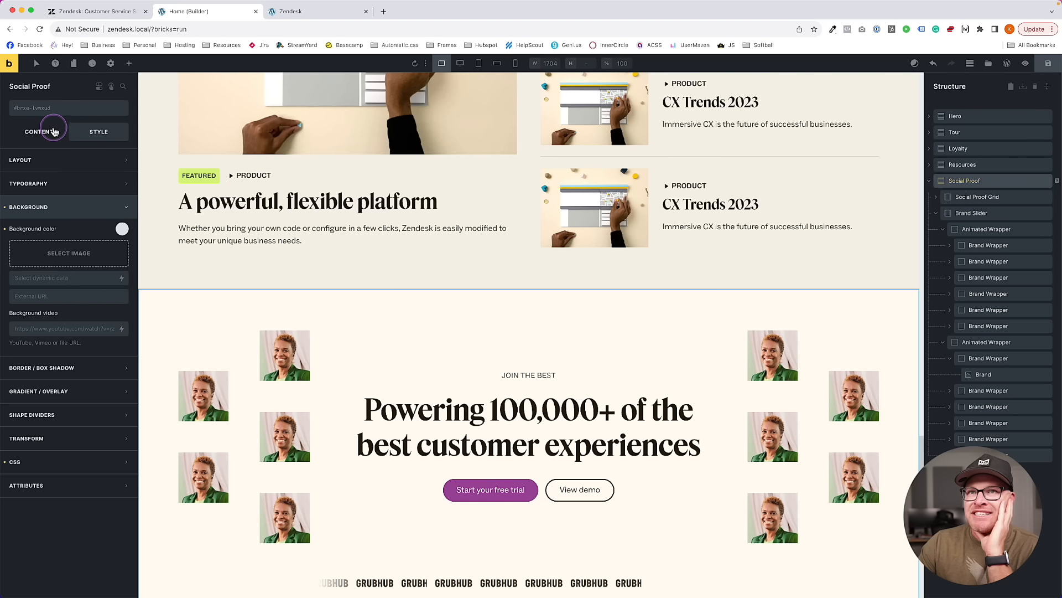
{"action": "left_click", "coordinate": [119, 229]}
{"action": "left_click", "coordinate": [98, 404]}
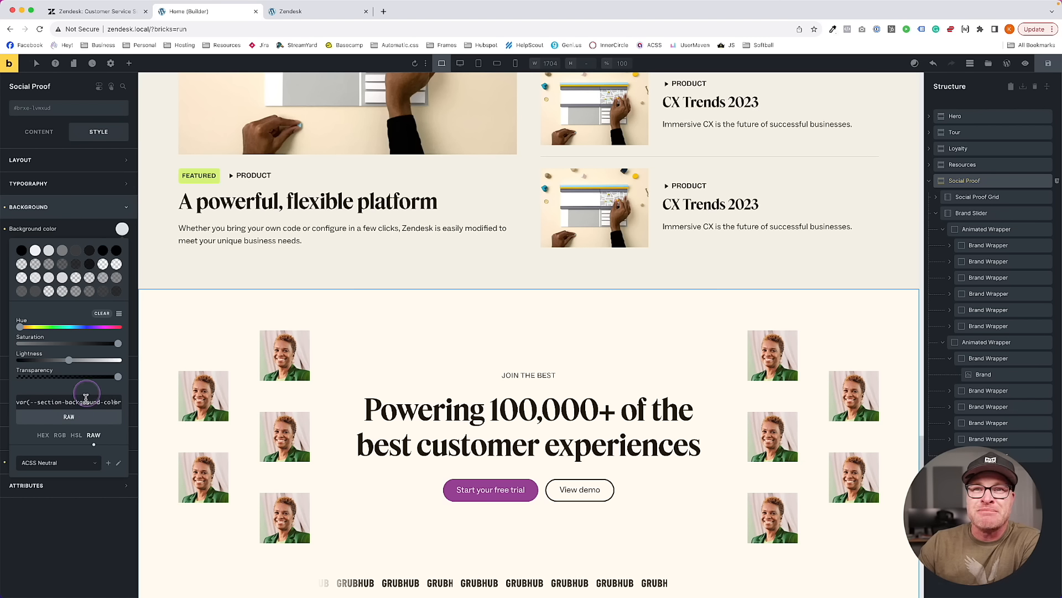
{"action": "left_click", "coordinate": [56, 207]}
Try red as the --section-background-color value in the Social Proof section's custom CSS and undo the change
{"action": "left_click", "coordinate": [13, 325]}
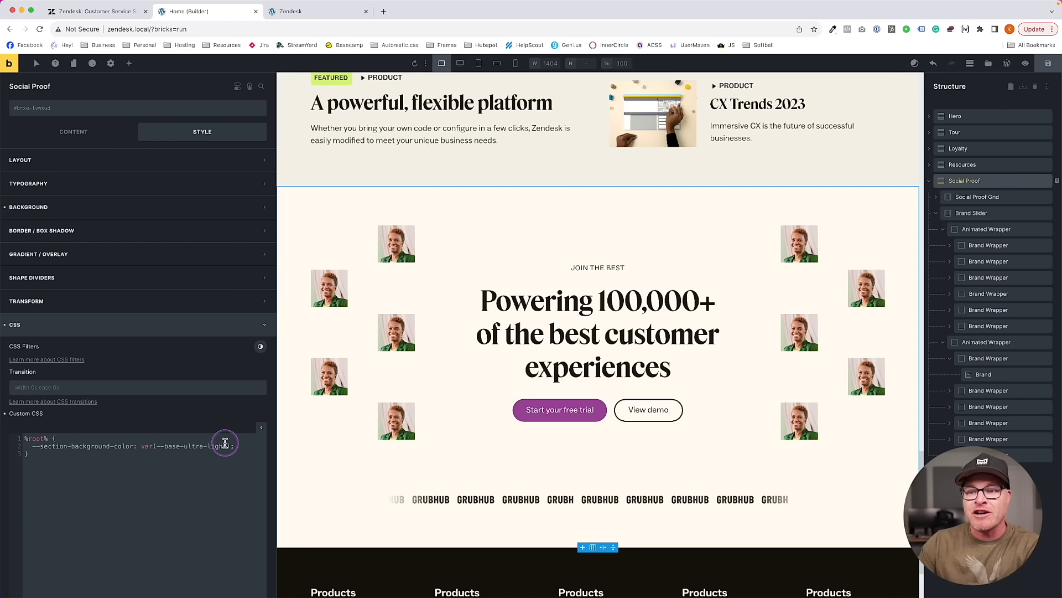
{"action": "left_click_drag", "start_coordinate": [229, 446], "coordinate": [144, 447]}
{"action": "type", "text": "red"}
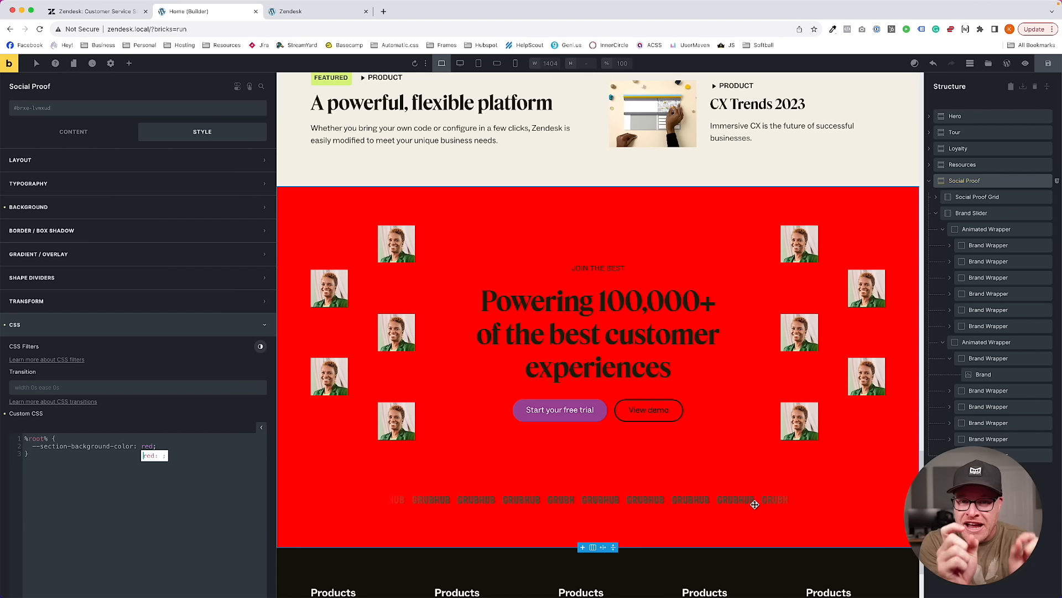
{"action": "key", "text": "super+z"}
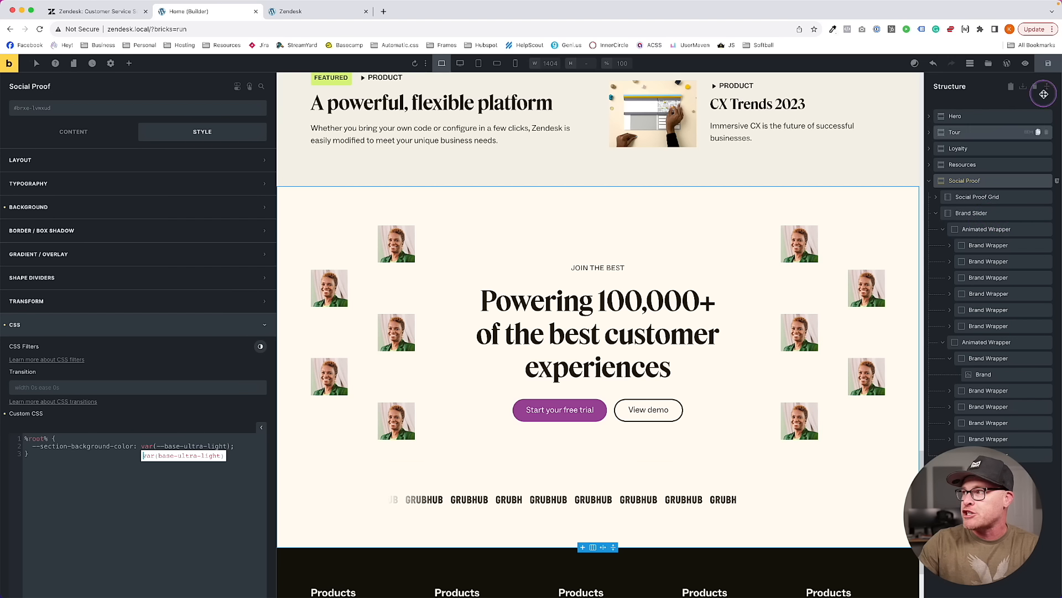
Dismiss the Notion sign-in window and save the page in the builder
{"action": "left_click", "coordinate": [1048, 64]}
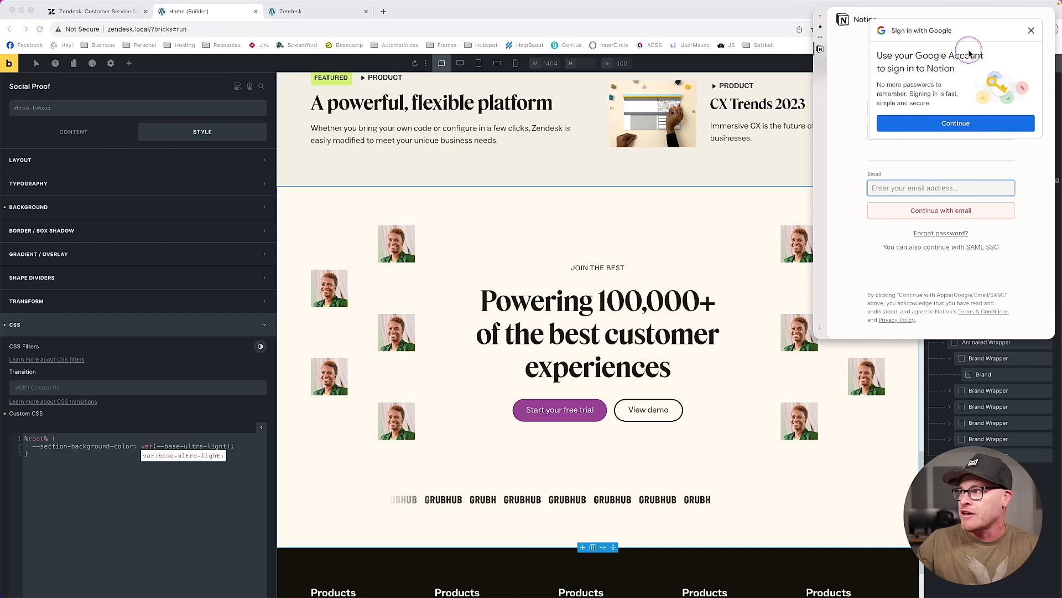
{"action": "left_click", "coordinate": [694, 159]}
{"action": "key", "text": "super+s"}
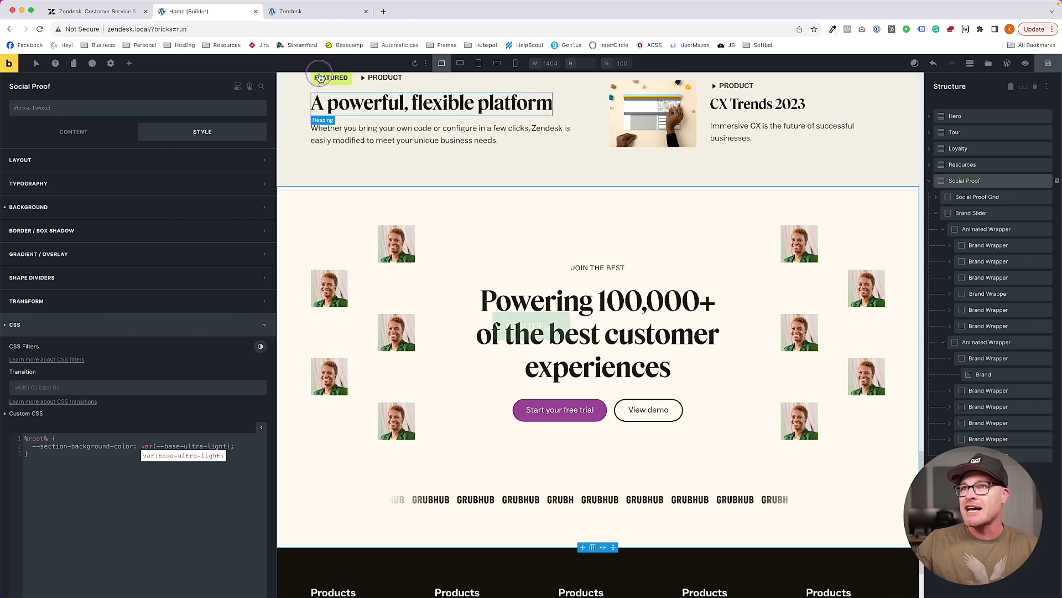
Examine the brand slider's faded edges and the page's other sections, from hero to footer, on the front-end preview
{"action": "left_click", "coordinate": [323, 12]}
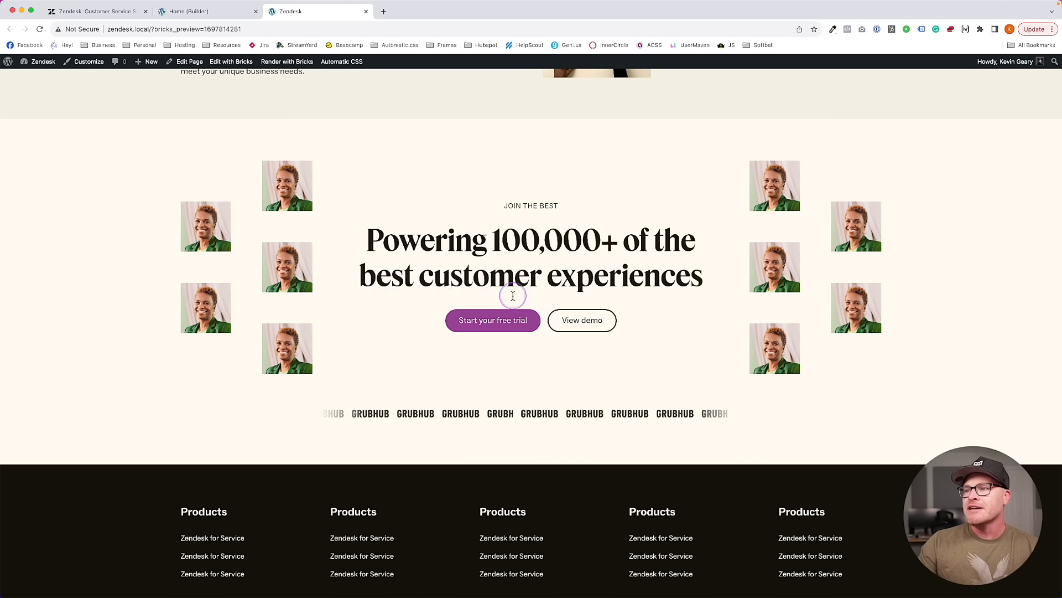
{"action": "scroll", "coordinate": [541, 350], "scroll_direction": "up", "scroll_amount": 3}
{"action": "scroll", "coordinate": [541, 349], "scroll_direction": "down", "scroll_amount": 2}
{"action": "scroll", "coordinate": [480, 515], "scroll_direction": "down", "scroll_amount": 1}
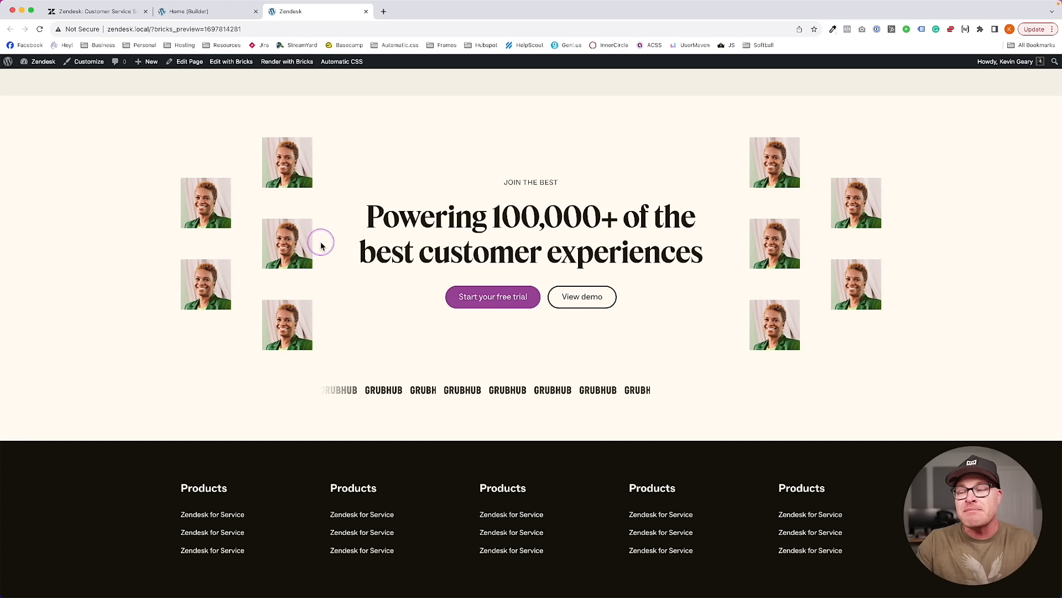
{"action": "scroll", "coordinate": [455, 234], "scroll_direction": "up", "scroll_amount": 2}
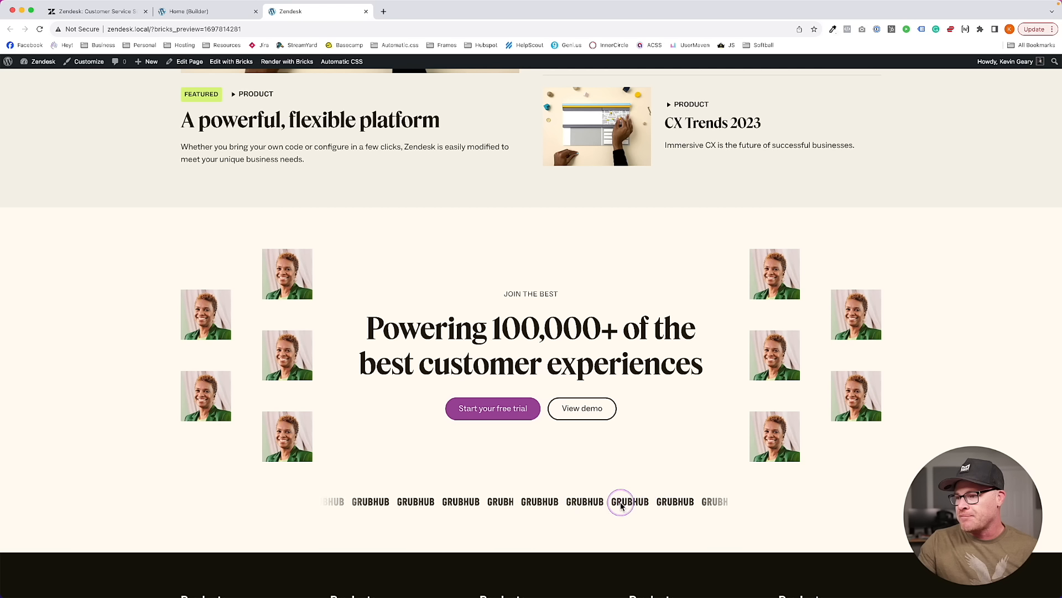
{"action": "scroll", "coordinate": [630, 501], "scroll_direction": "down", "scroll_amount": 2}
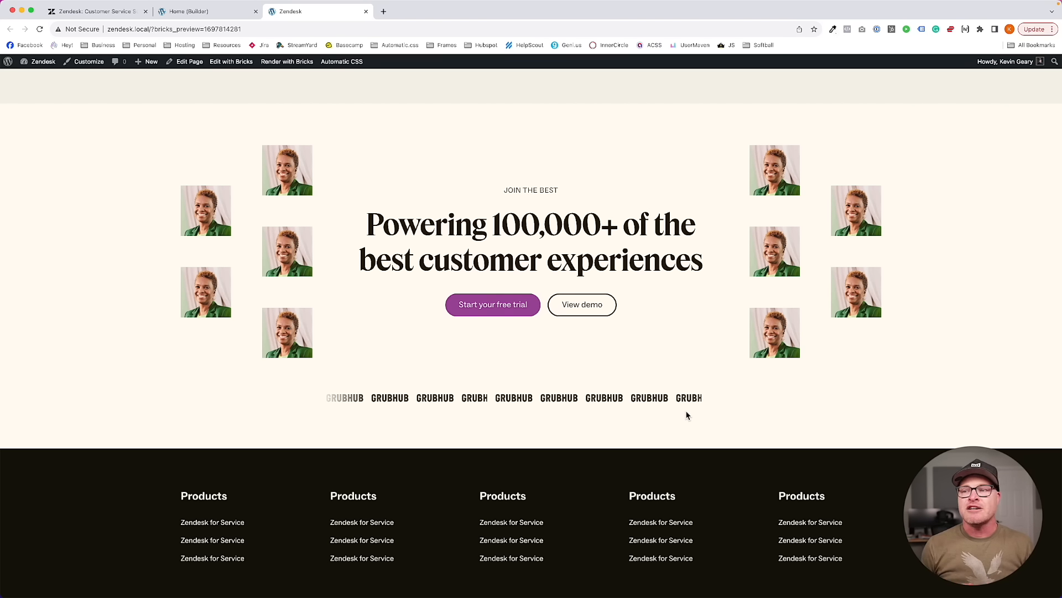
{"action": "scroll", "coordinate": [581, 304], "scroll_direction": "up", "scroll_amount": 10}
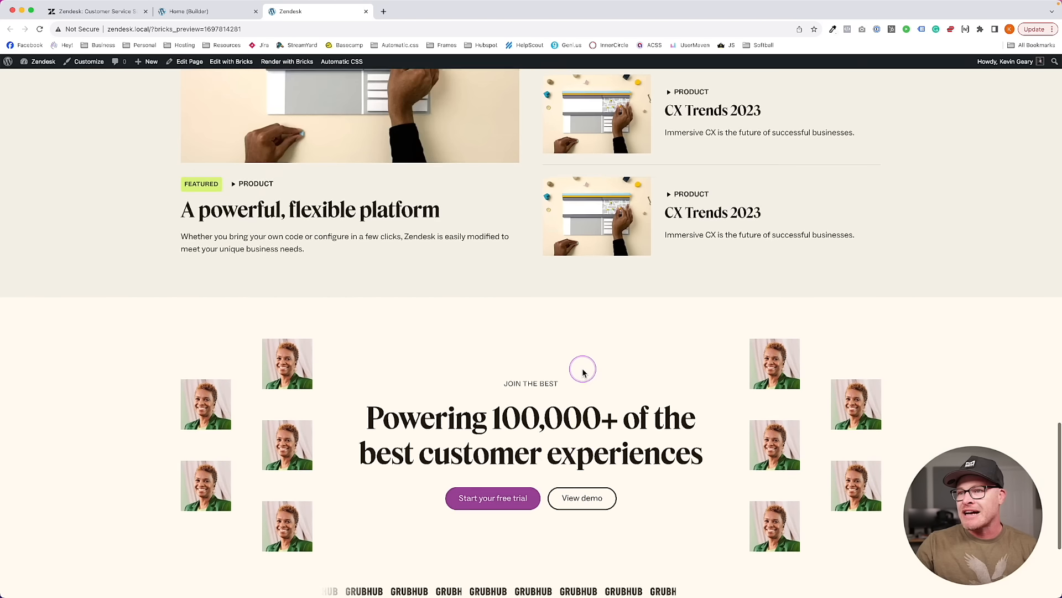
{"action": "scroll", "coordinate": [583, 373], "scroll_direction": "up", "scroll_amount": 15}
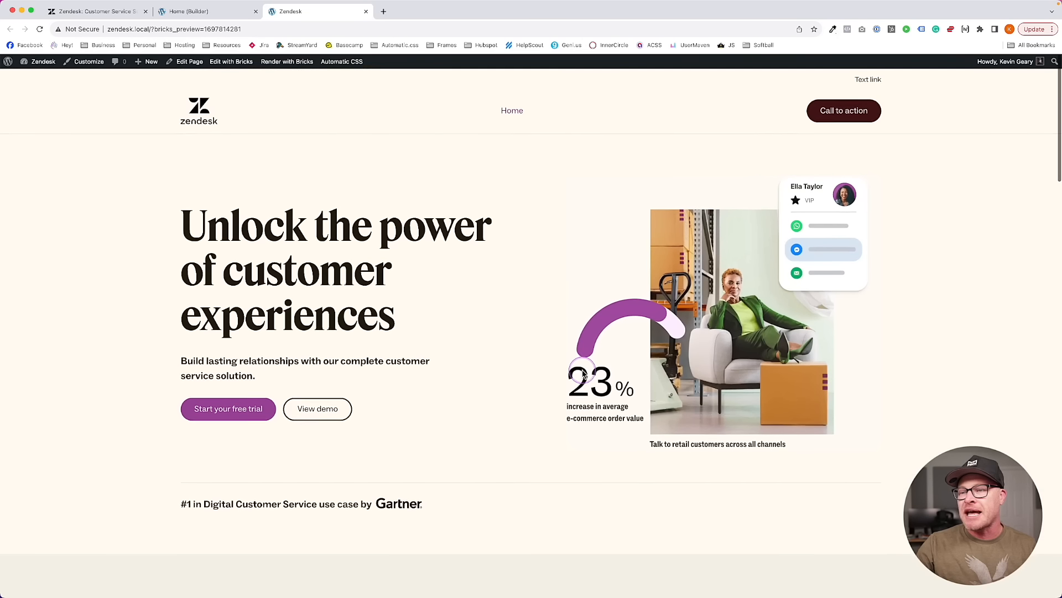
{"action": "scroll", "coordinate": [582, 375], "scroll_direction": "down", "scroll_amount": 7}
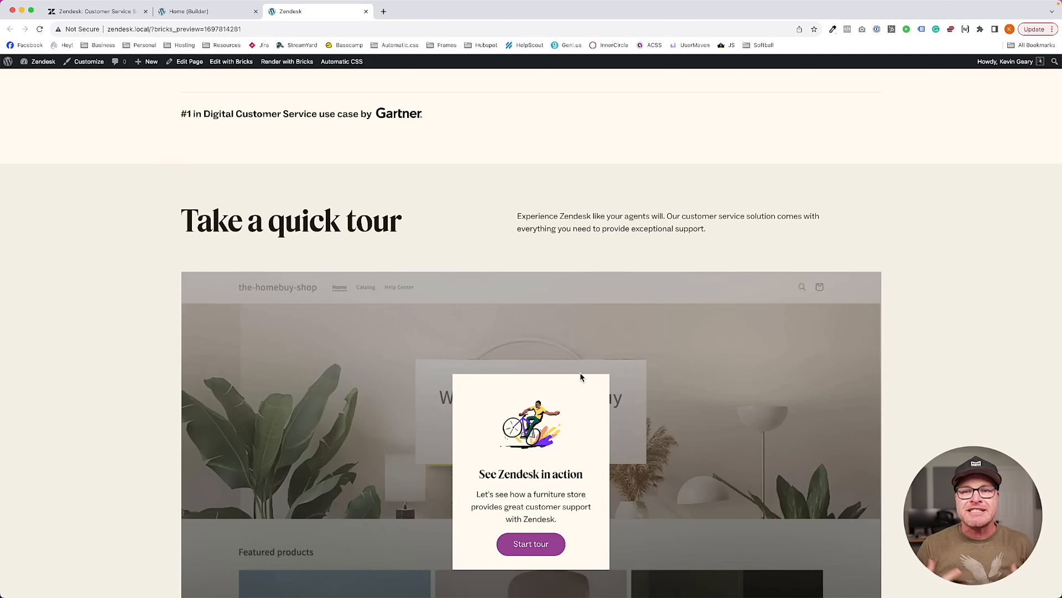
{"action": "left_click", "coordinate": [209, 363]}
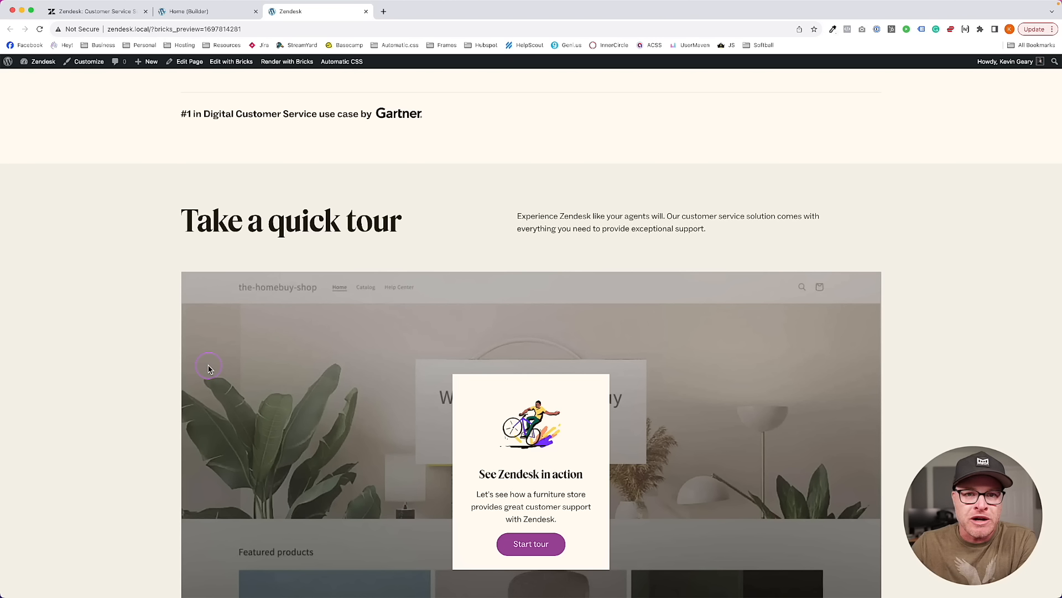
{"action": "left_click", "coordinate": [152, 367]}
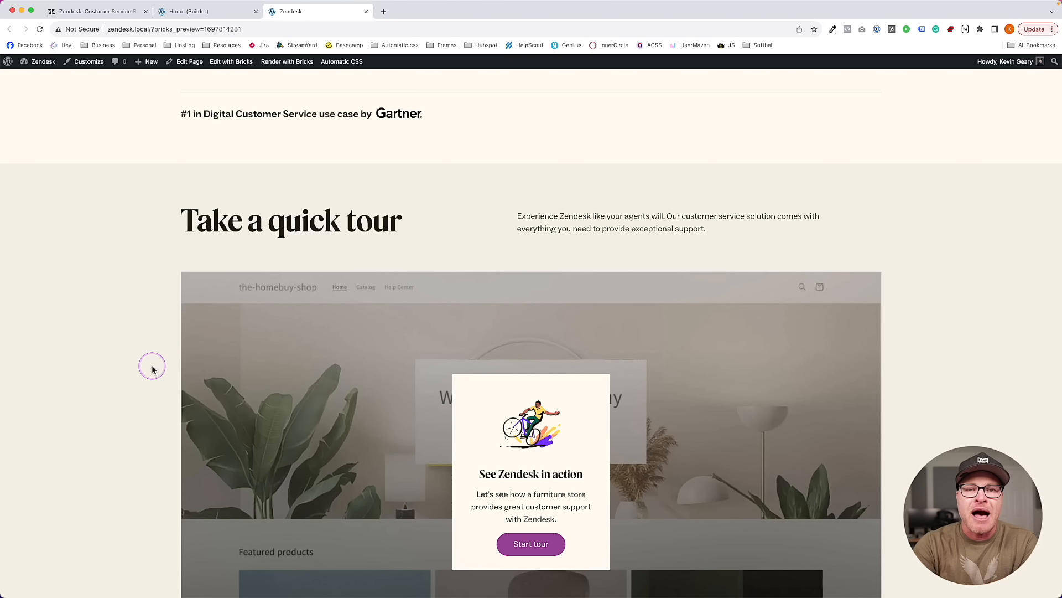
{"action": "left_click", "coordinate": [122, 367]}
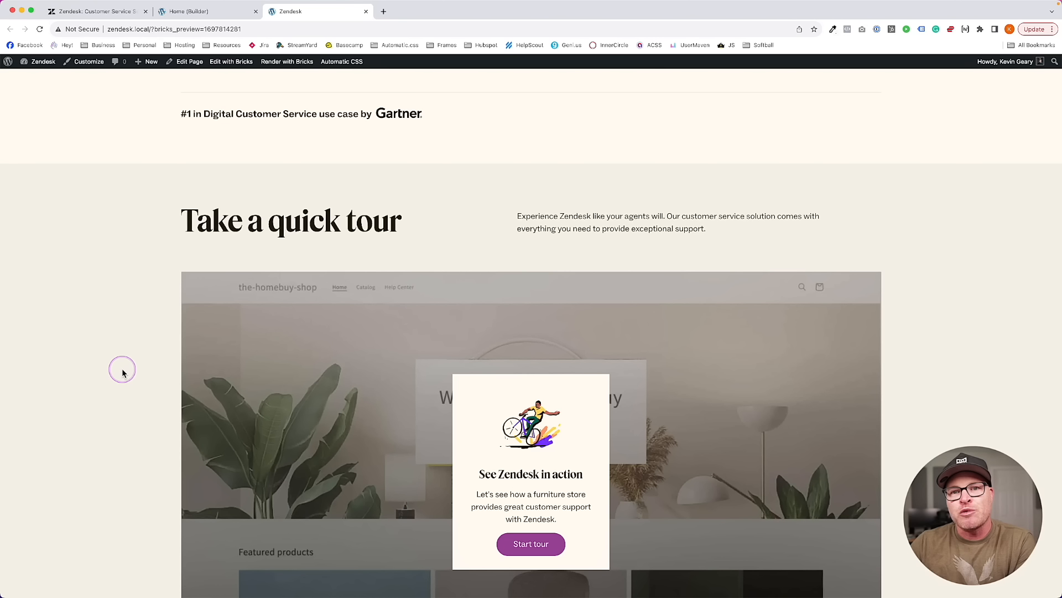